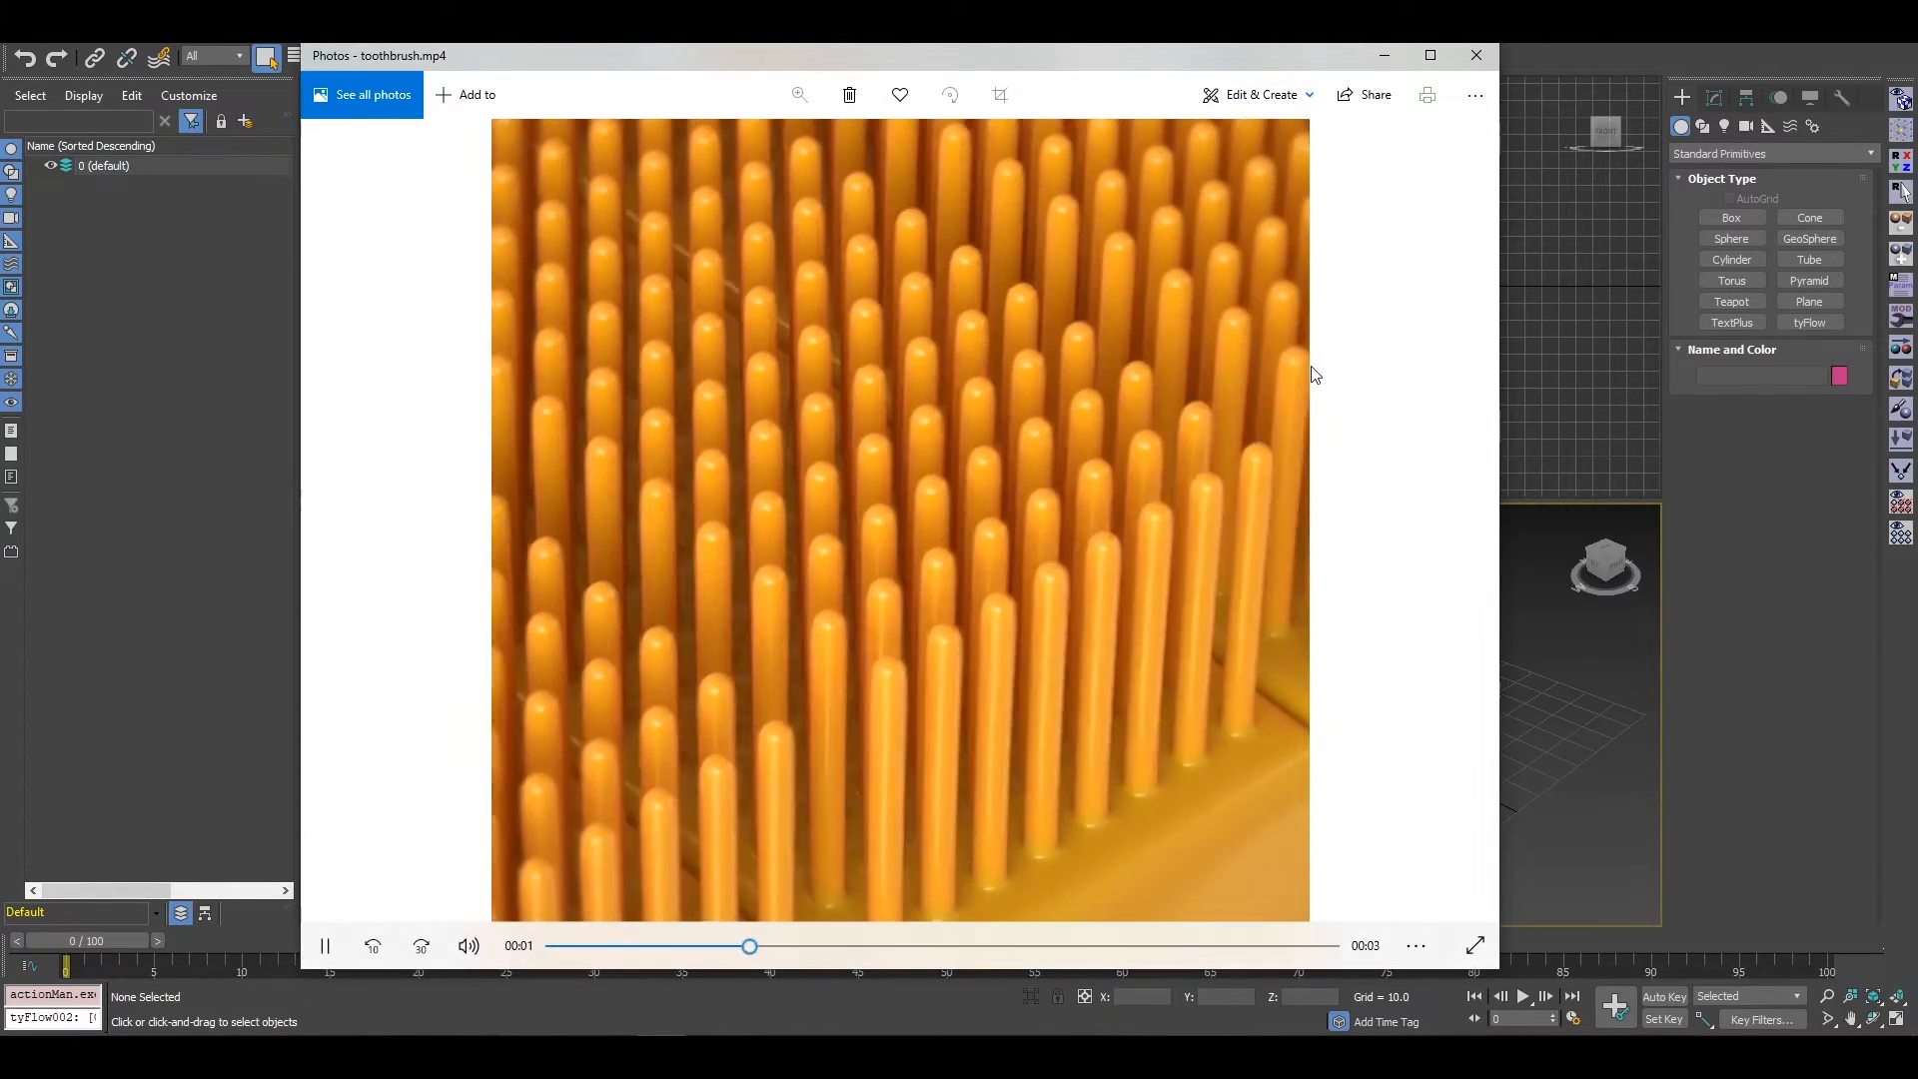
Step: Close the toothbrush.mp4 reference video and create a box in the Top viewport with length, width and height of 10
{"action": "left_click", "coordinate": [1477, 55]}
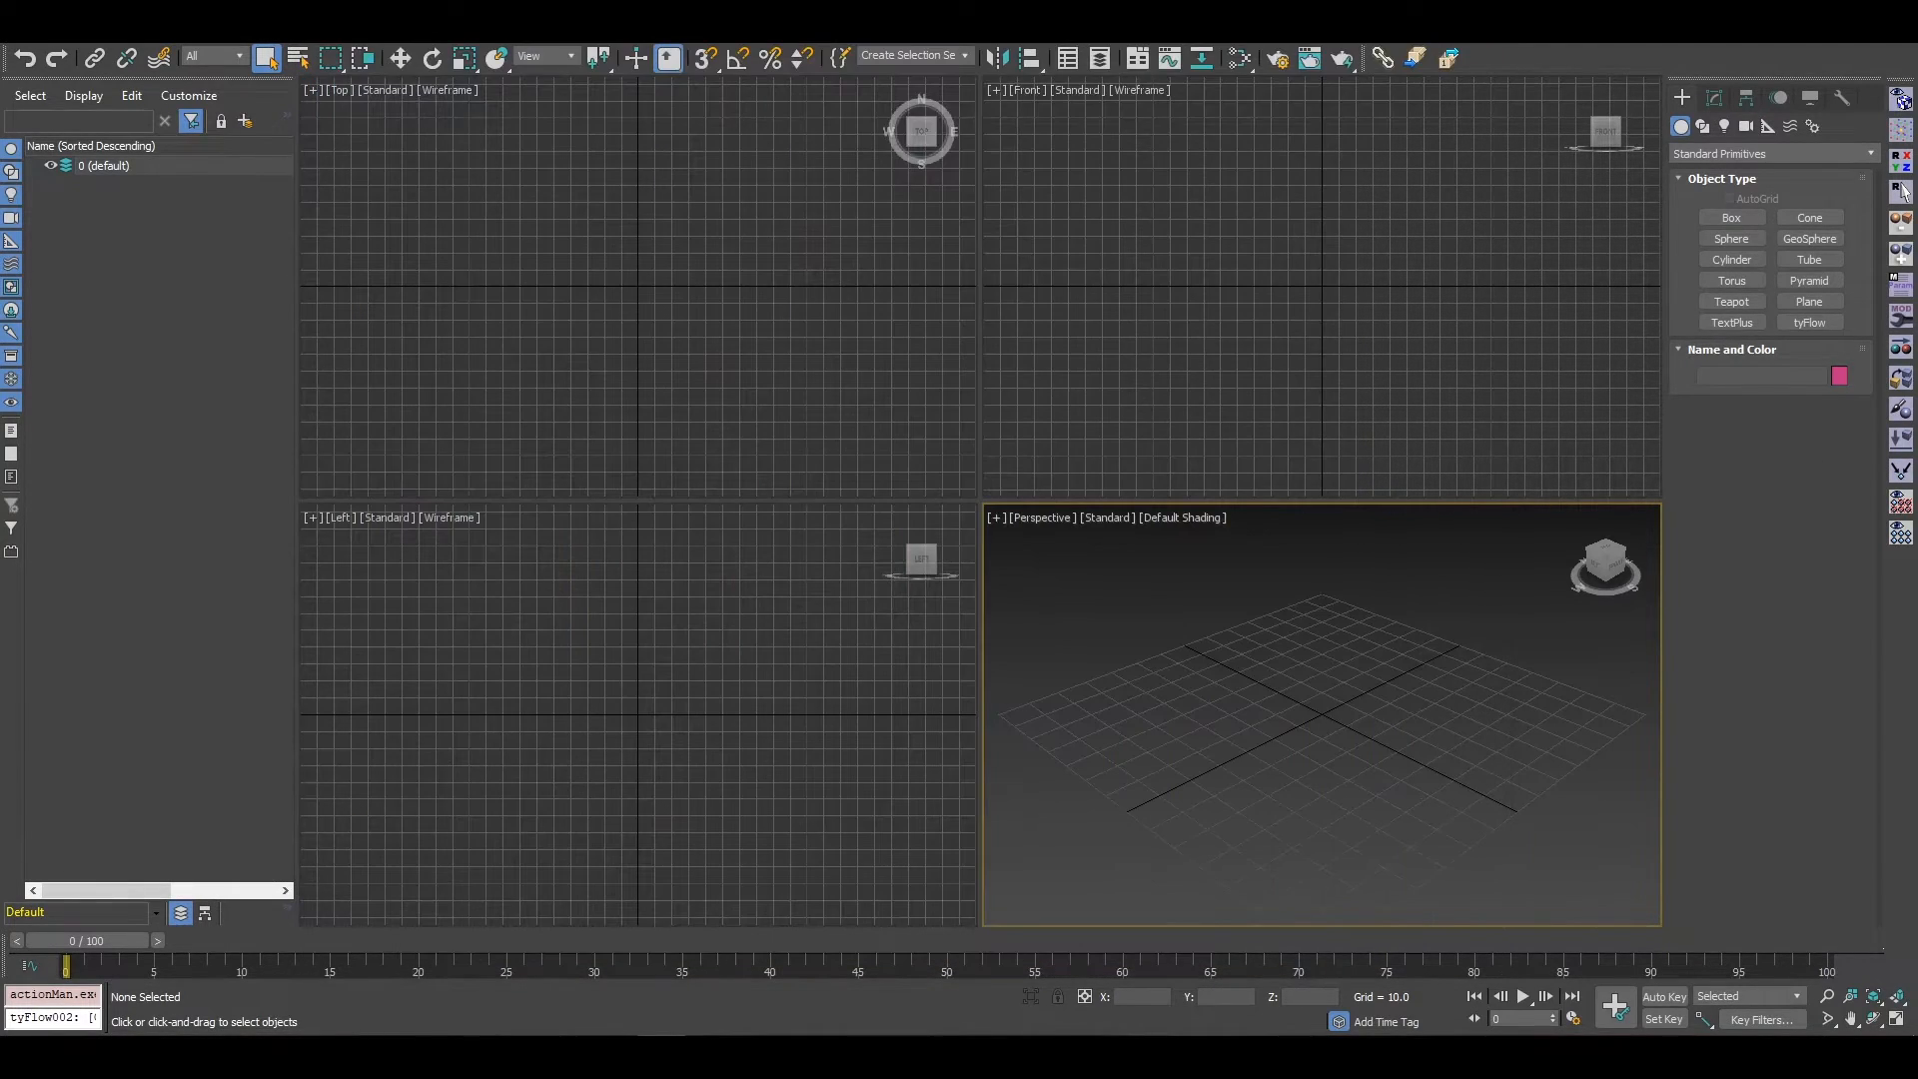
{"action": "left_click", "coordinate": [1713, 214]}
{"action": "left_click_drag", "start_coordinate": [606, 281], "coordinate": [675, 338]}
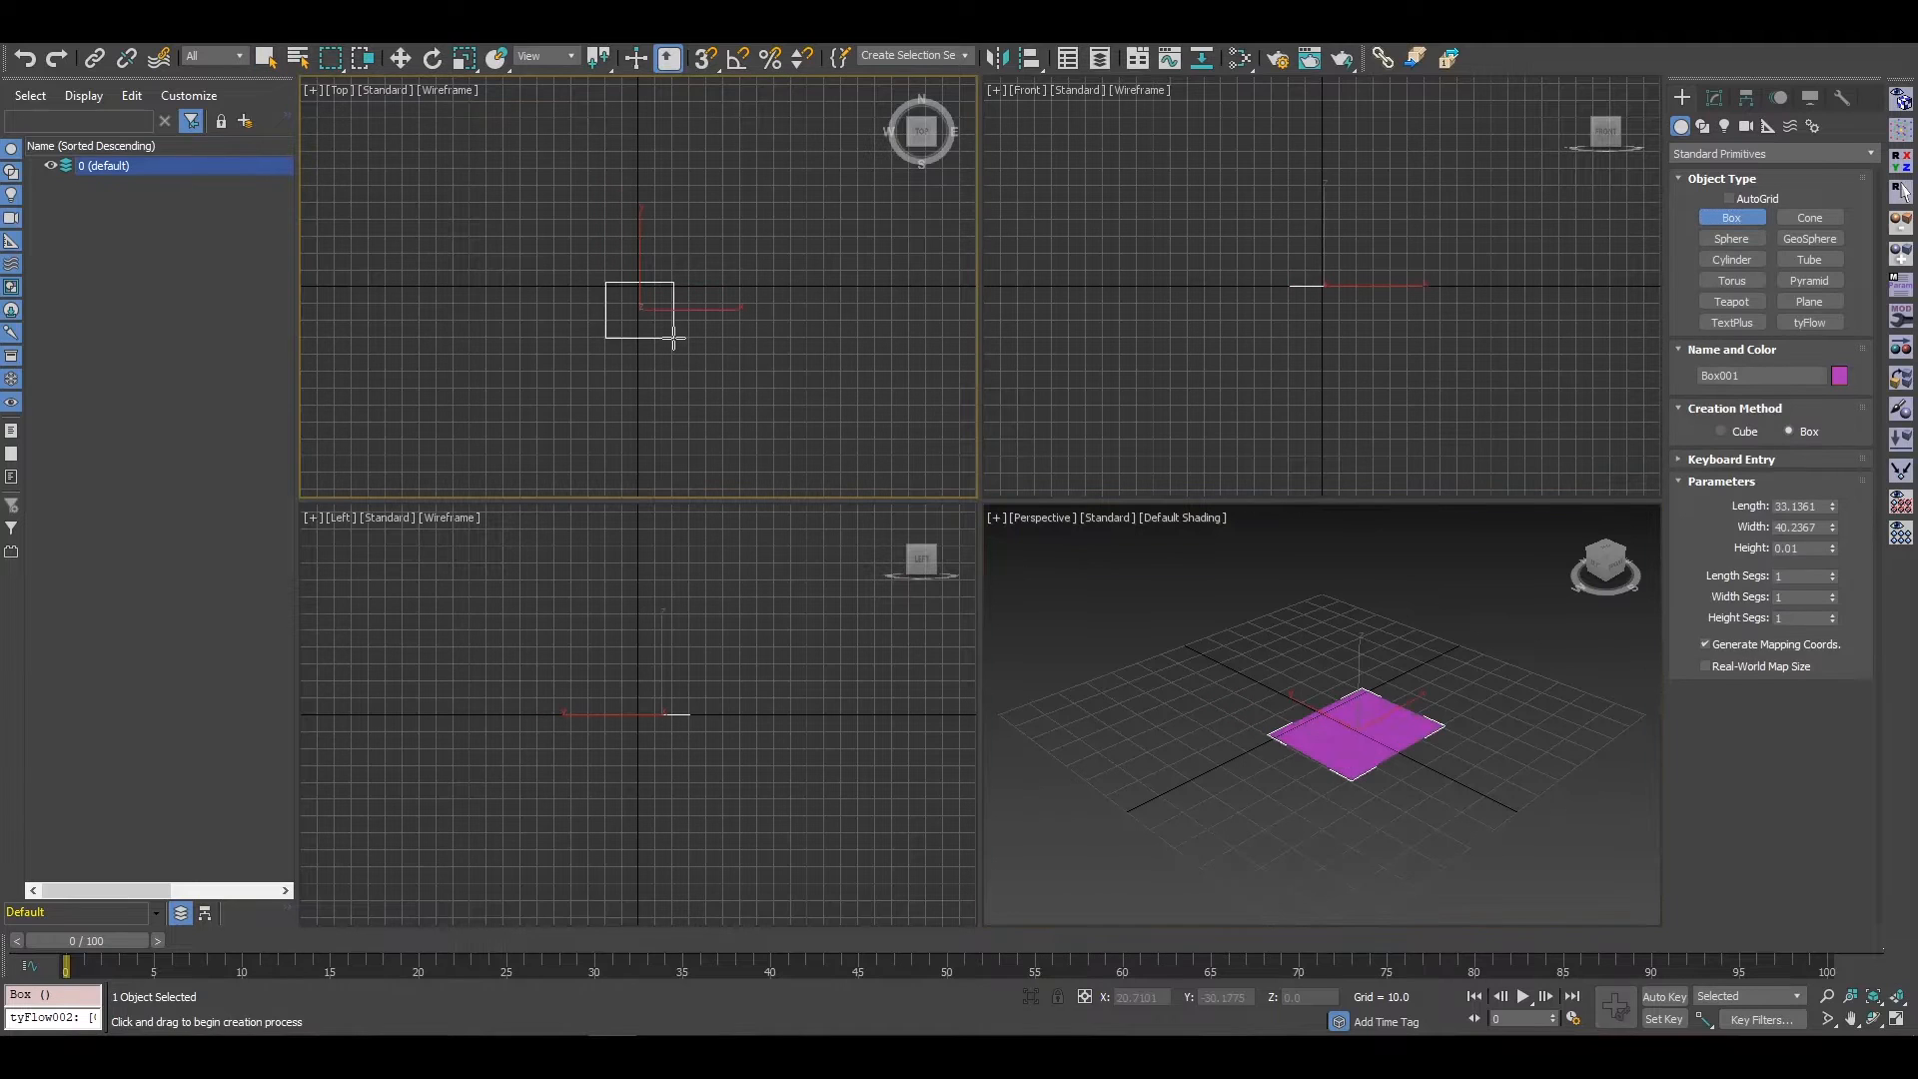
{"action": "left_click", "coordinate": [654, 258]}
{"action": "double_click", "coordinate": [1798, 506]}
{"action": "type", "text": "10"}
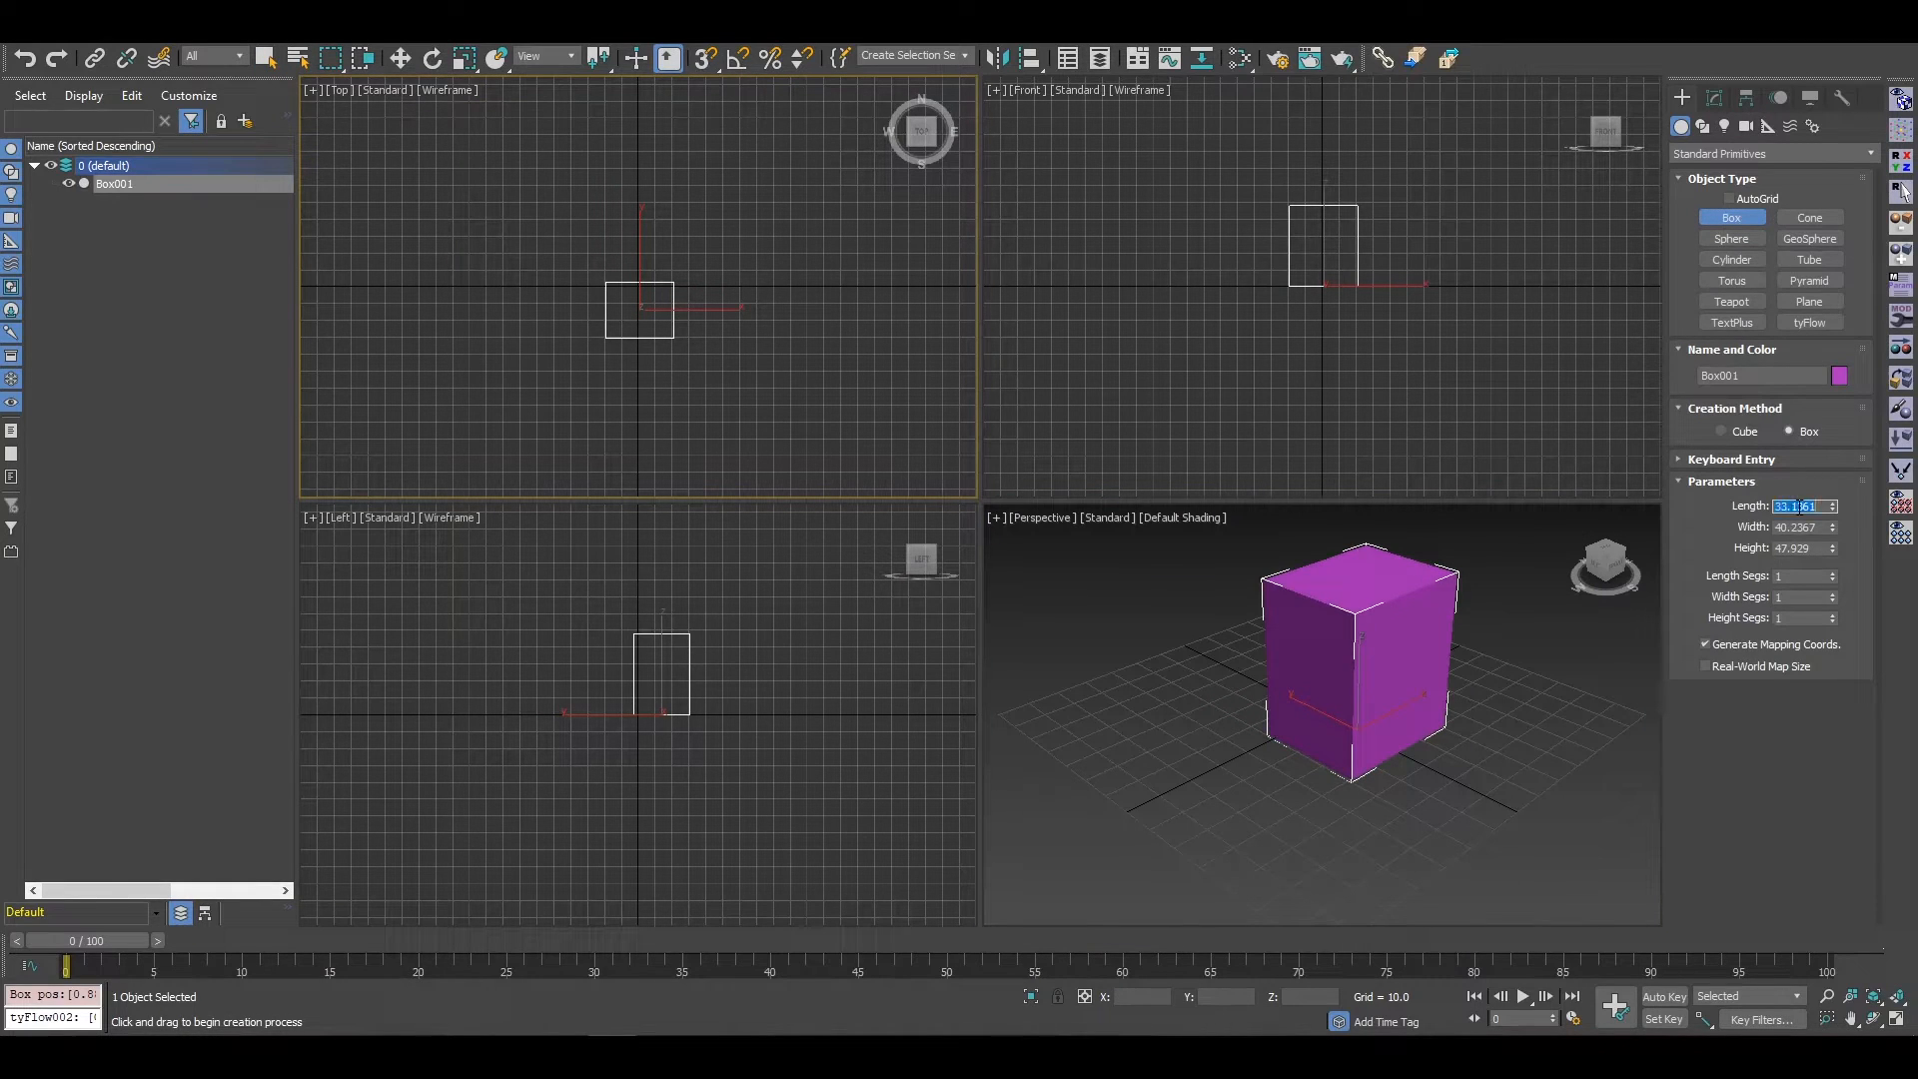
{"action": "double_click", "coordinate": [1812, 528]}
{"action": "type", "text": "10"}
{"action": "double_click", "coordinate": [1809, 548]}
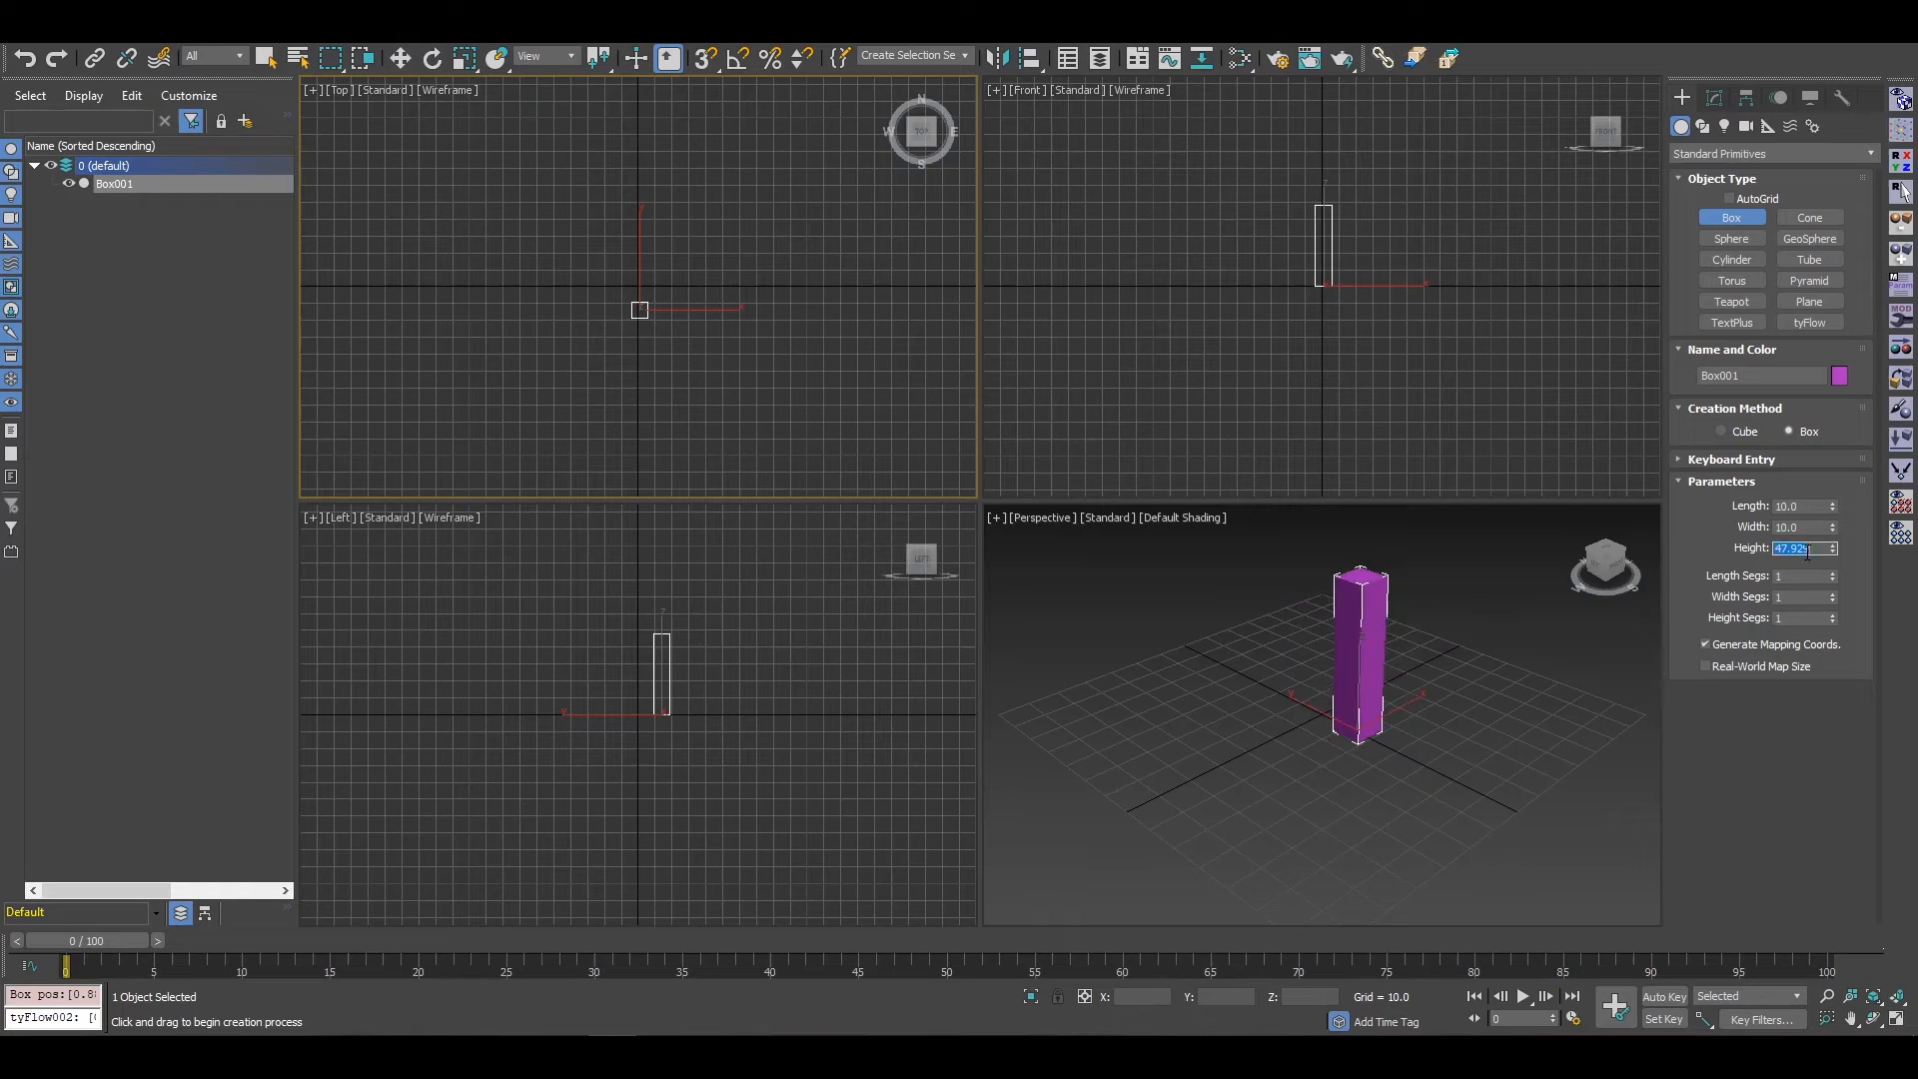
{"action": "type", "text": "10"}
{"action": "key", "text": "Return"}
{"action": "right_click", "coordinate": [650, 344]}
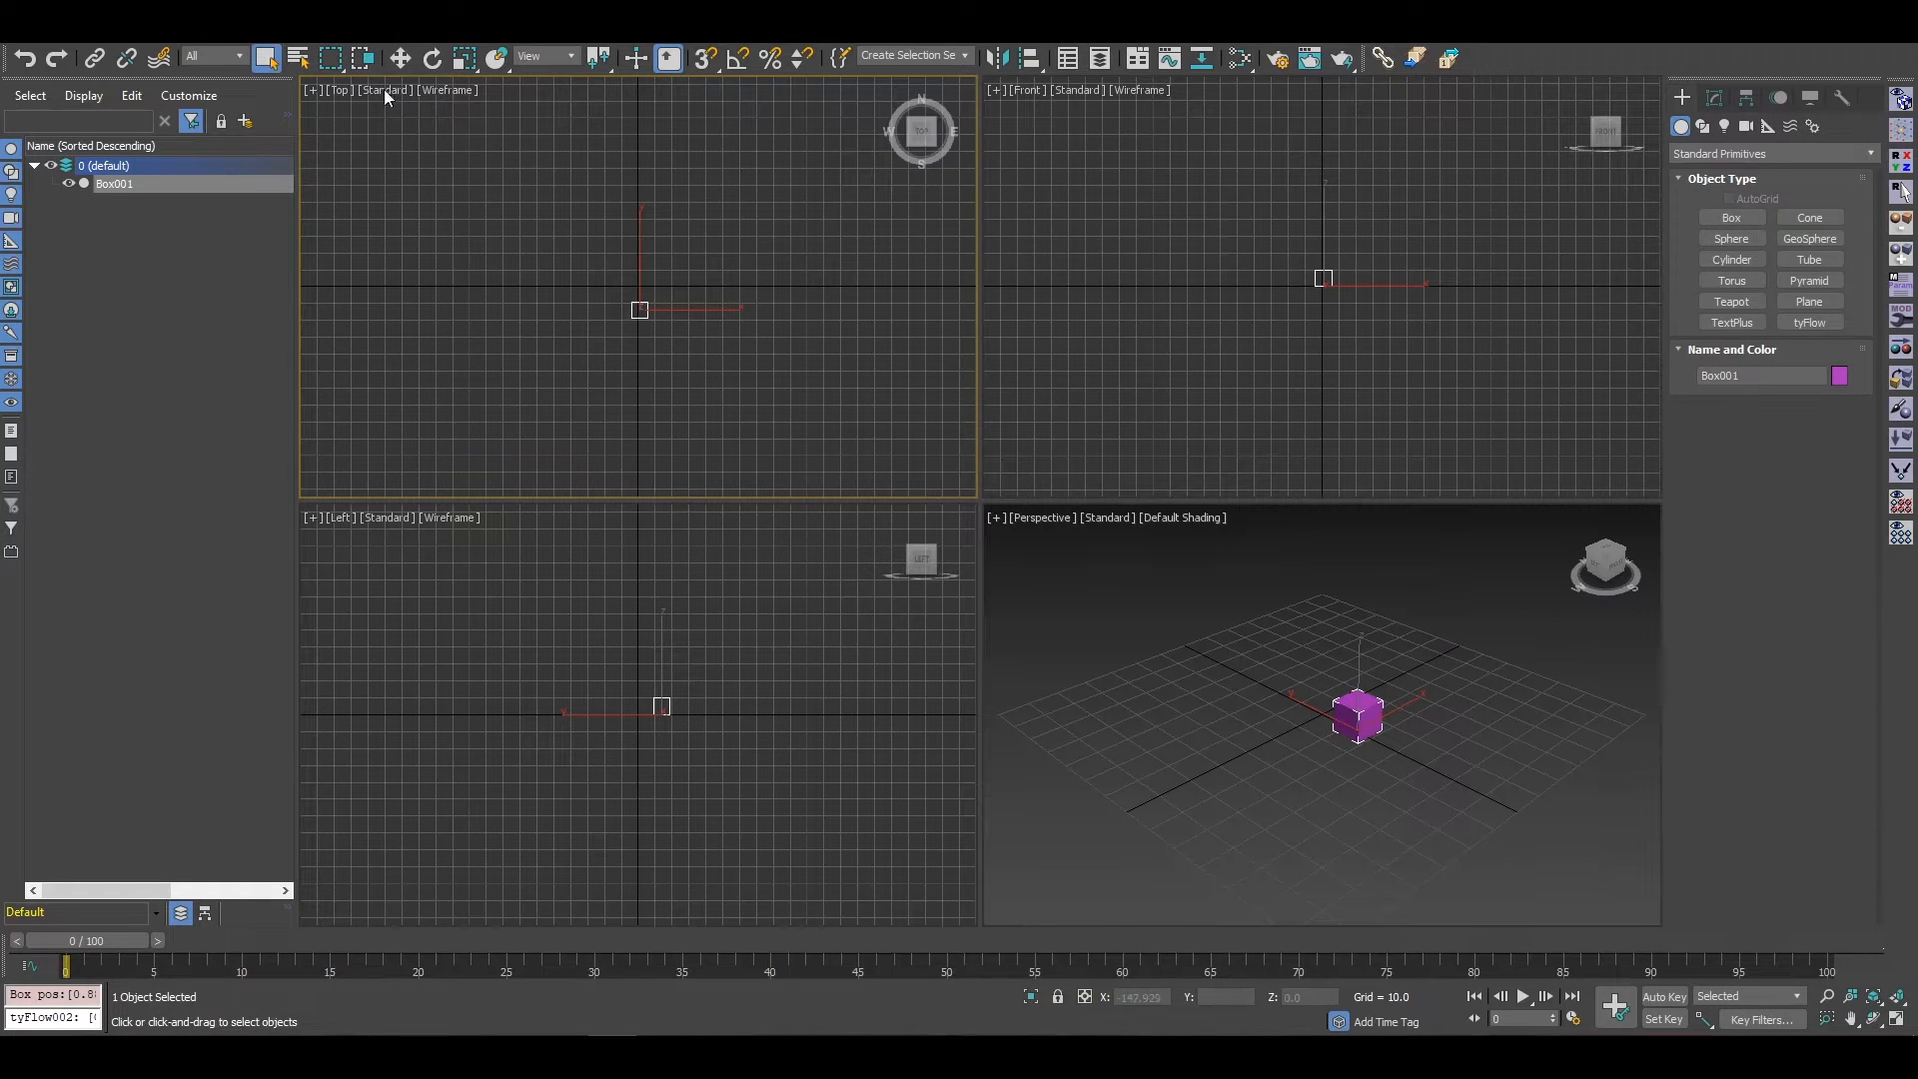
Step: Move the box to the world origin by zeroing its absolute X and Y positions
{"action": "left_click", "coordinate": [401, 60]}
{"action": "right_click", "coordinate": [403, 61]}
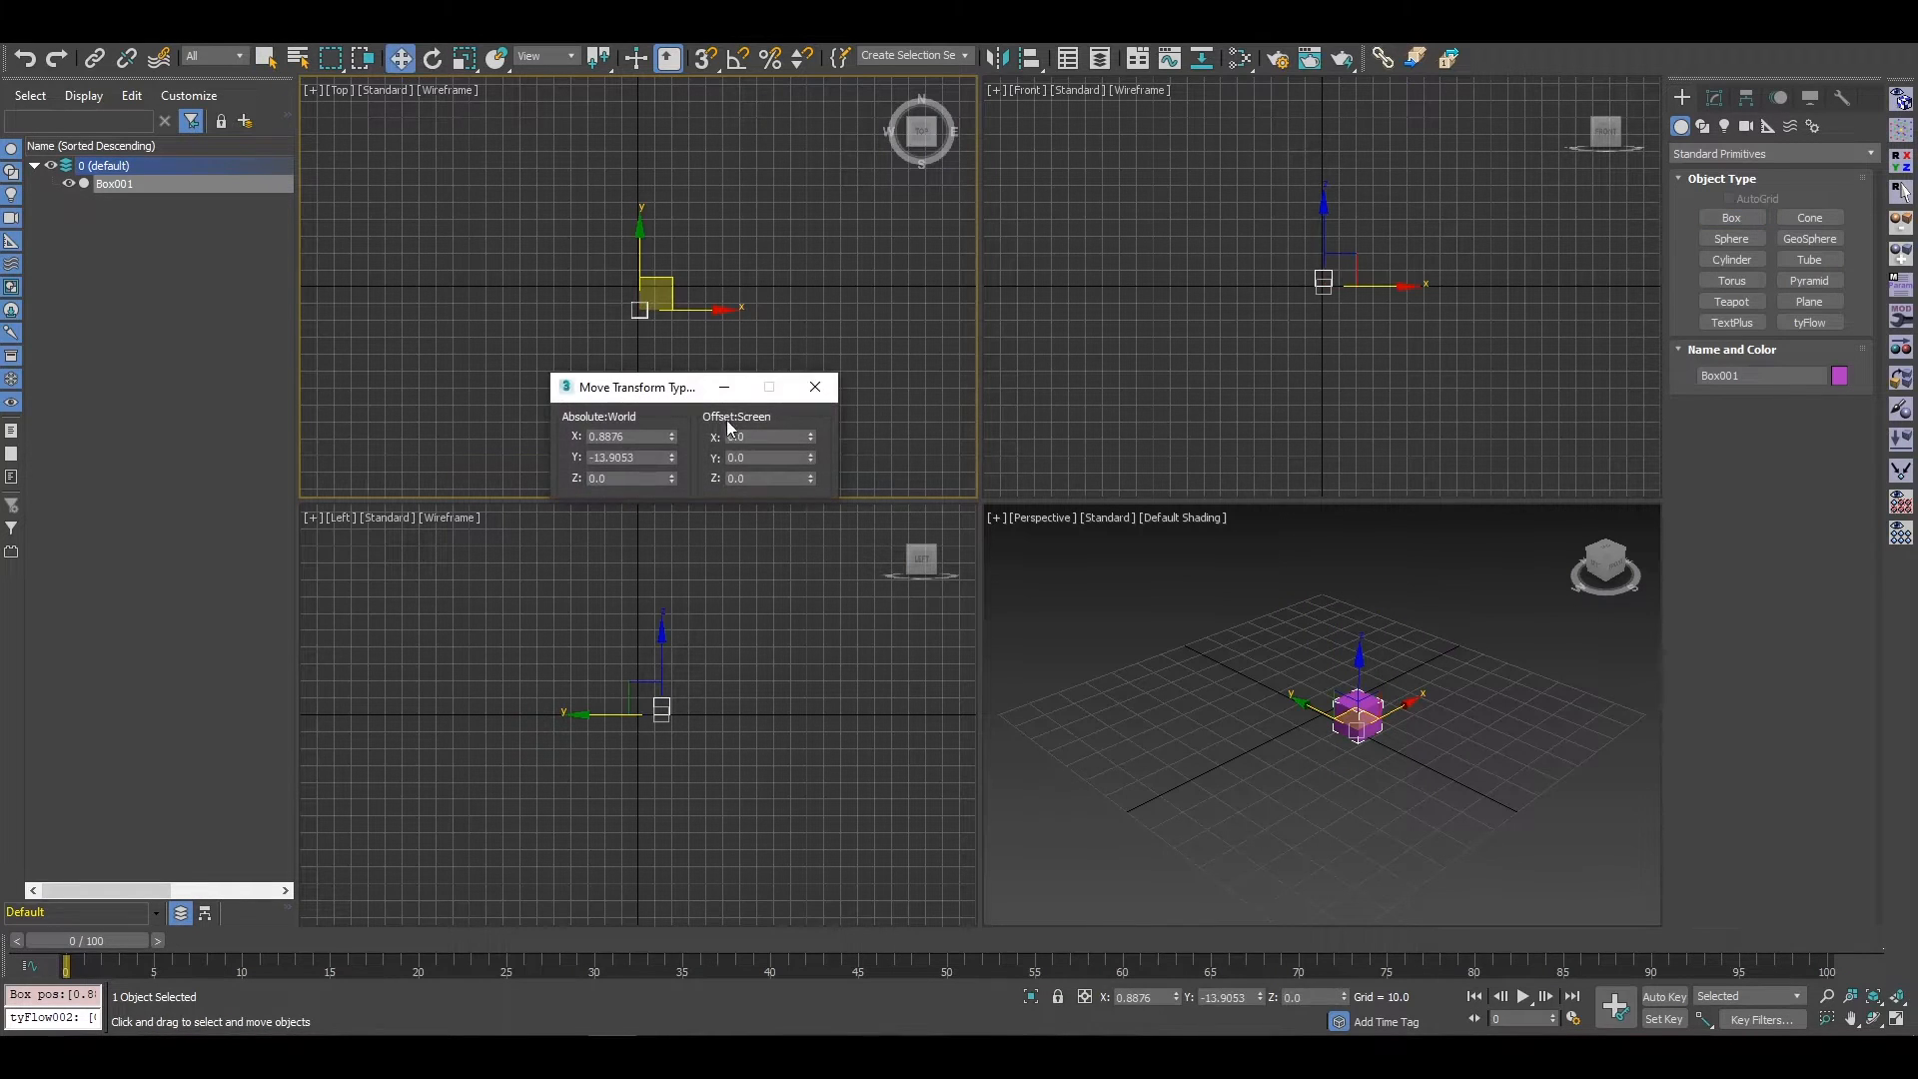
{"action": "right_click", "coordinate": [673, 437]}
{"action": "right_click", "coordinate": [671, 455]}
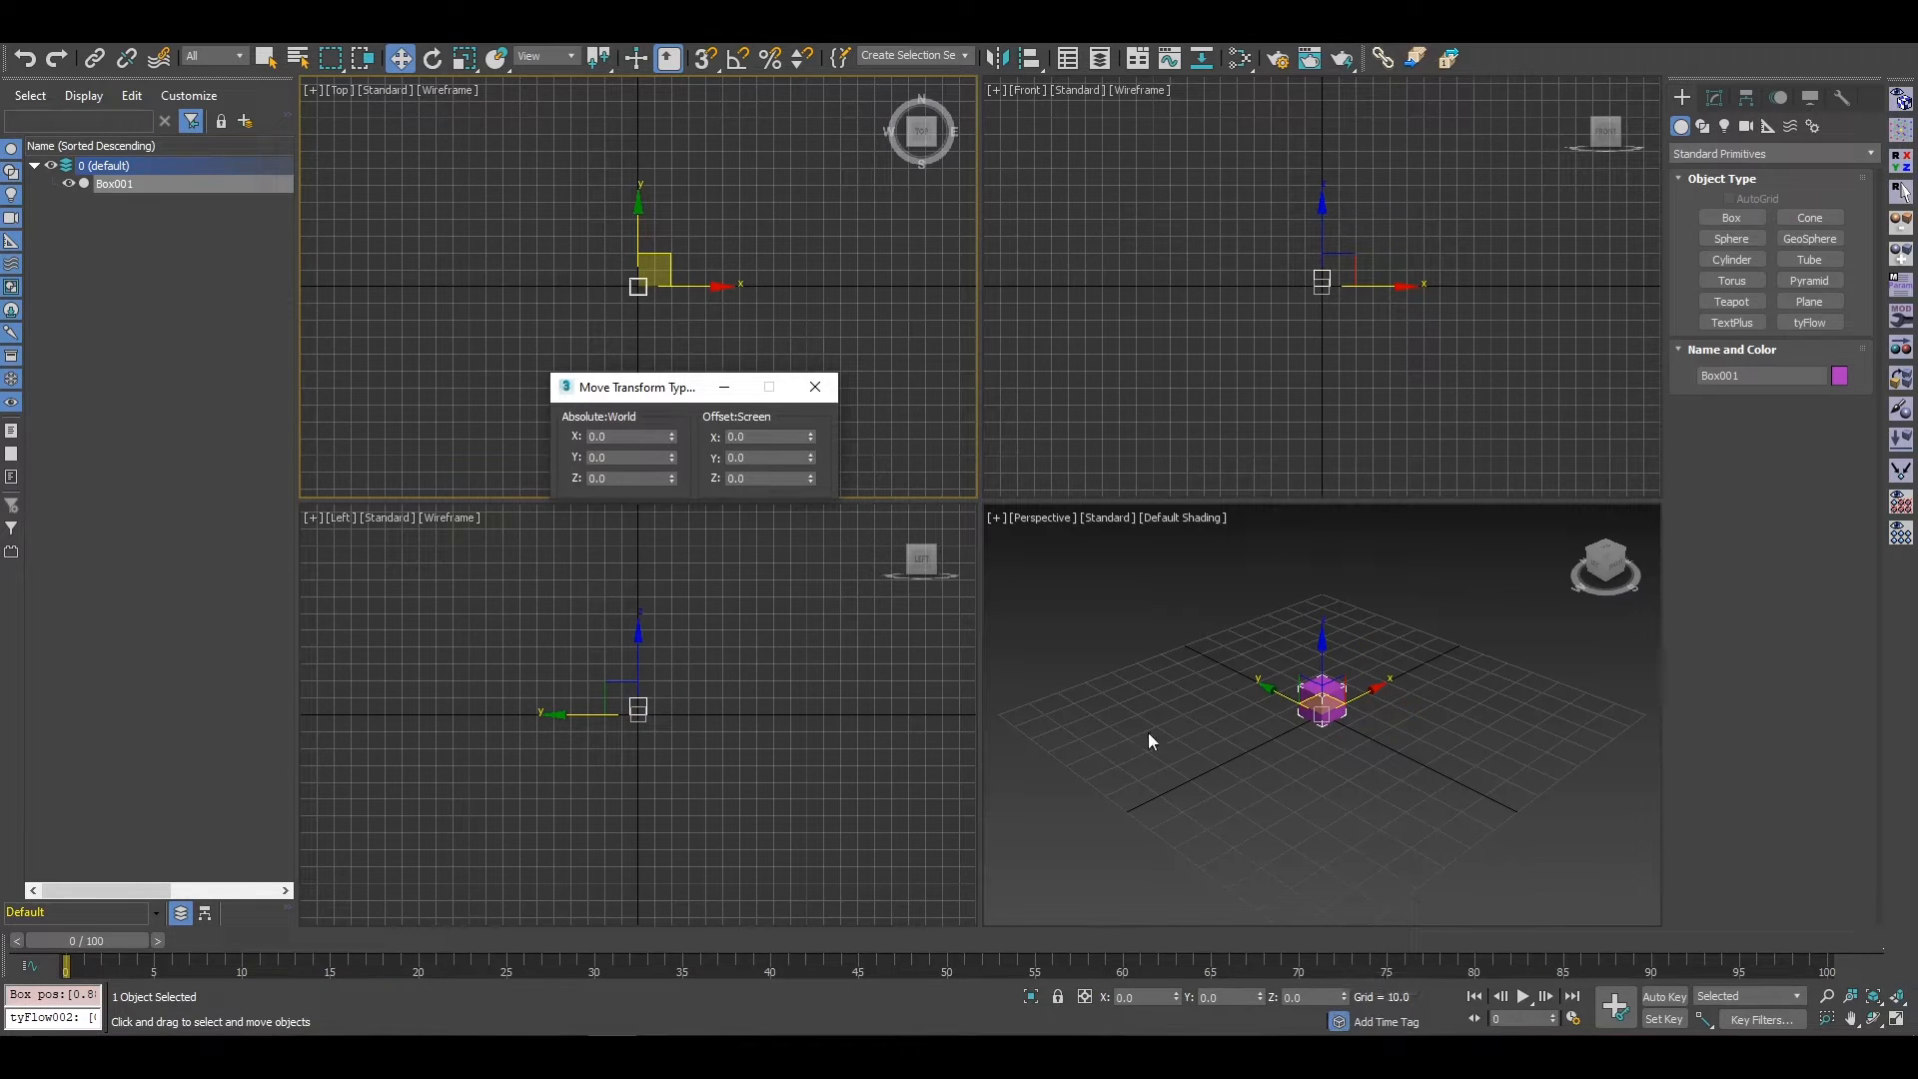
{"action": "left_click", "coordinate": [830, 394]}
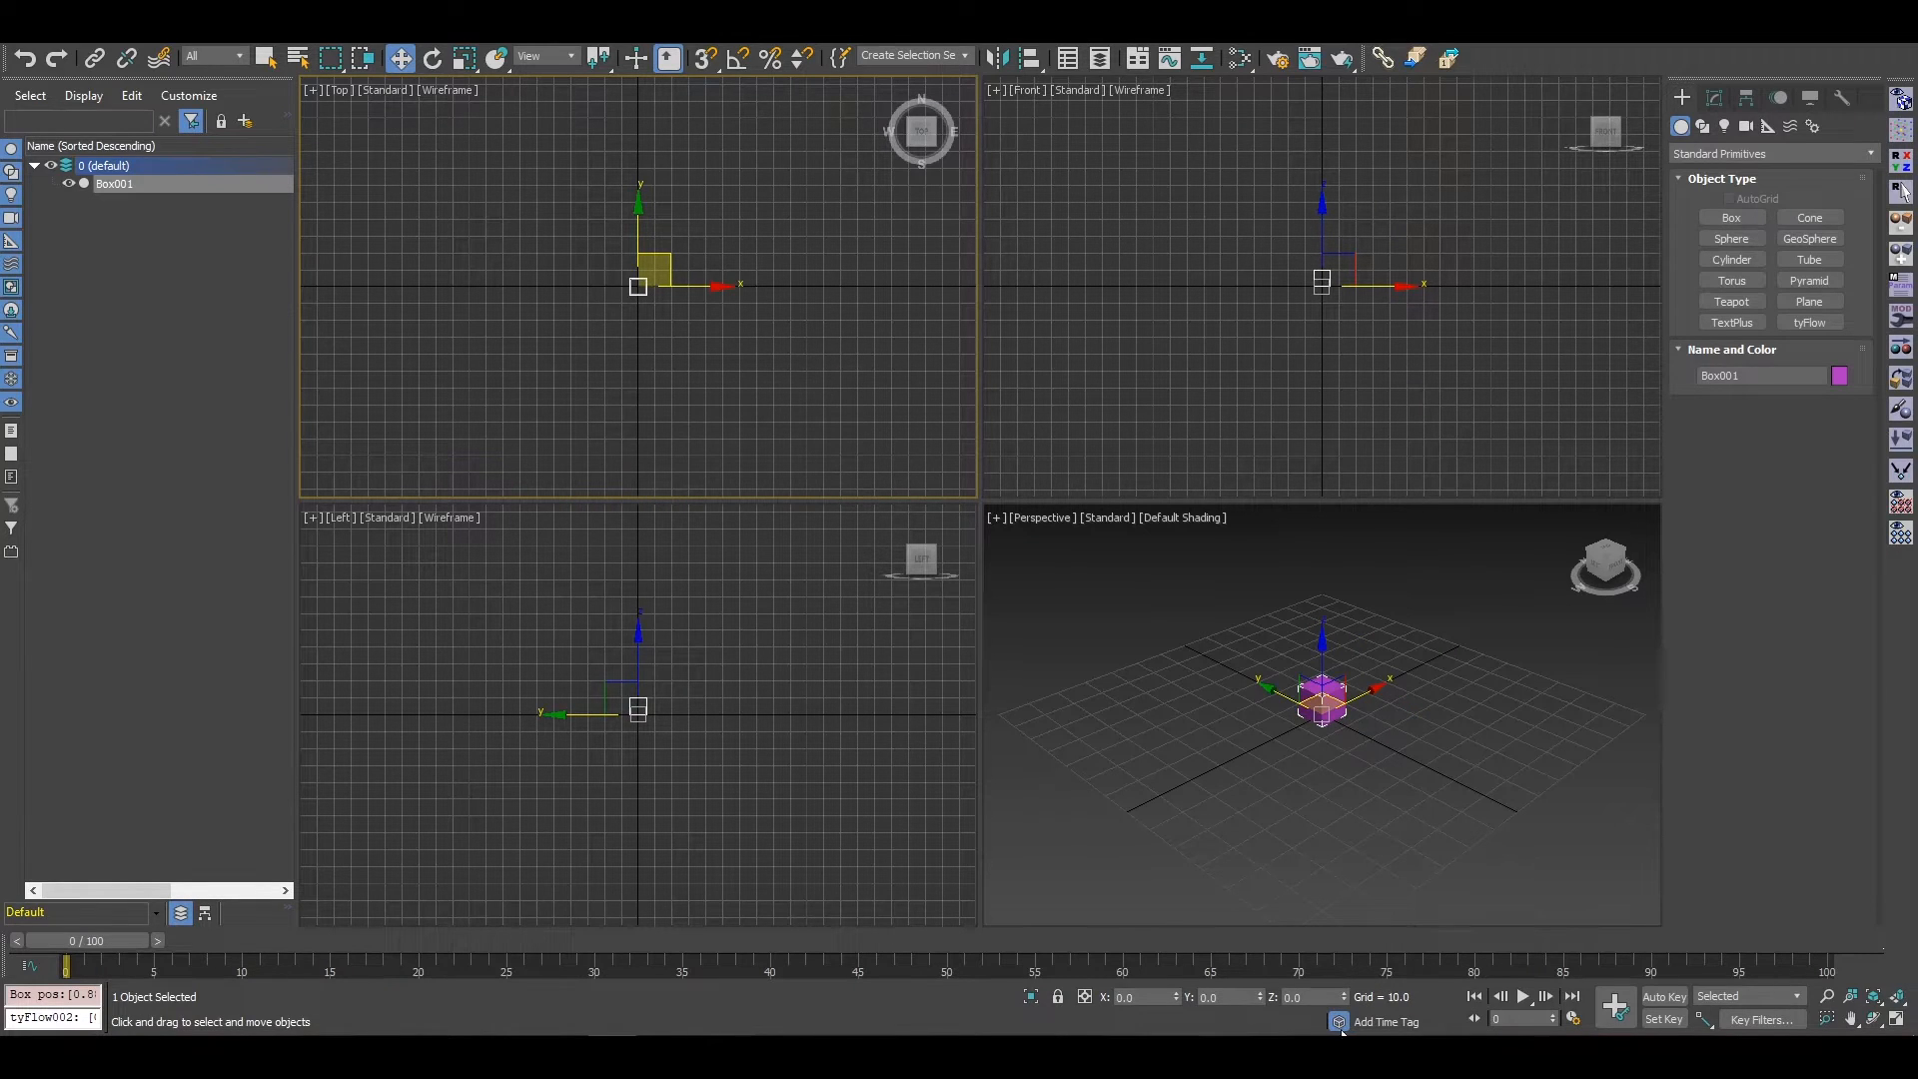
Step: Hide the selection brackets in the Perspective viewport and review the playback options in the time configuration
{"action": "right_click", "coordinate": [1095, 687]}
{"action": "key", "text": "j"}
{"action": "right_click", "coordinate": [1519, 1003]}
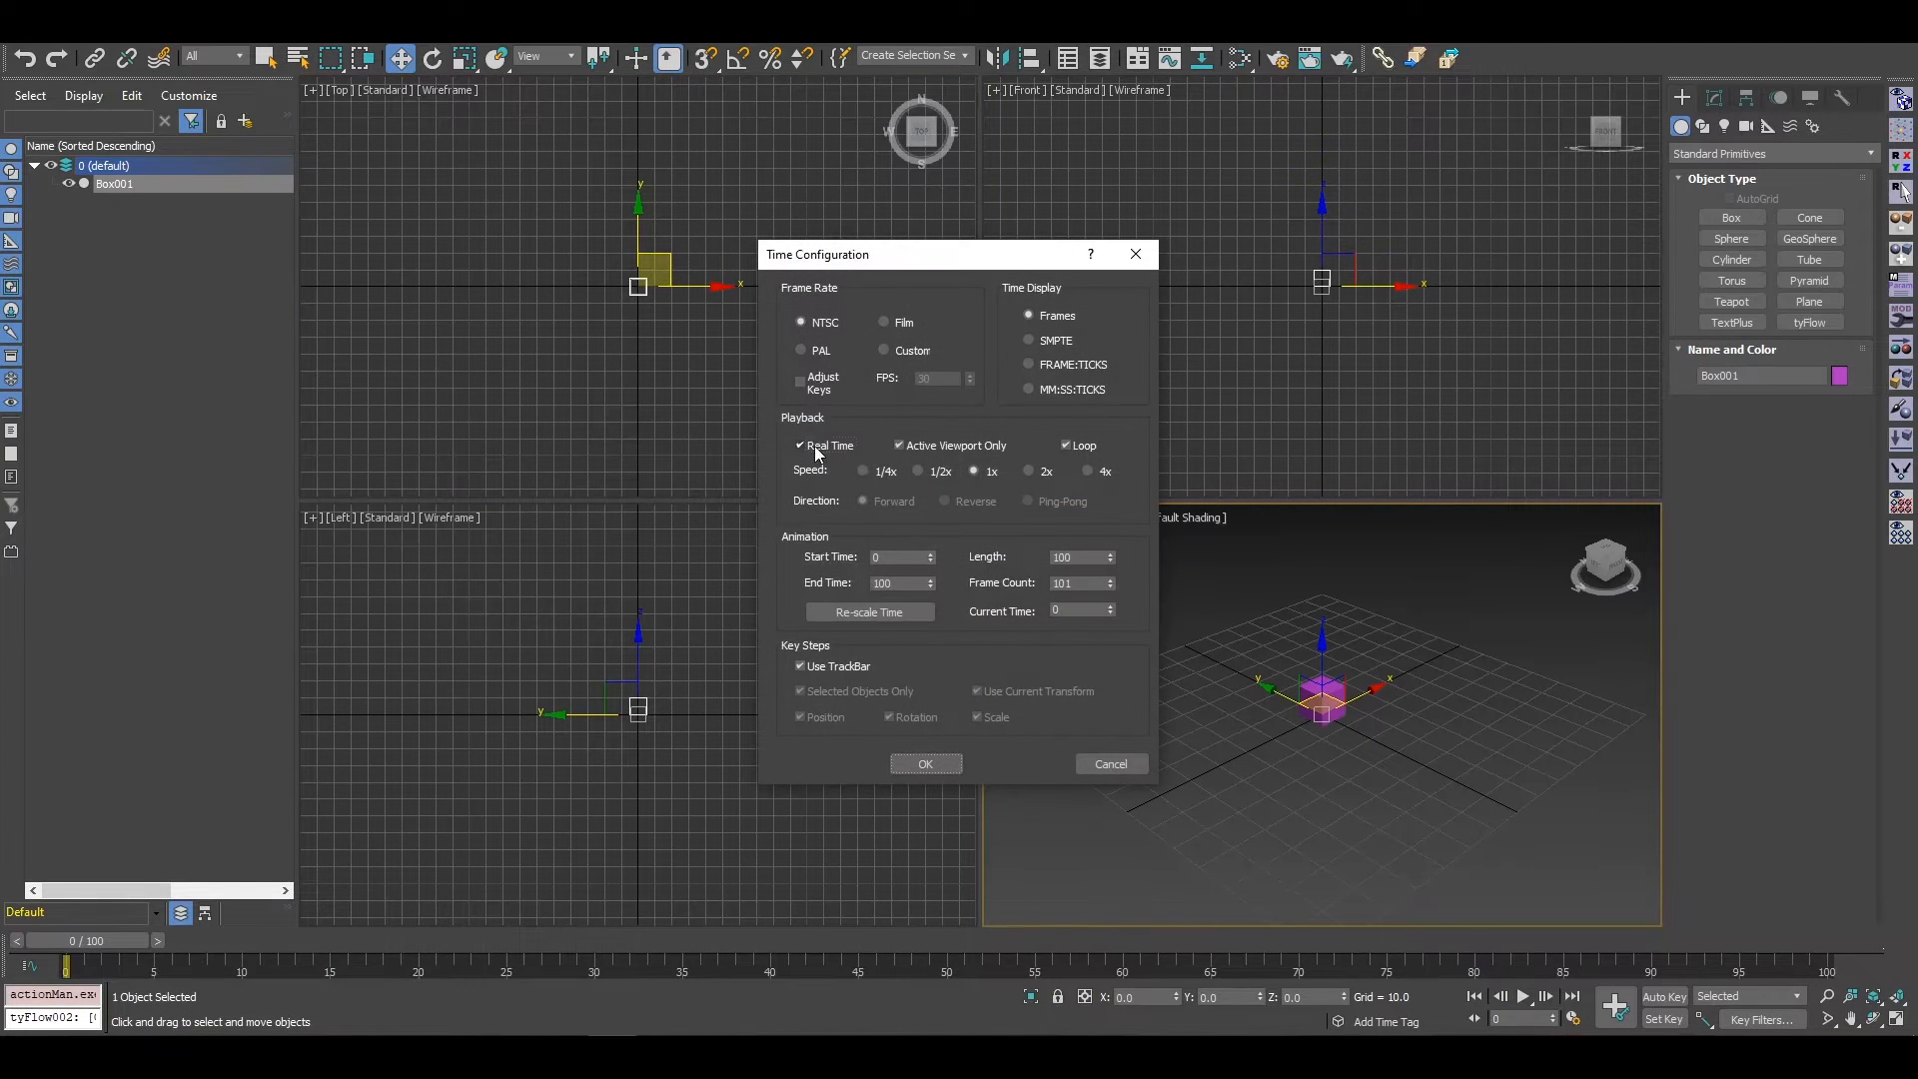
{"action": "left_click", "coordinate": [925, 763]}
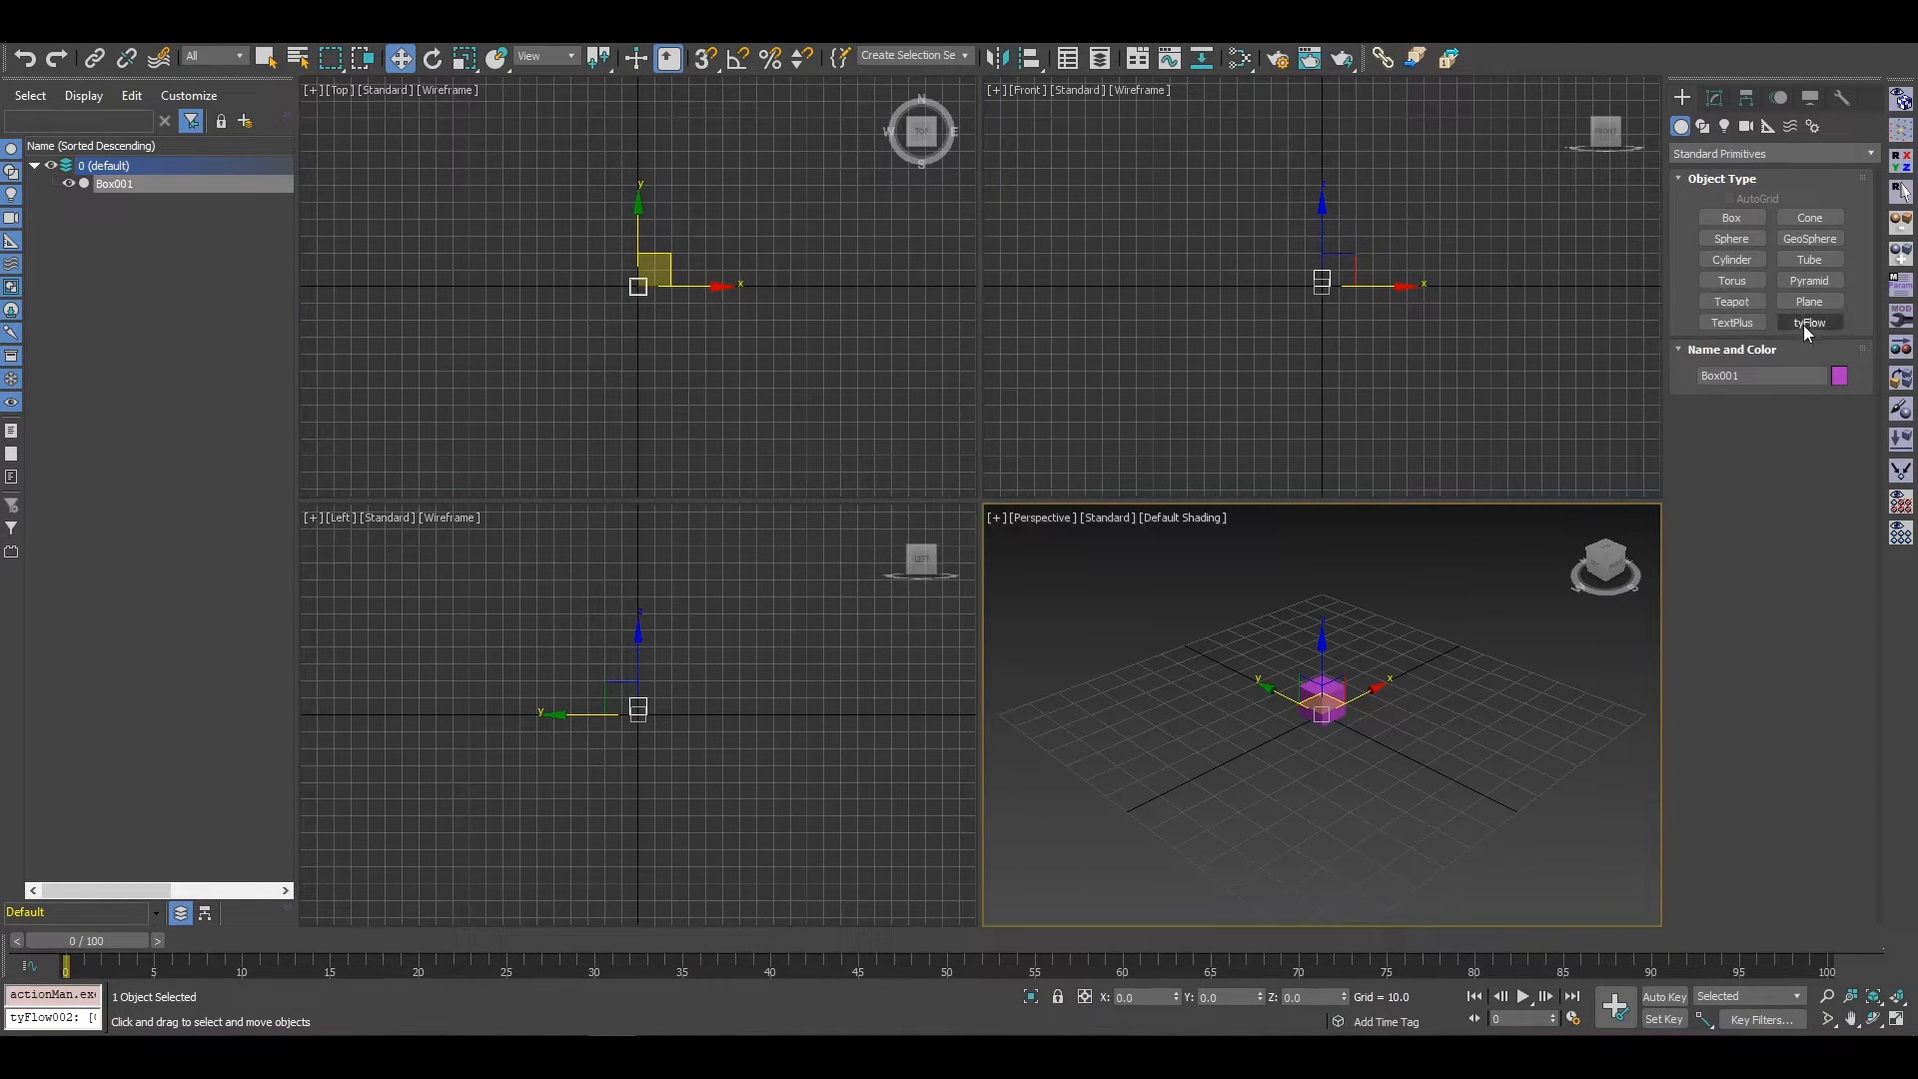
Step: Apply a TurboSmooth modifier to the box to round it
{"action": "left_click", "coordinate": [1712, 98]}
{"action": "left_click", "coordinate": [1748, 157]}
{"action": "type", "text": "tu"}
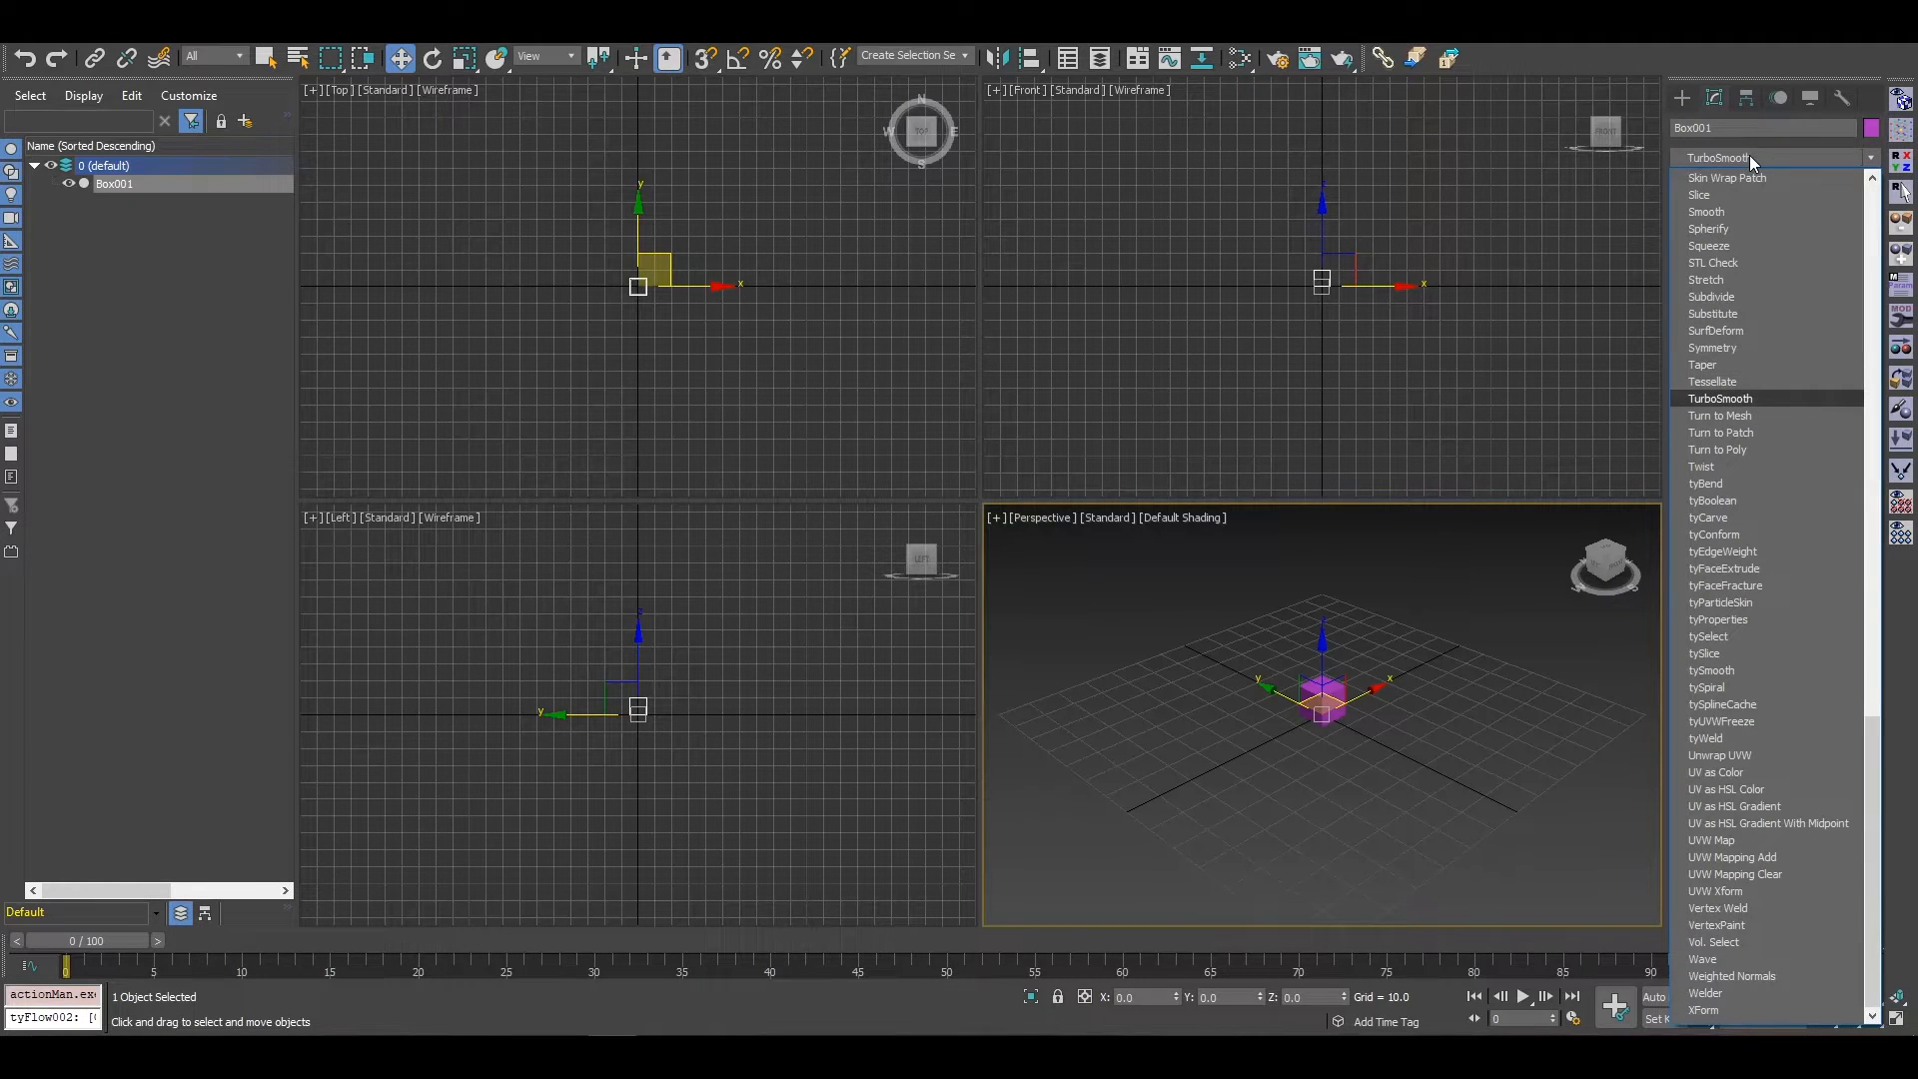
{"action": "left_click", "coordinate": [1717, 399]}
Step: Add a Poly Select modifier above TurboSmooth and collapse the whole stack into an editable poly
{"action": "left_click", "coordinate": [1741, 157]}
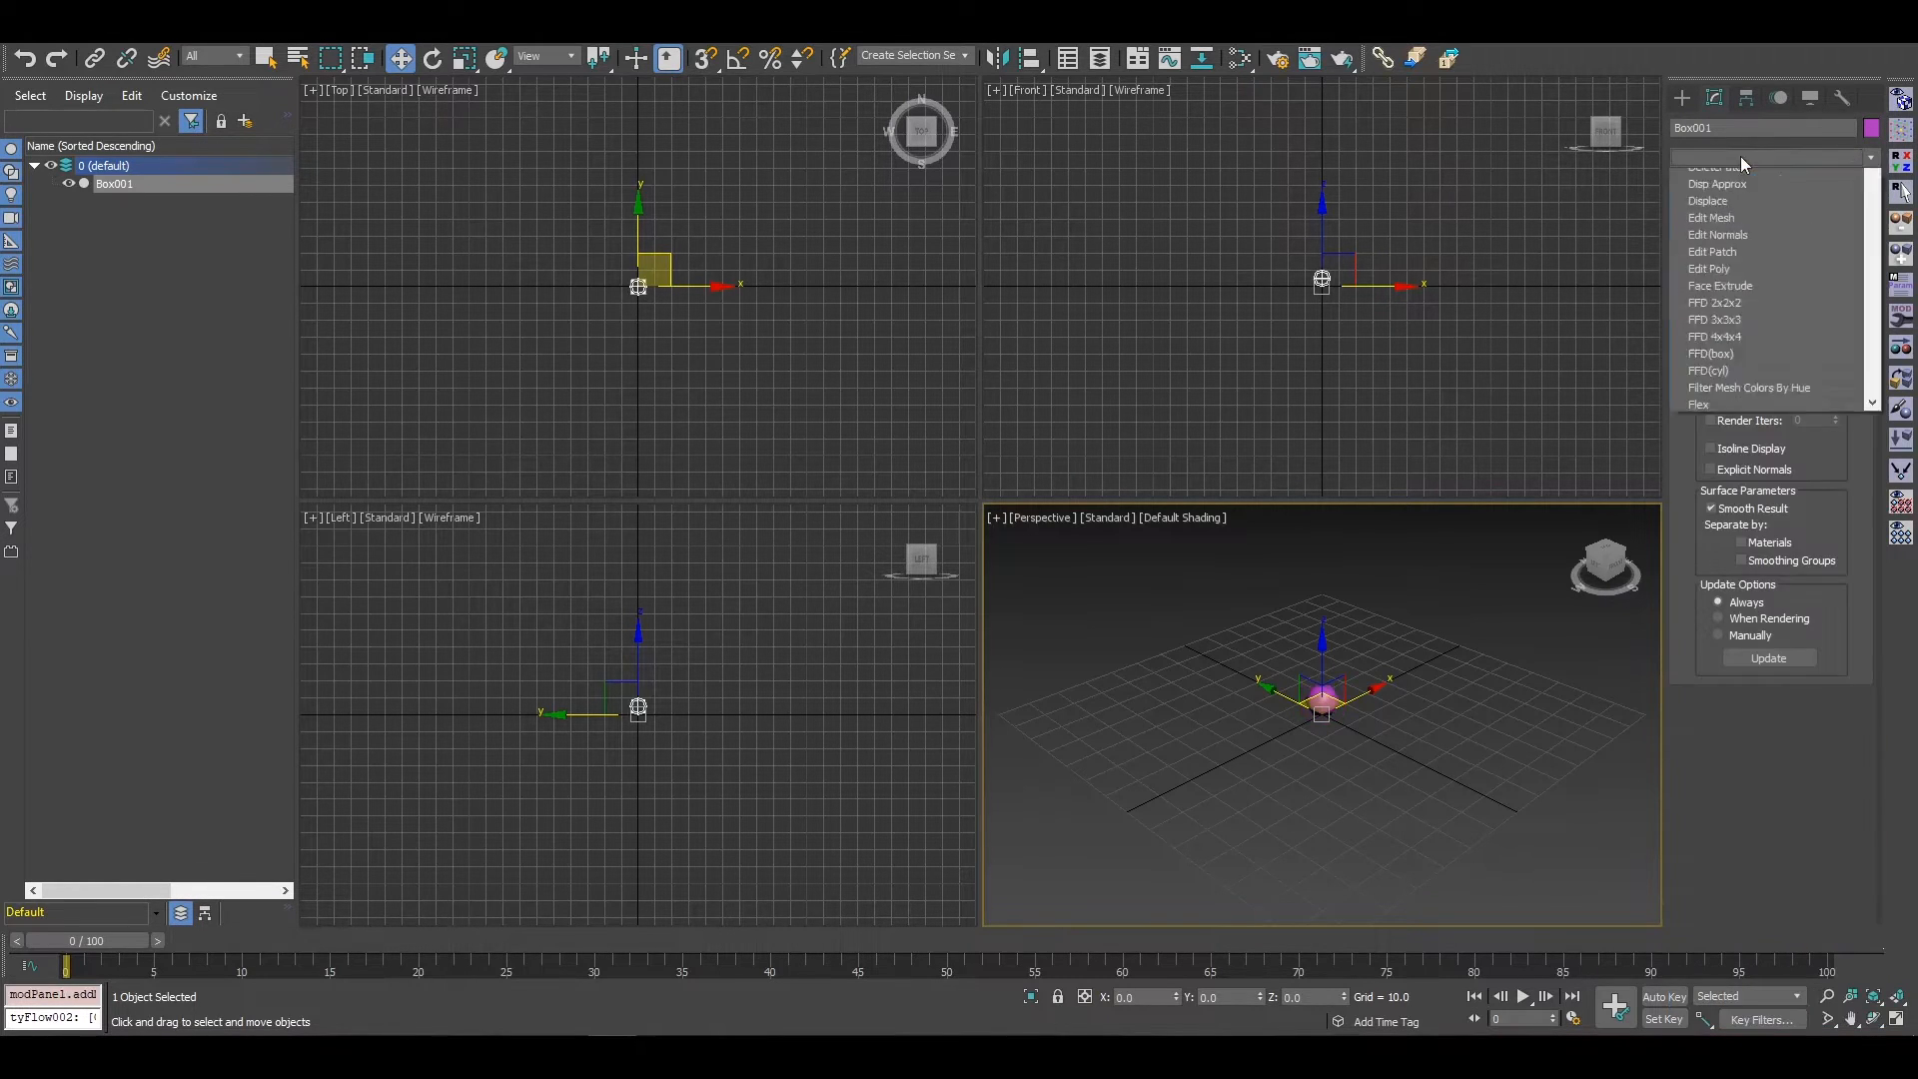
{"action": "left_click", "coordinate": [1743, 250]}
{"action": "right_click", "coordinate": [1753, 185]}
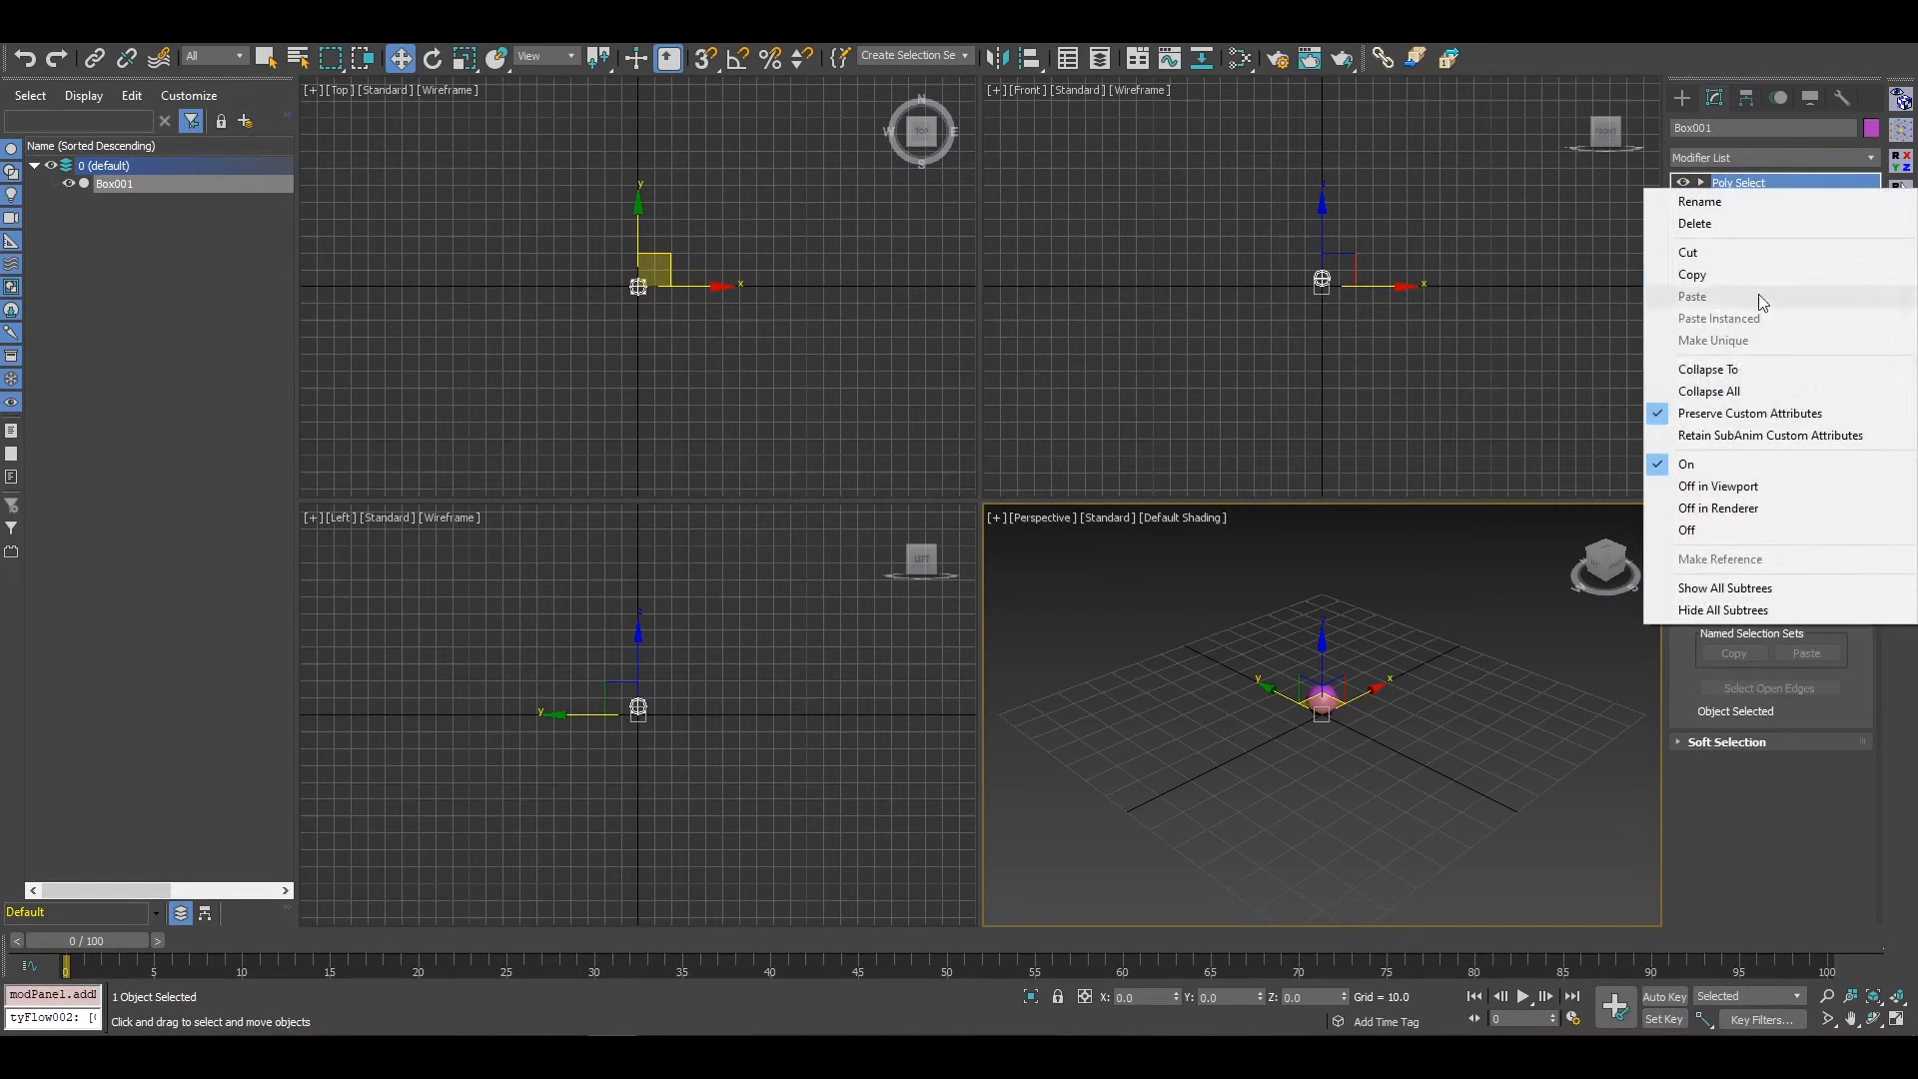
{"action": "left_click", "coordinate": [1717, 390]}
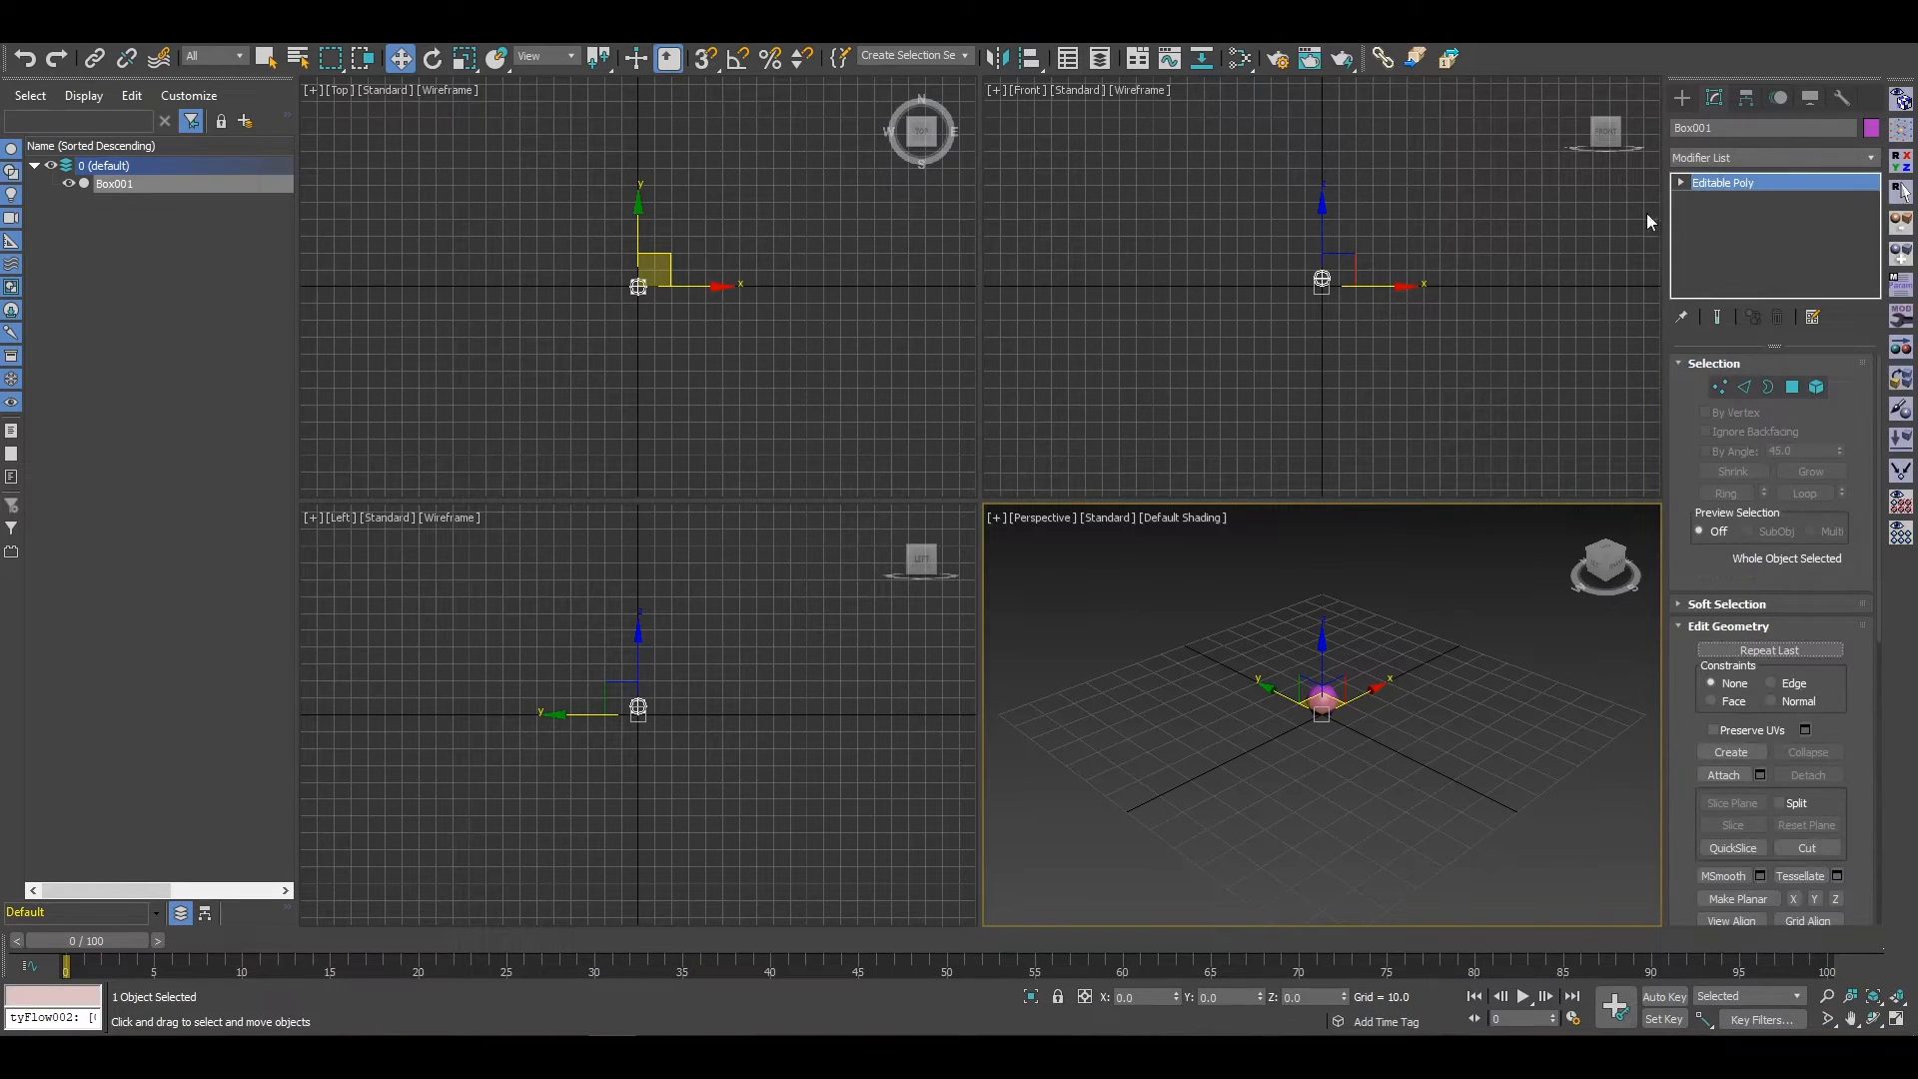
Step: Delete the lower vertices of the rounded box in the Front viewport, keeping only the upper dome
{"action": "middle_click", "coordinate": [1439, 383]}
{"action": "left_click", "coordinate": [1719, 387]}
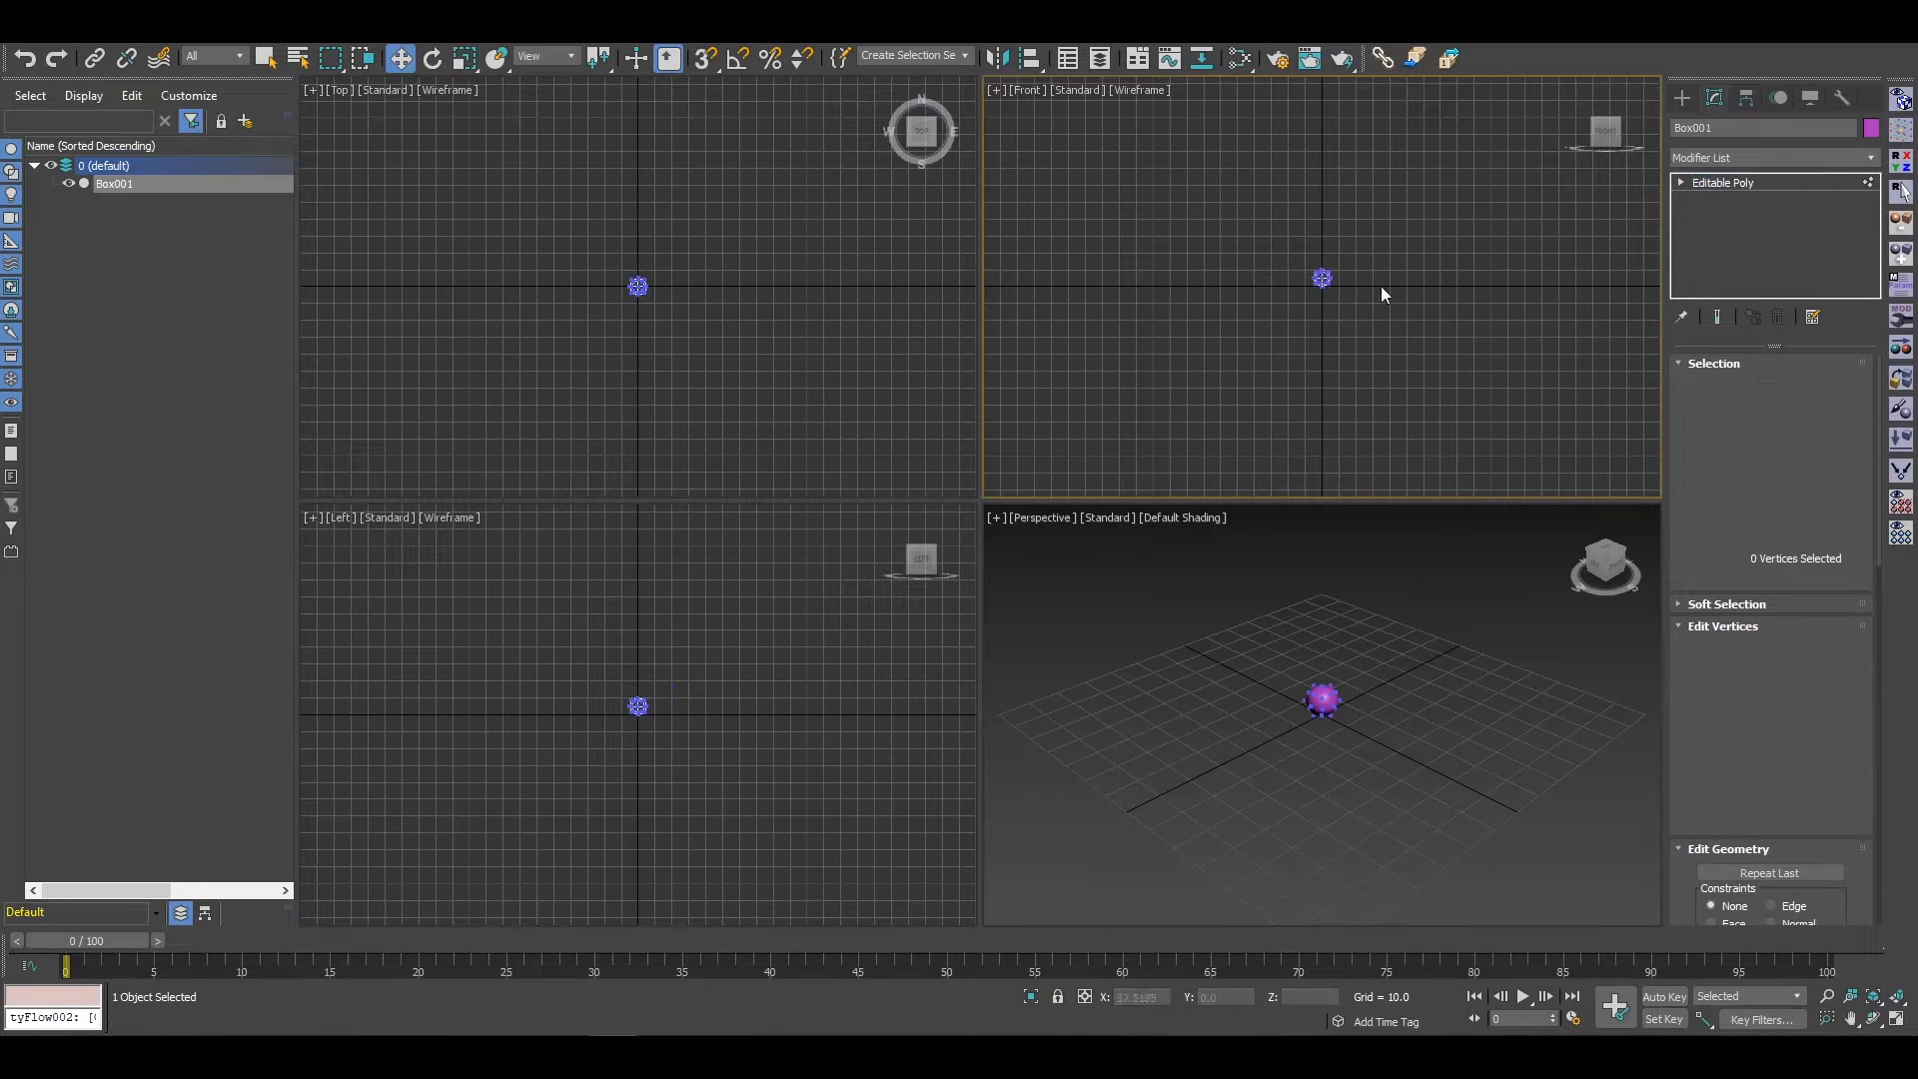
{"action": "middle_click_drag", "start_coordinate": [1328, 301], "coordinate": [1311, 328]}
{"action": "scroll", "coordinate": [1311, 330], "scroll_direction": "up", "scroll_amount": 6}
{"action": "left_click_drag", "start_coordinate": [1518, 338], "coordinate": [1517, 338]}
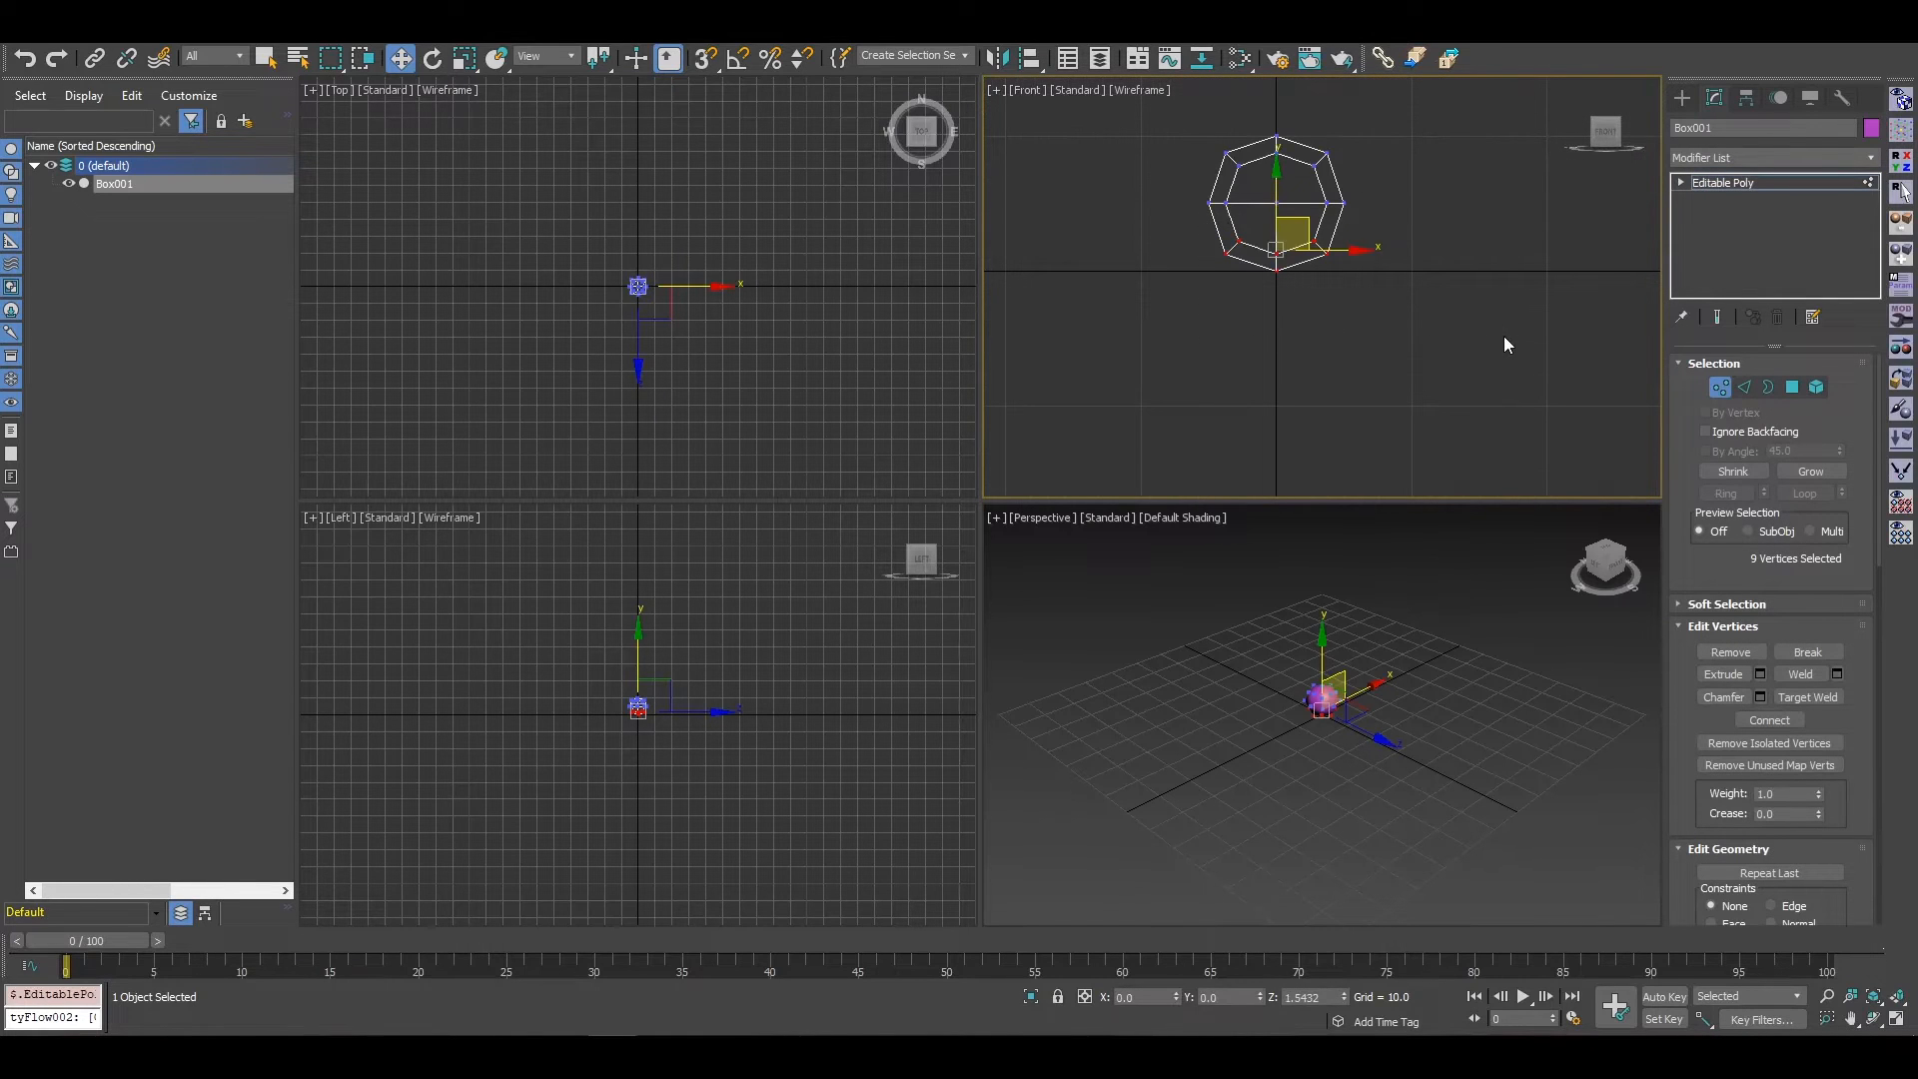
{"action": "key", "text": "End"}
{"action": "key", "text": "Delete"}
{"action": "scroll", "coordinate": [1508, 284], "scroll_direction": "down", "scroll_amount": 2}
{"action": "middle_click_drag", "start_coordinate": [1507, 283], "coordinate": [1525, 343]}
{"action": "left_click", "coordinate": [1721, 388]}
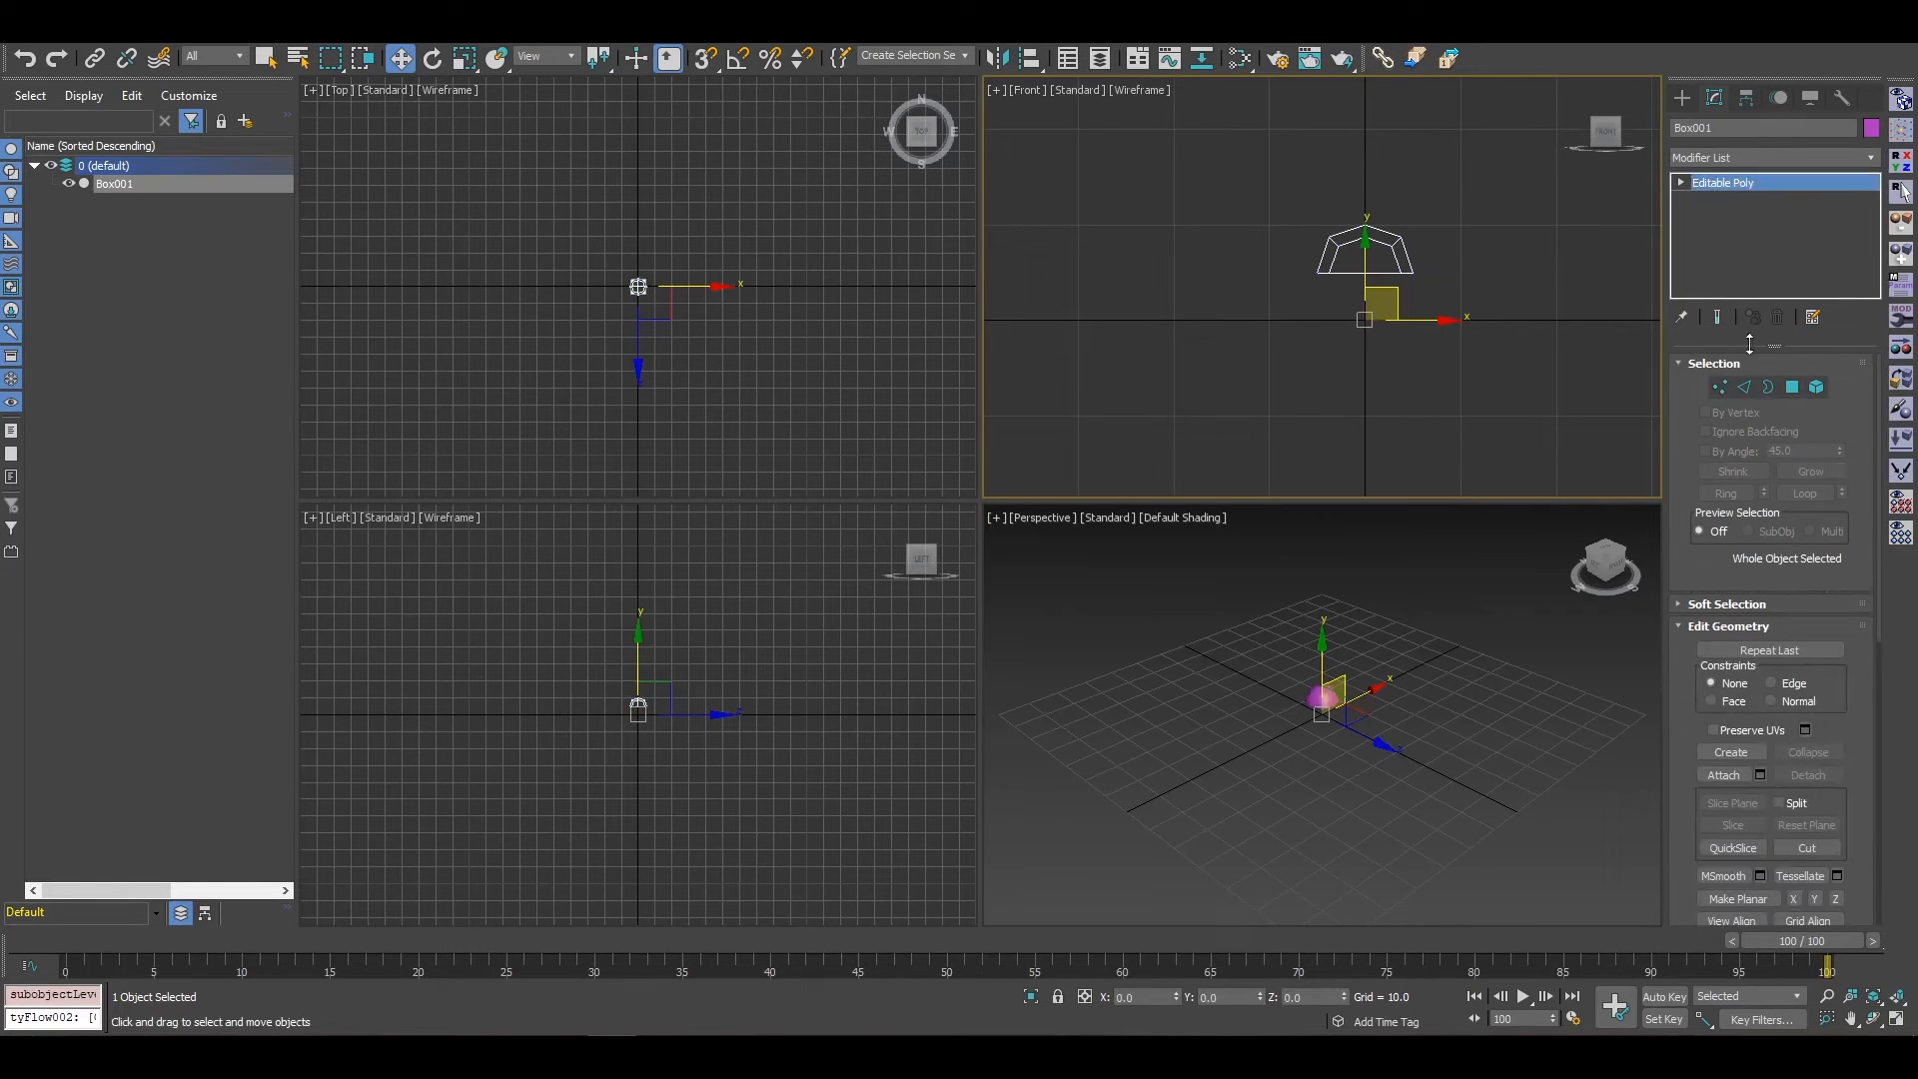
Step: Select the open border on the underside of the dome and cap it
{"action": "left_click", "coordinate": [1766, 394]}
{"action": "mouse_move", "coordinate": [1341, 682]}
{"action": "middle_mouse_down", "text": "alt"}
{"action": "mouse_move", "coordinate": [1370, 763]}
{"action": "mouse_move", "coordinate": [1340, 673]}
{"action": "middle_mouse_up", "text": "alt"}
{"action": "key", "text": "g"}
{"action": "scroll", "coordinate": [1347, 719], "scroll_direction": "up", "scroll_amount": 8}
{"action": "middle_click_drag", "start_coordinate": [1106, 741], "coordinate": [1287, 791]}
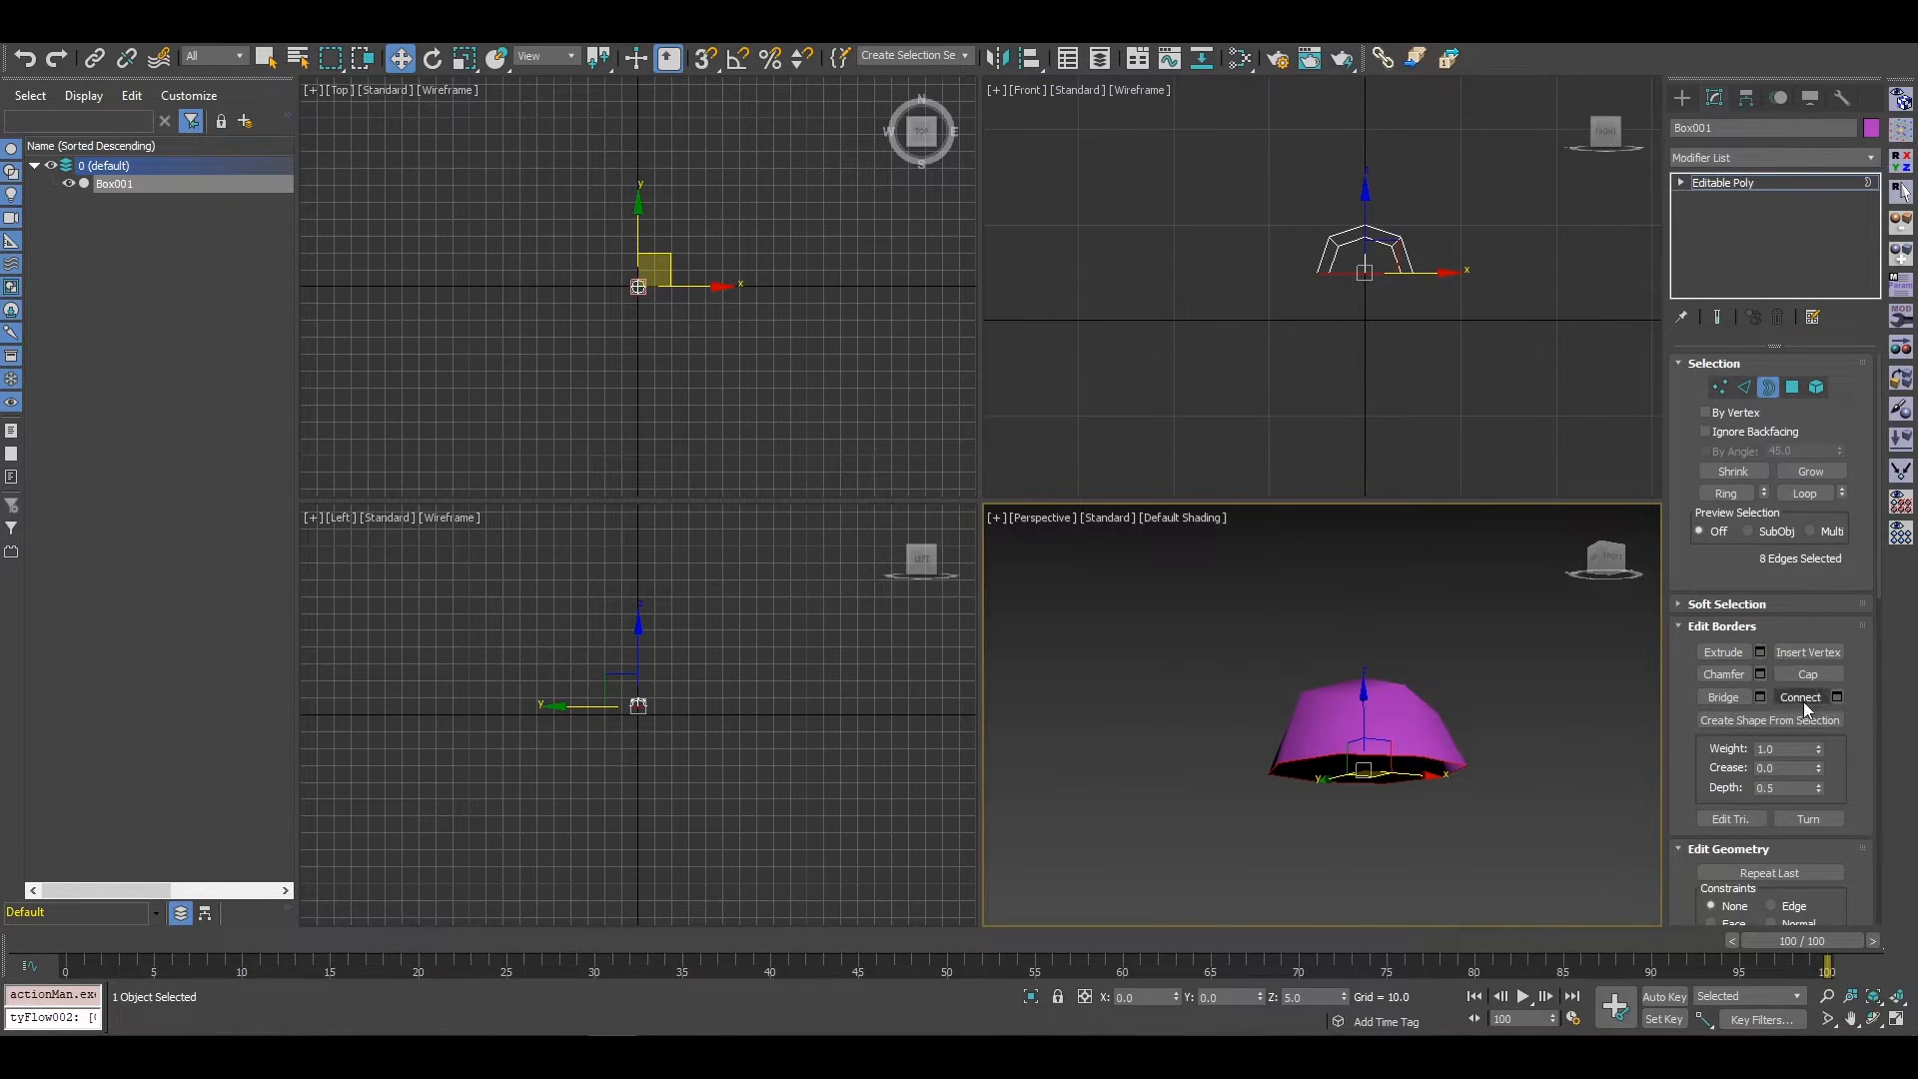
Step: Select the polygon capping the underside of the dome and set its extrusion height to 5
{"action": "left_click", "coordinate": [1792, 387]}
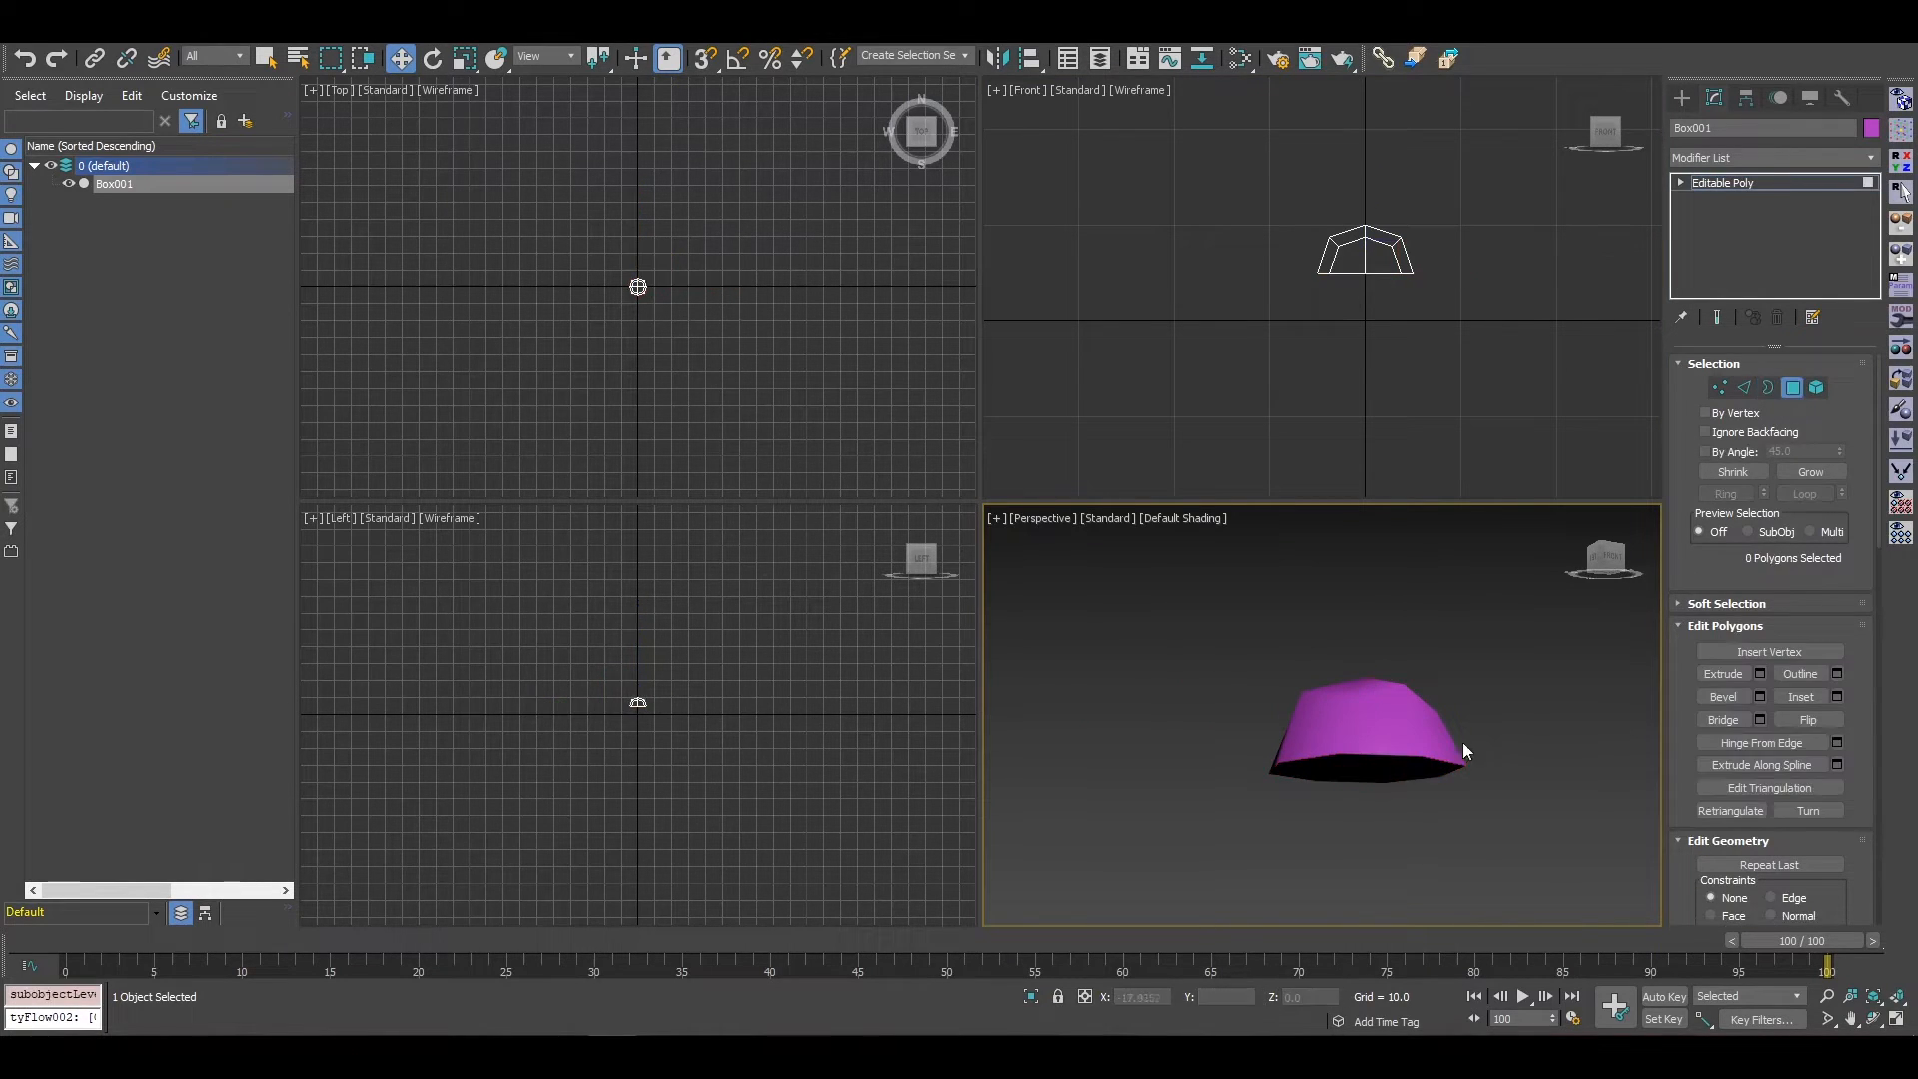
{"action": "left_click", "coordinate": [1380, 772]}
{"action": "middle_click_drag", "start_coordinate": [1469, 771], "coordinate": [1451, 707], "text": "alt"}
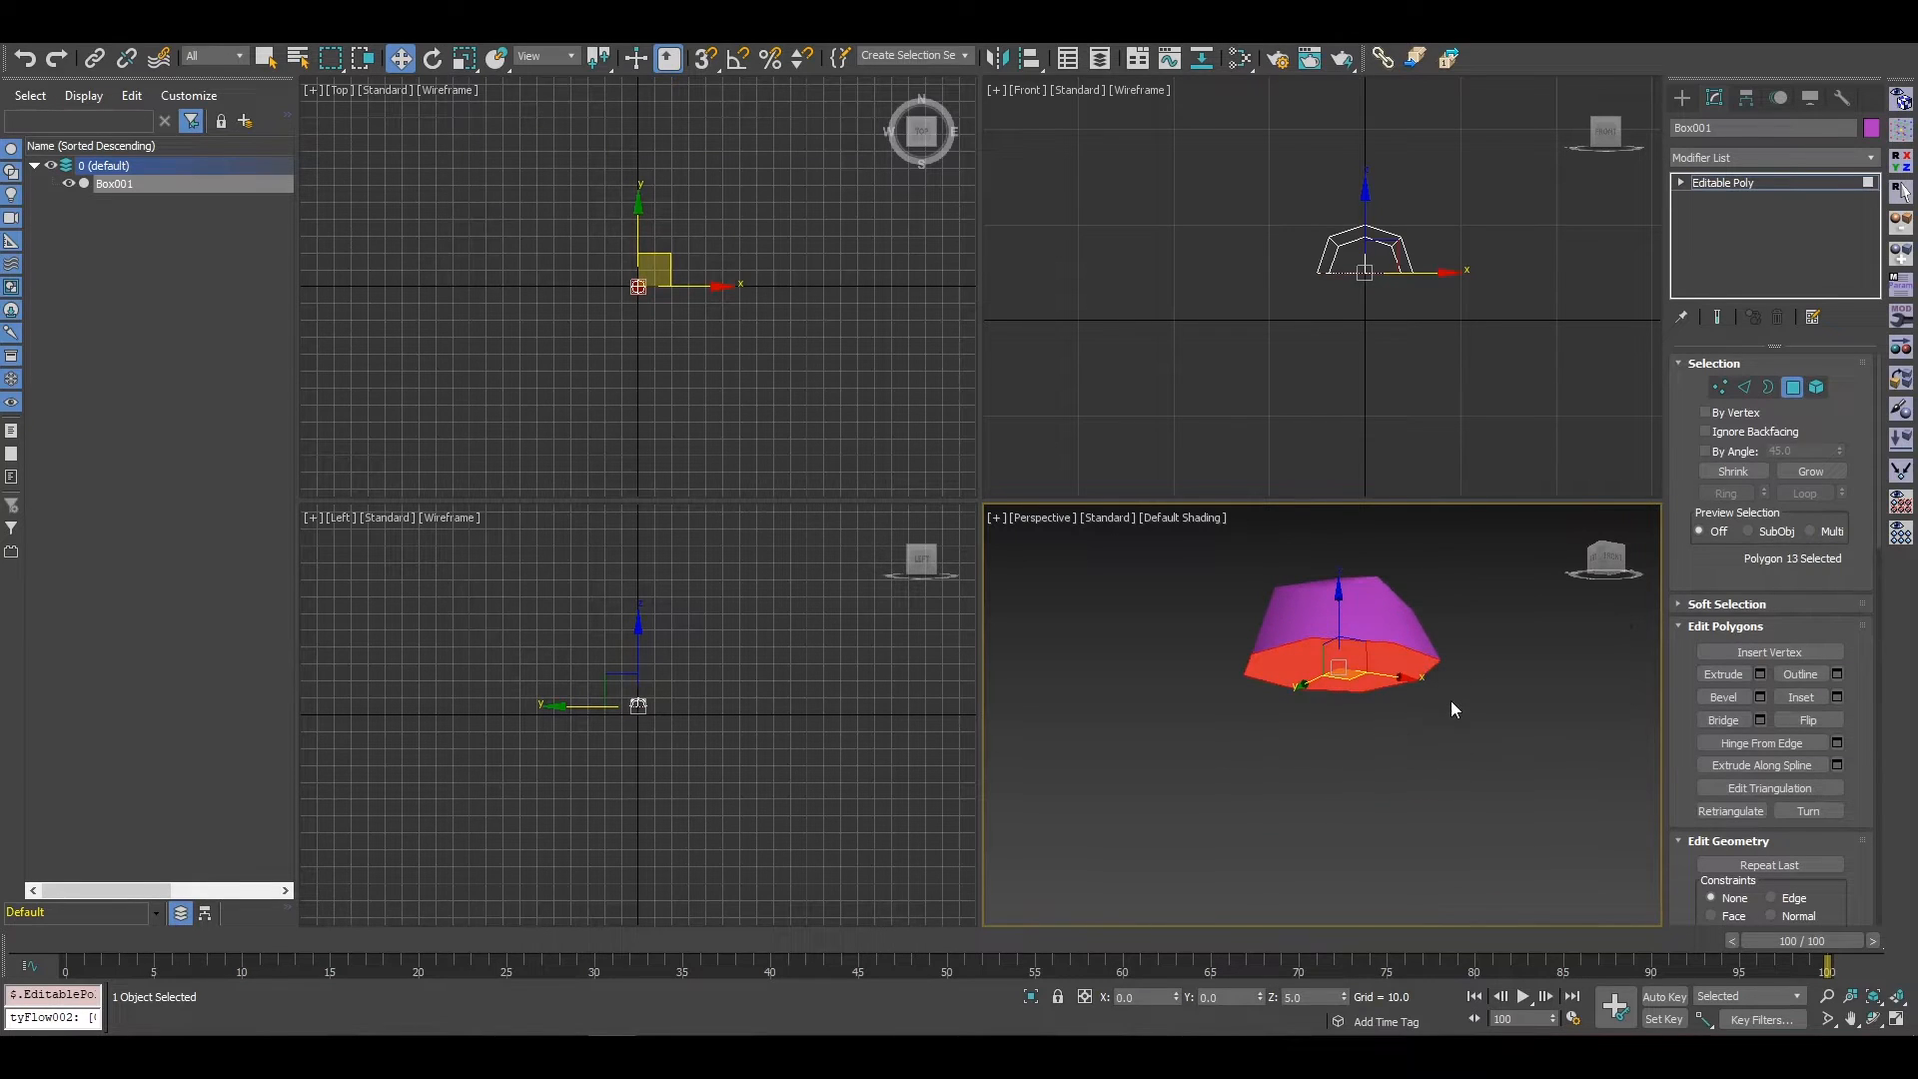
{"action": "left_click", "coordinate": [1761, 674]}
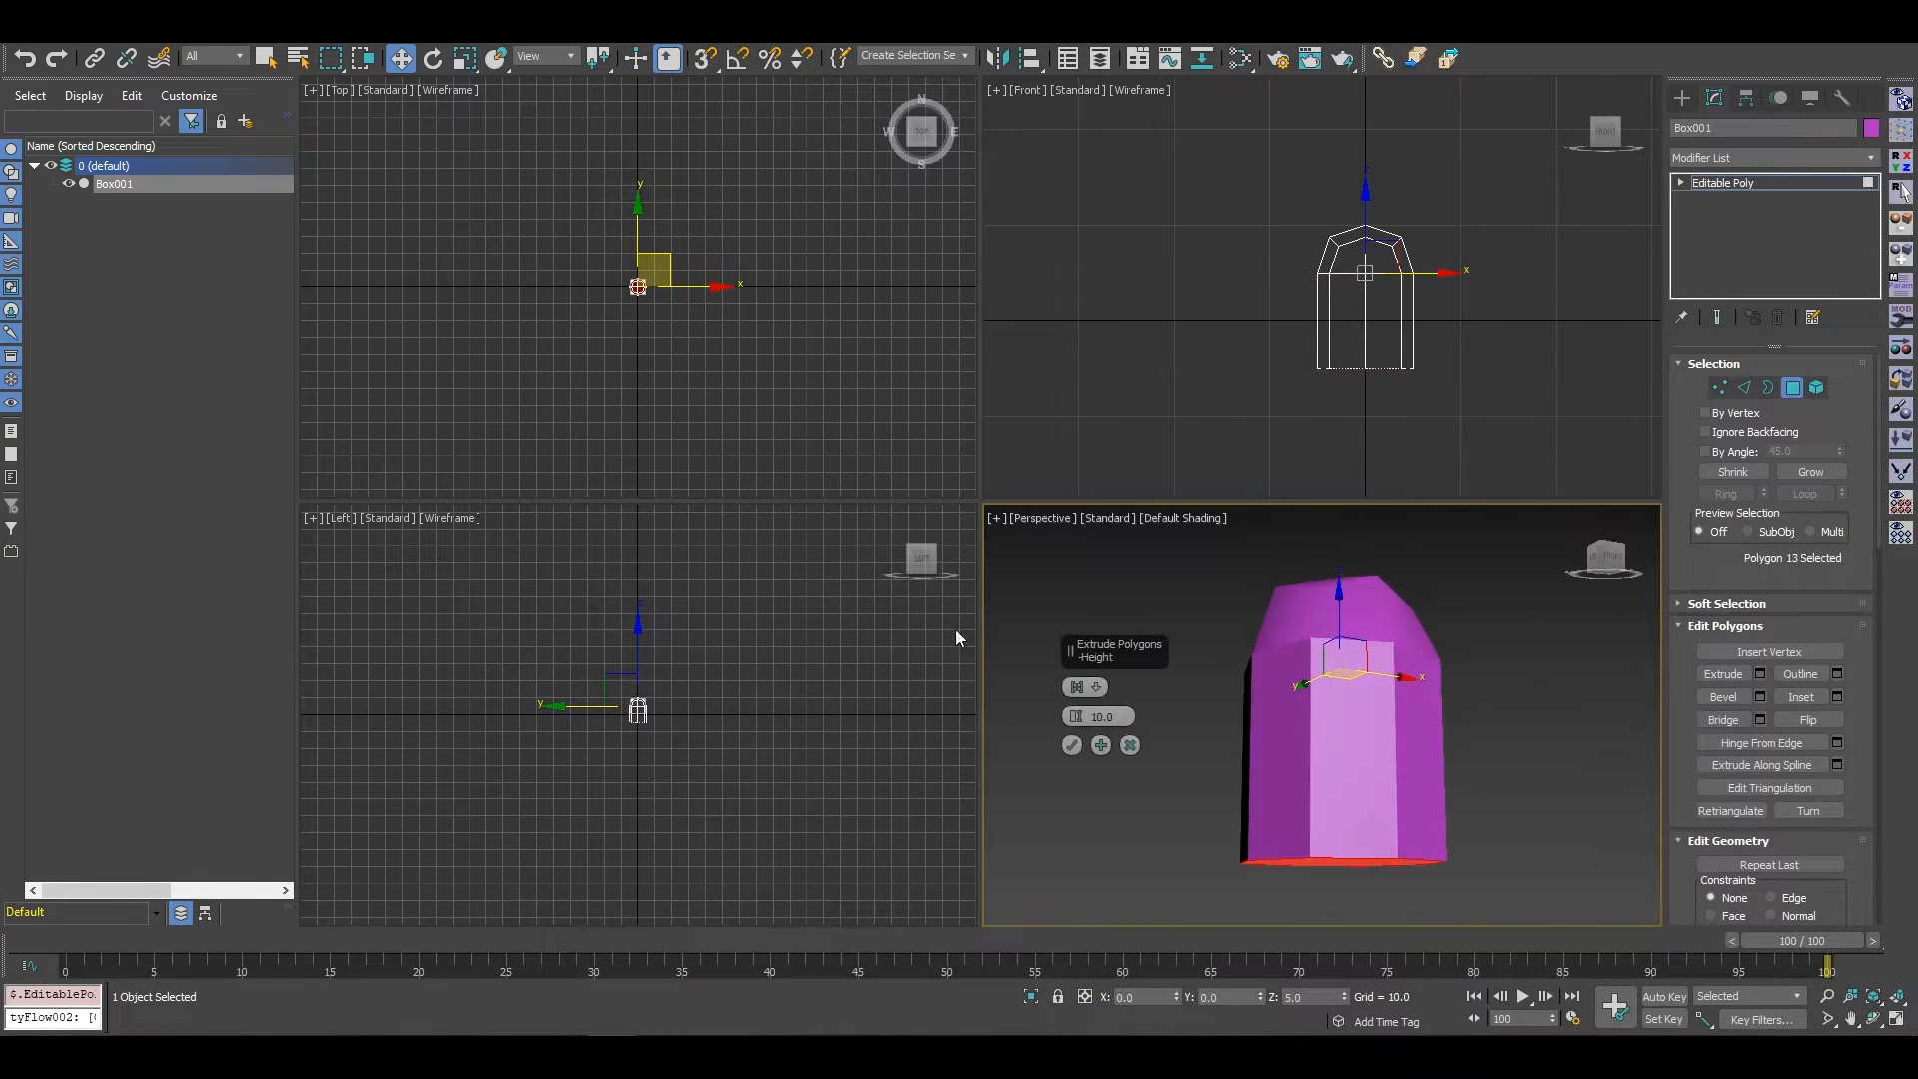
{"action": "double_click", "coordinate": [1107, 716]}
{"action": "type", "text": "5"}
{"action": "key", "text": "Return"}
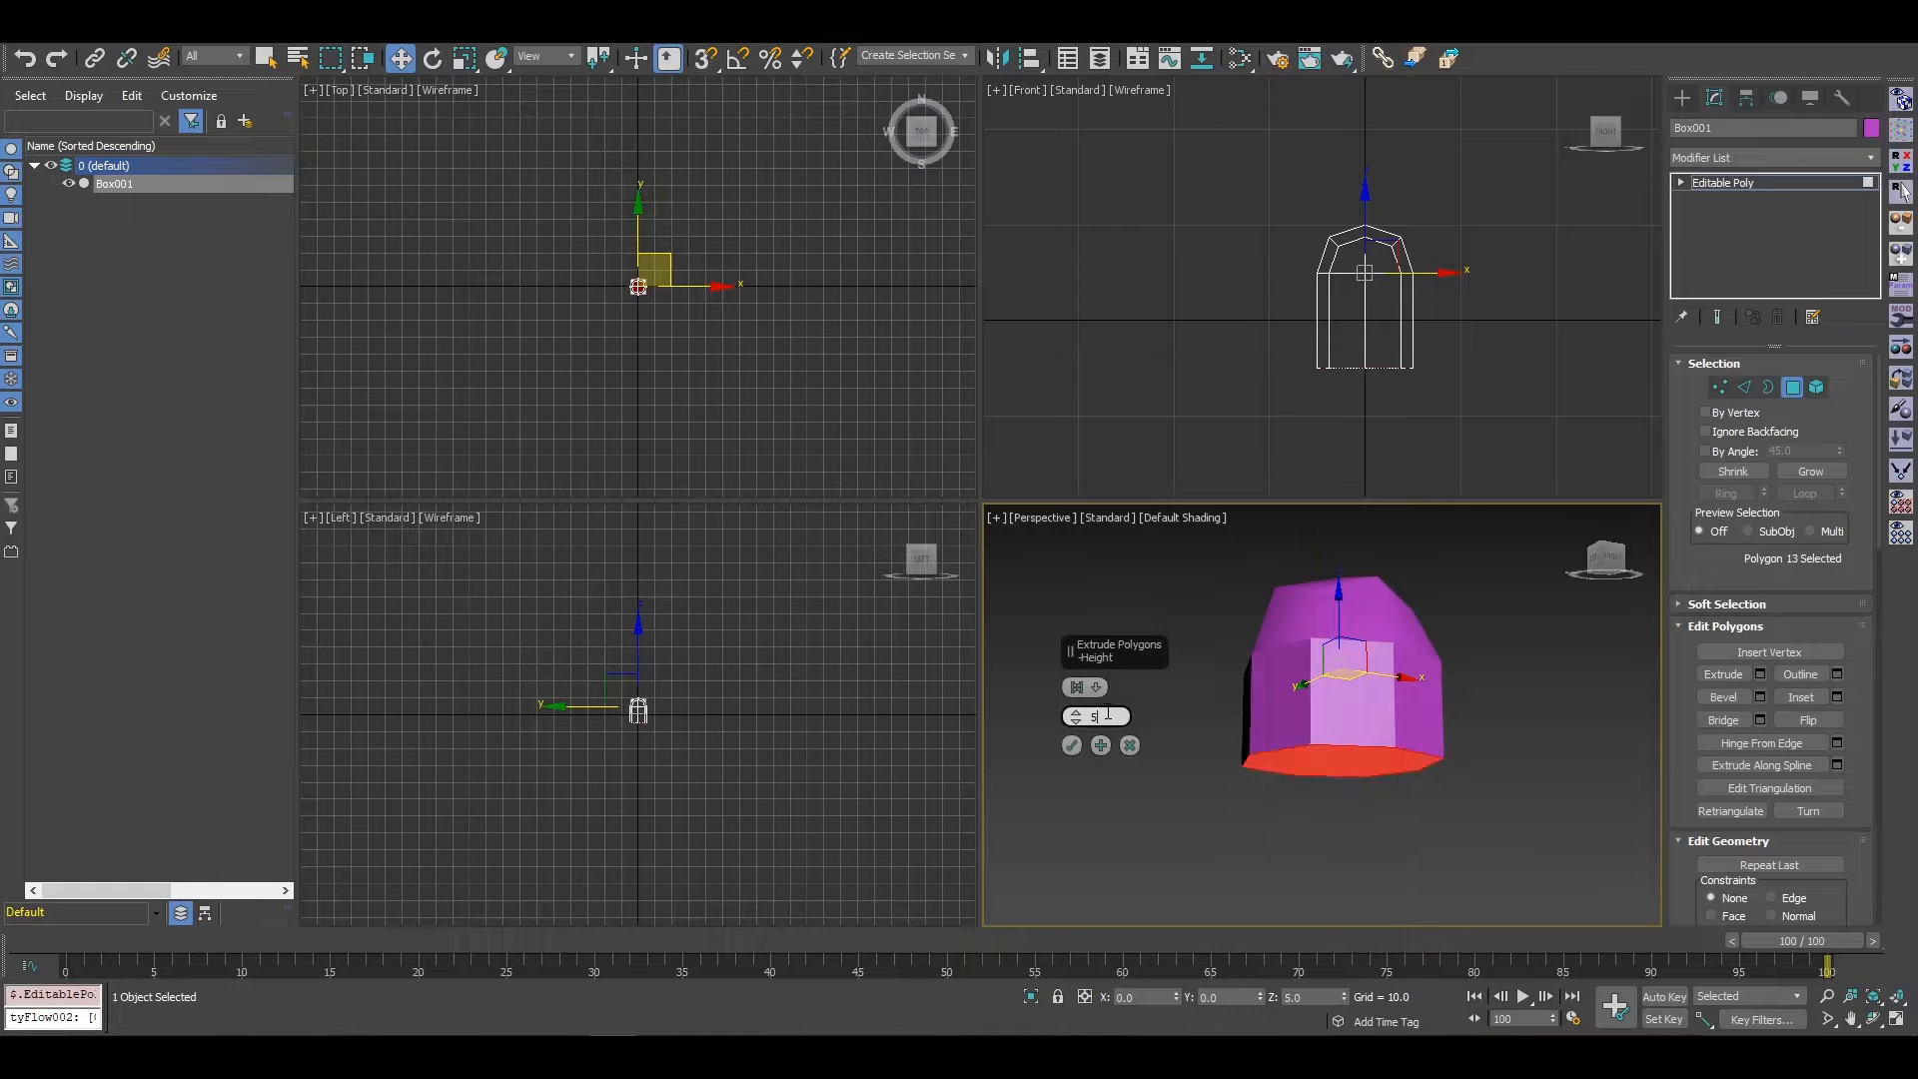
{"action": "left_click_drag", "start_coordinate": [1096, 643], "coordinate": [1073, 599]}
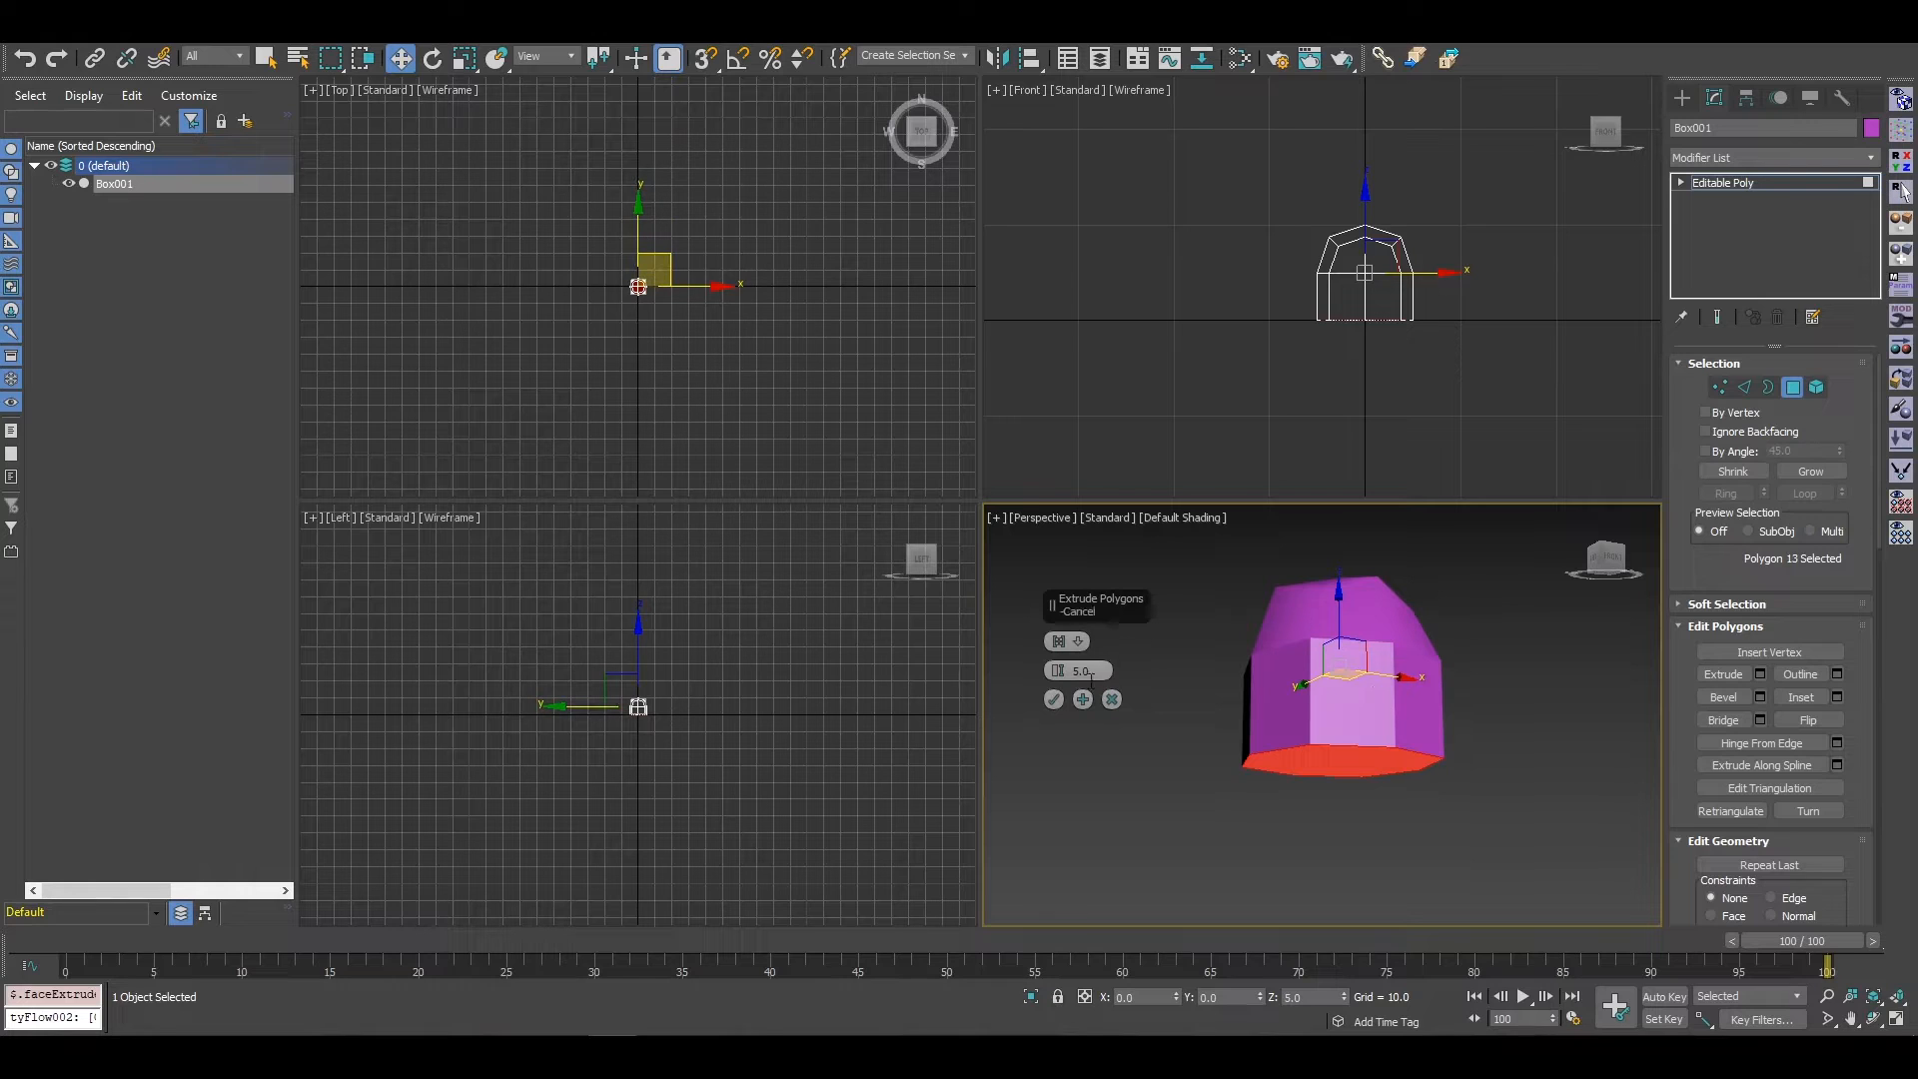
{"action": "left_click_drag", "start_coordinate": [1099, 600], "coordinate": [1129, 598]}
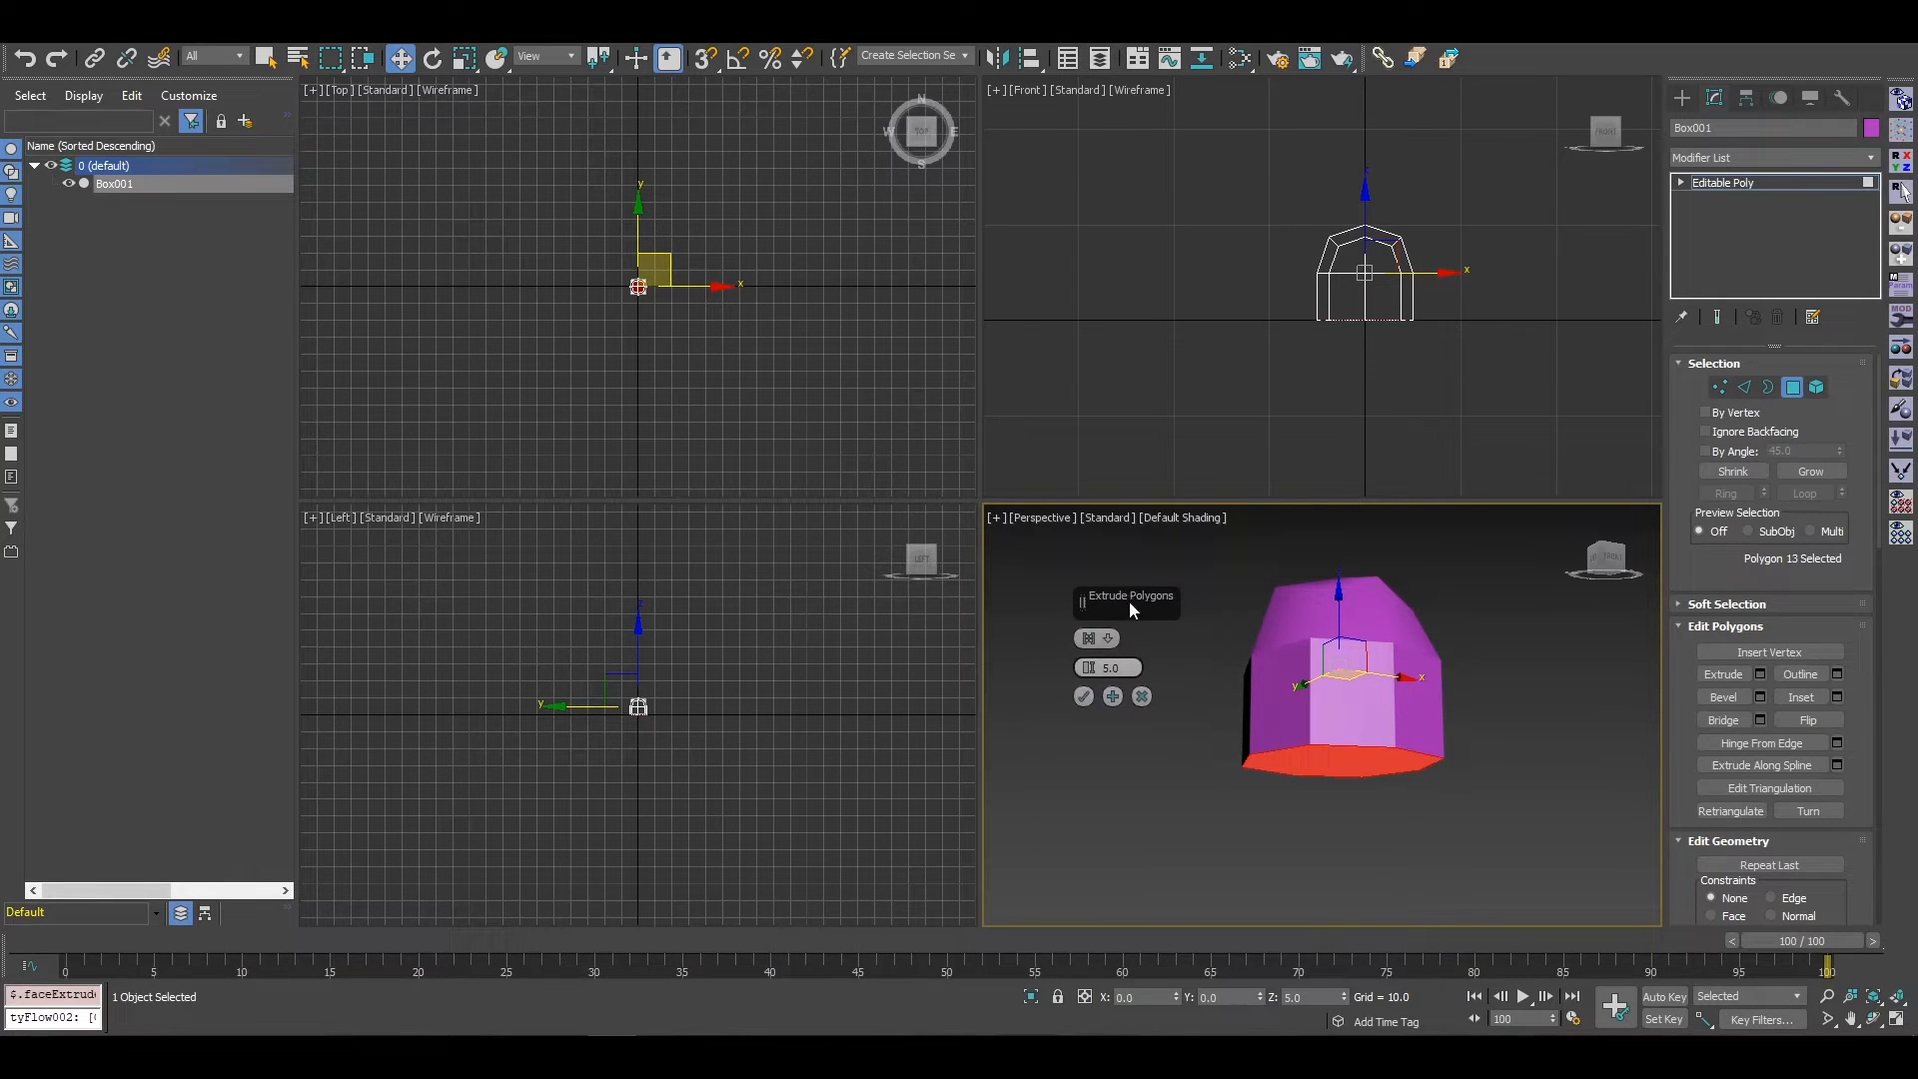
Step: Extrude the bottom polygon repeatedly in 5-unit segments until the bristle is 100 units tall
{"action": "left_click", "coordinate": [1113, 697]}
{"action": "left_click", "coordinate": [1113, 696]}
{"action": "left_click", "coordinate": [1113, 696]}
{"action": "left_click", "coordinate": [1113, 696]}
{"action": "left_click", "coordinate": [1113, 696]}
{"action": "left_click", "coordinate": [1113, 697]}
{"action": "left_click", "coordinate": [1113, 696]}
{"action": "left_click", "coordinate": [1113, 697]}
{"action": "left_click", "coordinate": [1113, 697]}
{"action": "left_click", "coordinate": [1113, 696]}
{"action": "left_click", "coordinate": [1113, 697]}
{"action": "left_click", "coordinate": [1113, 696]}
{"action": "left_click", "coordinate": [1113, 696]}
{"action": "left_click", "coordinate": [1113, 696]}
{"action": "left_click", "coordinate": [1113, 696]}
{"action": "left_click", "coordinate": [1113, 696]}
{"action": "left_click", "coordinate": [1113, 697]}
{"action": "left_click", "coordinate": [1113, 697]}
{"action": "left_click", "coordinate": [1113, 696]}
{"action": "left_click", "coordinate": [1083, 696]}
Step: Check the bristle's overall dimensions in its object properties
{"action": "right_click", "coordinate": [1059, 686]}
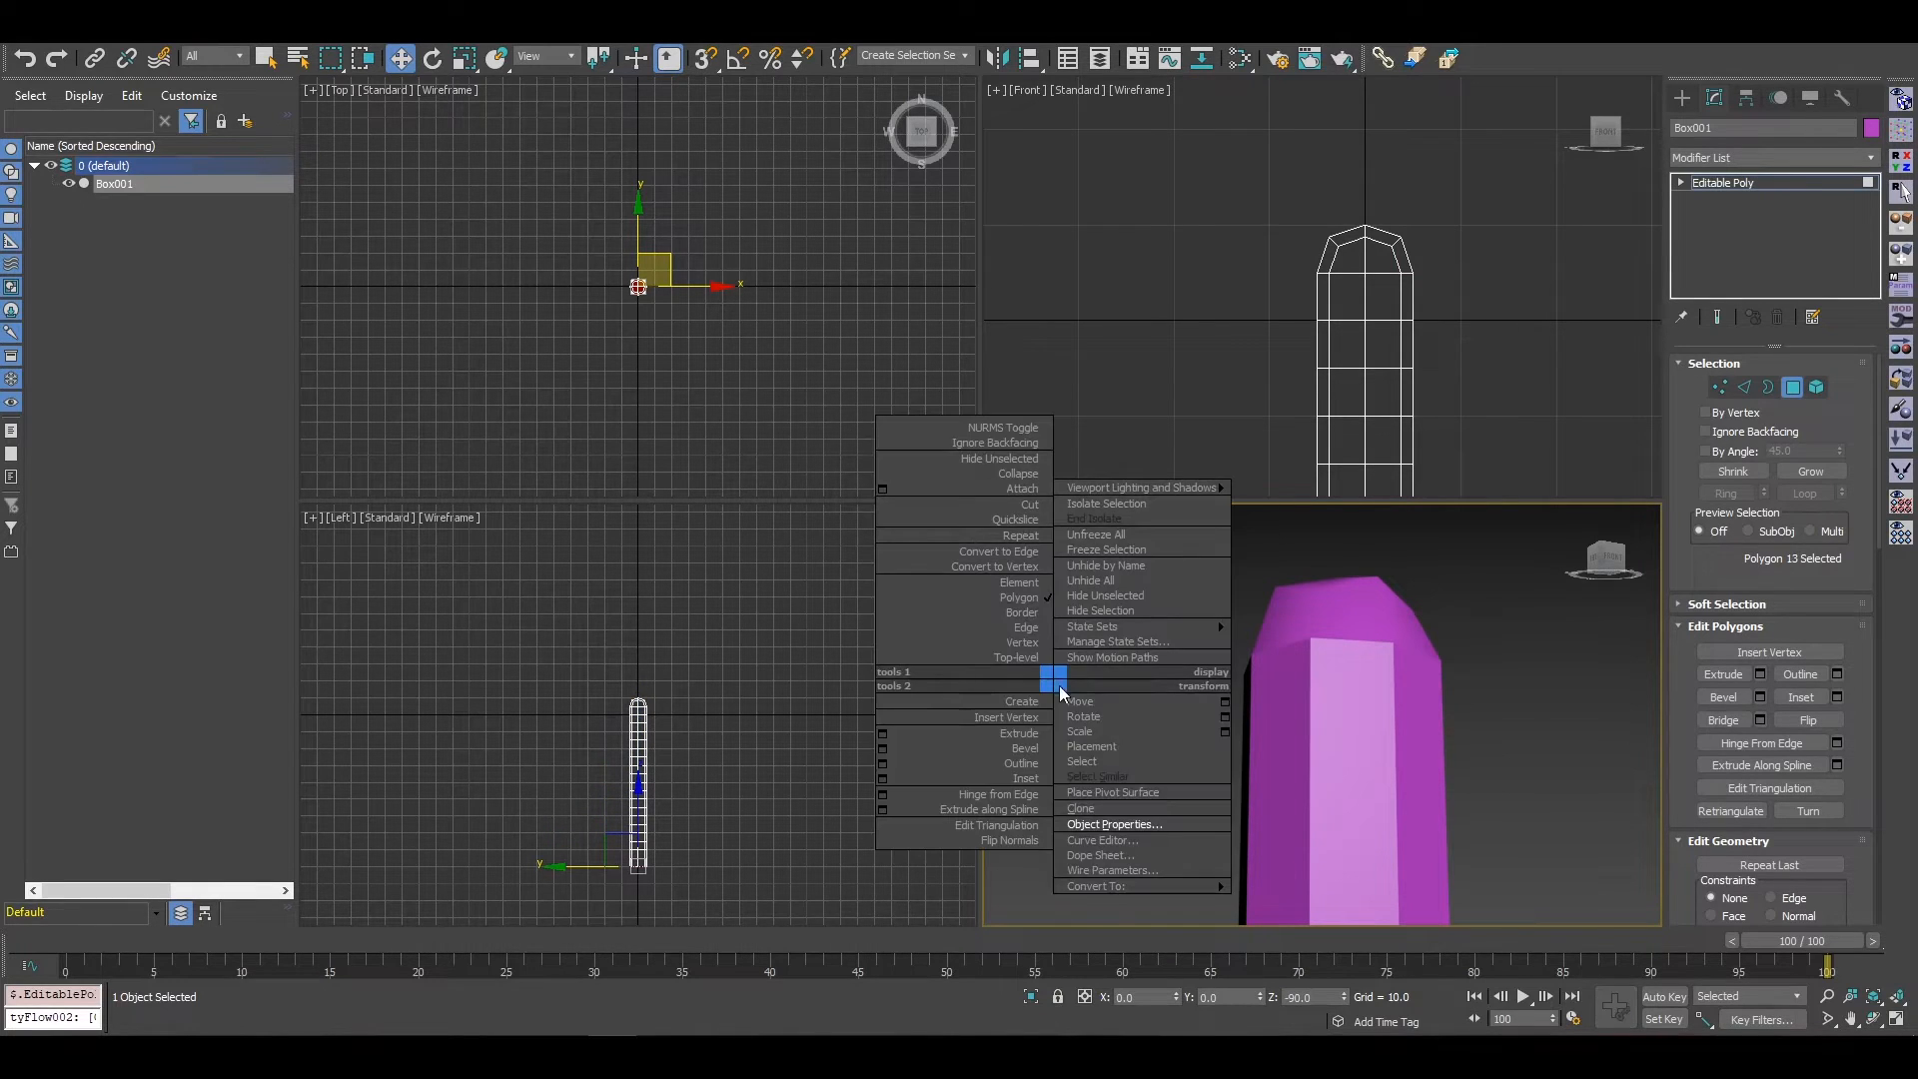
{"action": "left_click", "coordinate": [1111, 824]}
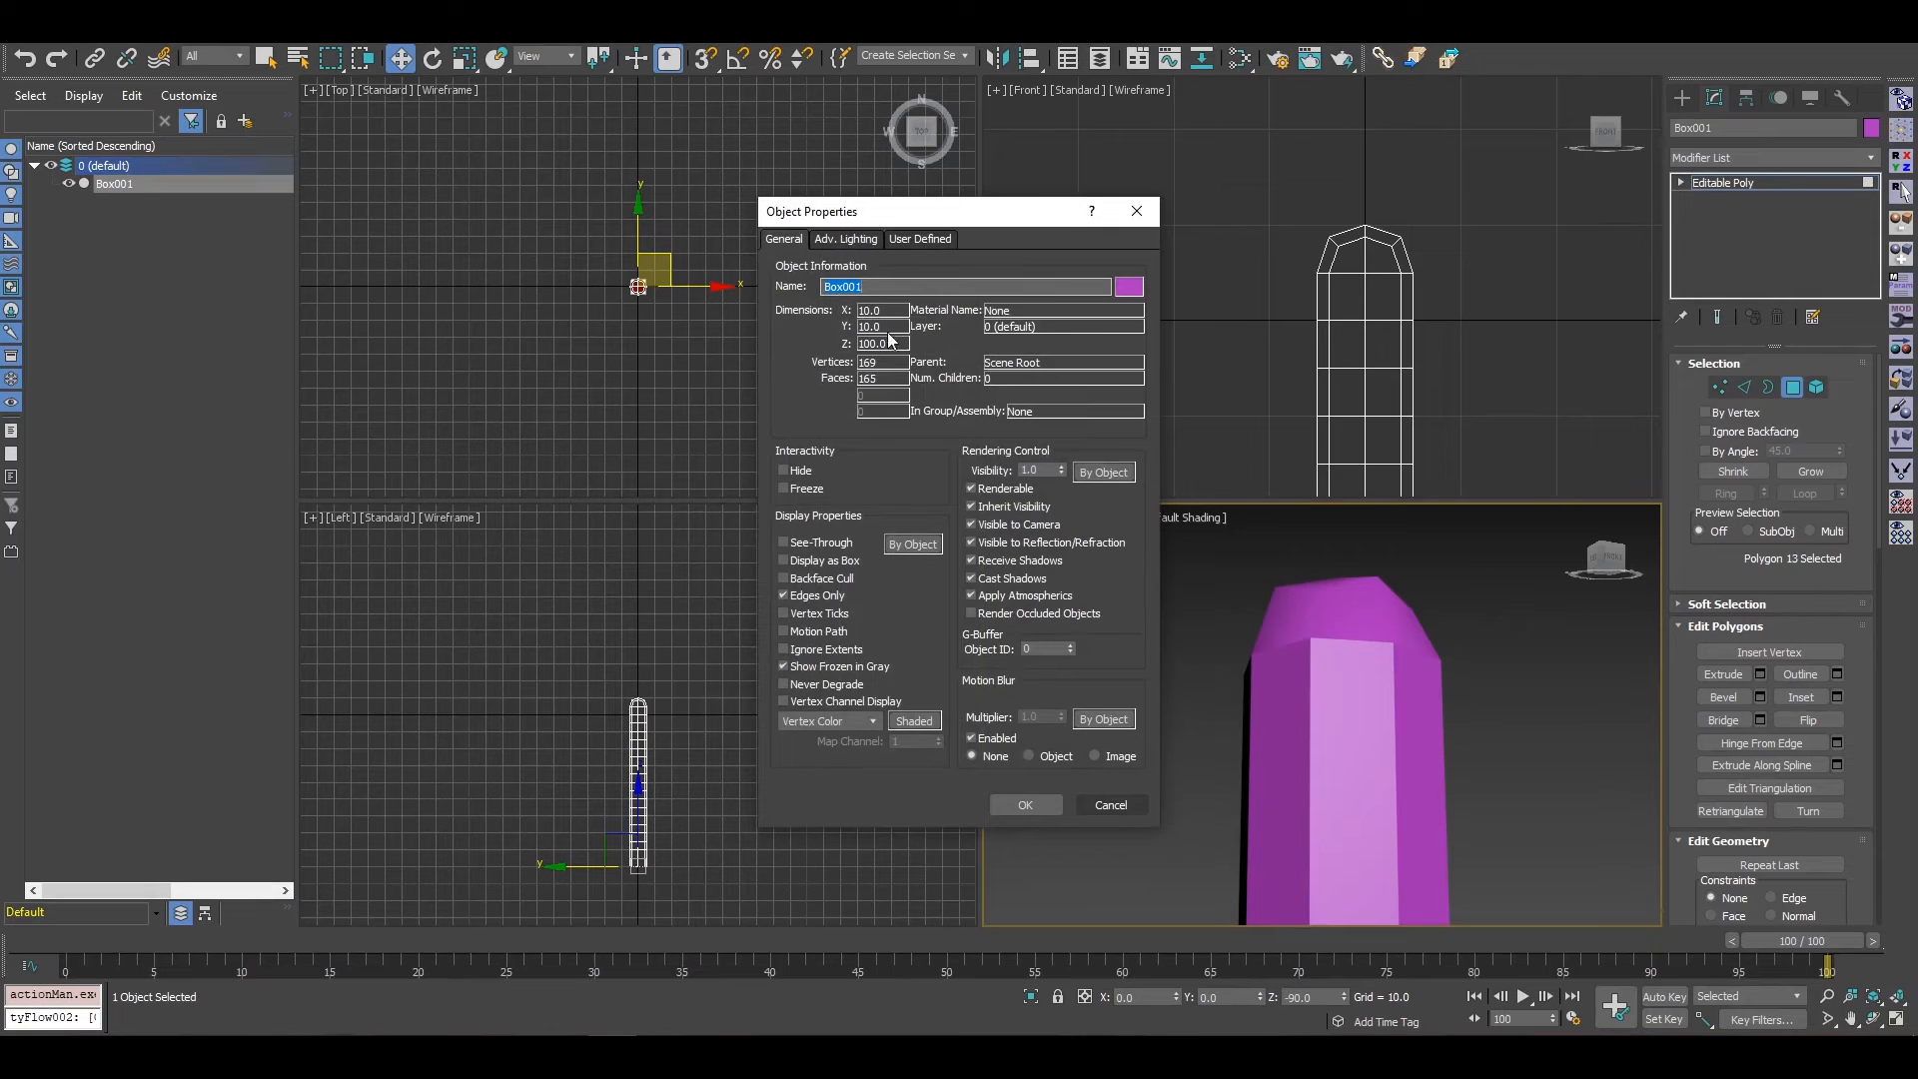
{"action": "left_click", "coordinate": [1123, 804]}
Step: Delete the end polygon at the bottom of the bristle and leave polygon editing
{"action": "middle_click_drag", "start_coordinate": [1119, 750], "coordinate": [1118, 196]}
{"action": "scroll", "coordinate": [1118, 197], "scroll_direction": "down", "scroll_amount": 2}
{"action": "scroll", "coordinate": [1284, 718], "scroll_direction": "down", "scroll_amount": 9}
{"action": "scroll", "coordinate": [1284, 734], "scroll_direction": "up", "scroll_amount": 4}
{"action": "middle_click_drag", "start_coordinate": [1281, 761], "coordinate": [1262, 505]}
{"action": "left_click", "coordinate": [1255, 579]}
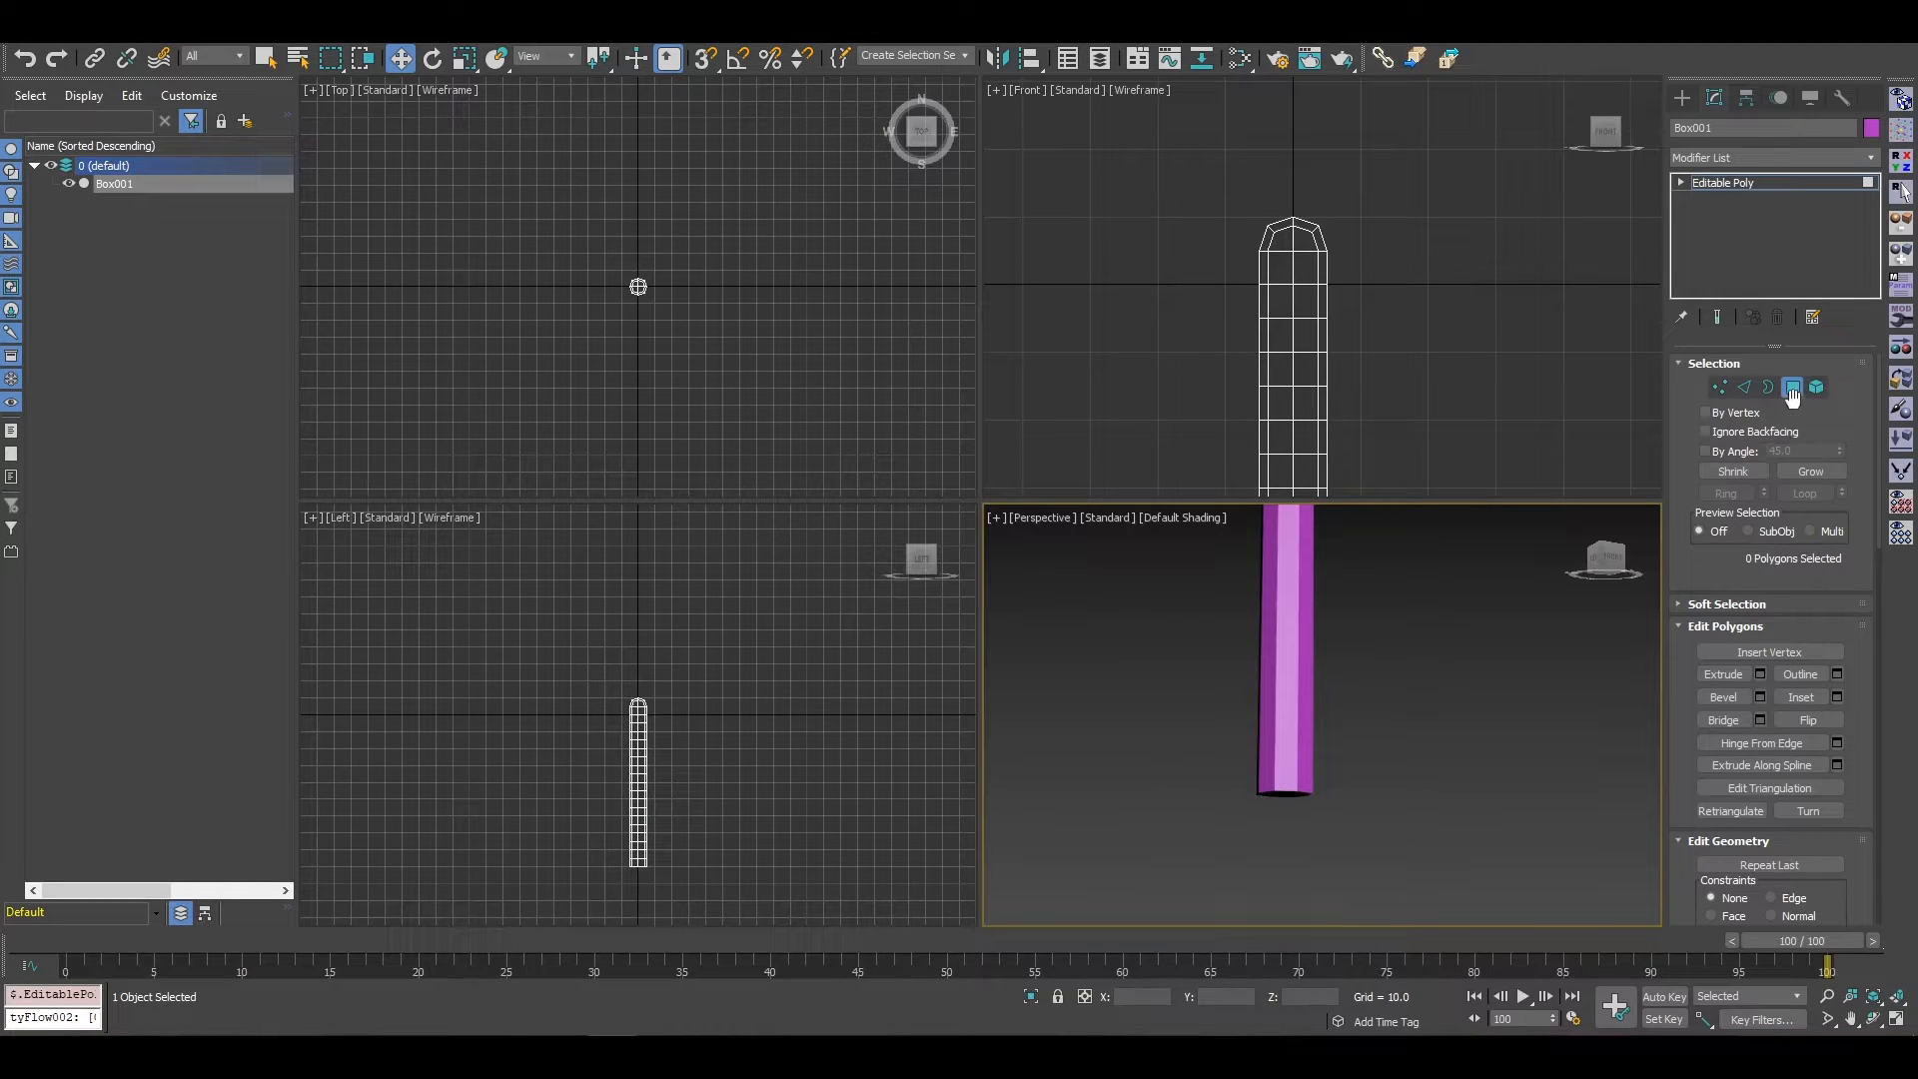
{"action": "left_click", "coordinate": [1792, 387]}
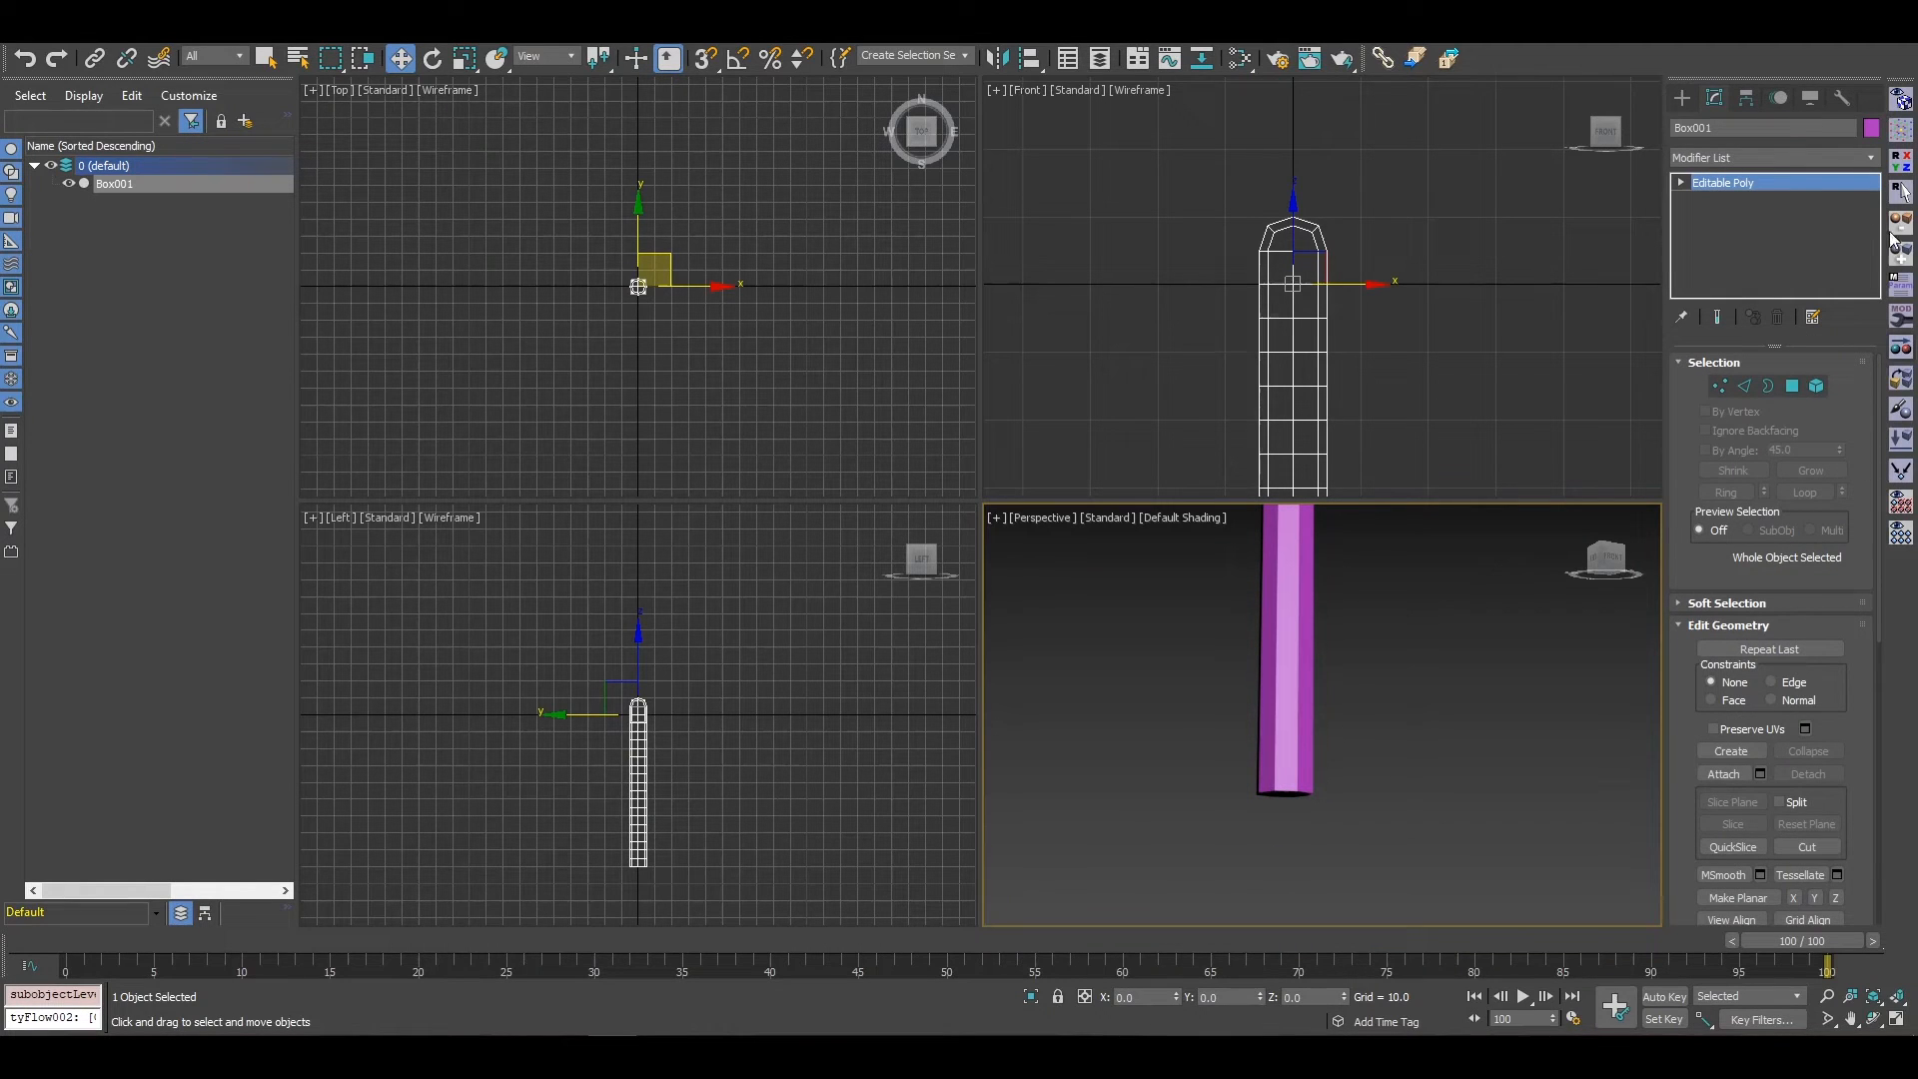
Step: Place the bristle's pivot at the center of its base with pivotPlacer
{"action": "left_click", "coordinate": [1901, 127]}
{"action": "left_click_drag", "start_coordinate": [462, 415], "coordinate": [487, 323]}
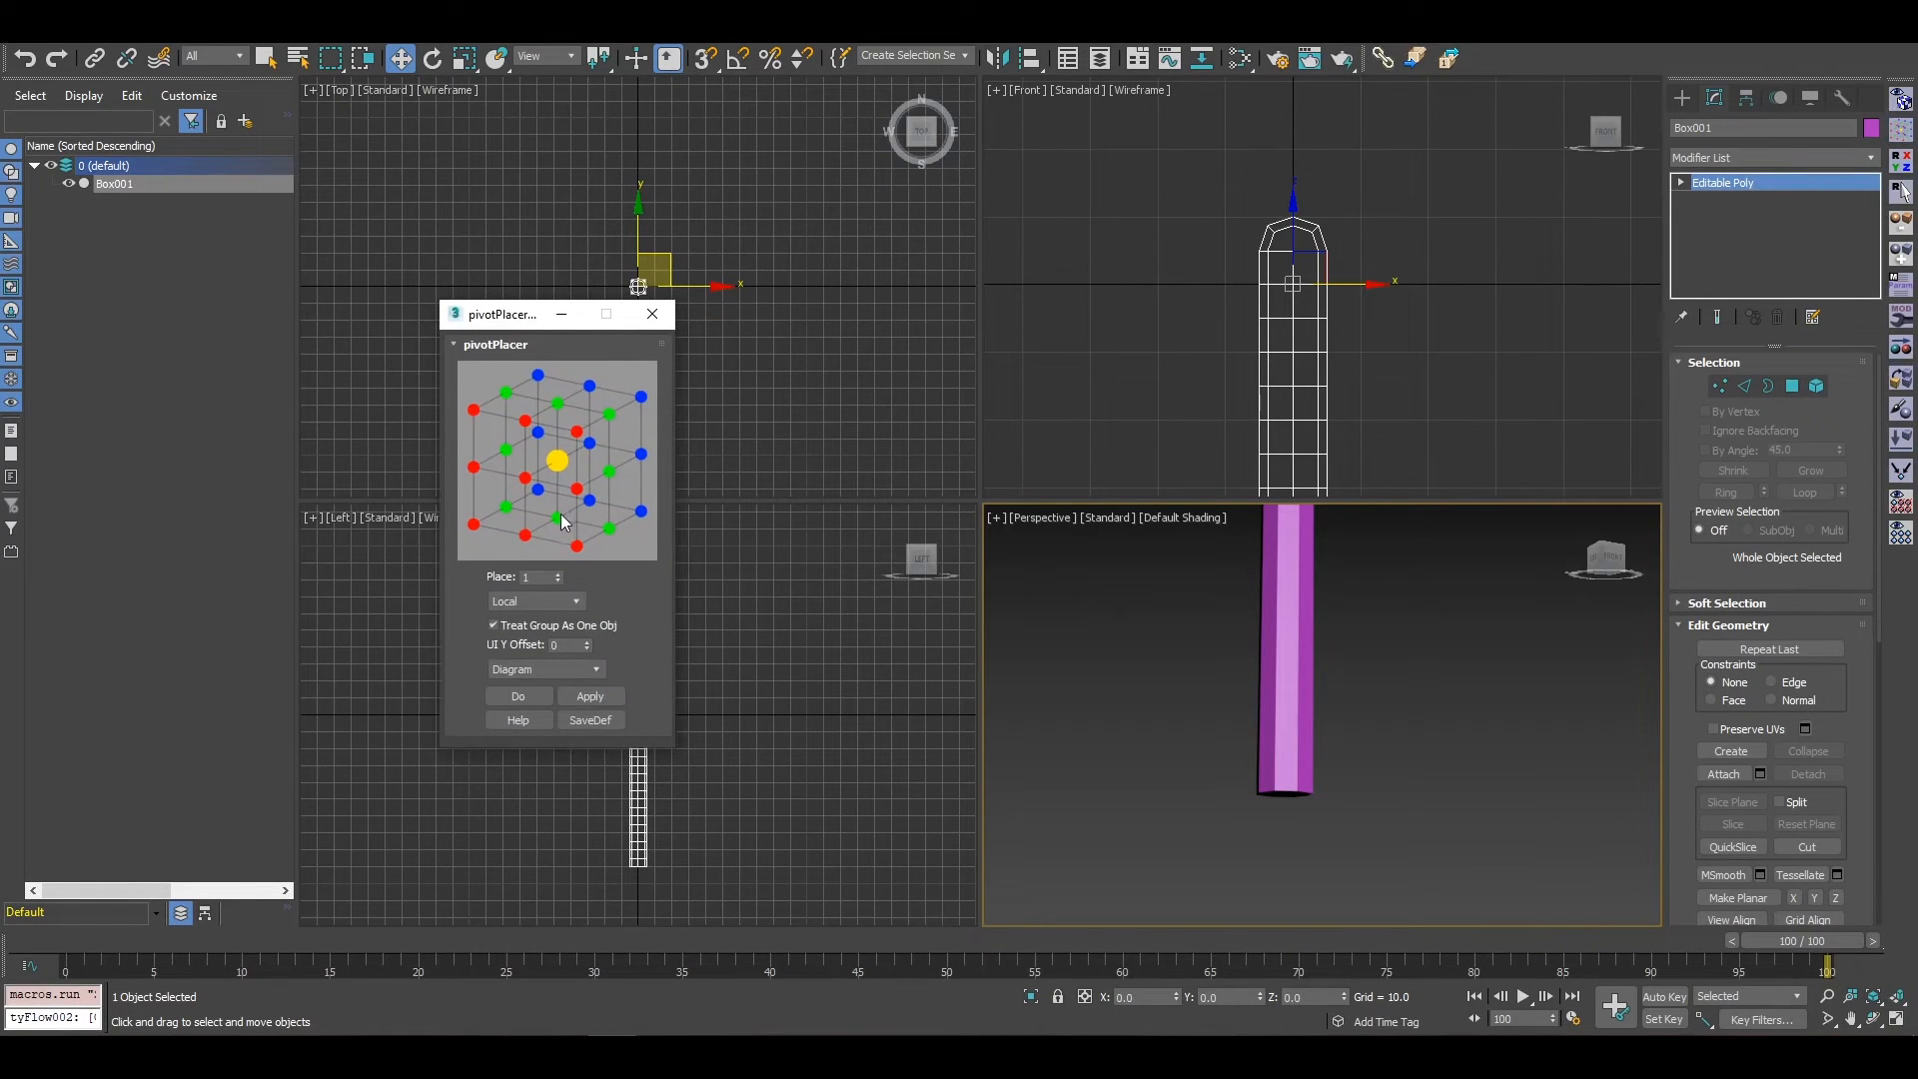
{"action": "left_click", "coordinate": [578, 547]}
{"action": "scroll", "coordinate": [1321, 807], "scroll_direction": "down", "scroll_amount": 5}
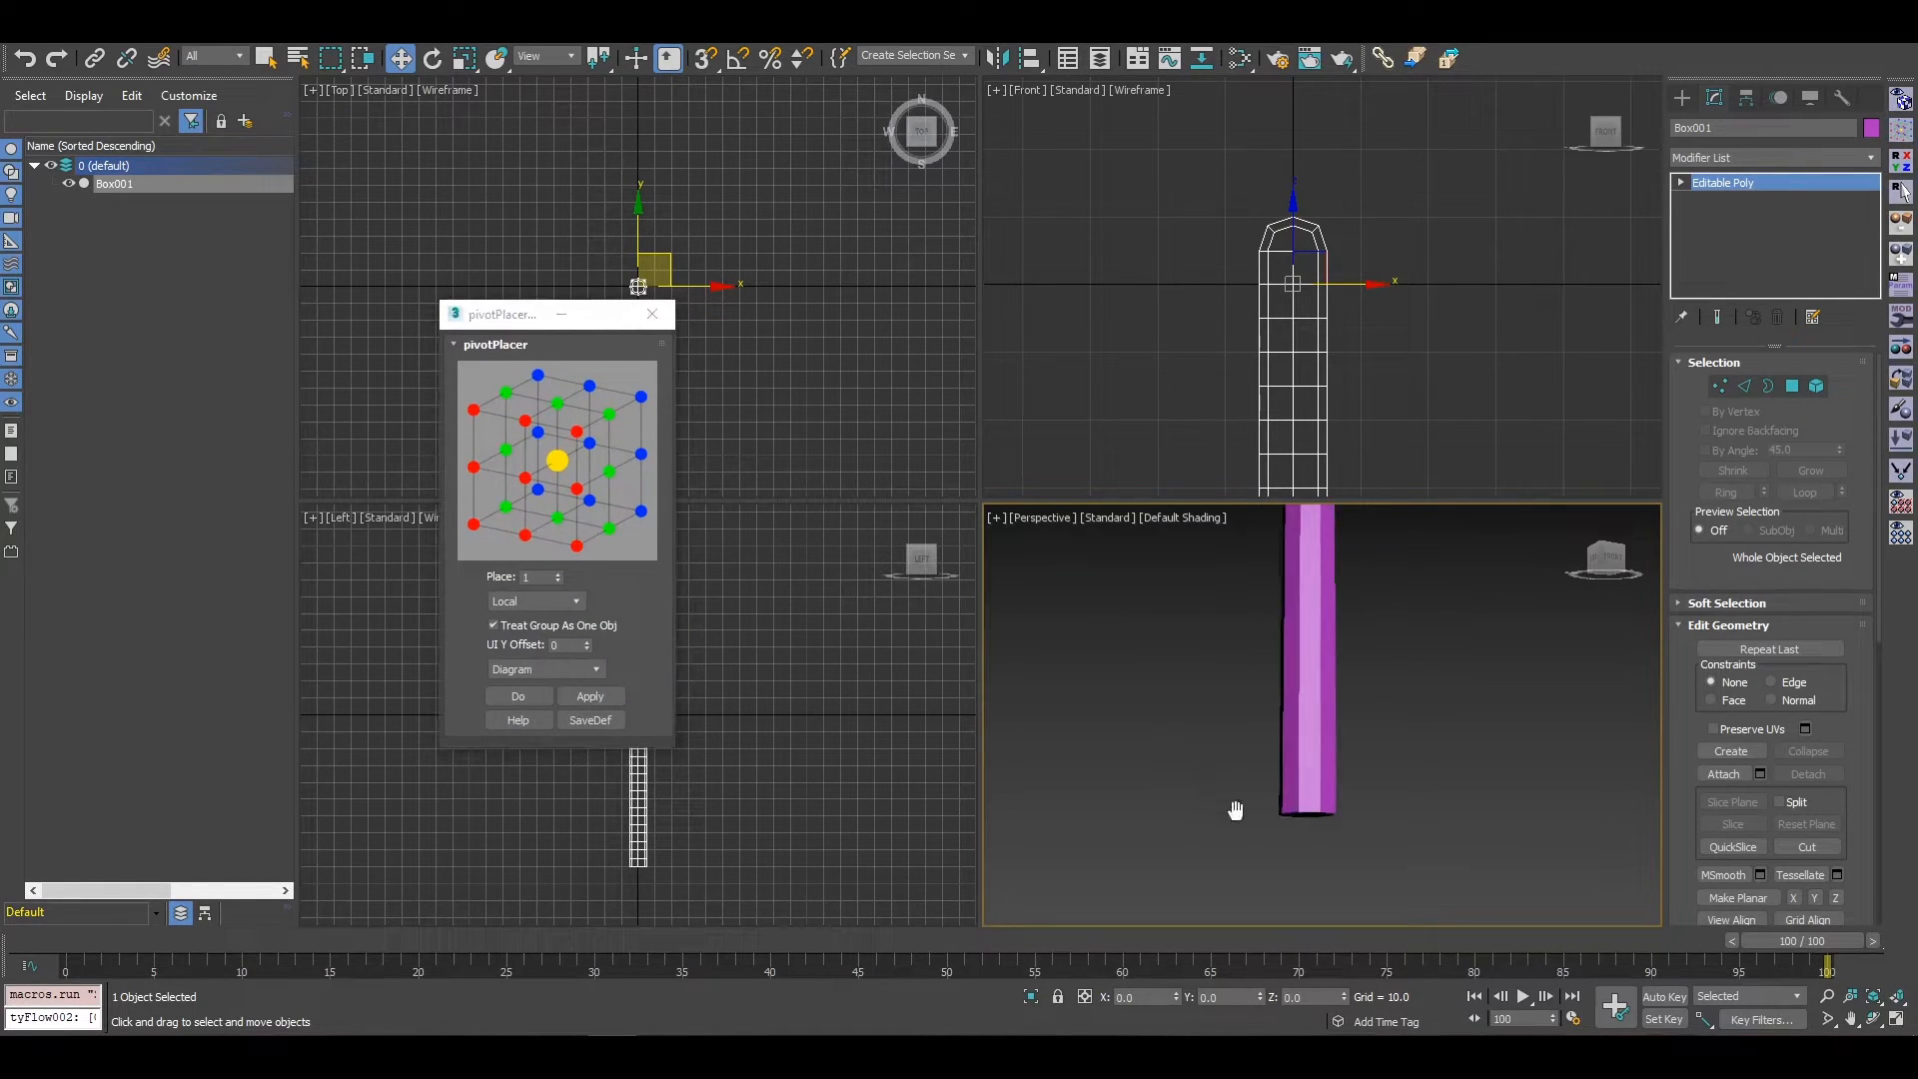
{"action": "left_click", "coordinate": [1501, 821]}
{"action": "left_click", "coordinate": [1324, 779]}
{"action": "left_click", "coordinate": [562, 522]}
{"action": "left_click", "coordinate": [562, 521]}
{"action": "left_click", "coordinate": [660, 314]}
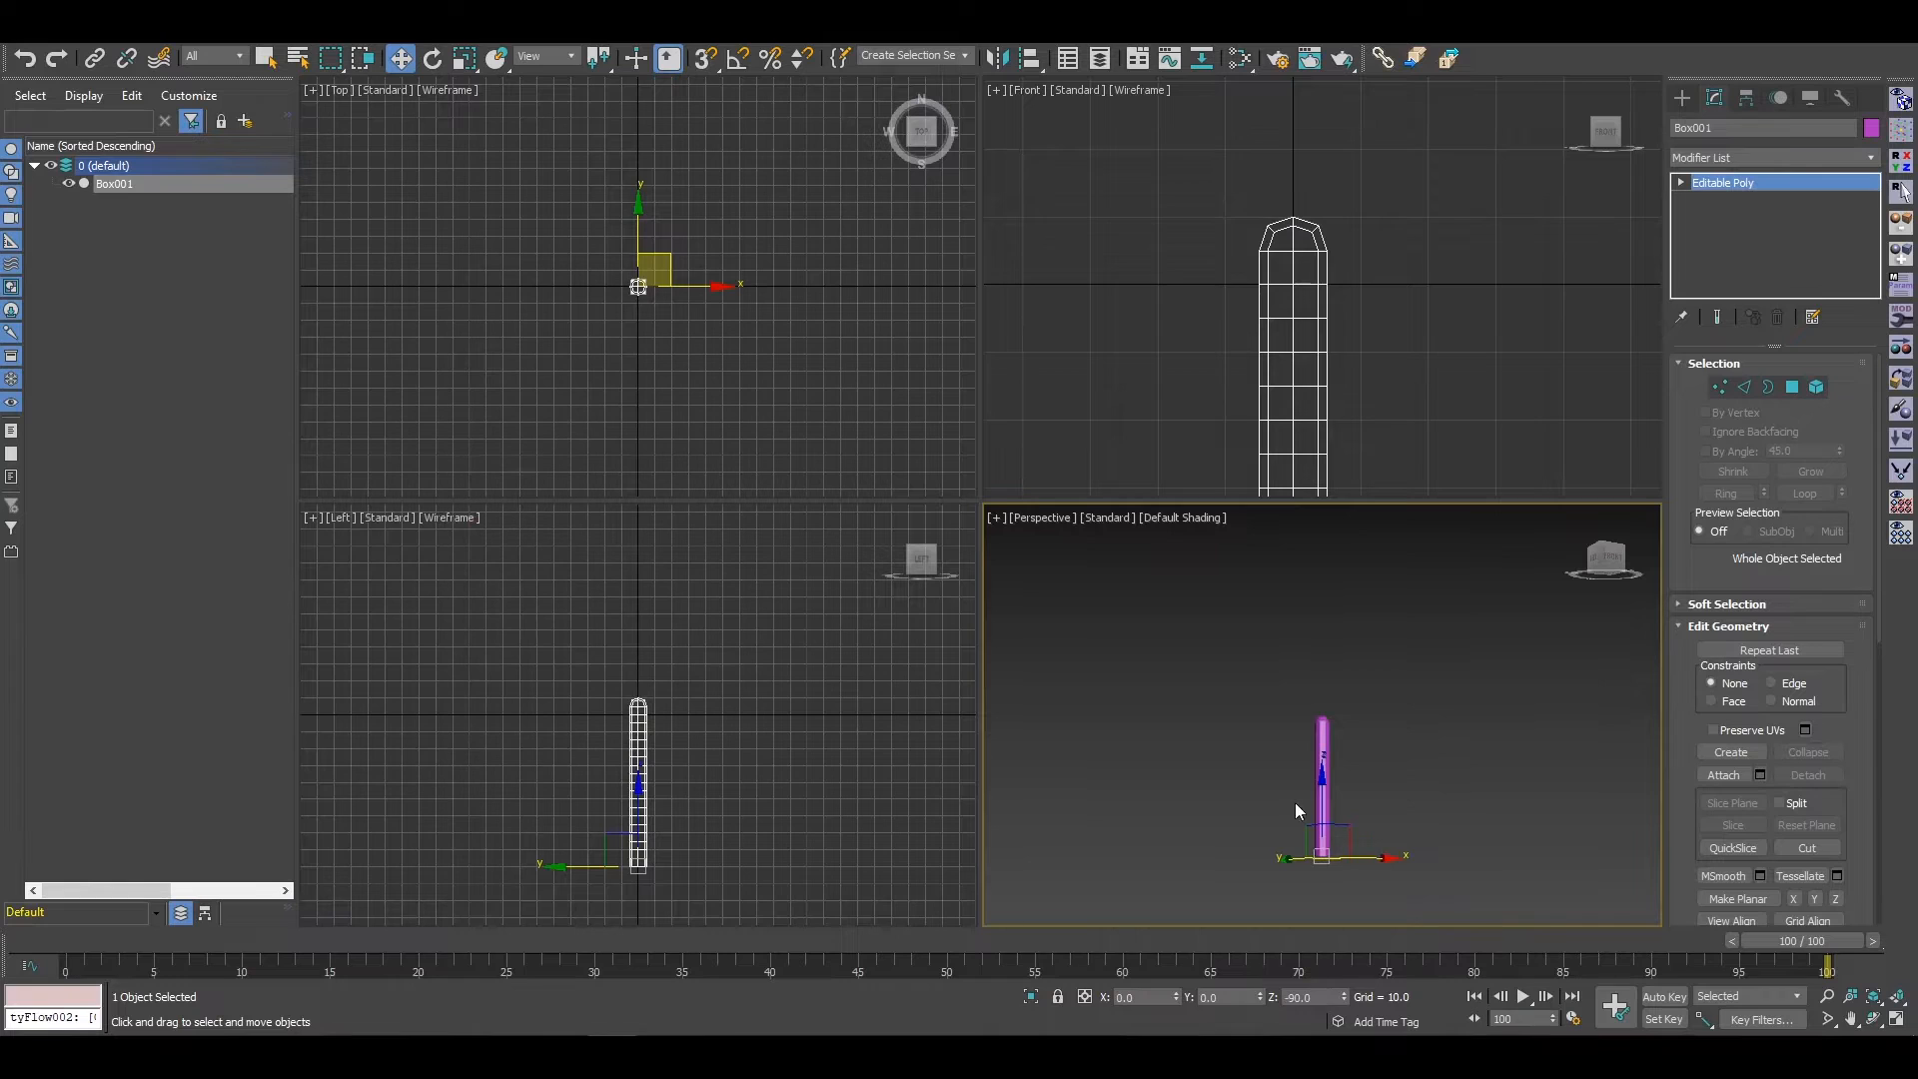
Step: Raise the bristle so its base sits on the ground plane by zeroing its absolute Z position
{"action": "middle_click_drag", "start_coordinate": [1296, 803], "coordinate": [1265, 756]}
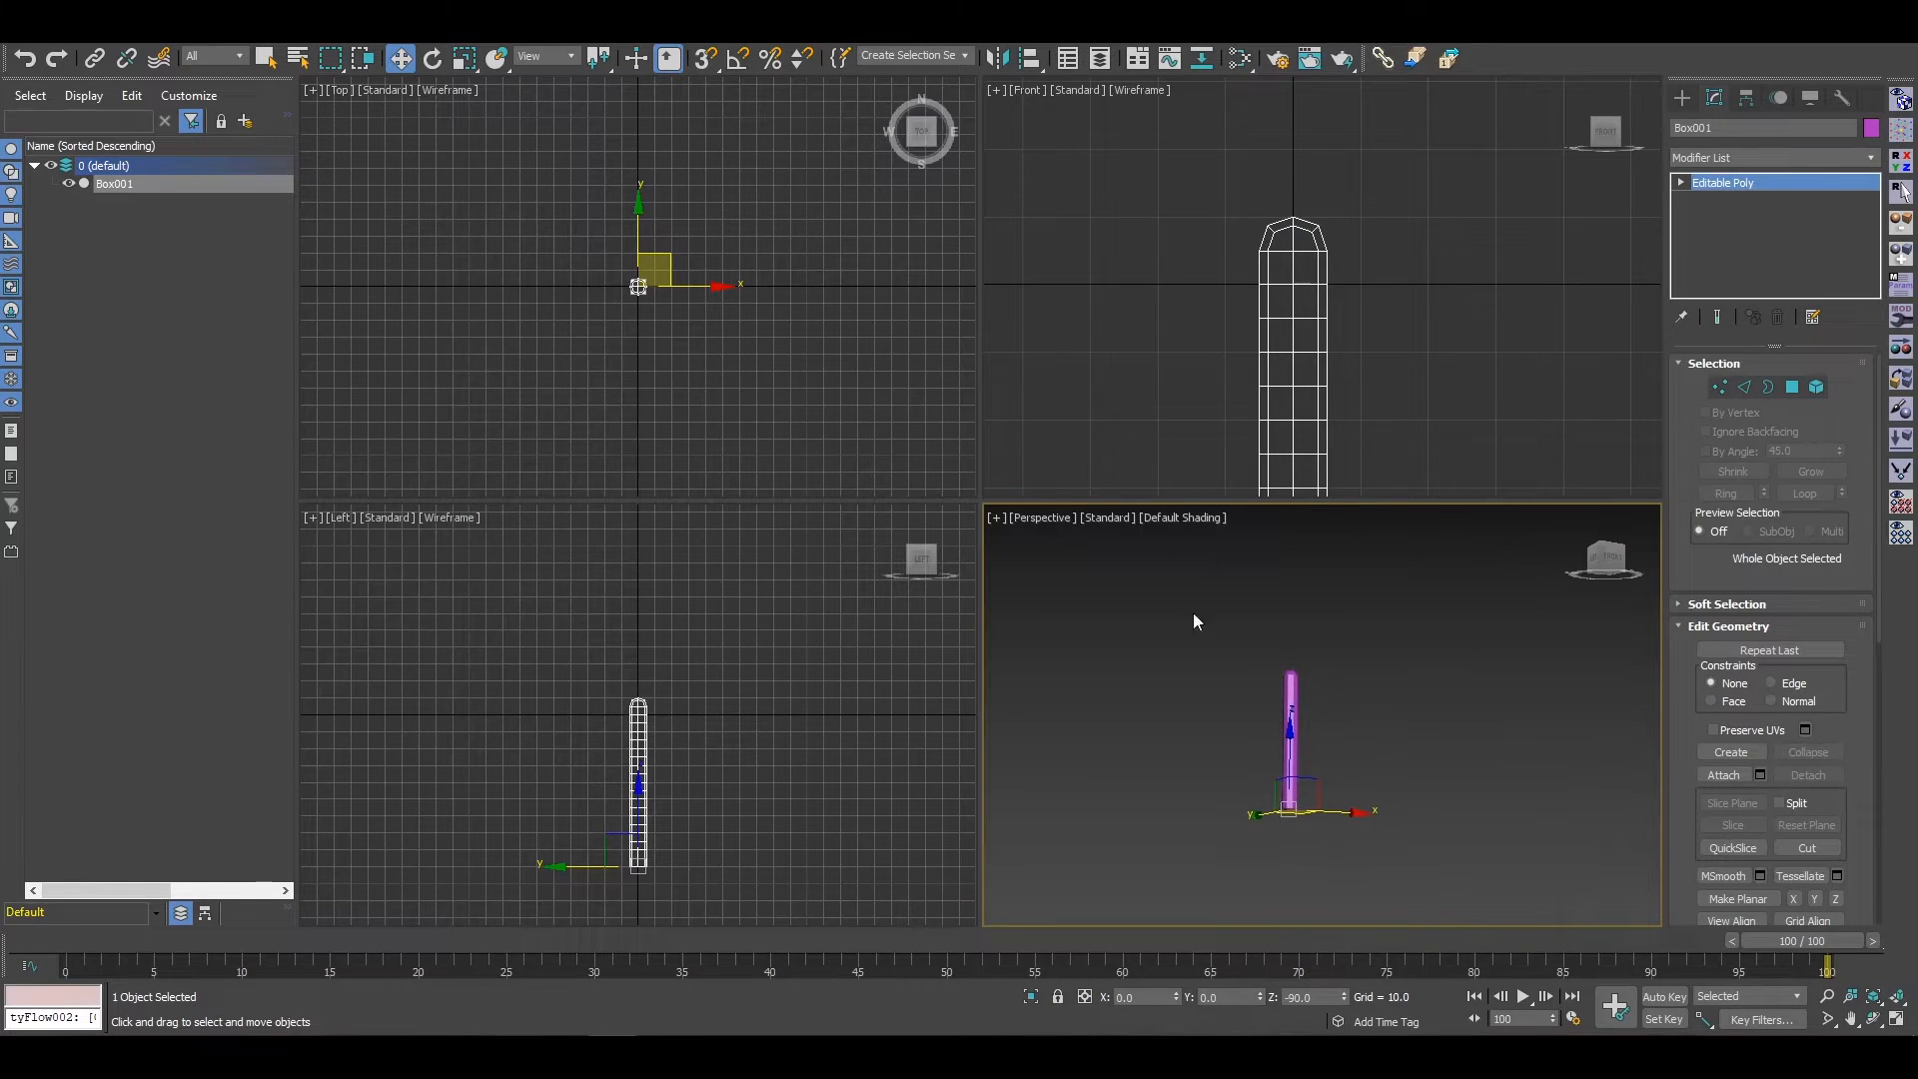
{"action": "right_click", "coordinate": [402, 60]}
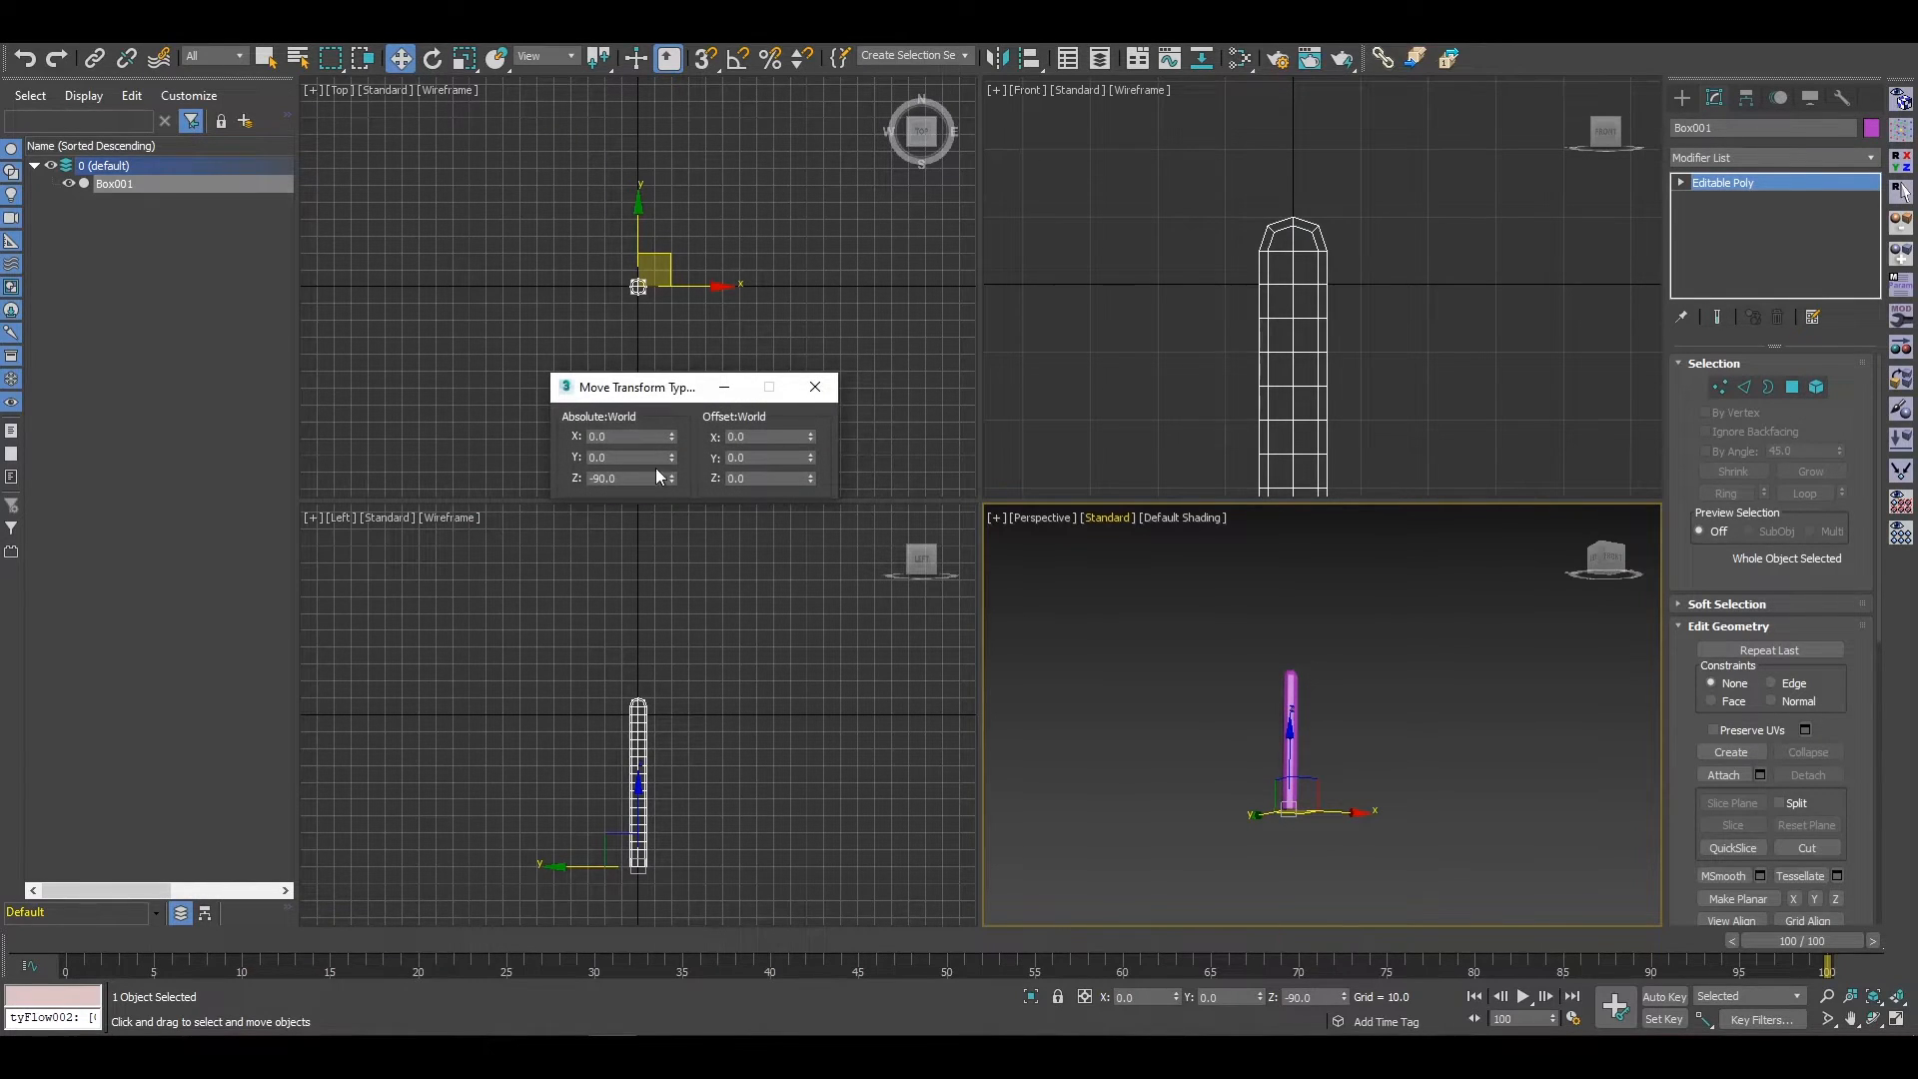
{"action": "right_click", "coordinate": [671, 478]}
{"action": "left_click", "coordinate": [815, 387]}
{"action": "middle_click_drag", "start_coordinate": [1355, 369], "coordinate": [1391, 510]}
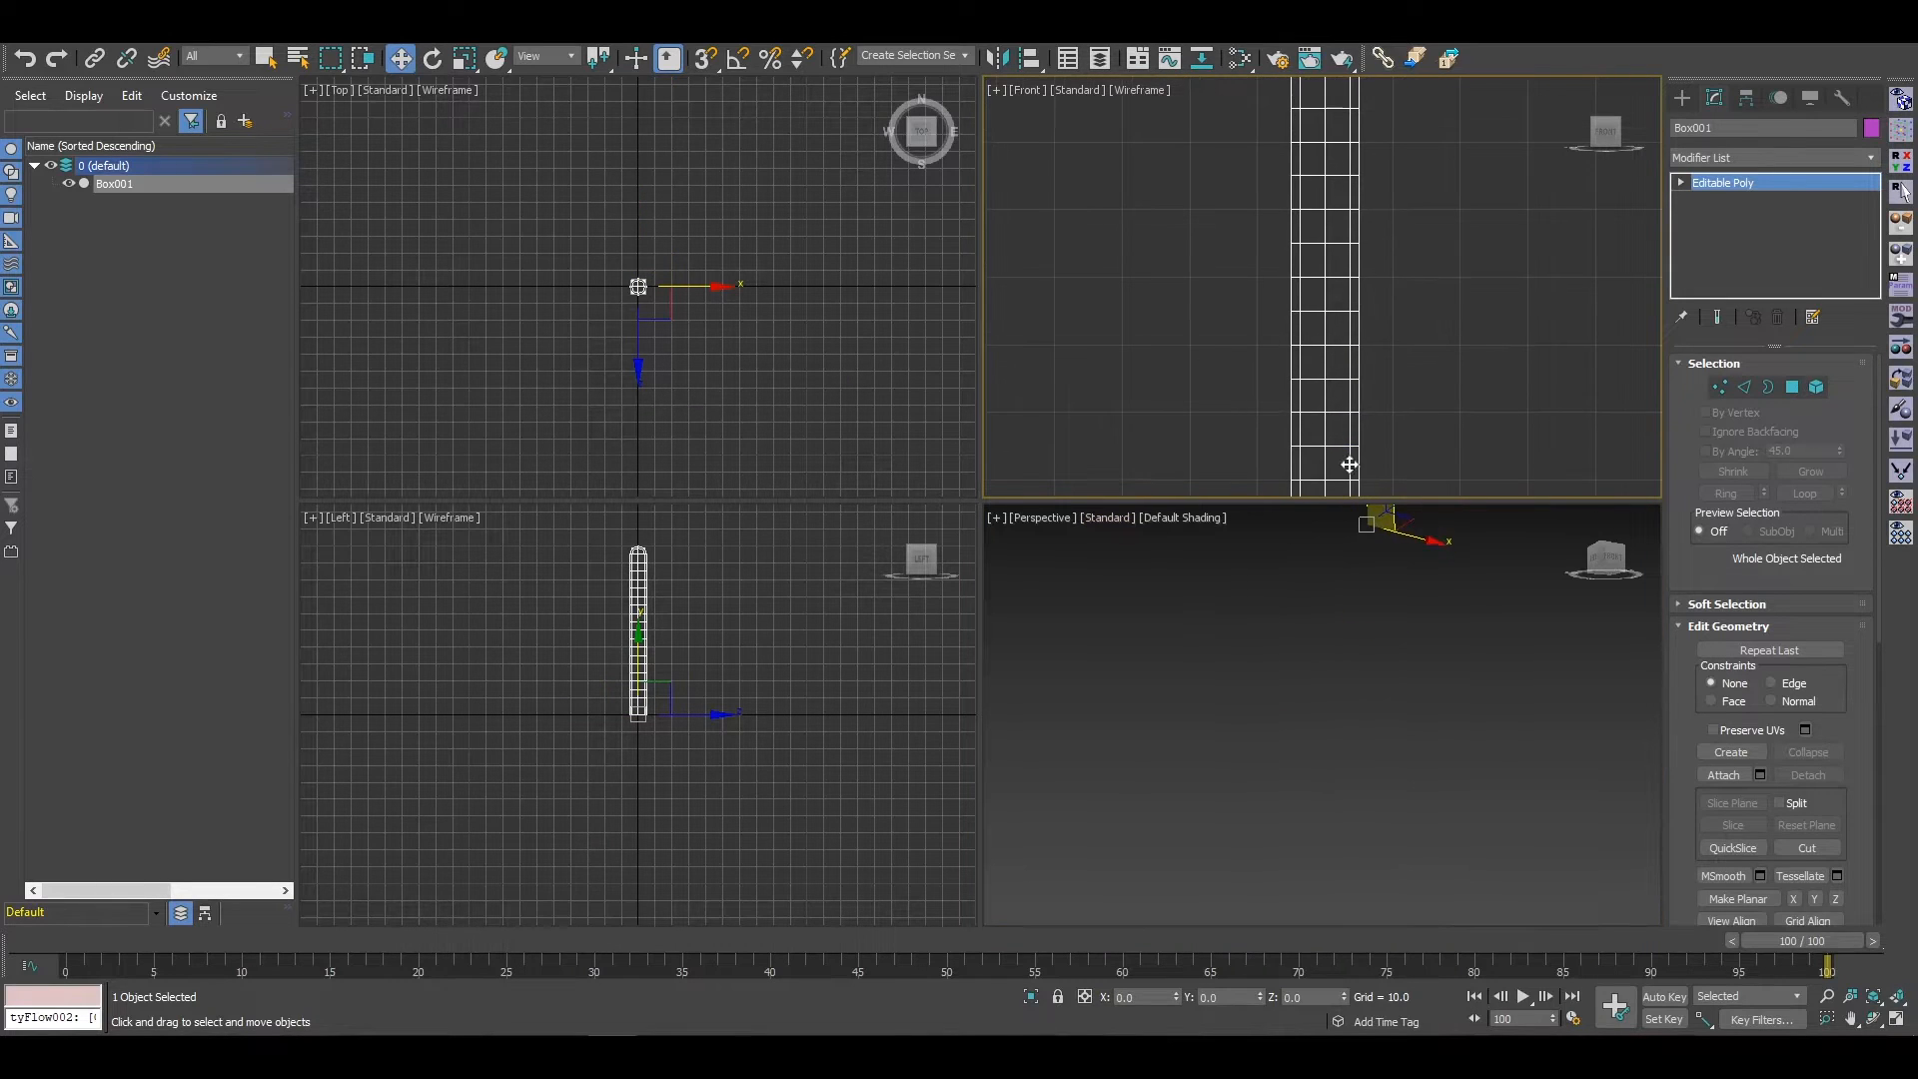
{"action": "middle_click_drag", "start_coordinate": [1373, 699], "coordinate": [1032, 682]}
{"action": "middle_click_drag", "start_coordinate": [1167, 705], "coordinate": [1232, 687]}
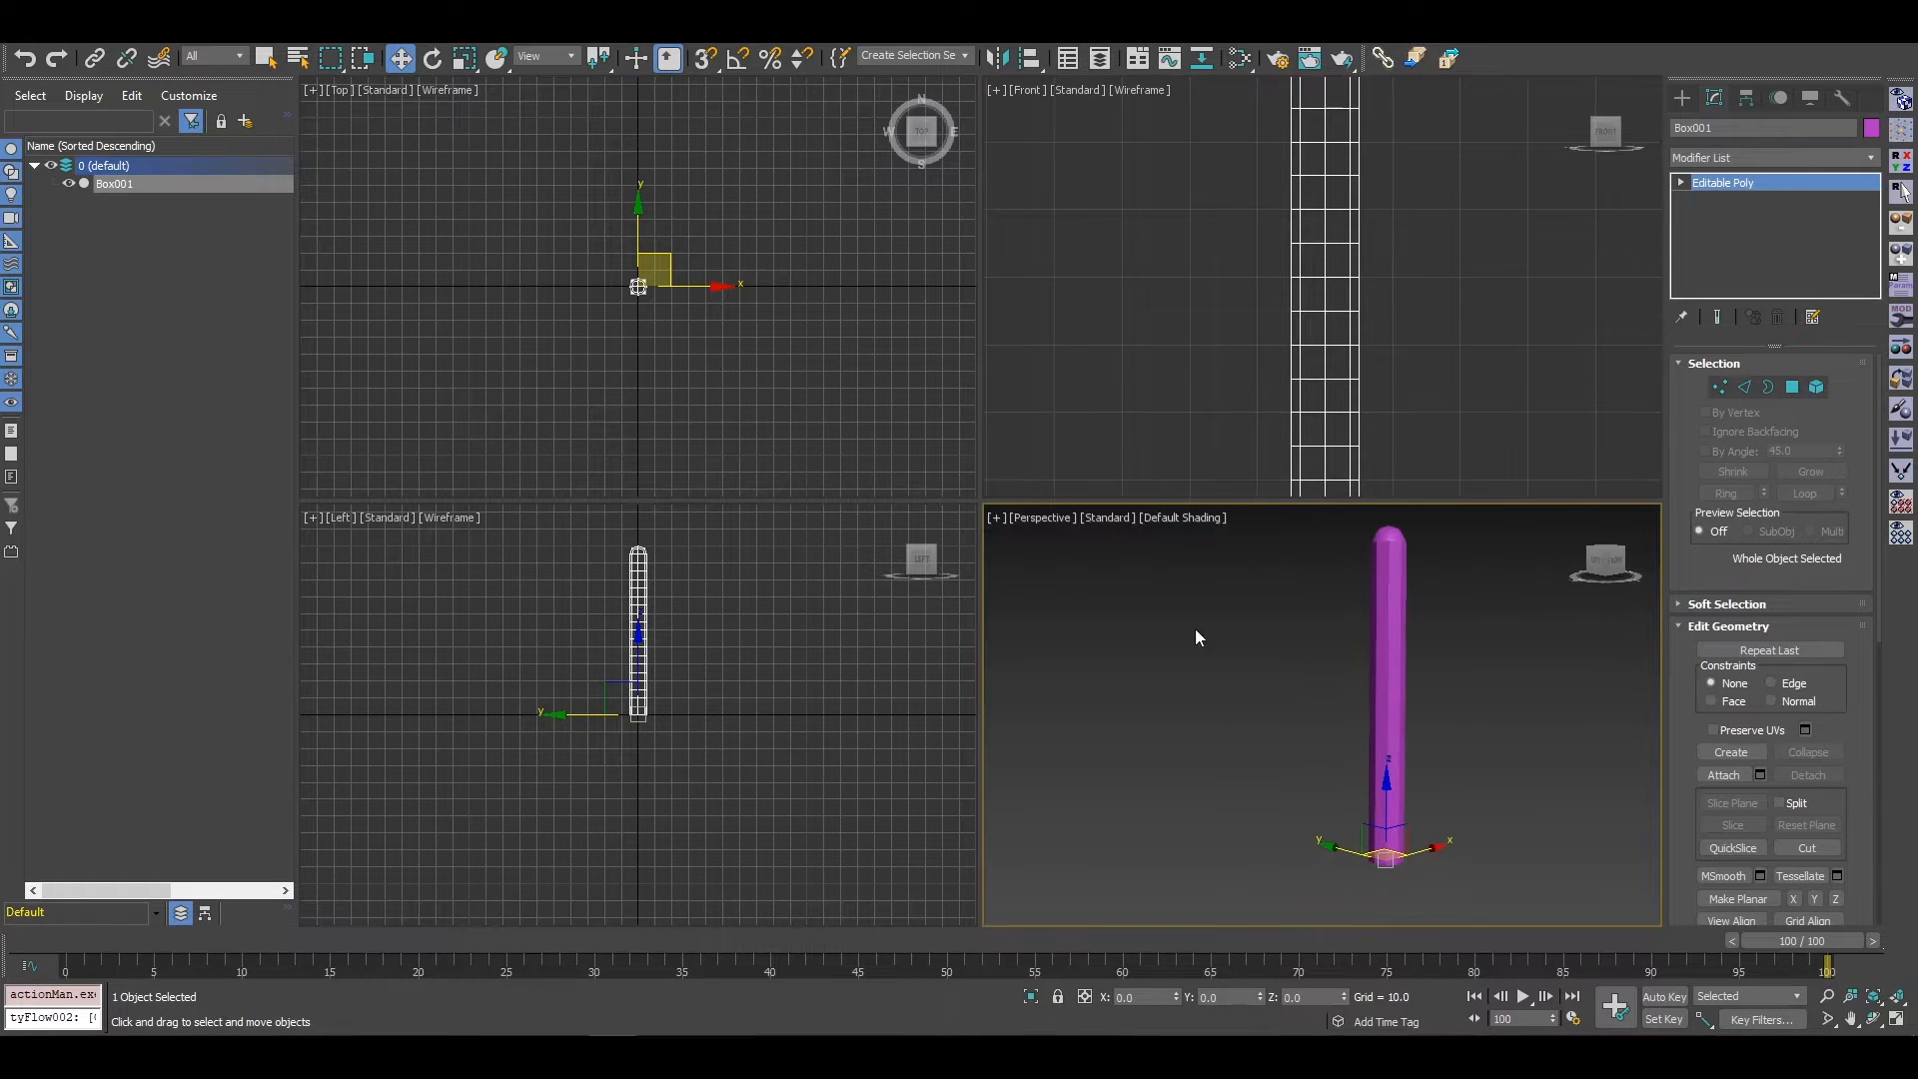
Step: Show the bristle in a maximized, shaded orthographic view with the grid hidden and edged faces on
{"action": "scroll", "coordinate": [1301, 199], "scroll_direction": "down", "scroll_amount": 3}
{"action": "middle_click_drag", "start_coordinate": [1302, 206], "coordinate": [1323, 296]}
{"action": "scroll", "coordinate": [1322, 198], "scroll_direction": "up", "scroll_amount": 2}
{"action": "key", "text": "F3"}
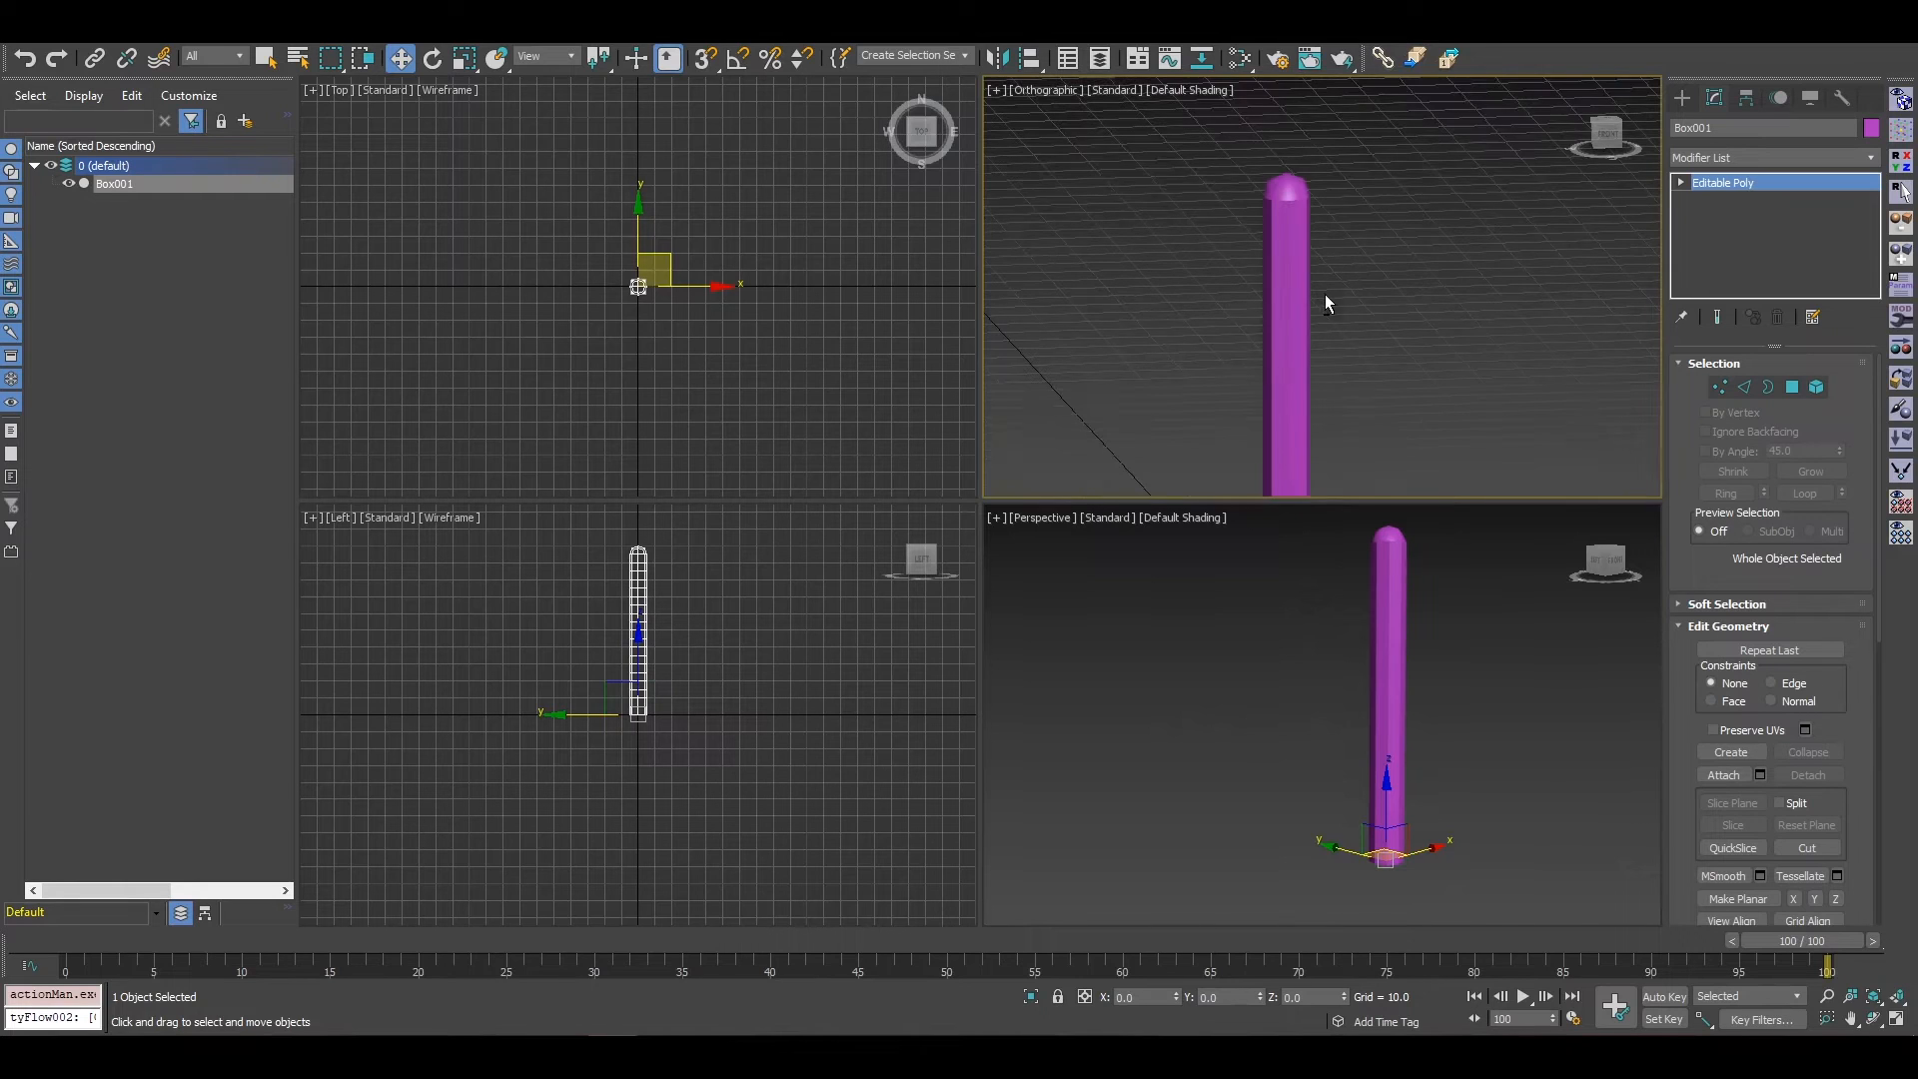
{"action": "key", "text": "alt+w"}
{"action": "key", "text": "g"}
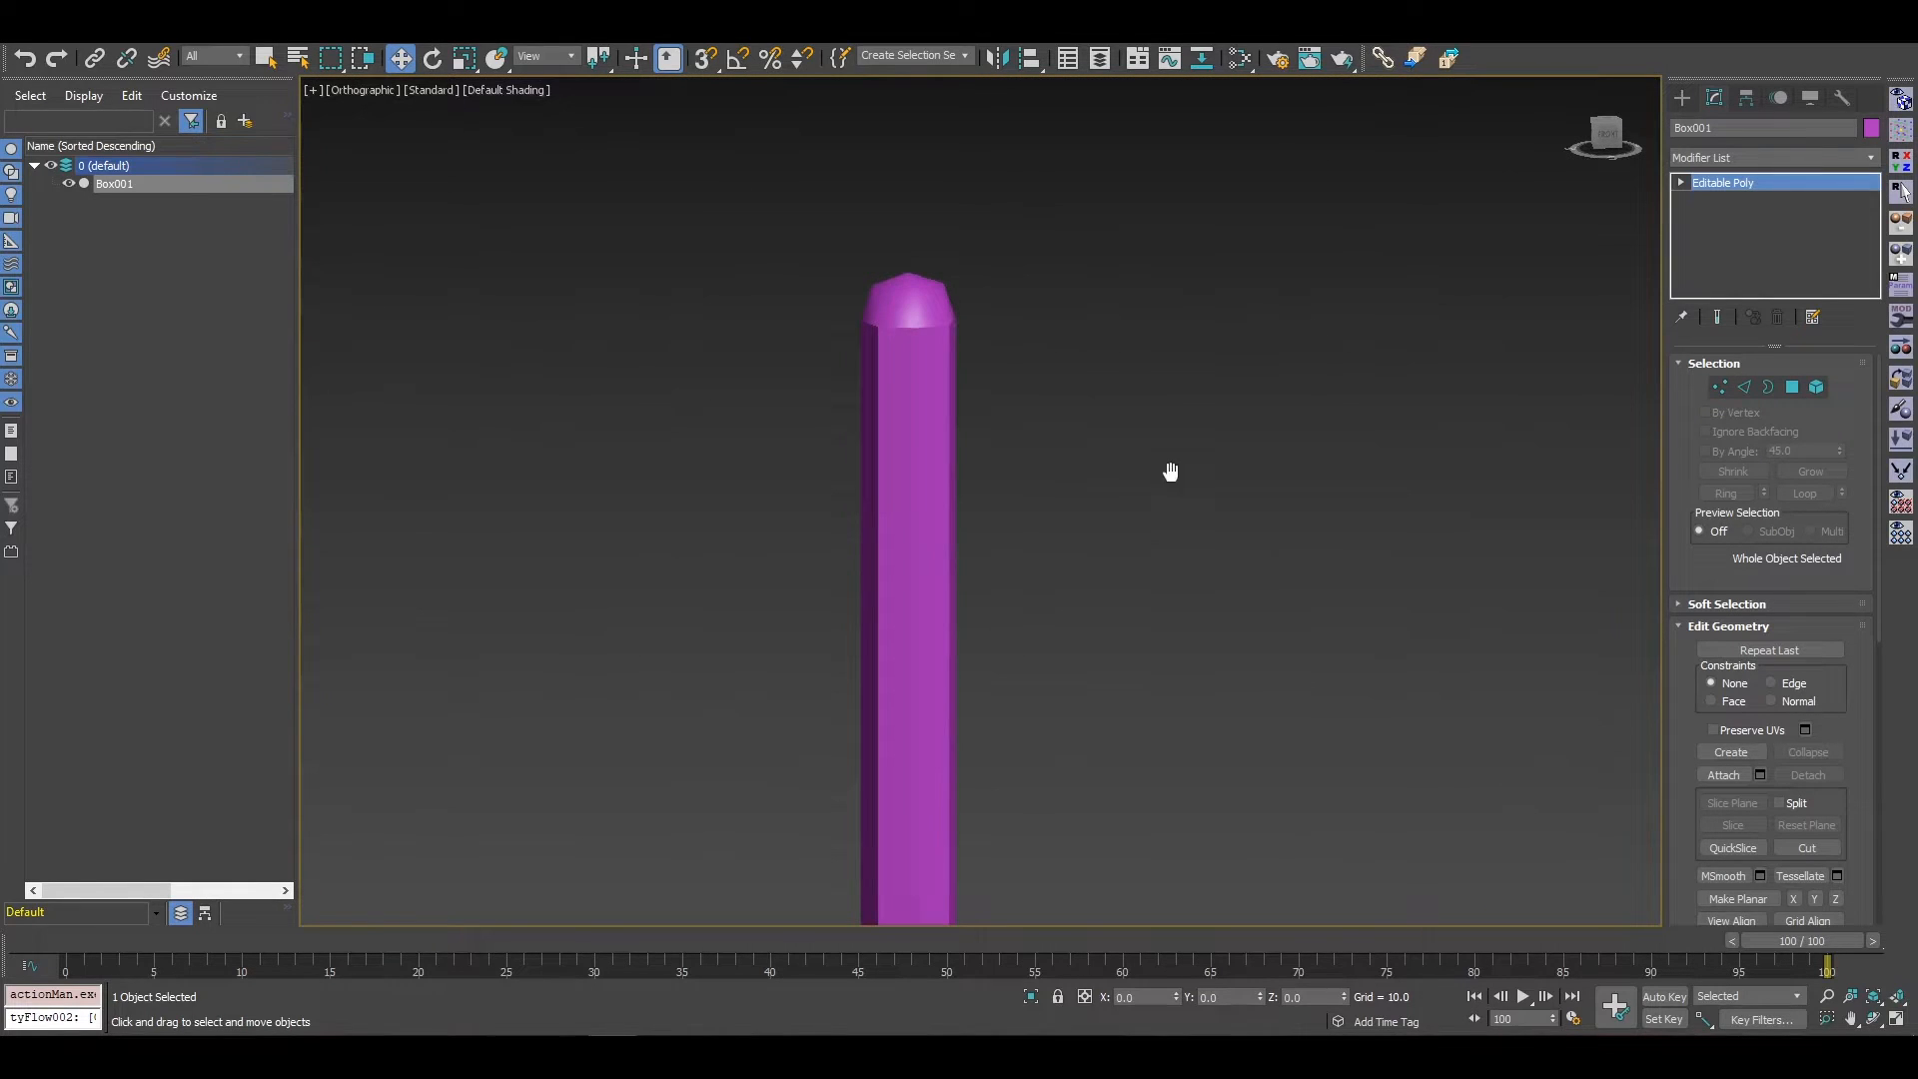
{"action": "middle_click_drag", "start_coordinate": [1155, 478], "coordinate": [1219, 416], "text": "alt"}
{"action": "key", "text": "F4"}
{"action": "middle_click_drag", "start_coordinate": [1119, 568], "coordinate": [1188, 460]}
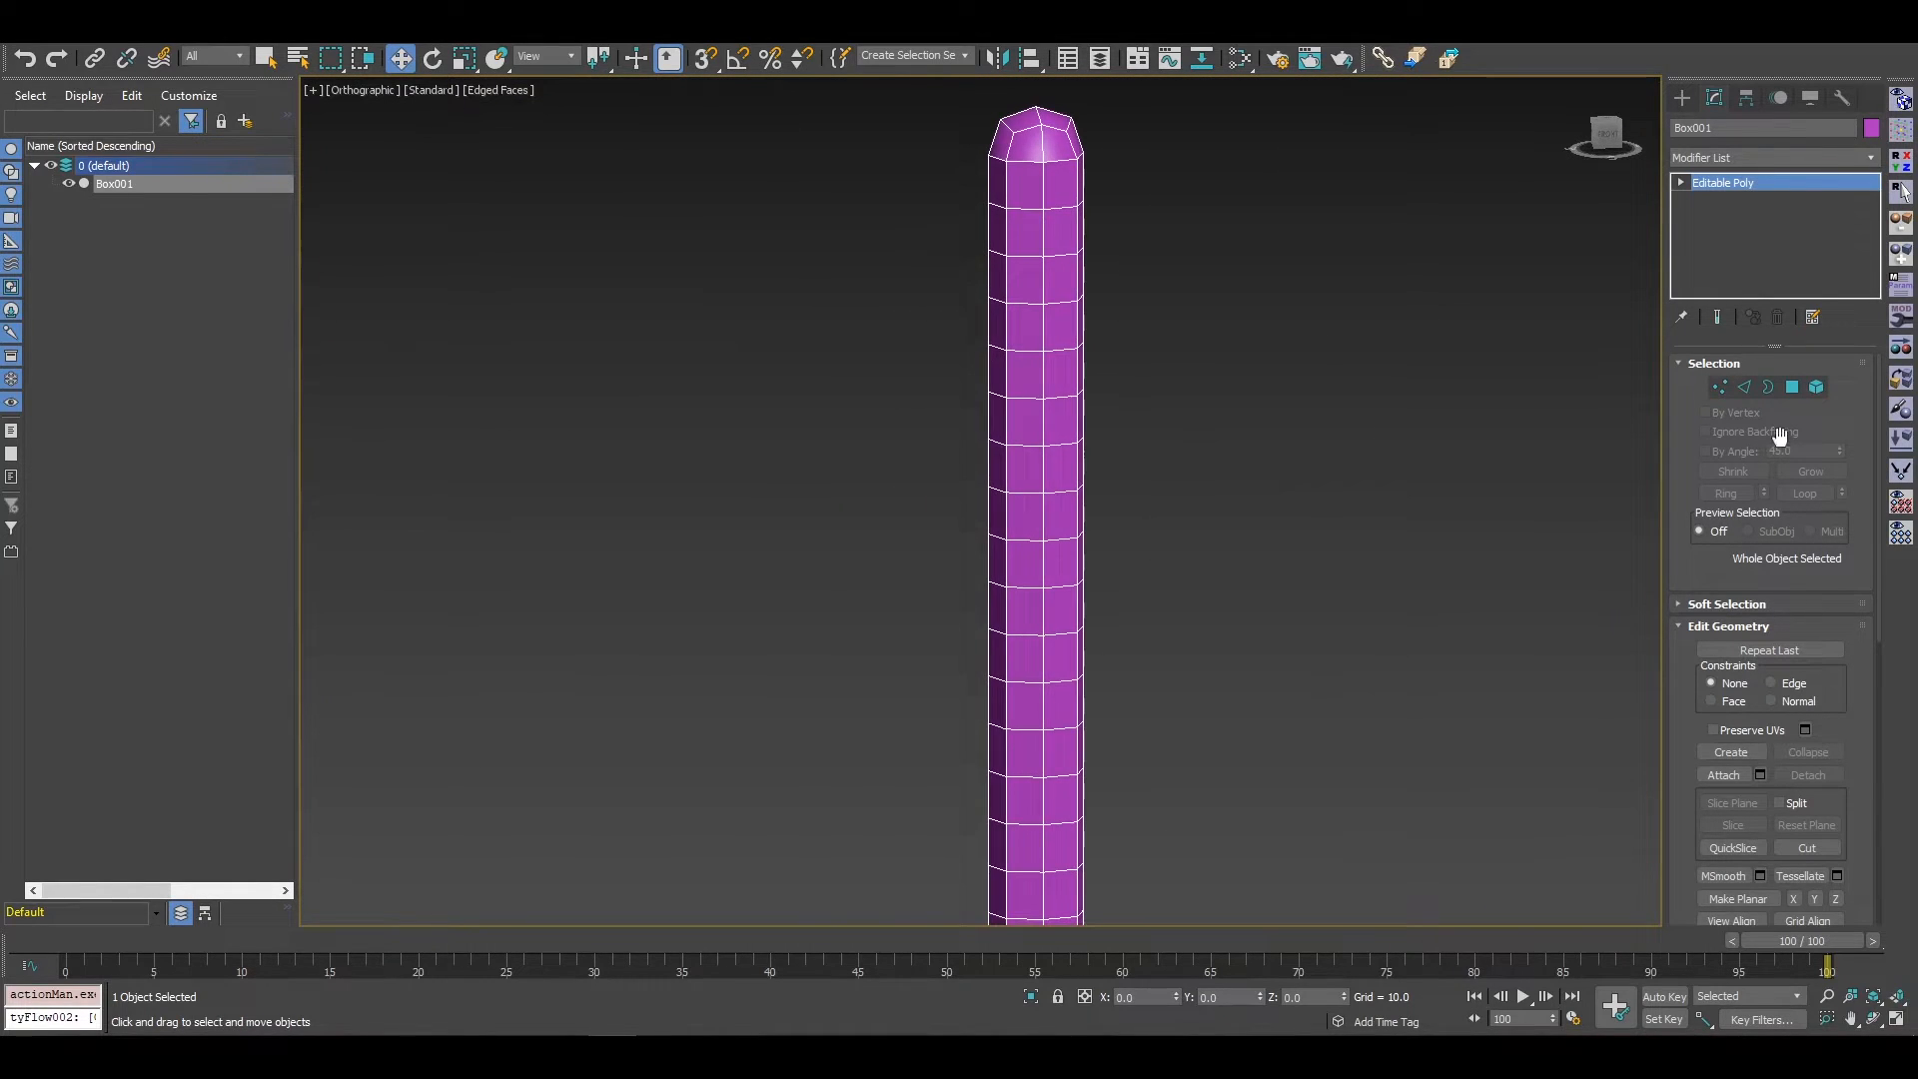
Step: Select the vertical run of edges along the bristle's side from just below the rounded tip downward, using point-to-point selection
{"action": "left_click", "coordinate": [1741, 390]}
{"action": "middle_click_drag", "start_coordinate": [1204, 298], "coordinate": [1261, 179]}
{"action": "left_click", "coordinate": [1245, 269]}
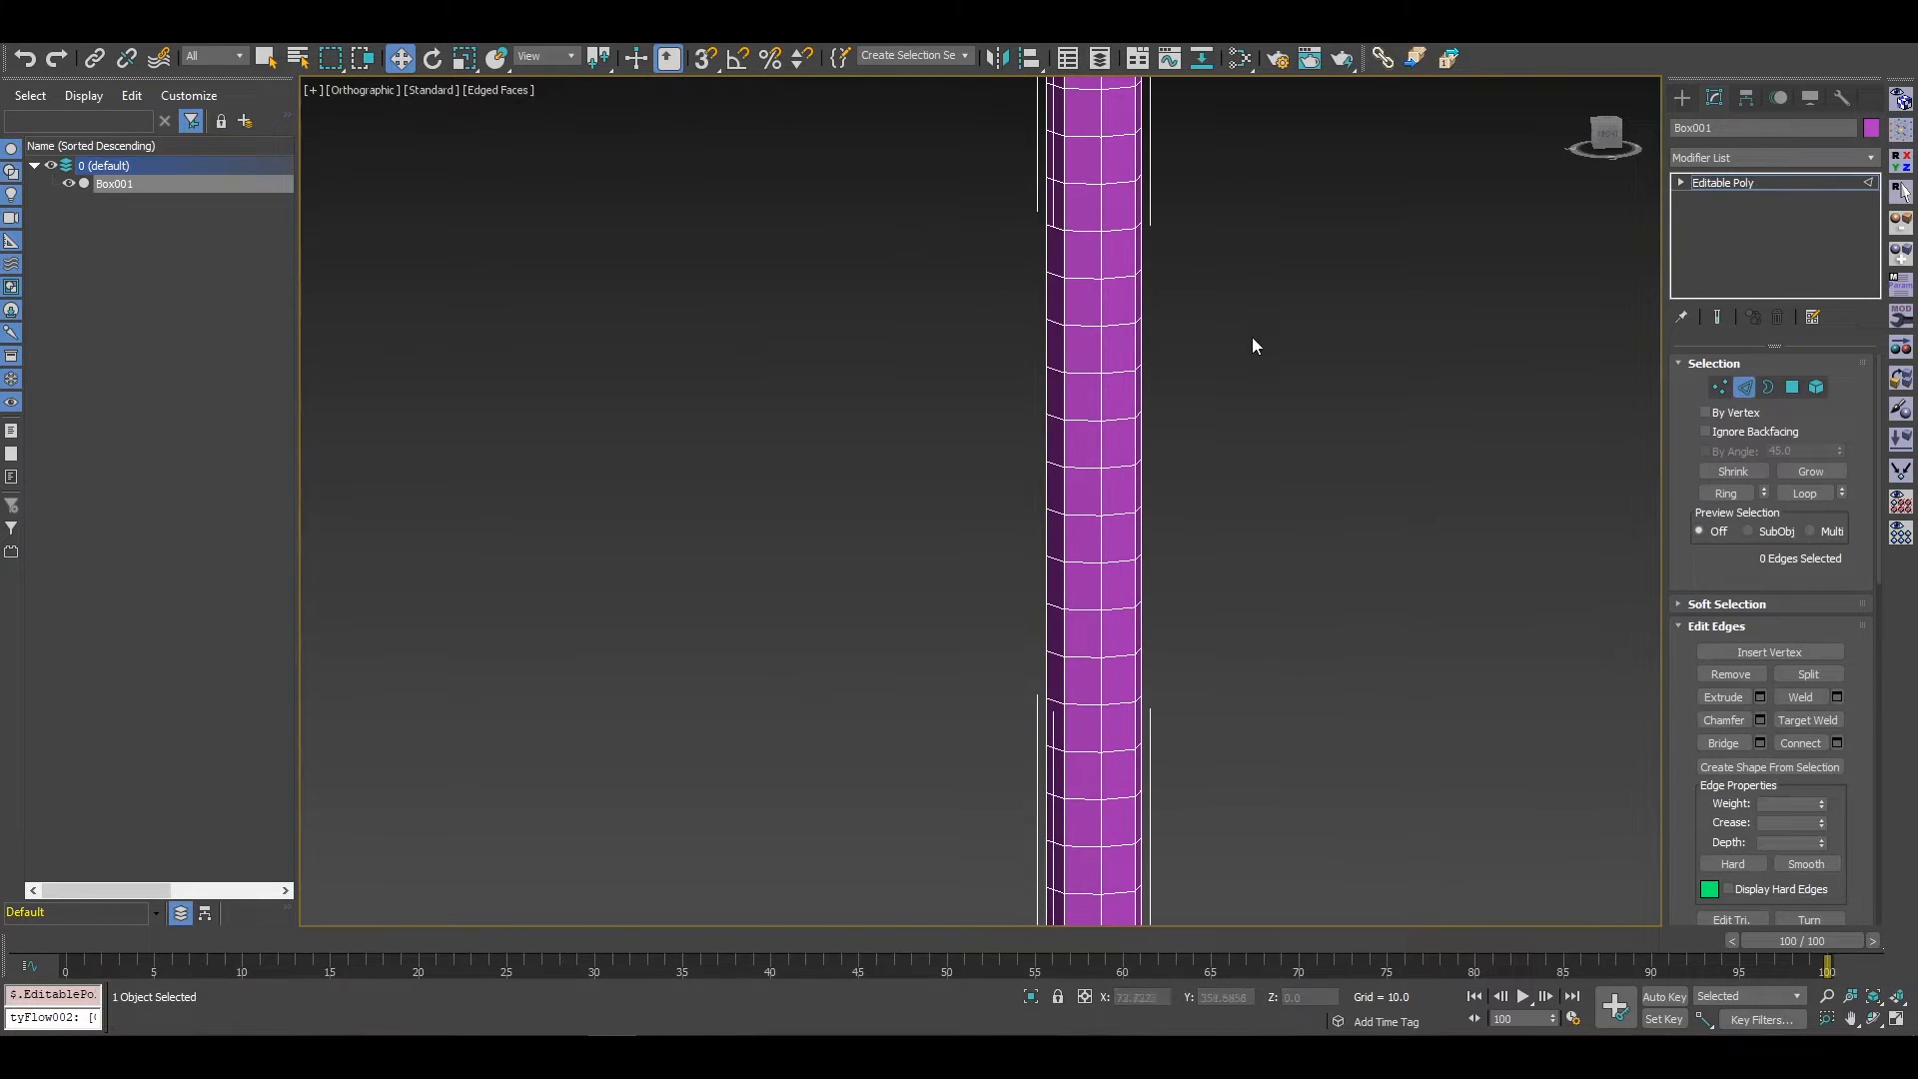
{"action": "scroll", "coordinate": [1251, 419], "scroll_direction": "down", "scroll_amount": 4}
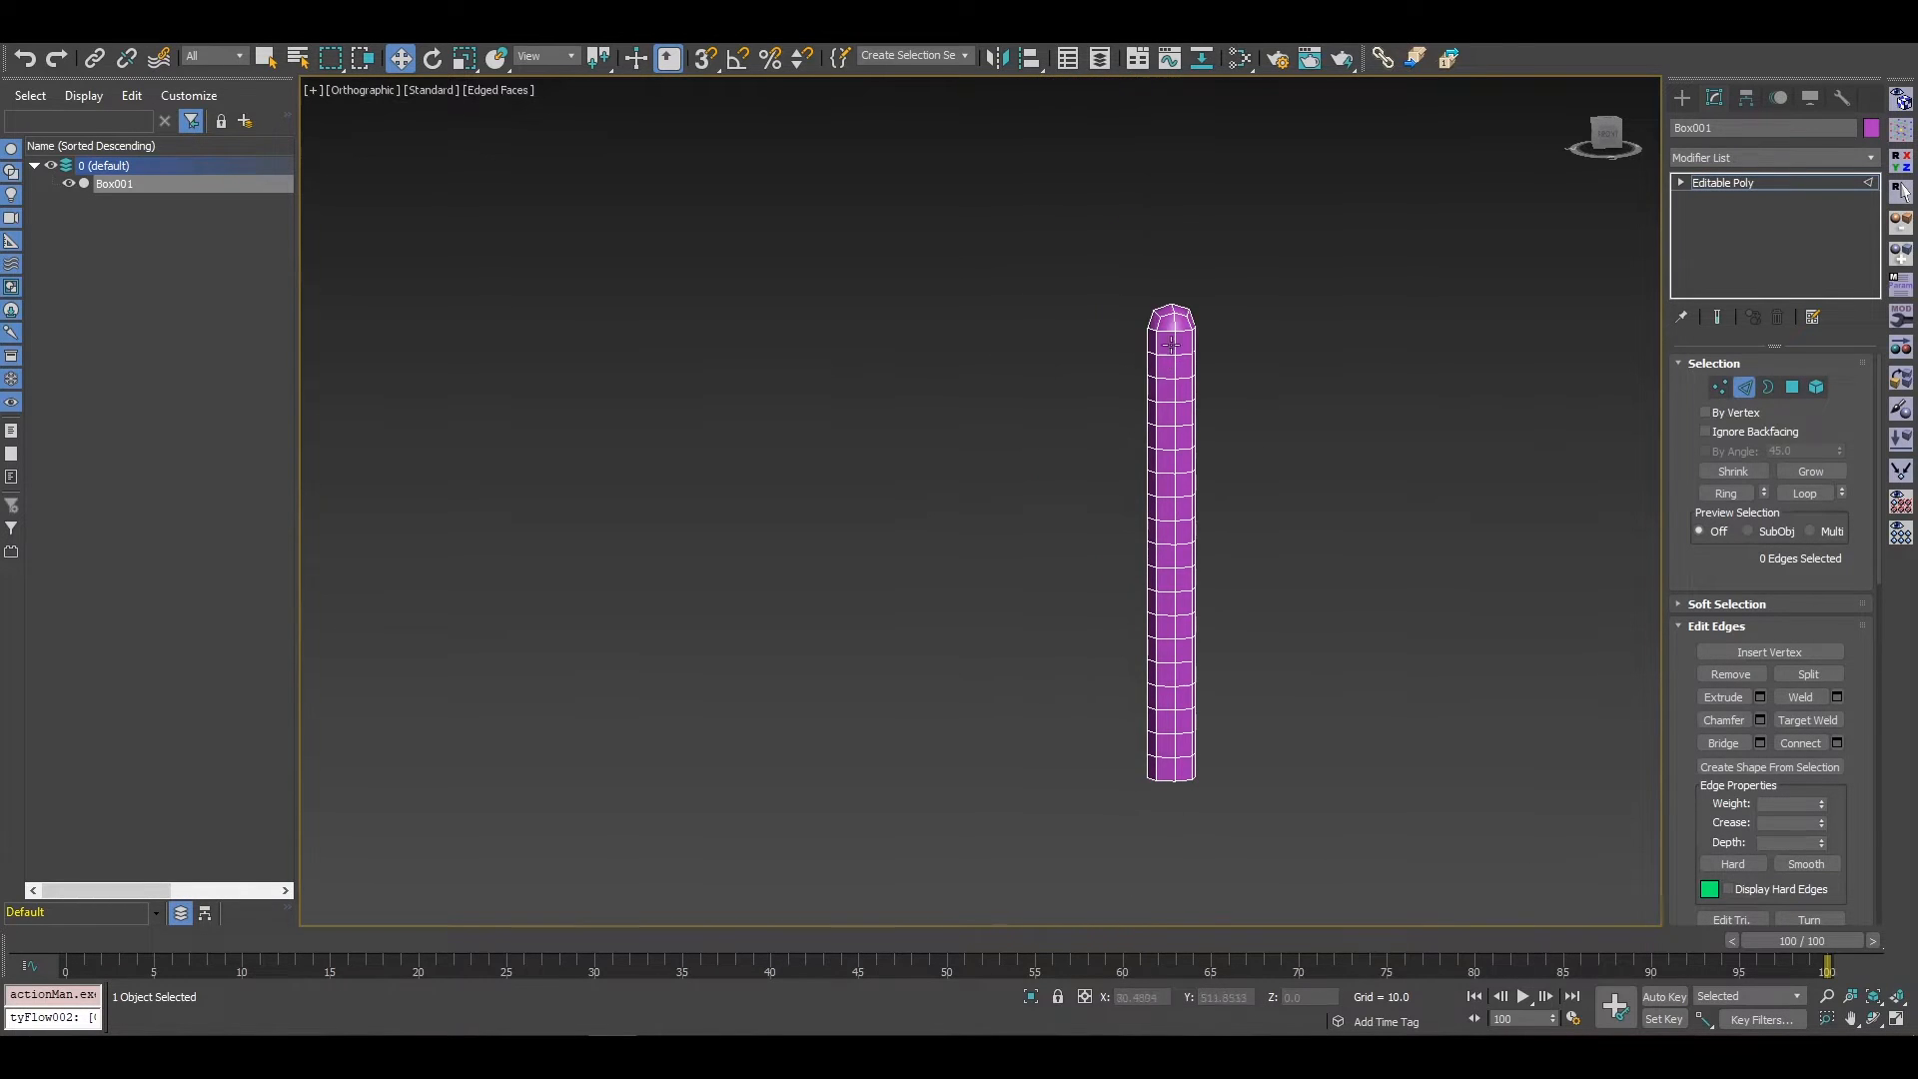
{"action": "left_click", "coordinate": [1175, 344]}
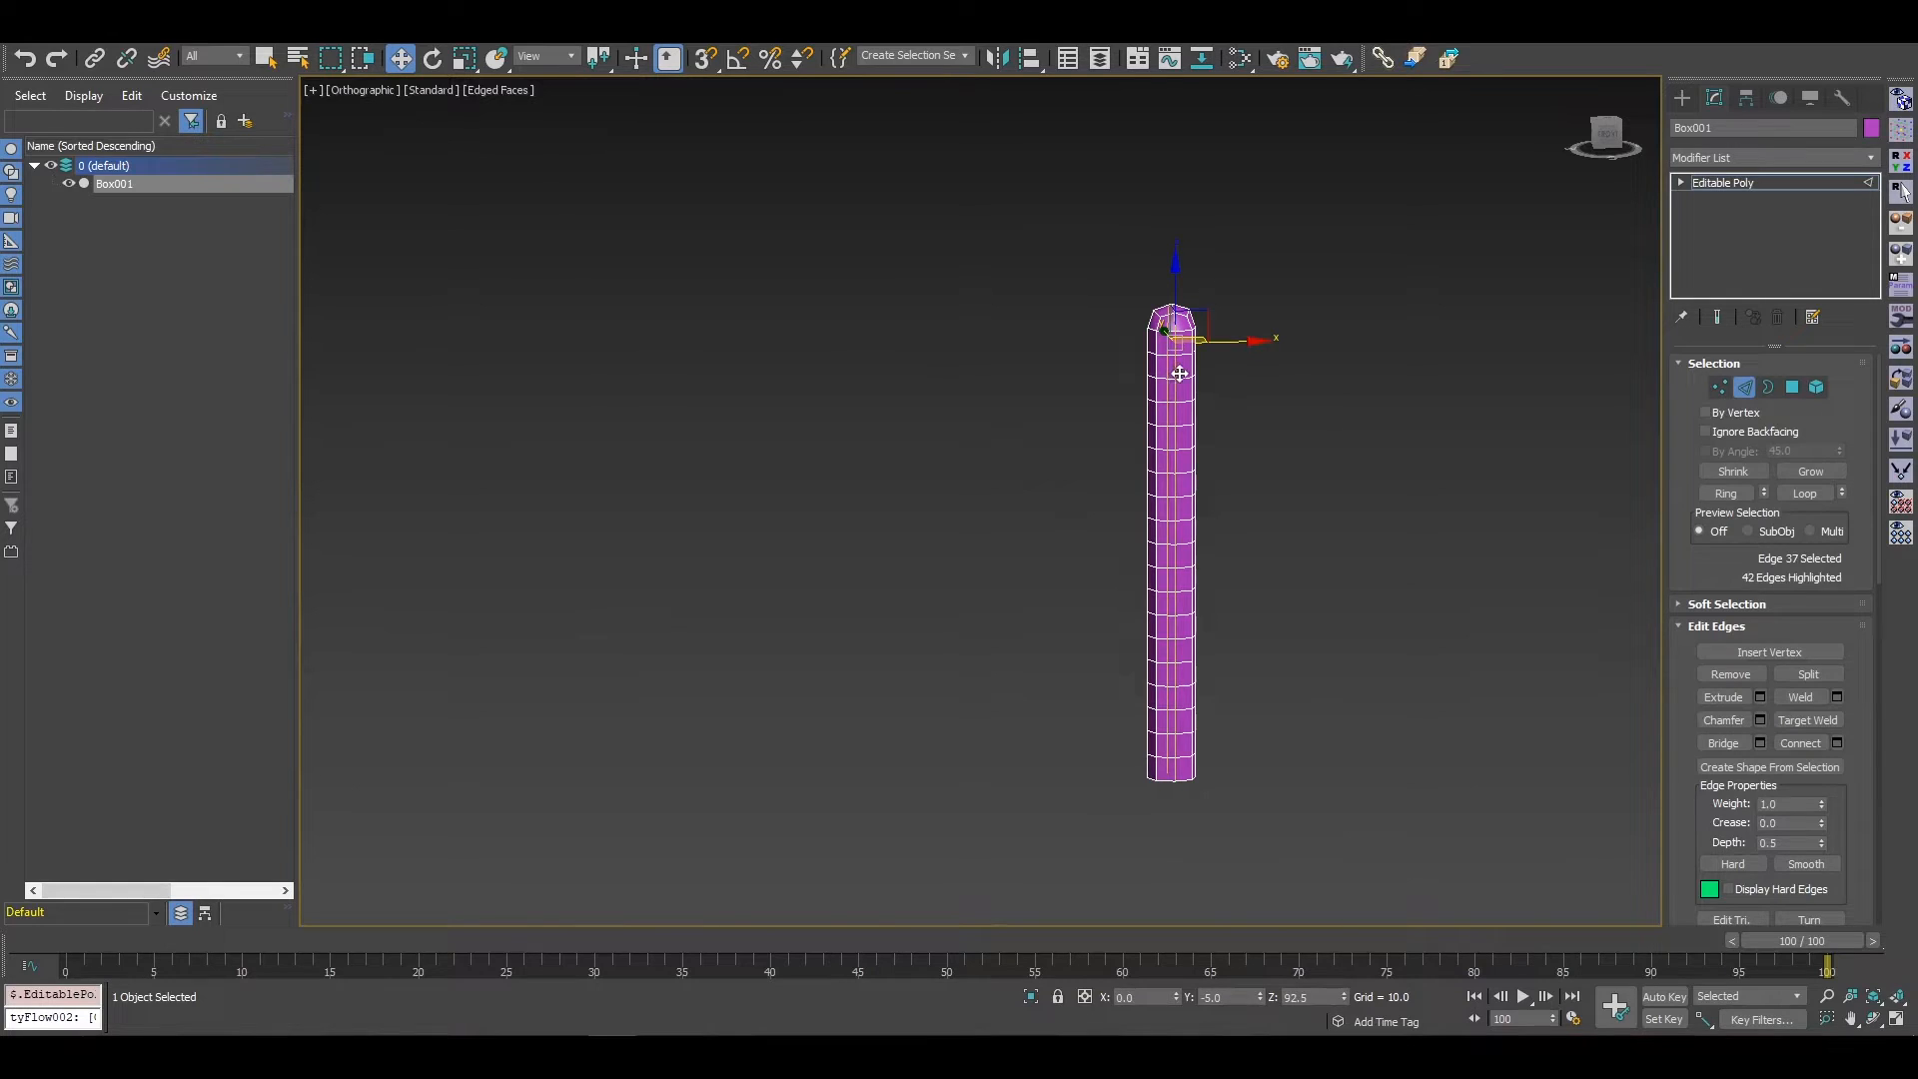
{"action": "scroll", "coordinate": [1174, 380], "scroll_direction": "up", "scroll_amount": 5}
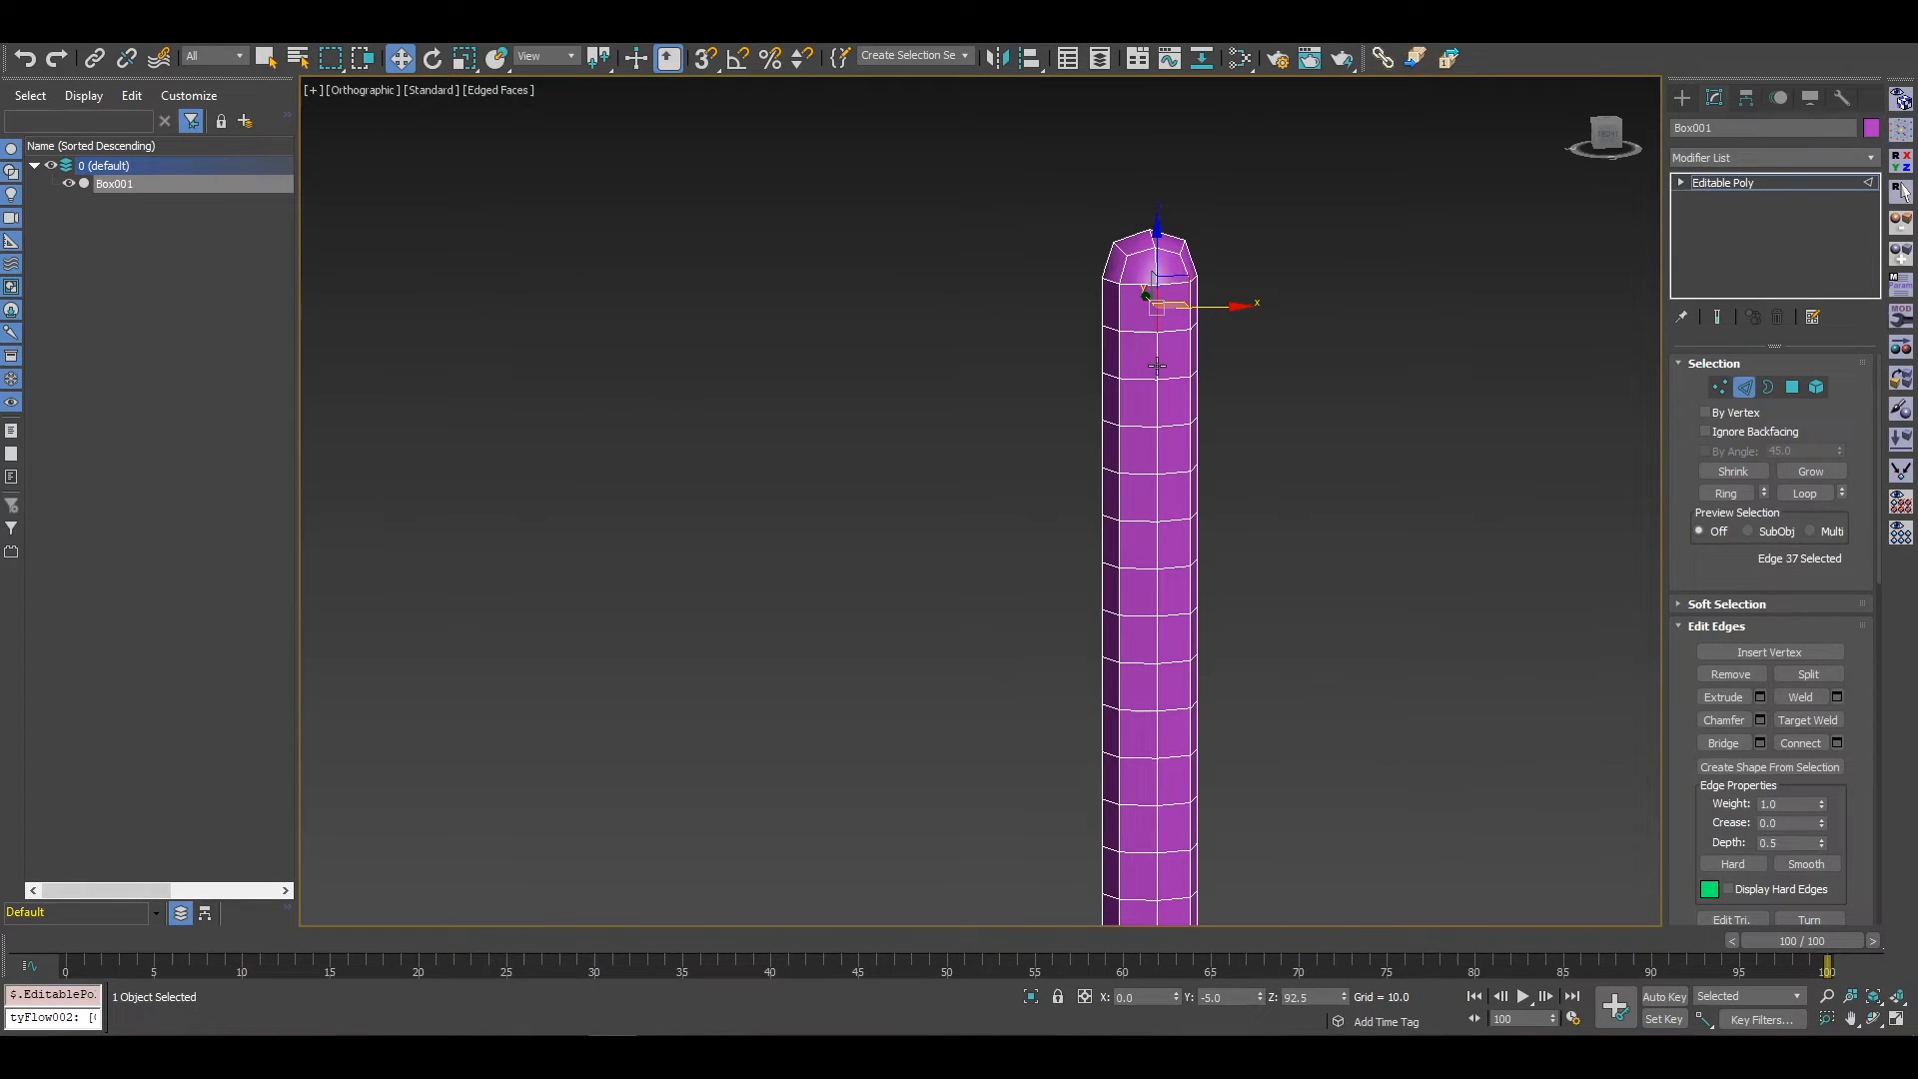
{"action": "key", "text": "alt+p"}
{"action": "scroll", "coordinate": [1189, 848], "scroll_direction": "down", "scroll_amount": 3}
{"action": "middle_click_drag", "start_coordinate": [1188, 846], "coordinate": [1195, 175]}
{"action": "middle_click_drag", "start_coordinate": [1185, 646], "coordinate": [1171, 92]}
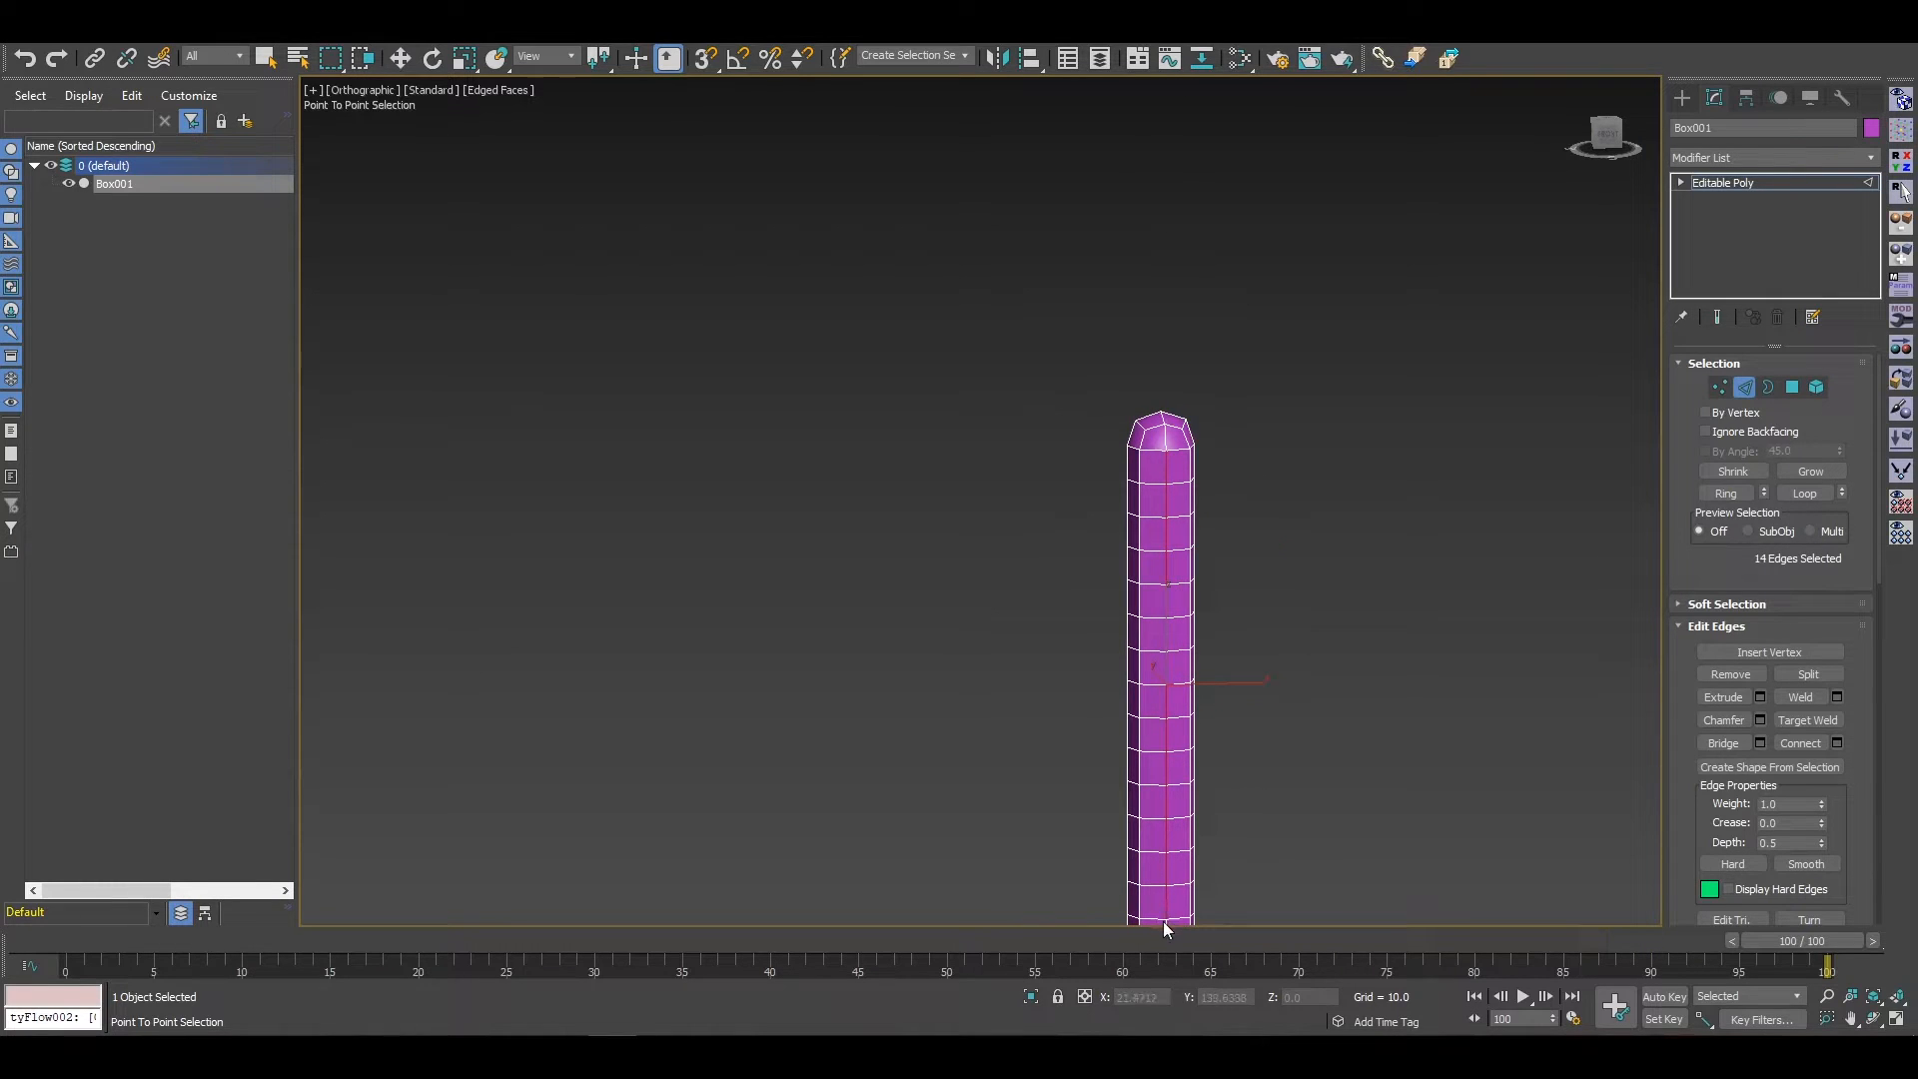
{"action": "key", "text": "w"}
Step: Add the remaining vertical edges of the same run to the selection, down to the bristle's base
{"action": "middle_click_drag", "start_coordinate": [1272, 737], "coordinate": [1178, 343]}
{"action": "scroll", "coordinate": [1159, 390], "scroll_direction": "up", "scroll_amount": 5}
{"action": "left_click", "coordinate": [1095, 491], "text": "ctrl"}
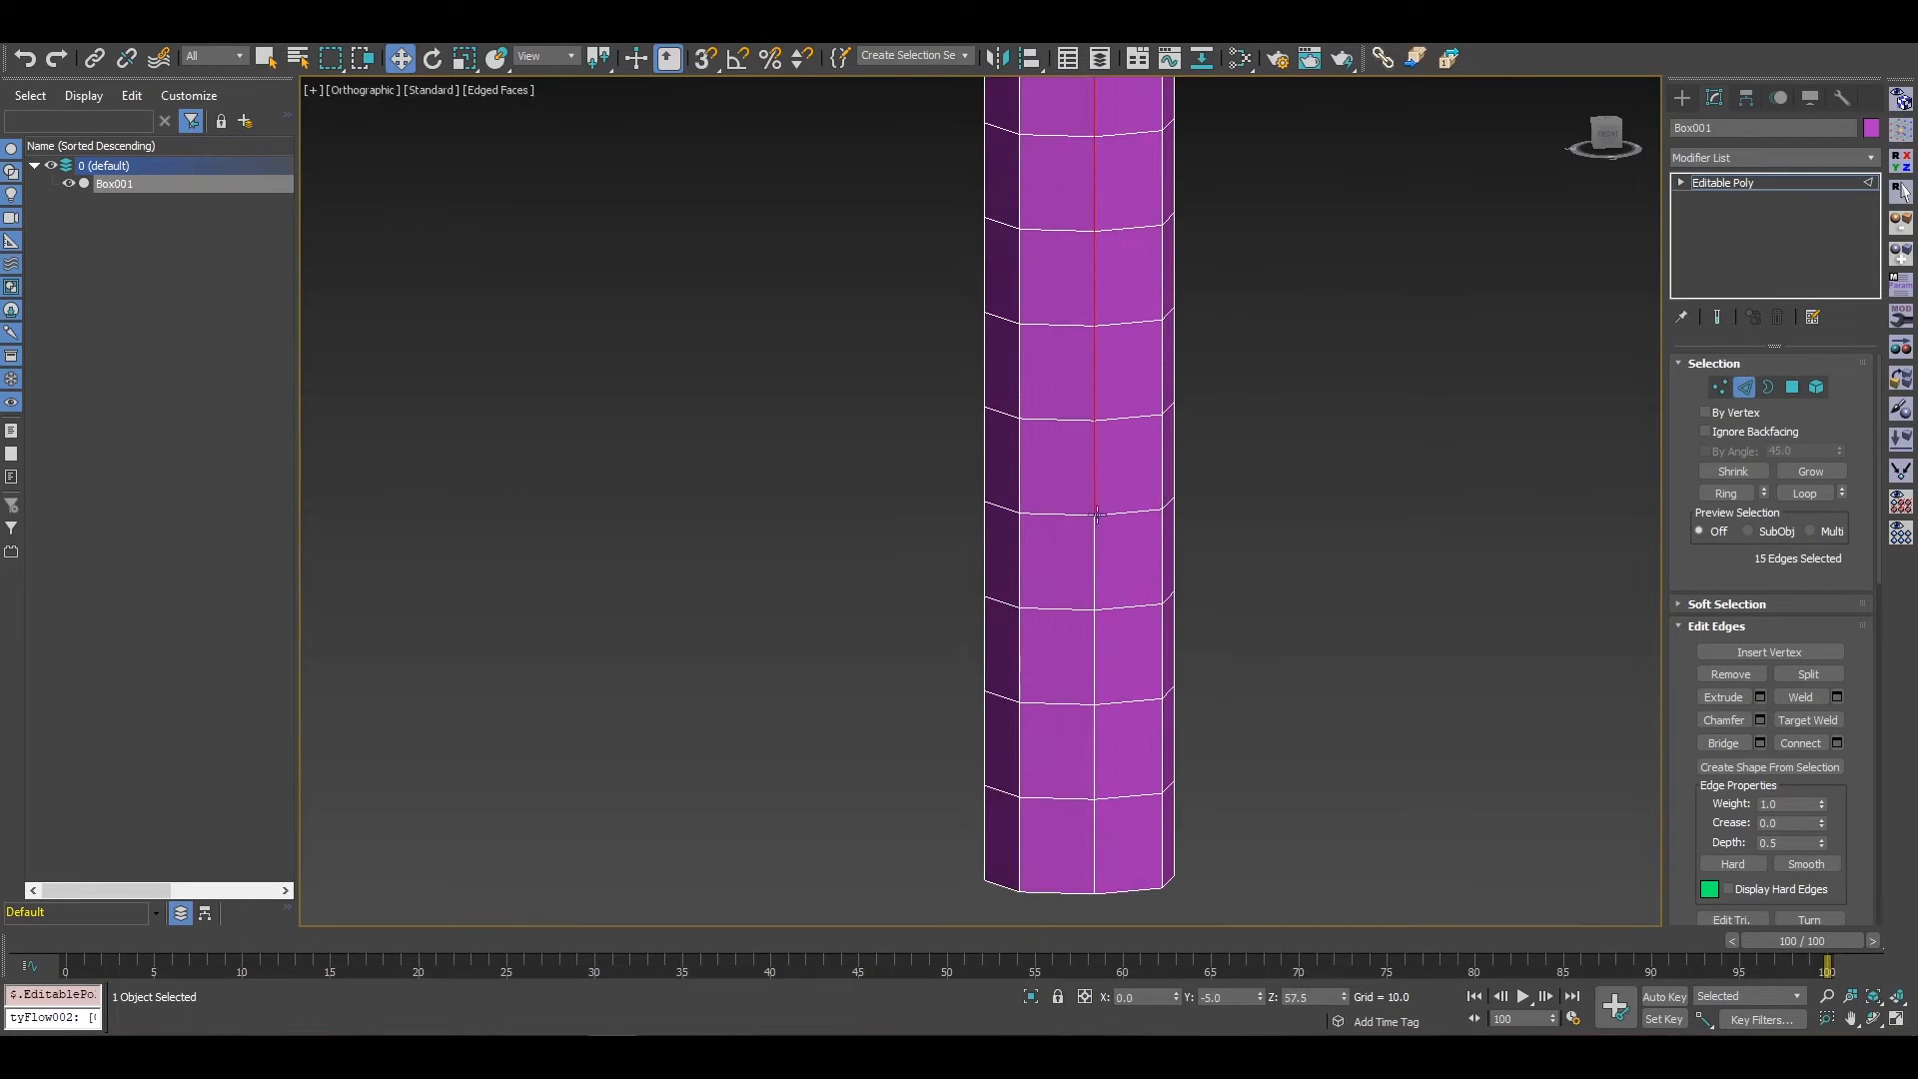
{"action": "left_click", "coordinate": [1096, 565], "text": "ctrl"}
{"action": "left_click", "coordinate": [1096, 657], "text": "ctrl"}
{"action": "left_click", "coordinate": [1096, 752], "text": "ctrl"}
{"action": "left_click", "coordinate": [1099, 825], "text": "ctrl"}
Step: Create a linear shape named SplineParticleGenerator from the selected edges and leave edge editing
{"action": "scroll", "coordinate": [1237, 531], "scroll_direction": "down", "scroll_amount": 3}
{"action": "middle_click_drag", "start_coordinate": [1236, 532], "coordinate": [1169, 803]}
{"action": "scroll", "coordinate": [1103, 408], "scroll_direction": "up", "scroll_amount": 2}
{"action": "middle_click_drag", "start_coordinate": [1105, 411], "coordinate": [1224, 535], "text": "alt"}
{"action": "middle_click_drag", "start_coordinate": [1249, 554], "coordinate": [1184, 299]}
{"action": "left_click", "coordinate": [1828, 766]}
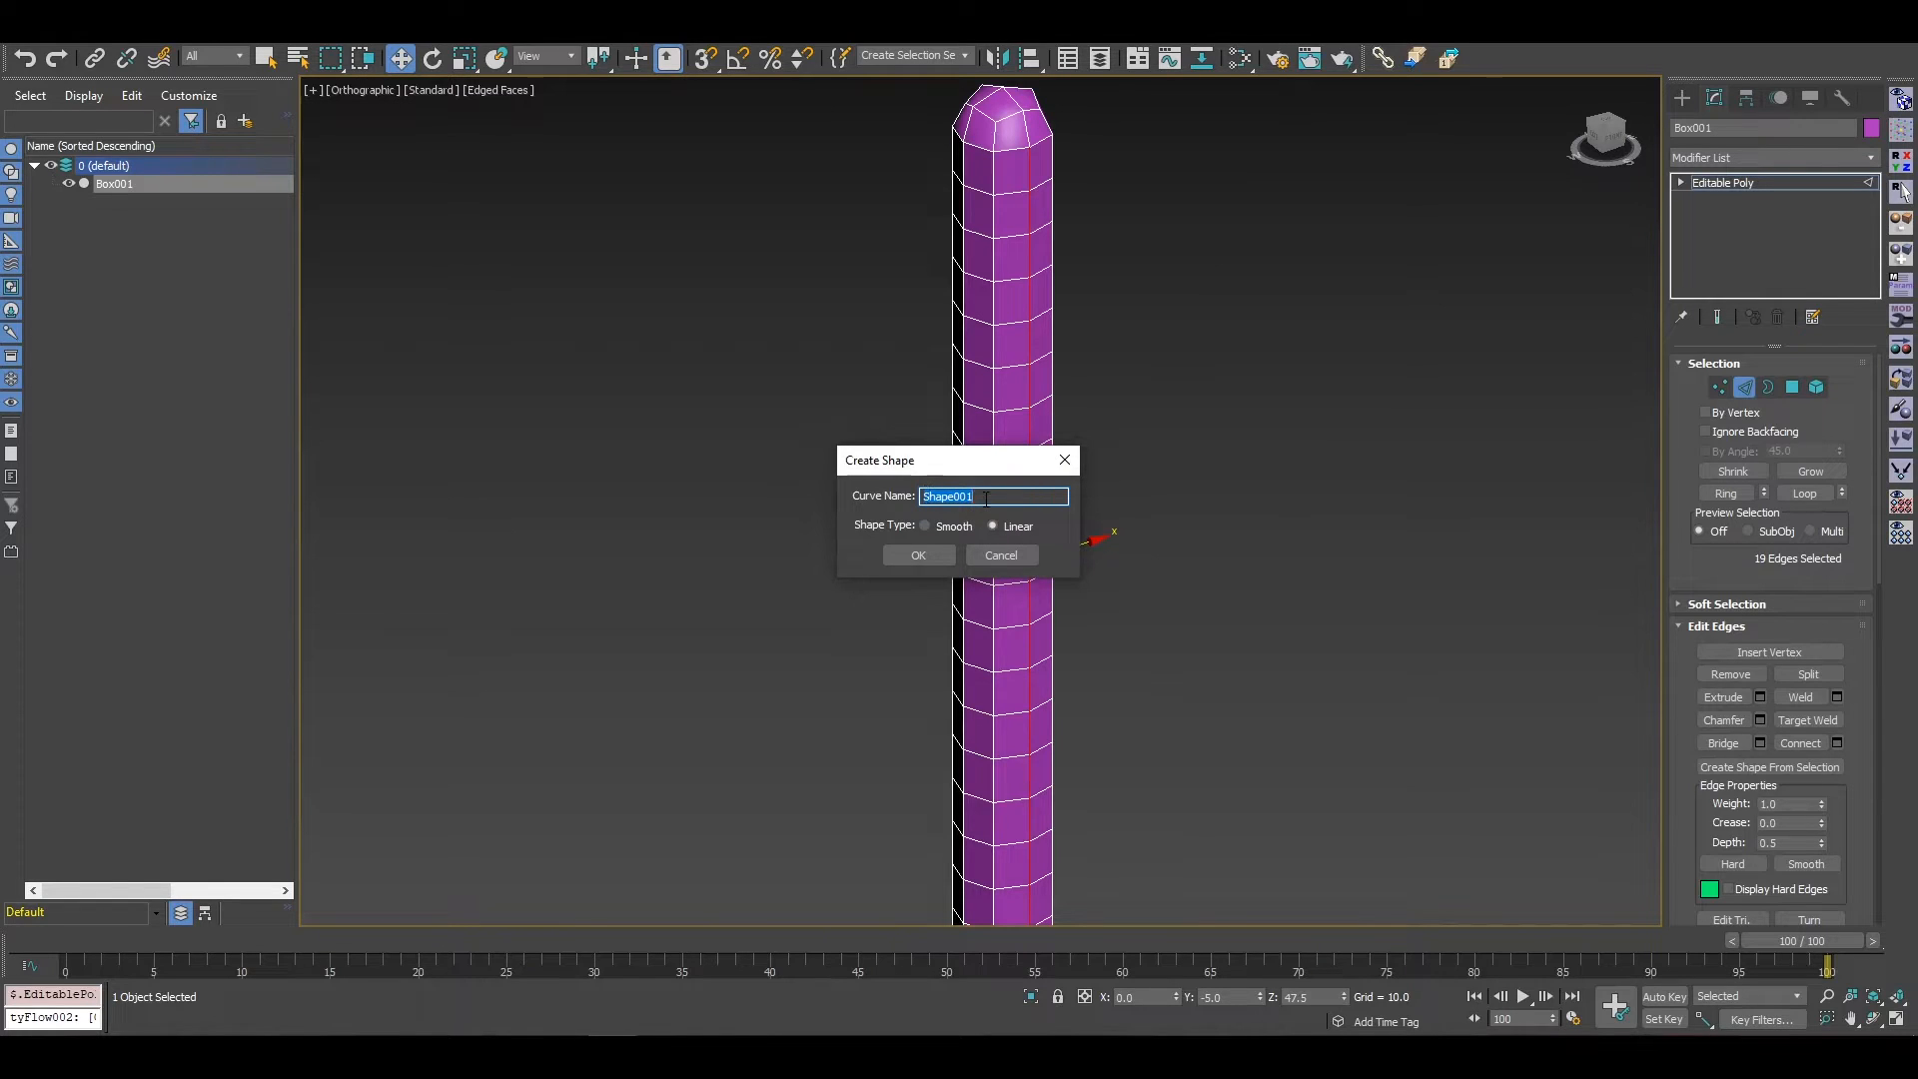
{"action": "type", "text": "SplineParticleGenerator"}
{"action": "key", "text": "Return"}
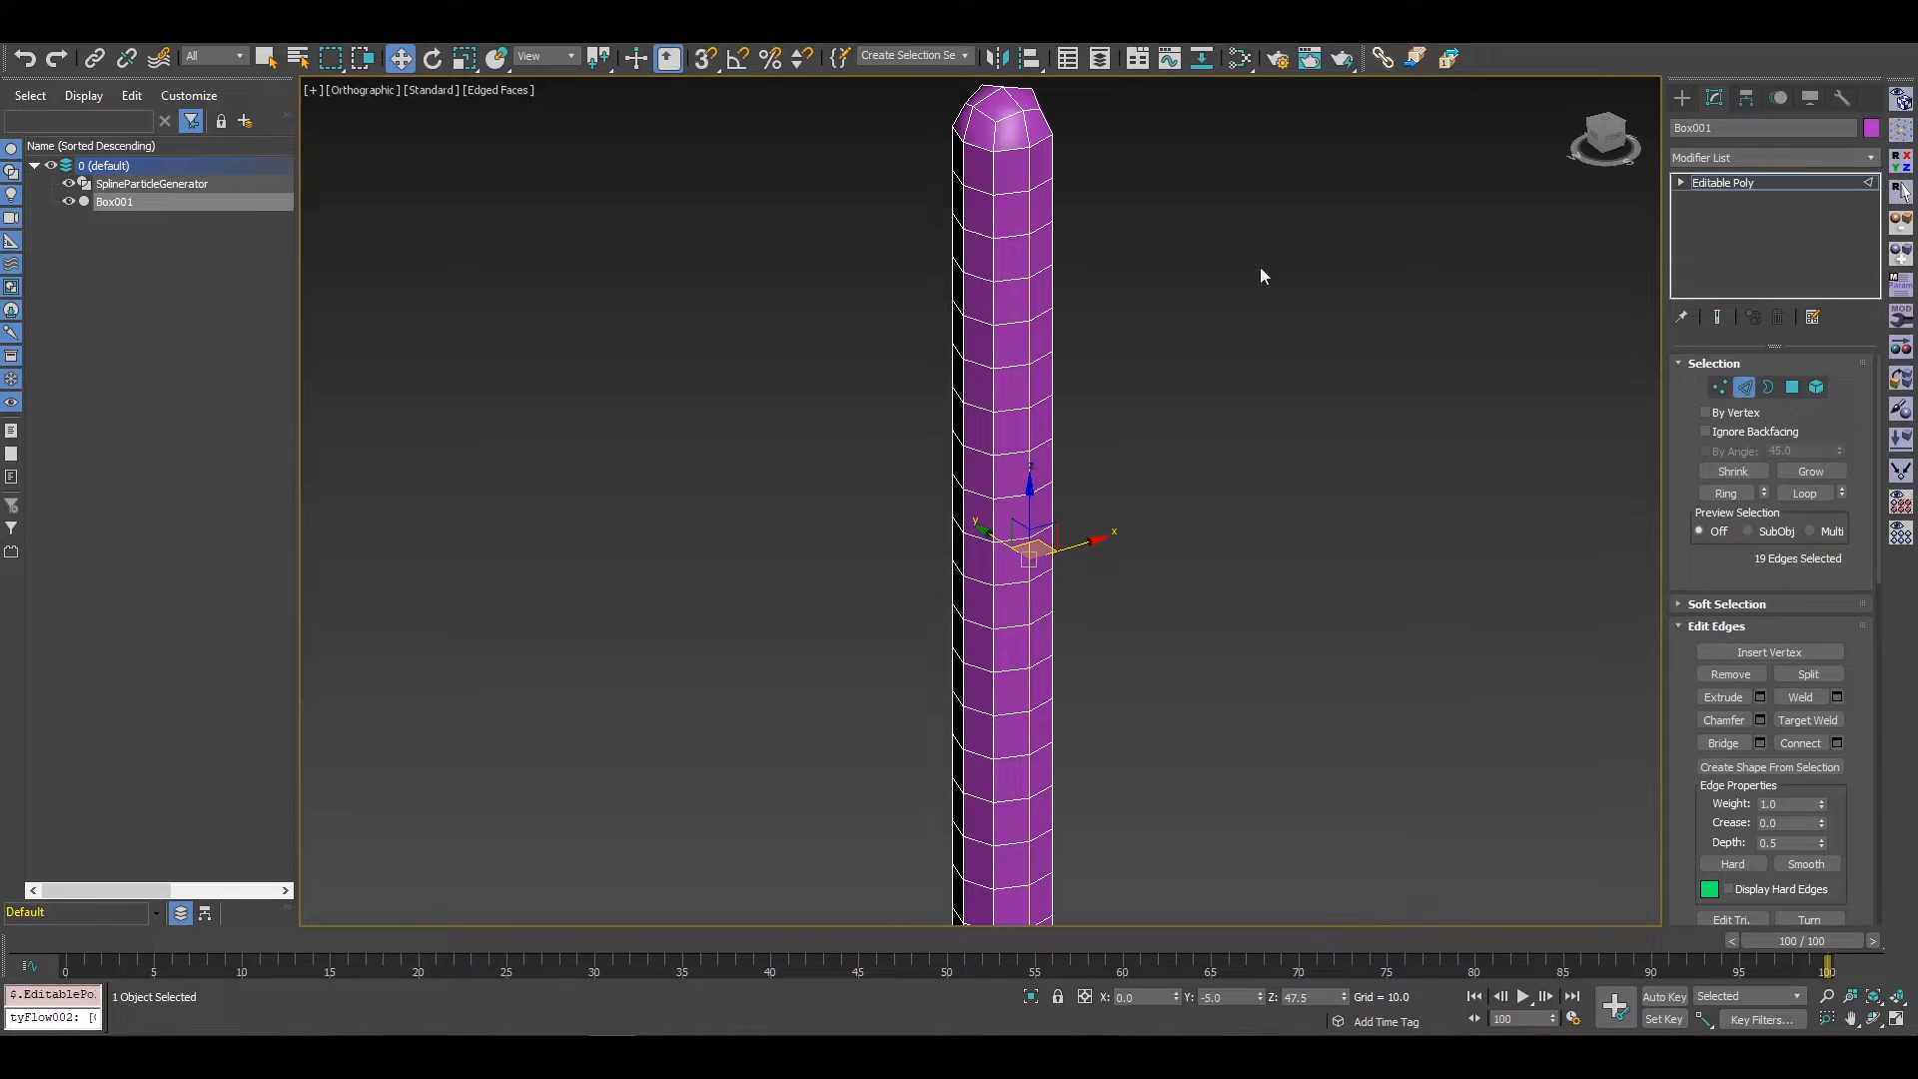
{"action": "left_click", "coordinate": [1745, 388]}
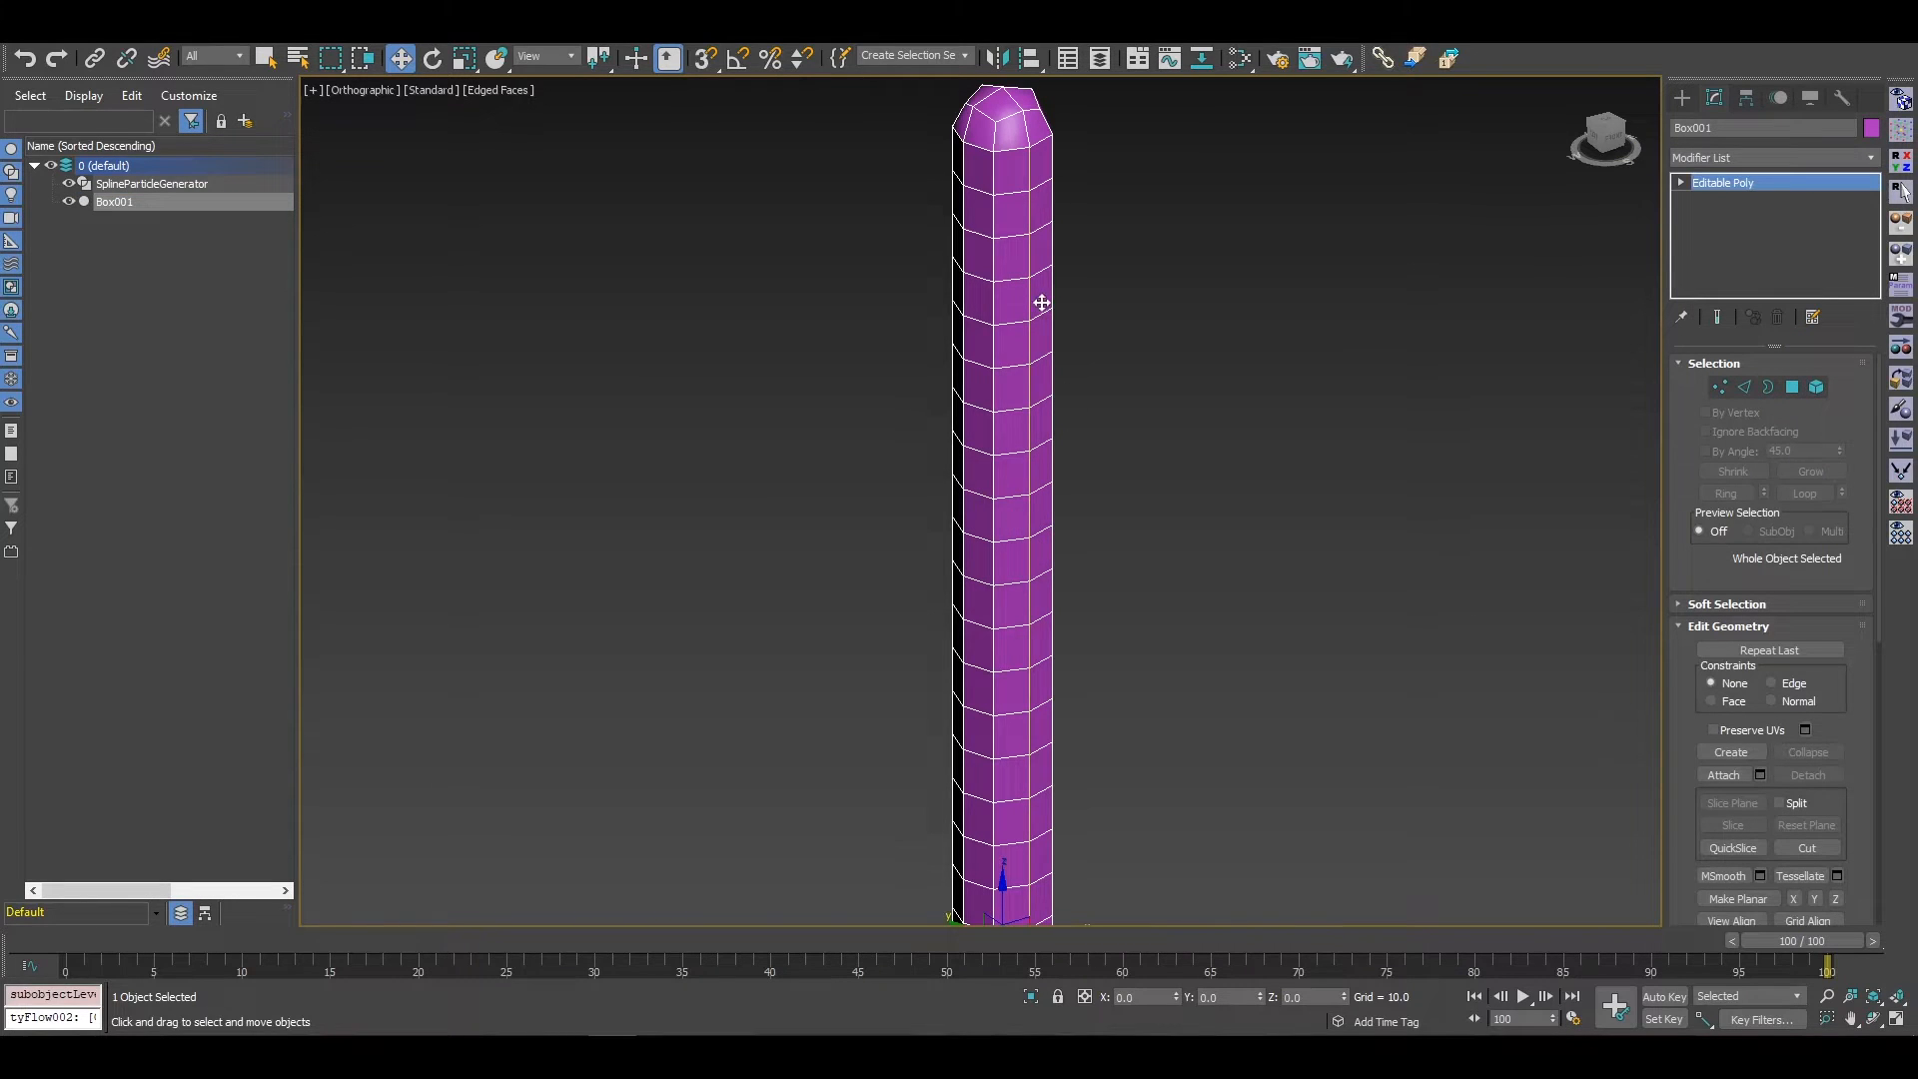
Step: Rename the bristle object Box001 as Tendril
{"action": "double_click", "coordinate": [120, 205]}
{"action": "type", "text": "Tendril"}
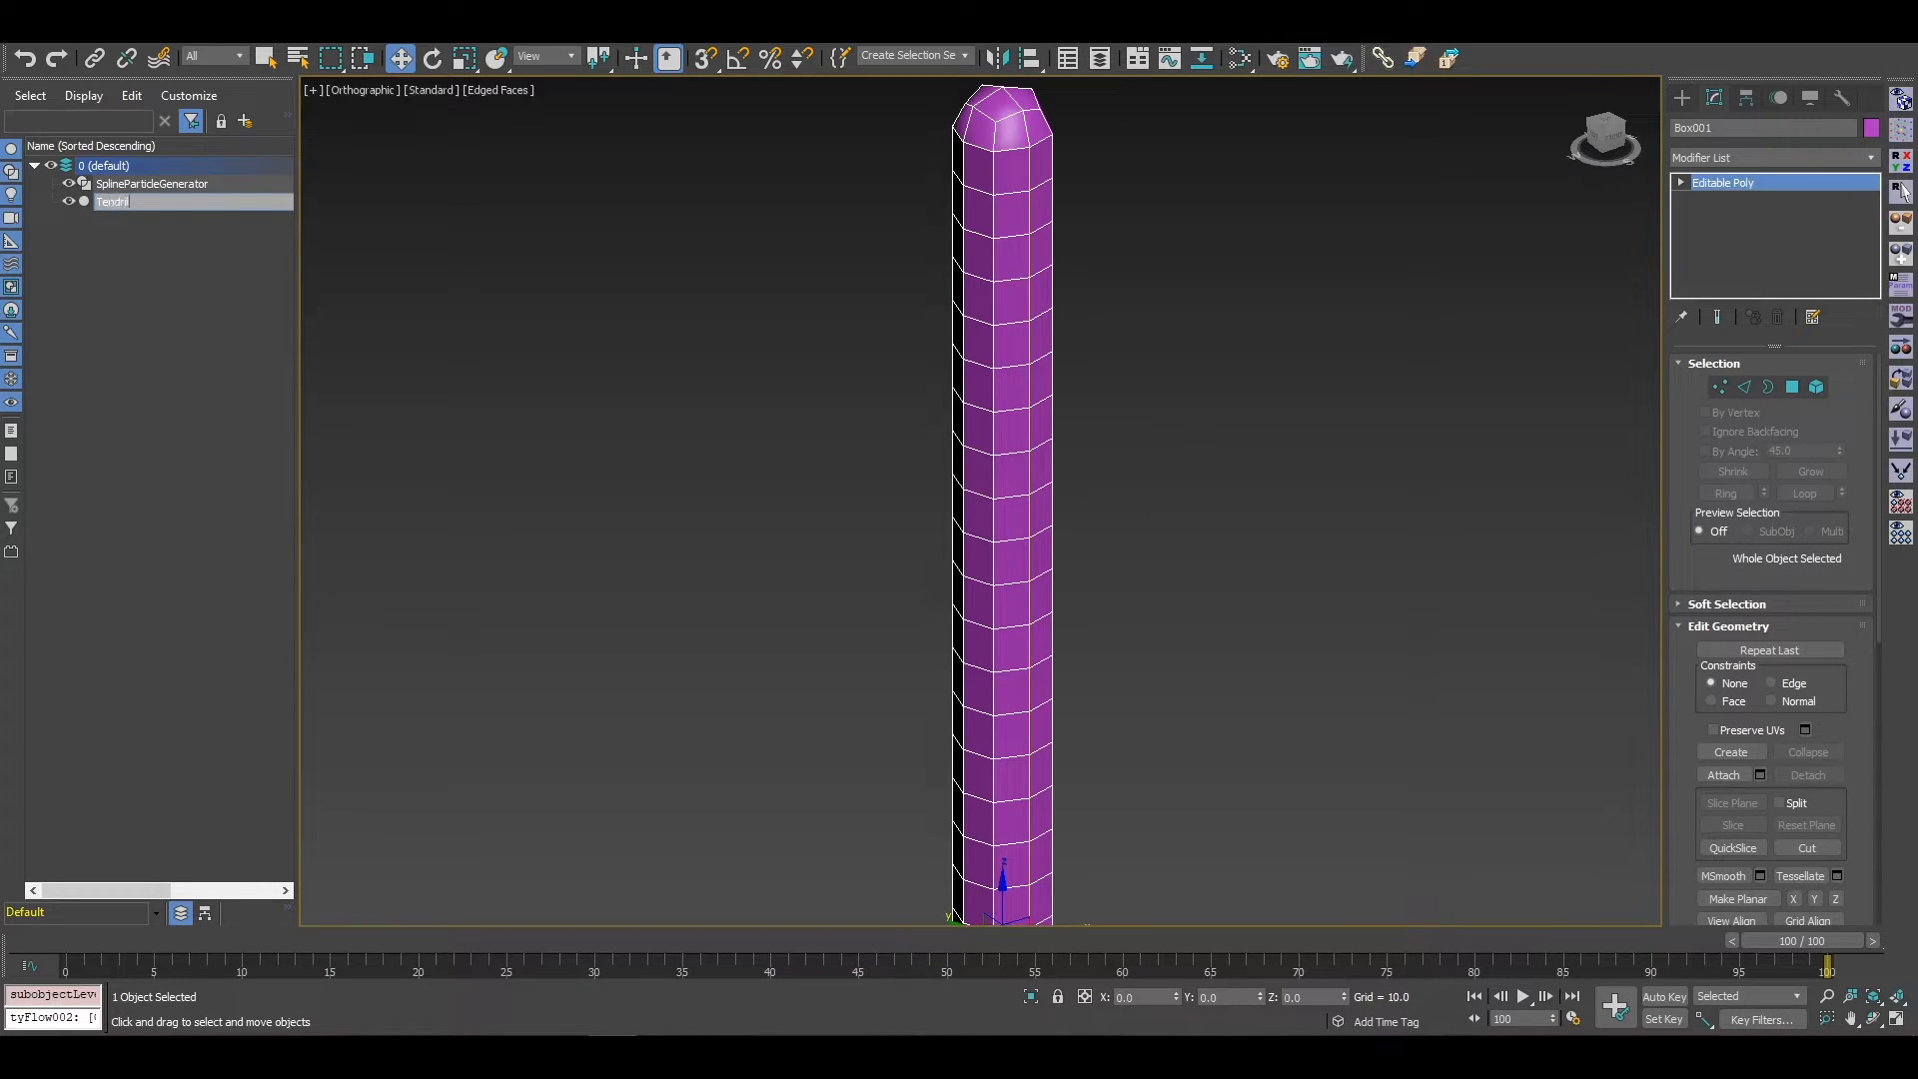
{"action": "key", "text": "Return"}
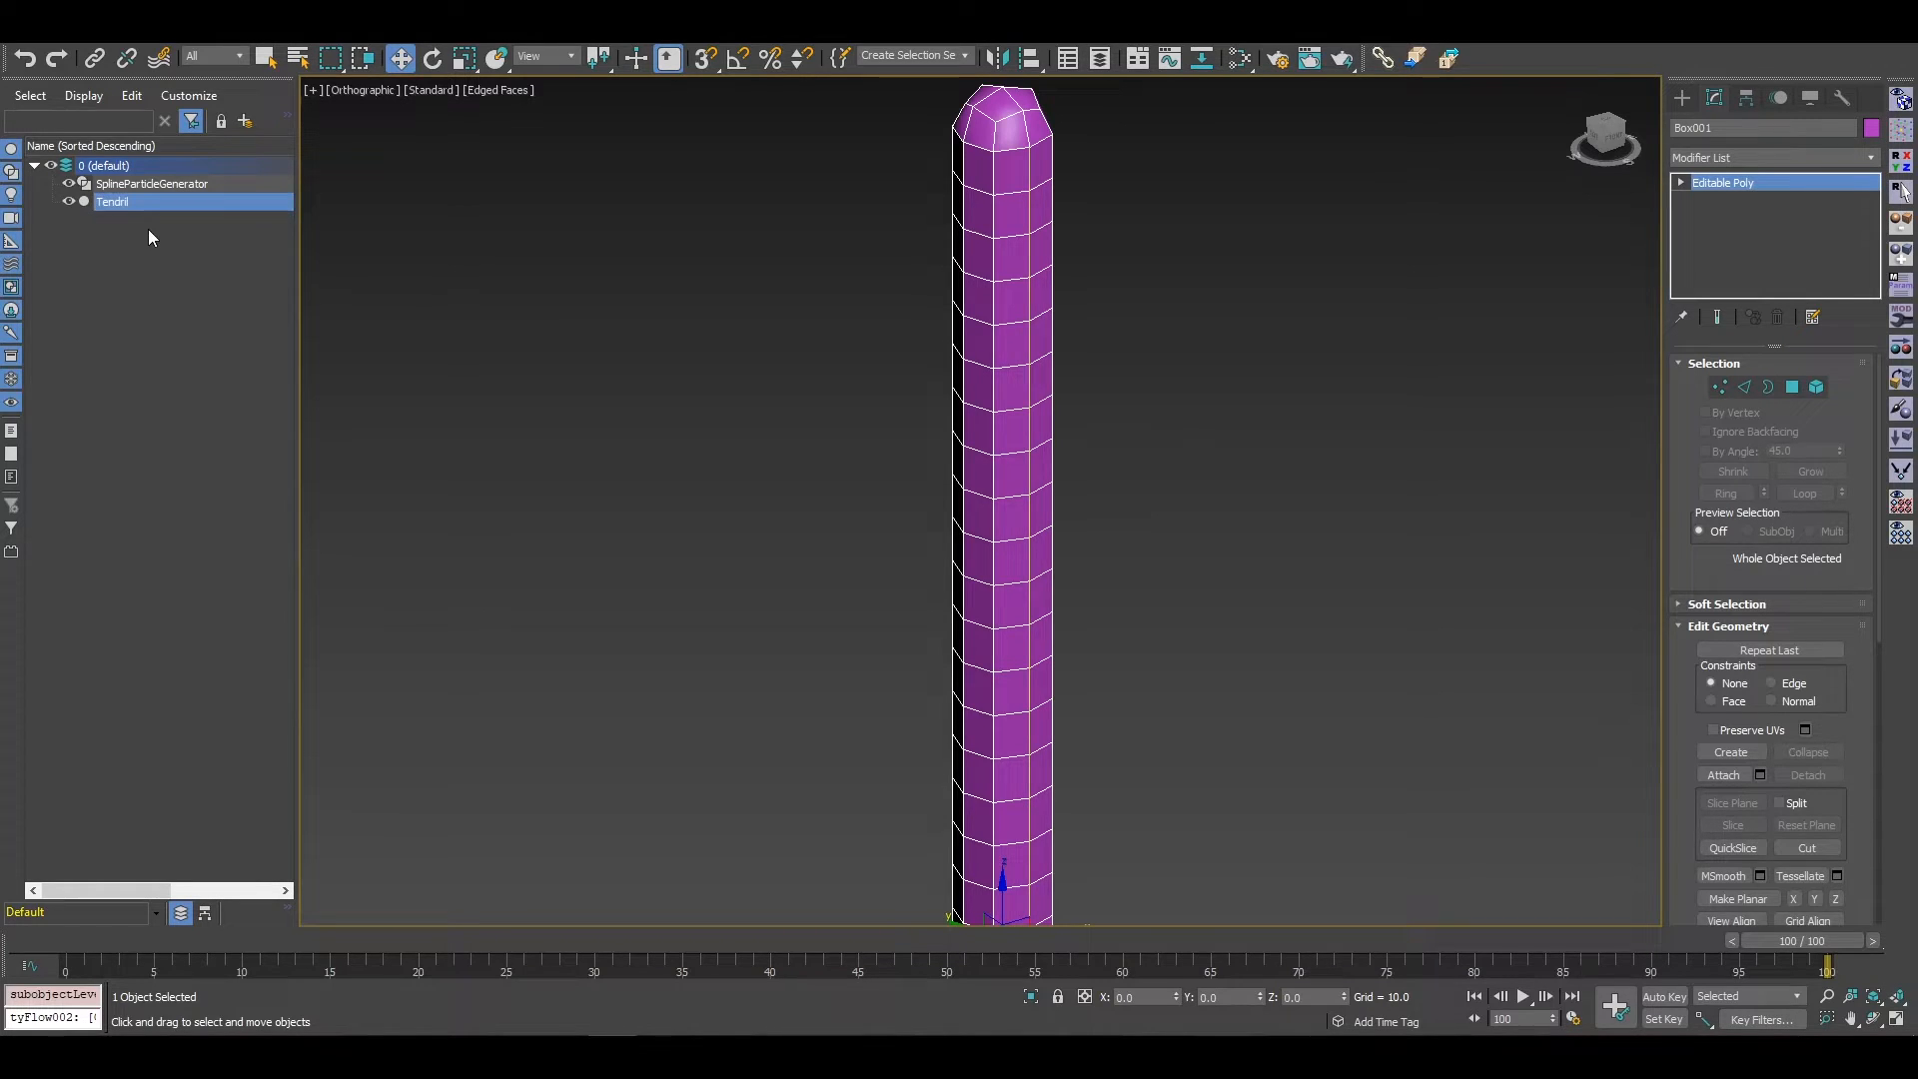
Step: Align SplineParticleGenerator to Tendril center to center in X and Y only, and check its position in wireframe
{"action": "left_click", "coordinate": [168, 184]}
{"action": "left_click", "coordinate": [1030, 58]}
{"action": "left_click", "coordinate": [997, 244]}
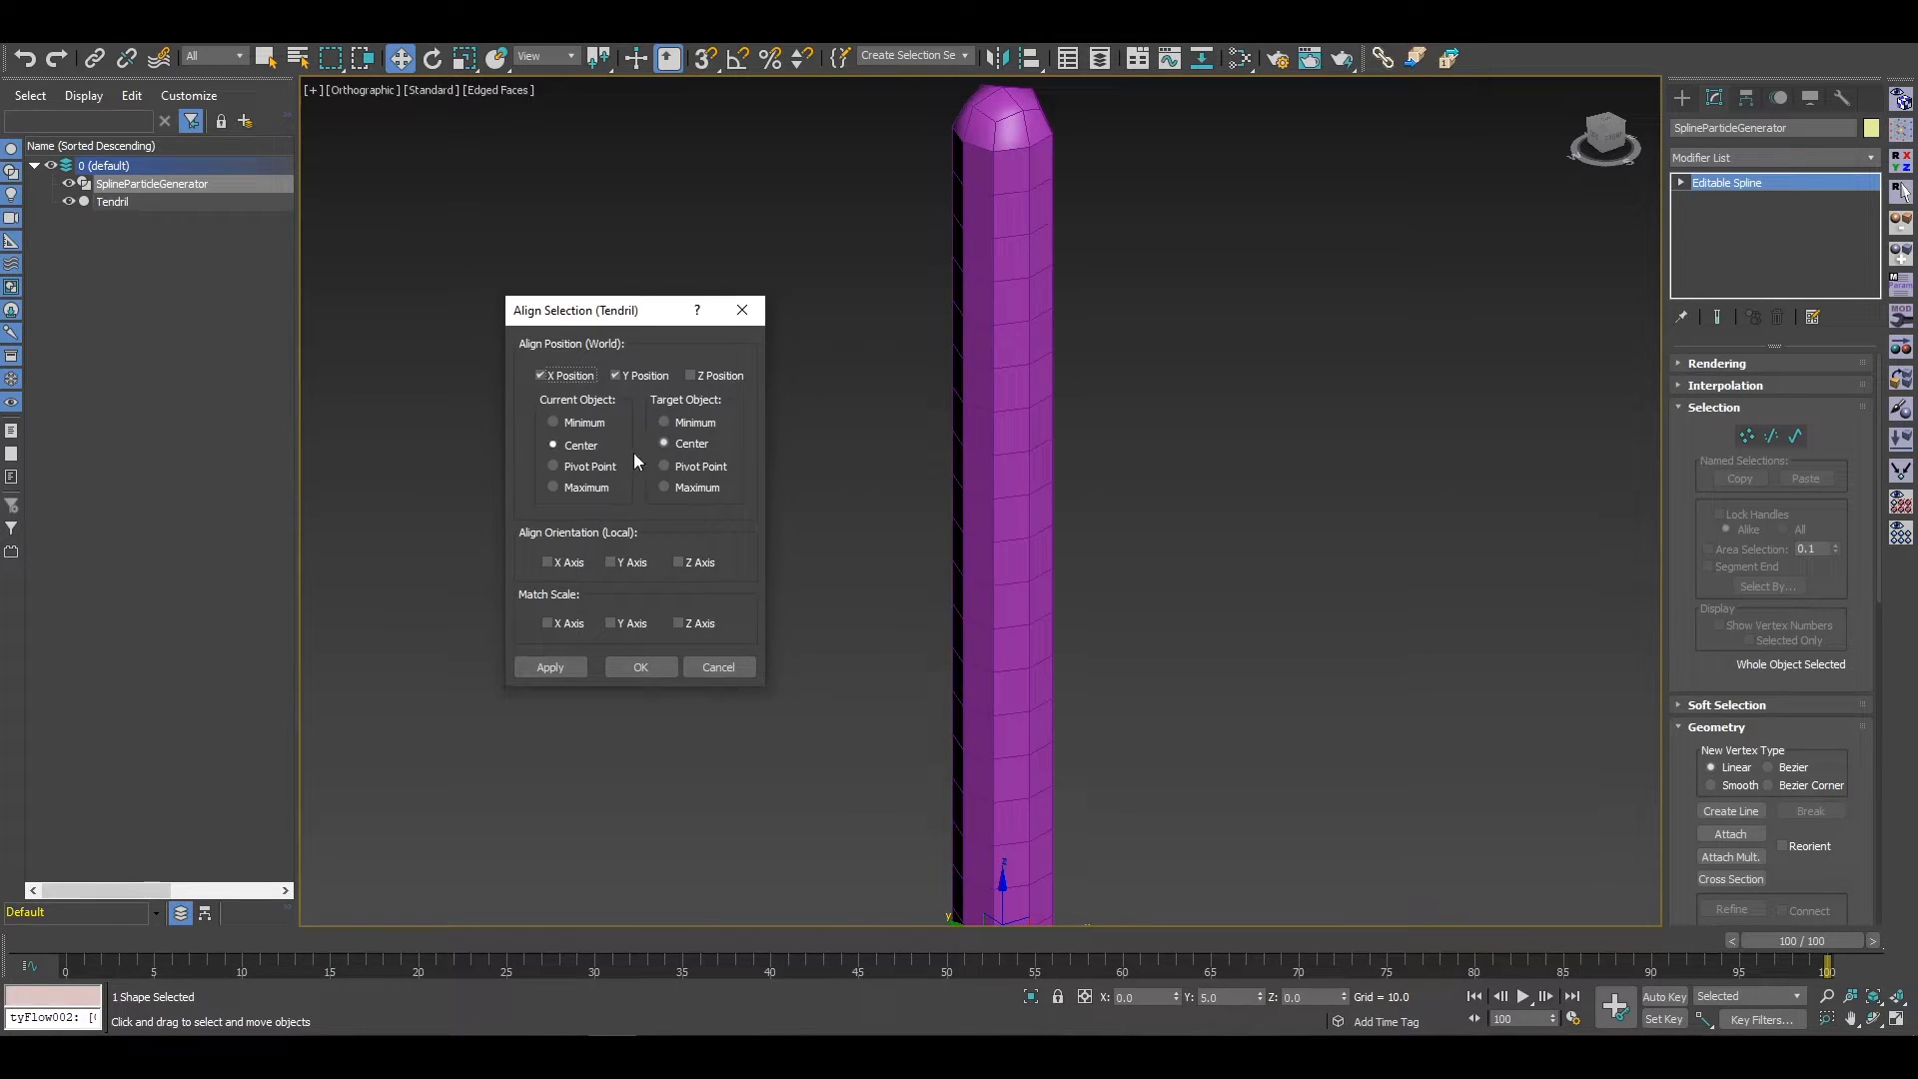
{"action": "left_click", "coordinate": [642, 667]}
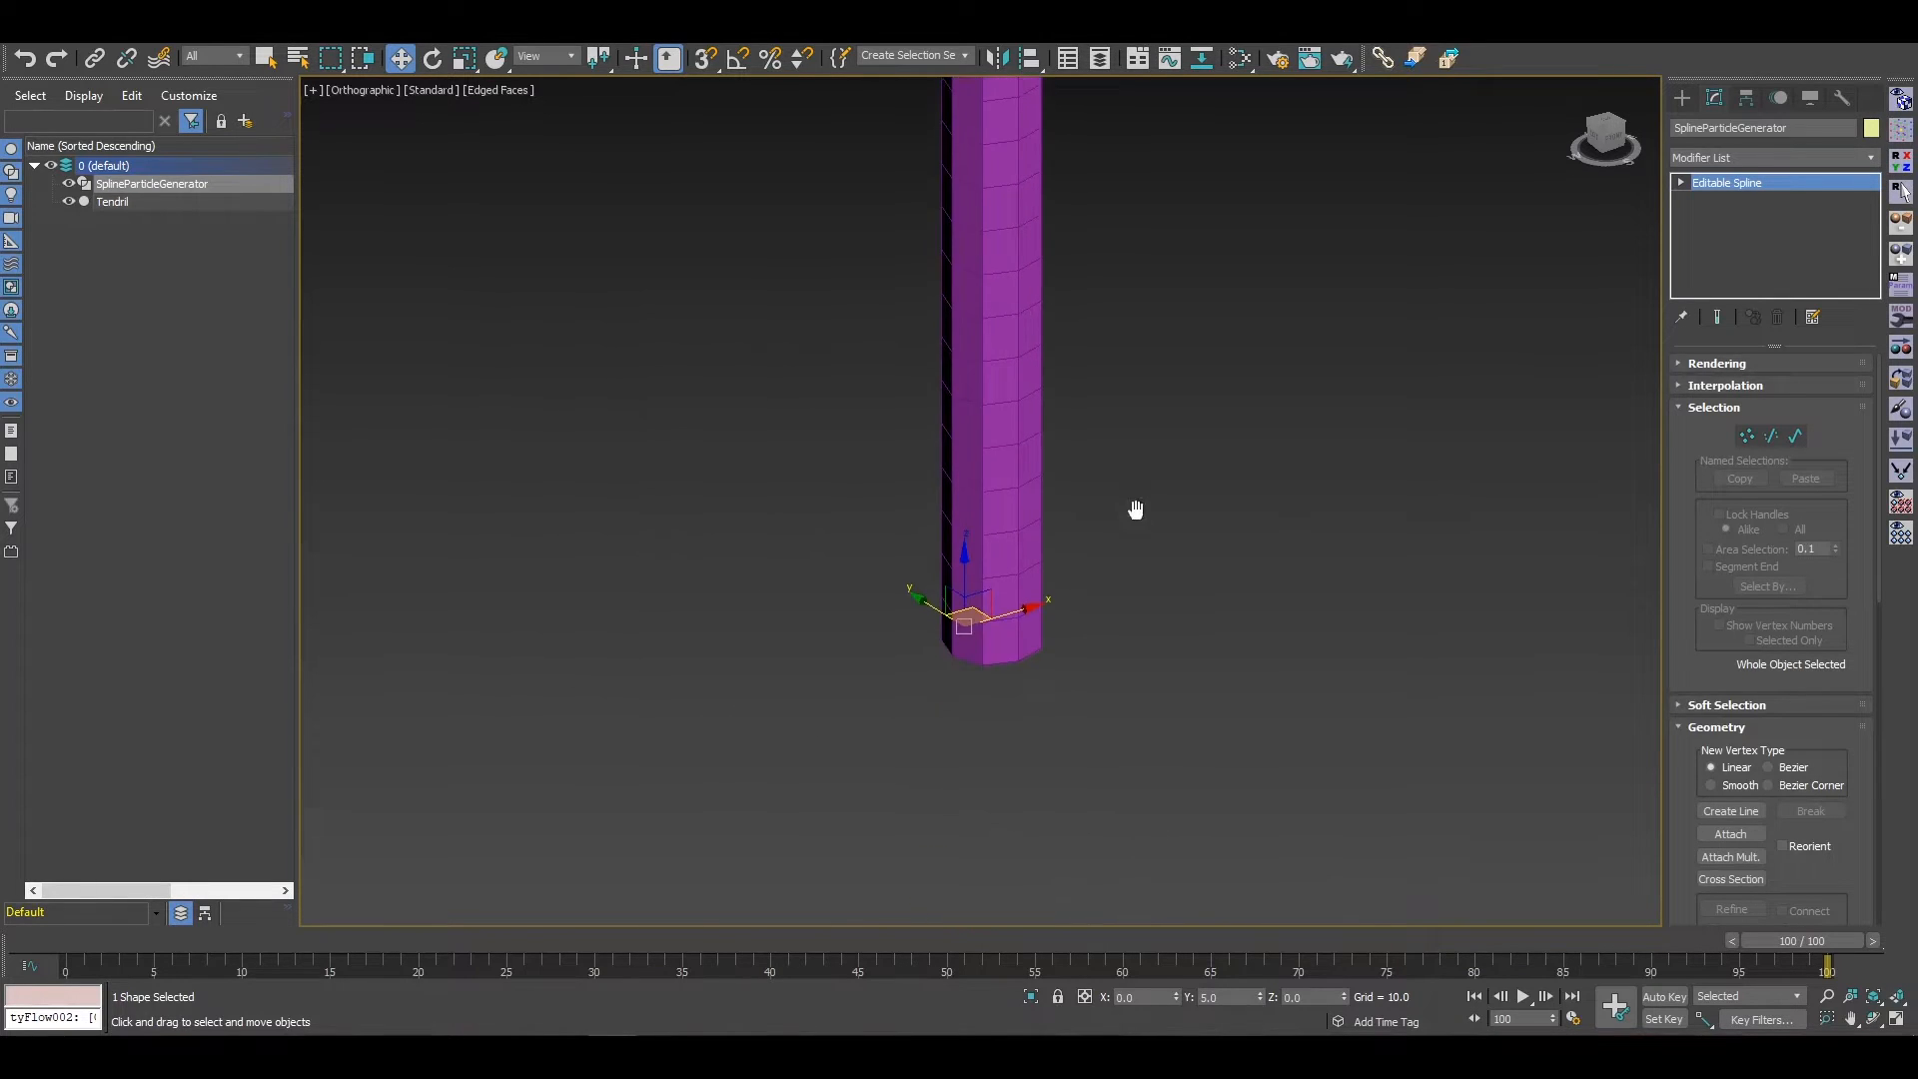
{"action": "key", "text": "F3"}
{"action": "middle_click_drag", "start_coordinate": [1138, 550], "coordinate": [1189, 657]}
{"action": "scroll", "coordinate": [1187, 654], "scroll_direction": "down", "scroll_amount": 6}
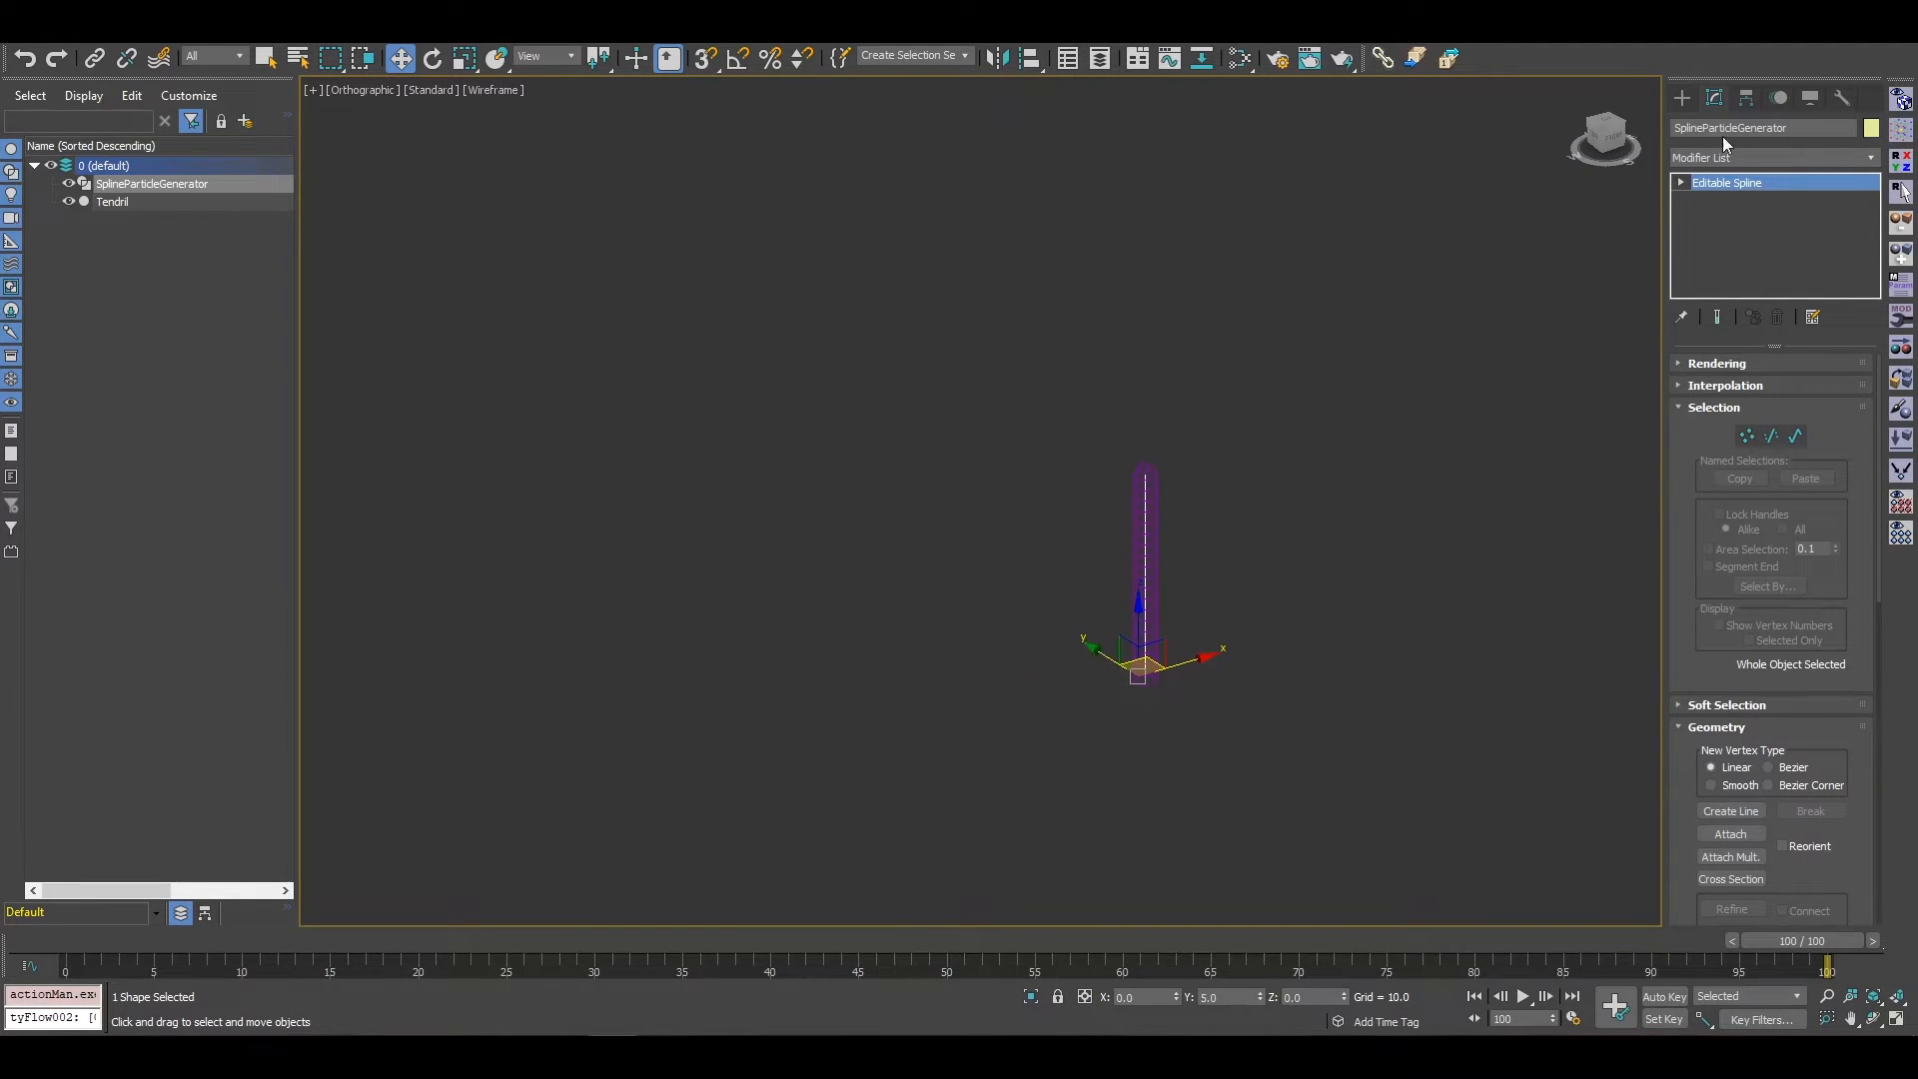
Step: Create a tyFlow object beside the bristle and set its object color to blue
{"action": "left_click", "coordinate": [1681, 97]}
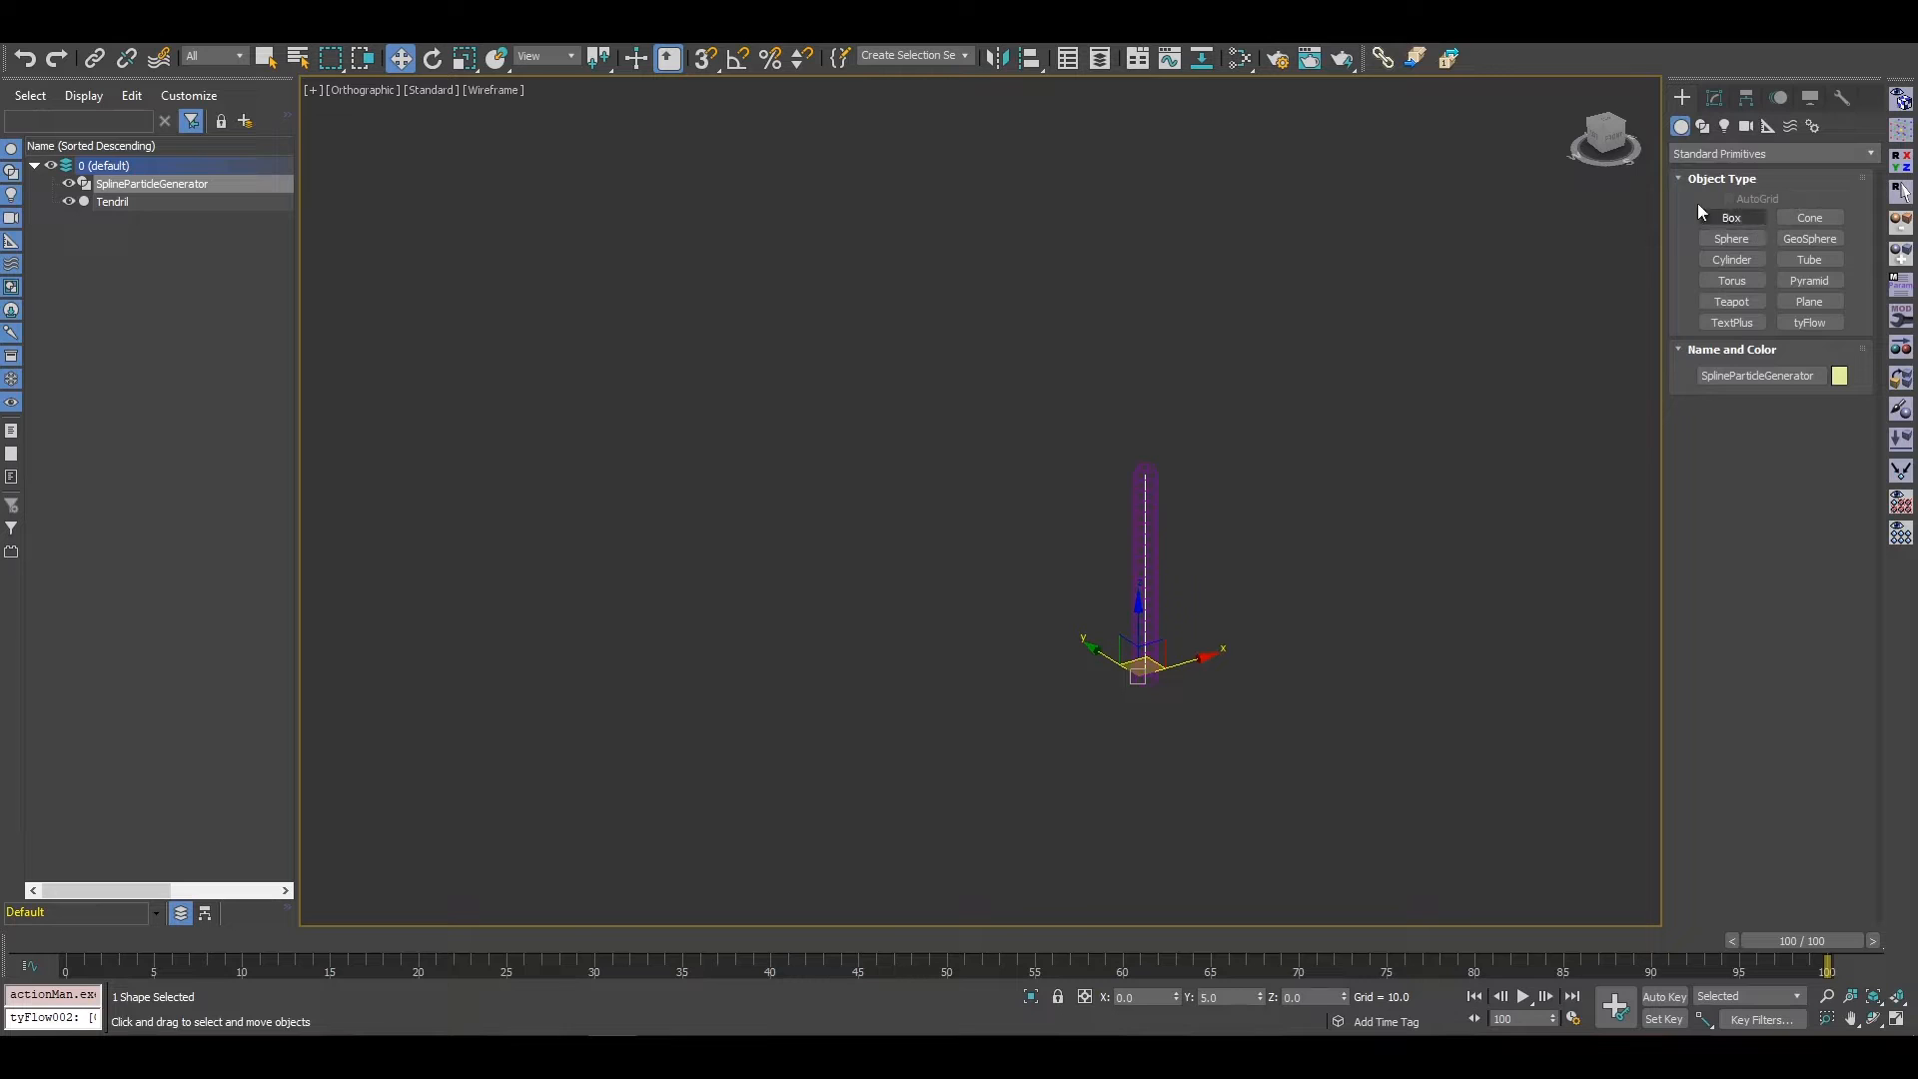
{"action": "left_click", "coordinate": [1834, 322]}
{"action": "left_click_drag", "start_coordinate": [1373, 665], "coordinate": [1399, 639]}
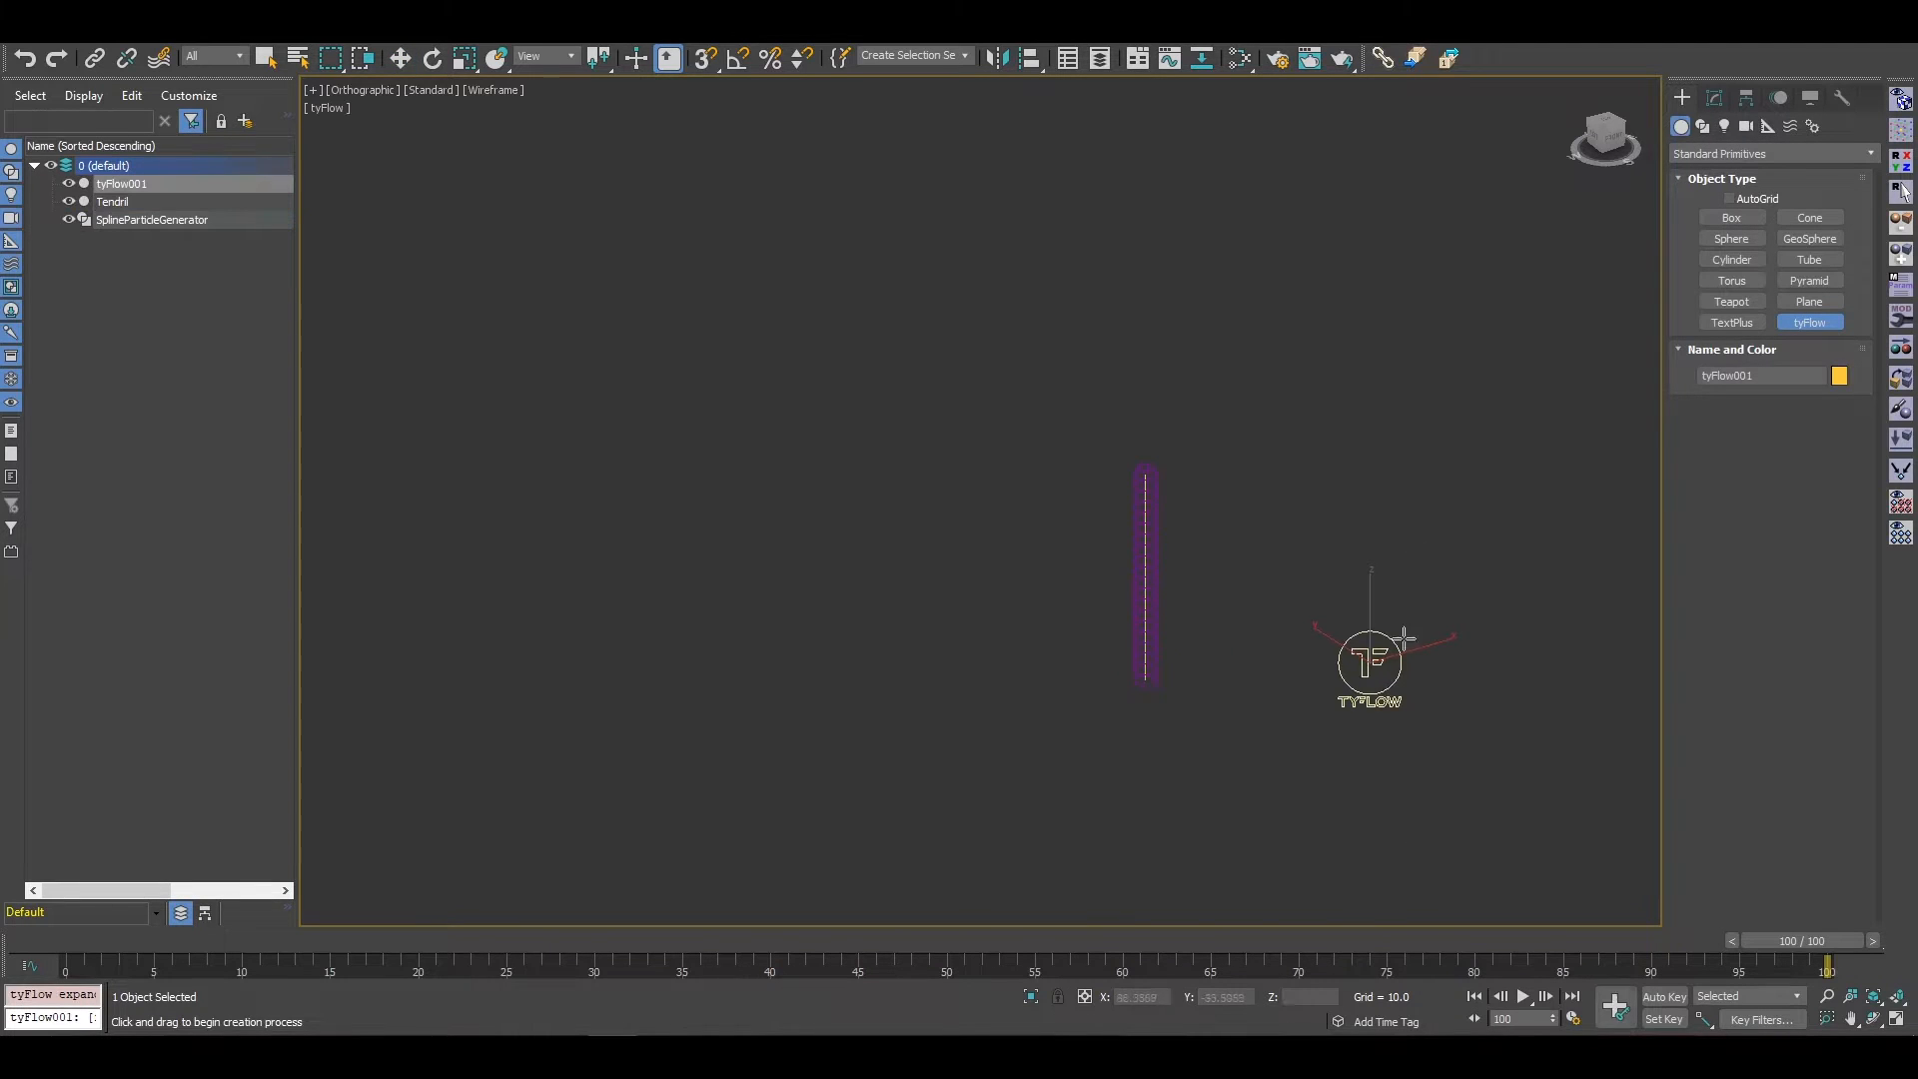
{"action": "left_click", "coordinate": [1715, 98]}
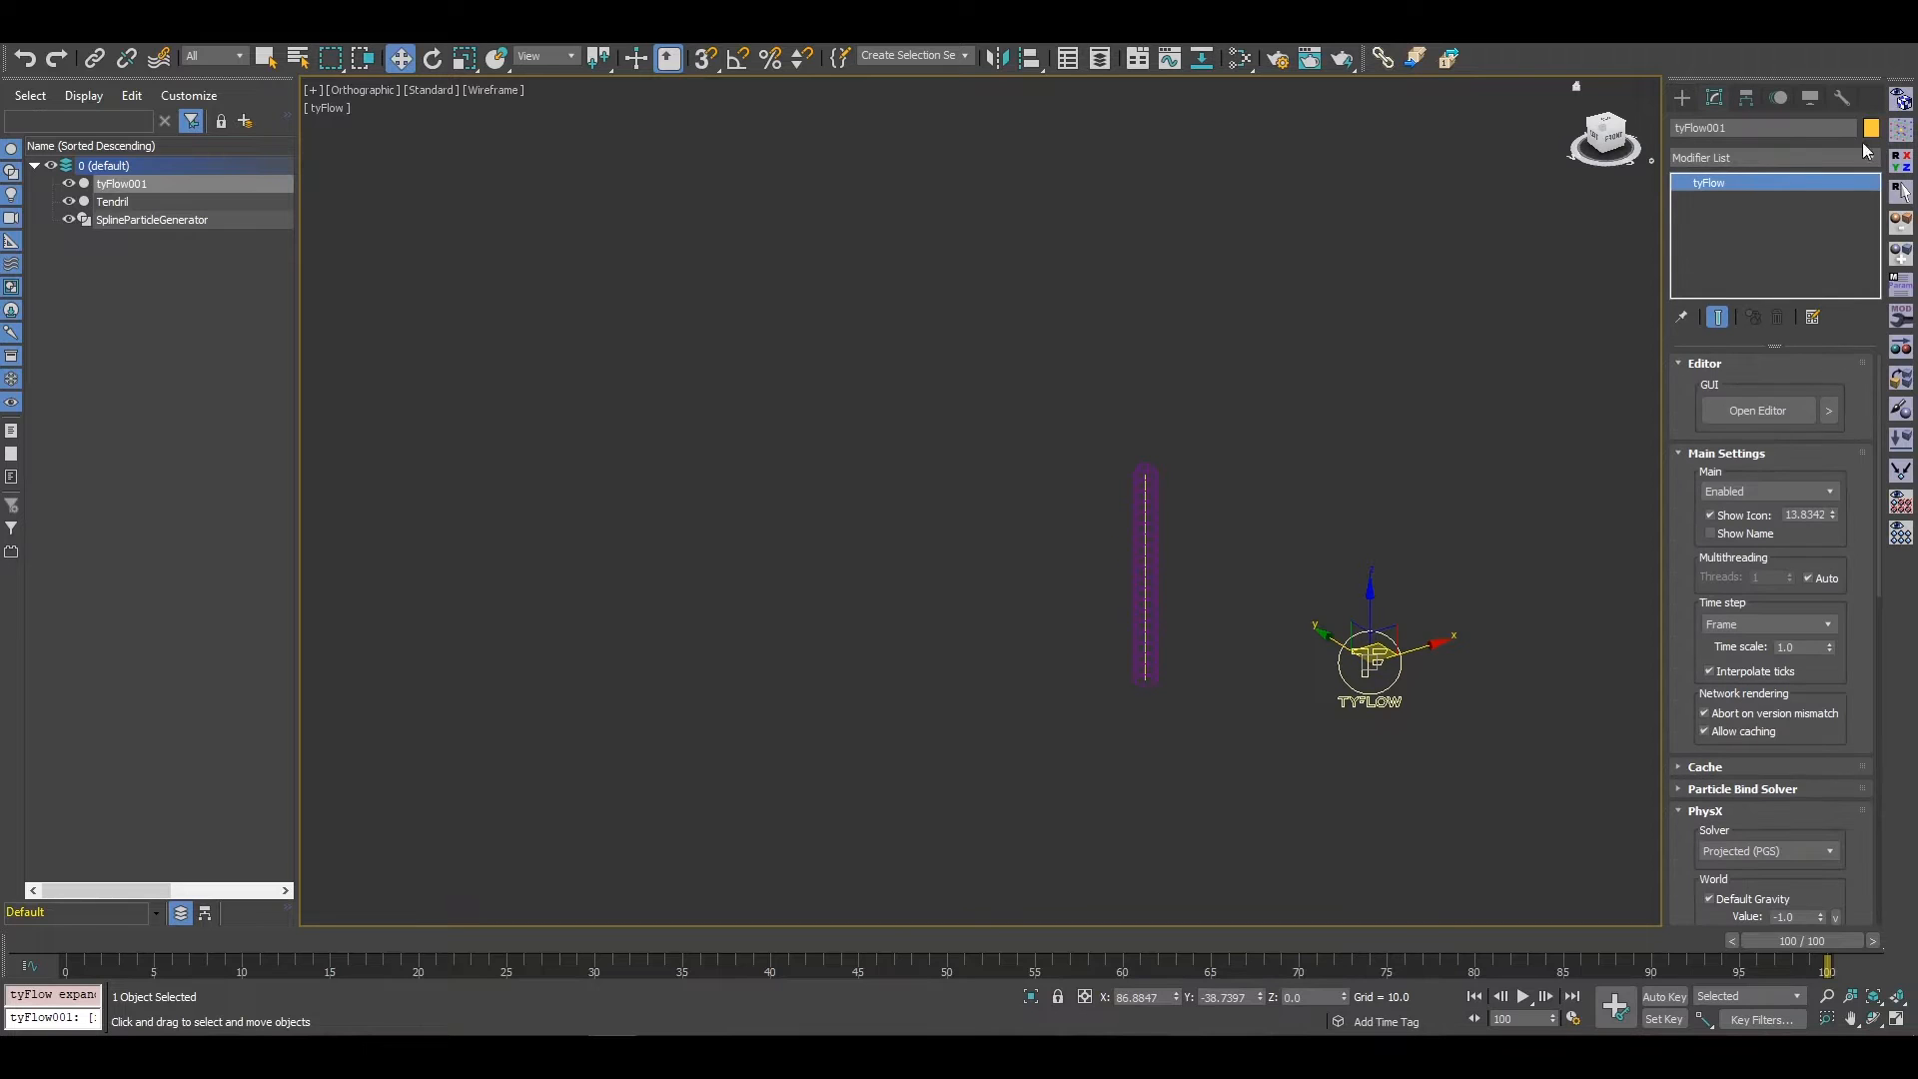
{"action": "left_click", "coordinate": [1871, 129]}
{"action": "left_click", "coordinate": [1041, 513]}
{"action": "left_click", "coordinate": [1054, 635]}
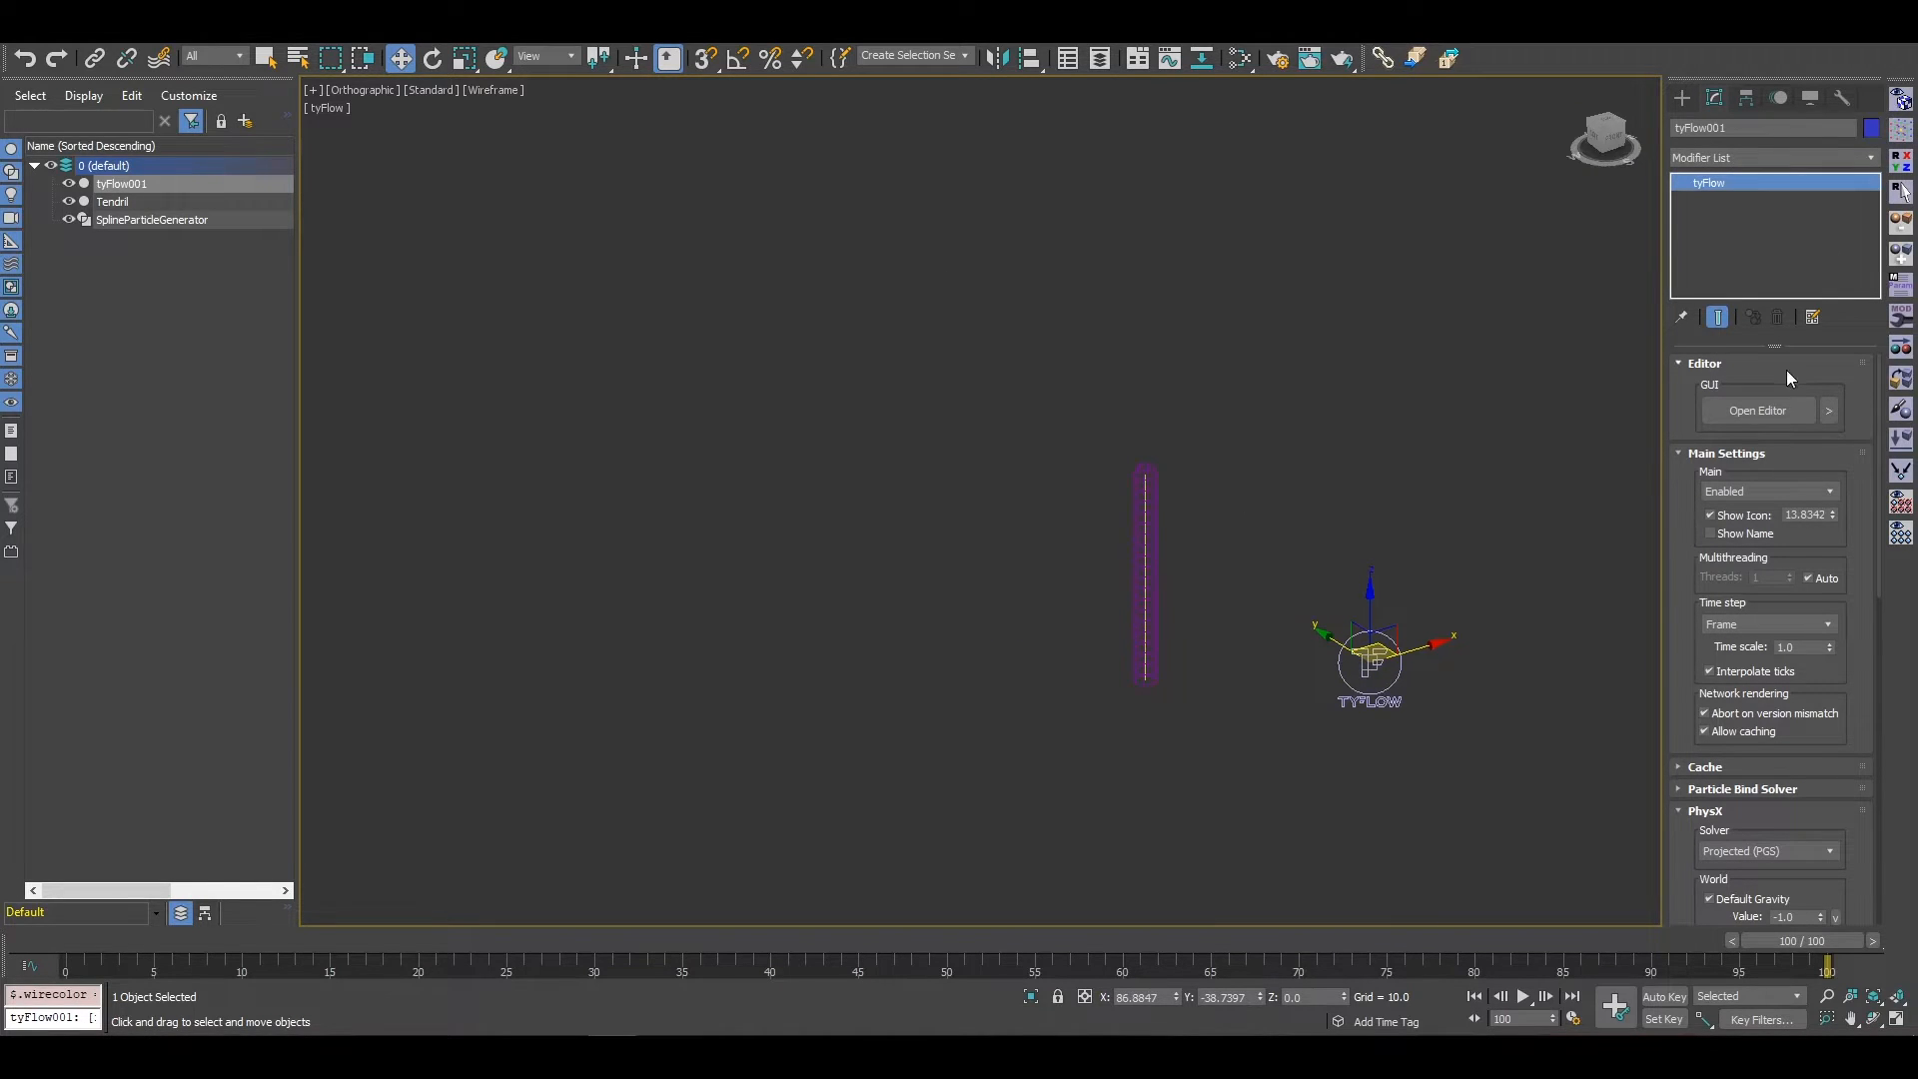
Step: Open the tyFlow editor and add a Birth Spline operator as a new event, keeping the bristle visible beside the editor
{"action": "left_click", "coordinate": [1775, 412]}
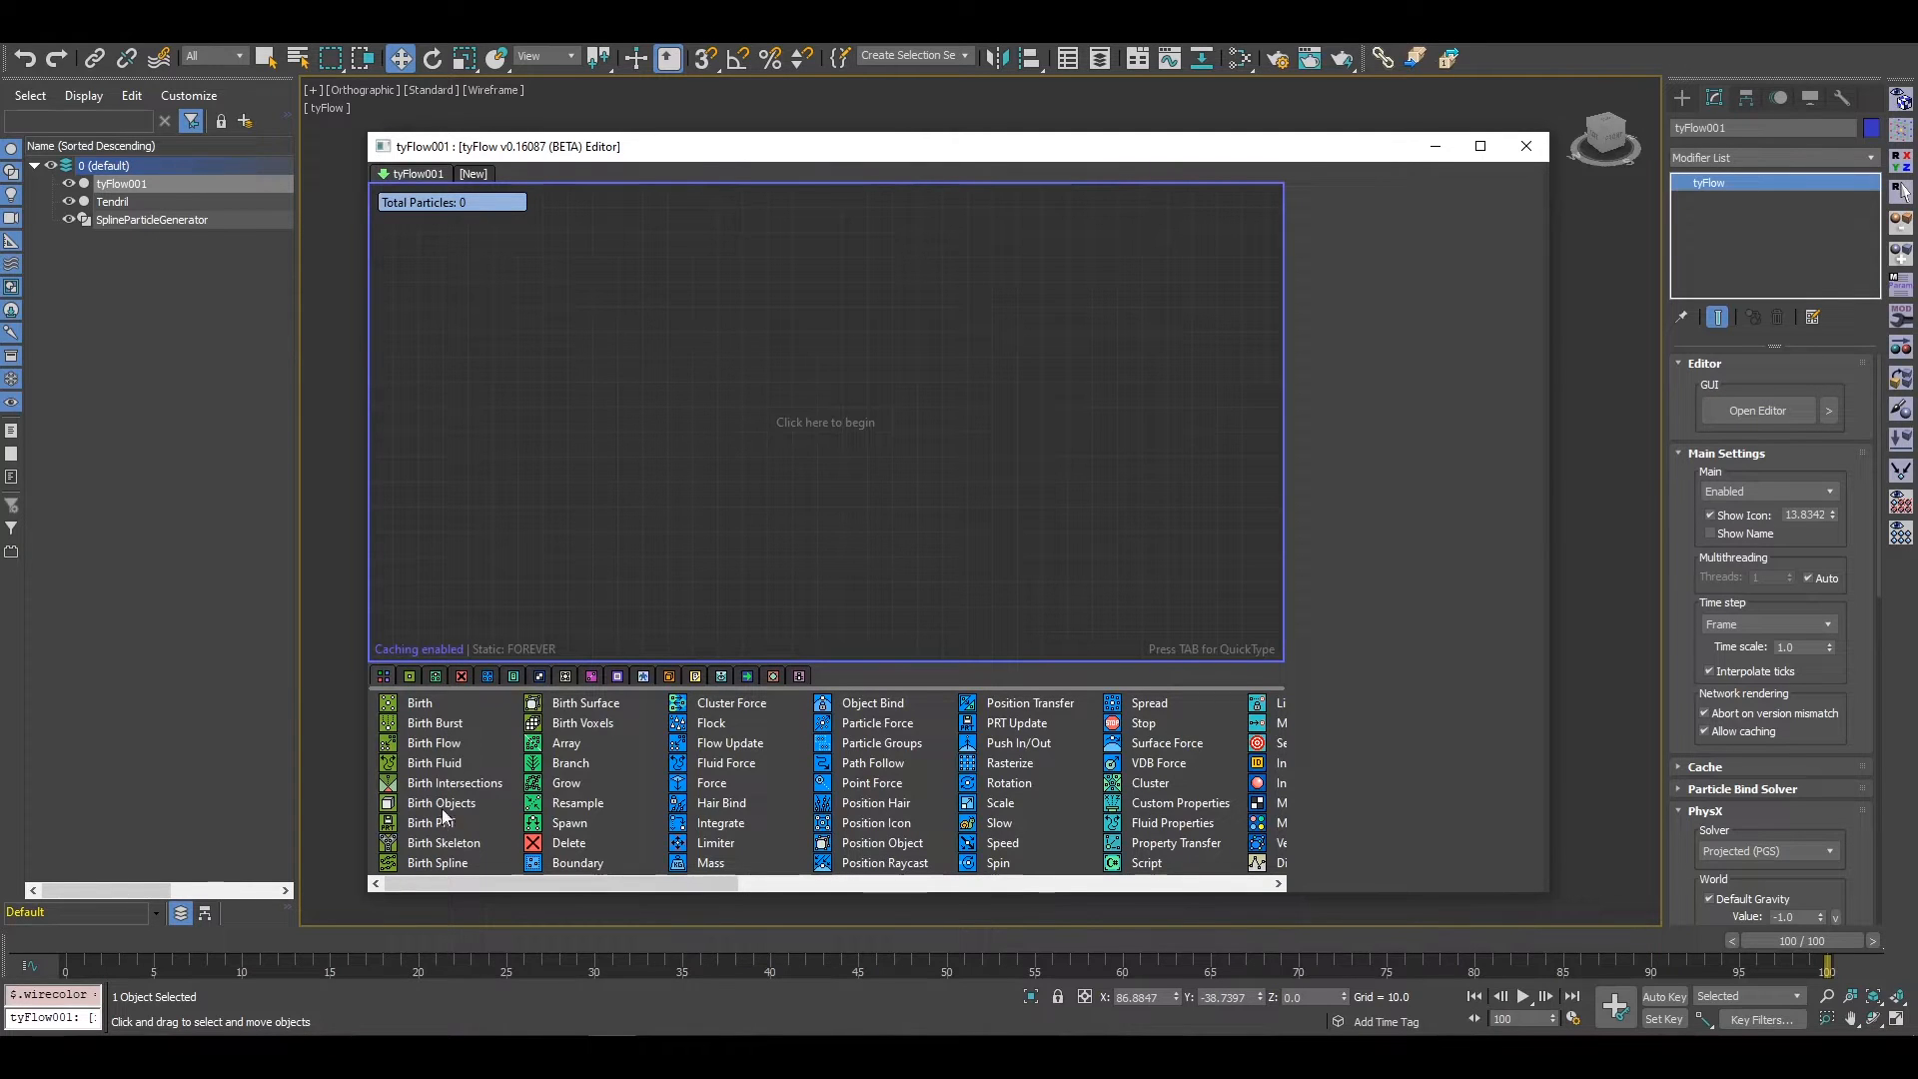
{"action": "left_click_drag", "start_coordinate": [442, 863], "coordinate": [454, 245]}
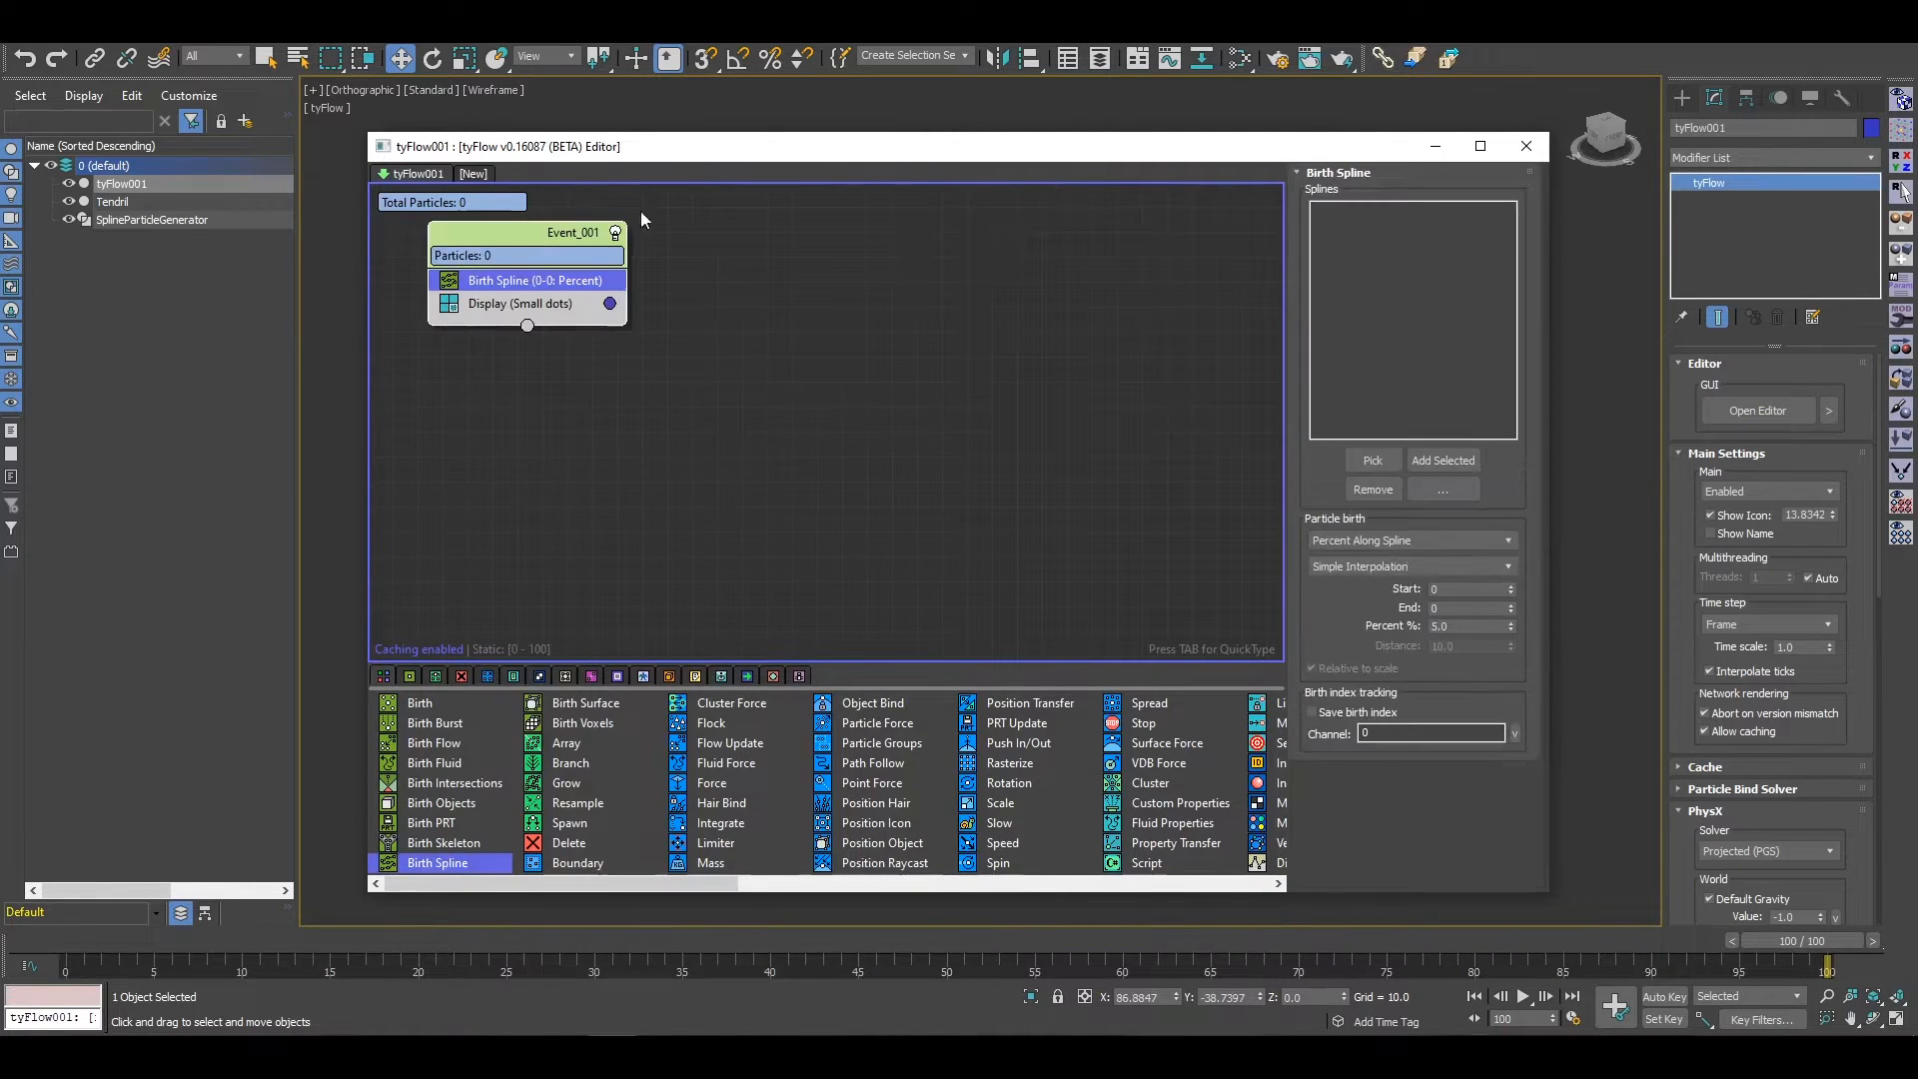
{"action": "left_click_drag", "start_coordinate": [714, 151], "coordinate": [235, 318]}
{"action": "left_click_drag", "start_coordinate": [395, 228], "coordinate": [256, 237]}
Step: Pick SplineParticleGenerator as the Birth Spline source and set the particle birth mode to Knots
{"action": "left_click", "coordinate": [908, 539]}
{"action": "left_click", "coordinate": [1147, 659]}
{"action": "left_click", "coordinate": [947, 621]}
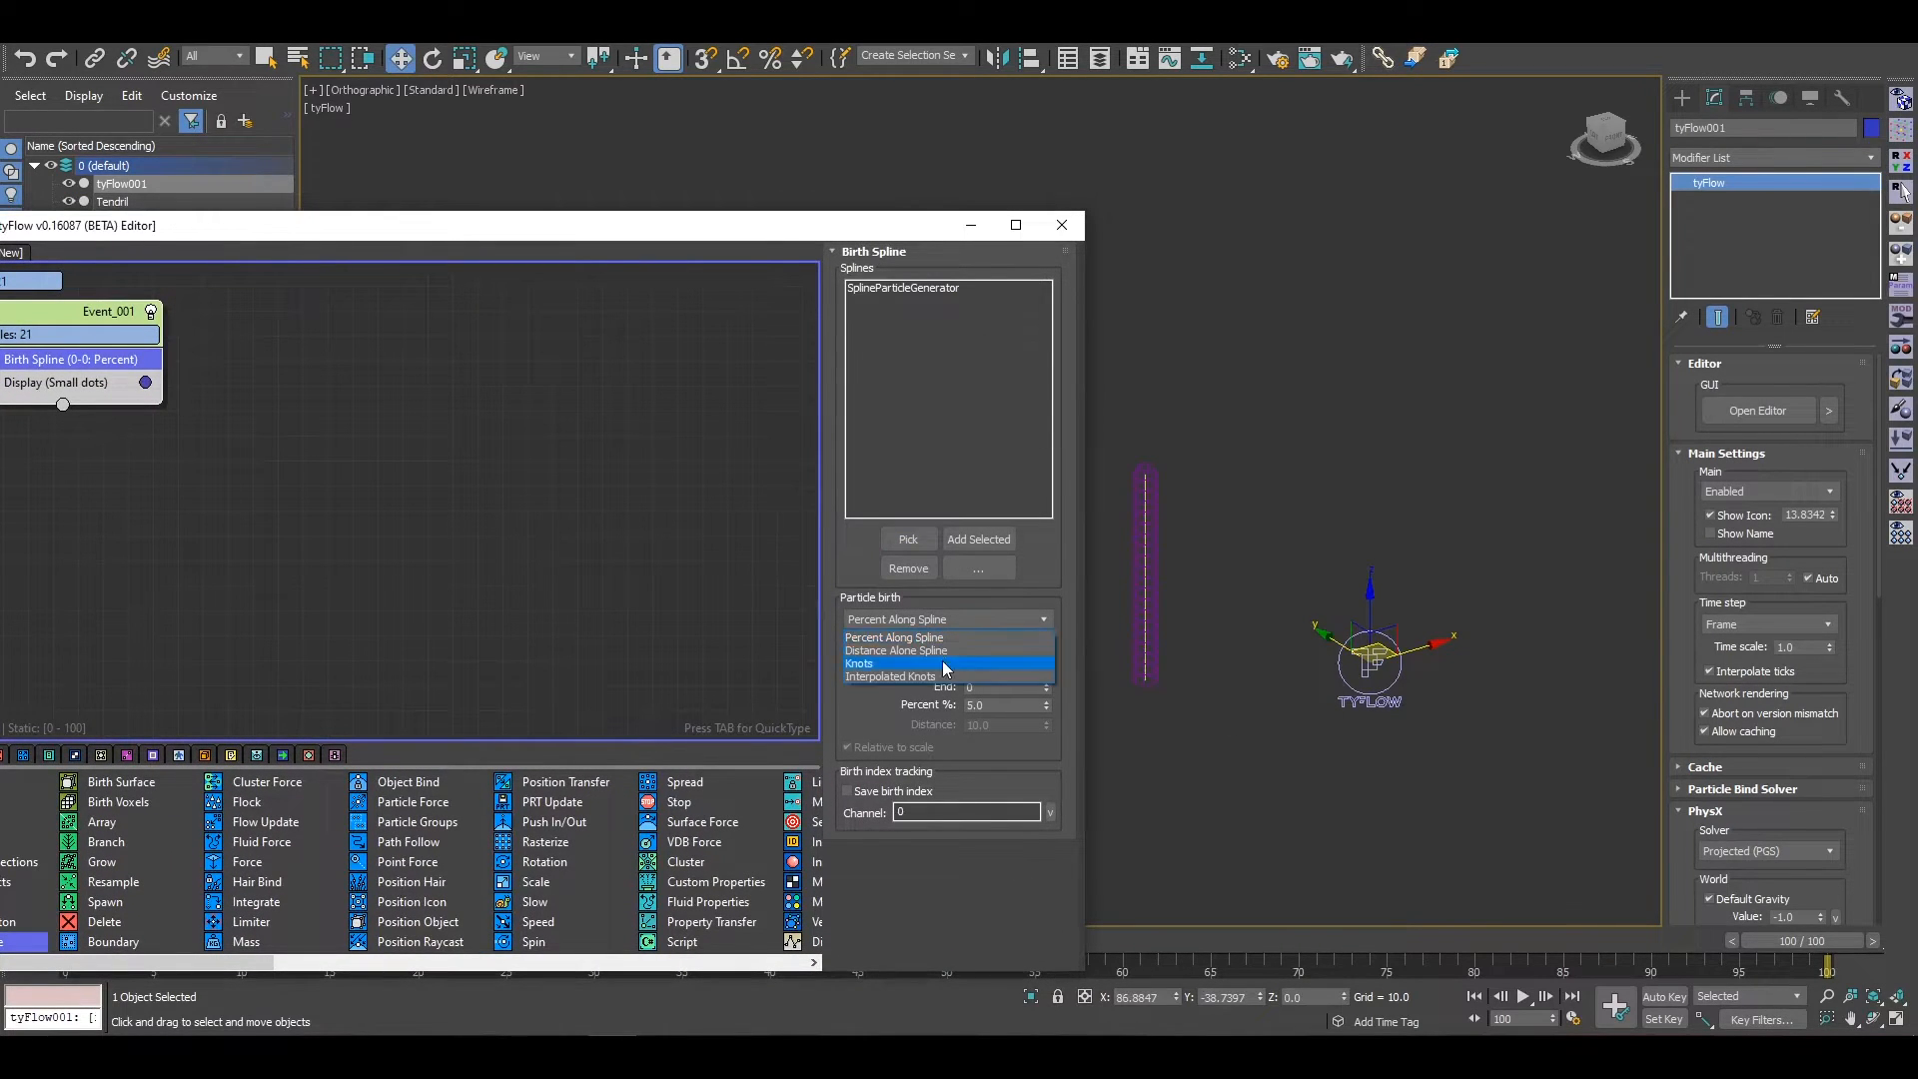
{"action": "left_click", "coordinate": [939, 663]}
Step: Set the event's particle display to cyan Large Dots
{"action": "scroll", "coordinate": [1299, 679], "scroll_direction": "up", "scroll_amount": 5}
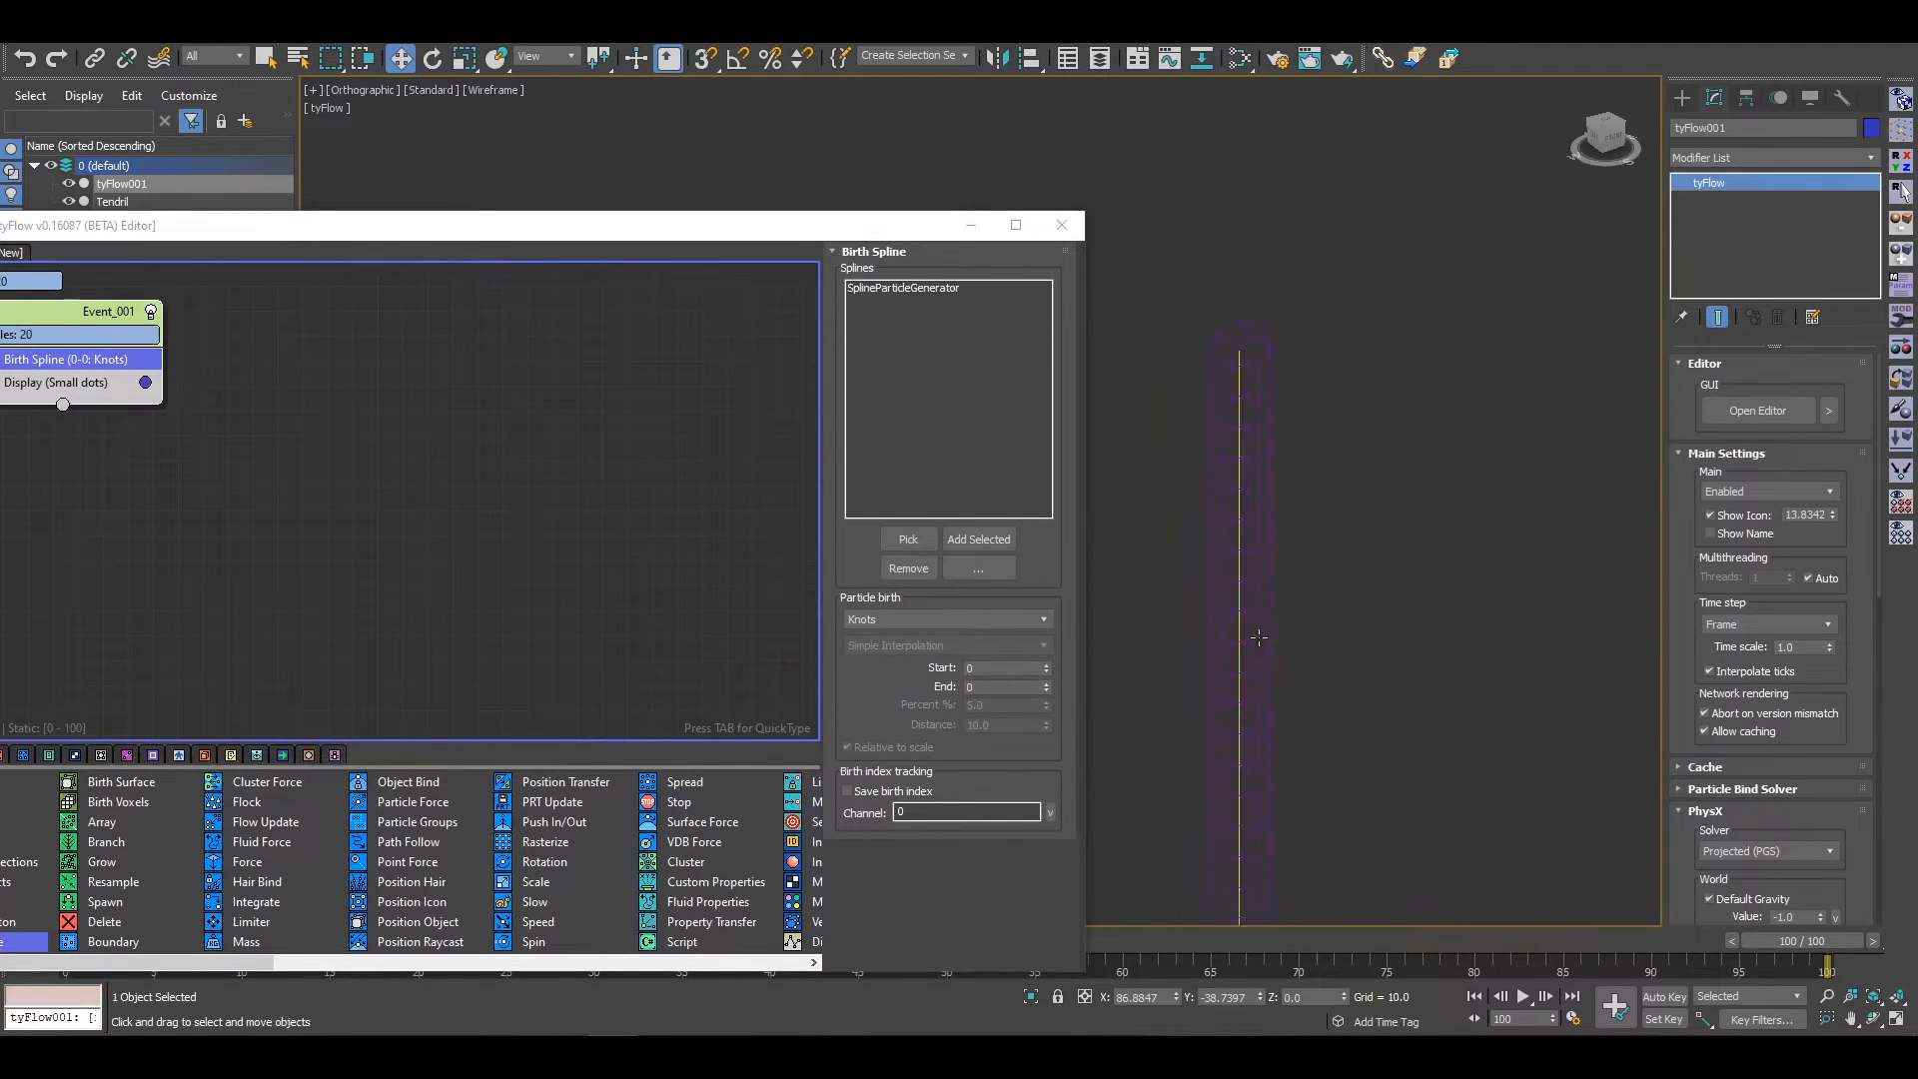
{"action": "middle_click_drag", "start_coordinate": [1277, 691], "coordinate": [1233, 718], "text": "alt"}
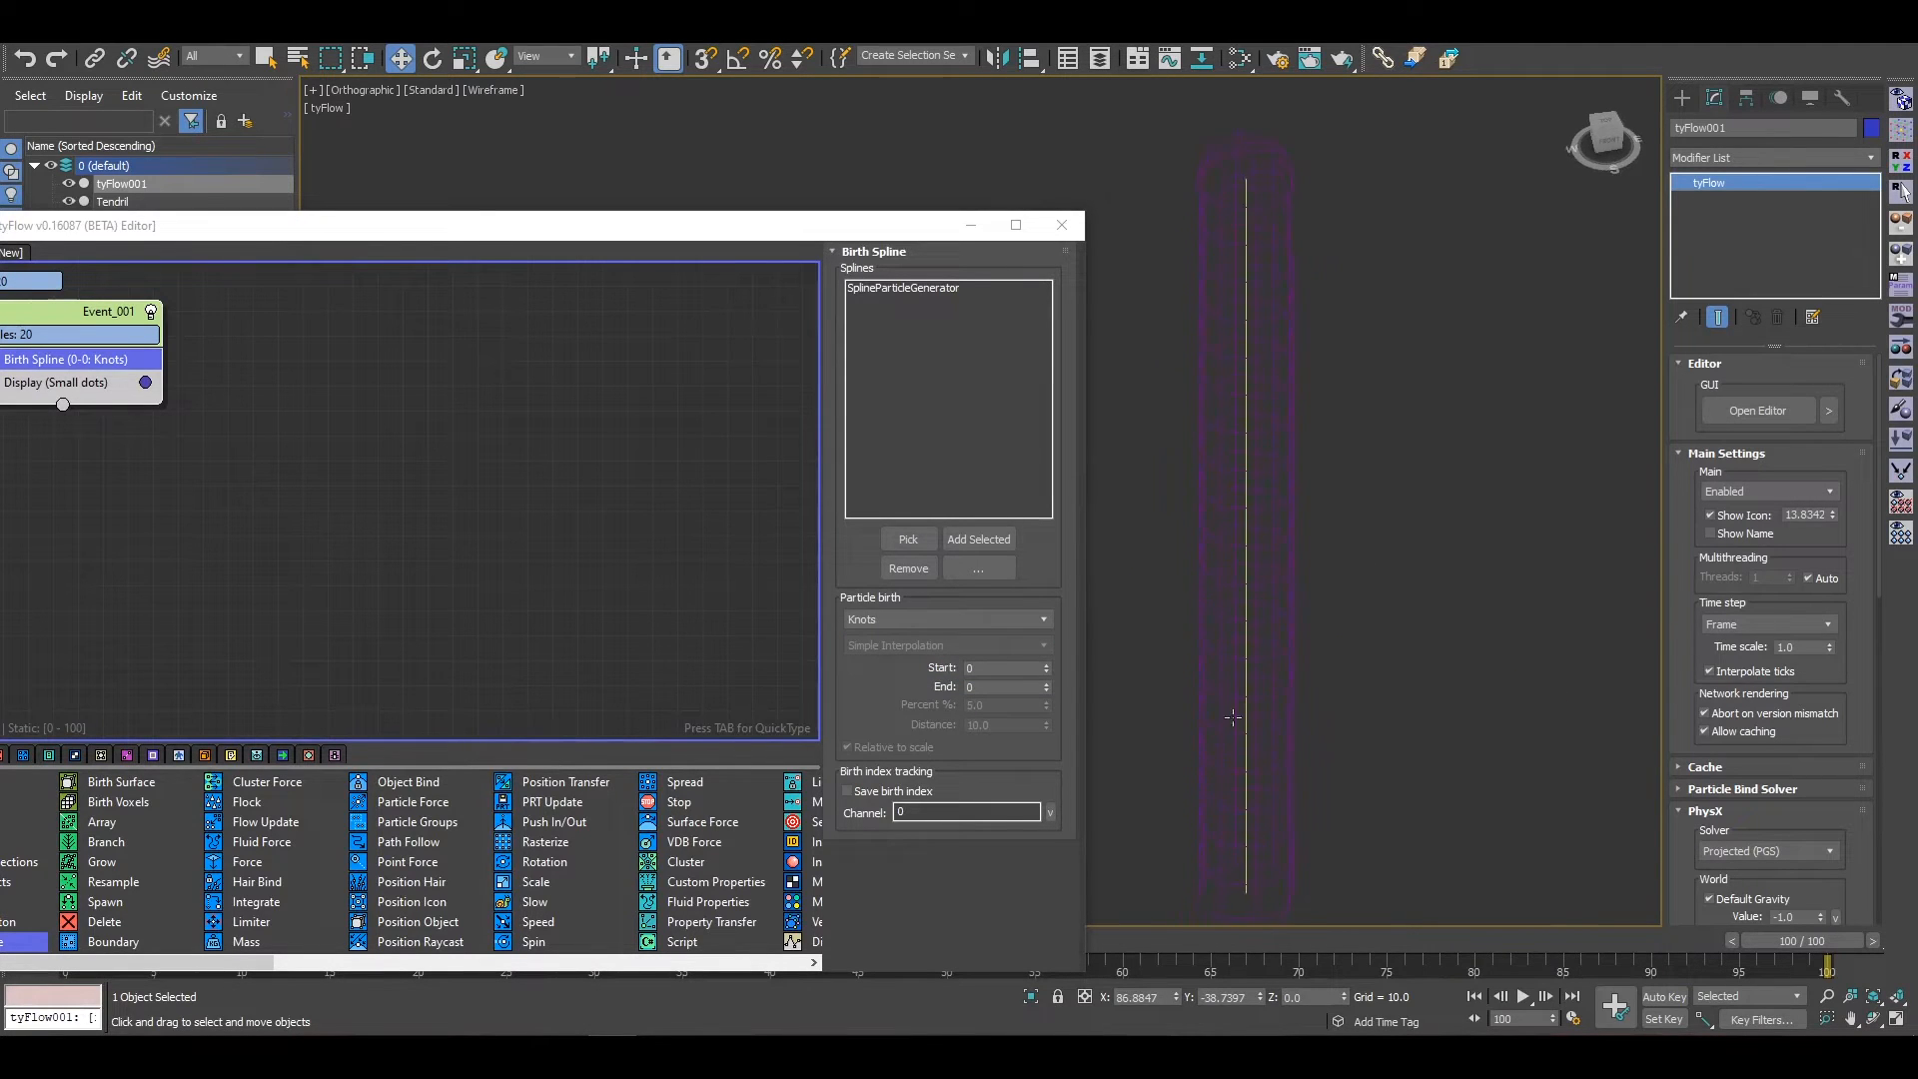
{"action": "left_click", "coordinate": [119, 394]}
{"action": "left_click", "coordinate": [145, 382]}
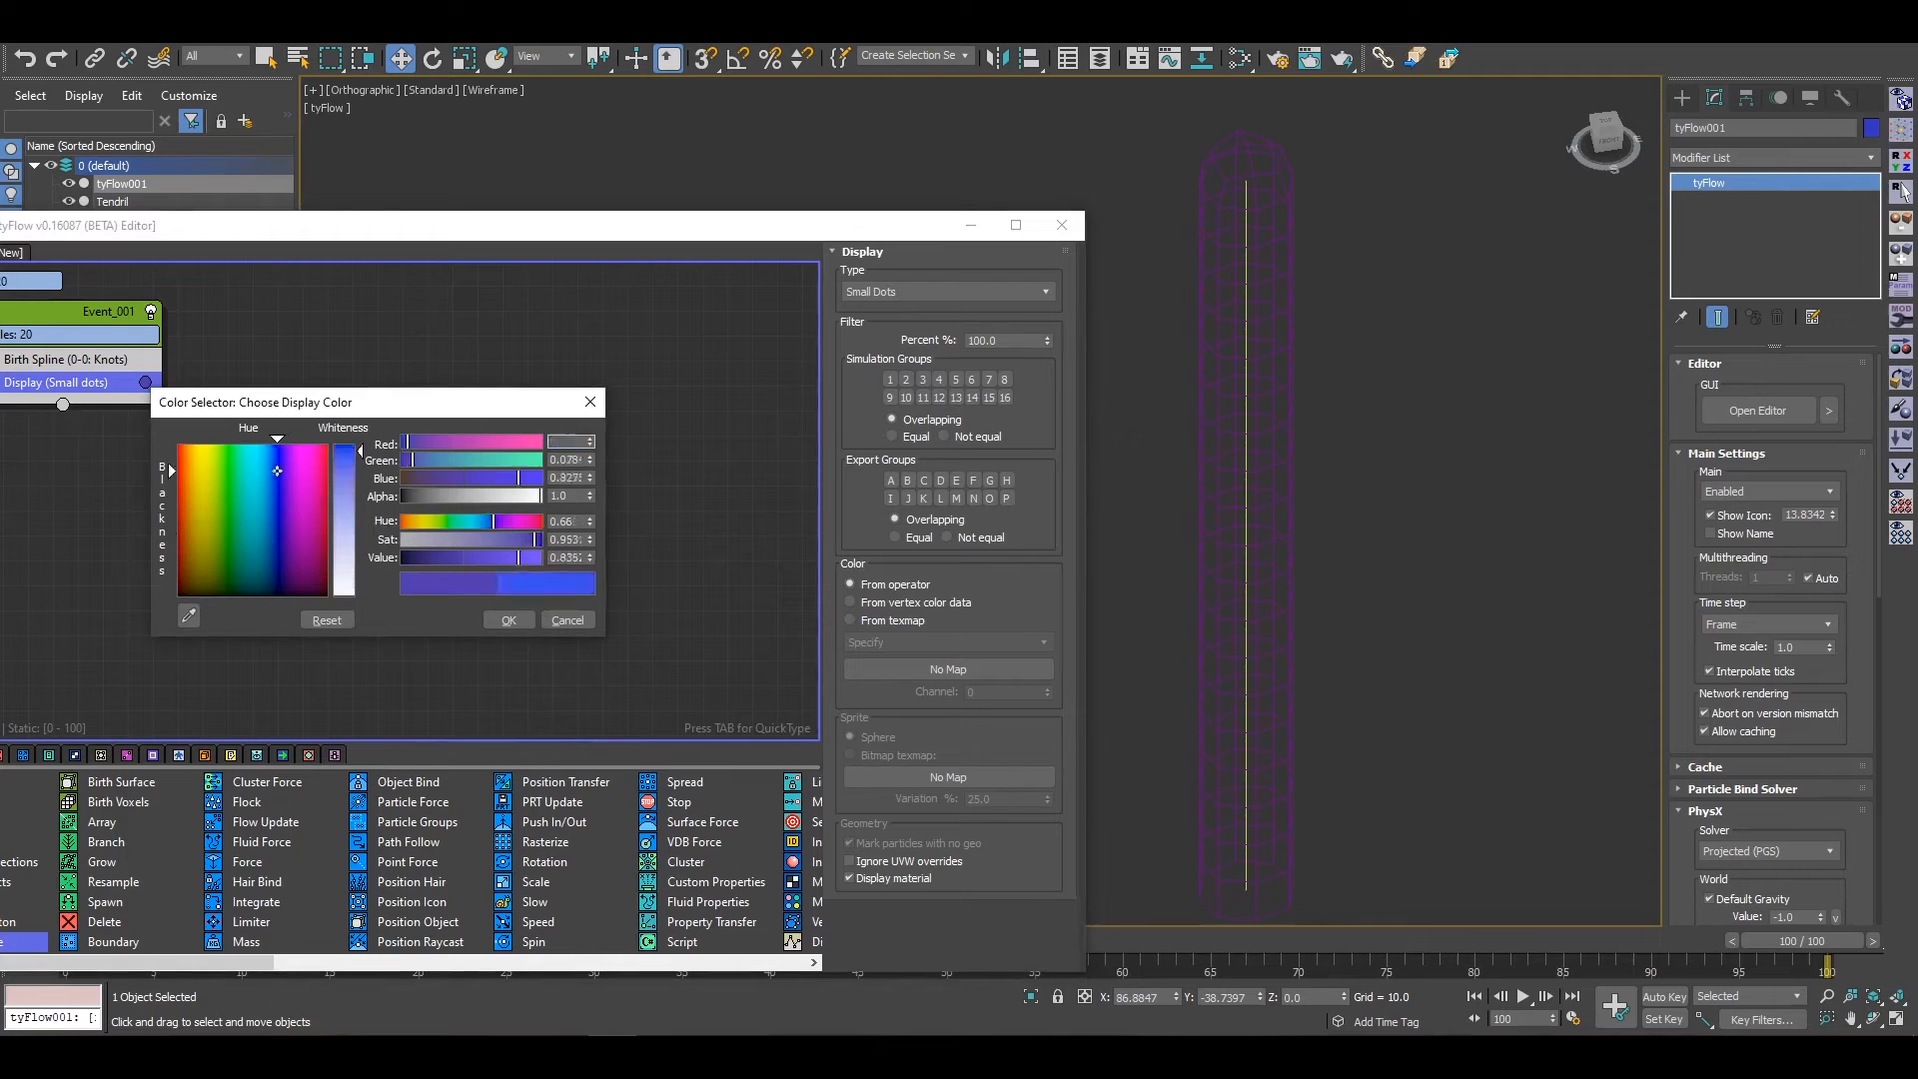
{"action": "left_click_drag", "start_coordinate": [278, 474], "coordinate": [246, 445]}
{"action": "left_click", "coordinate": [507, 620]}
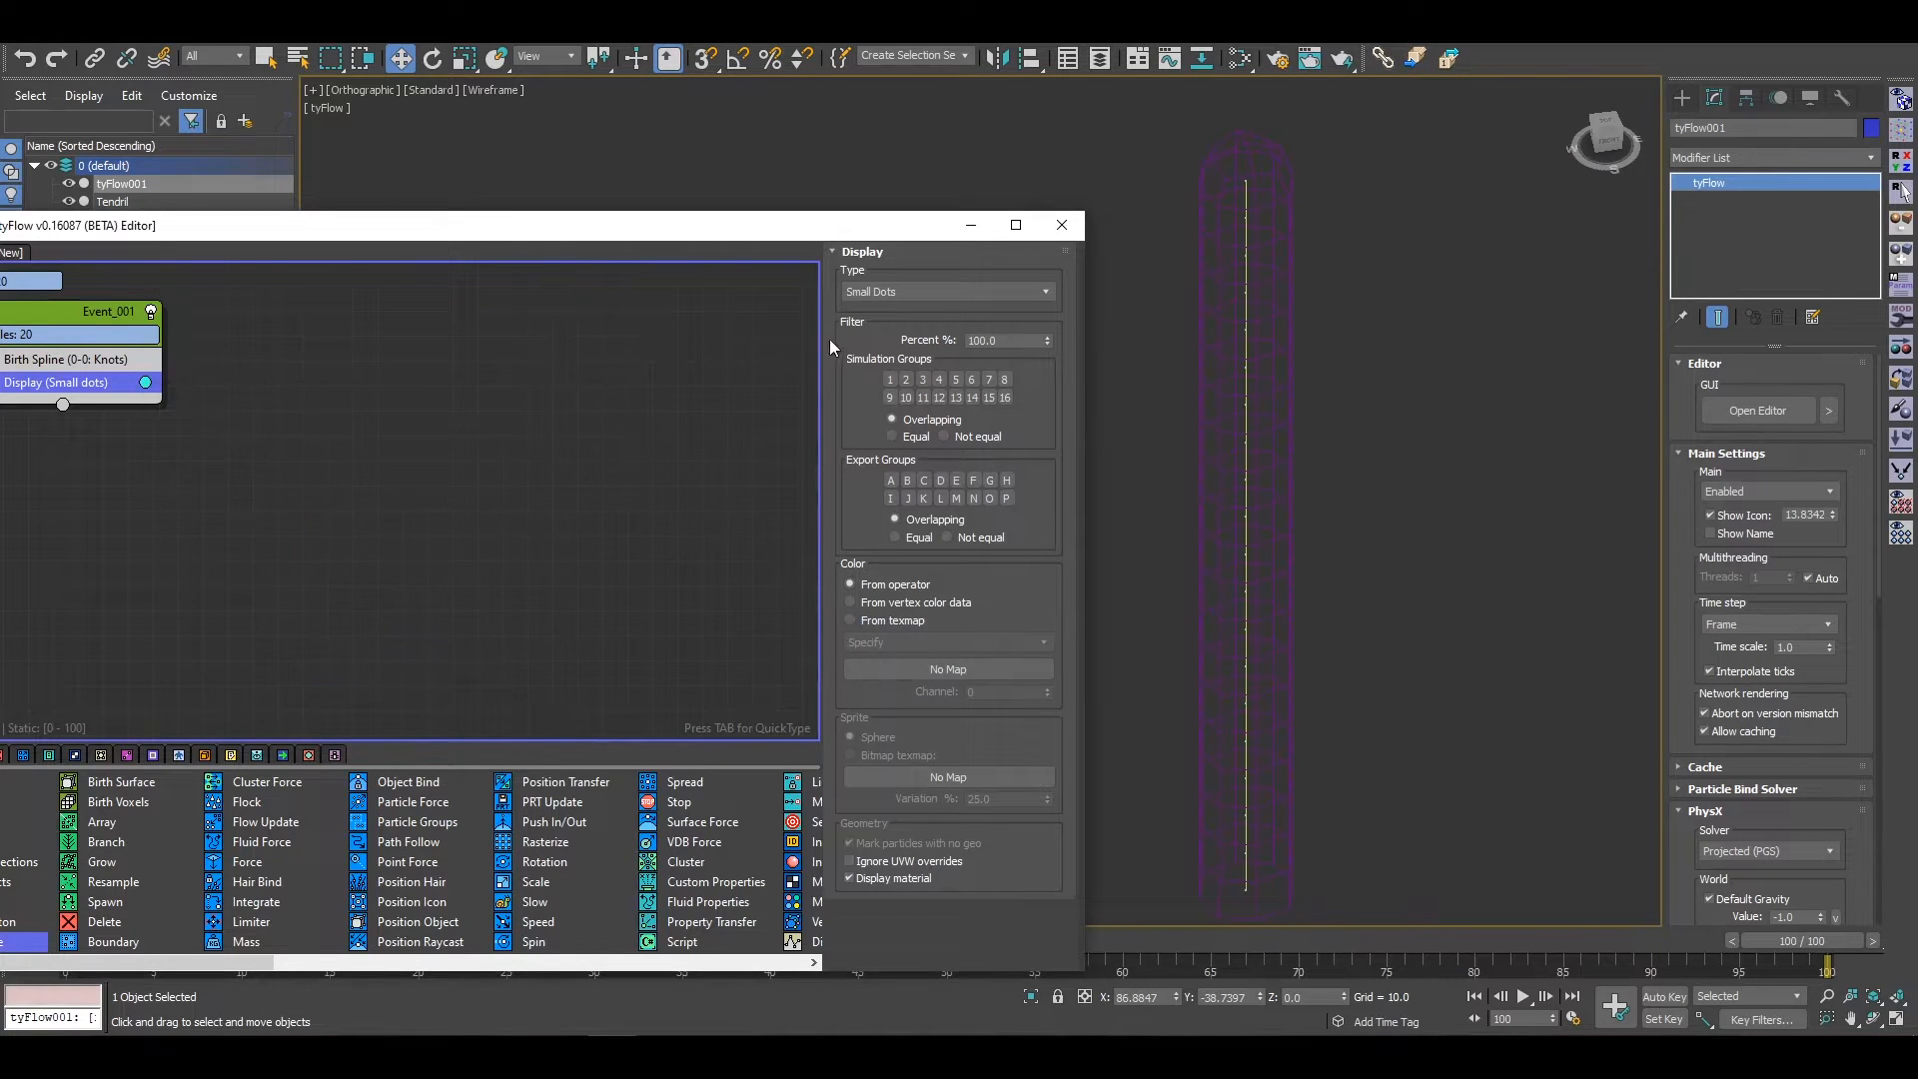
{"action": "left_click", "coordinate": [945, 291]}
{"action": "left_click", "coordinate": [892, 337]}
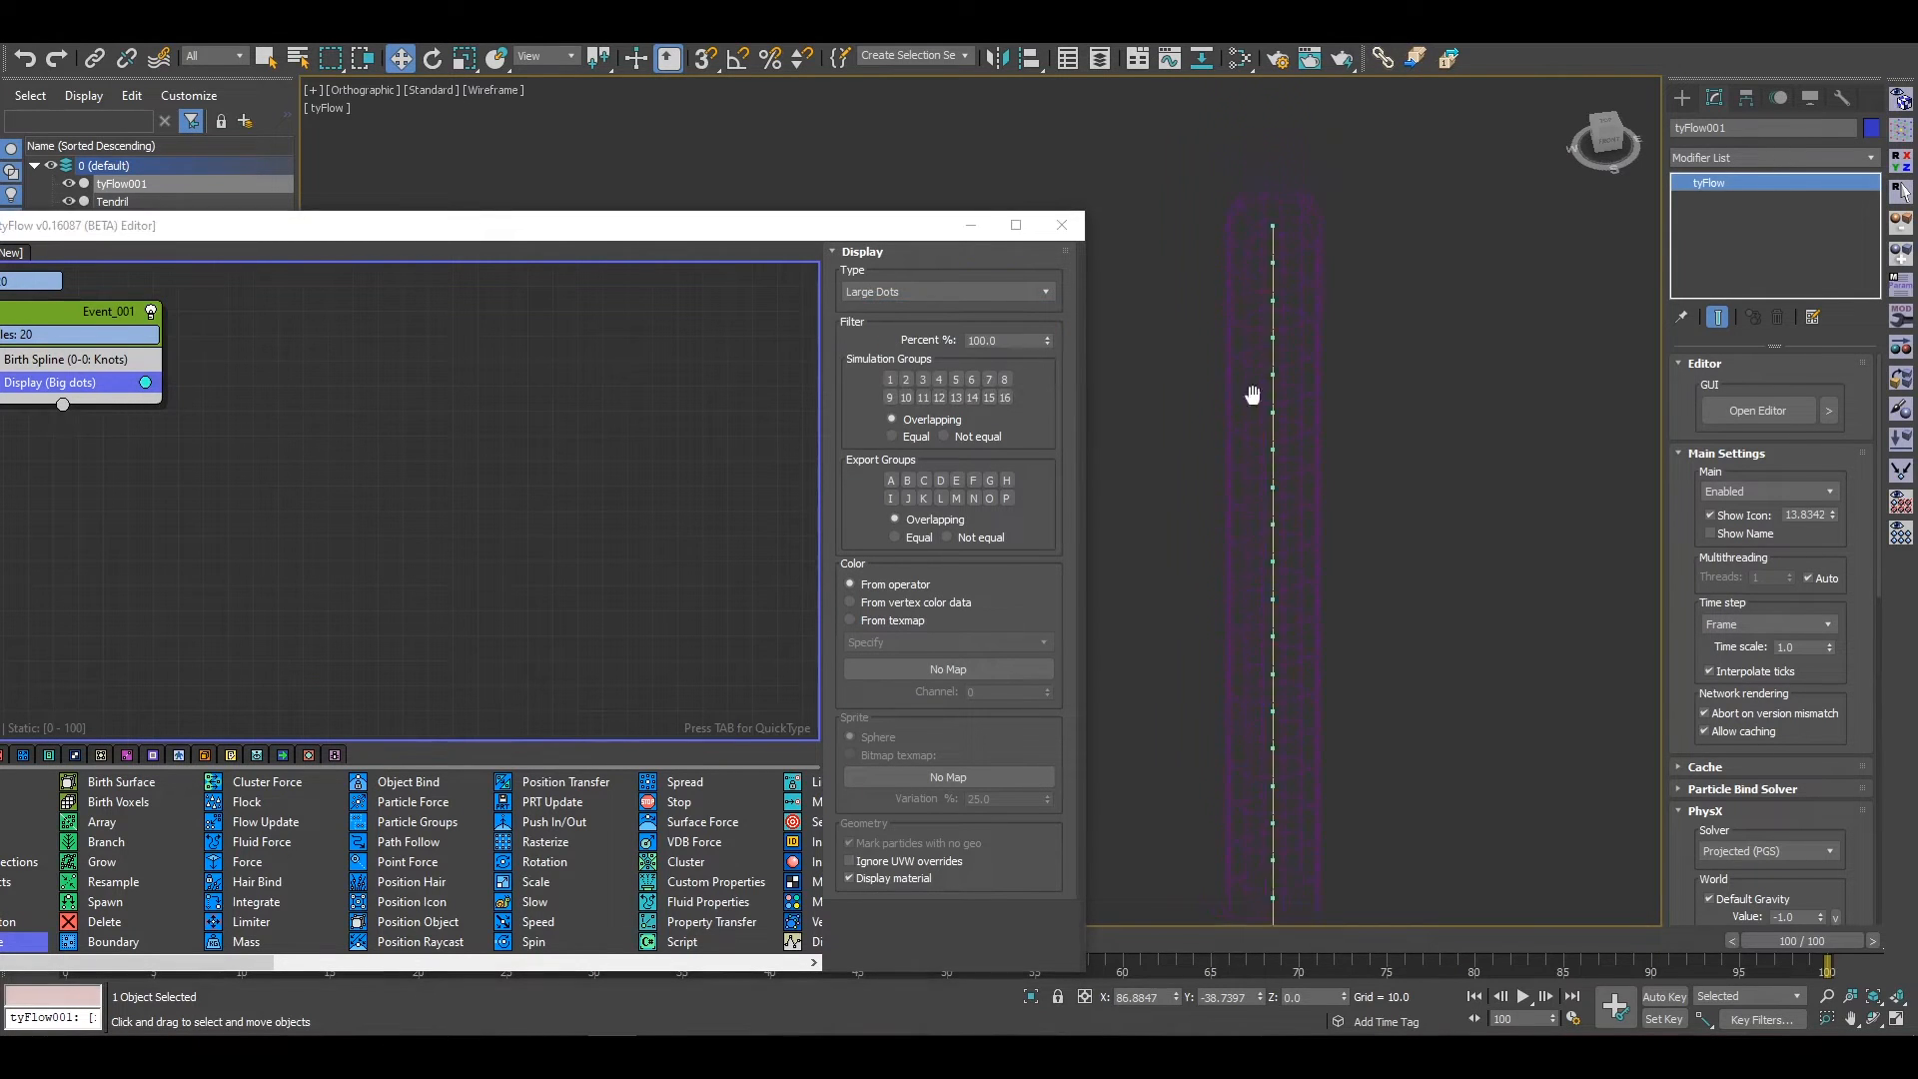
Step: Examine how the particles line up with the bristle's segments along its length in the front view
{"action": "middle_click_drag", "start_coordinate": [1296, 540], "coordinate": [1636, 654], "text": "alt"}
{"action": "scroll", "coordinate": [1316, 556], "scroll_direction": "up", "scroll_amount": 4}
{"action": "key", "text": "f"}
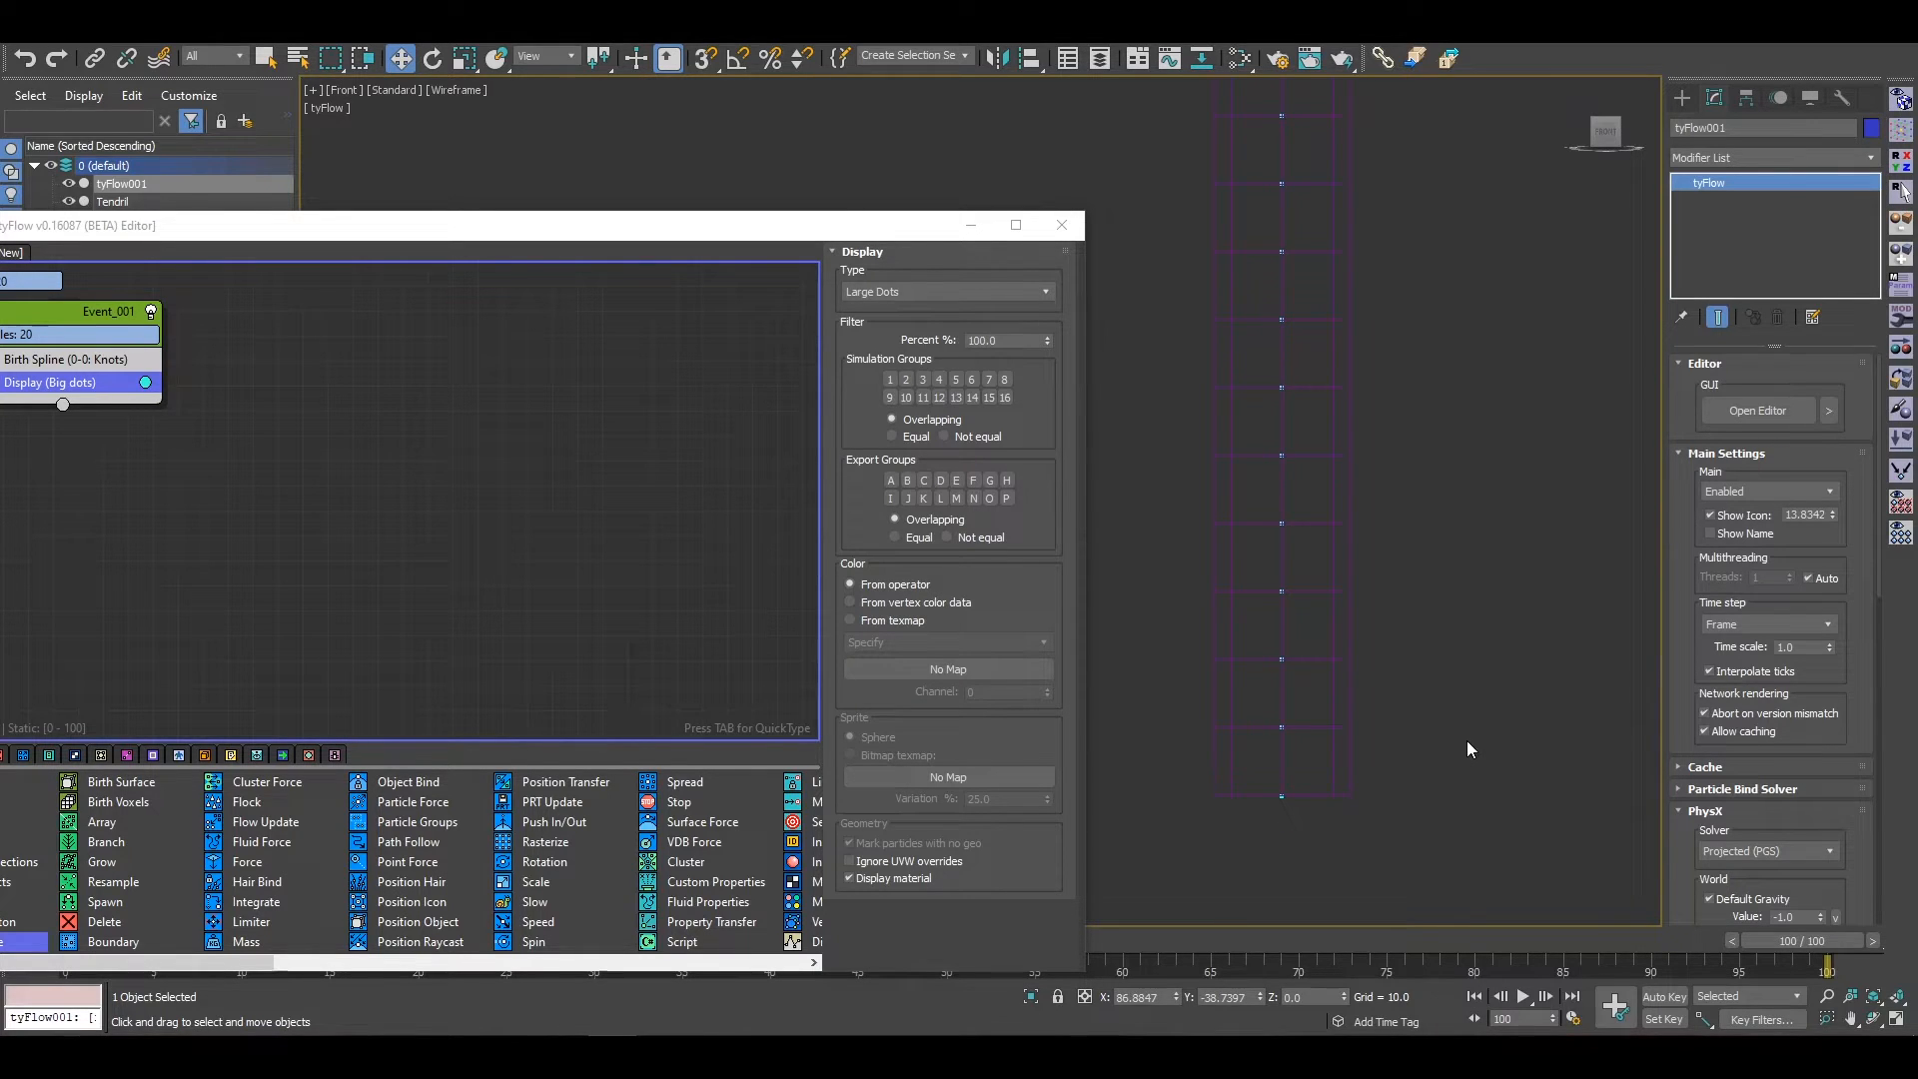
{"action": "middle_click_drag", "start_coordinate": [1403, 412], "coordinate": [1420, 899]}
{"action": "middle_click_drag", "start_coordinate": [1340, 337], "coordinate": [1350, 674]}
{"action": "middle_click_drag", "start_coordinate": [1536, 799], "coordinate": [1438, 165]}
{"action": "middle_click_drag", "start_coordinate": [1352, 755], "coordinate": [1361, 330]}
{"action": "scroll", "coordinate": [1364, 591], "scroll_direction": "down", "scroll_amount": 5}
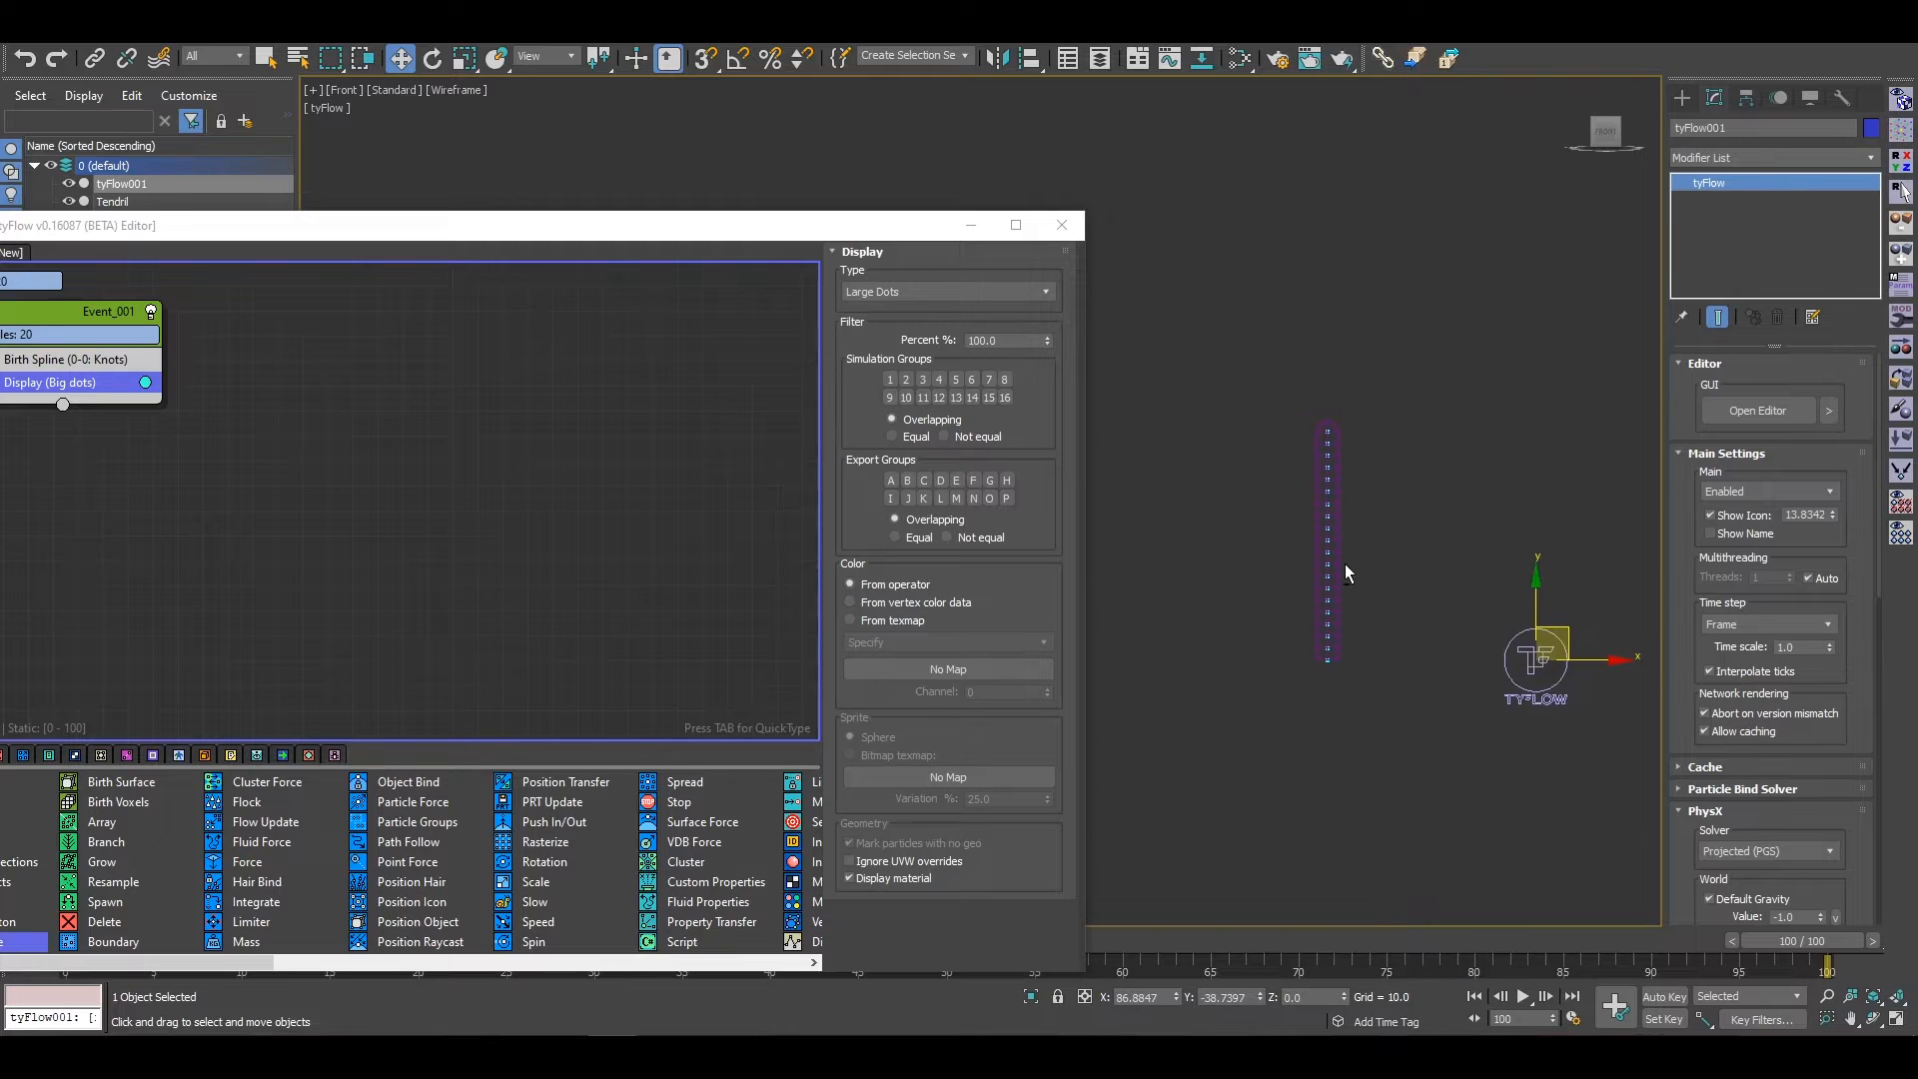
{"action": "middle_click_drag", "start_coordinate": [1345, 566], "coordinate": [1411, 634], "text": "alt"}
Step: Create a cylinder with a radius of about 14 and a height of about 30 between the bristle and the tyFlow icon
{"action": "left_click_drag", "start_coordinate": [630, 217], "coordinate": [752, 191]}
{"action": "left_click", "coordinate": [1684, 98]}
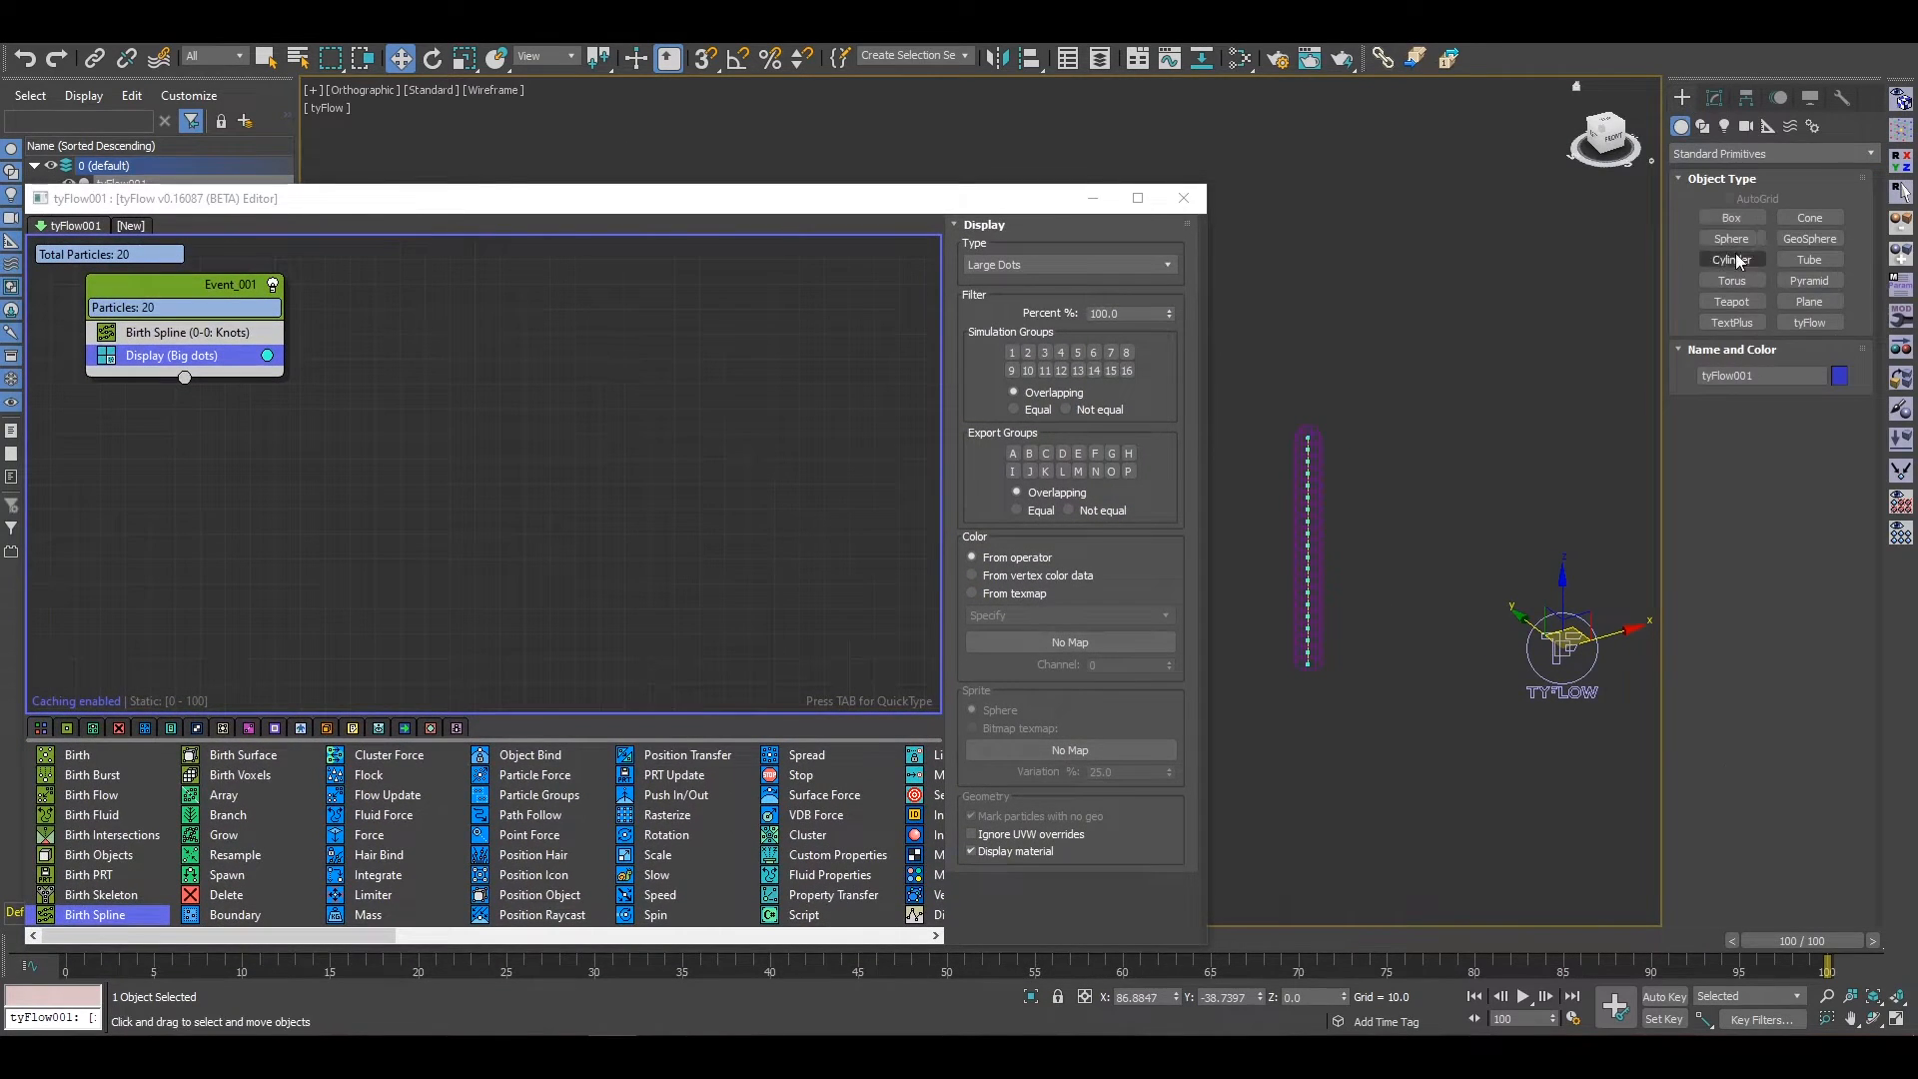
{"action": "left_click", "coordinate": [1732, 259]}
{"action": "left_click_drag", "start_coordinate": [1456, 675], "coordinate": [1467, 692]}
{"action": "left_click", "coordinate": [1466, 620]}
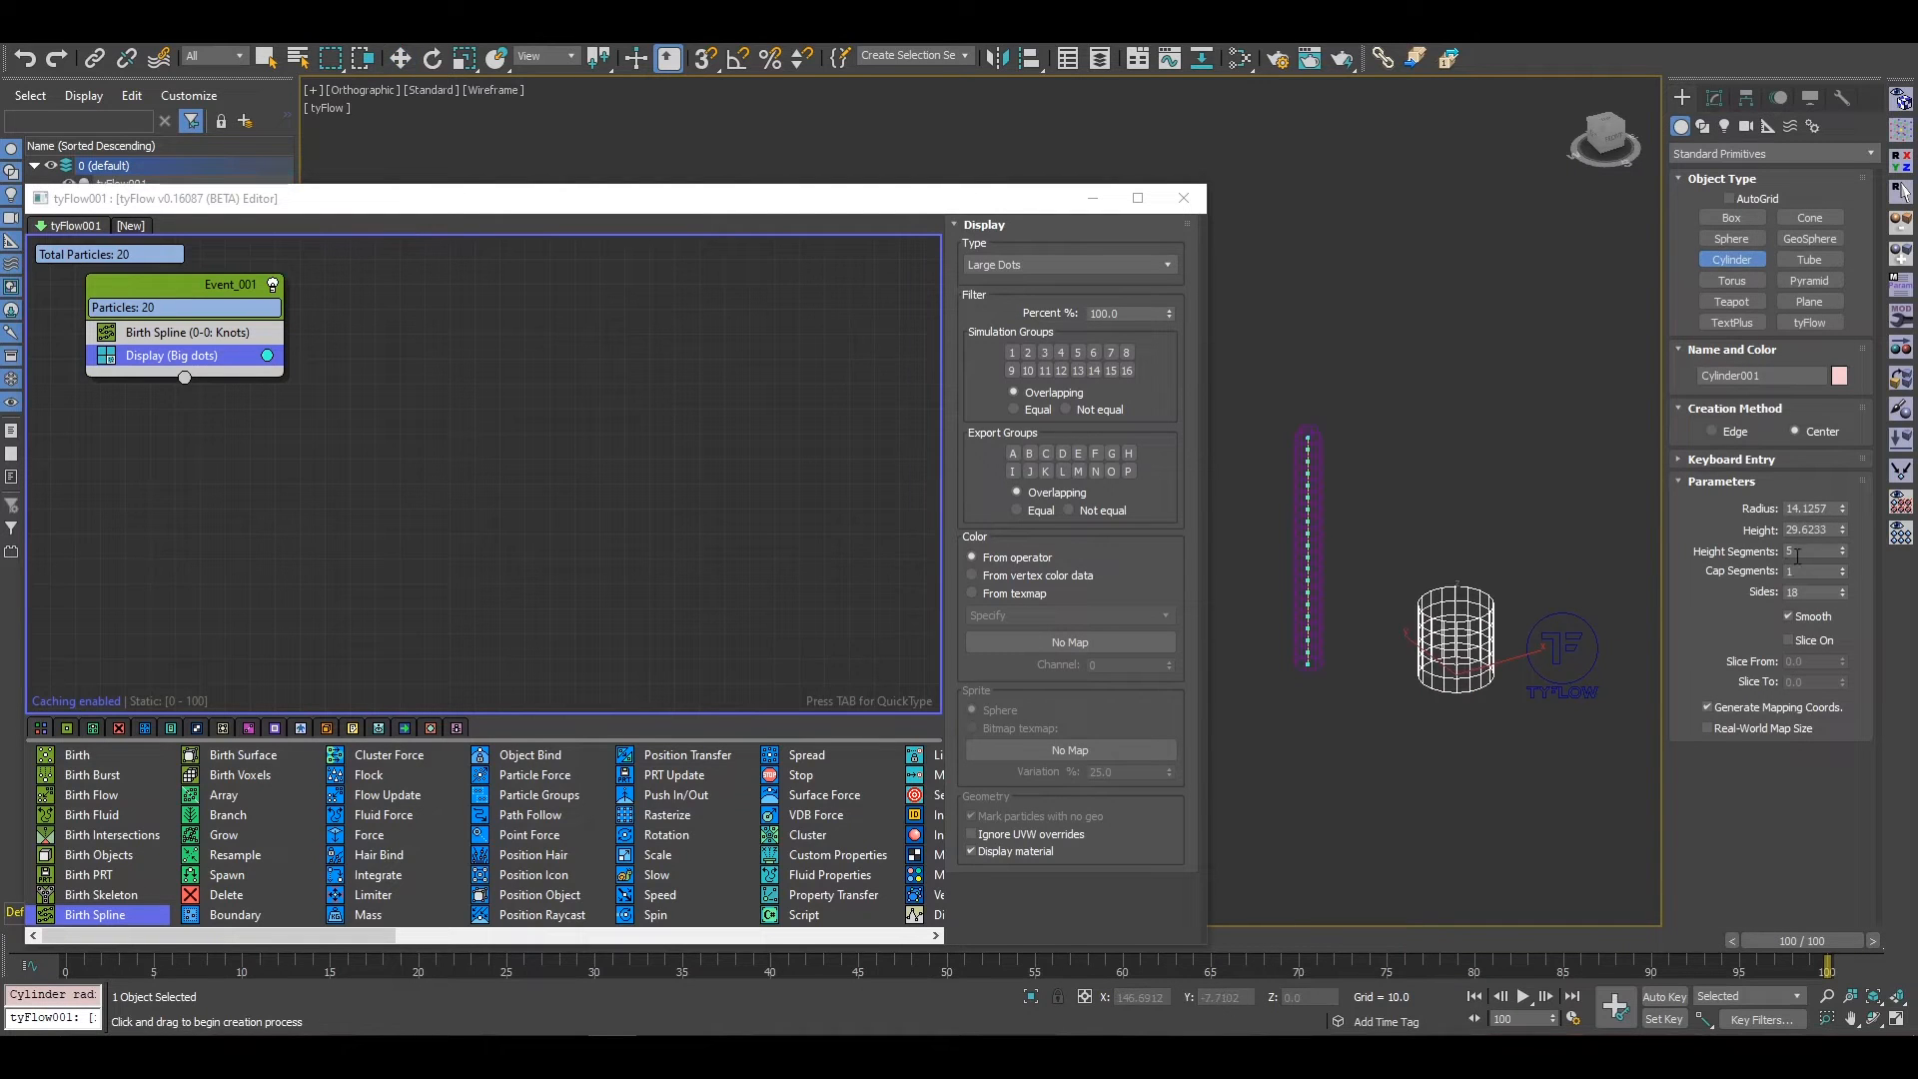
Step: Set the cylinder's height segments to 1 and its radius to 5
{"action": "right_click", "coordinate": [1844, 553]}
{"action": "double_click", "coordinate": [1825, 510]}
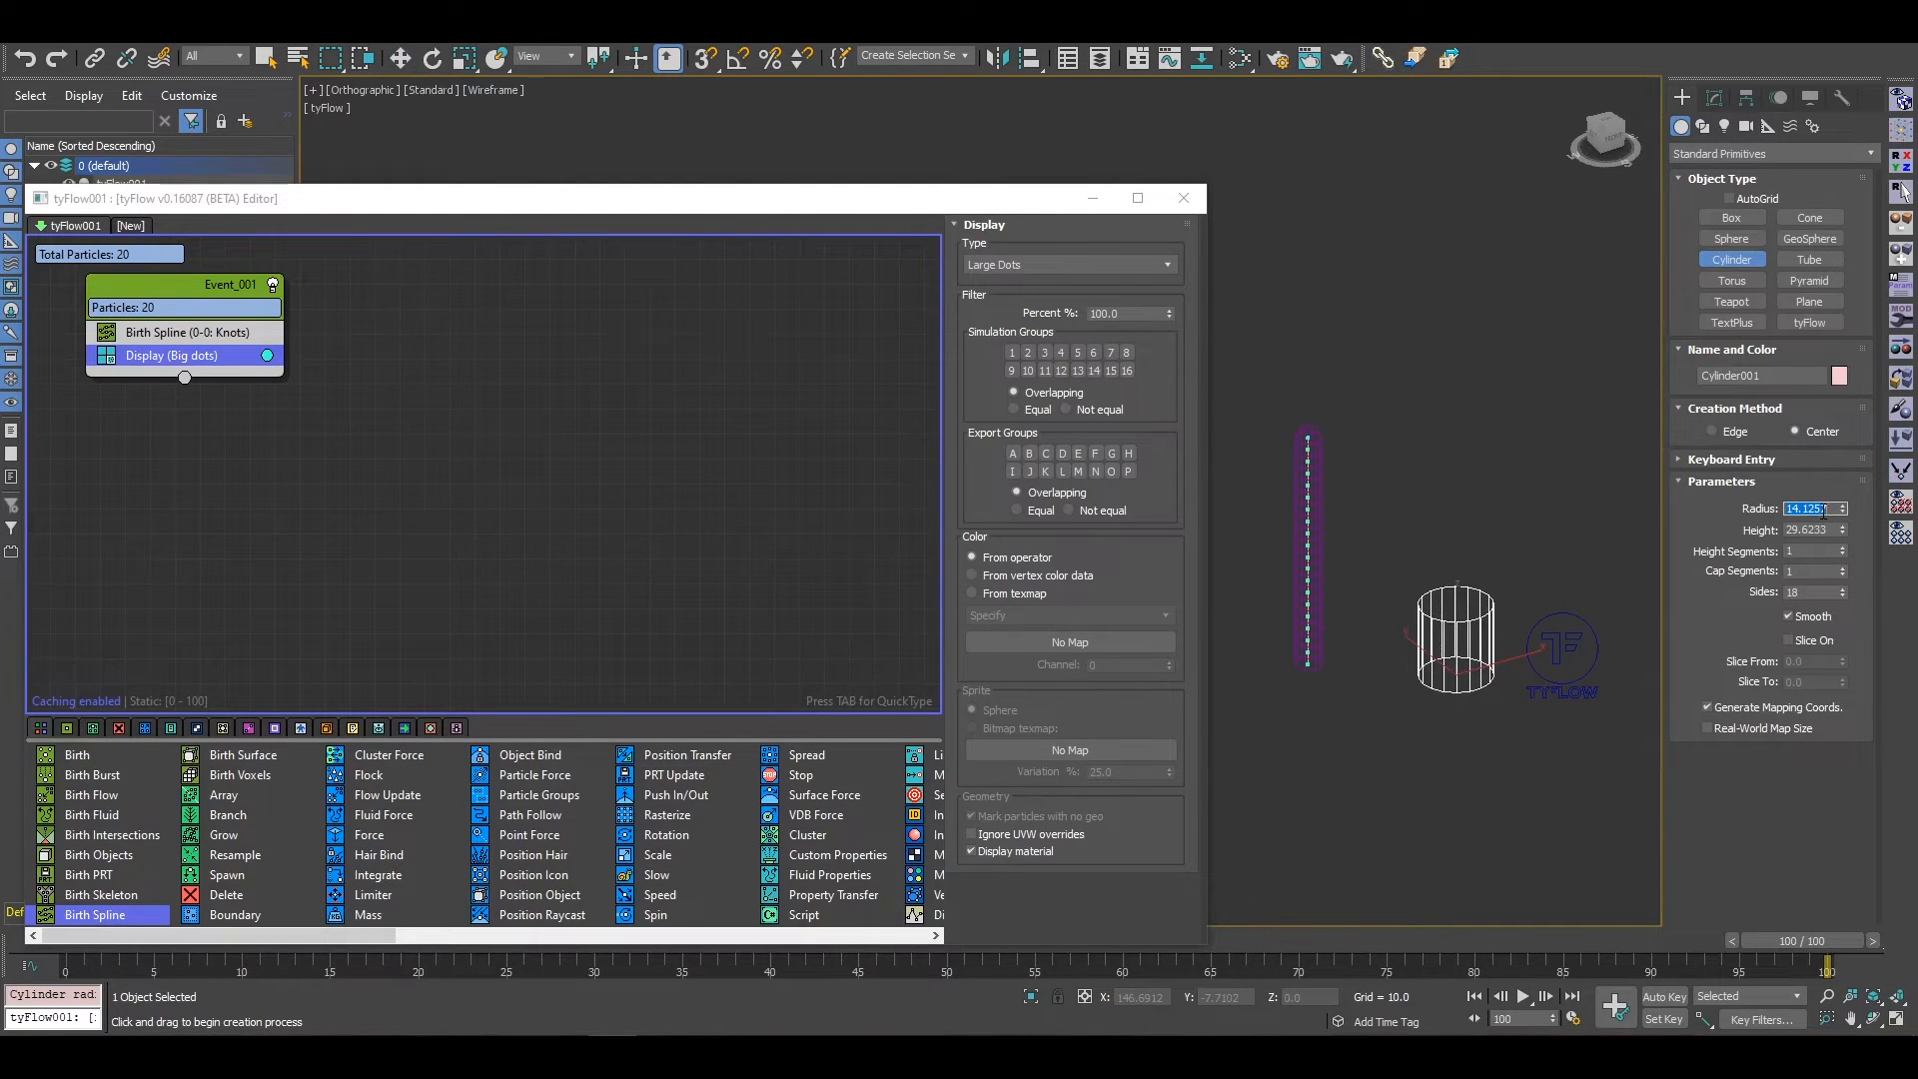
{"action": "type", "text": "5"}
{"action": "key", "text": "Return"}
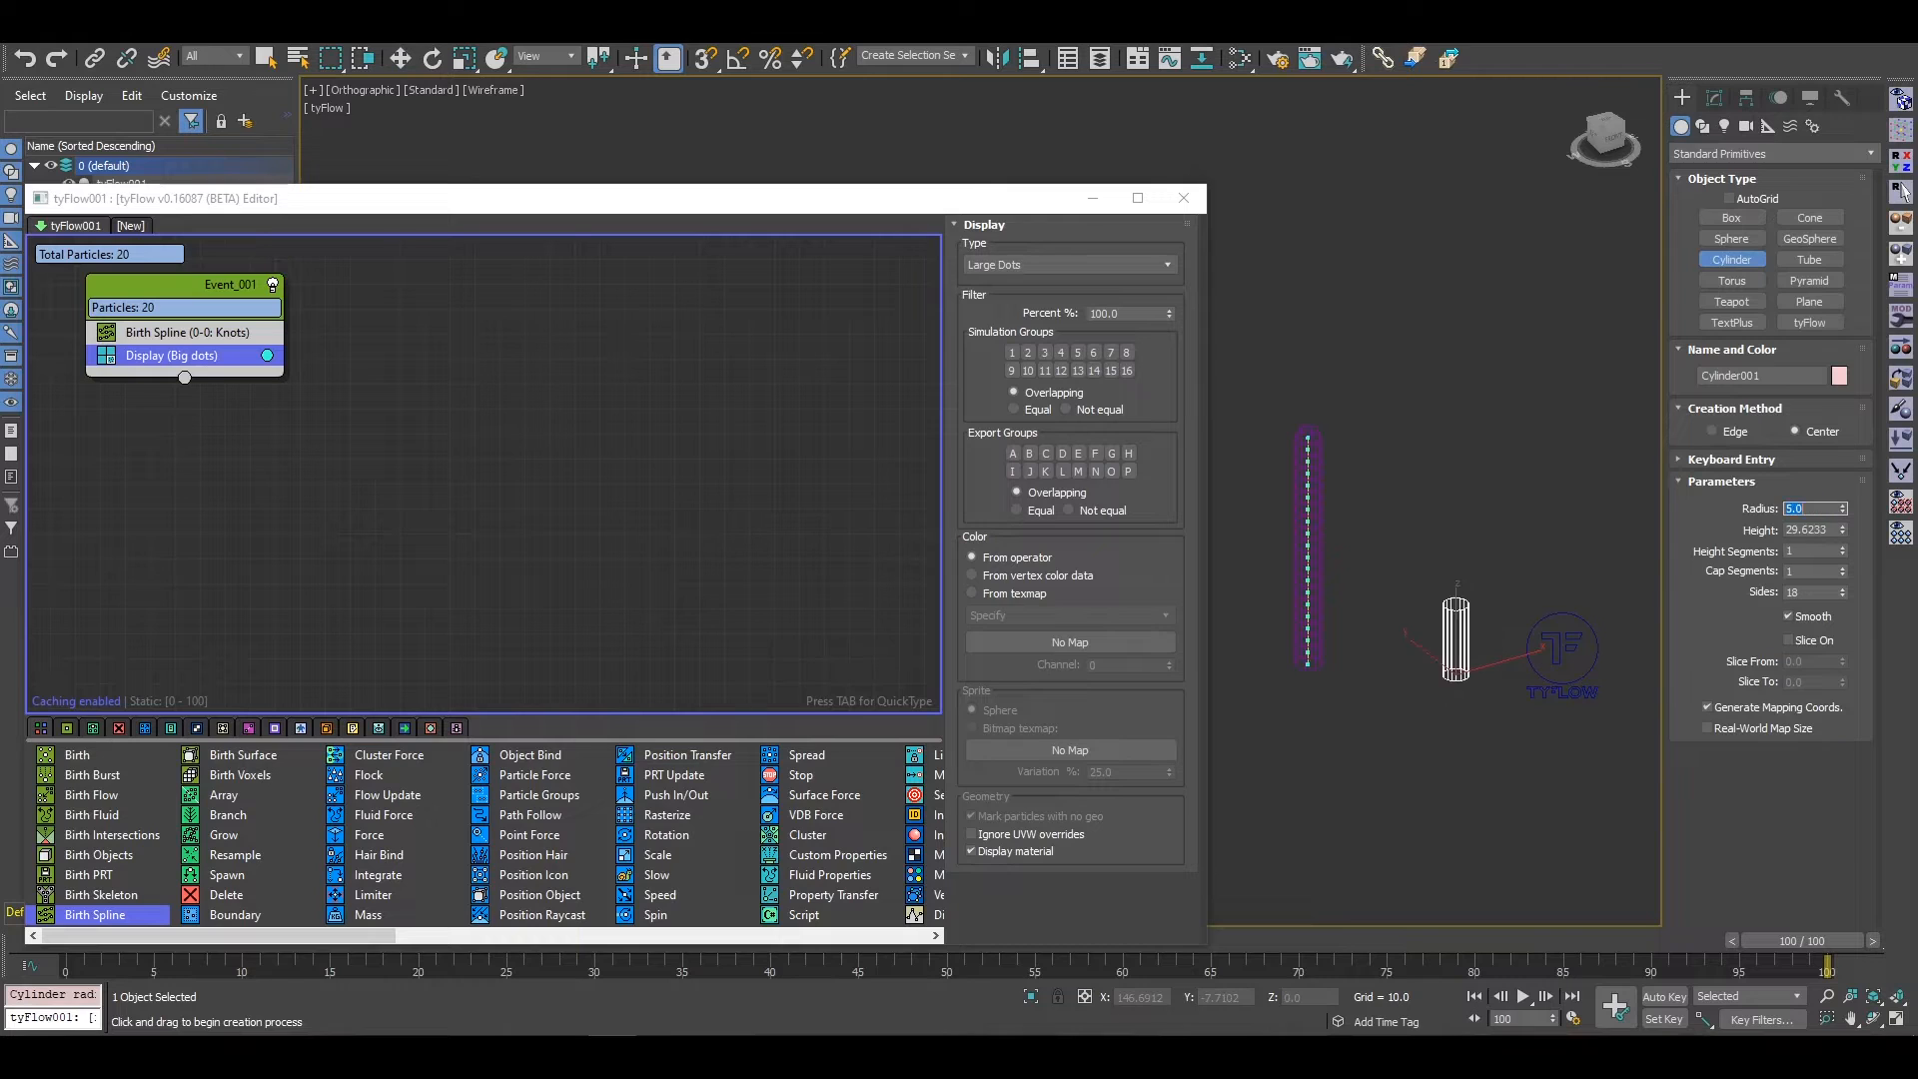
Step: Set the cylinder's height to 4.8
{"action": "double_click", "coordinate": [1825, 529]}
{"action": "type", "text": "4.8"}
{"action": "key", "text": "Return"}
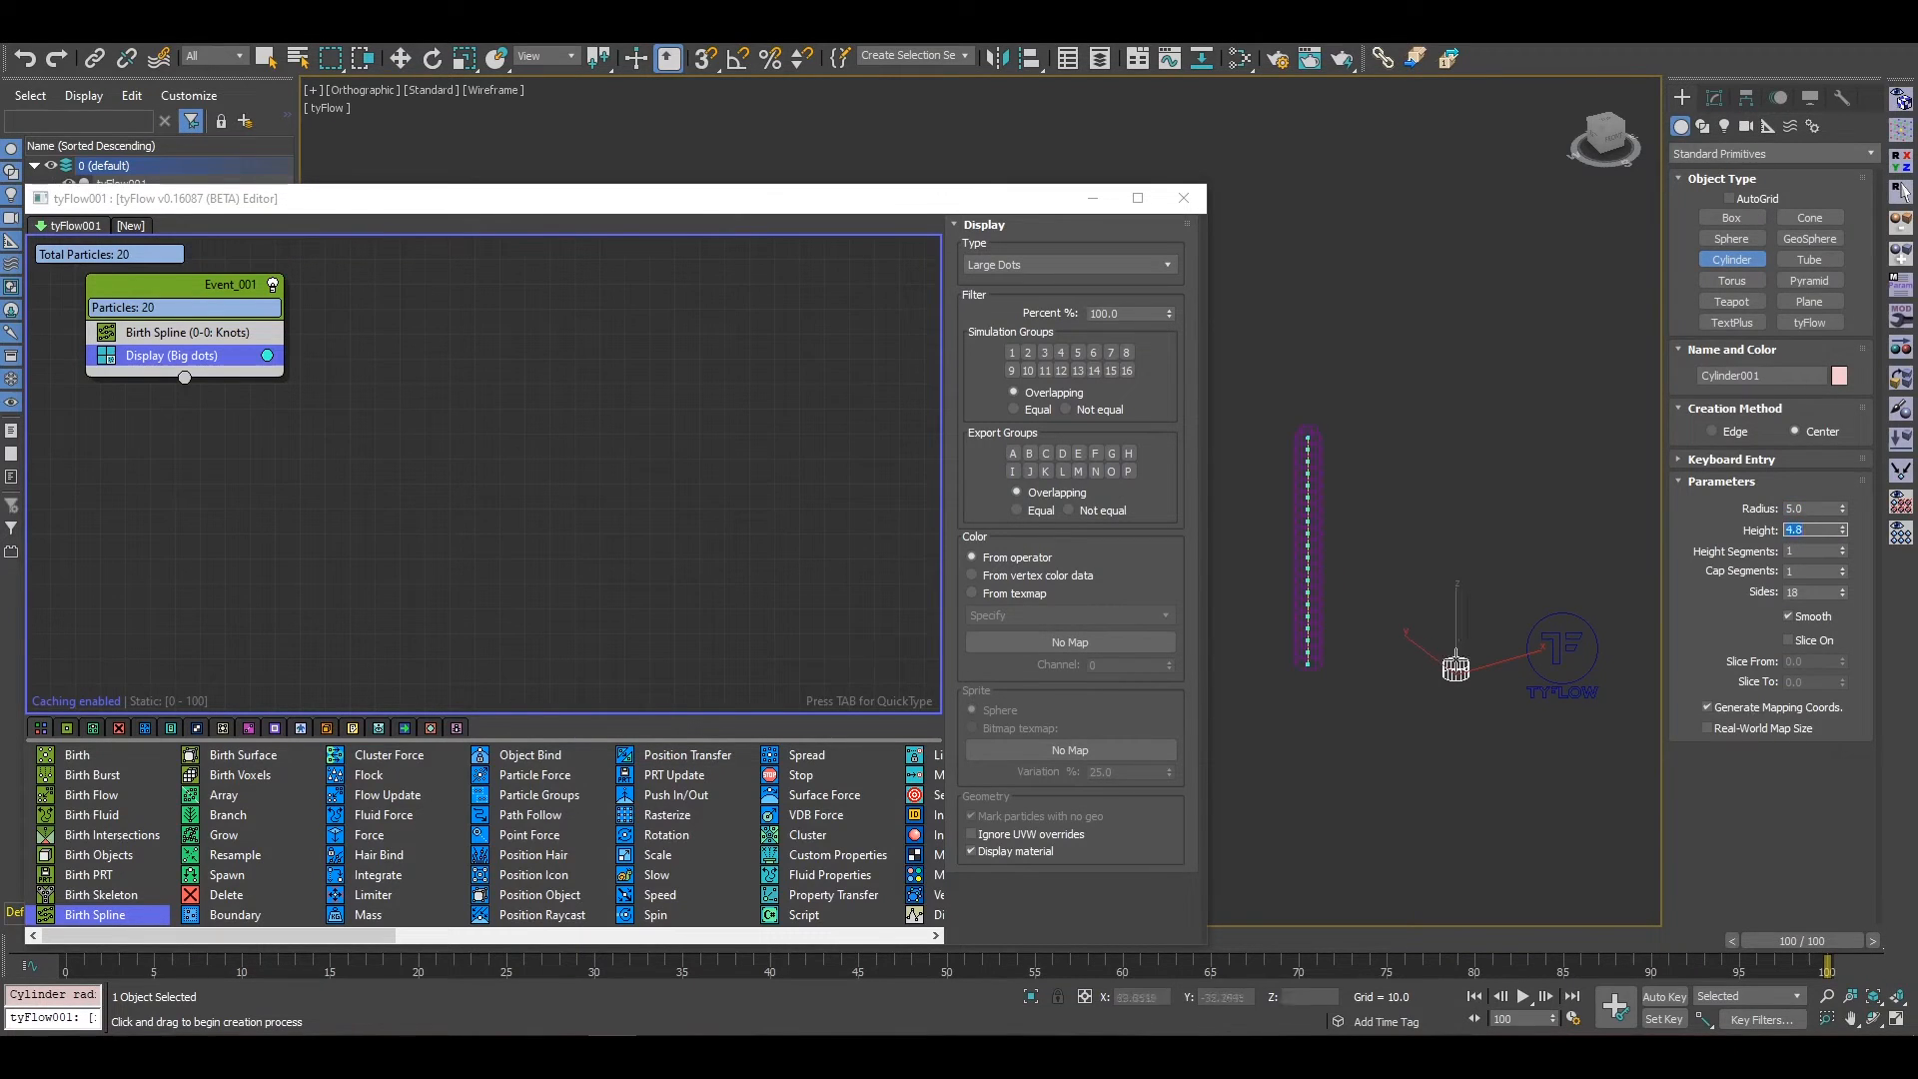
{"action": "middle_click_drag", "start_coordinate": [1499, 655], "coordinate": [1540, 612]}
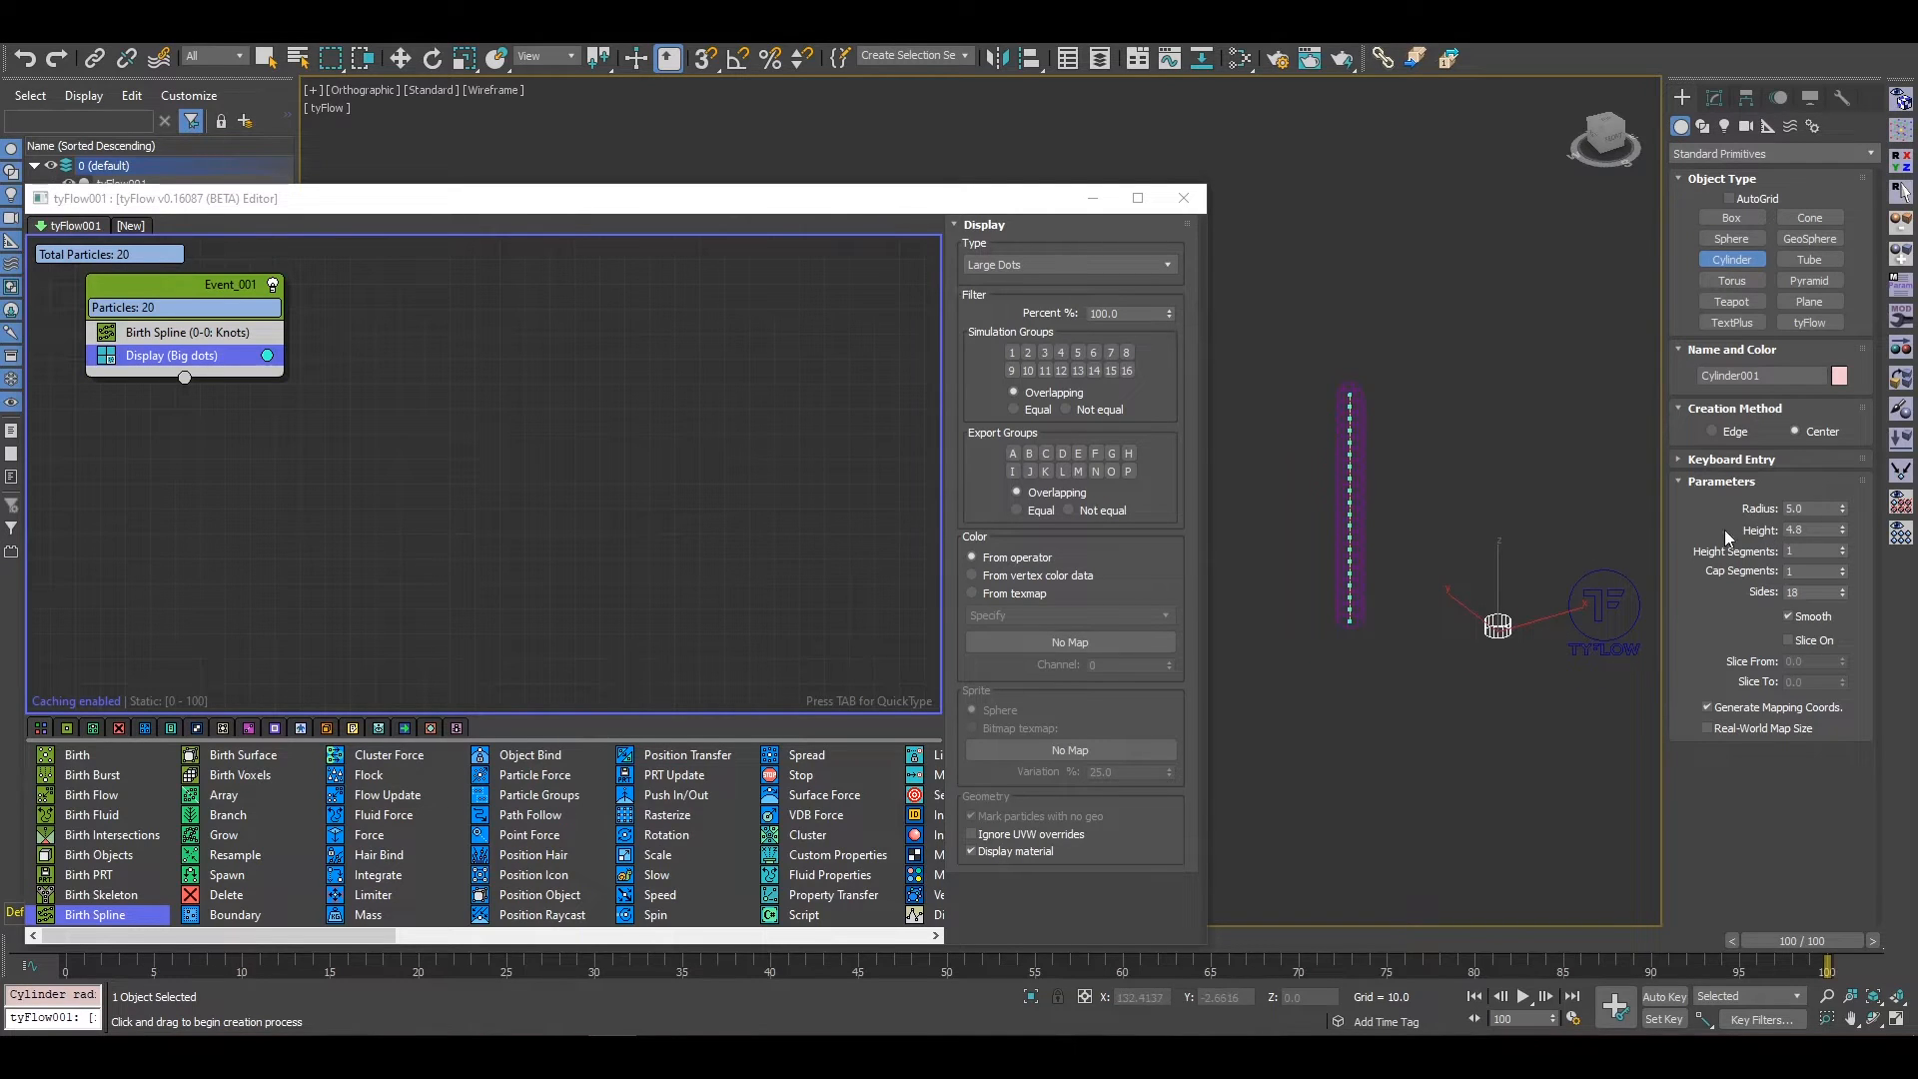
Step: Rename the cylinder to CylBone
{"action": "key", "text": "w"}
{"action": "left_click", "coordinate": [1714, 97]}
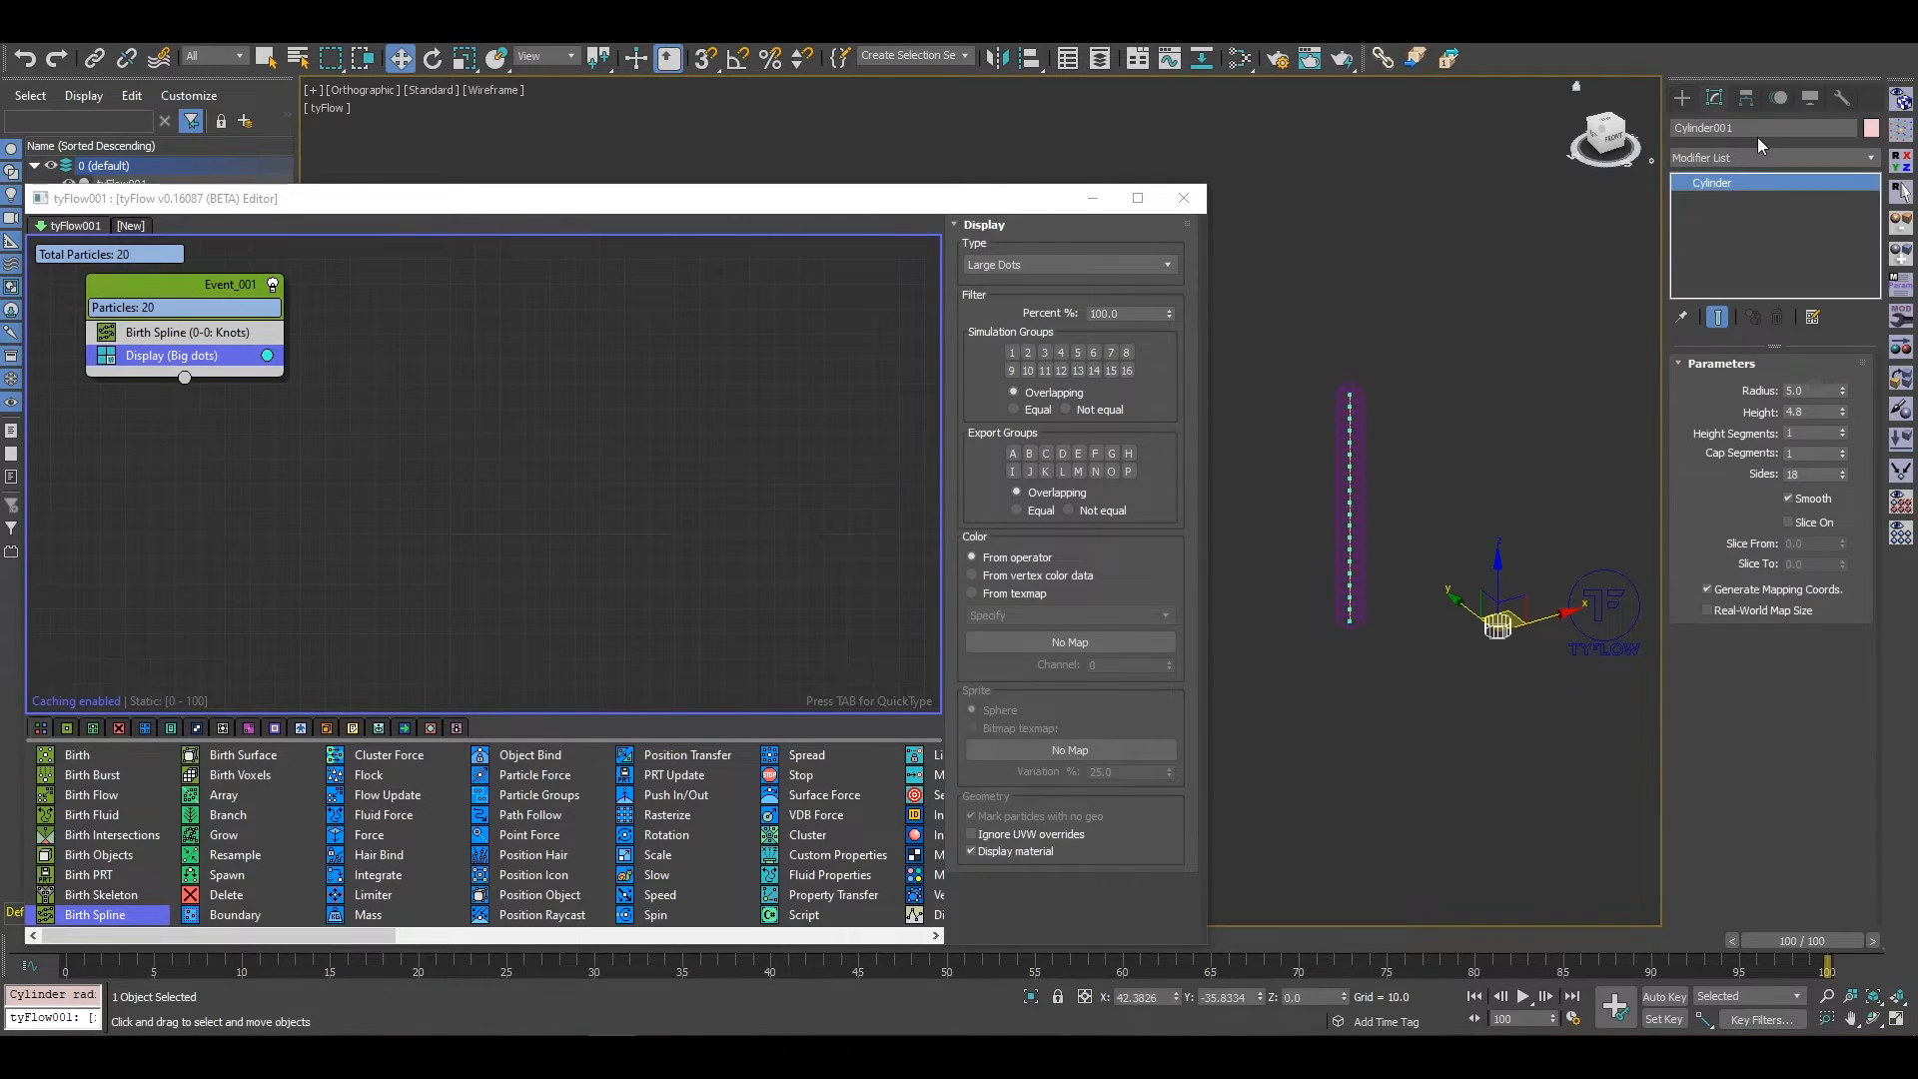
{"action": "left_click", "coordinate": [1746, 134]}
{"action": "type", "text": "CylSkin"}
{"action": "key", "text": "BackSpace"}
{"action": "type", "text": "e"}
{"action": "key", "text": "Return"}
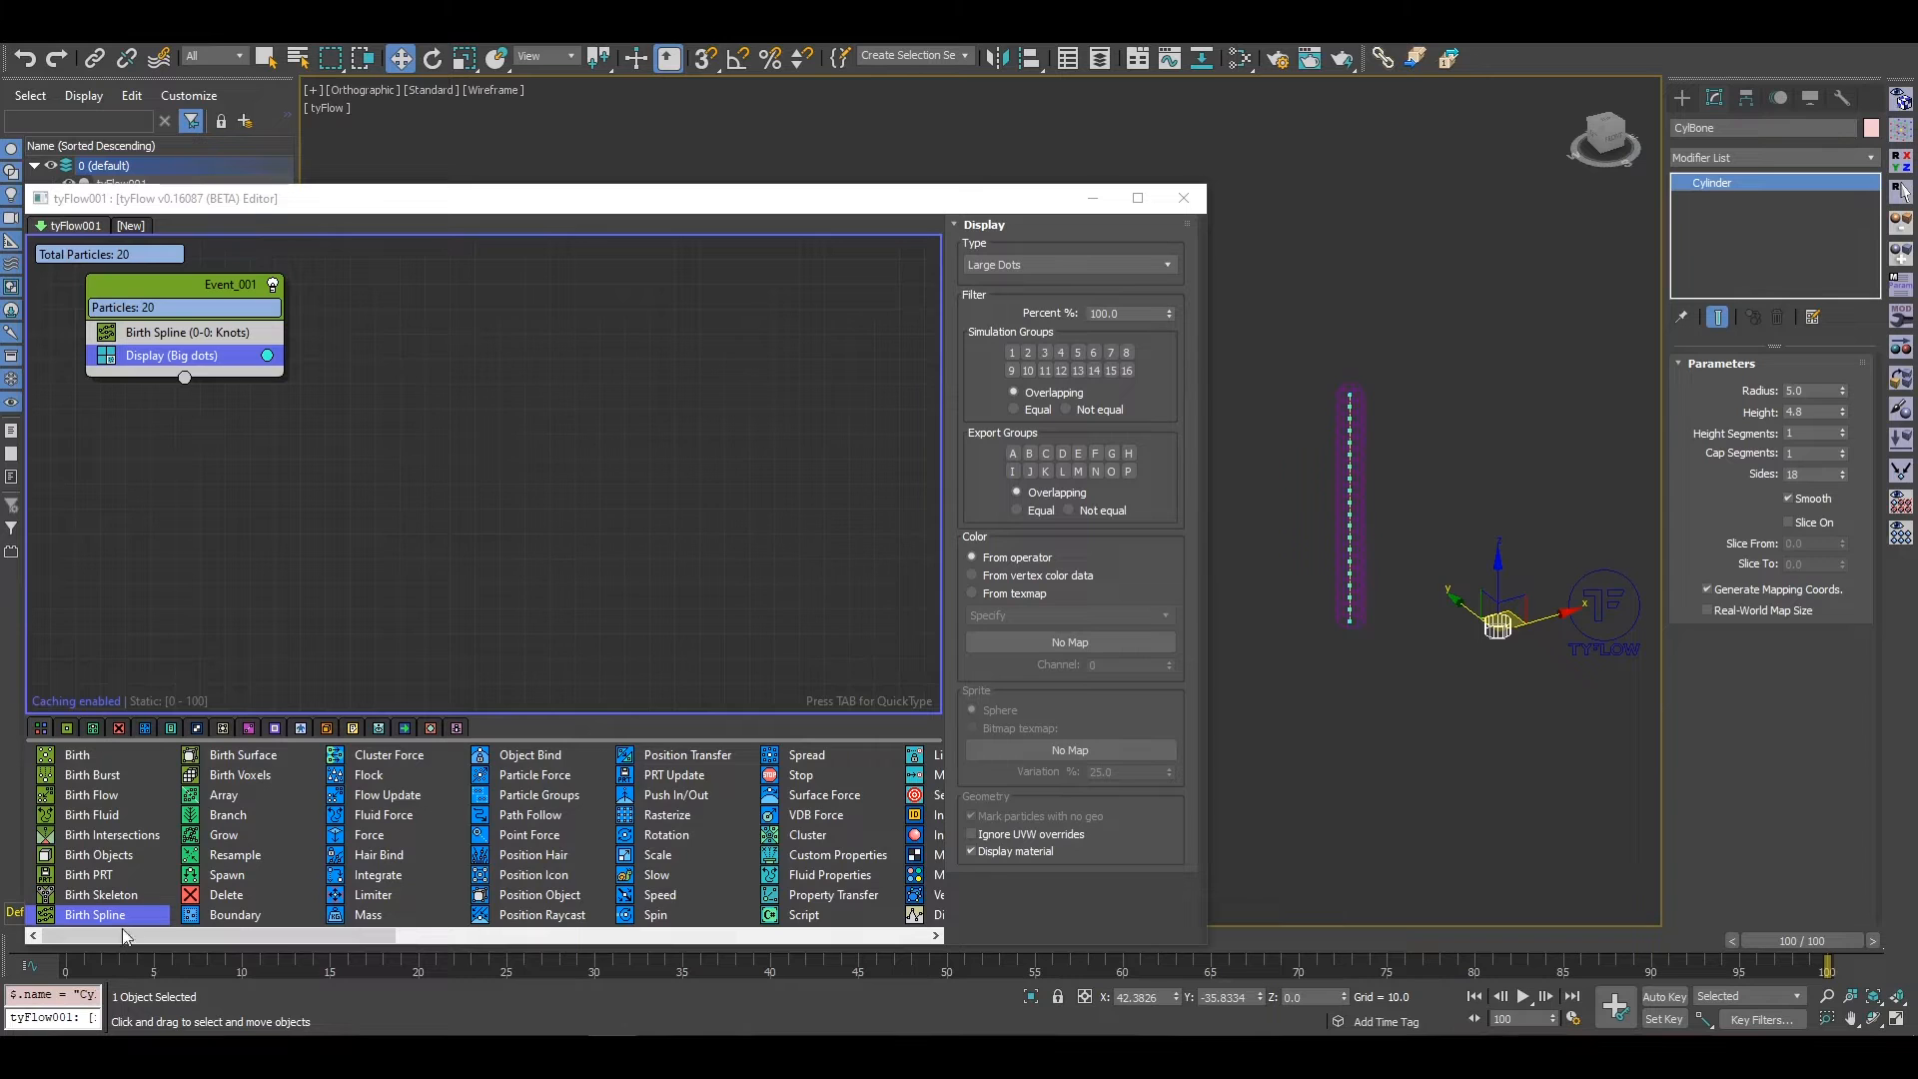
Step: Add a Shape operator to the event between Birth Spline and Display
{"action": "left_click_drag", "start_coordinate": [112, 933], "coordinate": [56, 938]}
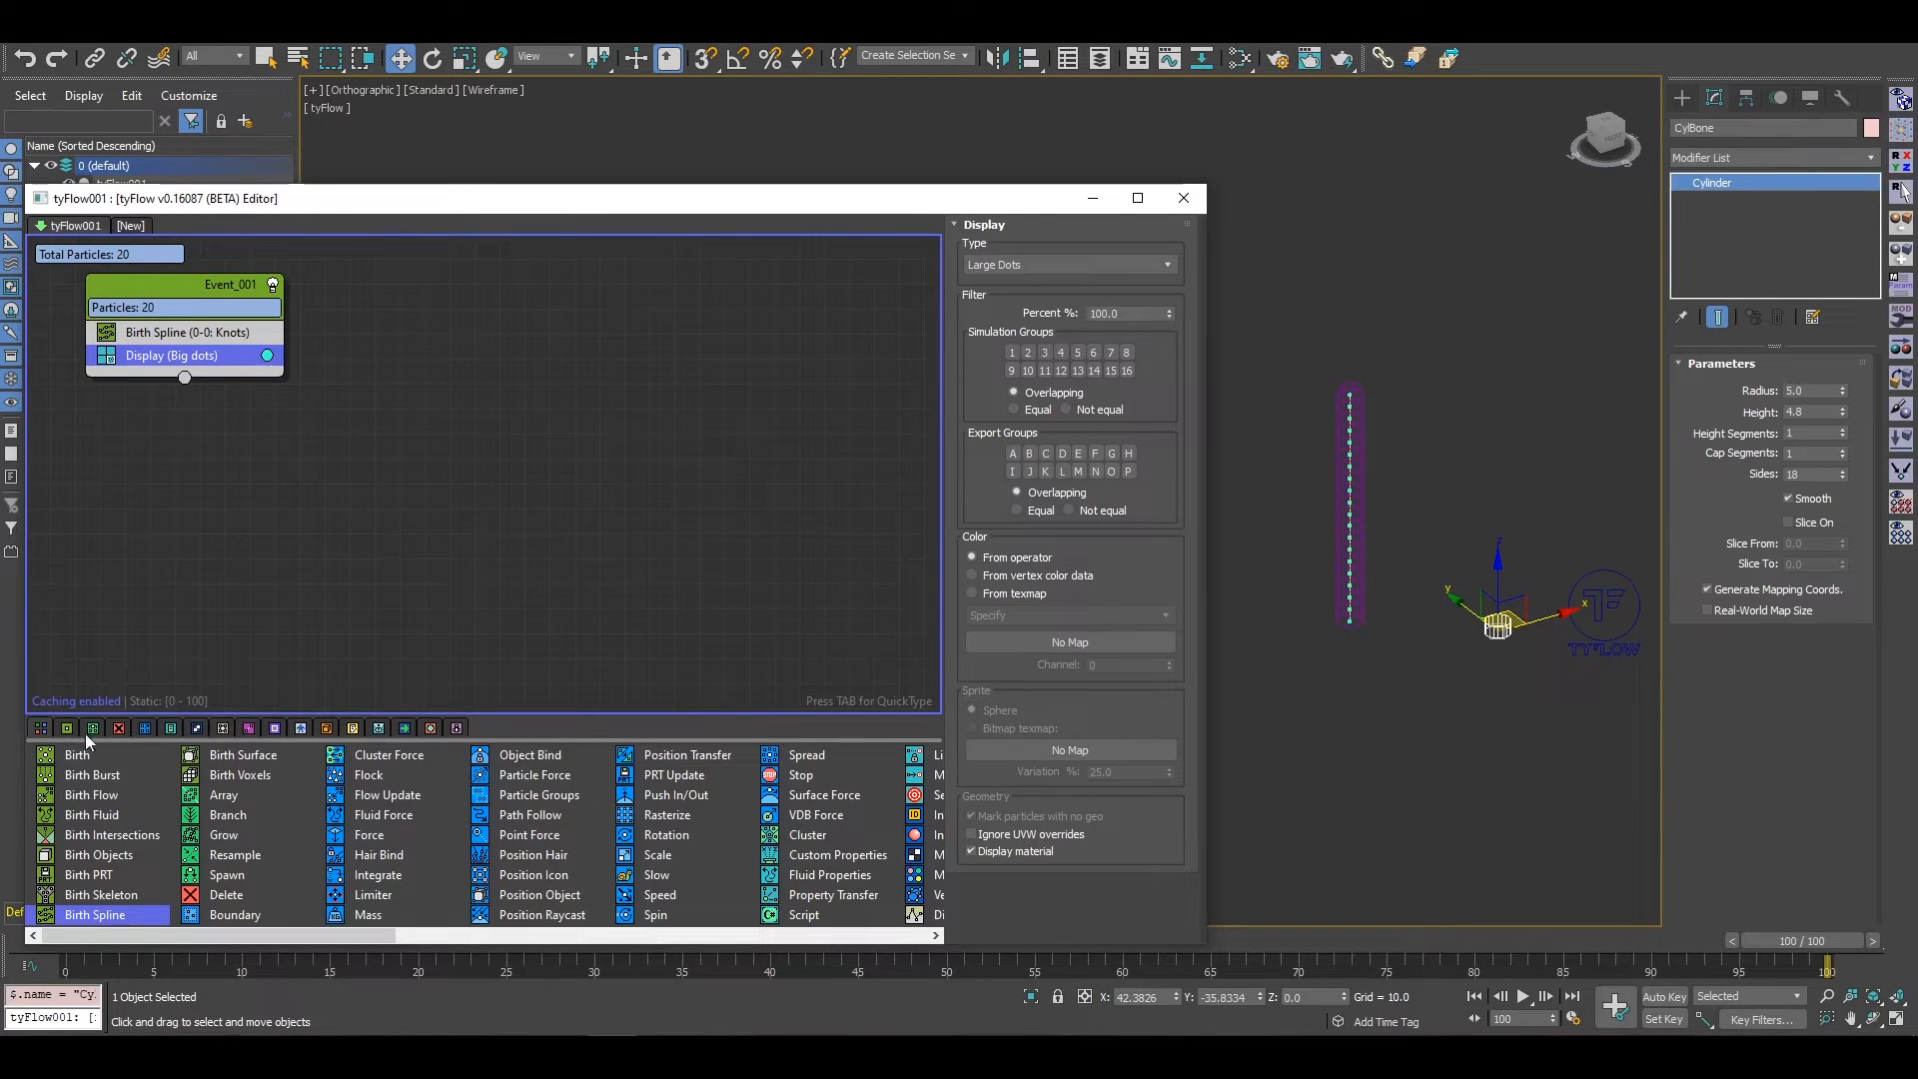
{"action": "left_click", "coordinate": [225, 729]}
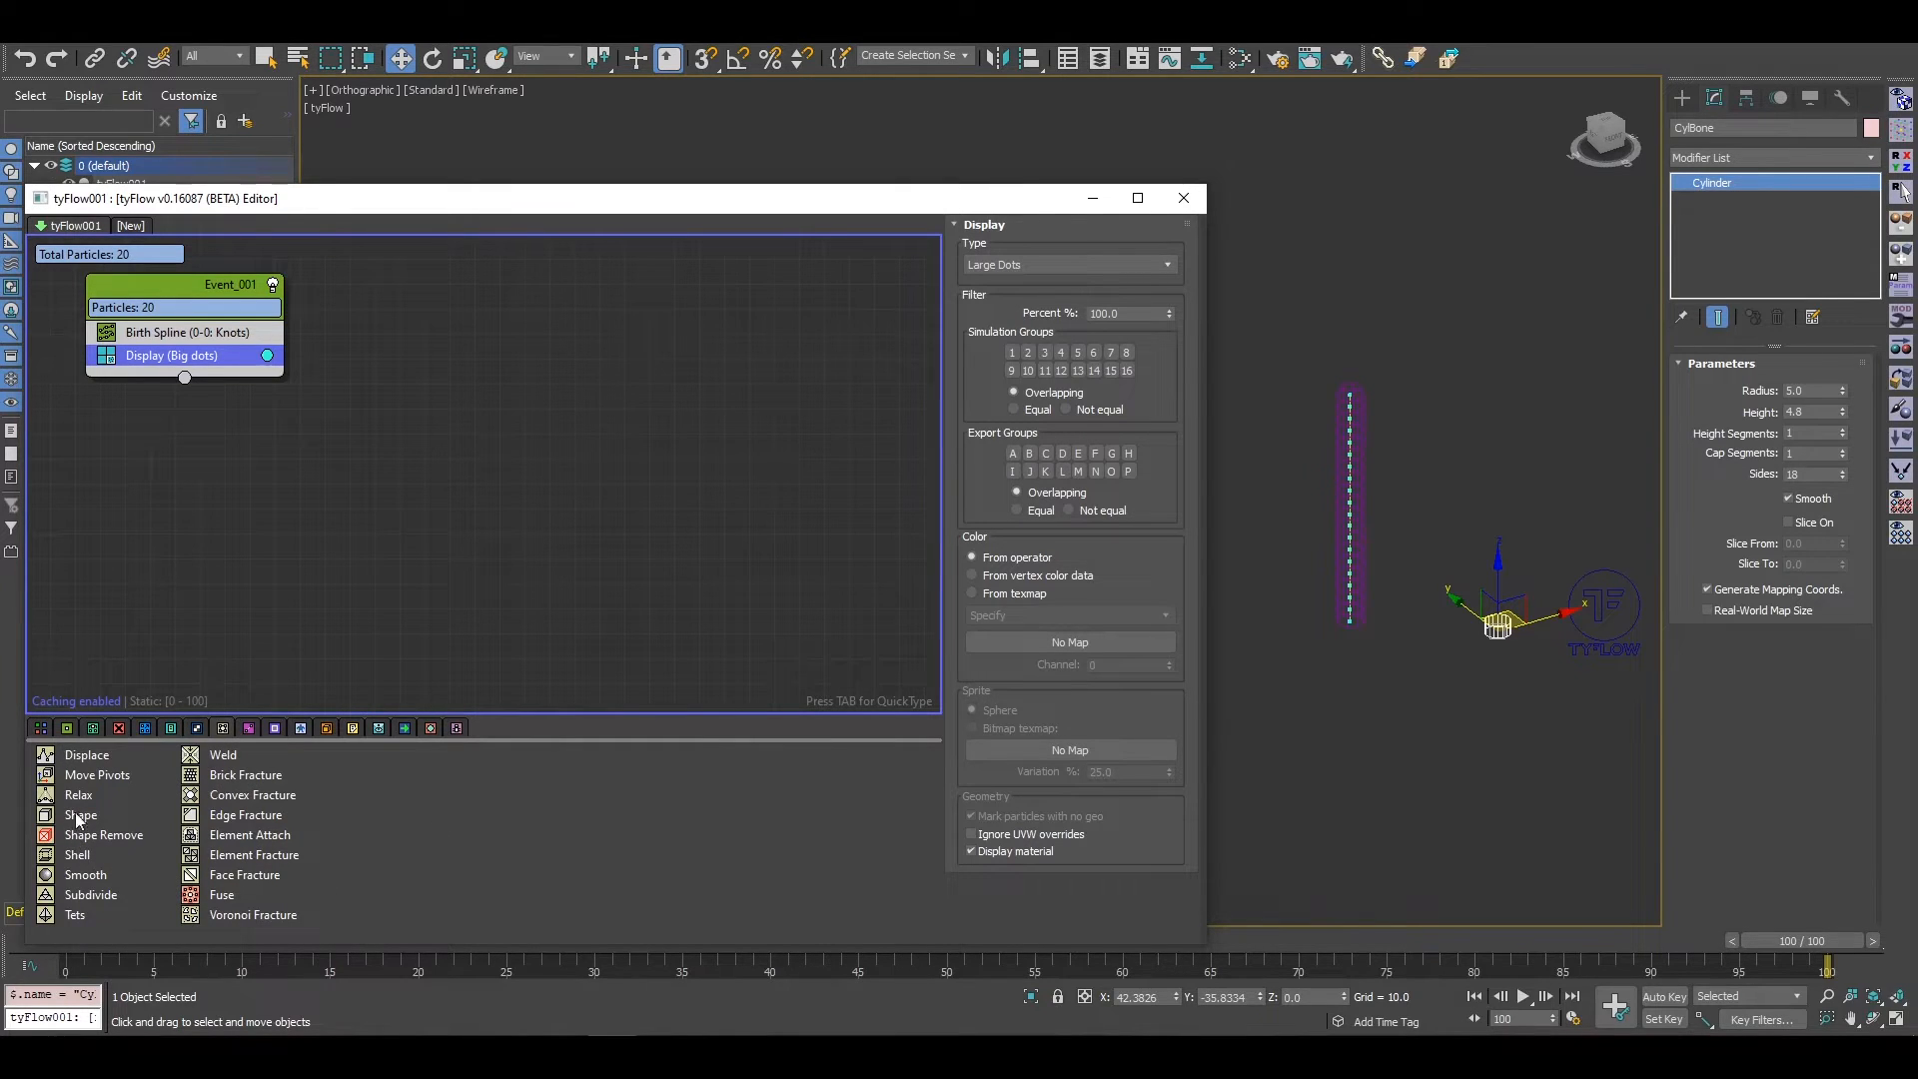
{"action": "left_click", "coordinate": [42, 728]}
{"action": "left_click_drag", "start_coordinate": [357, 934], "coordinate": [225, 959]}
{"action": "left_click", "coordinate": [224, 728]}
{"action": "left_click_drag", "start_coordinate": [88, 817], "coordinate": [181, 346]}
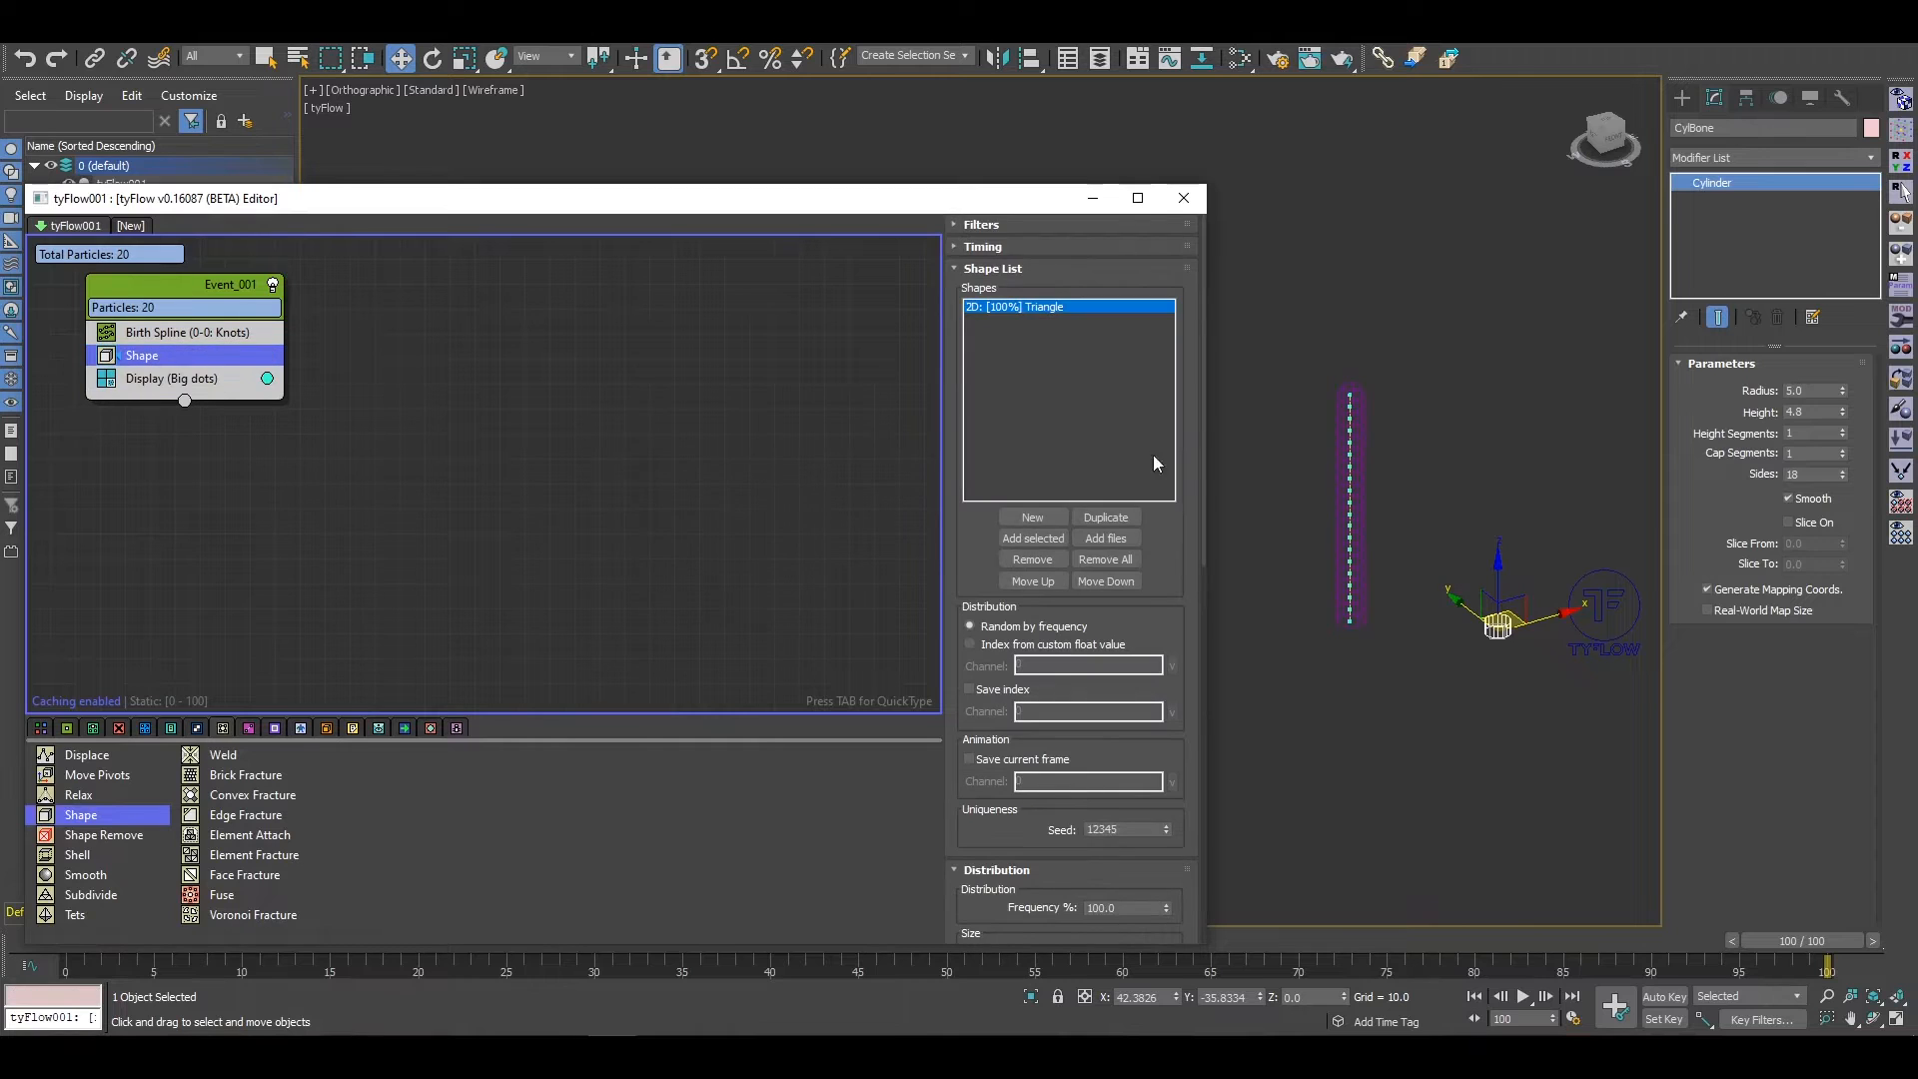
Step: Set the Shape operator's mesh type to a reference node and pick the CylBone cylinder as that node
{"action": "scroll", "coordinate": [1011, 738], "scroll_direction": "down", "scroll_amount": 8}
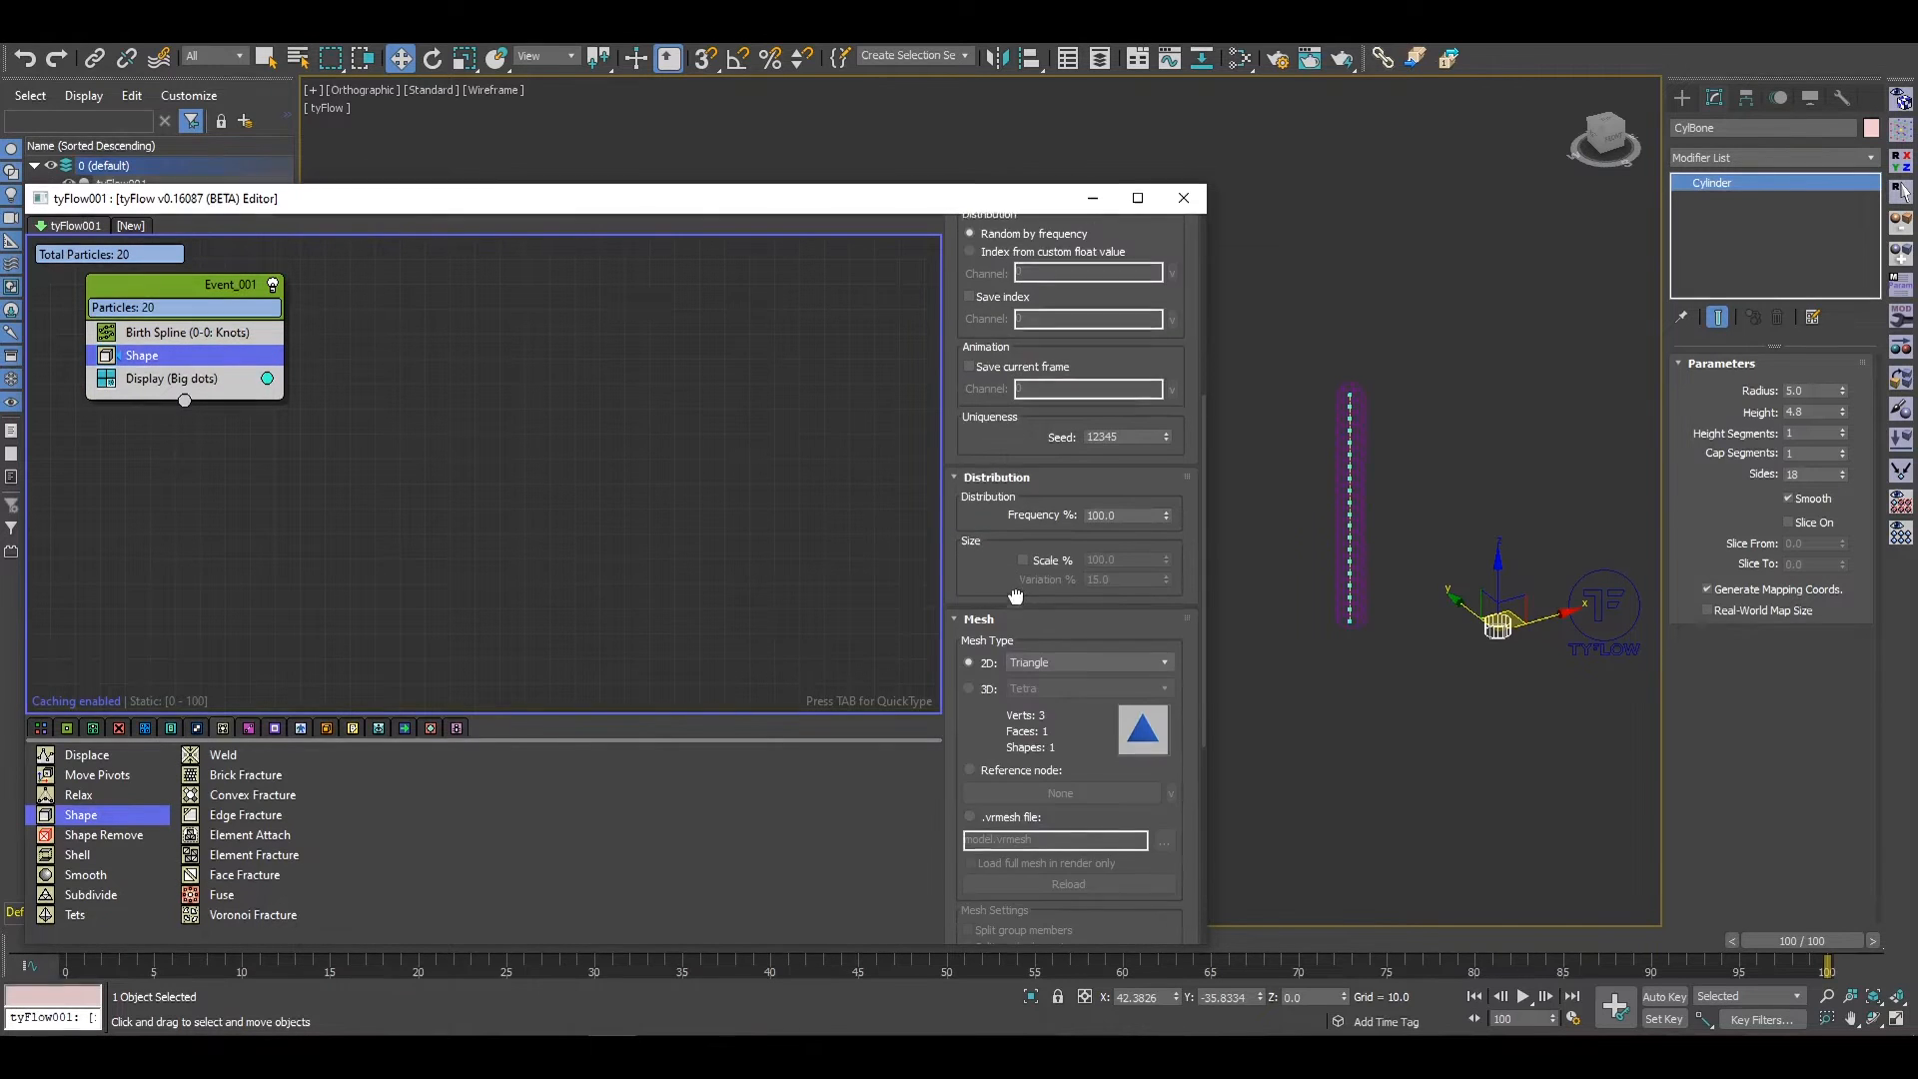
{"action": "left_click", "coordinate": [1006, 506]}
{"action": "left_click", "coordinate": [1059, 527]}
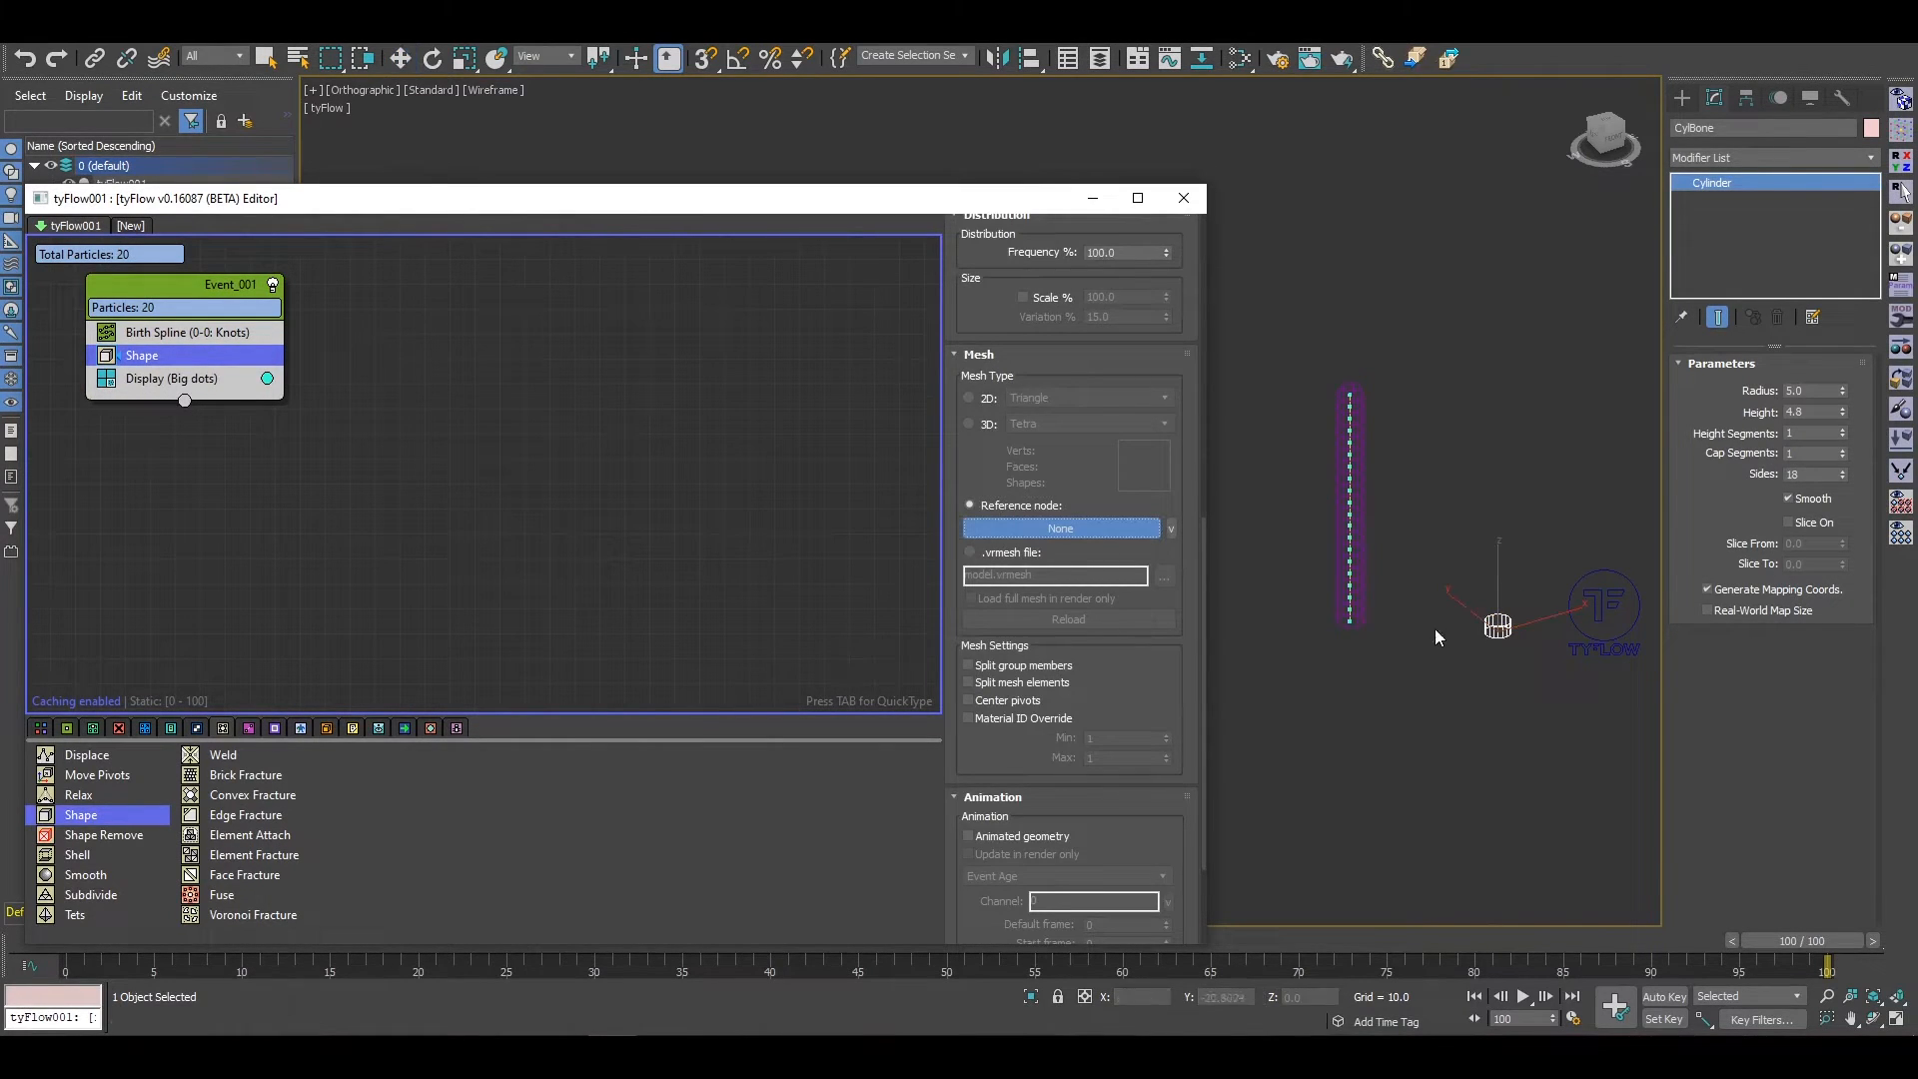
{"action": "left_click", "coordinate": [1497, 625]}
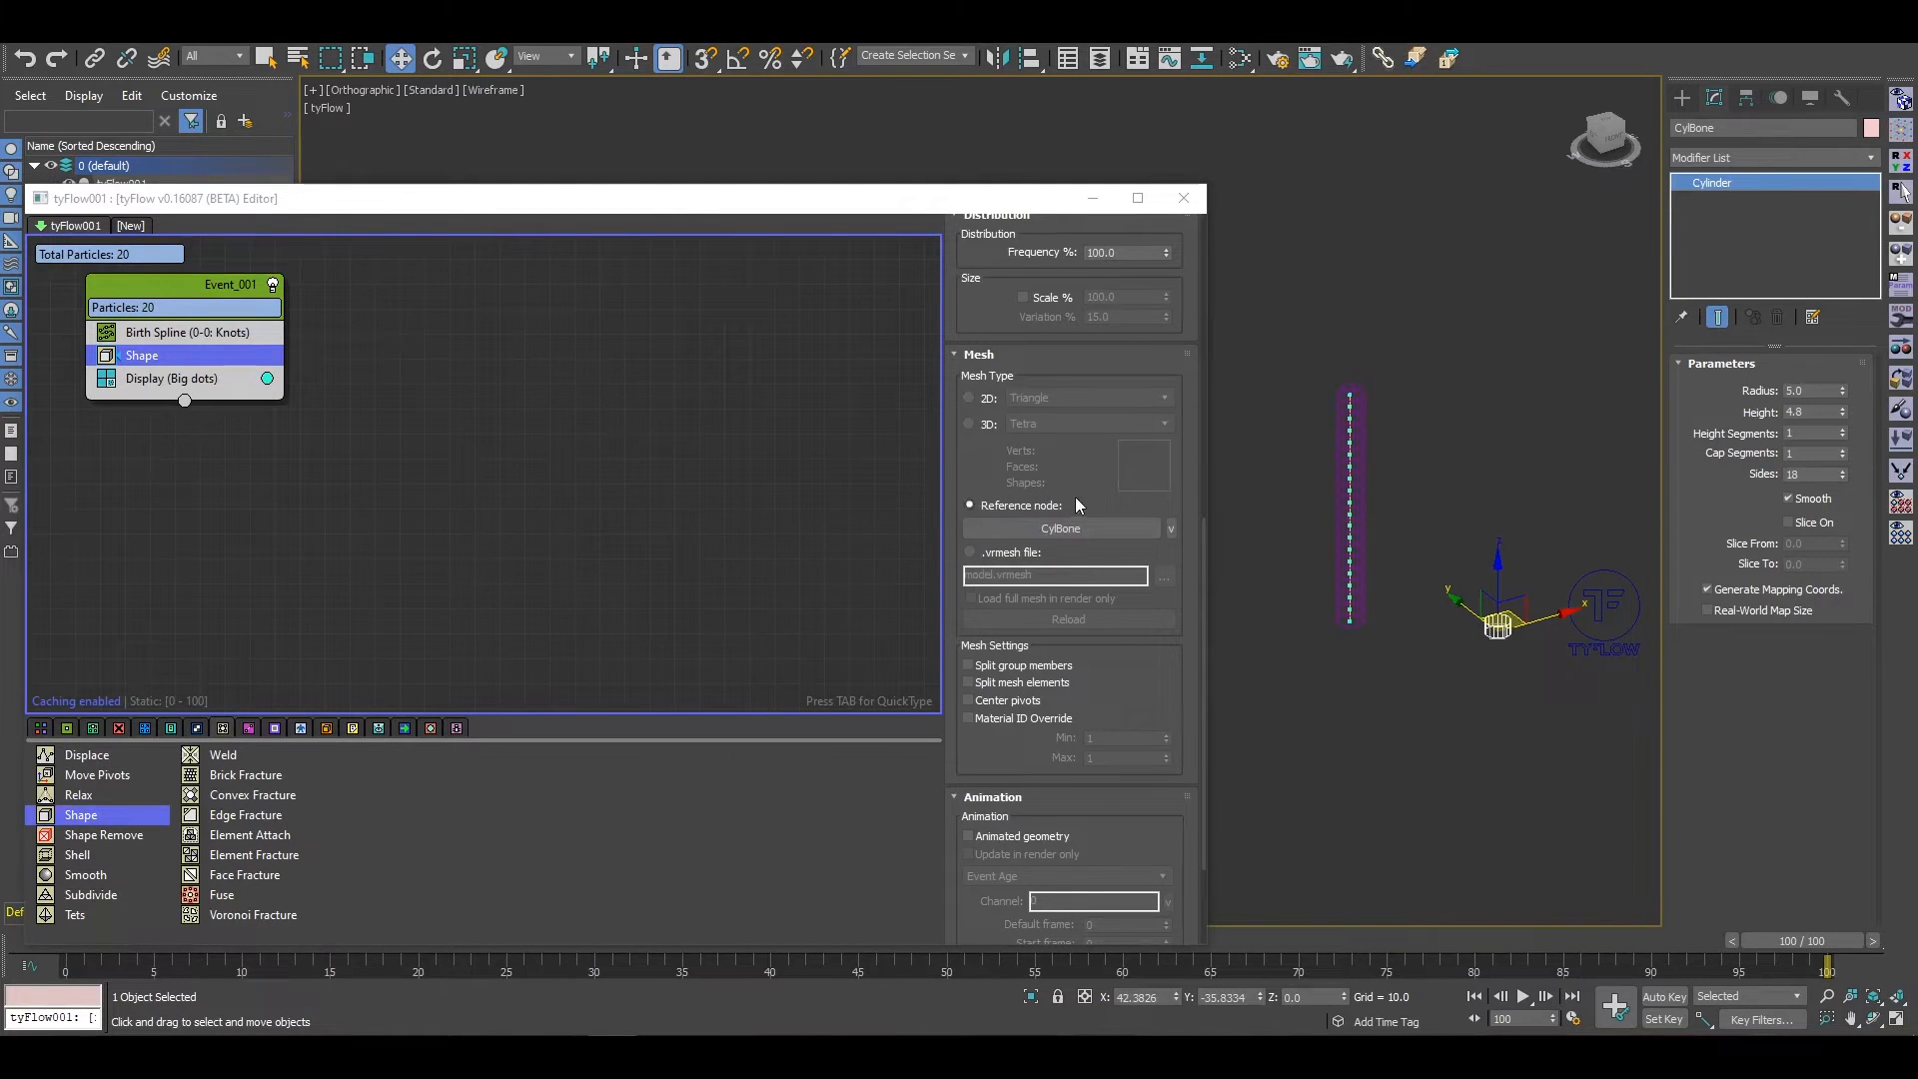
Step: Change the Display operator's type to Geometry
{"action": "left_click_drag", "start_coordinate": [961, 210], "coordinate": [1029, 157]}
{"action": "left_click", "coordinate": [239, 326]}
{"action": "left_click", "coordinate": [1099, 212]}
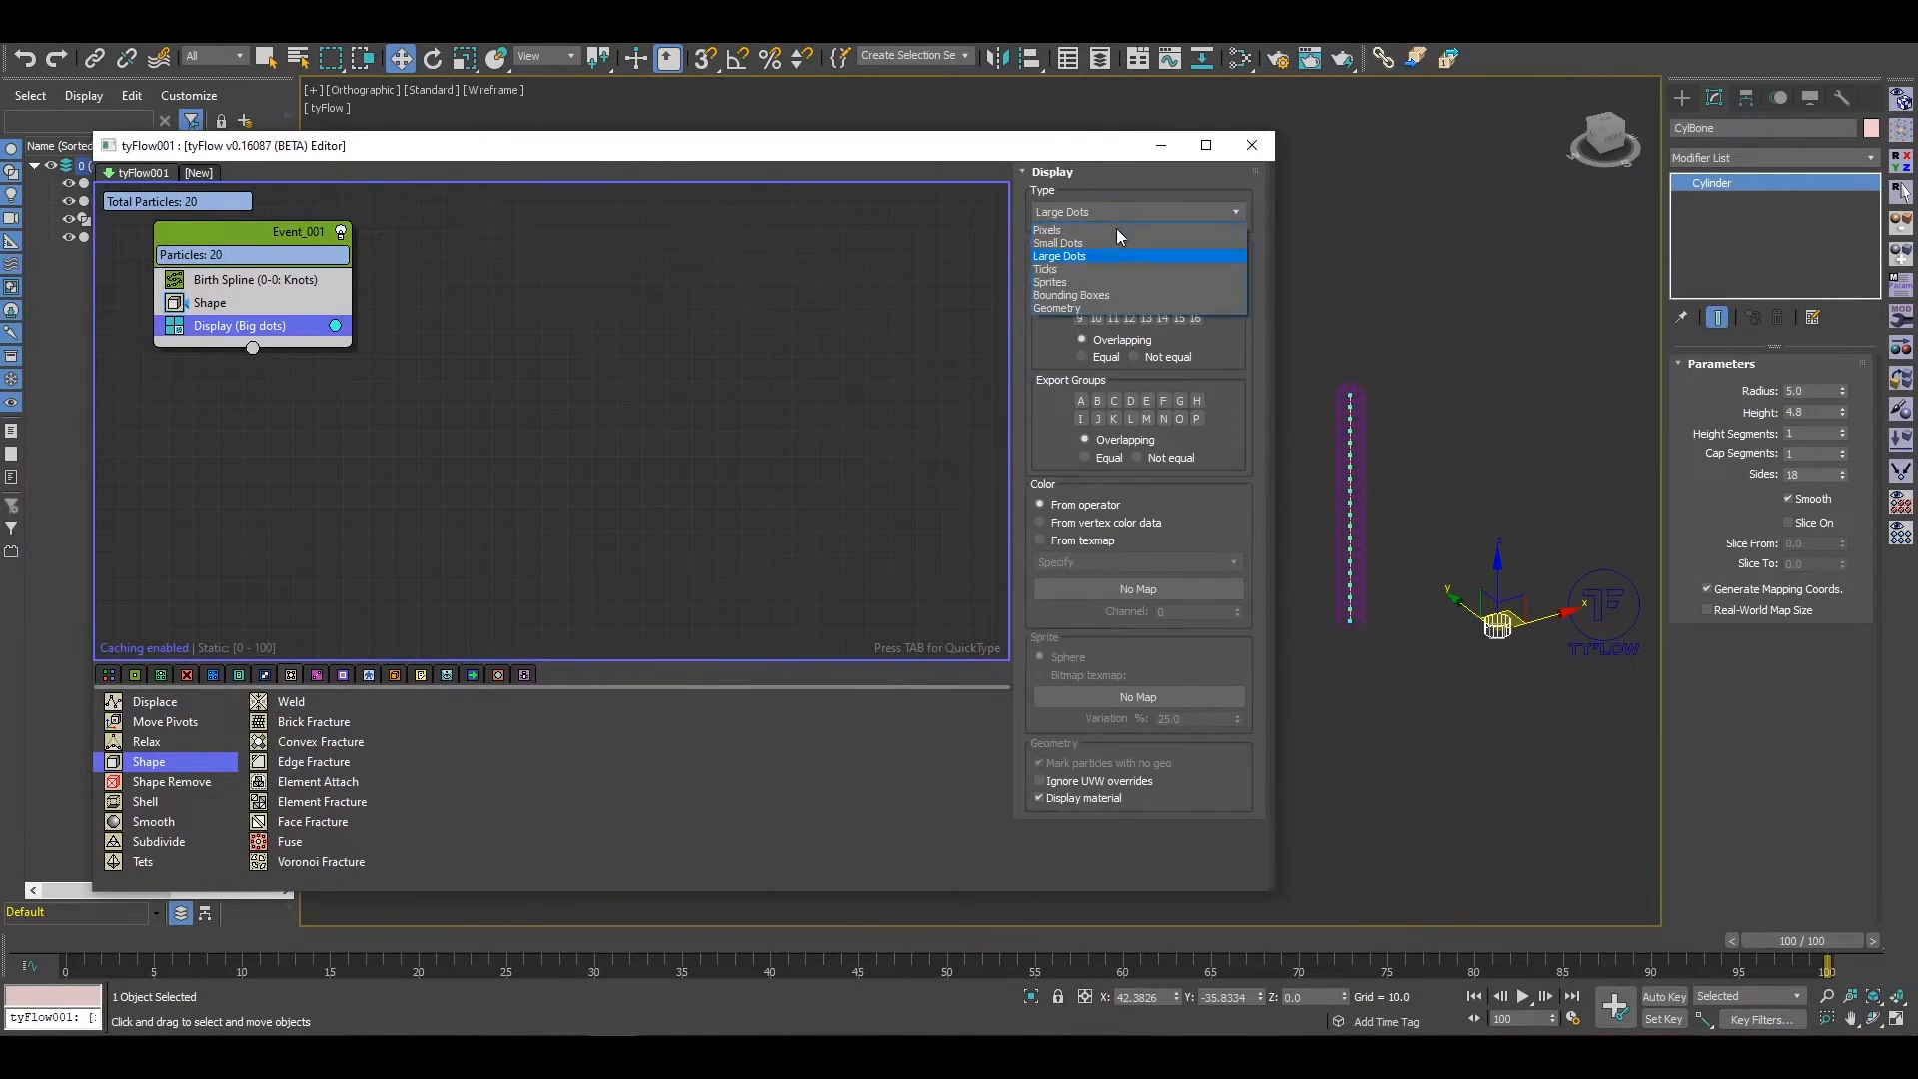
{"action": "left_click", "coordinate": [1107, 309]}
Step: Enable Center pivots in the Shape operator's mesh settings
{"action": "left_click", "coordinate": [285, 308]}
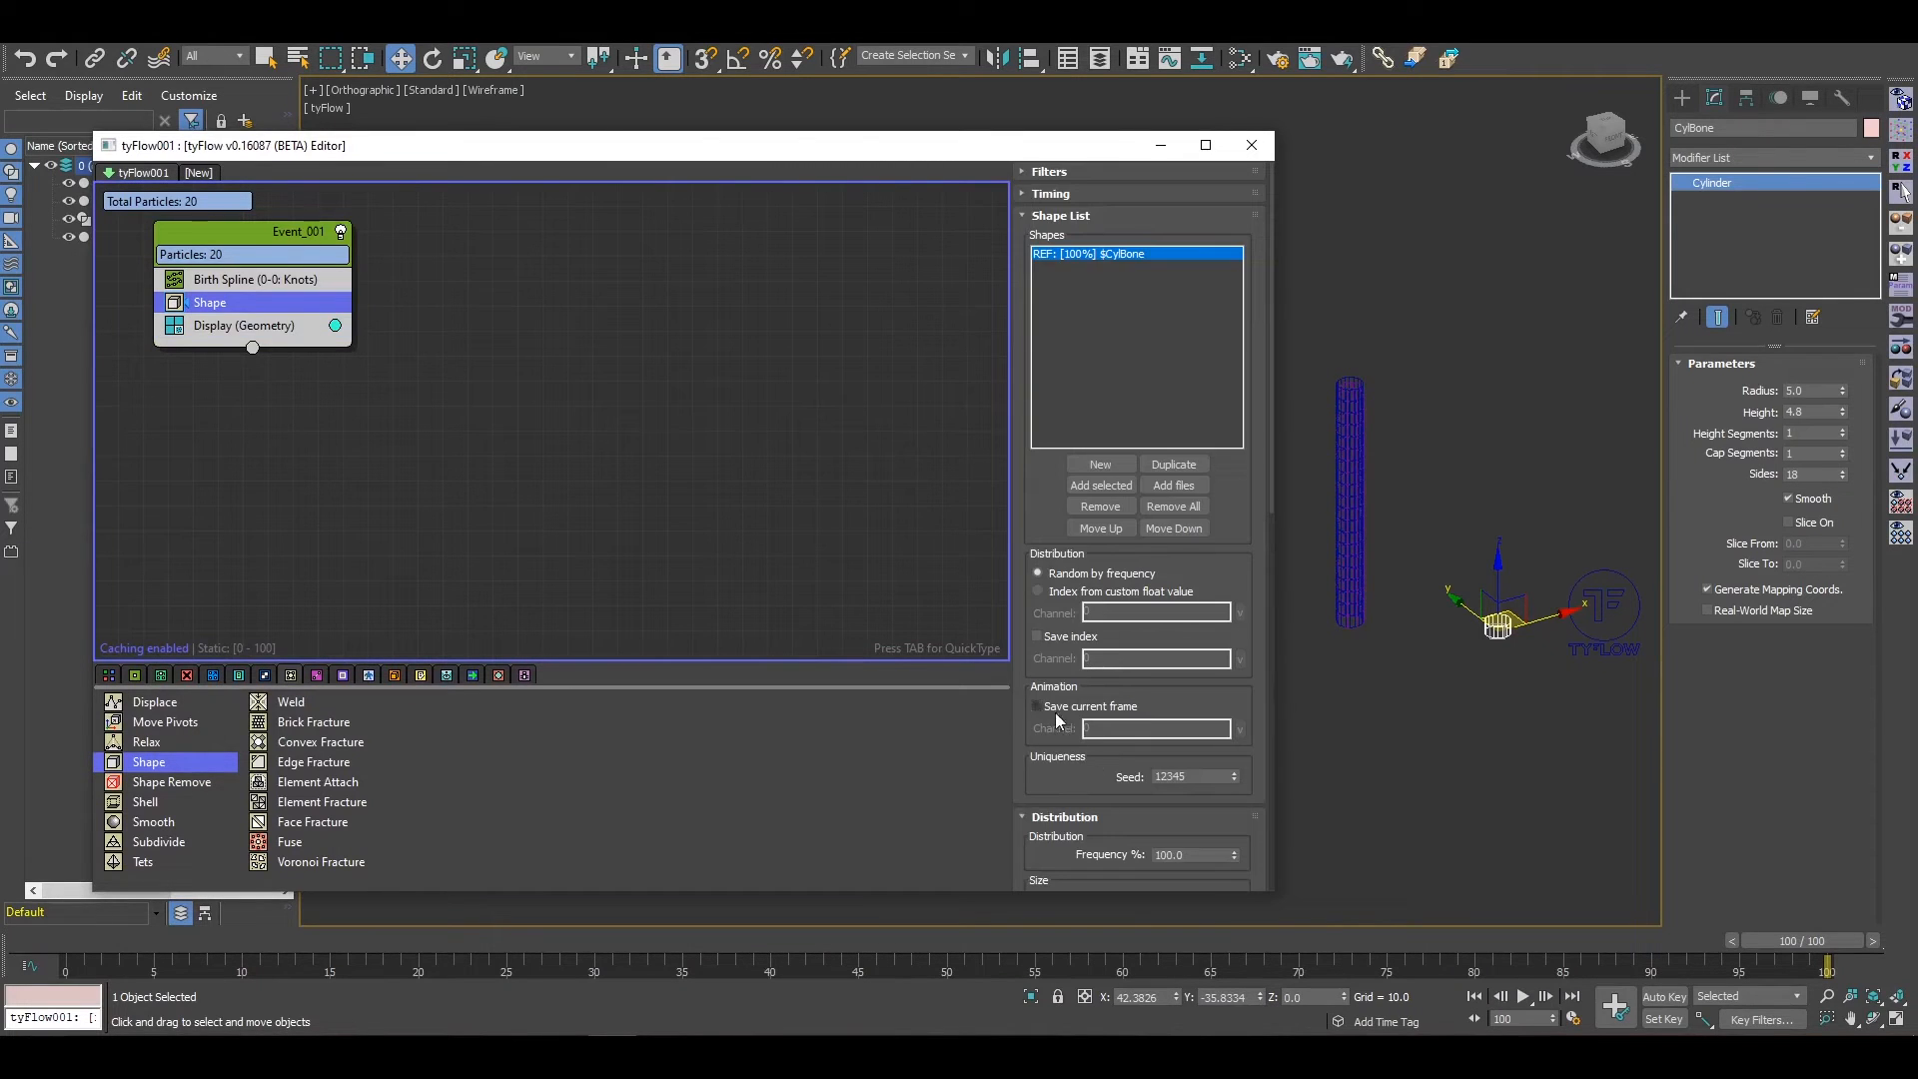
{"action": "left_click_drag", "start_coordinate": [1040, 710], "coordinate": [1015, 185]}
{"action": "left_click_drag", "start_coordinate": [1067, 449], "coordinate": [1029, 211]}
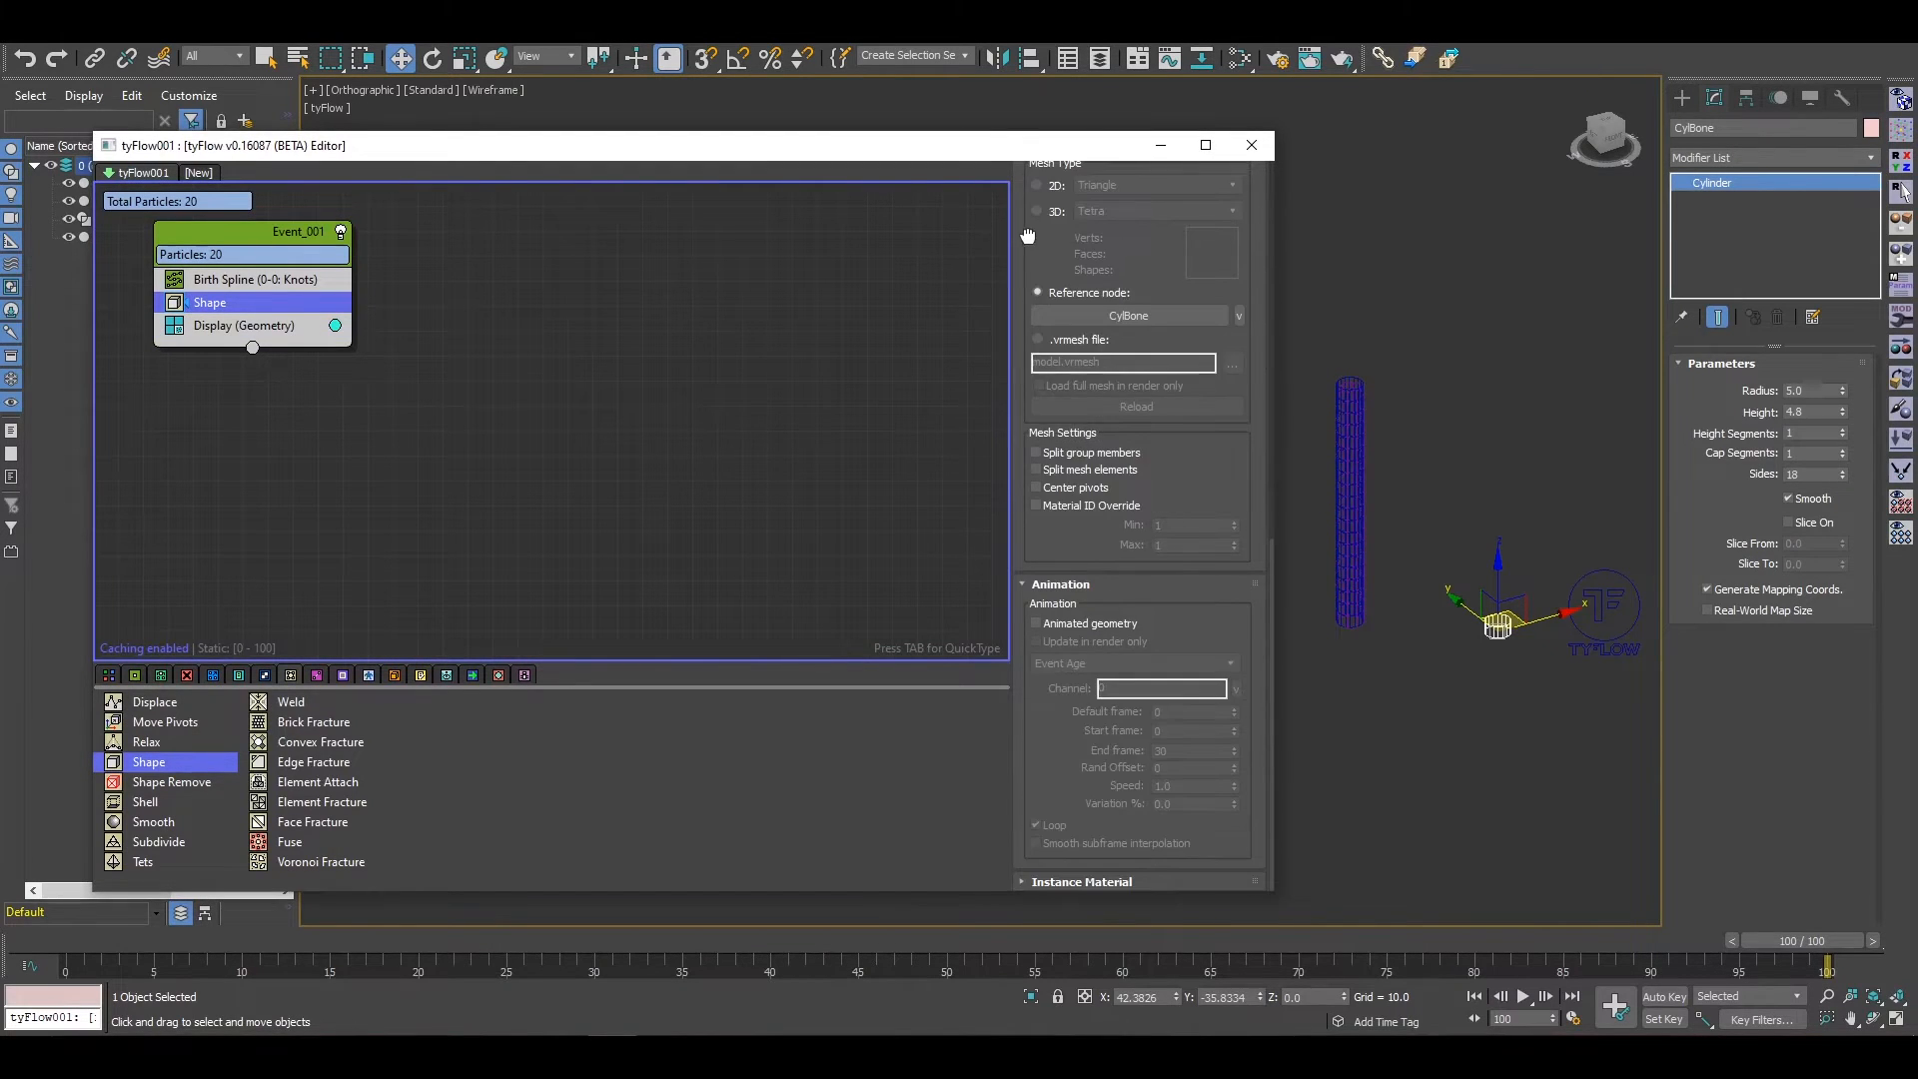
{"action": "left_click", "coordinate": [1085, 488]}
Step: Minimize the tyFlow editor and examine how the particle cylinders stack along the bristle in the shaded front view
{"action": "left_click", "coordinate": [1161, 147]}
{"action": "middle_click_drag", "start_coordinate": [1366, 633], "coordinate": [1355, 700]}
{"action": "key", "text": "f"}
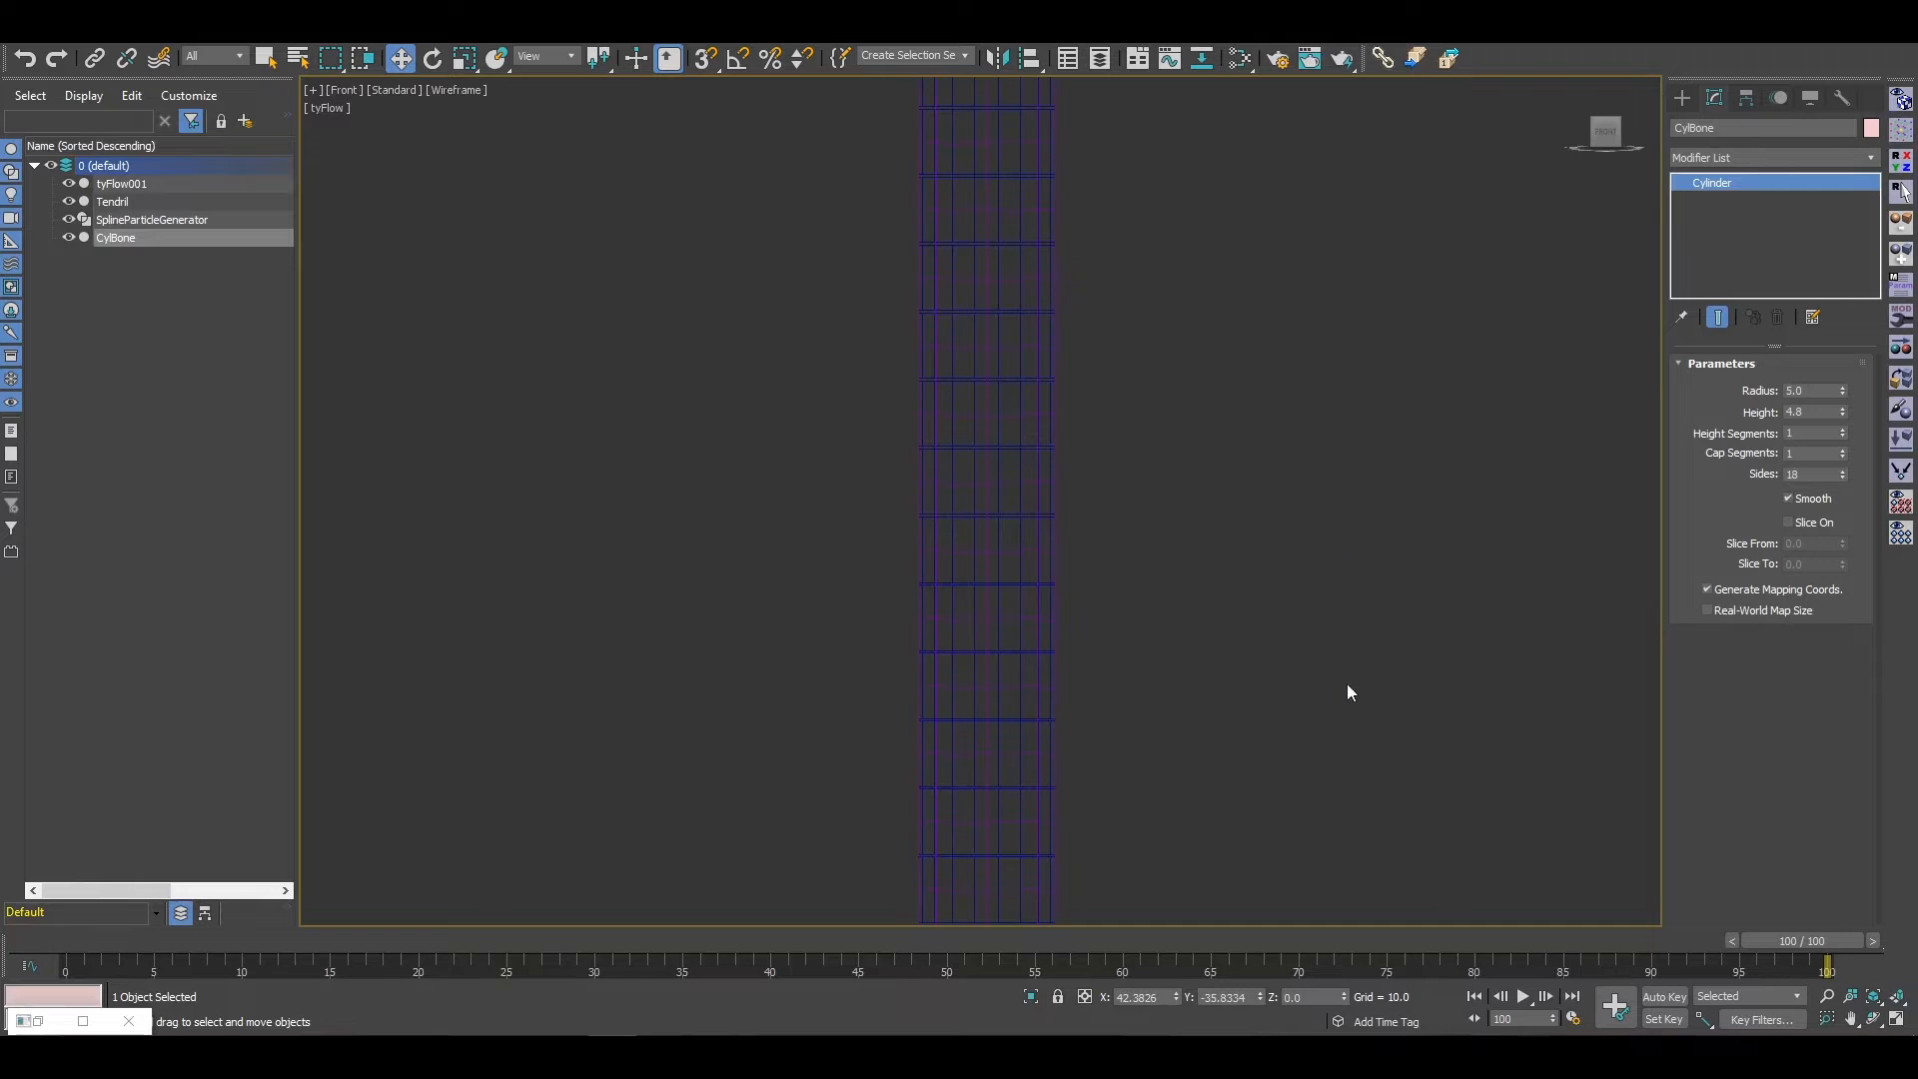
{"action": "scroll", "coordinate": [1031, 321], "scroll_direction": "down", "scroll_amount": 4}
{"action": "scroll", "coordinate": [1062, 530], "scroll_direction": "up", "scroll_amount": 2}
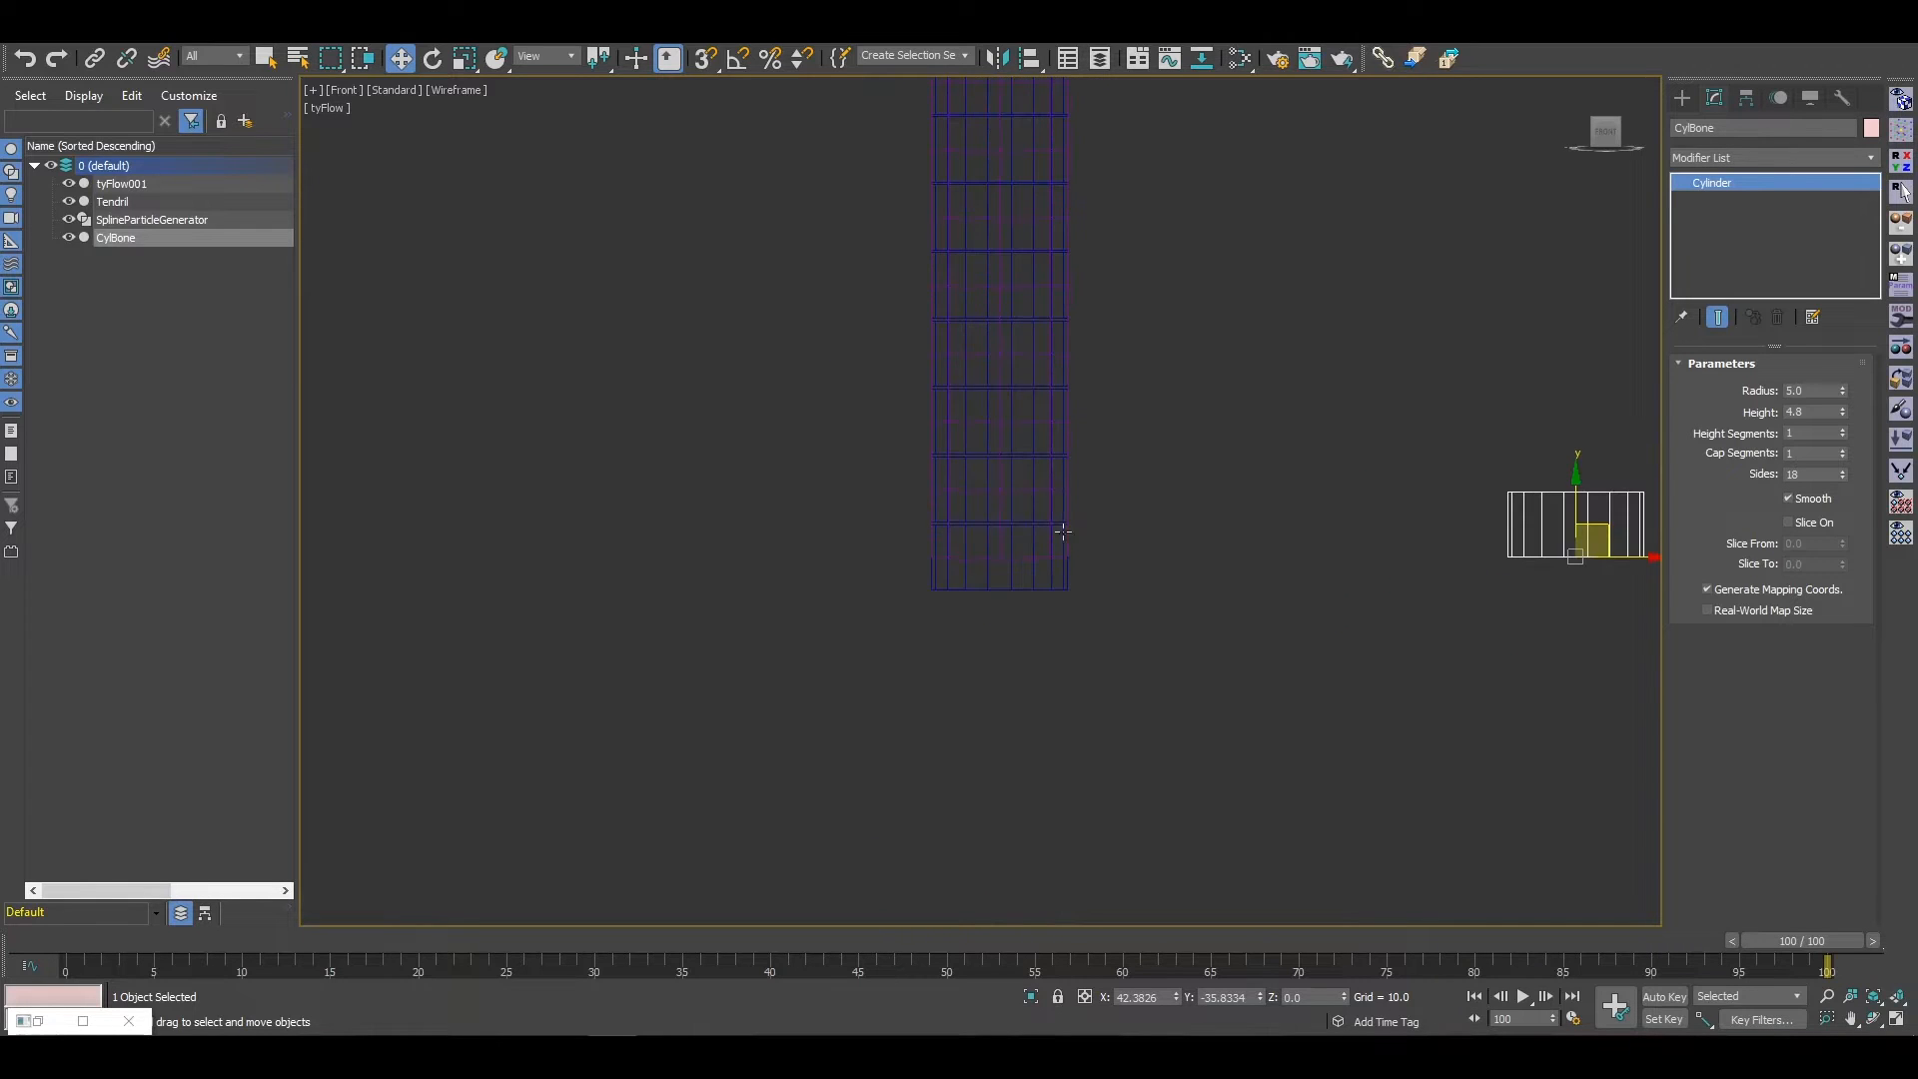
{"action": "key", "text": "F3"}
{"action": "scroll", "coordinate": [1029, 548], "scroll_direction": "up", "scroll_amount": 2}
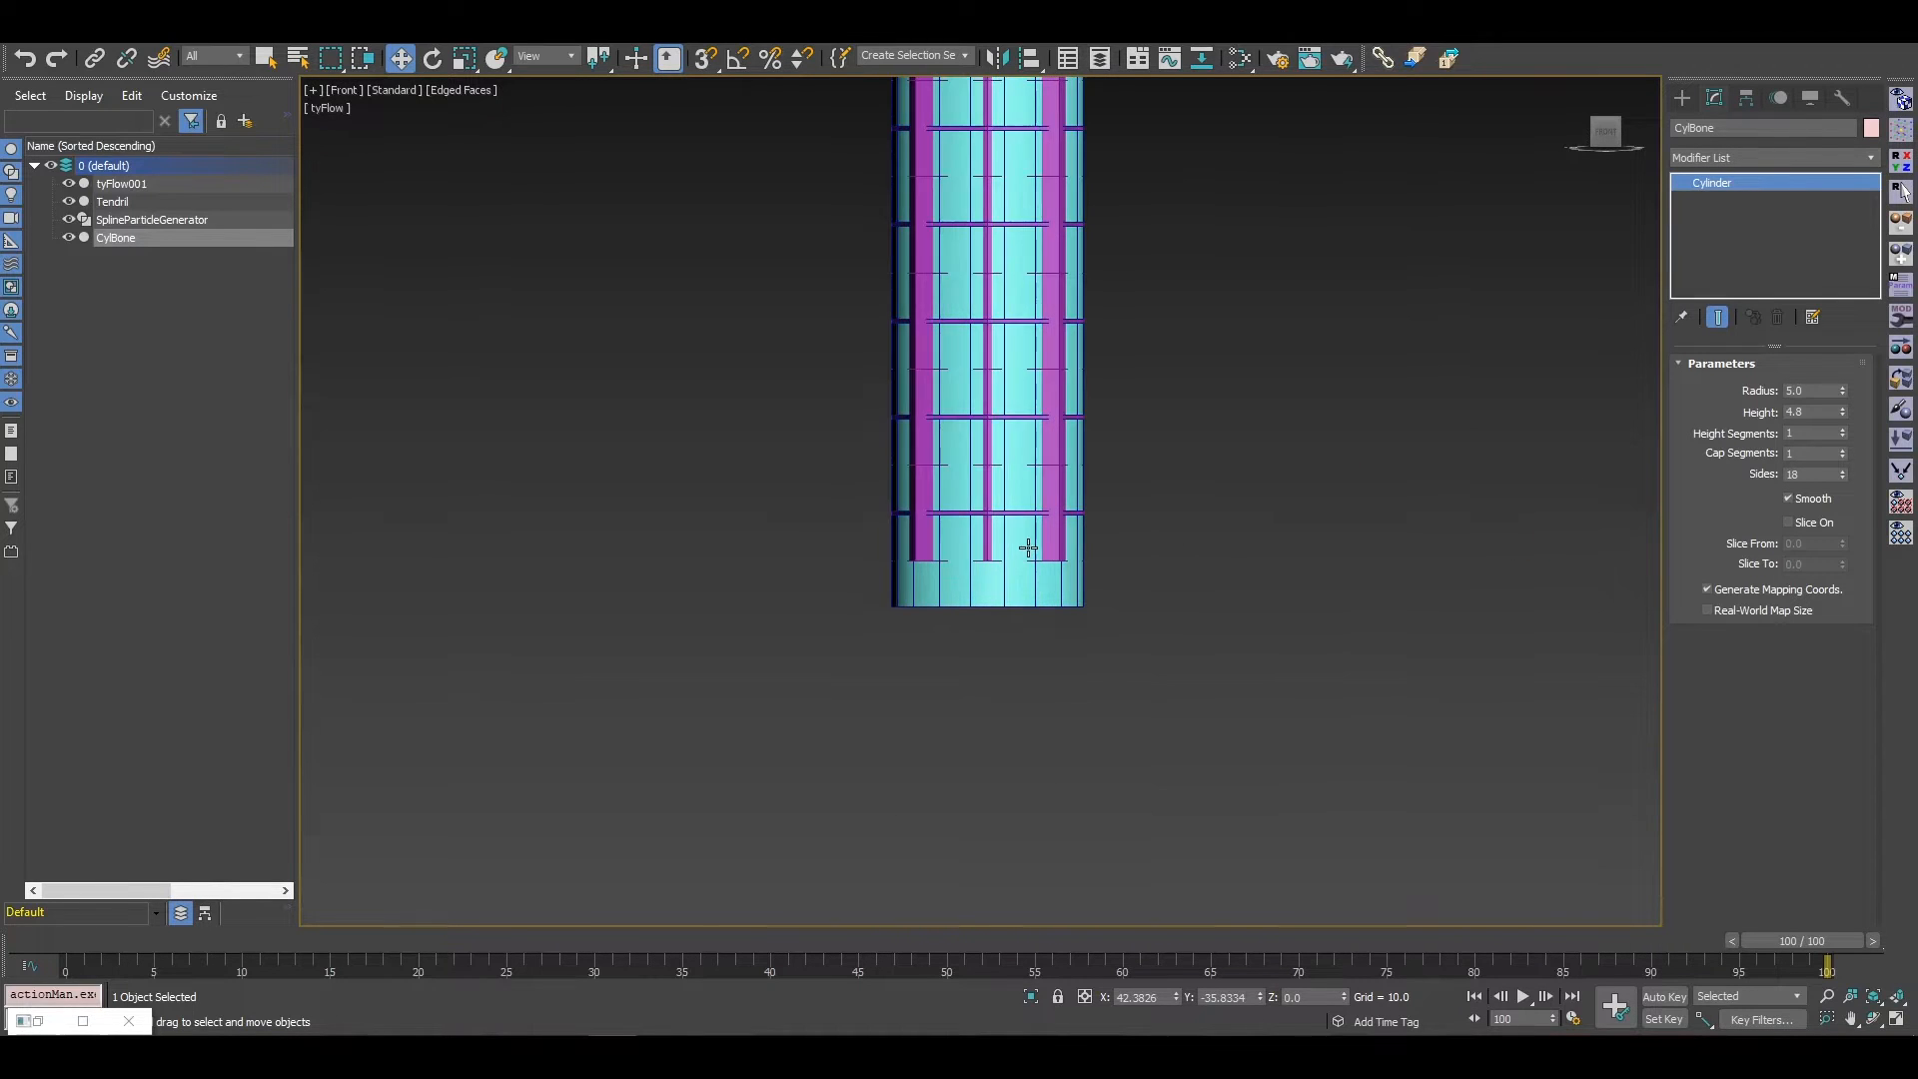
{"action": "middle_click_drag", "start_coordinate": [965, 480], "coordinate": [1017, 543]}
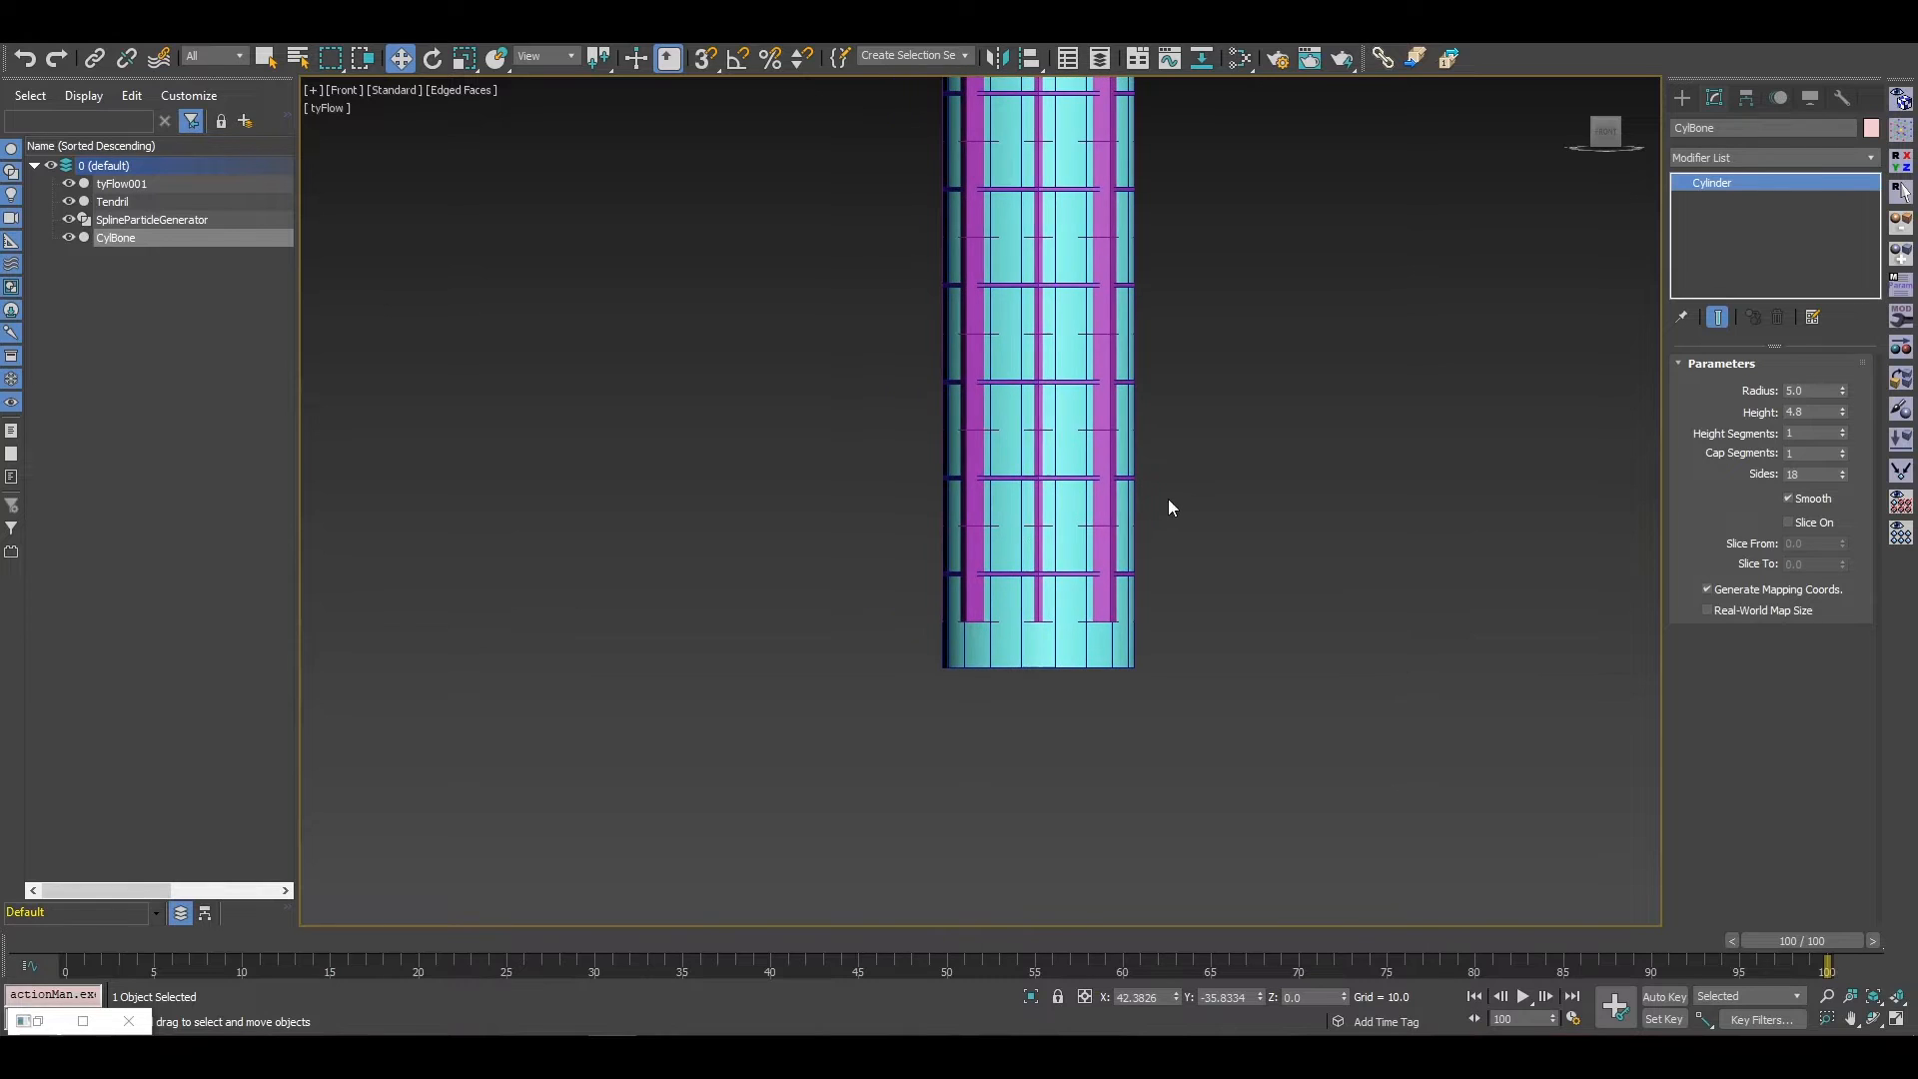
{"action": "scroll", "coordinate": [1054, 586], "scroll_direction": "down", "scroll_amount": 2}
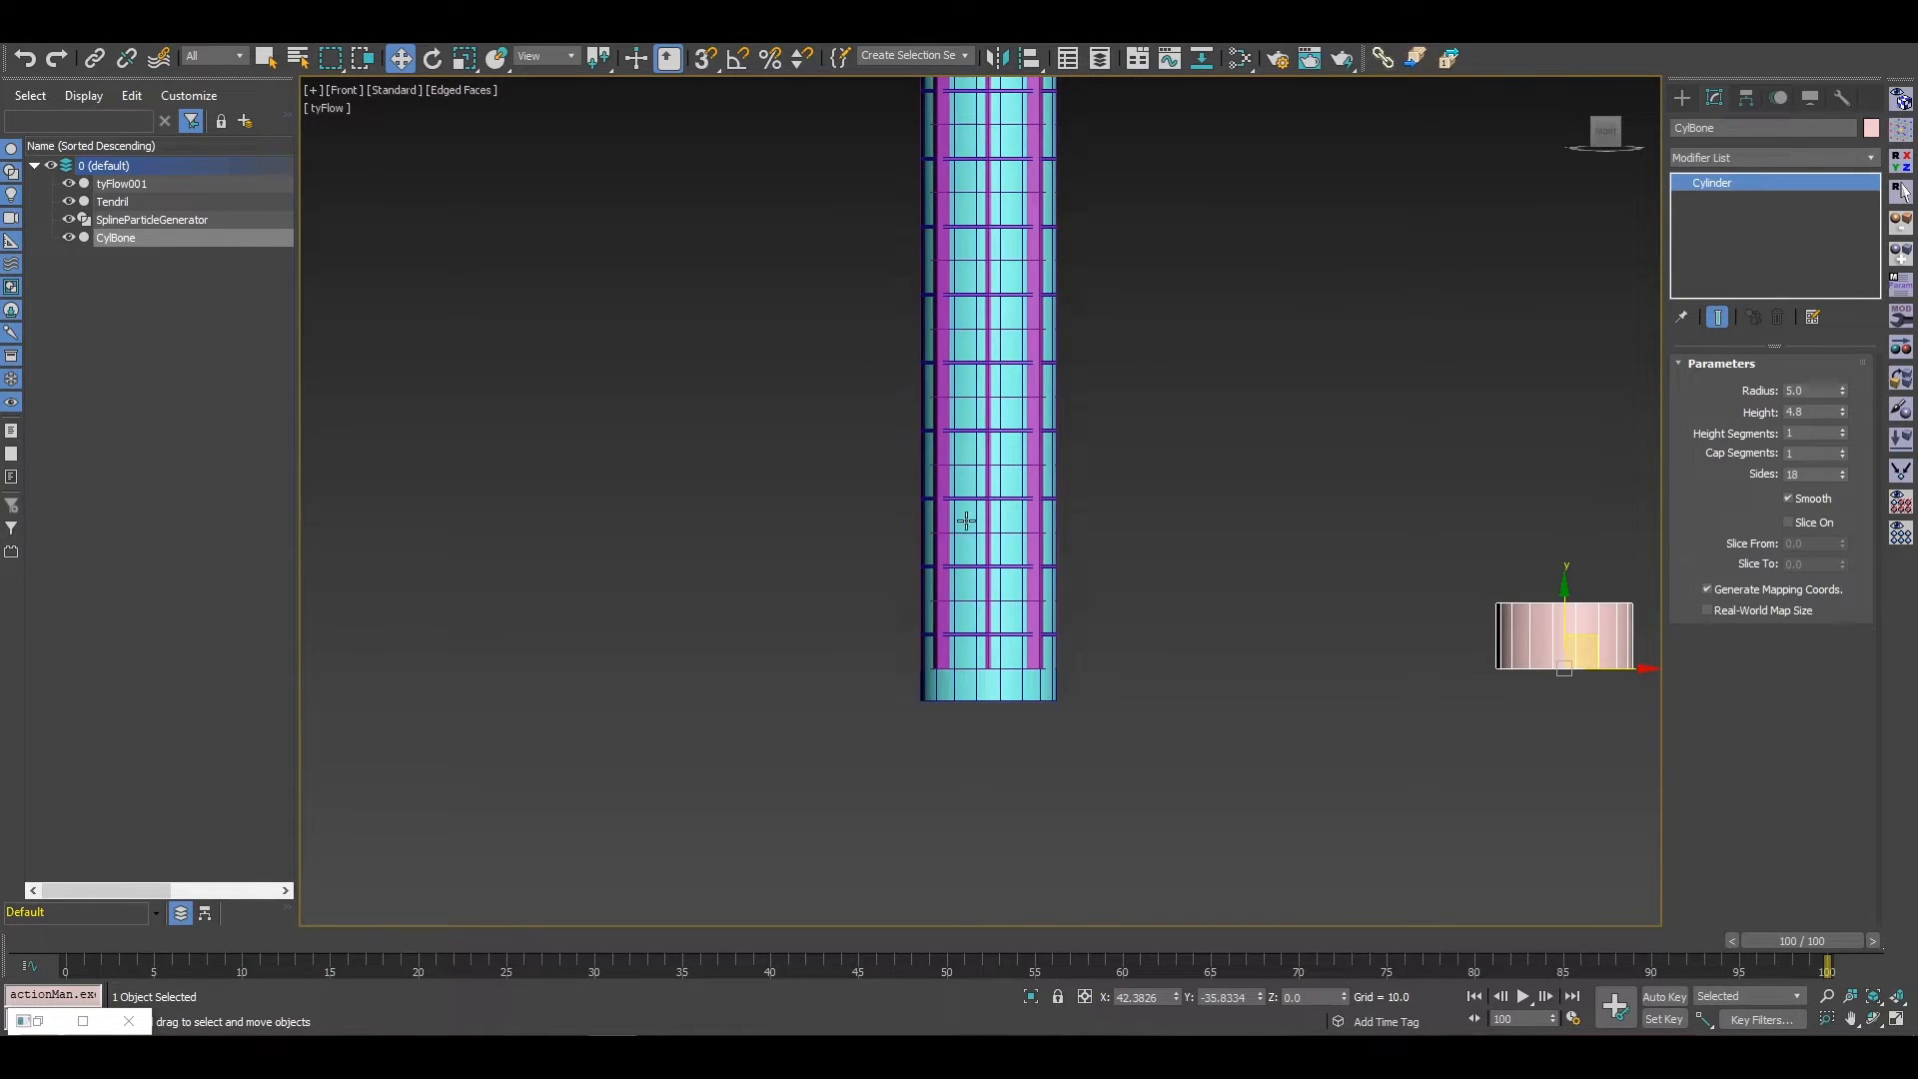
{"action": "scroll", "coordinate": [989, 499], "scroll_direction": "down", "scroll_amount": 2}
{"action": "middle_click_drag", "start_coordinate": [1010, 345], "coordinate": [1017, 730]}
{"action": "scroll", "coordinate": [1003, 298], "scroll_direction": "up", "scroll_amount": 4}
{"action": "scroll", "coordinate": [1003, 298], "scroll_direction": "down", "scroll_amount": 4}
{"action": "middle_click_drag", "start_coordinate": [1136, 610], "coordinate": [1021, 176]}
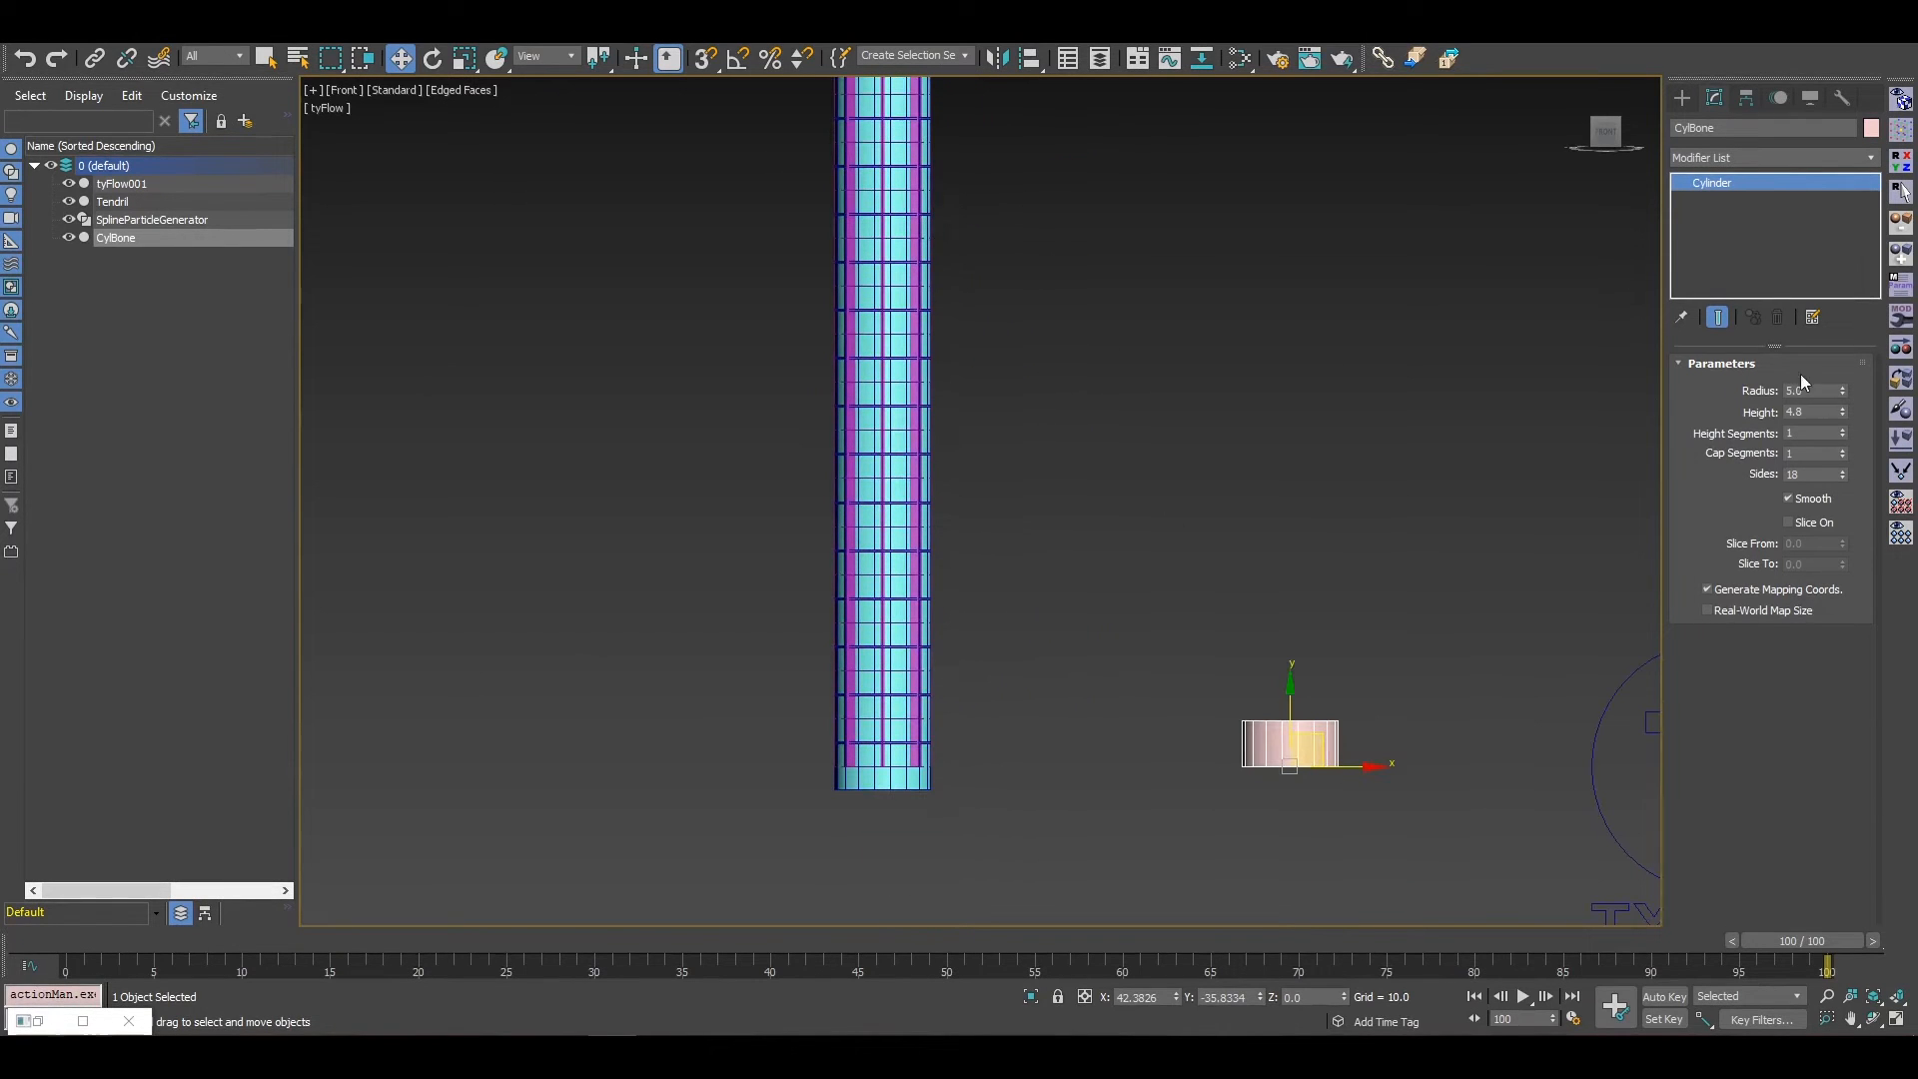
Step: Reduce the CylBone cylinder's height, trying 4.5 first and settling on 4
{"action": "left_click", "coordinate": [1810, 411]}
{"action": "type", "text": "4.5"}
{"action": "key", "text": "Return"}
{"action": "type", "text": "4"}
{"action": "key", "text": "Return"}
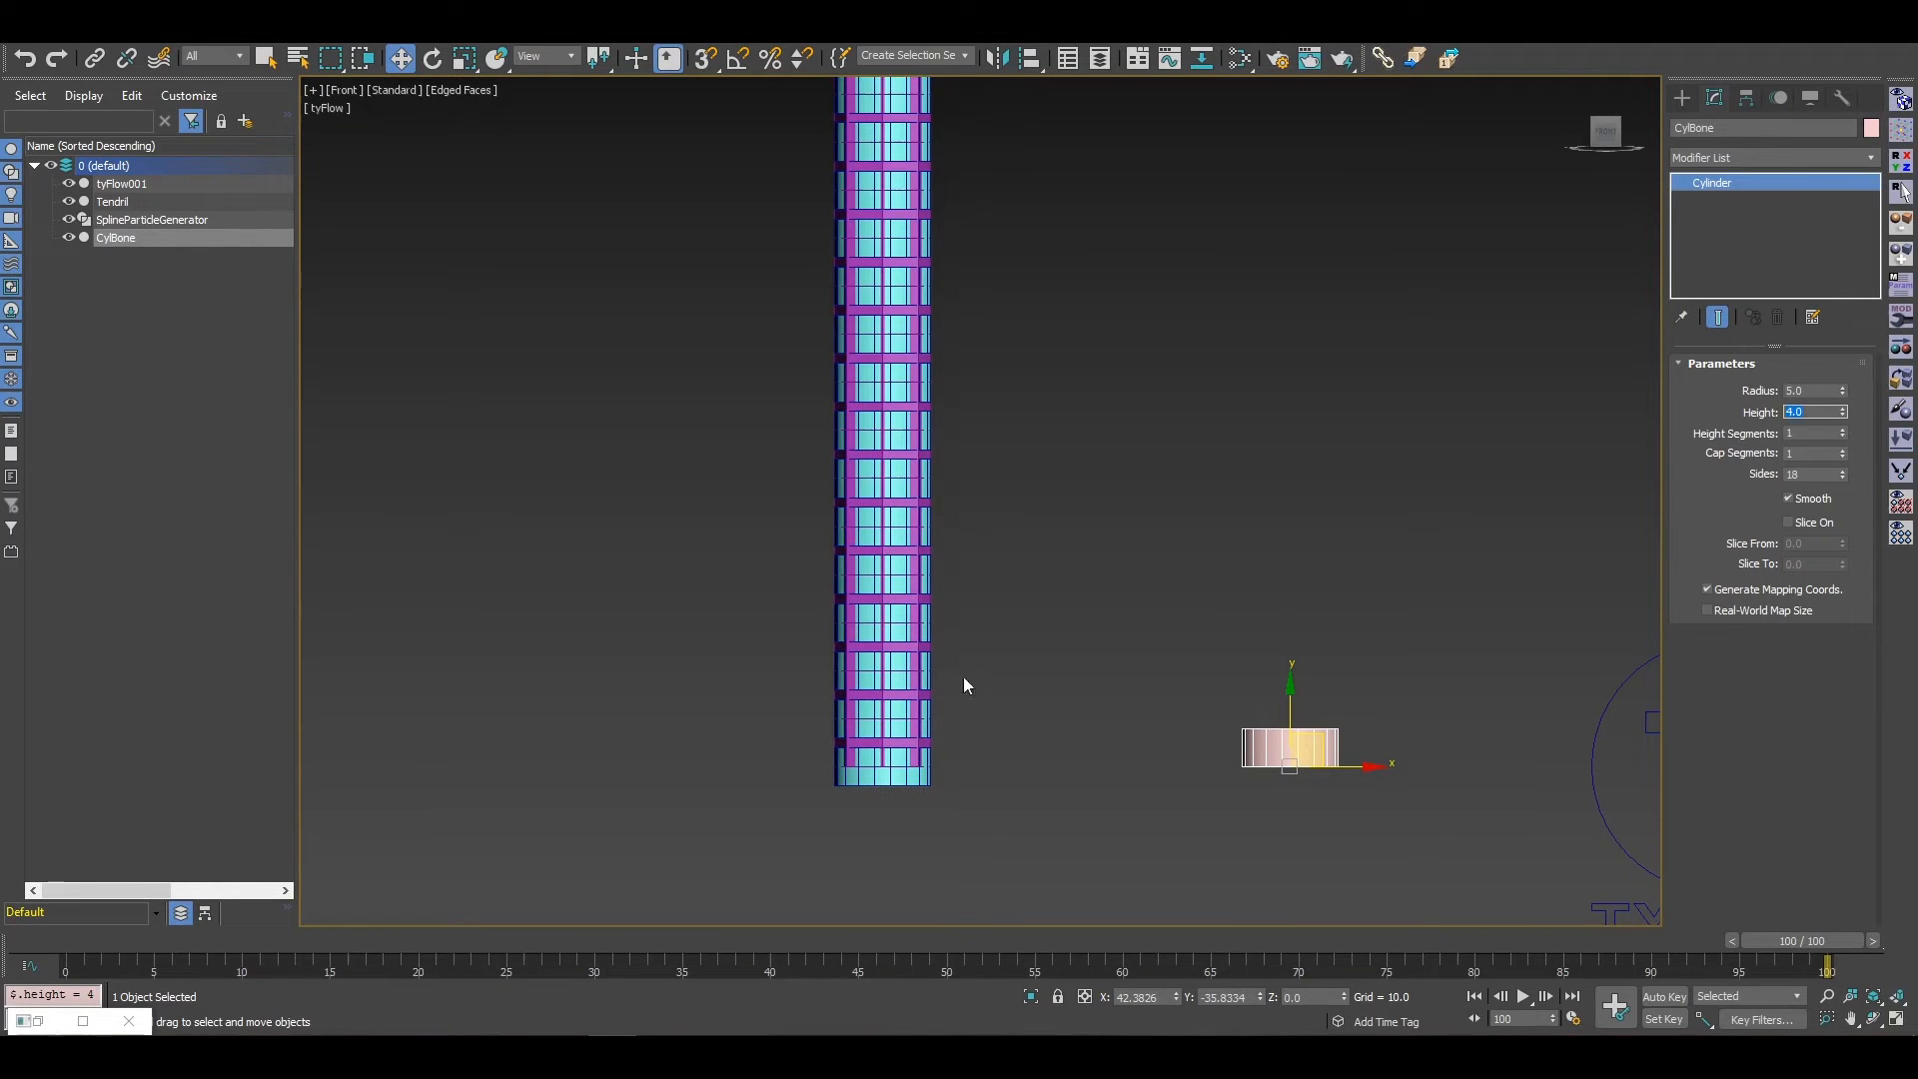
Step: Check the gaps between the particle cylinders from the bristle's base to its tip
{"action": "middle_click_drag", "start_coordinate": [965, 685], "coordinate": [1031, 720]}
{"action": "middle_click_drag", "start_coordinate": [1091, 337], "coordinate": [1121, 379]}
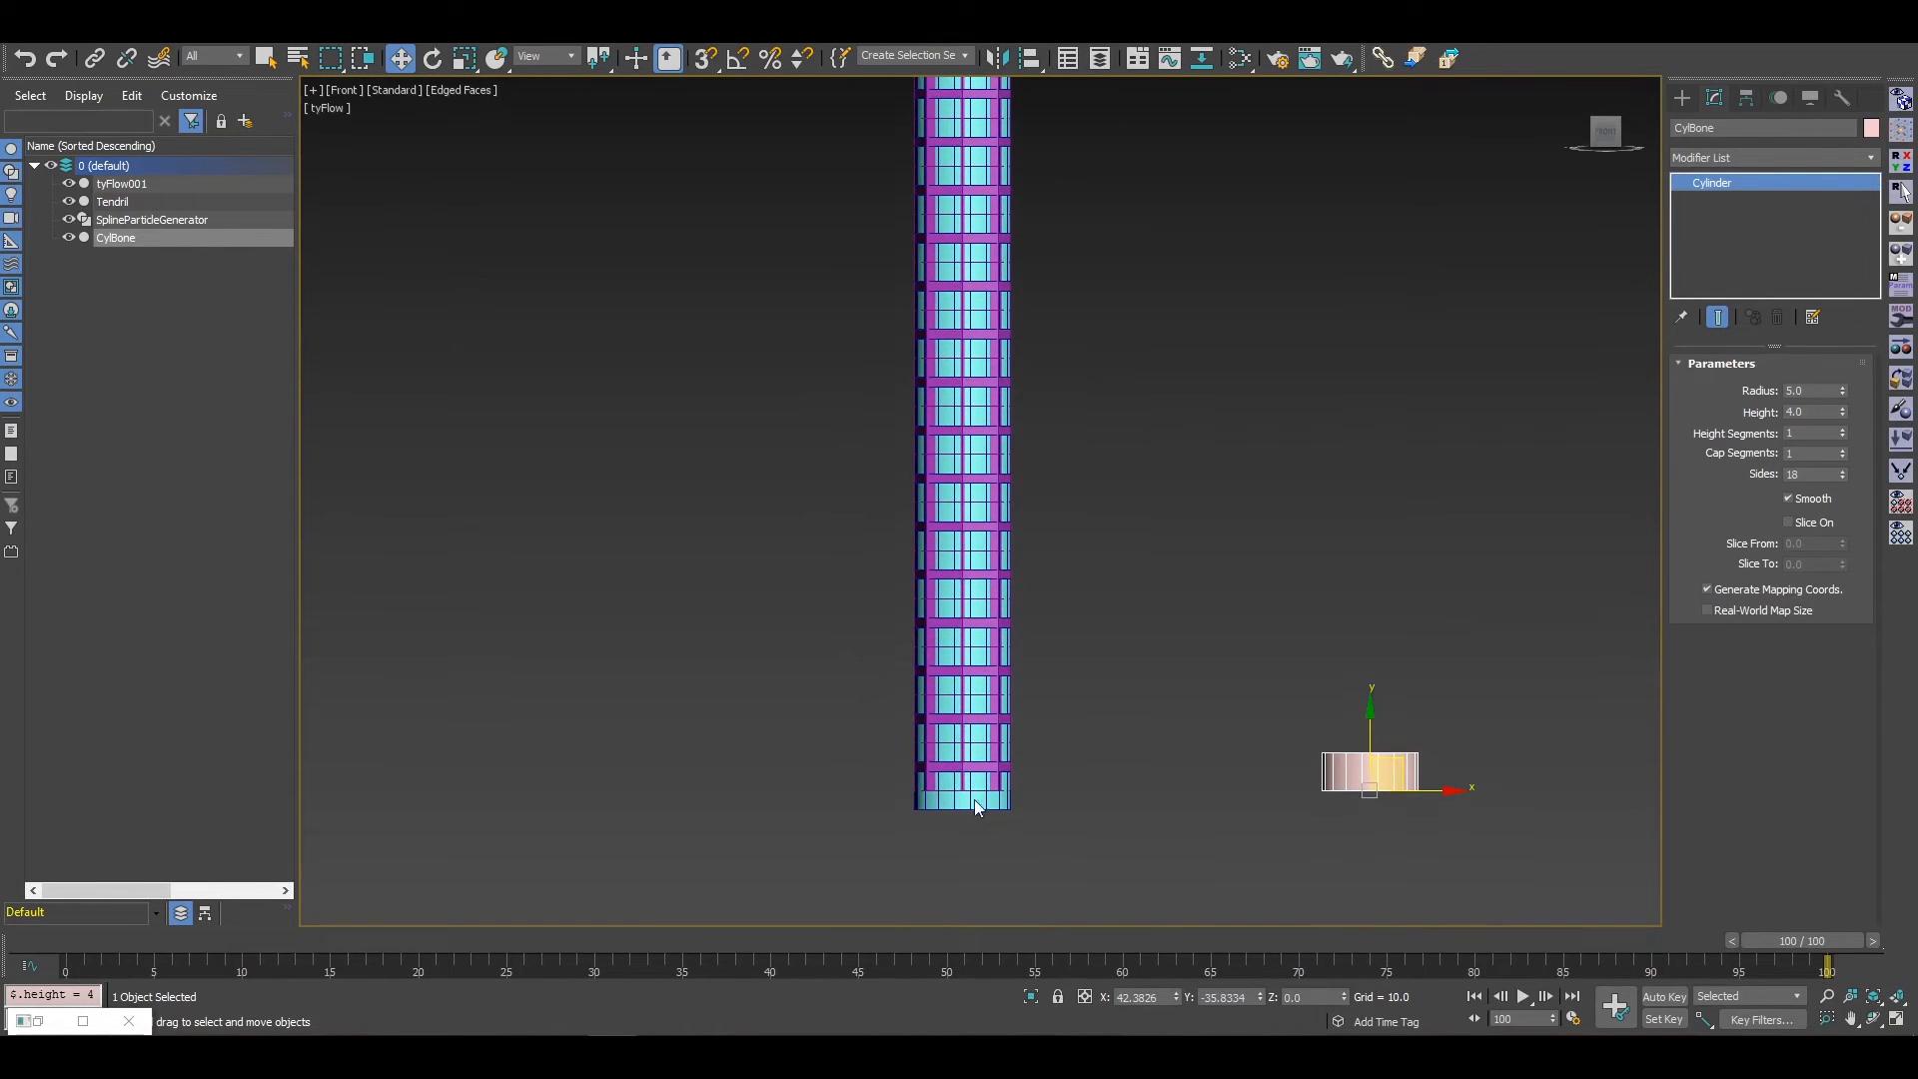
{"action": "middle_click_drag", "start_coordinate": [959, 513], "coordinate": [909, 739]}
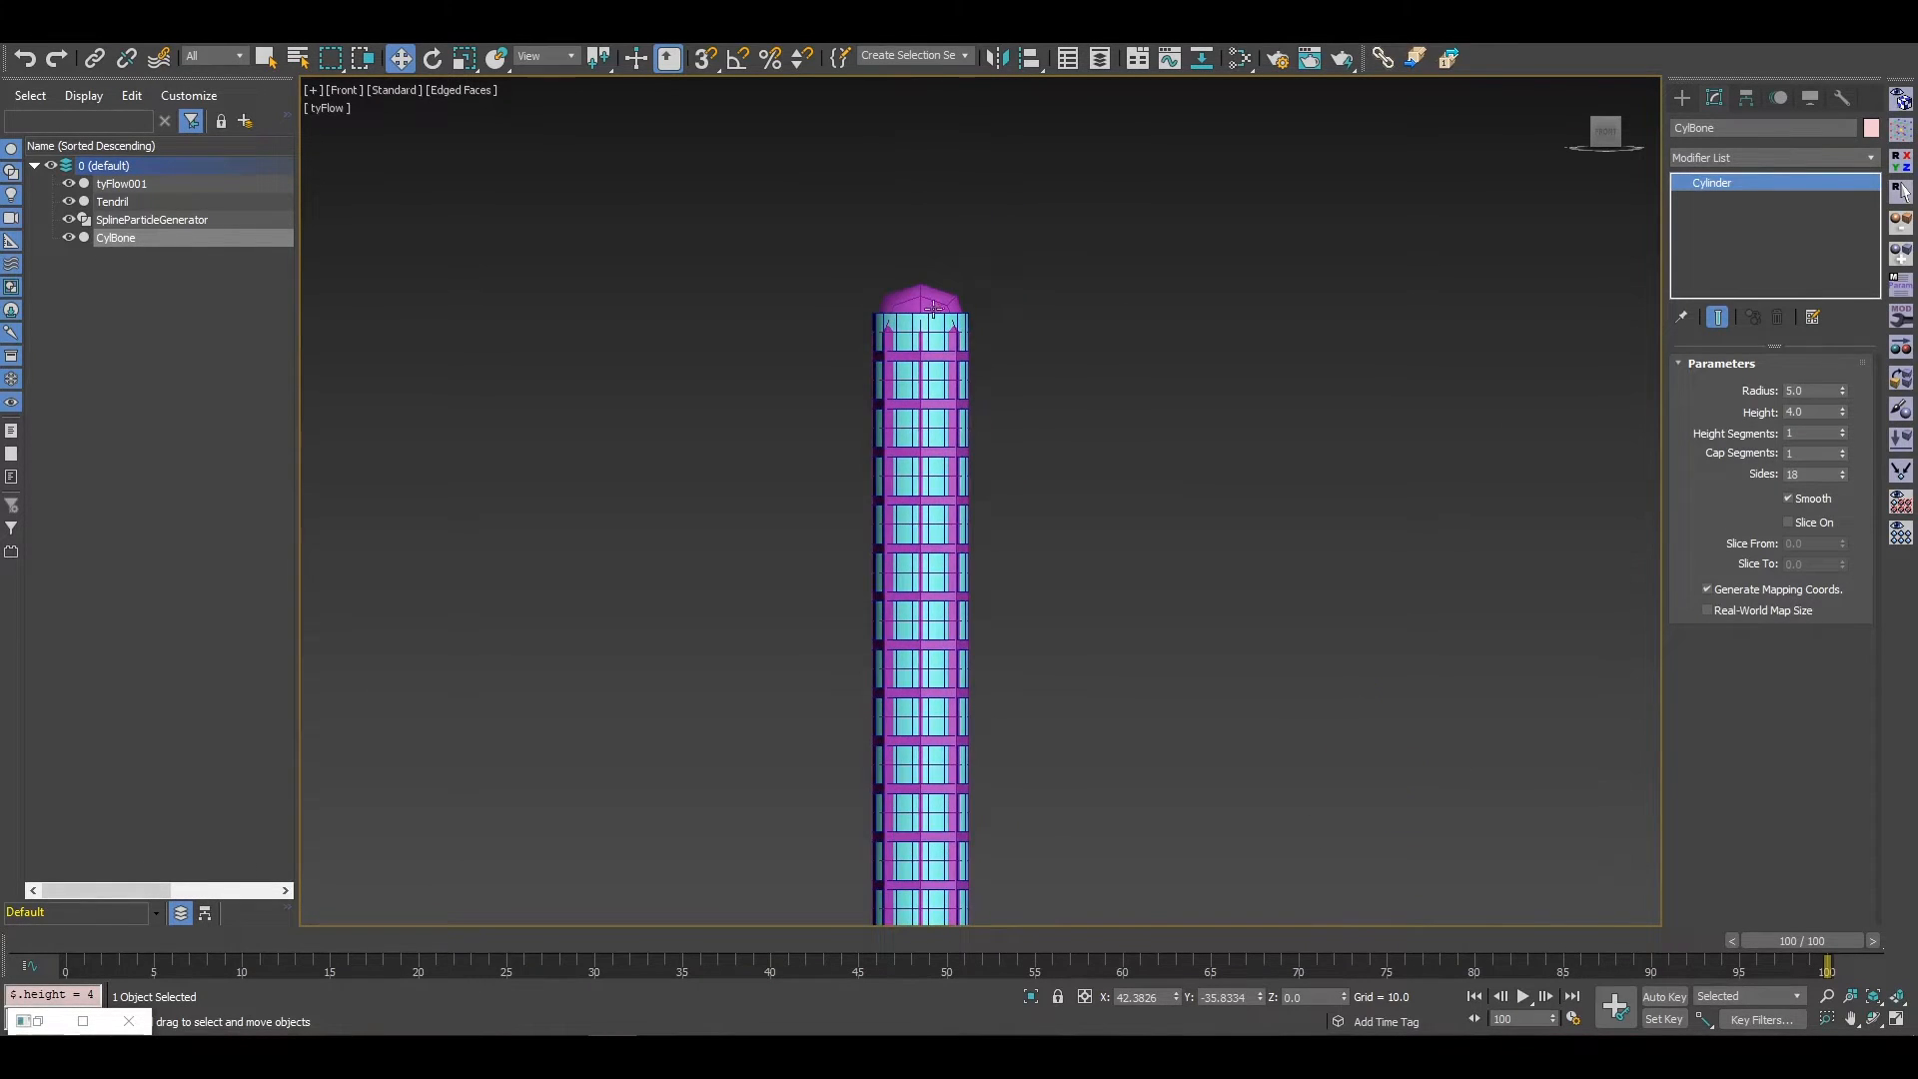
{"action": "scroll", "coordinate": [927, 331], "scroll_direction": "up", "scroll_amount": 5}
{"action": "scroll", "coordinate": [888, 455], "scroll_direction": "down", "scroll_amount": 5}
{"action": "middle_click_drag", "start_coordinate": [1119, 902], "coordinate": [1109, 384]}
{"action": "middle_click_drag", "start_coordinate": [1059, 502], "coordinate": [1000, 457]}
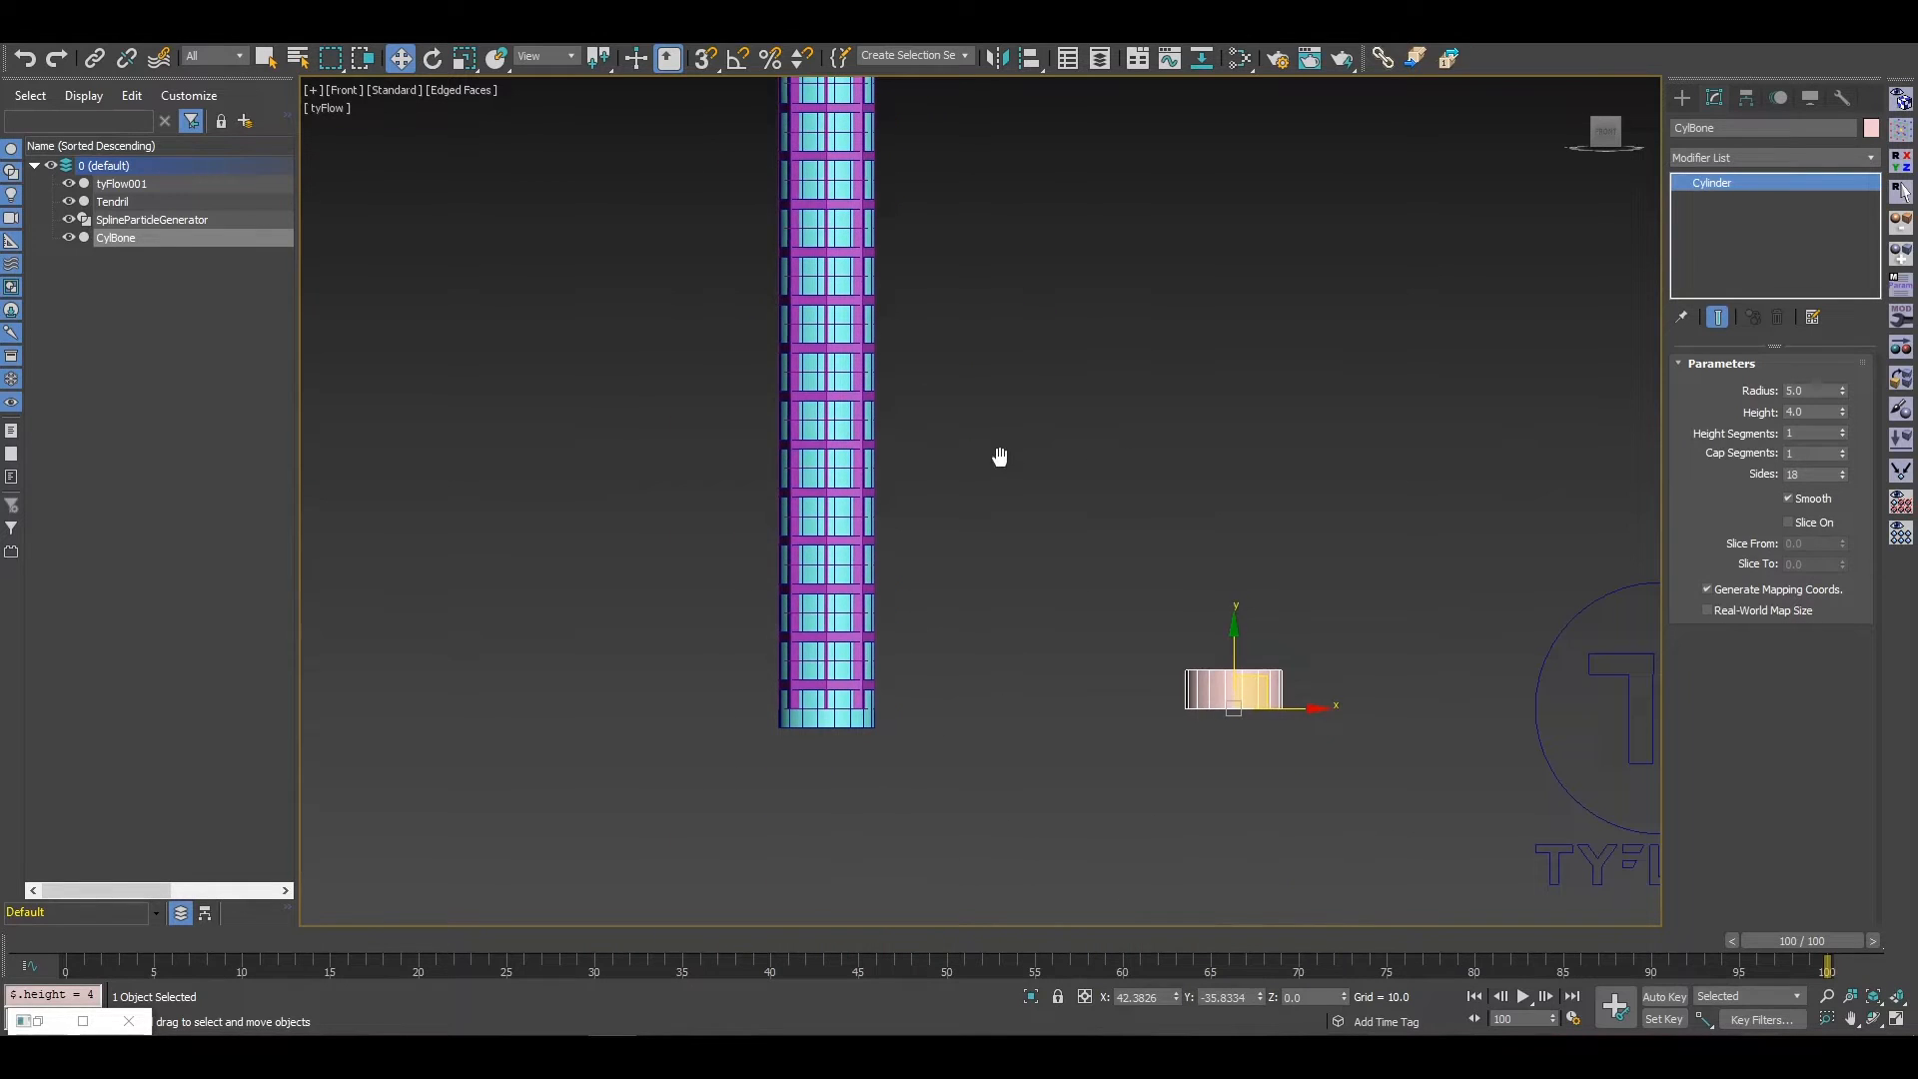
Step: Reopen the tyFlow editor and add a PhysX Shape operator to the event below Shape
{"action": "left_click", "coordinate": [22, 1021]}
{"action": "left_click_drag", "start_coordinate": [432, 166], "coordinate": [766, 203]}
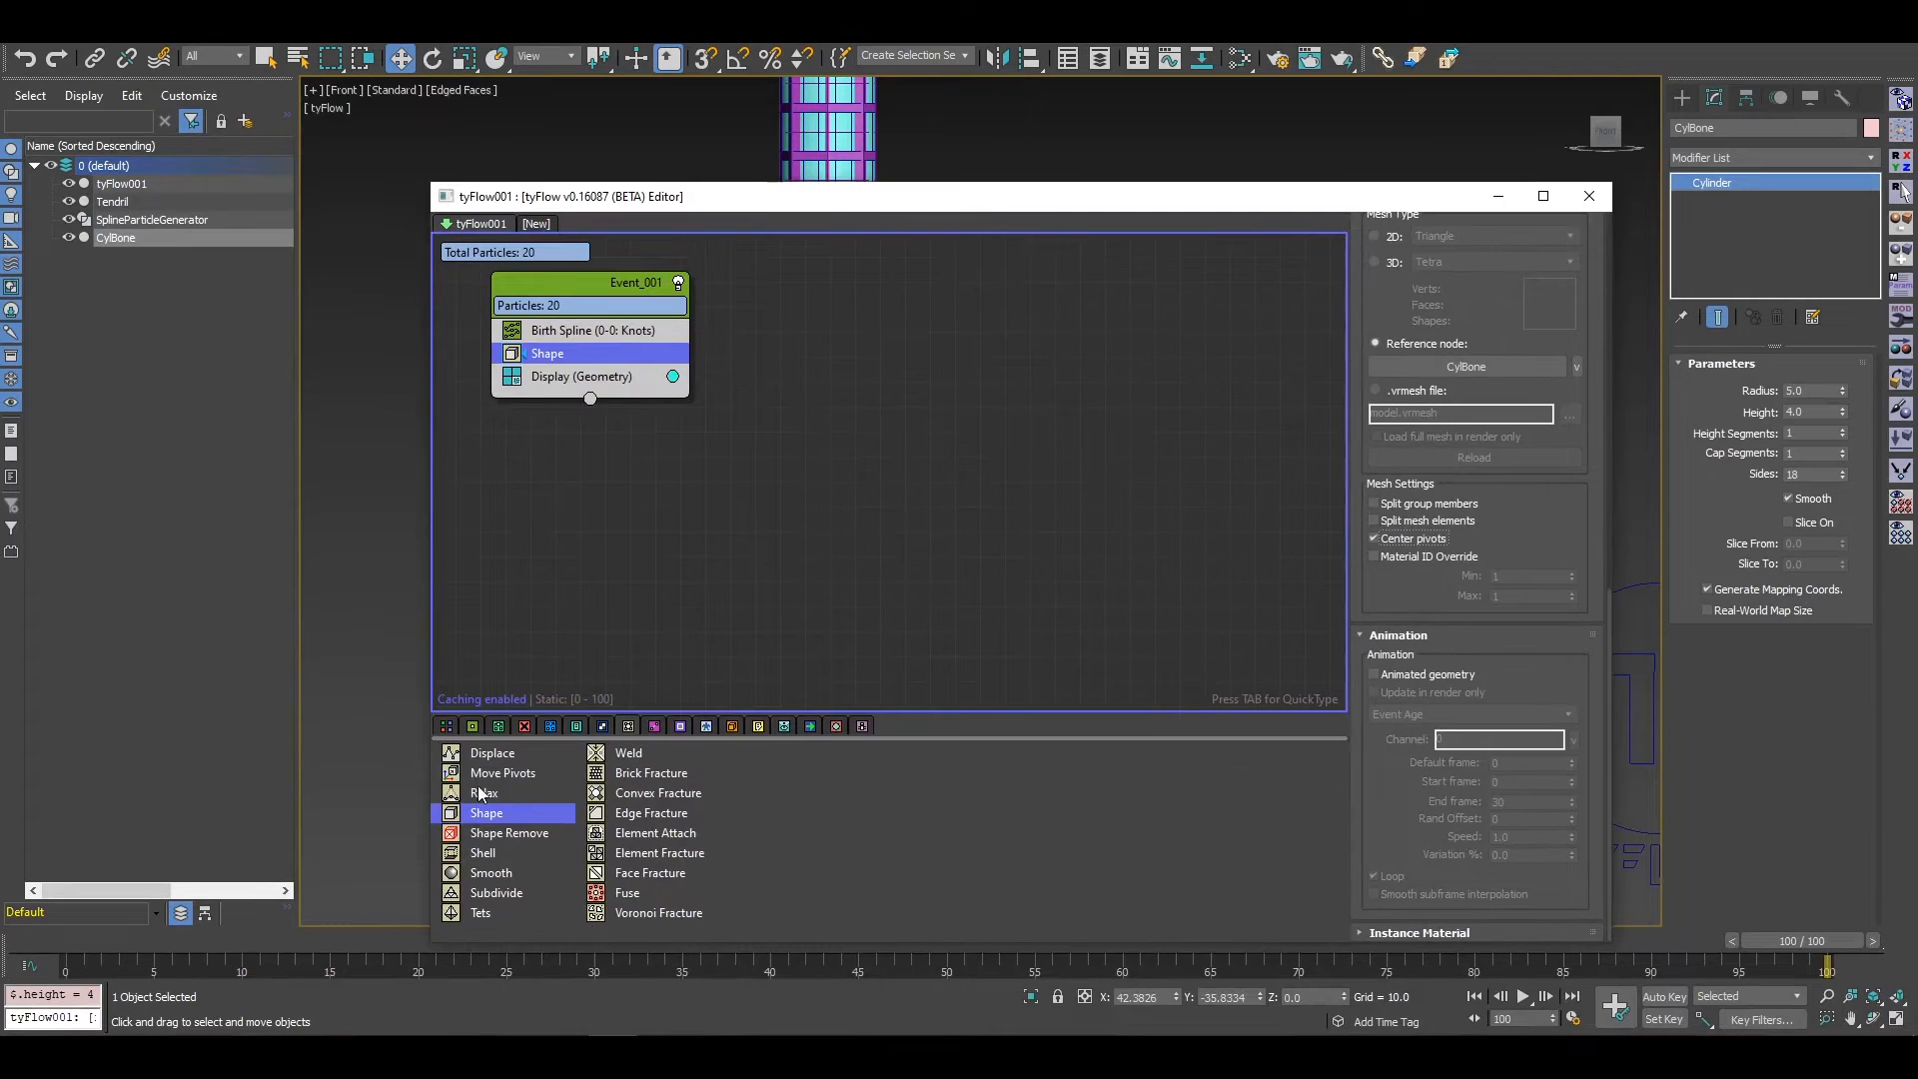
{"action": "mouse_move", "coordinate": [679, 727]}
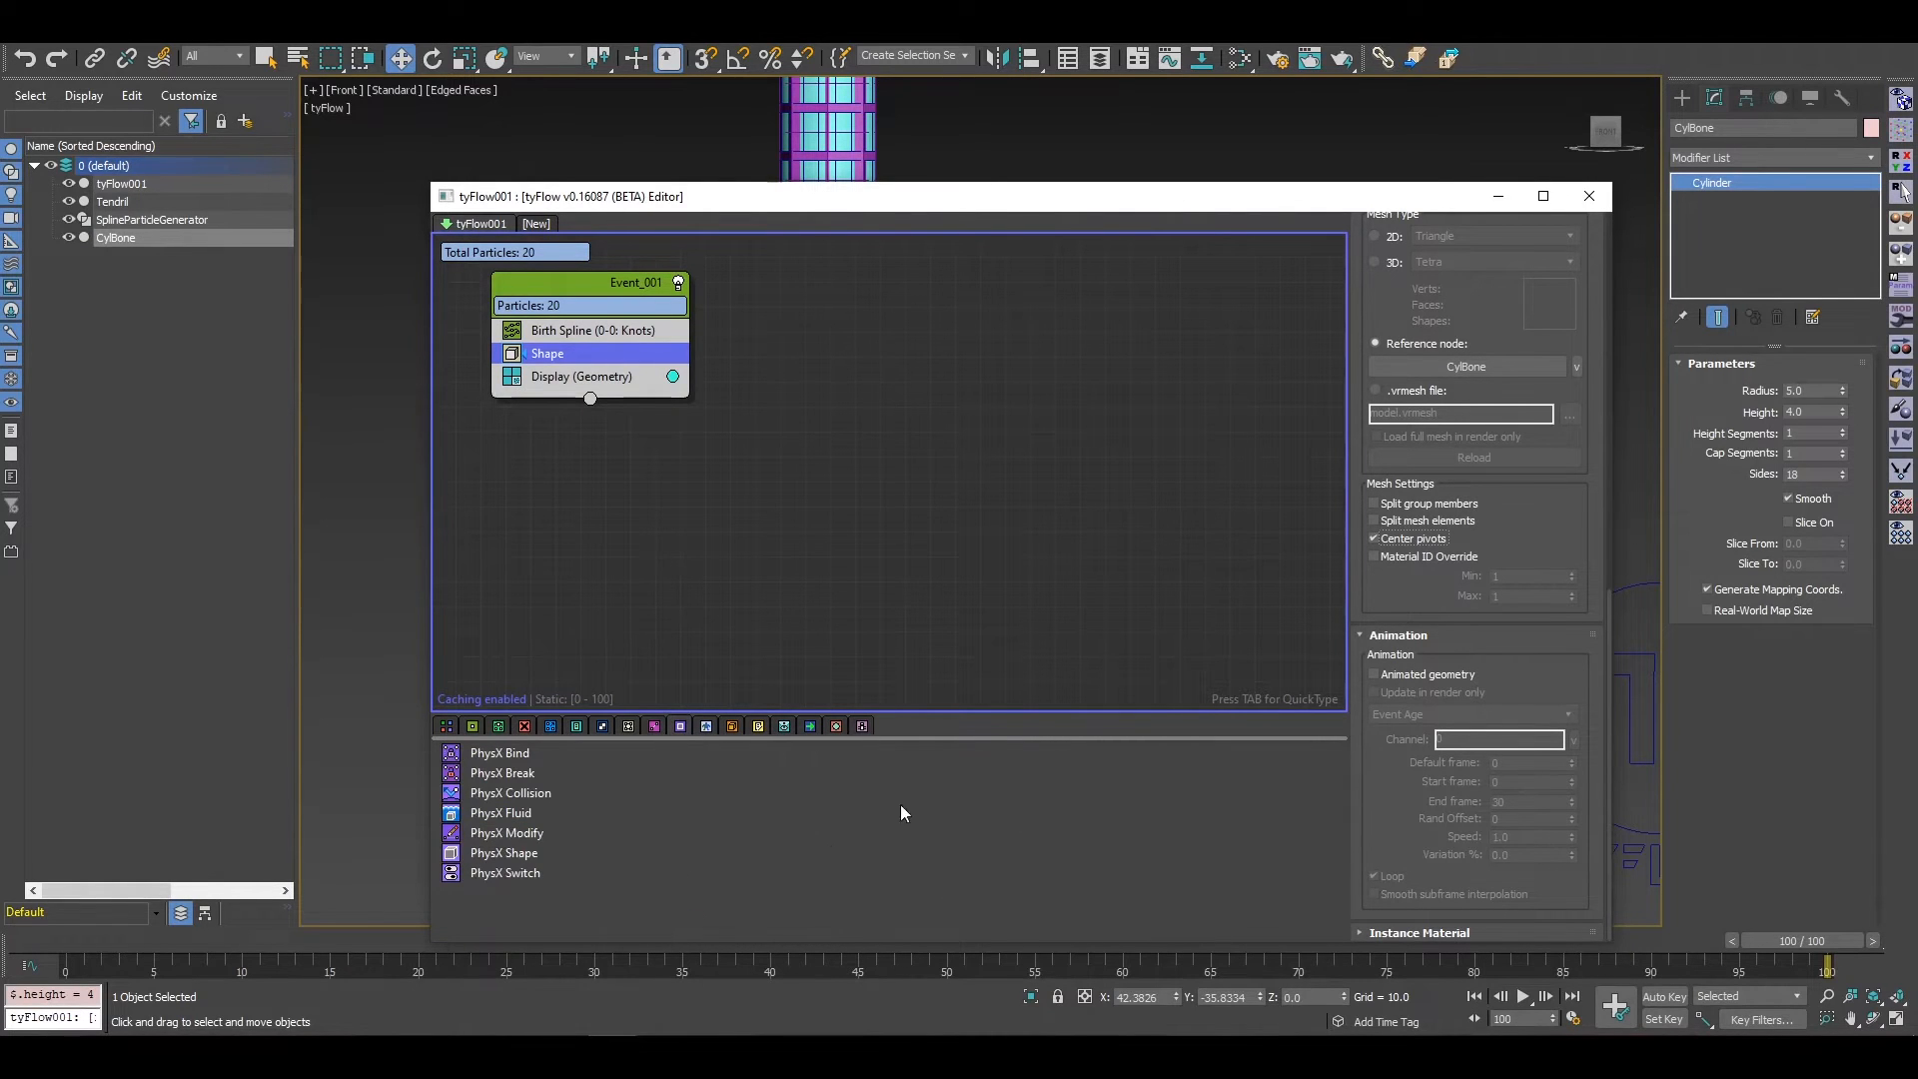
{"action": "left_click_drag", "start_coordinate": [521, 860], "coordinate": [576, 378]}
{"action": "left_click_drag", "start_coordinate": [994, 208], "coordinate": [777, 130]}
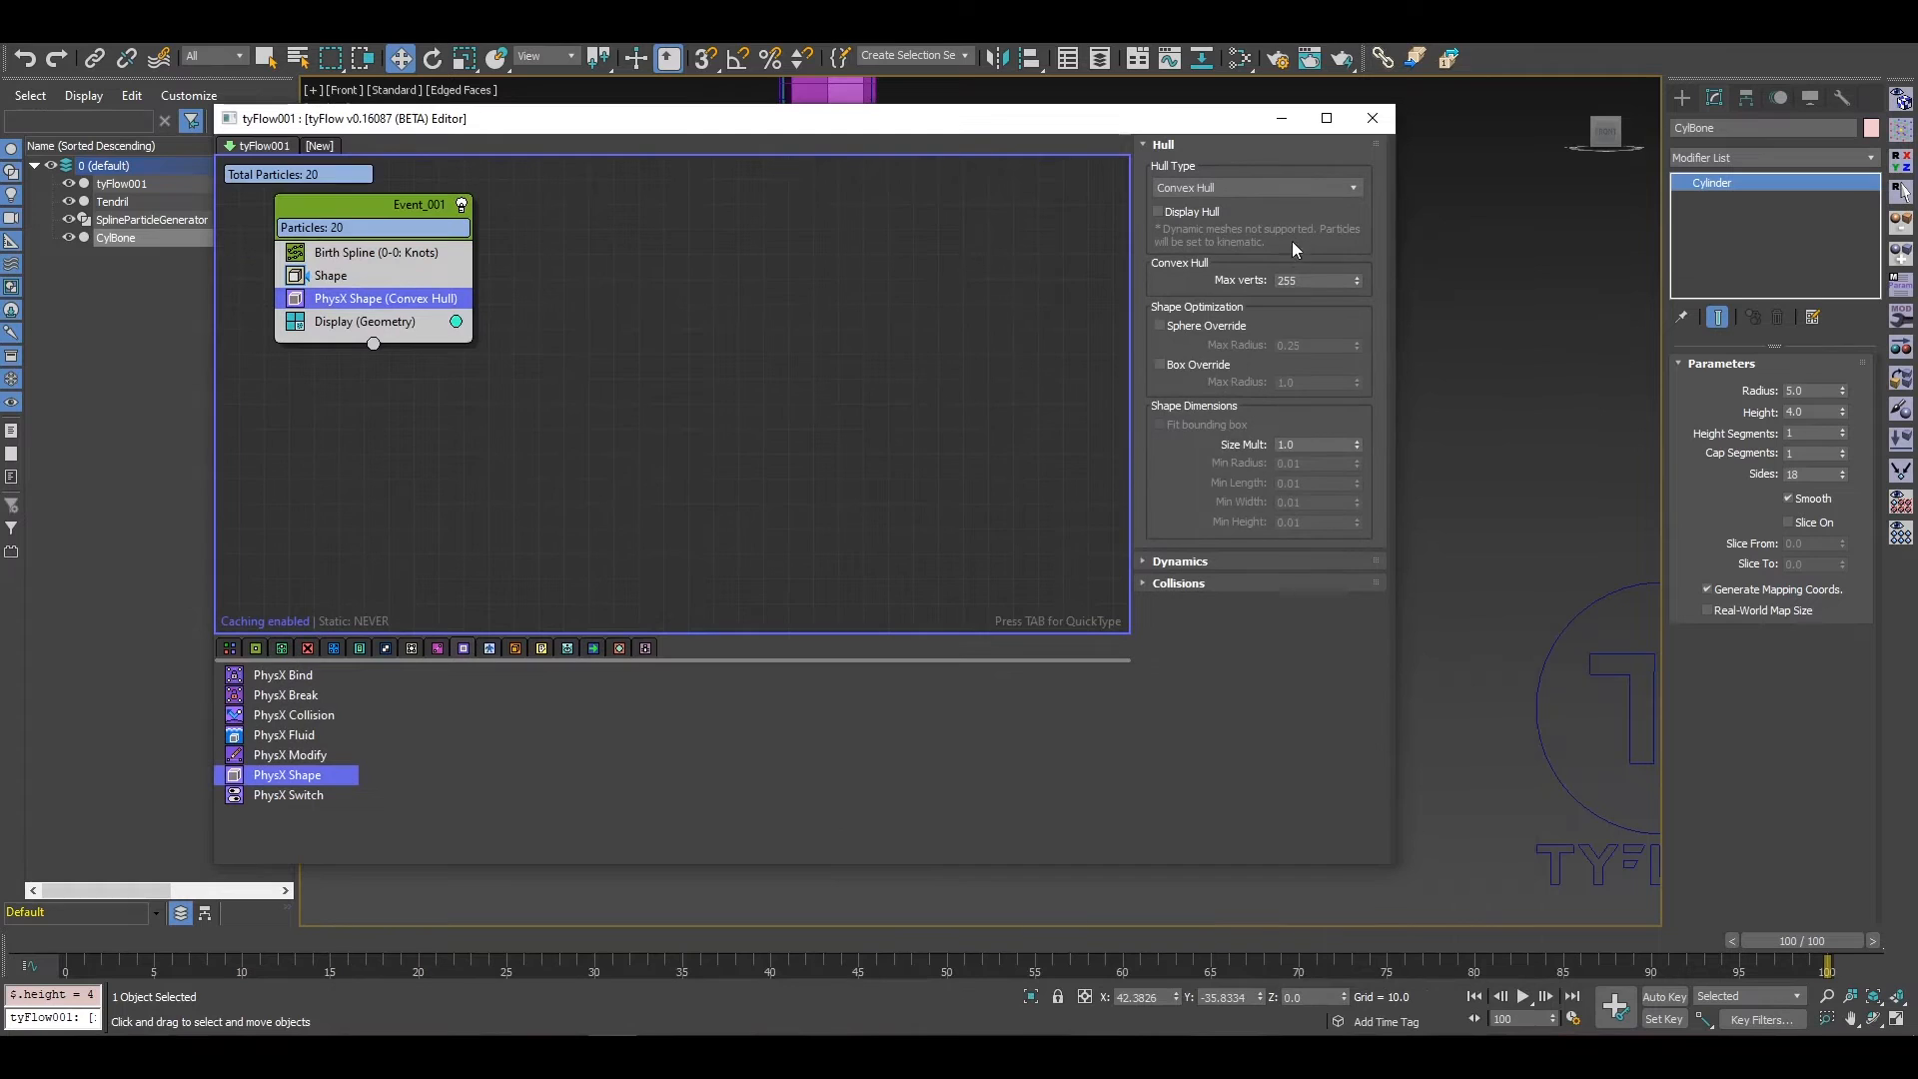
Step: Return the animation to frame 0, moving the tyFlow editor aside to reach the timeline
{"action": "left_click_drag", "start_coordinate": [541, 118], "coordinate": [1182, 402]}
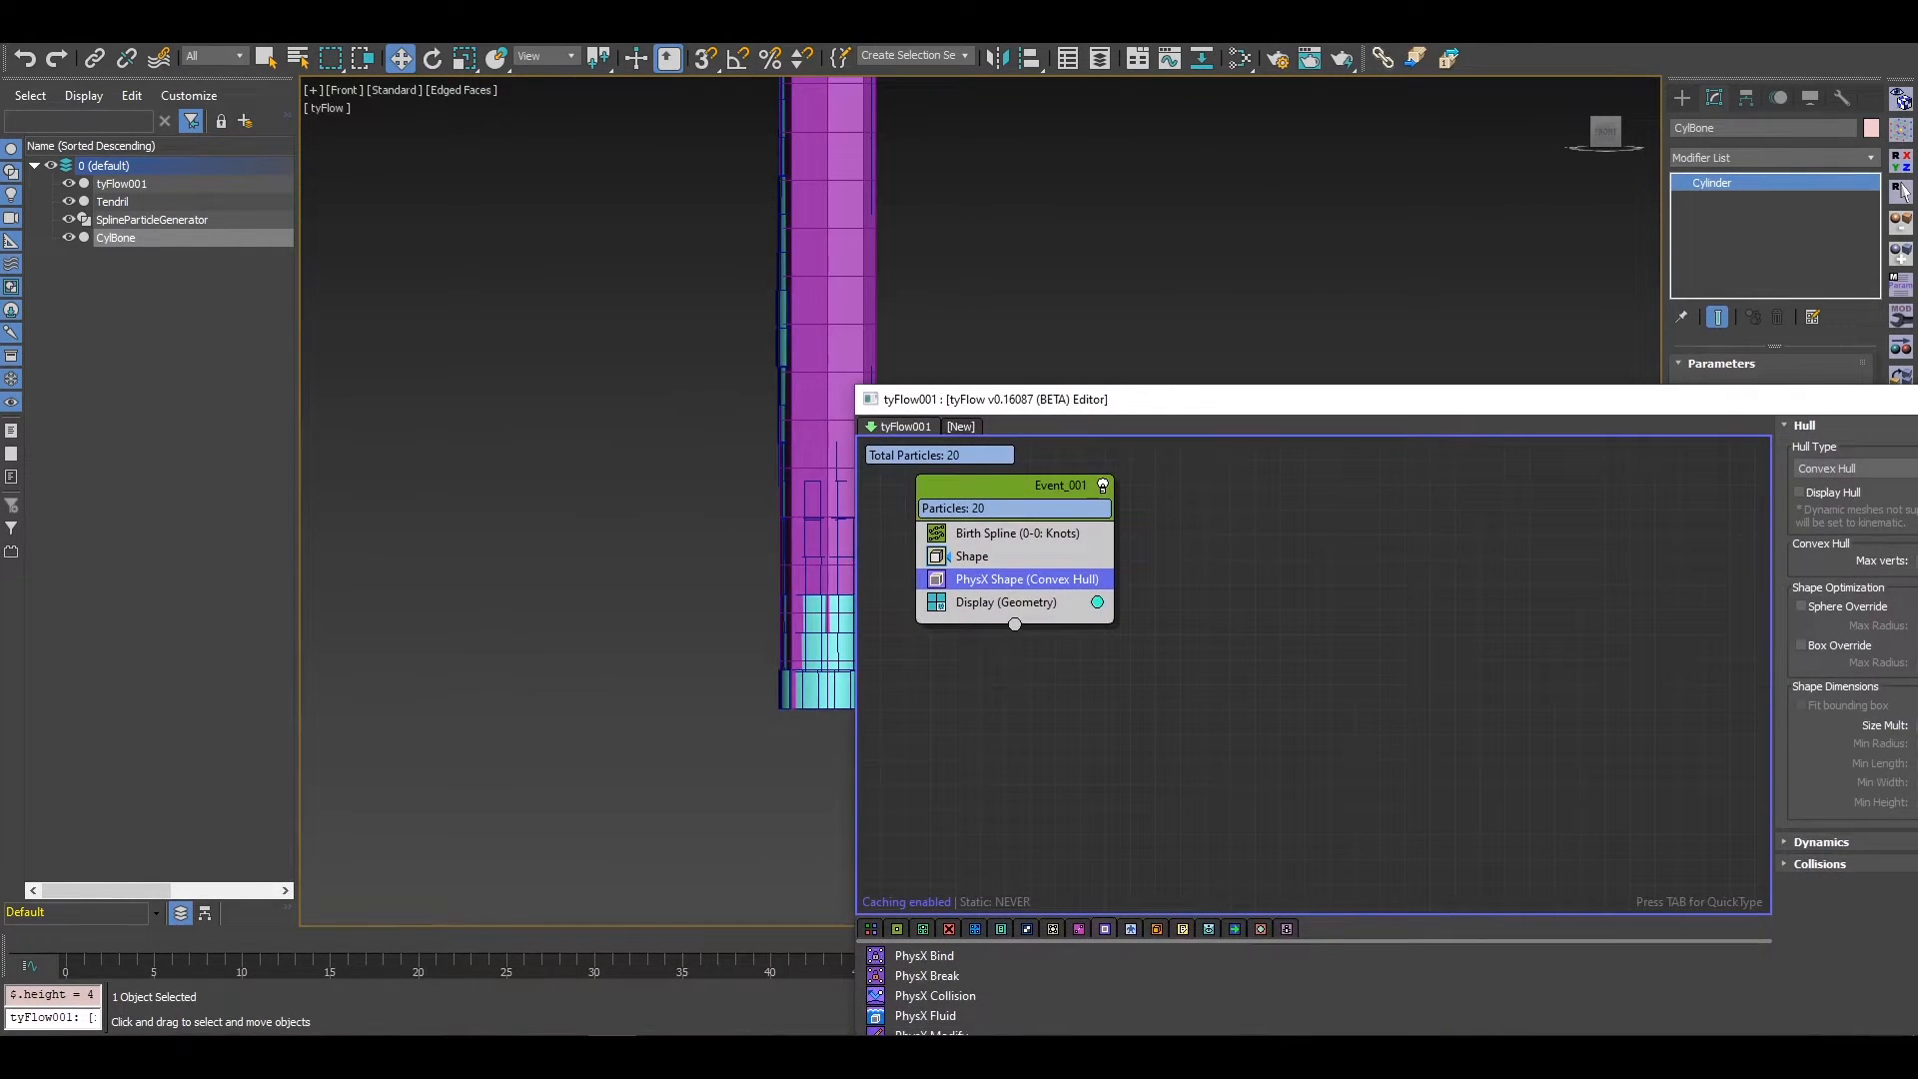
{"action": "left_click", "coordinate": [57, 942]}
{"action": "left_click_drag", "start_coordinate": [1055, 412], "coordinate": [795, 183]}
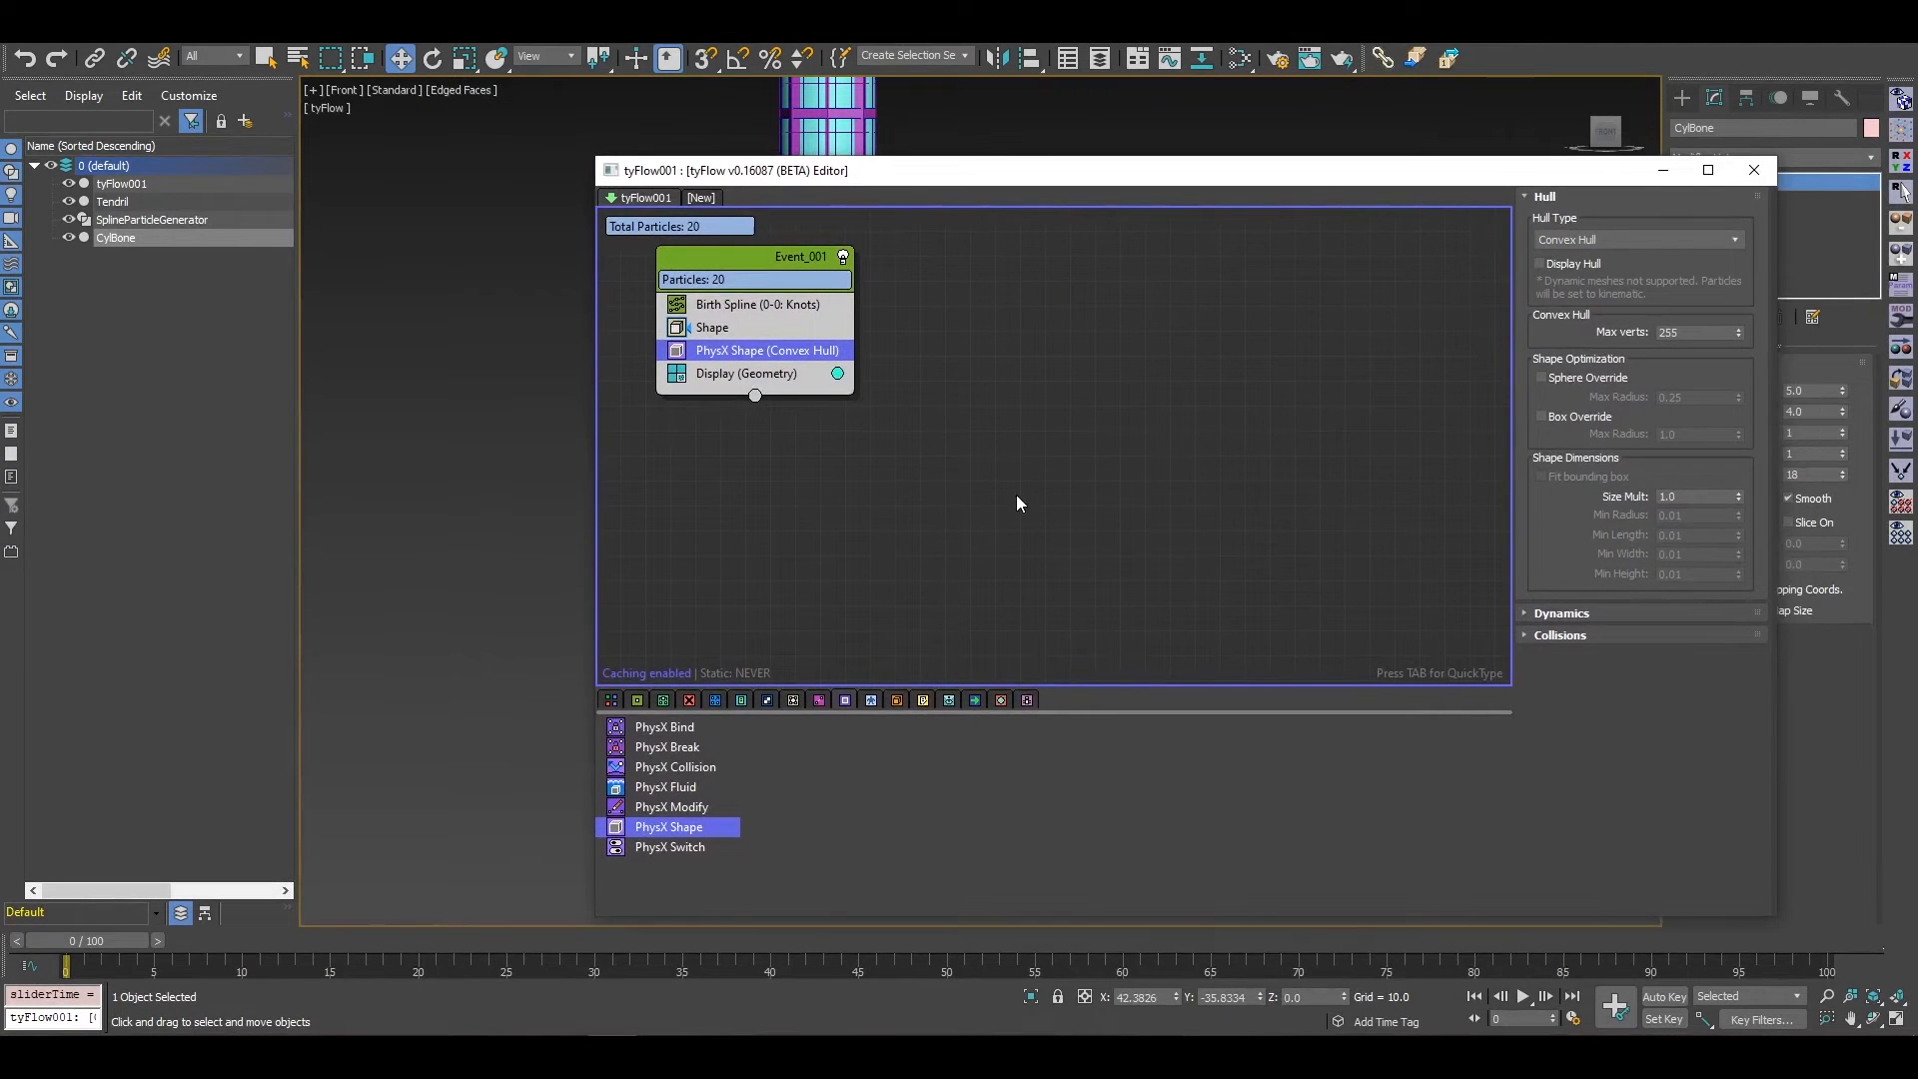
Step: Add a PhysX Bind operator below PhysX Shape and set its type to Rigid (Joint)
{"action": "left_click_drag", "start_coordinate": [677, 740], "coordinate": [749, 360]}
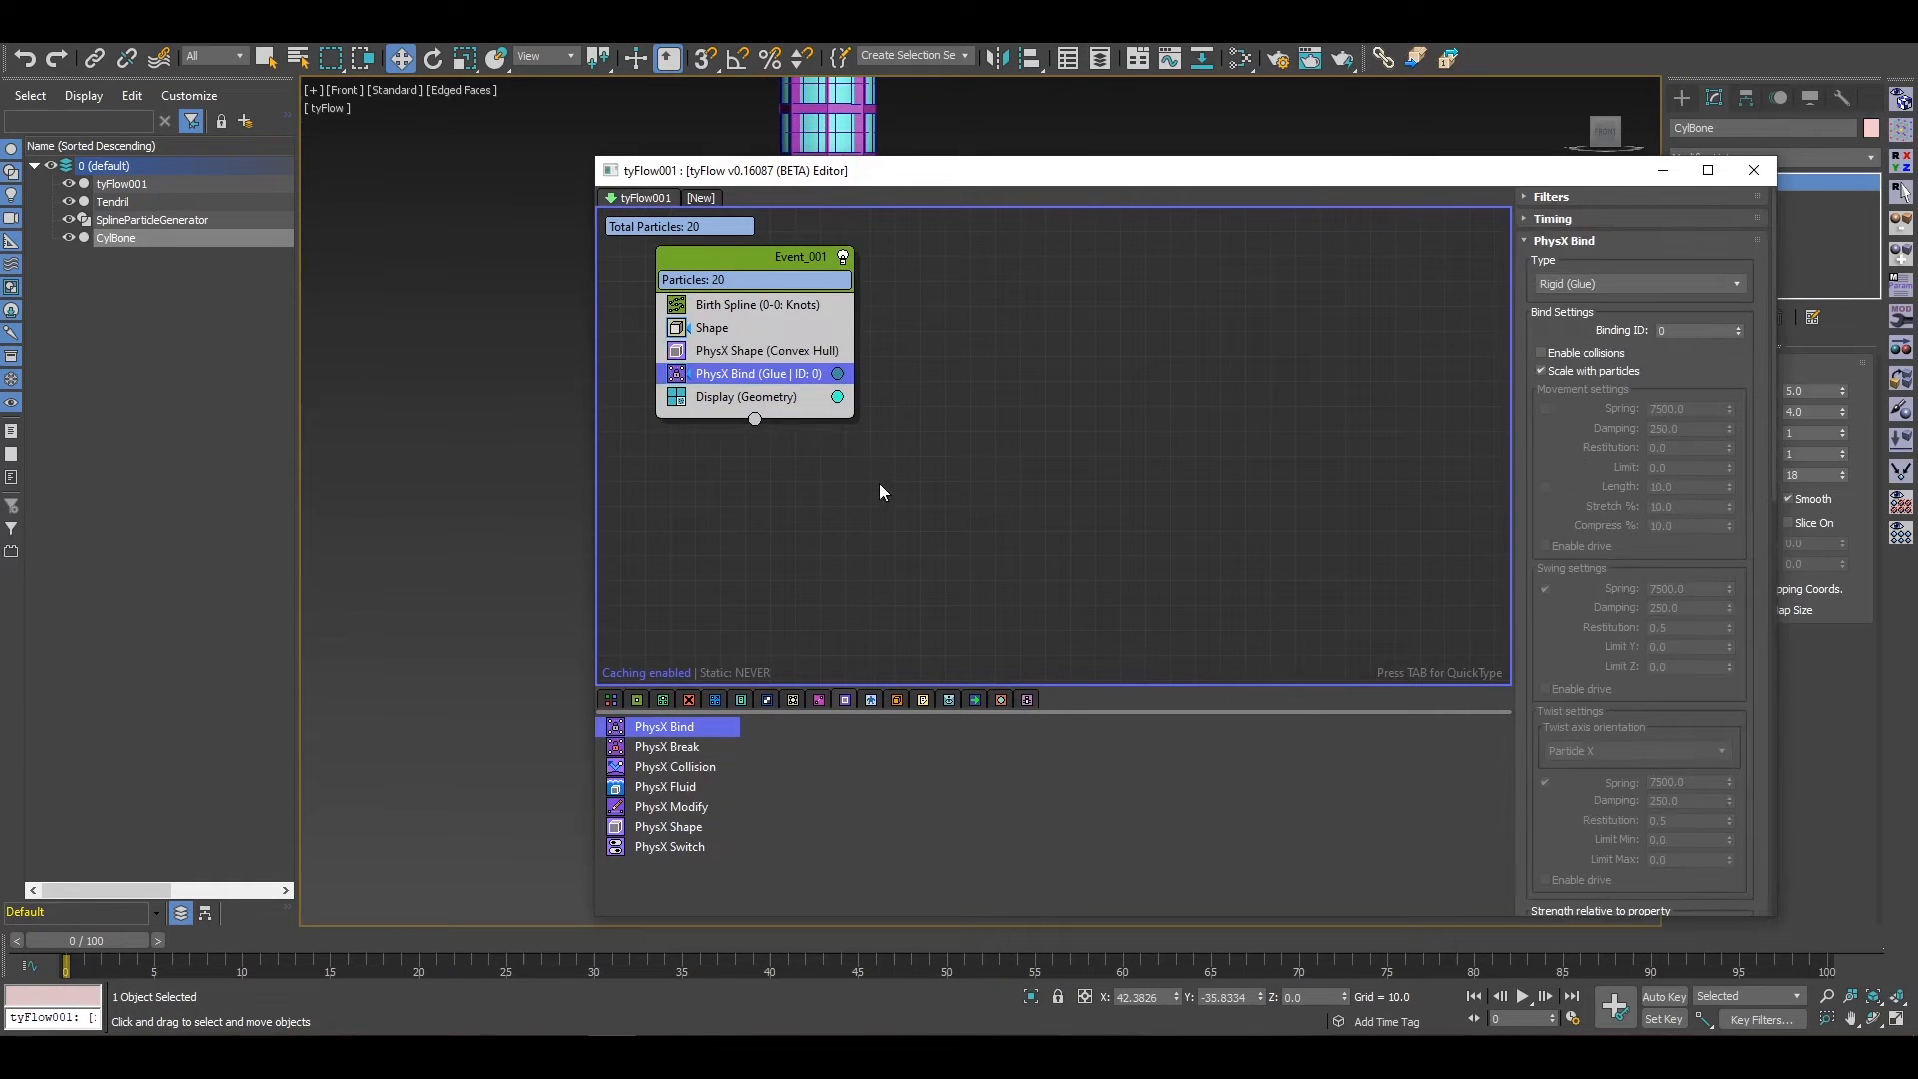
{"action": "left_click", "coordinate": [1628, 286]}
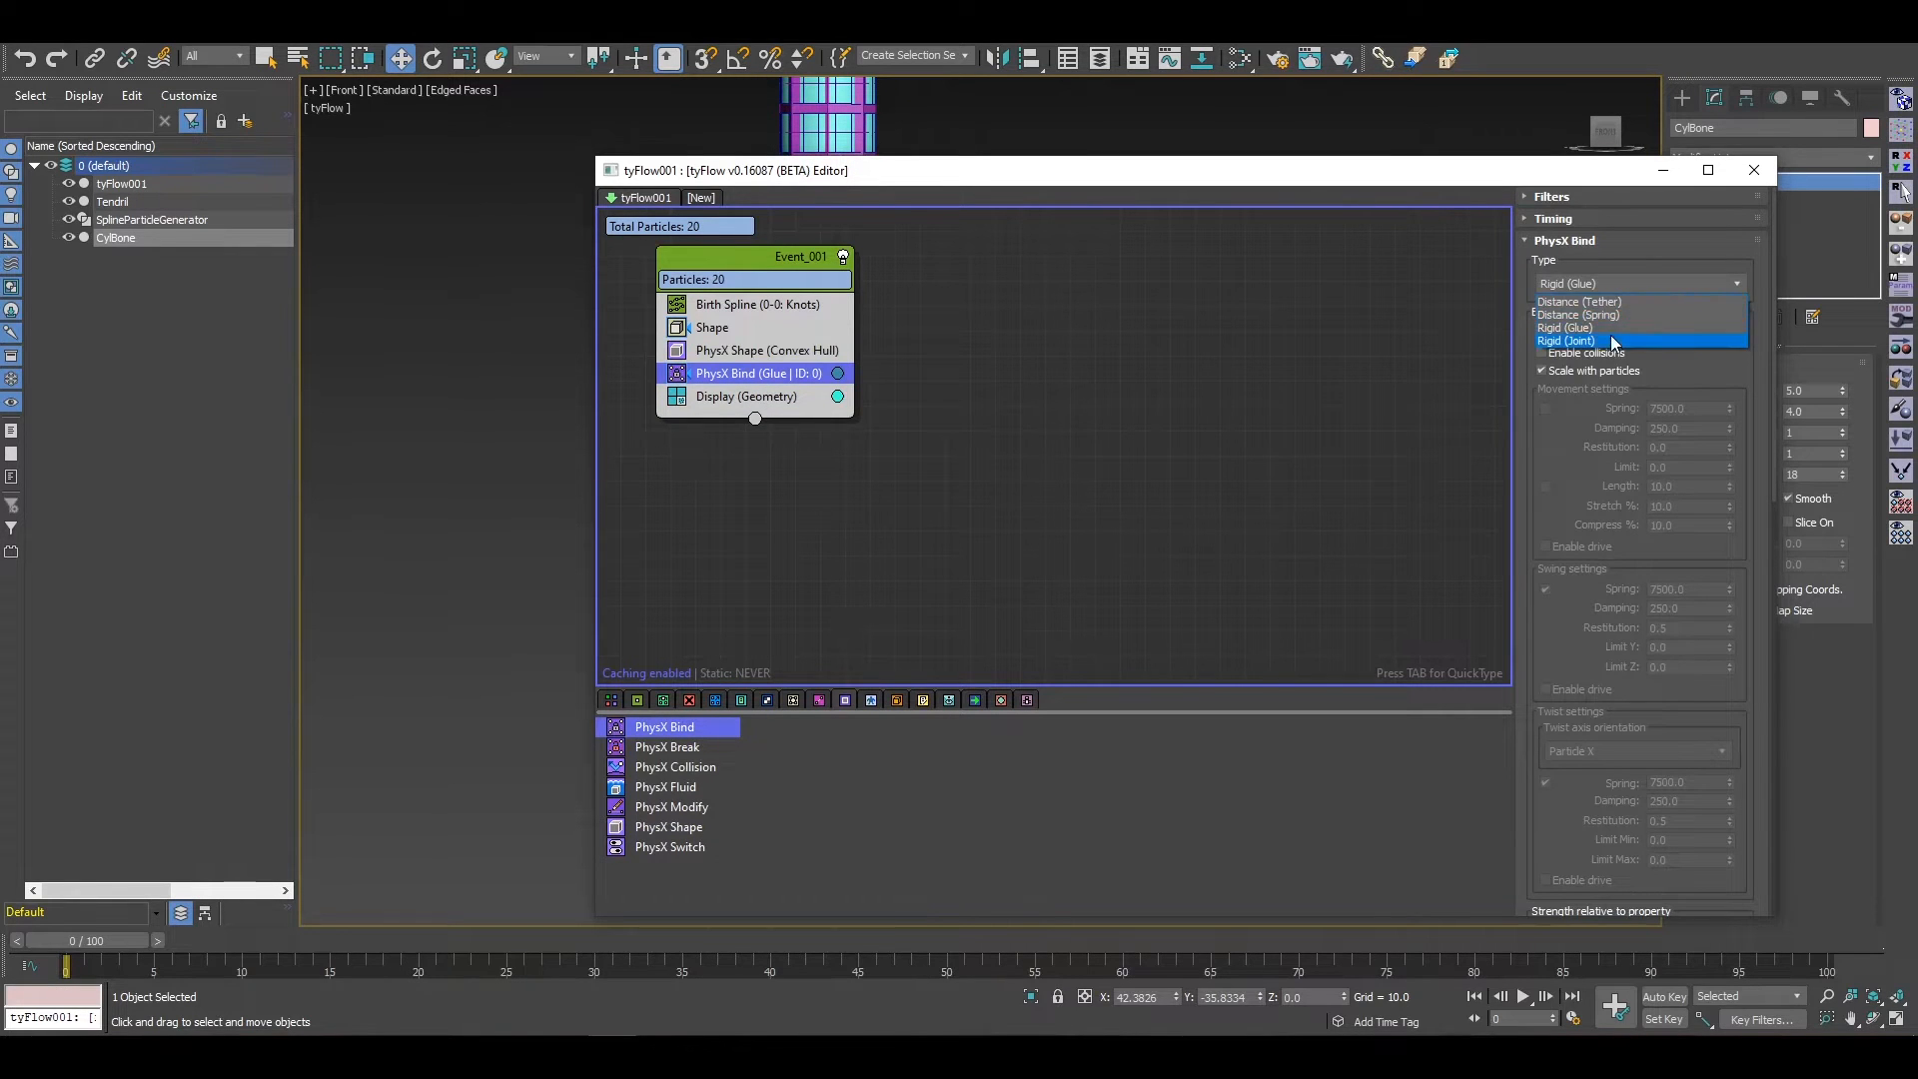
{"action": "left_click", "coordinate": [1611, 340]}
Step: Turn off the bind's swing and twist springs and its proximity binding to particles
{"action": "scroll", "coordinate": [1559, 440], "scroll_direction": "down", "scroll_amount": 4}
{"action": "left_click", "coordinate": [1547, 432]}
{"action": "left_click", "coordinate": [1545, 624]}
{"action": "left_click_drag", "start_coordinate": [1243, 176], "coordinate": [1250, 317]}
{"action": "scroll", "coordinate": [1573, 800], "scroll_direction": "down", "scroll_amount": 10}
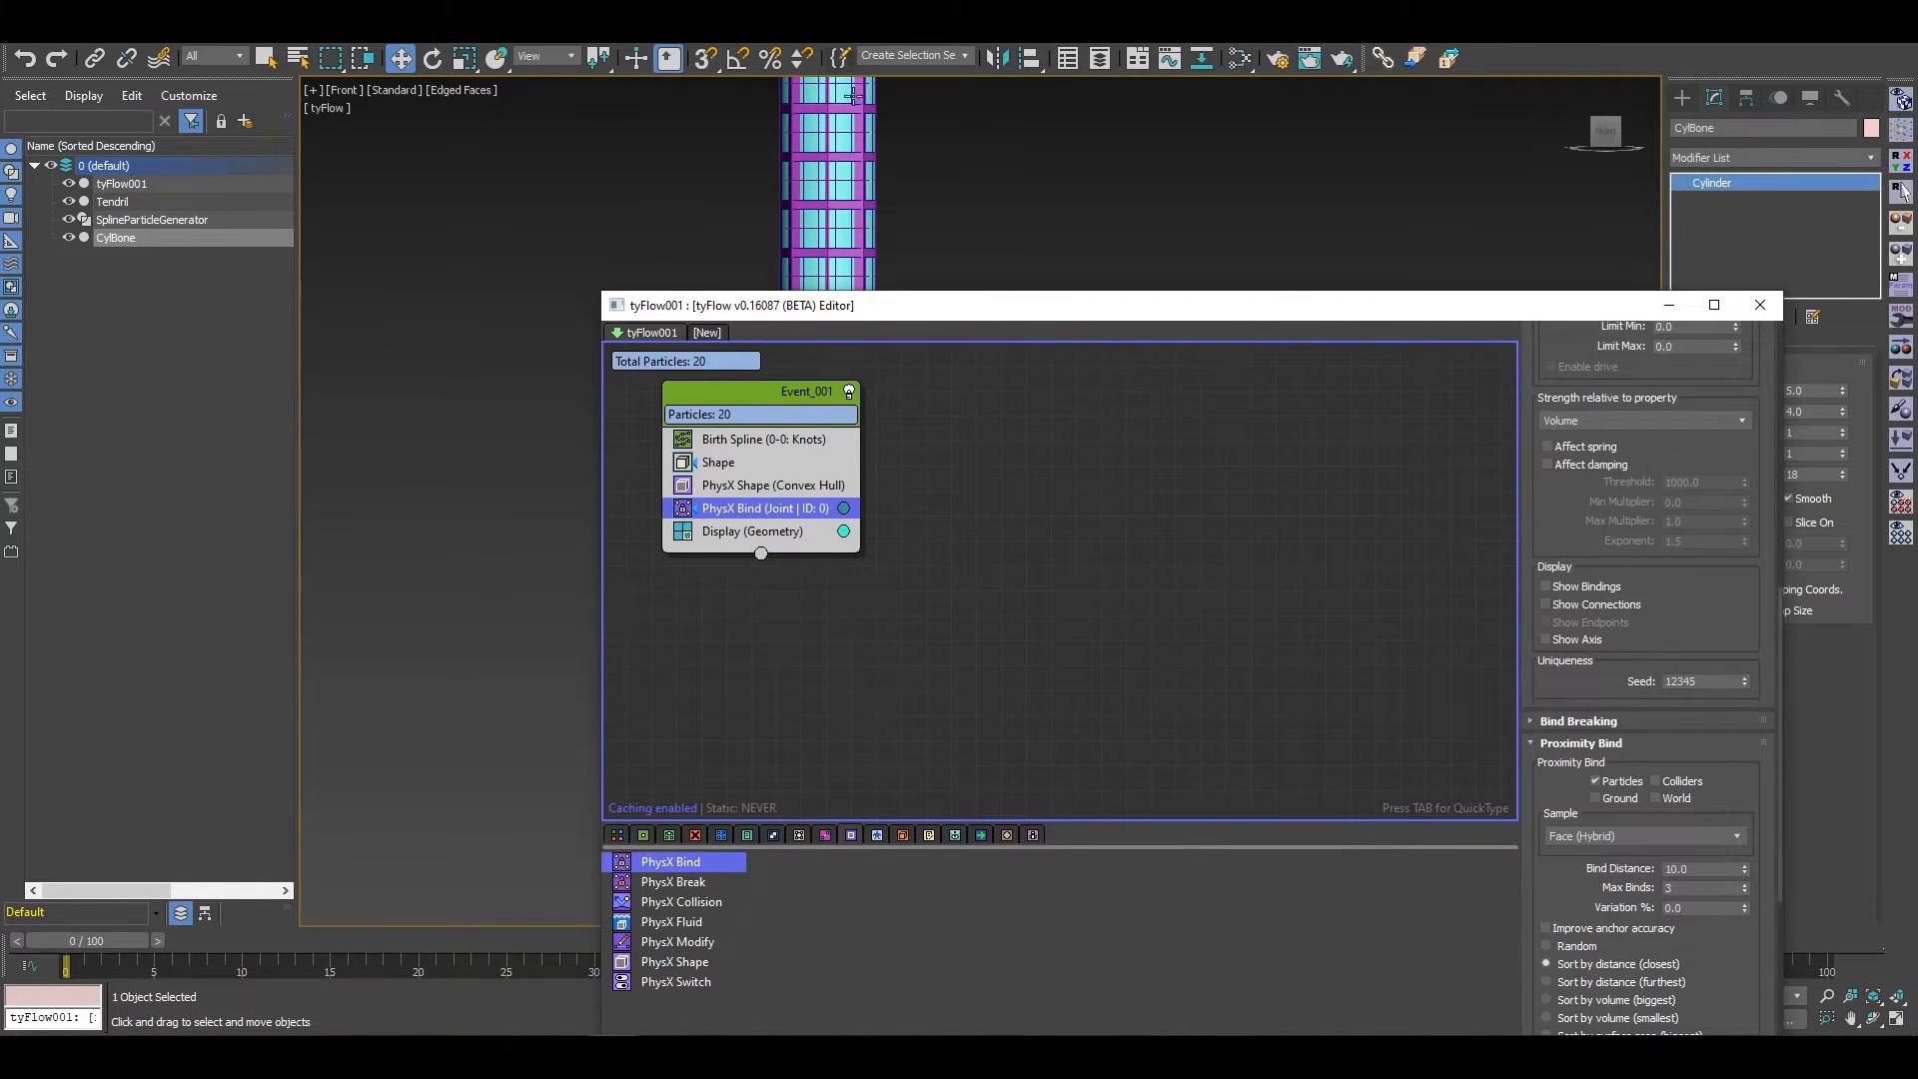
{"action": "scroll", "coordinate": [1577, 785], "scroll_direction": "down", "scroll_amount": 3}
{"action": "left_click", "coordinate": [1617, 638]}
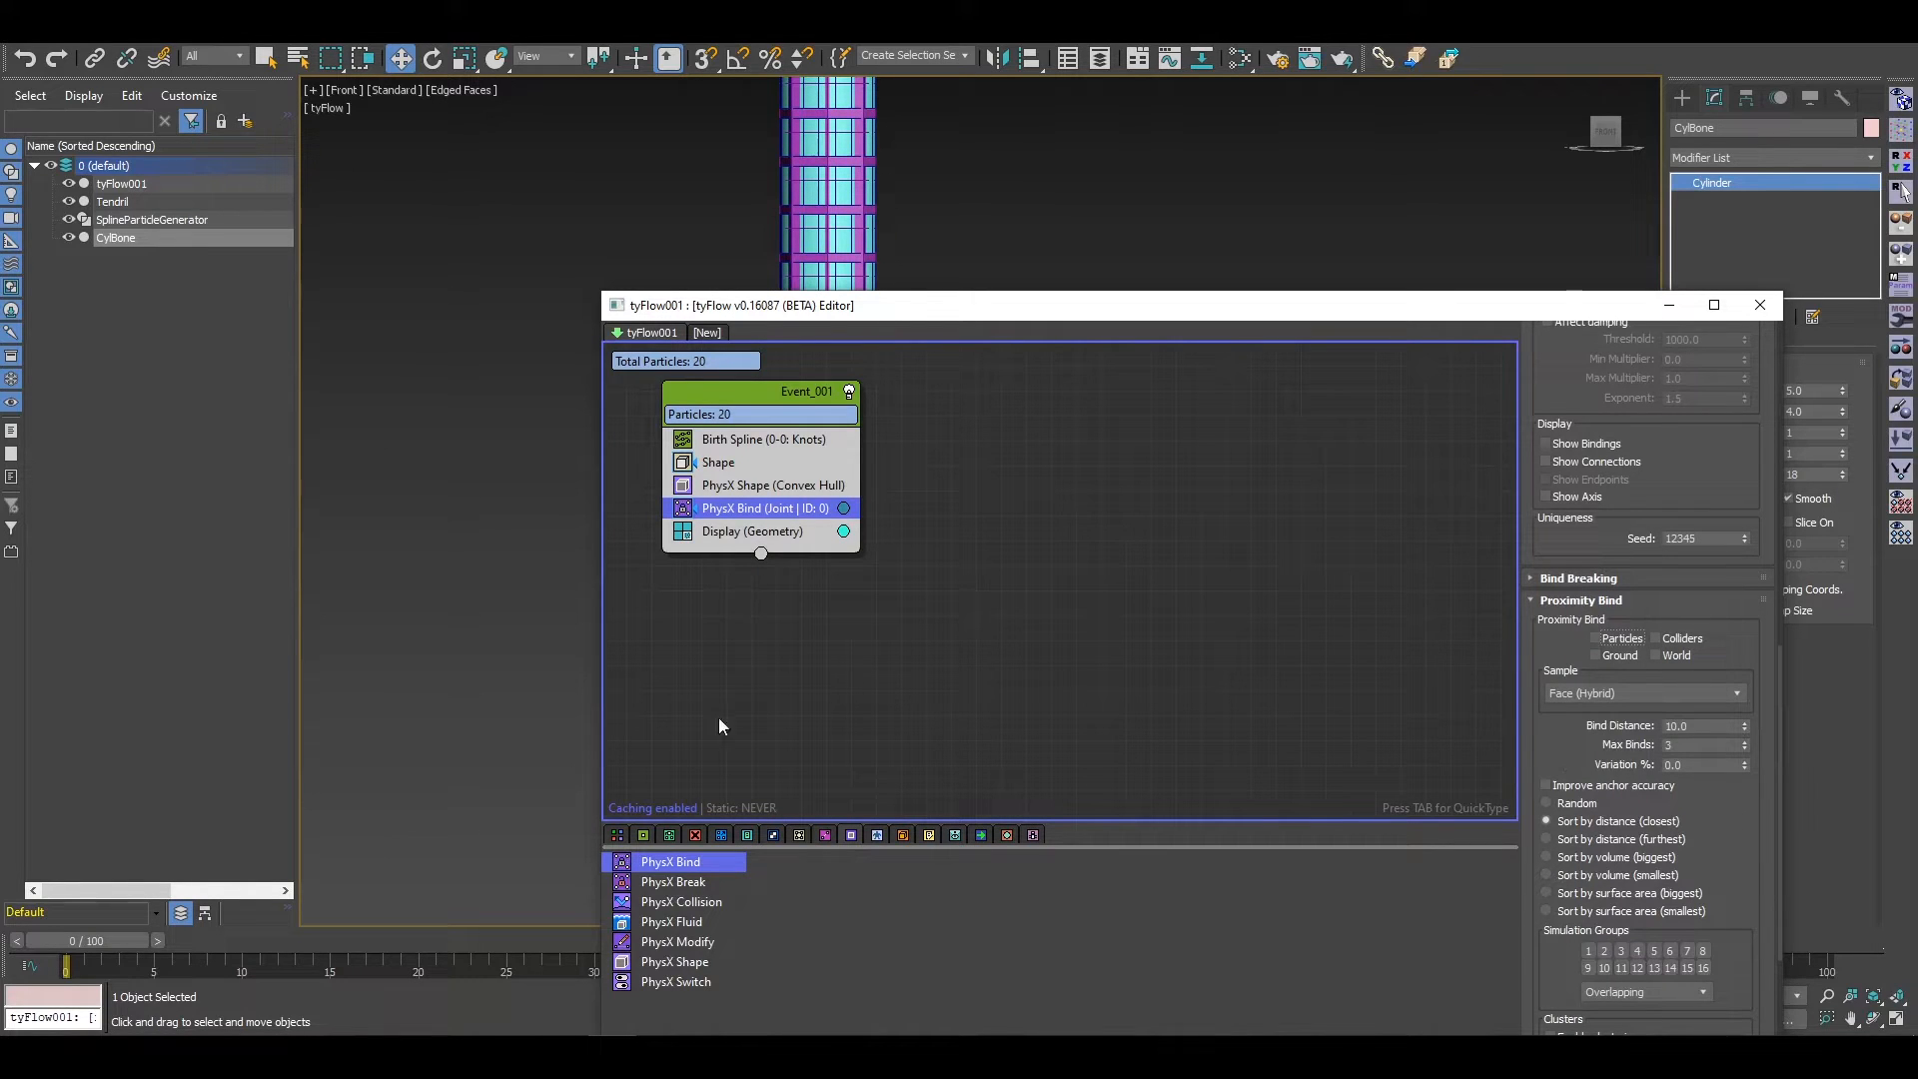
Step: Add a Display Data operator showing the Birth ID between PhysX Bind and Display
{"action": "left_click", "coordinate": [617, 836]}
{"action": "scroll", "coordinate": [1436, 943], "scroll_direction": "down", "scroll_amount": 4}
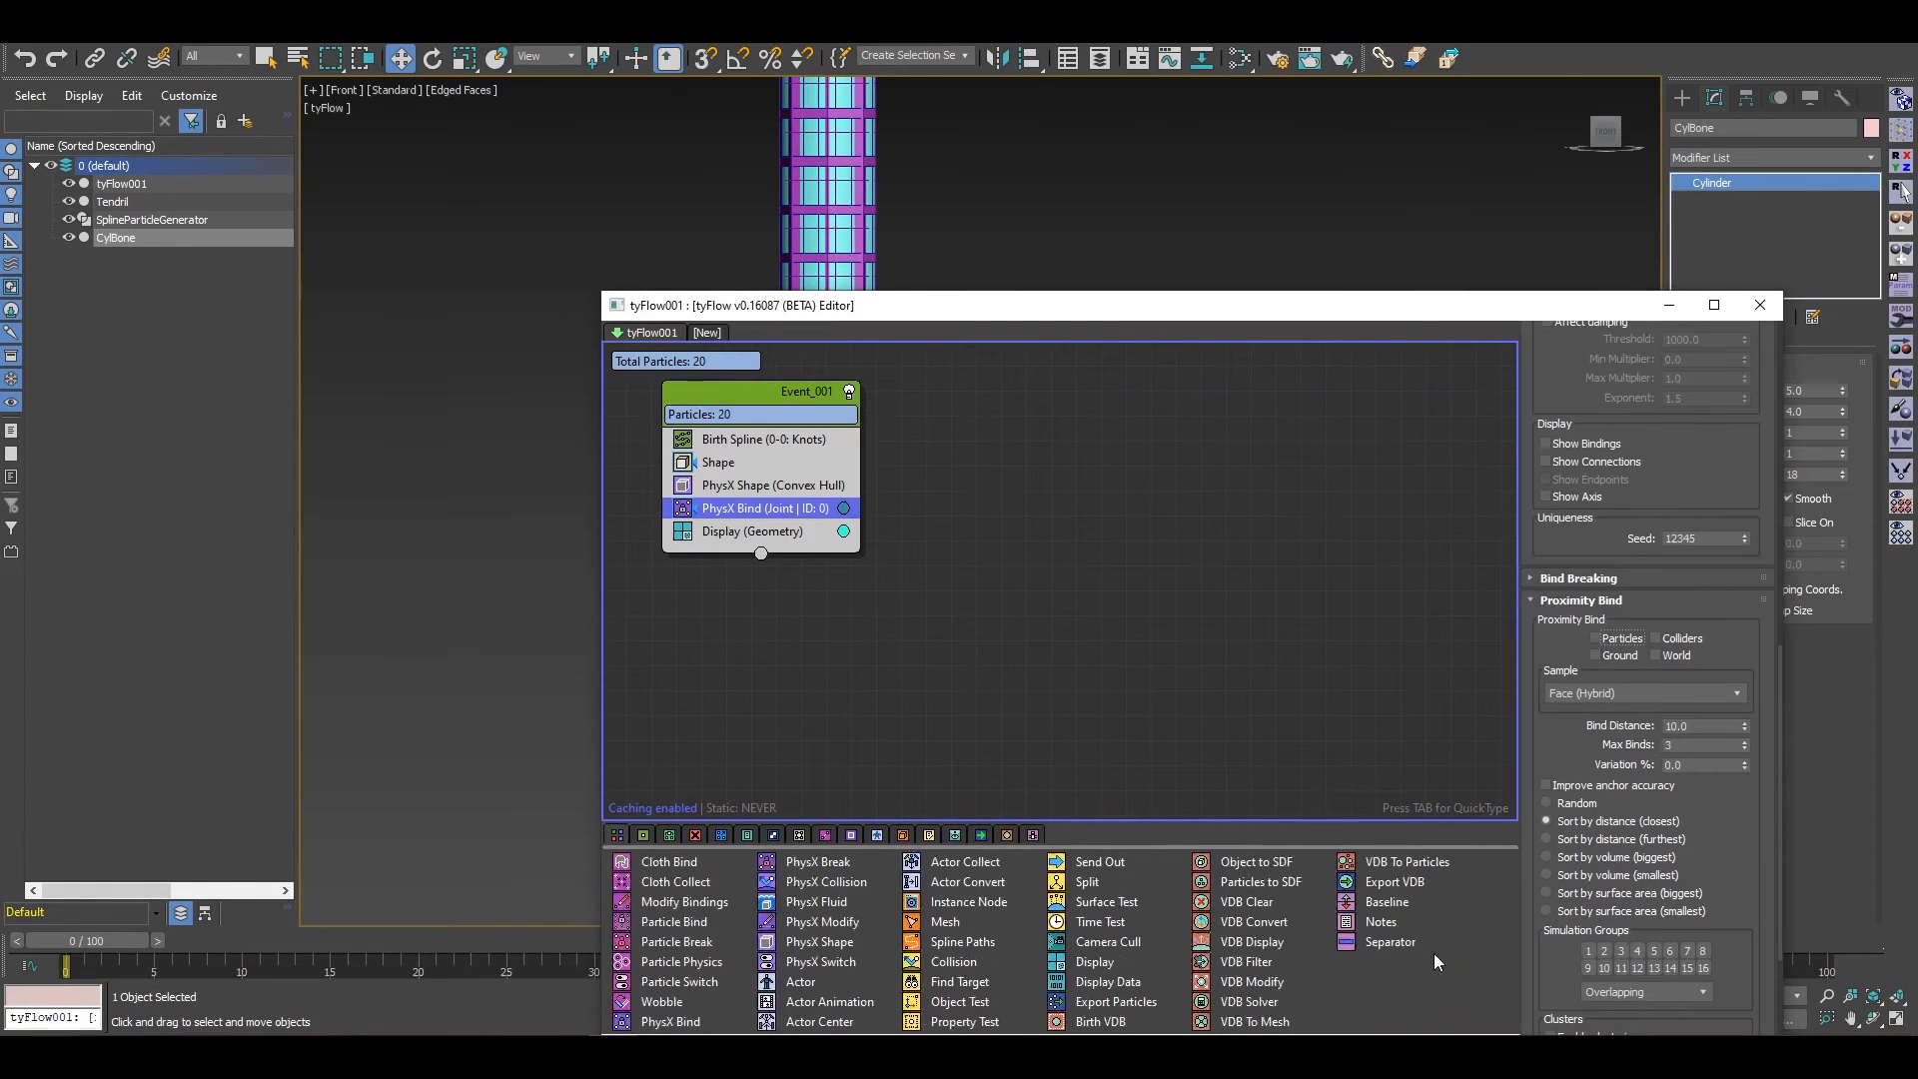
{"action": "left_click_drag", "start_coordinate": [1091, 984], "coordinate": [1065, 967]}
{"action": "left_click_drag", "start_coordinate": [768, 550], "coordinate": [765, 529]}
{"action": "left_click_drag", "start_coordinate": [1041, 314], "coordinate": [1036, 597]}
Step: Check the particle ID labels along the bristle and disable the Display Data operator
{"action": "middle_click_drag", "start_coordinate": [904, 498], "coordinate": [1045, 773]}
{"action": "middle_click_drag", "start_coordinate": [1132, 163], "coordinate": [1106, 382]}
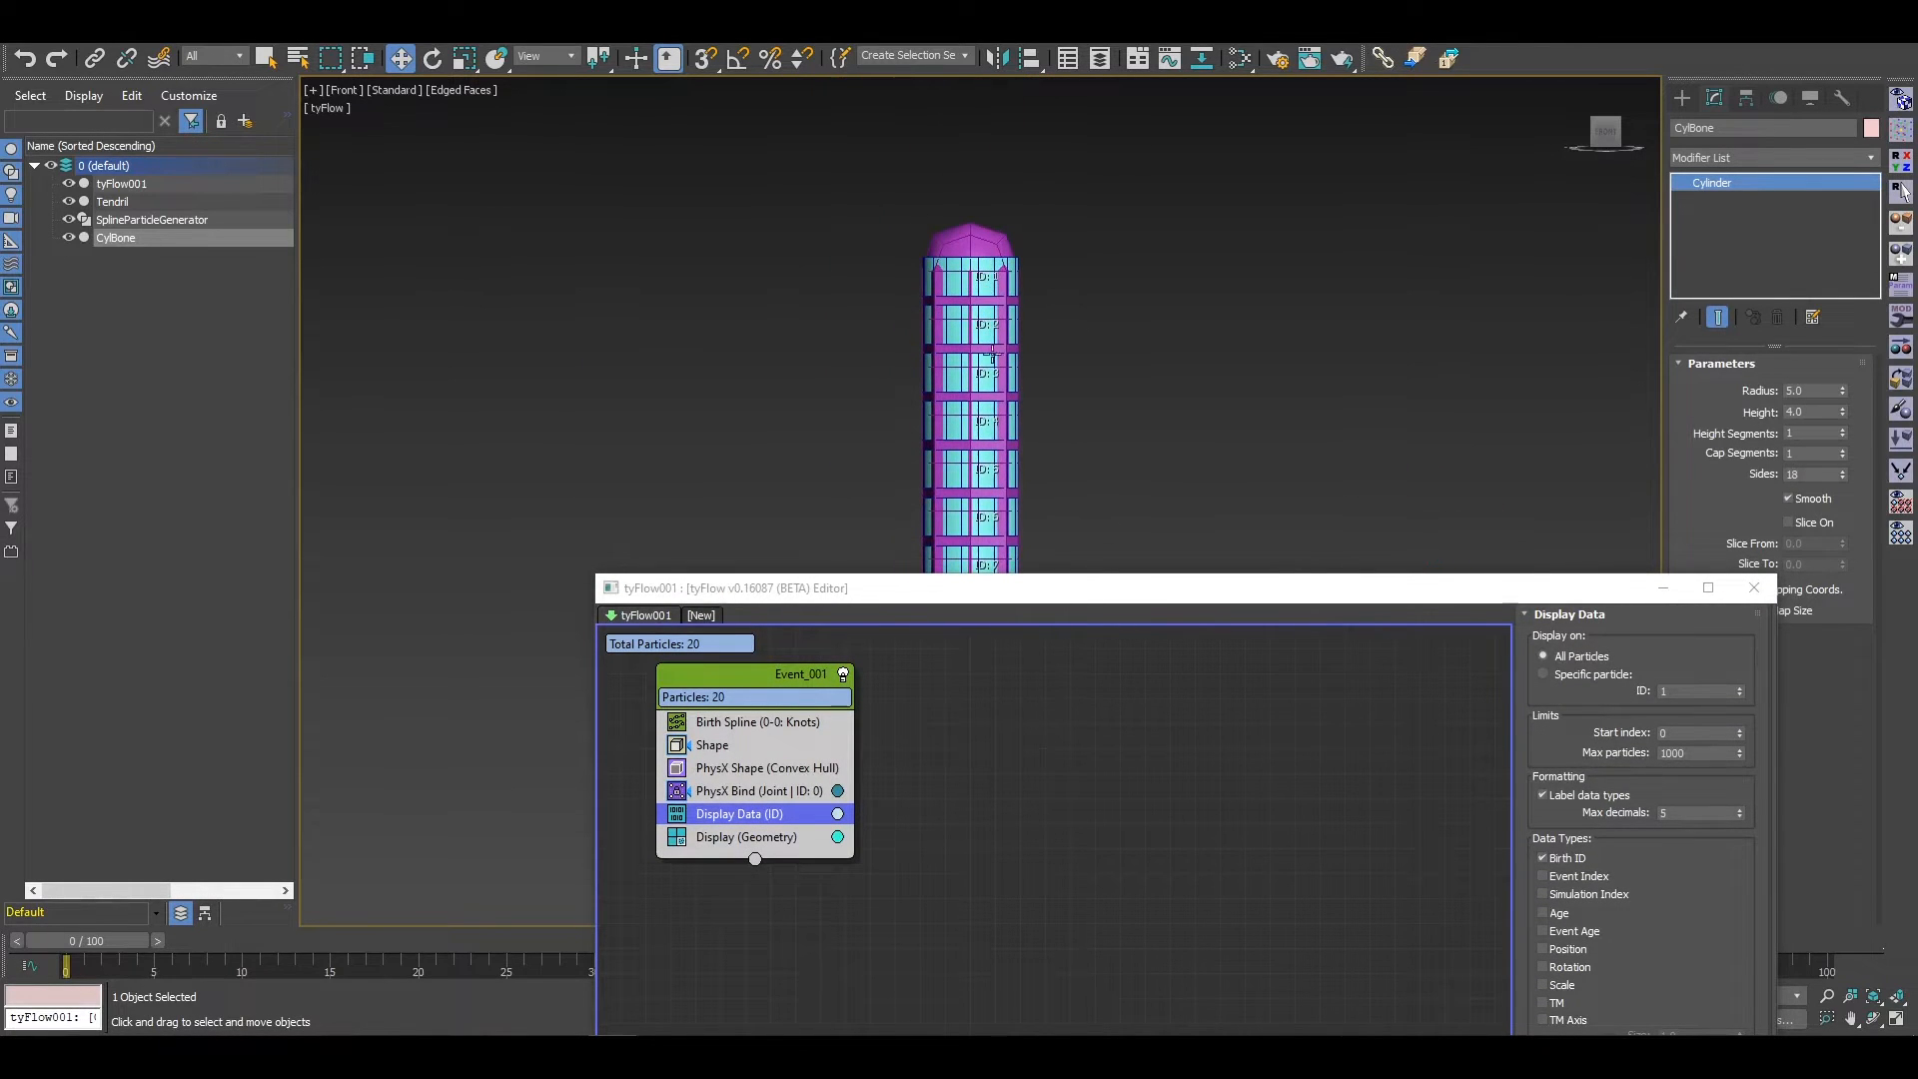
{"action": "middle_click_drag", "start_coordinate": [1192, 450], "coordinate": [1172, 70]}
{"action": "left_click", "coordinate": [678, 818]}
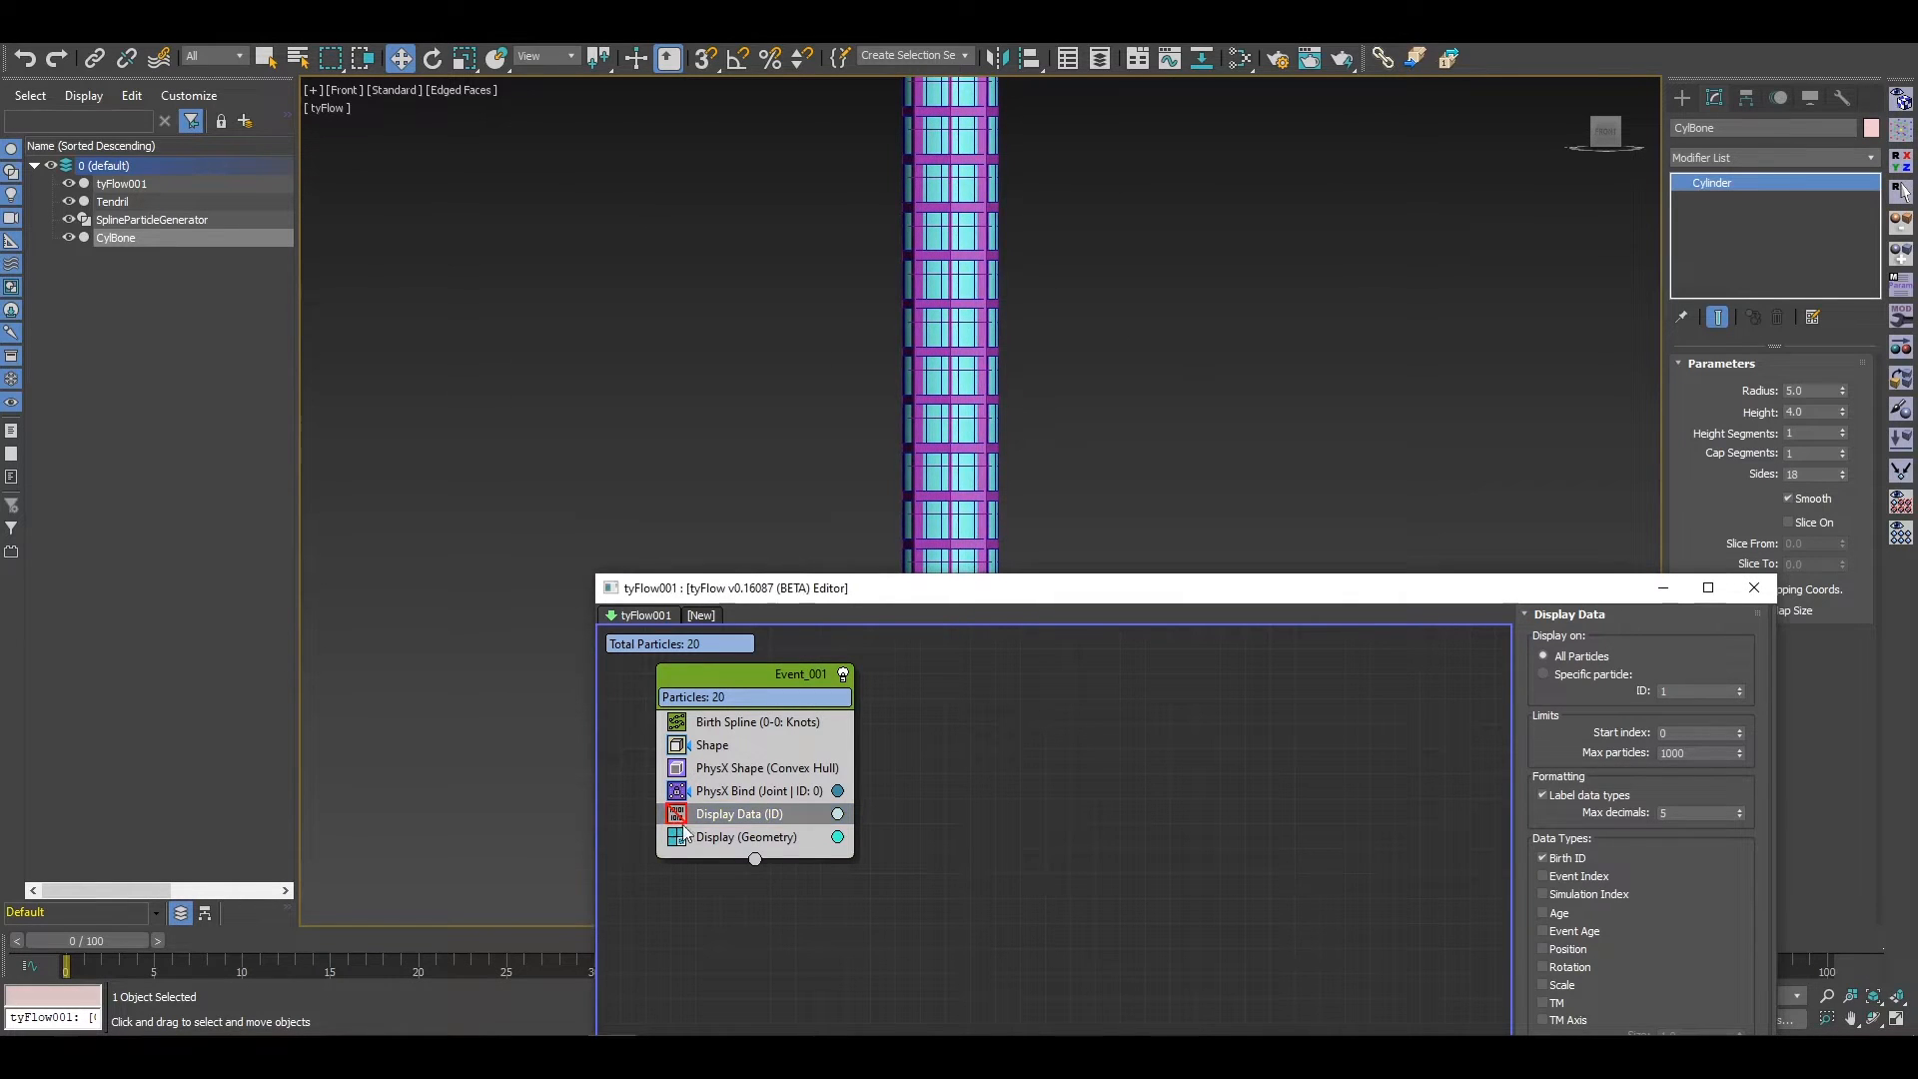
Step: Turn off Breakable in the PhysX Bind operator's bind breaking settings
{"action": "left_click", "coordinate": [734, 792]}
{"action": "left_click_drag", "start_coordinate": [1585, 597], "coordinate": [1103, 171]}
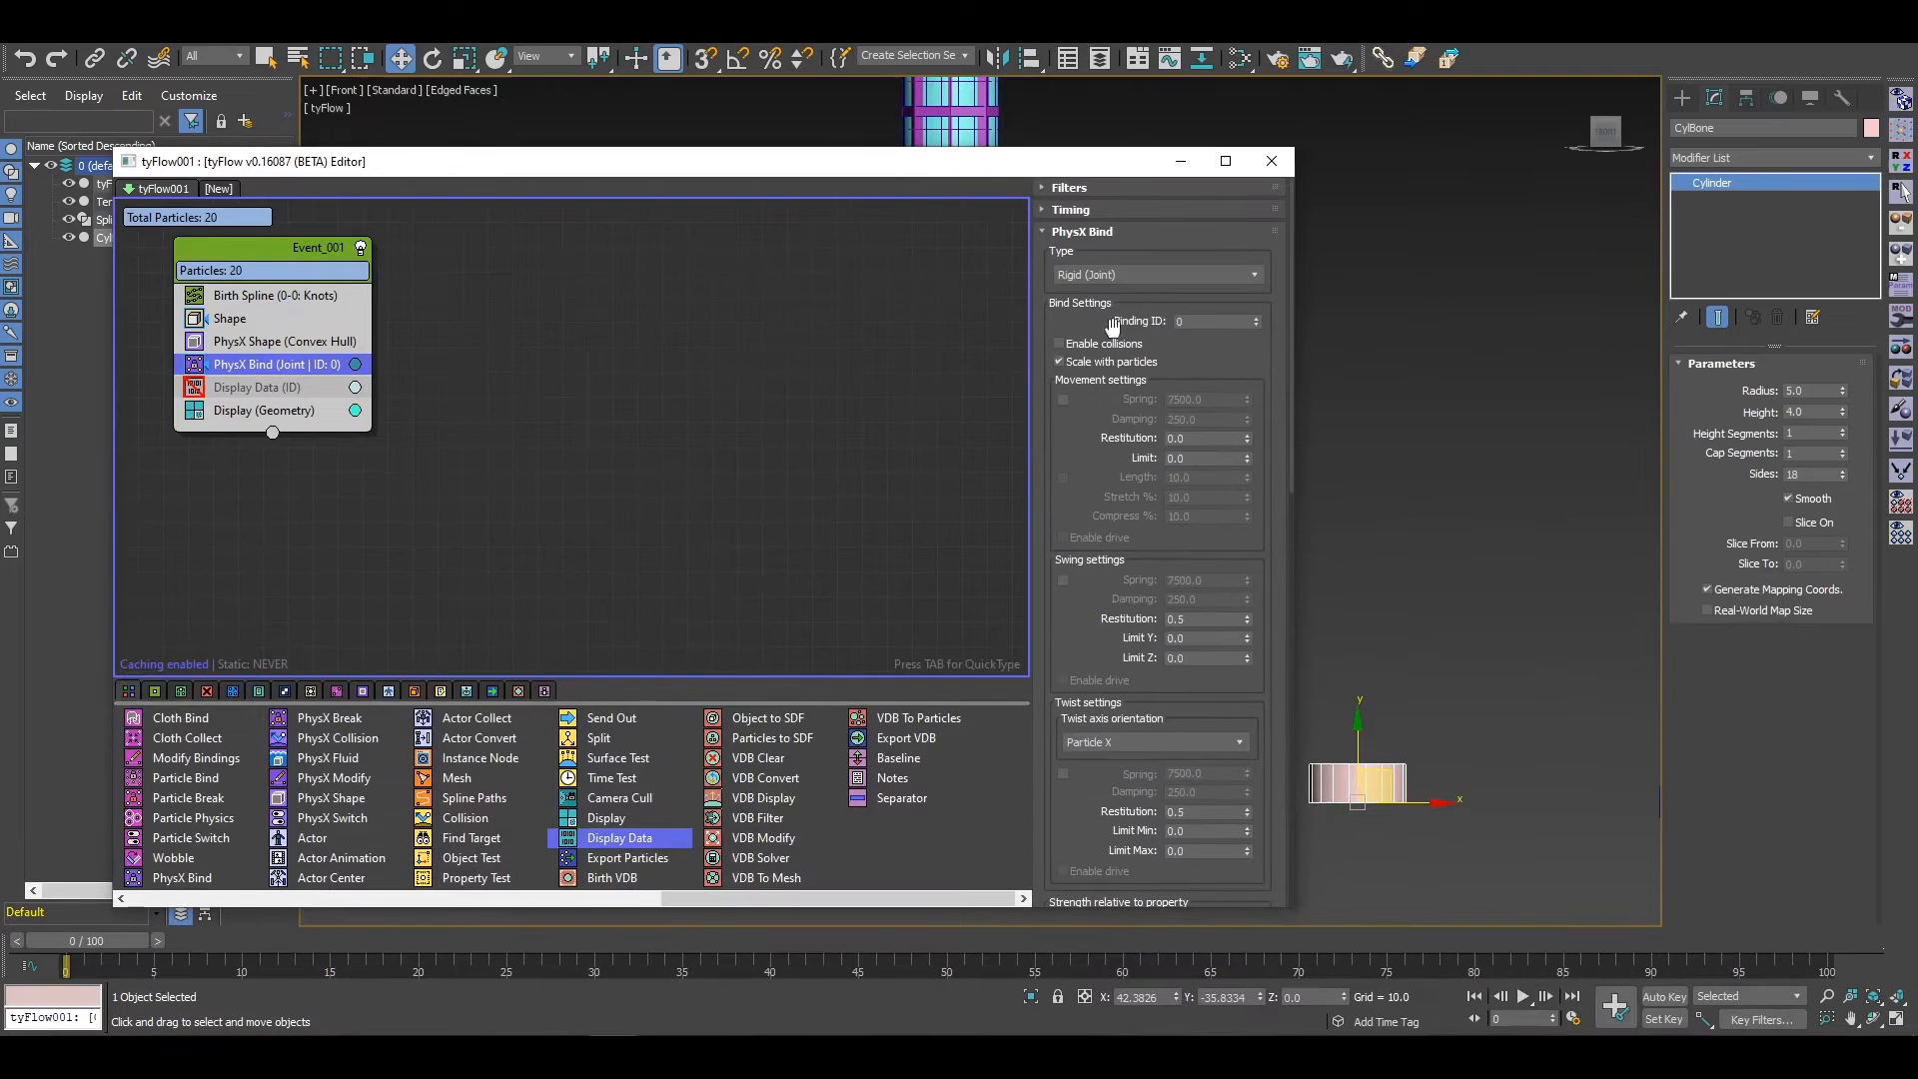
{"action": "left_click_drag", "start_coordinate": [1088, 606], "coordinate": [1071, 173]}
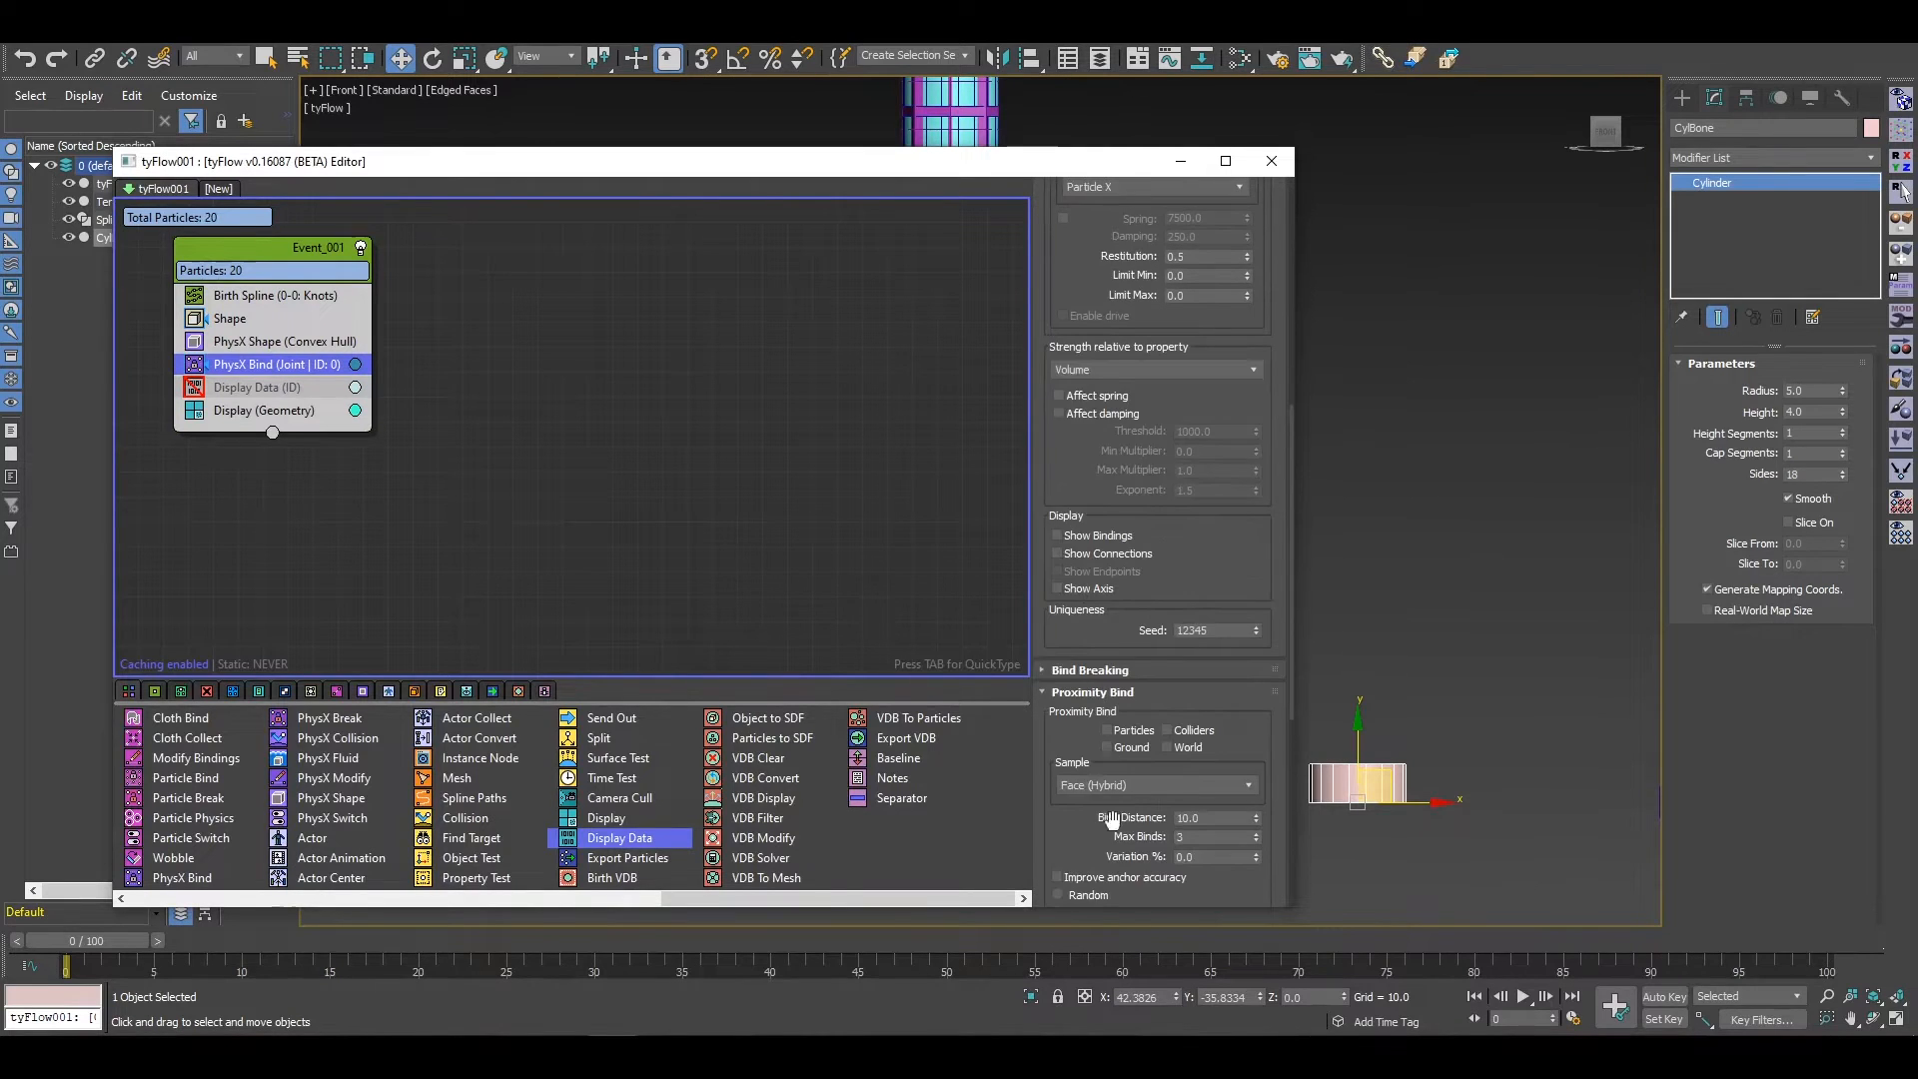
{"action": "left_click_drag", "start_coordinate": [1112, 820], "coordinate": [1080, 66]}
{"action": "left_click", "coordinate": [1116, 856]}
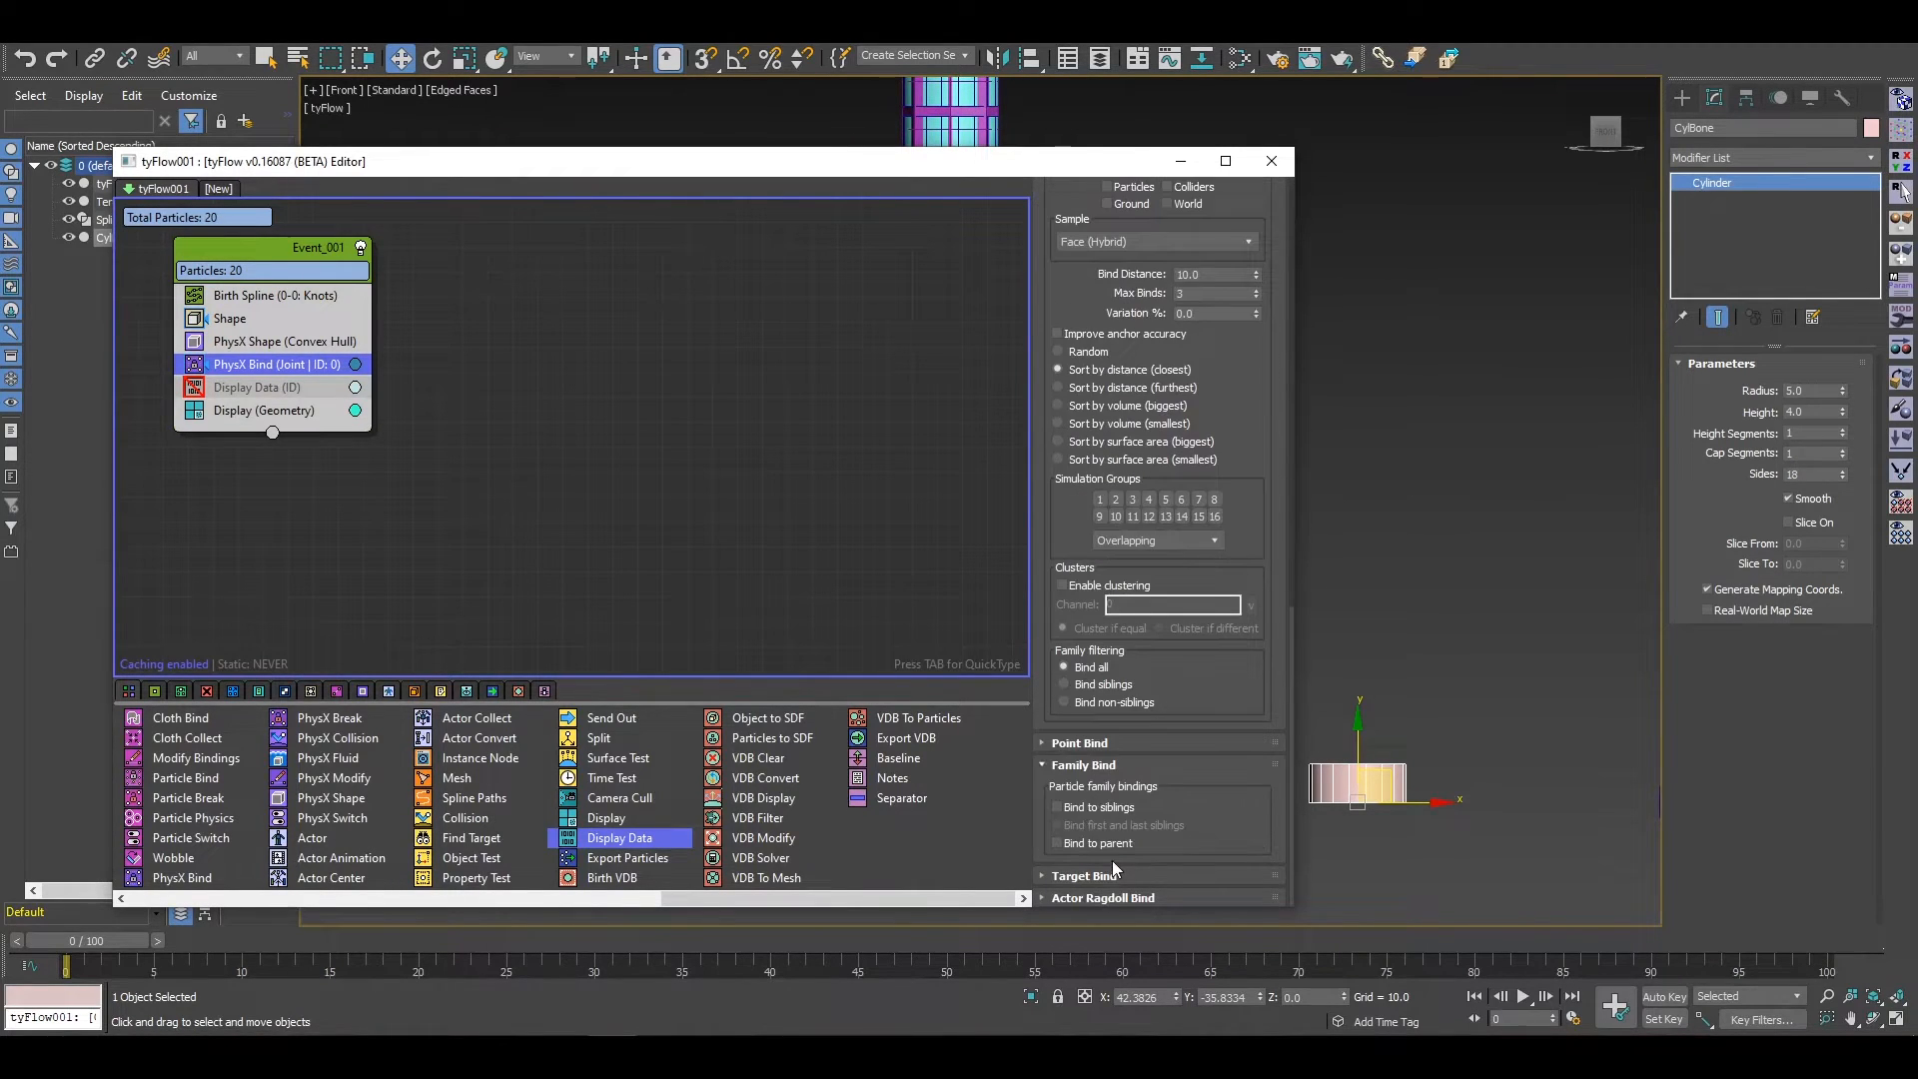
{"action": "scroll", "coordinate": [1089, 557], "scroll_direction": "up", "scroll_amount": 5}
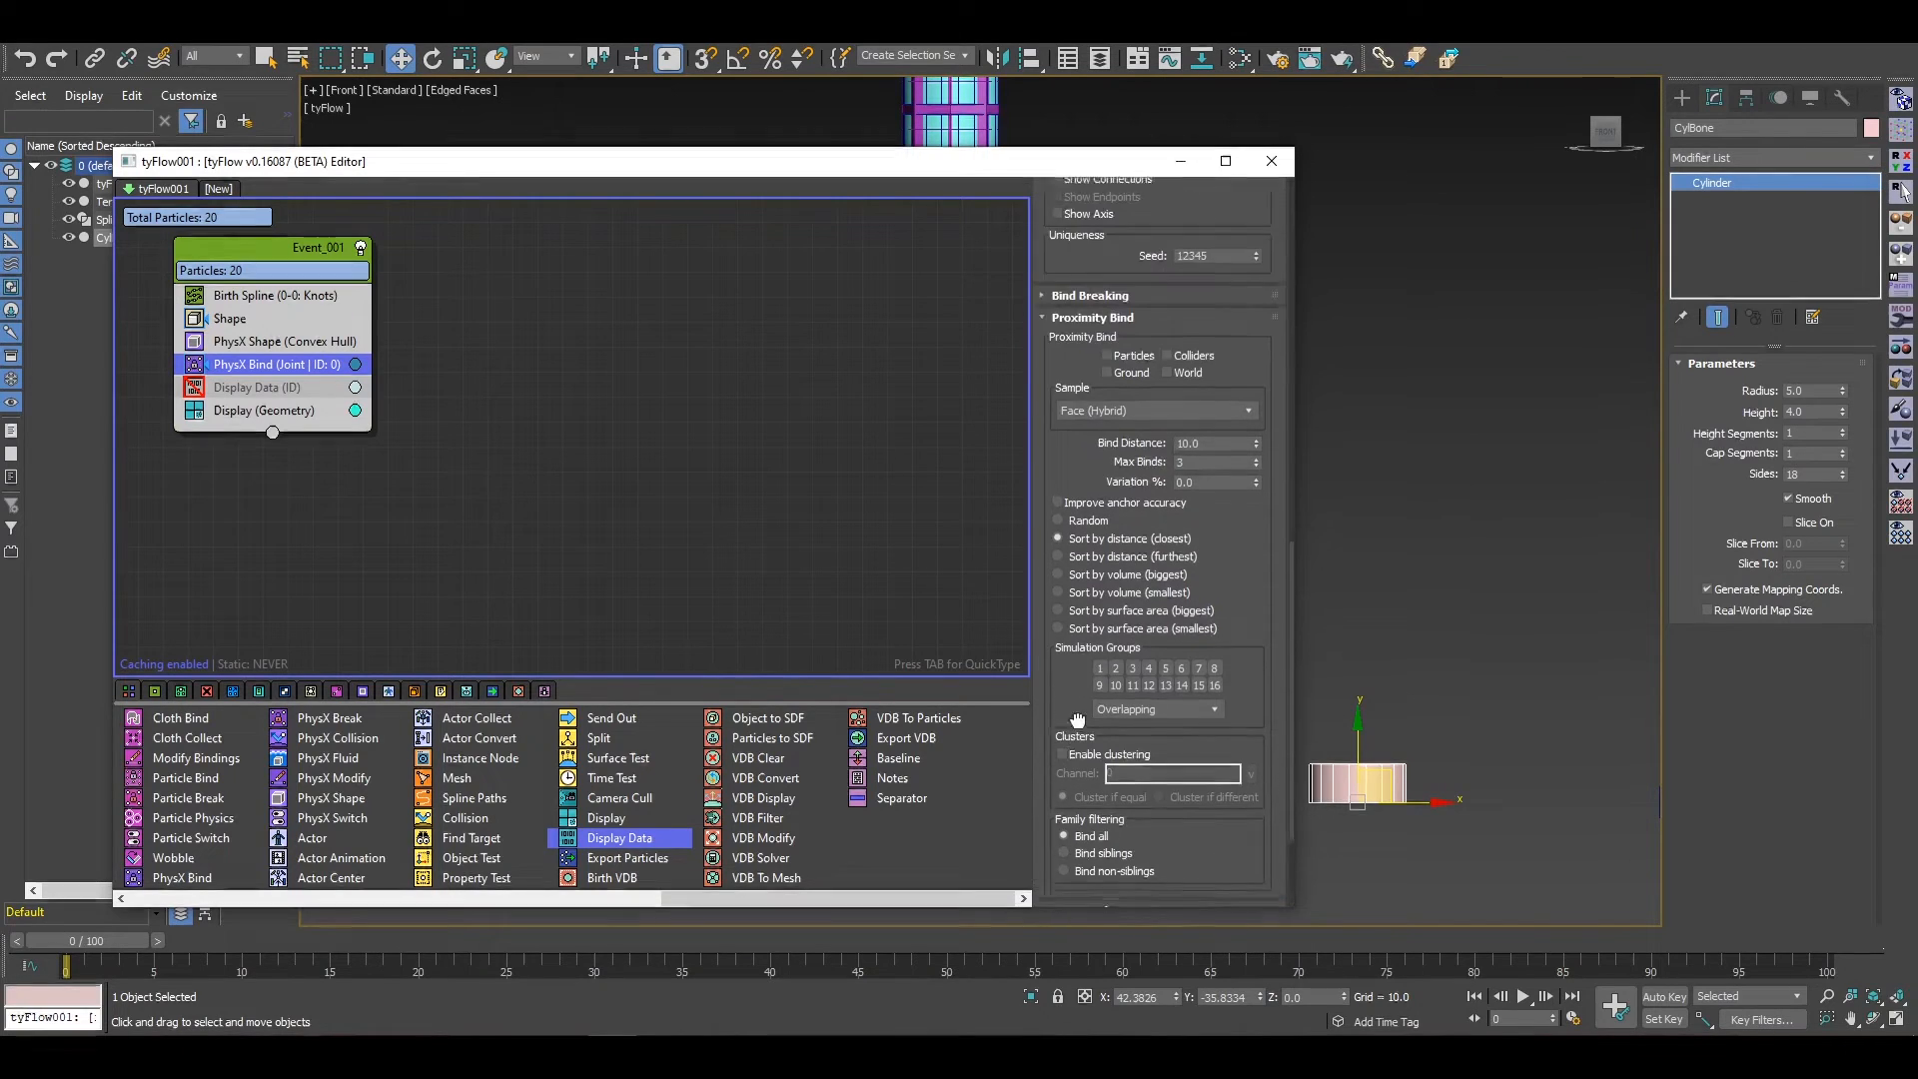
{"action": "scroll", "coordinate": [1099, 559], "scroll_direction": "up", "scroll_amount": 3}
{"action": "left_click", "coordinate": [1091, 574]}
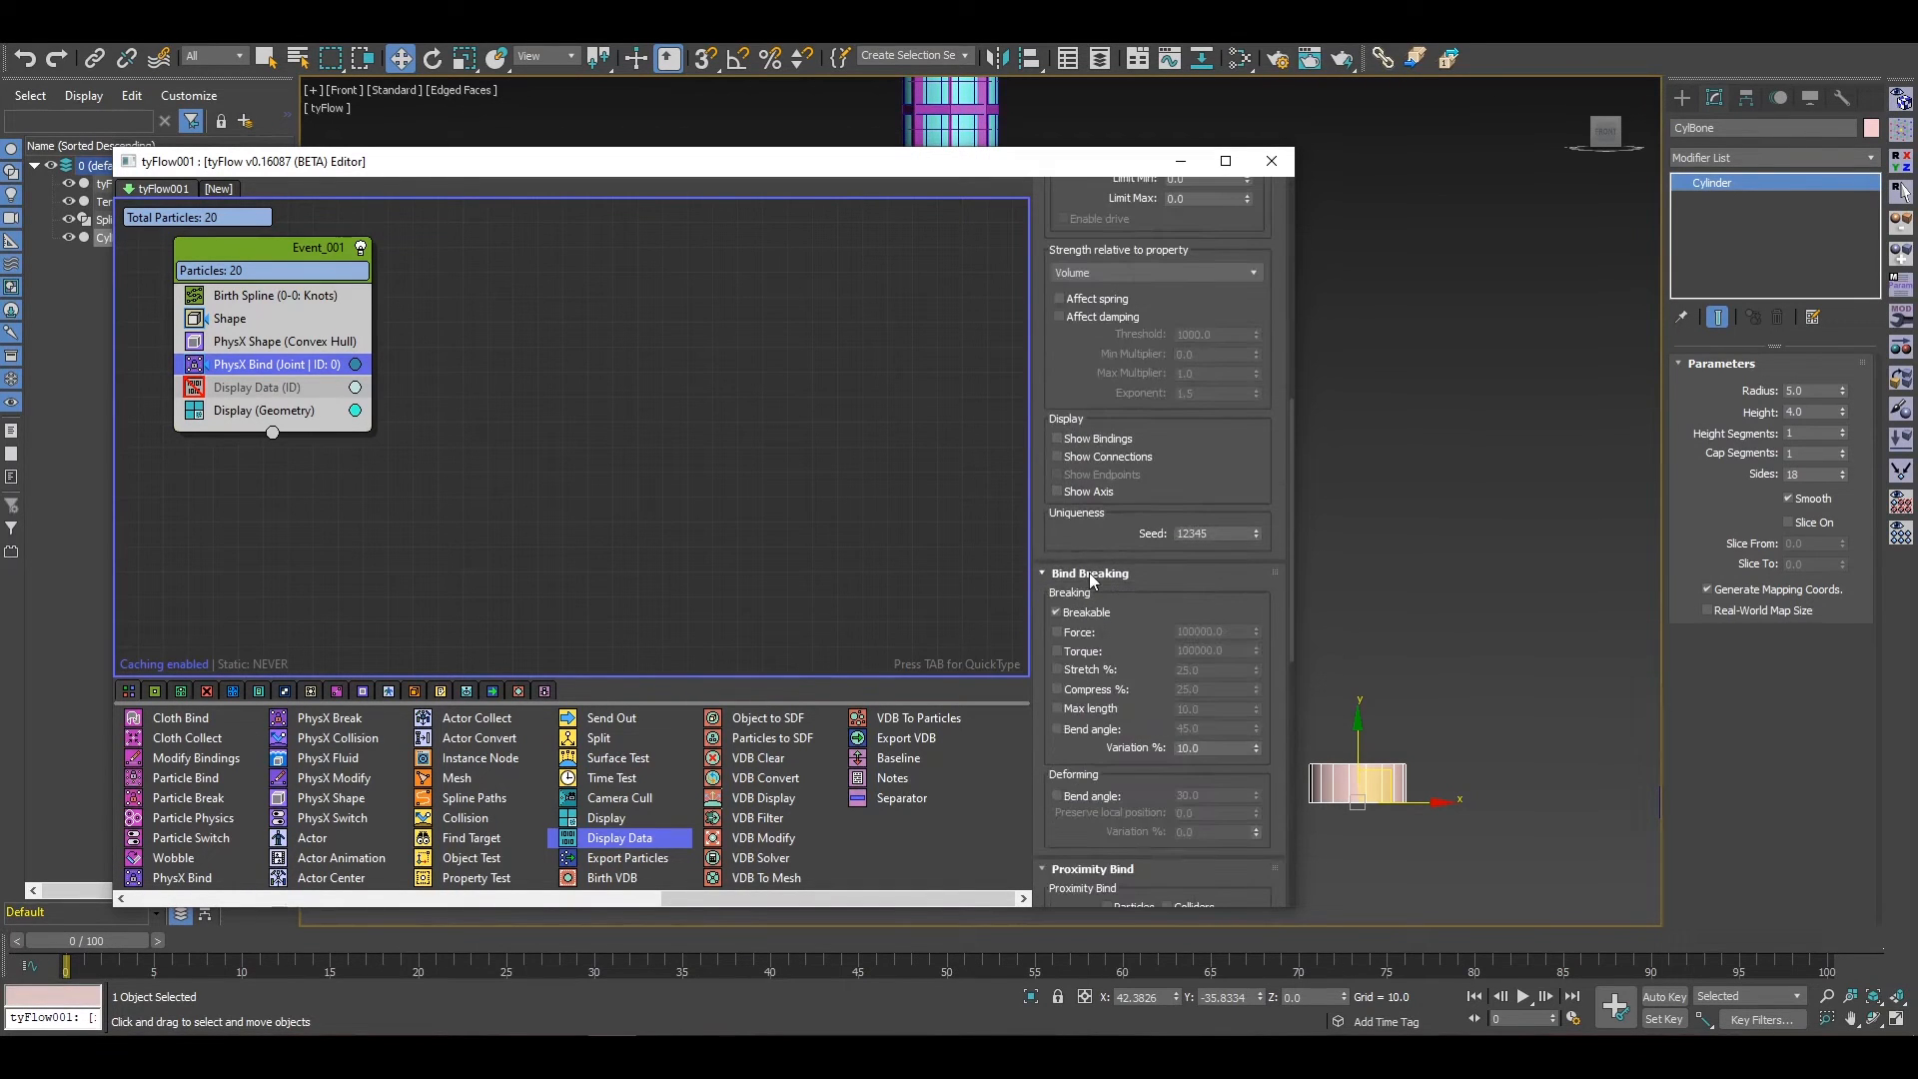
{"action": "left_click", "coordinate": [1086, 612]}
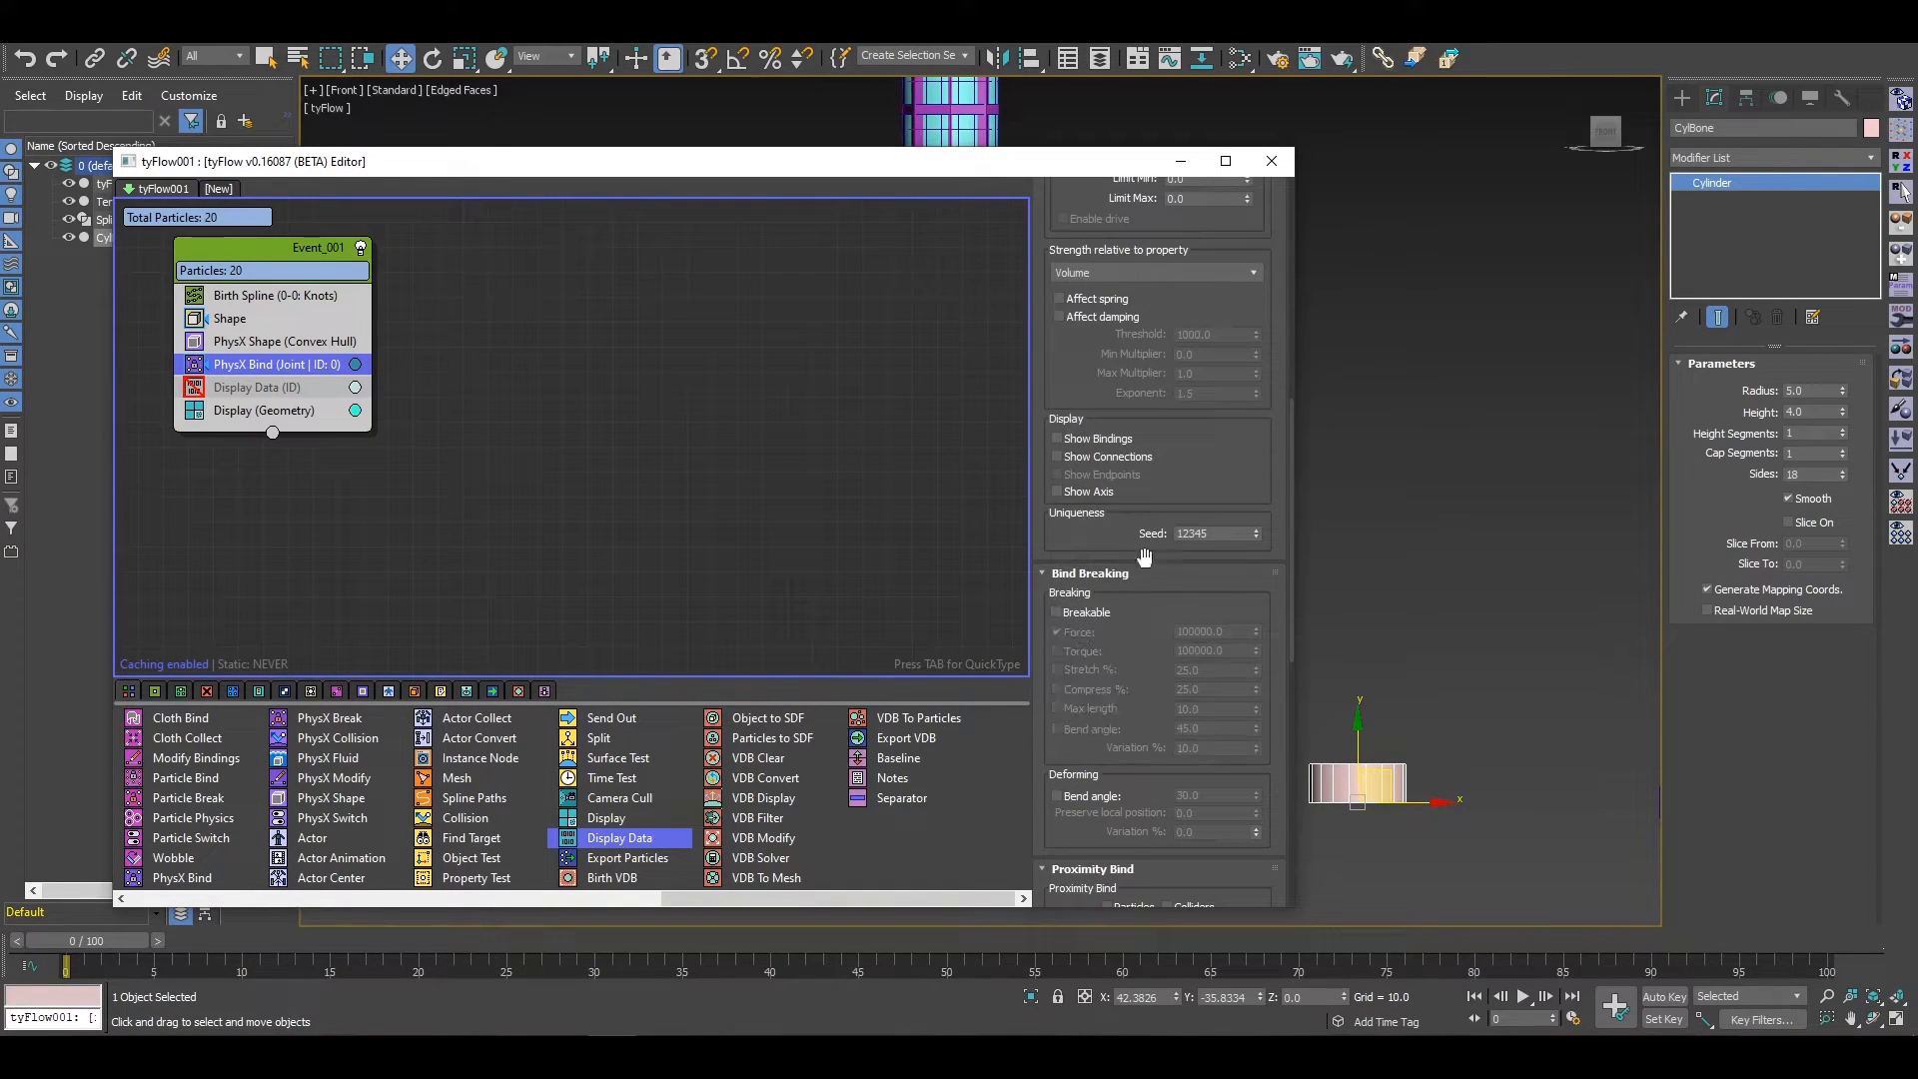
Step: Enable the display of bindings, connections and endpoints for the PhysX Bind operator
{"action": "left_click", "coordinate": [1124, 441]}
{"action": "left_click", "coordinate": [1124, 457]}
{"action": "left_click", "coordinate": [1129, 475]}
Step: Examine the displayed particle bindings along the bristle in wireframe, from the front and at an angle
{"action": "left_click_drag", "start_coordinate": [1112, 171], "coordinate": [1340, 839]}
{"action": "middle_click_drag", "start_coordinate": [1125, 683], "coordinate": [1207, 564]}
{"action": "key", "text": "F3"}
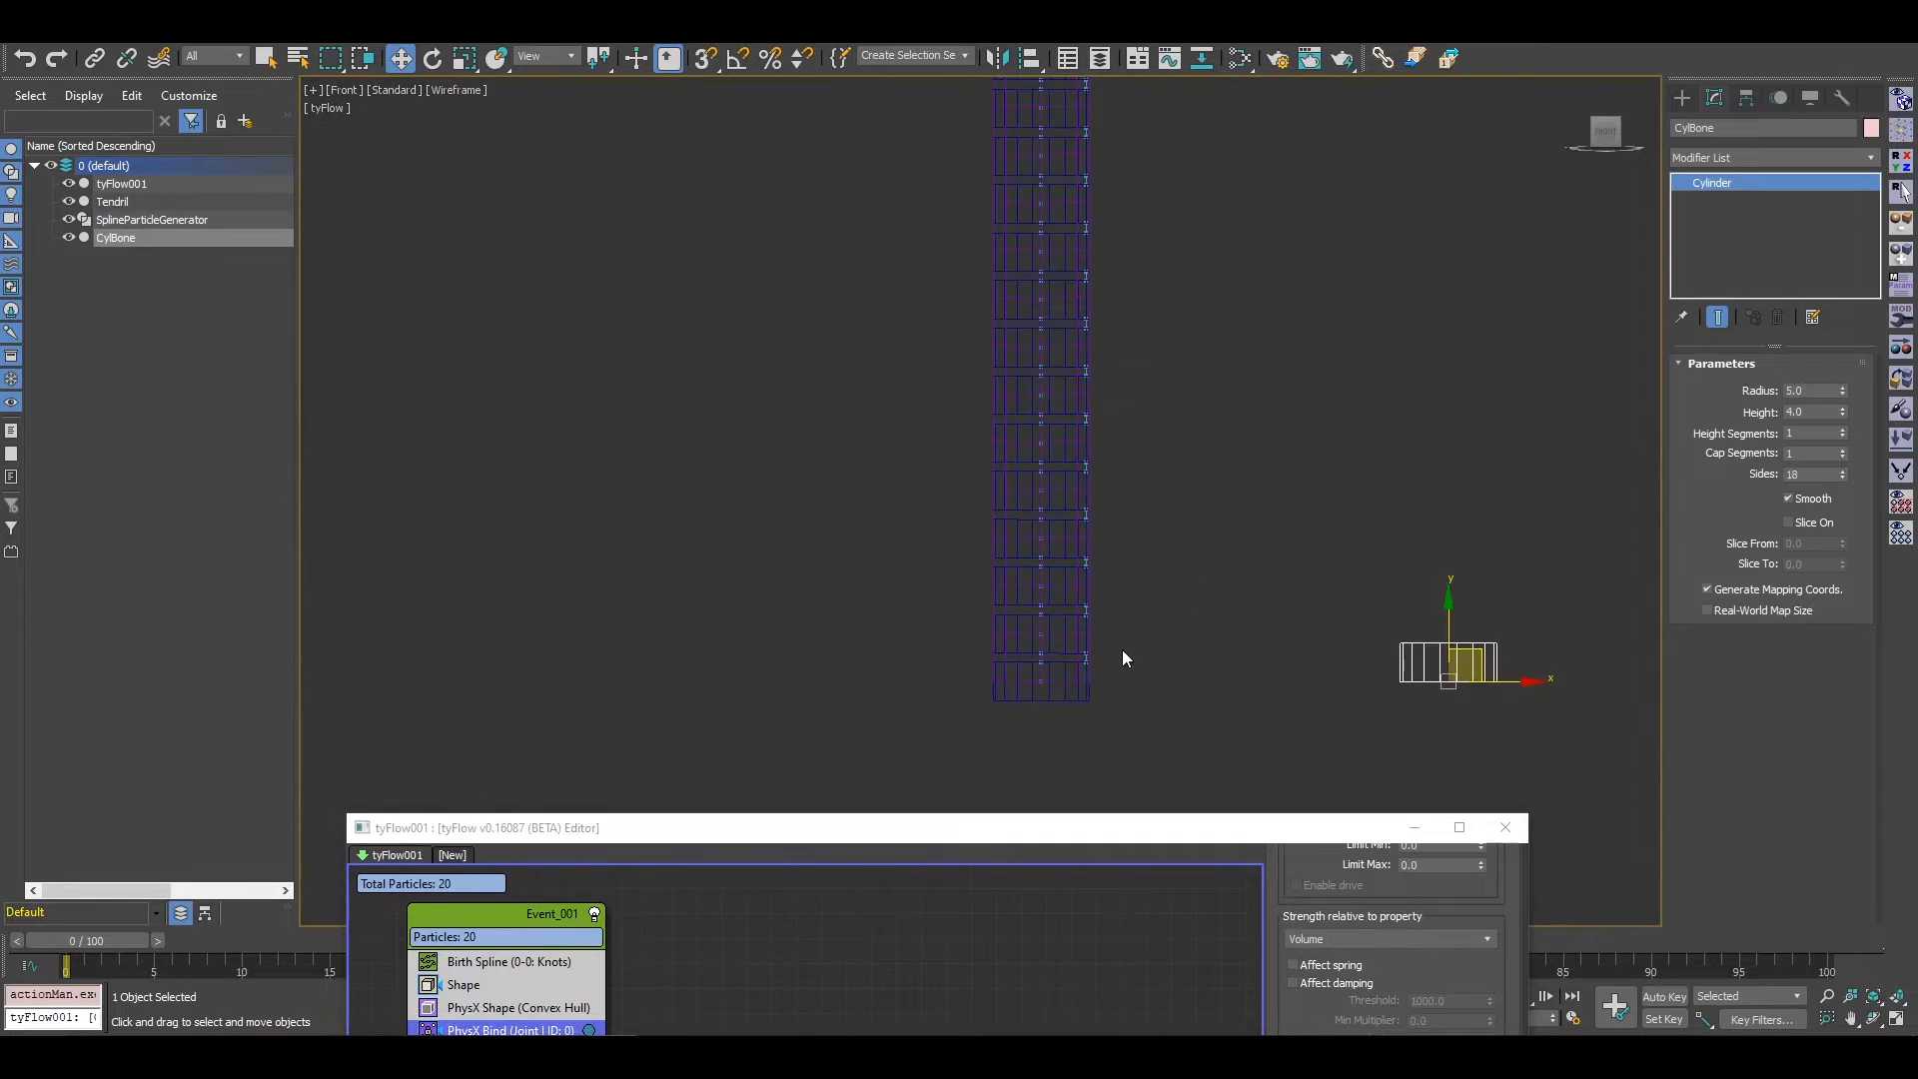
{"action": "middle_click_drag", "start_coordinate": [1123, 651], "coordinate": [1136, 581]}
{"action": "left_click_drag", "start_coordinate": [635, 830], "coordinate": [1002, 721]}
{"action": "middle_click_drag", "start_coordinate": [1021, 612], "coordinate": [908, 519]}
{"action": "scroll", "coordinate": [953, 502], "scroll_direction": "up", "scroll_amount": 8}
{"action": "scroll", "coordinate": [930, 412], "scroll_direction": "down", "scroll_amount": 10}
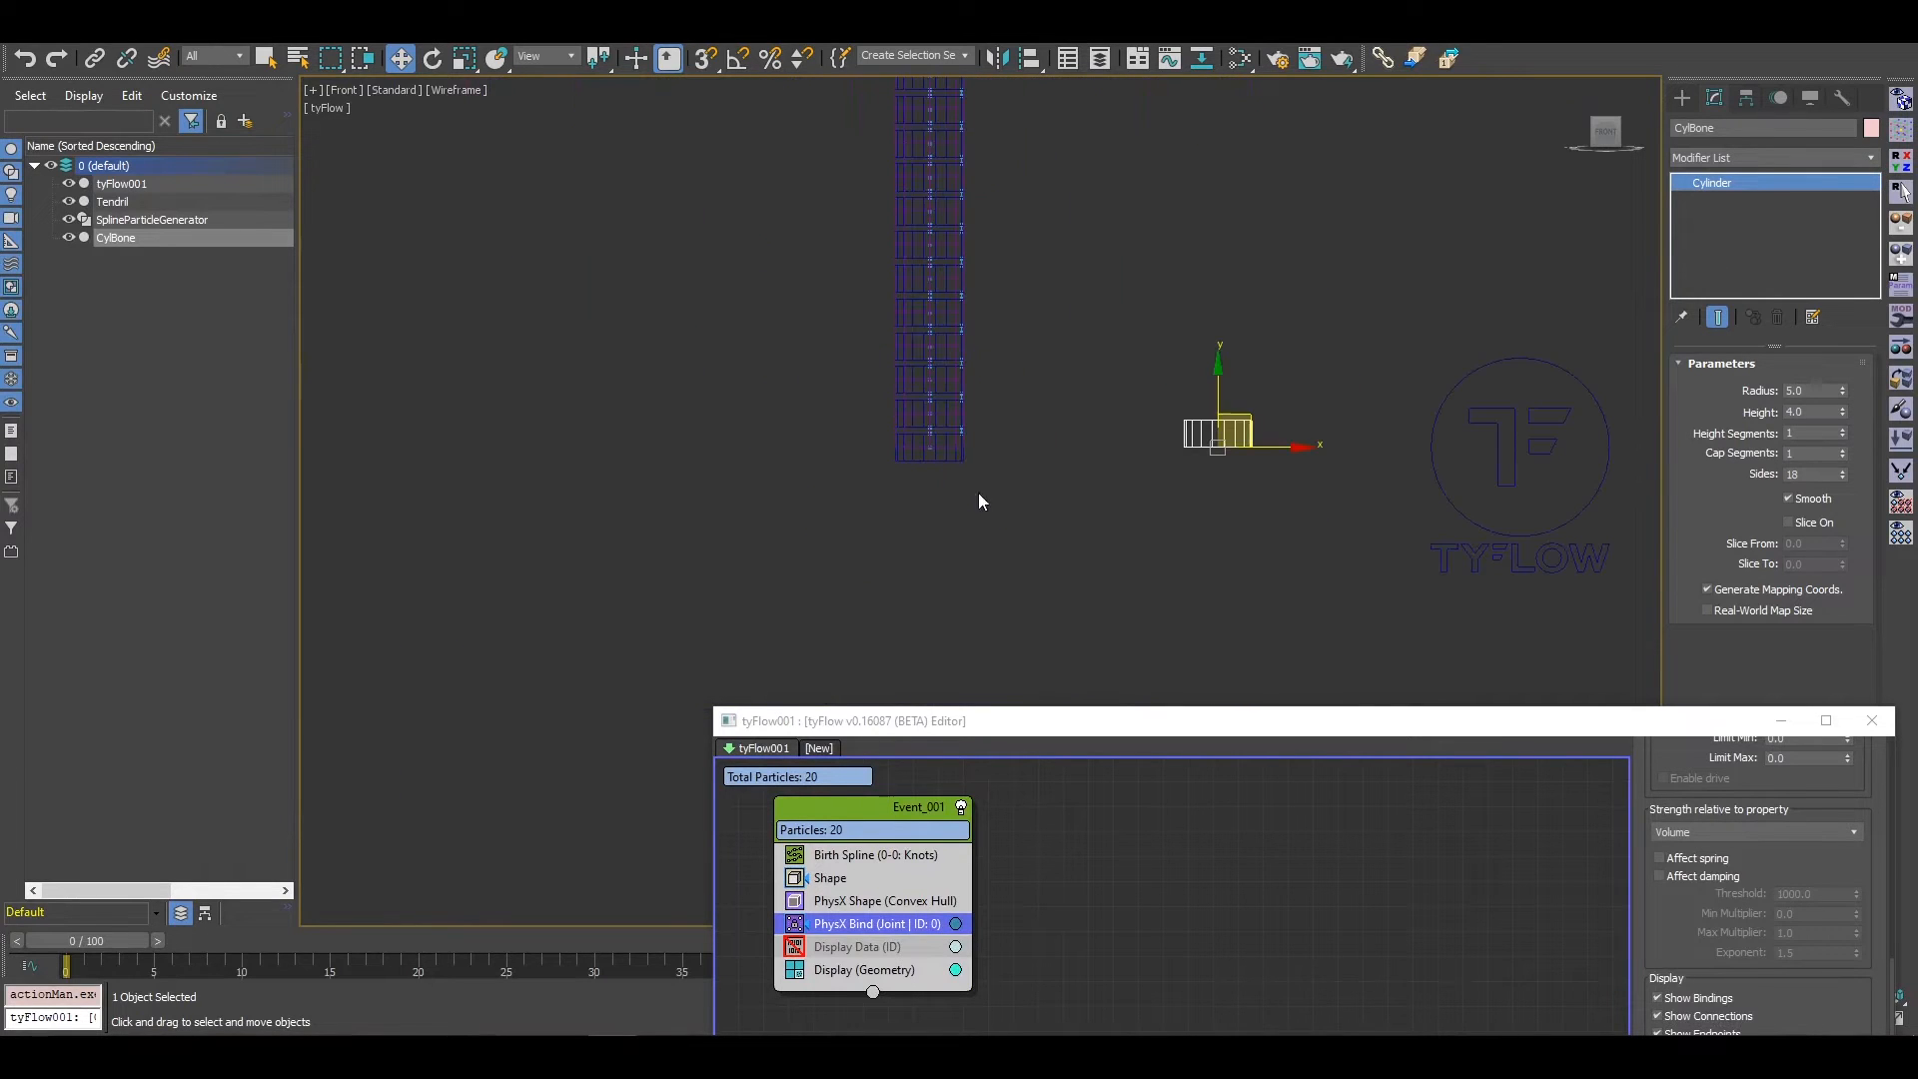
{"action": "middle_click_drag", "start_coordinate": [1149, 345], "coordinate": [1058, 455]}
{"action": "middle_click_drag", "start_coordinate": [1310, 574], "coordinate": [1060, 354]}
{"action": "middle_click_drag", "start_coordinate": [932, 430], "coordinate": [1020, 490], "text": "alt"}
{"action": "middle_click_drag", "start_coordinate": [772, 382], "coordinate": [835, 423]}
{"action": "scroll", "coordinate": [835, 424], "scroll_direction": "up", "scroll_amount": 3}
{"action": "left_click_drag", "start_coordinate": [1087, 719], "coordinate": [818, 494]}
{"action": "middle_click_drag", "start_coordinate": [868, 422], "coordinate": [840, 321]}
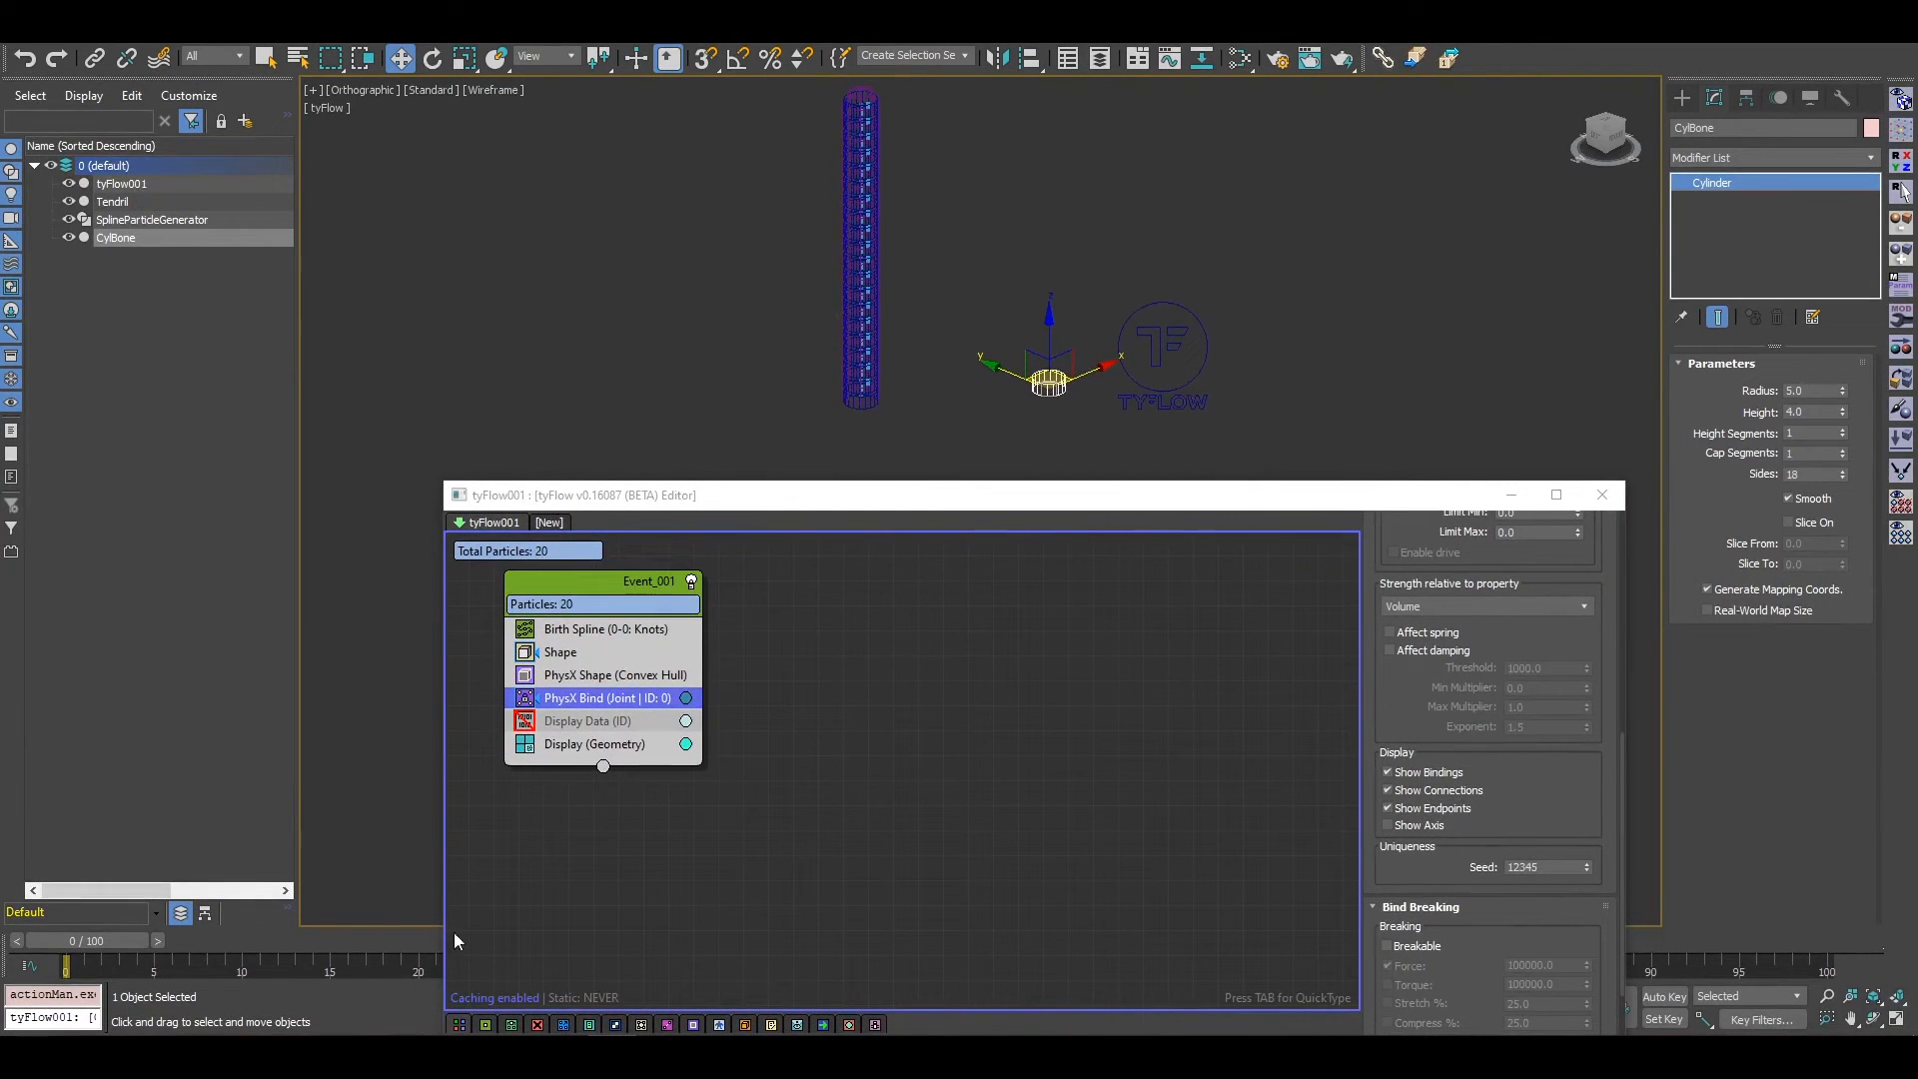
Step: Restore the shaded display, play the simulation to check the bound particles' motion, and return to frame 0
{"action": "mouse_move", "coordinate": [86, 940]}
{"action": "left_mouse_down"}
{"action": "mouse_move", "coordinate": [342, 940]}
{"action": "mouse_move", "coordinate": [744, 1027]}
{"action": "mouse_move", "coordinate": [125, 969]}
{"action": "left_mouse_up"}
{"action": "key", "text": "F3"}
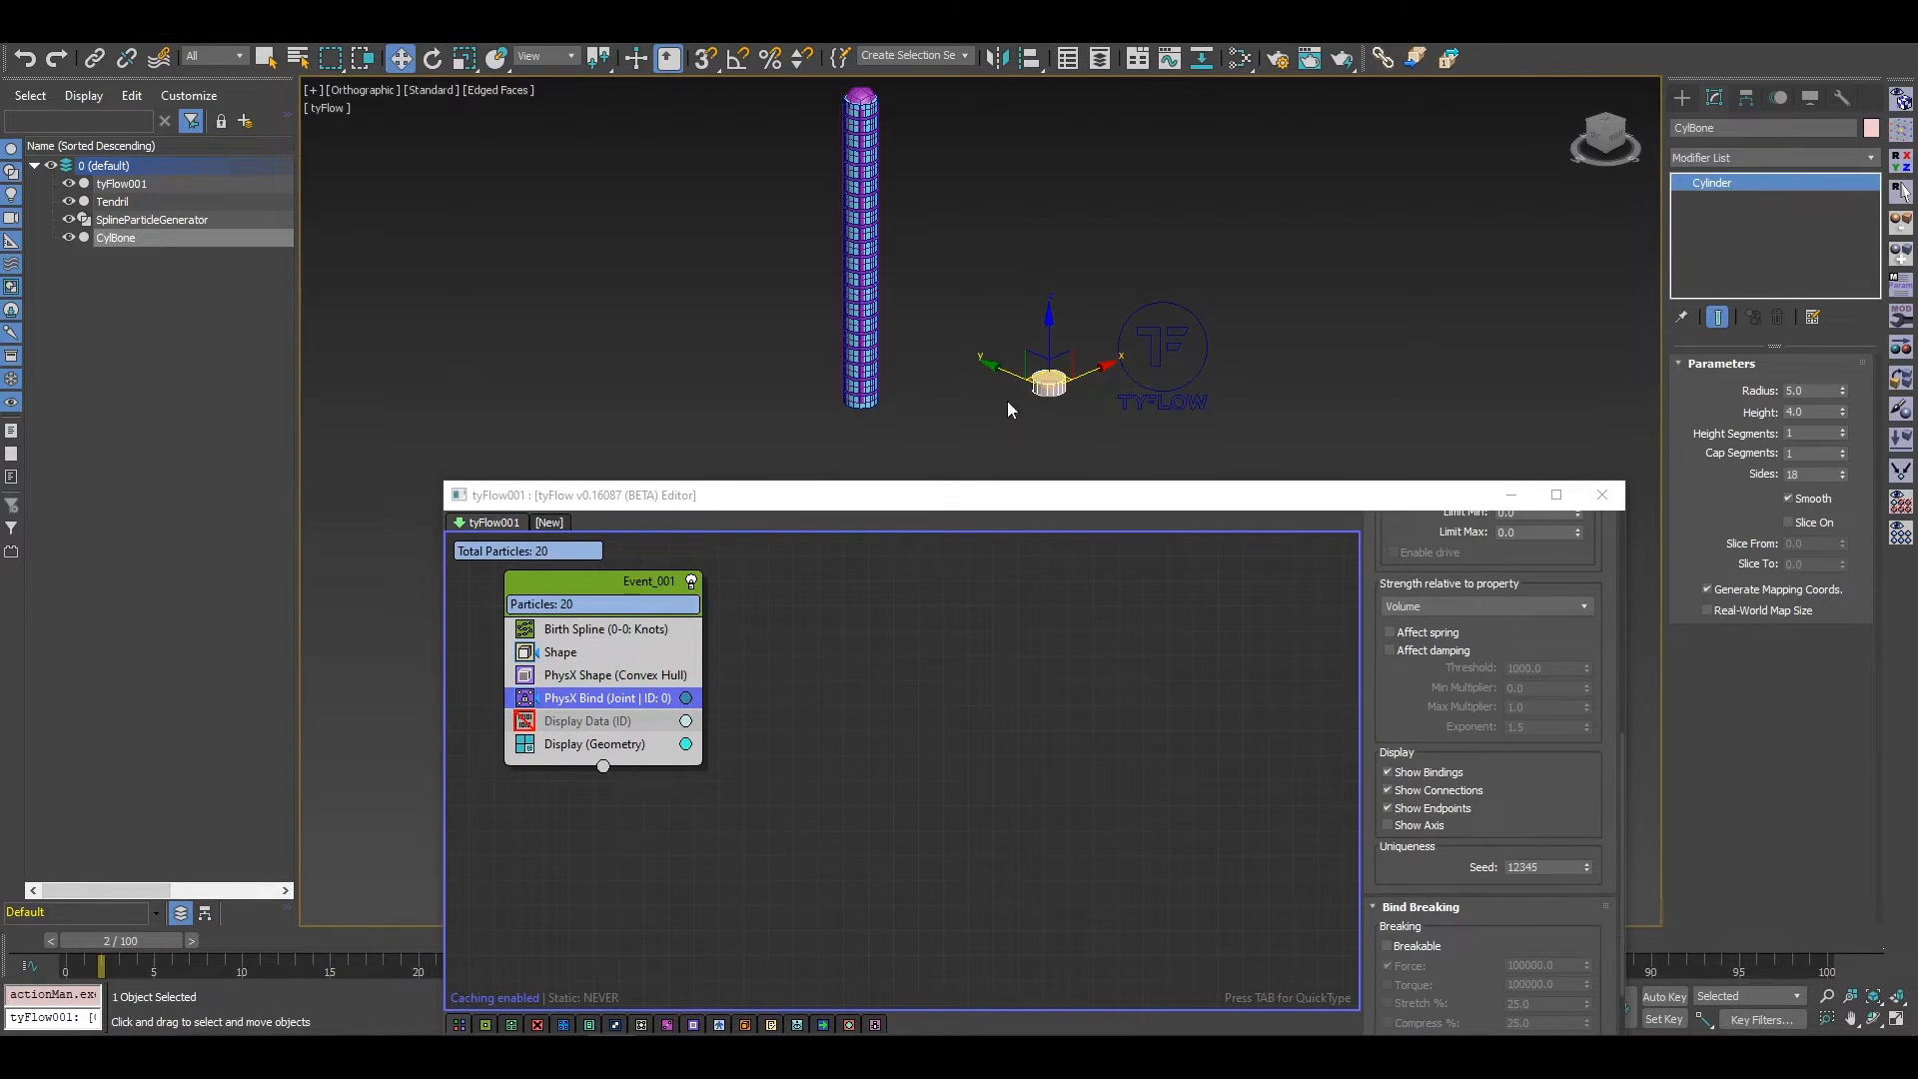
{"action": "left_click", "coordinate": [1511, 496]}
{"action": "left_click", "coordinate": [1526, 998]}
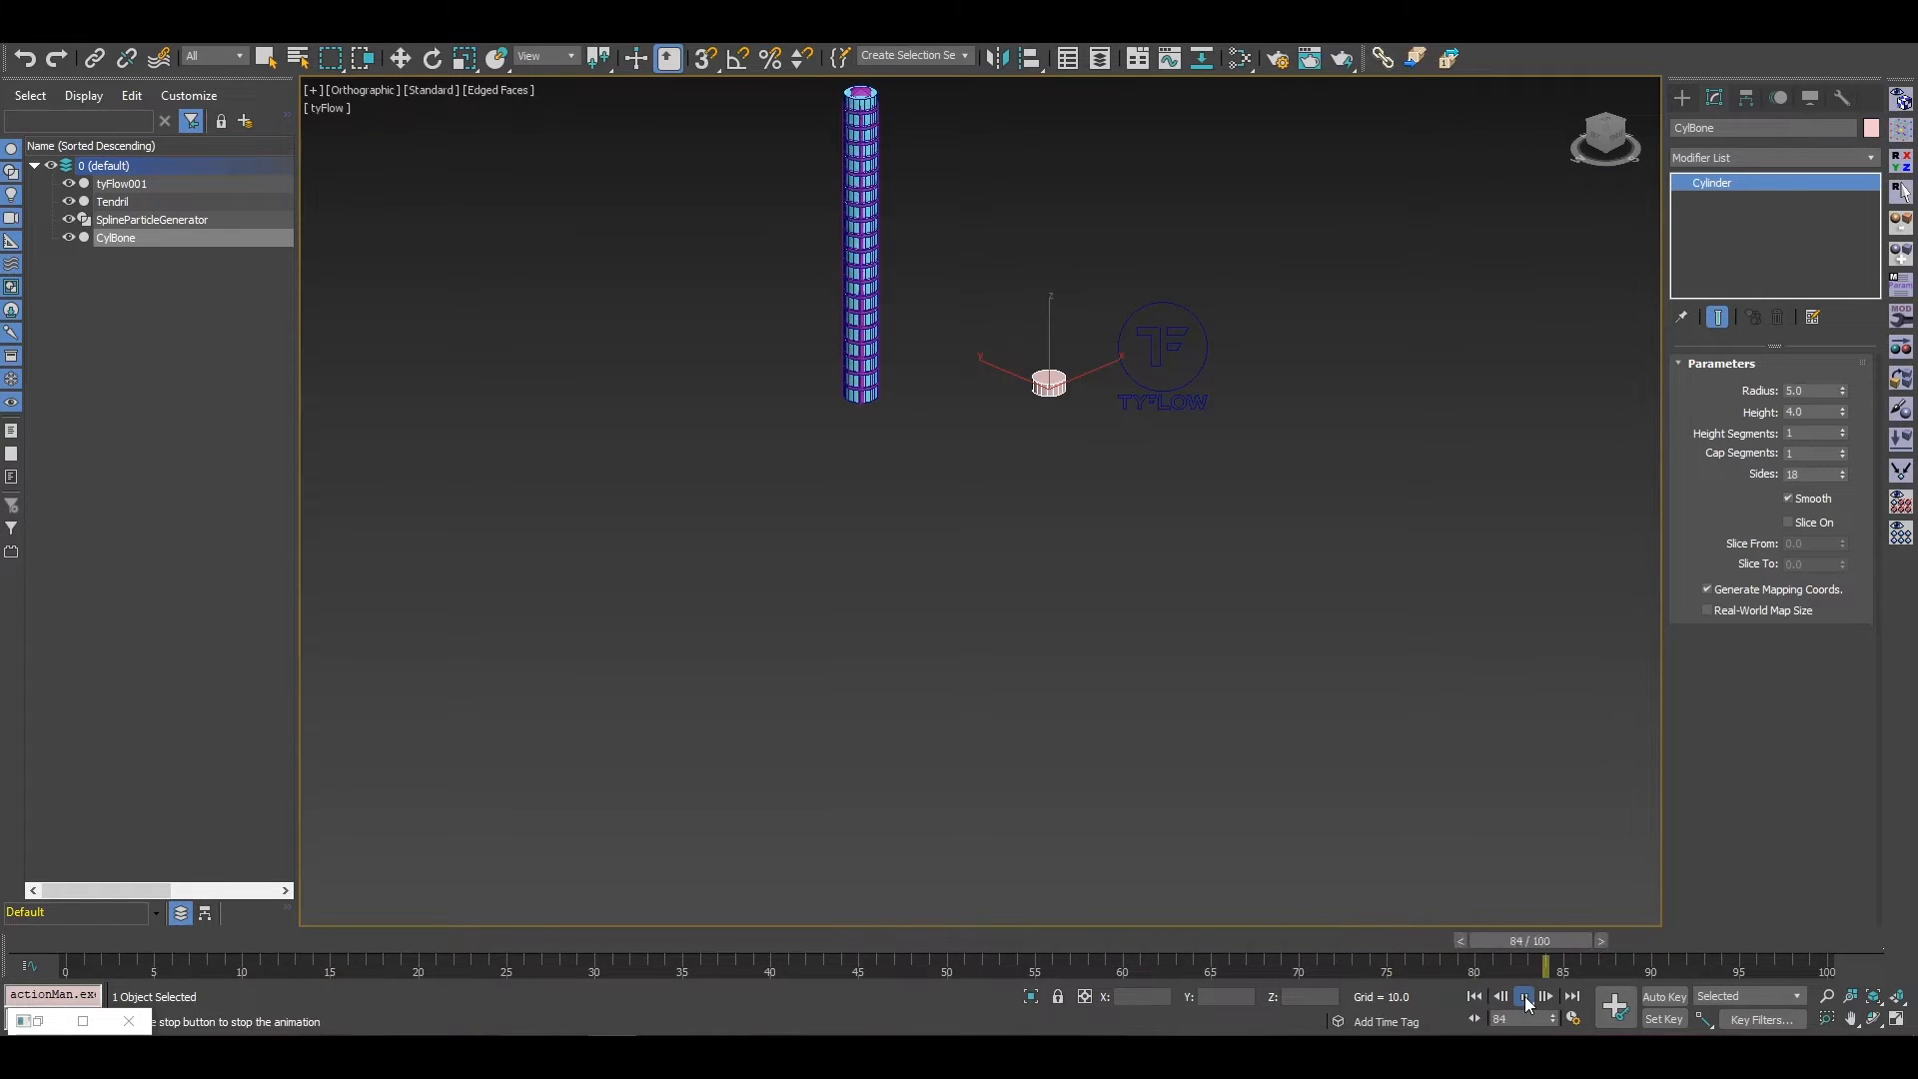
{"action": "left_click", "coordinate": [1526, 998]}
{"action": "key", "text": "w"}
{"action": "left_click_drag", "start_coordinate": [86, 945], "coordinate": [58, 945]}
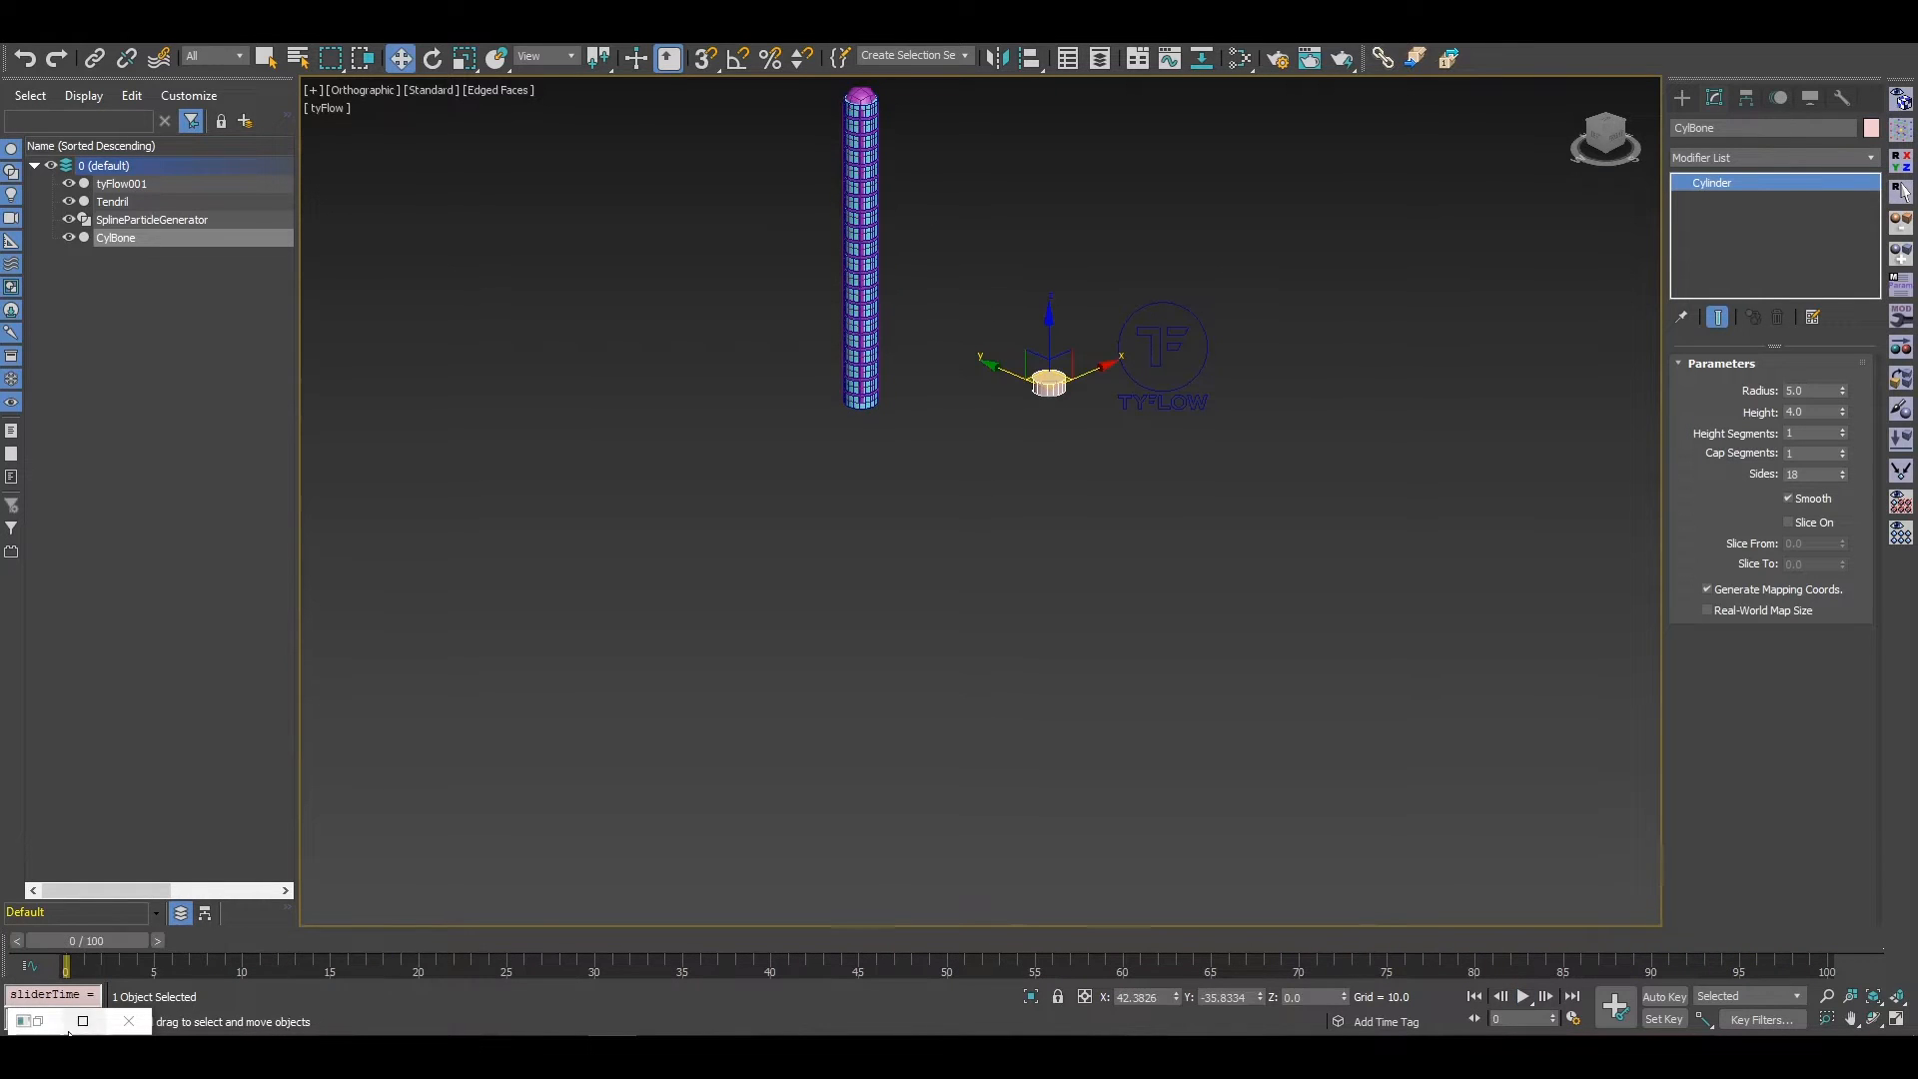
Step: Review the toothbrush.mp4 reference video to see how the bristles behave, and close it
{"action": "left_click", "coordinate": [38, 1021]}
{"action": "left_click_drag", "start_coordinate": [892, 505], "coordinate": [822, 631]}
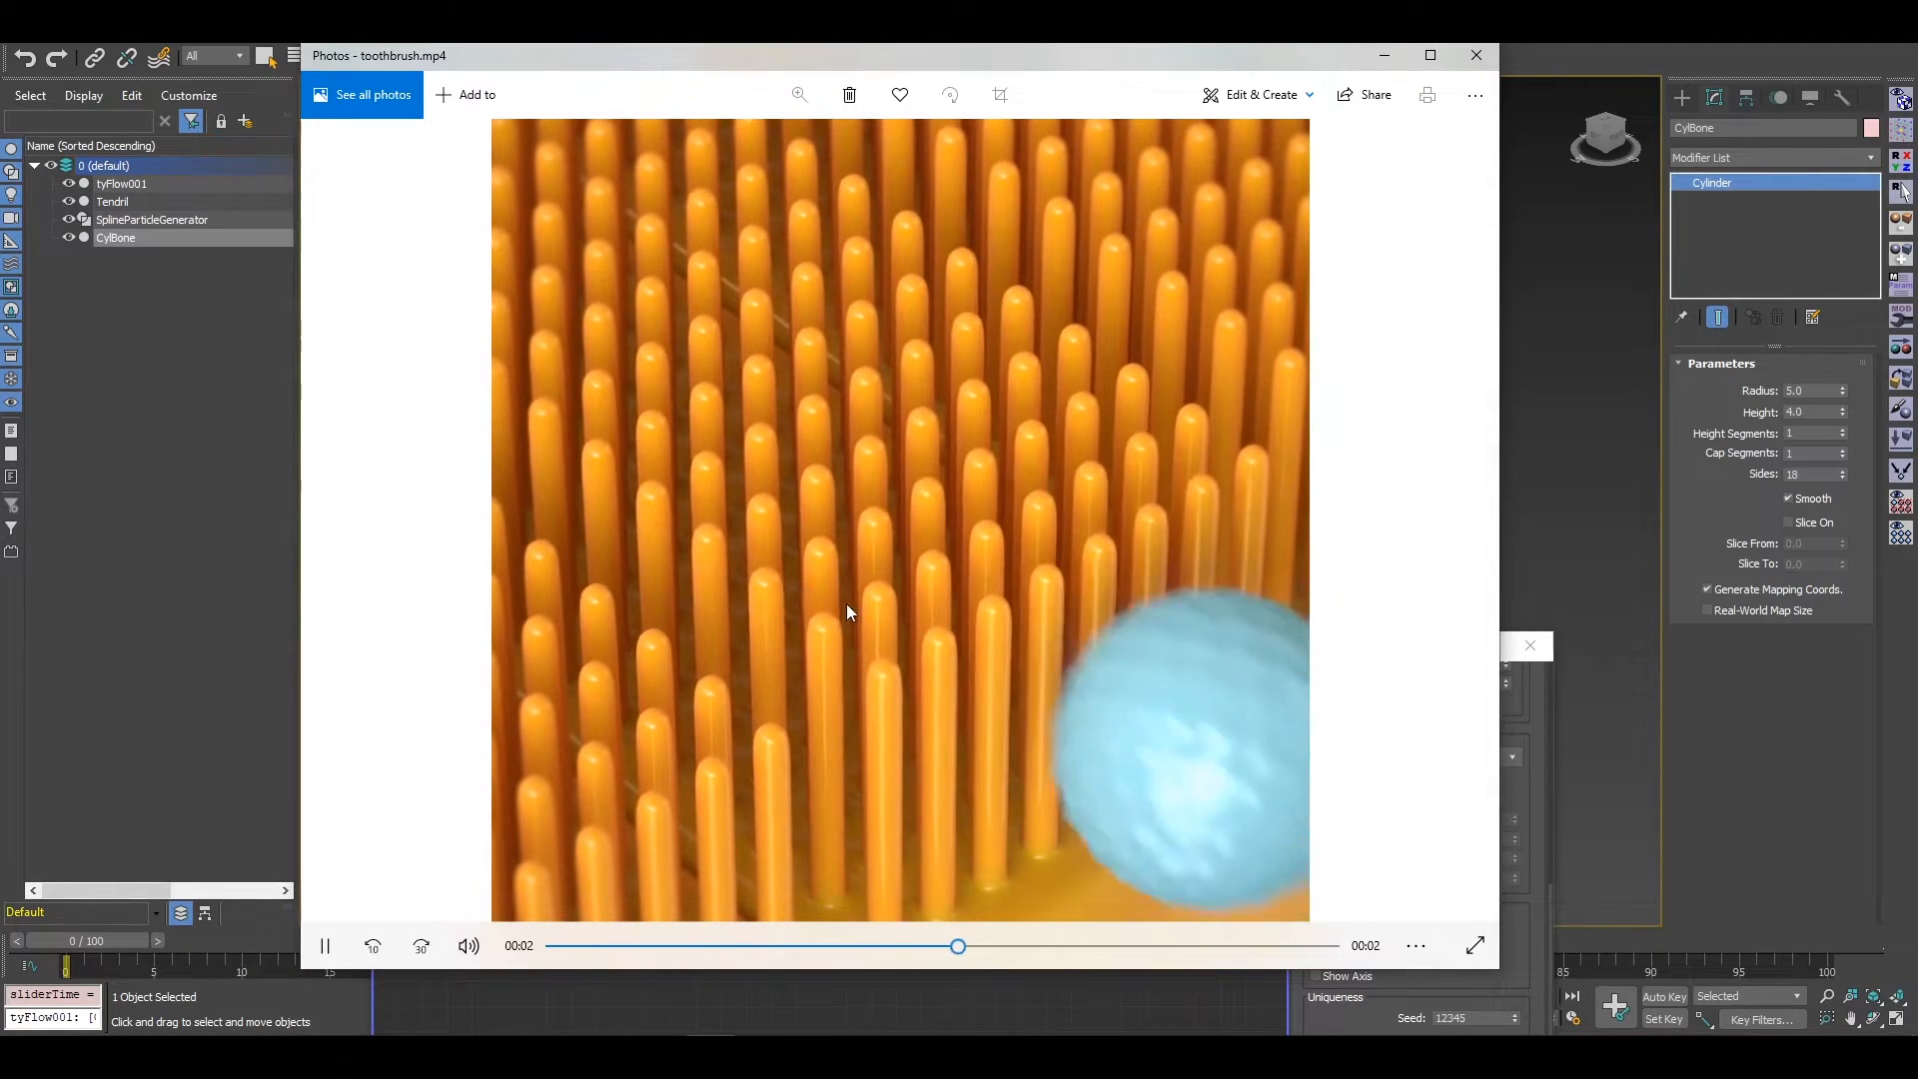
{"action": "left_click", "coordinate": [1475, 55]}
Step: Create a dummy helper on the ground beside the base of the bristle
{"action": "scroll", "coordinate": [867, 411], "scroll_direction": "up", "scroll_amount": 5}
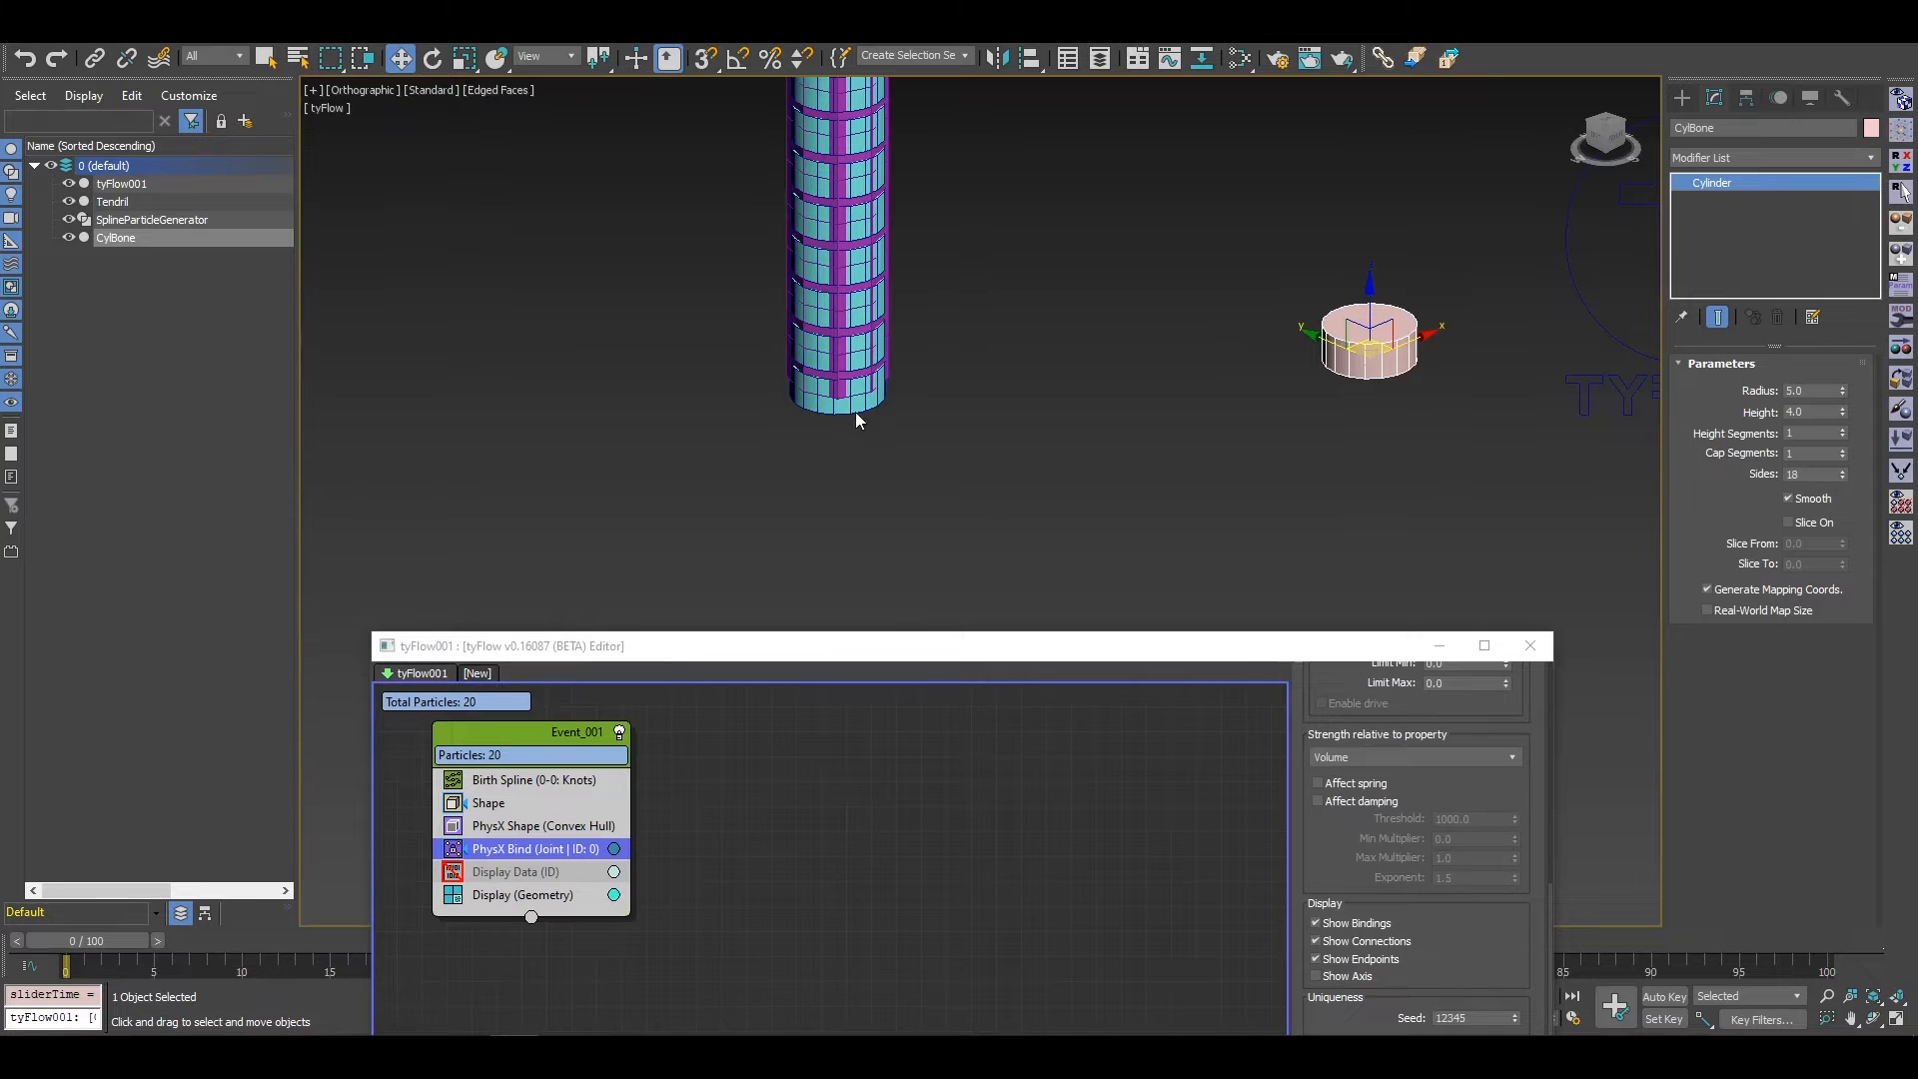
{"action": "left_click_drag", "start_coordinate": [1073, 650], "coordinate": [1010, 561]}
{"action": "left_click", "coordinate": [1683, 98]}
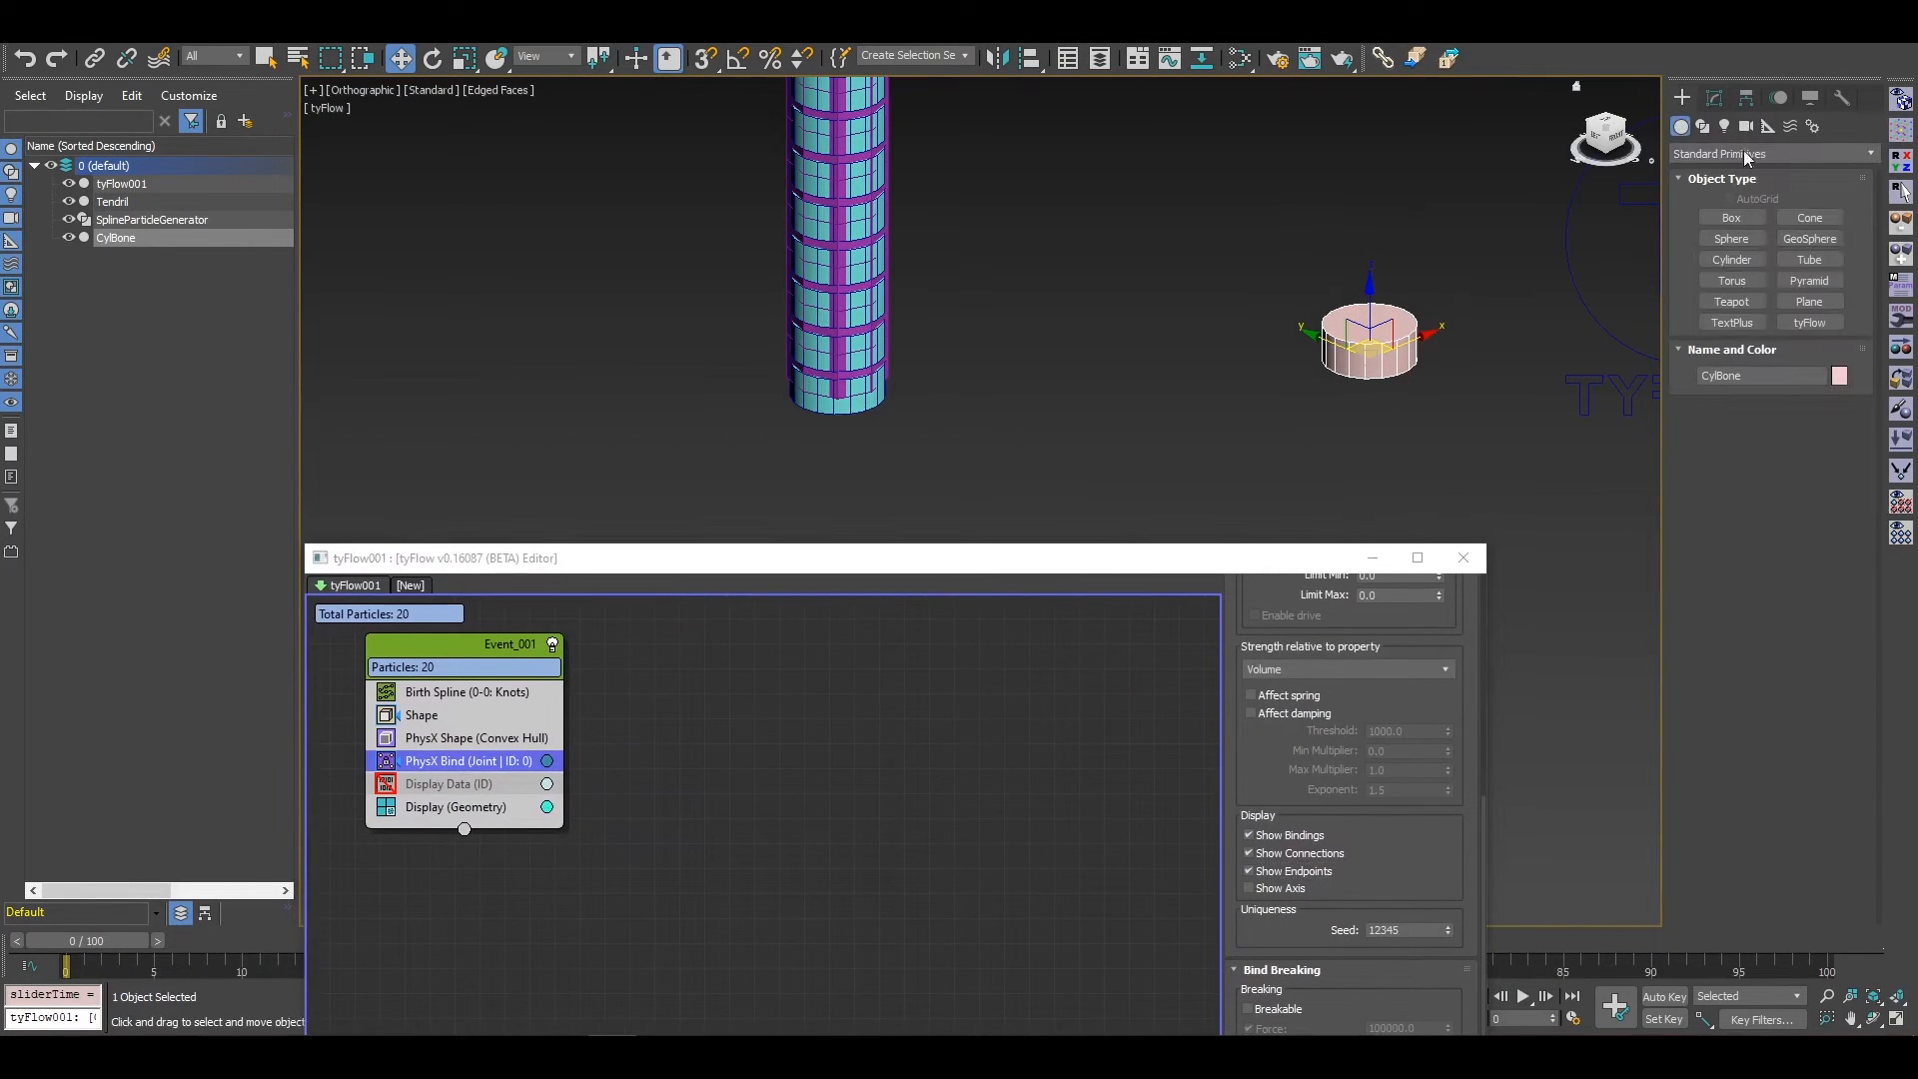
{"action": "left_click", "coordinate": [1769, 126]}
{"action": "left_click", "coordinate": [1731, 218]}
{"action": "left_click_drag", "start_coordinate": [1062, 392], "coordinate": [1107, 438]}
Step: Align the dummy to Tendril in X and Y, pivot point to pivot point, and hide CylBone
{"action": "left_click", "coordinate": [1030, 60]}
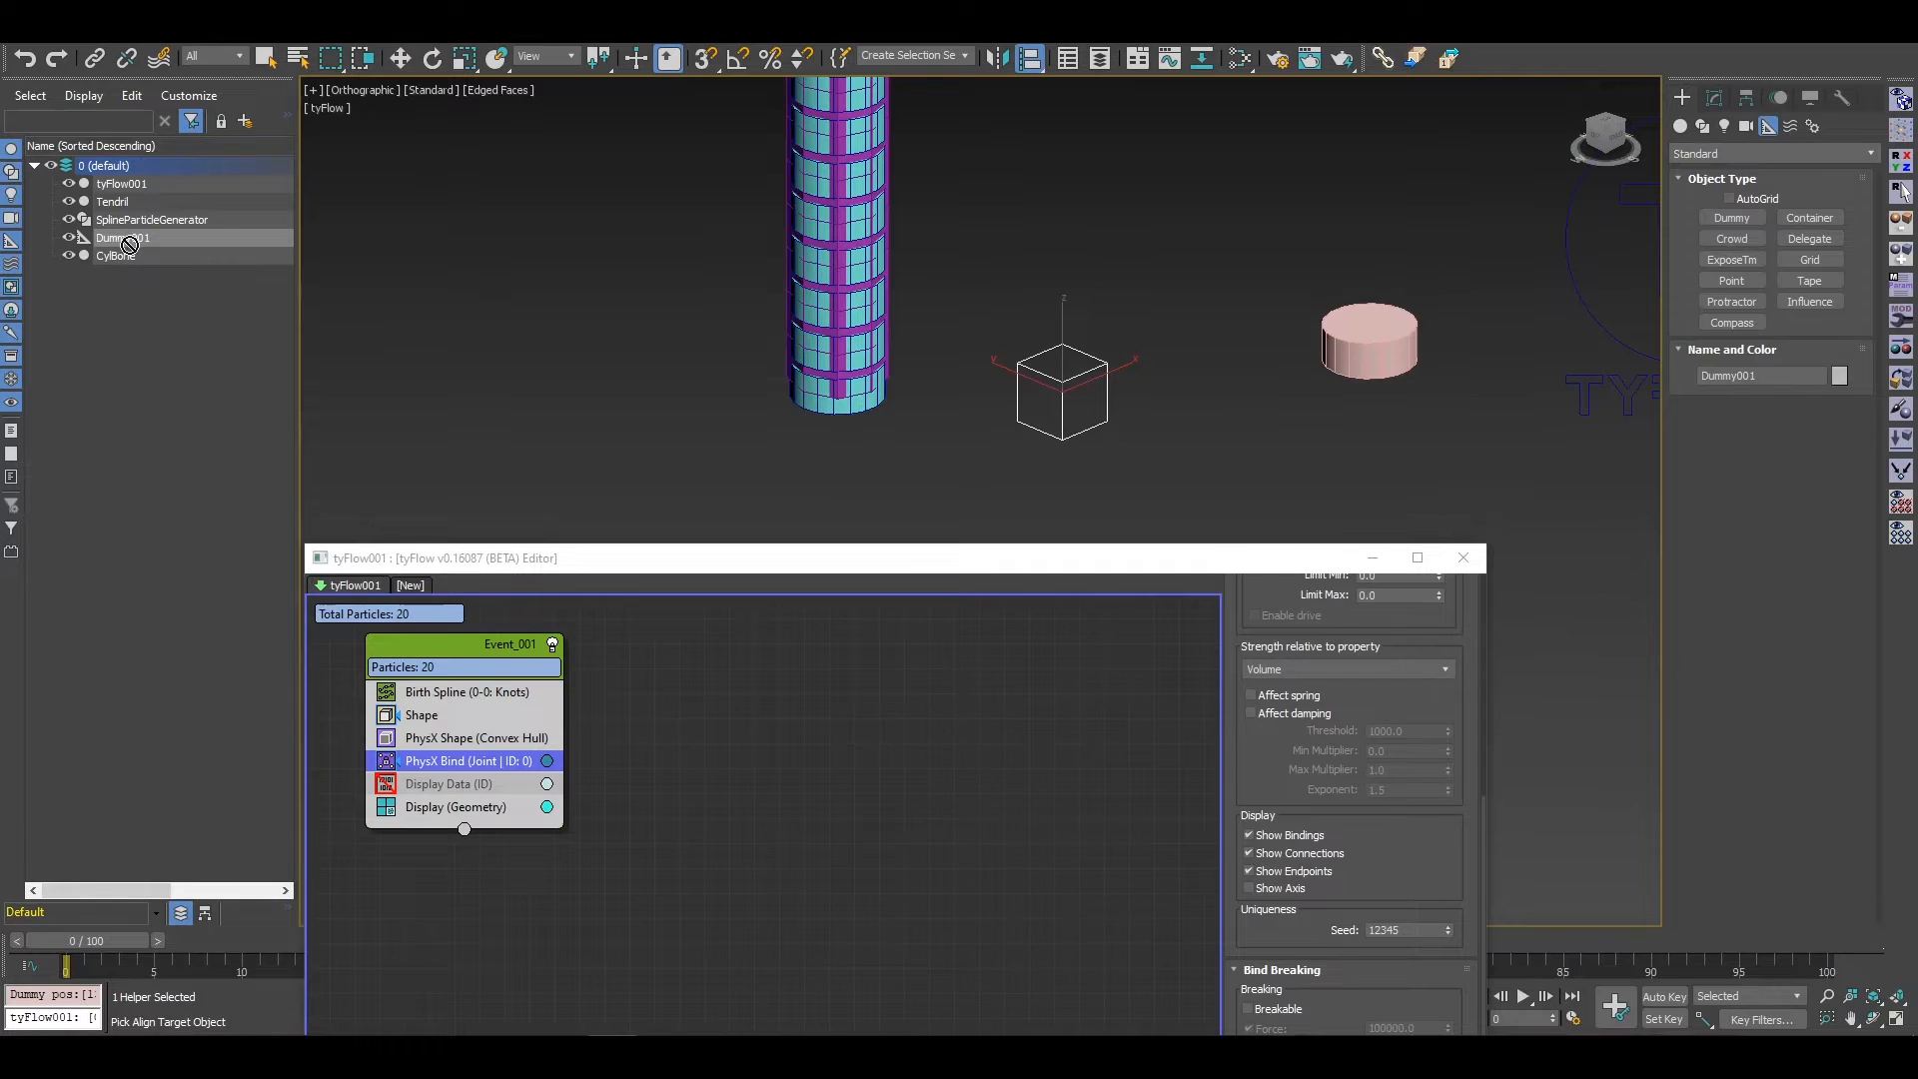
{"action": "left_click", "coordinate": [124, 202]}
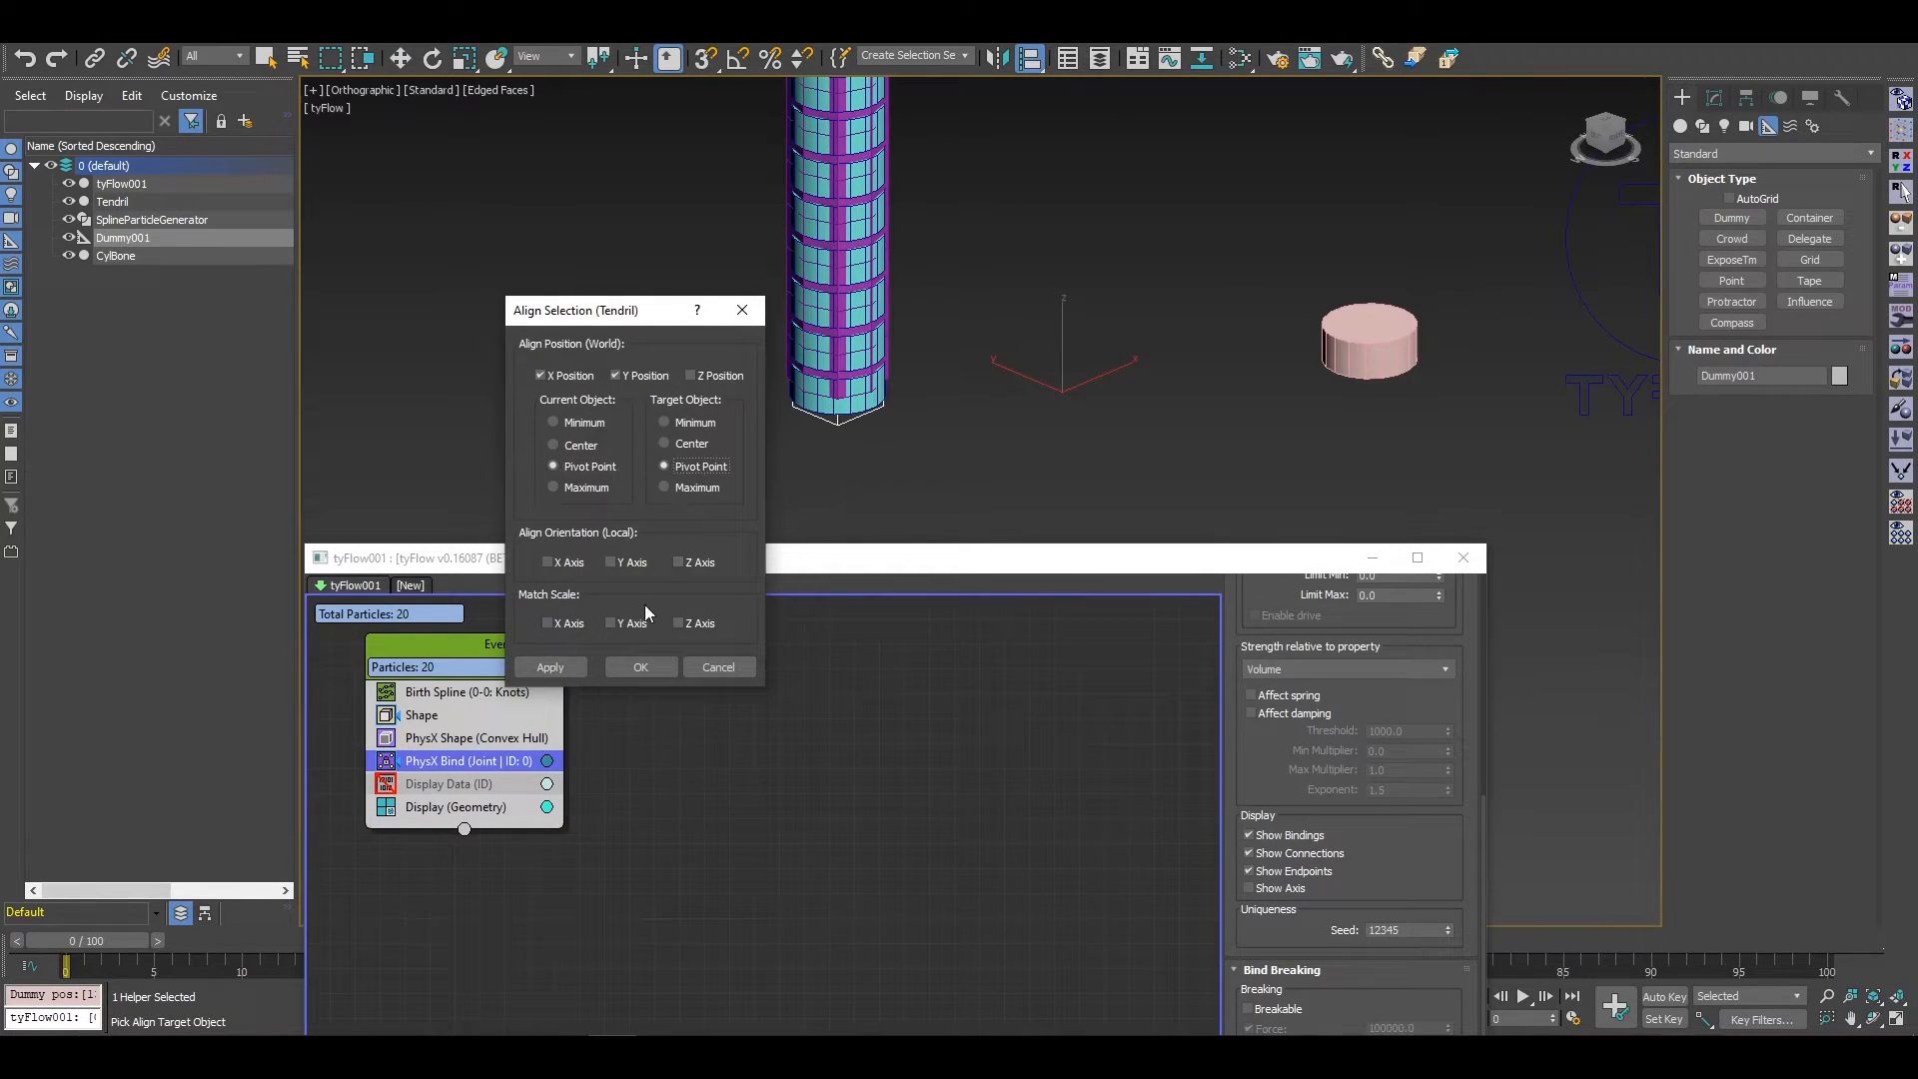
{"action": "left_click", "coordinate": [640, 666]}
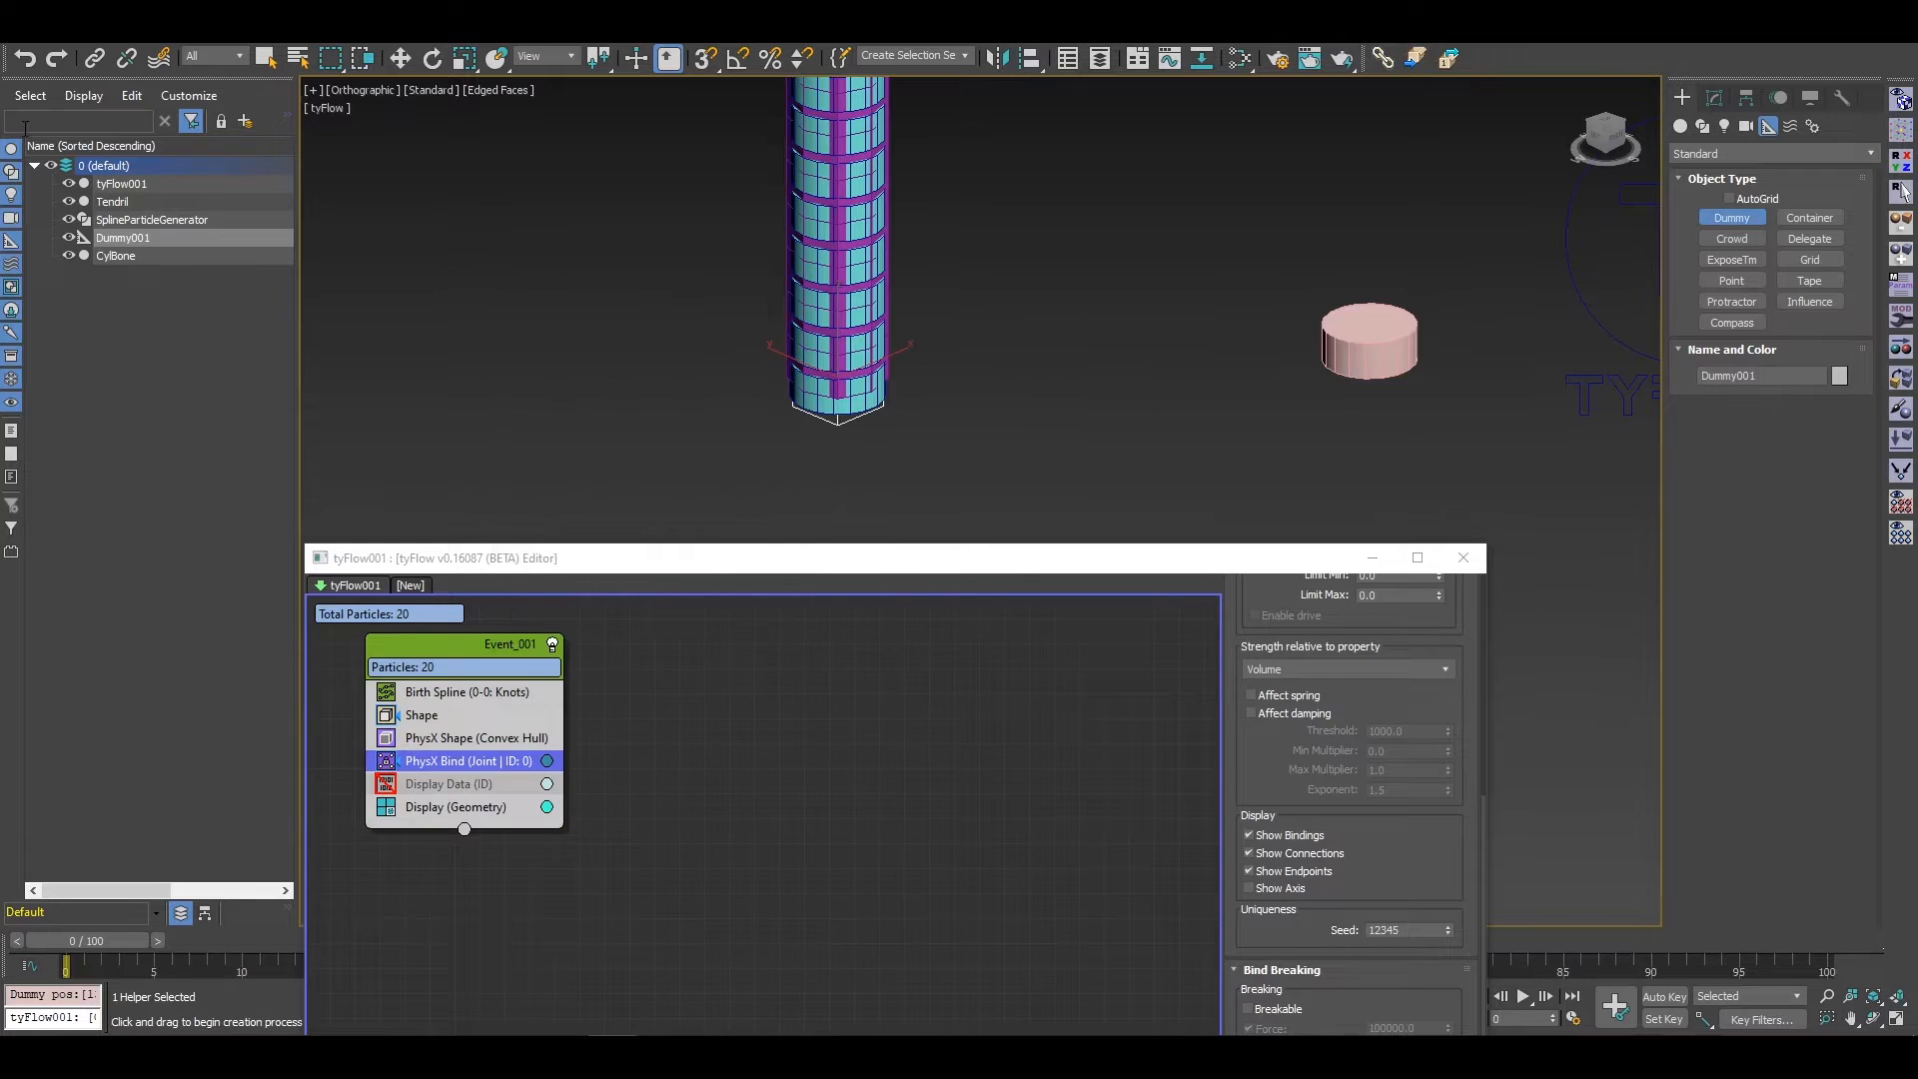
{"action": "left_click", "coordinate": [69, 256]}
{"action": "key", "text": "w"}
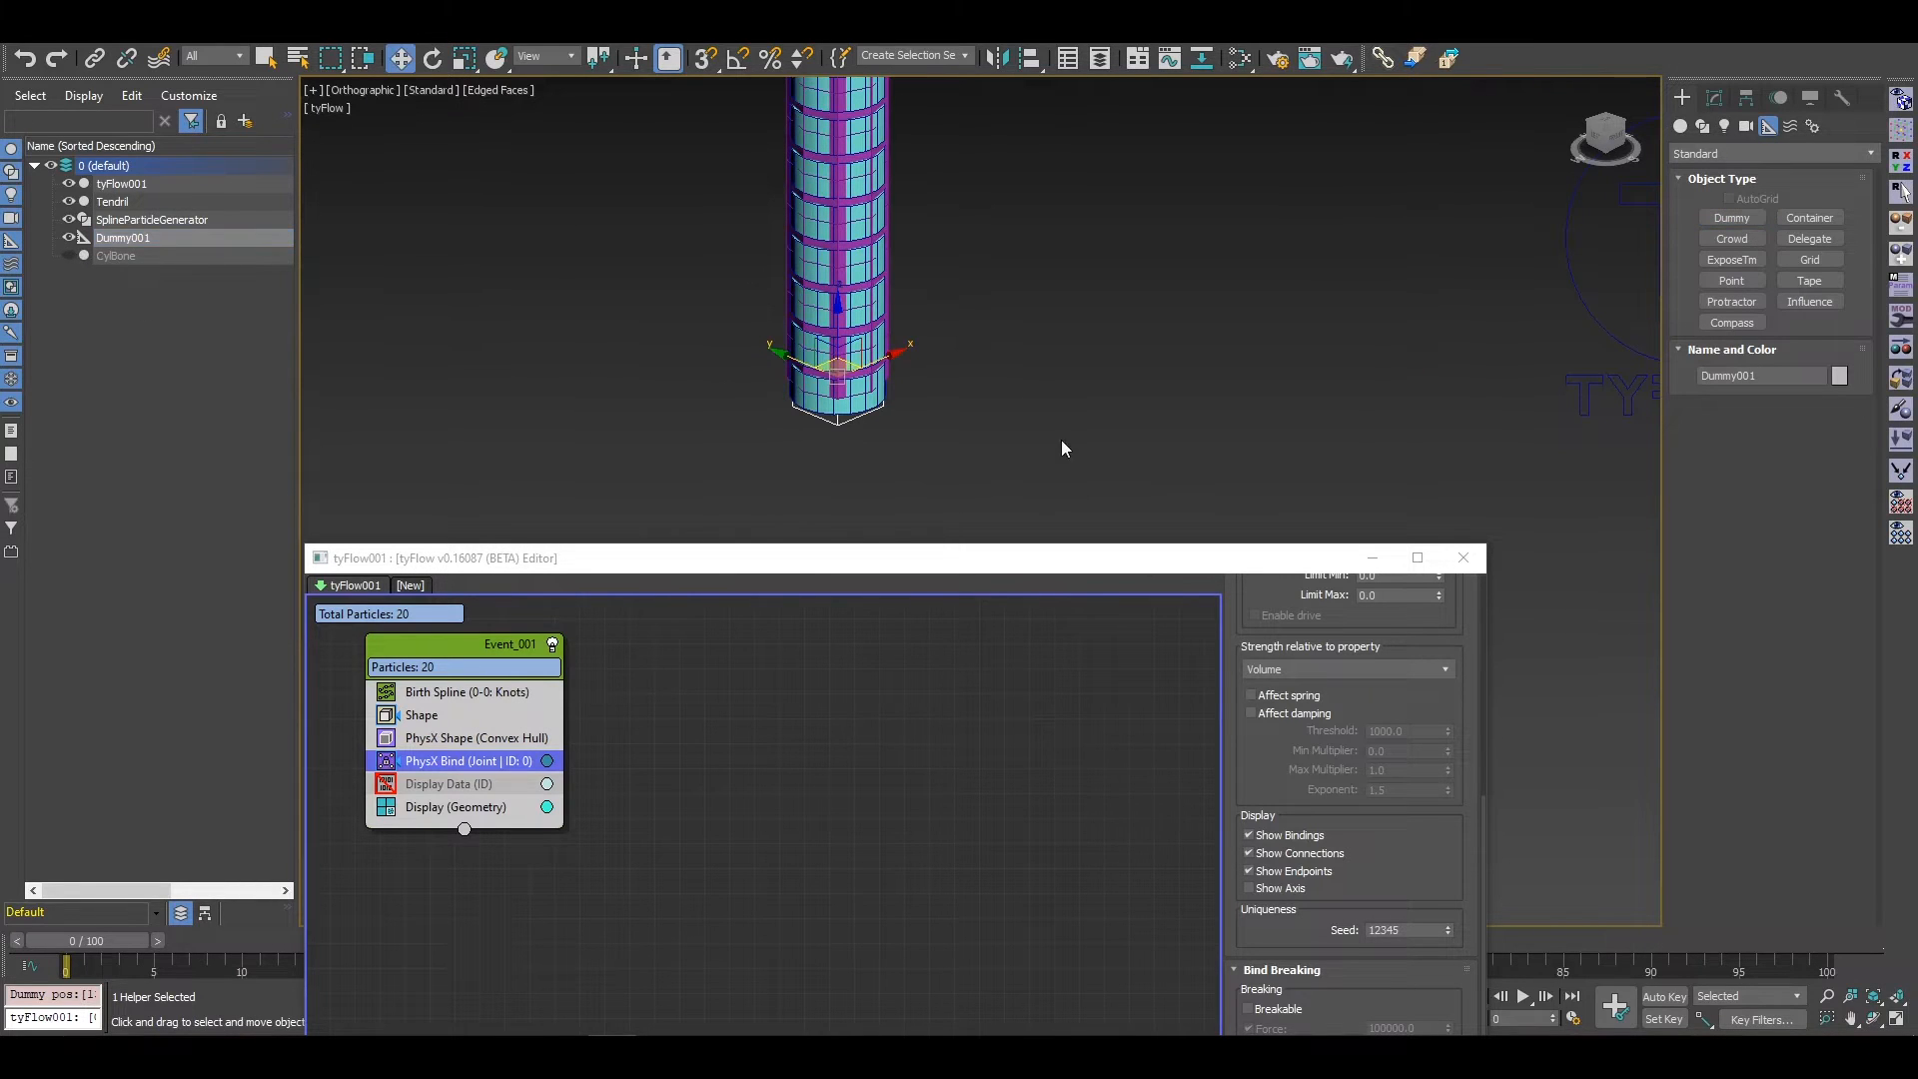
Step: Add an Object Test operator between Display Data and Display and pick the dummy as its test object
{"action": "left_click_drag", "start_coordinate": [790, 550], "coordinate": [1270, 143]}
{"action": "left_click_drag", "start_coordinate": [1136, 850], "coordinate": [913, 387]}
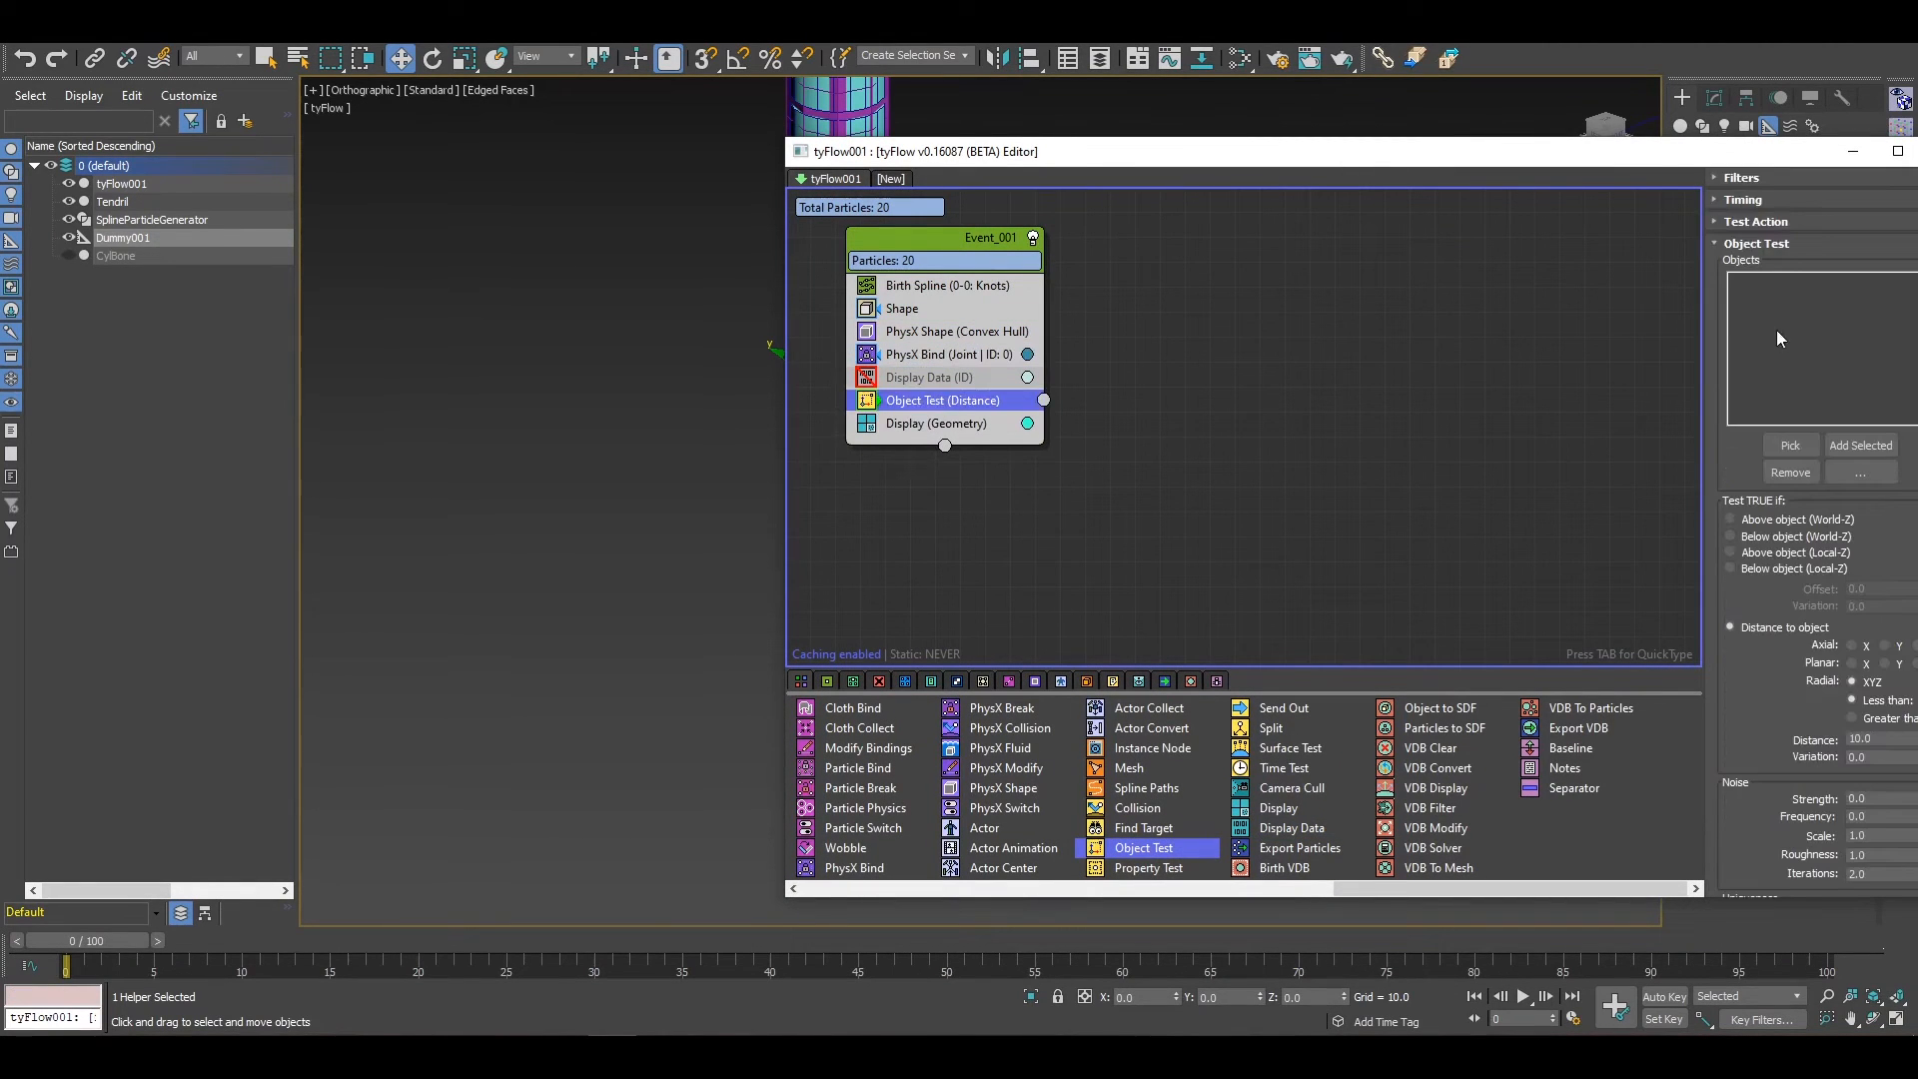
{"action": "left_click", "coordinate": [1790, 445]}
{"action": "left_click", "coordinate": [163, 239]}
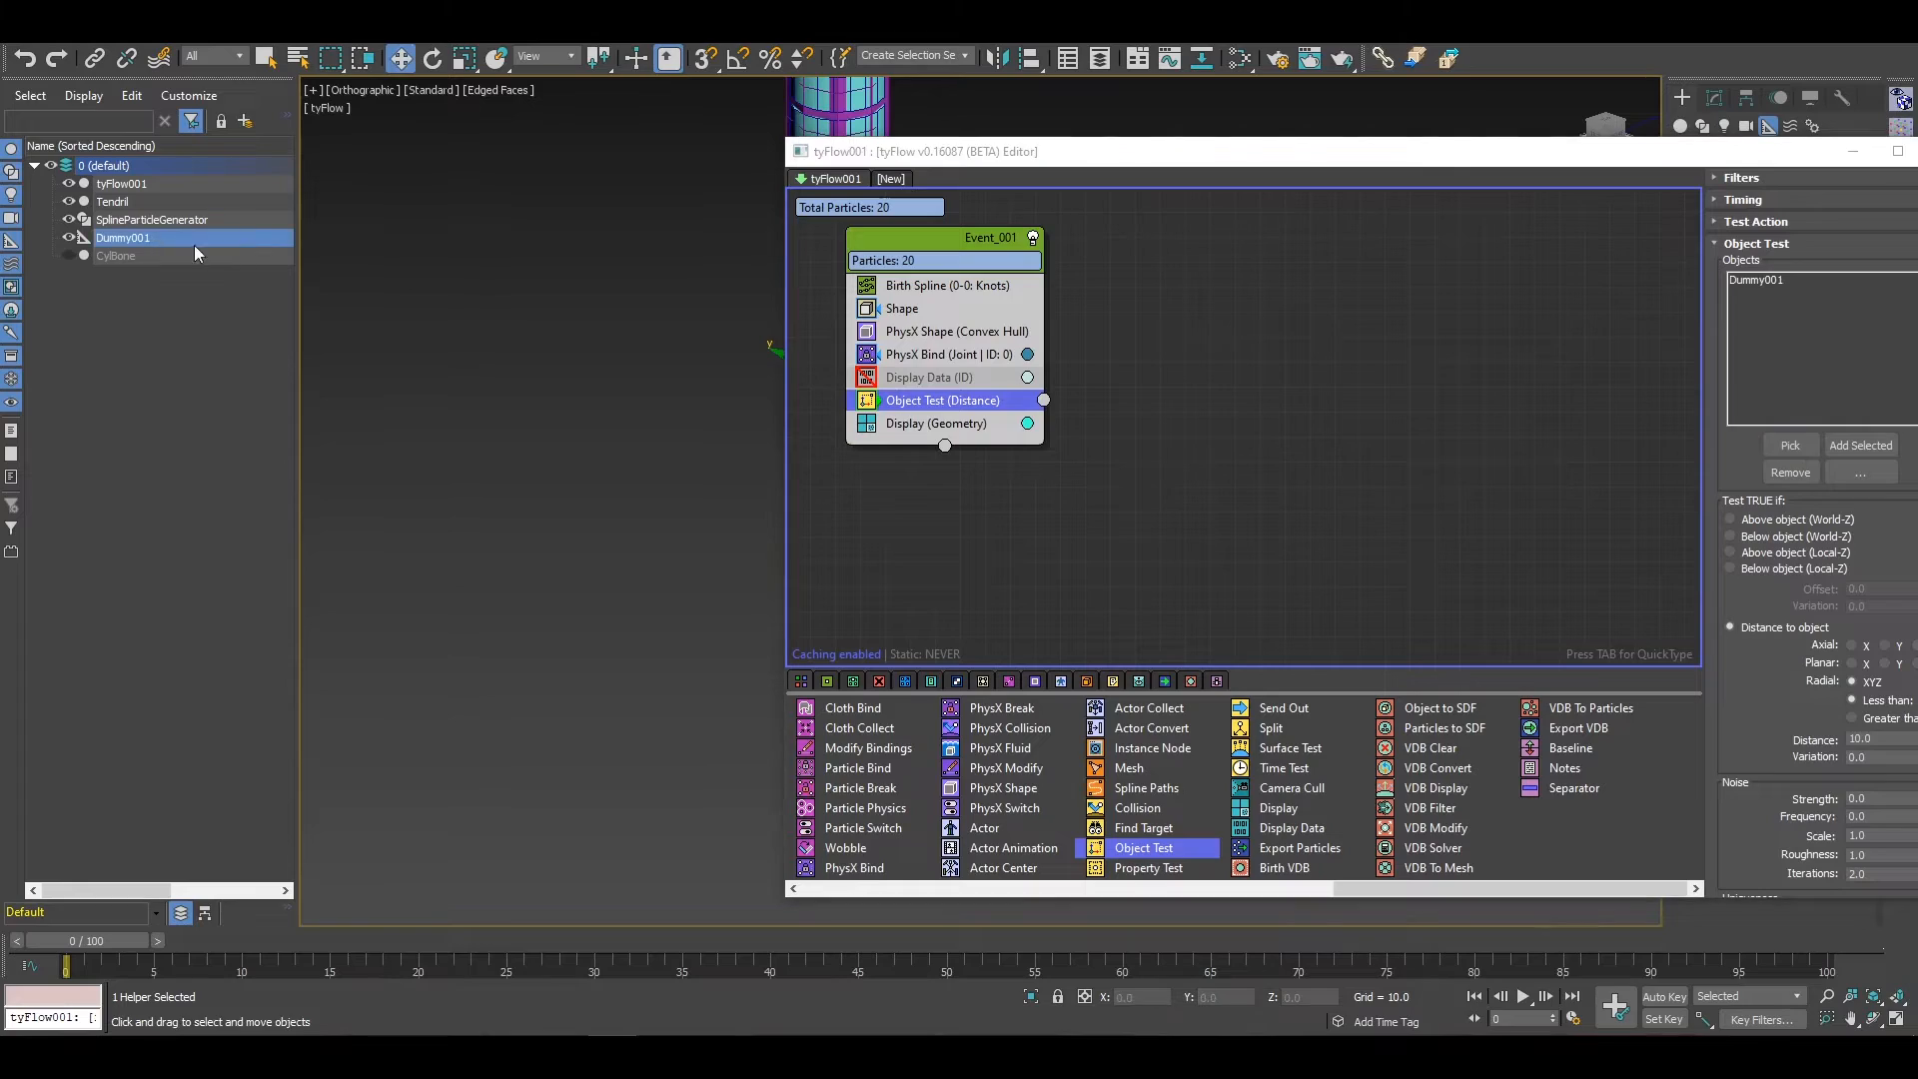
Step: Set the Object Test's distance to 5.0
{"action": "left_click_drag", "start_coordinate": [1522, 161], "coordinate": [1088, 296]}
{"action": "scroll", "coordinate": [1381, 889], "scroll_direction": "down", "scroll_amount": 2}
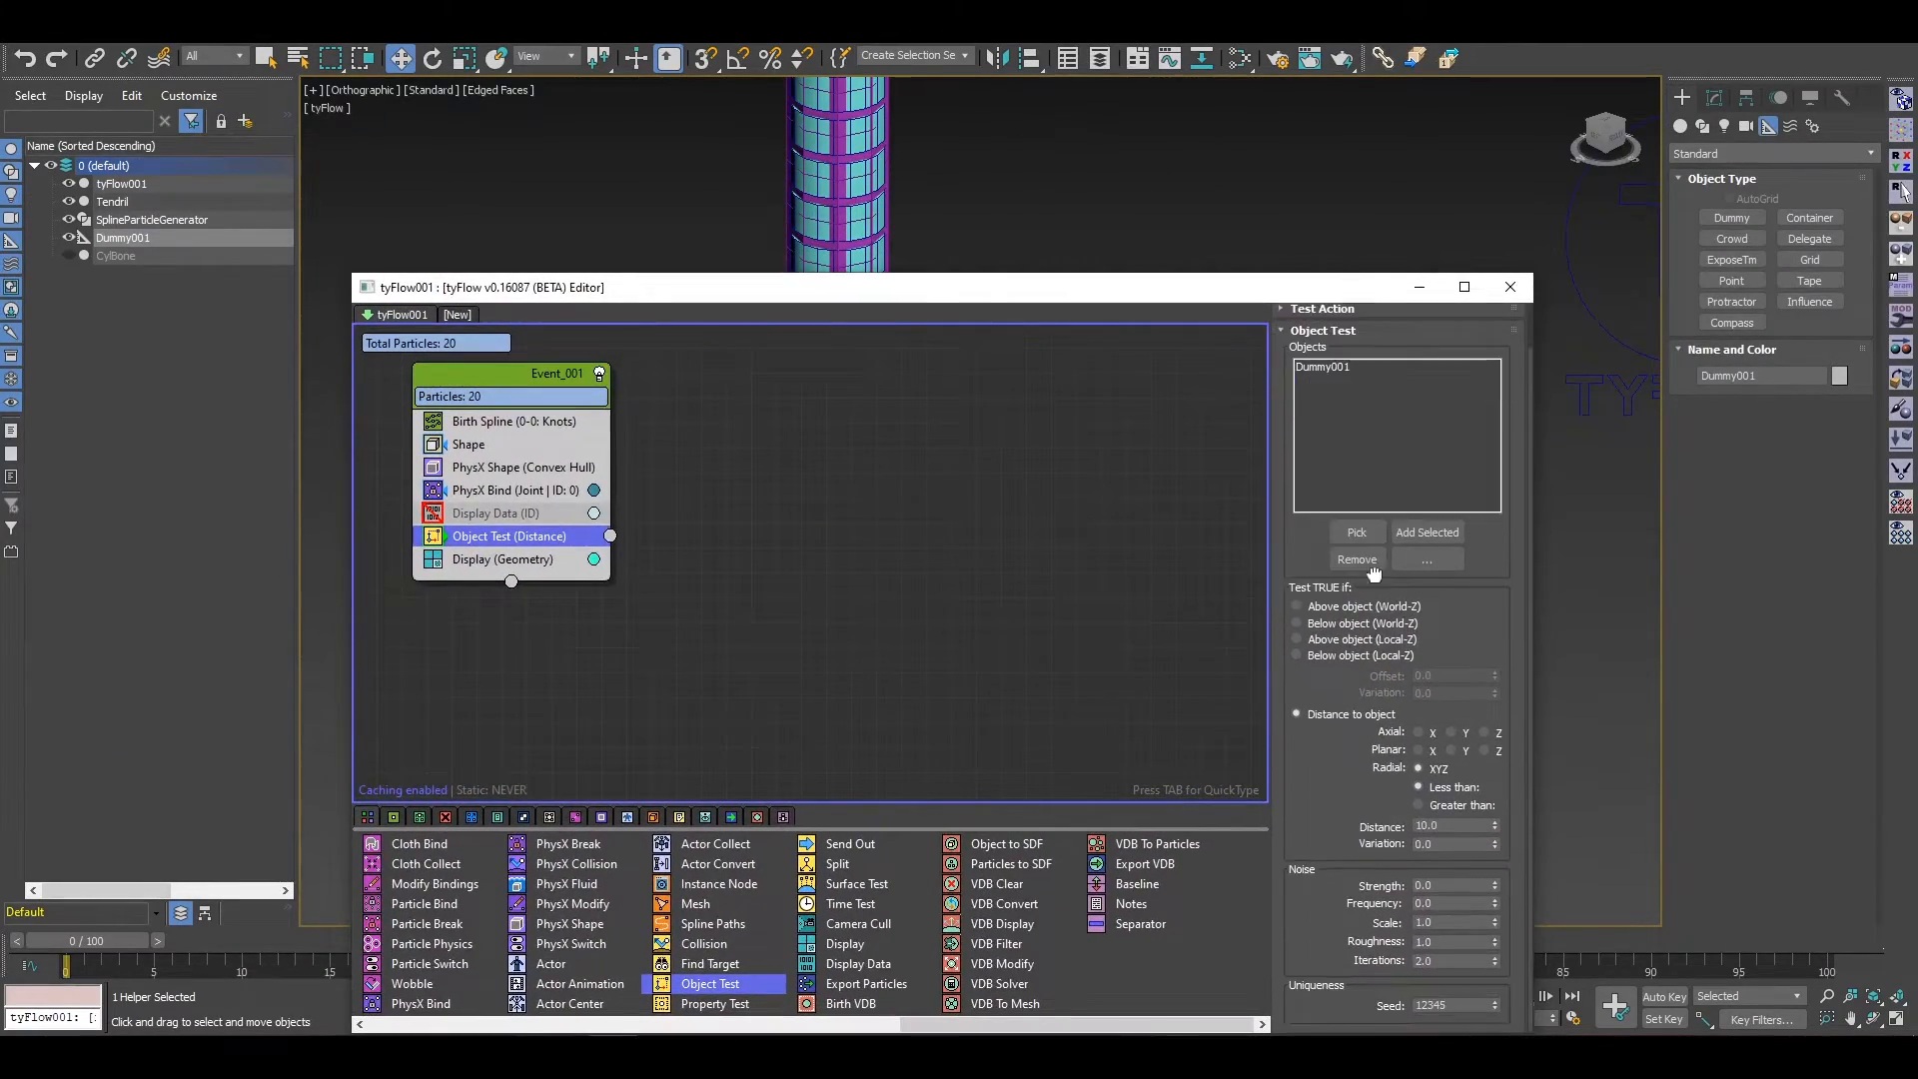
{"action": "left_click", "coordinate": [1464, 825]}
{"action": "left_click_drag", "start_coordinate": [959, 302], "coordinate": [950, 212]}
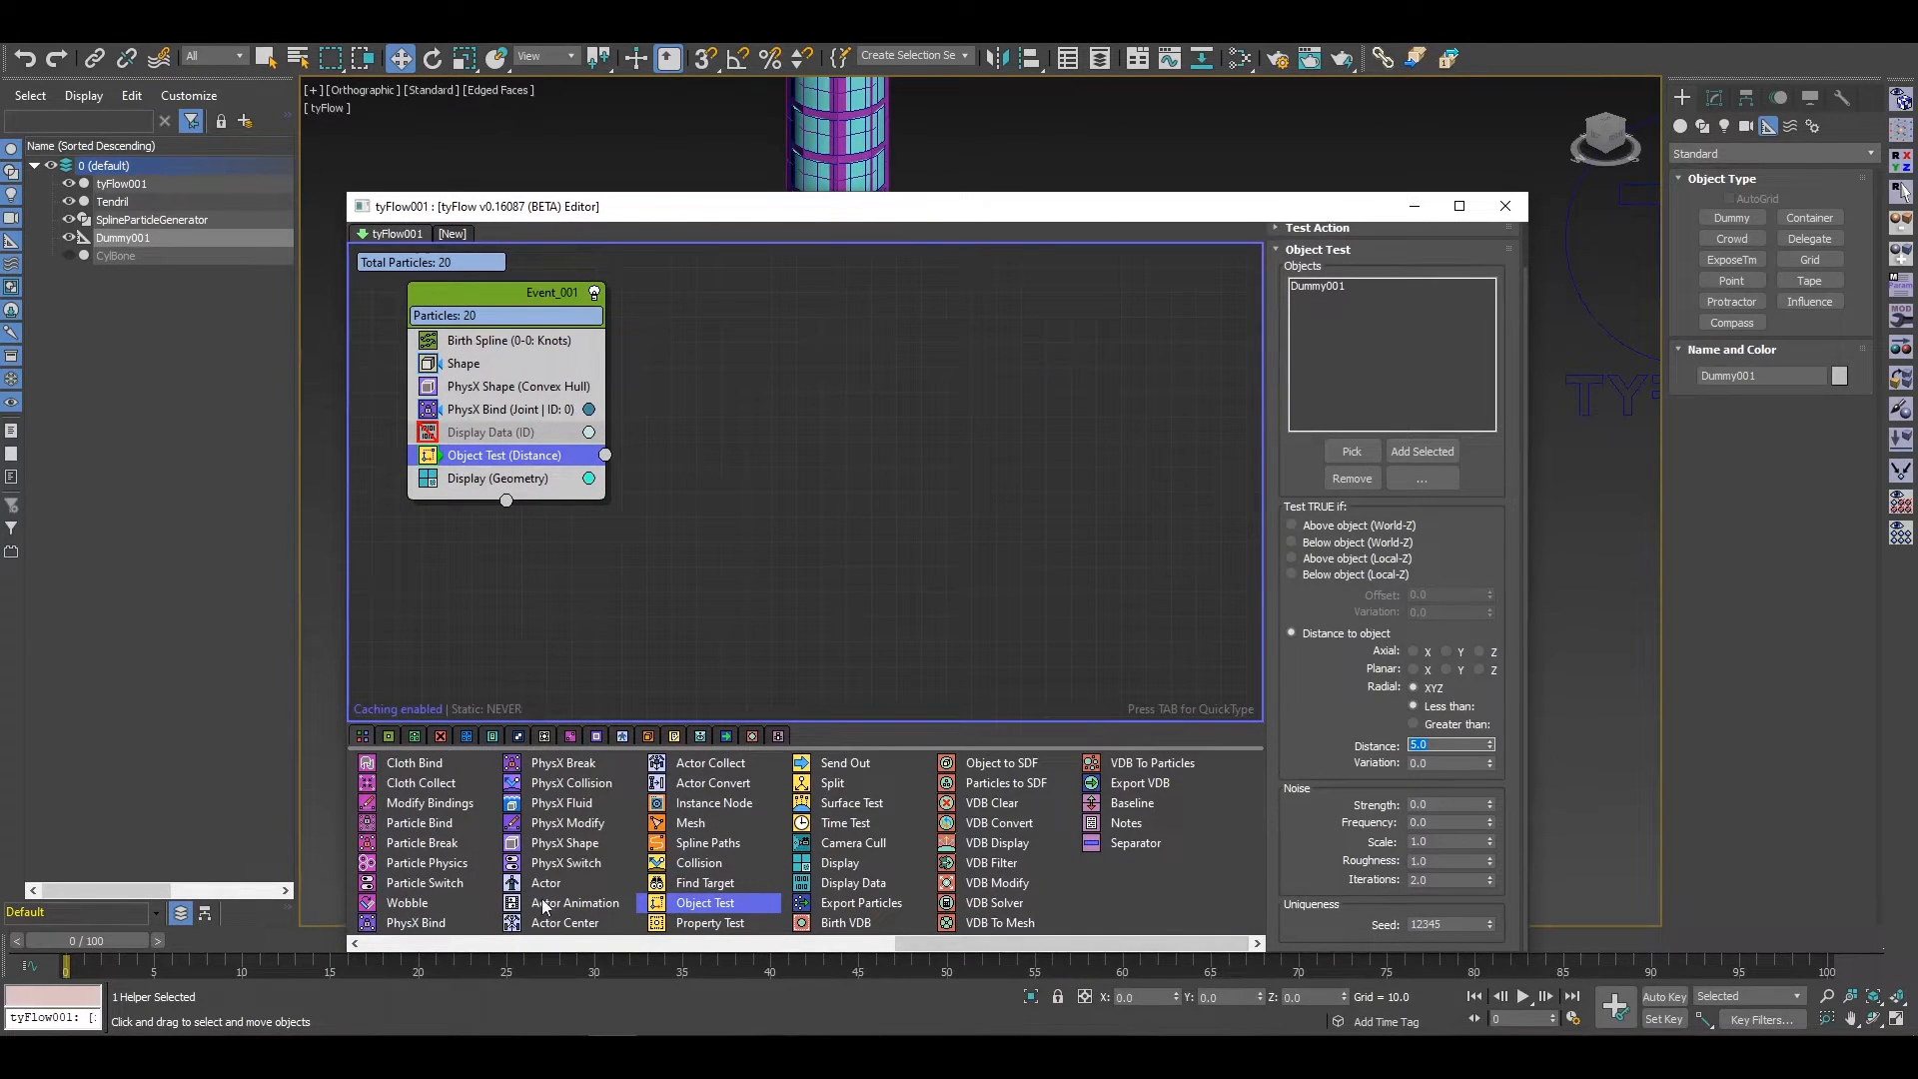
Step: Create a new event with a PhysX Switch set to Kinematic and wire the Object Test's output to it
{"action": "left_click_drag", "start_coordinate": [573, 860], "coordinate": [685, 391]}
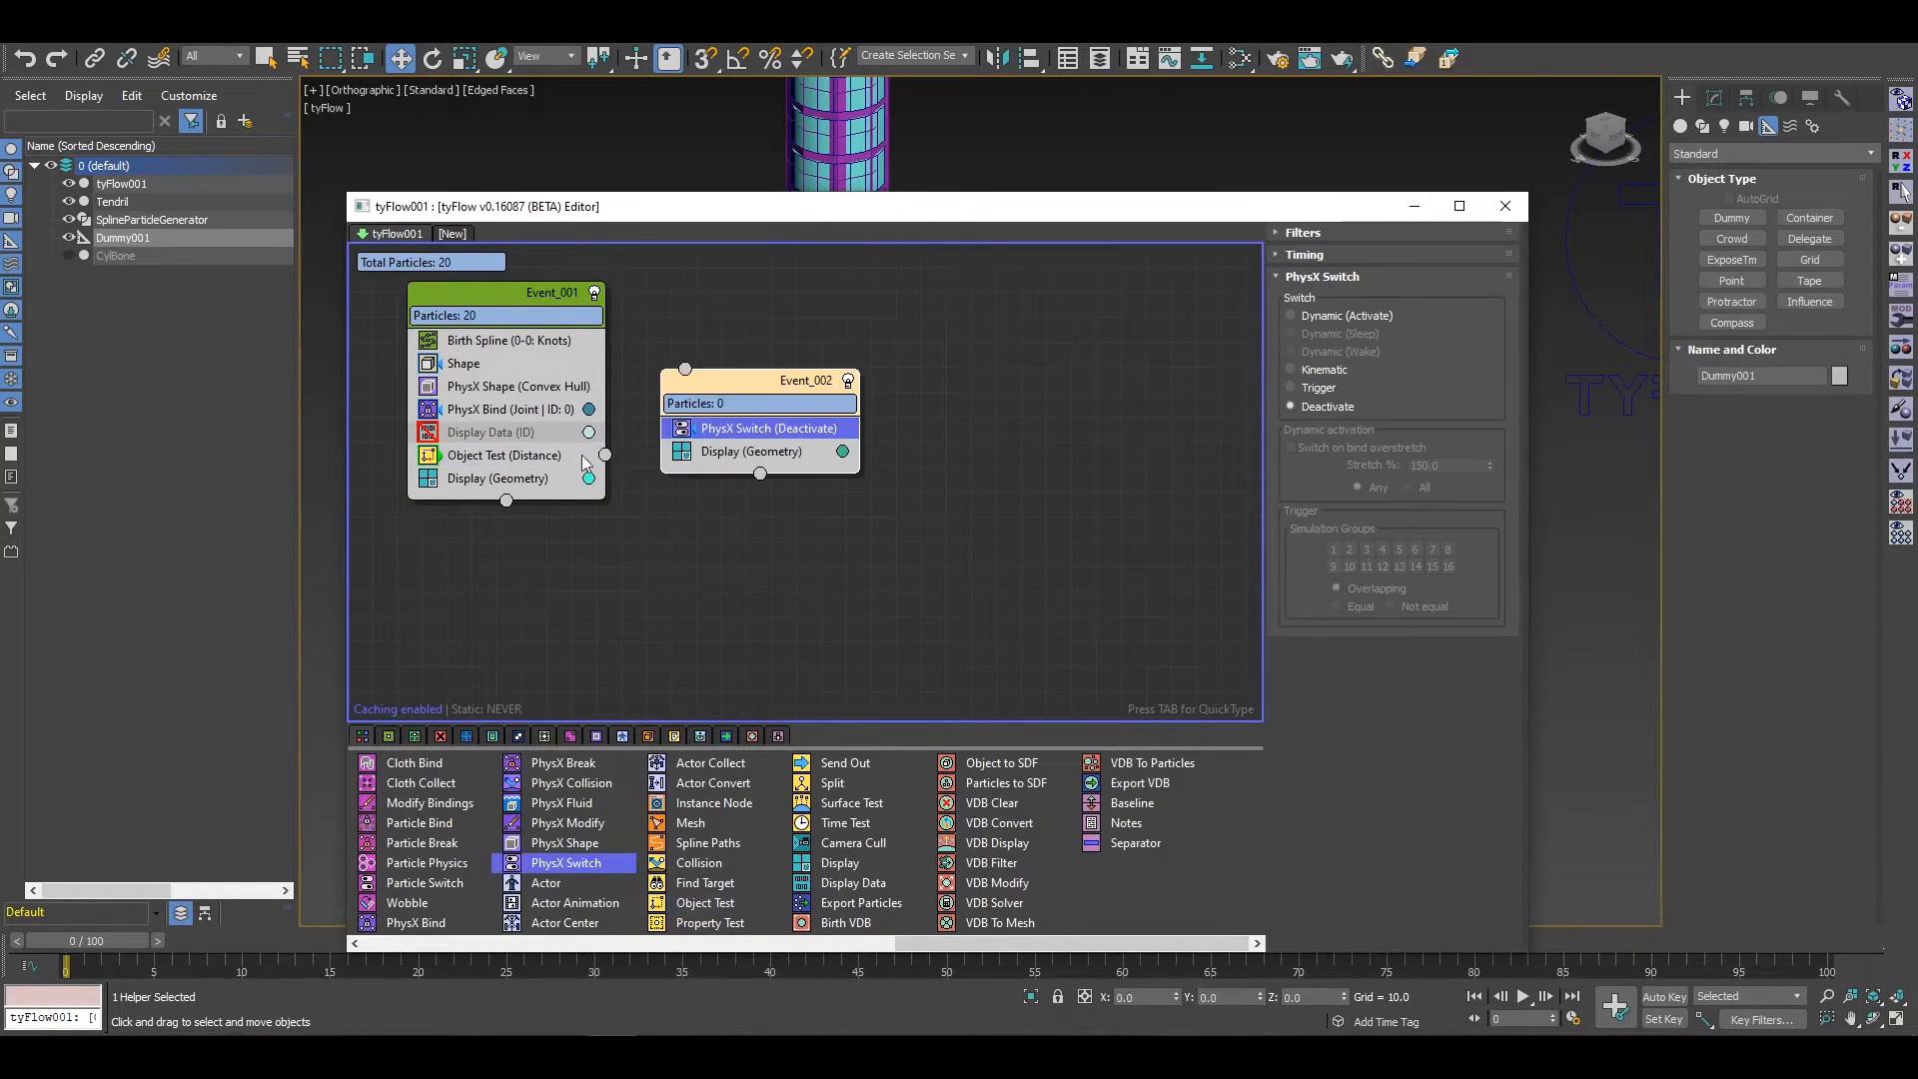
{"action": "left_click_drag", "start_coordinate": [605, 455], "coordinate": [686, 369]}
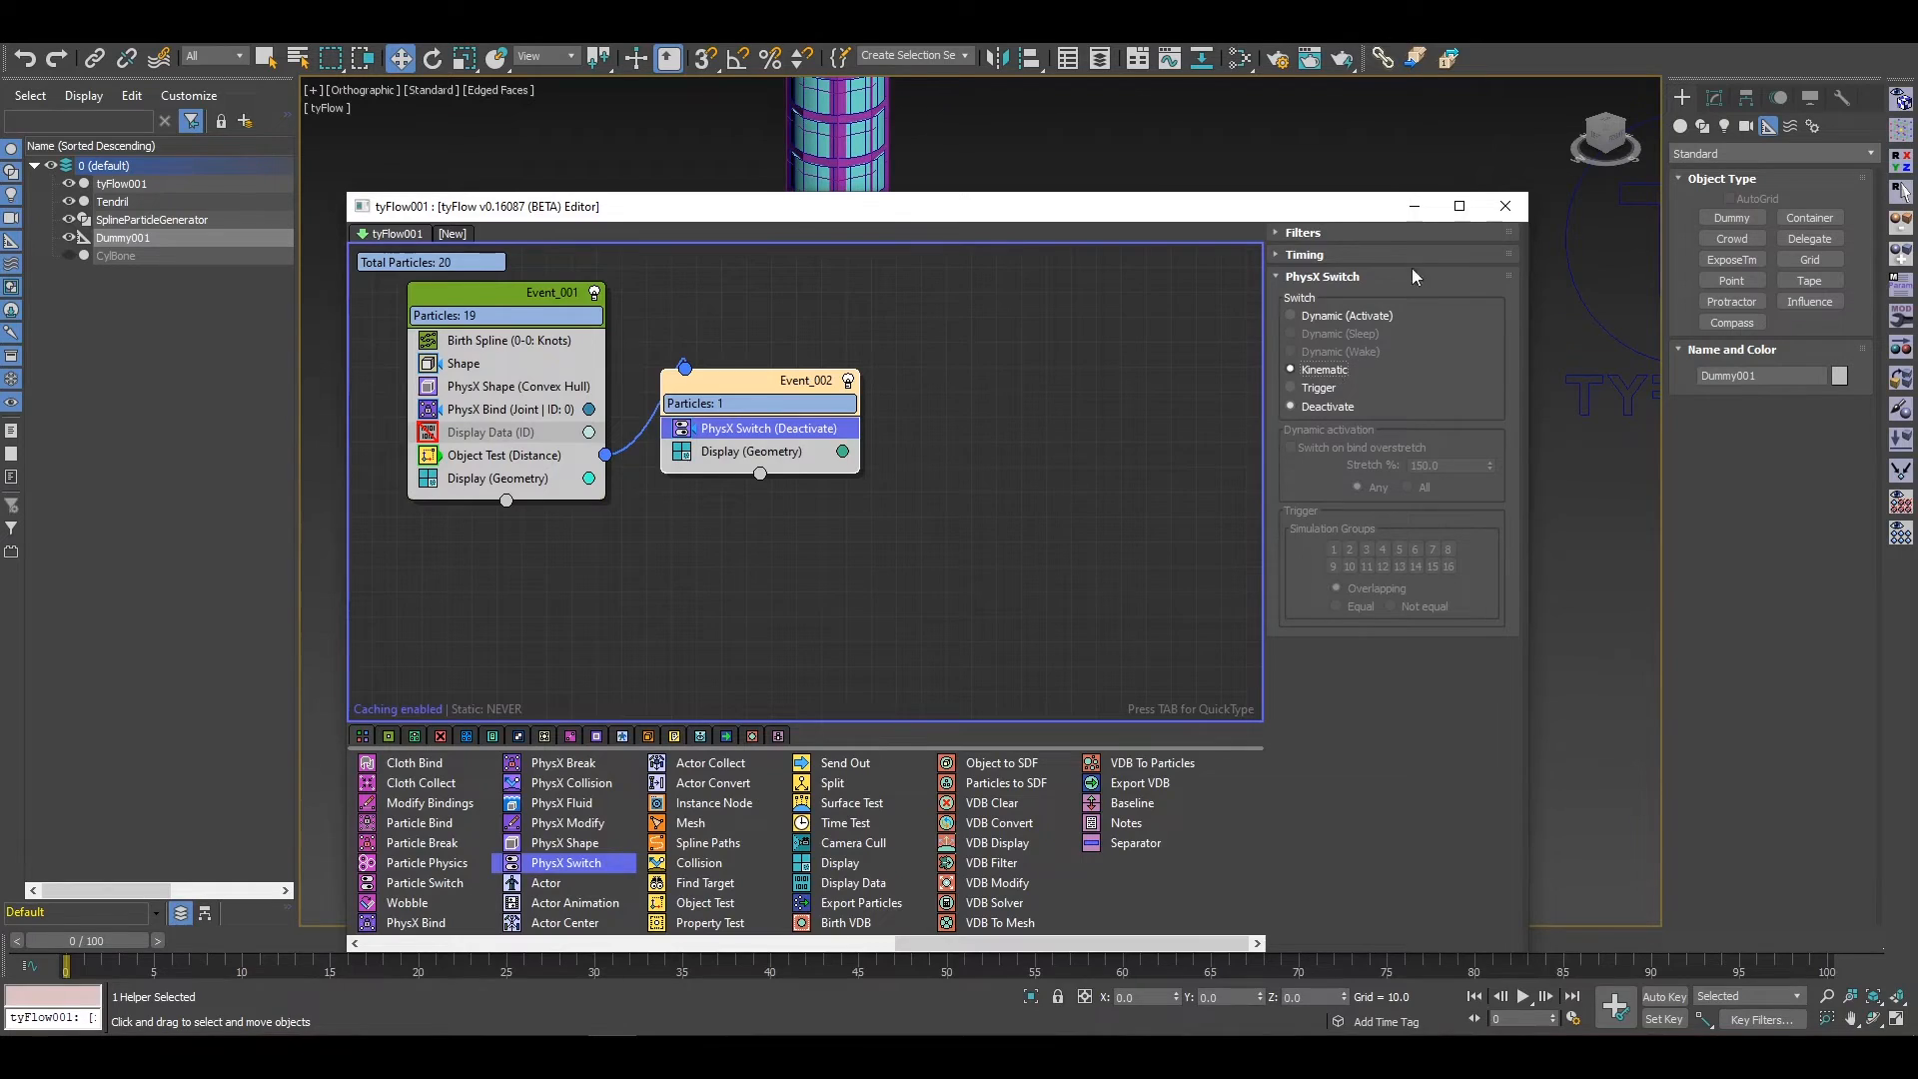
{"action": "left_click_drag", "start_coordinate": [1309, 214], "coordinate": [1271, 513]}
{"action": "scroll", "coordinate": [842, 397], "scroll_direction": "up", "scroll_amount": 3}
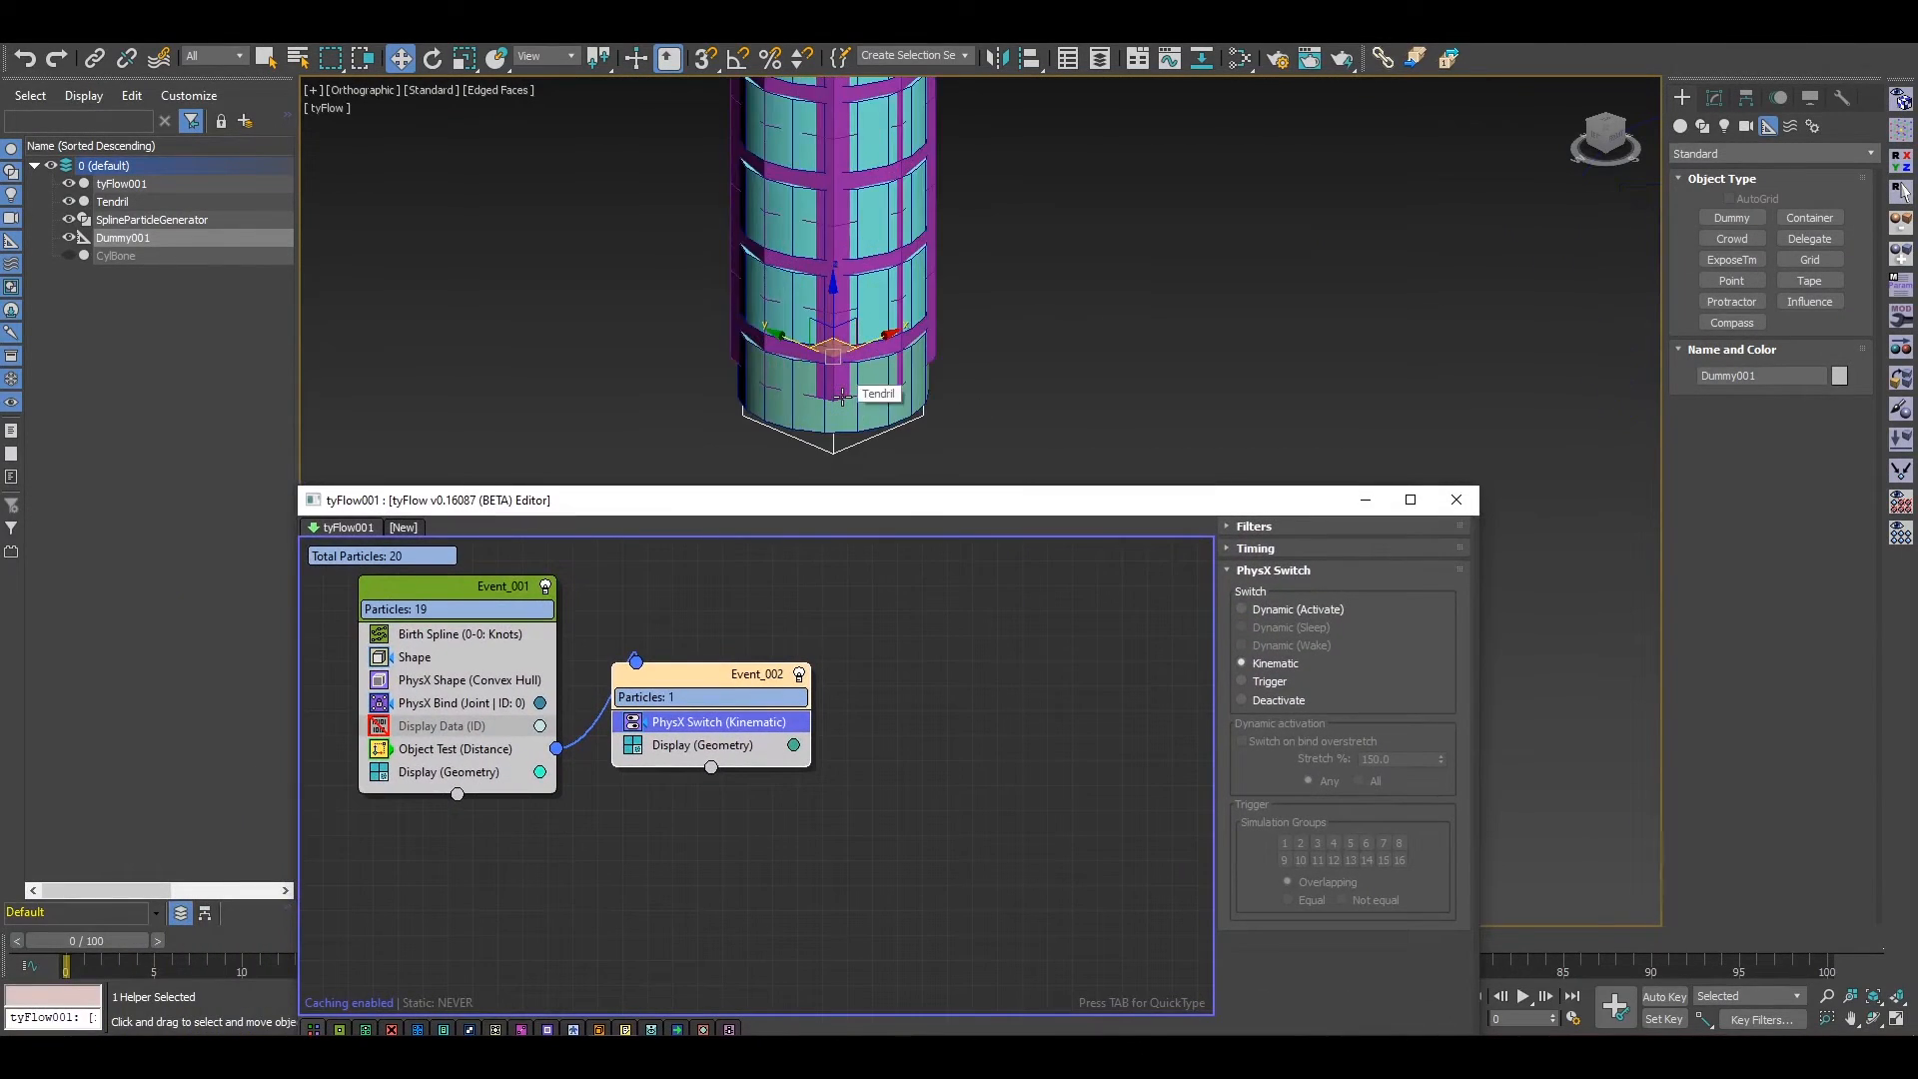
{"action": "scroll", "coordinate": [842, 396], "scroll_direction": "down", "scroll_amount": 2}
Step: Switch to the front view and hide the Tendril mesh so only the particle cylinders show
{"action": "left_click", "coordinate": [1365, 499]}
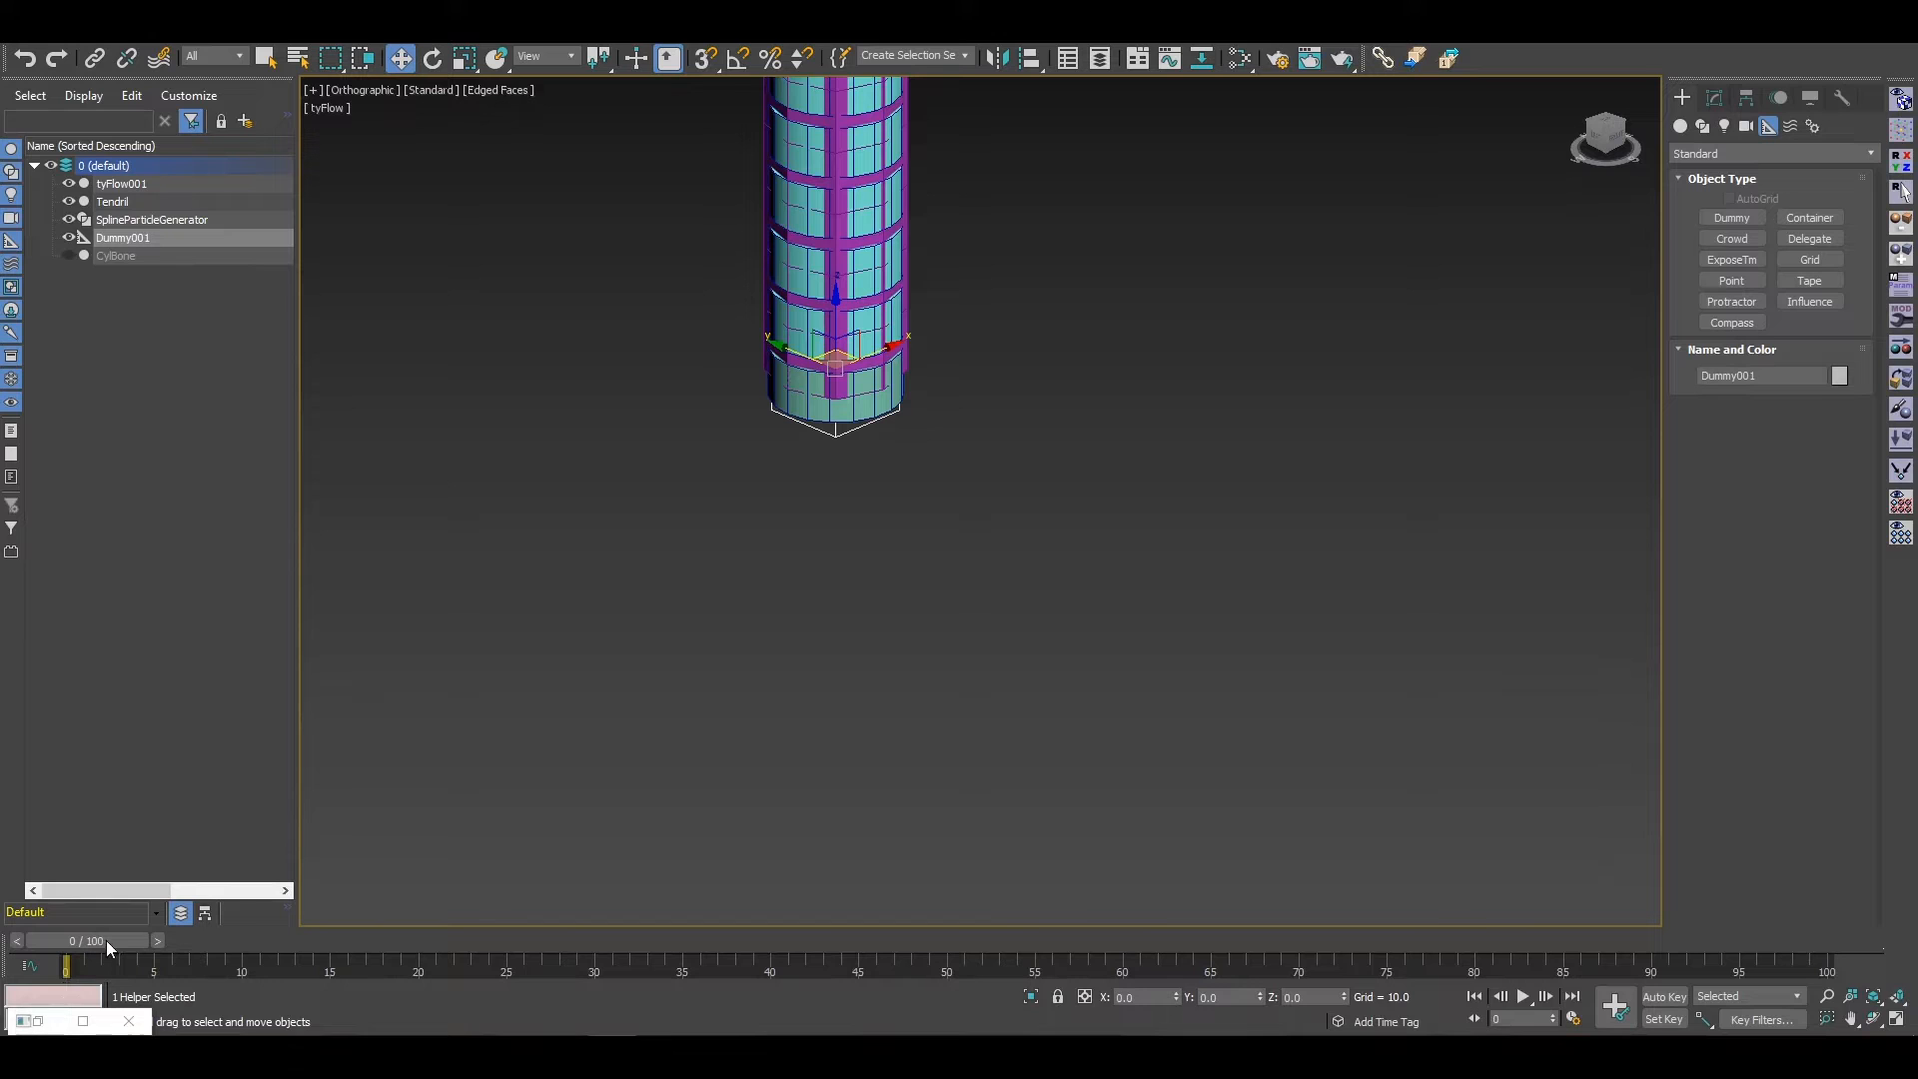
{"action": "scroll", "coordinate": [969, 364], "scroll_direction": "down", "scroll_amount": 10}
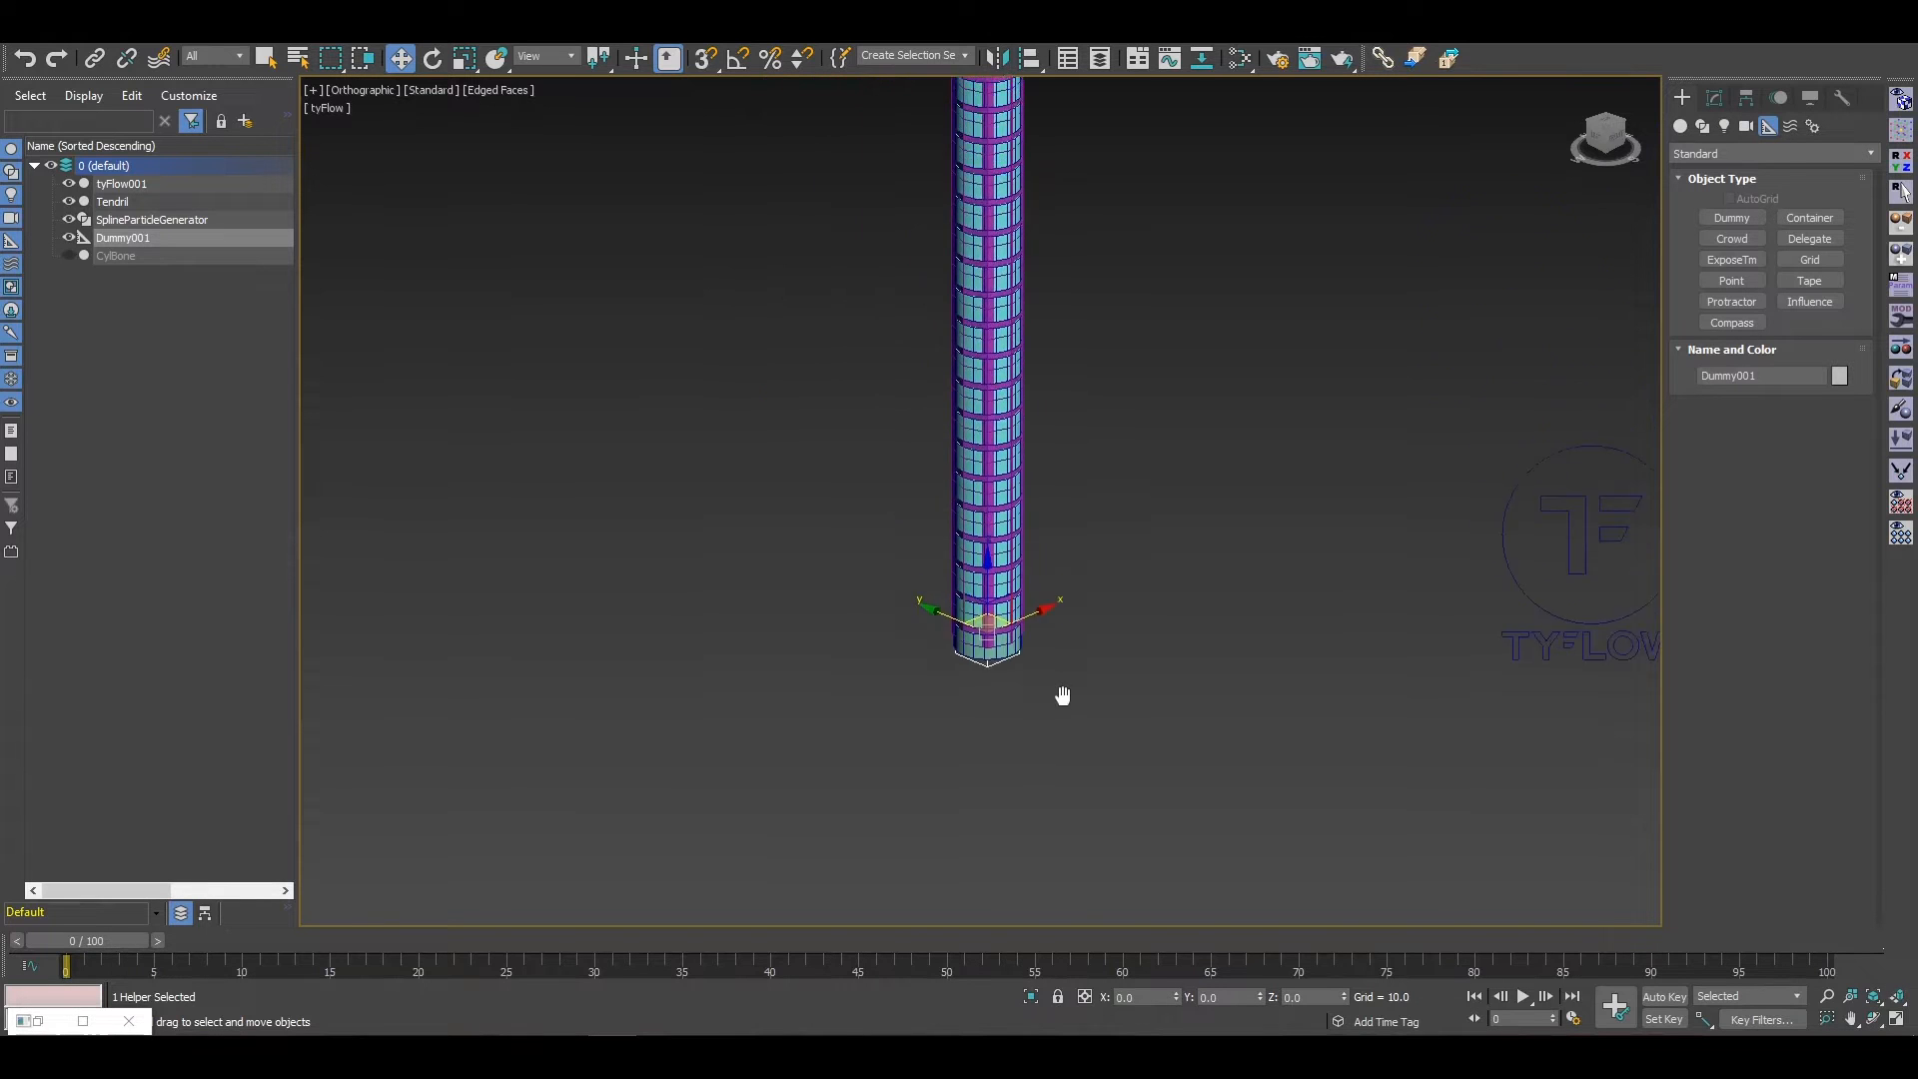
{"action": "key", "text": "f"}
{"action": "scroll", "coordinate": [1033, 734], "scroll_direction": "up", "scroll_amount": 8}
{"action": "scroll", "coordinate": [1130, 399], "scroll_direction": "down", "scroll_amount": 8}
{"action": "middle_click_drag", "start_coordinate": [1135, 449], "coordinate": [1120, 540]}
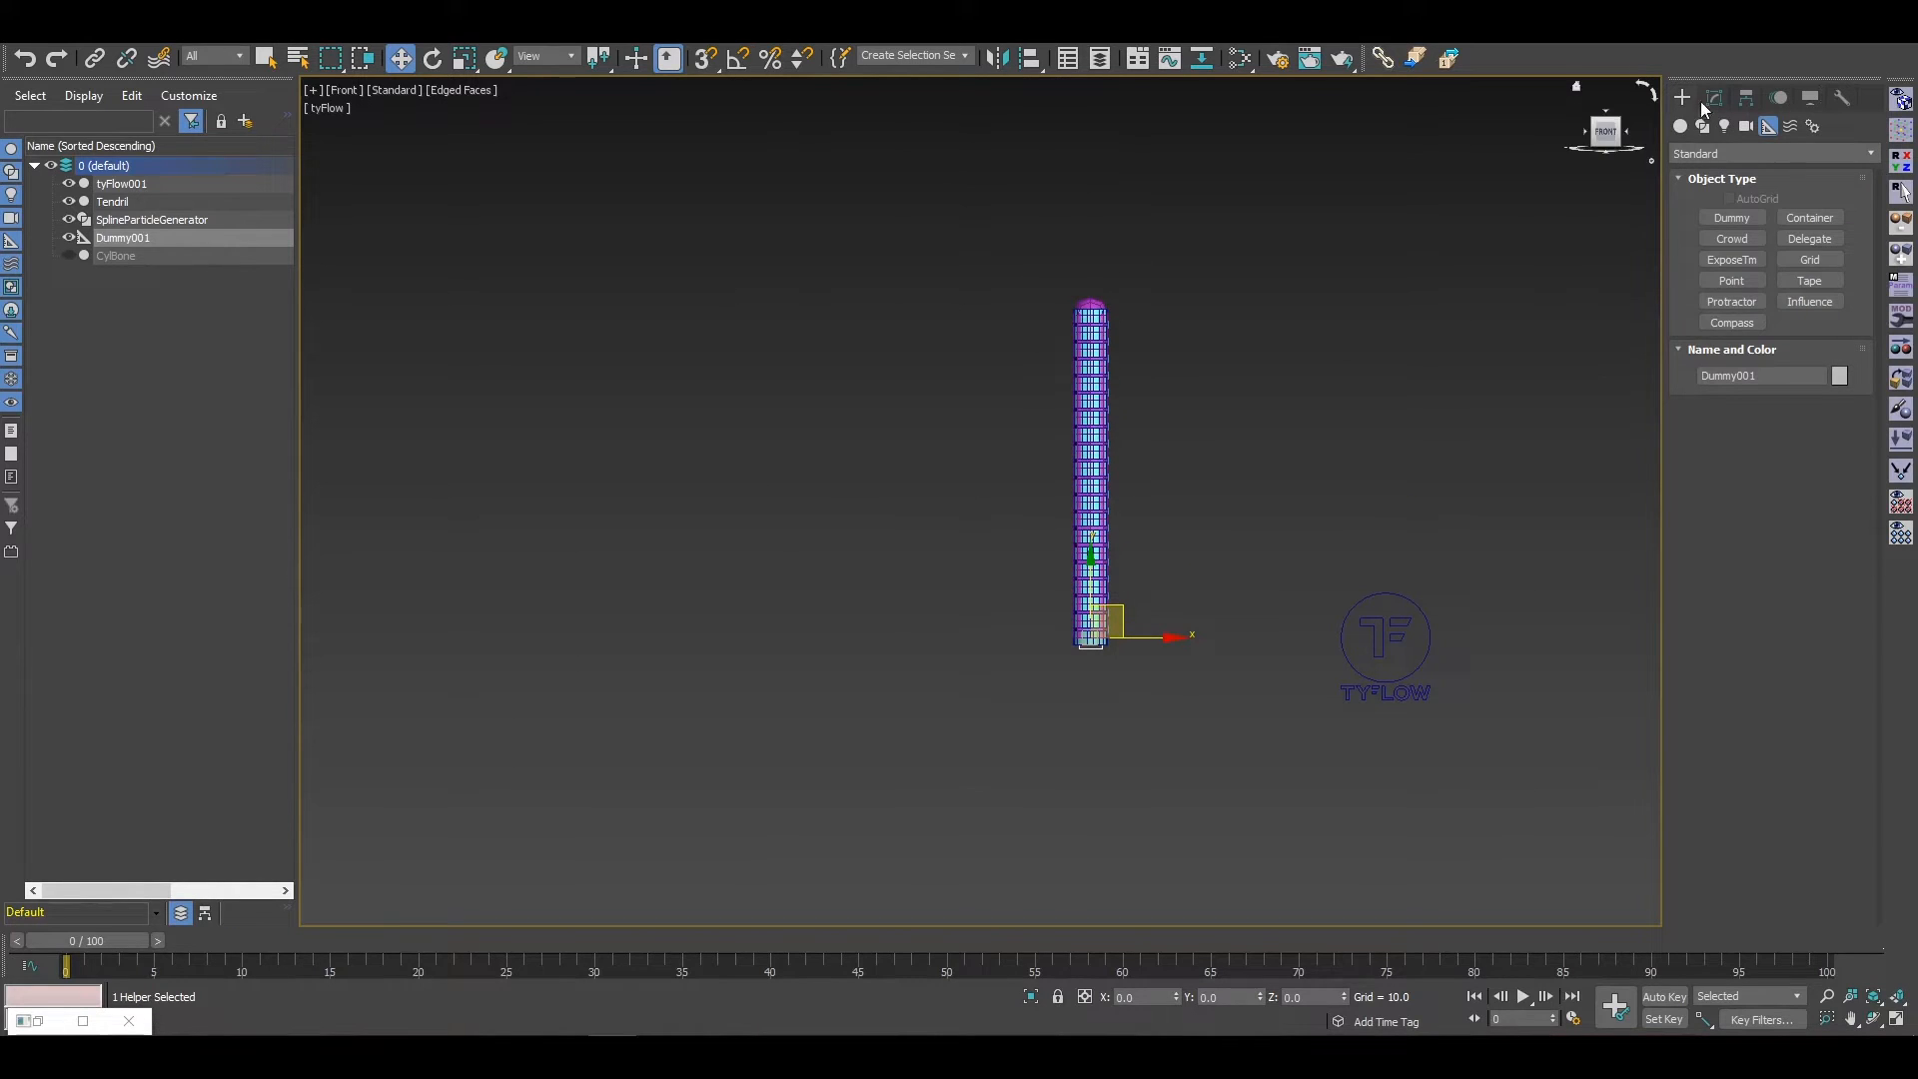
{"action": "left_click", "coordinate": [68, 201]}
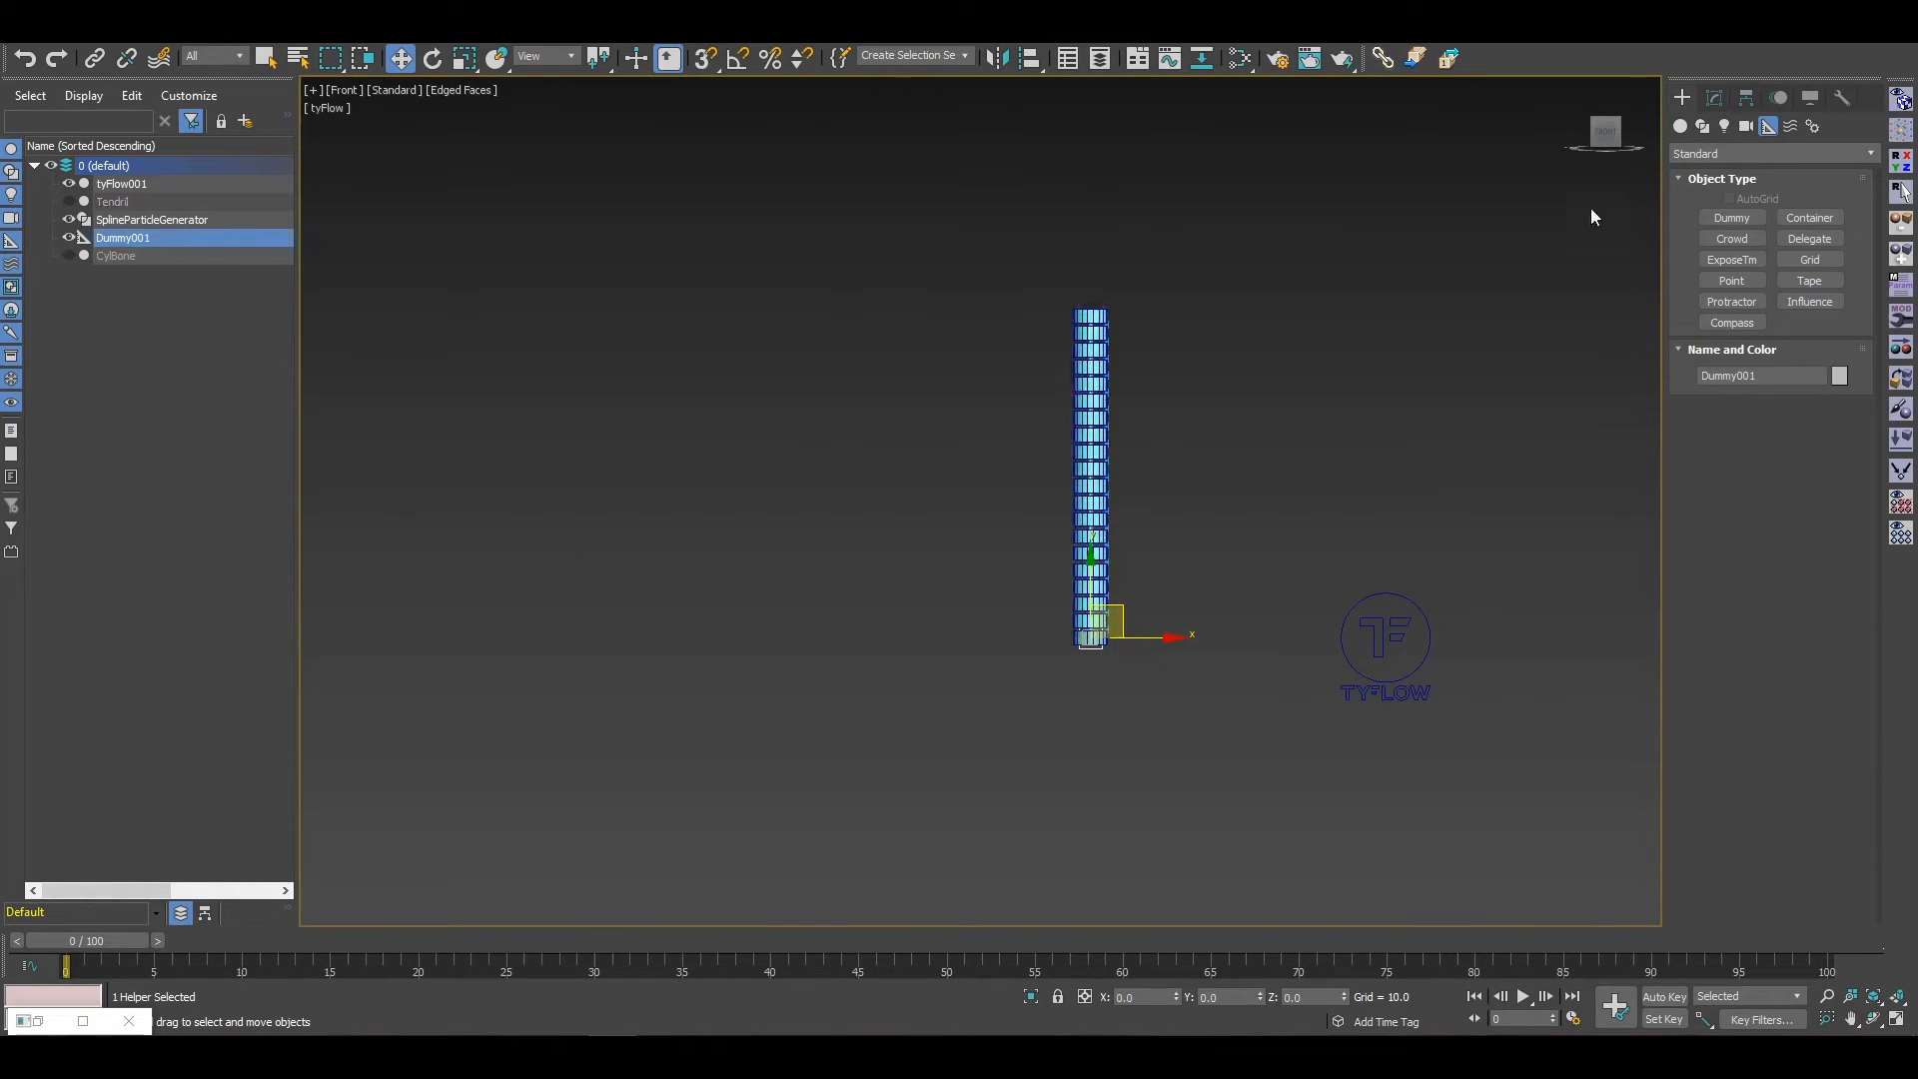
Step: Create a geosphere with a radius of about 21 to the left of the bristle's upper end
{"action": "left_click", "coordinate": [1680, 127]}
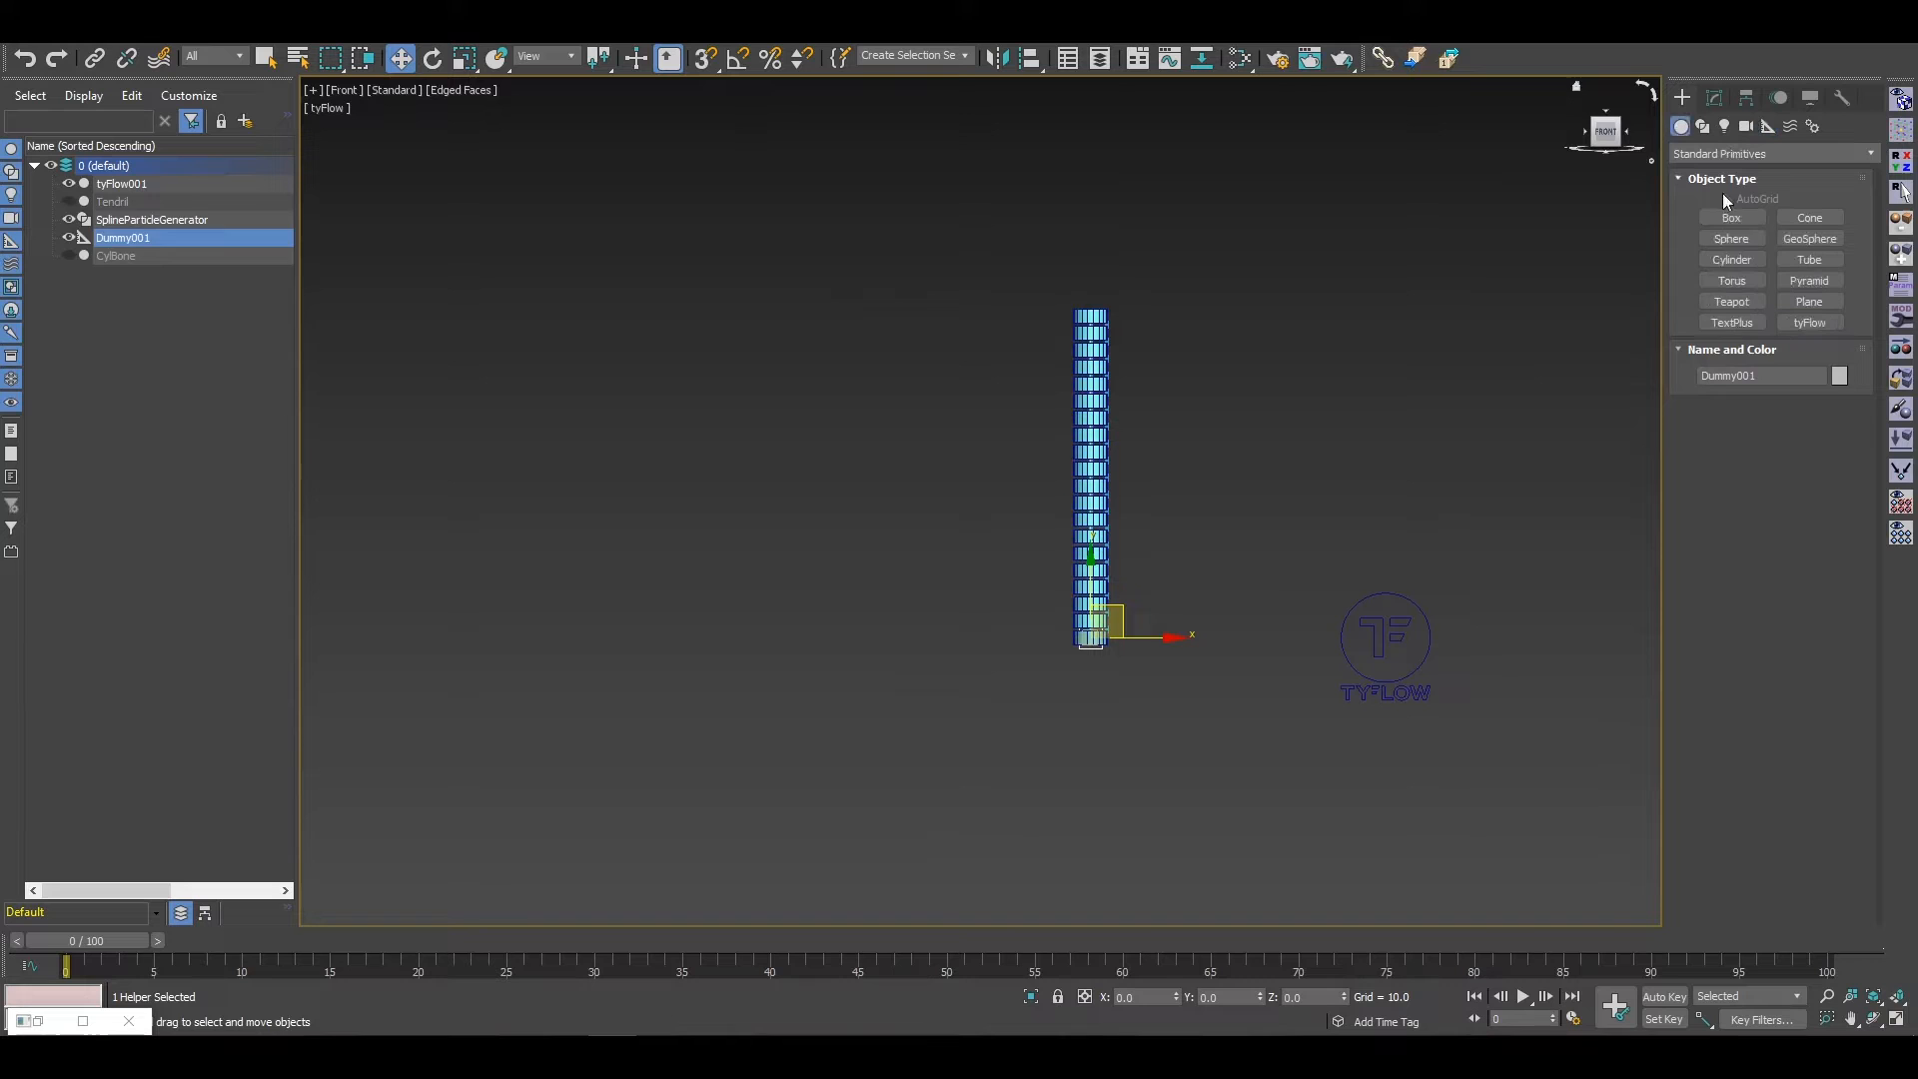
{"action": "left_click", "coordinate": [1810, 239]}
{"action": "left_click_drag", "start_coordinate": [807, 321], "coordinate": [868, 364]}
Step: Animate the geosphere along X past the bristle with Auto Key at frame 25, return to frame 0, and bring back the tyFlow editor
{"action": "left_click_drag", "start_coordinate": [546, 939], "coordinate": [524, 933]}
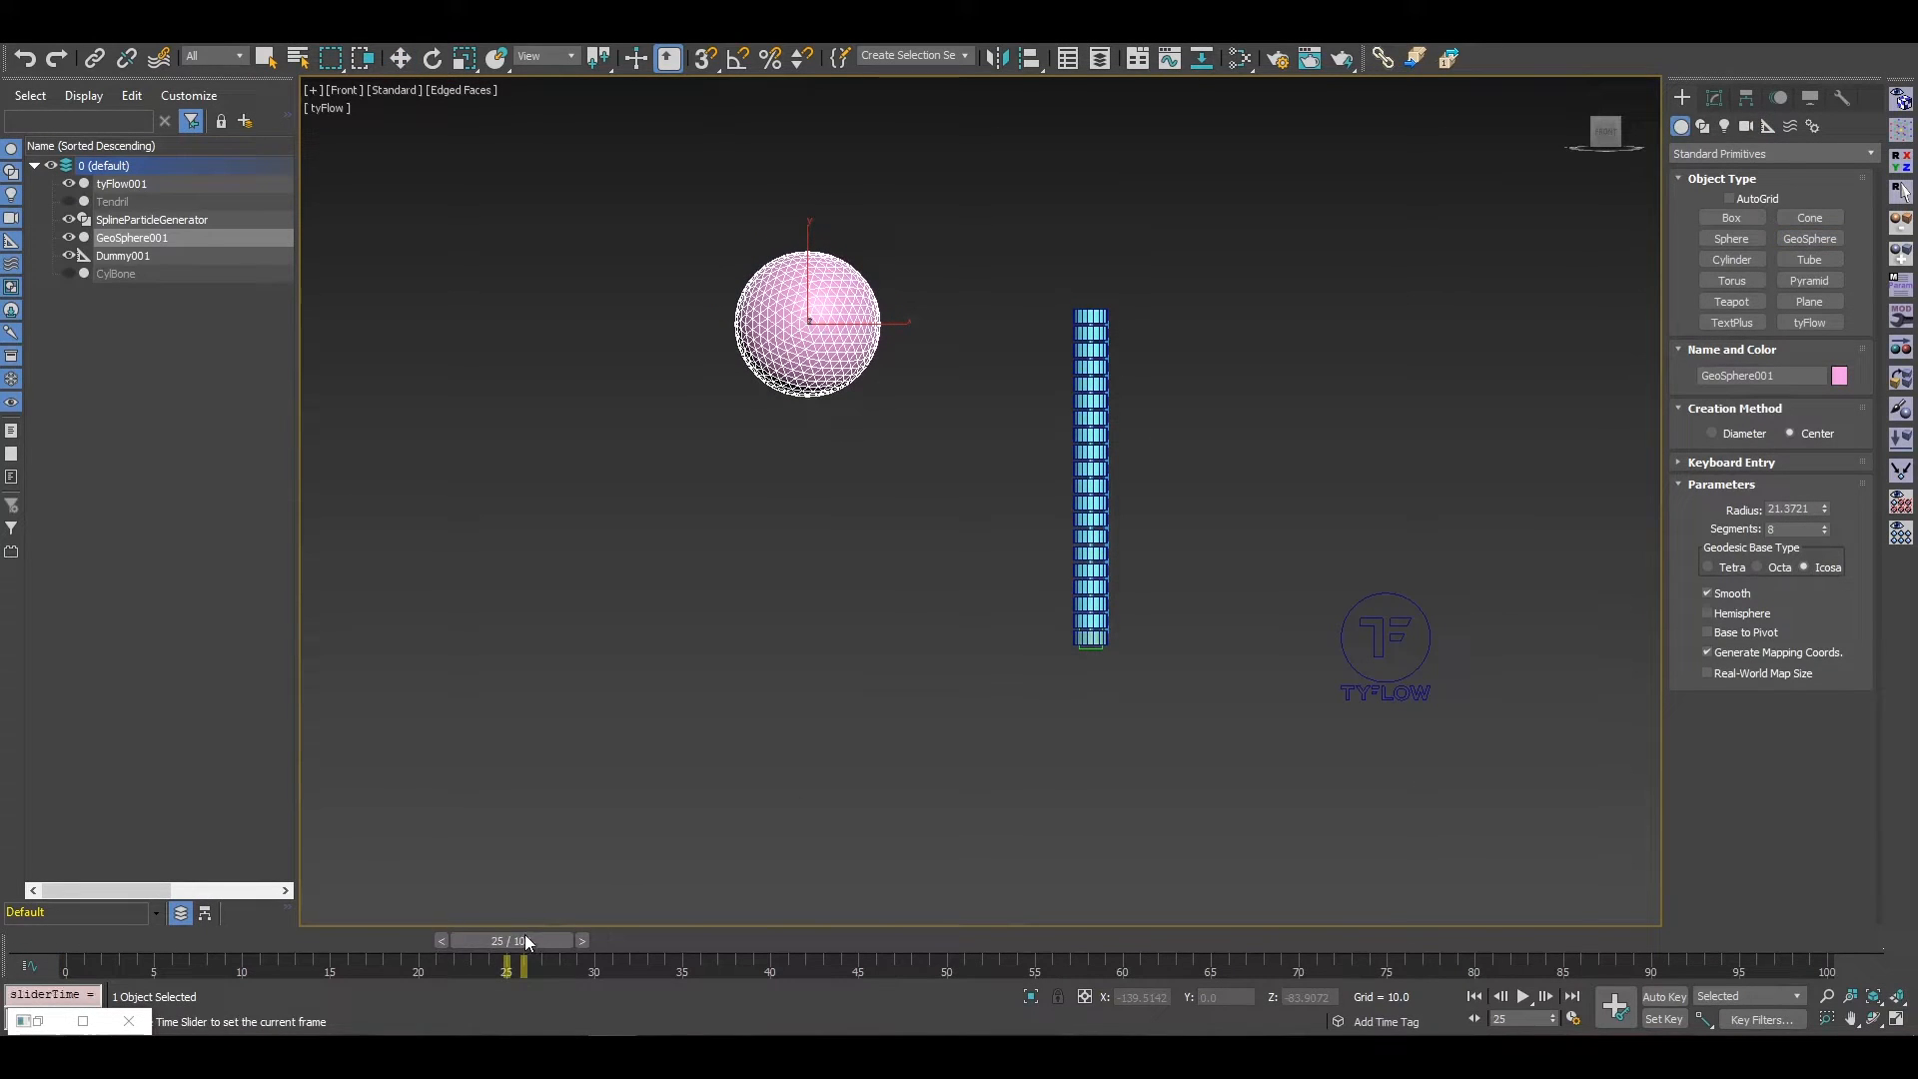
{"action": "key", "text": "n"}
{"action": "key", "text": "w"}
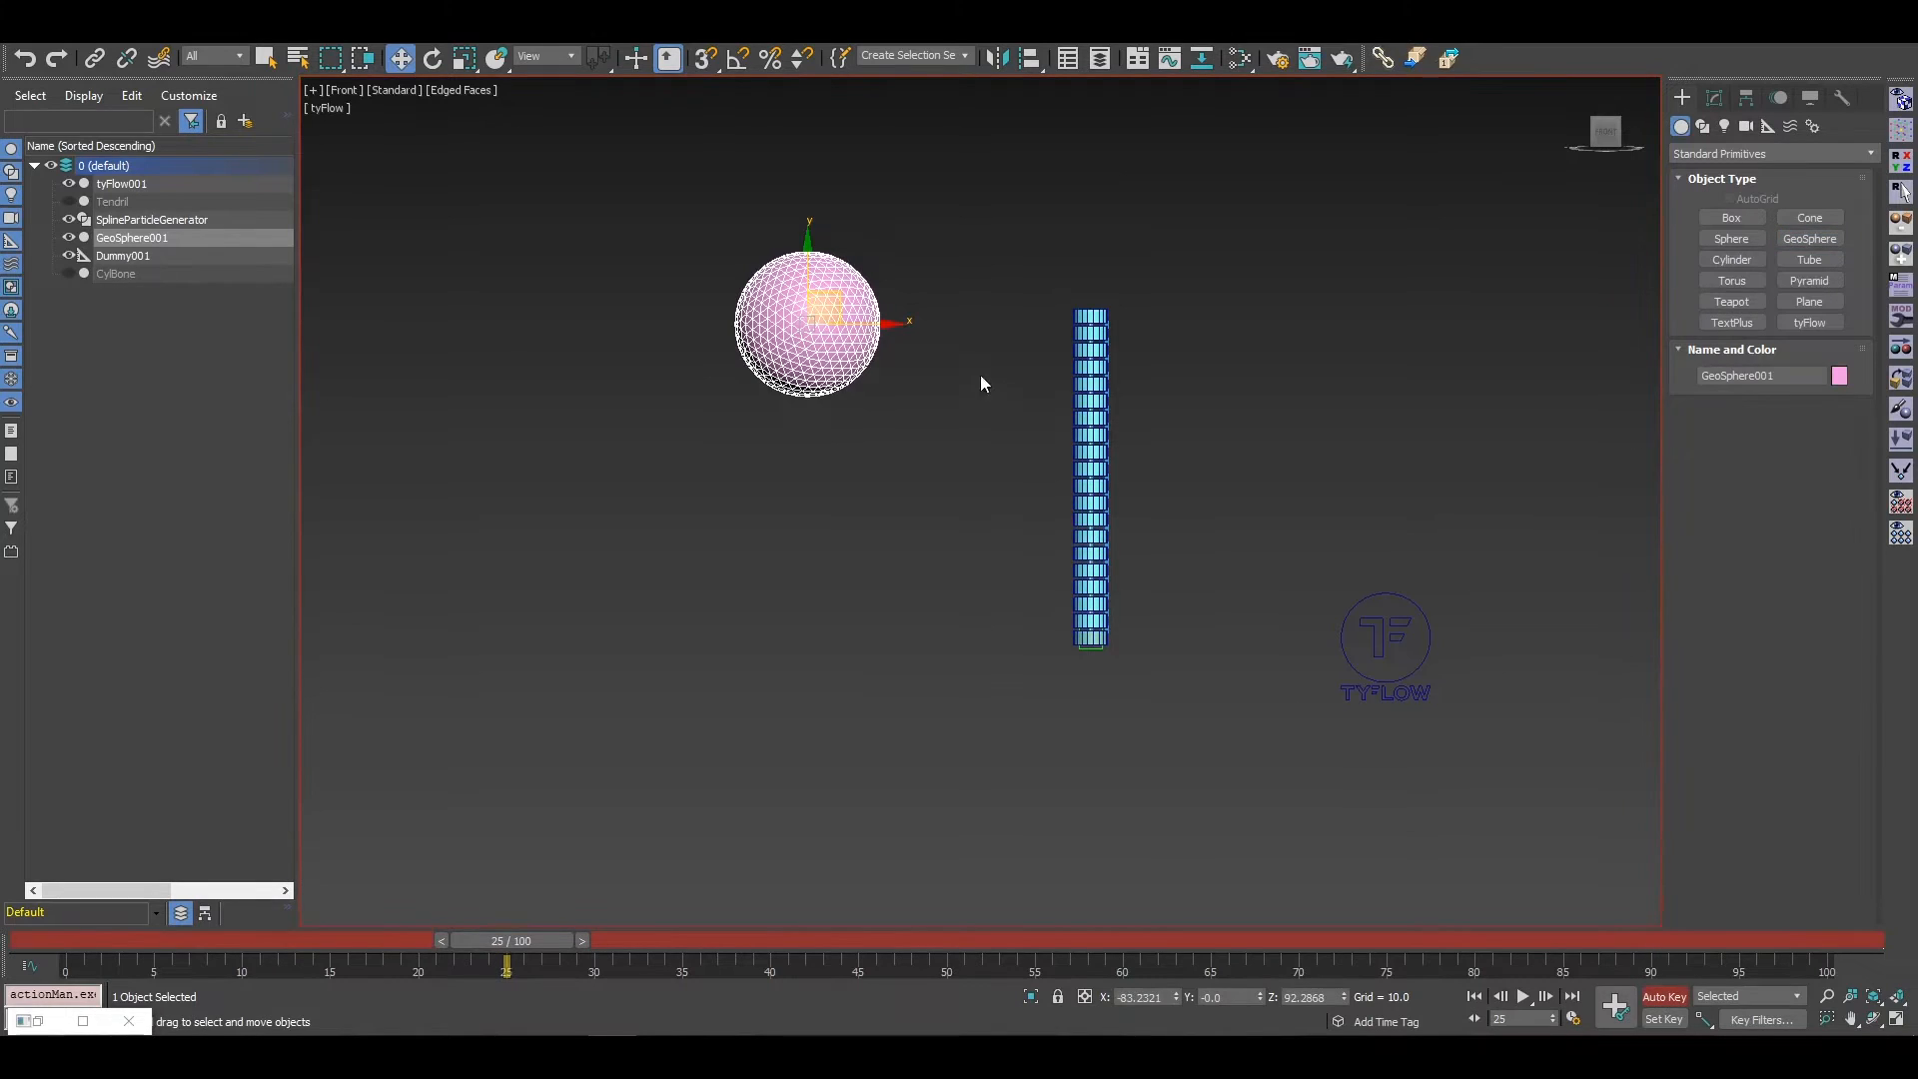
{"action": "left_click_drag", "start_coordinate": [875, 325], "coordinate": [1455, 355]}
{"action": "left_click", "coordinate": [1661, 995]}
{"action": "left_click", "coordinate": [127, 938]}
{"action": "left_click_drag", "start_coordinate": [128, 938], "coordinate": [94, 939]}
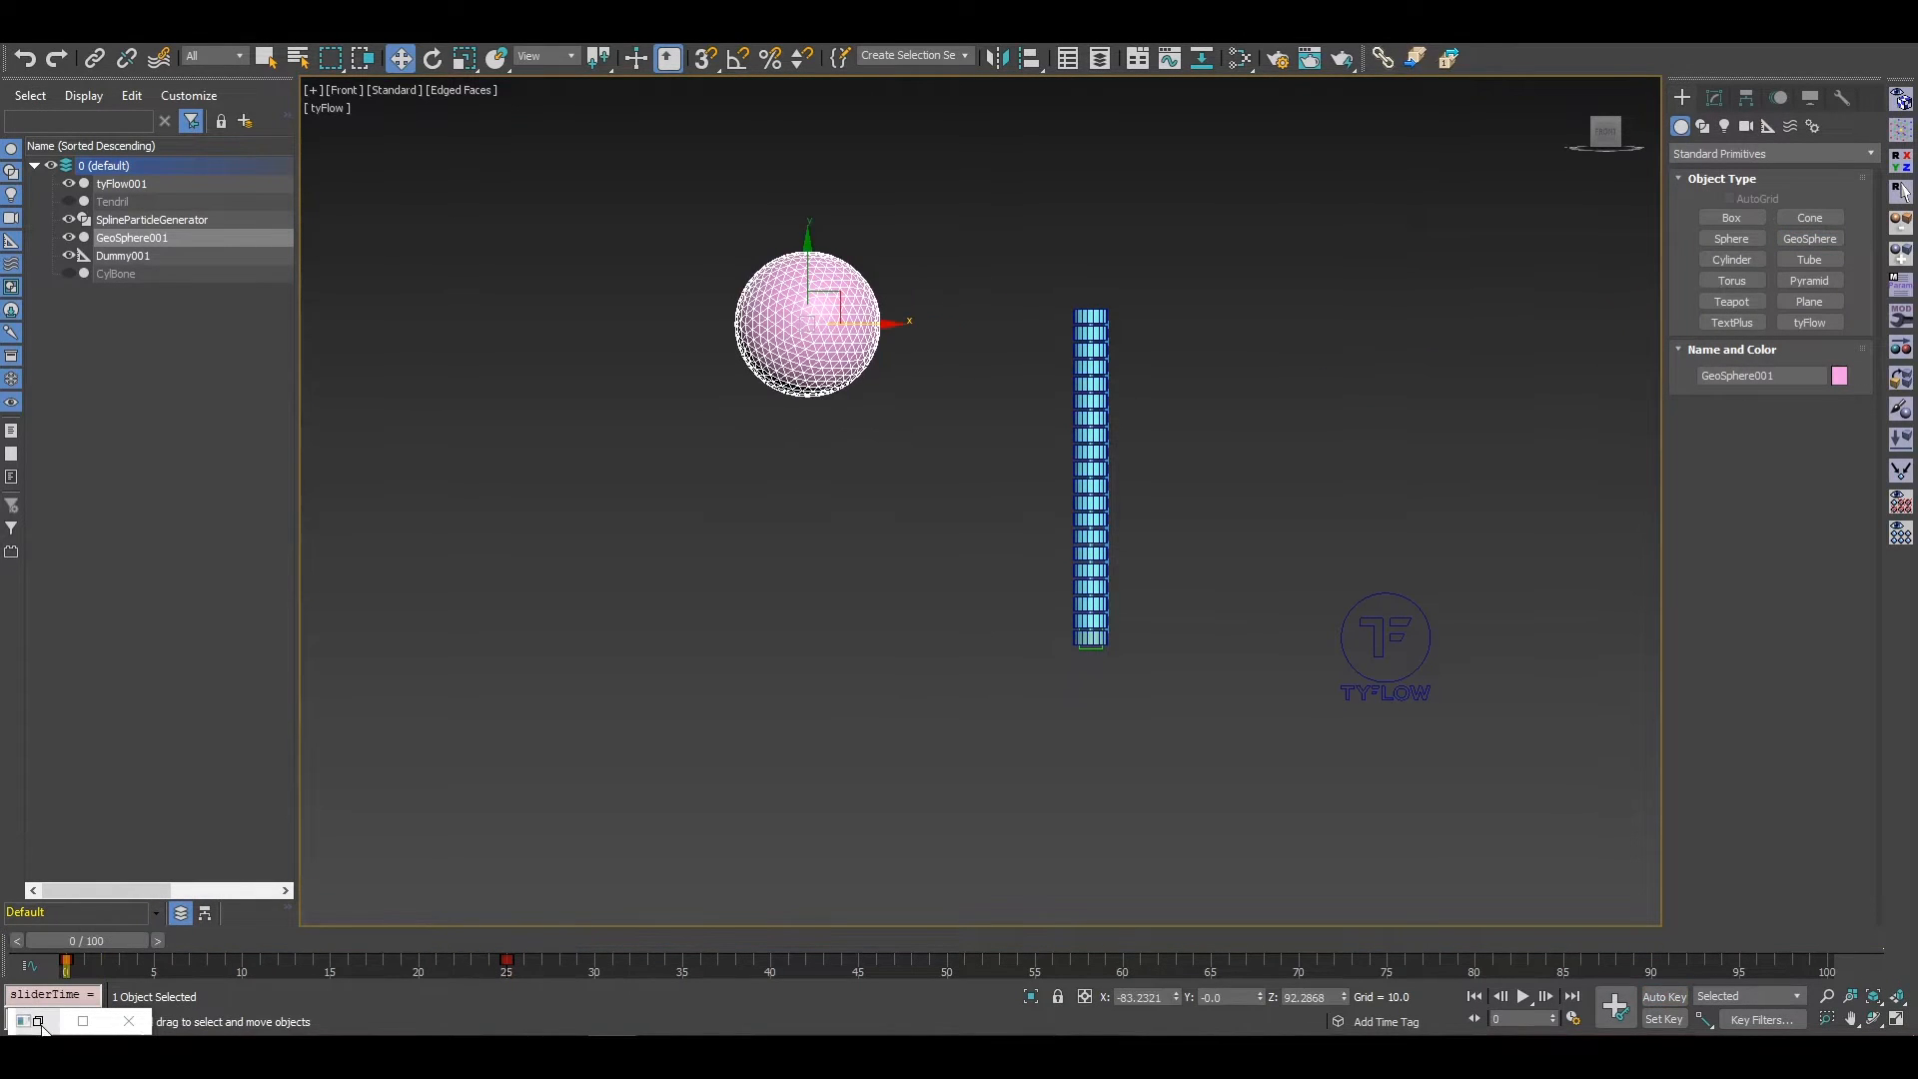
{"action": "left_click", "coordinate": [40, 1023]}
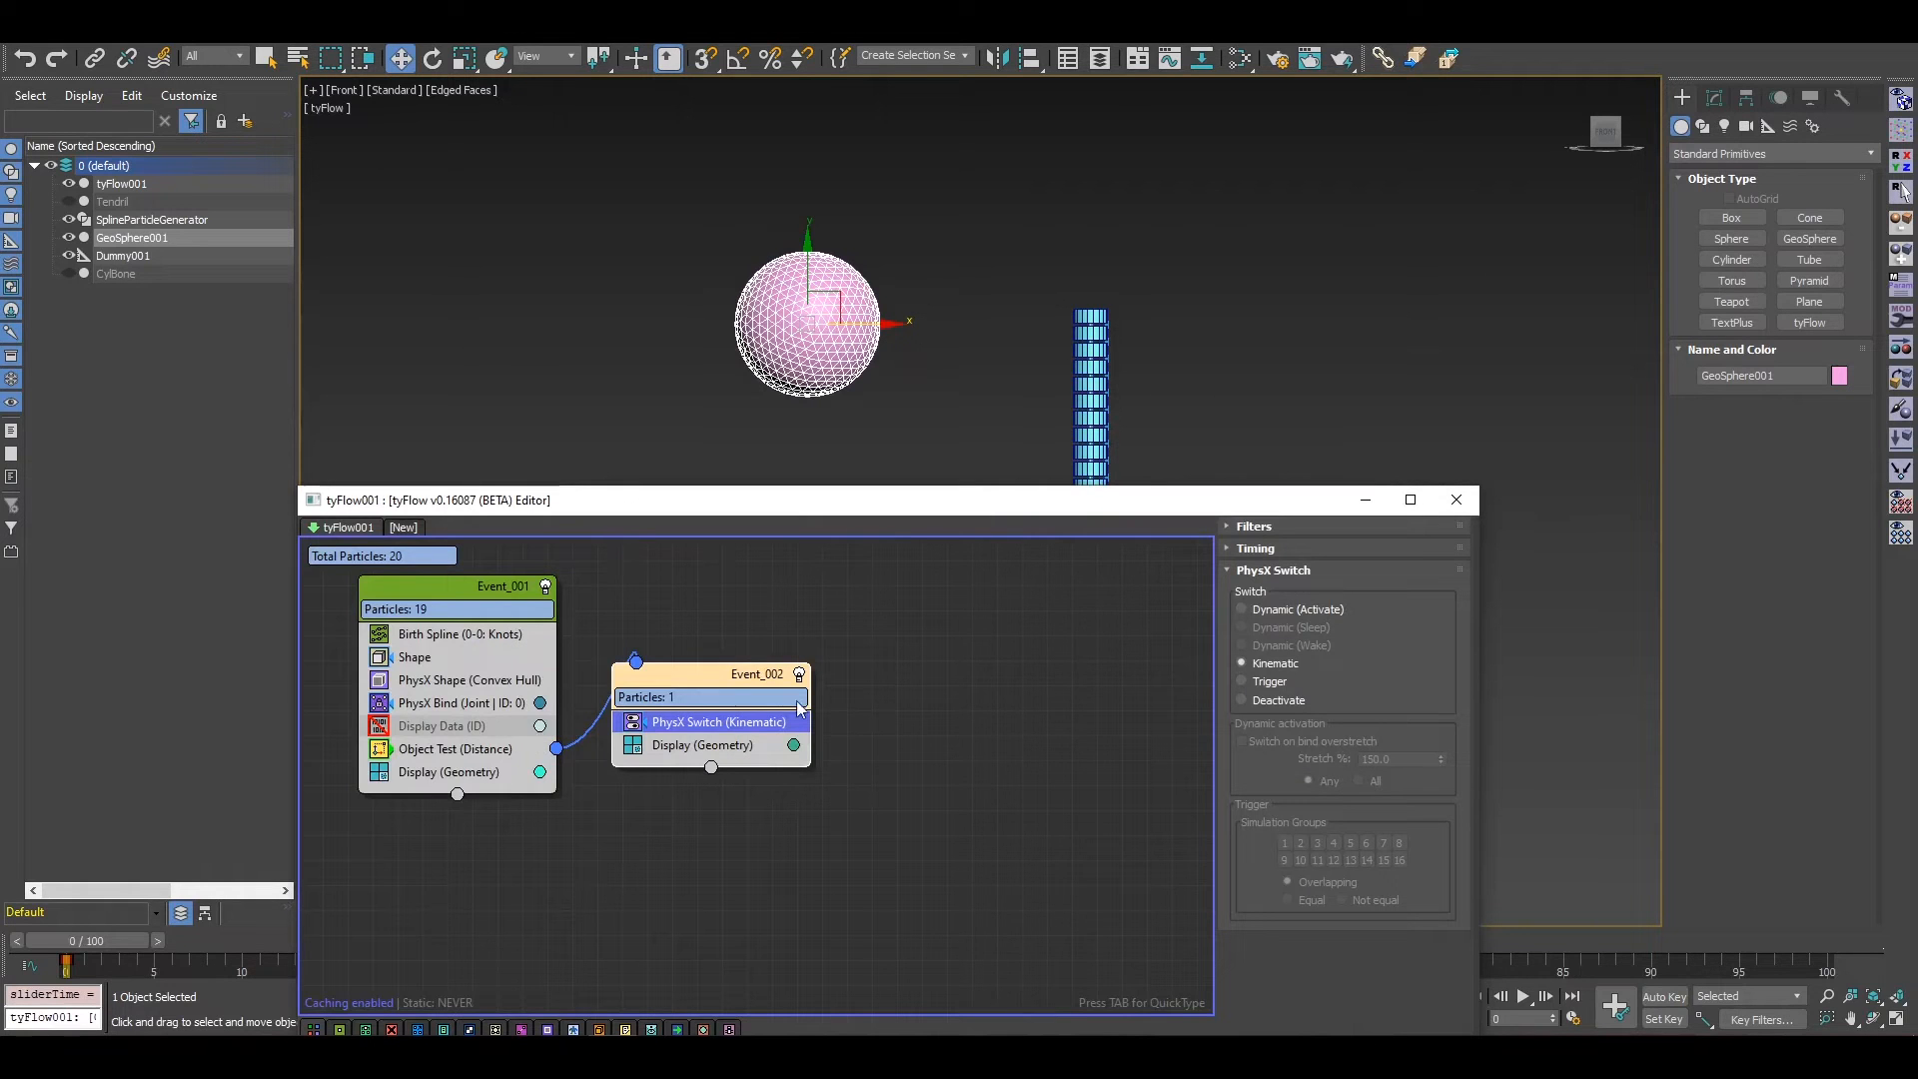
Step: Create a new event with a Birth Objects operator to the right of Event_002 in the tyFlow graph
{"action": "left_click_drag", "start_coordinate": [1089, 502], "coordinate": [1183, 148]}
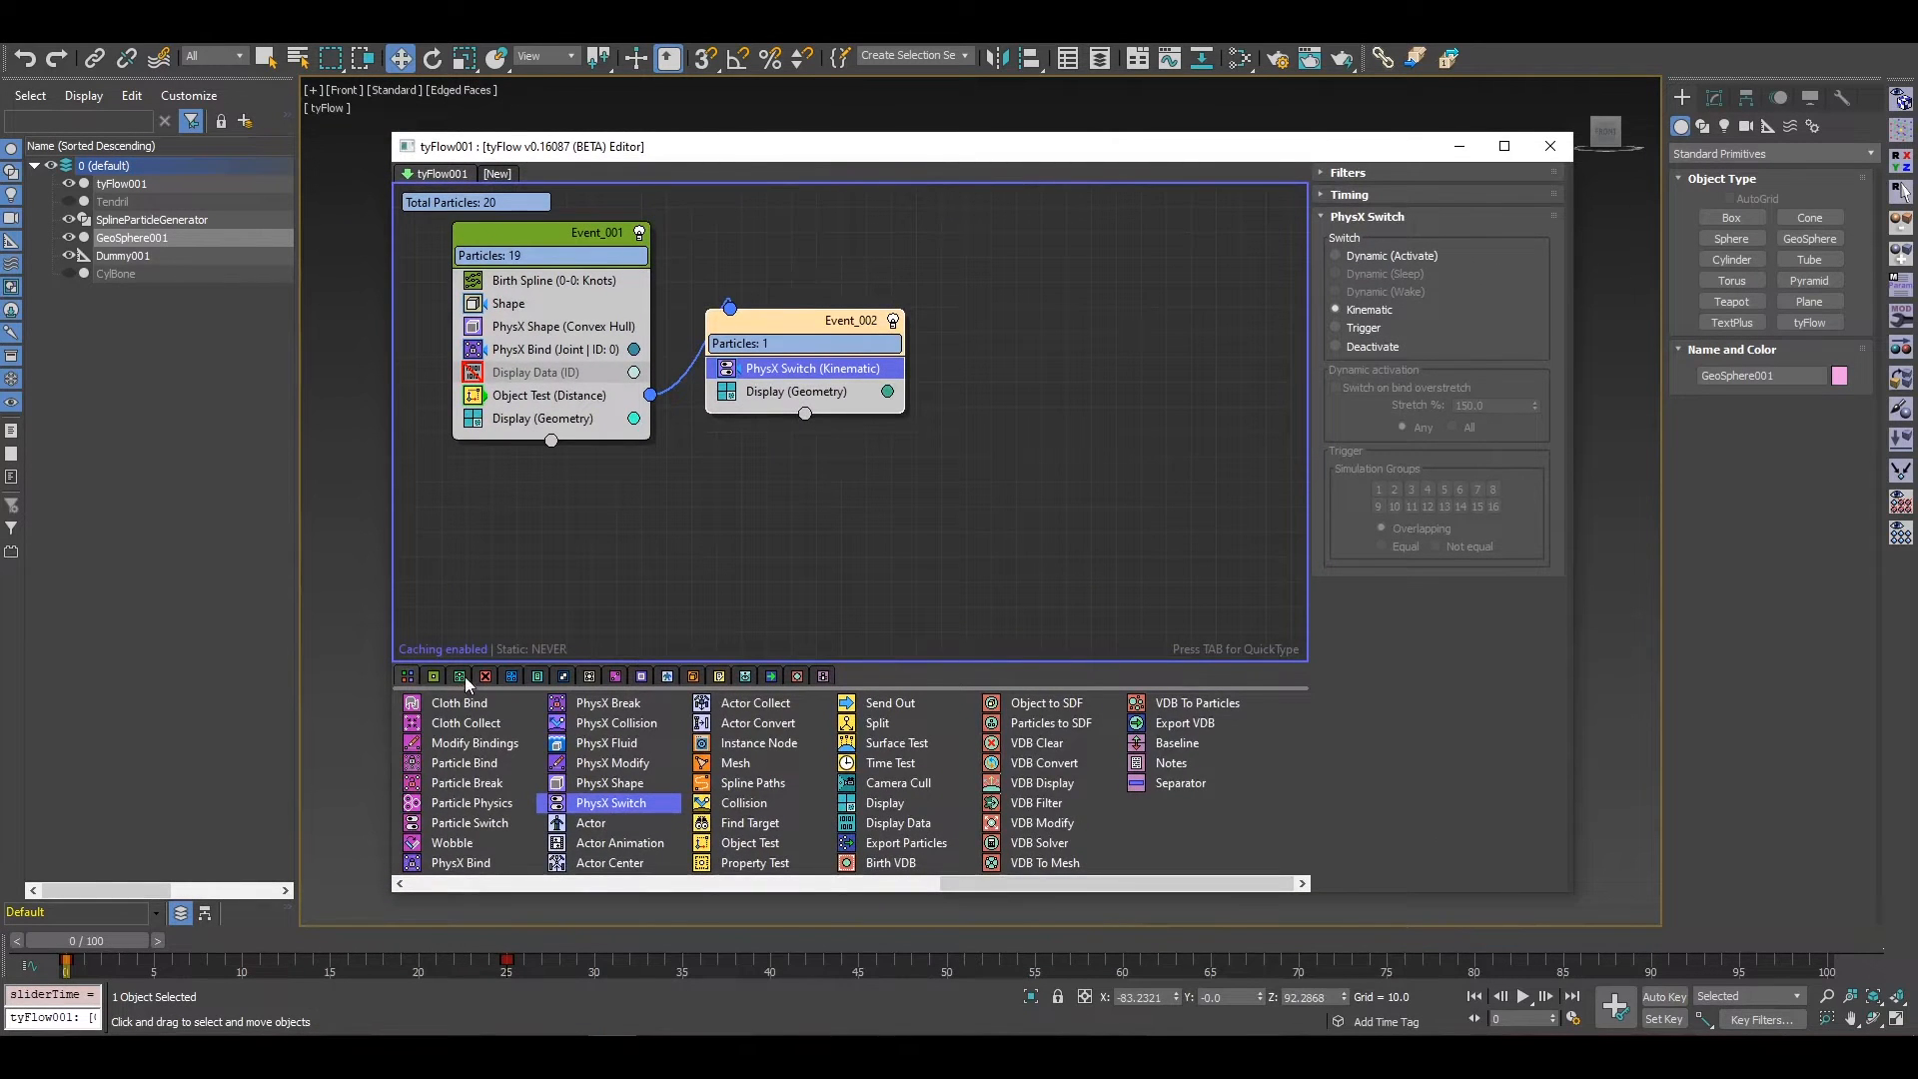
{"action": "left_click", "coordinate": [461, 678]}
{"action": "left_click", "coordinate": [434, 680]}
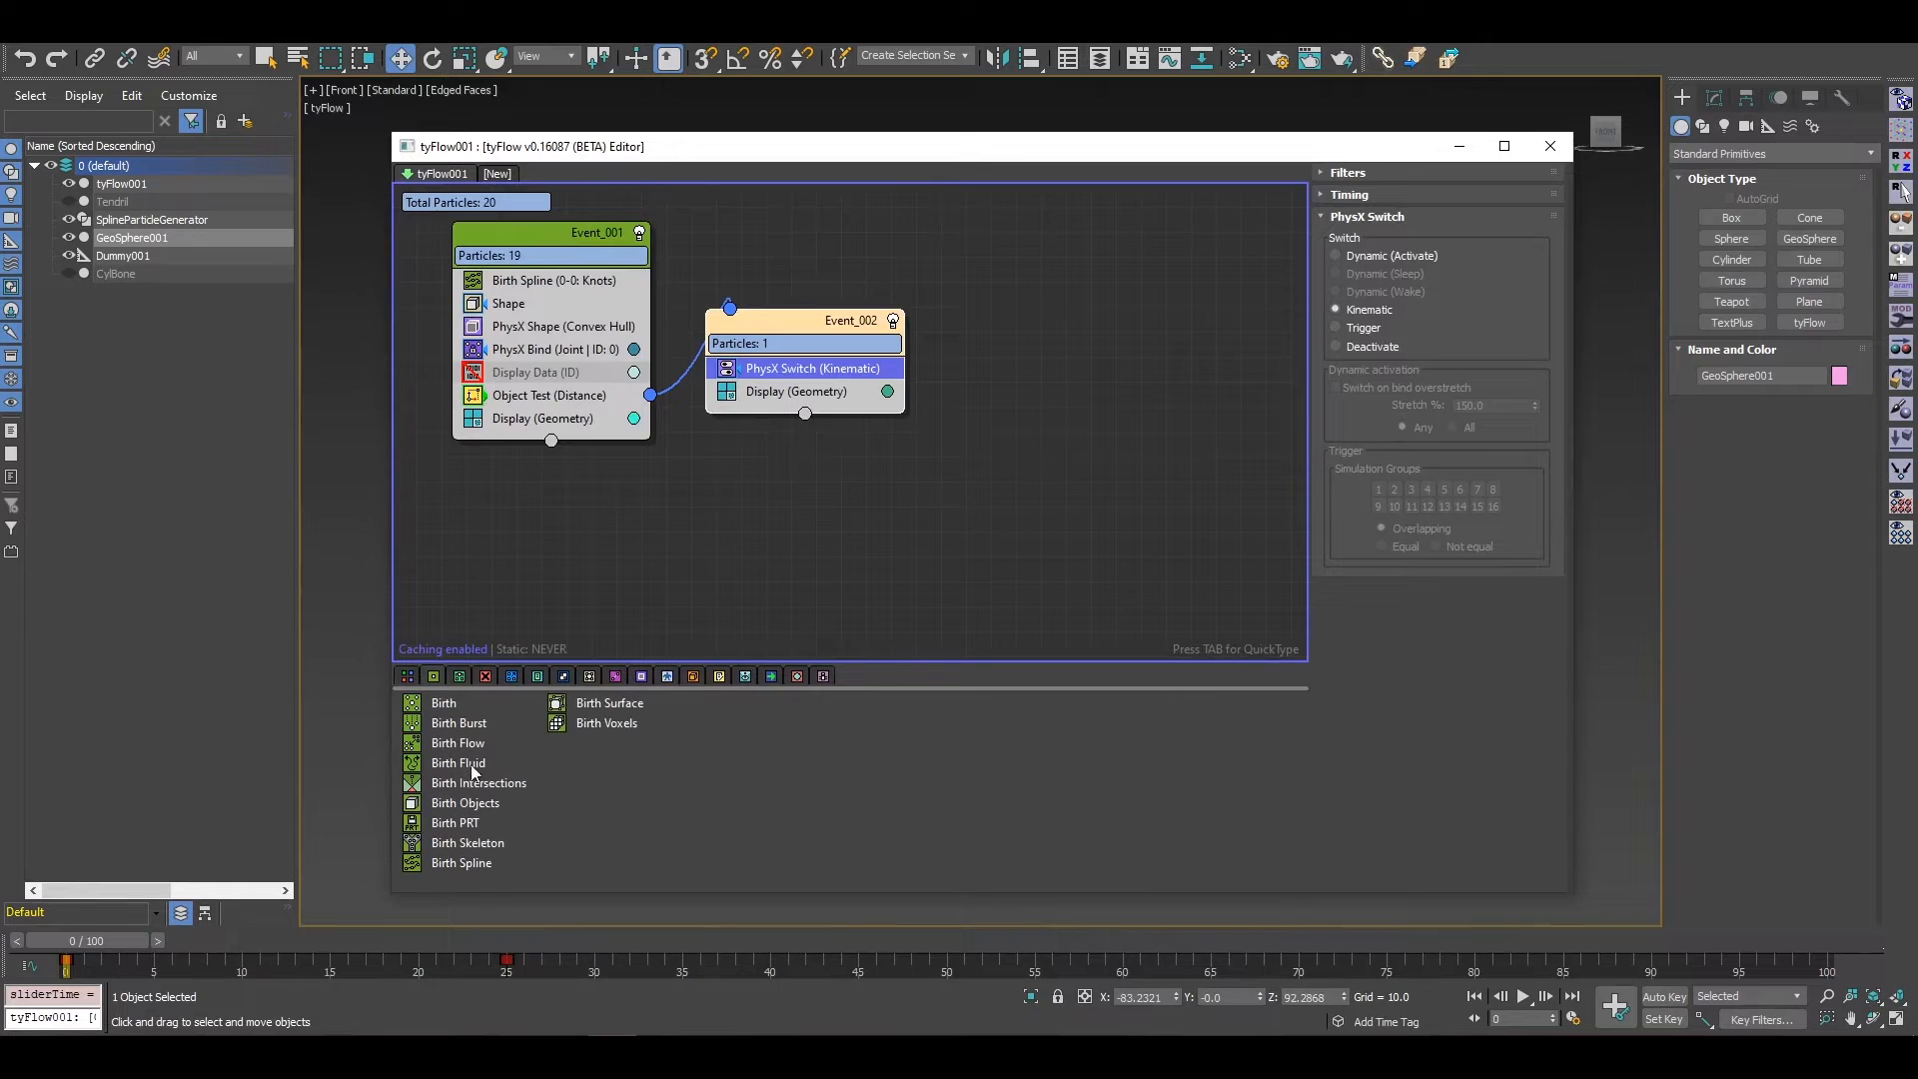
{"action": "left_click_drag", "start_coordinate": [462, 809], "coordinate": [1083, 283]}
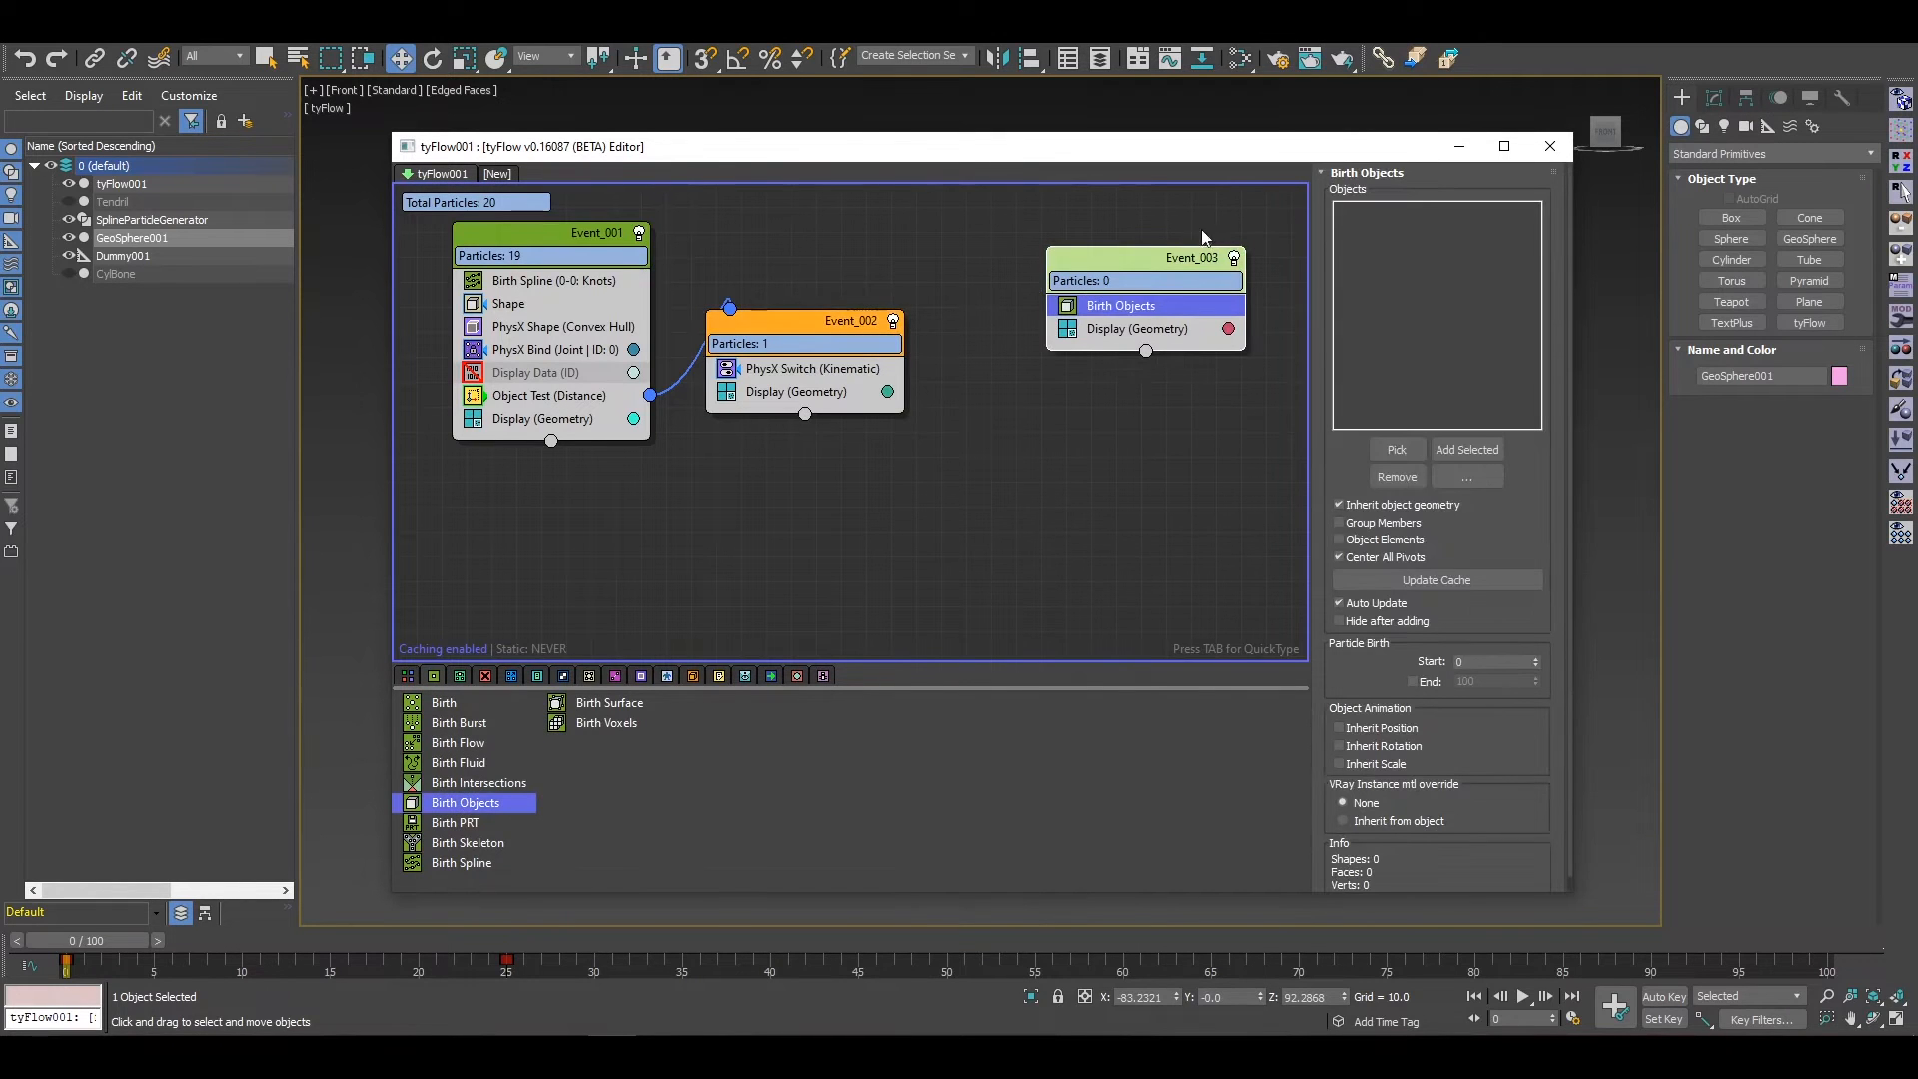
Step: Pick the geosphere as the Birth Objects source and hide the original geosphere in the scene
{"action": "left_click", "coordinate": [1398, 452]}
{"action": "left_click_drag", "start_coordinate": [1342, 154], "coordinate": [1119, 541]}
{"action": "left_click", "coordinate": [843, 366]}
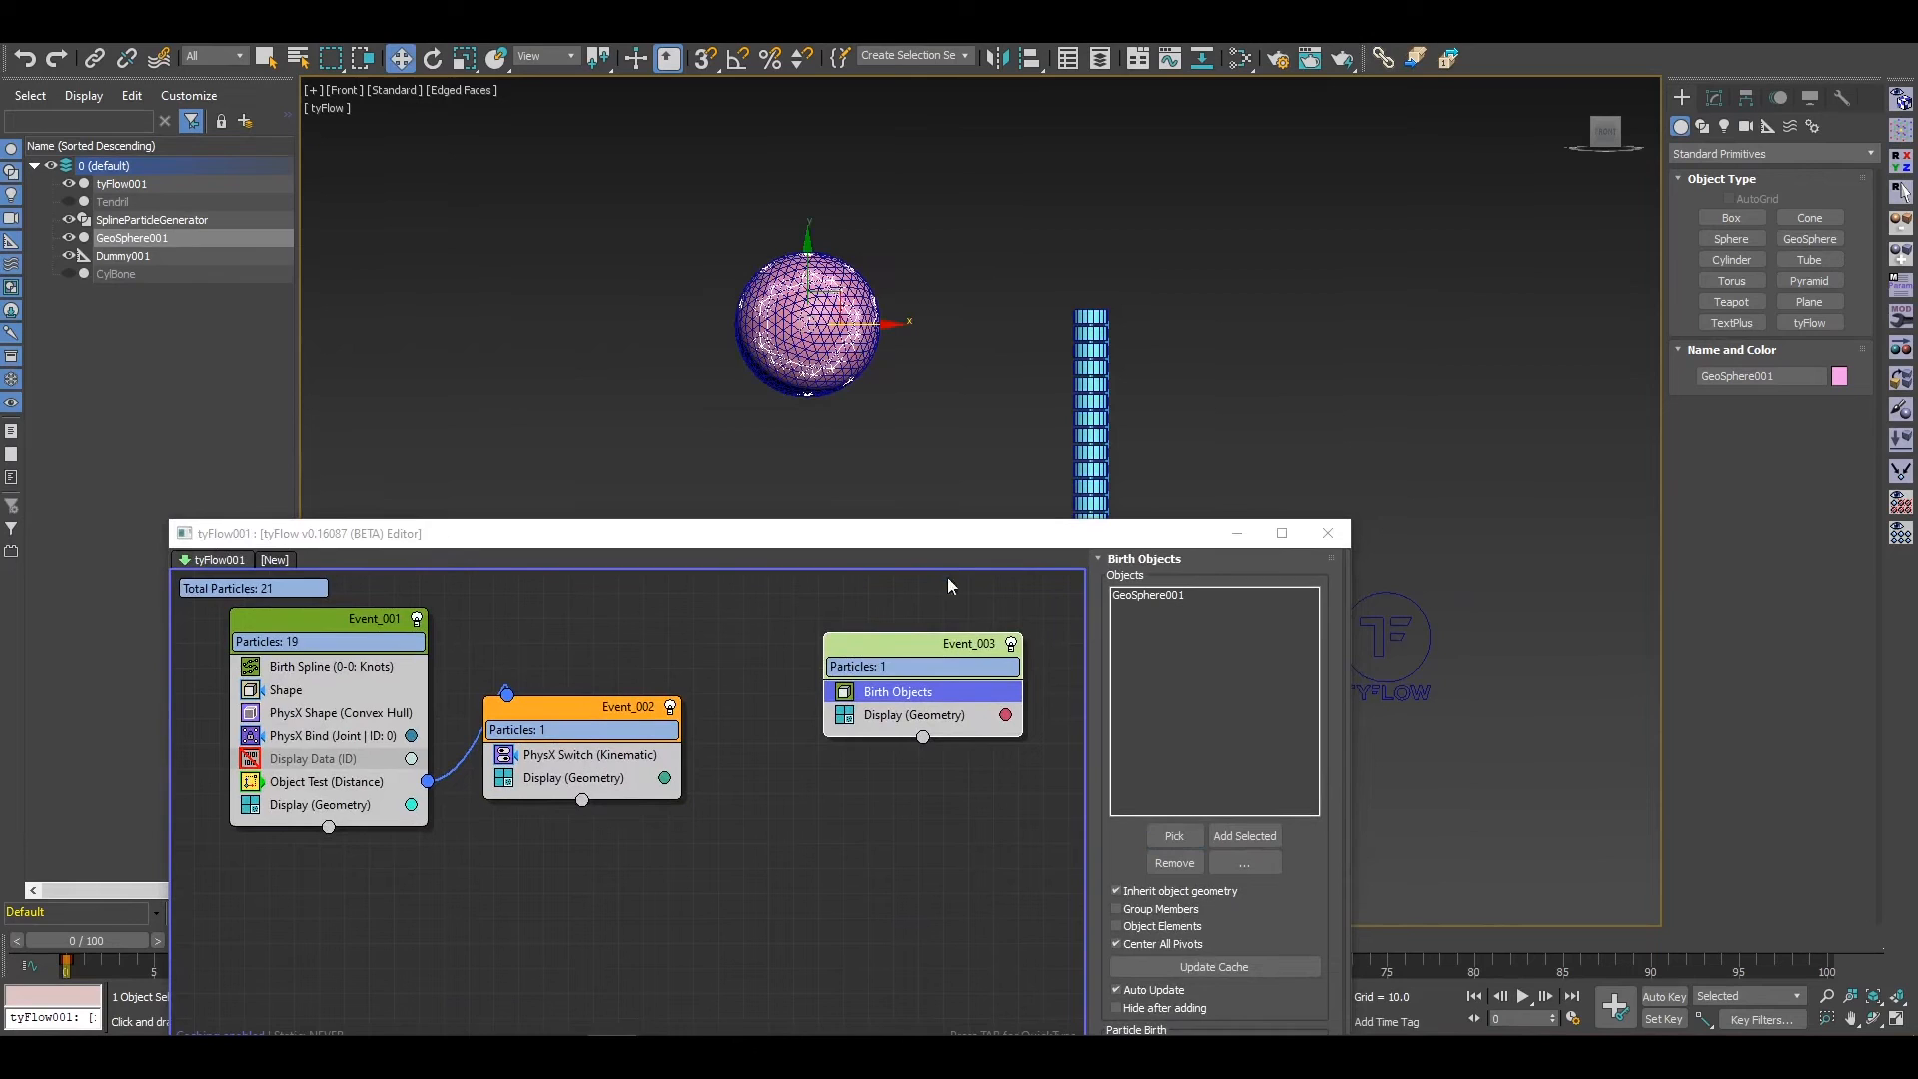
{"action": "left_click", "coordinate": [67, 238]}
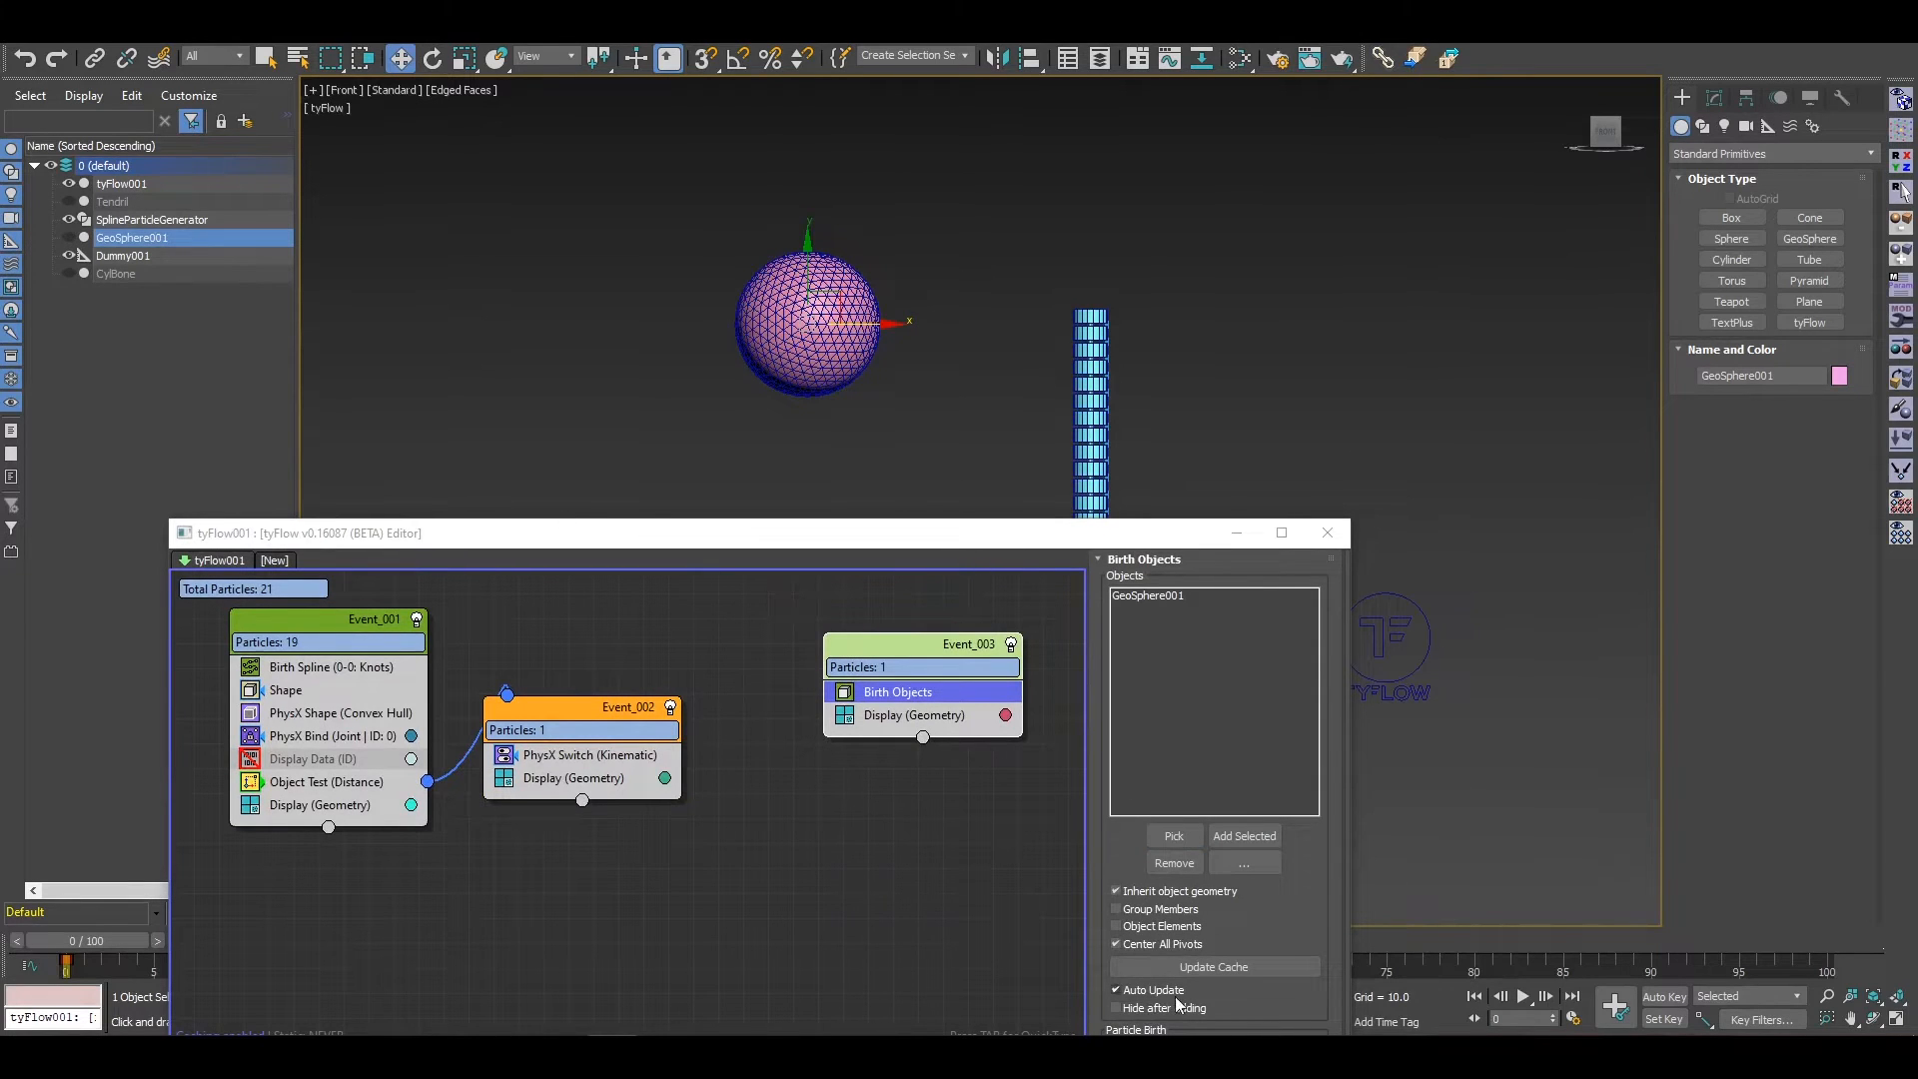
Step: Enable Inherit Position, Inherit Rotation and Inherit Scale for Birth Objects and scrub the timeline to check the sphere's motion
{"action": "left_click_drag", "start_coordinate": [1149, 545], "coordinate": [999, 60]}
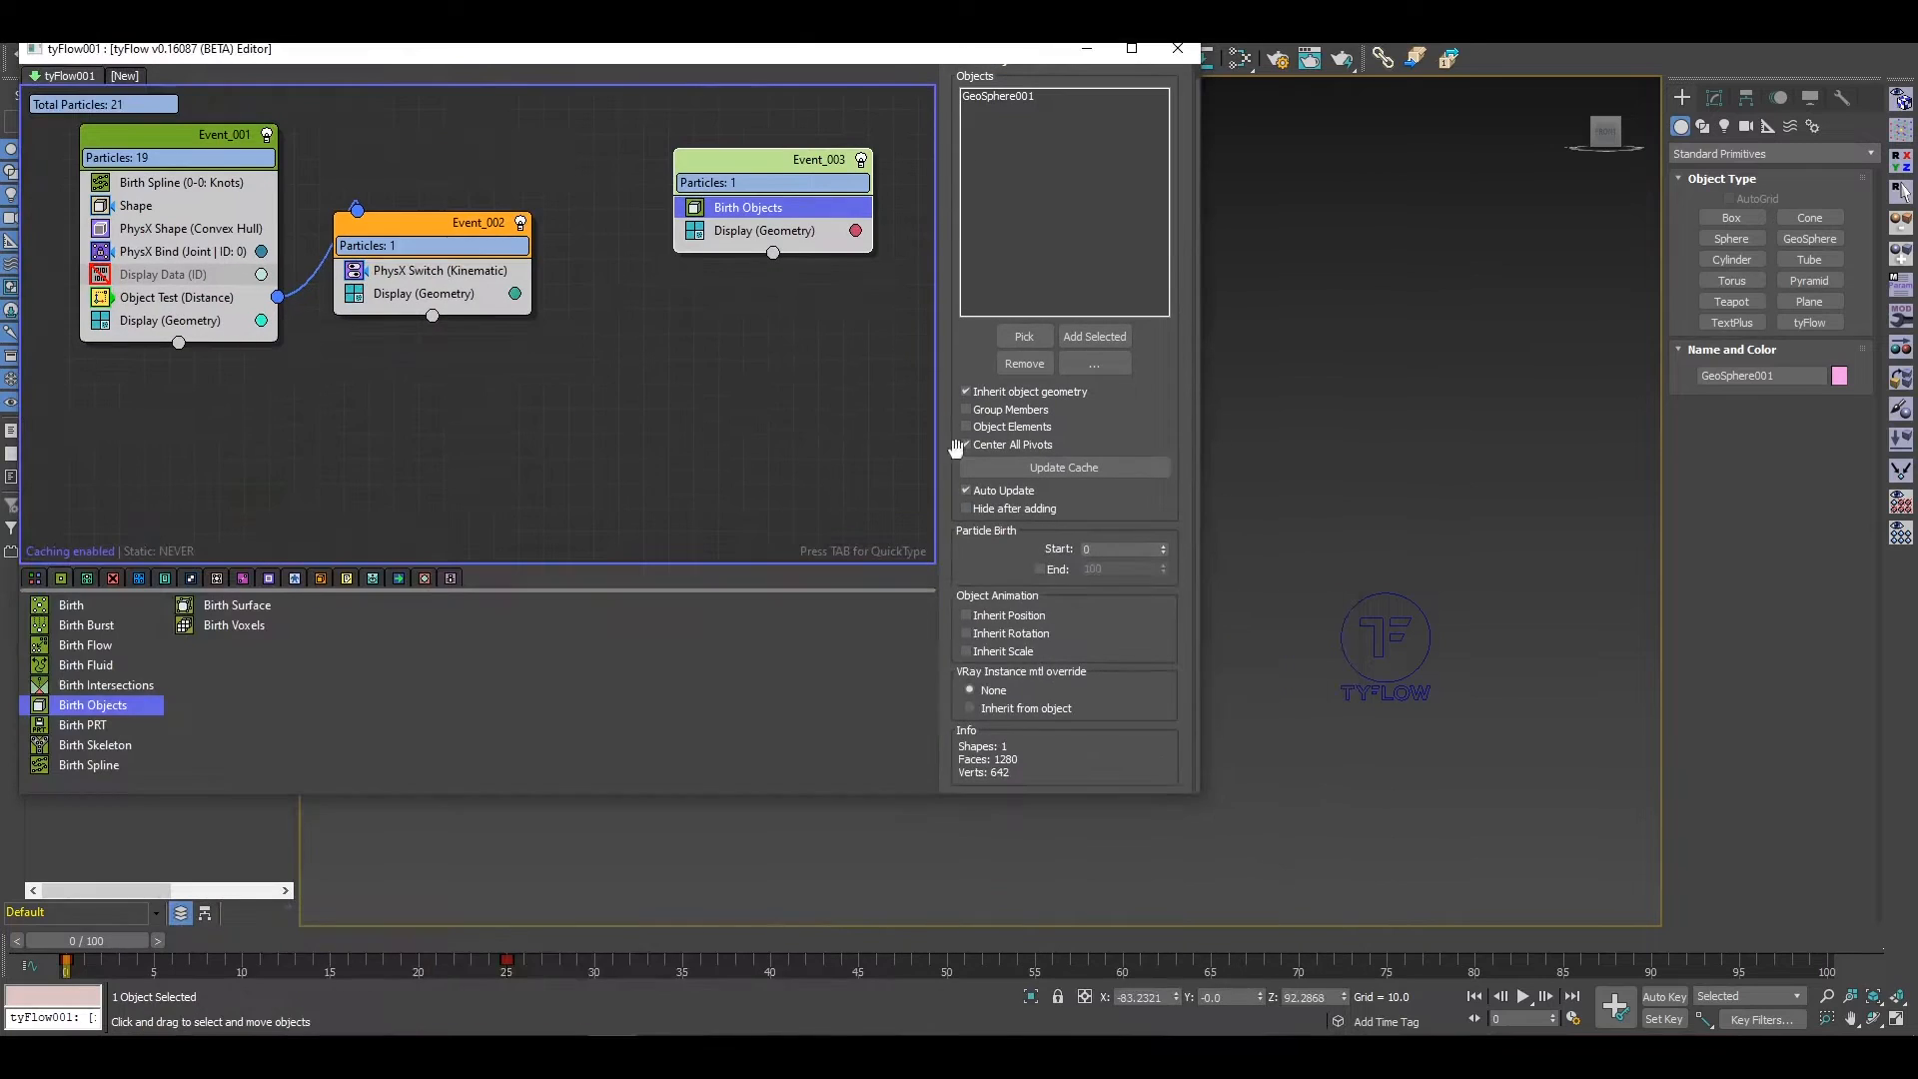
{"action": "left_click", "coordinate": [1003, 634]}
{"action": "left_click", "coordinate": [1087, 49]}
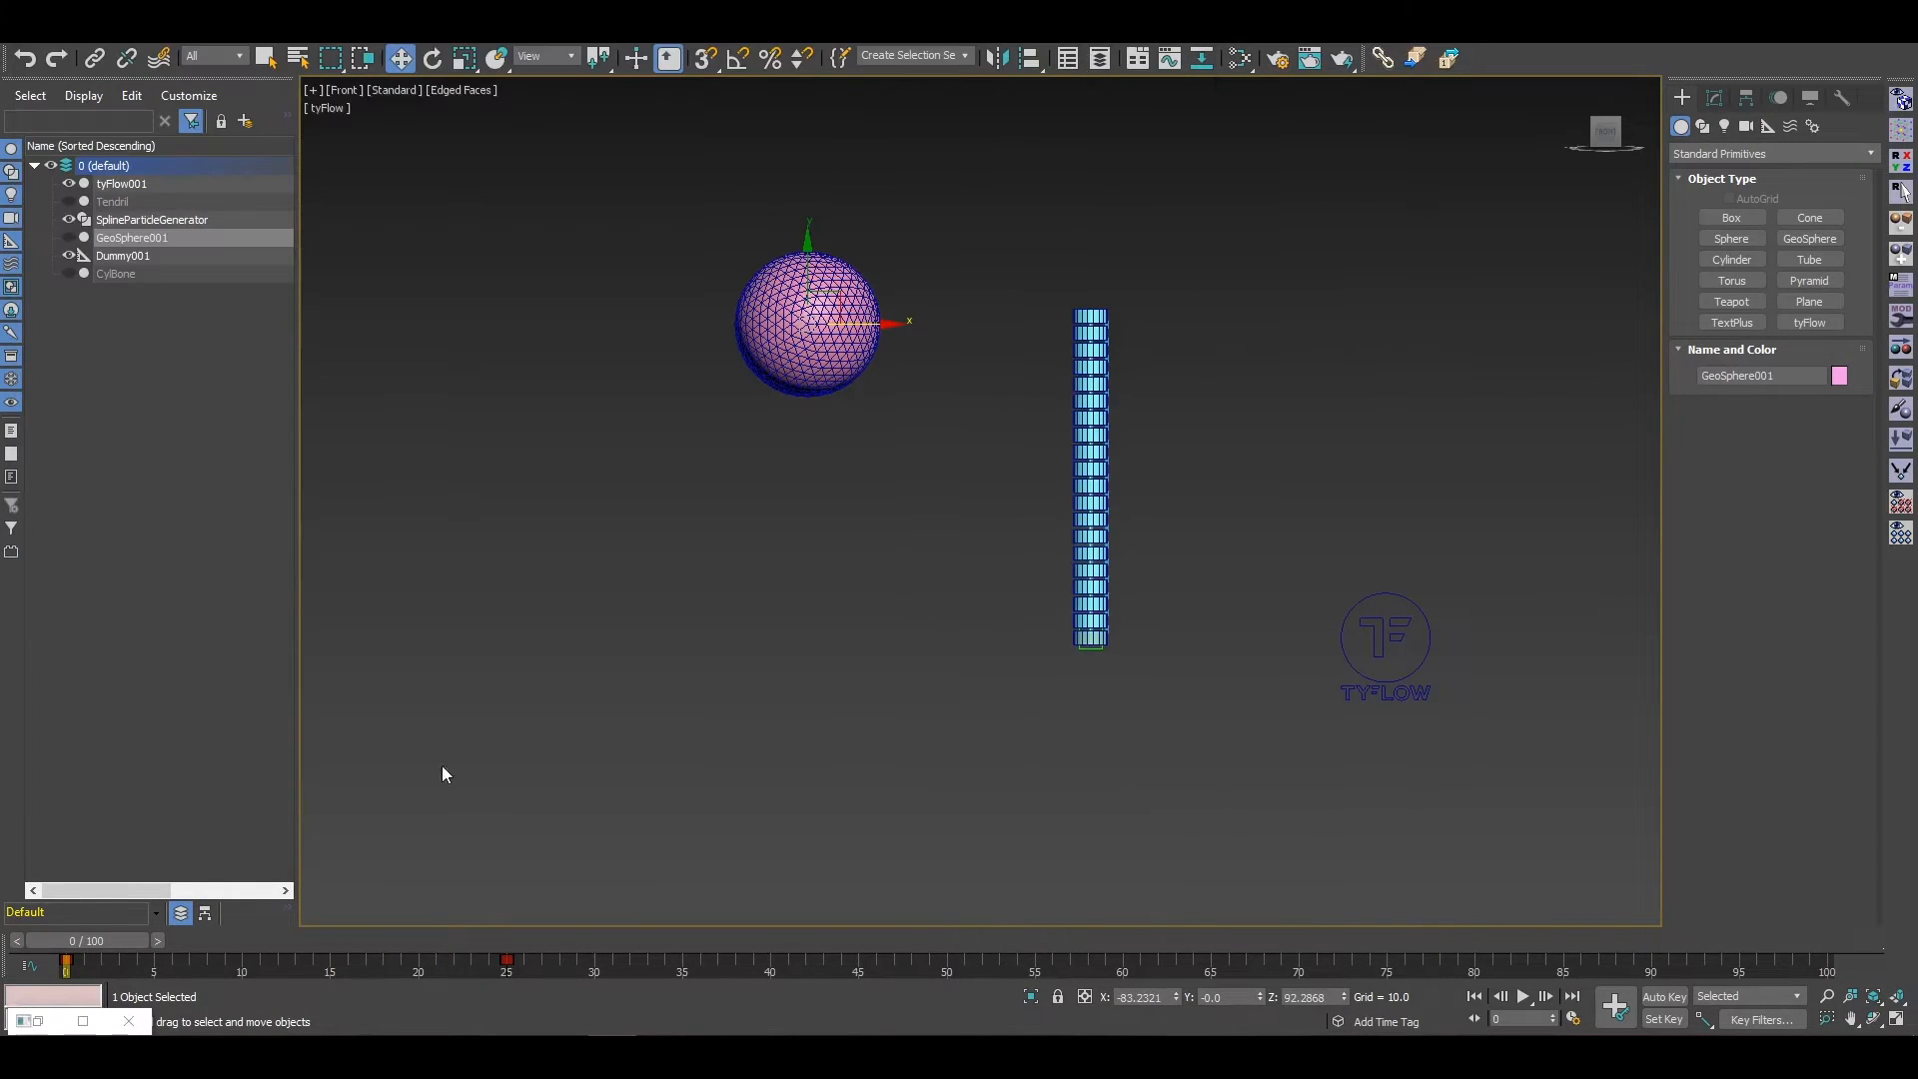
{"action": "mouse_move", "coordinate": [92, 939]}
{"action": "left_mouse_down"}
{"action": "mouse_move", "coordinate": [685, 939]}
{"action": "mouse_move", "coordinate": [87, 939]}
{"action": "left_mouse_up"}
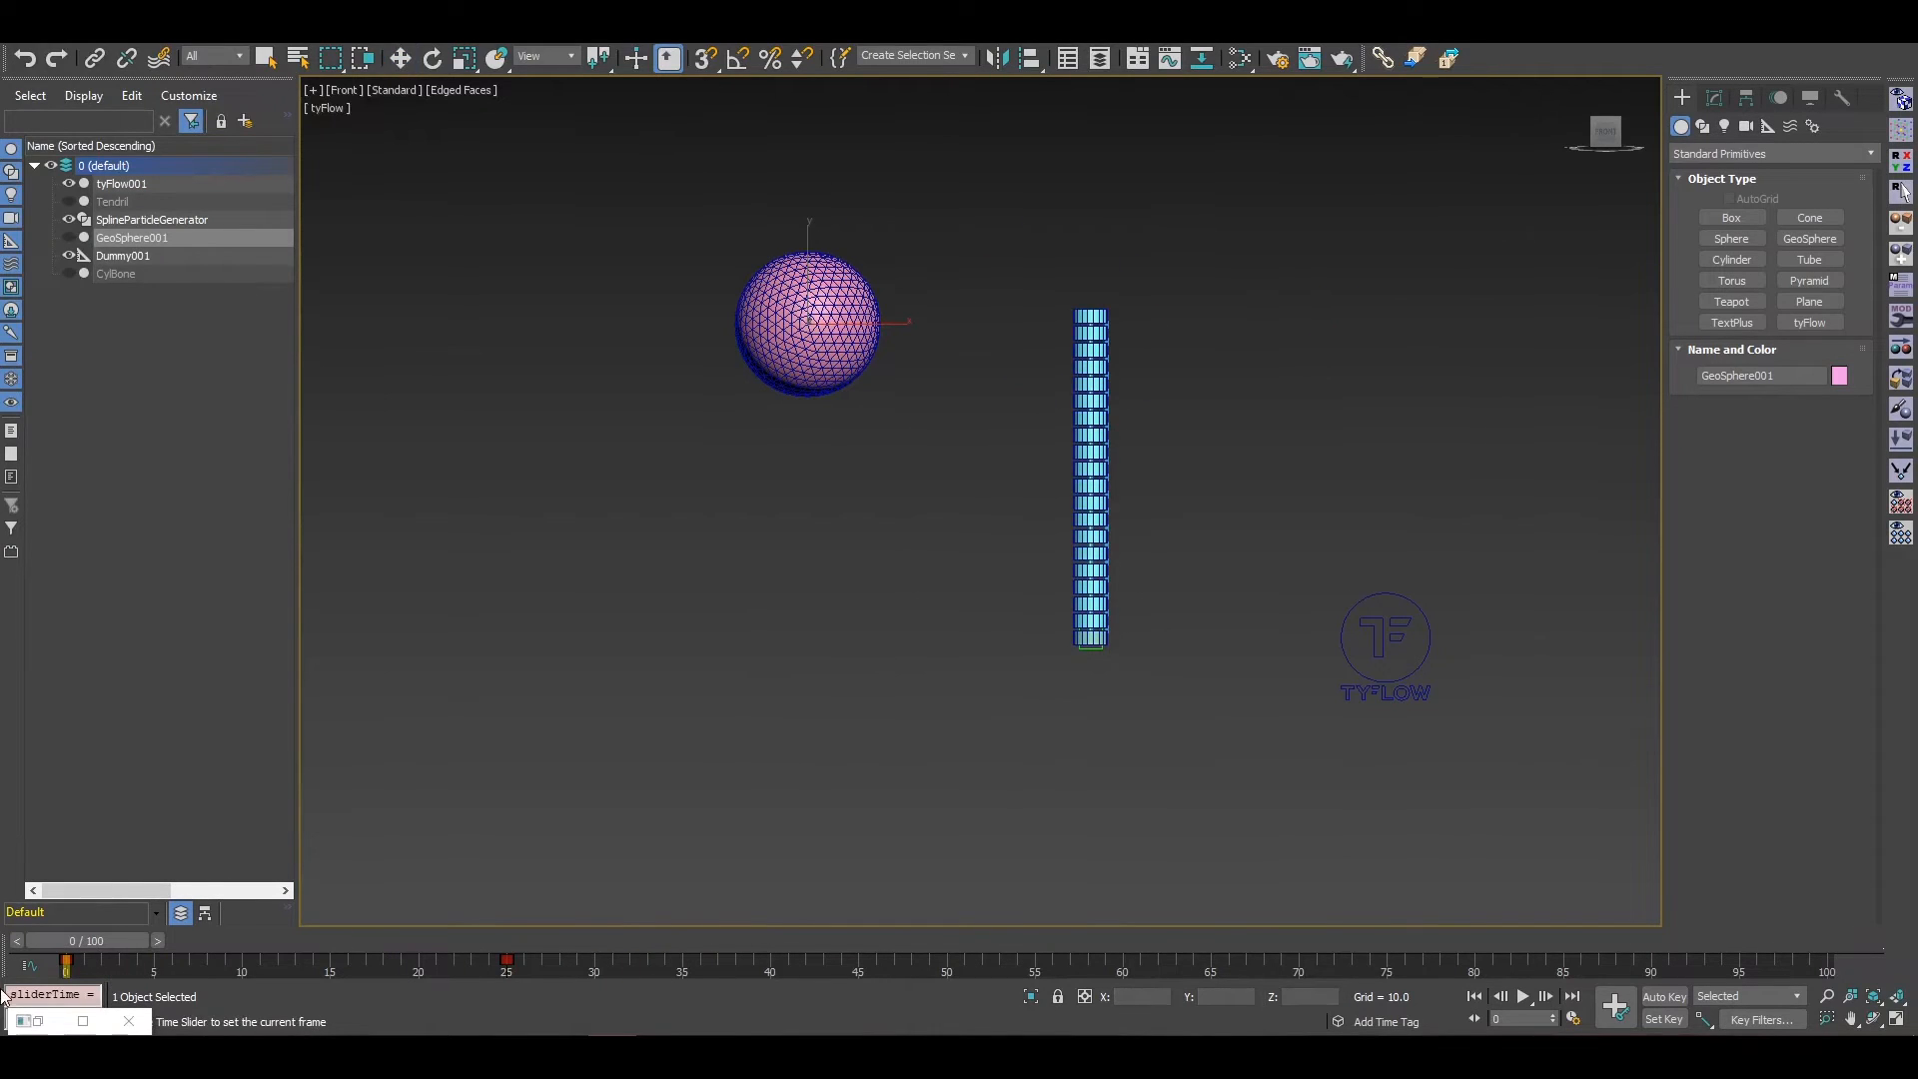
{"action": "left_click", "coordinate": [63, 1025]}
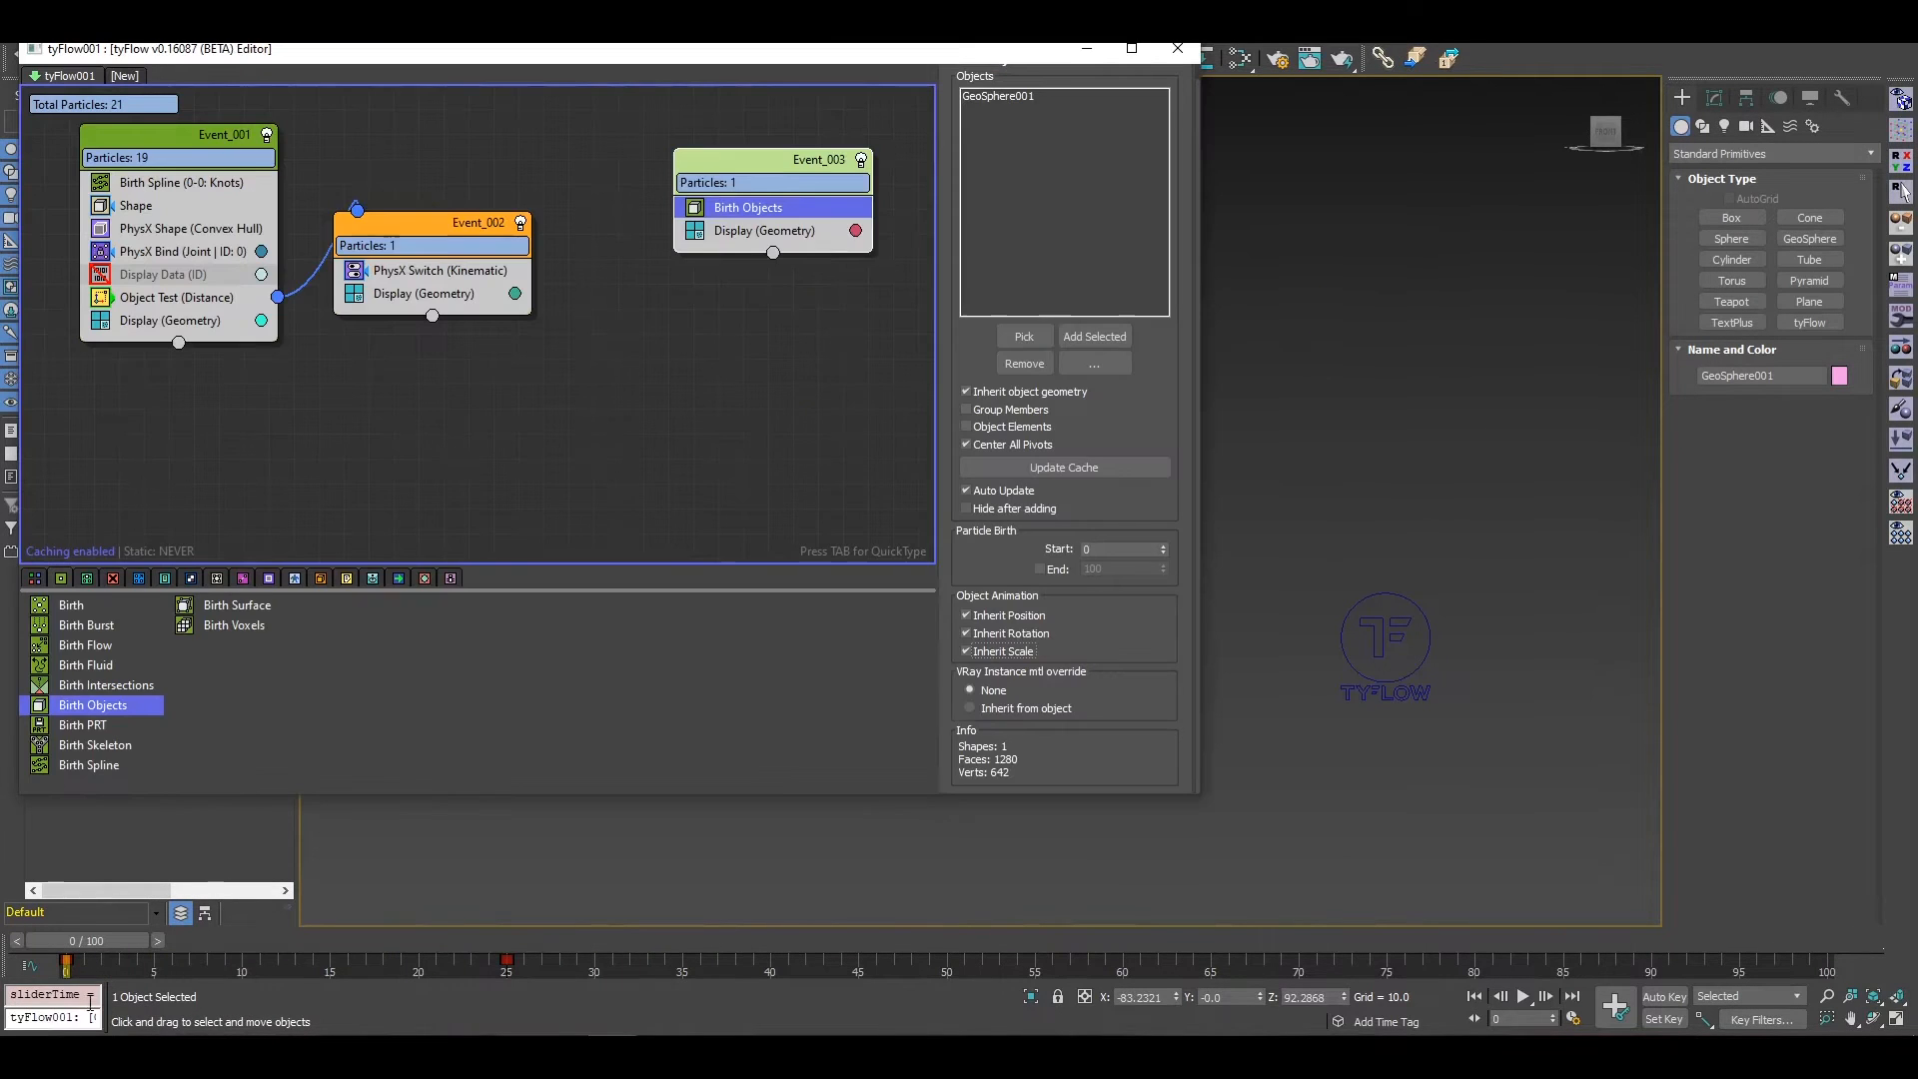
Step: Copy the PhysX Shape operator from Event_001 into the sphere's event, Event_003
{"action": "right_click", "coordinate": [167, 234]}
{"action": "left_click", "coordinate": [212, 249]}
{"action": "right_click", "coordinate": [713, 213]}
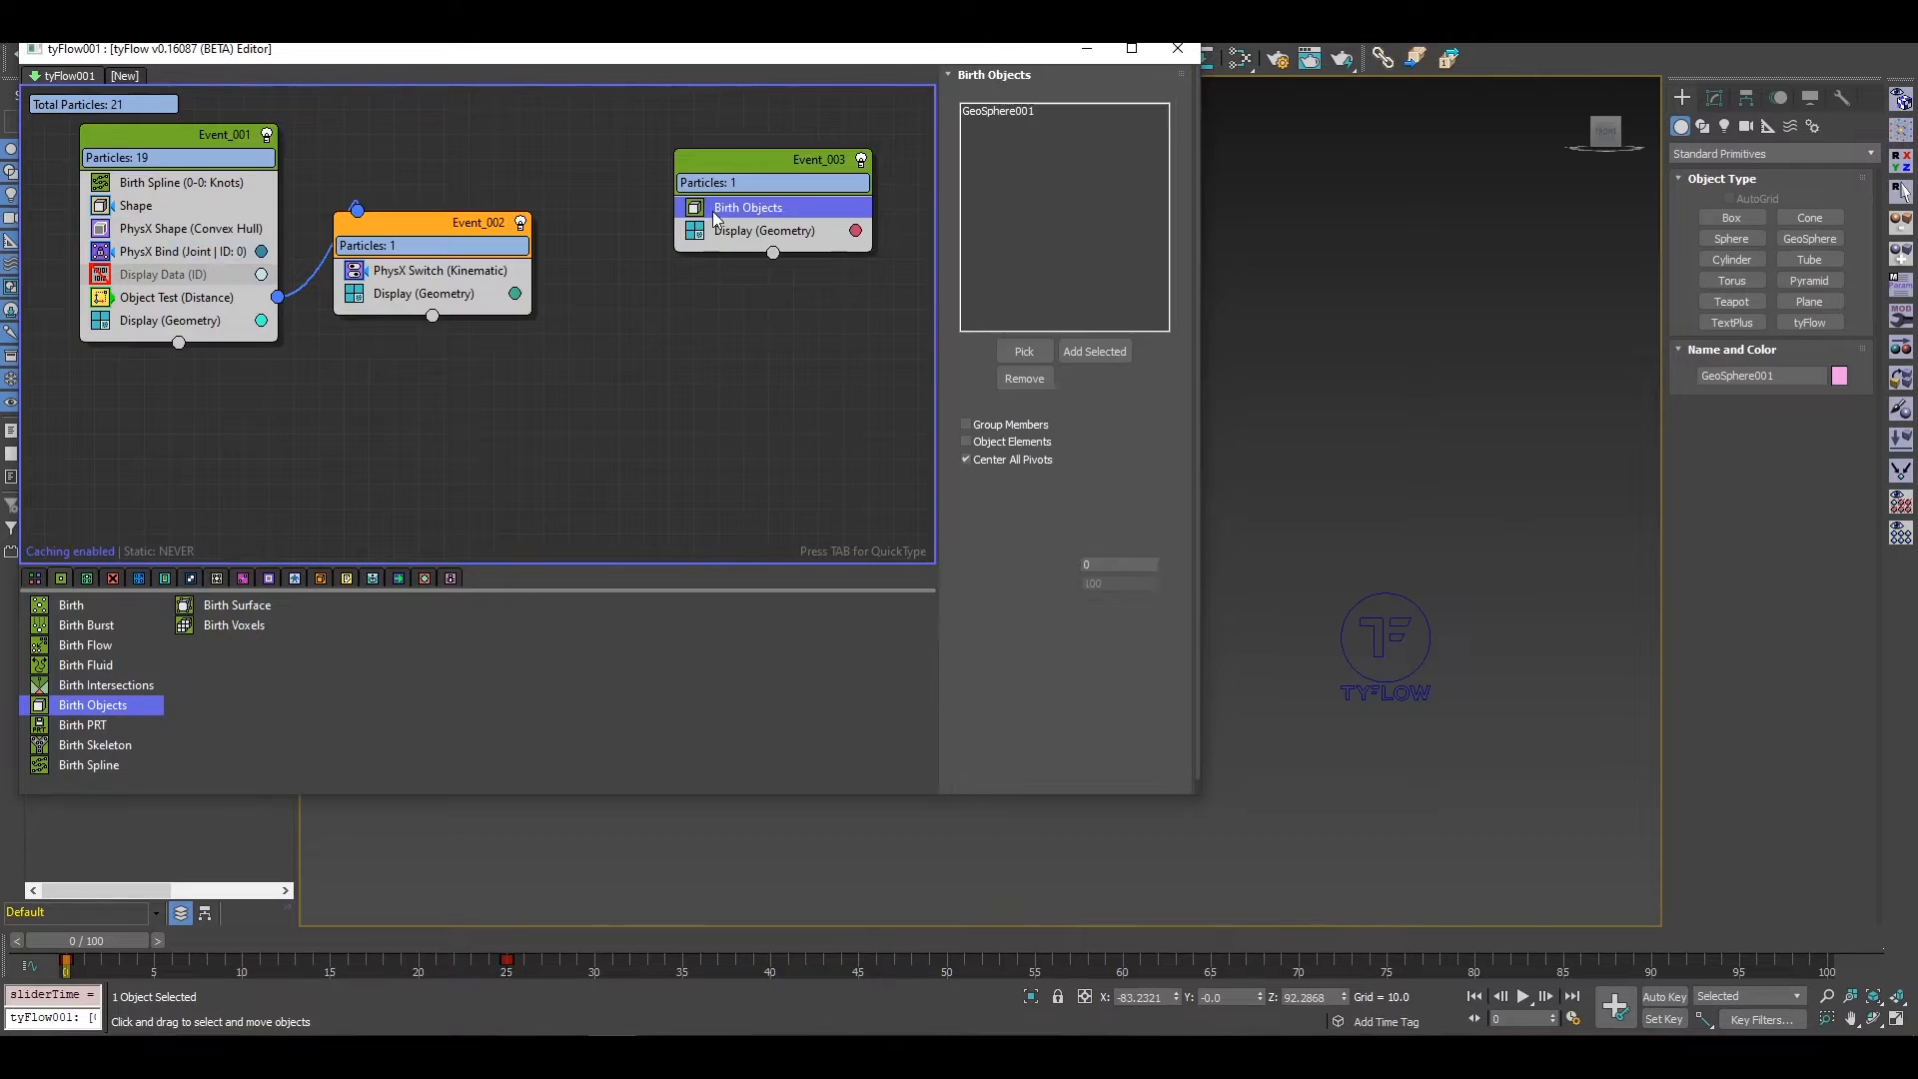
{"action": "right_click", "coordinate": [715, 218]}
{"action": "left_click", "coordinate": [753, 258]}
Step: Copy the Kinematic PhysX Switch from Event_002 into Event_003, below the PhysX Shape
{"action": "left_click", "coordinate": [440, 267]}
{"action": "right_click", "coordinate": [439, 267]}
{"action": "left_click", "coordinate": [518, 285]}
{"action": "left_click", "coordinate": [757, 232]}
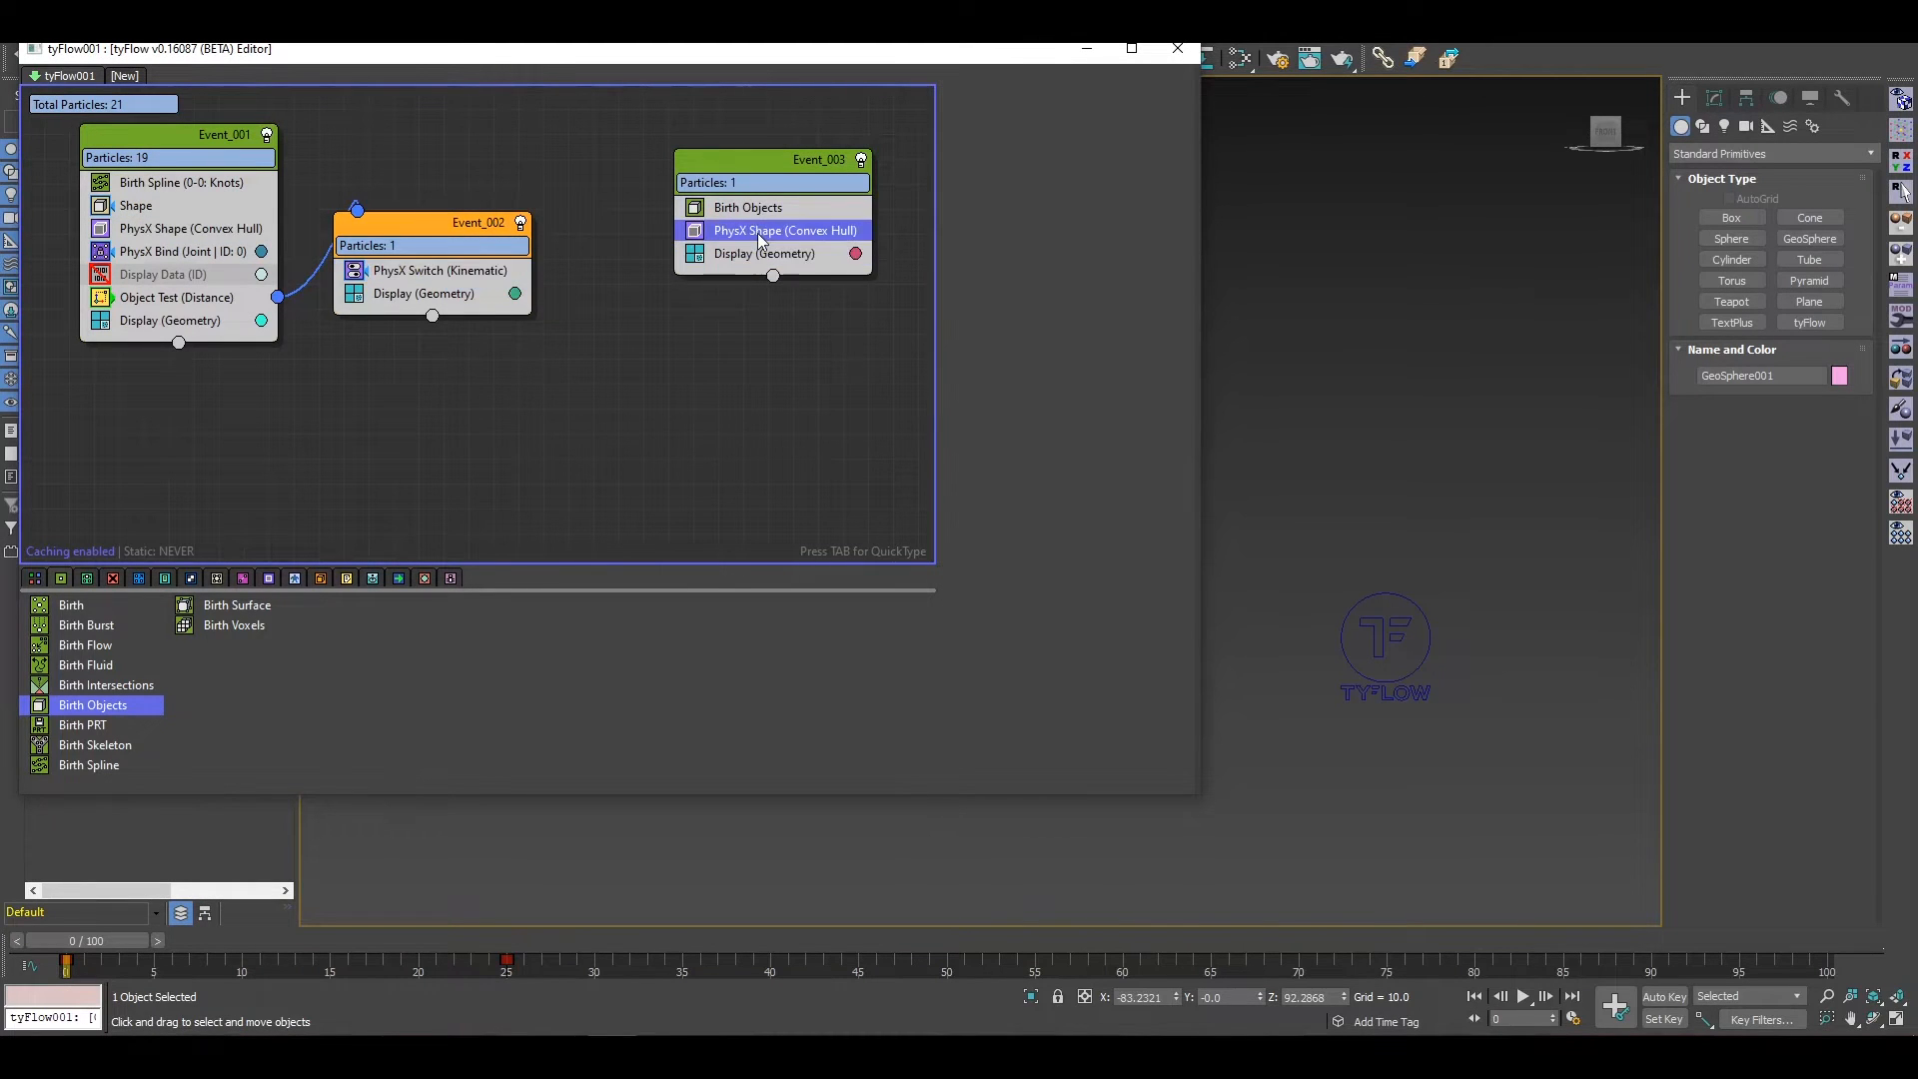
{"action": "right_click", "coordinate": [757, 232]}
{"action": "left_click", "coordinate": [825, 296]}
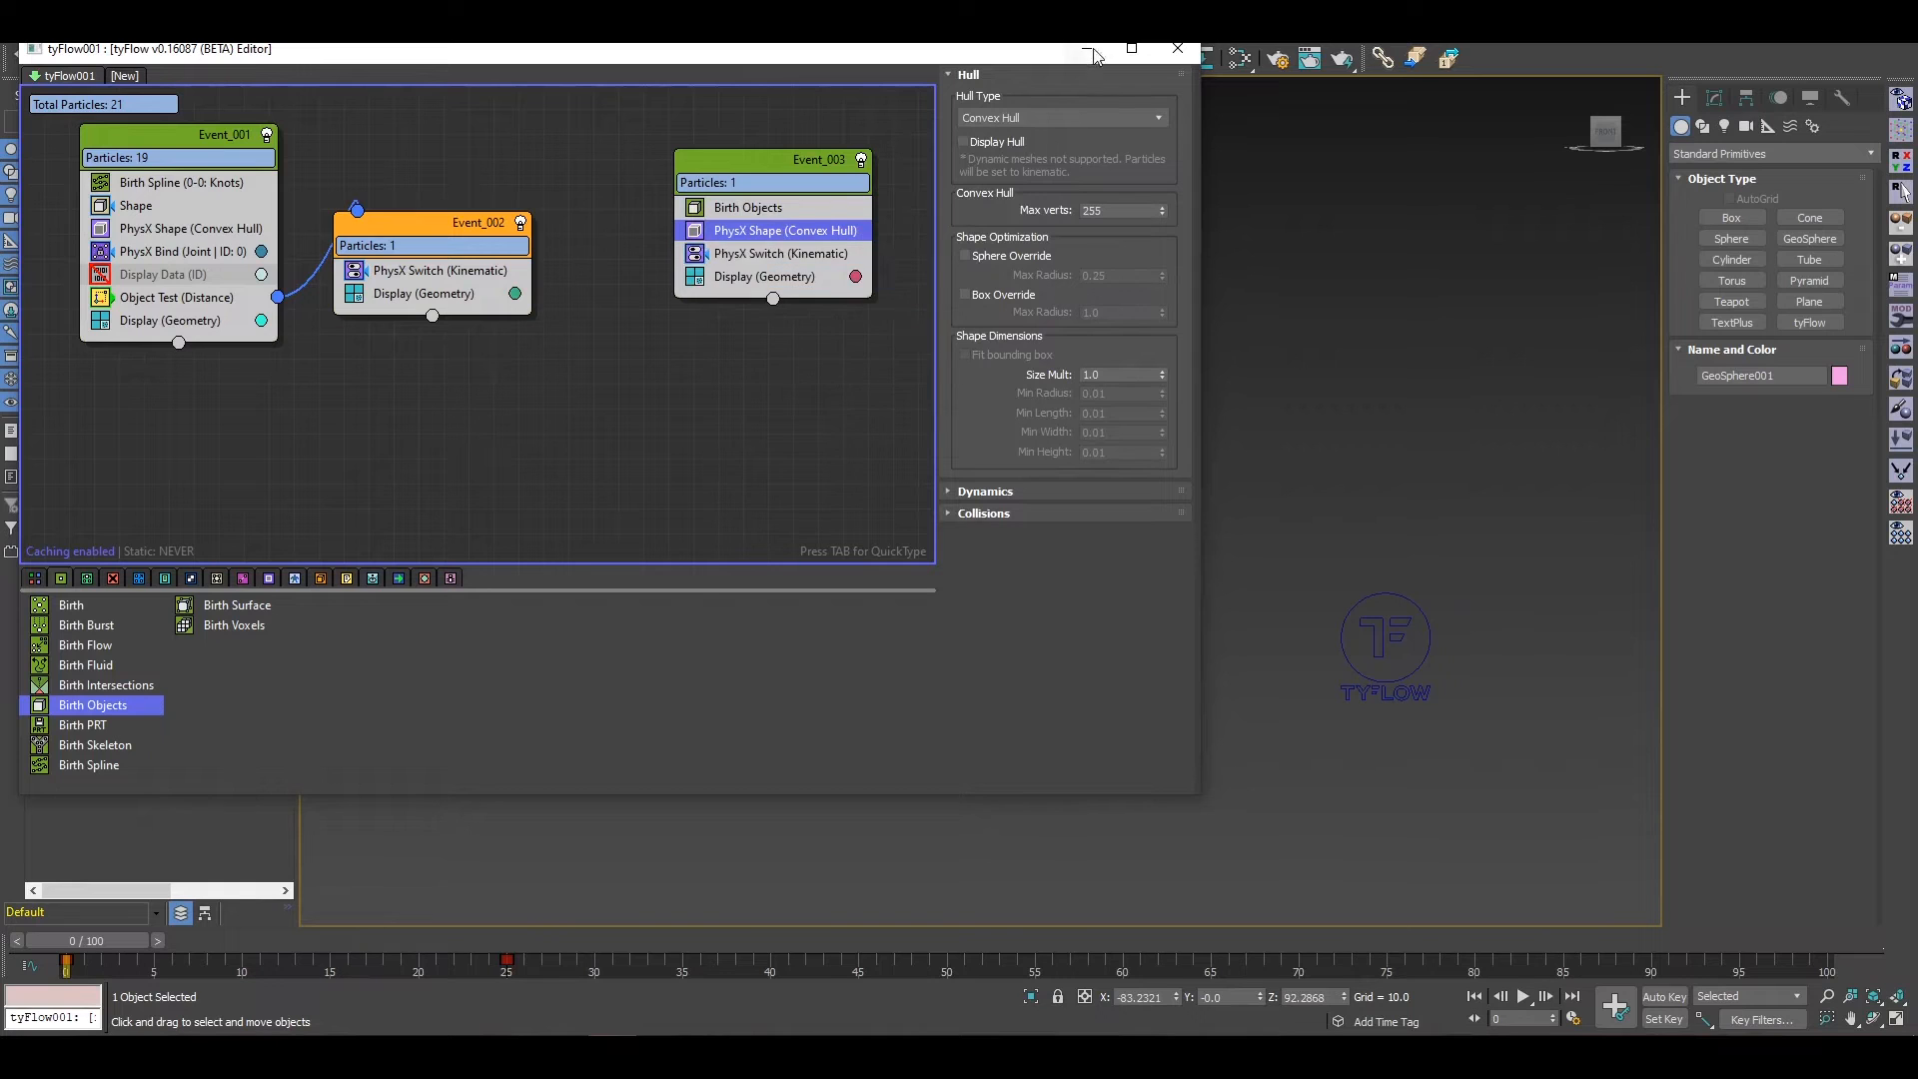
Step: Play the simulation of the sphere hitting the bristle and compare its motion with the reference video toothbrush.mp4
{"action": "left_click", "coordinate": [1092, 50]}
{"action": "left_click_drag", "start_coordinate": [110, 940], "coordinate": [6, 983]}
{"action": "key", "text": "w"}
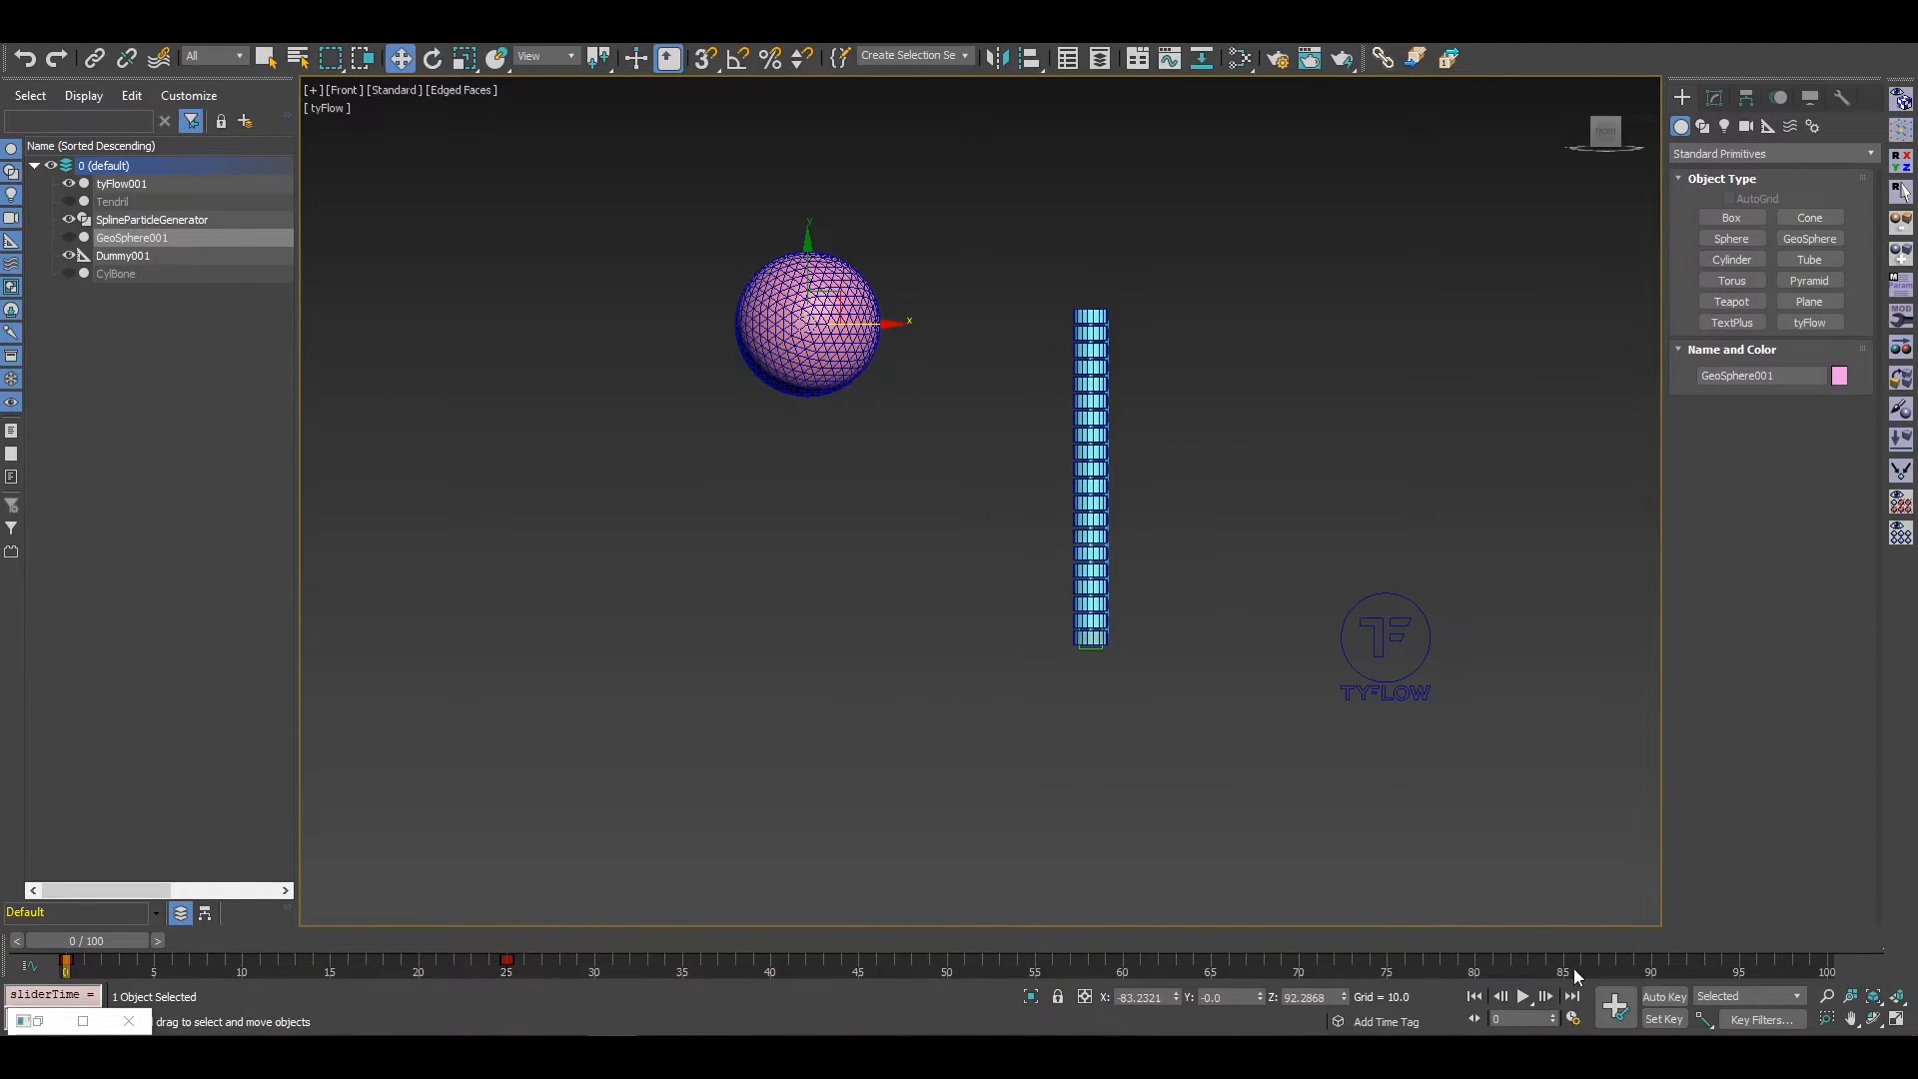
{"action": "left_click", "coordinate": [1525, 998]}
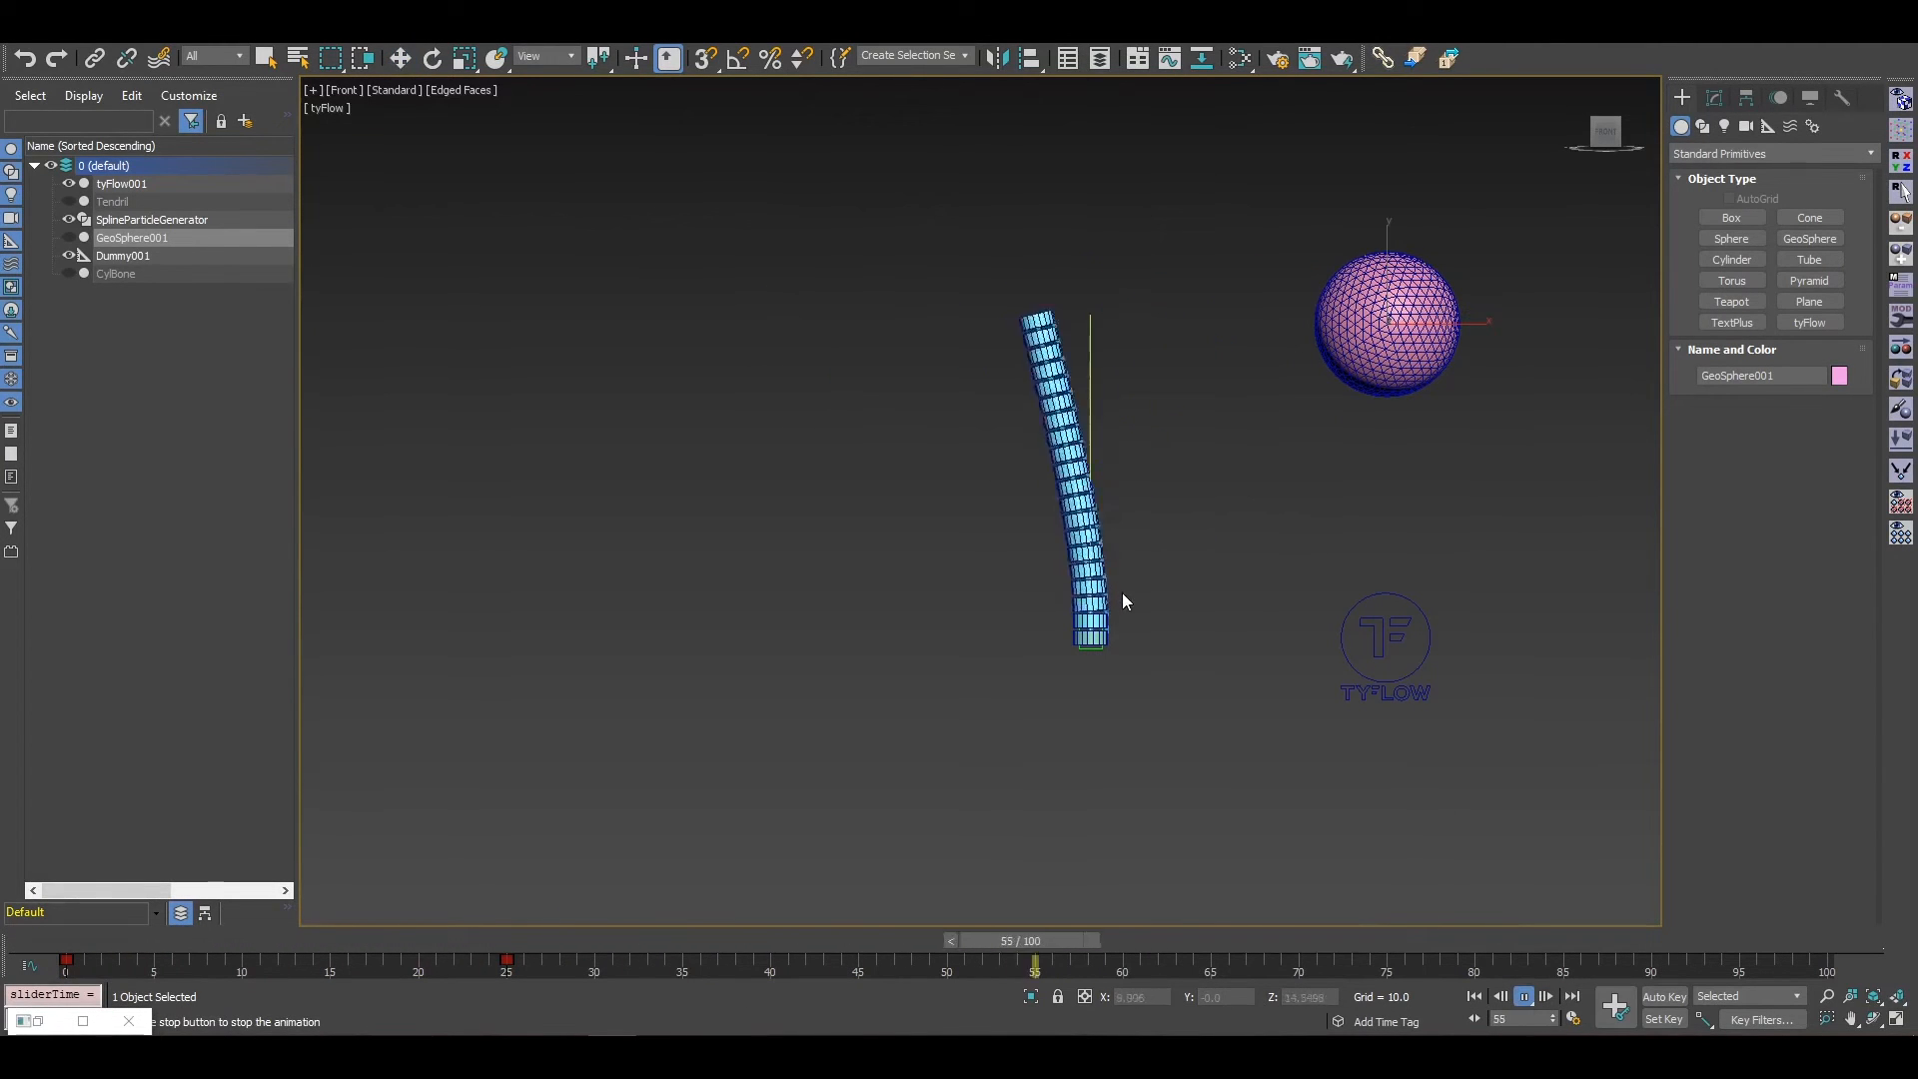
{"action": "left_click", "coordinate": [1524, 998]}
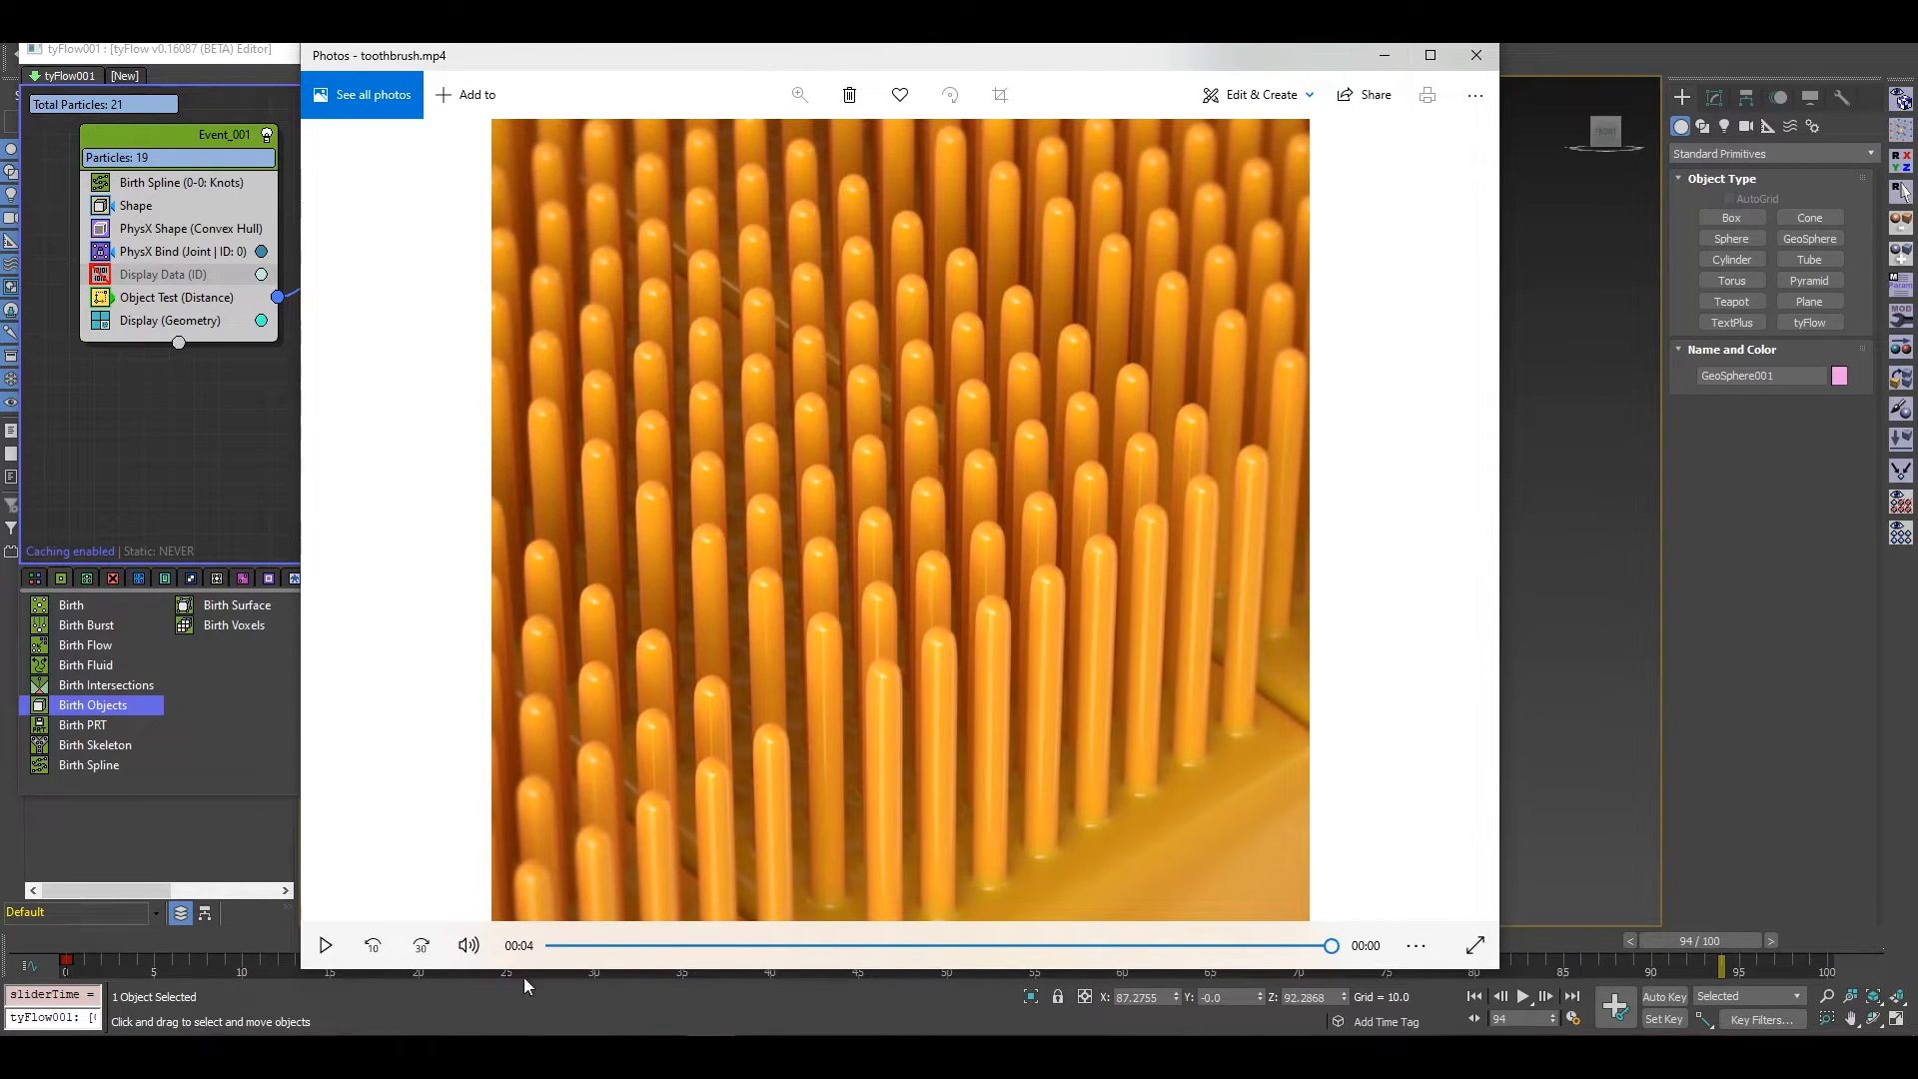
{"action": "left_click", "coordinate": [327, 947]}
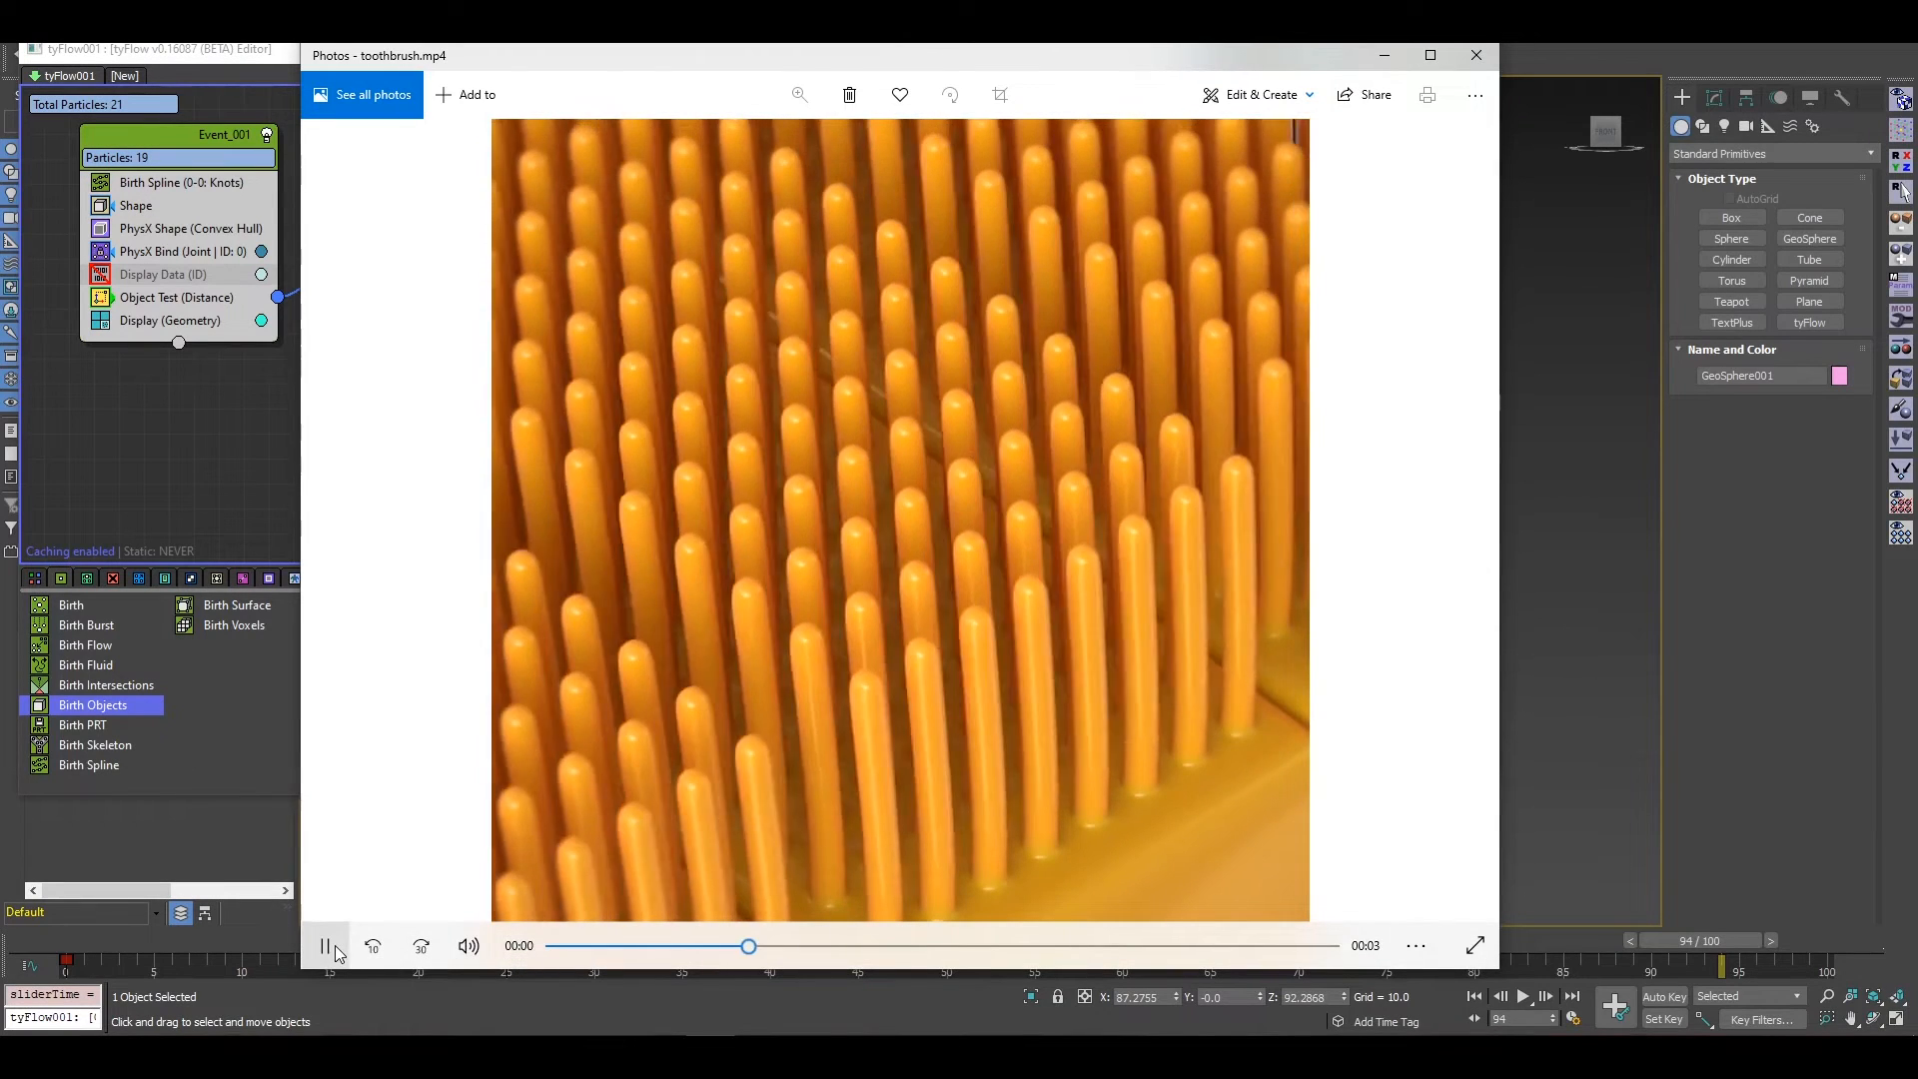
{"action": "left_click", "coordinate": [1476, 55]}
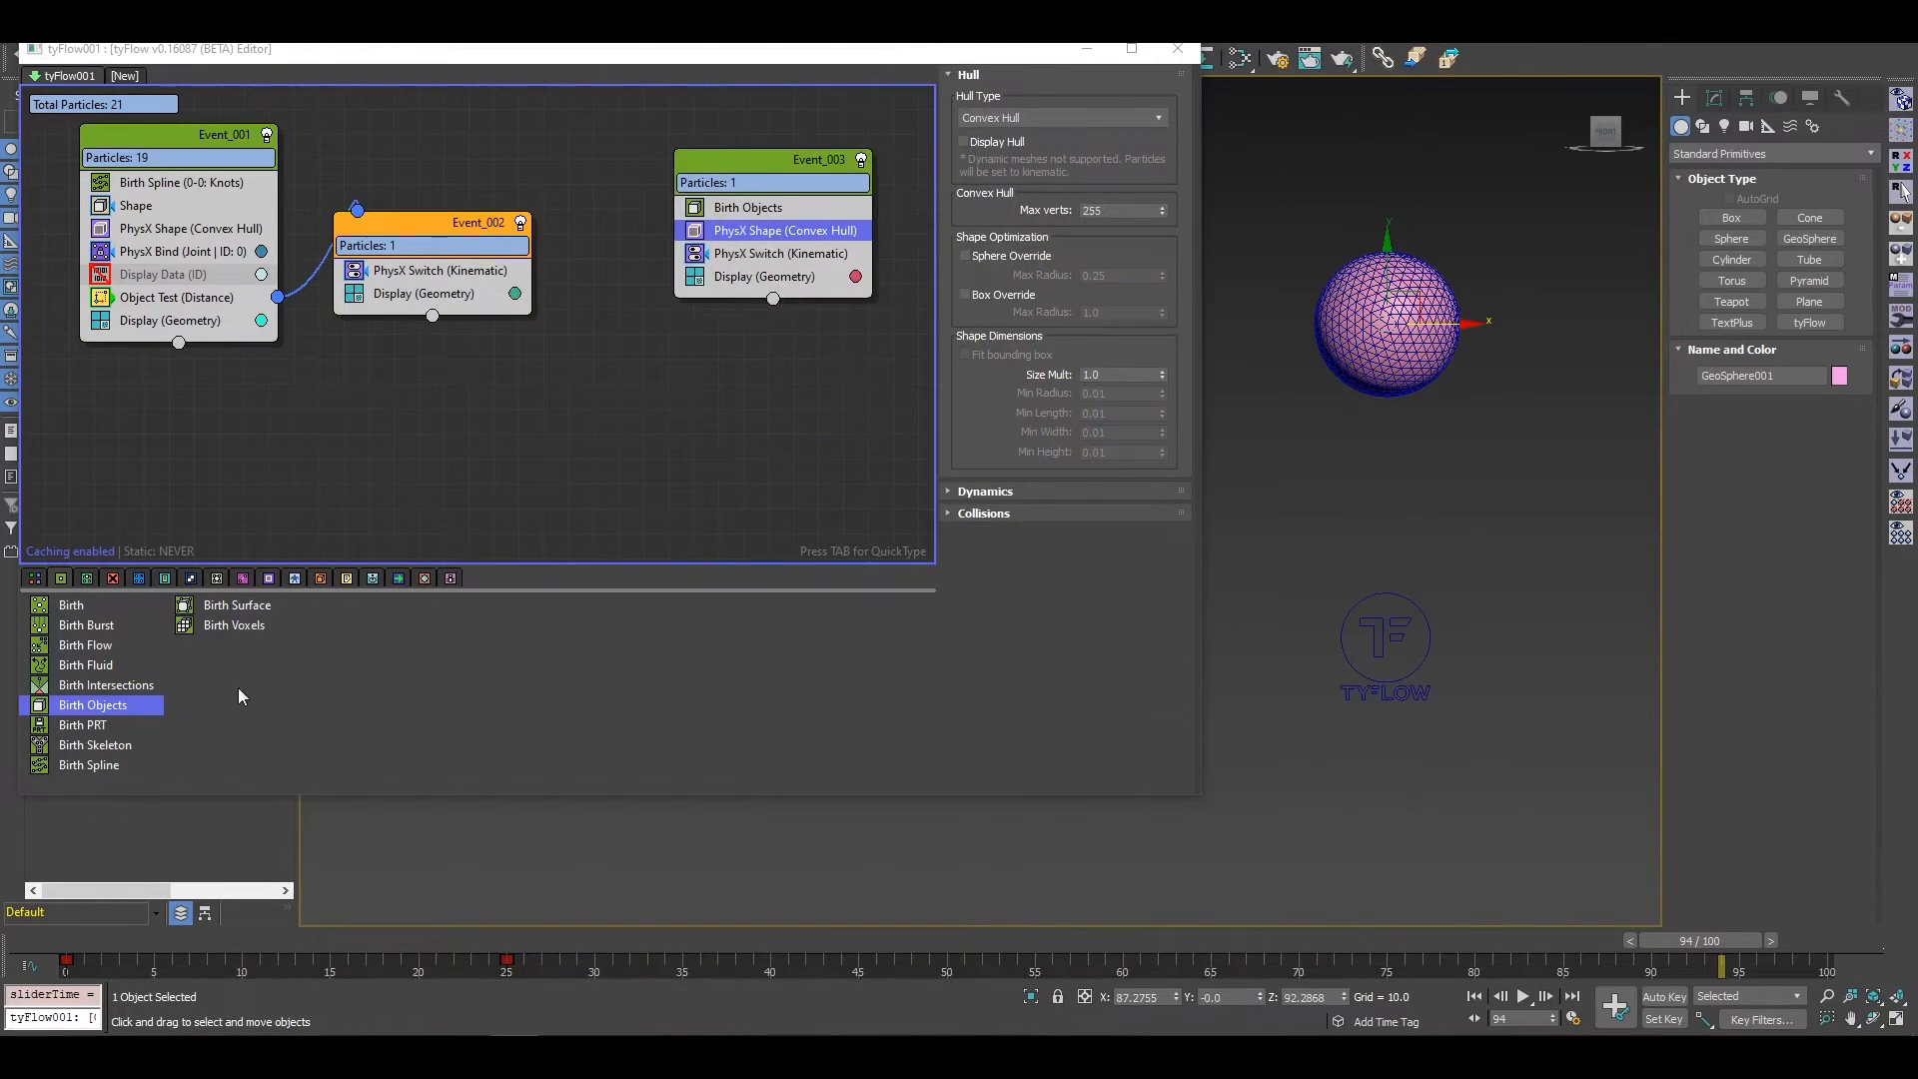
Step: Add a Slow operator to Event_001 with 15% velocity reduction and play the simulation
{"action": "left_click", "coordinate": [139, 579]}
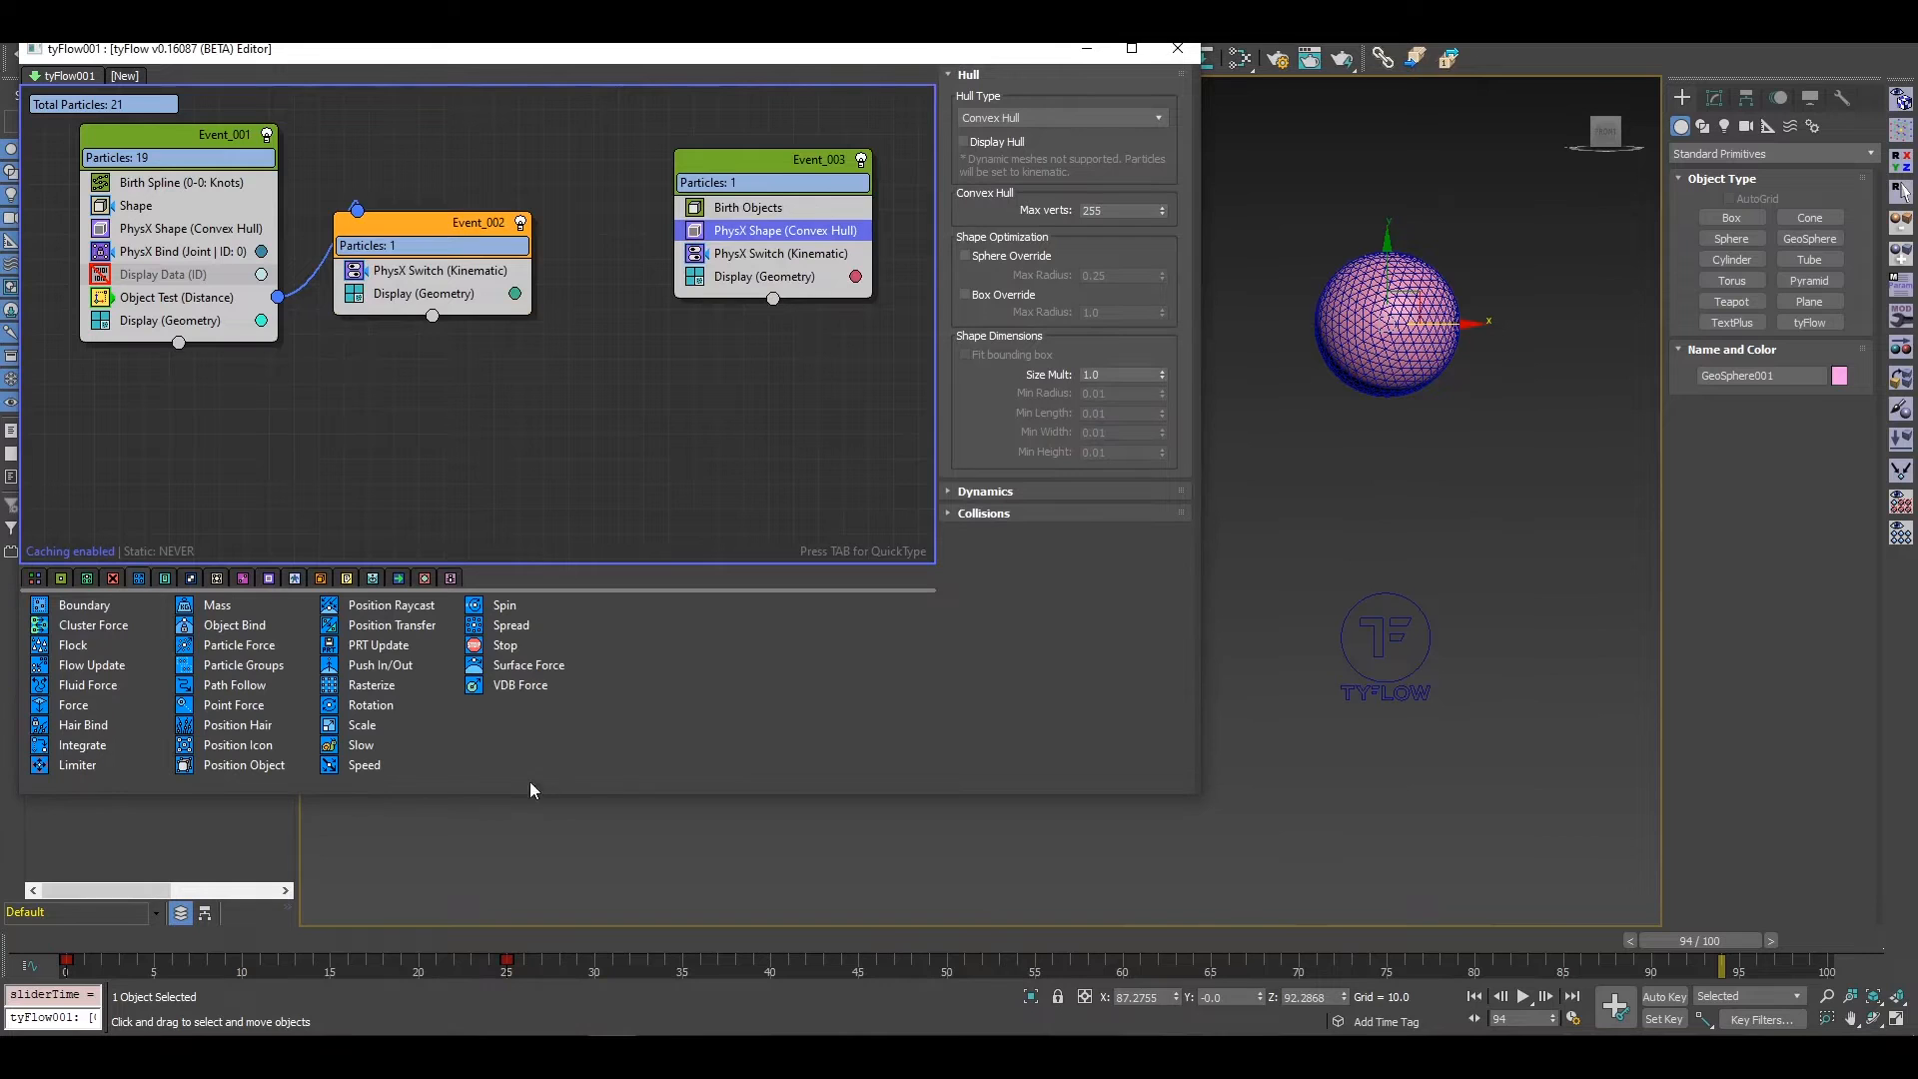
{"action": "left_click_drag", "start_coordinate": [361, 751], "coordinate": [228, 319]}
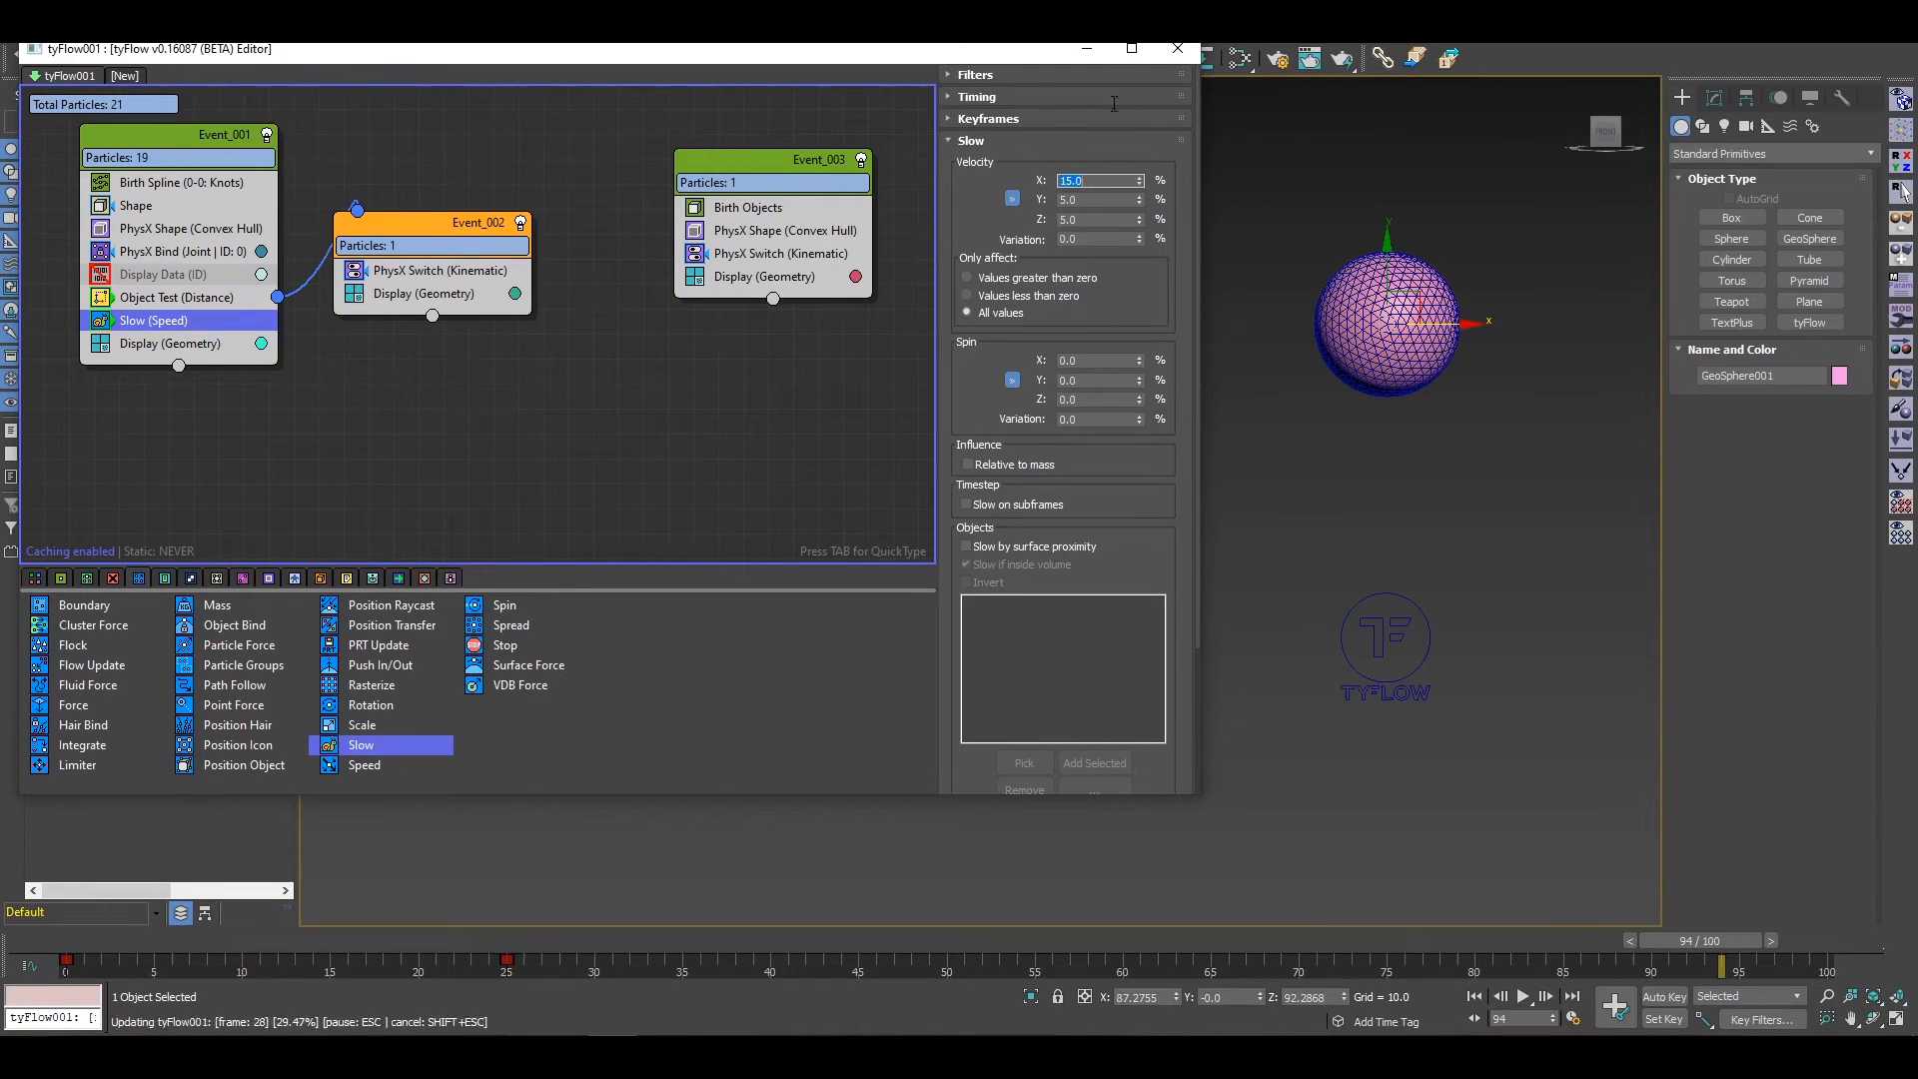
{"action": "left_click", "coordinate": [1087, 48]}
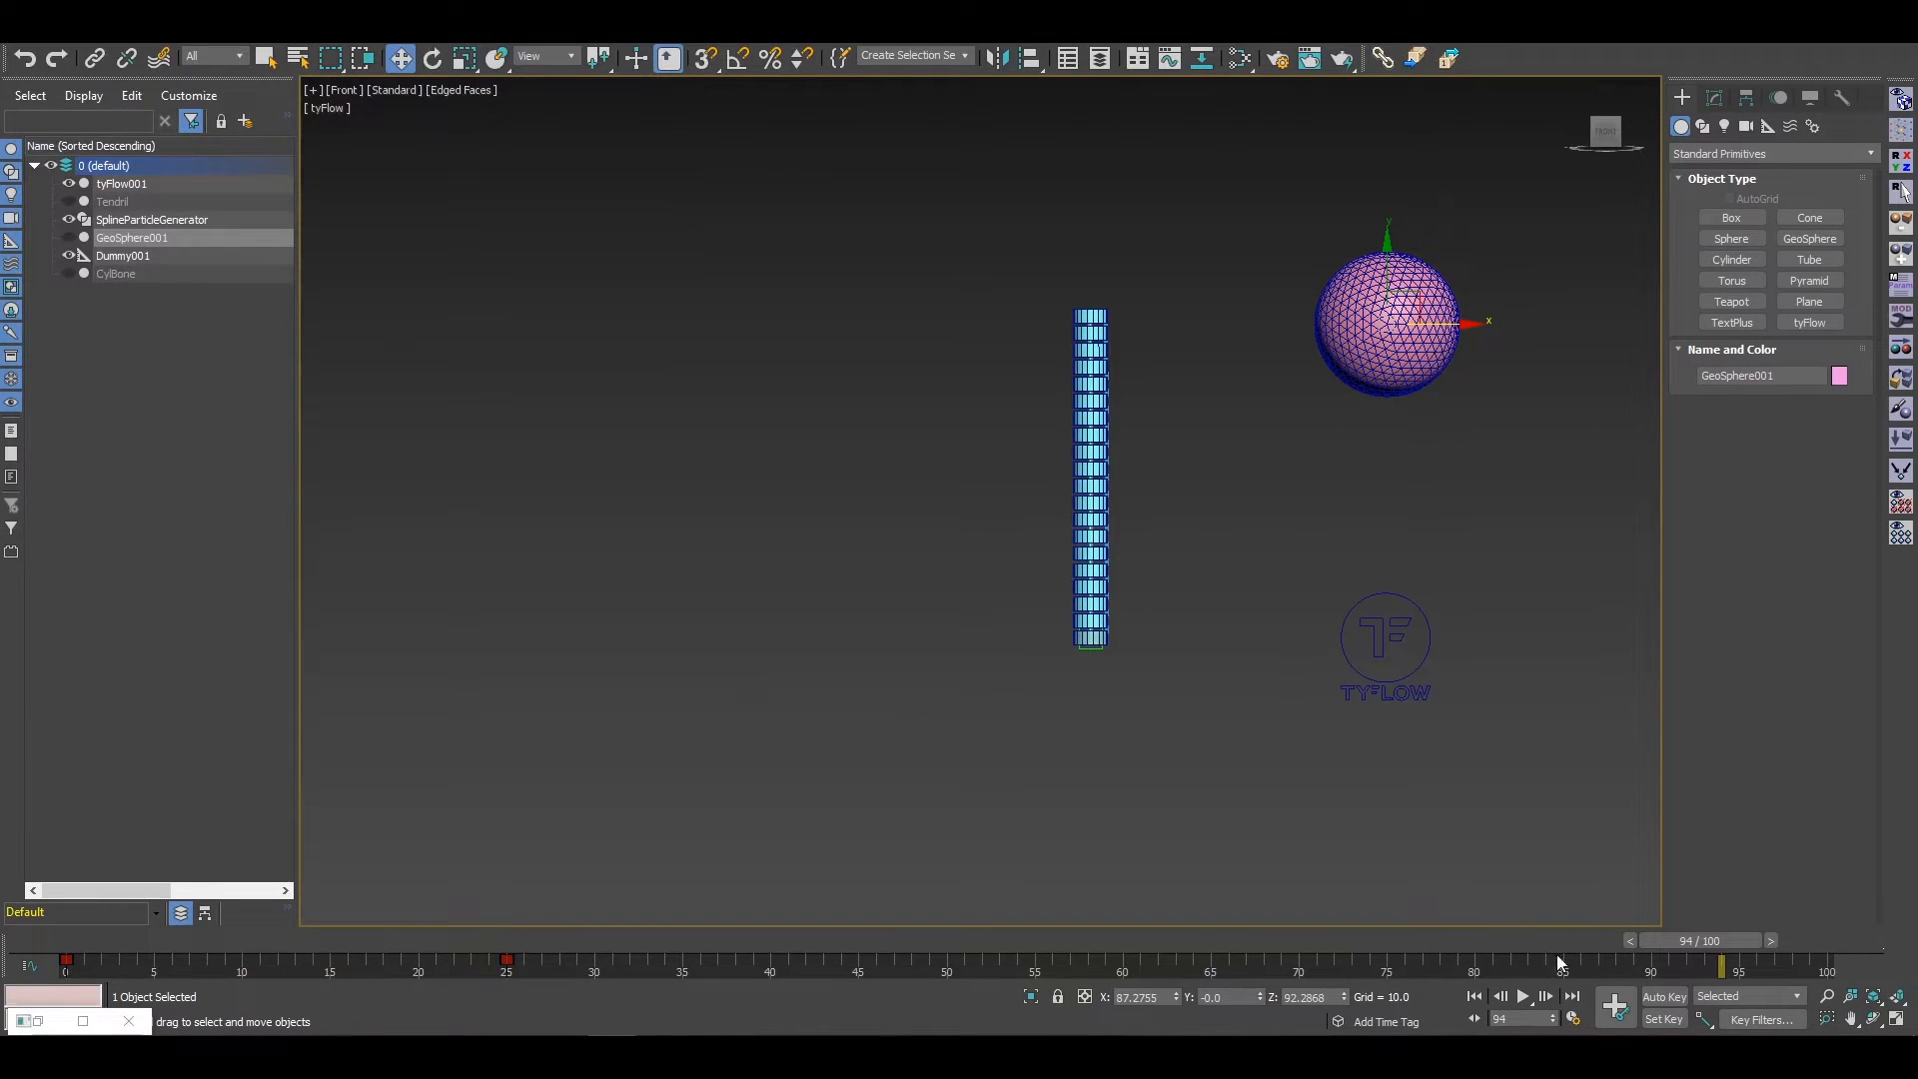
{"action": "left_click", "coordinate": [1525, 996]}
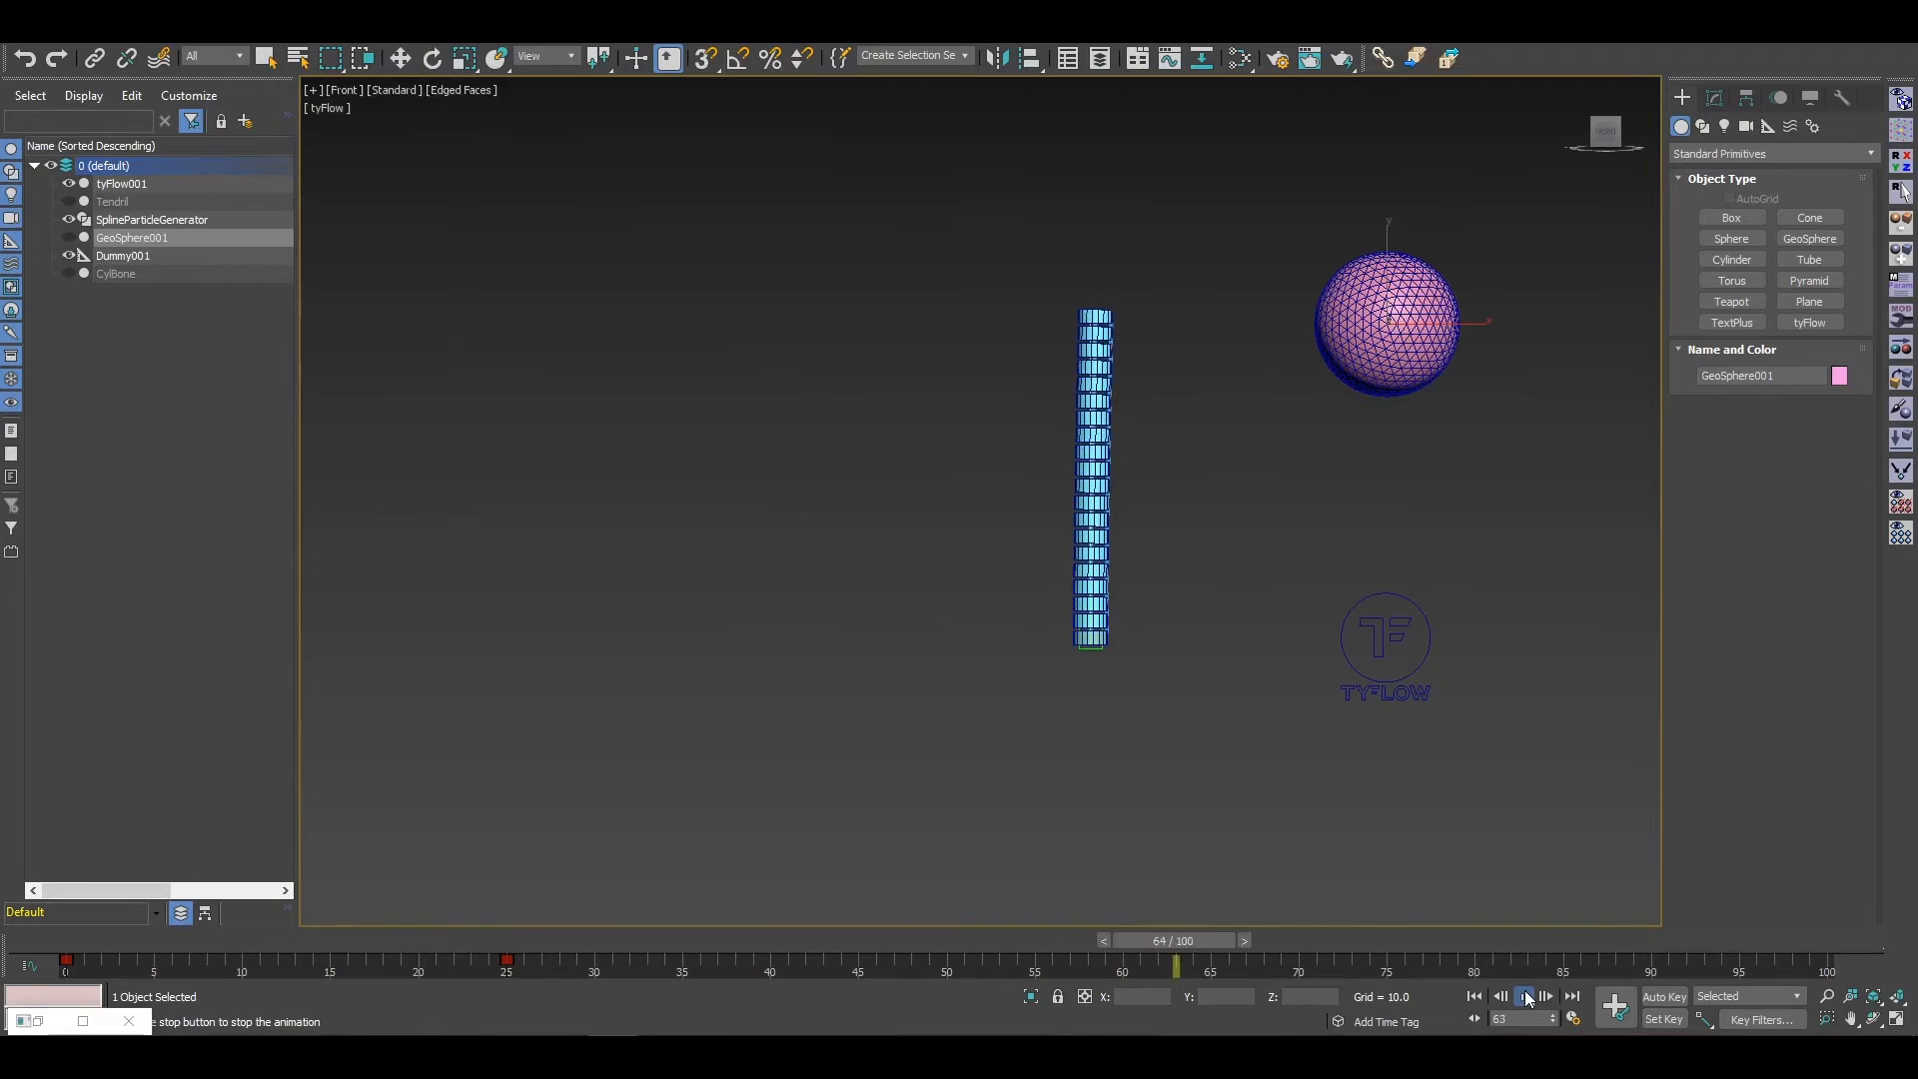
{"action": "left_click", "coordinate": [1525, 998]}
Step: Set the Slow operator's velocity reduction to 25%, replay the simulation, and return to frame 0
{"action": "left_click", "coordinate": [40, 1021]}
{"action": "left_click", "coordinate": [1090, 180]}
{"action": "type", "text": "25.0"}
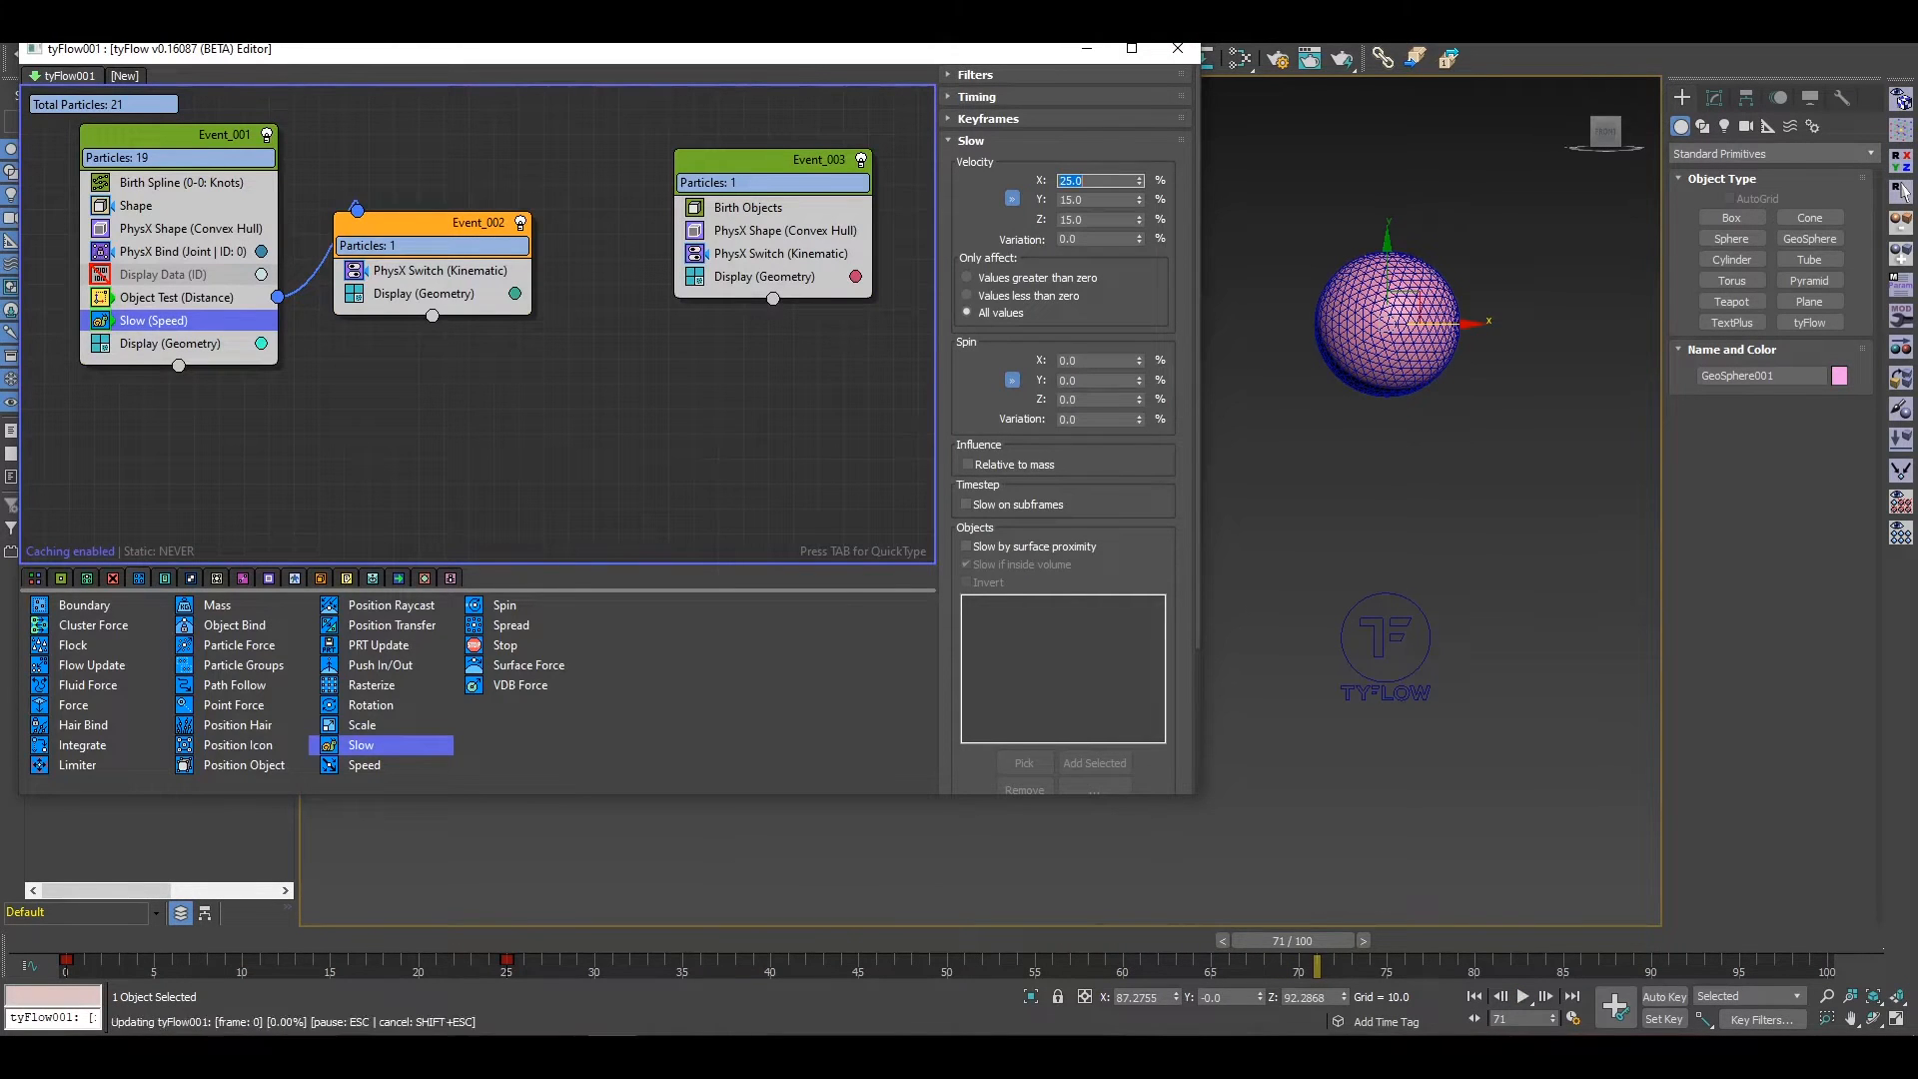
{"action": "left_click", "coordinate": [1087, 48]}
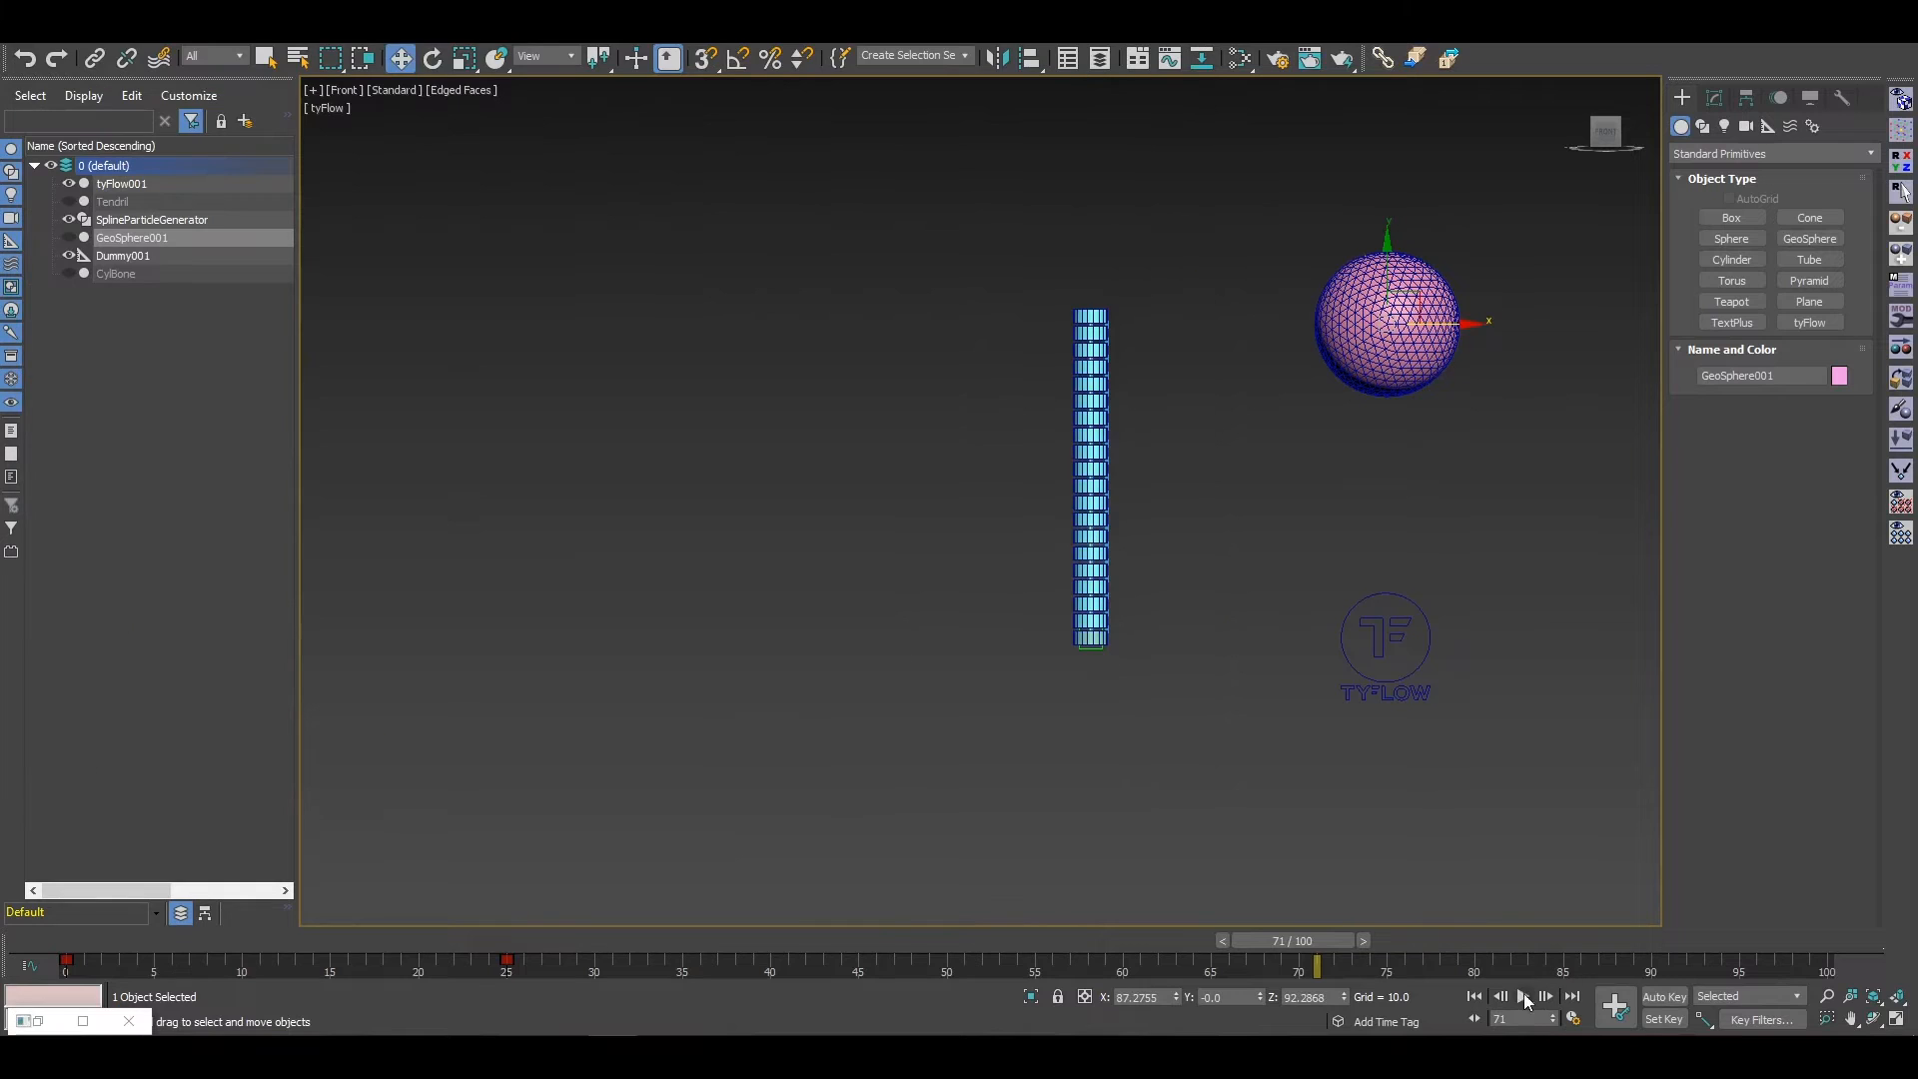
{"action": "left_click", "coordinate": [1524, 997]}
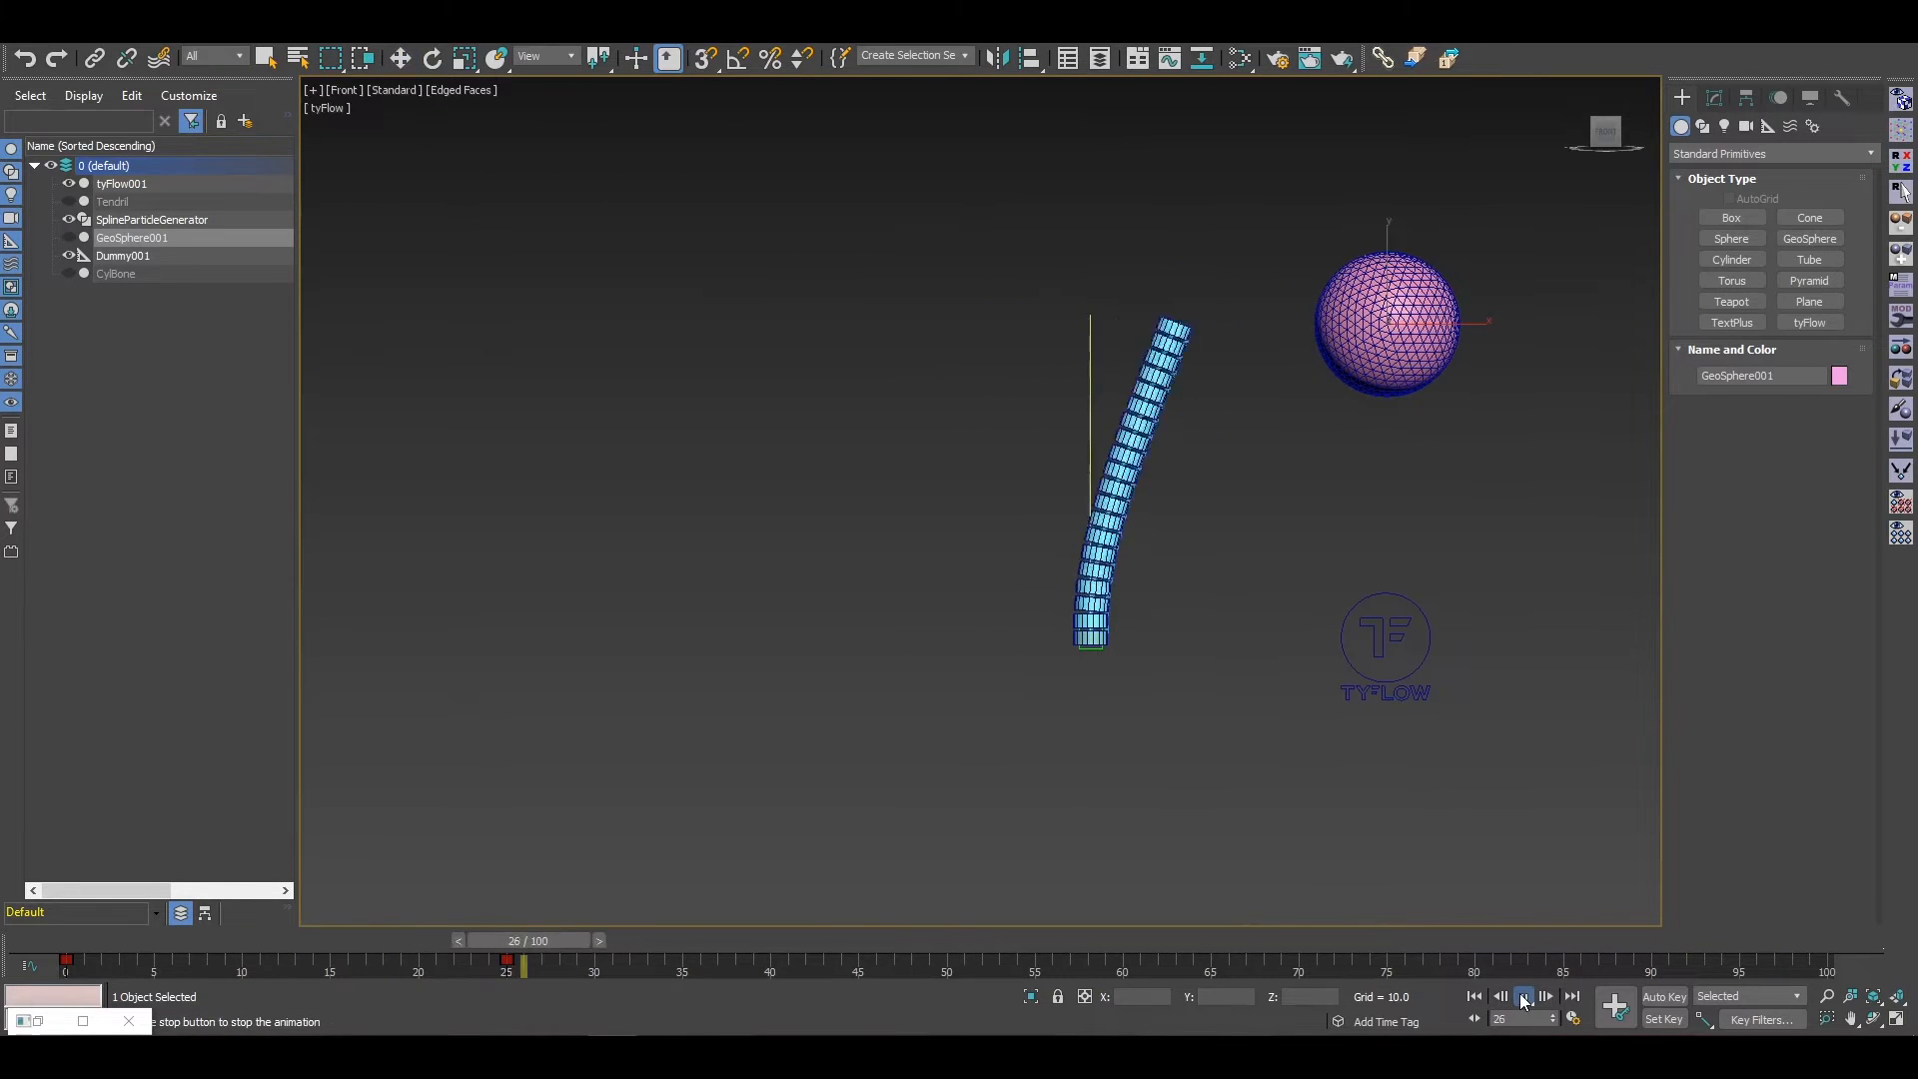
{"action": "left_click", "coordinate": [1523, 997]}
{"action": "left_click_drag", "start_coordinate": [1219, 940], "coordinate": [86, 940]}
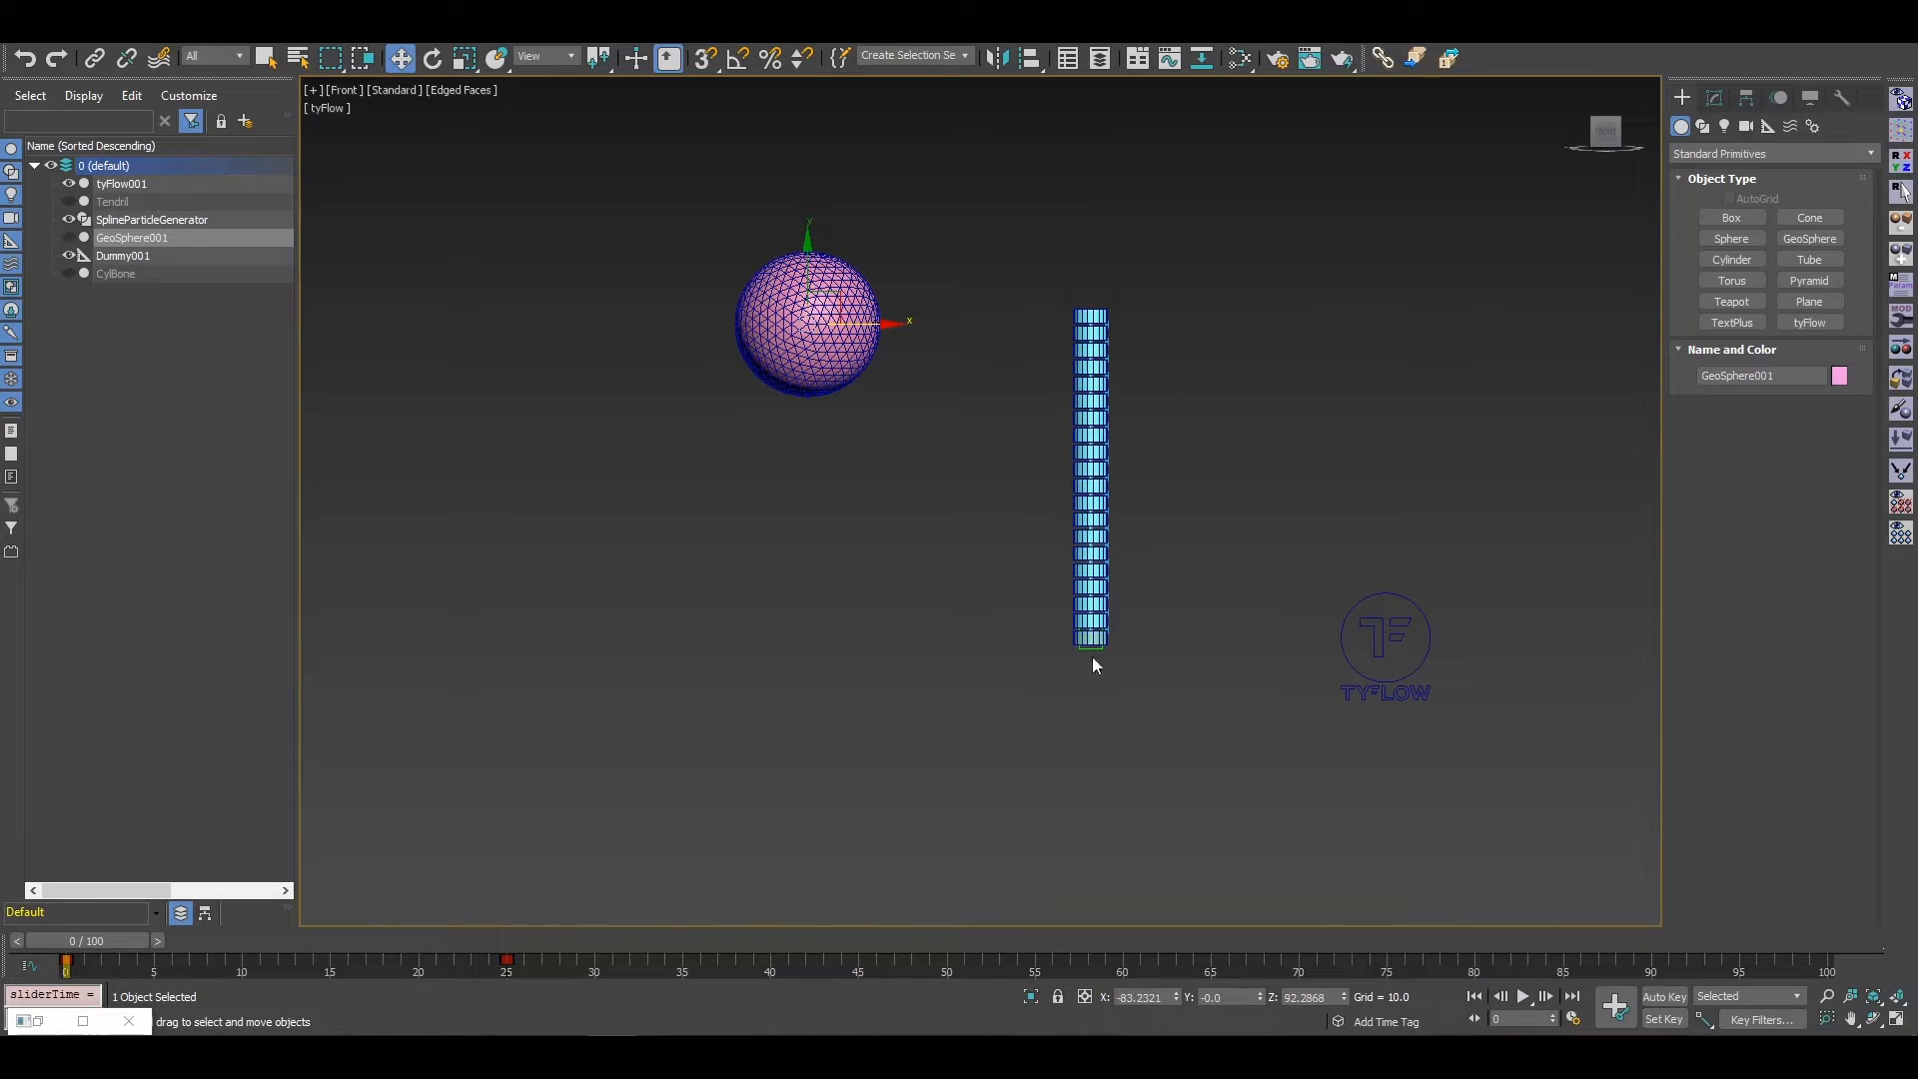
Step: Unhide the Tendril mesh, add a tyParticleSkin modifier bound to tyFlow001, and scrub to frame 18 to check the deformation
{"action": "left_click", "coordinate": [123, 200]}
{"action": "left_click", "coordinate": [69, 202]}
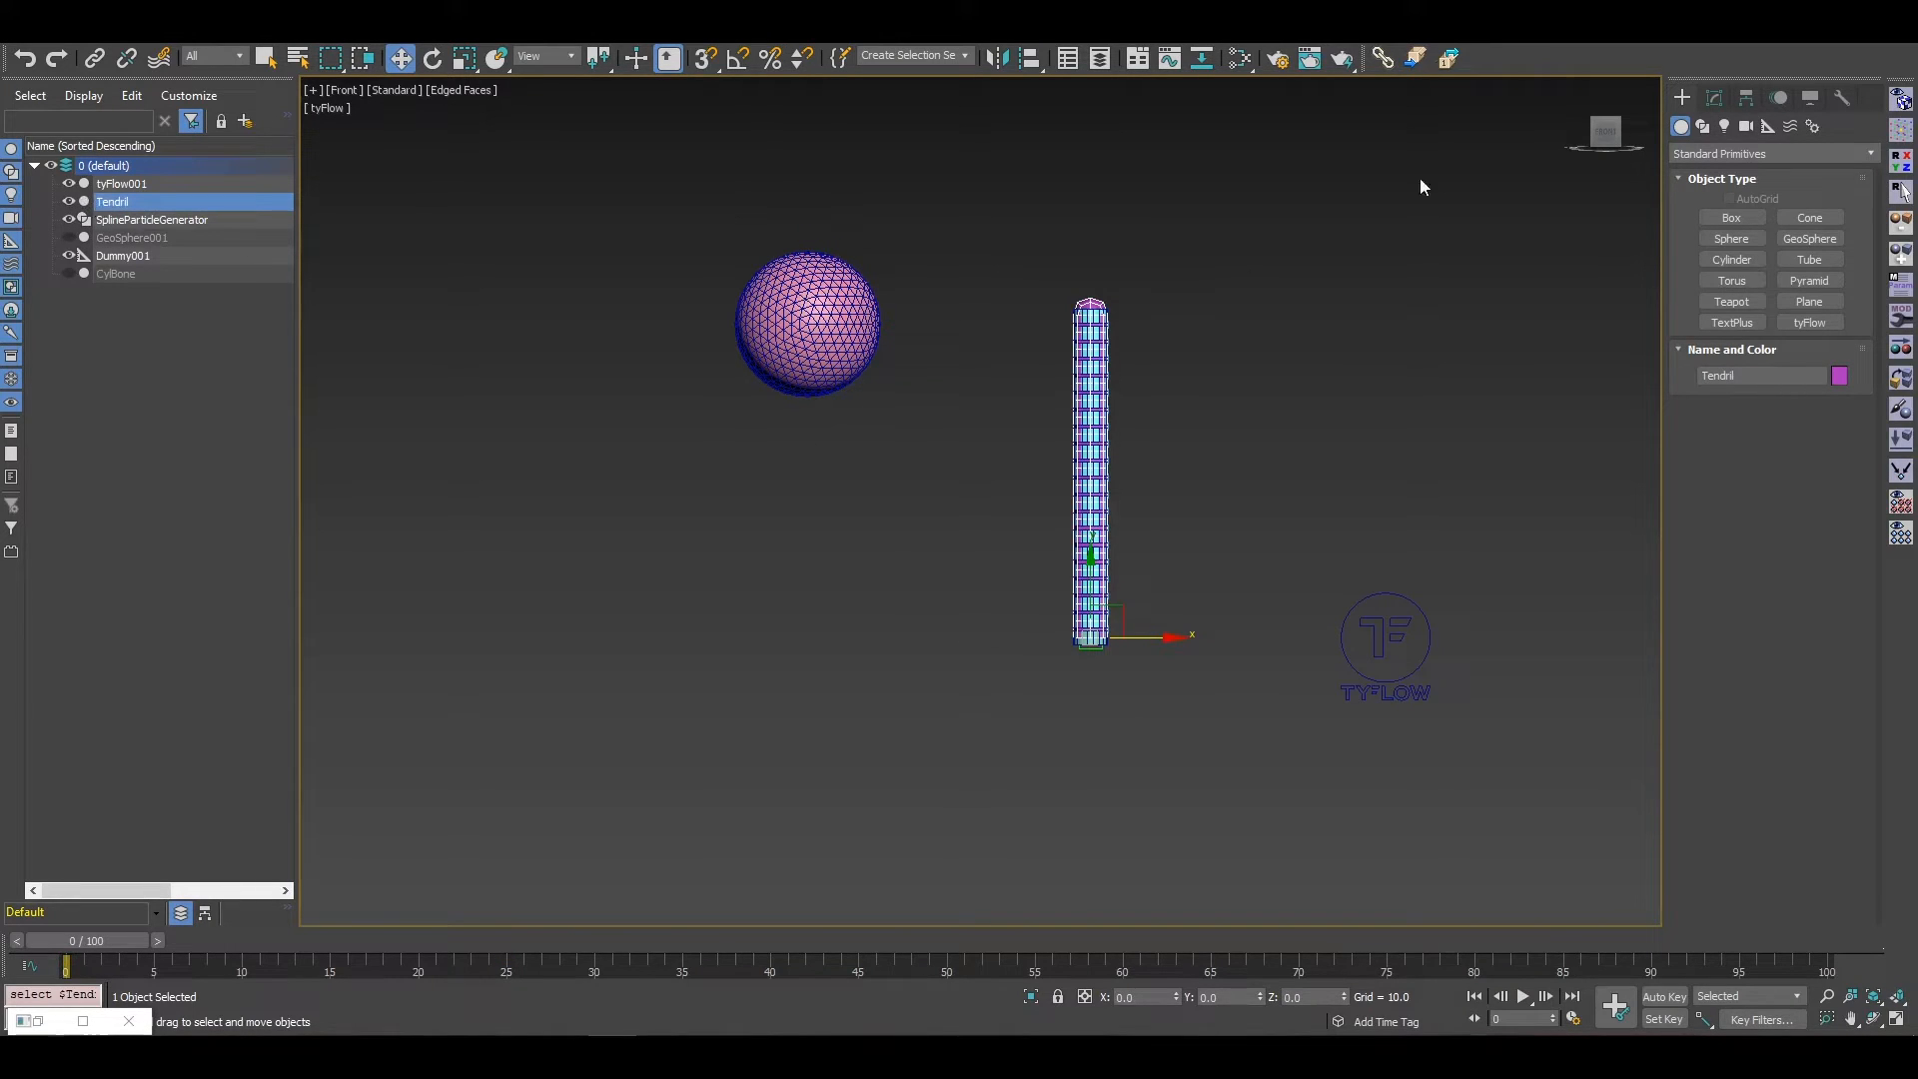
{"action": "left_click", "coordinate": [1714, 98]}
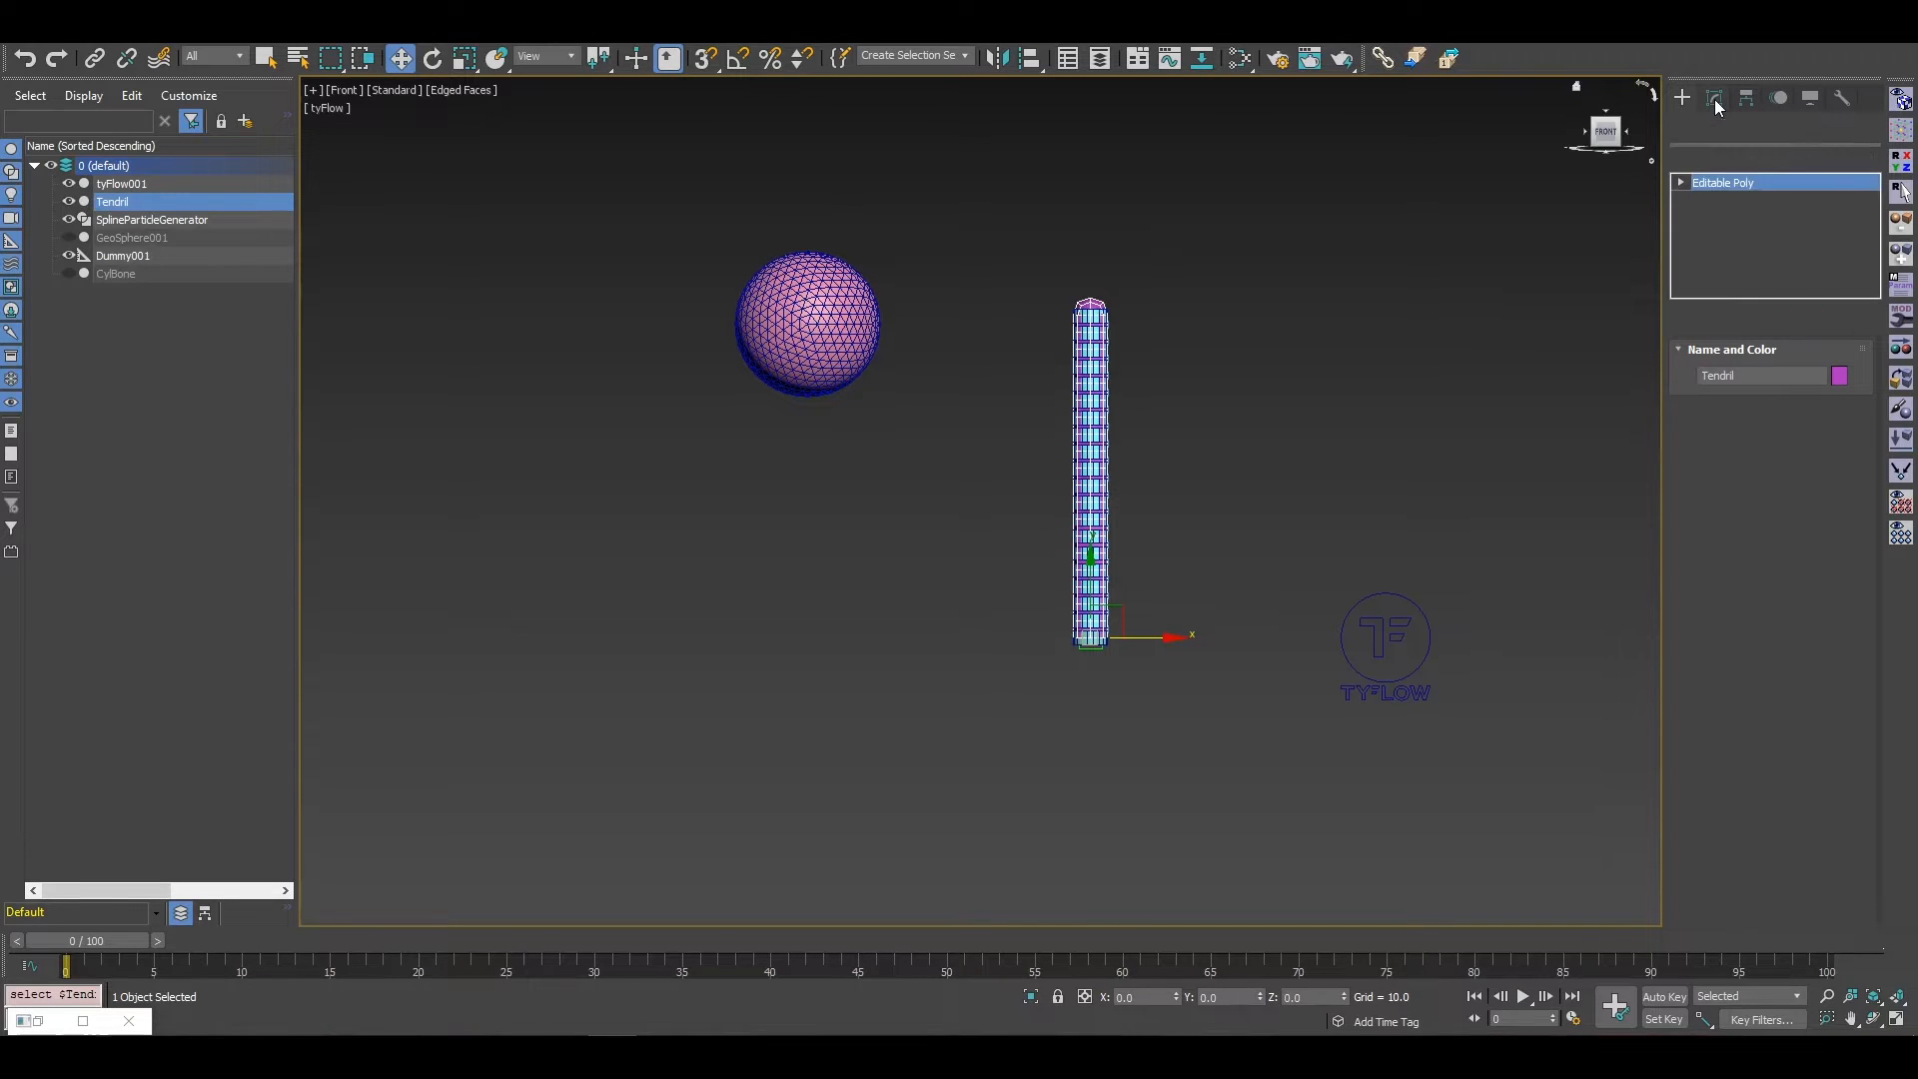
{"action": "left_click", "coordinate": [1769, 158]}
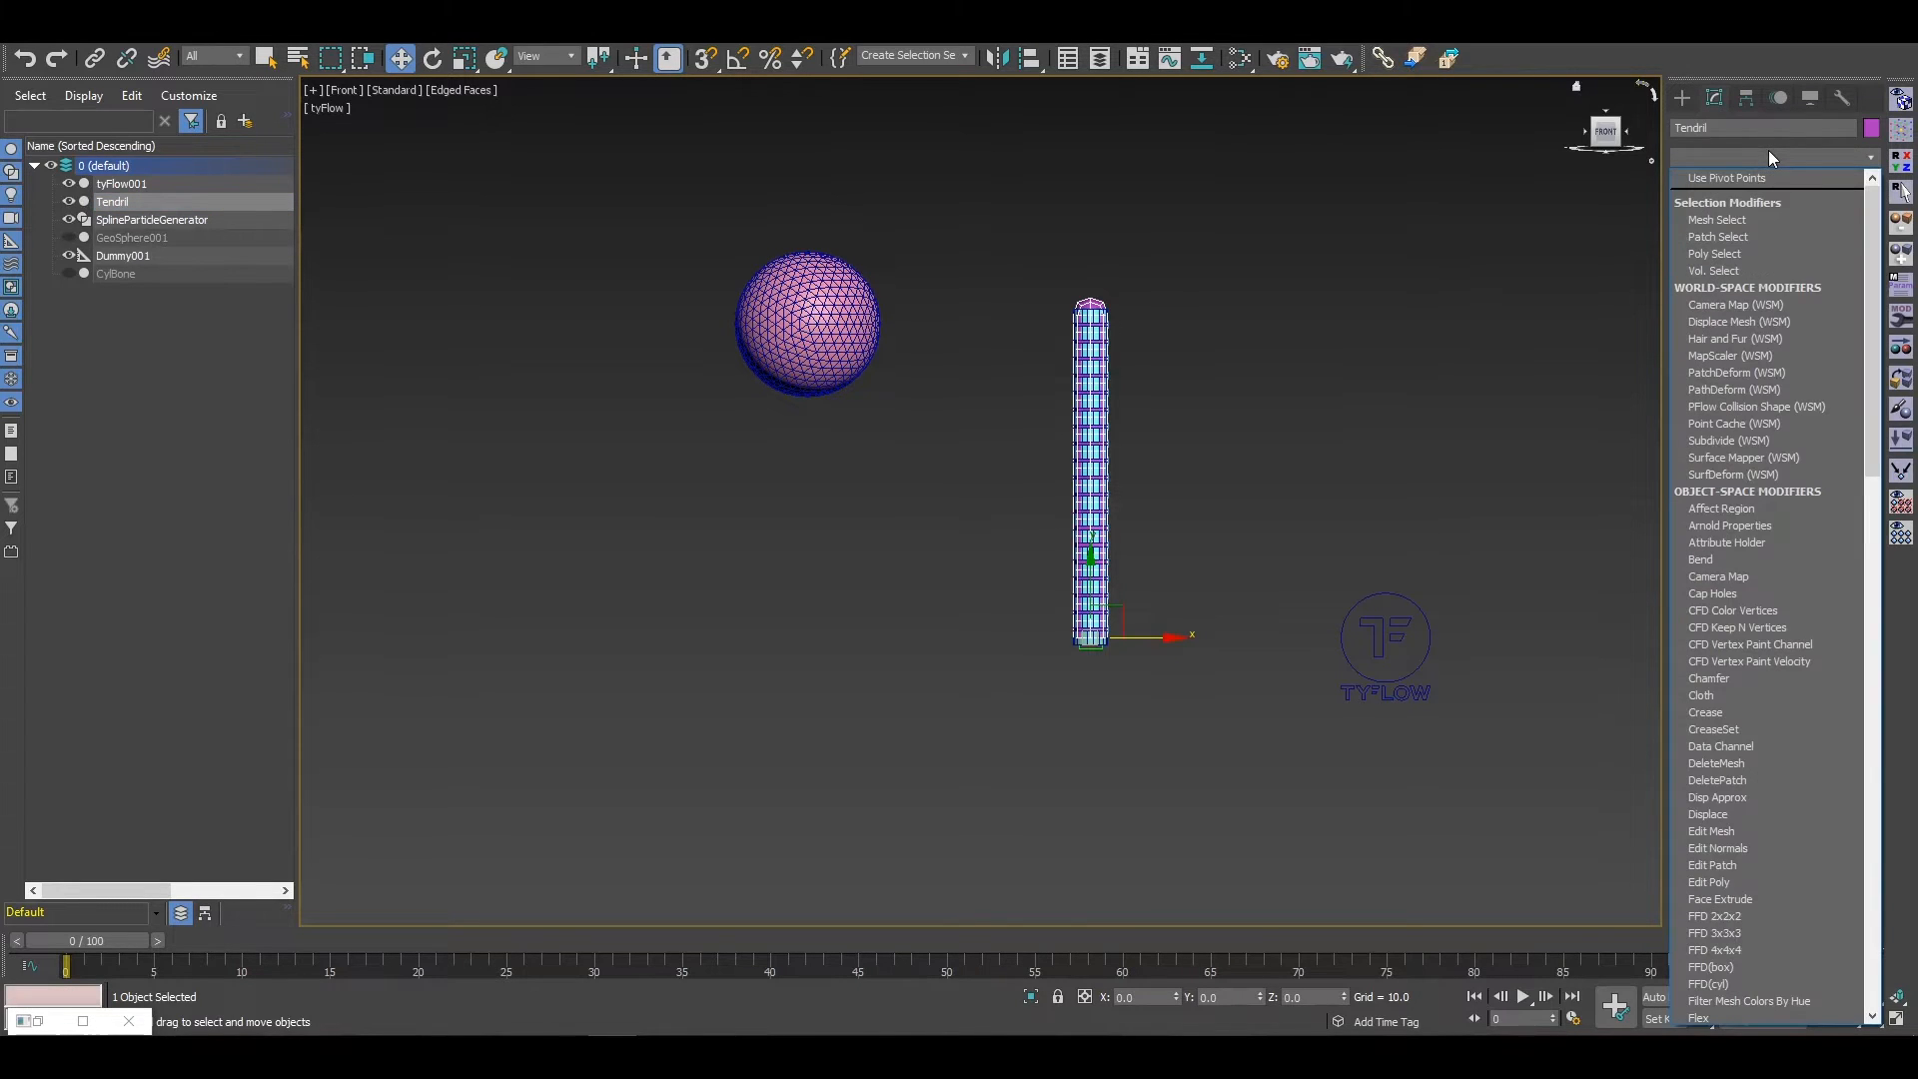
{"action": "type", "text": "tyBend"}
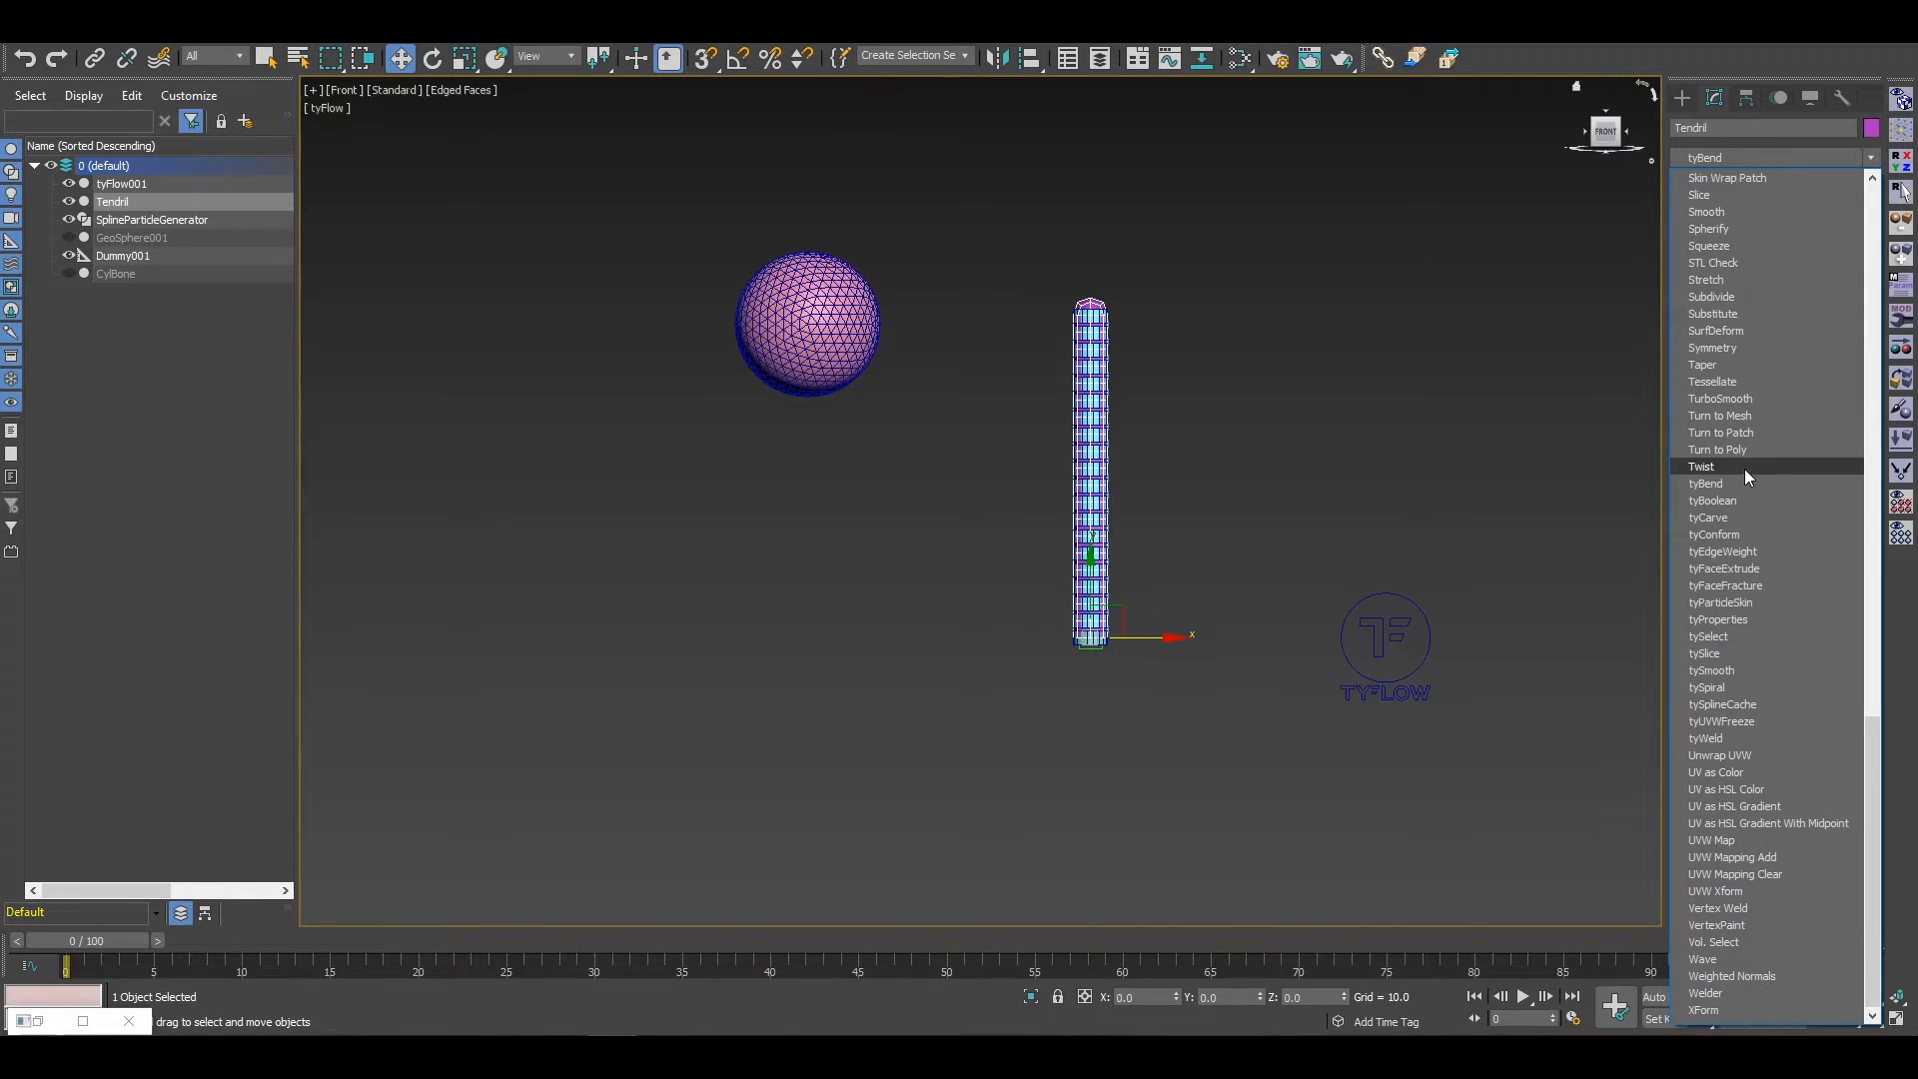
{"action": "left_click", "coordinate": [1756, 603]}
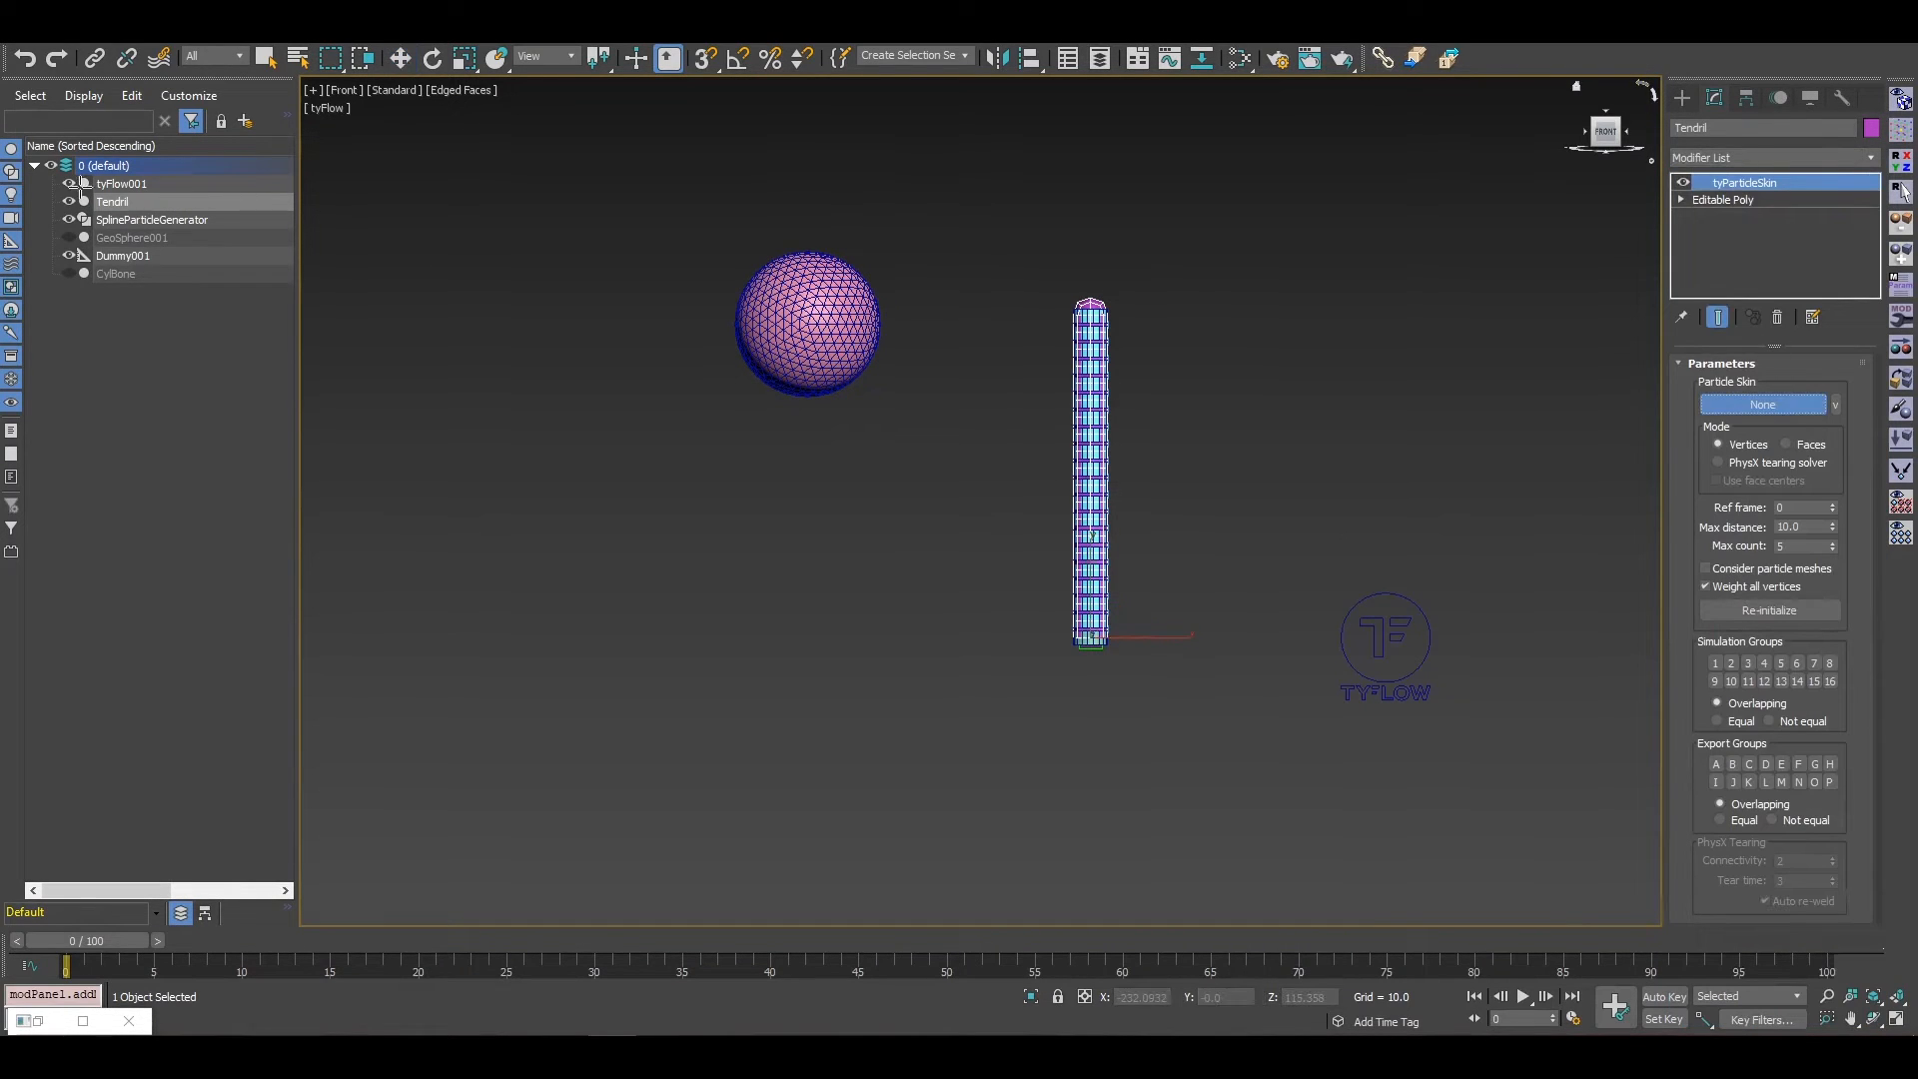
{"action": "left_click", "coordinate": [121, 185]}
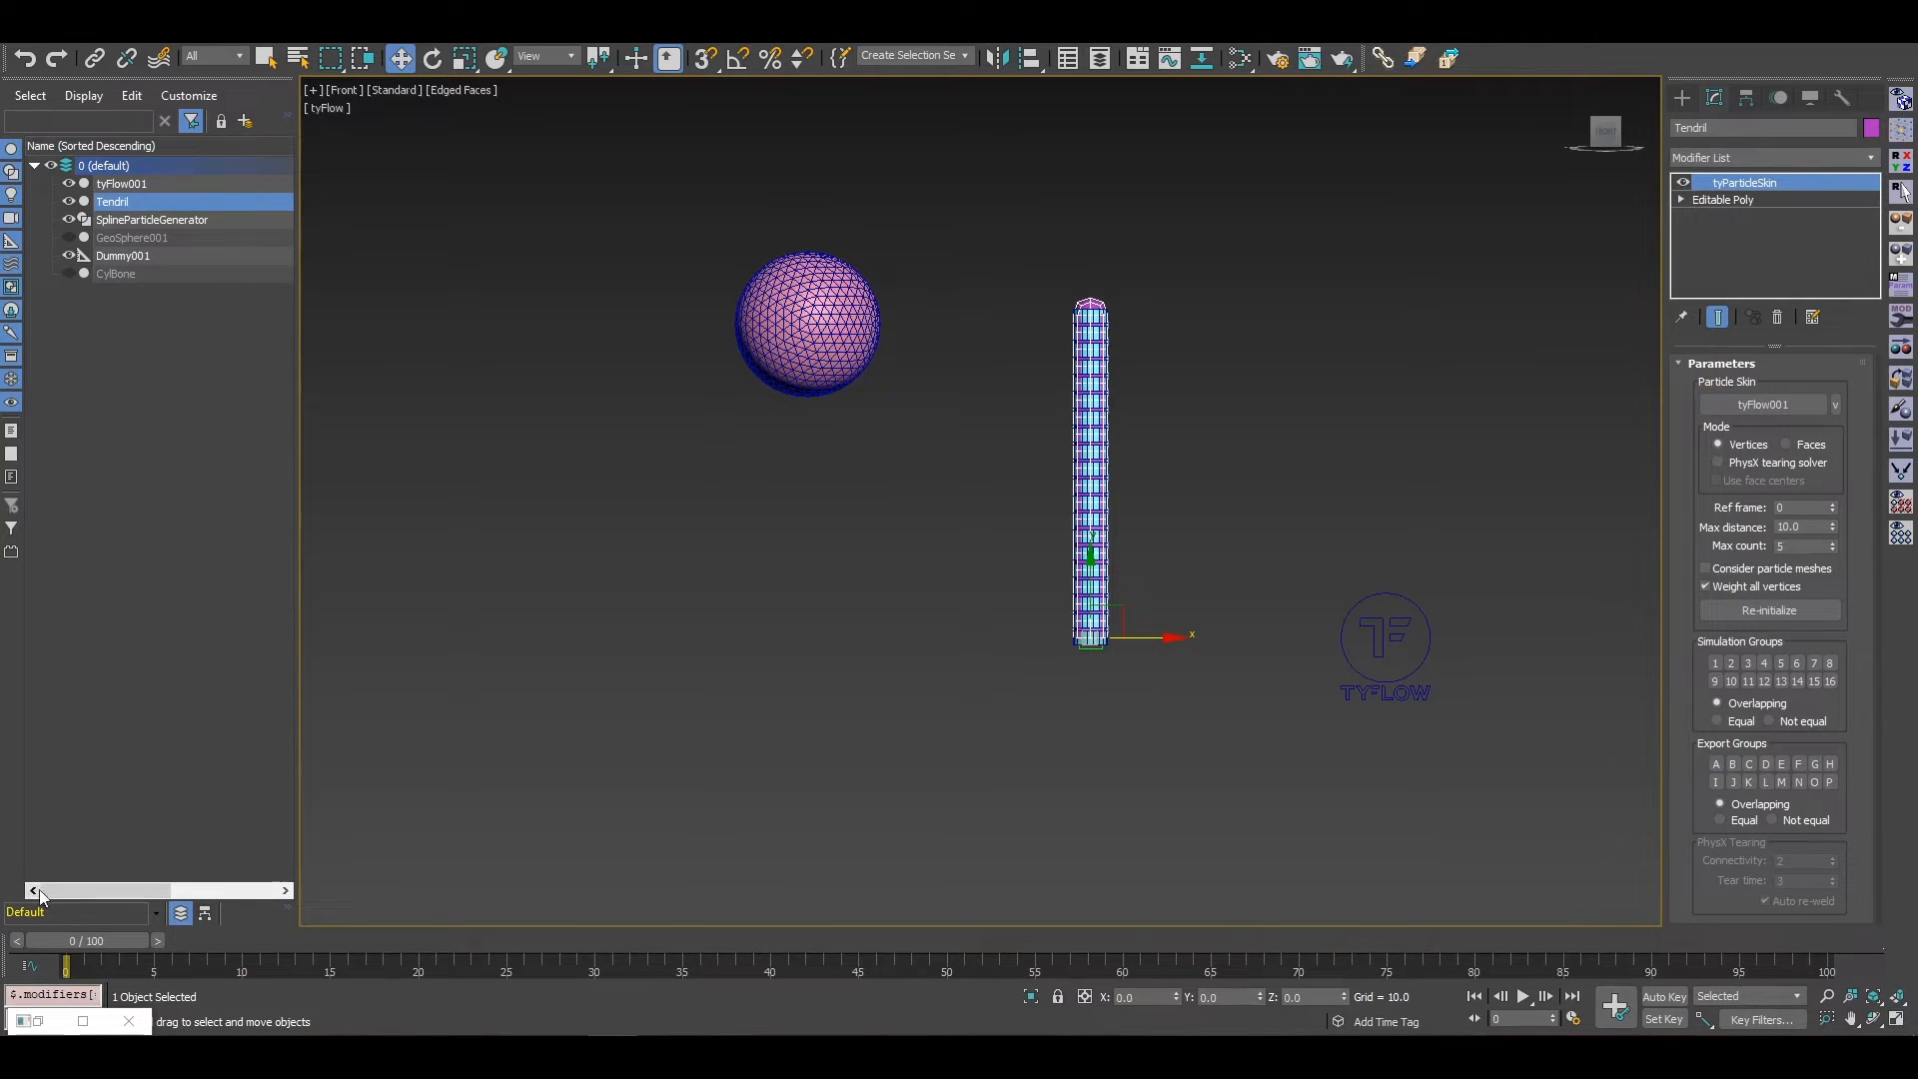
{"action": "mouse_move", "coordinate": [93, 939]}
{"action": "left_mouse_down"}
{"action": "mouse_move", "coordinate": [592, 975]}
{"action": "mouse_move", "coordinate": [405, 983]}
{"action": "left_mouse_up"}
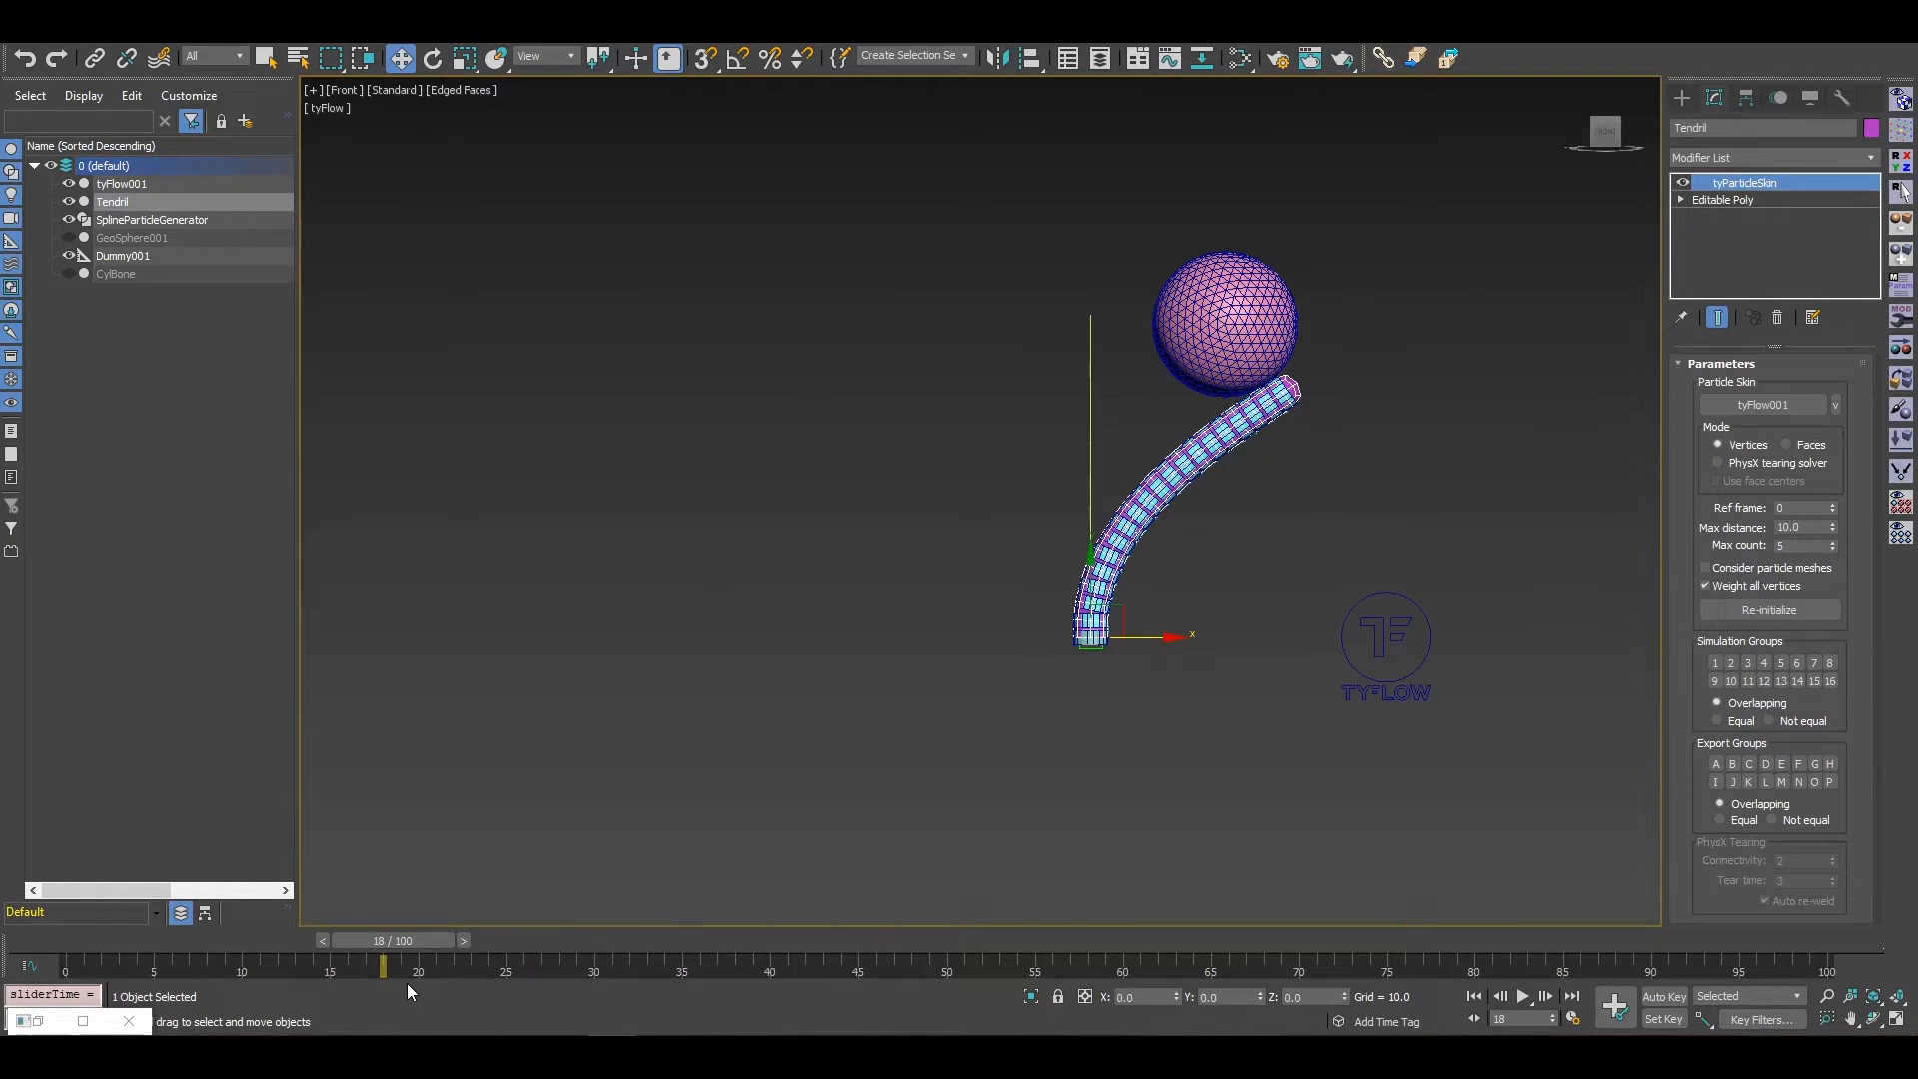
Step: Isolate the Tendril mesh at frame 0 and frame it in the view
{"action": "key", "text": "alt+q"}
{"action": "mouse_move", "coordinate": [72, 938]}
{"action": "left_mouse_down"}
{"action": "mouse_move", "coordinate": [336, 916]}
{"action": "mouse_move", "coordinate": [1021, 937]}
{"action": "mouse_move", "coordinate": [100, 940]}
{"action": "left_mouse_up"}
{"action": "key", "text": "w"}
{"action": "key", "text": "z"}
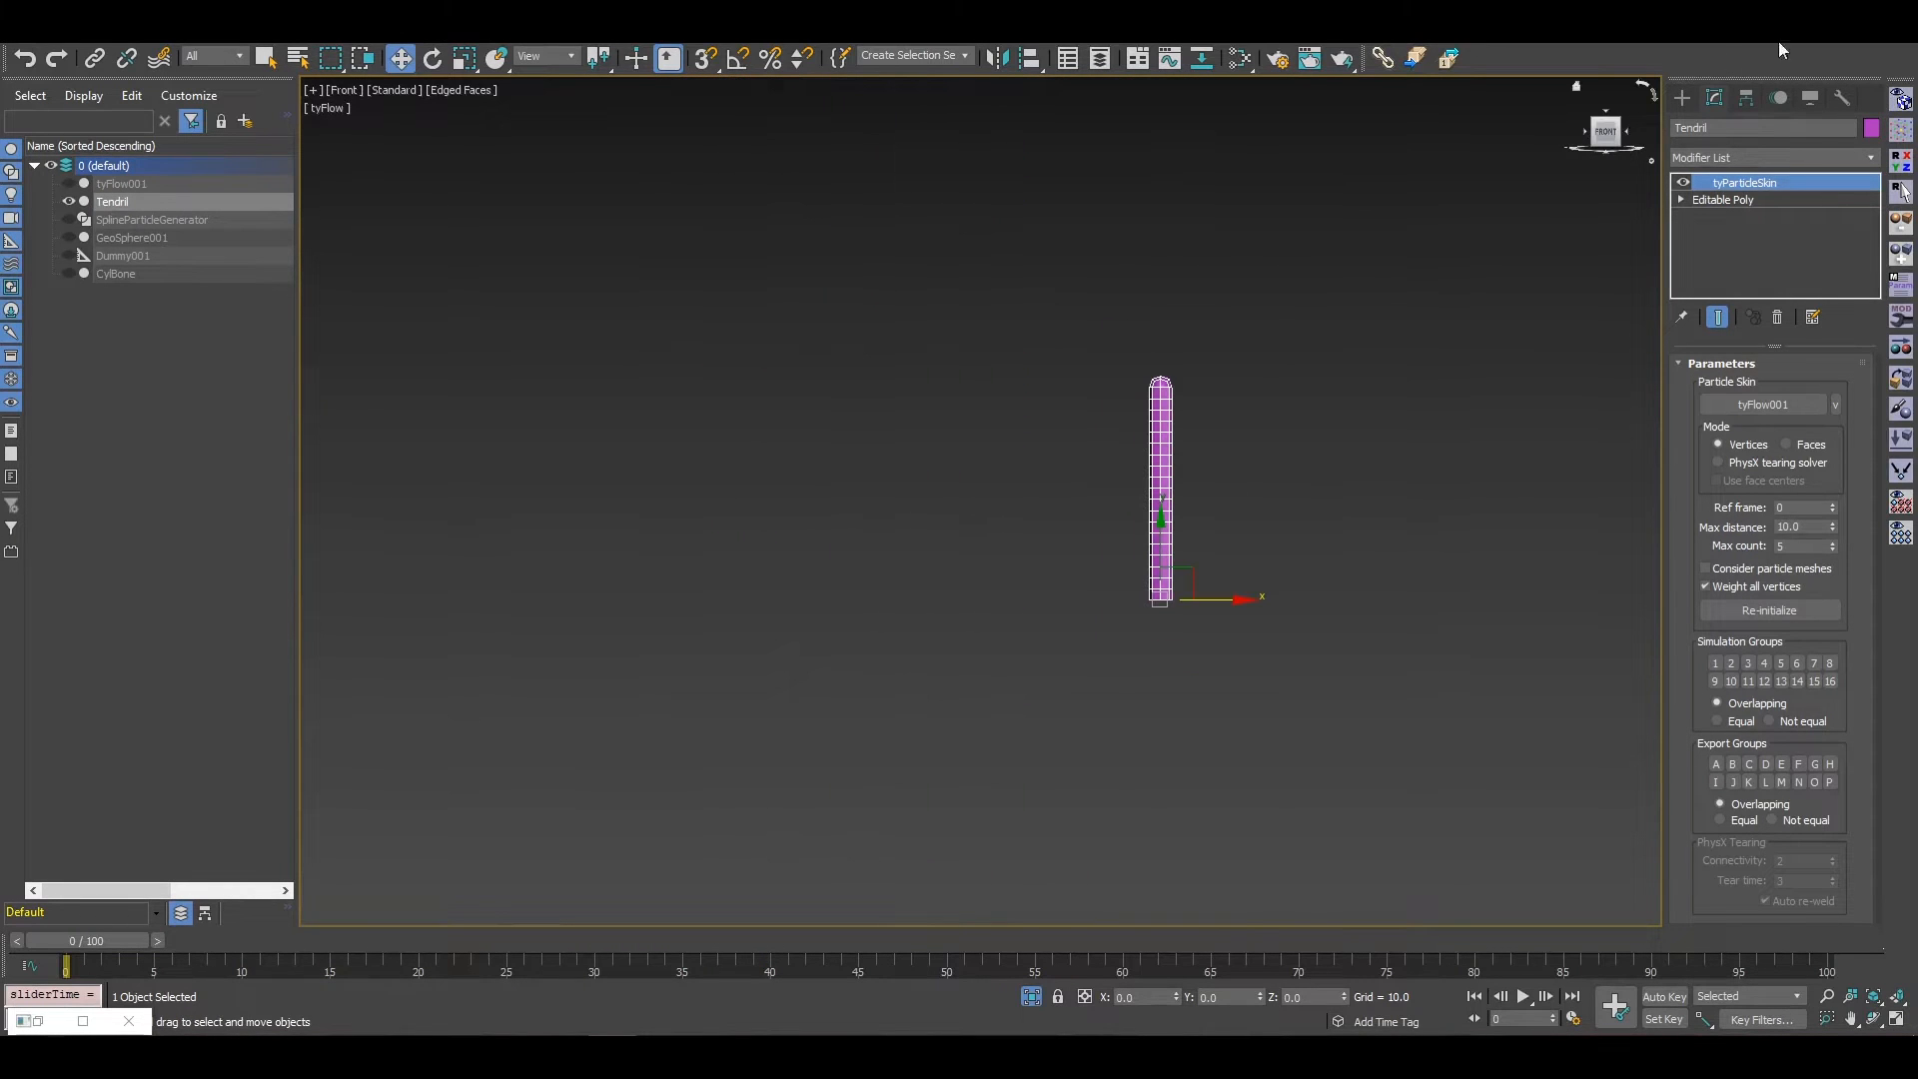
Step: Create a tyFlow tyActor helper beside the Tendril mesh
{"action": "left_click", "coordinate": [1683, 96]}
{"action": "left_click", "coordinate": [1750, 153]}
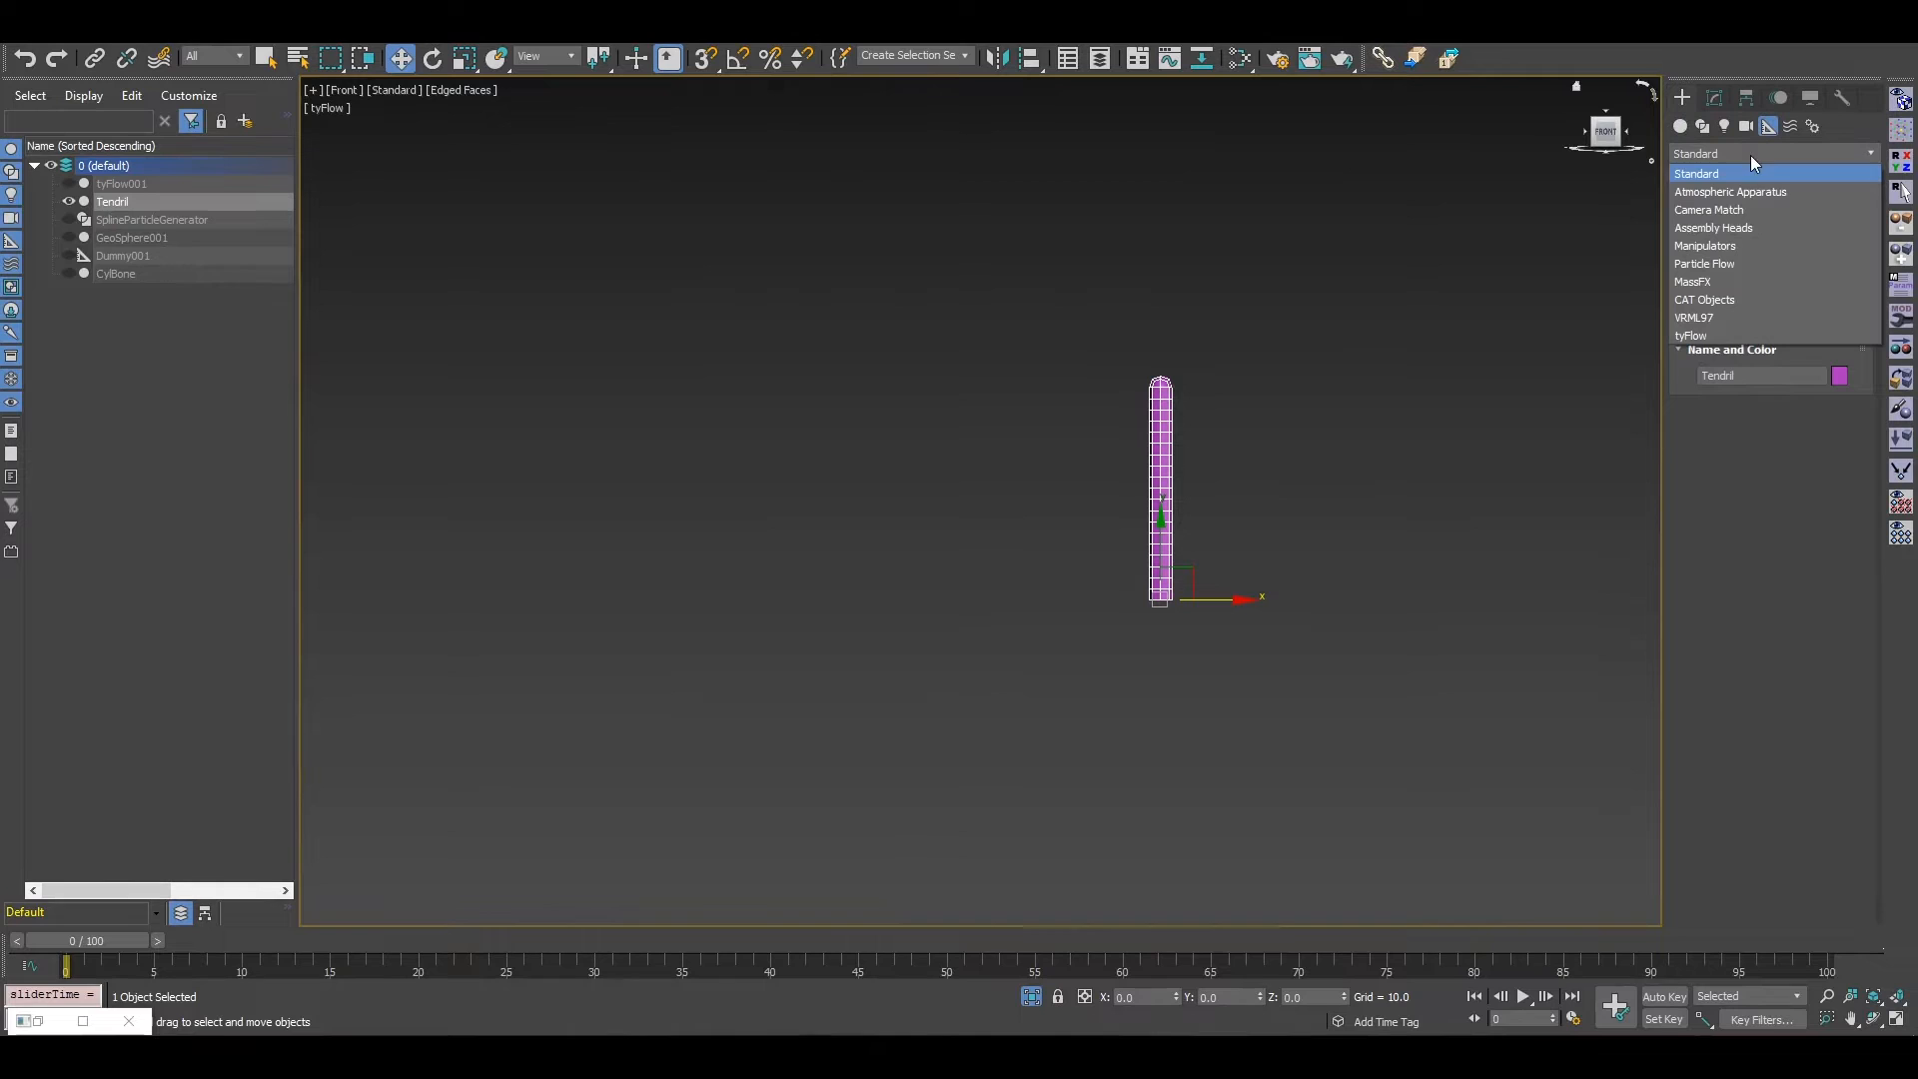
{"action": "left_click", "coordinate": [1727, 332]}
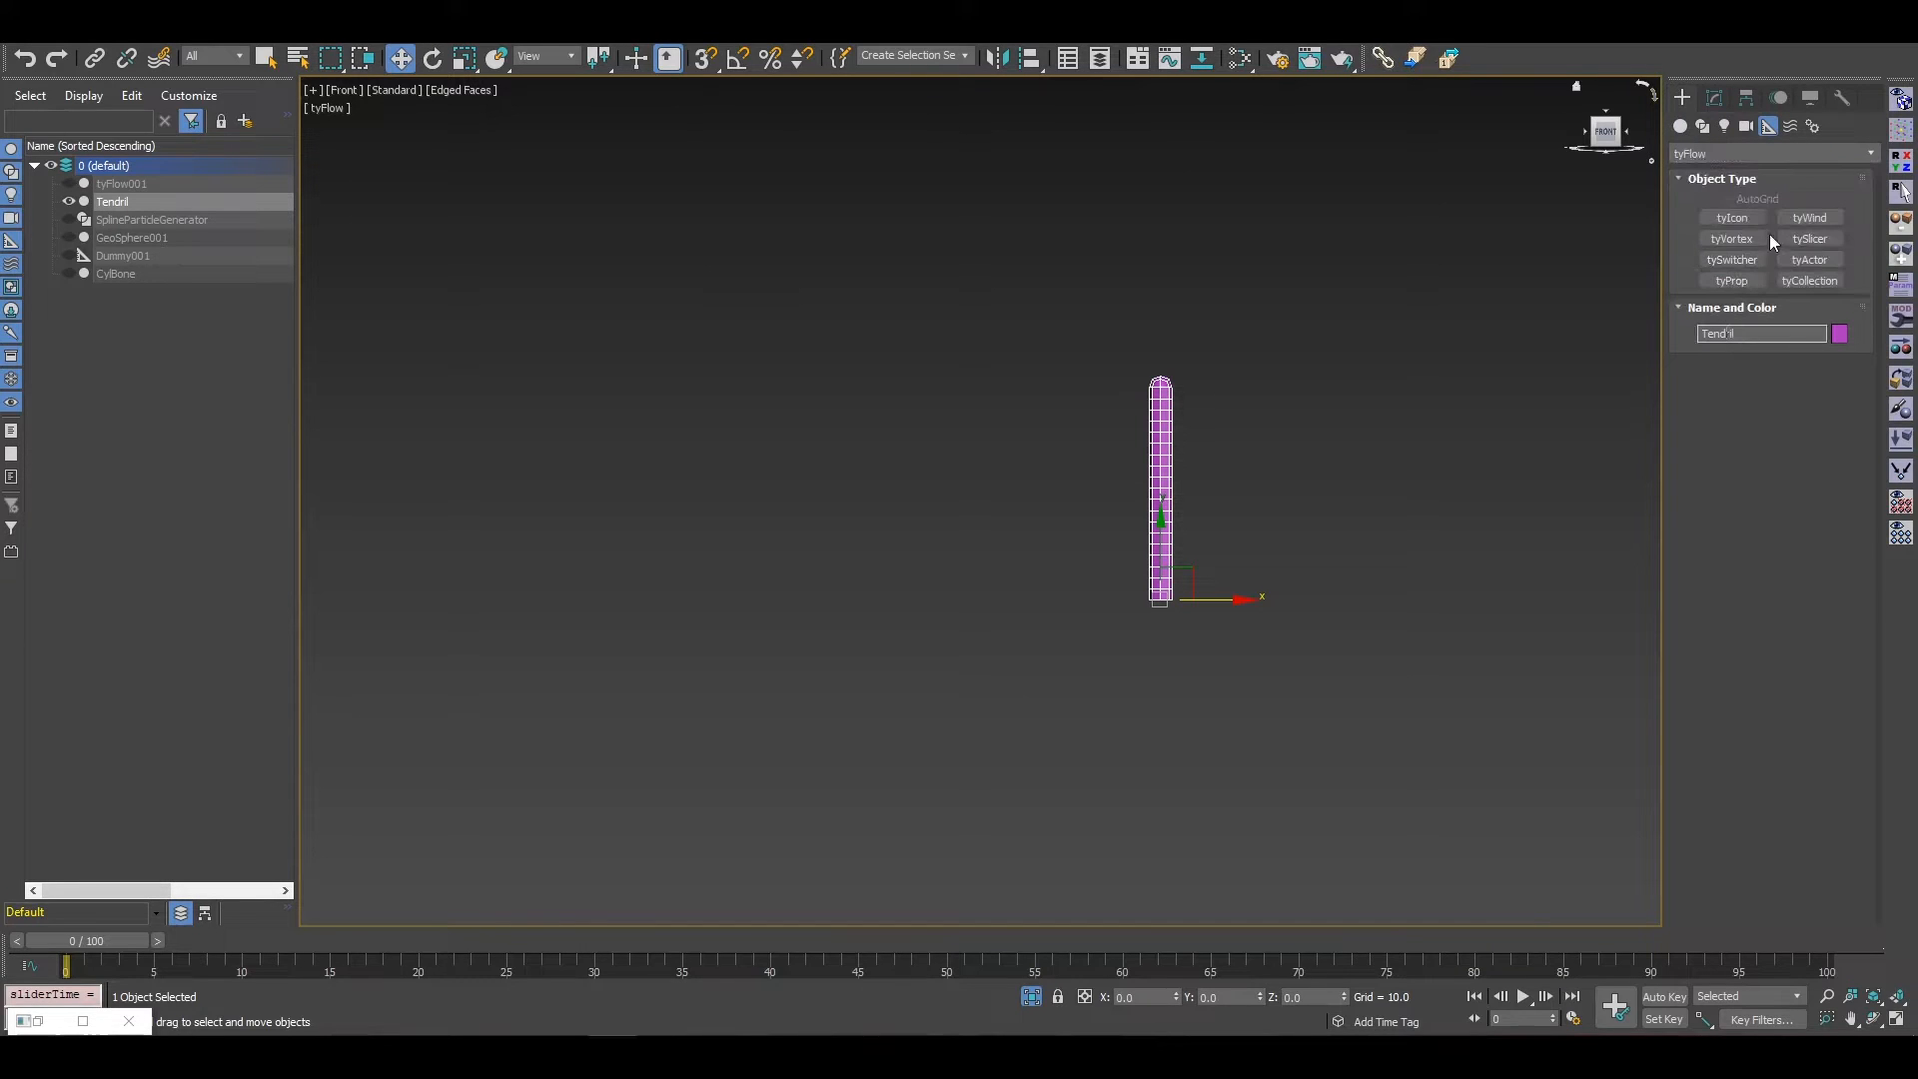
{"action": "left_click", "coordinate": [1808, 261]}
{"action": "middle_click_drag", "start_coordinate": [1345, 570], "coordinate": [1280, 740], "text": "alt"}
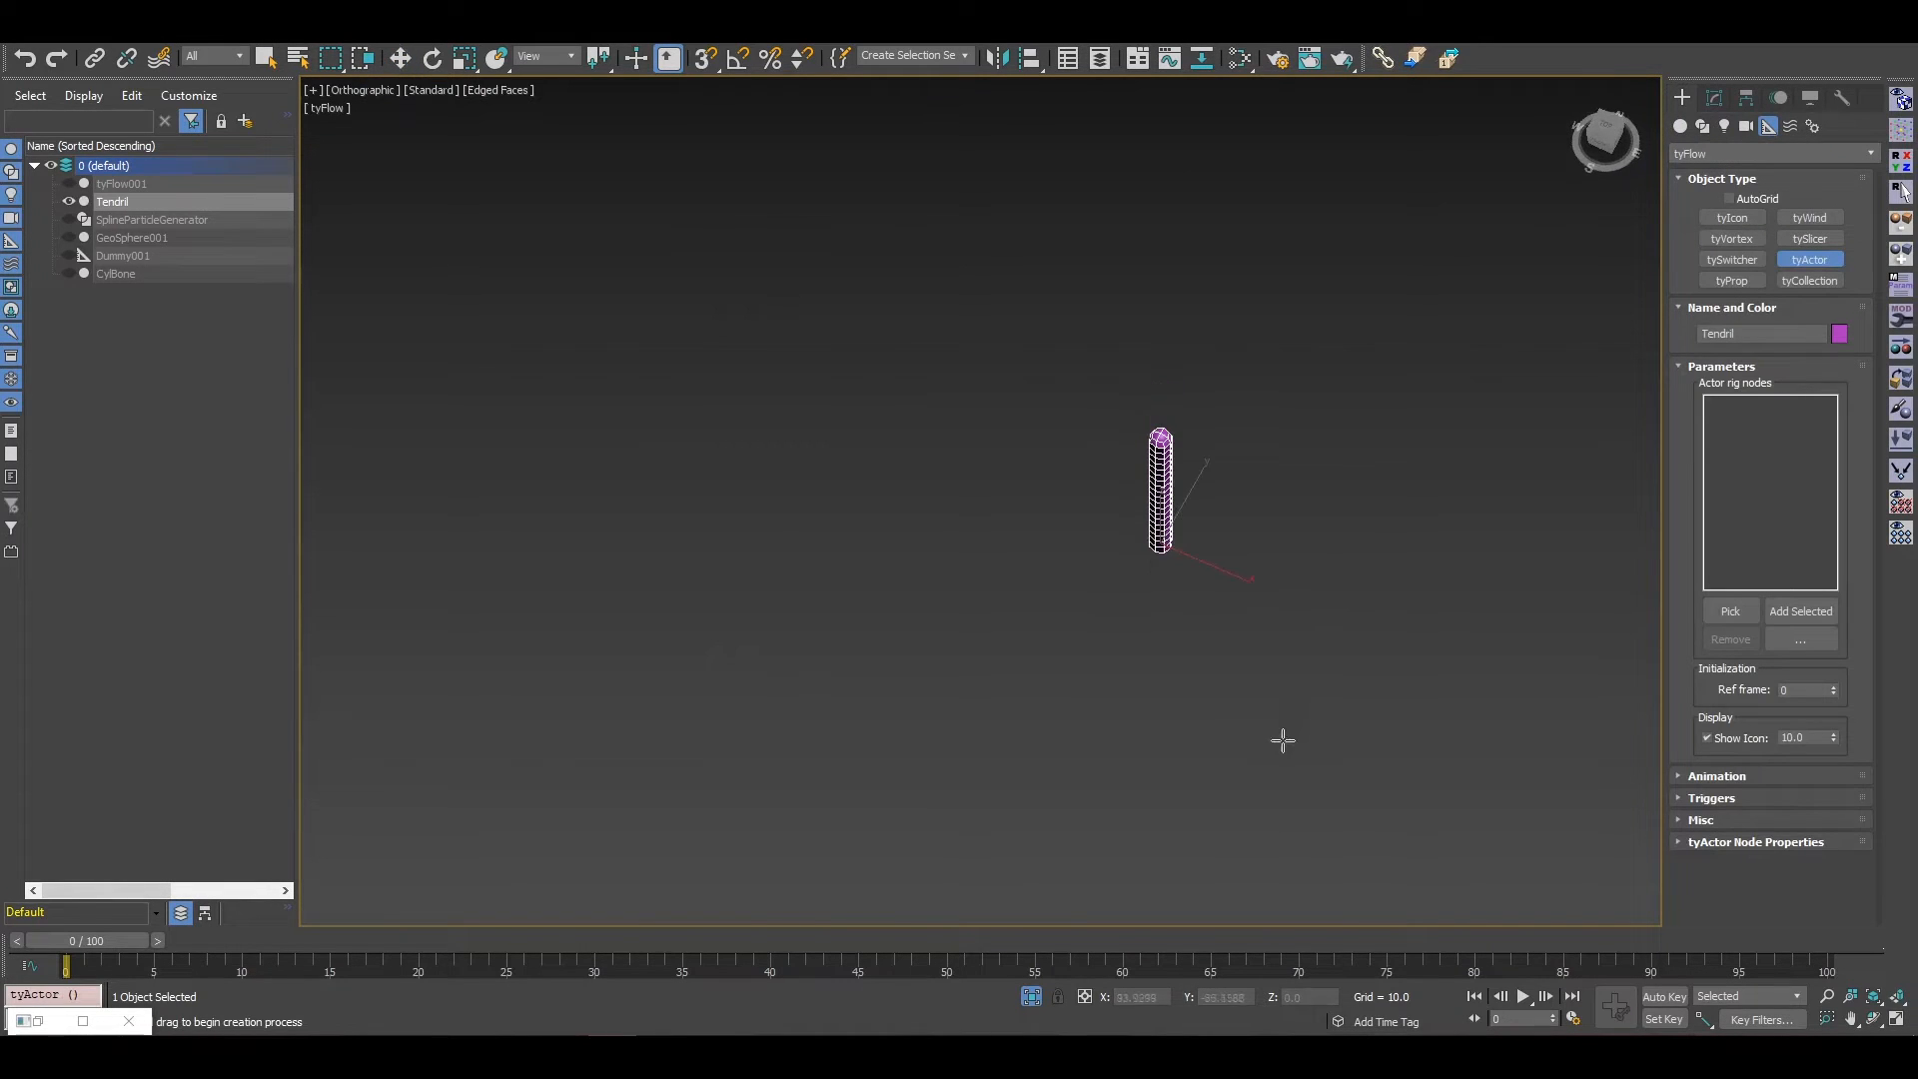
{"action": "left_click", "coordinate": [1290, 571]}
{"action": "key", "text": "w"}
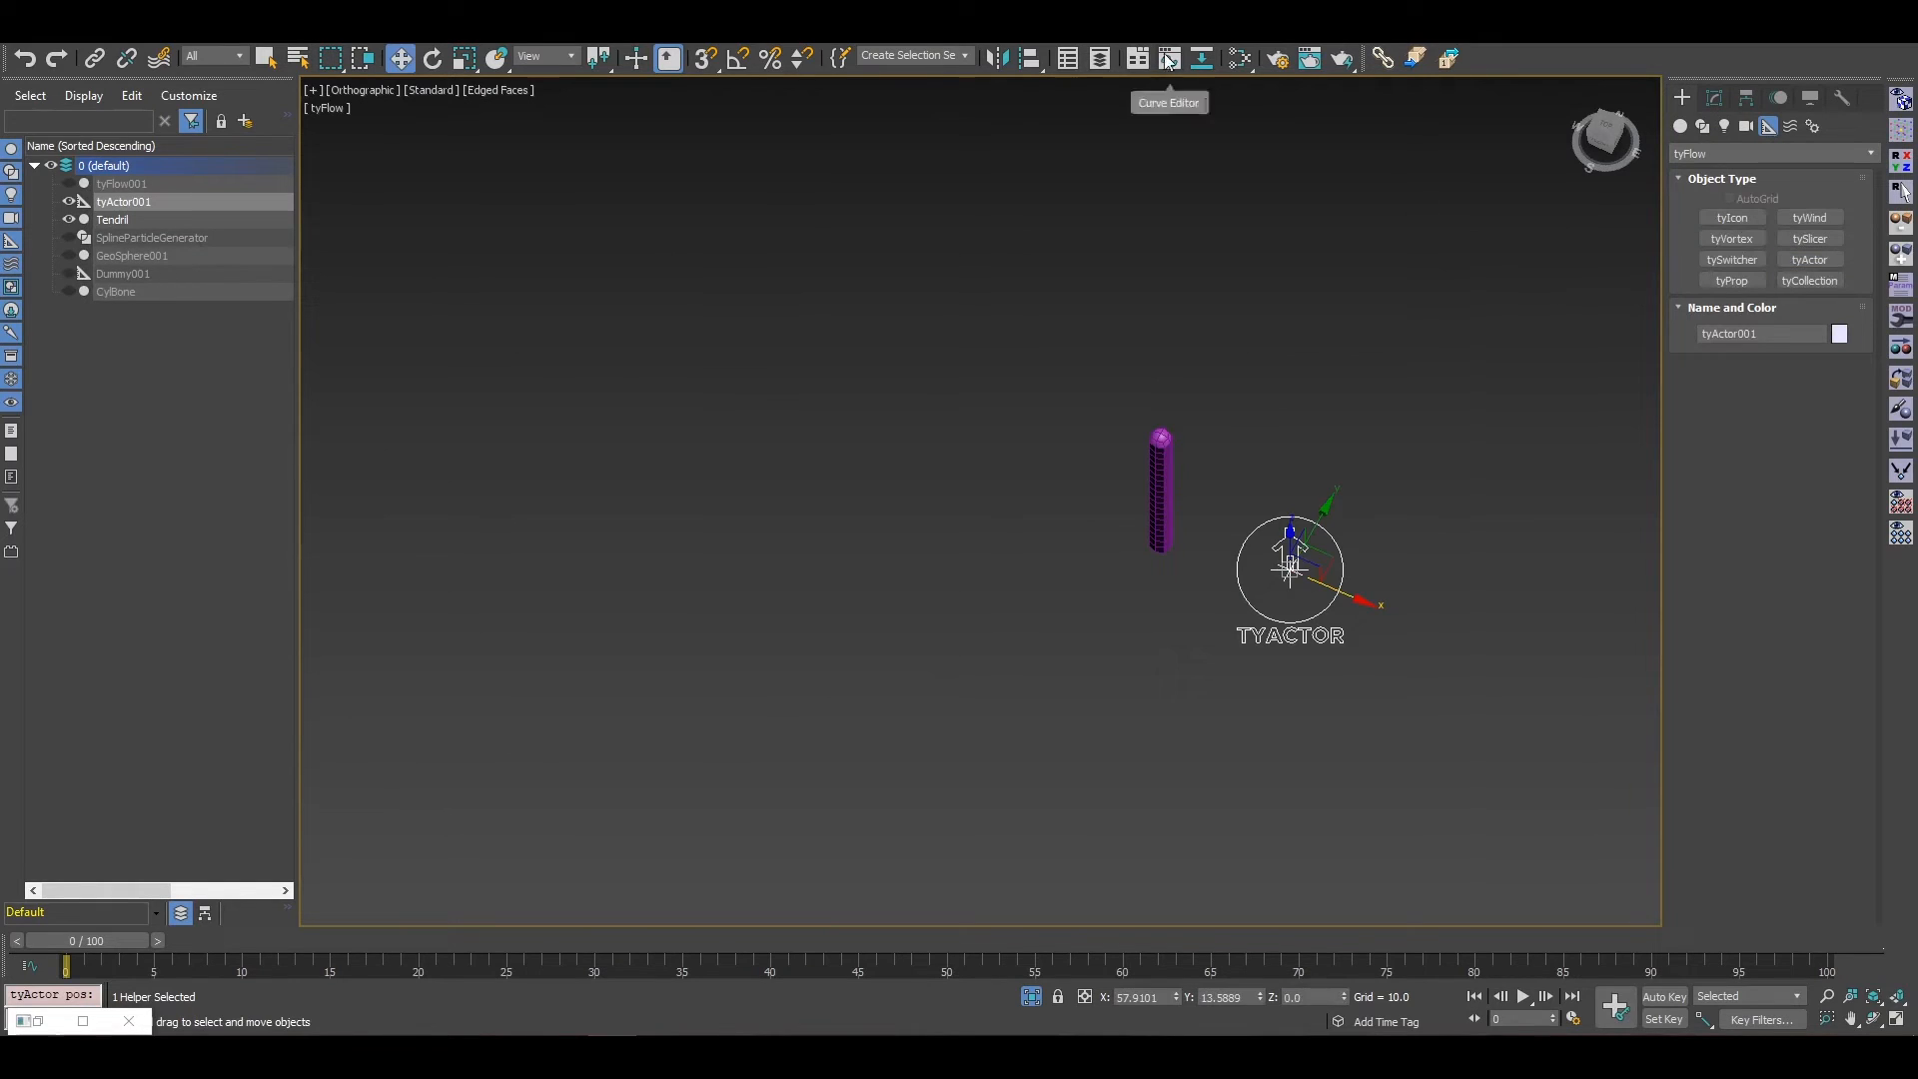
Step: Align the tyActor helper to the Tendril mesh in X and Y, pivot point to pivot point, and select the Tendril
{"action": "left_click", "coordinate": [1031, 58]}
{"action": "left_click", "coordinate": [1165, 496]}
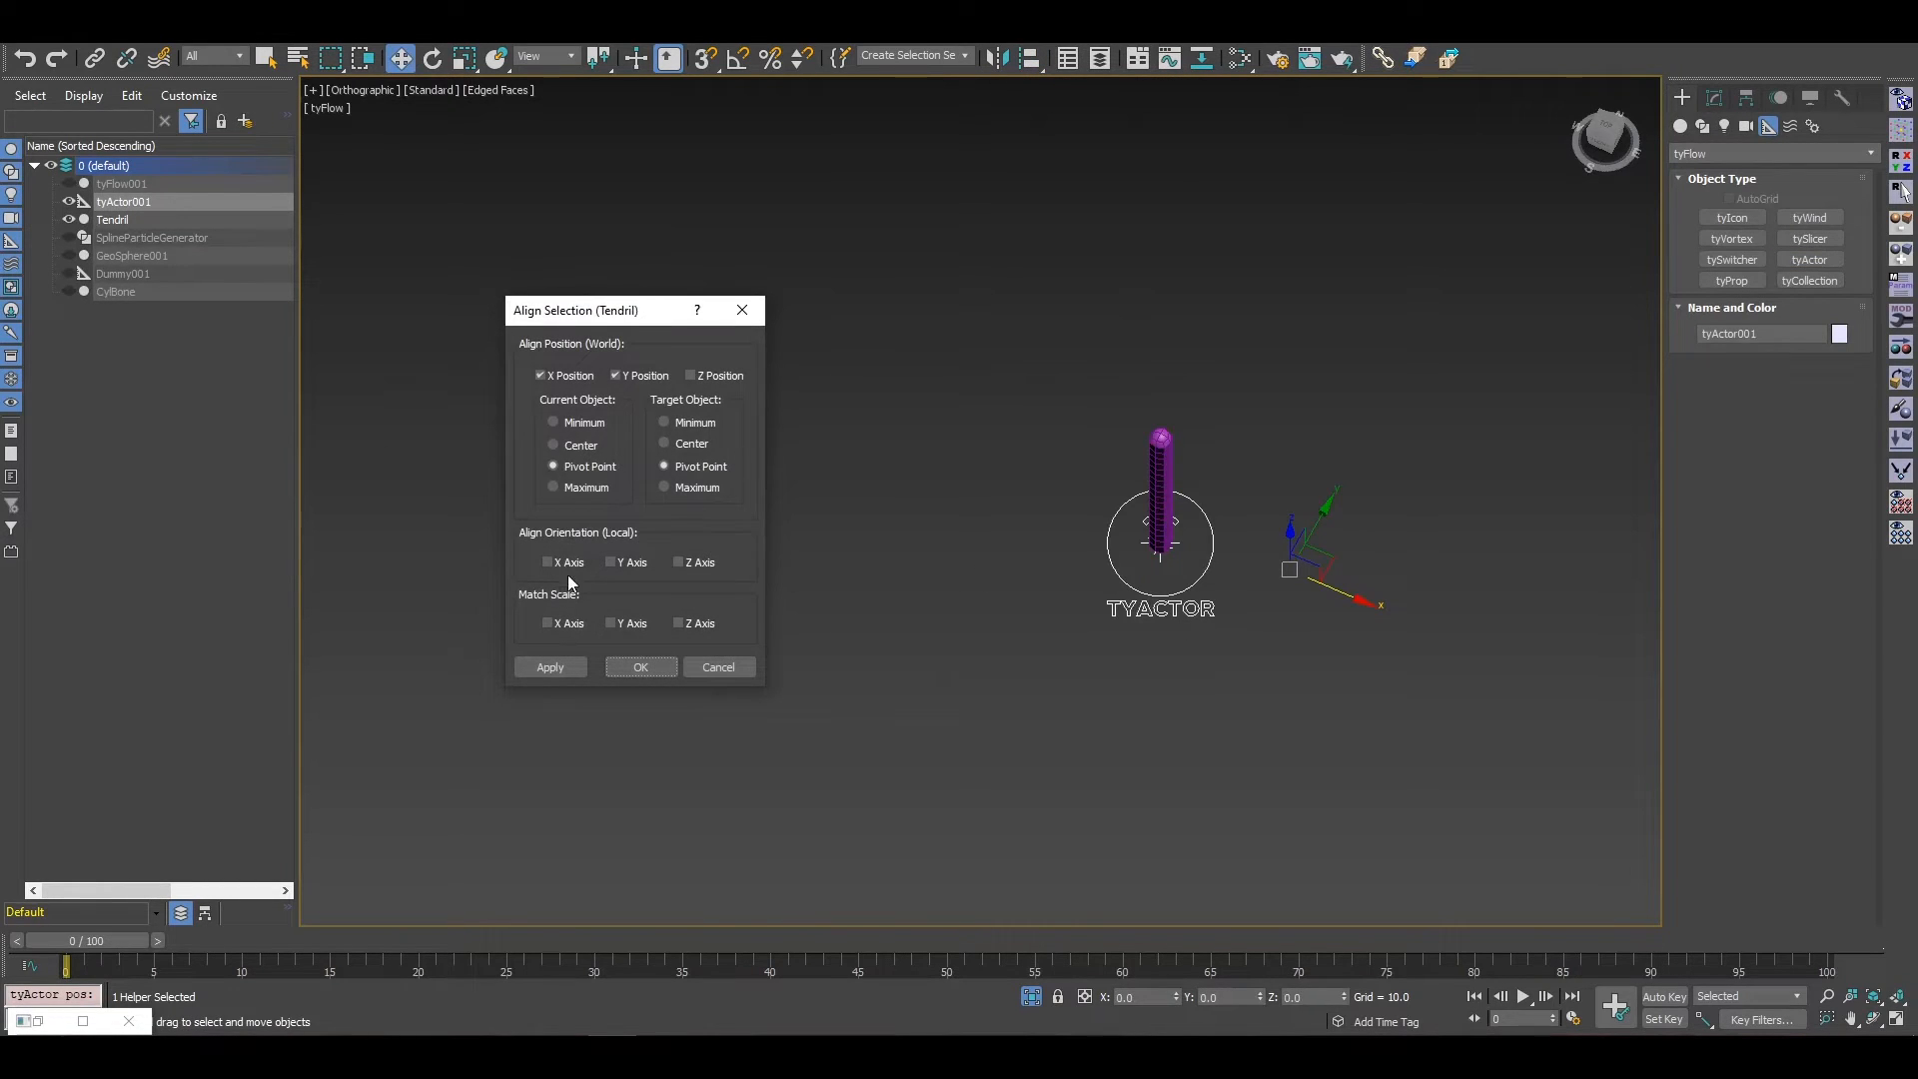
{"action": "left_click", "coordinate": [699, 565]}
{"action": "left_click", "coordinate": [670, 661]}
{"action": "left_click", "coordinate": [1161, 474]}
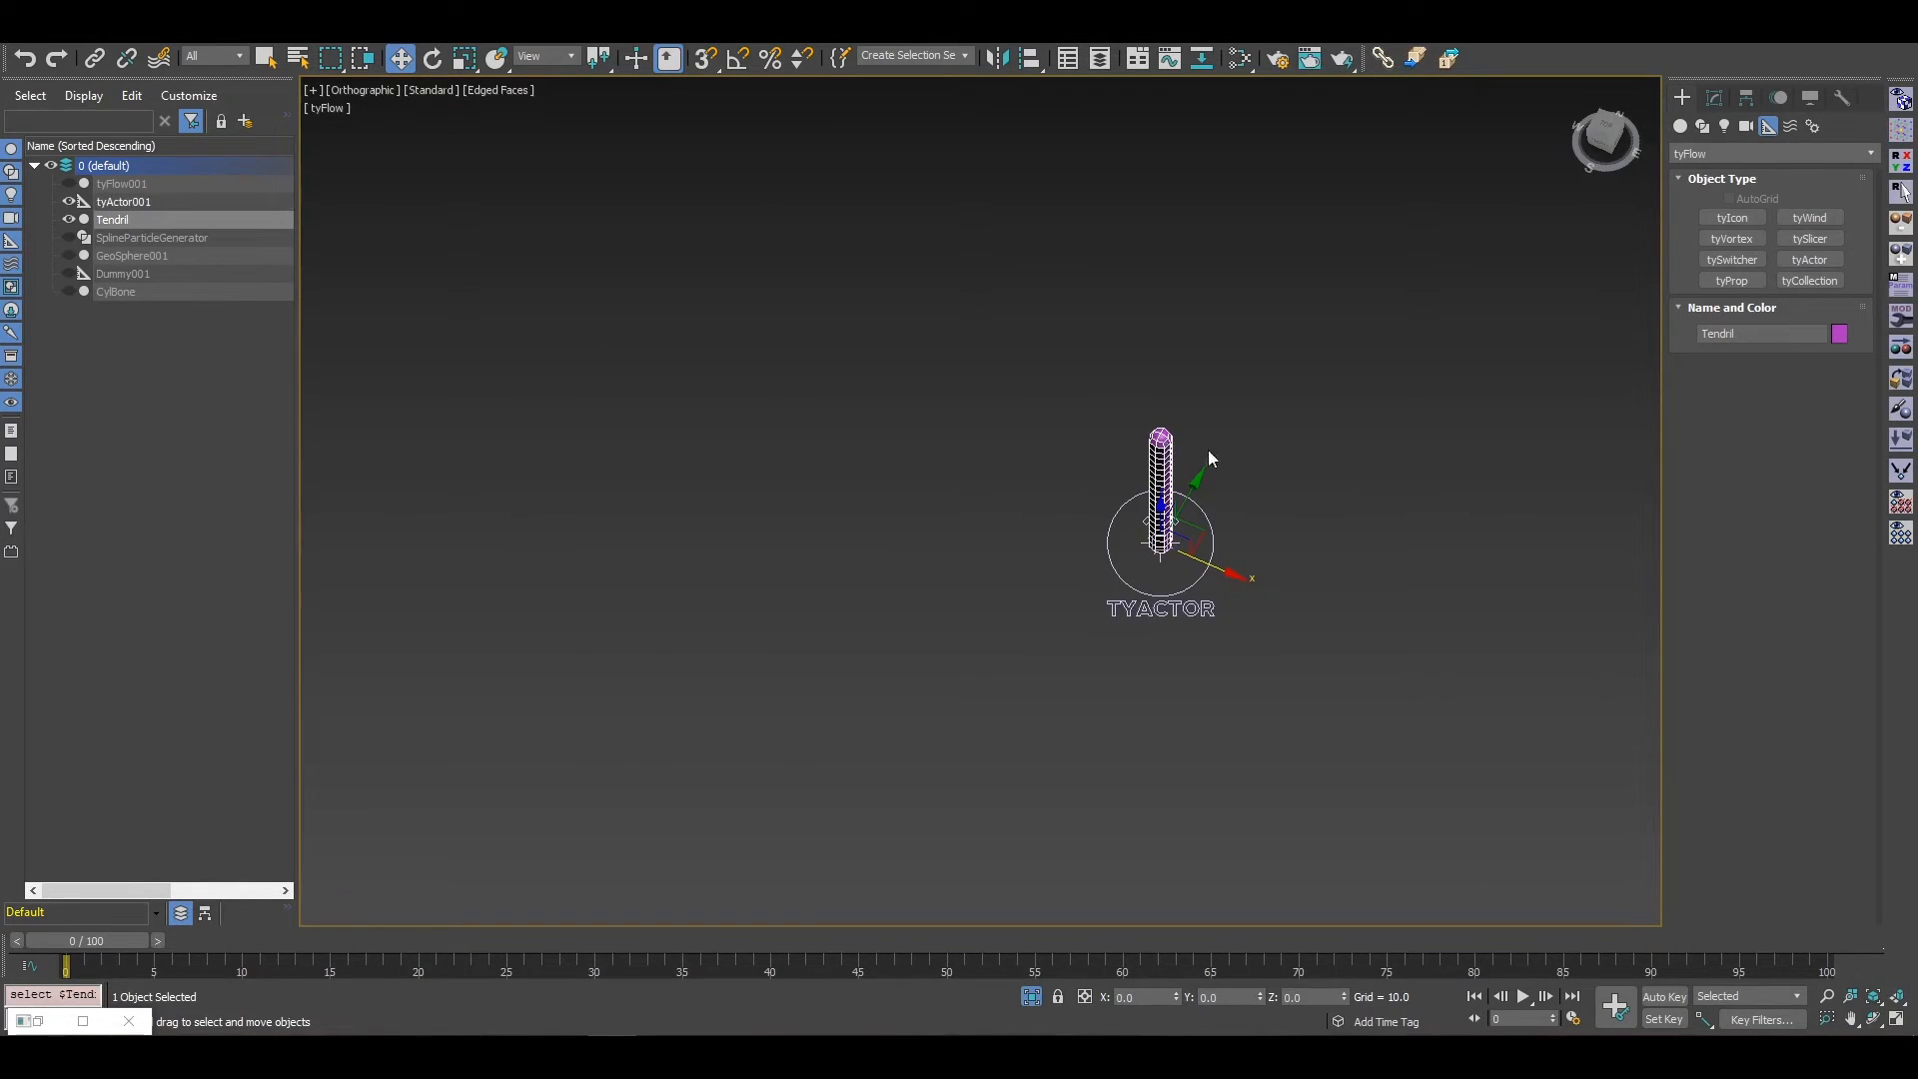
Step: Reopen the tyFlow001 editor and disable Event_003
{"action": "left_click", "coordinate": [38, 1021]}
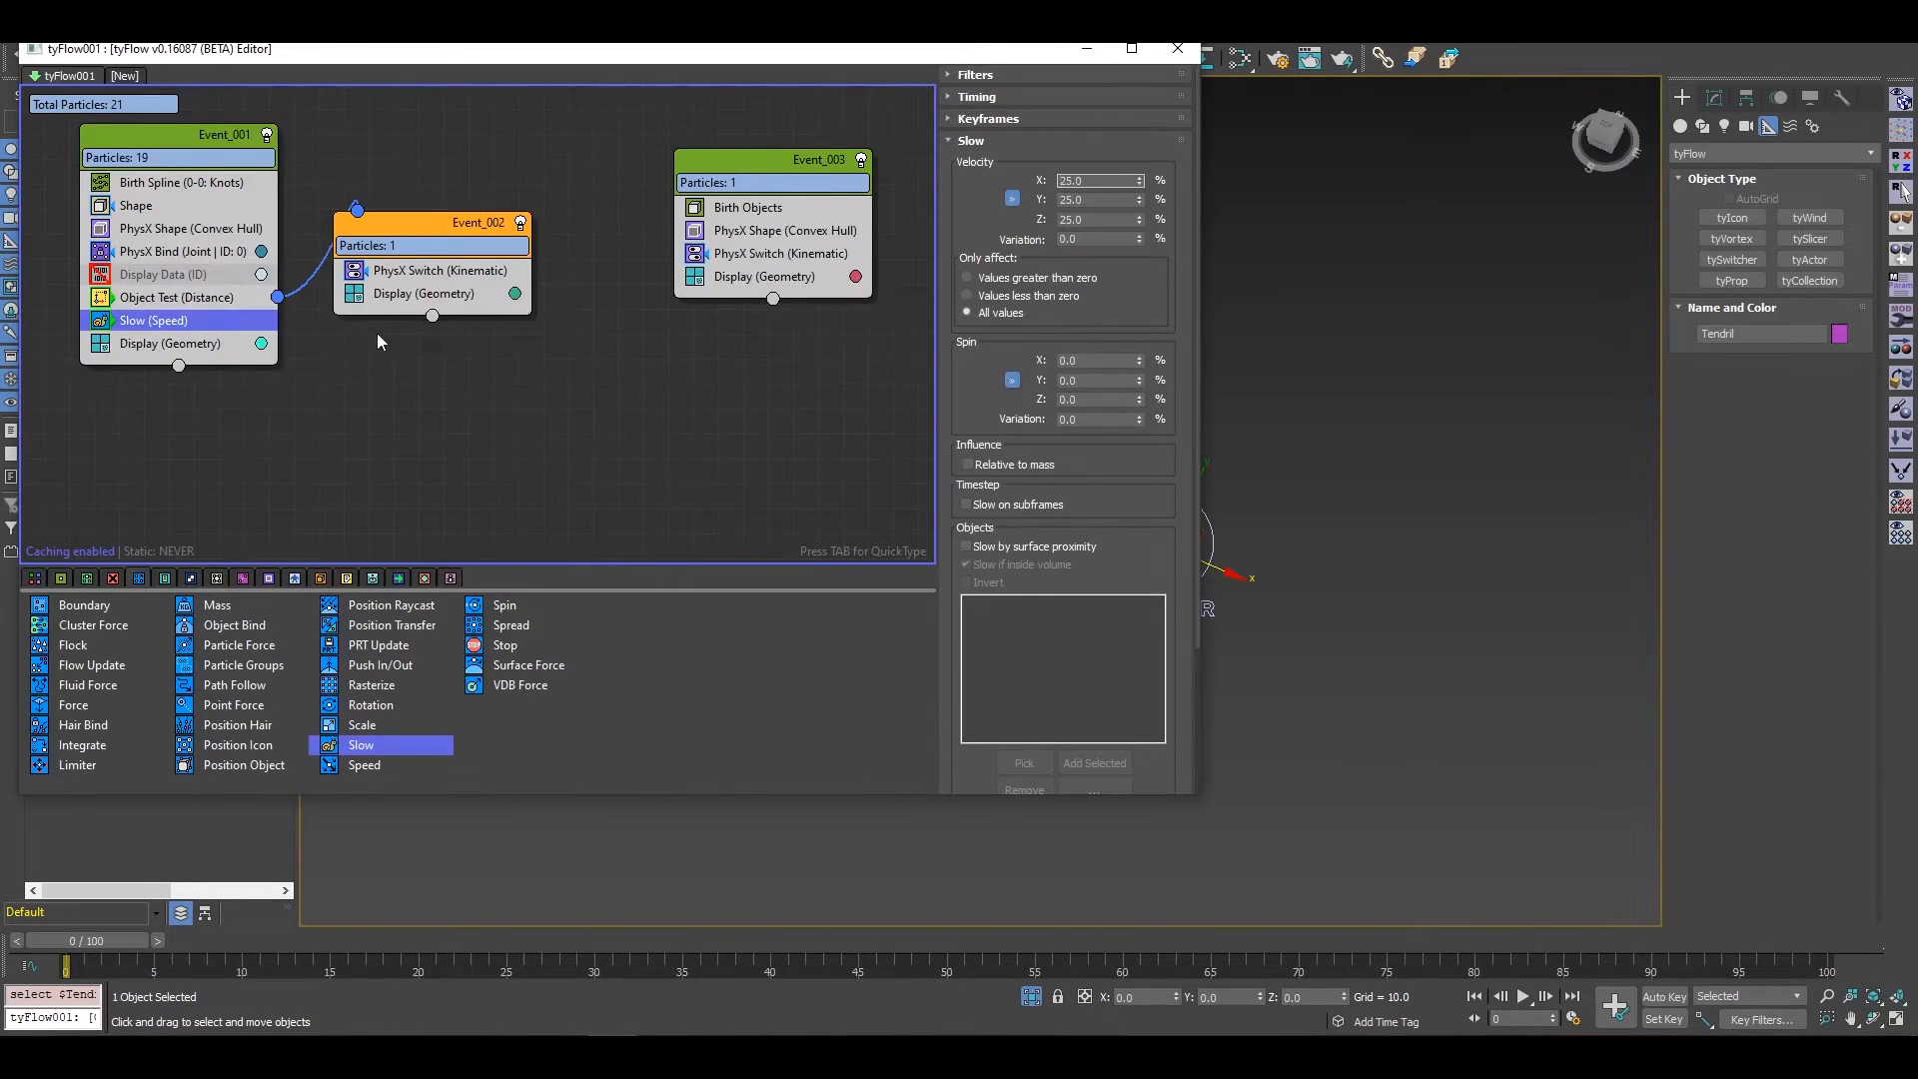
{"action": "middle_click_drag", "start_coordinate": [378, 335], "coordinate": [536, 441]}
{"action": "middle_click_drag", "start_coordinate": [843, 219], "coordinate": [558, 187]}
{"action": "left_click", "coordinate": [733, 237]}
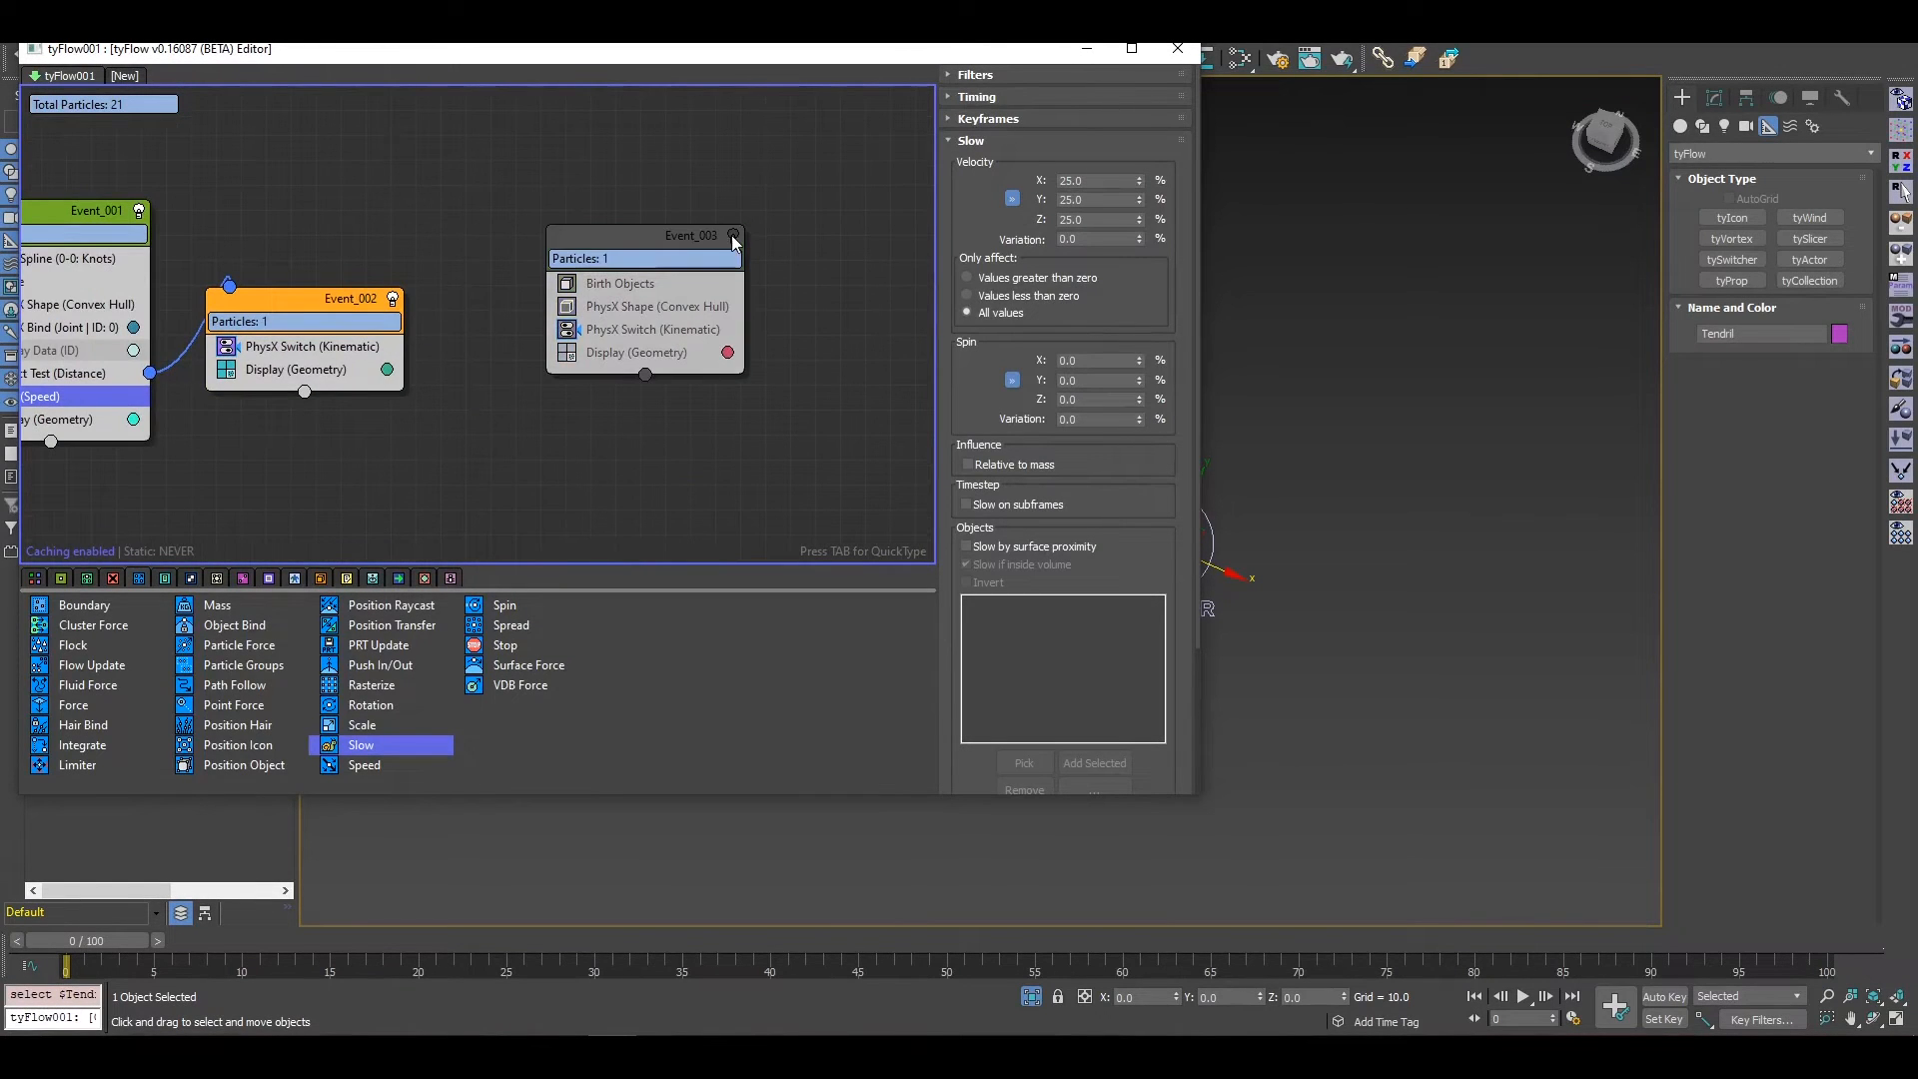
{"action": "middle_click_drag", "start_coordinate": [180, 245], "coordinate": [425, 283]}
{"action": "left_click_drag", "start_coordinate": [340, 54], "coordinate": [829, 349]}
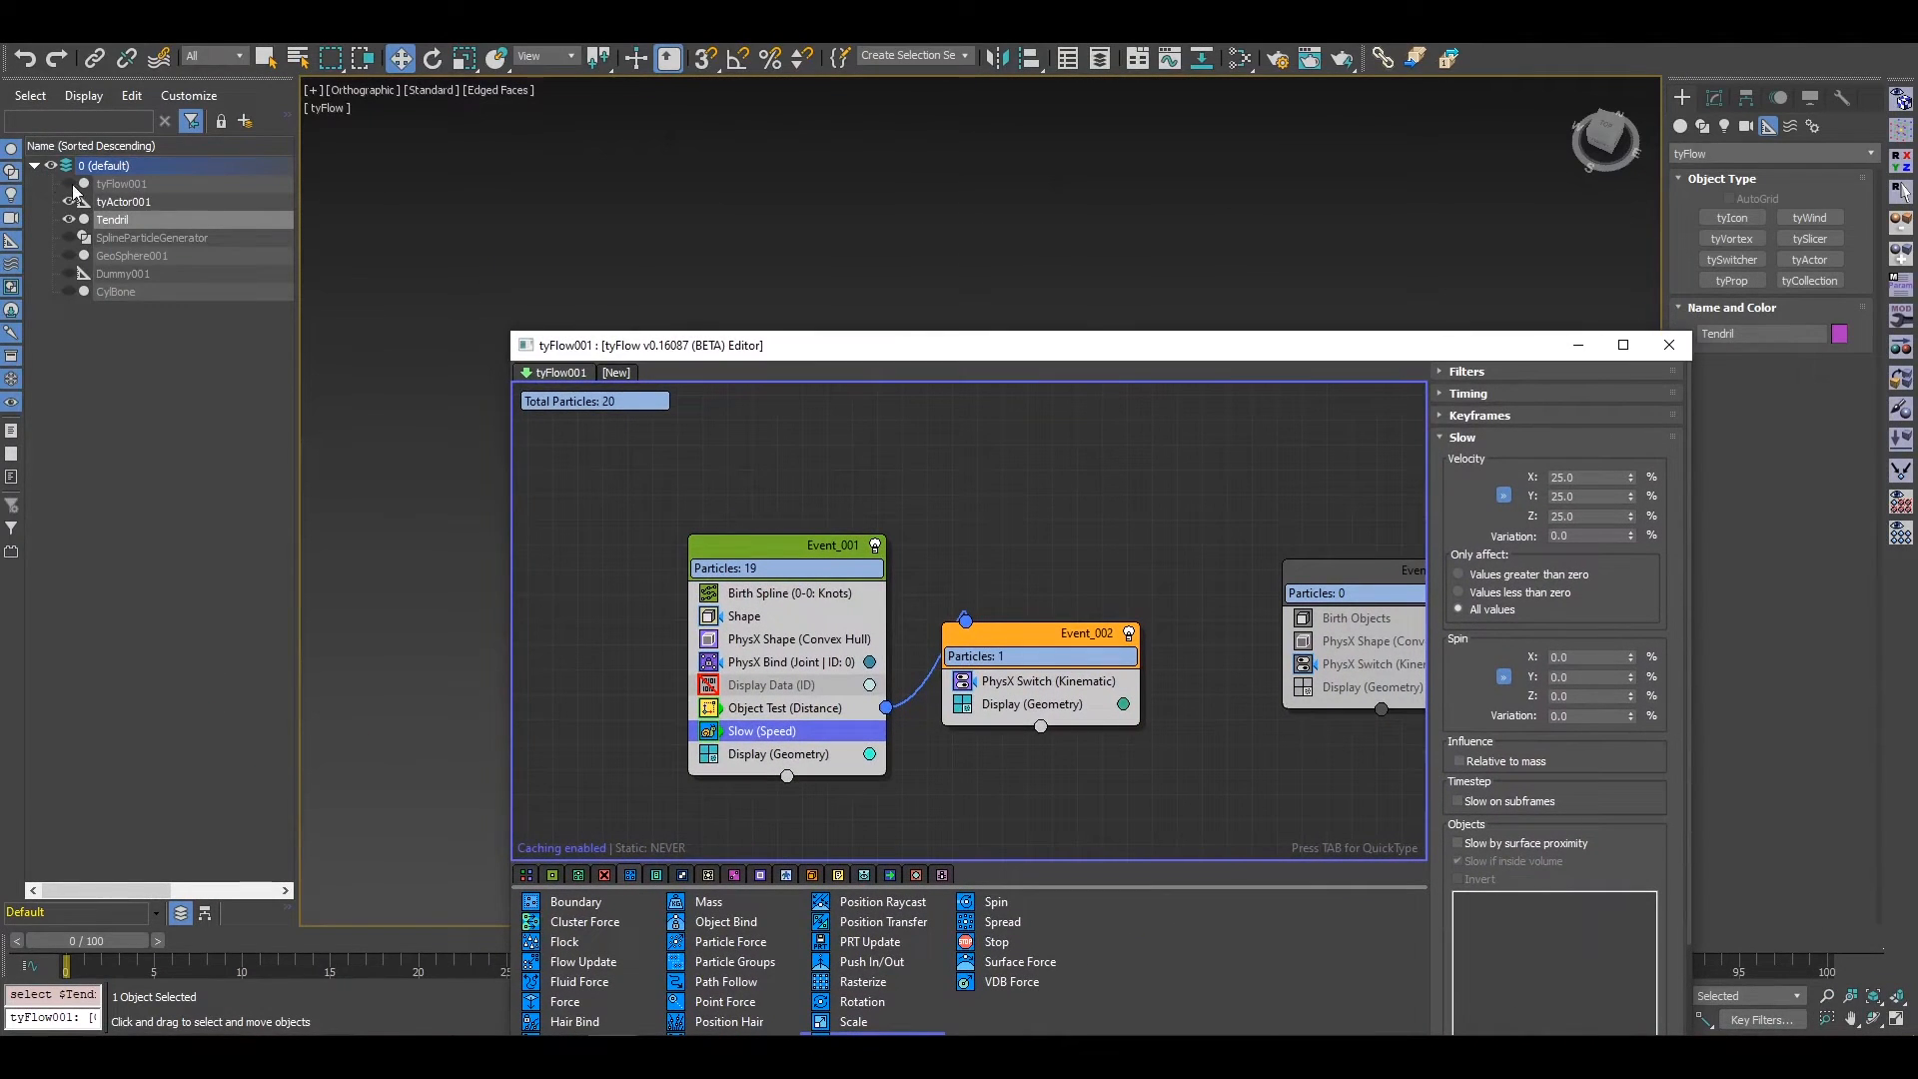
Step: Create a second, empty tyFlow object from the editor and move the editor window clear of the viewport
{"action": "left_click", "coordinate": [616, 372]}
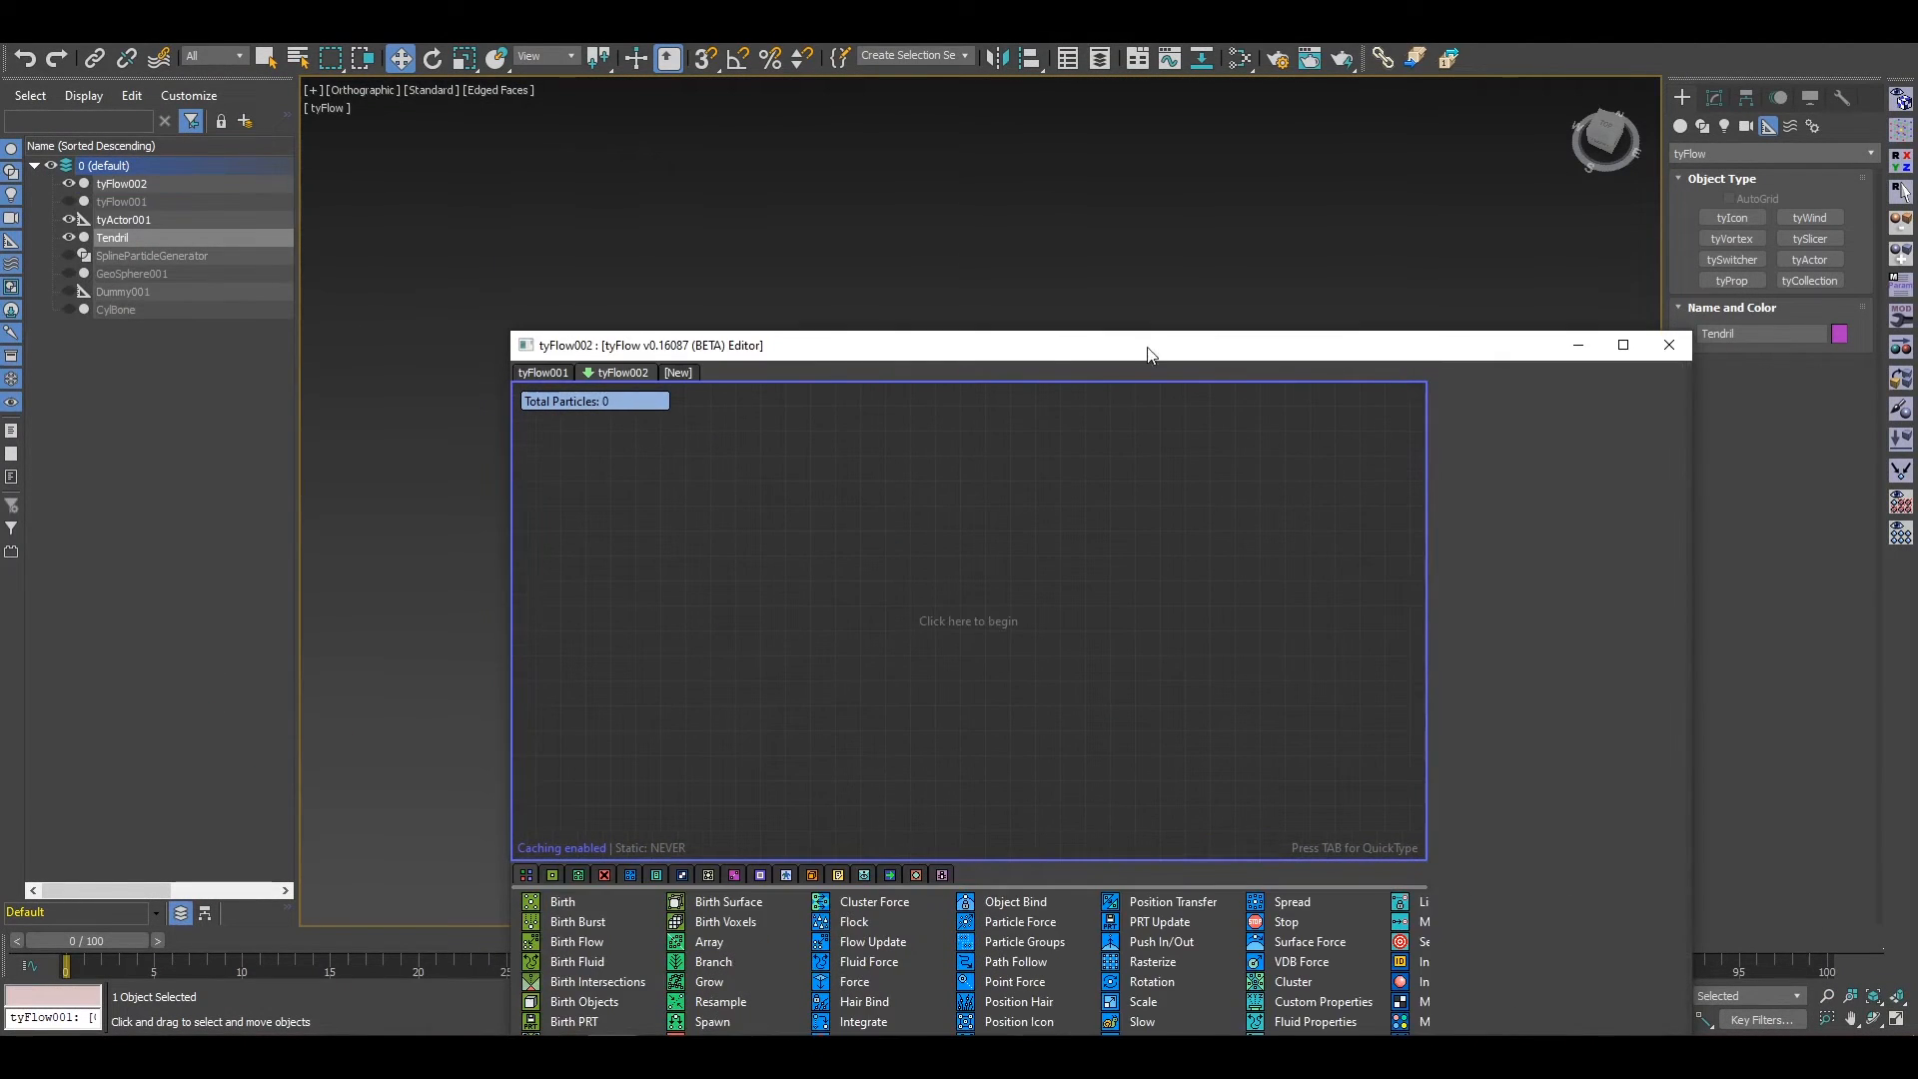
{"action": "left_click_drag", "start_coordinate": [927, 355], "coordinate": [398, 264]}
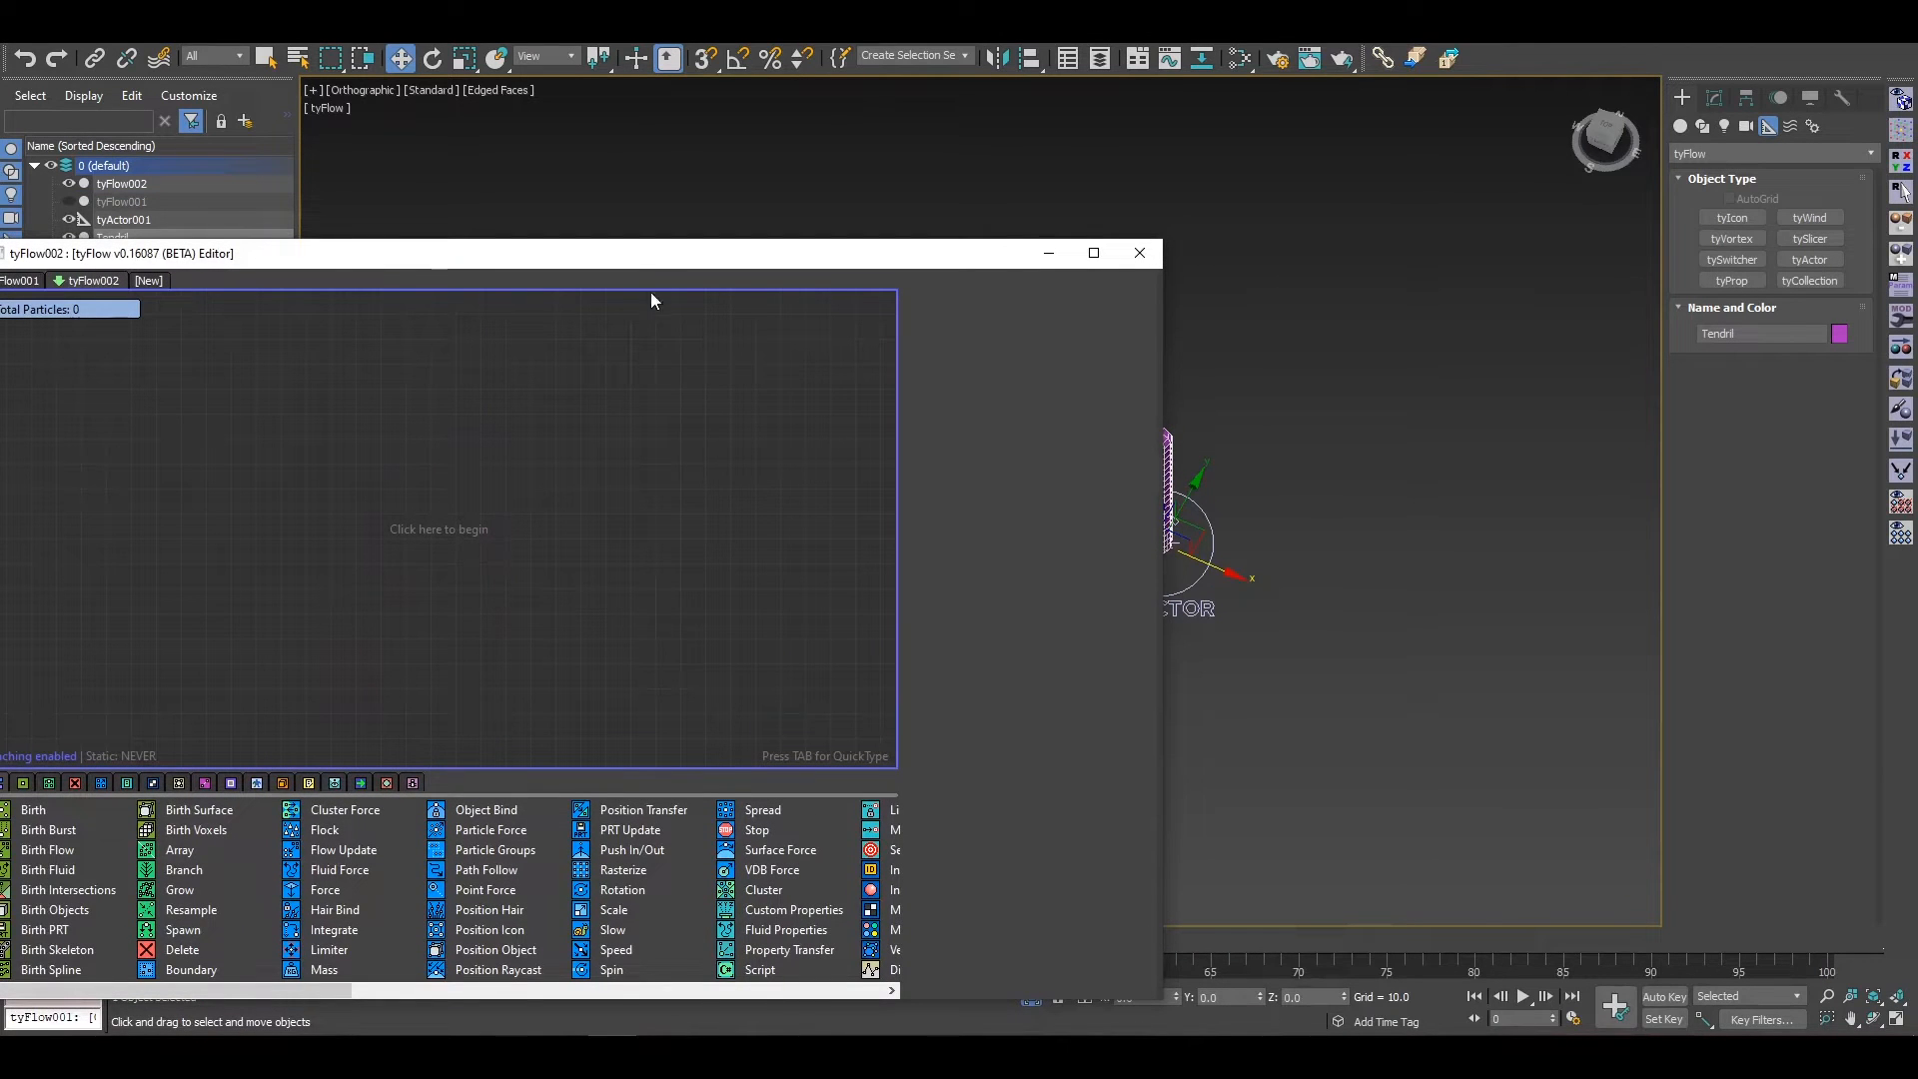
{"action": "left_click_drag", "start_coordinate": [650, 257], "coordinate": [786, 225]}
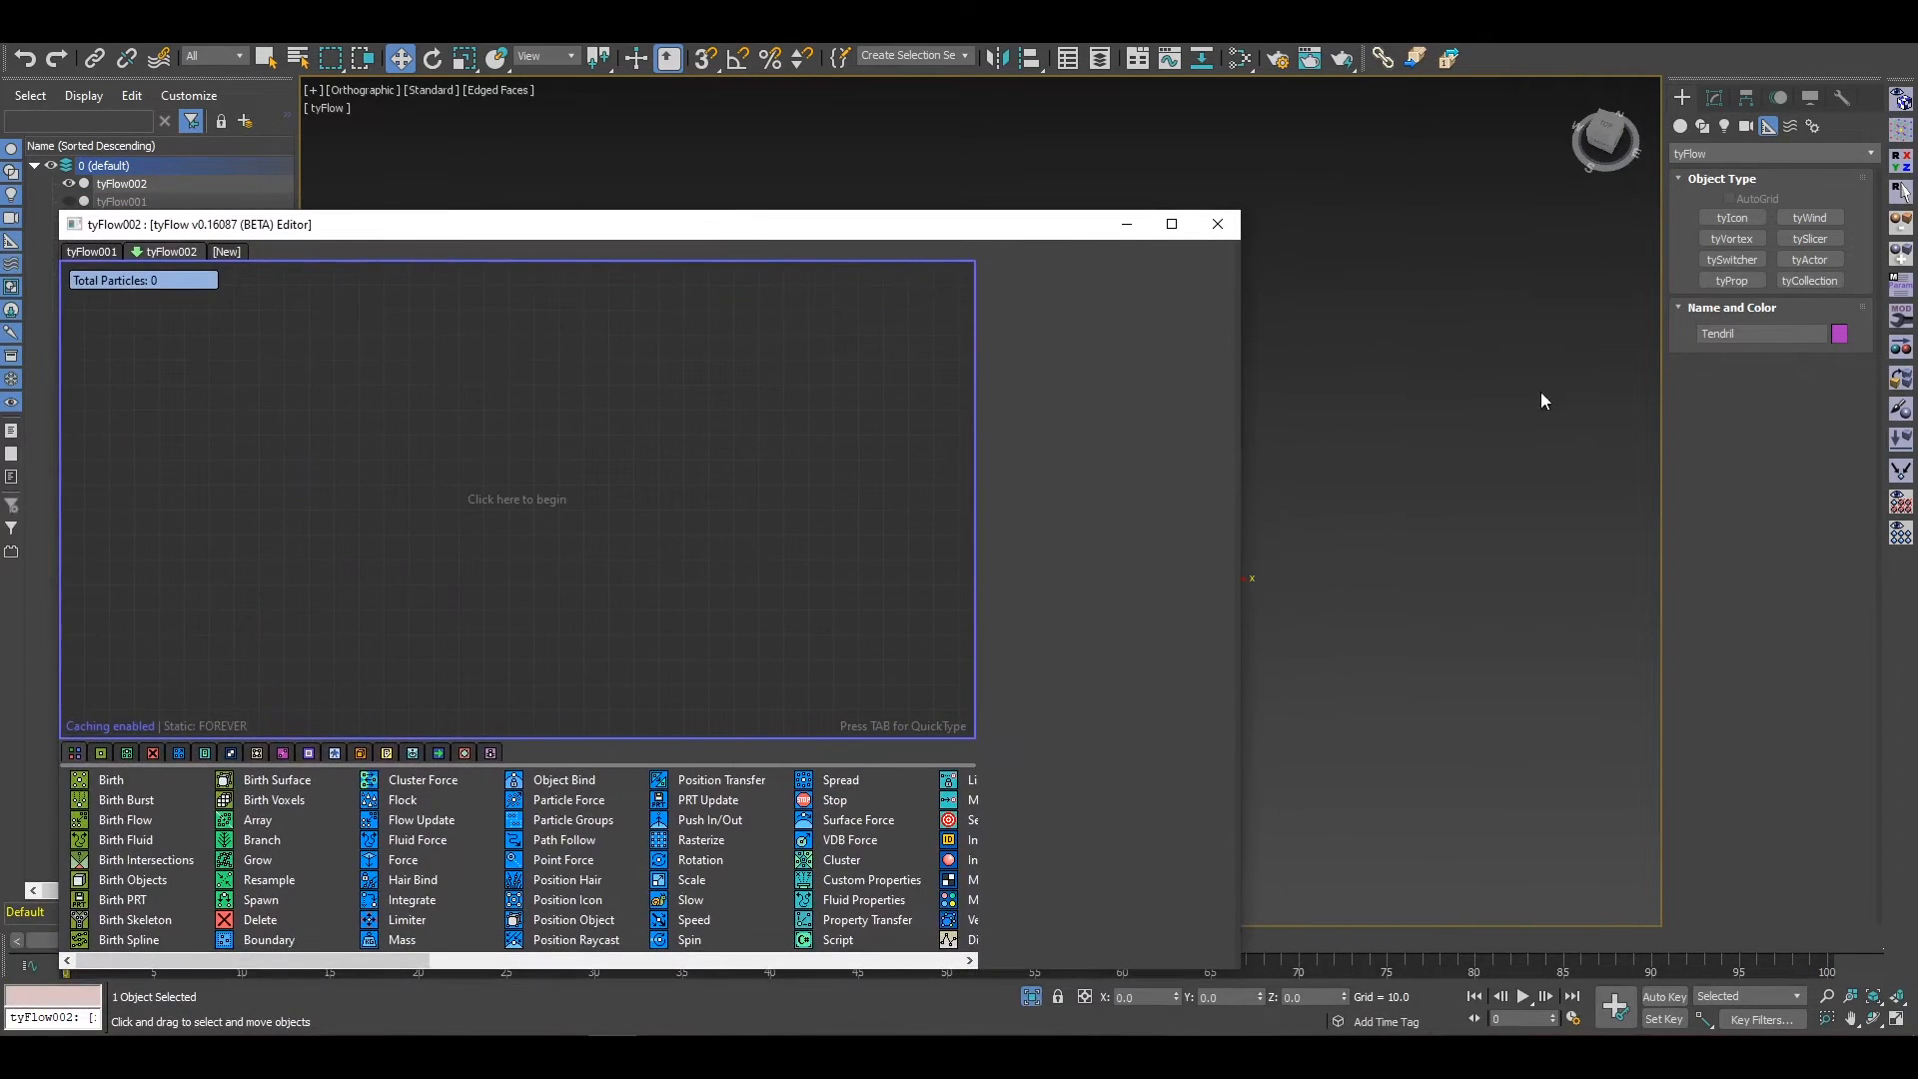
Step: Create a plane about 135 by 120 units beside the Tendril and name it Surfacegen
{"action": "left_click", "coordinate": [1680, 126]}
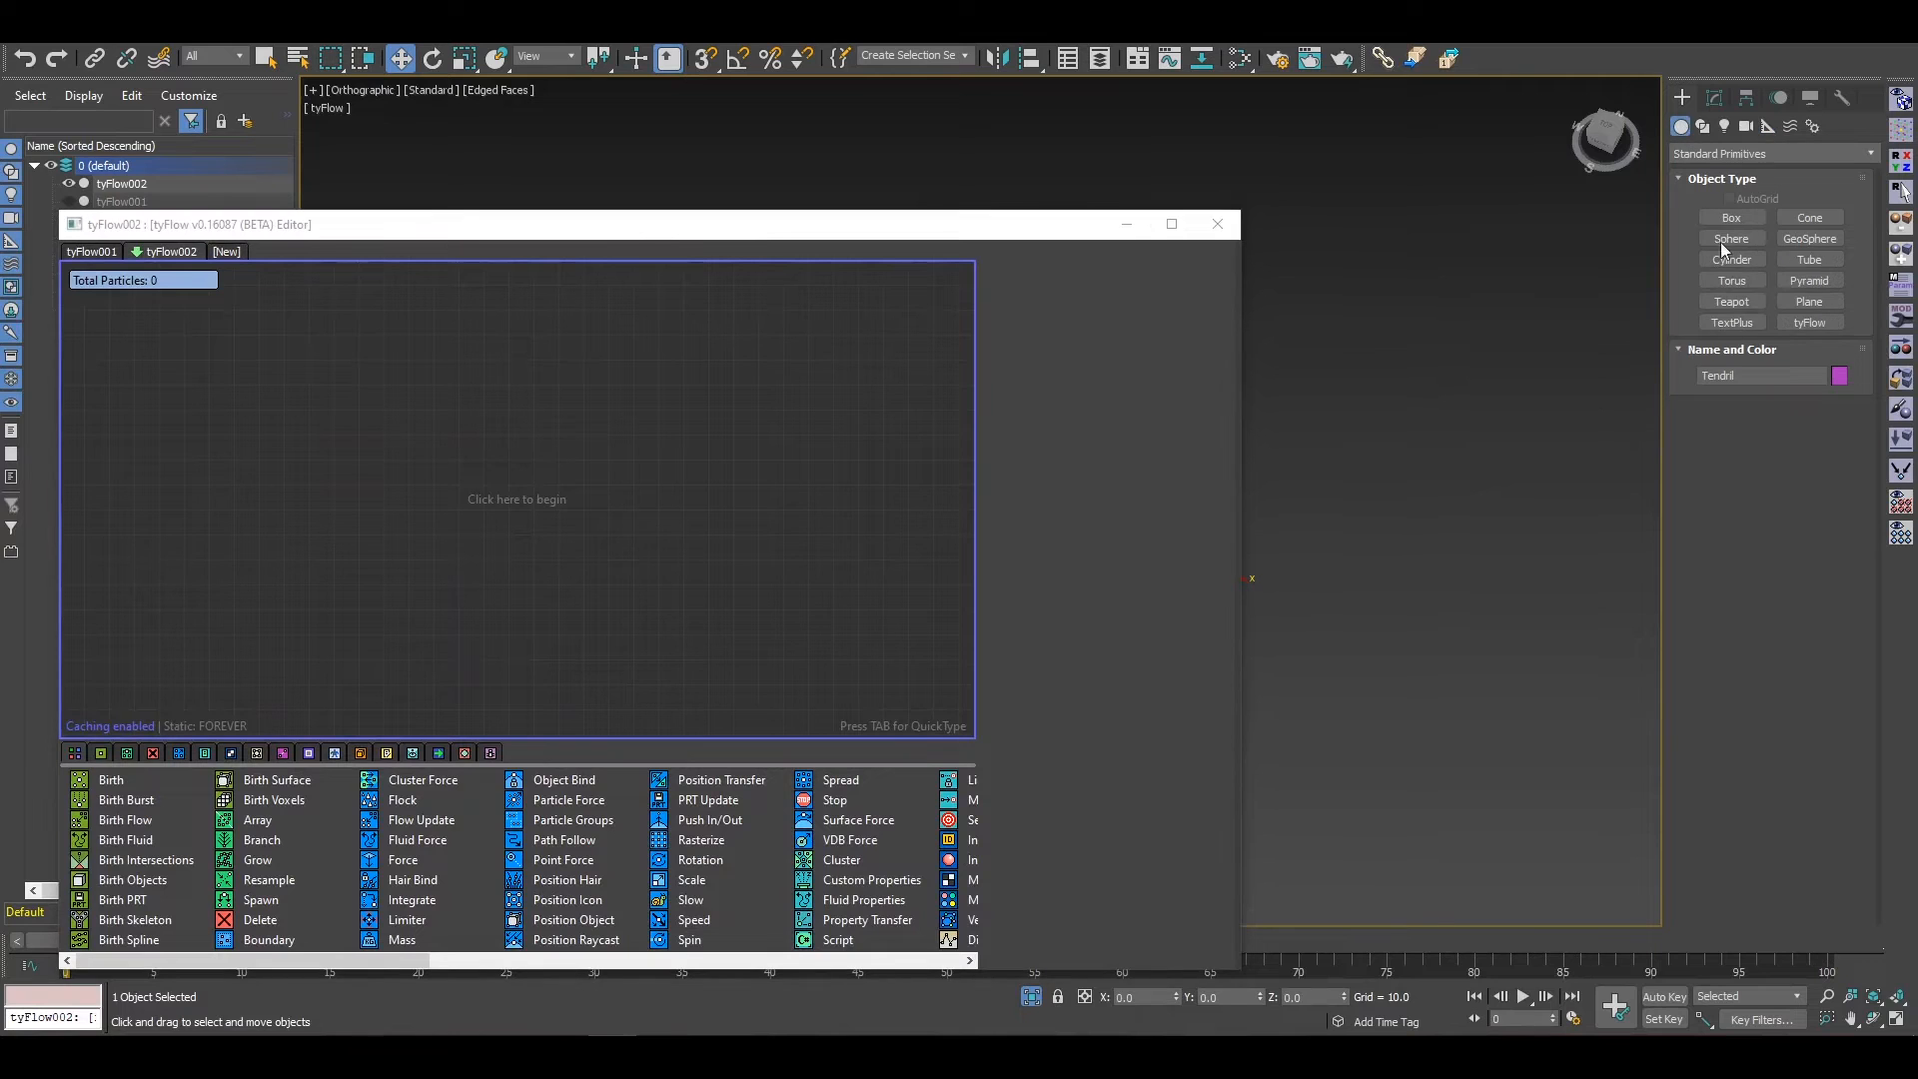
{"action": "left_click", "coordinate": [1821, 298]}
{"action": "left_click_drag", "start_coordinate": [1388, 655], "coordinate": [1555, 847]}
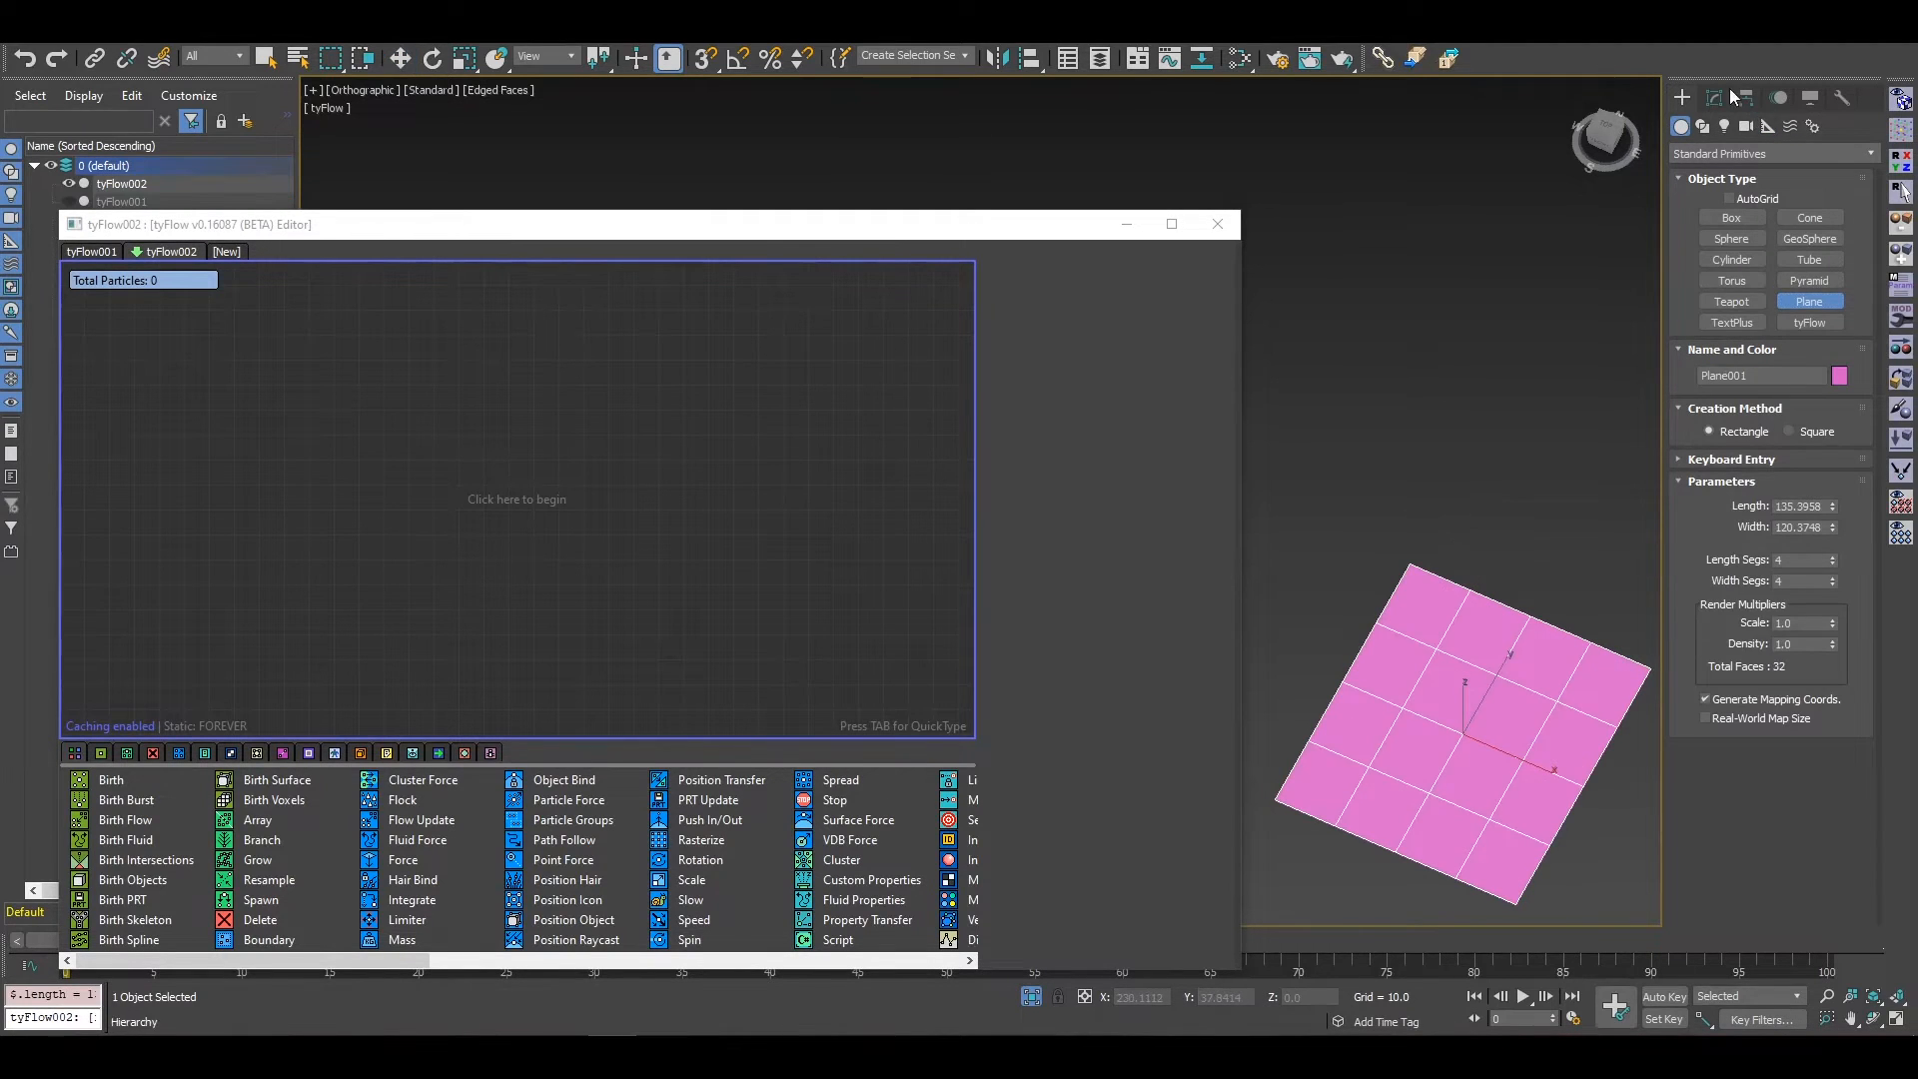
{"action": "left_click", "coordinate": [1725, 90]}
{"action": "left_click", "coordinate": [1764, 127]}
{"action": "type", "text": "S"}
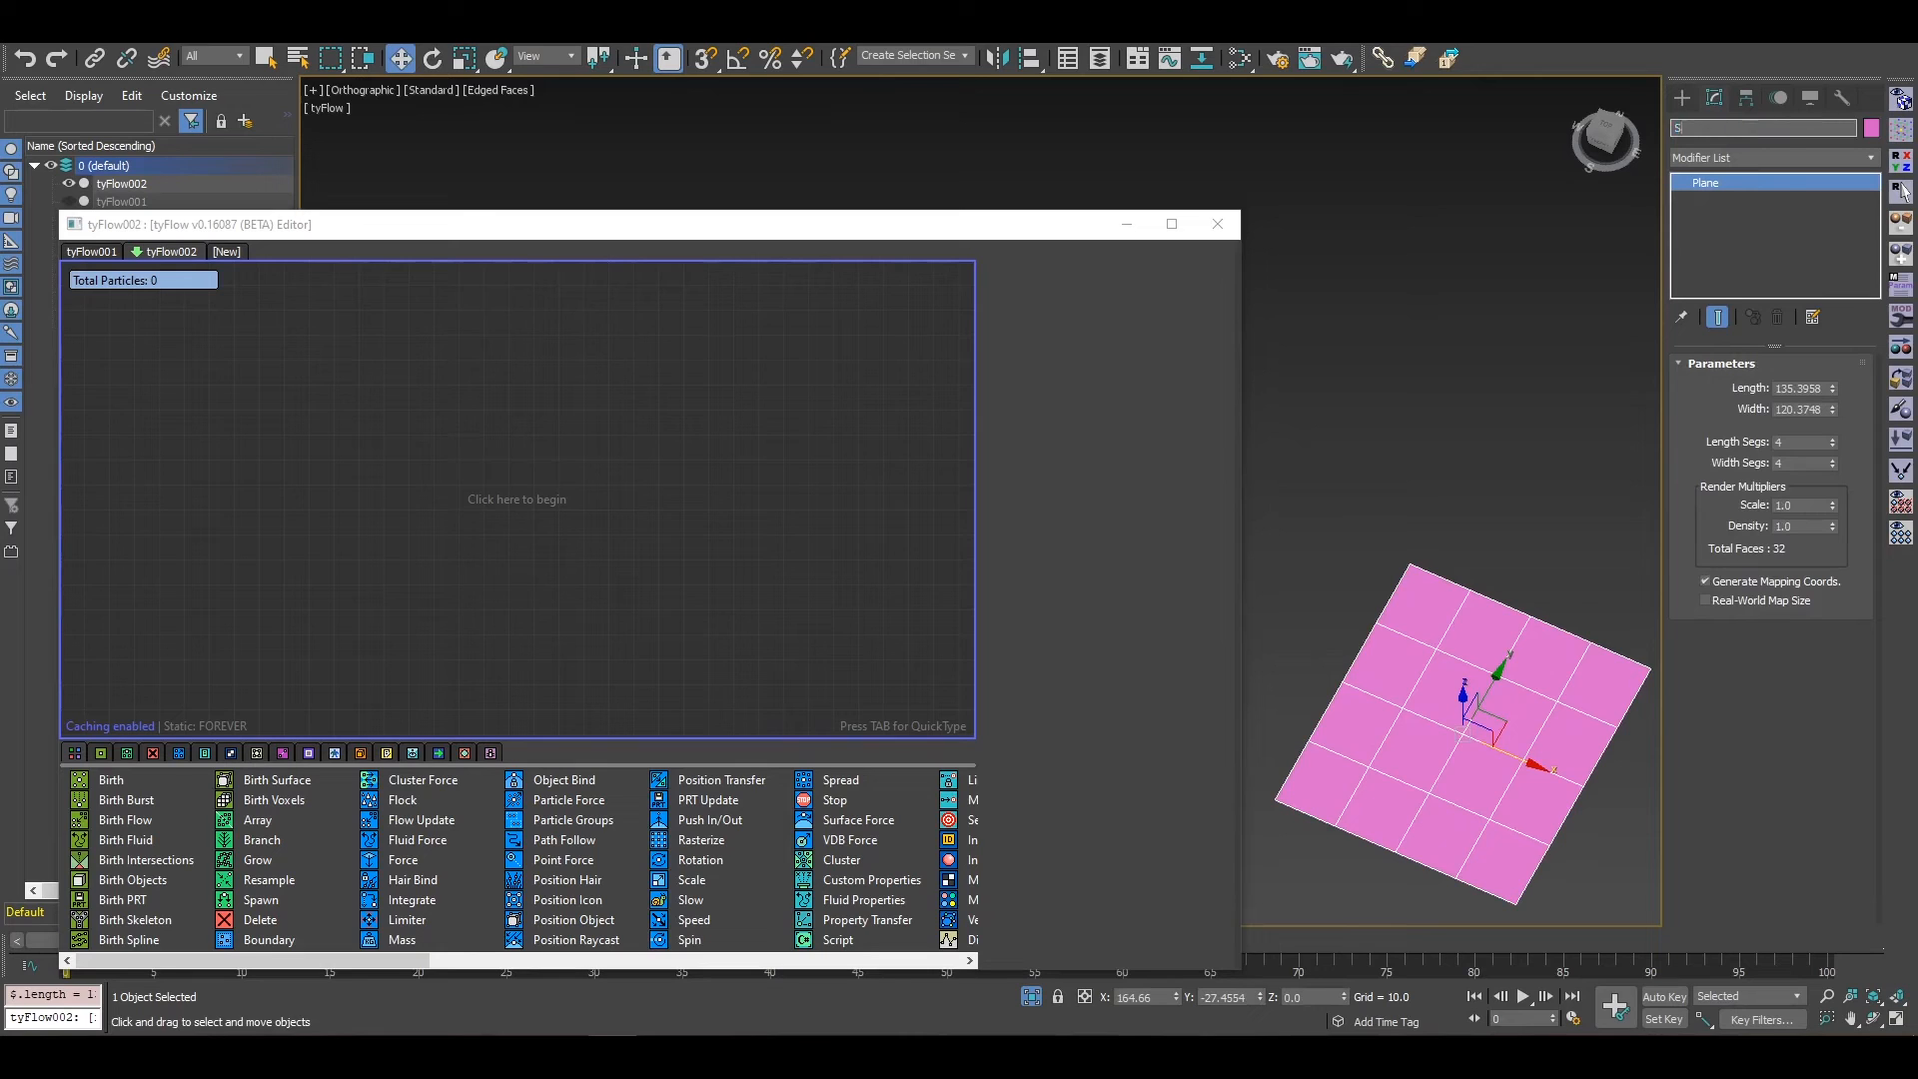
{"action": "key", "text": "Return"}
Step: Set the Surfacegen plane's length and width to 200 and its length and width segments to 15
{"action": "double_click", "coordinate": [1798, 387]}
{"action": "type", "text": "200"}
{"action": "key", "text": "Tab"}
{"action": "type", "text": "200"}
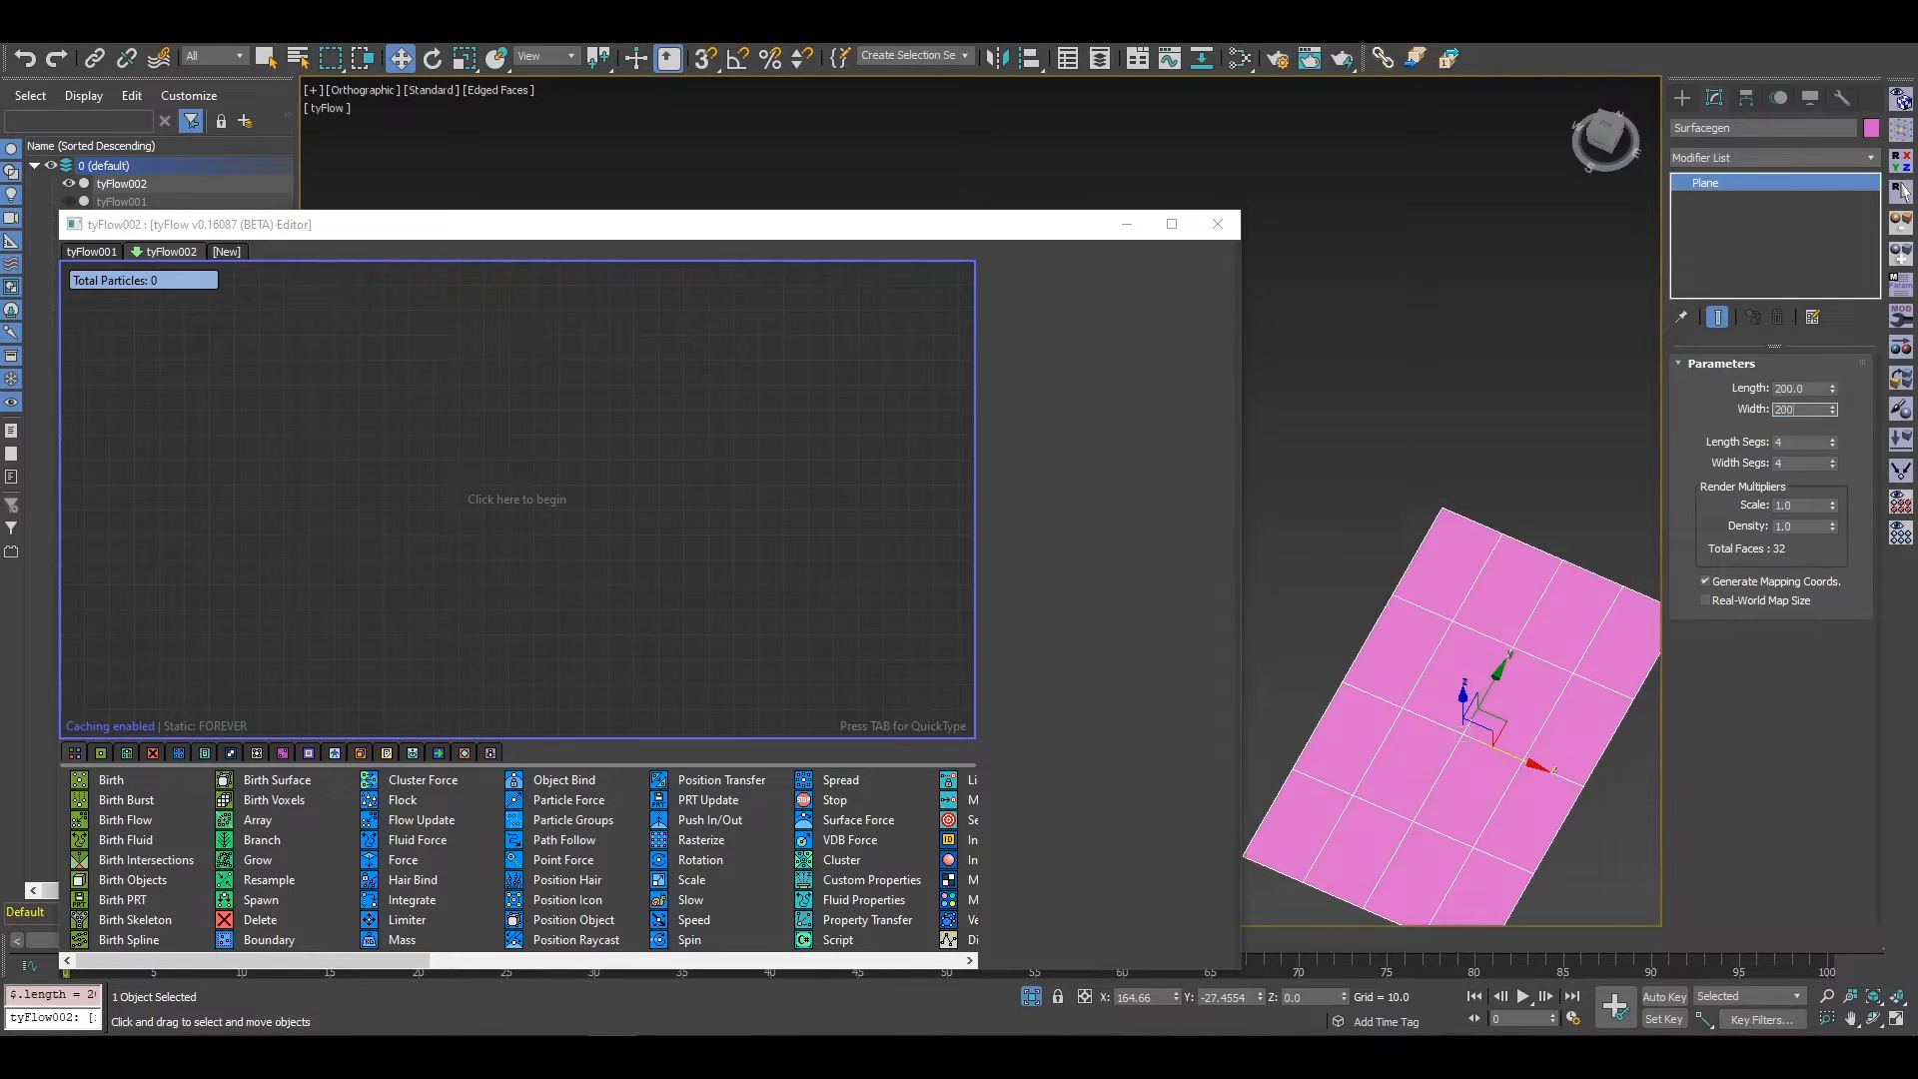
{"action": "key", "text": "Return"}
{"action": "type", "text": "15"}
{"action": "key", "text": "Tab"}
{"action": "type", "text": "15"}
{"action": "key", "text": "Return"}
{"action": "scroll", "coordinate": [1341, 390], "scroll_direction": "down", "scroll_amount": 4}
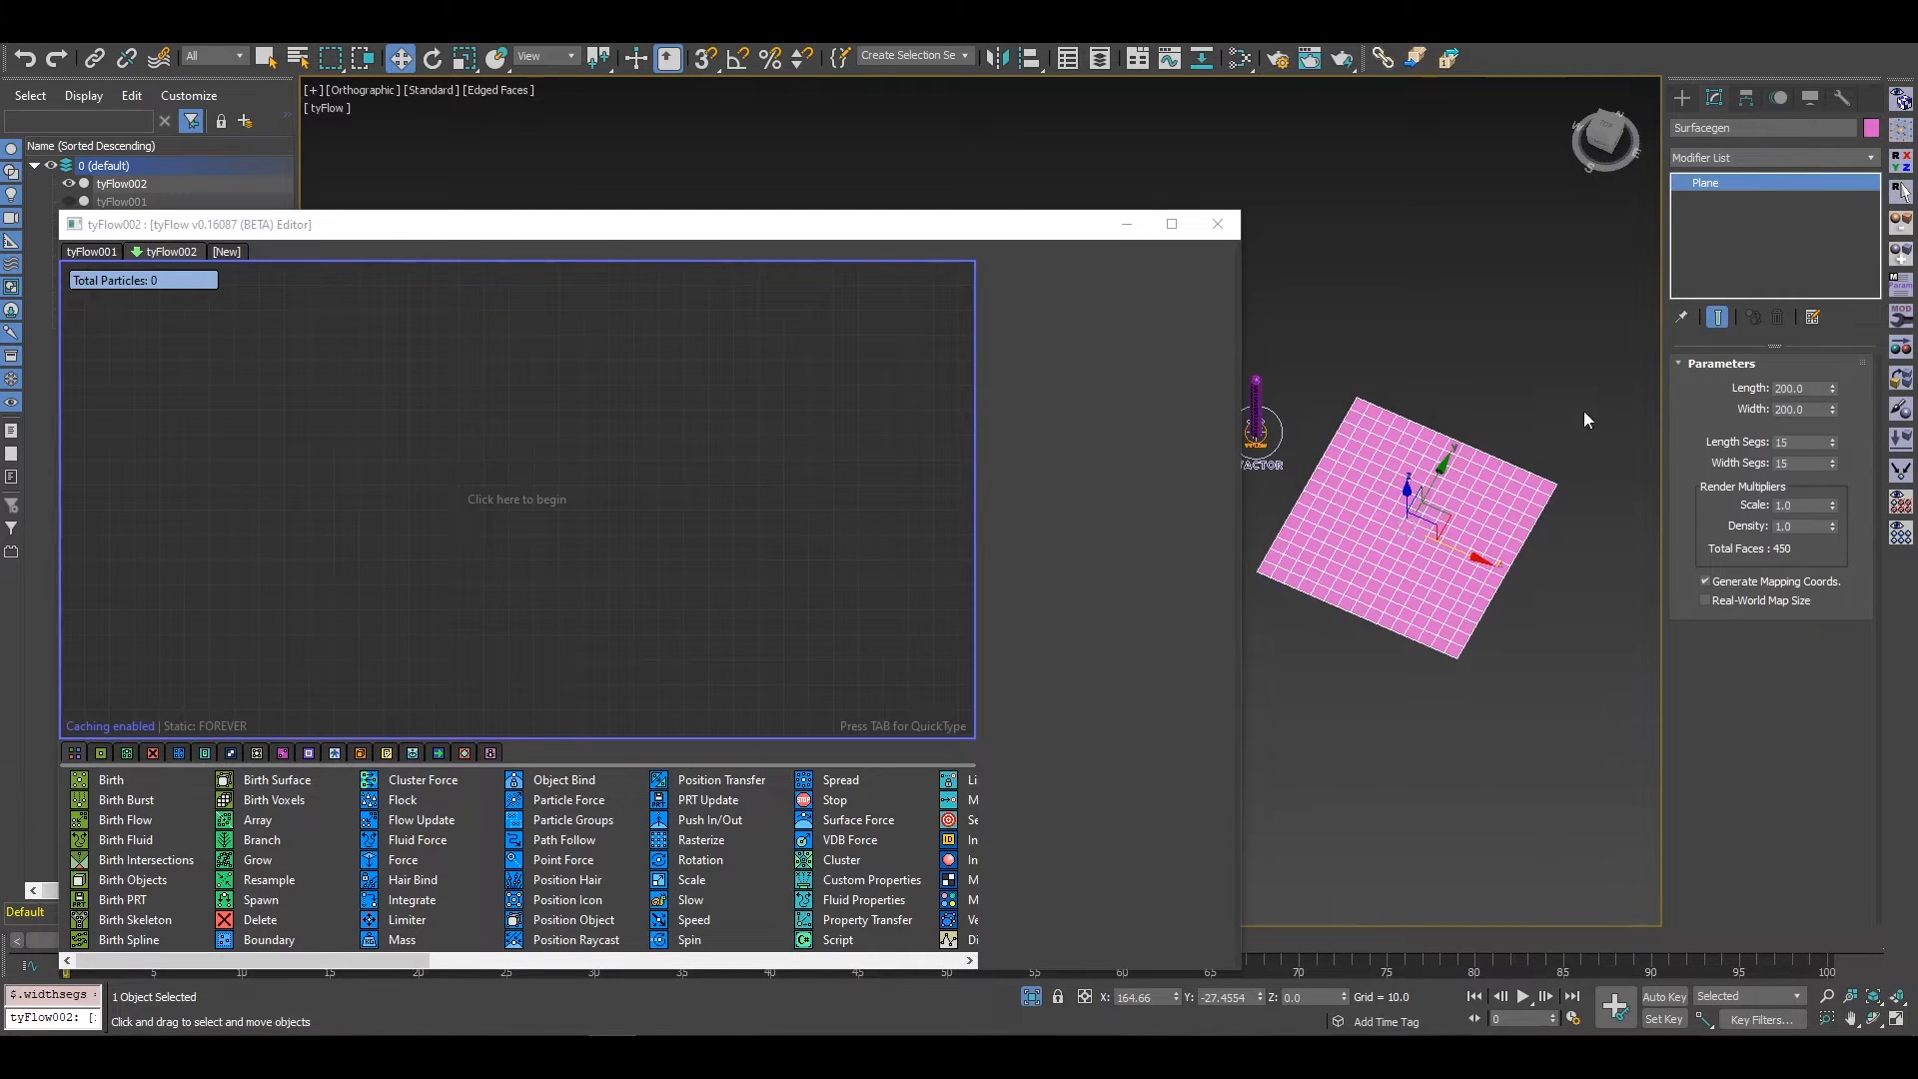
{"action": "middle_click_drag", "start_coordinate": [1425, 514], "coordinate": [1472, 461], "text": "alt"}
Step: Add a Birth Surface operator in a new event of tyFlow002 and assign the Surfacegen plane as its object
{"action": "left_click", "coordinate": [635, 228]}
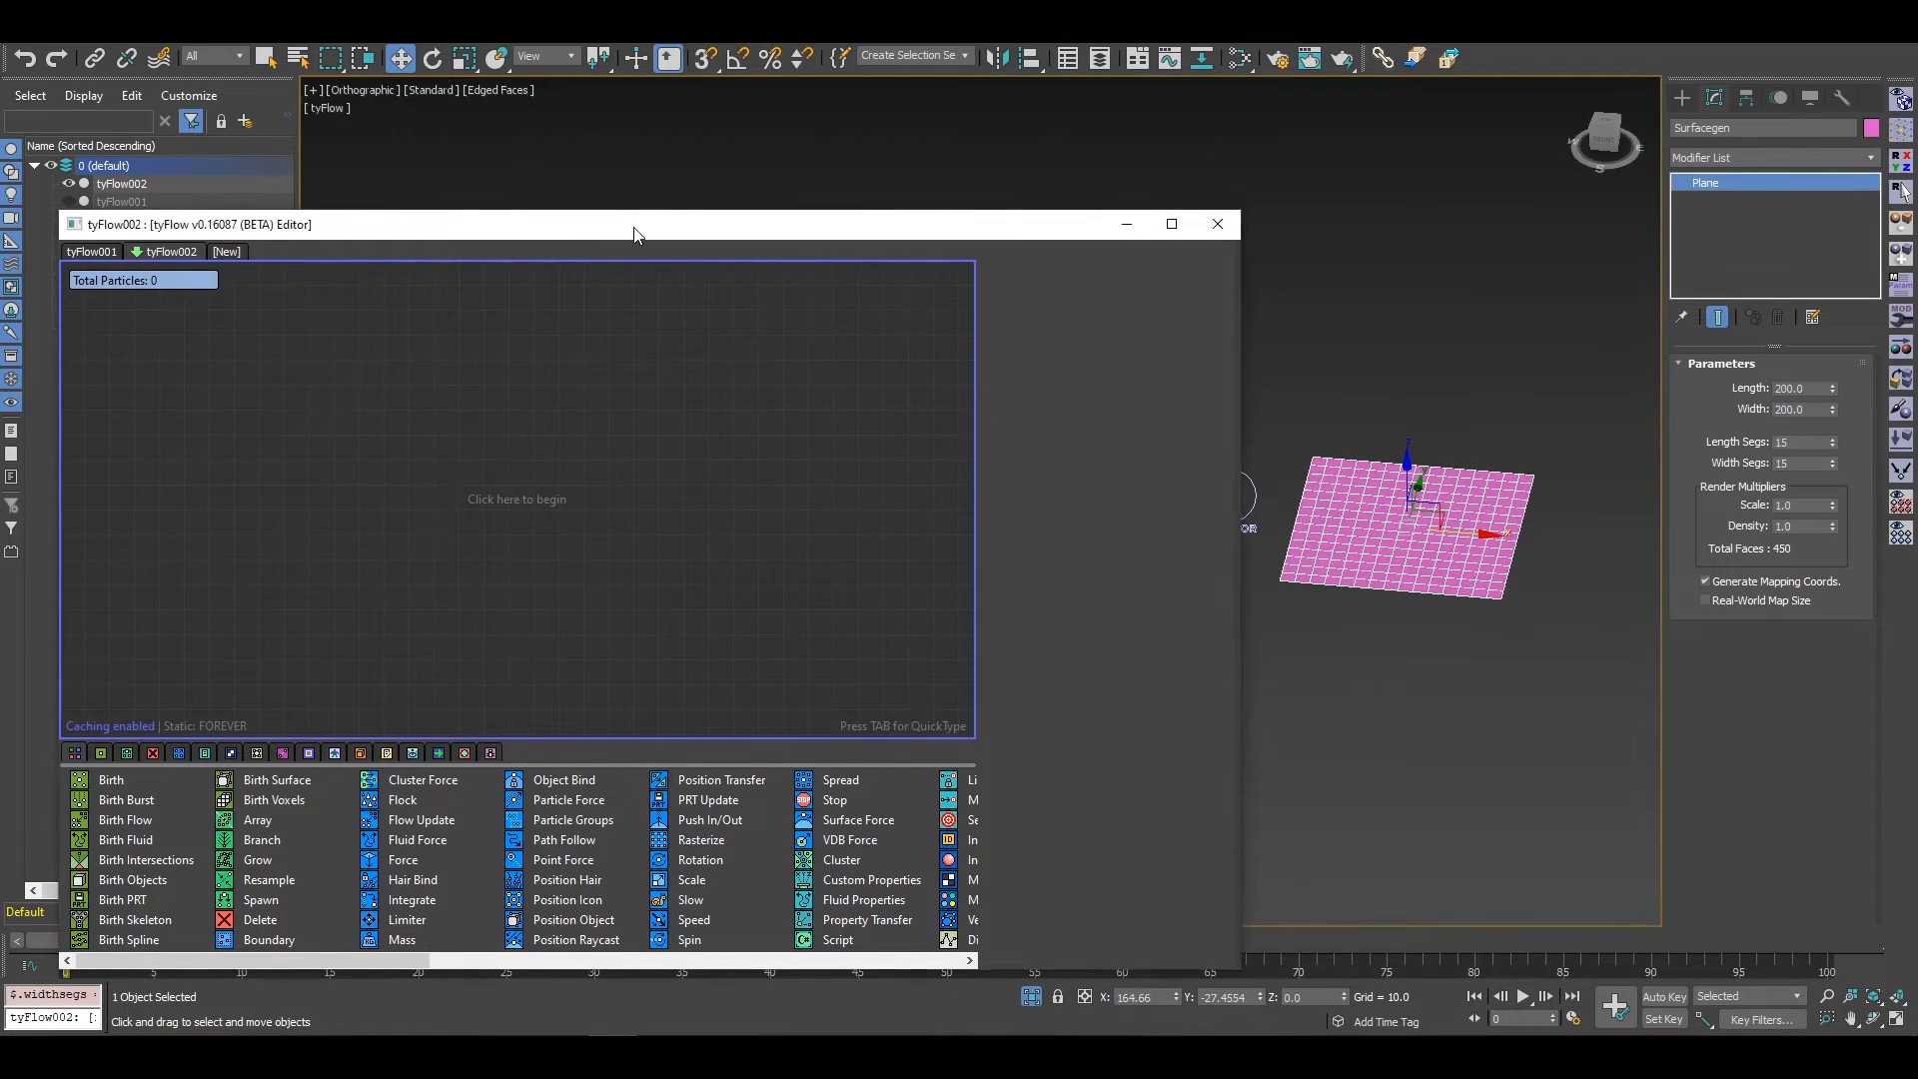
{"action": "left_click_drag", "start_coordinate": [634, 228], "coordinate": [756, 196]}
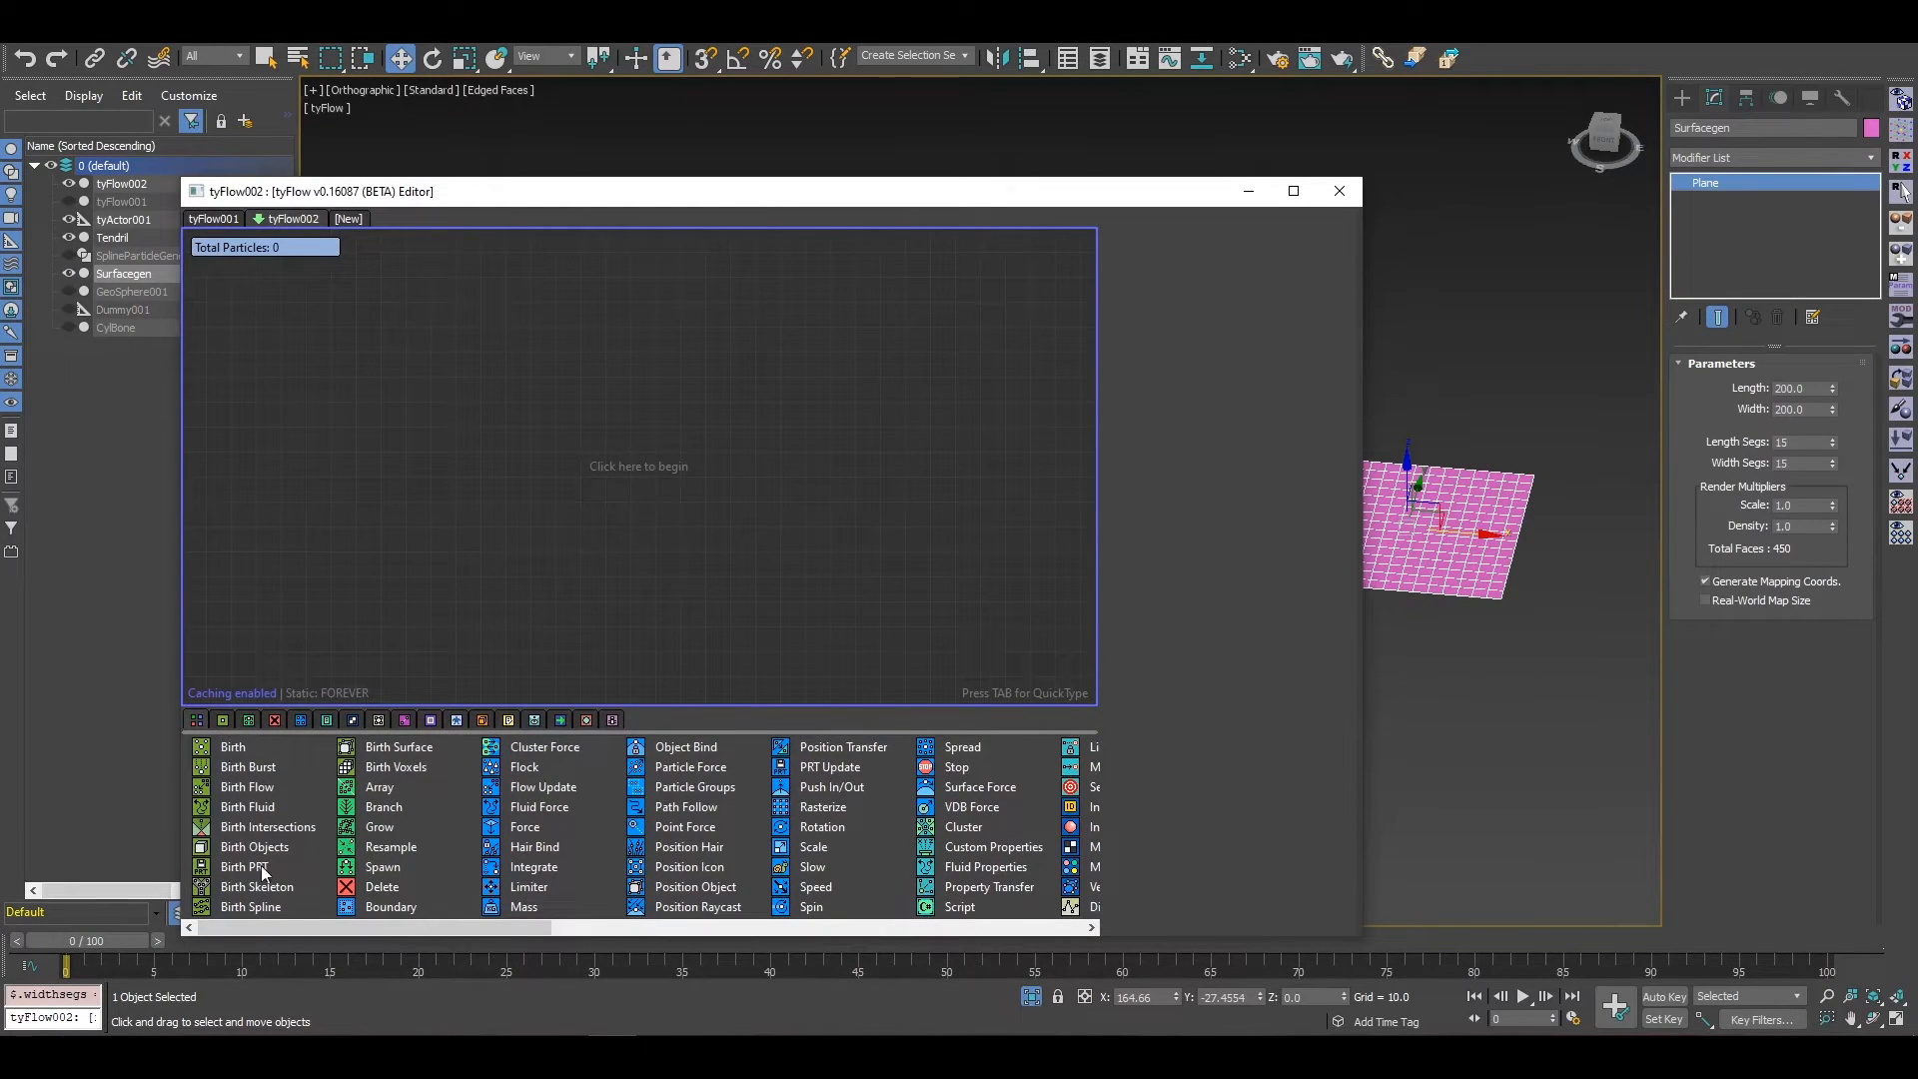
{"action": "left_click_drag", "start_coordinate": [395, 748], "coordinate": [395, 749]}
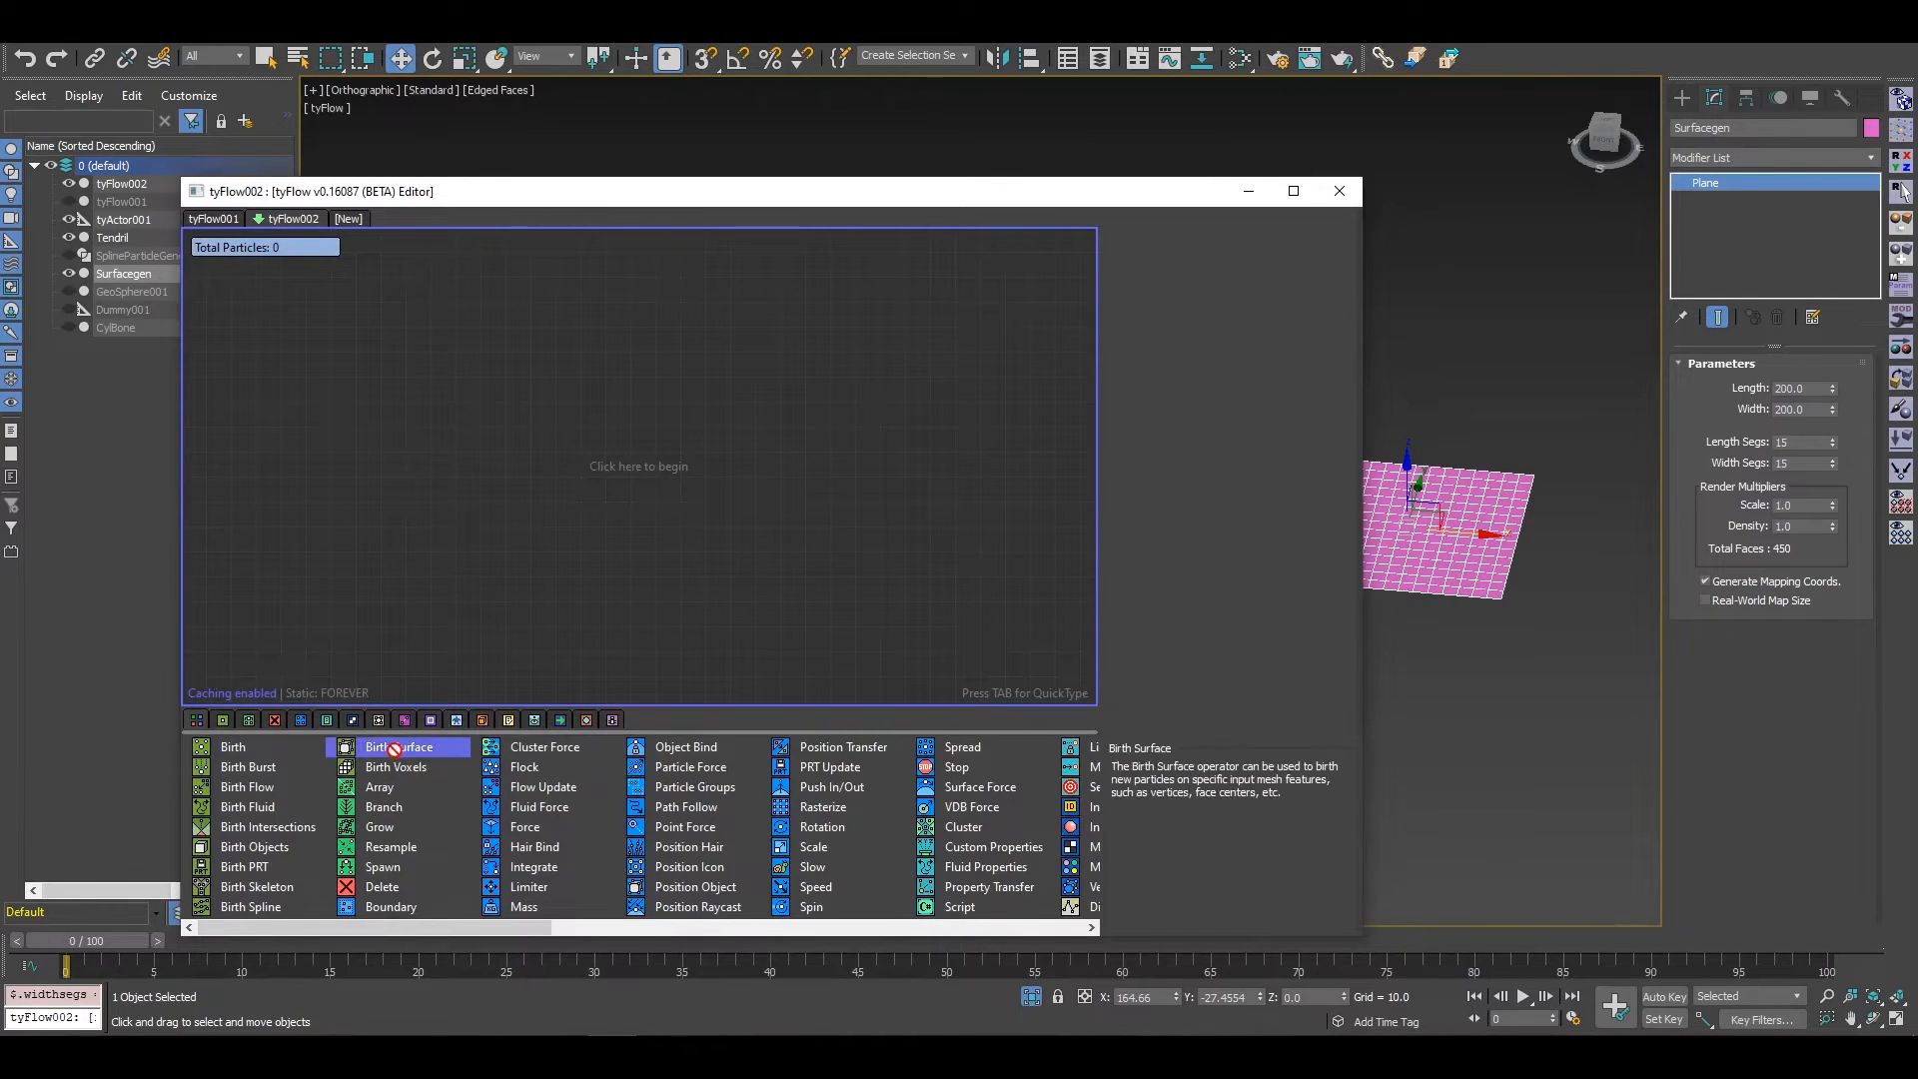
{"action": "left_click_drag", "start_coordinate": [251, 337], "coordinate": [252, 340]}
{"action": "left_click", "coordinate": [1186, 505]}
{"action": "left_click", "coordinate": [1419, 489]}
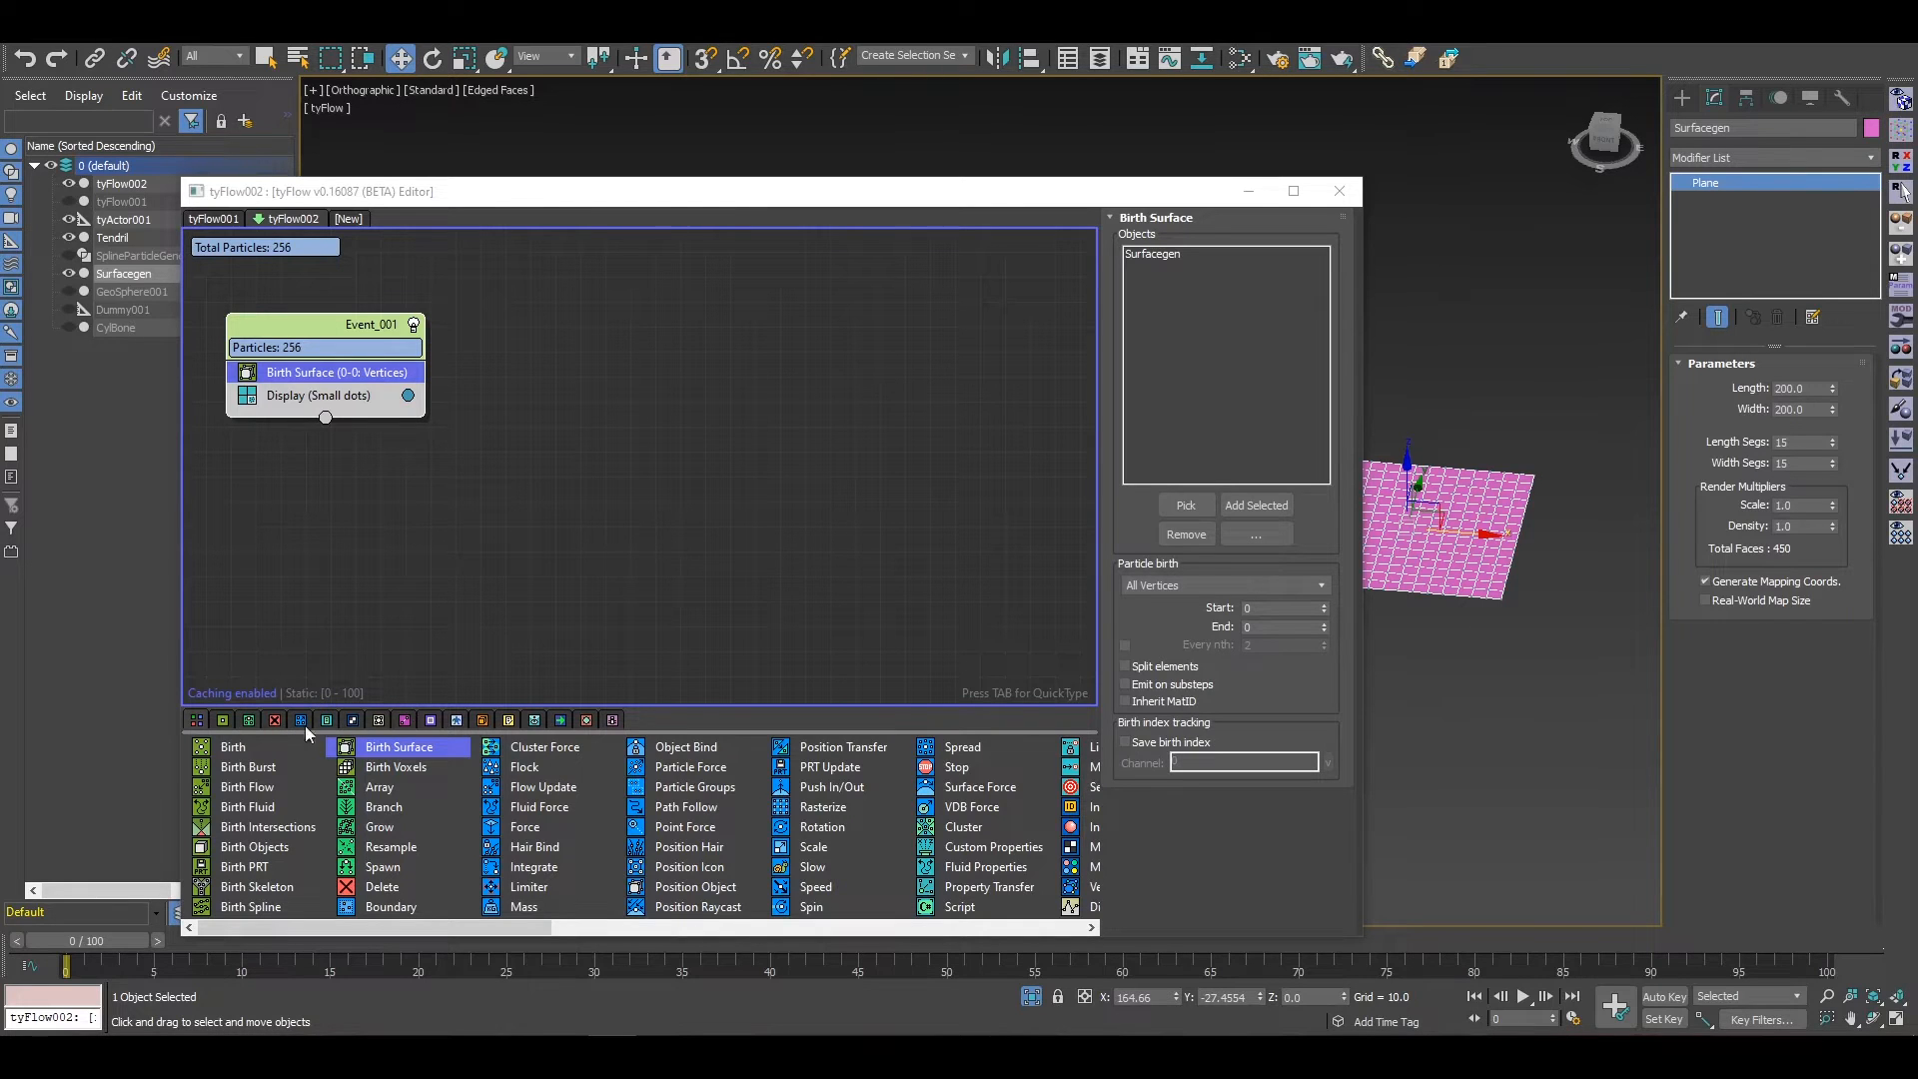
Step: Add an Actor operator to Event_001 with a new entry that uses tyActor001 as its actor object
{"action": "left_click", "coordinate": [457, 721]}
{"action": "left_click_drag", "start_coordinate": [246, 757], "coordinate": [318, 400]}
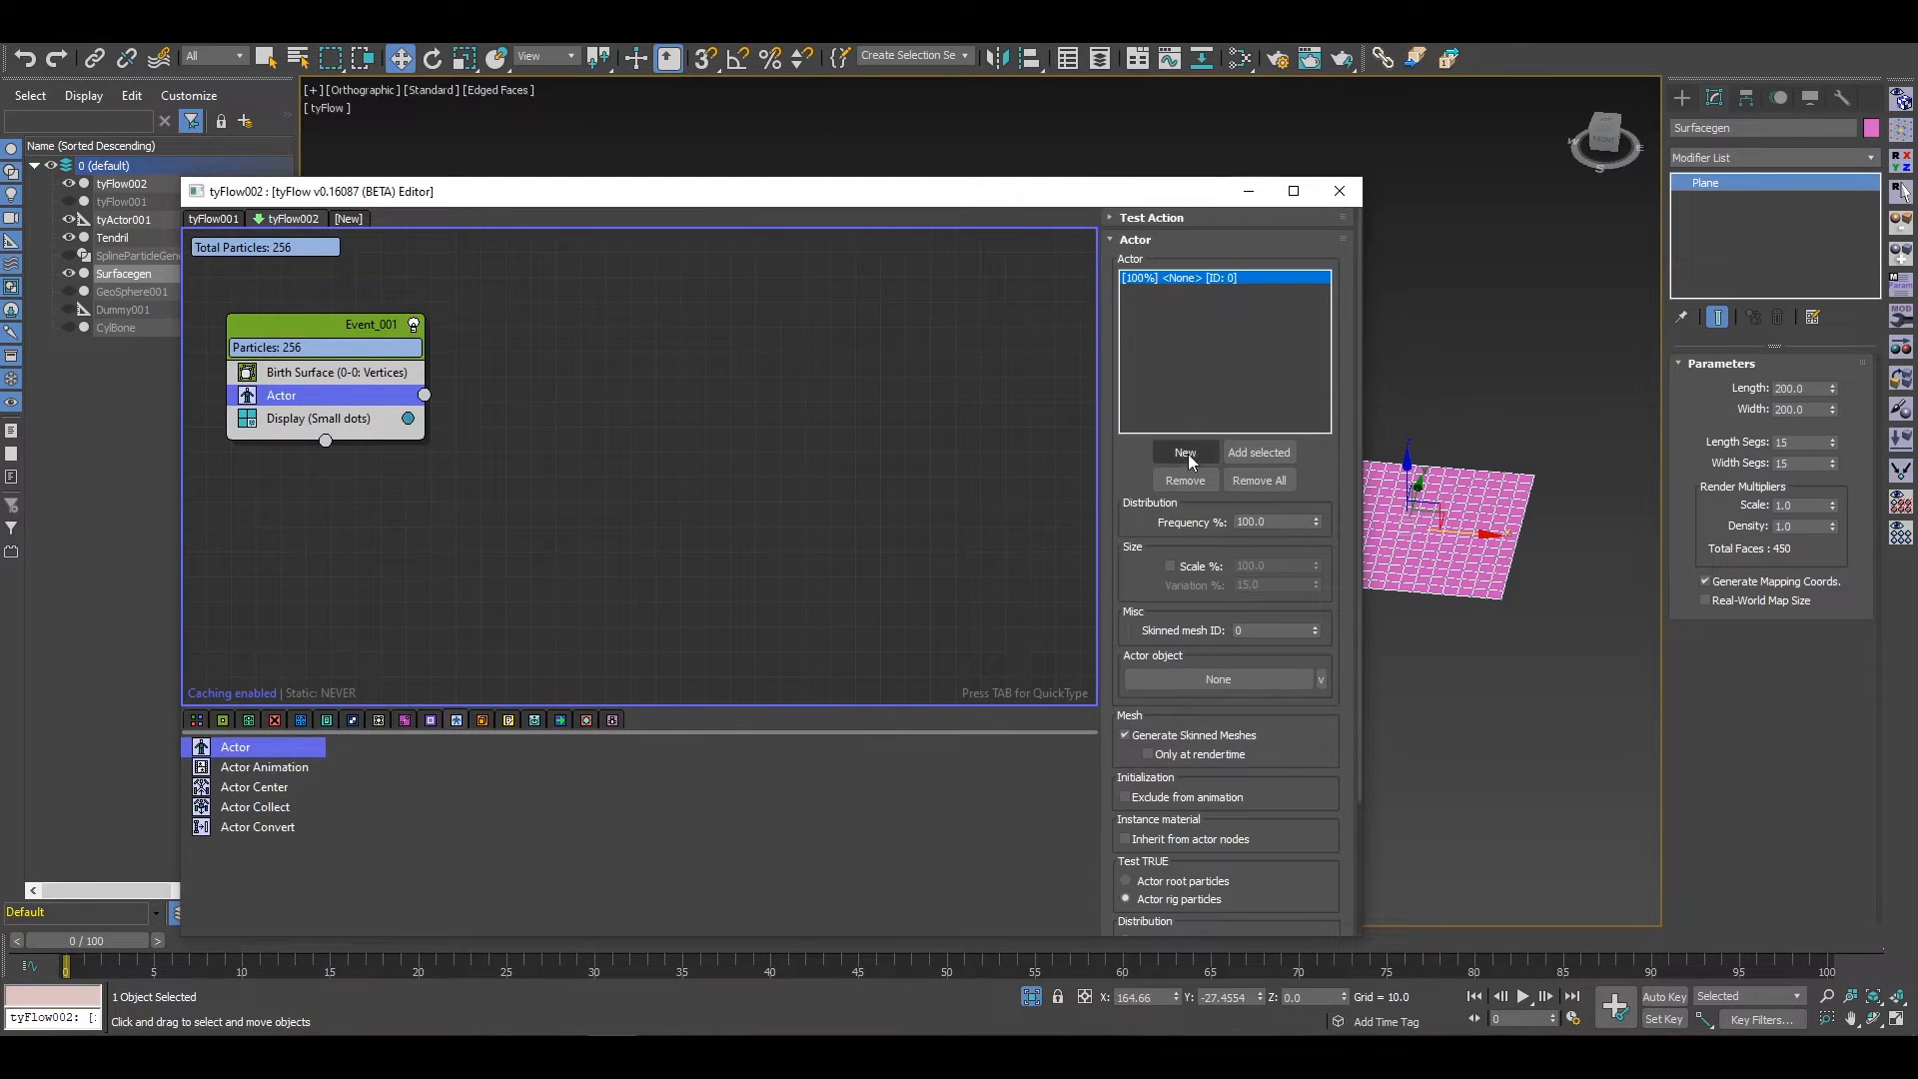
{"action": "left_click", "coordinate": [1196, 687]}
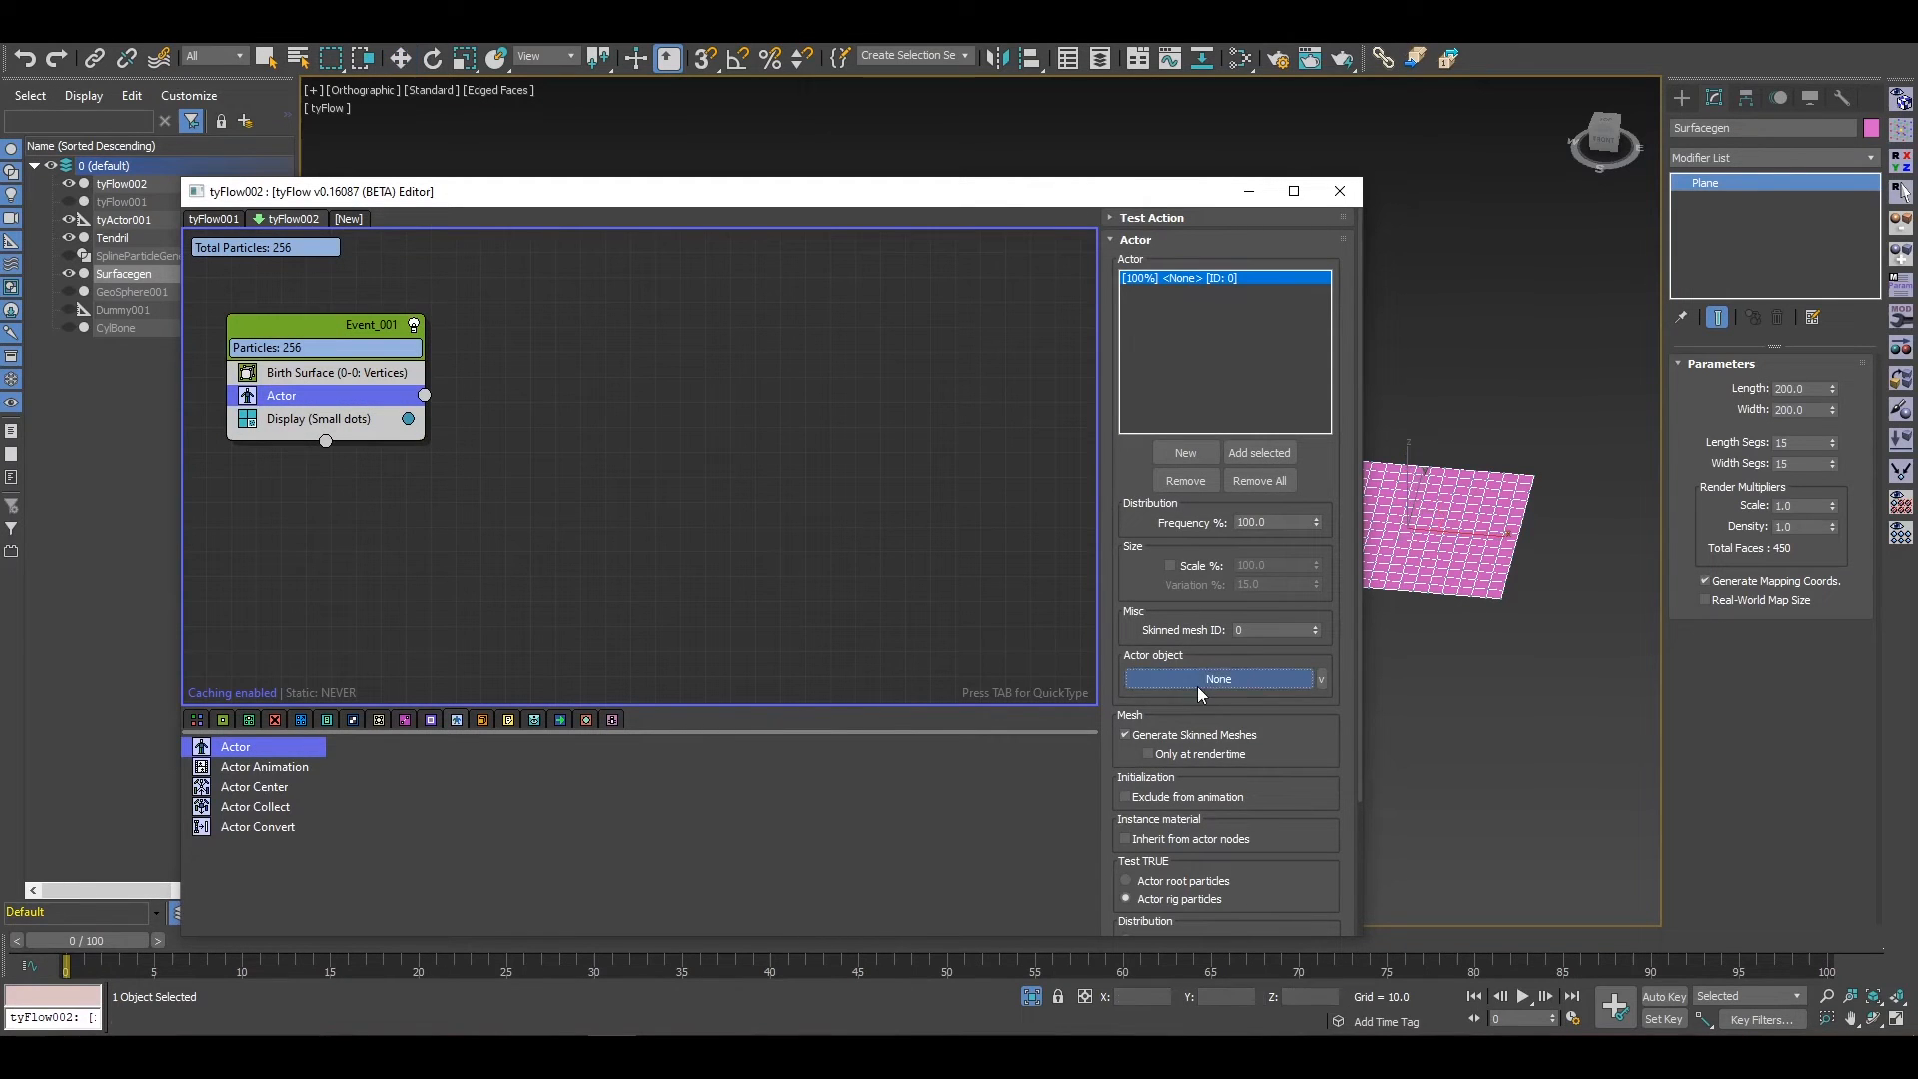
{"action": "left_click", "coordinate": [124, 222]}
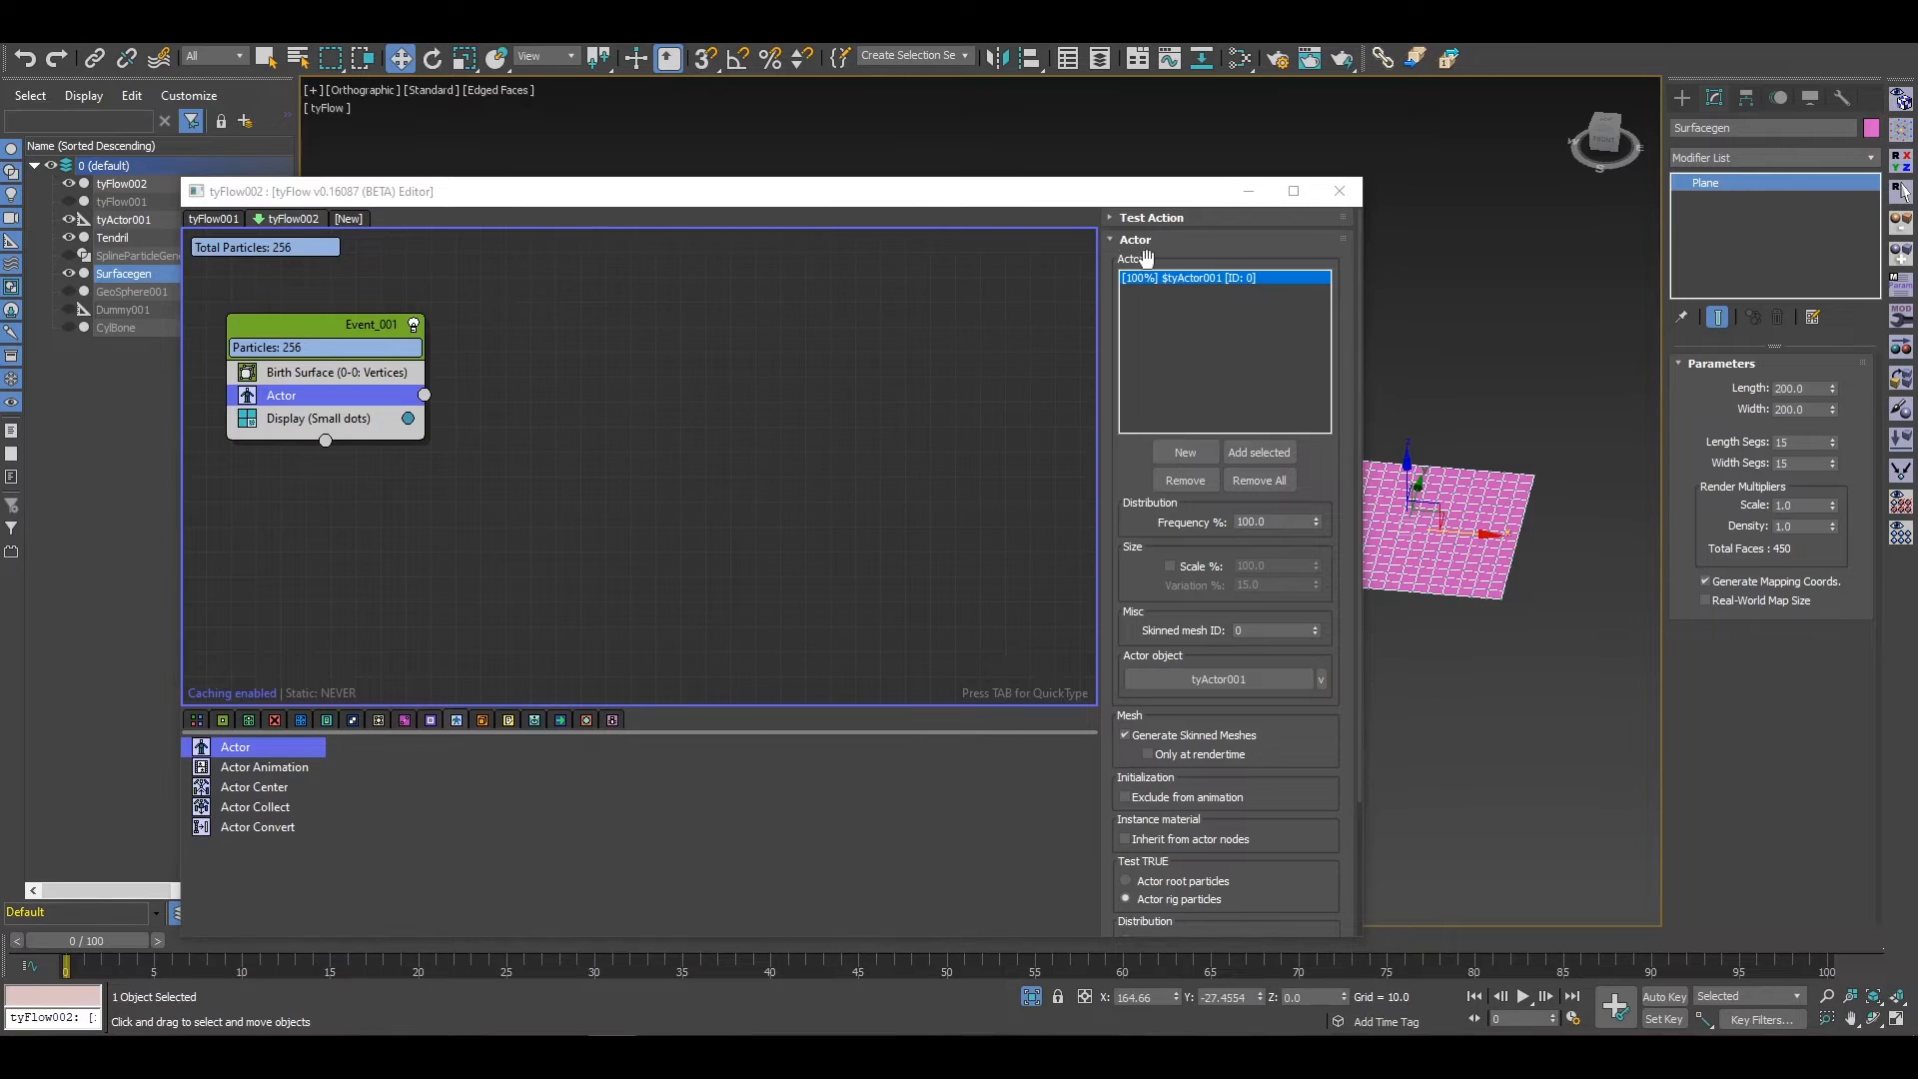
Step: Add the Tendril mesh to tyActor001's actor rig nodes
{"action": "left_click_drag", "start_coordinate": [1084, 200], "coordinate": [1223, 312]}
{"action": "left_click", "coordinate": [124, 219]}
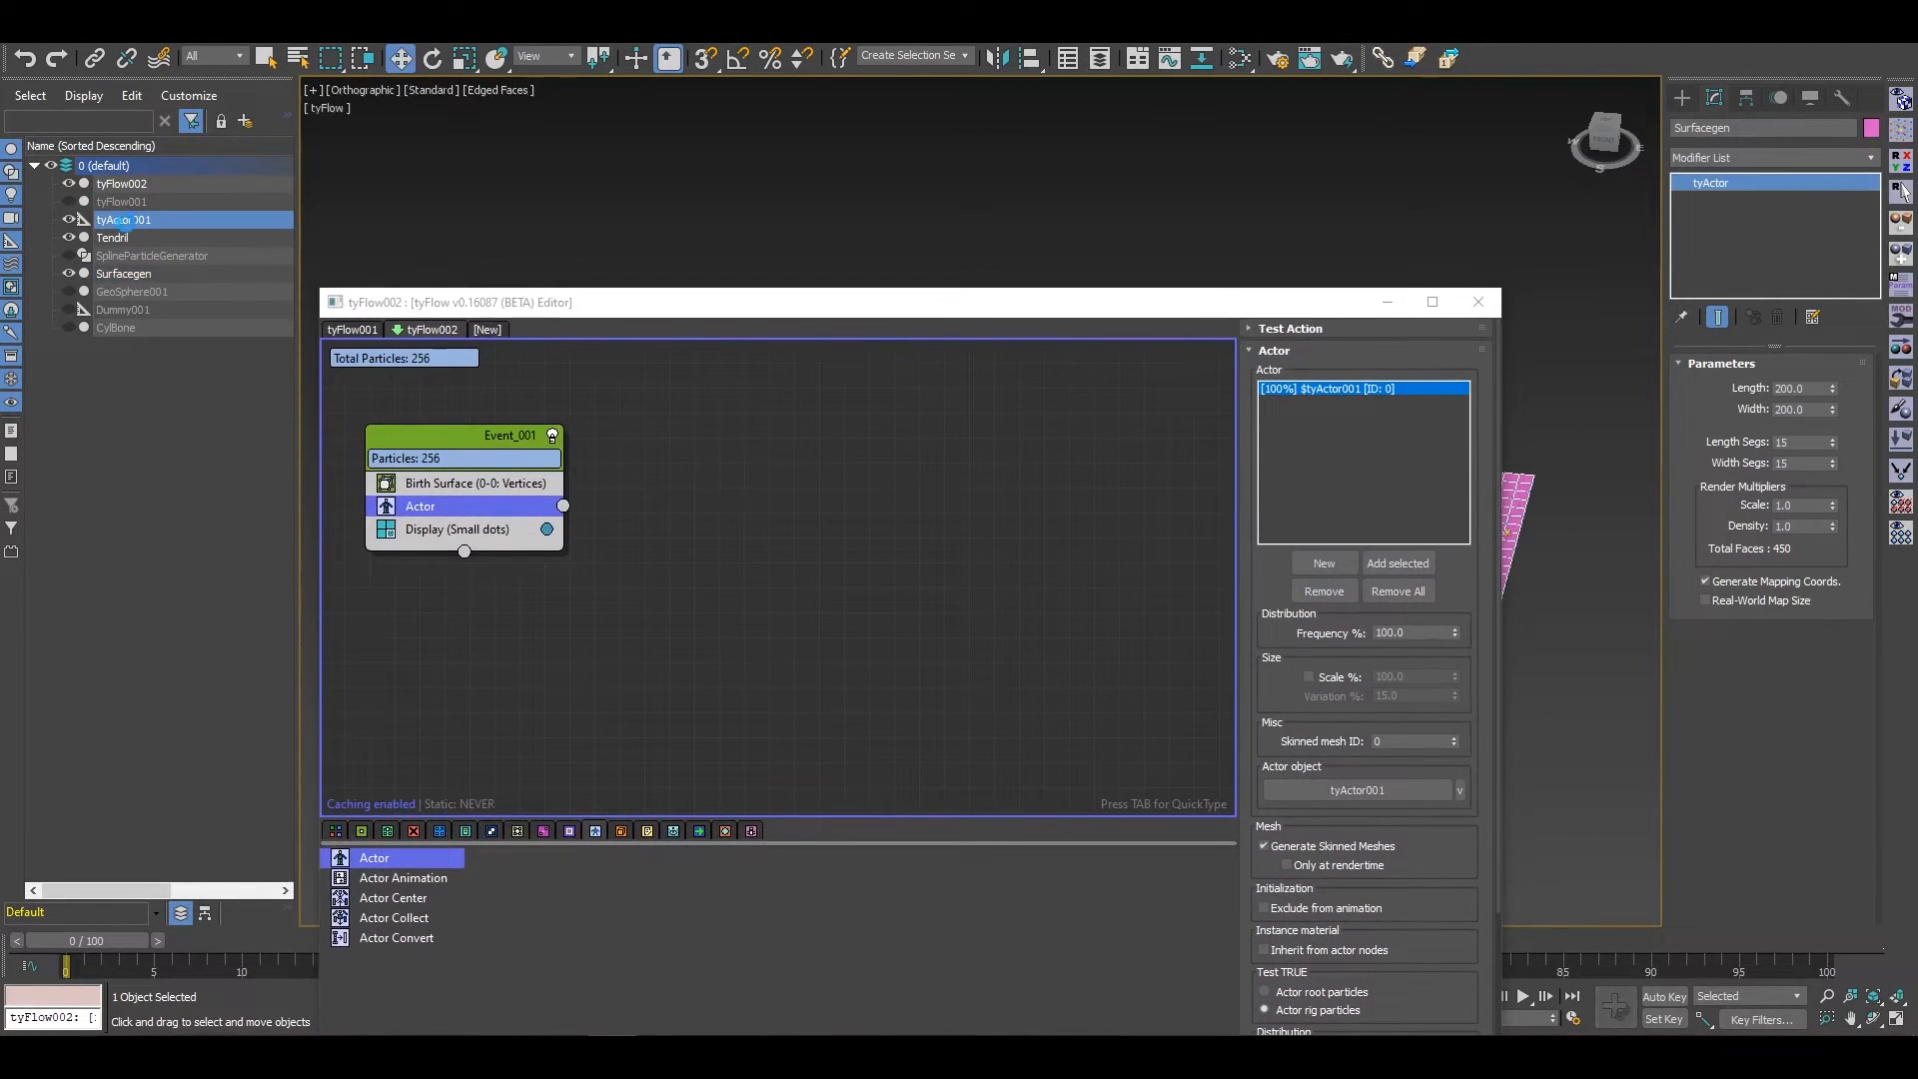
{"action": "left_click", "coordinate": [1730, 607]}
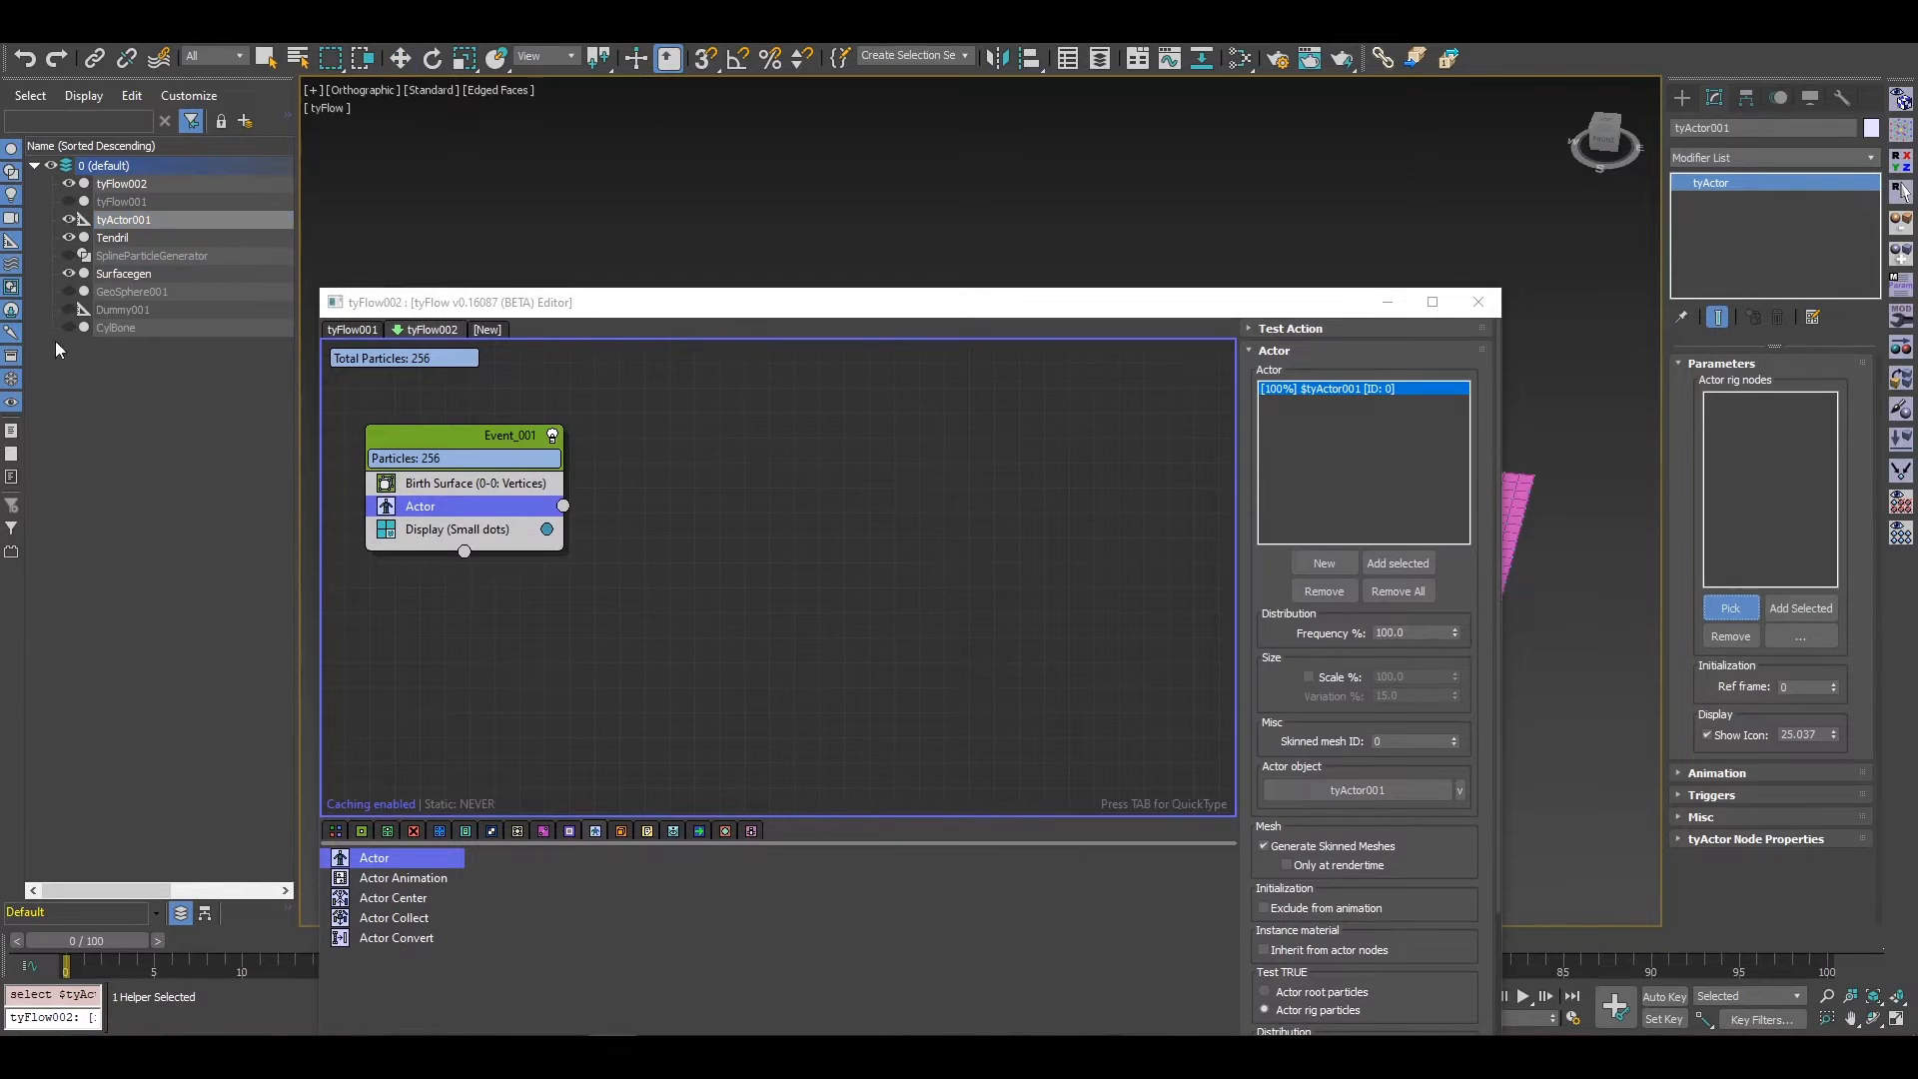
{"action": "left_click", "coordinate": [112, 237]}
{"action": "left_click_drag", "start_coordinate": [1292, 311], "coordinate": [1052, 240]}
{"action": "middle_click_drag", "start_coordinate": [1354, 537], "coordinate": [1481, 583]}
{"action": "scroll", "coordinate": [1488, 623], "scroll_direction": "up", "scroll_amount": 5}
{"action": "scroll", "coordinate": [1486, 620], "scroll_direction": "down", "scroll_amount": 3}
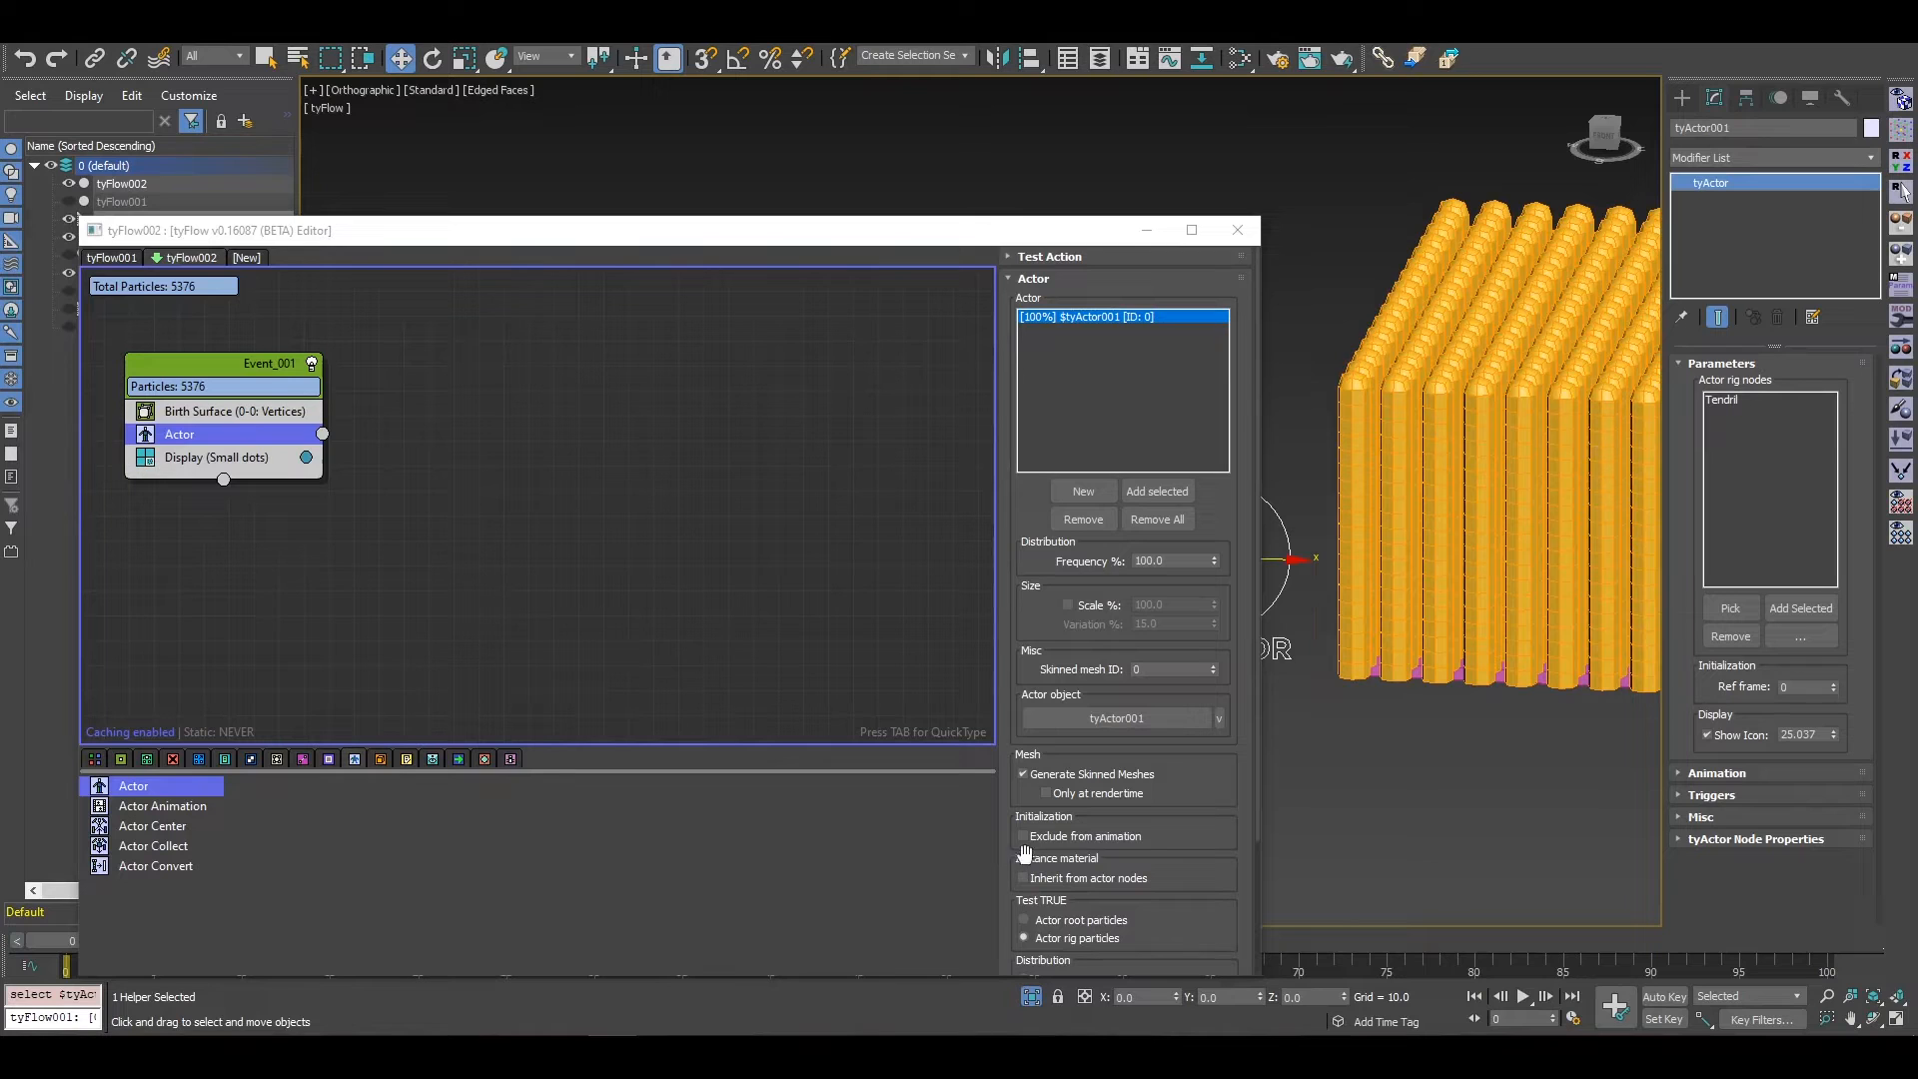
Step: Turn off Generate Skinned Meshes in the Actor operator and set Event_001's display type to Geometry
{"action": "left_click", "coordinate": [1125, 775]}
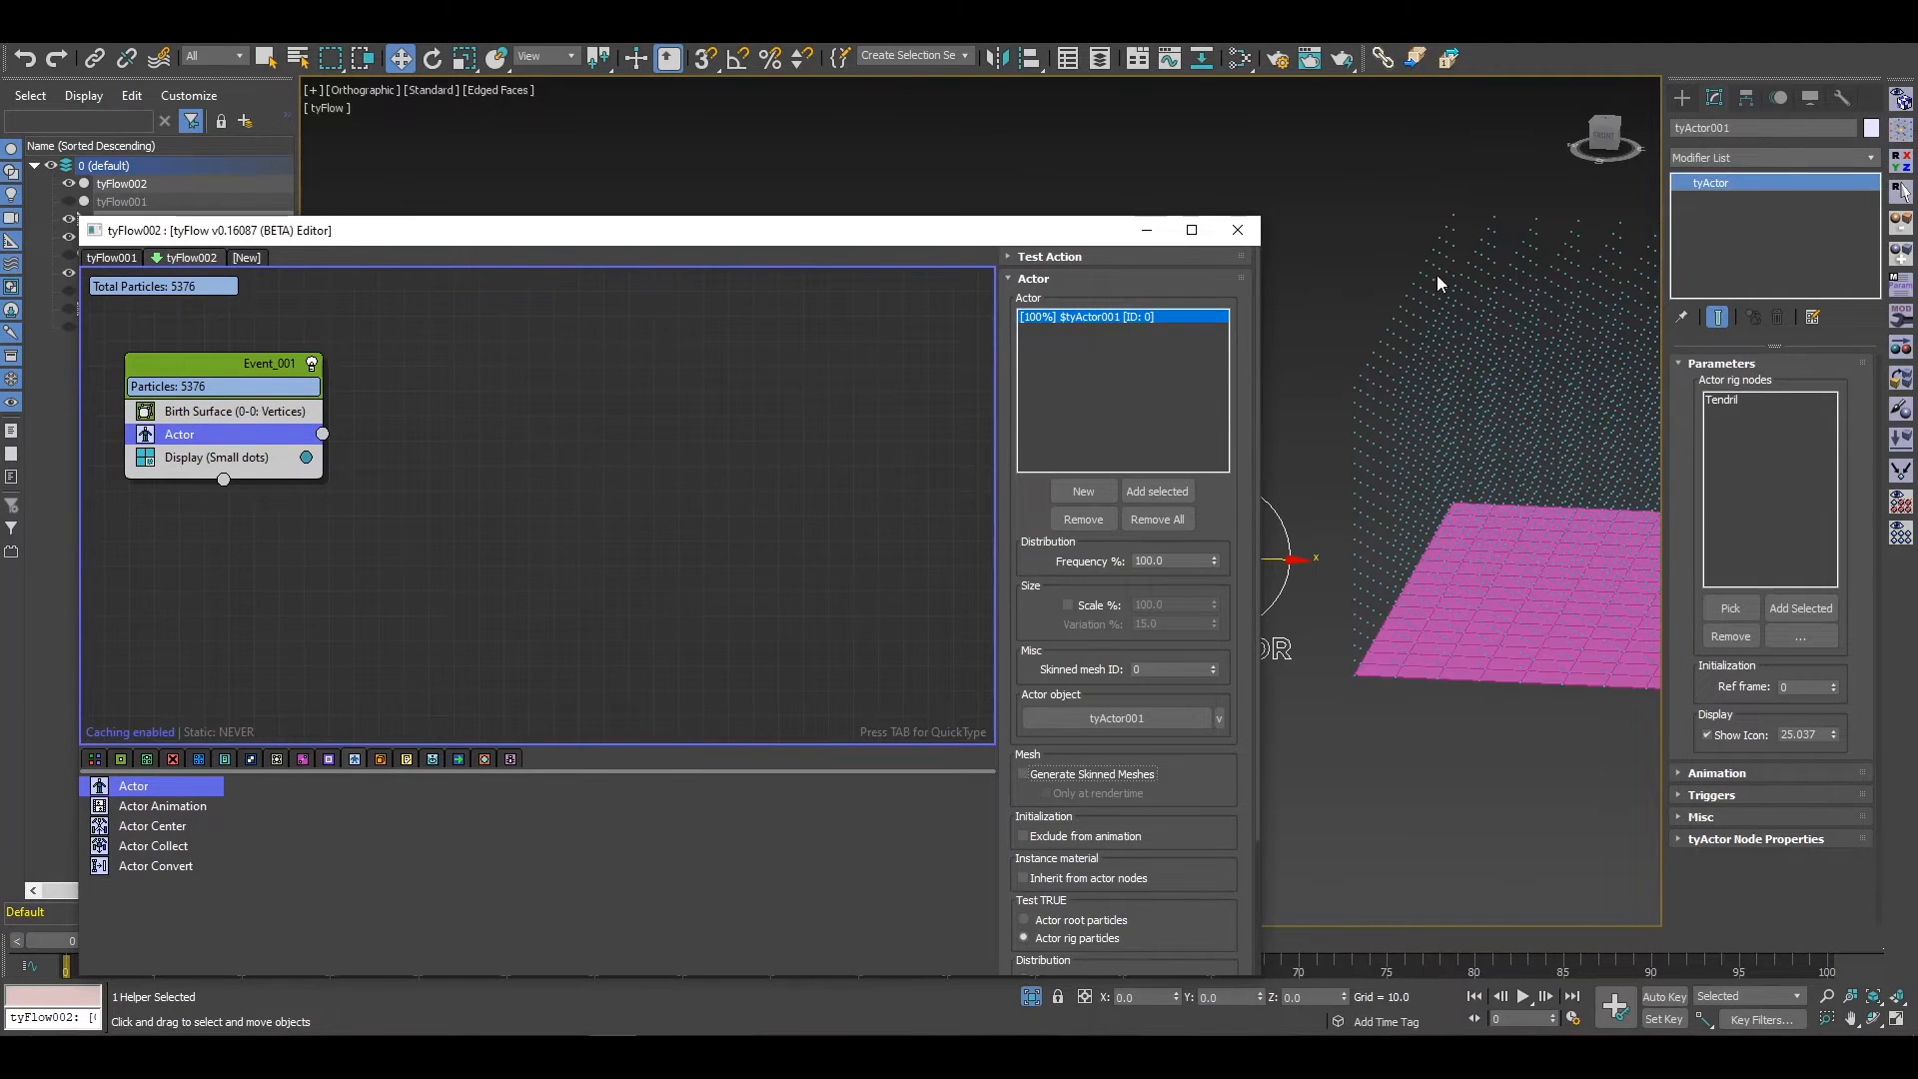
{"action": "middle_click_drag", "start_coordinate": [1437, 274], "coordinate": [1427, 344], "text": "alt"}
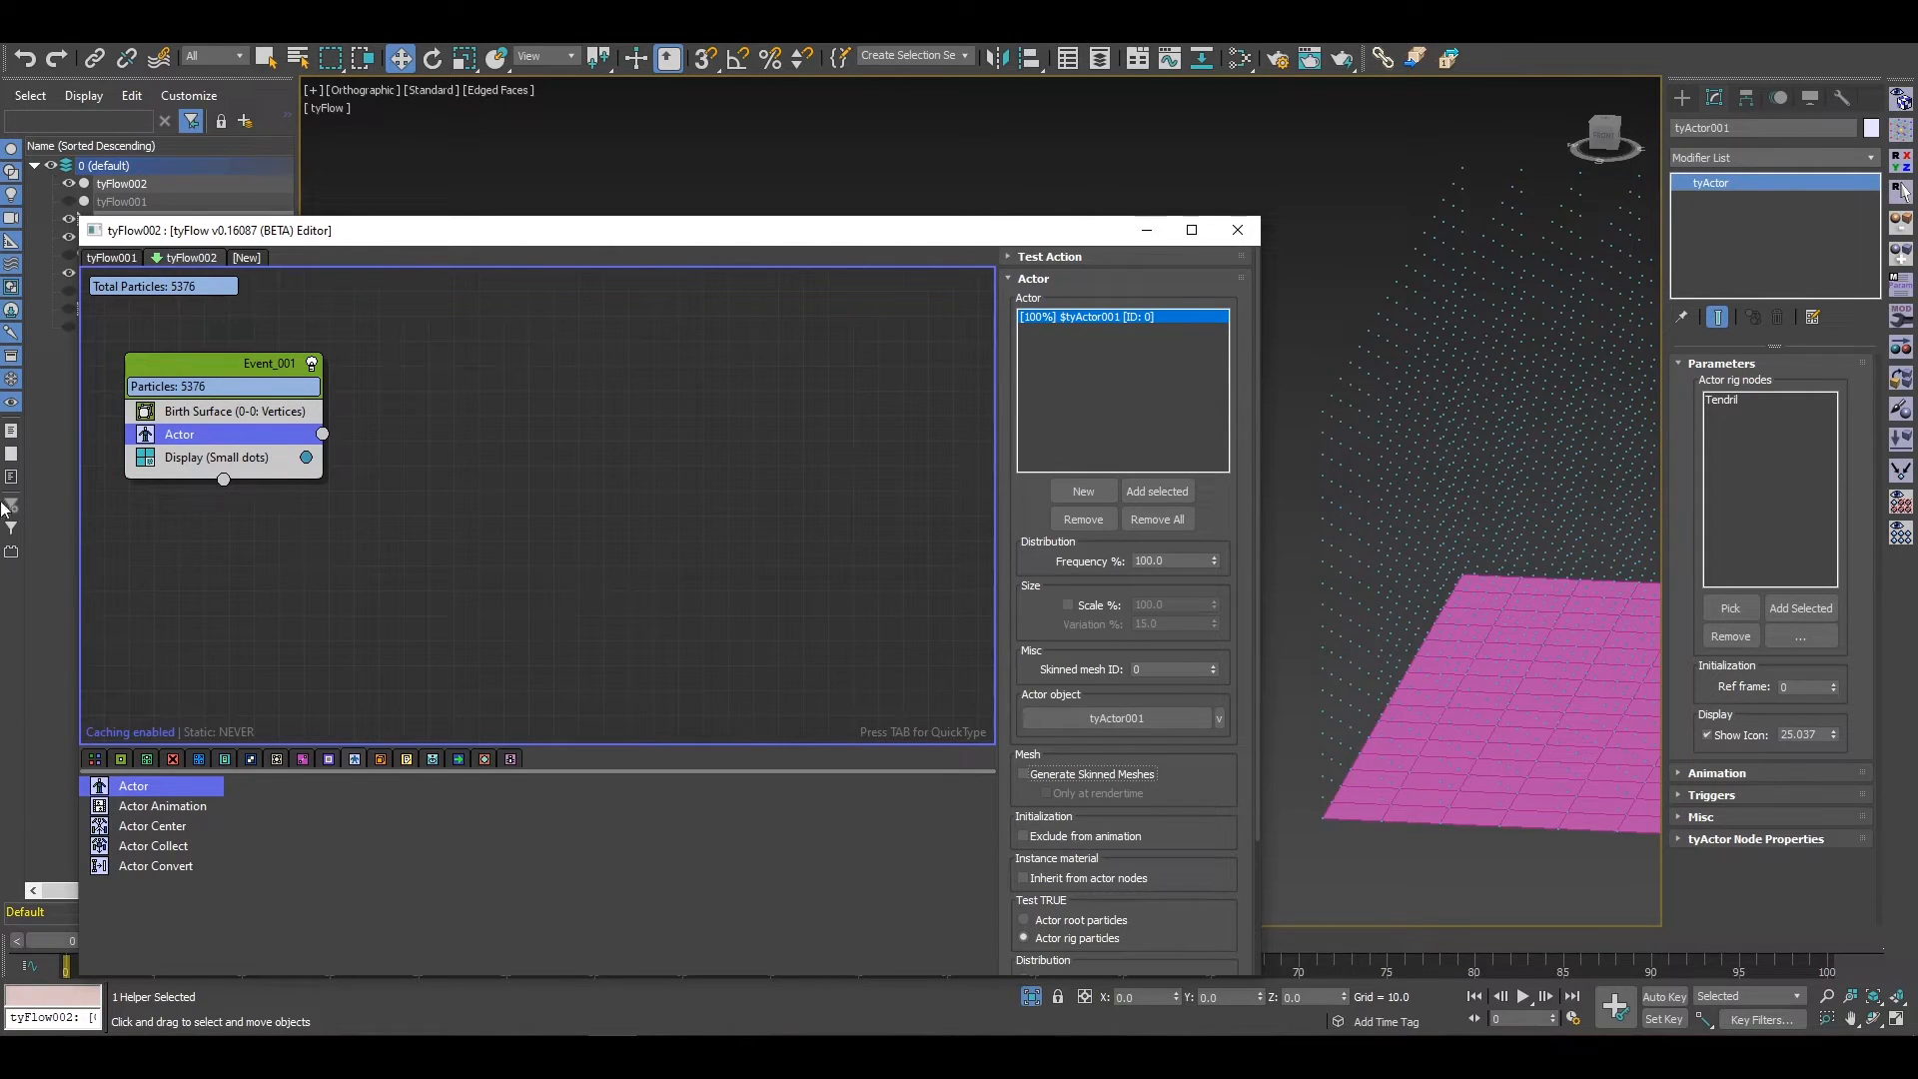
{"action": "left_click_drag", "start_coordinate": [673, 232], "coordinate": [828, 115]}
{"action": "left_click", "coordinate": [385, 339]}
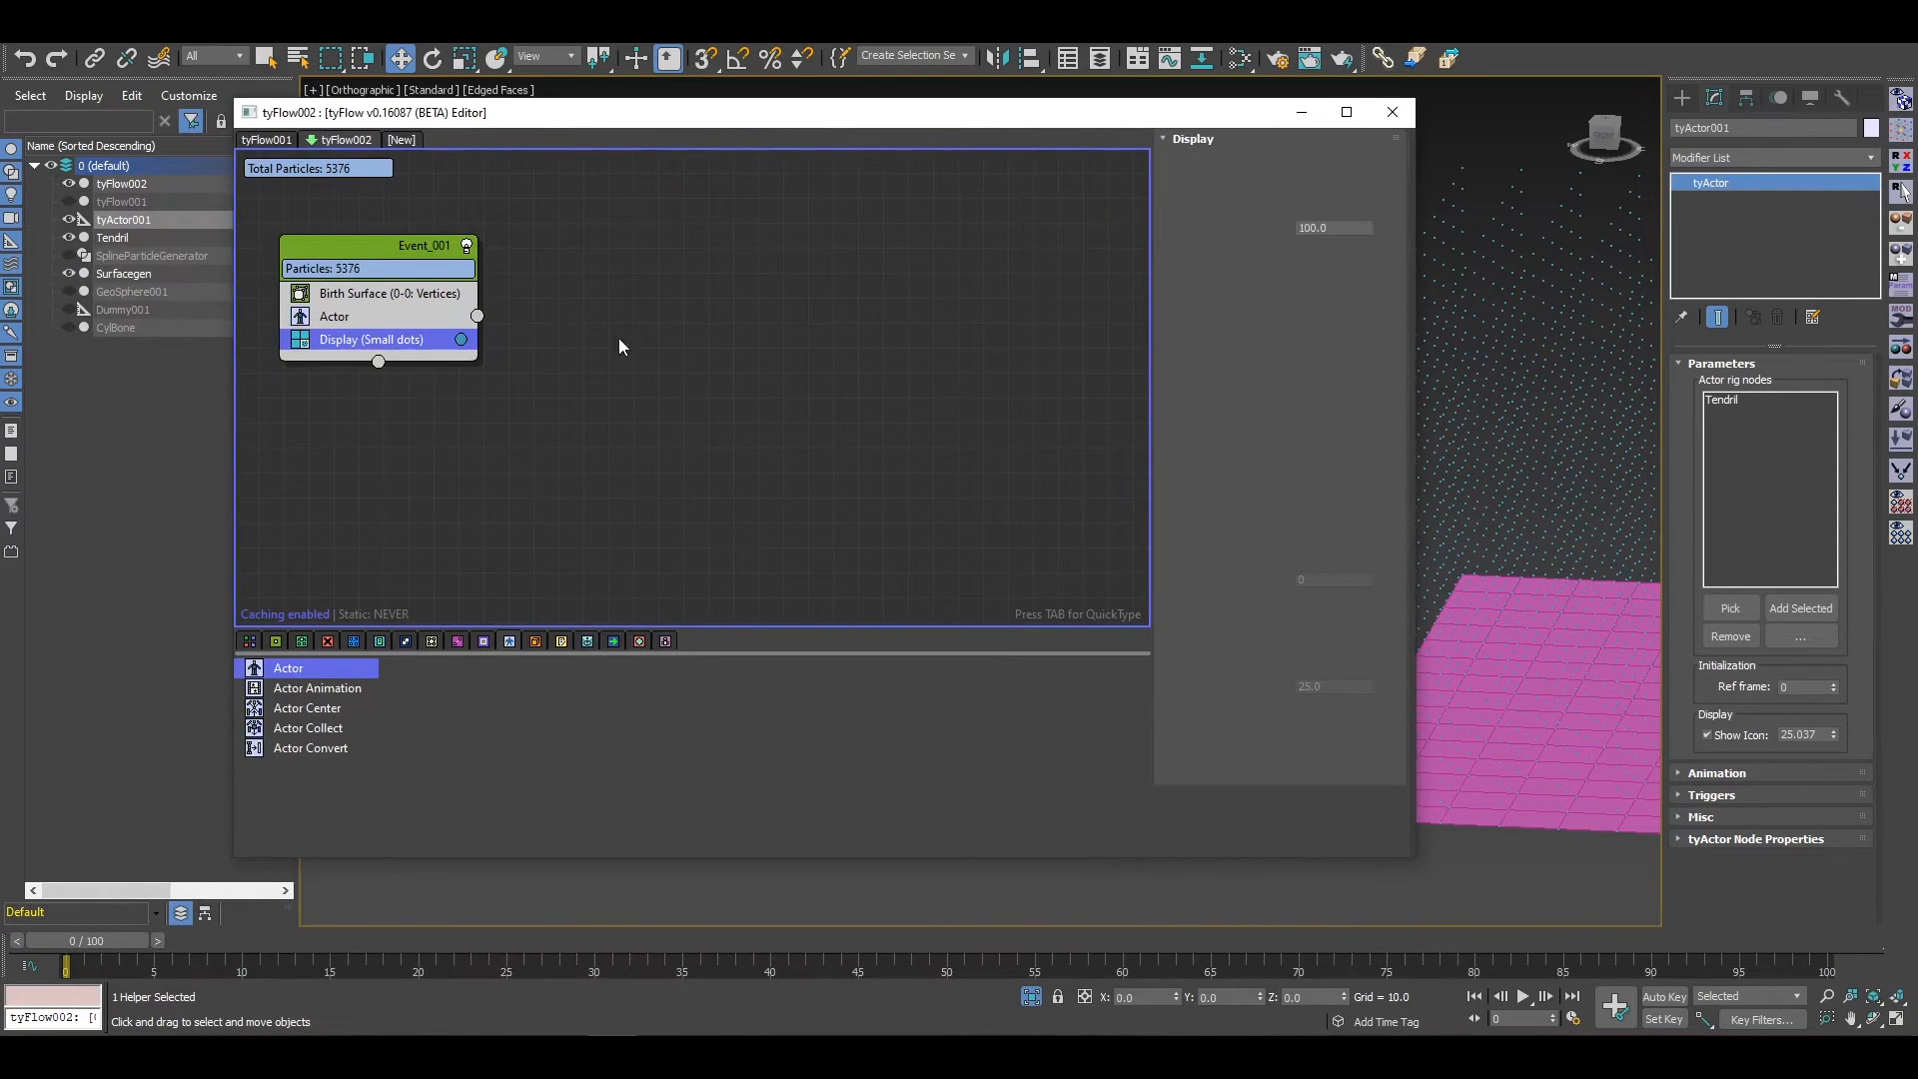
{"action": "left_click", "coordinate": [1225, 180]}
{"action": "left_click", "coordinate": [1221, 270]}
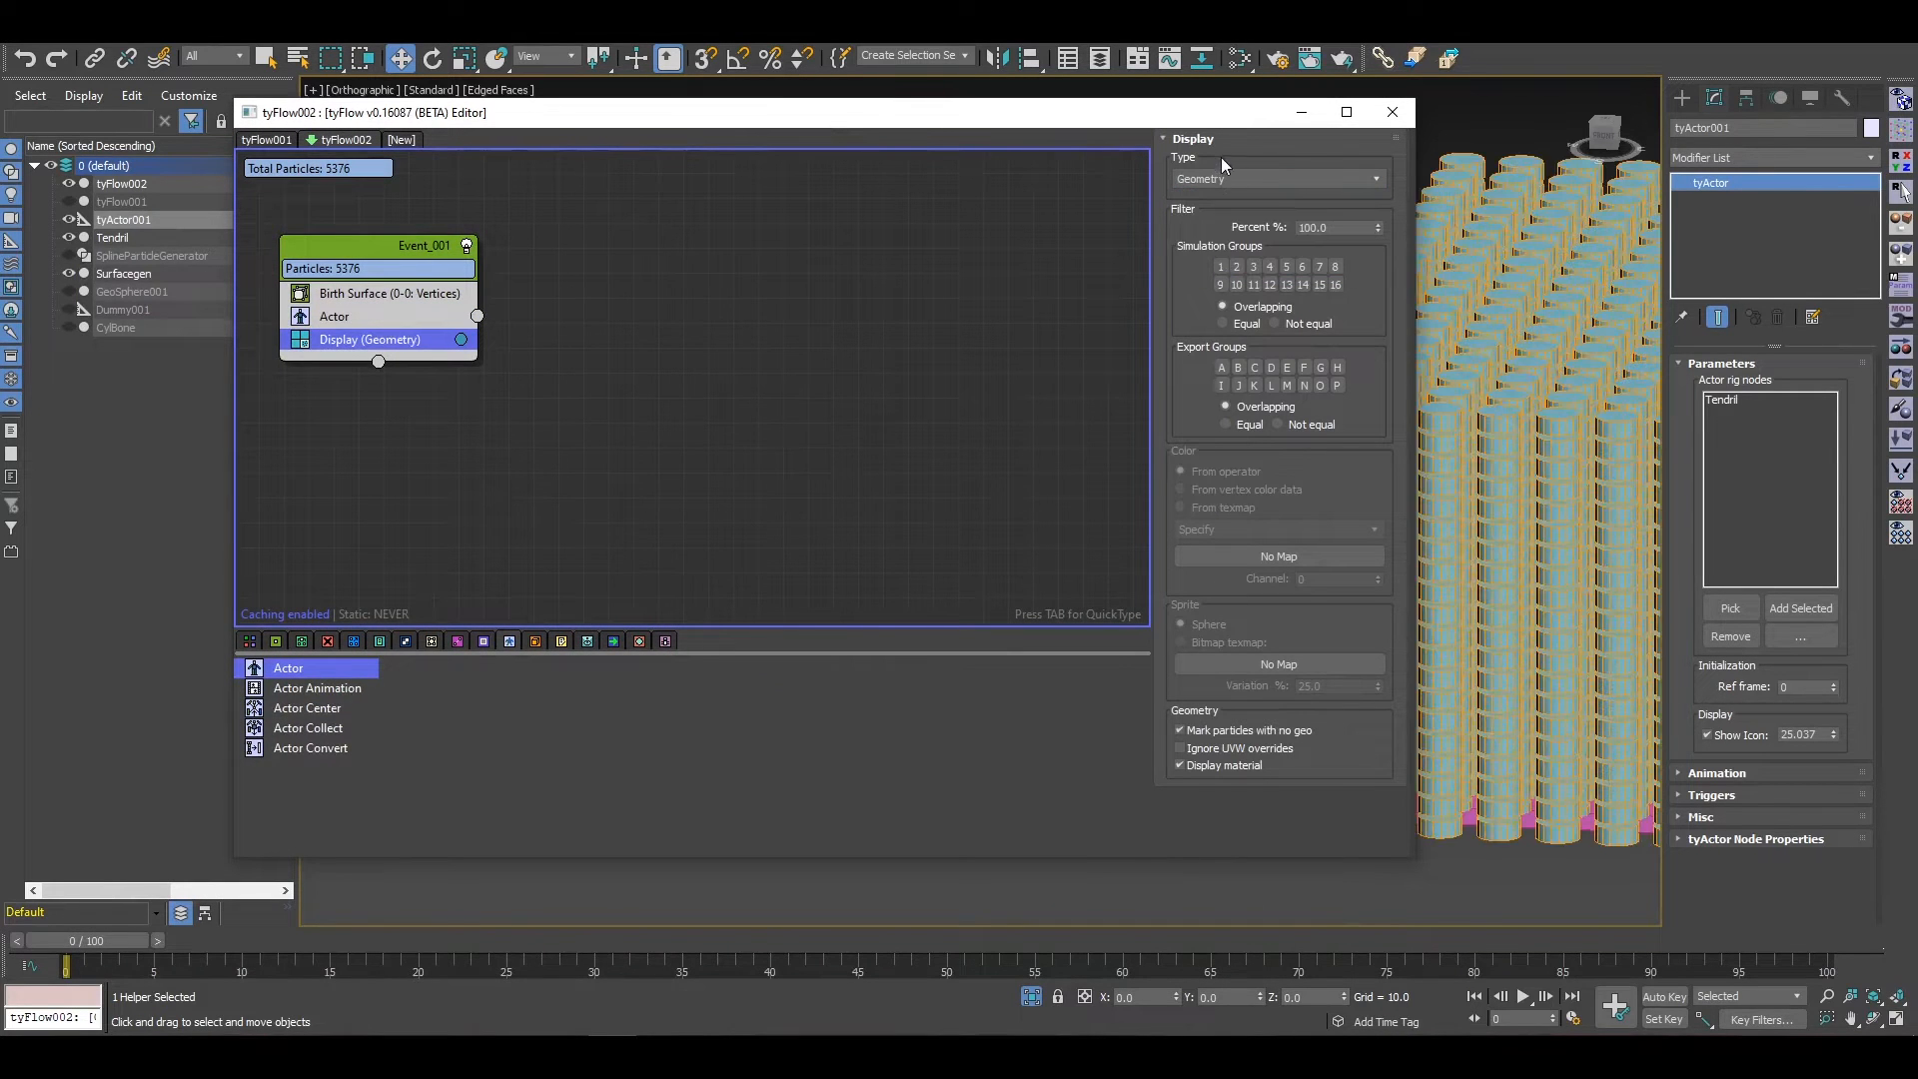
{"action": "left_click_drag", "start_coordinate": [1201, 118], "coordinate": [881, 255]}
{"action": "scroll", "coordinate": [1335, 506], "scroll_direction": "up", "scroll_amount": 2}
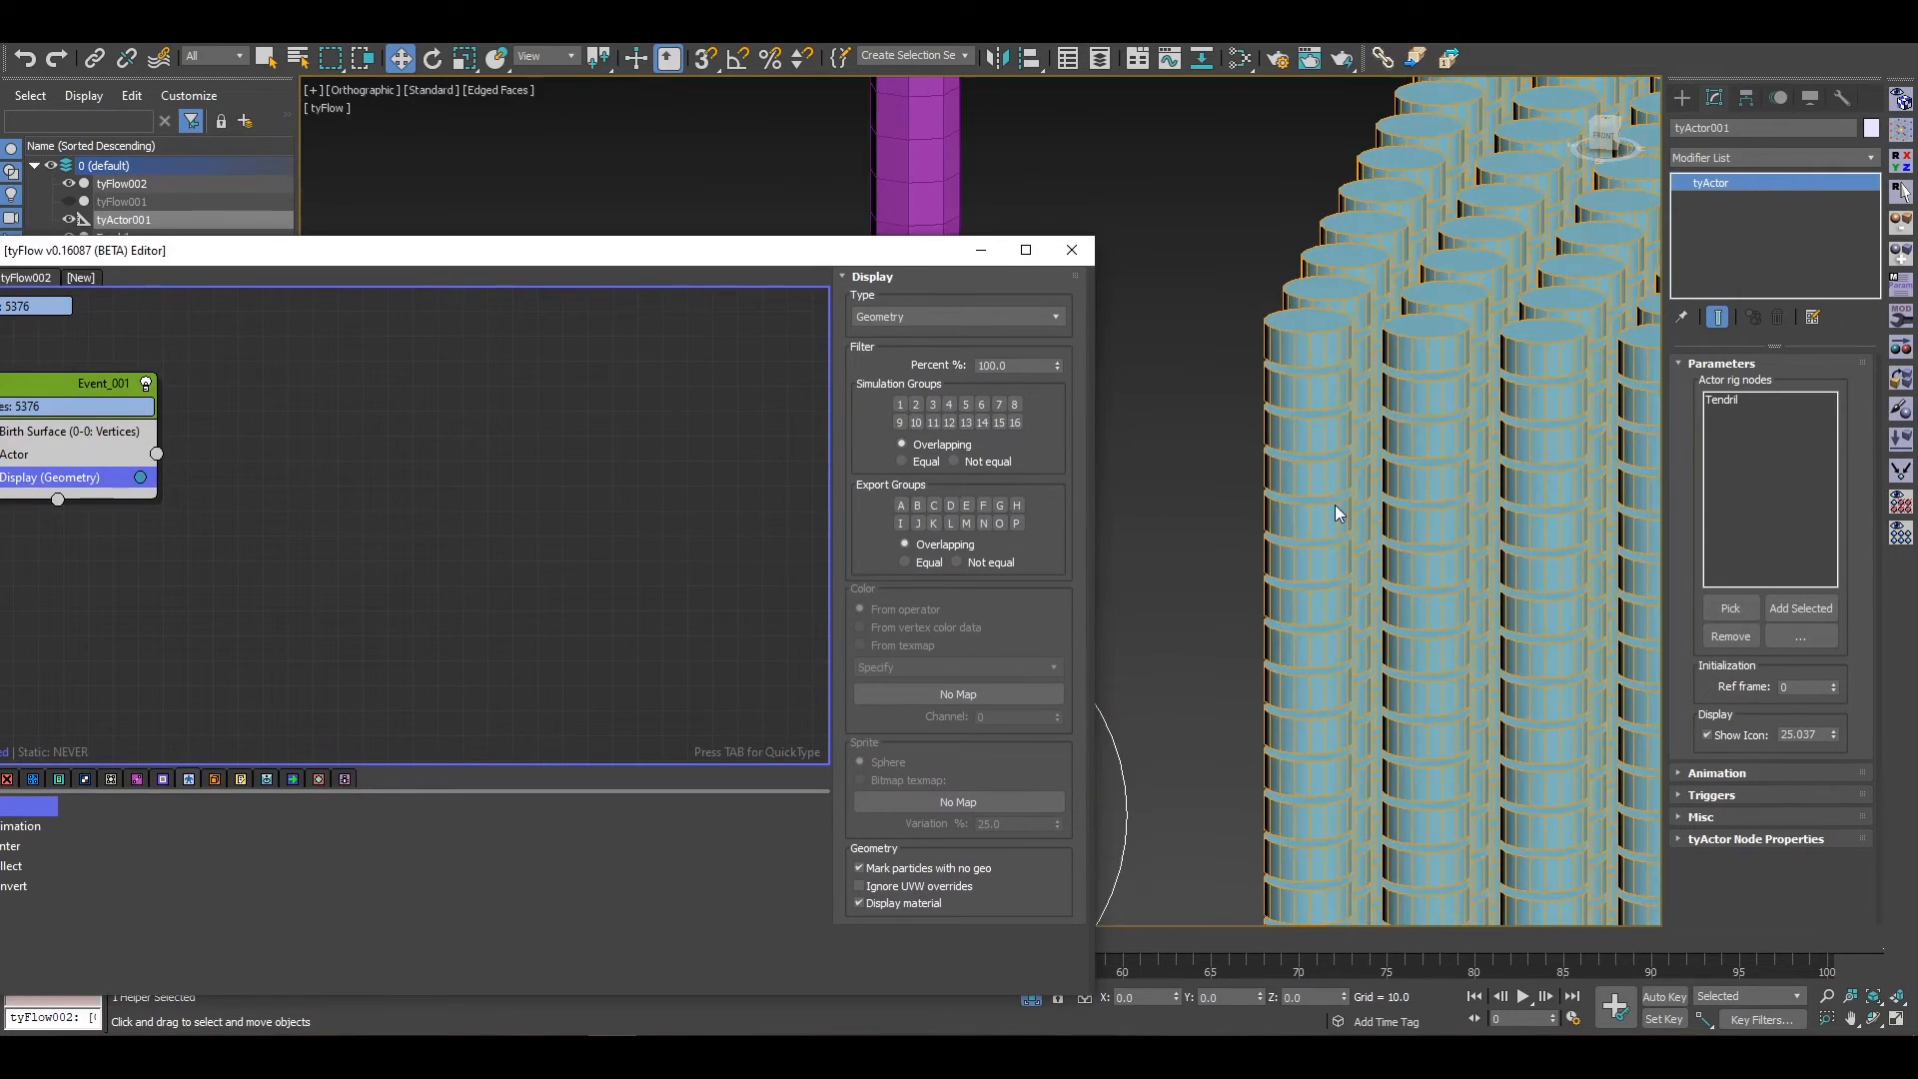
{"action": "scroll", "coordinate": [1382, 514], "scroll_direction": "down", "scroll_amount": 4}
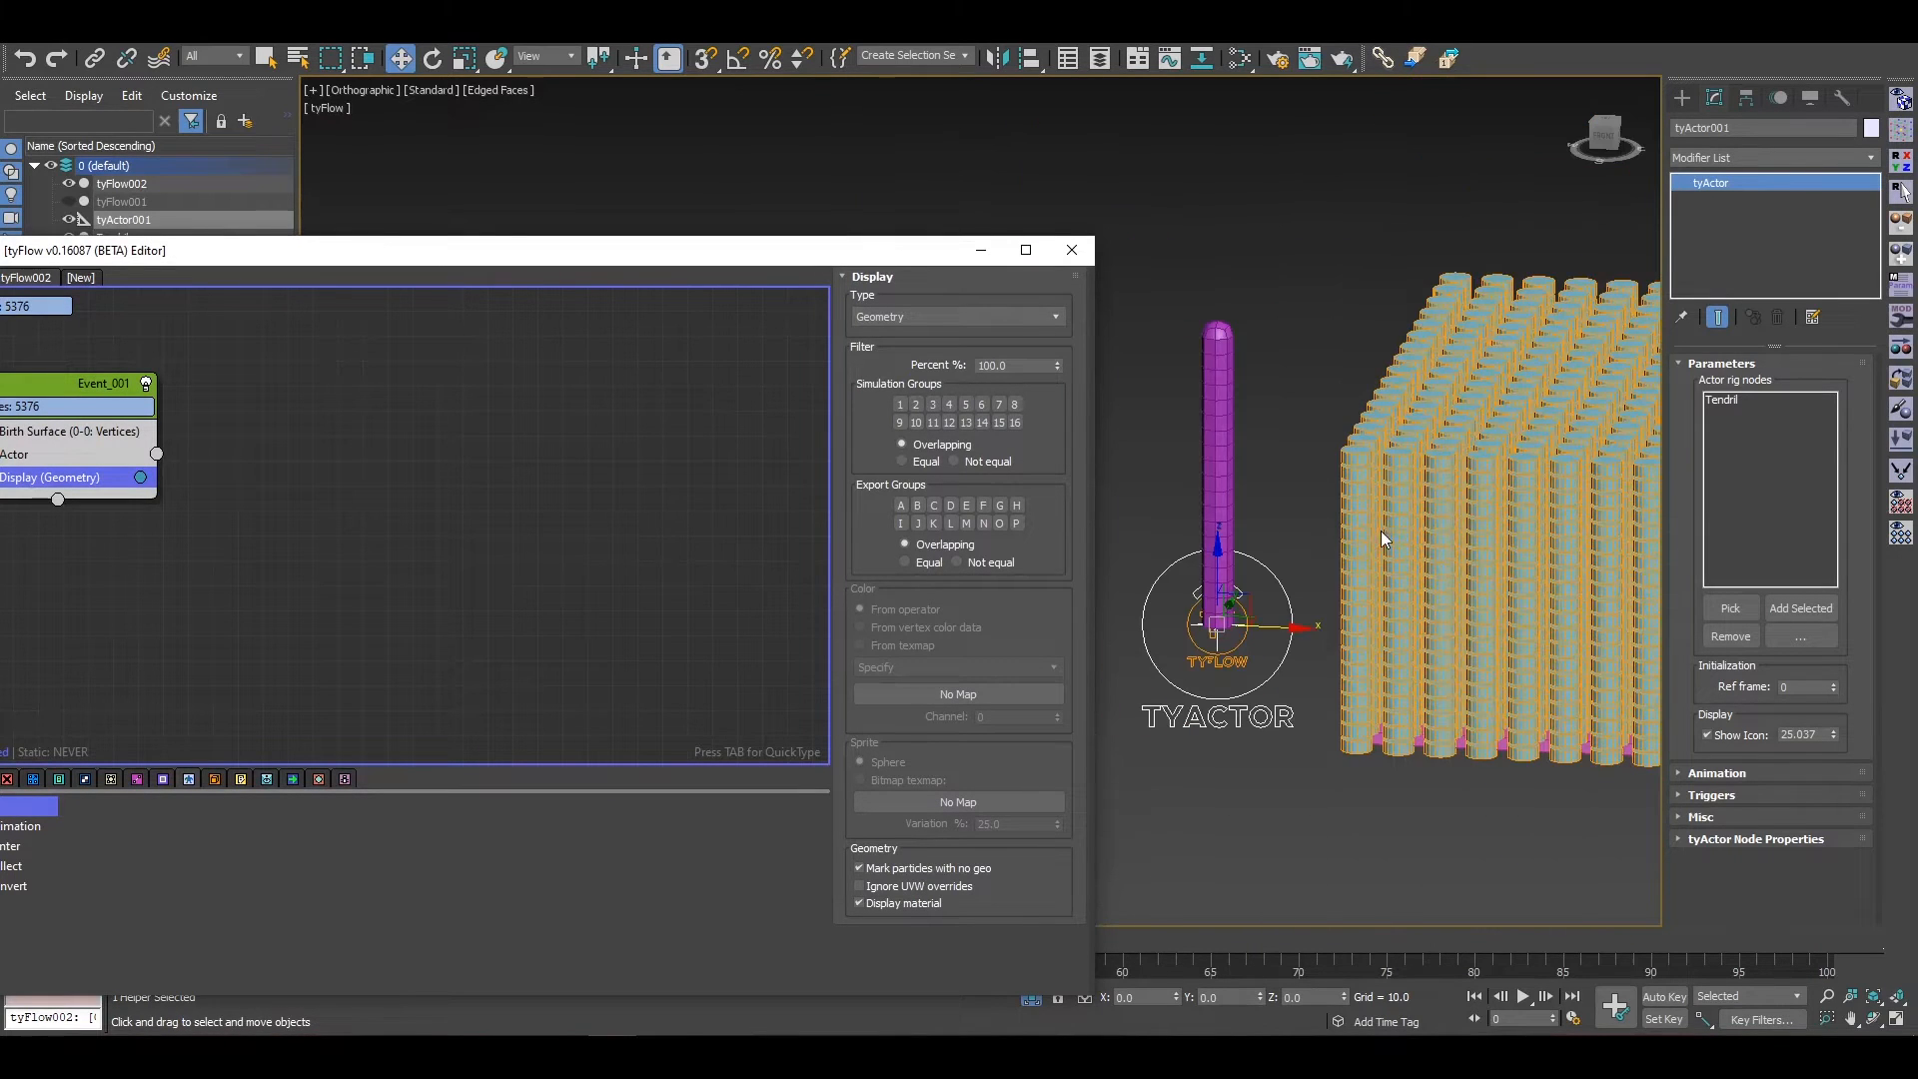
Step: Add a Poly Select modifier to the Surfacegen plane
{"action": "middle_click_drag", "start_coordinate": [1393, 584], "coordinate": [1209, 542], "text": "alt"}
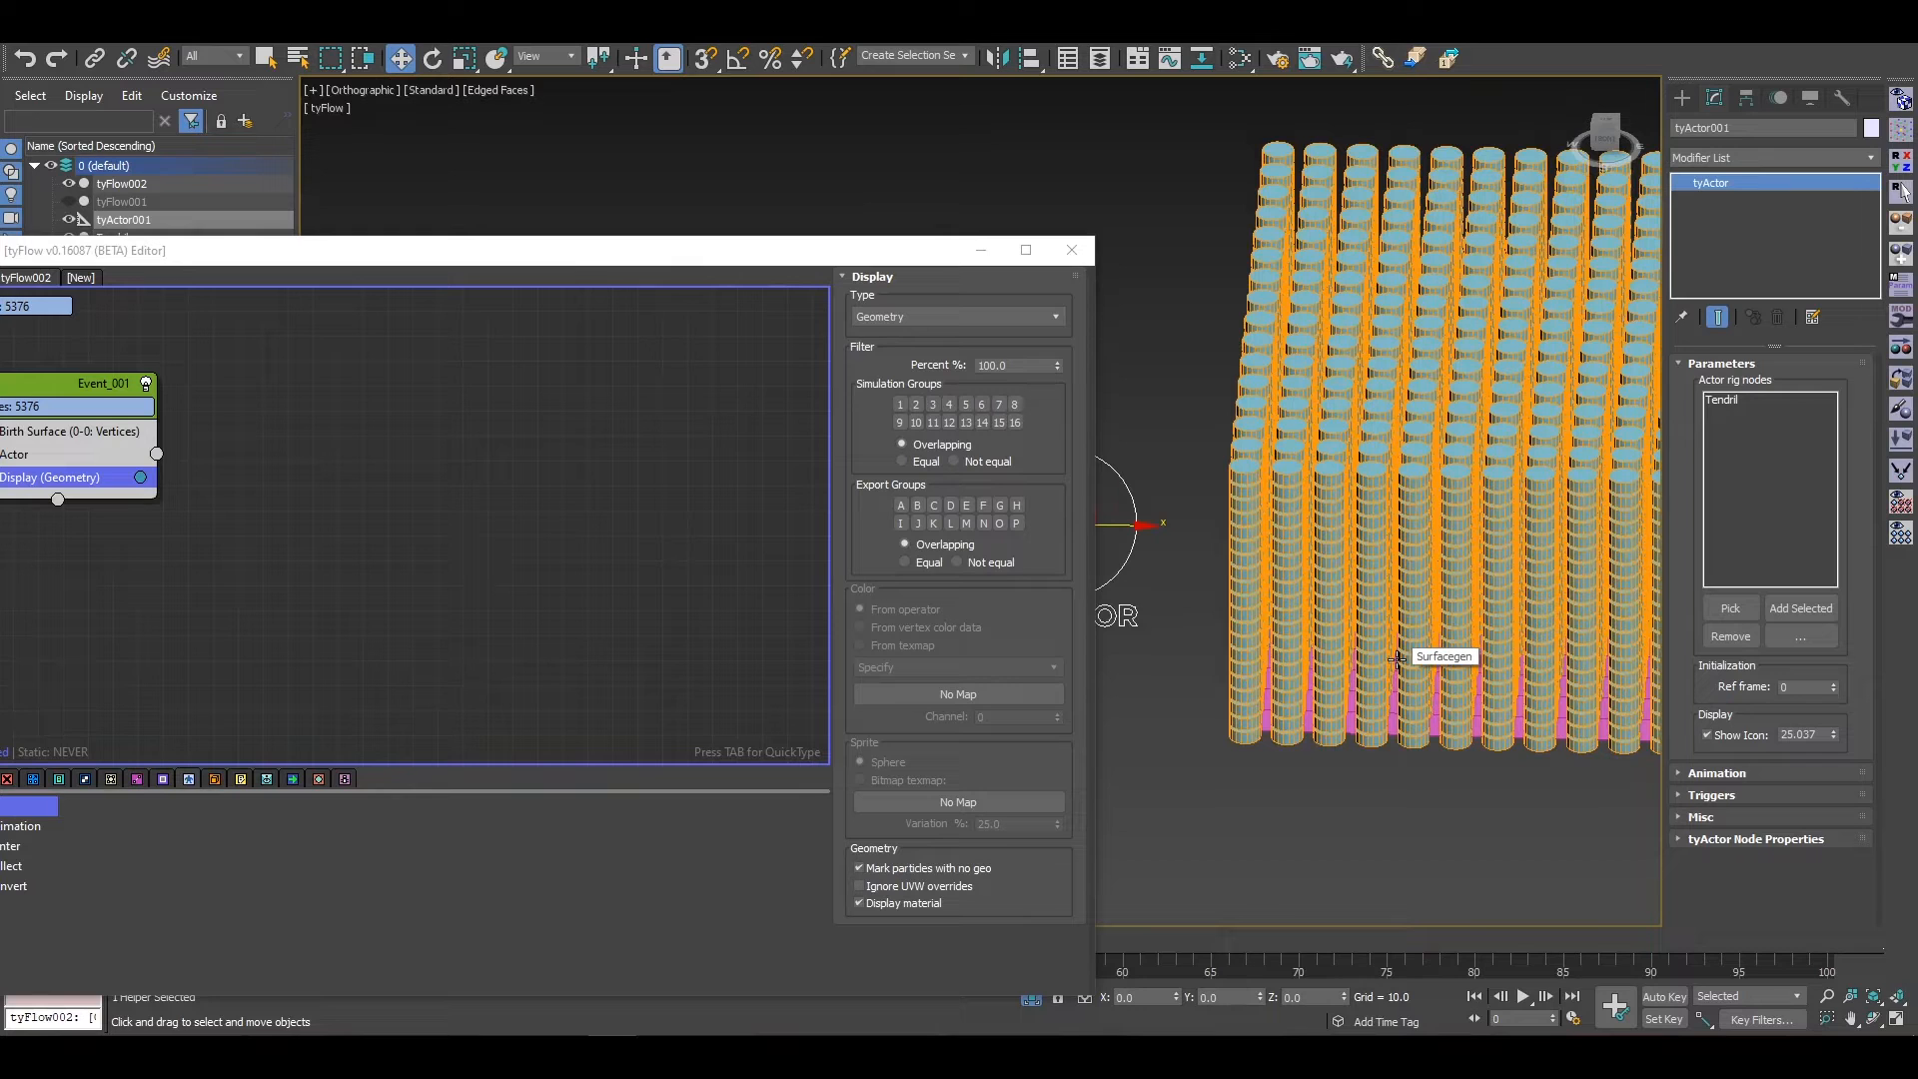
{"action": "left_click", "coordinate": [1305, 722]}
{"action": "left_click", "coordinate": [1738, 157]}
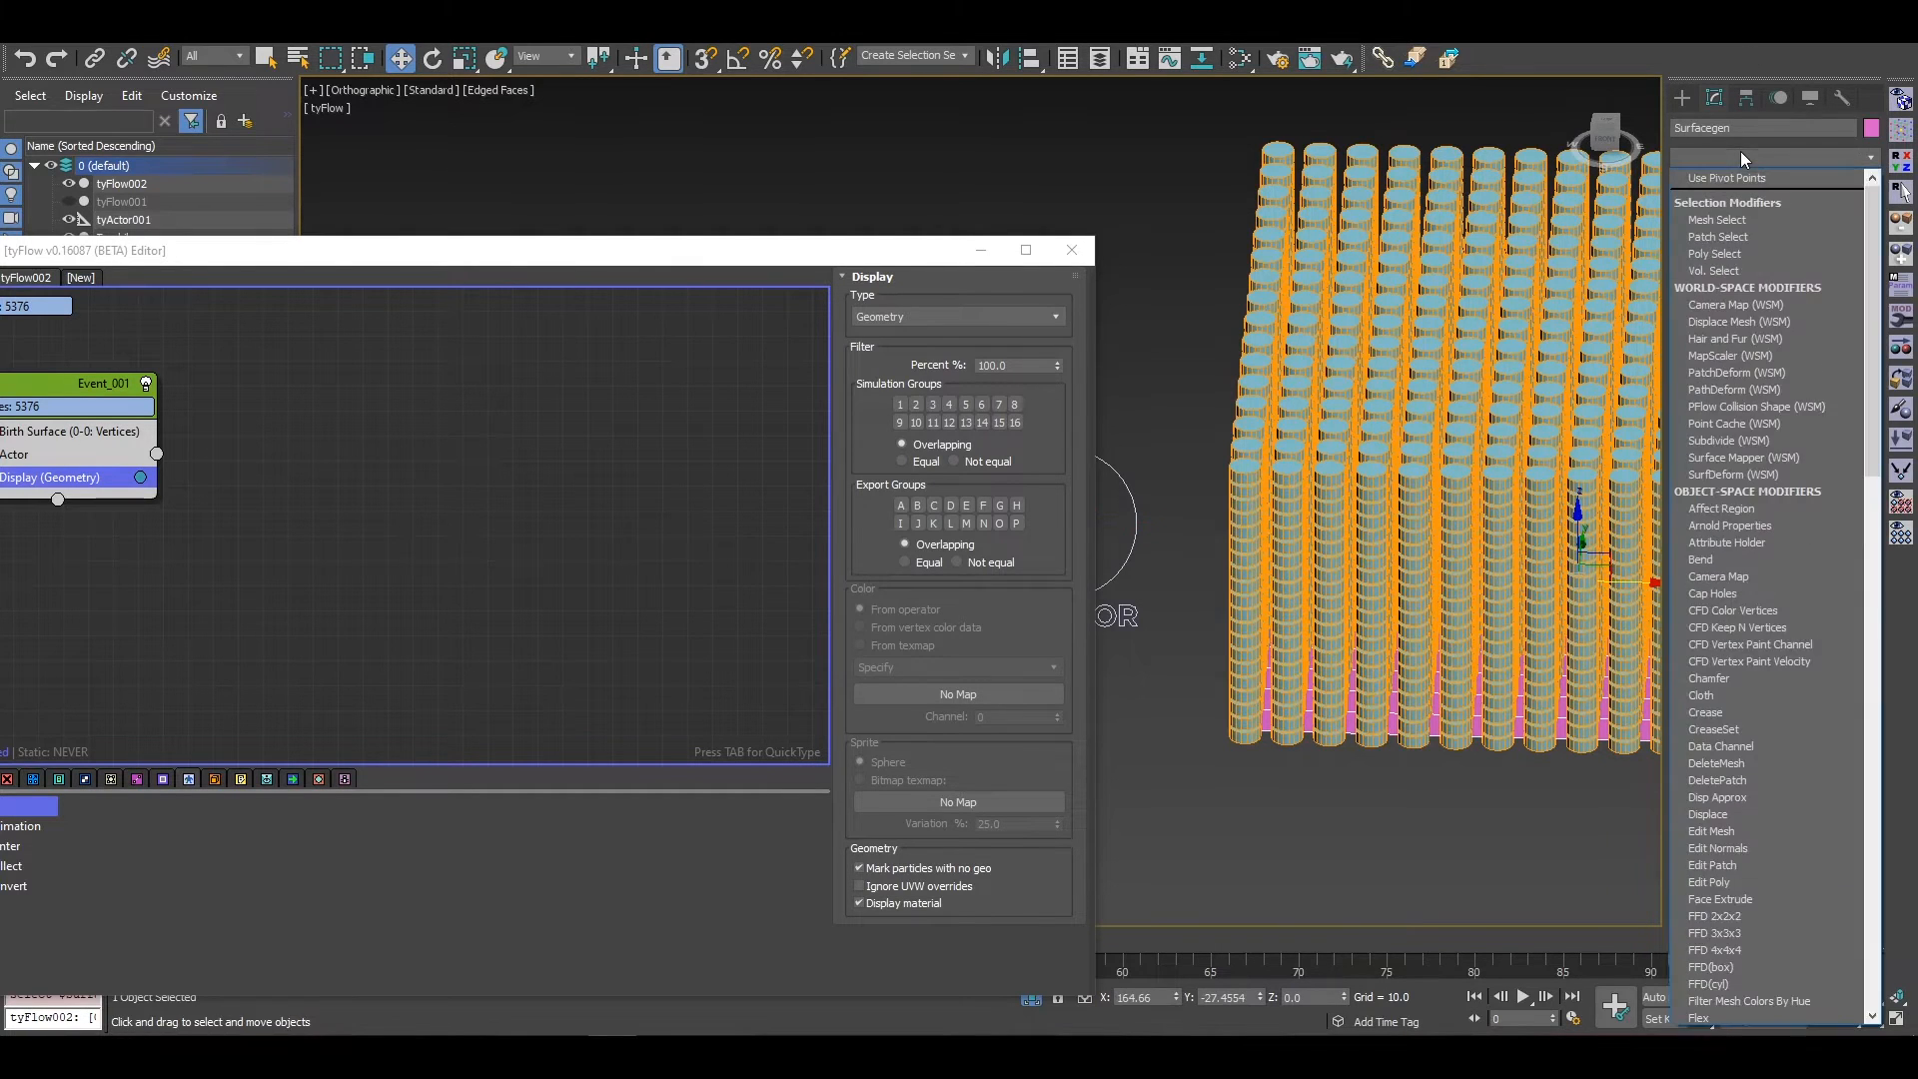
{"action": "left_click", "coordinate": [1747, 254]}
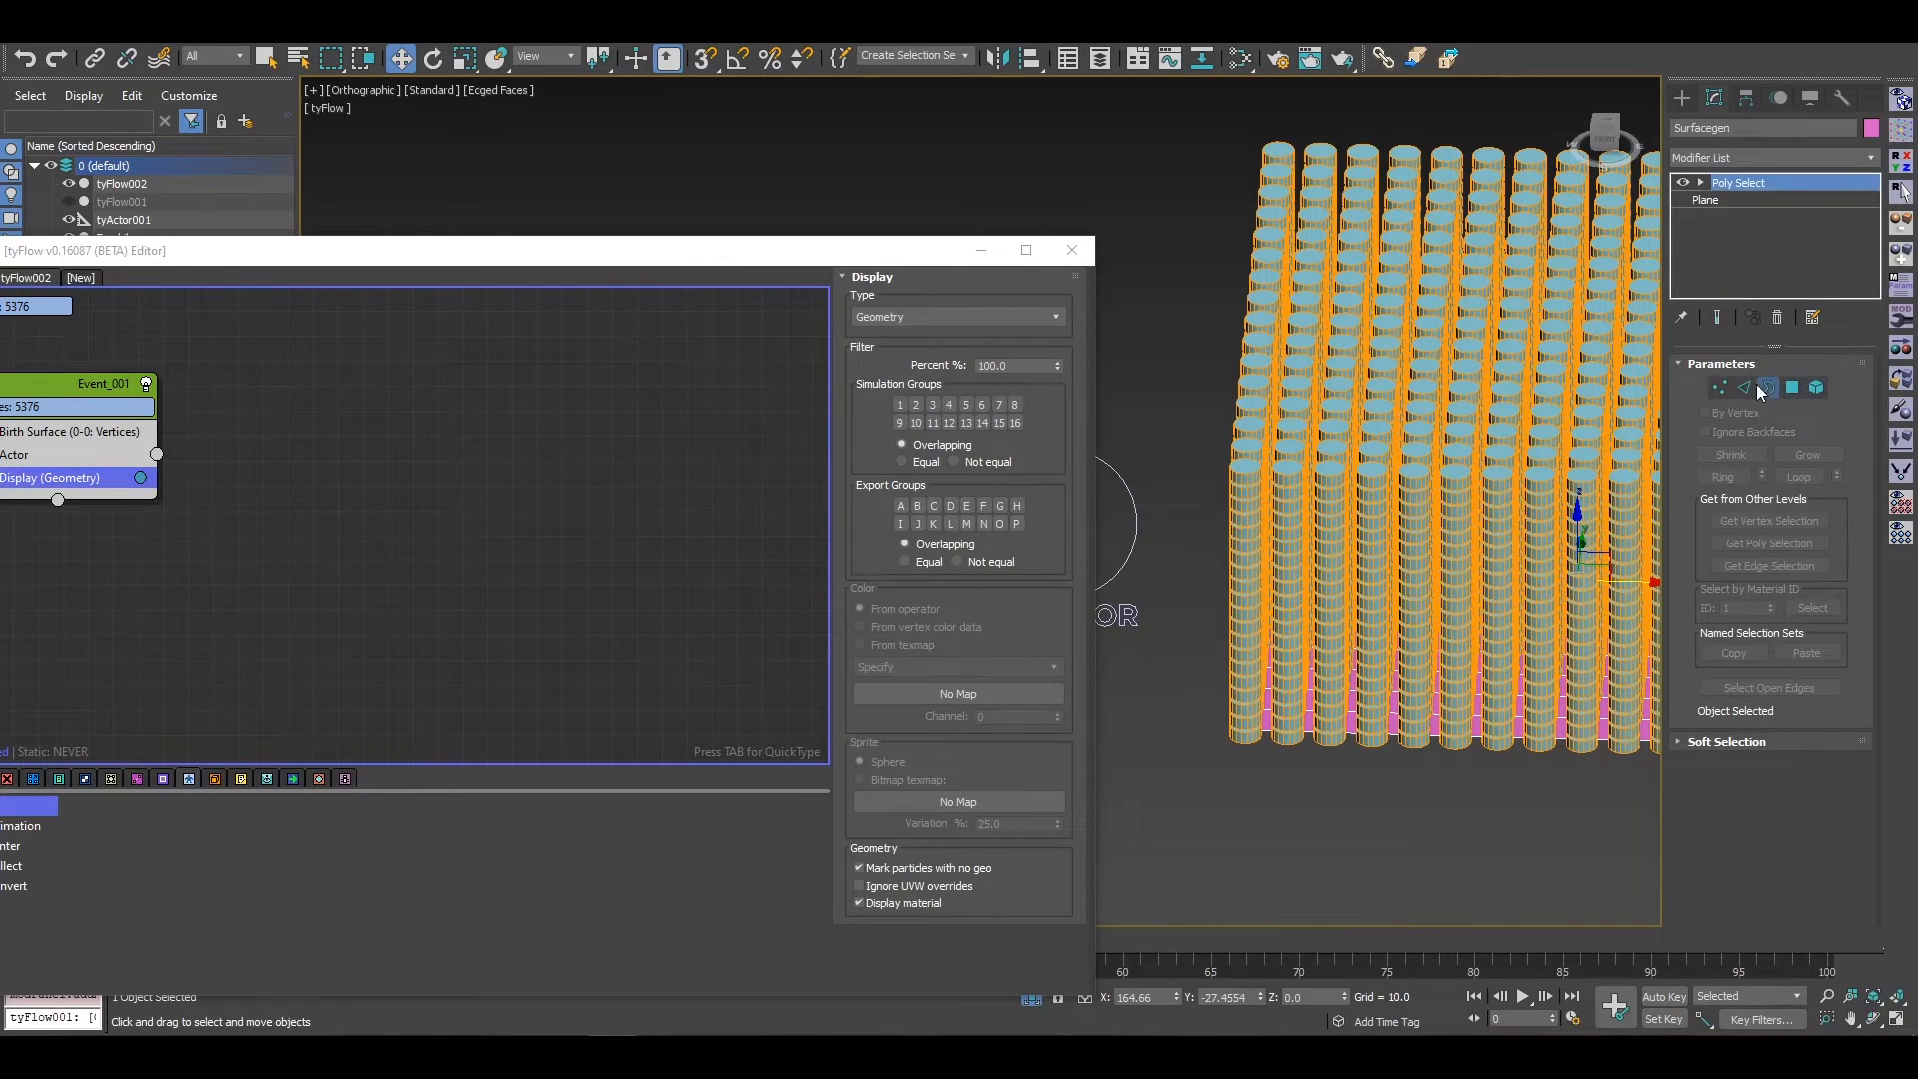
Step: Select the plane's border, convert it to vertices, invert it to the interior vertices, and isolate the plane
{"action": "left_click", "coordinate": [1392, 736]}
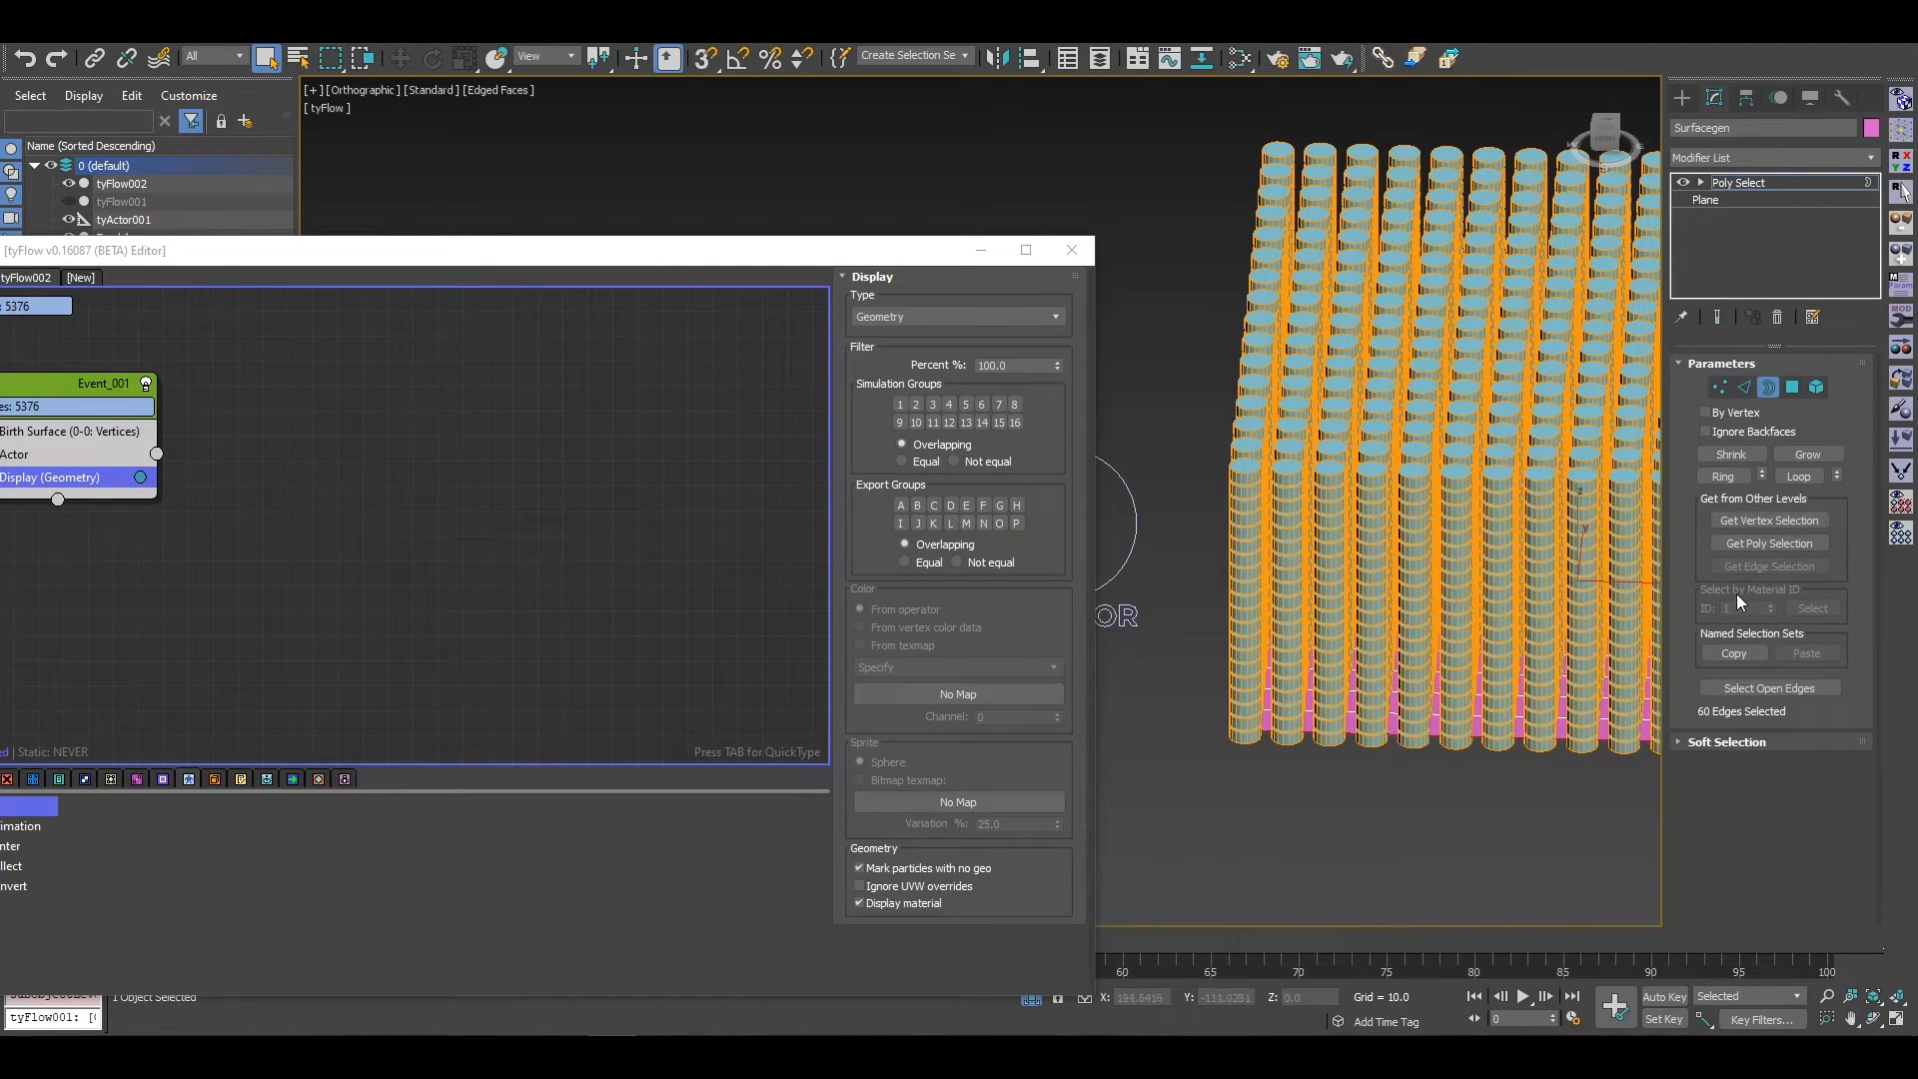
{"action": "left_click", "coordinate": [1719, 387]}
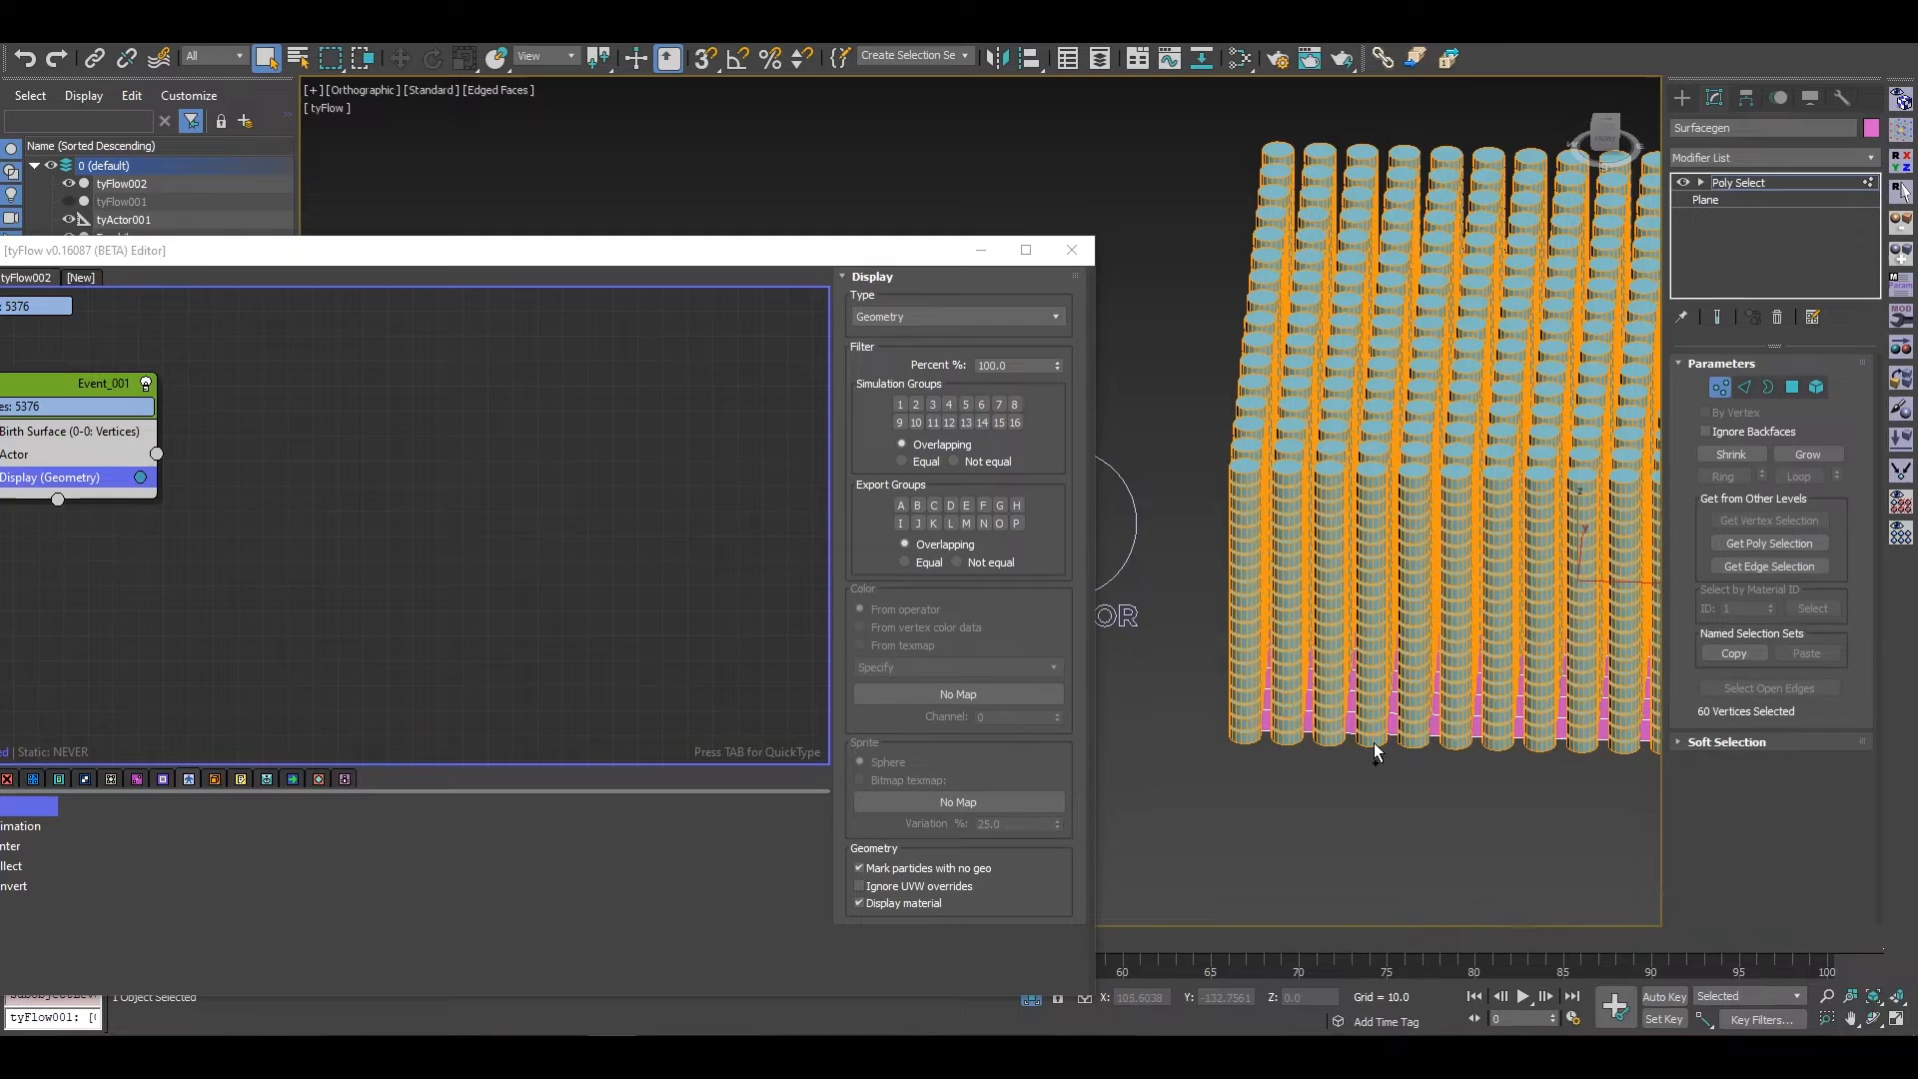
{"action": "key", "text": "ctrl+a"}
{"action": "key", "text": "alt+q"}
{"action": "scroll", "coordinate": [1368, 610], "scroll_direction": "down", "scroll_amount": 5}
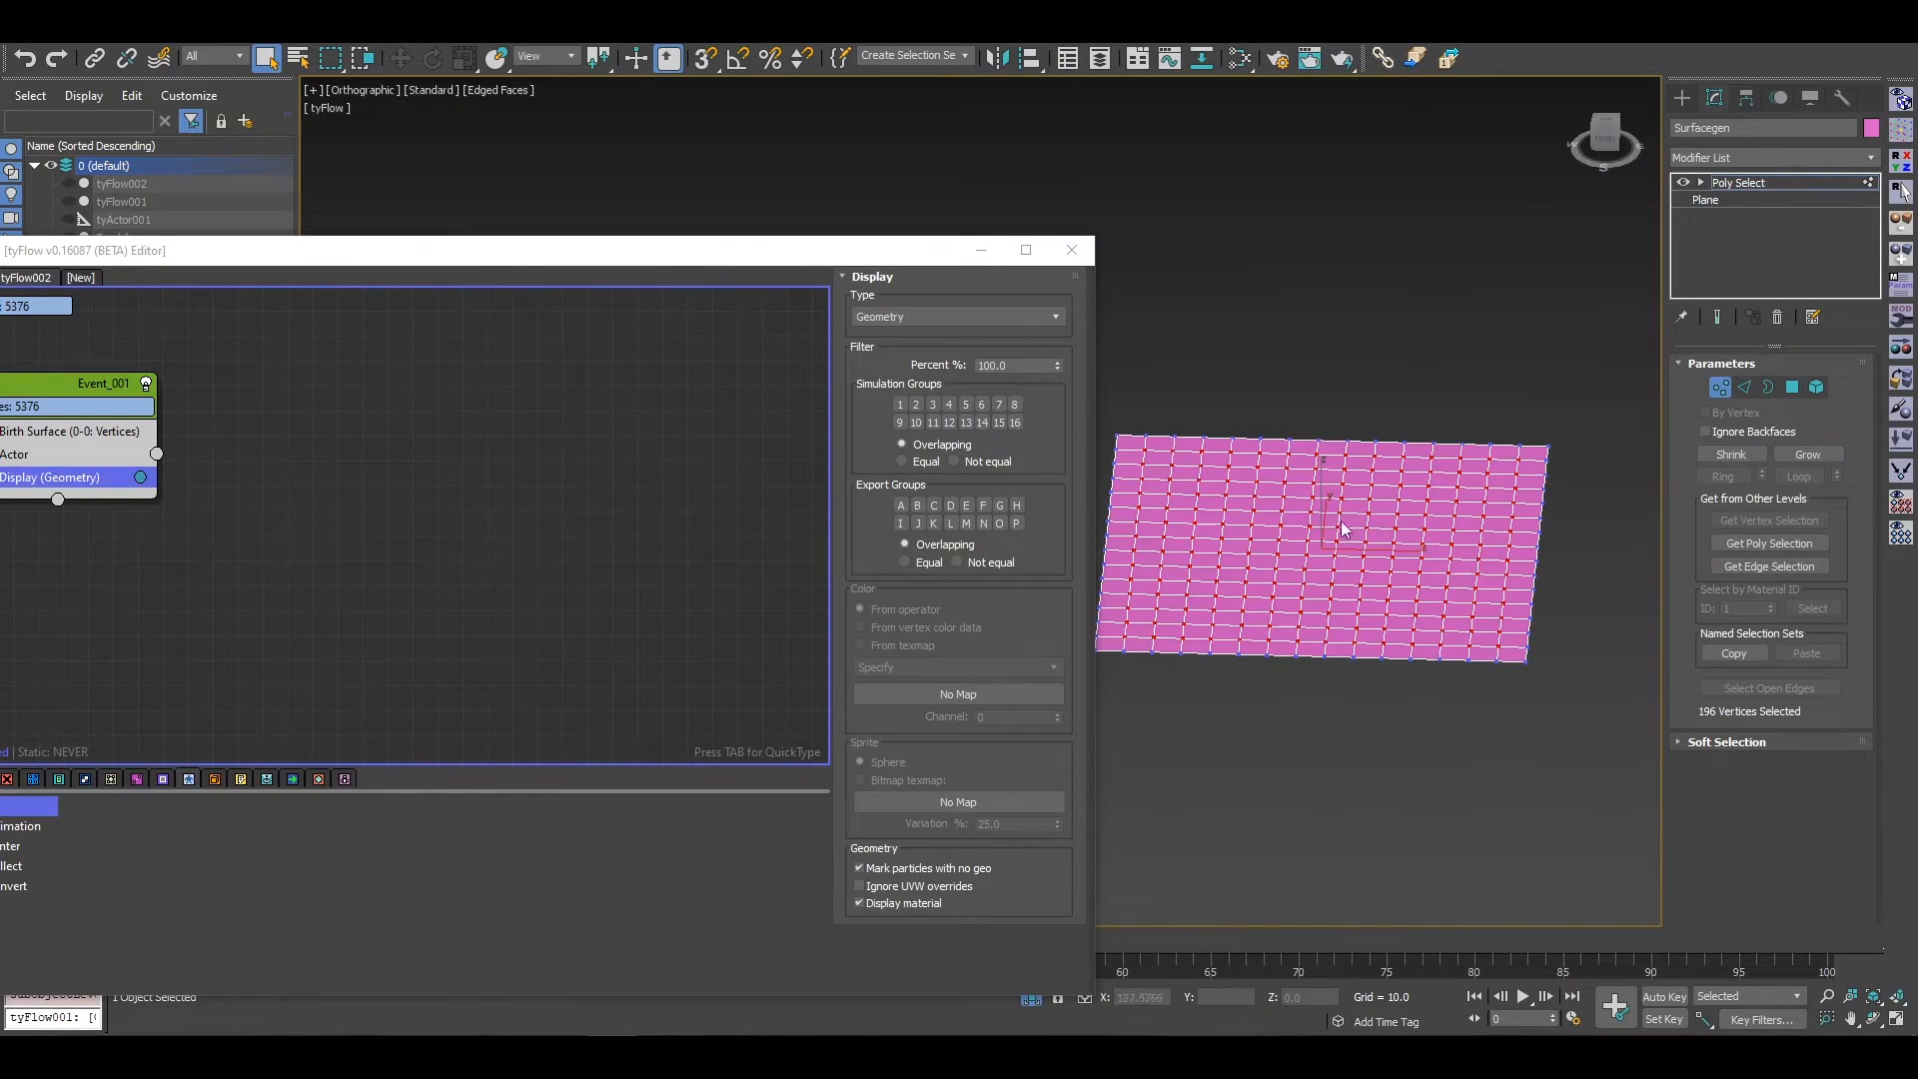
Step: Set Event_001's Birth Surface operator to spawn particles from Selected Vertices and exit the plane's isolation
{"action": "left_click", "coordinate": [62, 432]}
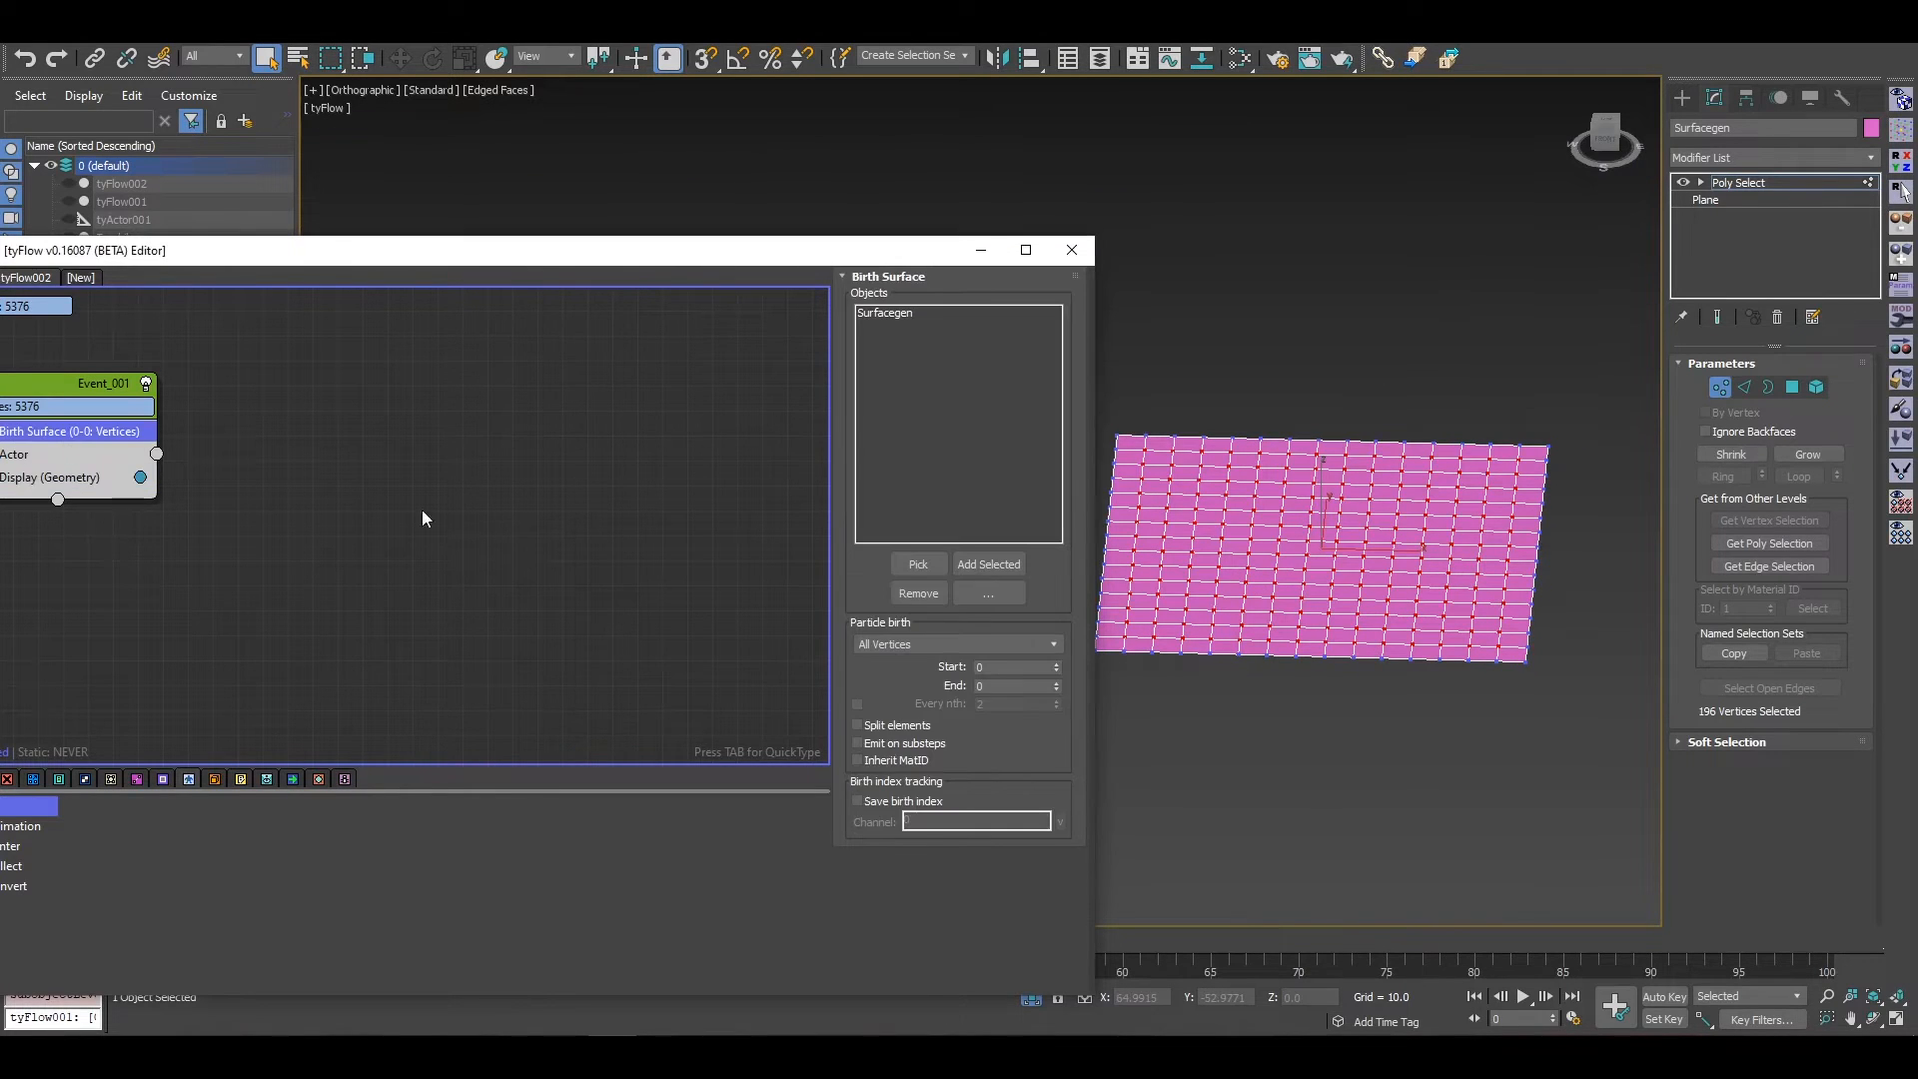
{"action": "left_click", "coordinate": [958, 643]}
{"action": "left_click", "coordinate": [934, 689]}
{"action": "left_click", "coordinate": [1032, 998]}
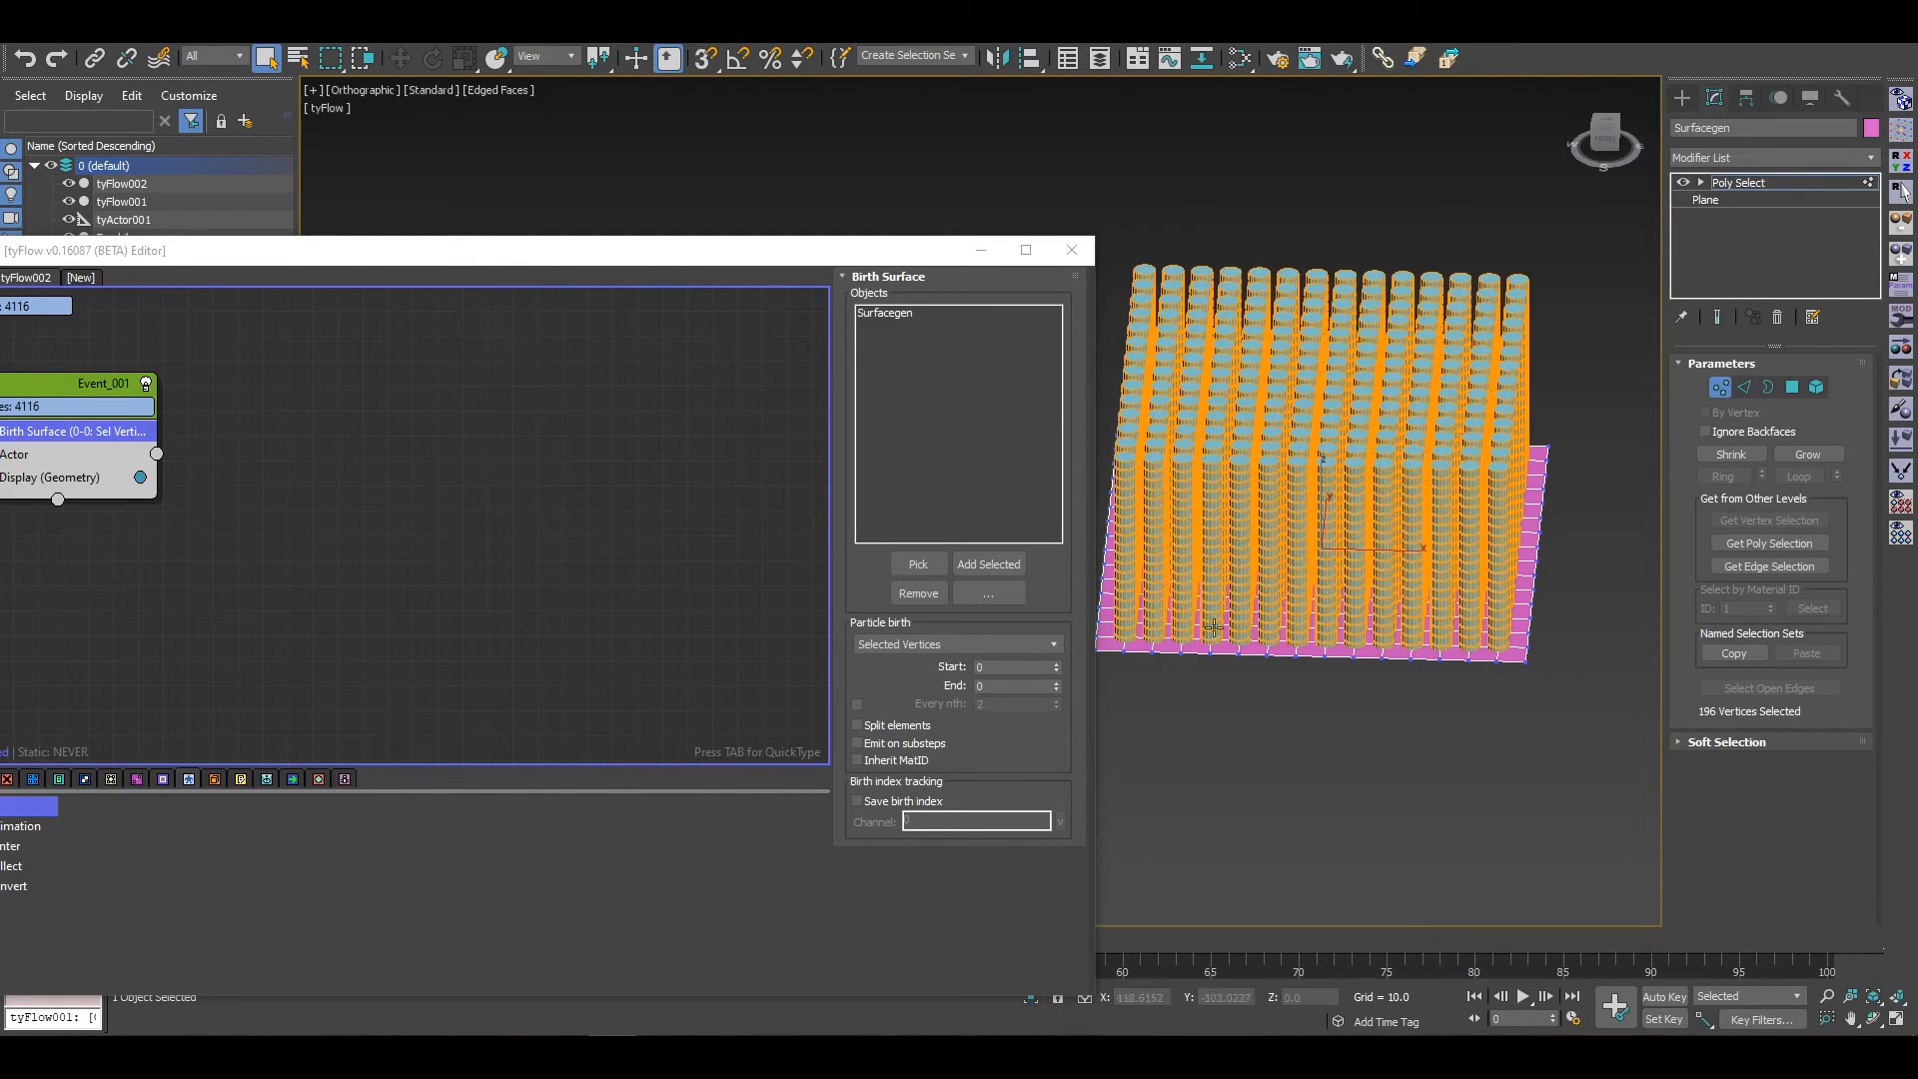
{"action": "middle_click_drag", "start_coordinate": [1263, 574], "coordinate": [1200, 768], "text": "alt"}
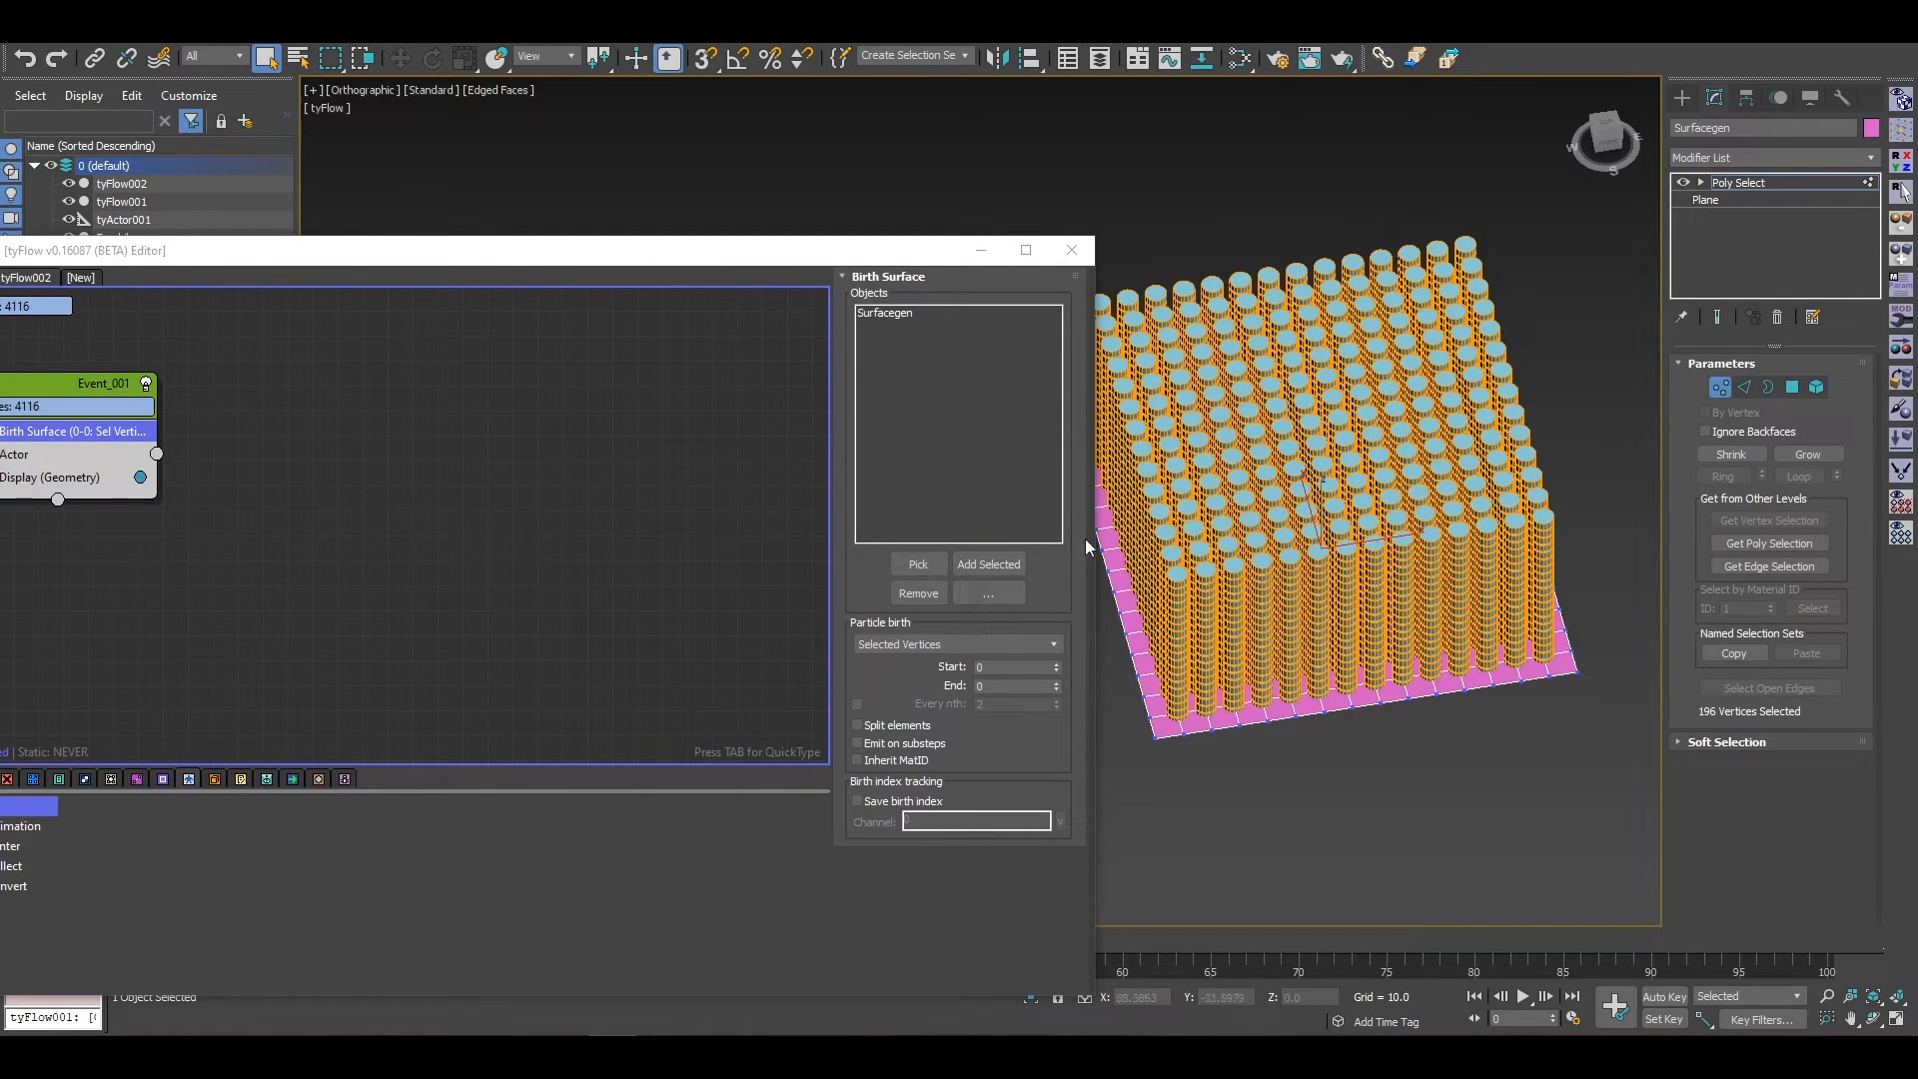
{"action": "left_click_drag", "start_coordinate": [696, 280], "coordinate": [997, 245]}
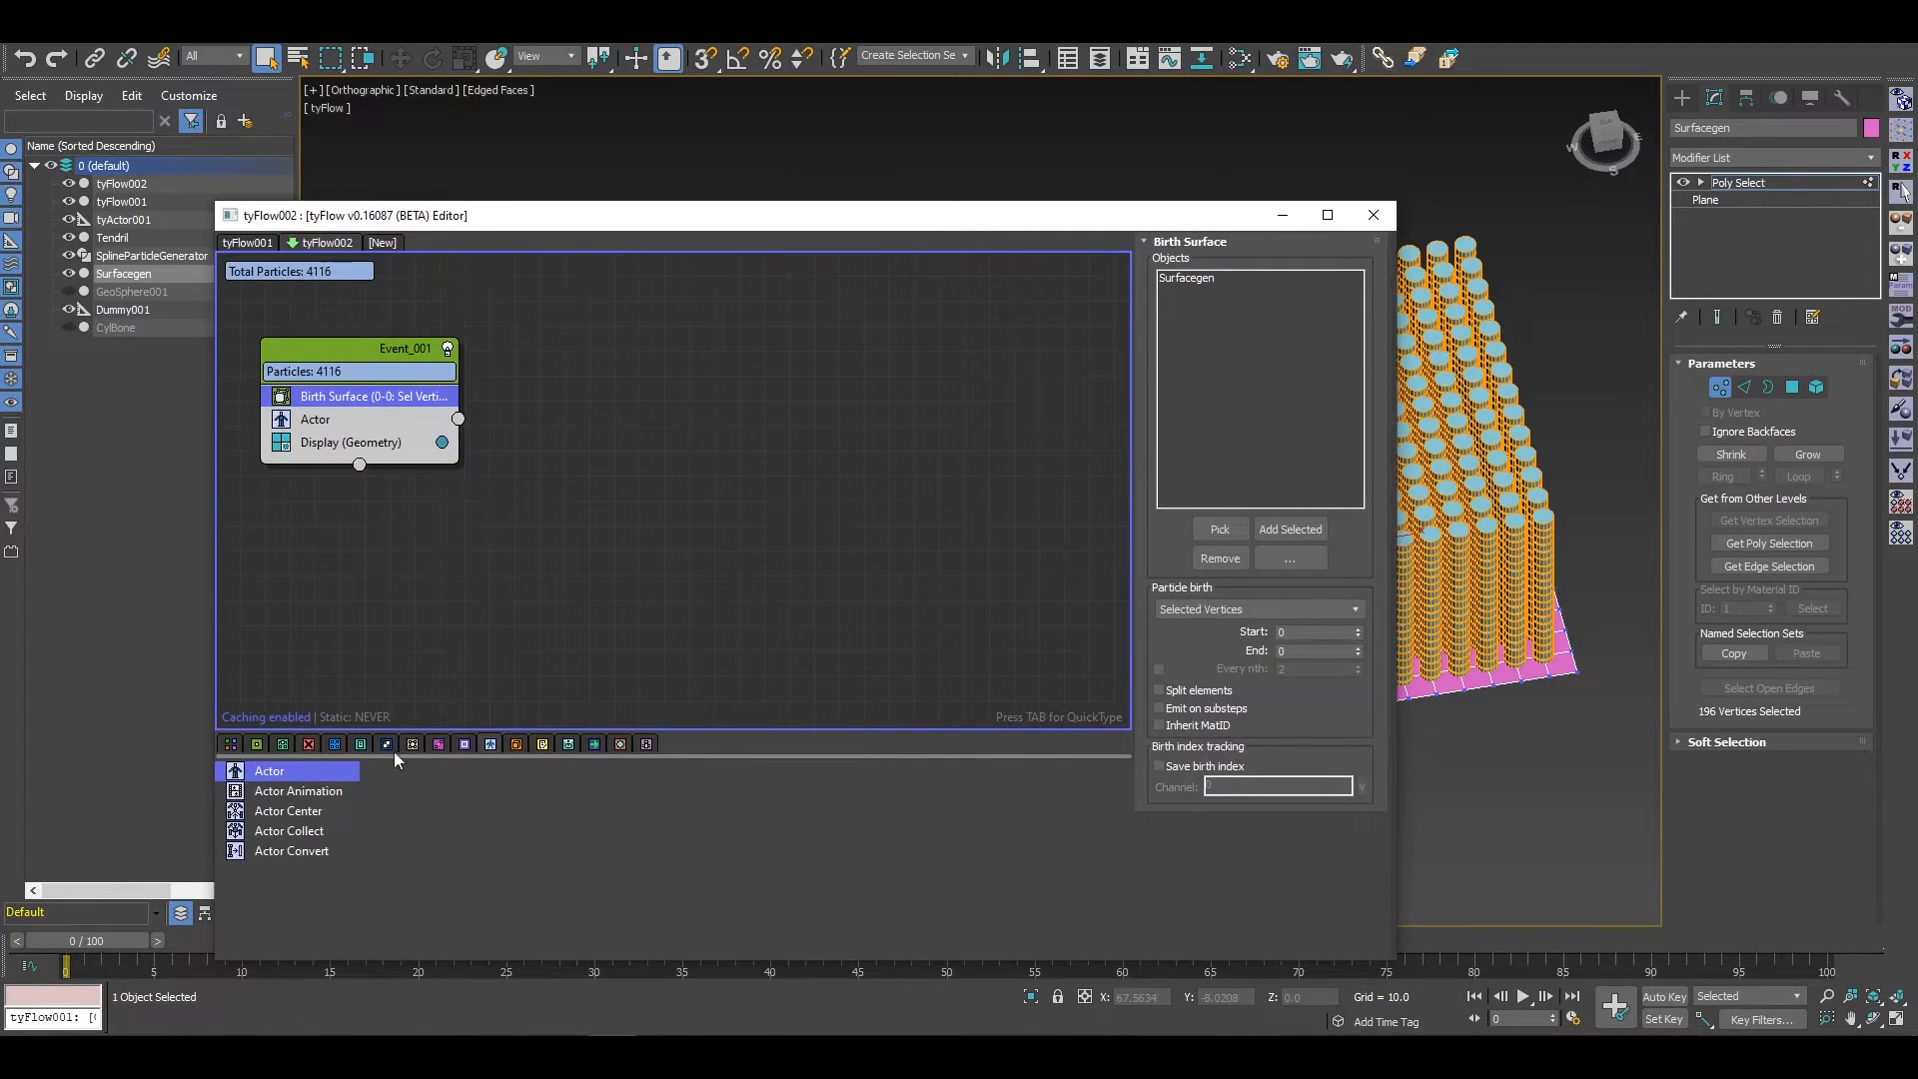
Step: Add a PhysX Shape operator and a PhysX Bind operator to Event_001 beneath the Actor operator
{"action": "left_click", "coordinate": [465, 747]}
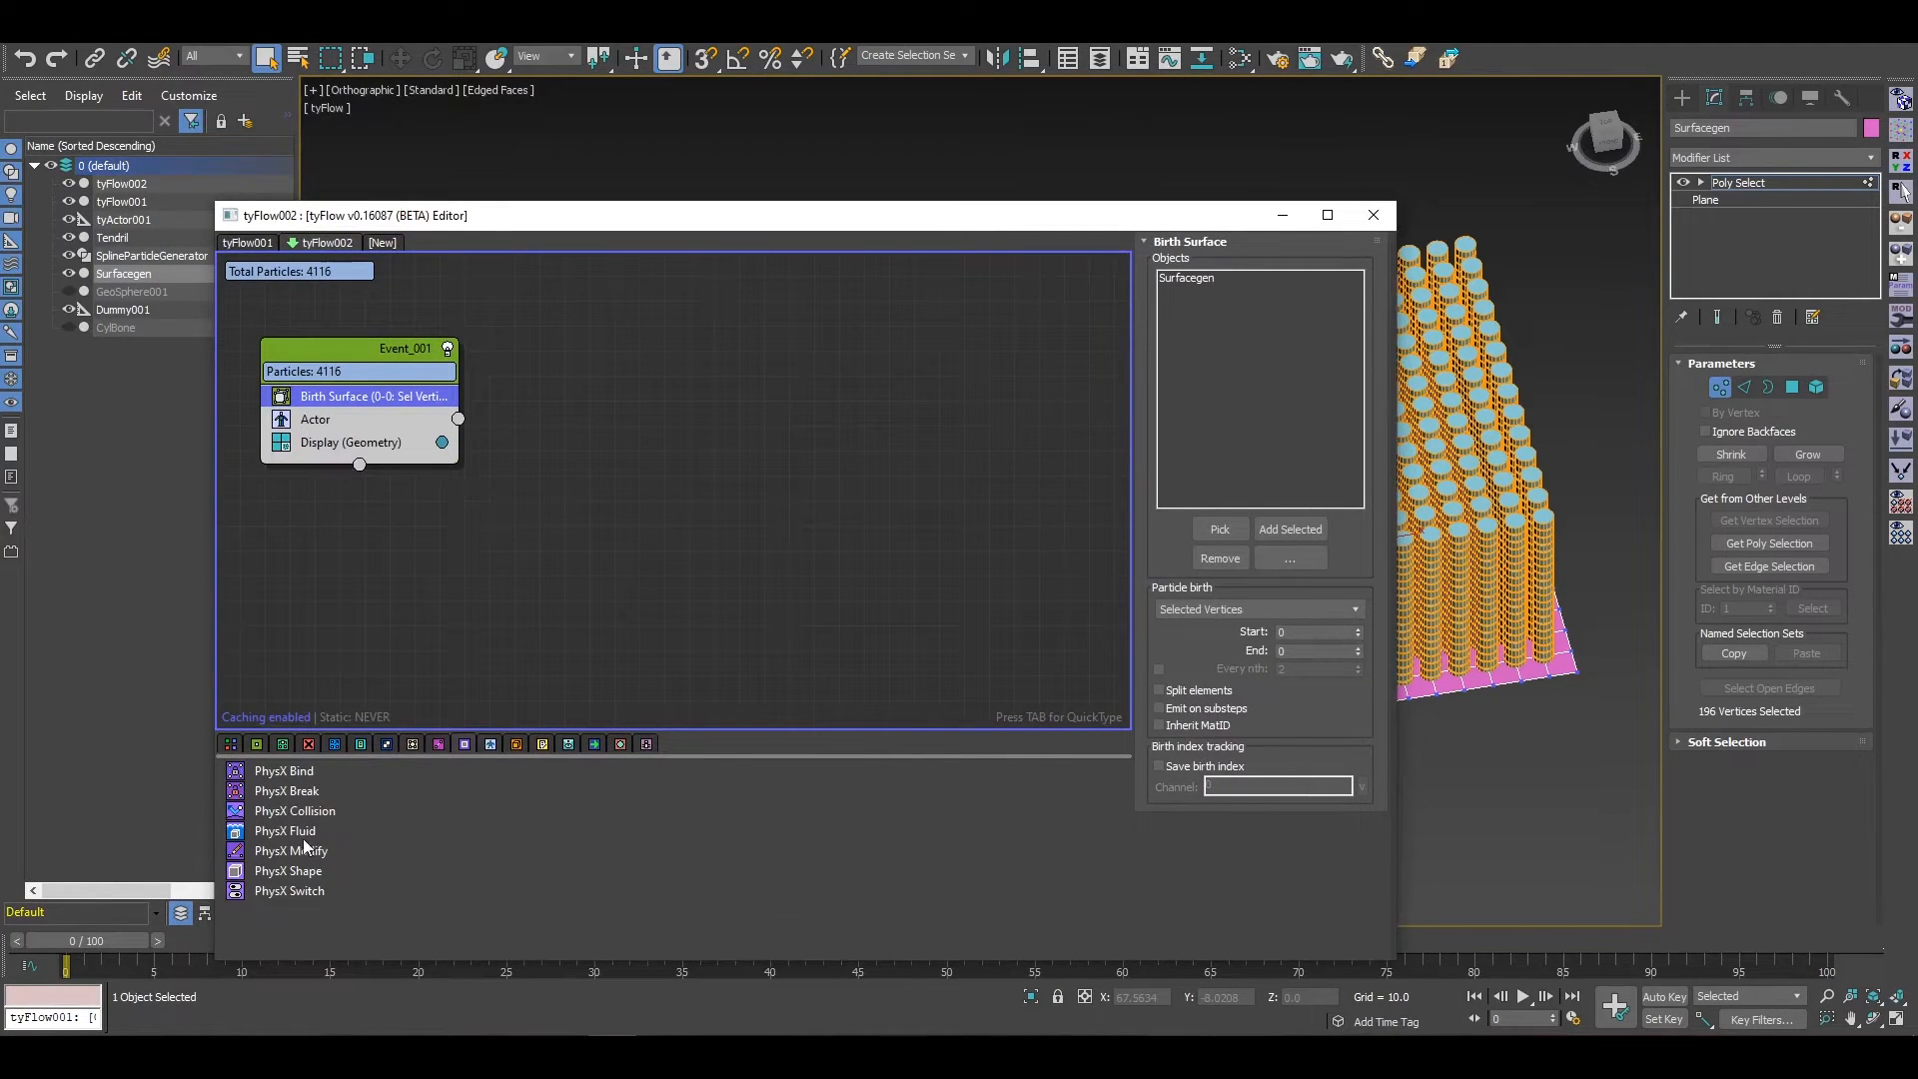
{"action": "left_click_drag", "start_coordinate": [321, 878], "coordinate": [384, 420]}
{"action": "left_click_drag", "start_coordinate": [1057, 220], "coordinate": [1009, 162]}
{"action": "left_click_drag", "start_coordinate": [236, 716], "coordinate": [292, 406]}
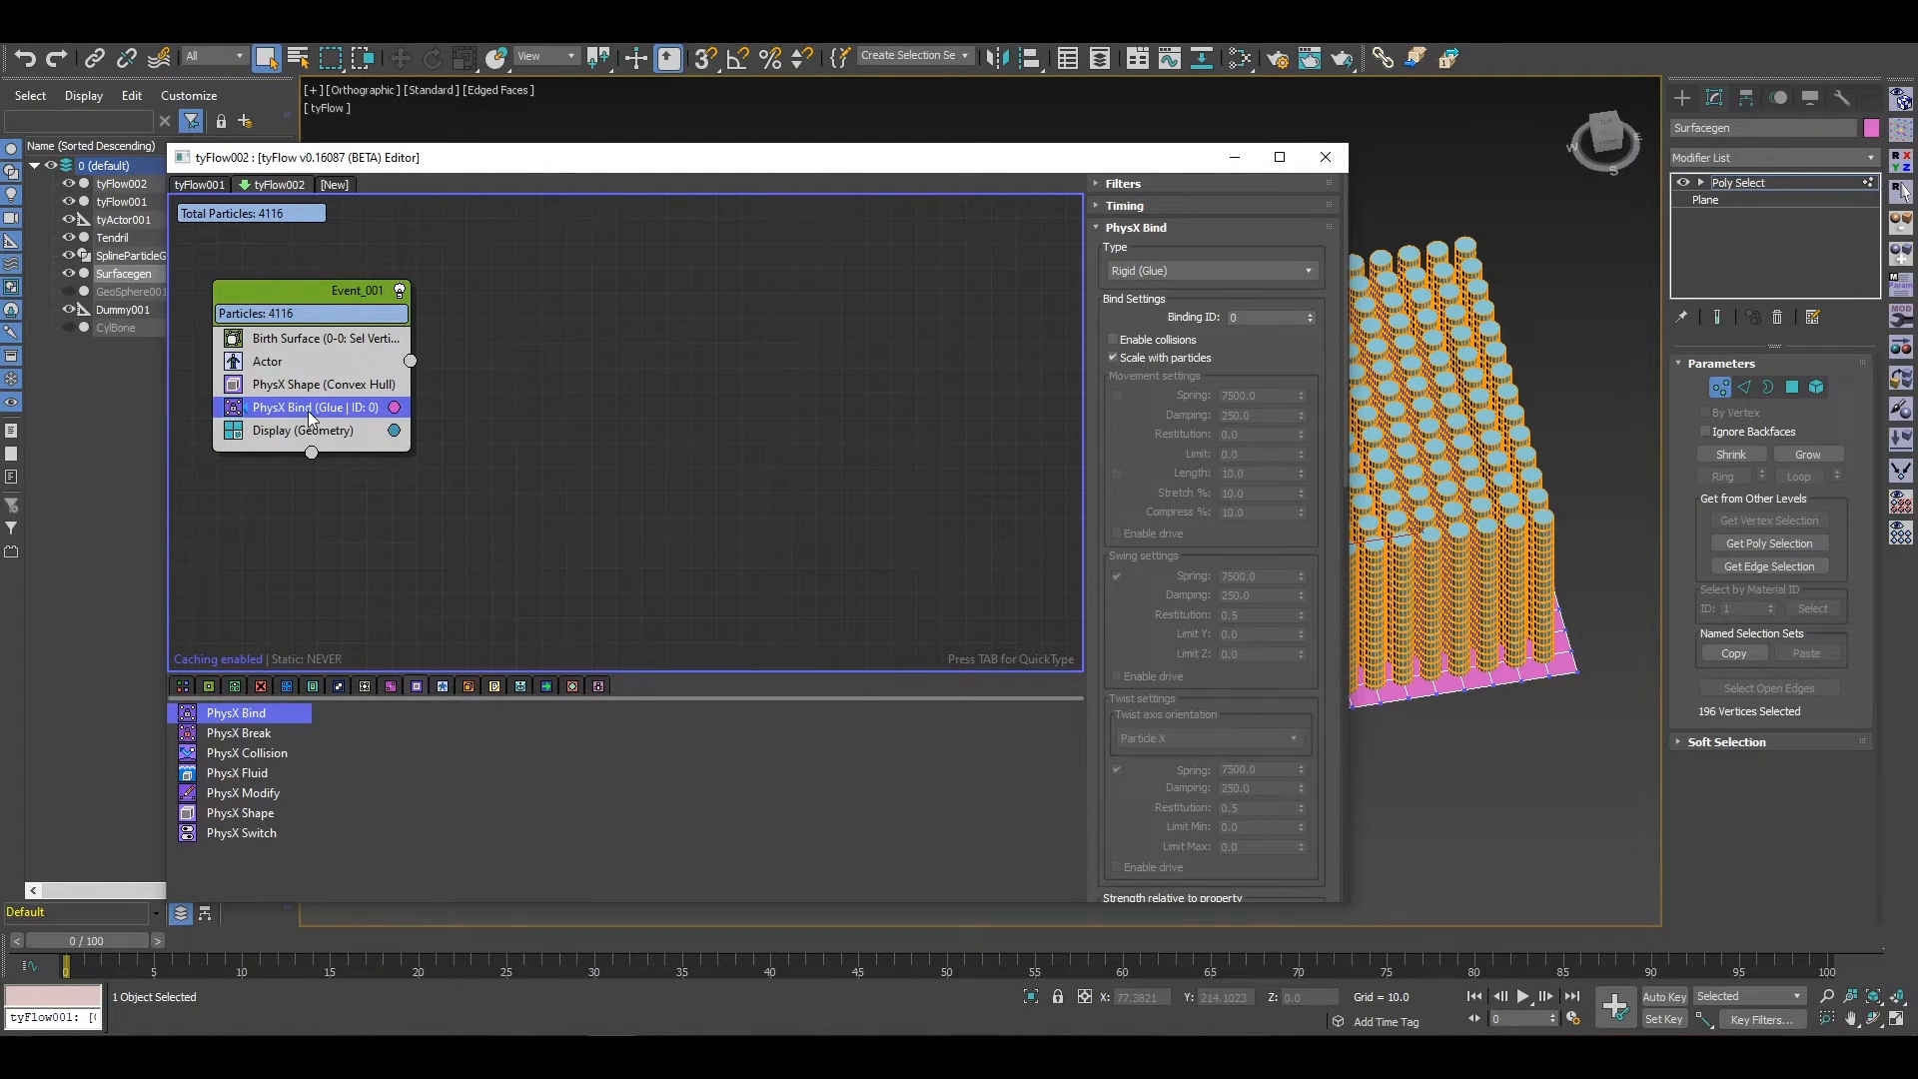
Step: Add a Display Data operator to Event_001, examine the particle birth IDs on the cylinder stacks, and disable the operator
{"action": "left_click", "coordinate": [184, 686]}
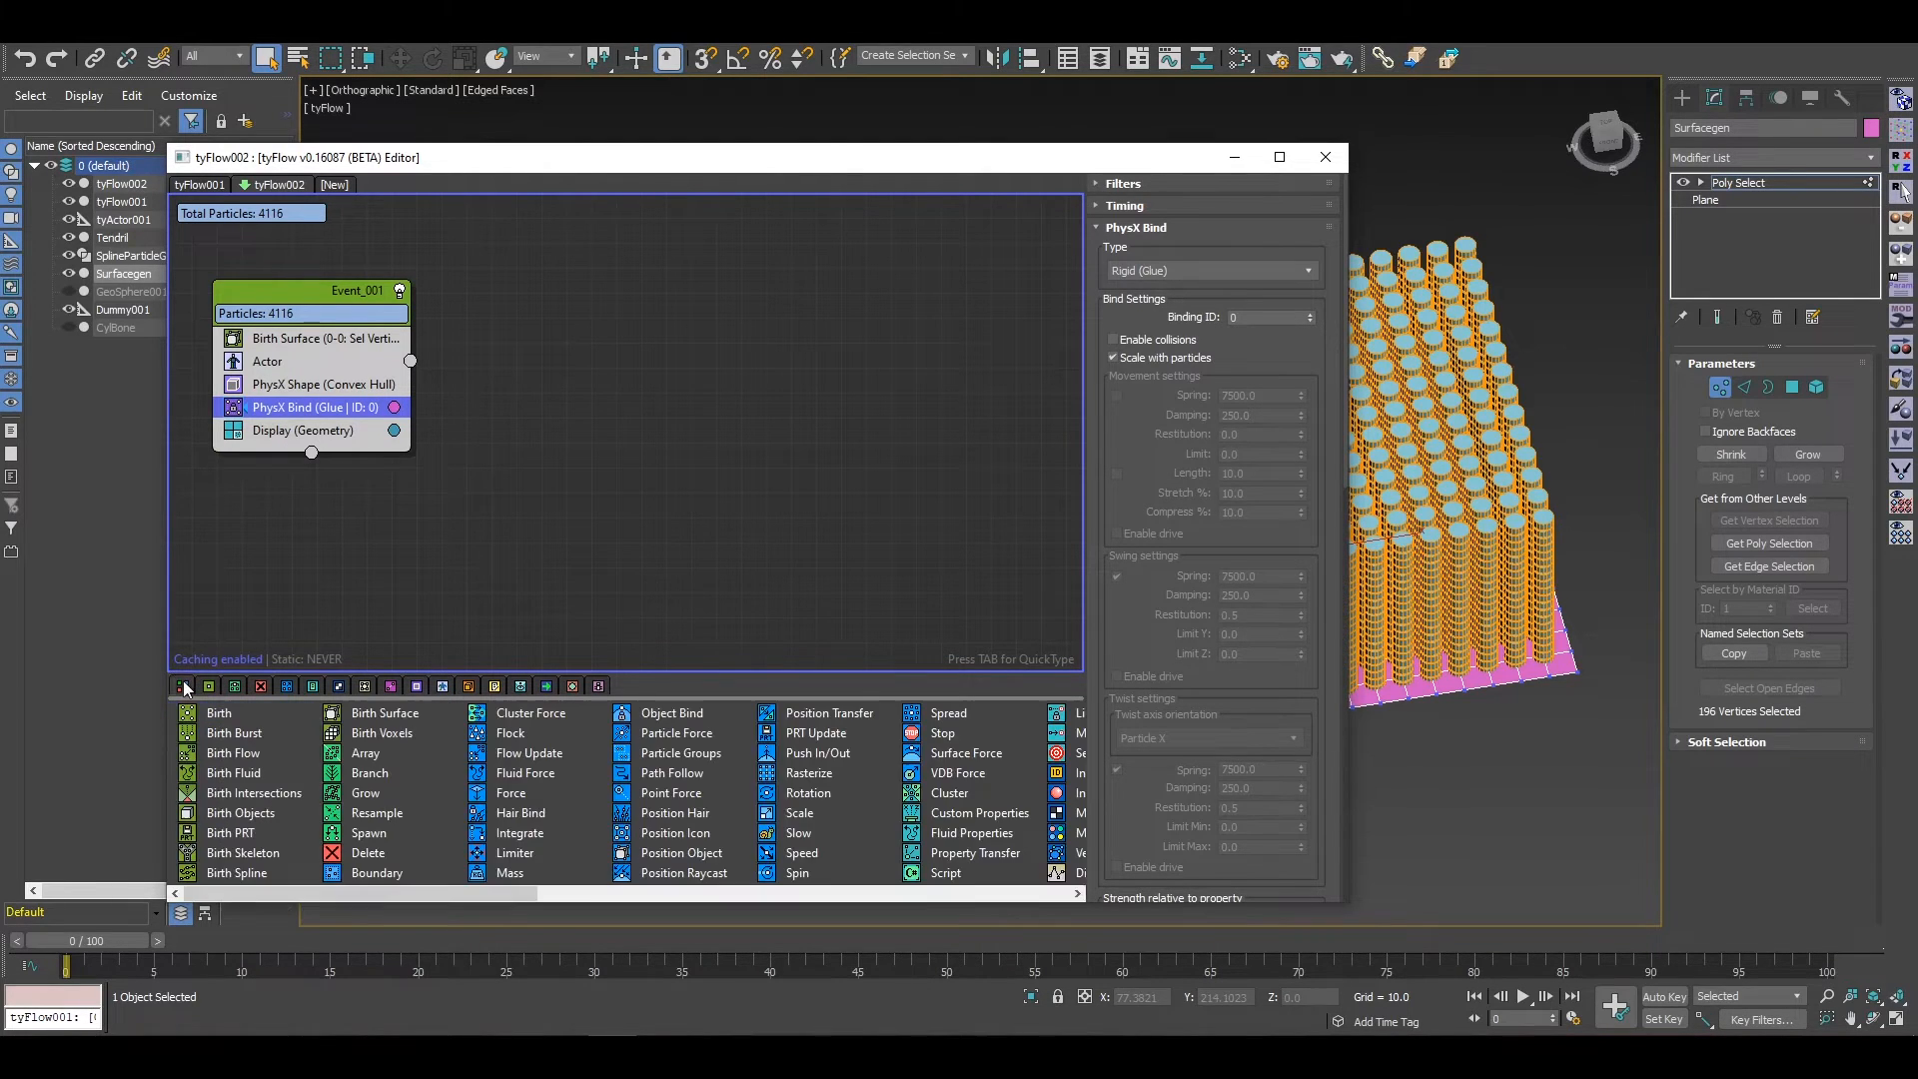
{"action": "left_click", "coordinate": [1061, 893]}
{"action": "left_click_drag", "start_coordinate": [617, 842], "coordinate": [290, 430]}
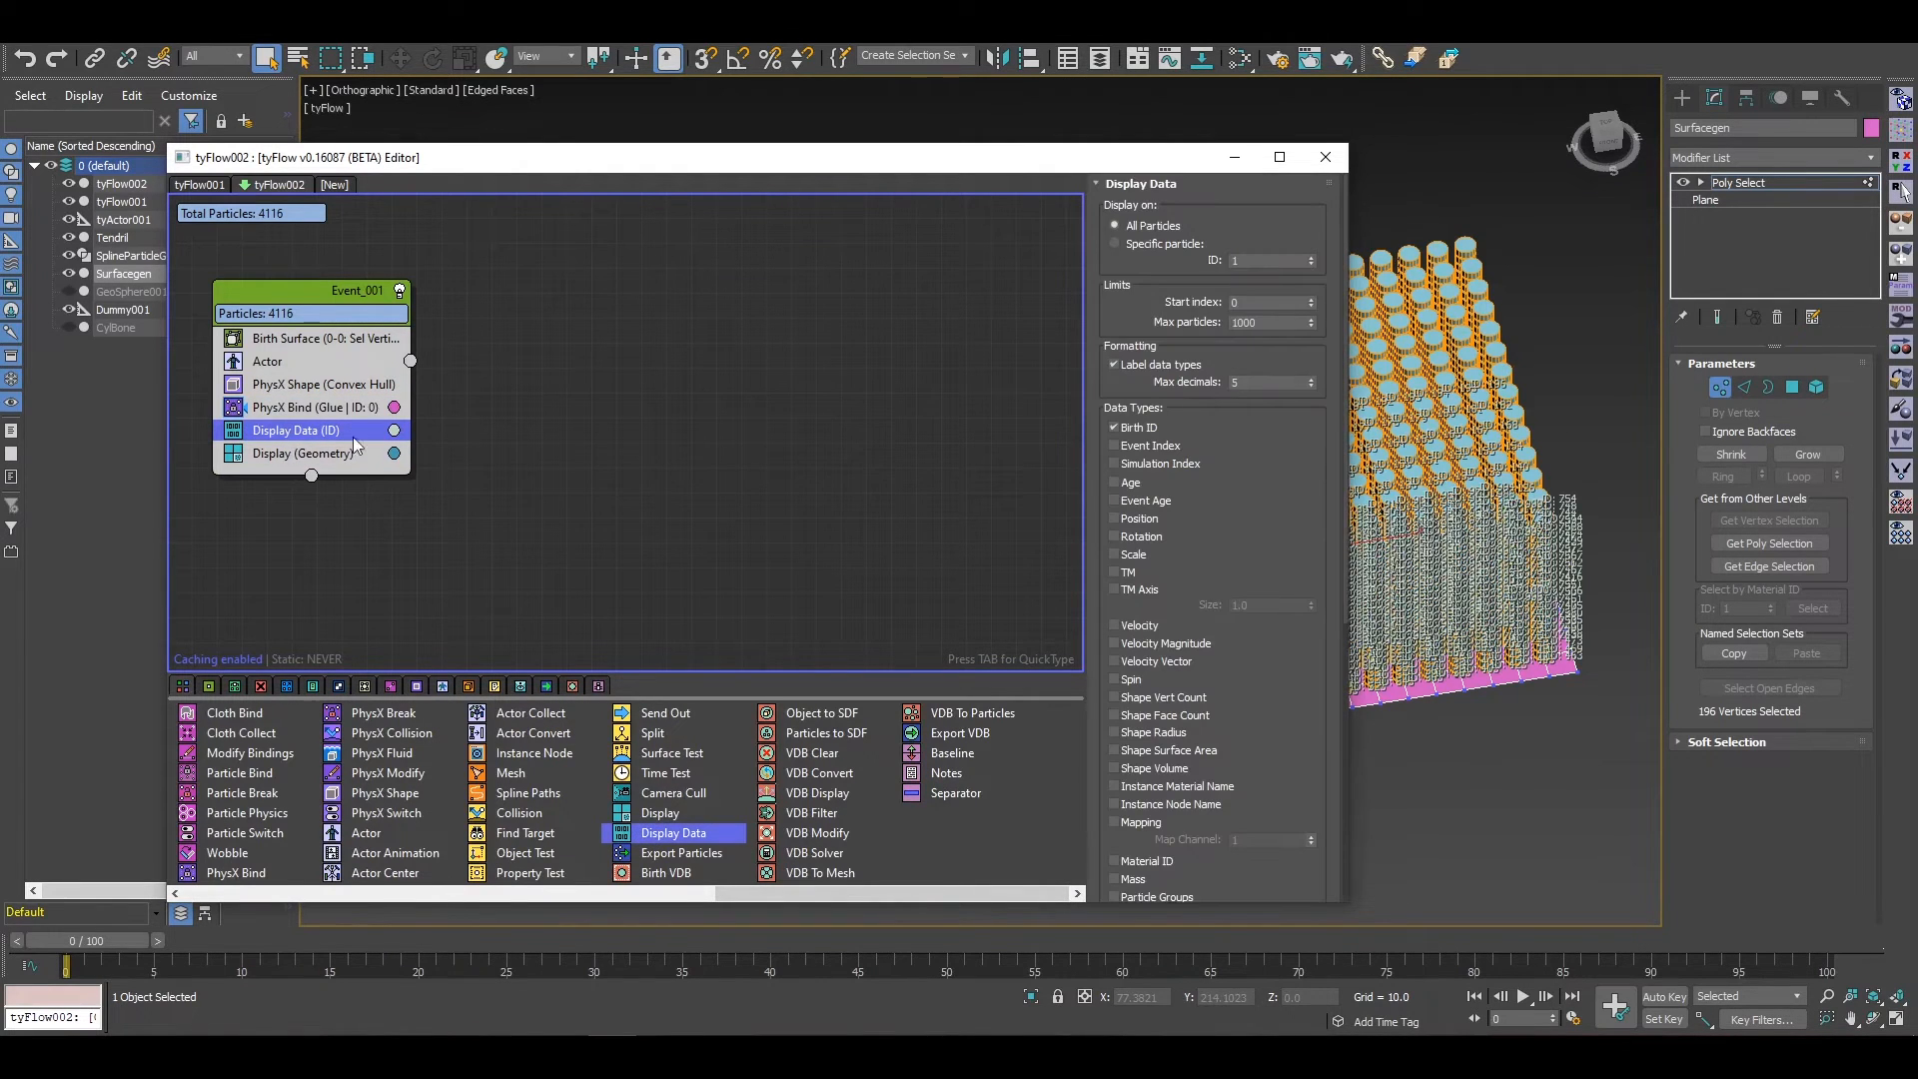
{"action": "scroll", "coordinate": [1583, 552], "scroll_direction": "up", "scroll_amount": 5}
{"action": "middle_click_drag", "start_coordinate": [1573, 551], "coordinate": [1593, 581]}
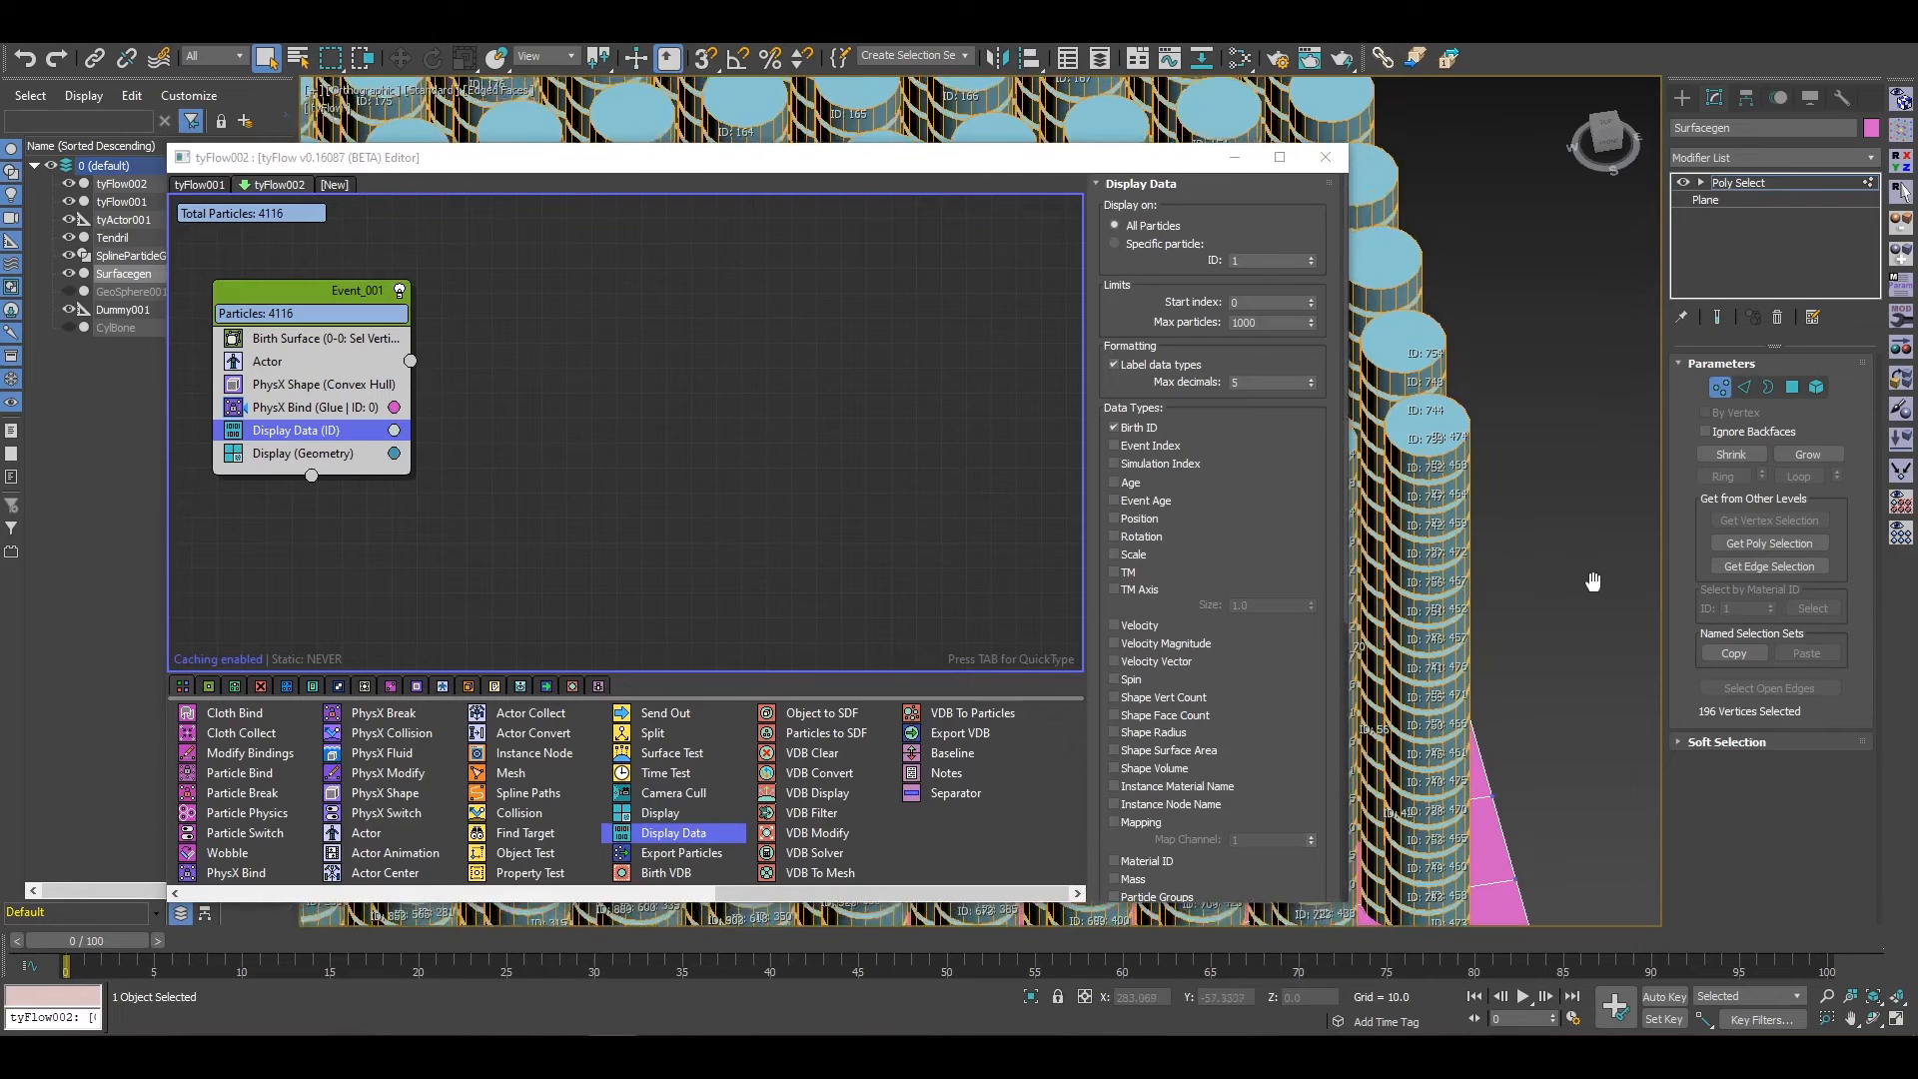
{"action": "scroll", "coordinate": [1466, 459], "scroll_direction": "up", "scroll_amount": 2}
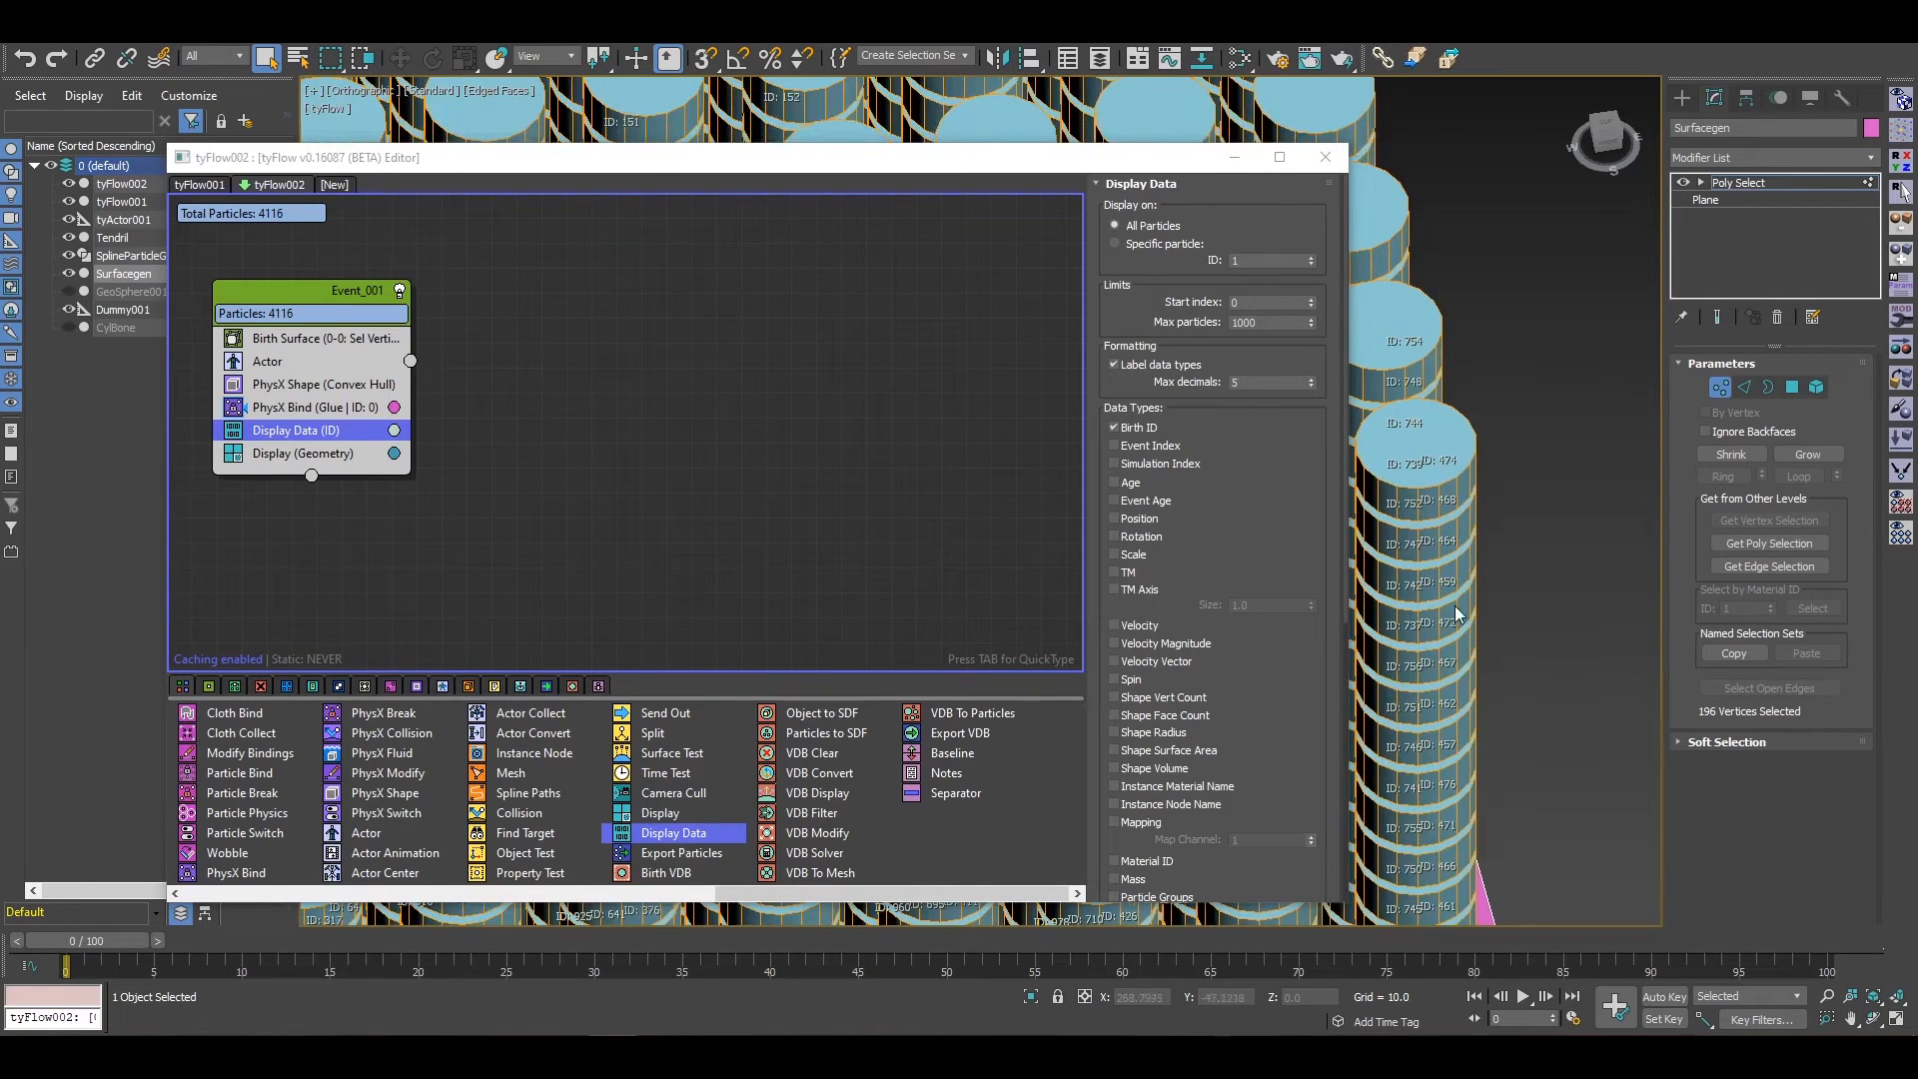
{"action": "left_click", "coordinate": [232, 429]}
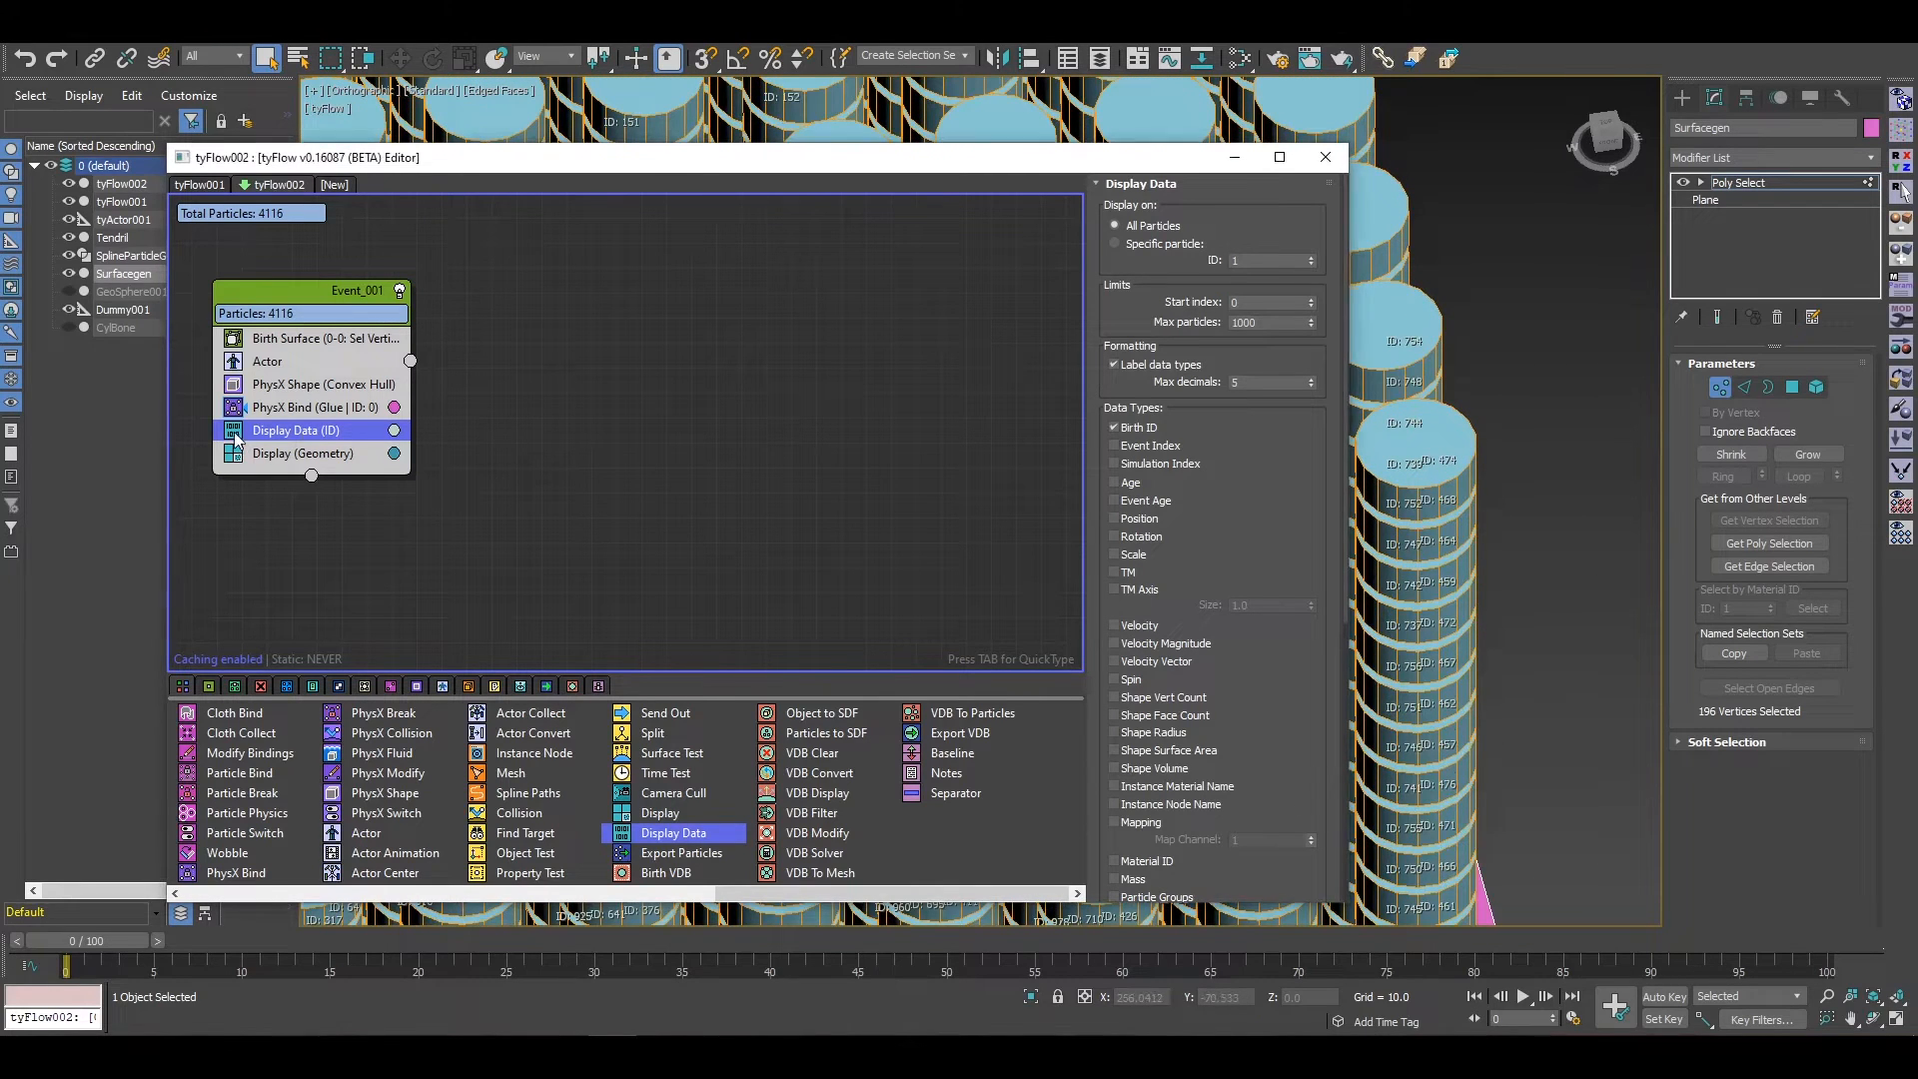
Step: Set the PhysX Bind type to Rigid (Joint) and turn off its swing and twist springs
{"action": "left_click", "coordinate": [333, 408]}
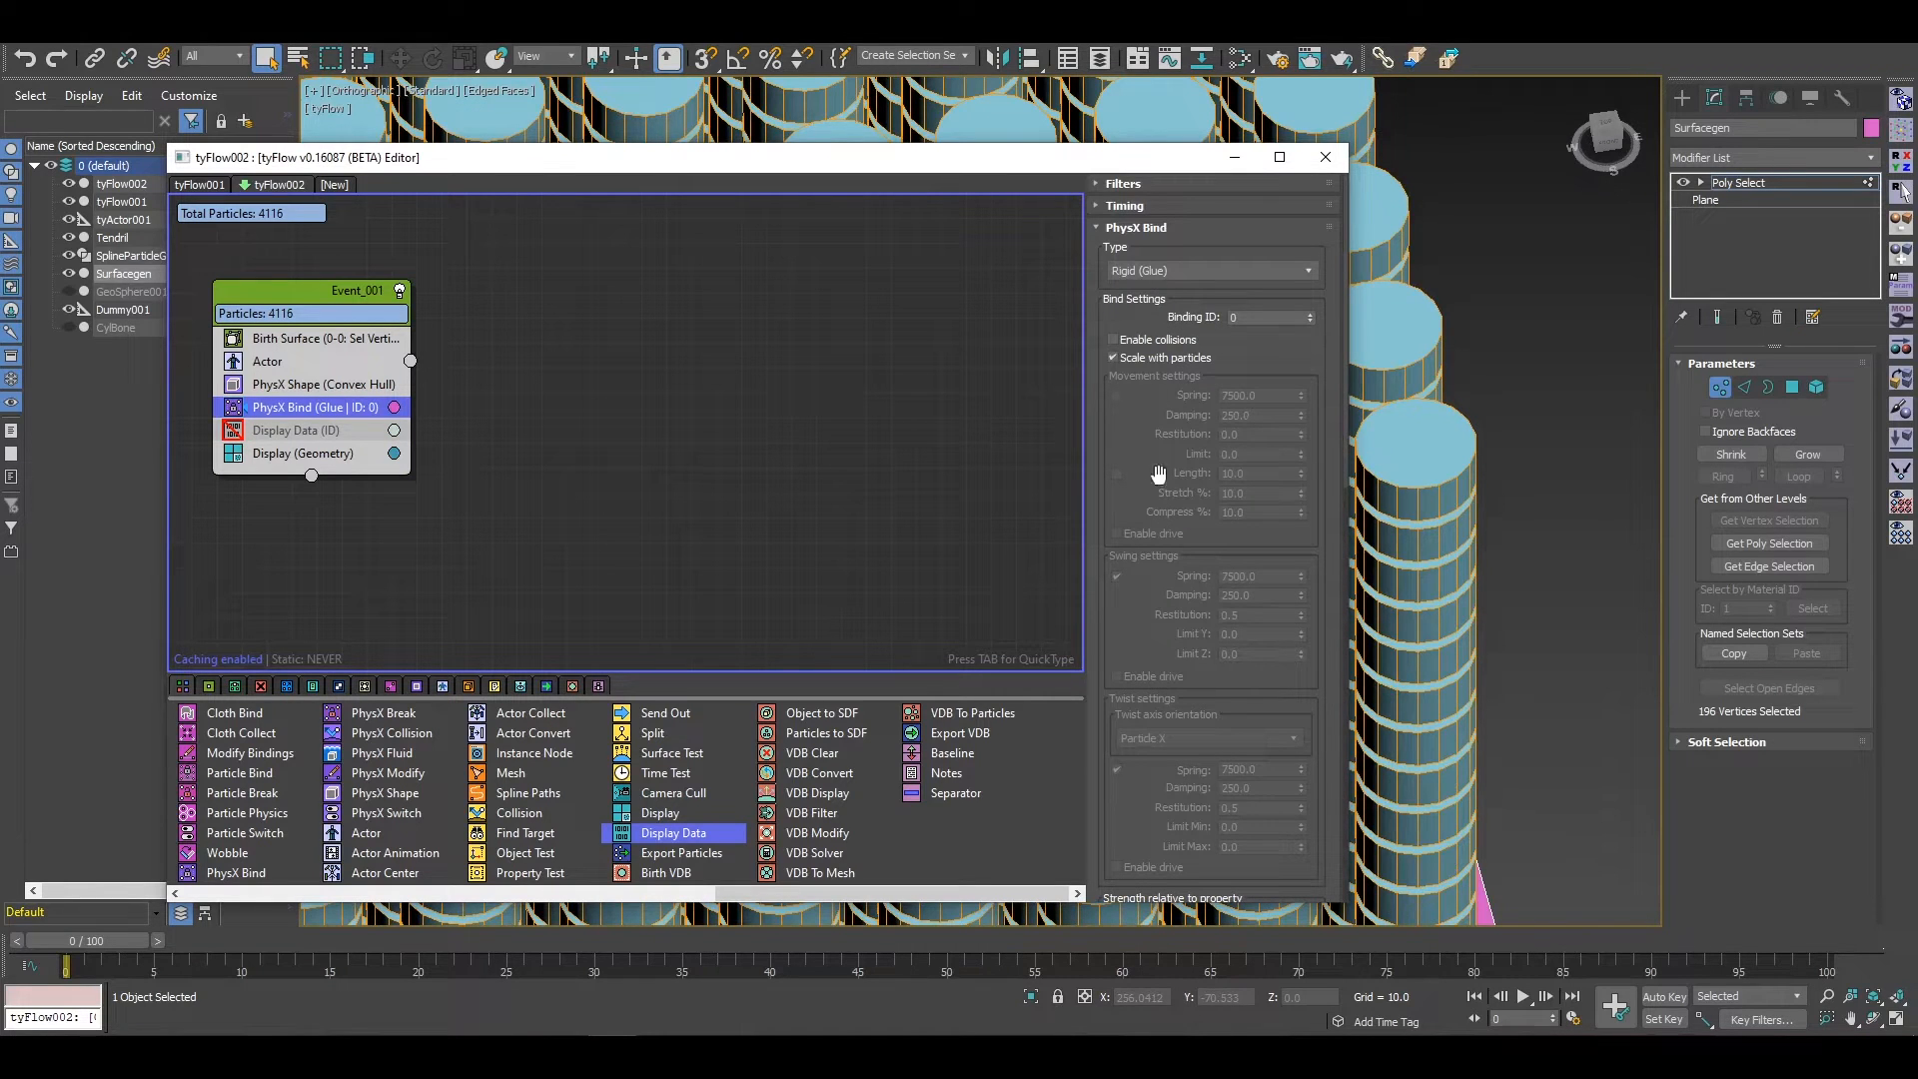
{"action": "left_click", "coordinate": [1184, 272]}
{"action": "left_click", "coordinate": [1159, 328]}
{"action": "scroll", "coordinate": [1148, 422], "scroll_direction": "down", "scroll_amount": 5}
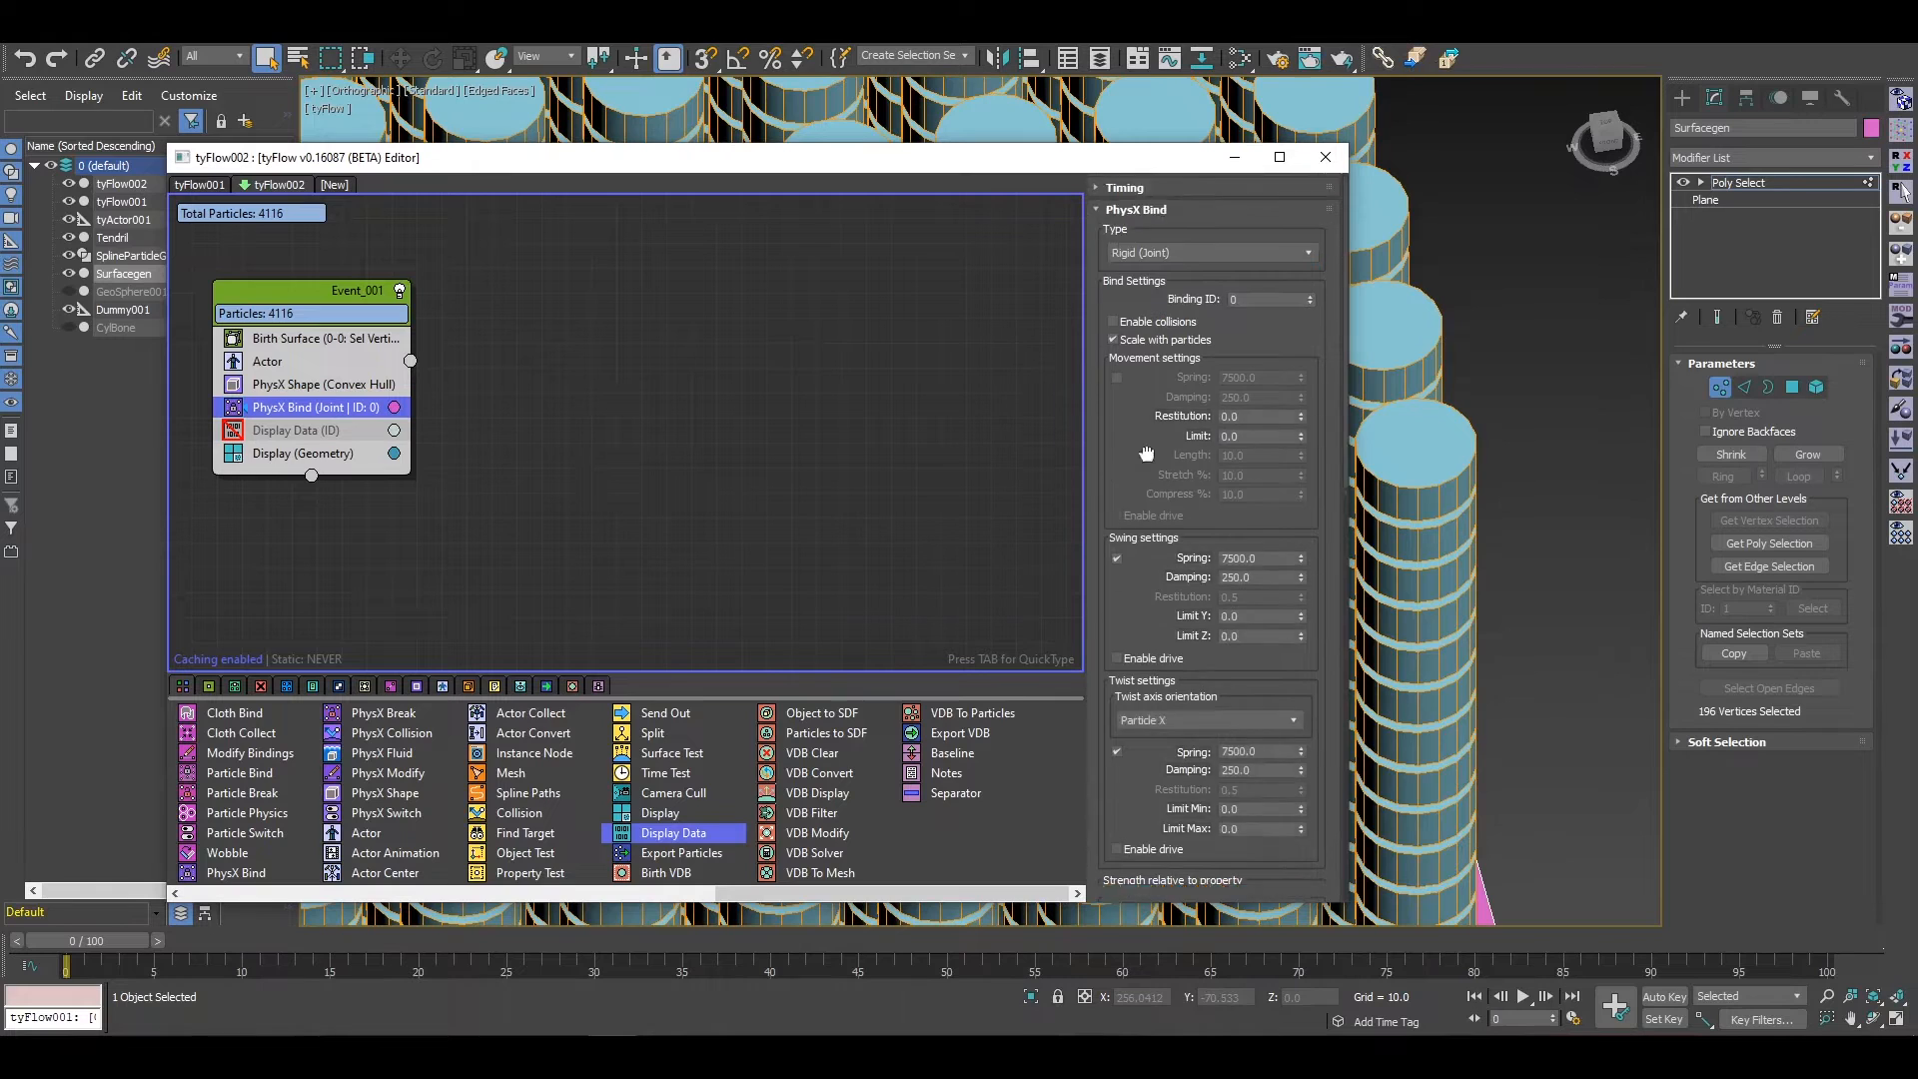
{"action": "left_click", "coordinate": [1117, 230]}
{"action": "left_click", "coordinate": [1117, 425]}
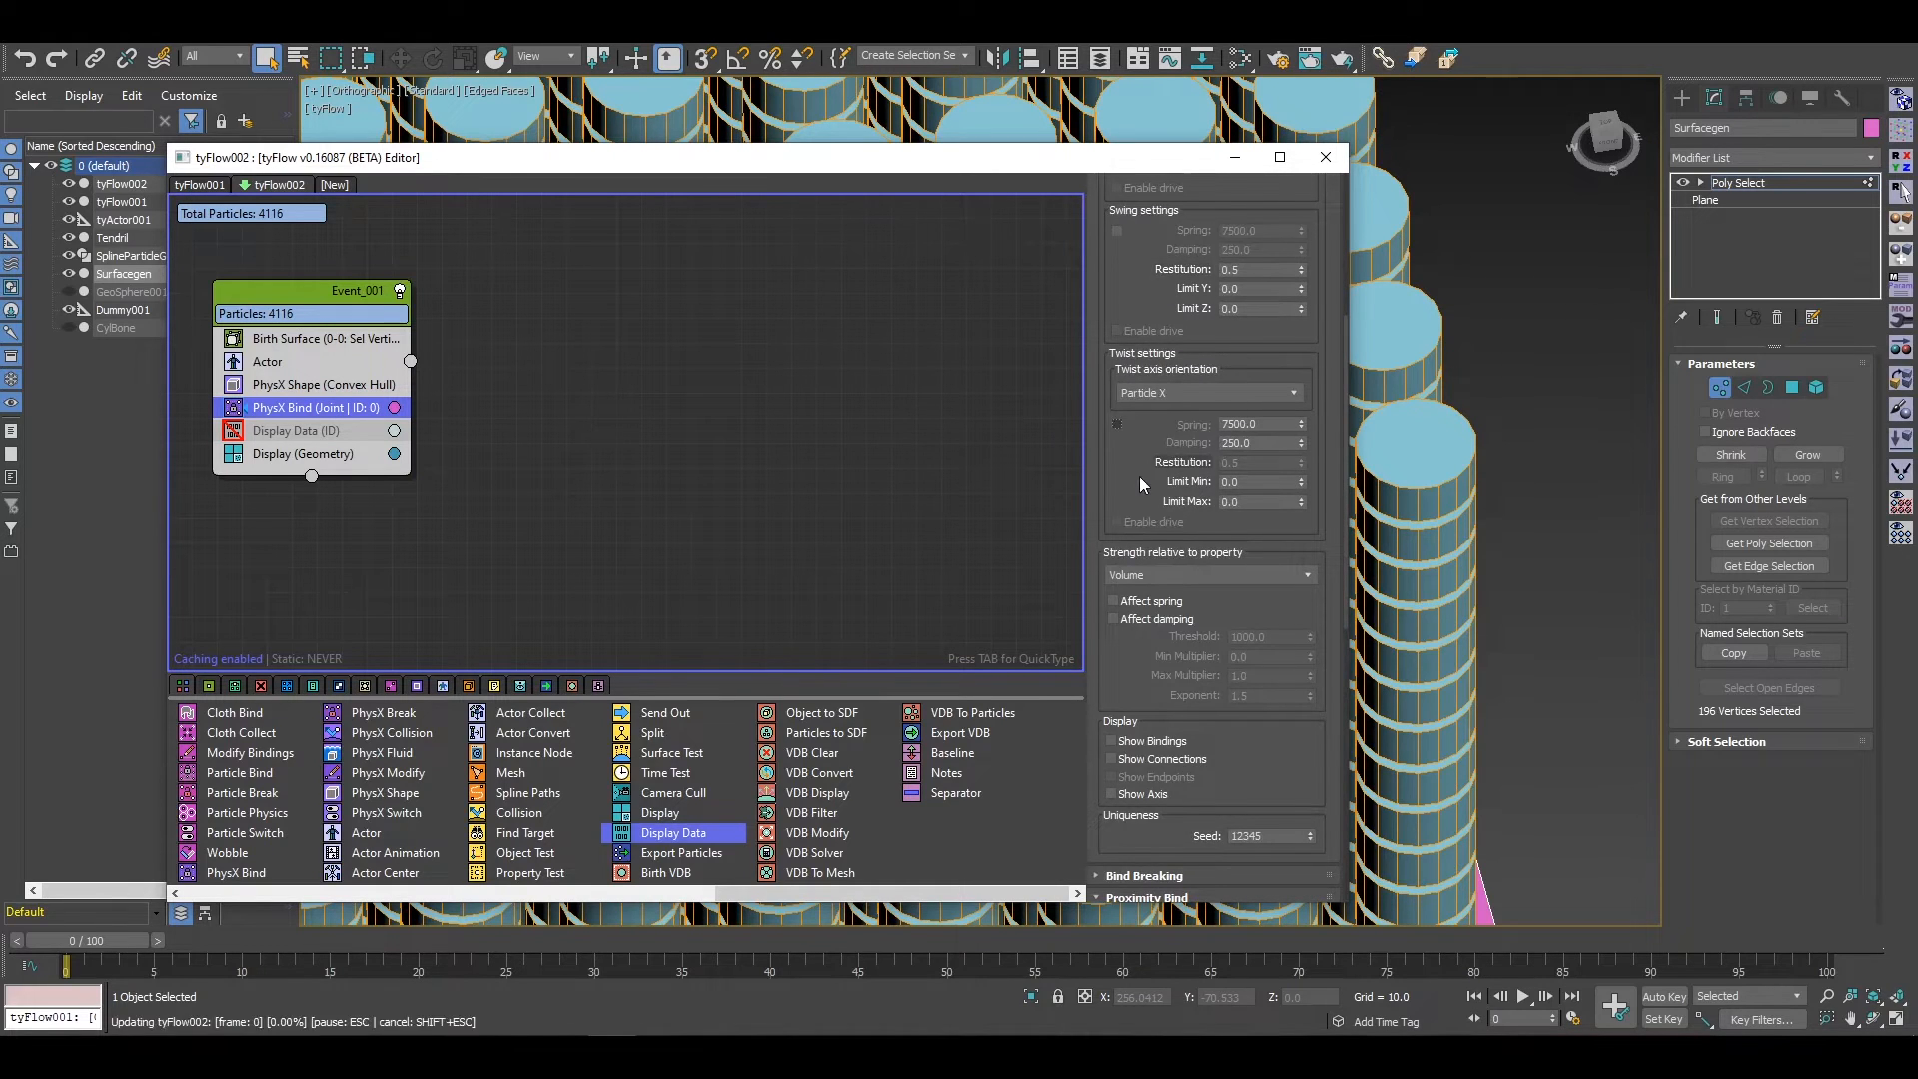
Step: Enable Show Bindings, Show Connections and Show Endpoints in the PhysX Bind display options
{"action": "scroll", "coordinate": [1174, 447], "scroll_direction": "down", "scroll_amount": 5}
{"action": "left_click", "coordinate": [1159, 505]}
{"action": "left_click", "coordinate": [1168, 522]}
{"action": "left_click", "coordinate": [1166, 541]}
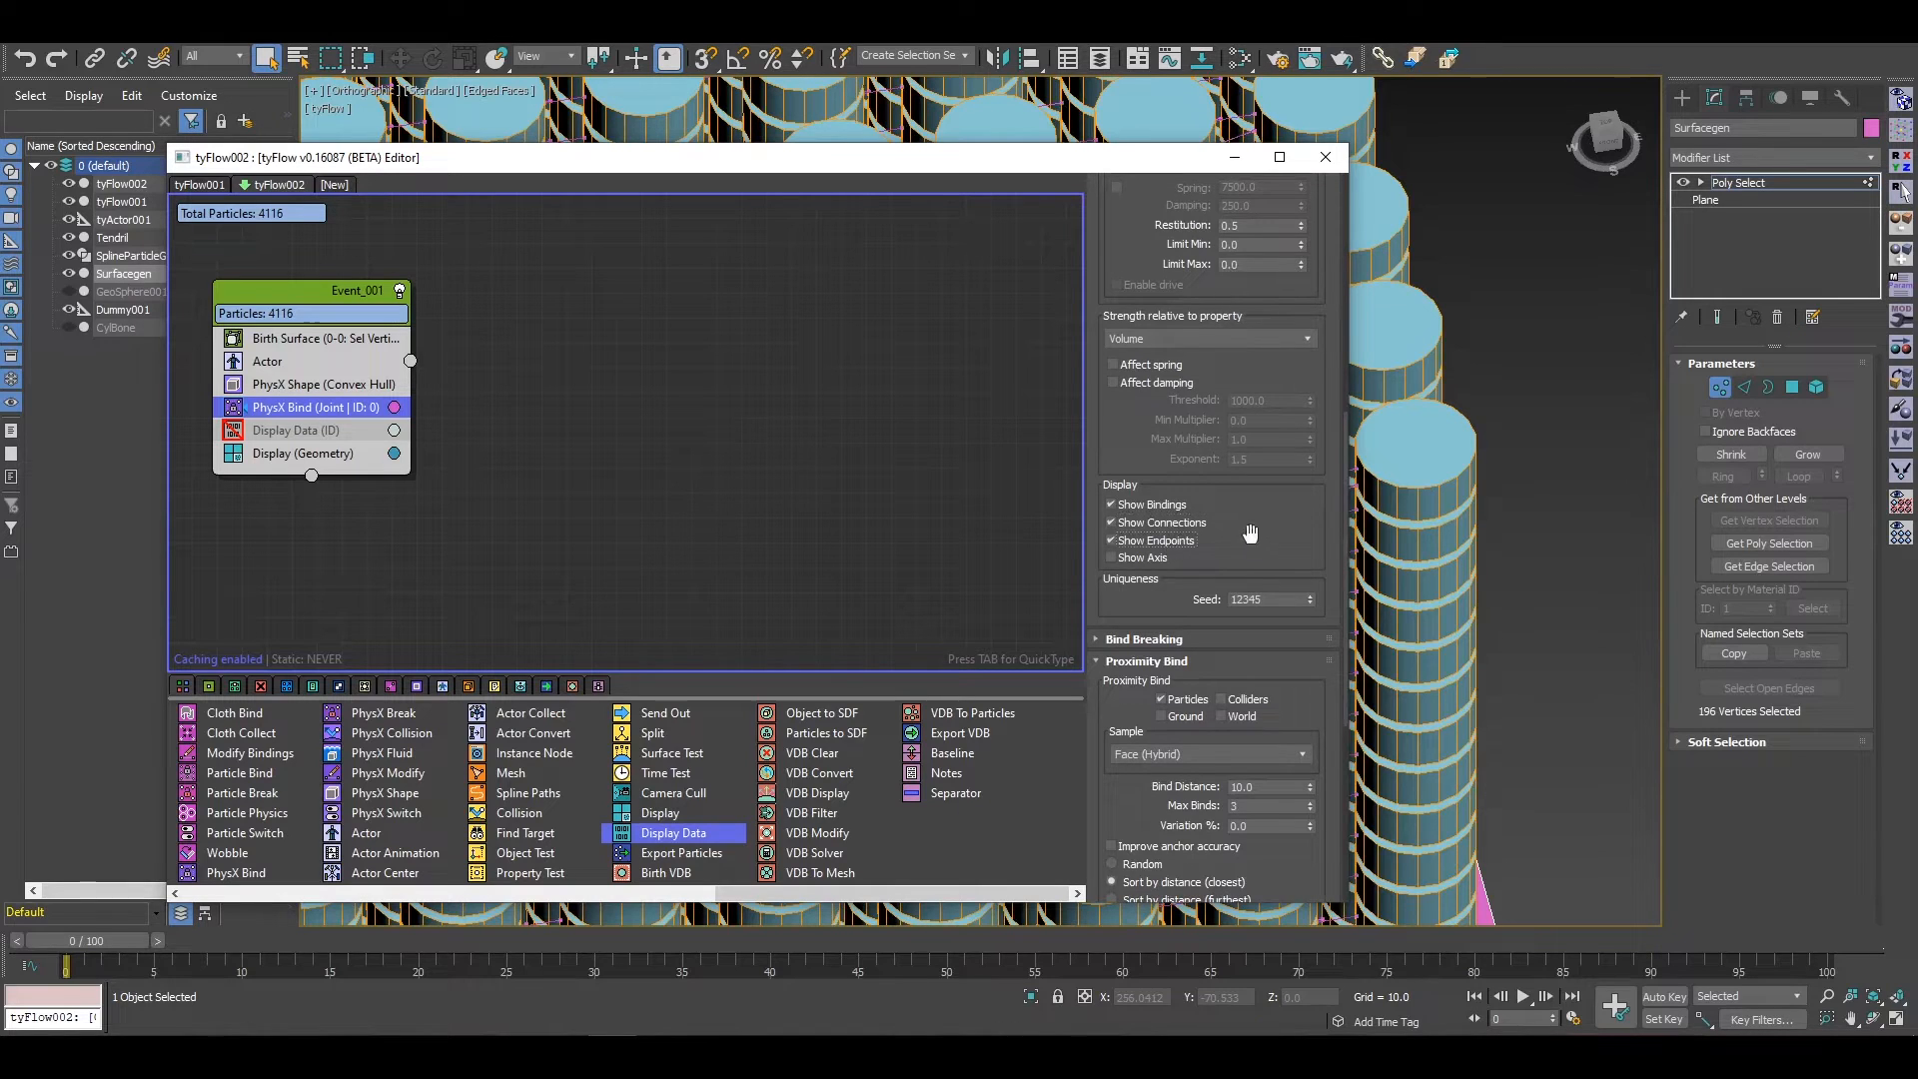
Step: Set the PhysX Bind proximity settings to a Max Binds of 2 and a Bind Distance of 6.0
{"action": "scroll", "coordinate": [1208, 427], "scroll_direction": "down", "scroll_amount": 7}
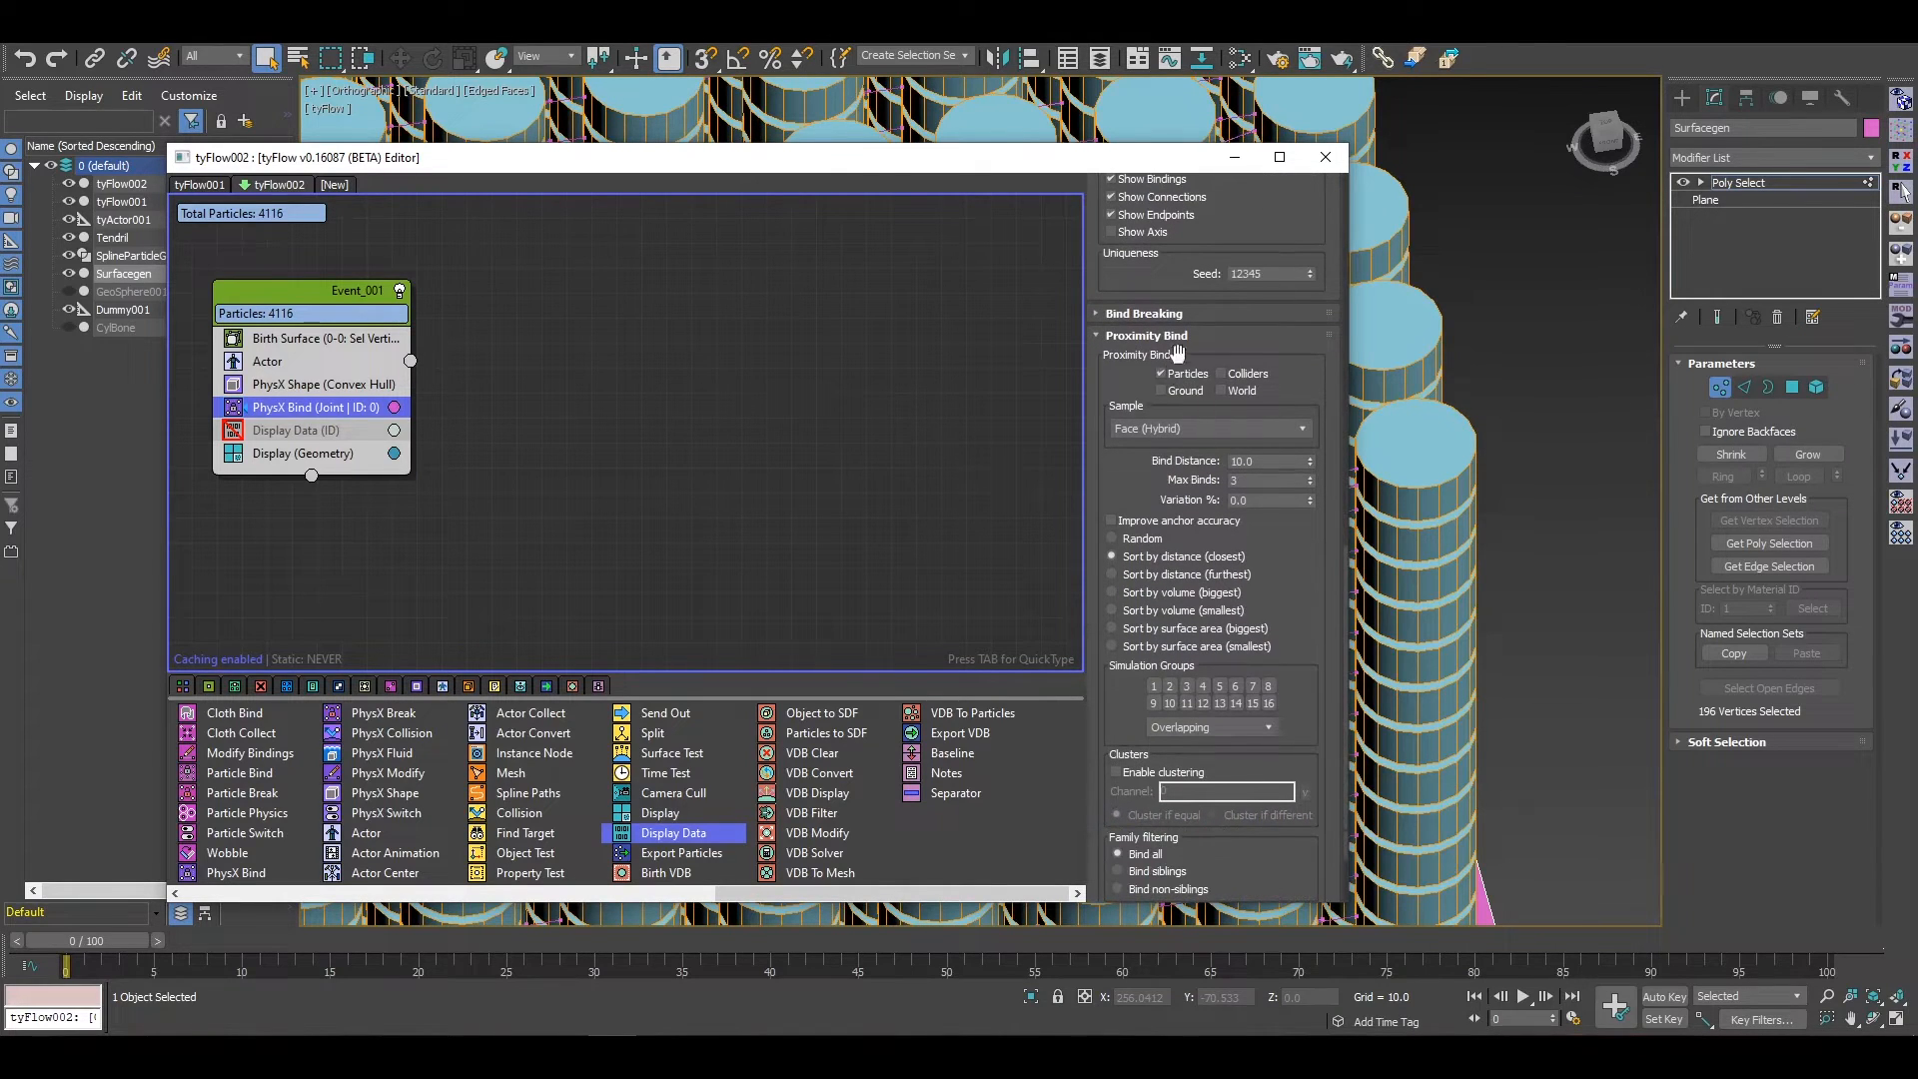
{"action": "double_click", "coordinate": [1263, 483]}
{"action": "key", "text": "Return"}
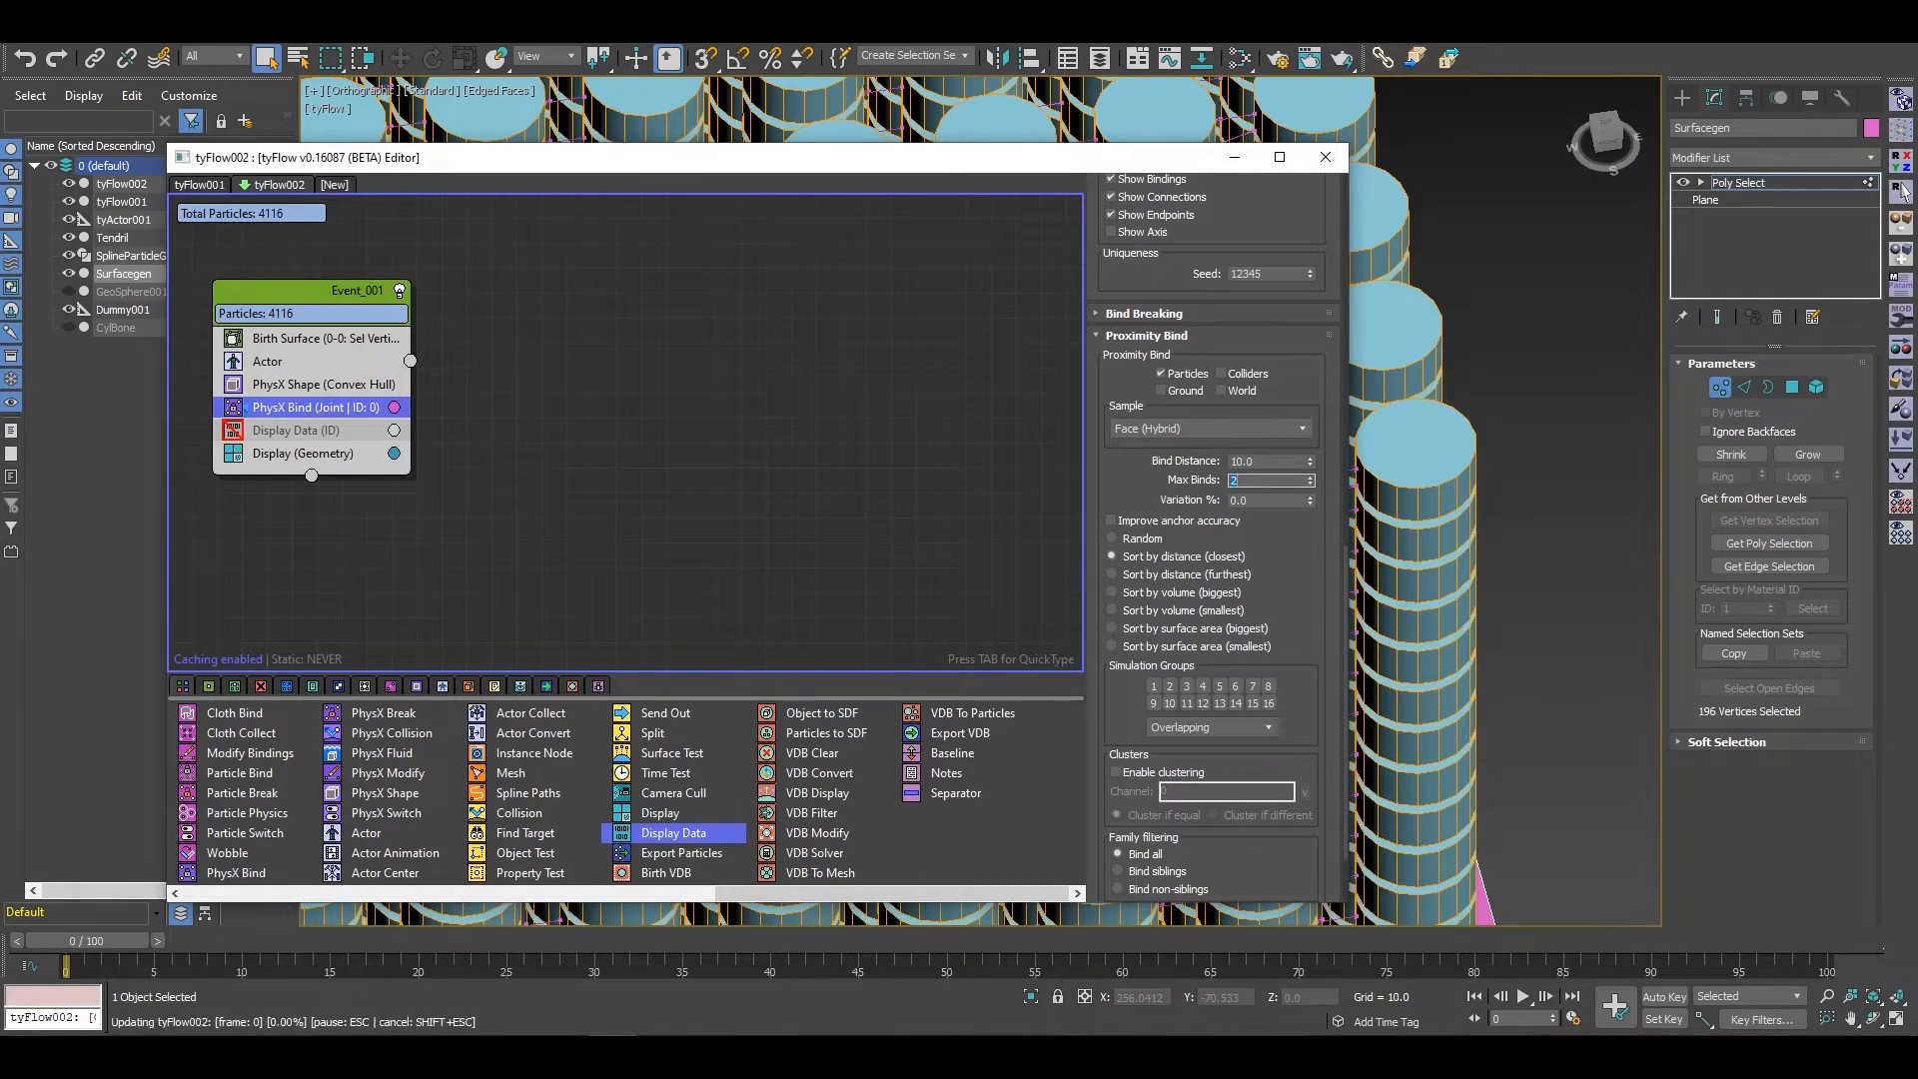
{"action": "left_click_drag", "start_coordinate": [1169, 157], "coordinate": [1107, 219]}
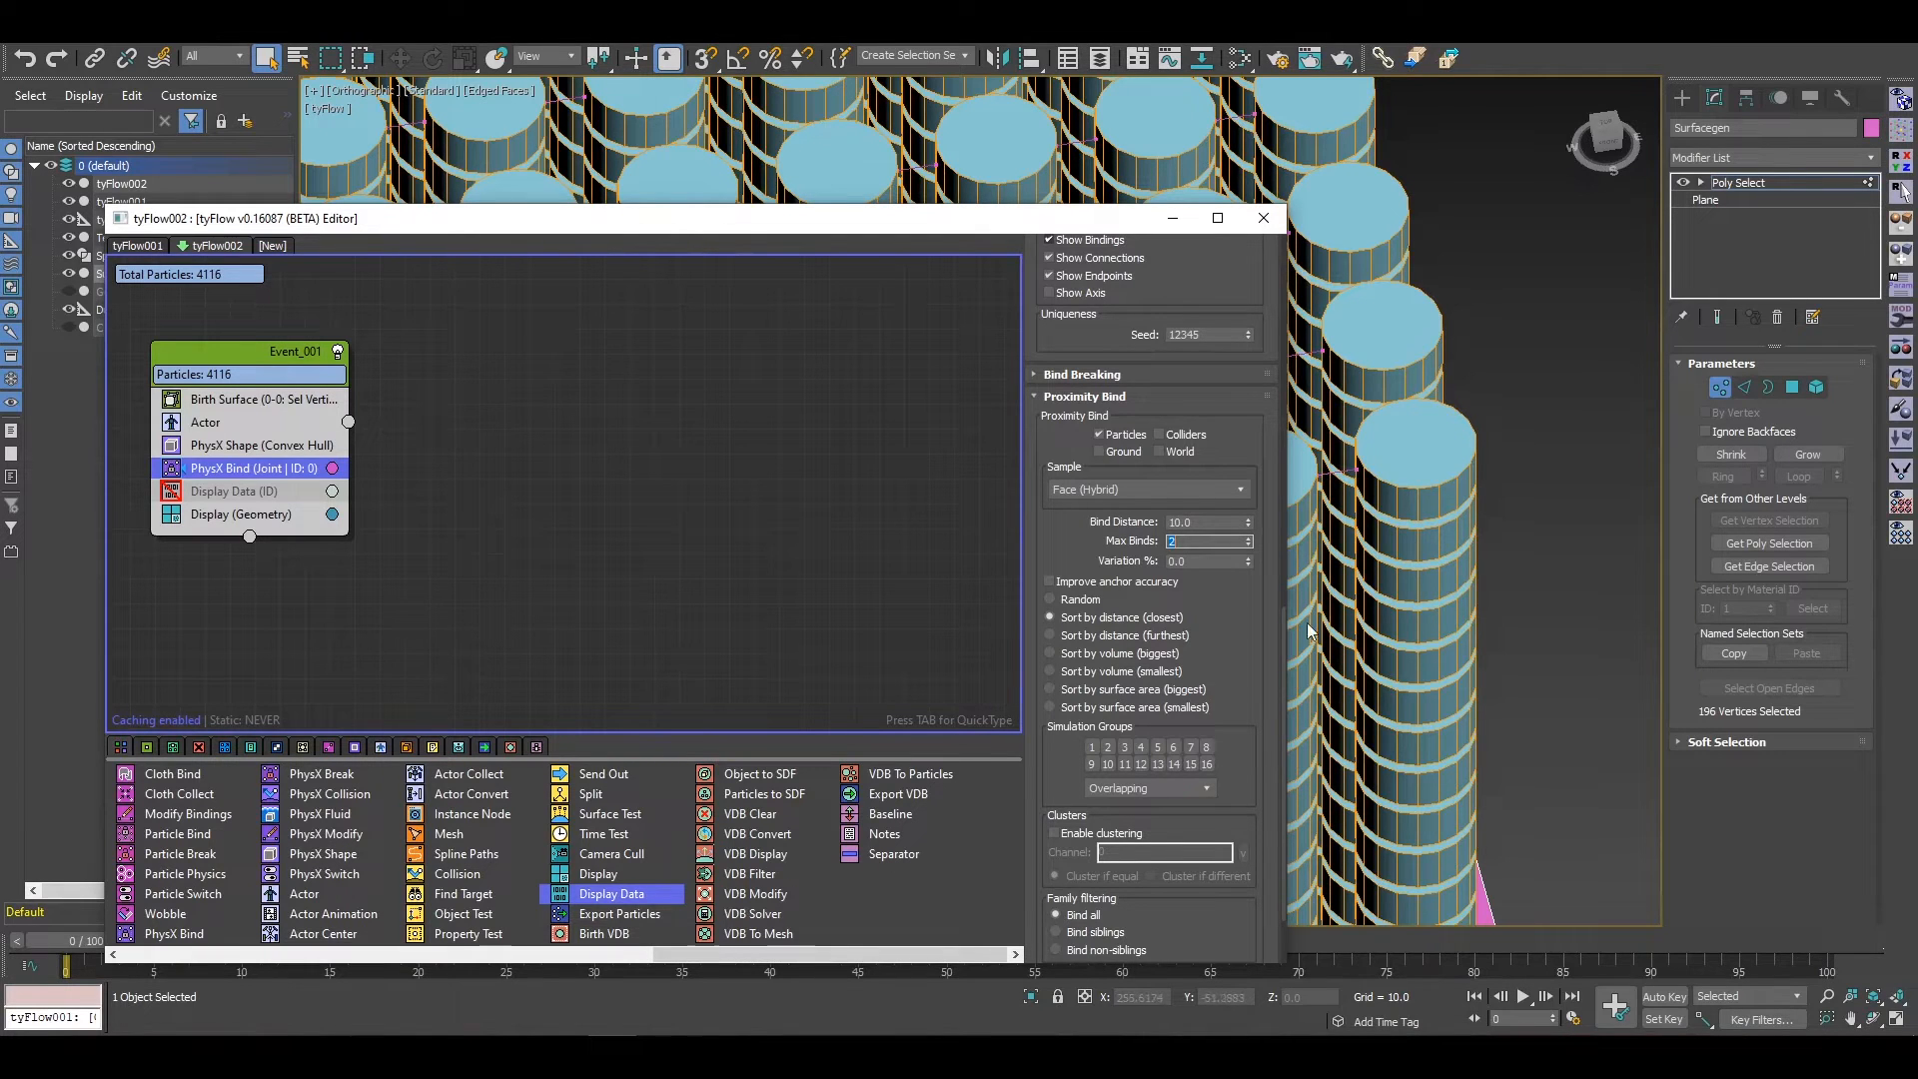
{"action": "scroll", "coordinate": [1199, 680], "scroll_direction": "up", "scroll_amount": 3}
{"action": "left_click", "coordinate": [1189, 637]}
{"action": "key", "text": "Return"}
{"action": "middle_click_drag", "start_coordinate": [1365, 486], "coordinate": [1423, 512]}
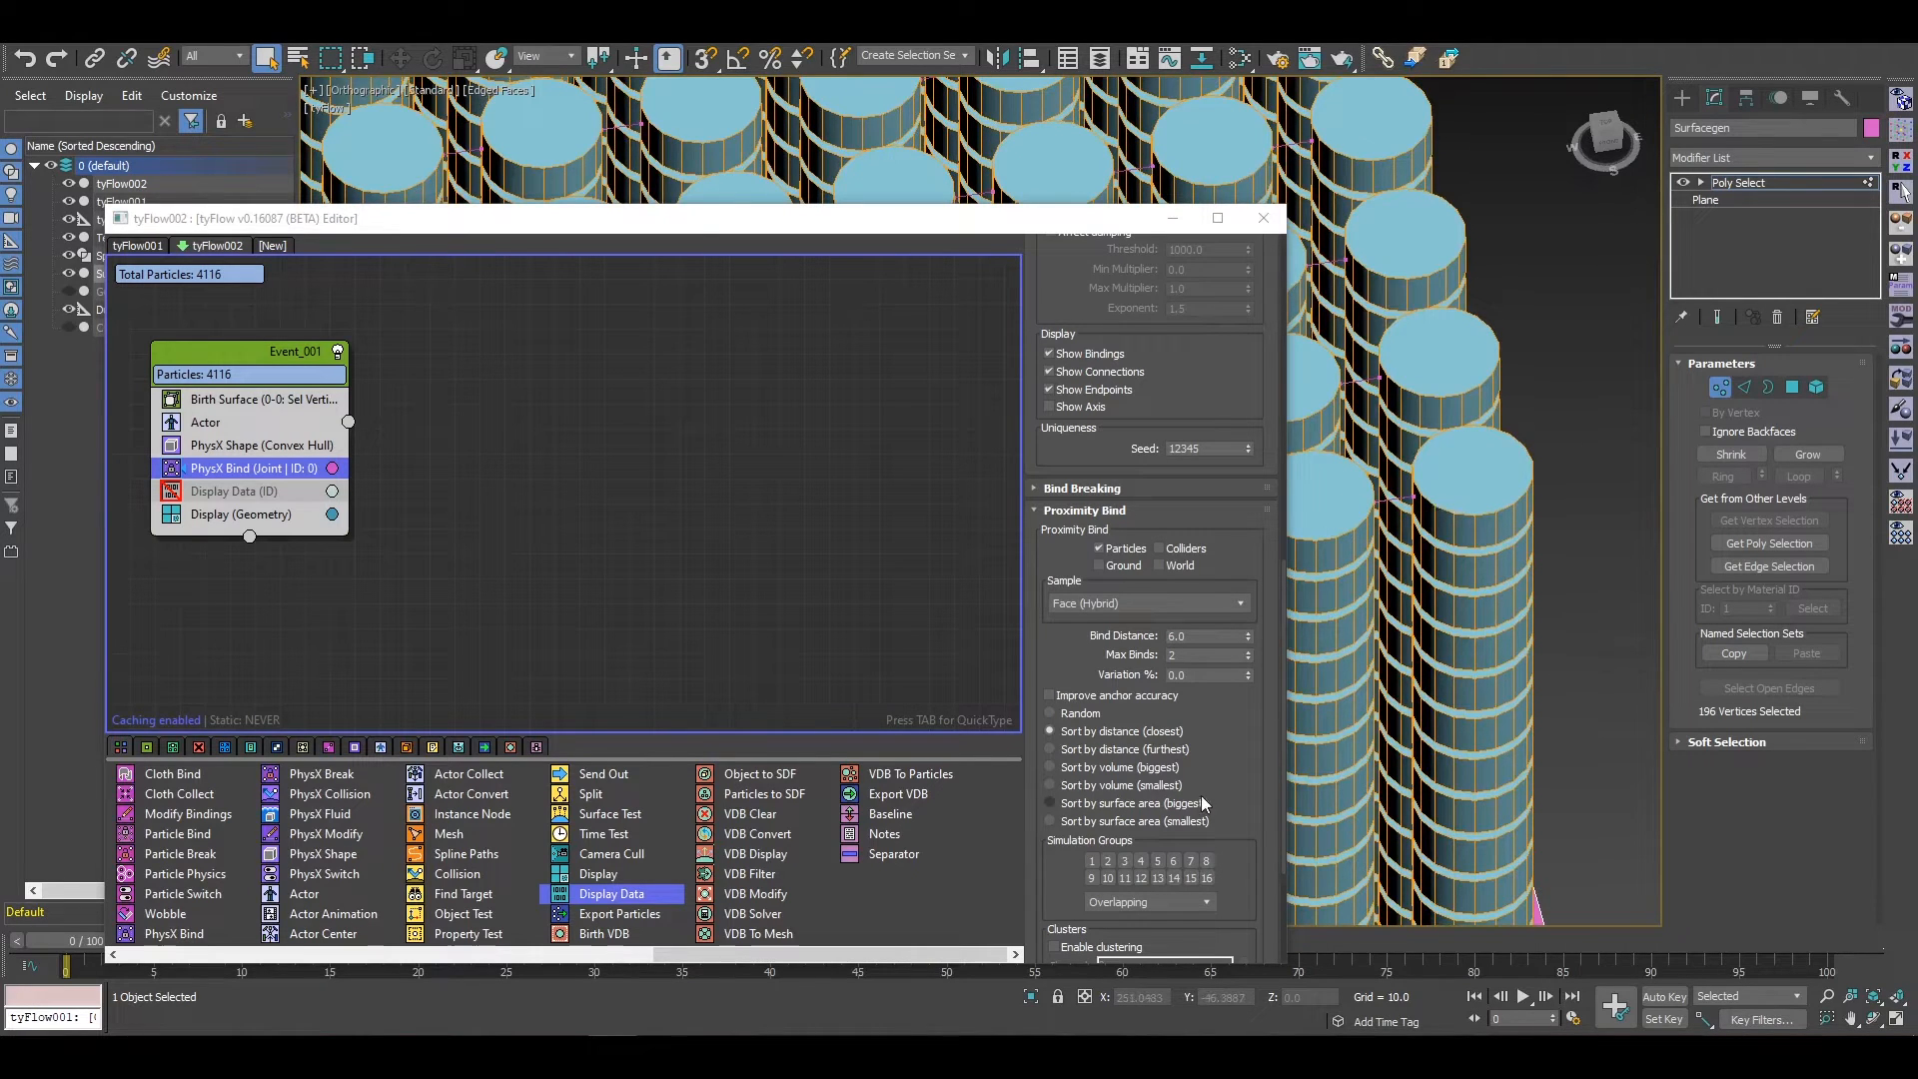
Step: Set the Proximity Bind family filtering to Bind siblings
{"action": "scroll", "coordinate": [1202, 700], "scroll_direction": "down", "scroll_amount": 4}
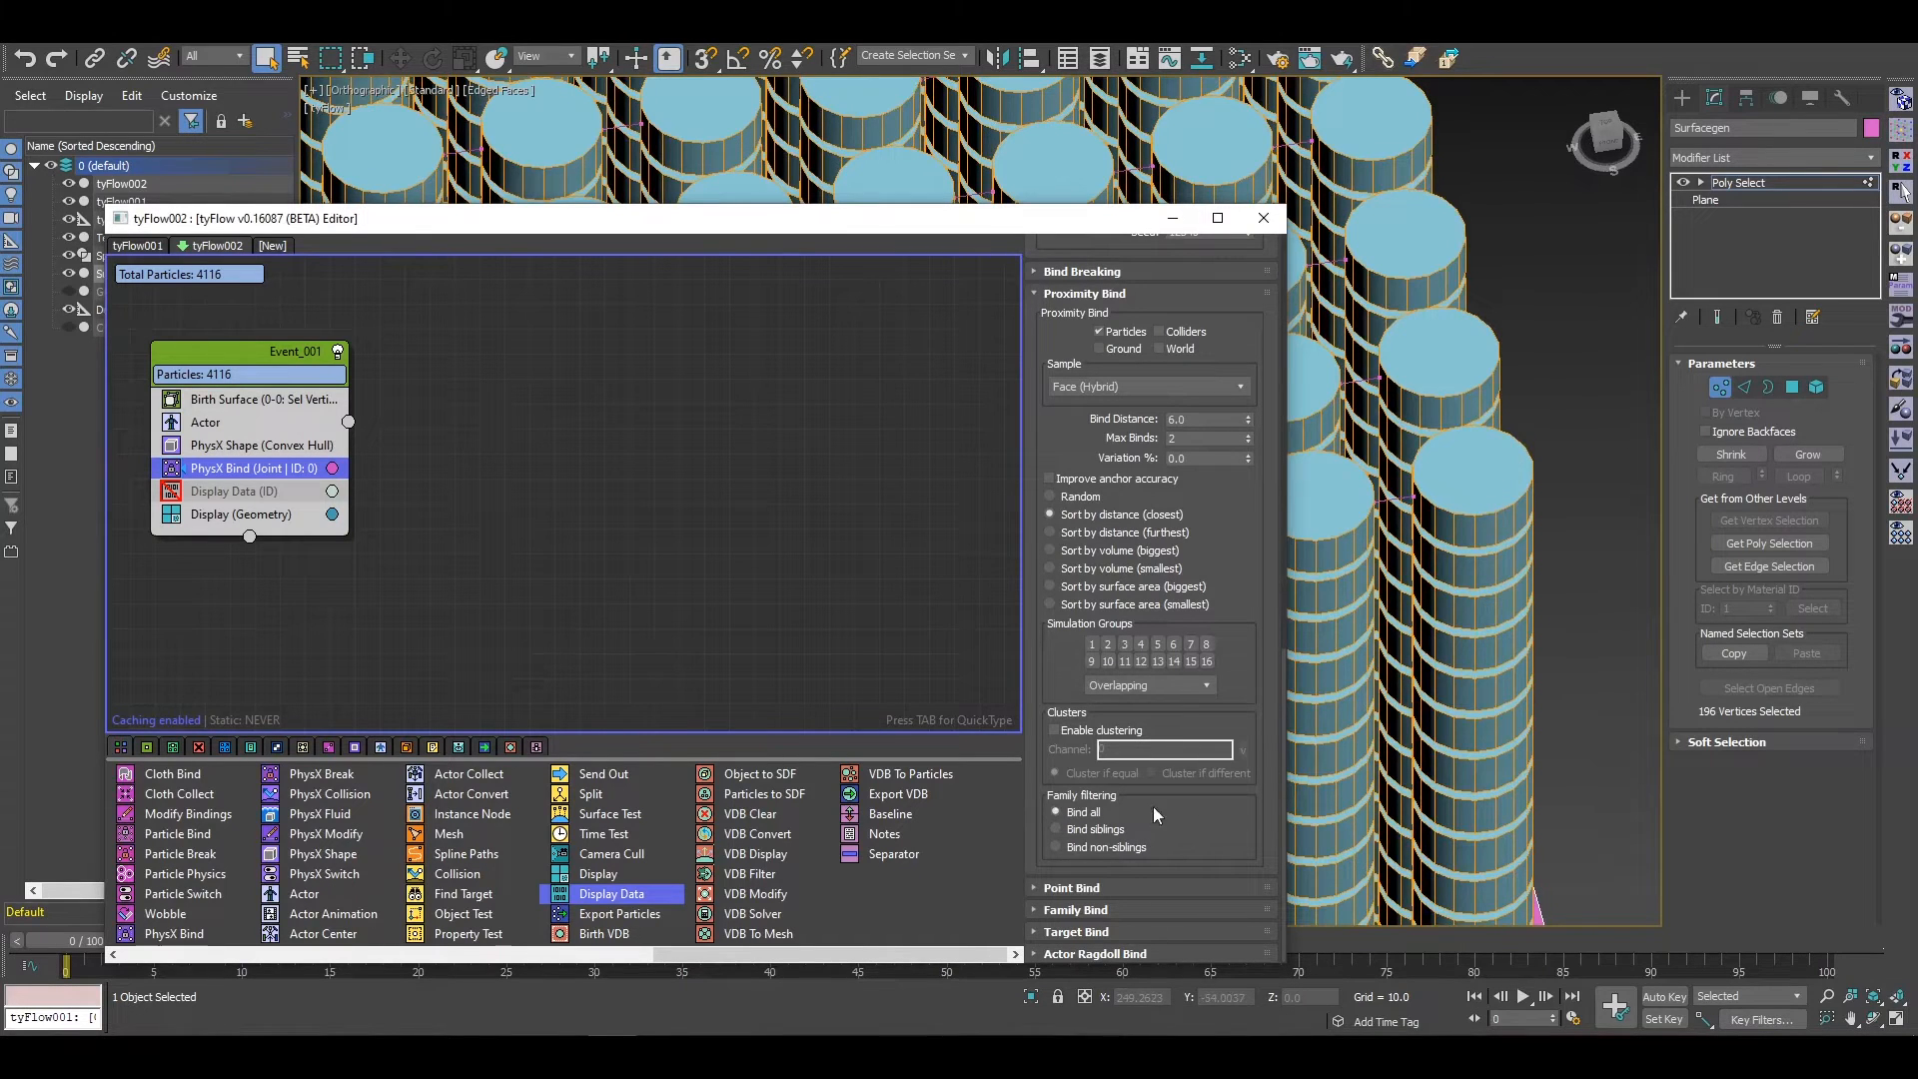
{"action": "left_click", "coordinate": [1079, 831]}
{"action": "middle_click_drag", "start_coordinate": [1452, 644], "coordinate": [1676, 573]}
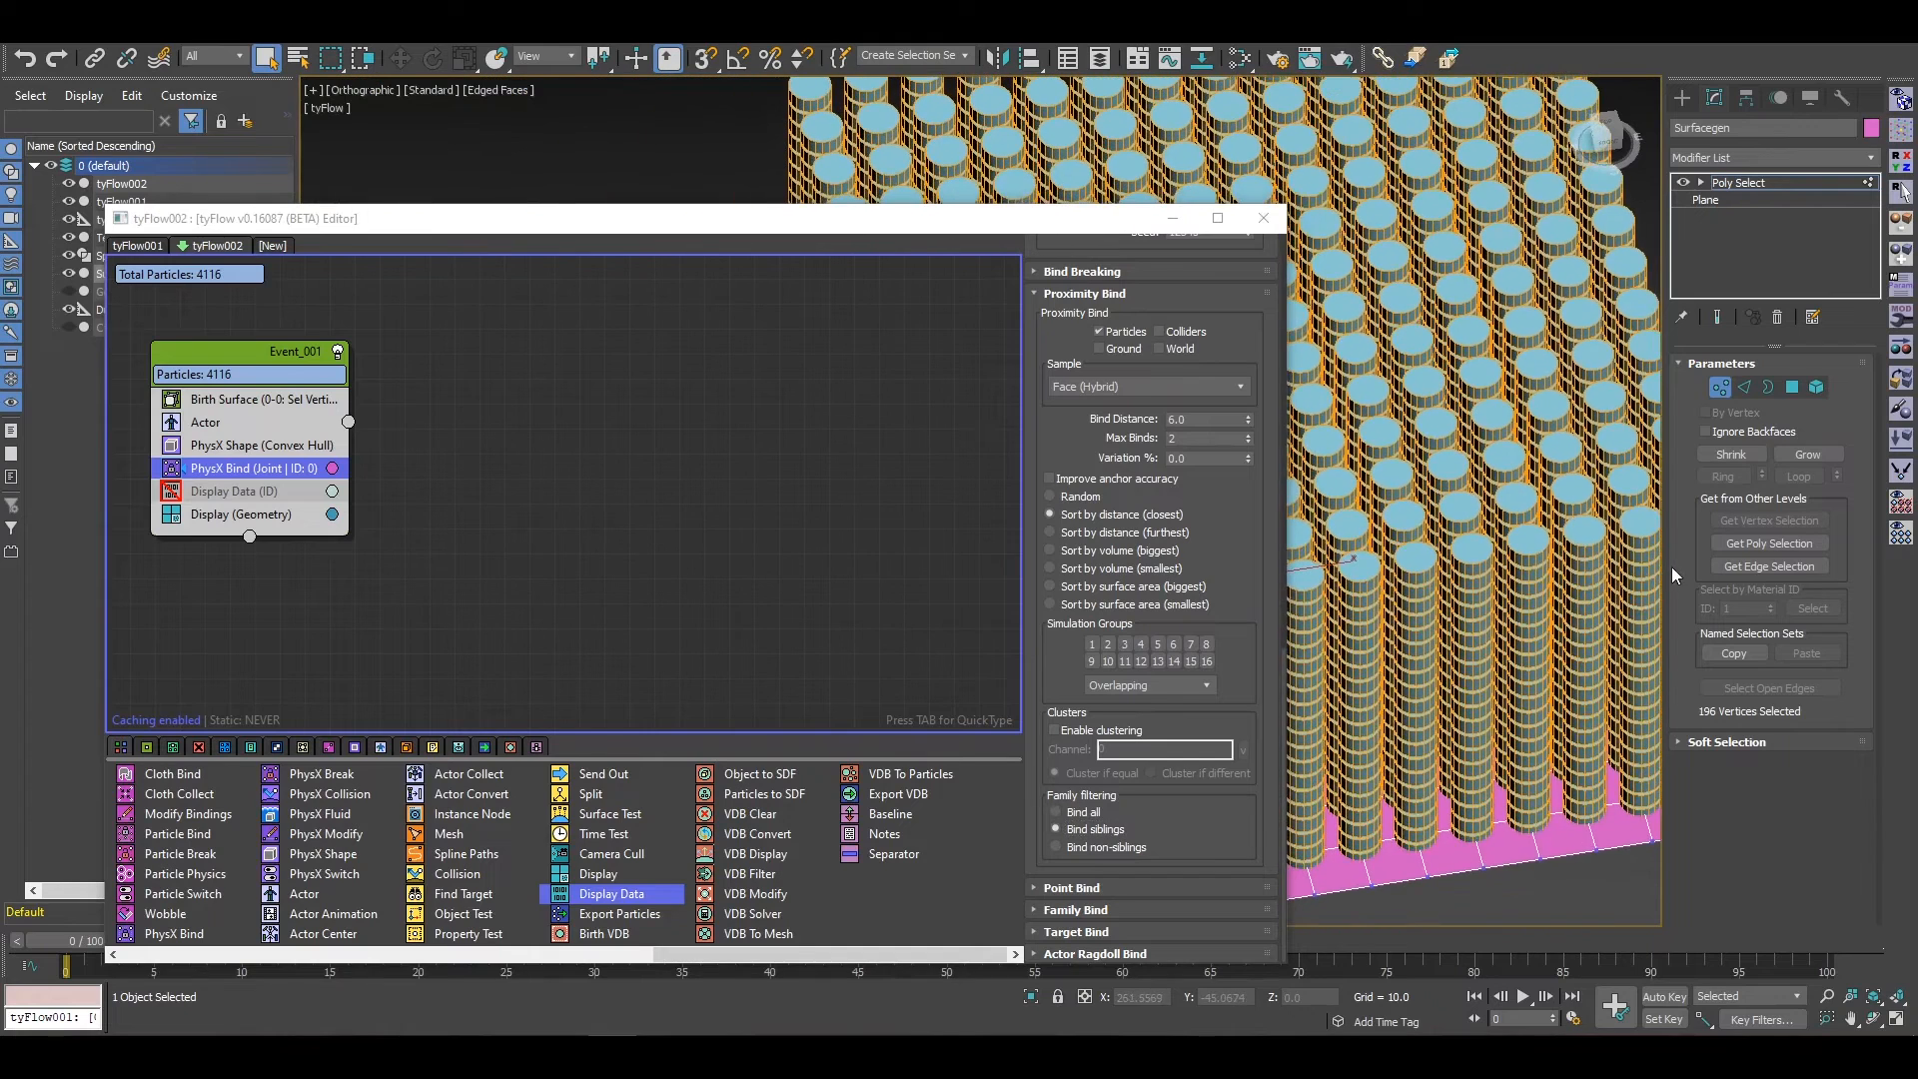
Step: Examine the bind connections between the stacked cylinders up close in the front view and across the whole array
{"action": "key", "text": "f"}
{"action": "middle_click_drag", "start_coordinate": [1454, 534], "coordinate": [1834, 739]}
{"action": "scroll", "coordinate": [1428, 600], "scroll_direction": "down", "scroll_amount": 6}
{"action": "key", "text": "z"}
{"action": "scroll", "coordinate": [1393, 314], "scroll_direction": "up", "scroll_amount": 3}
{"action": "scroll", "coordinate": [1396, 305], "scroll_direction": "up", "scroll_amount": 4}
{"action": "middle_click_drag", "start_coordinate": [1395, 305], "coordinate": [1453, 574]}
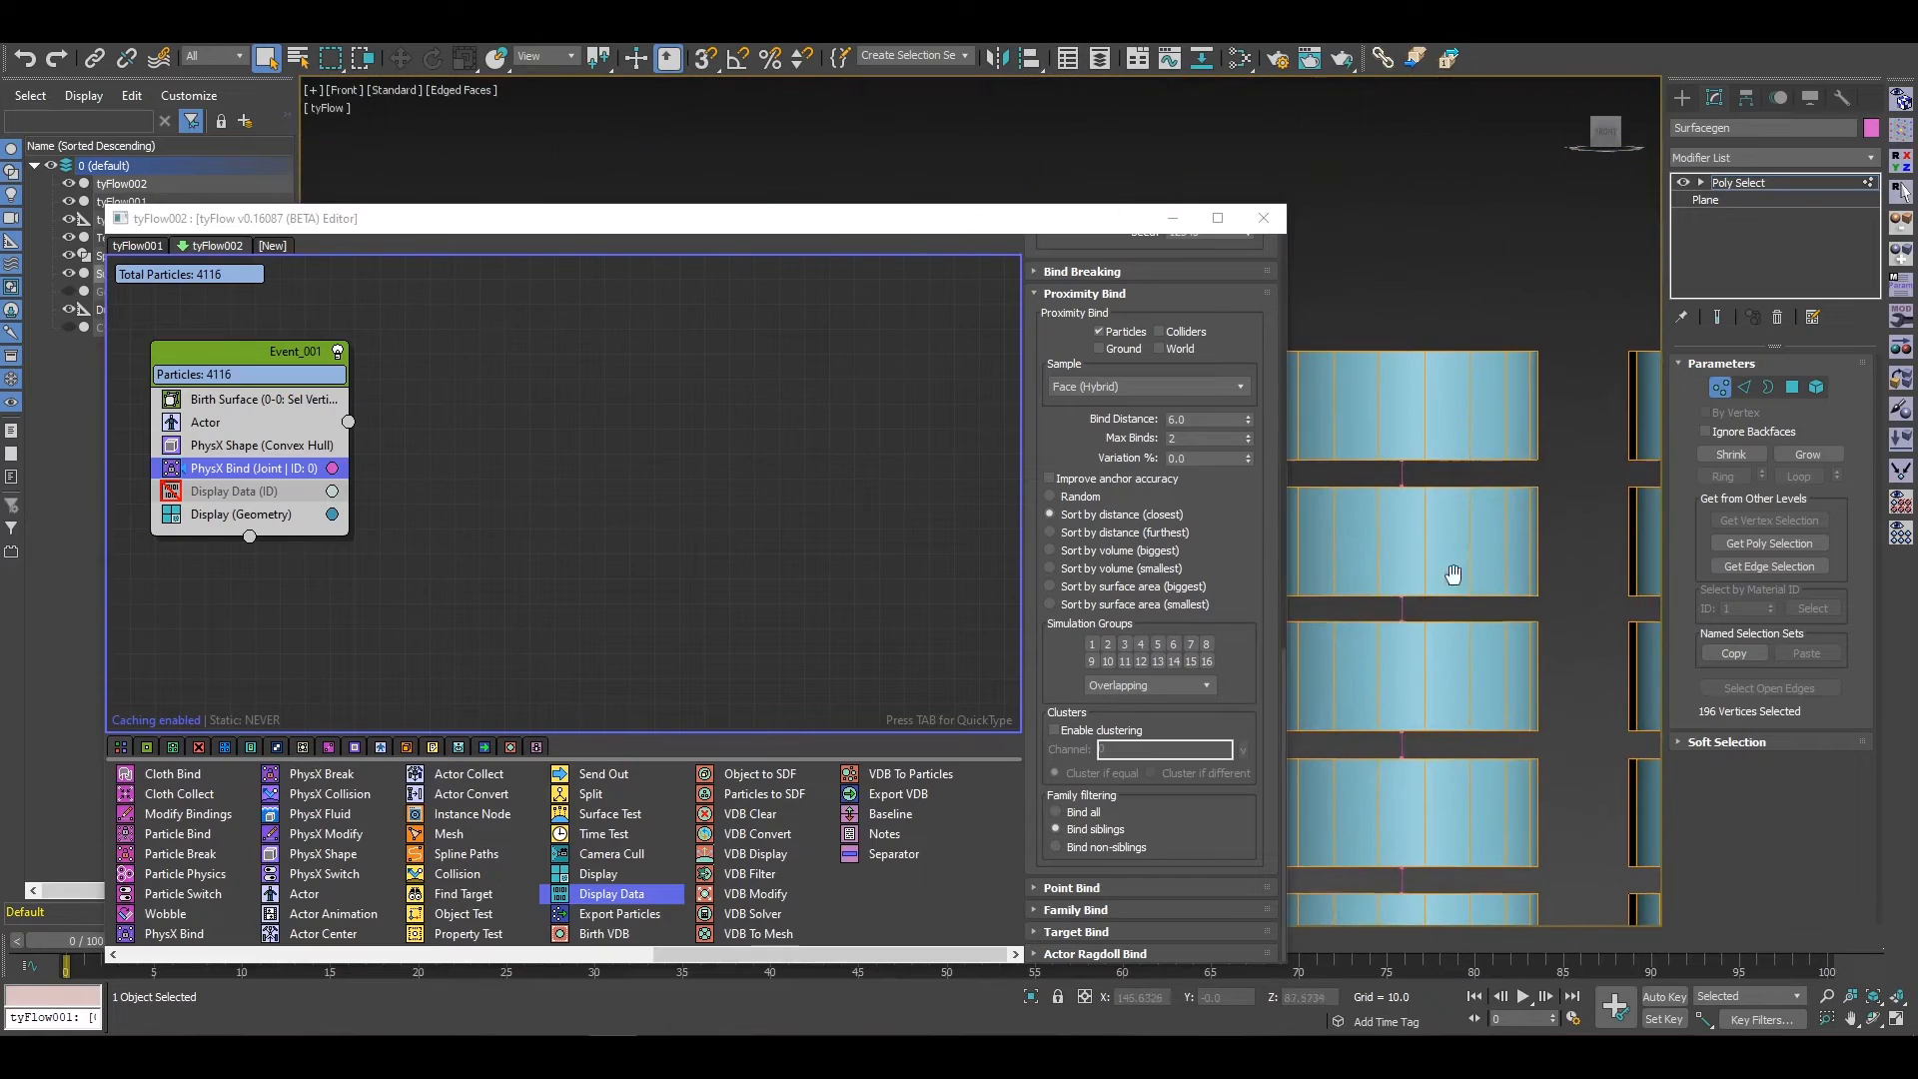
{"action": "scroll", "coordinate": [1430, 442], "scroll_direction": "down", "scroll_amount": 2}
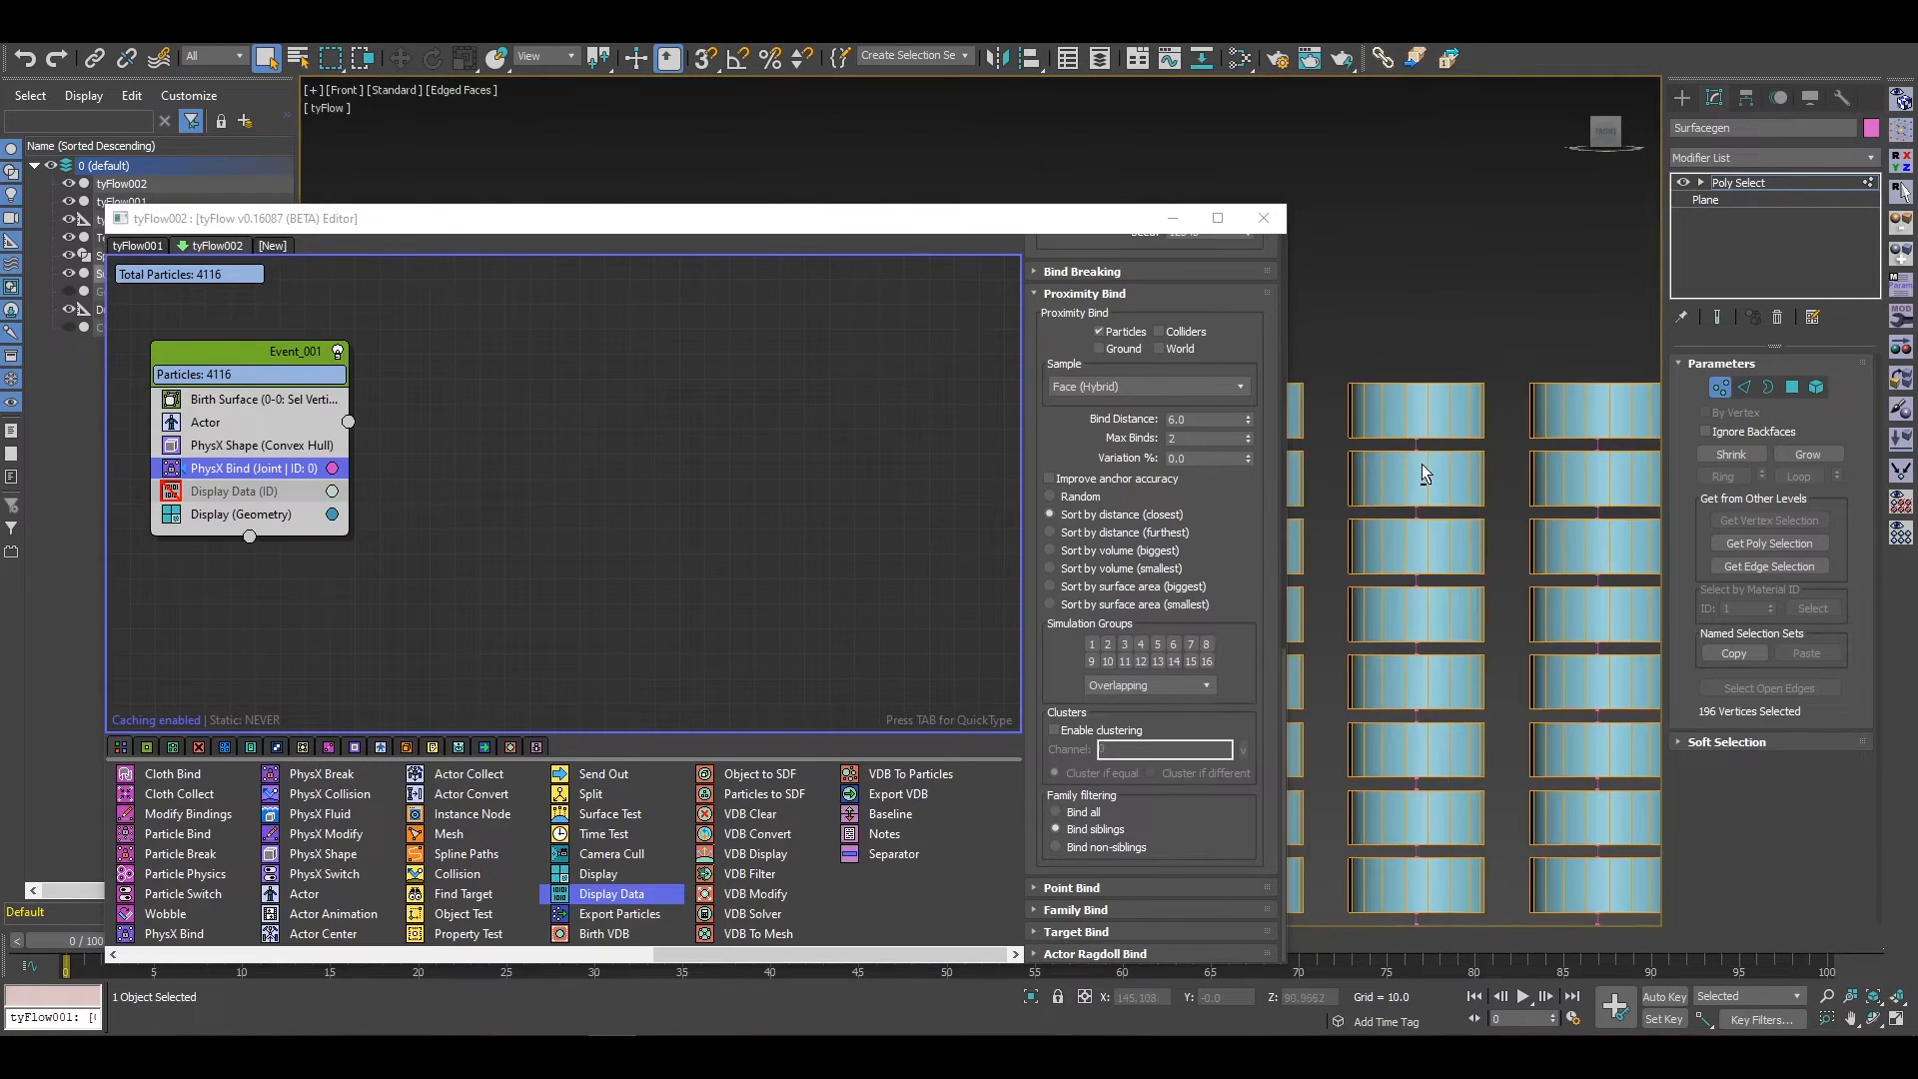
{"action": "middle_click_drag", "start_coordinate": [1423, 473], "coordinate": [1446, 554], "text": "alt"}
{"action": "scroll", "coordinate": [1436, 654], "scroll_direction": "down", "scroll_amount": 3}
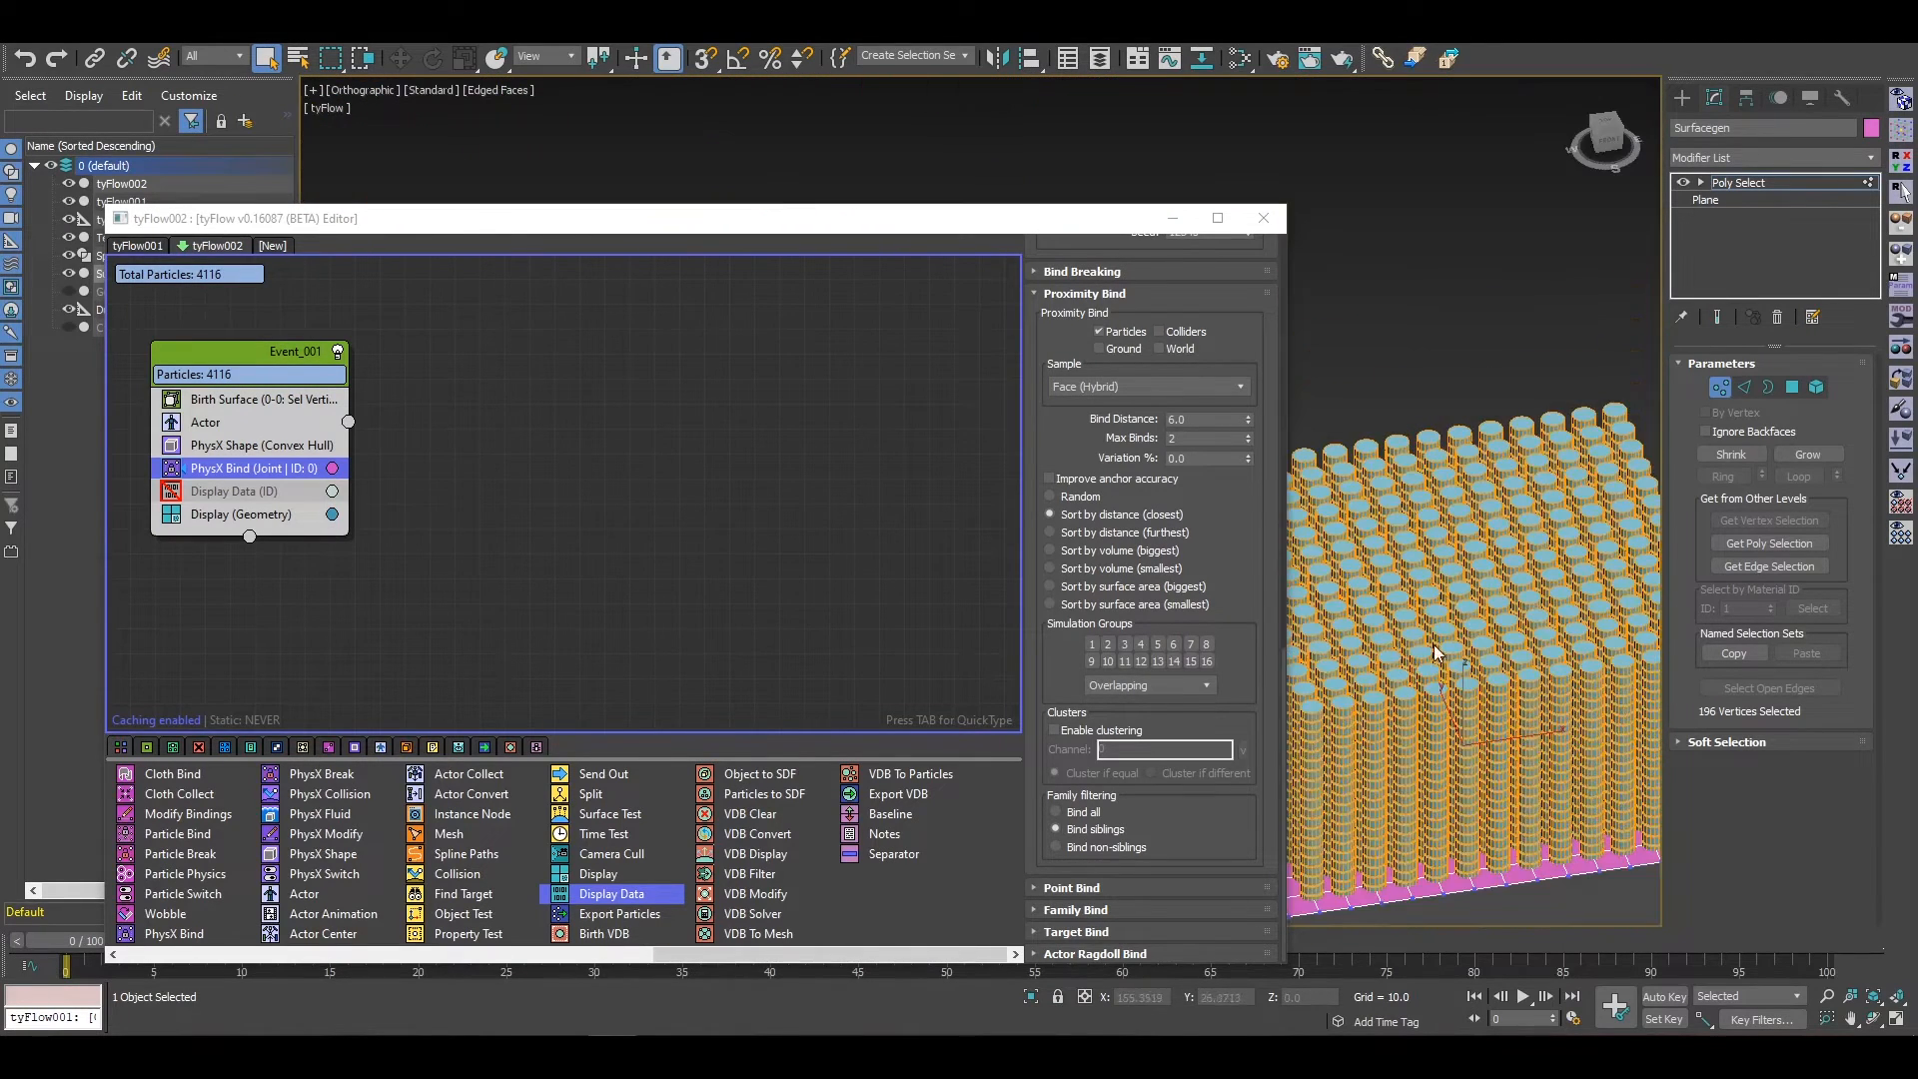
{"action": "middle_click_drag", "start_coordinate": [1433, 650], "coordinate": [1521, 541]}
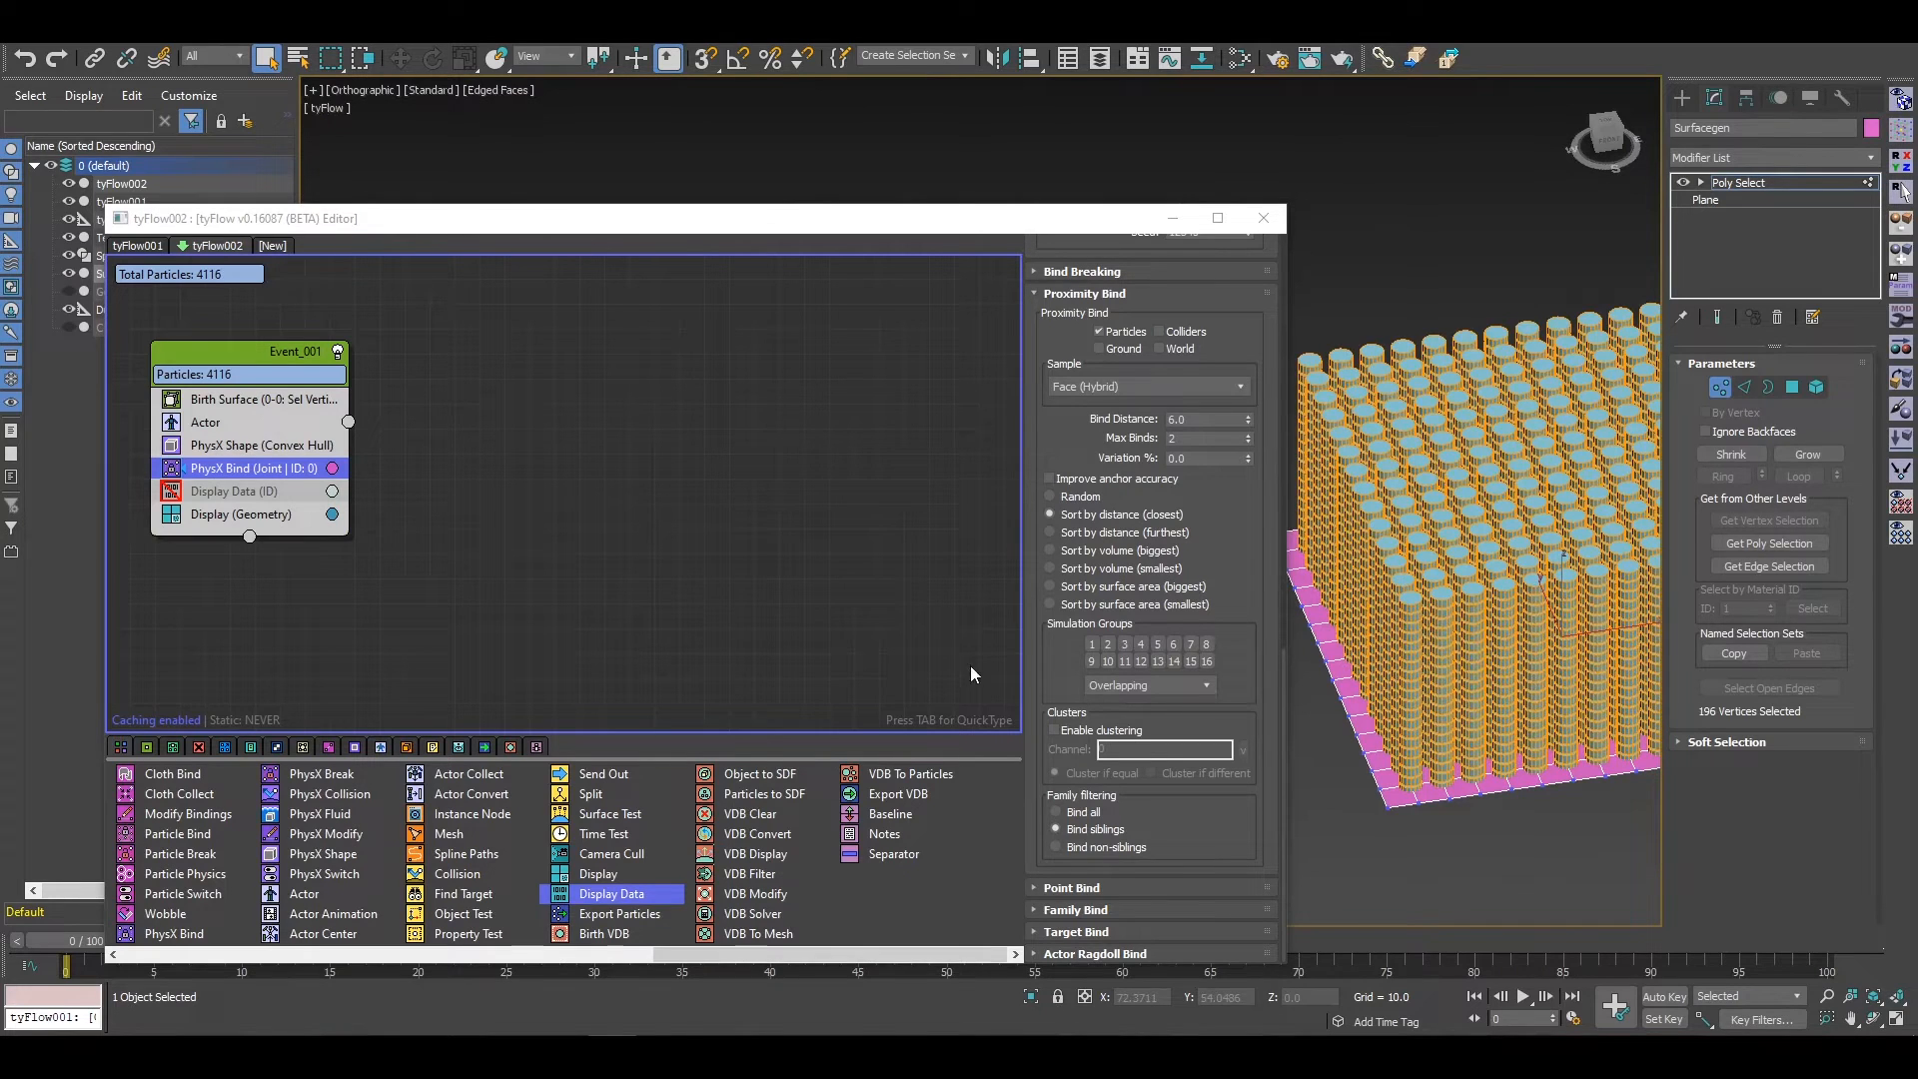
Step: Add a Surface Test operator to Event_001 after PhysX Bind, with the Surfacegen plane as its test object
{"action": "left_click", "coordinate": [1061, 296]}
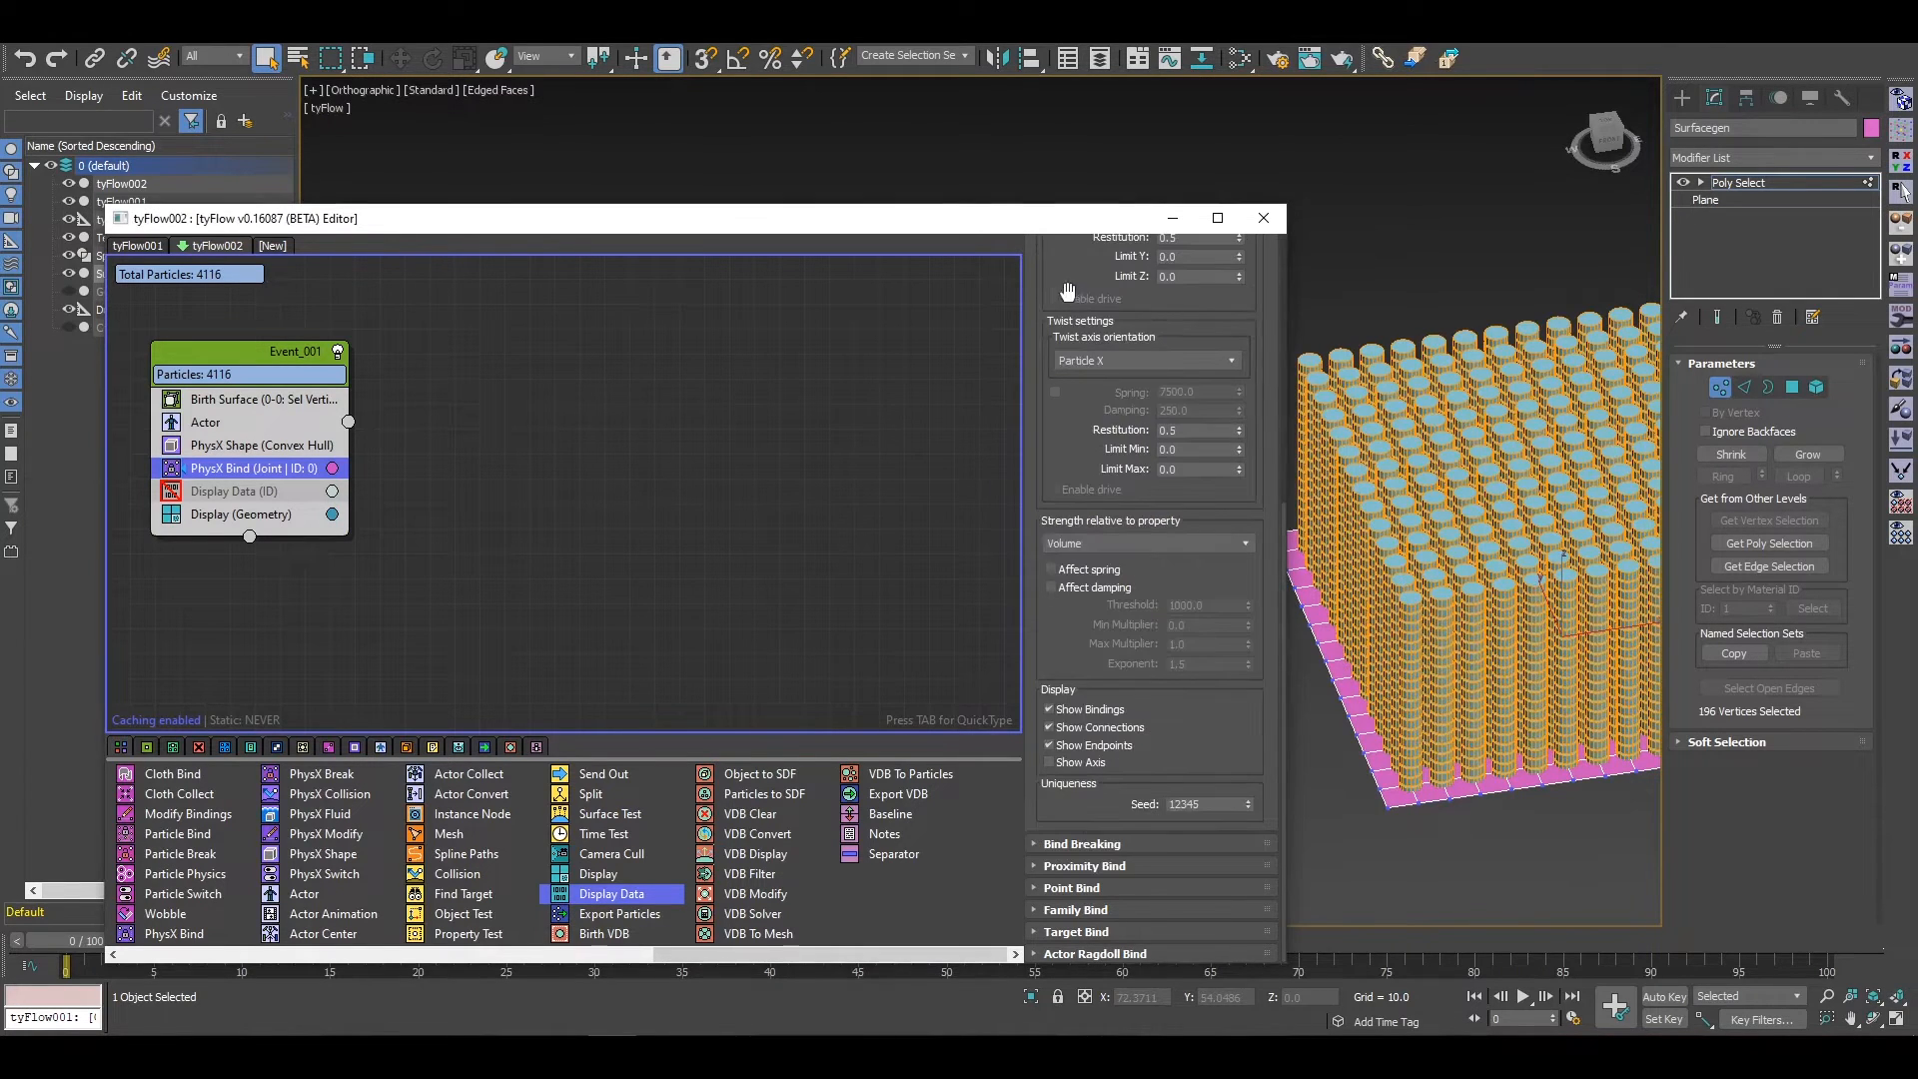
{"action": "left_click", "coordinate": [1087, 846]}
{"action": "scroll", "coordinate": [1069, 640], "scroll_direction": "down", "scroll_amount": 2}
{"action": "scroll", "coordinate": [1412, 788], "scroll_direction": "up", "scroll_amount": 3}
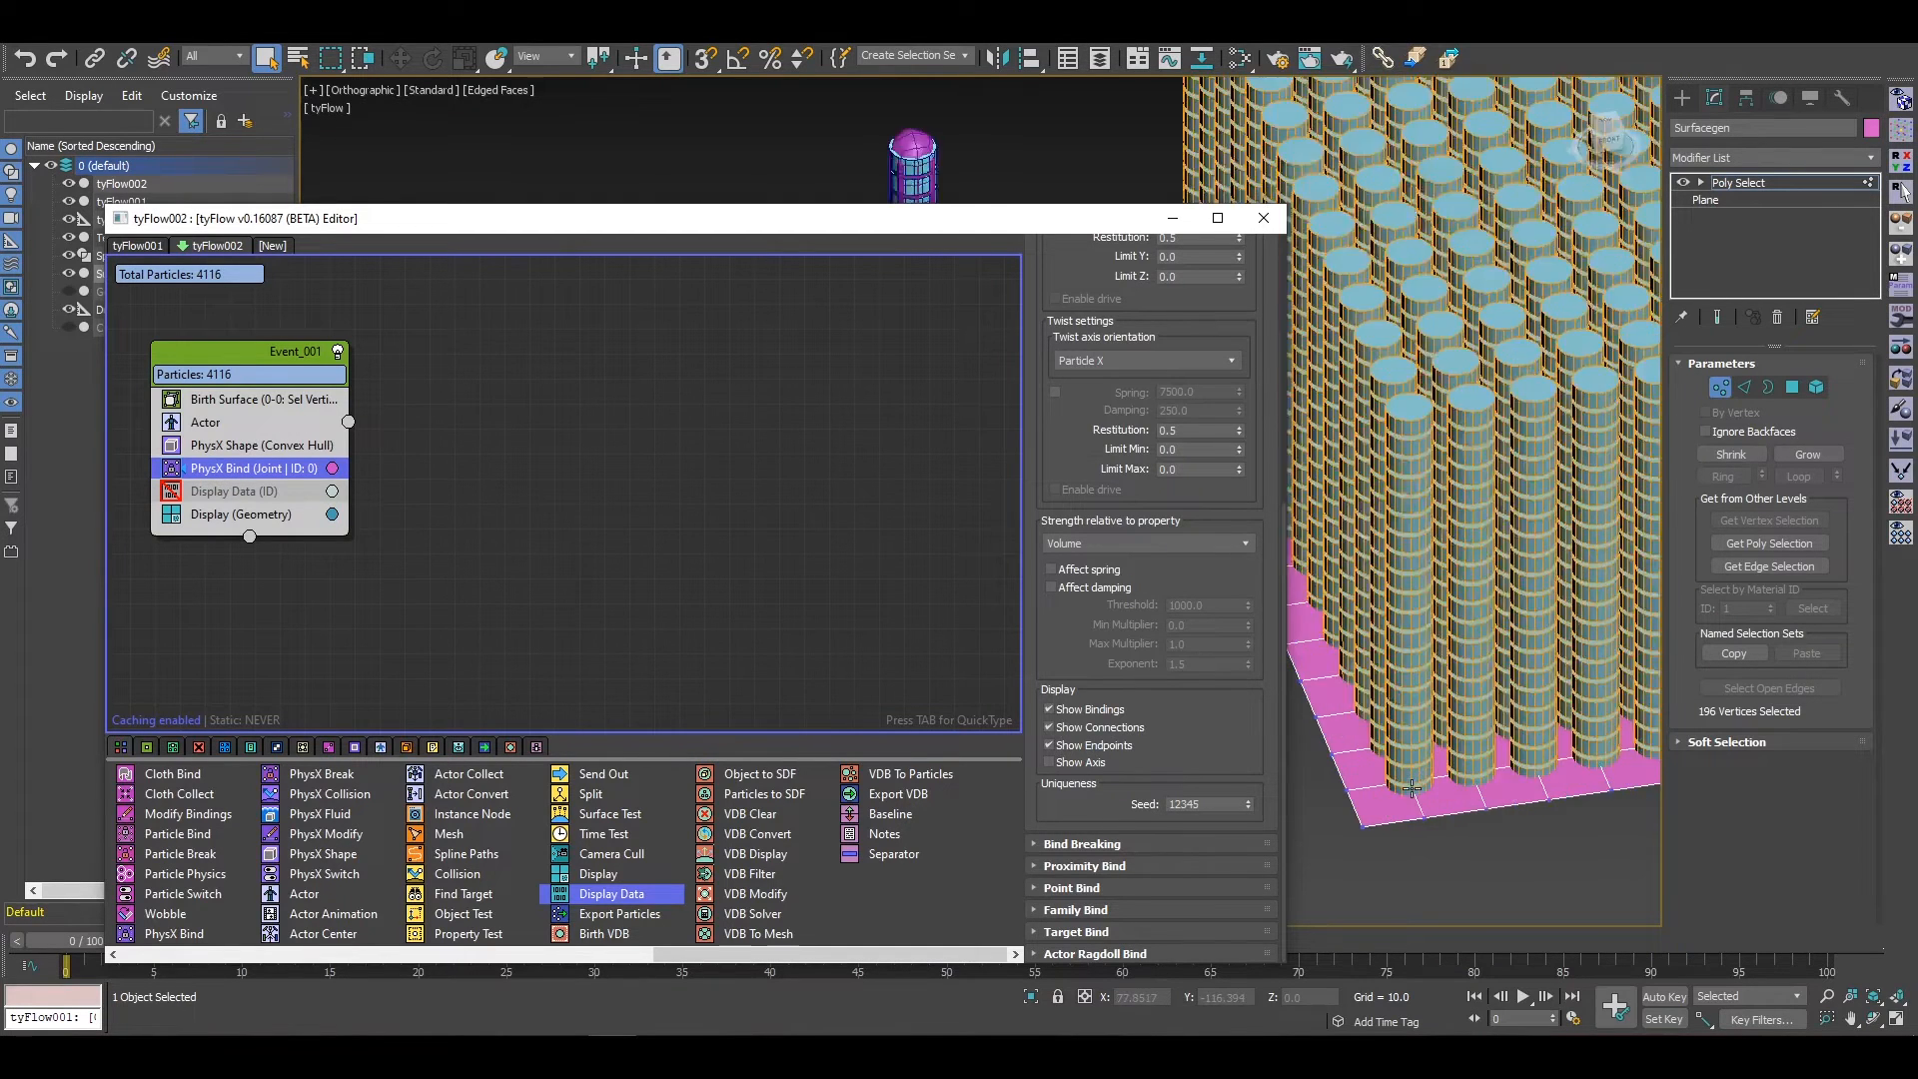
{"action": "scroll", "coordinate": [1412, 789], "scroll_direction": "up", "scroll_amount": 3}
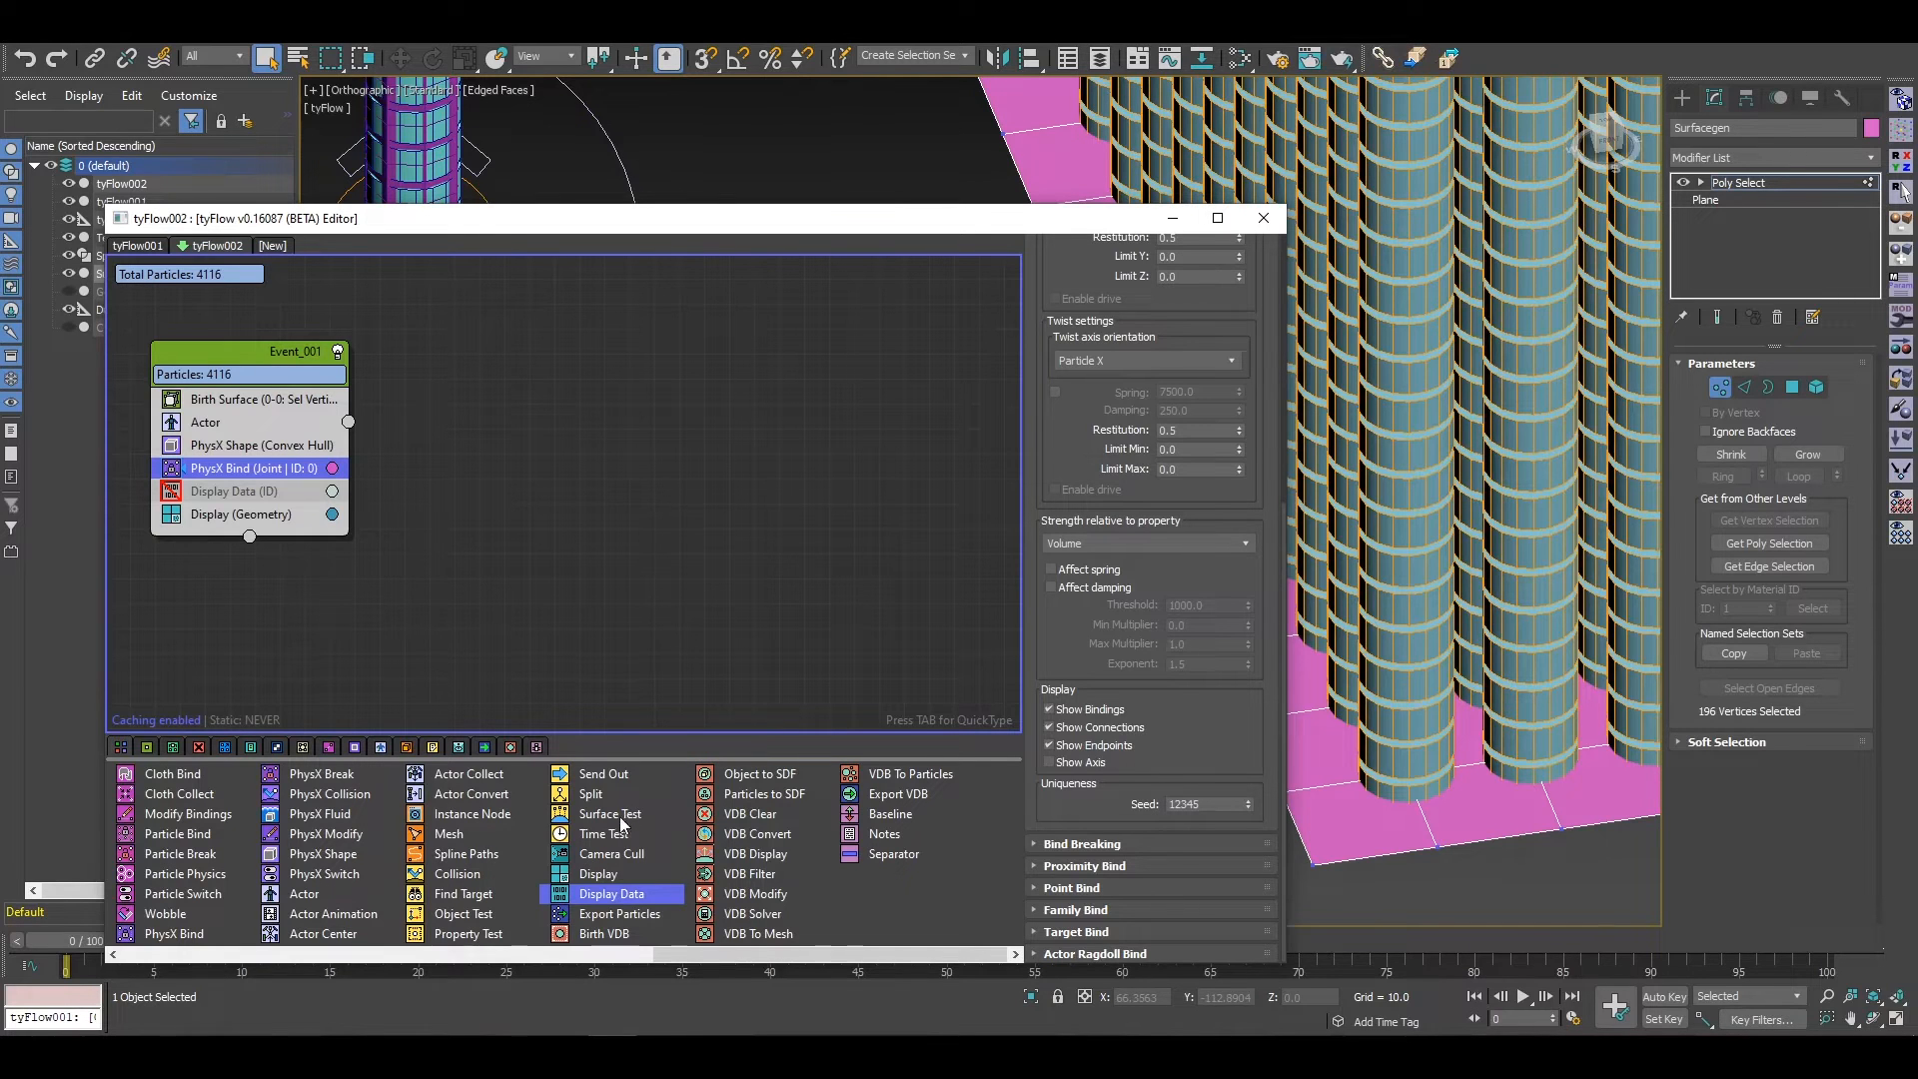
{"action": "left_click_drag", "start_coordinate": [609, 815], "coordinate": [192, 492]}
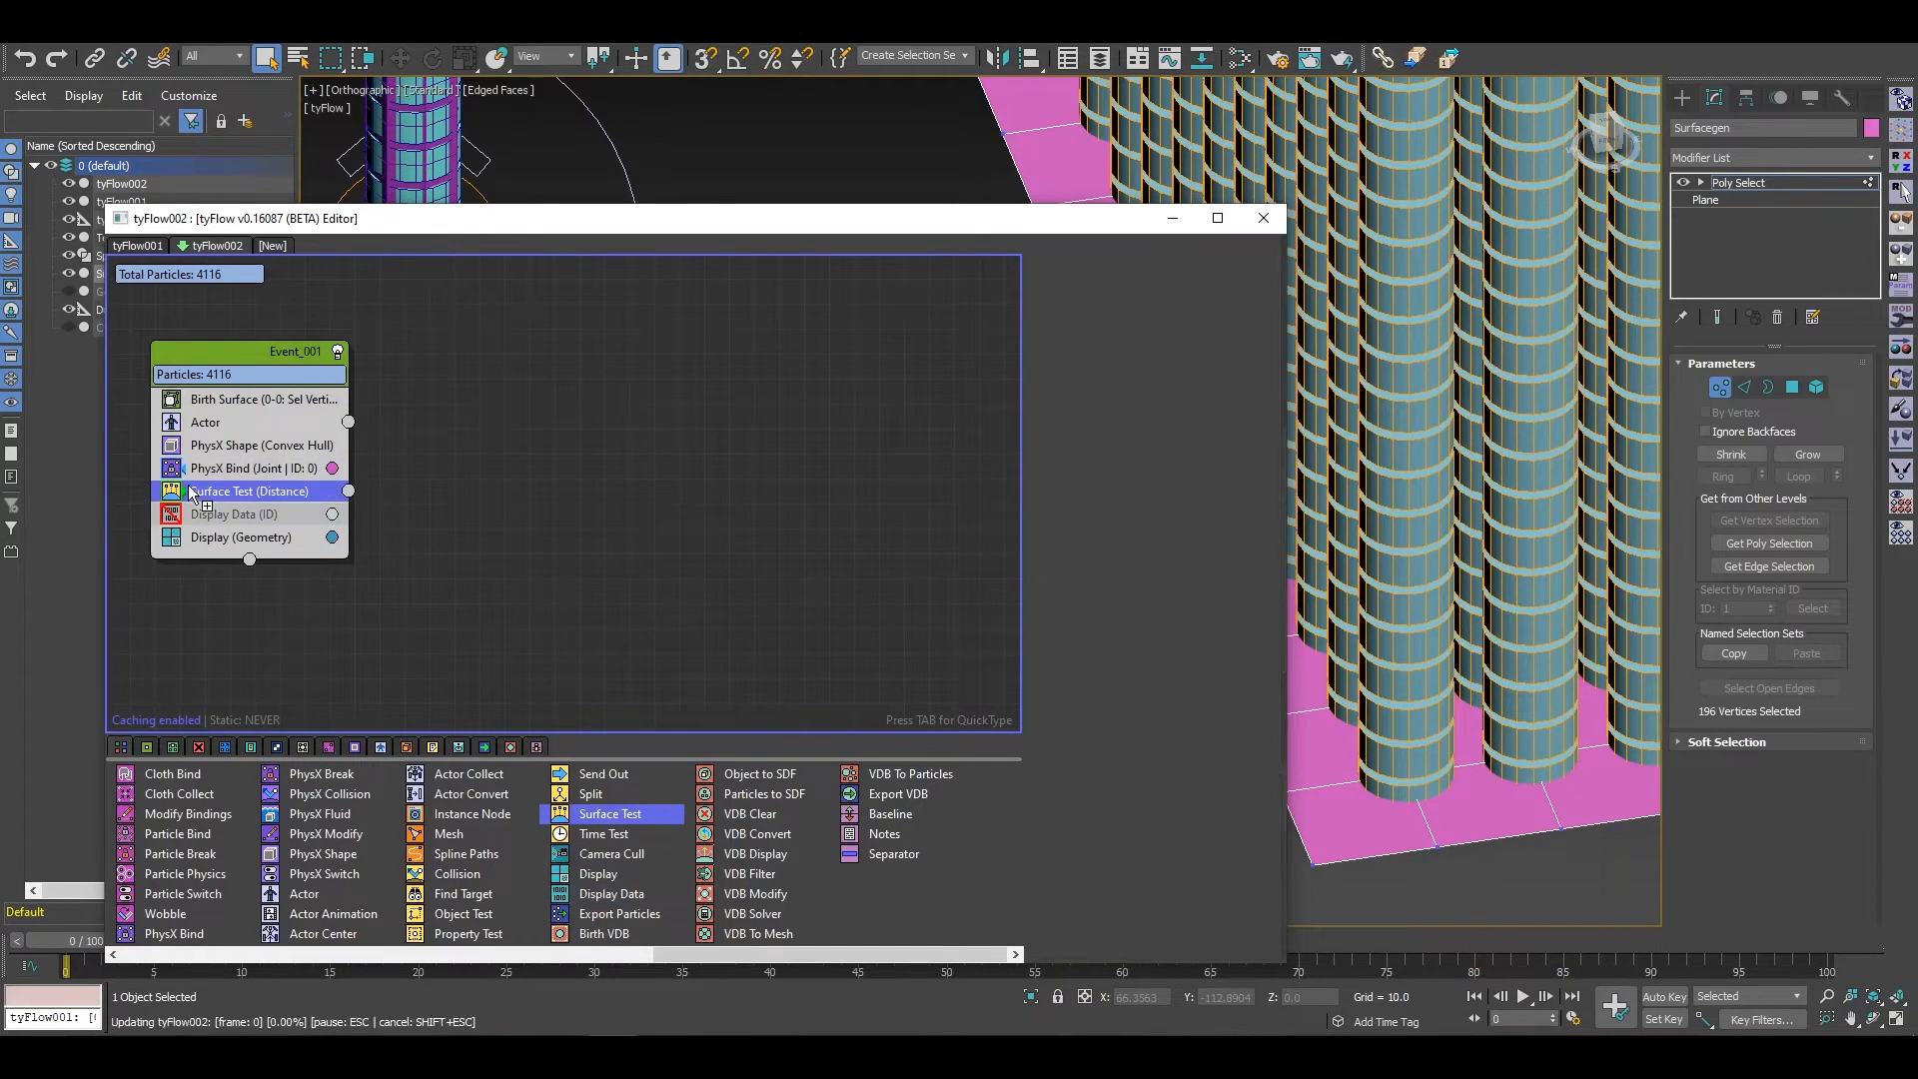
{"action": "left_click", "coordinate": [1110, 497]}
{"action": "left_click", "coordinate": [1390, 845]}
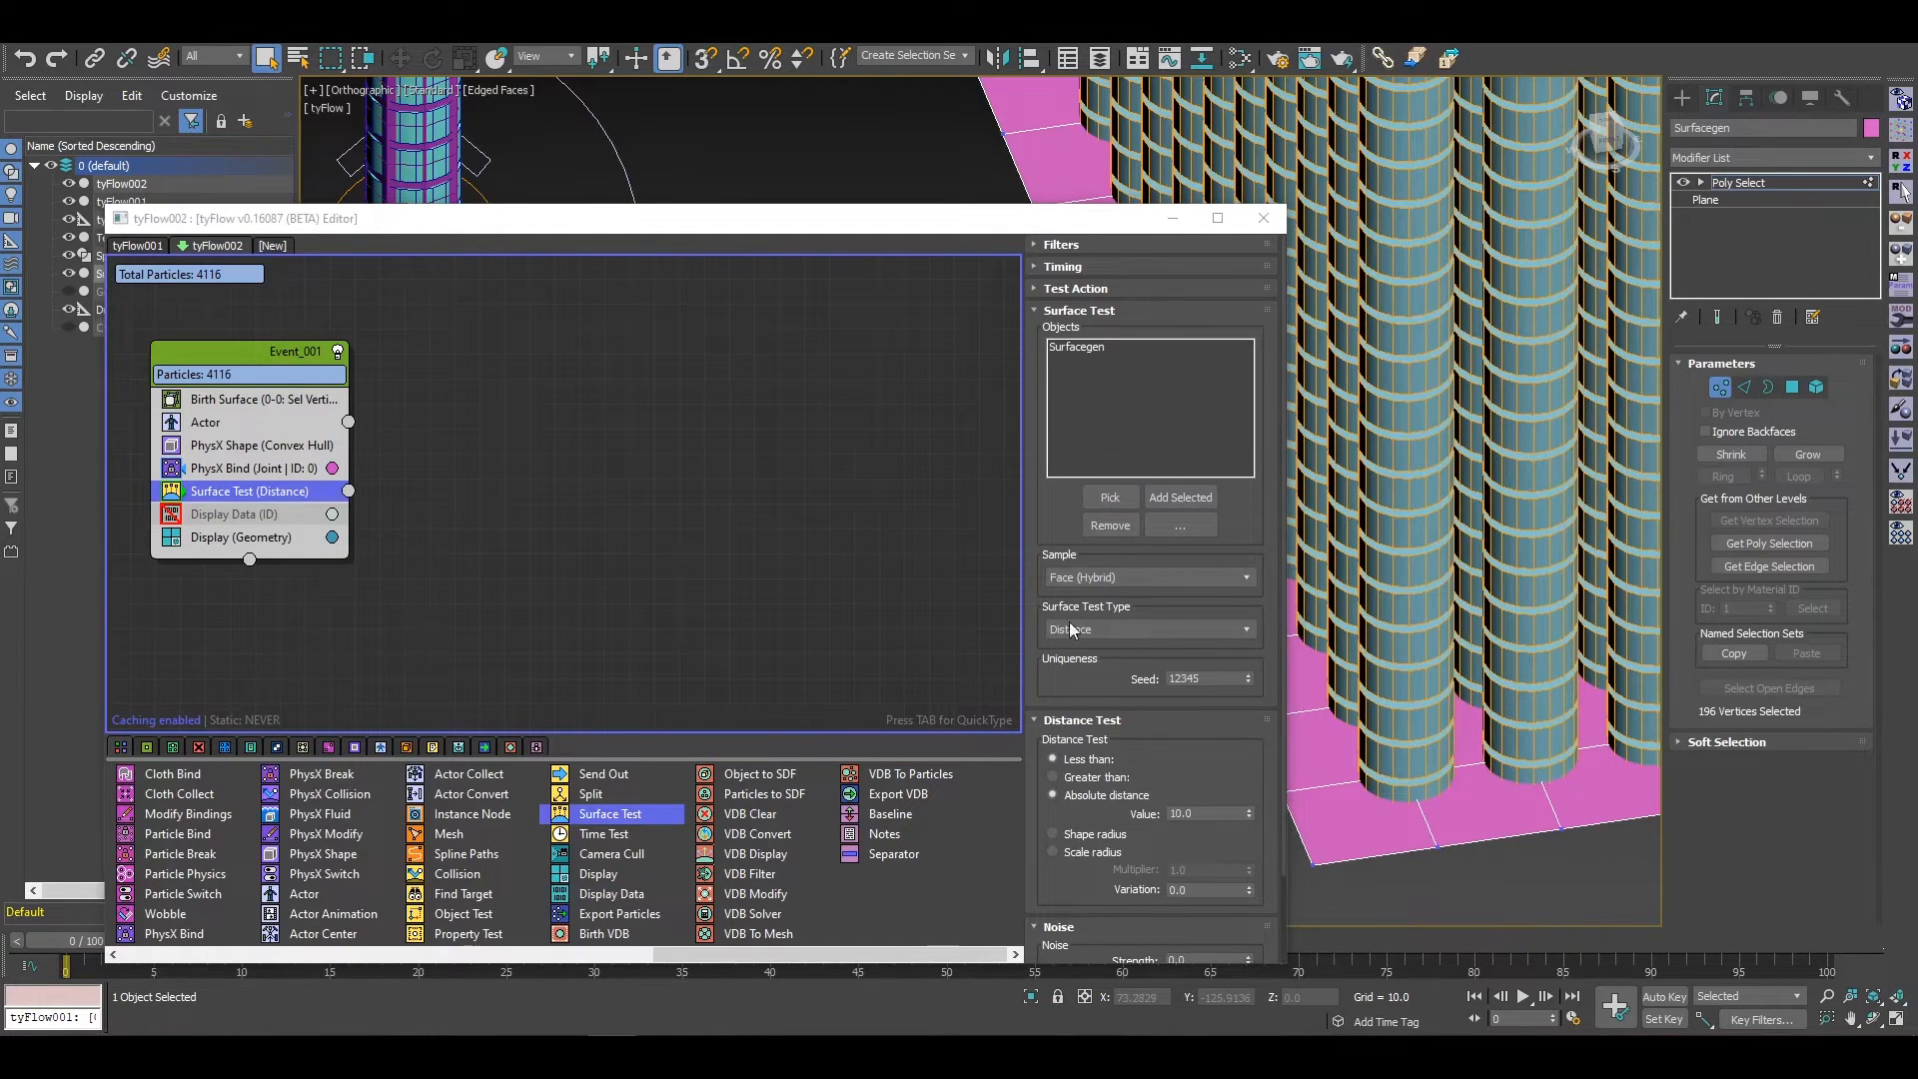
Step: Set the Surface Test's absolute distance value to 6.0
{"action": "left_click_drag", "start_coordinate": [1115, 660], "coordinate": [1085, 552]}
{"action": "left_click", "coordinate": [1198, 713]}
{"action": "type", "text": "6"}
{"action": "key", "text": "Return"}
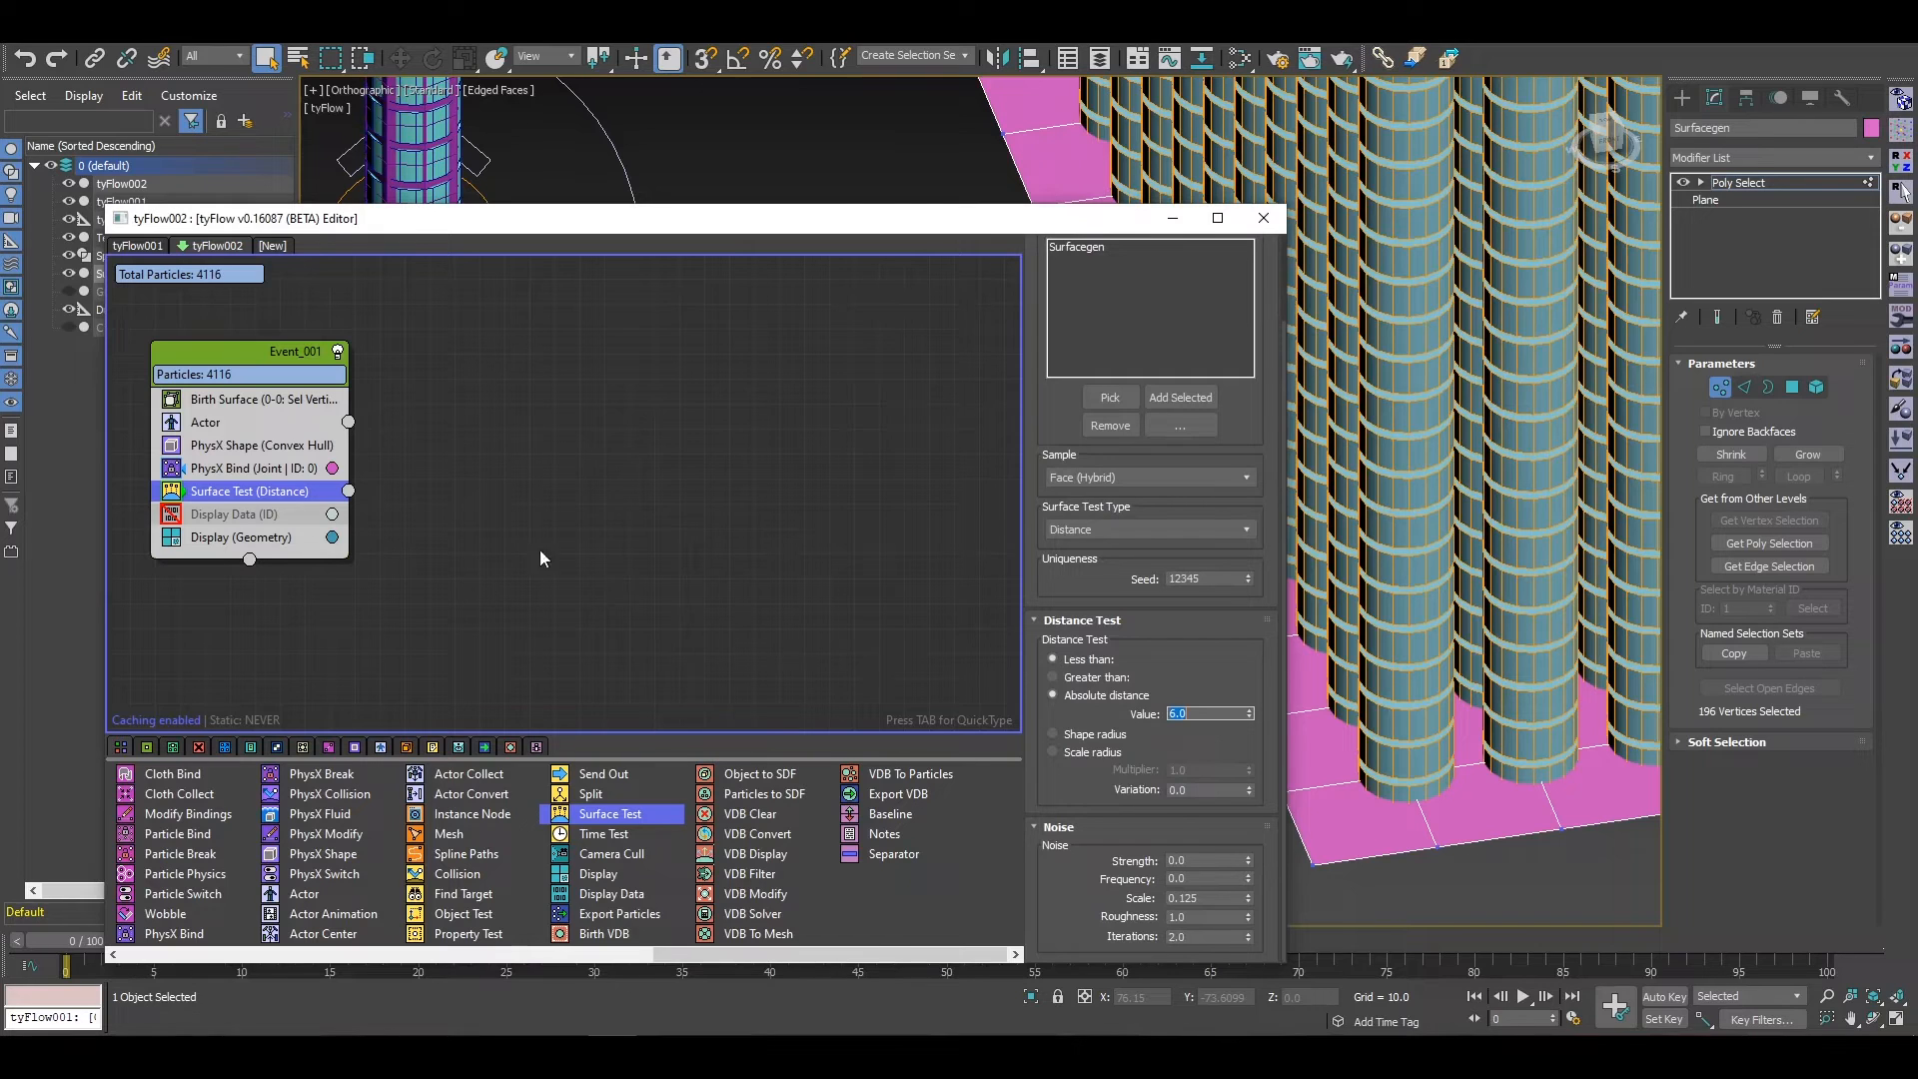
Step: Create a new event with a PhysX Switch set to Kinematic and connect the Surface Test output to it
{"action": "left_click_drag", "start_coordinate": [325, 873], "coordinate": [445, 478]}
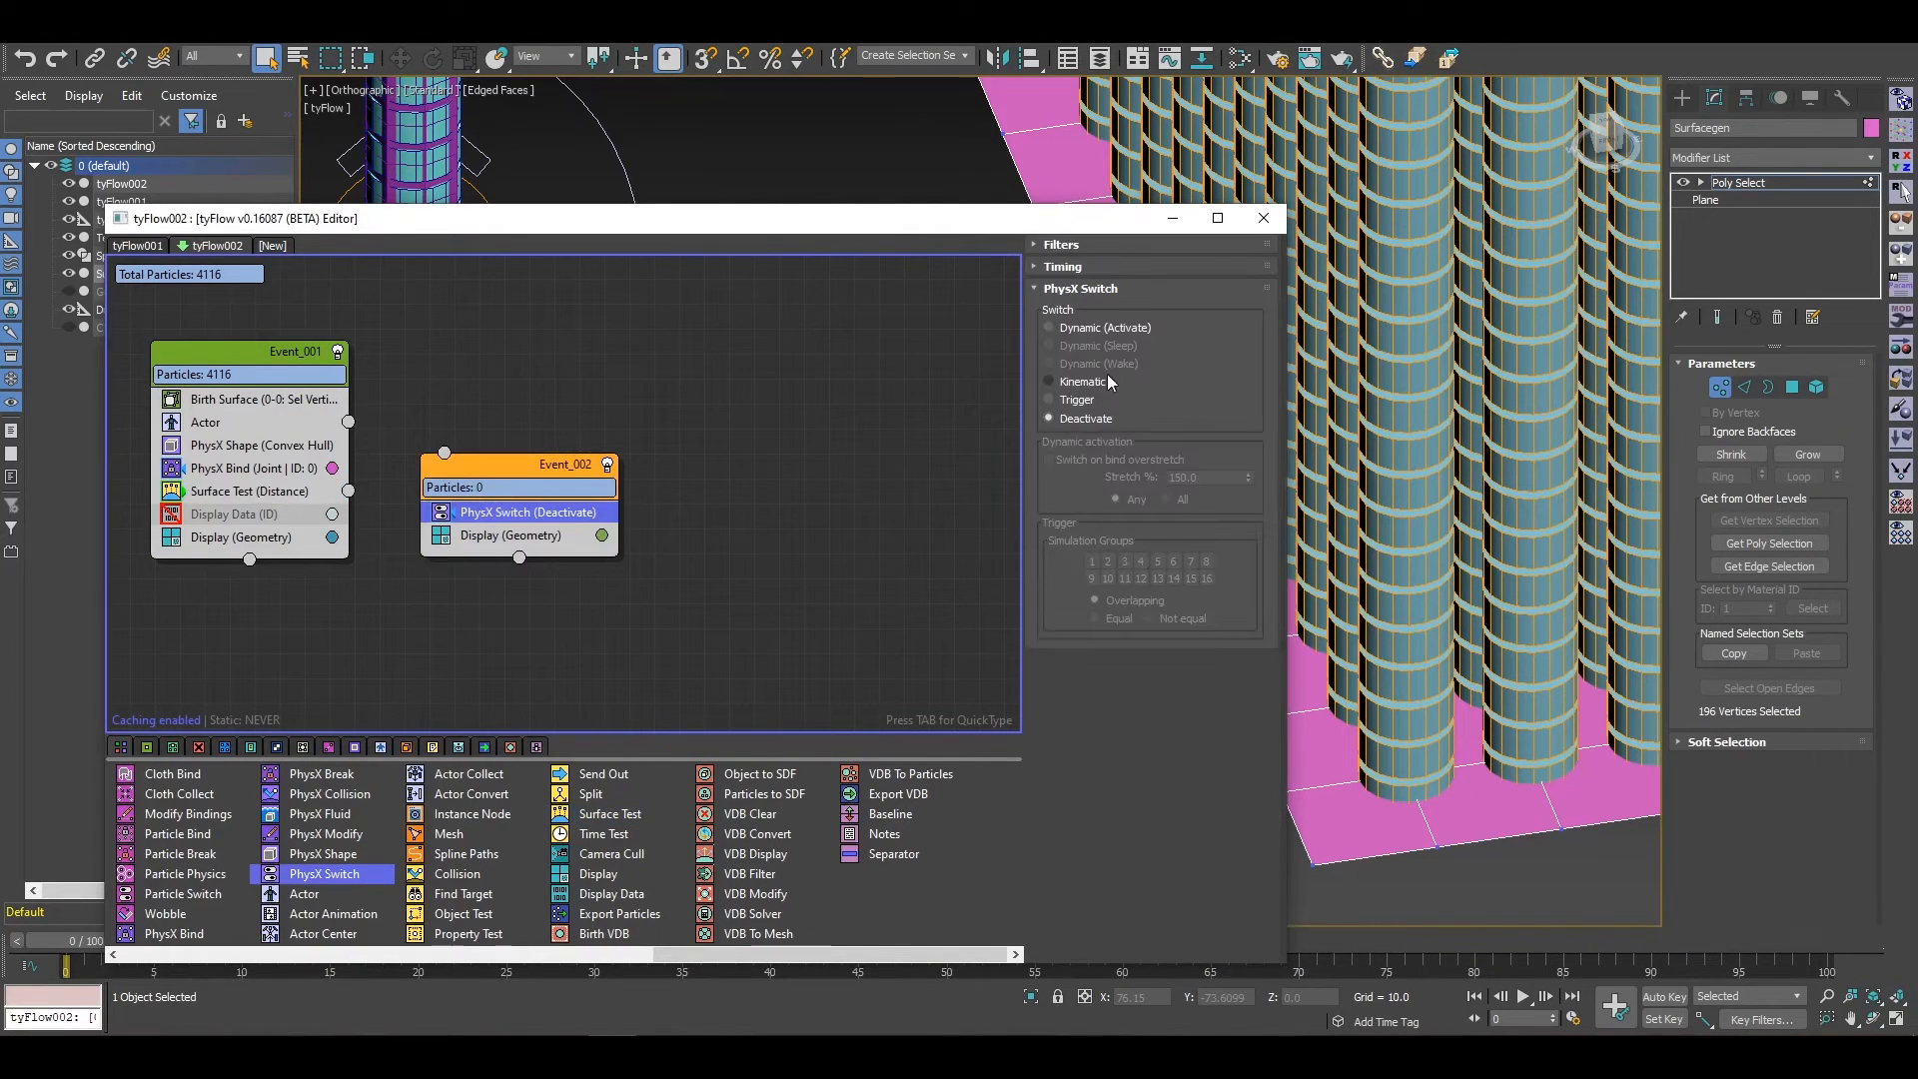
{"action": "left_click_drag", "start_coordinate": [348, 490], "coordinate": [444, 455]}
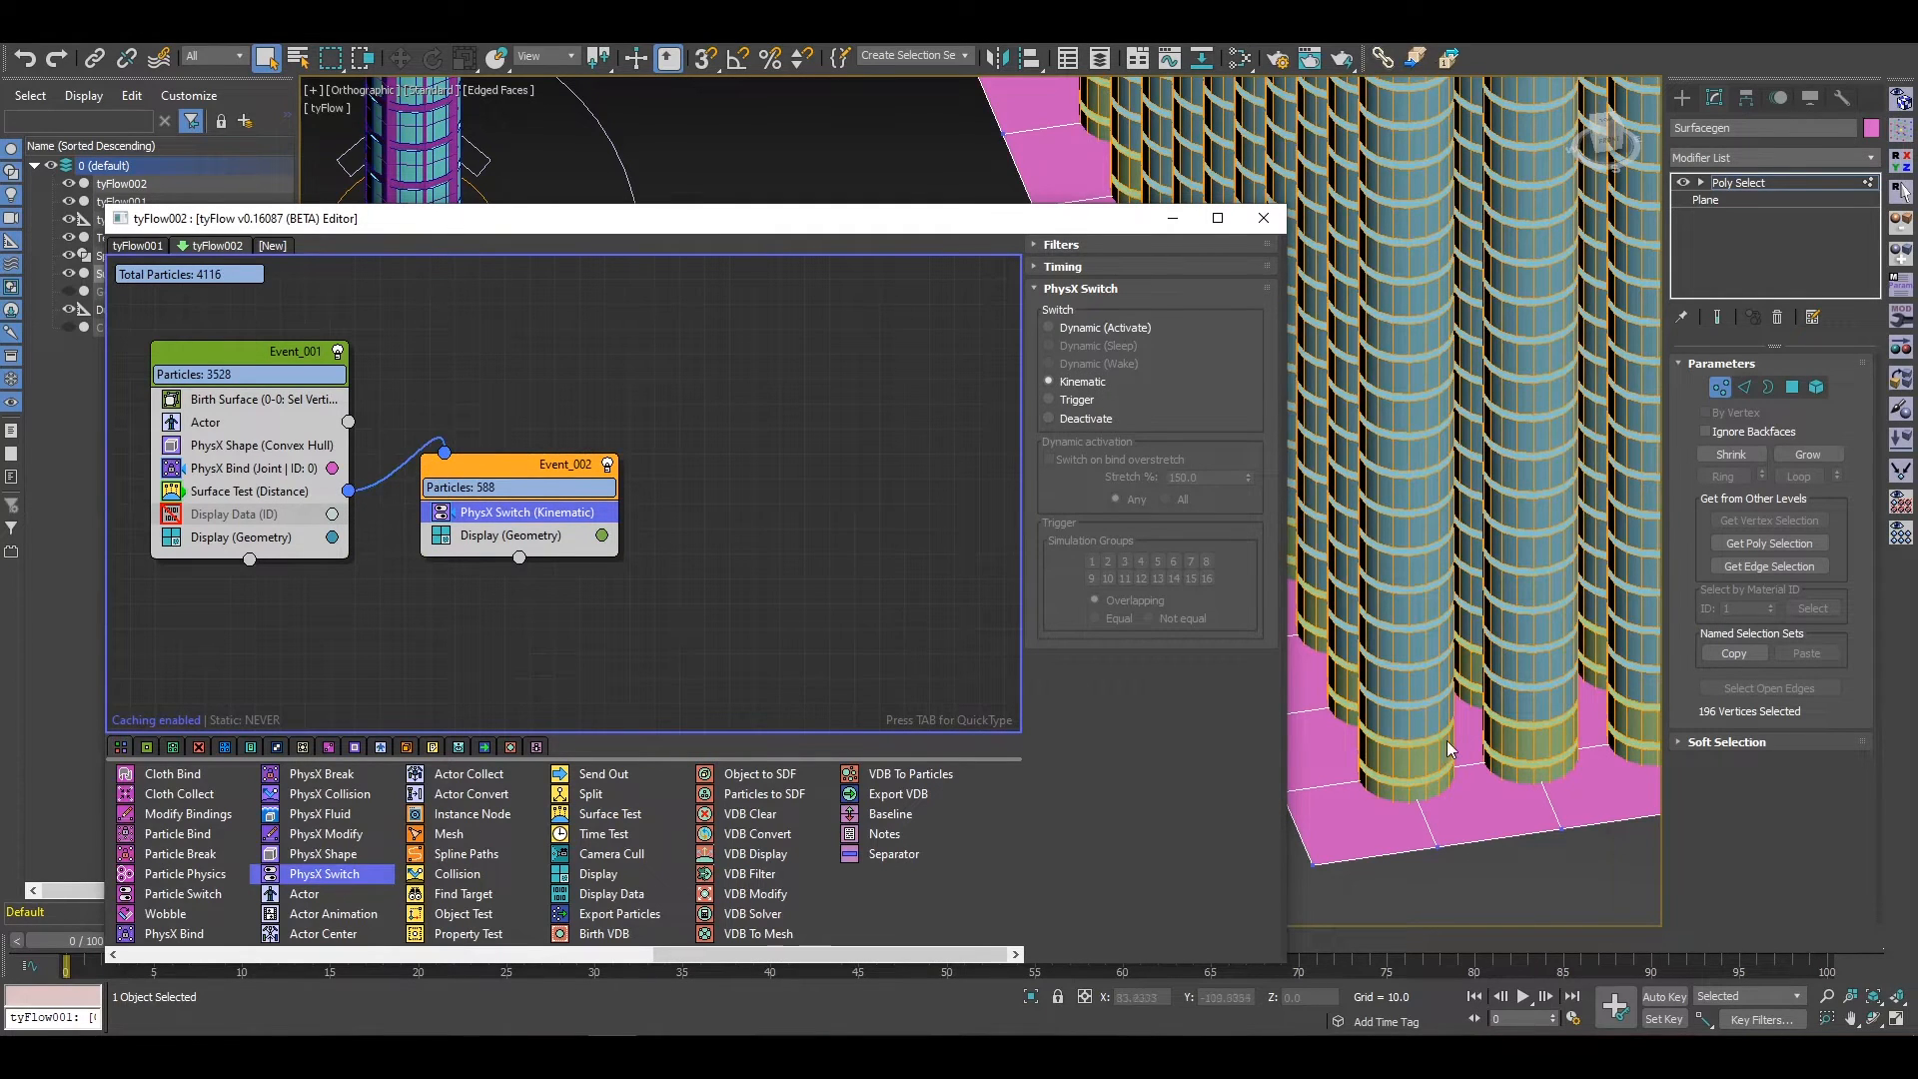
{"action": "left_click", "coordinate": [172, 493]}
{"action": "left_click", "coordinate": [172, 490]}
Step: Set the Surface Test's timing to On Event Entry
{"action": "left_click", "coordinate": [212, 493]}
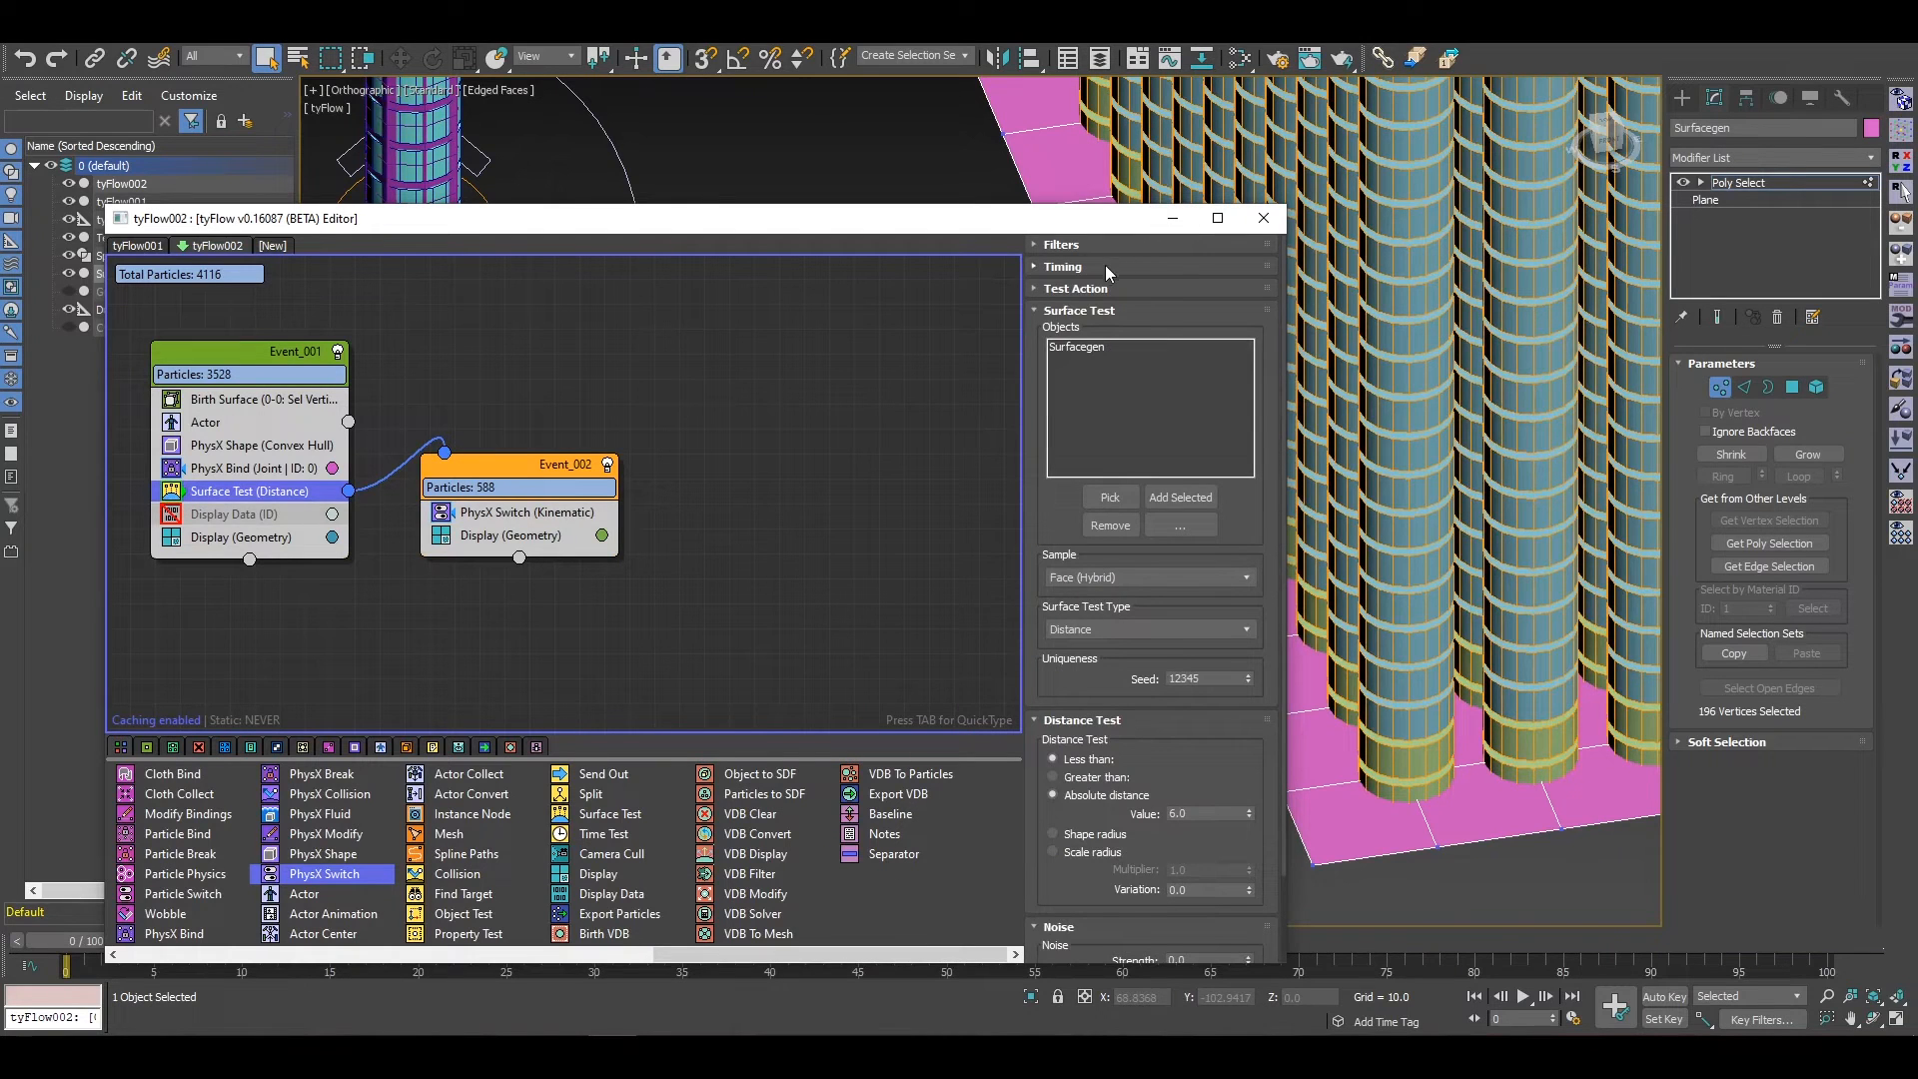
{"action": "left_click", "coordinate": [1064, 267]}
{"action": "left_click", "coordinate": [1097, 293]}
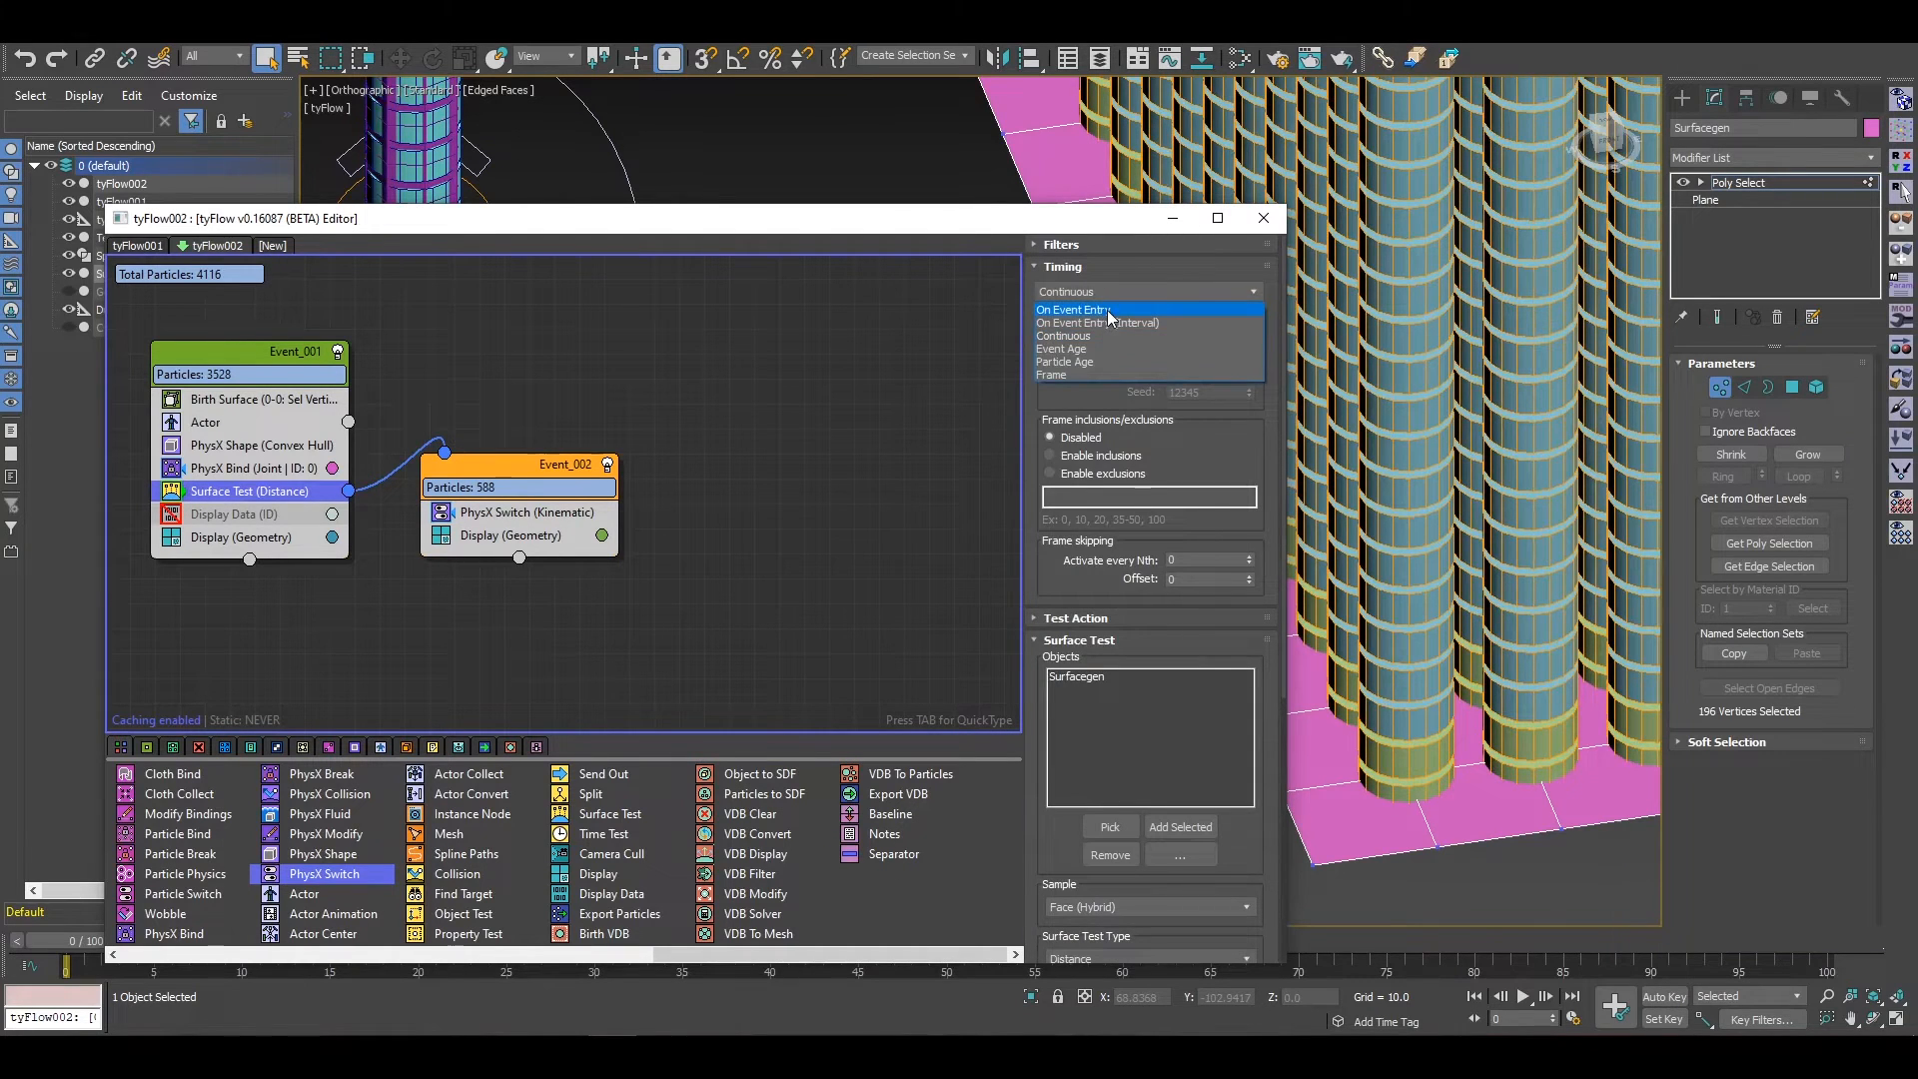
{"action": "left_click", "coordinate": [1111, 311]}
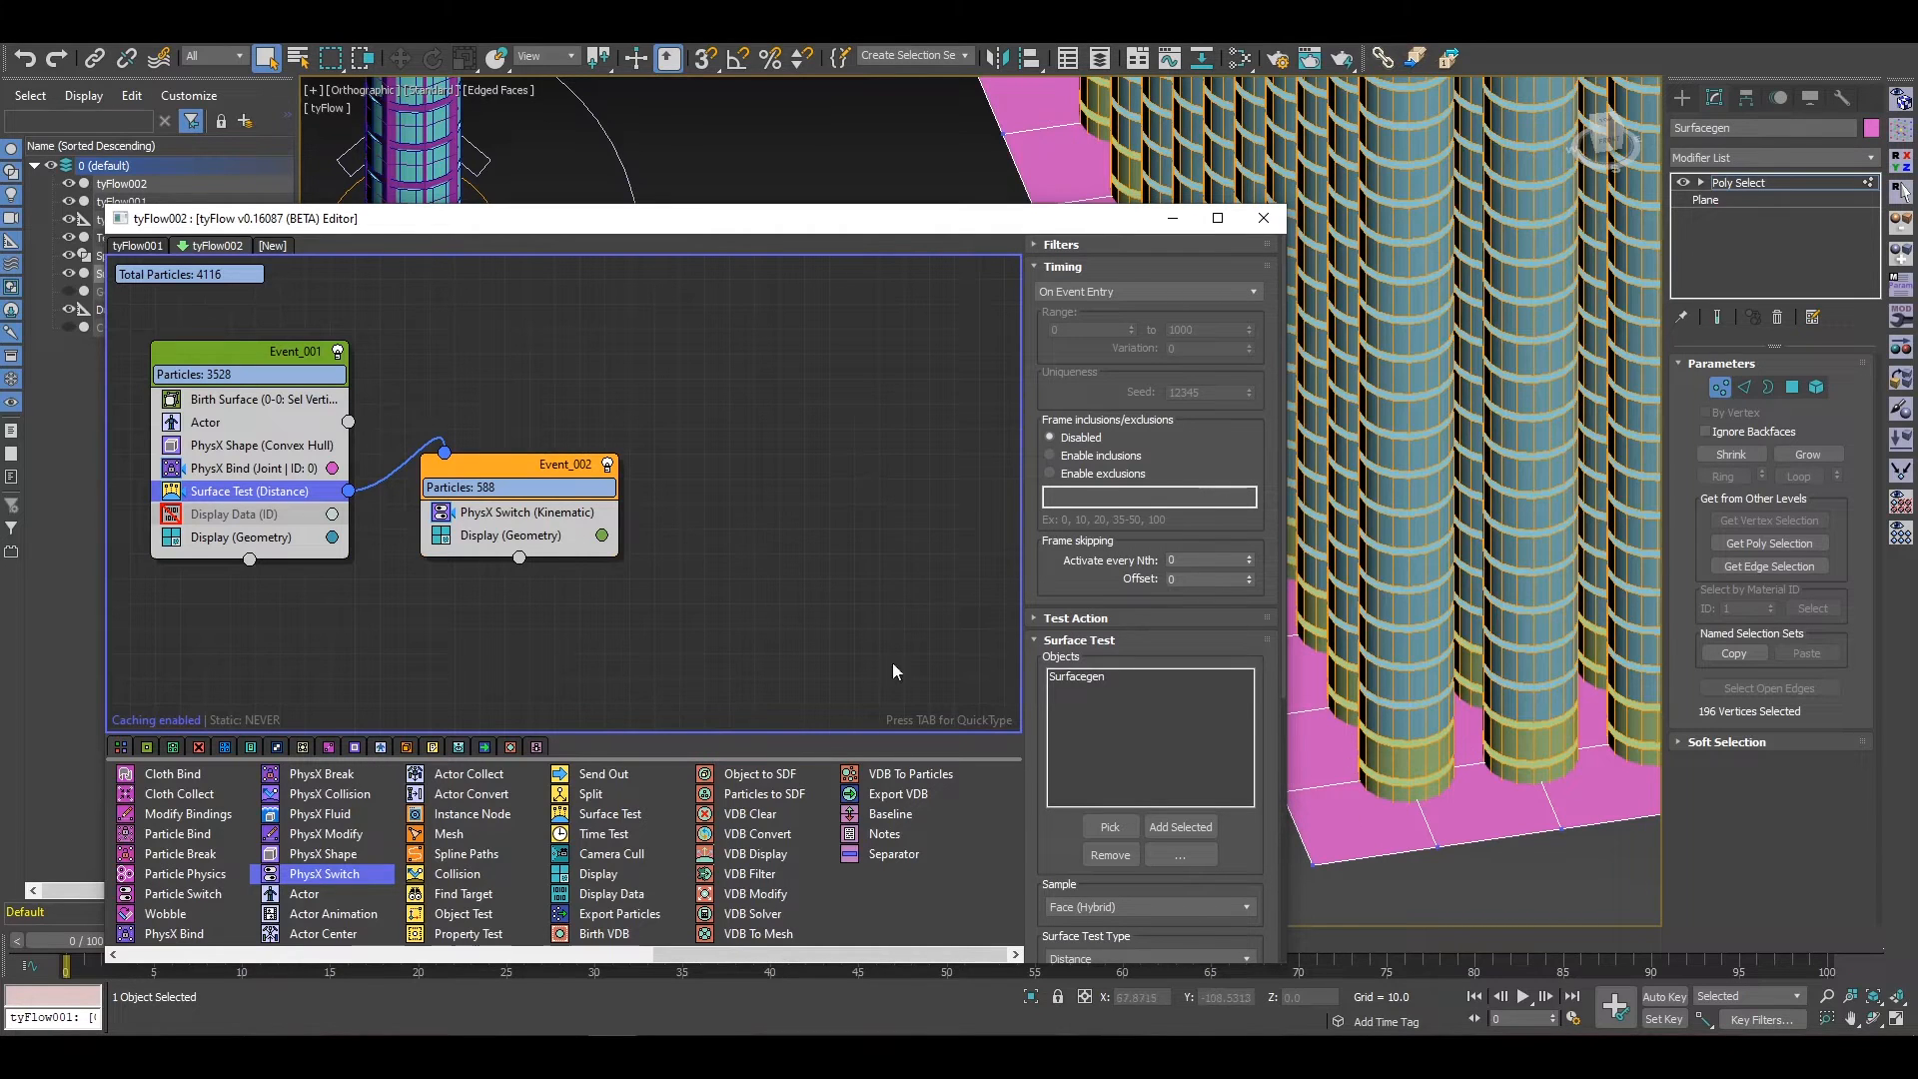
Step: Set the Surface Test's absolute distance value to 3.0 and check which cylinders at the base of the stacks are affected
{"action": "scroll", "coordinate": [1055, 597], "scroll_direction": "down", "scroll_amount": 5}
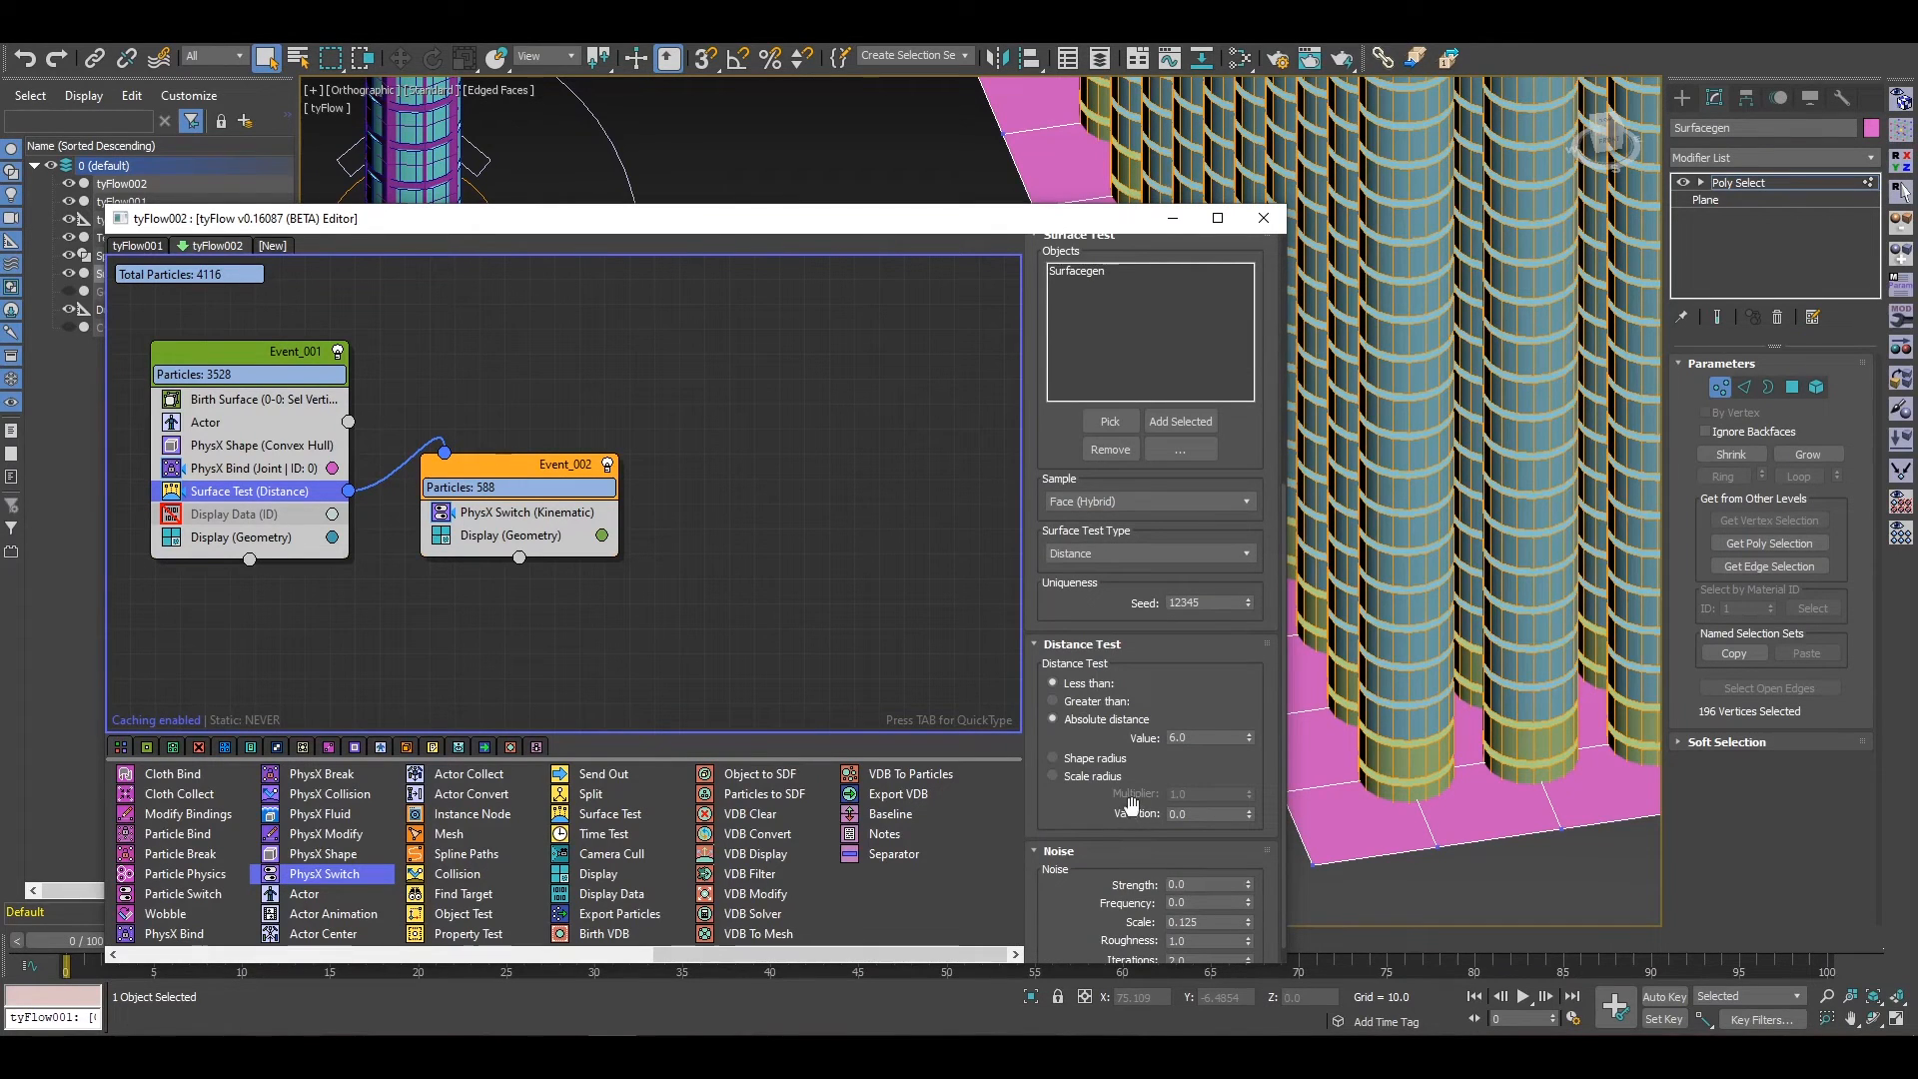
{"action": "left_click", "coordinate": [1197, 737]}
{"action": "type", "text": "3"}
{"action": "key", "text": "Return"}
{"action": "scroll", "coordinate": [1483, 732], "scroll_direction": "down", "scroll_amount": 8}
{"action": "middle_click_drag", "start_coordinate": [1546, 668], "coordinate": [1429, 760]}
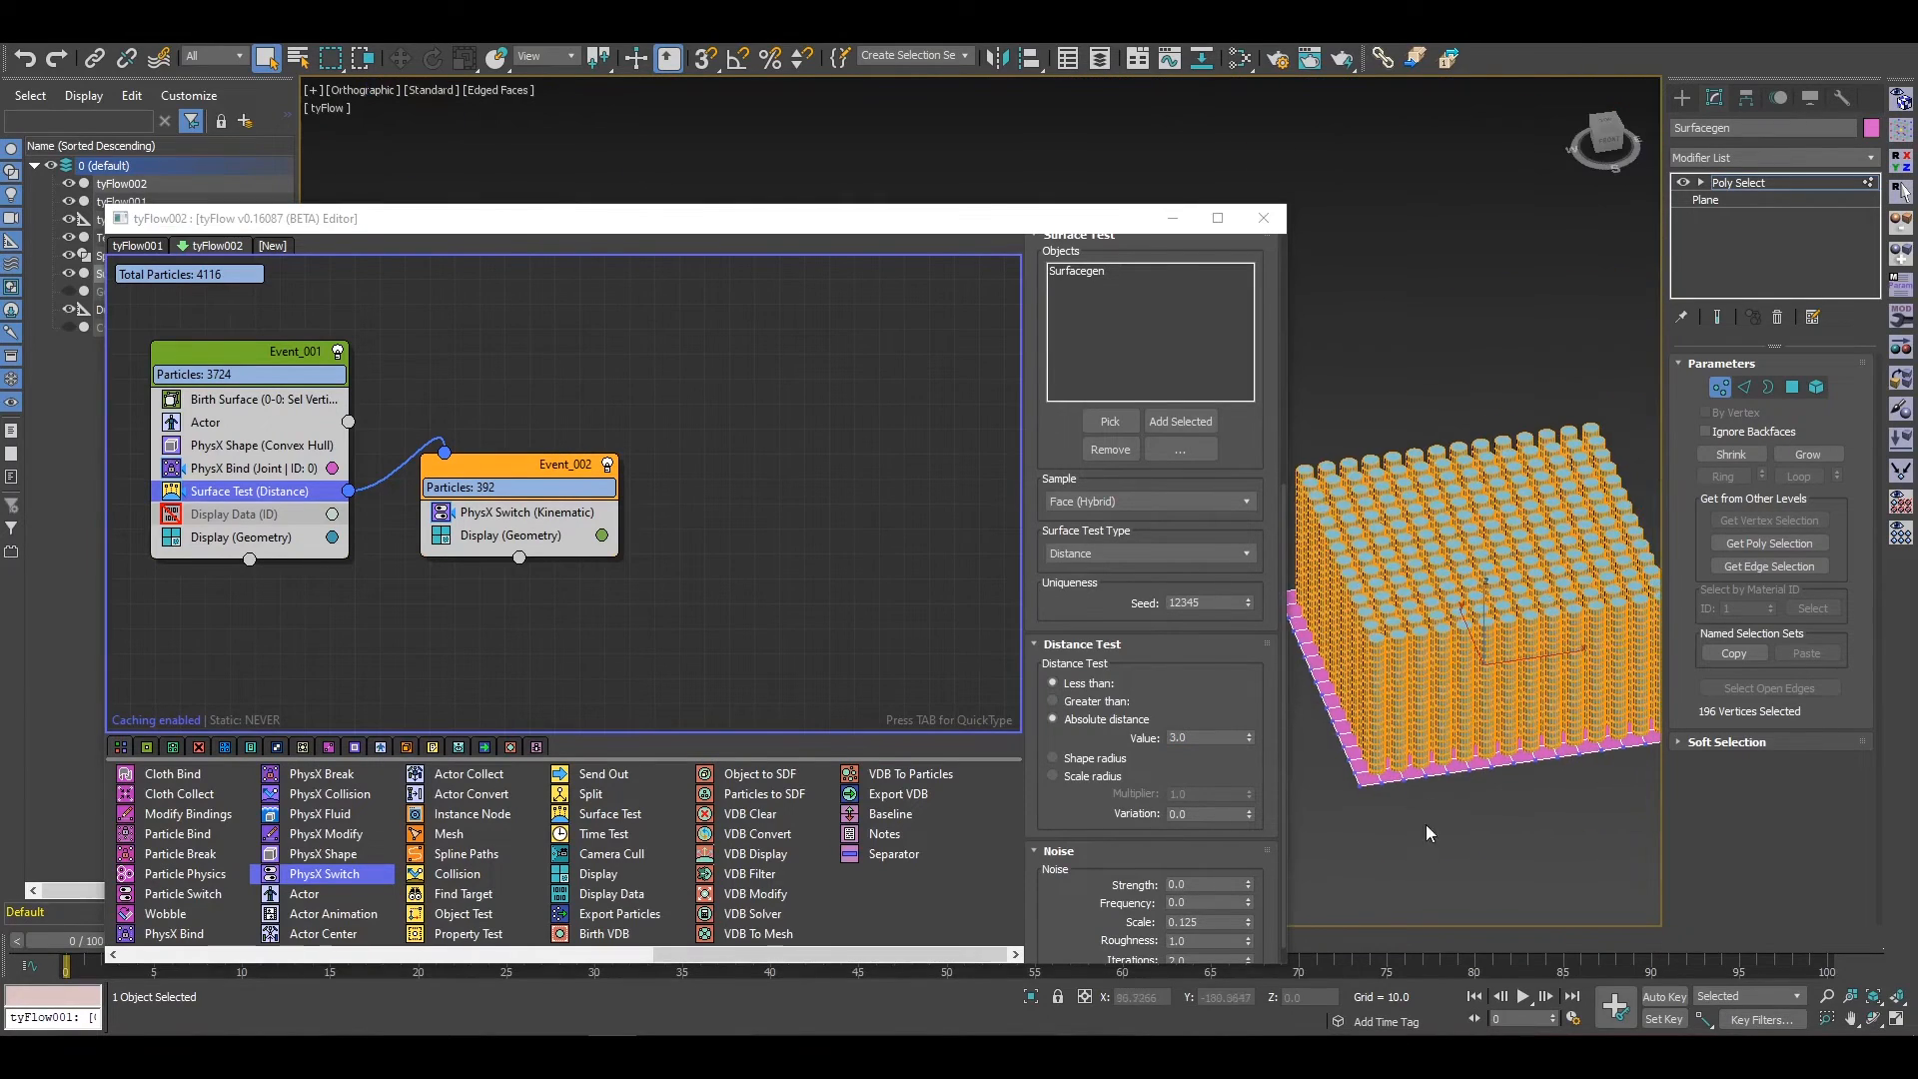
{"action": "scroll", "coordinate": [1386, 724], "scroll_direction": "up", "scroll_amount": 6}
{"action": "middle_click_drag", "start_coordinate": [1362, 705], "coordinate": [1425, 776]}
{"action": "scroll", "coordinate": [1312, 759], "scroll_direction": "up", "scroll_amount": 3}
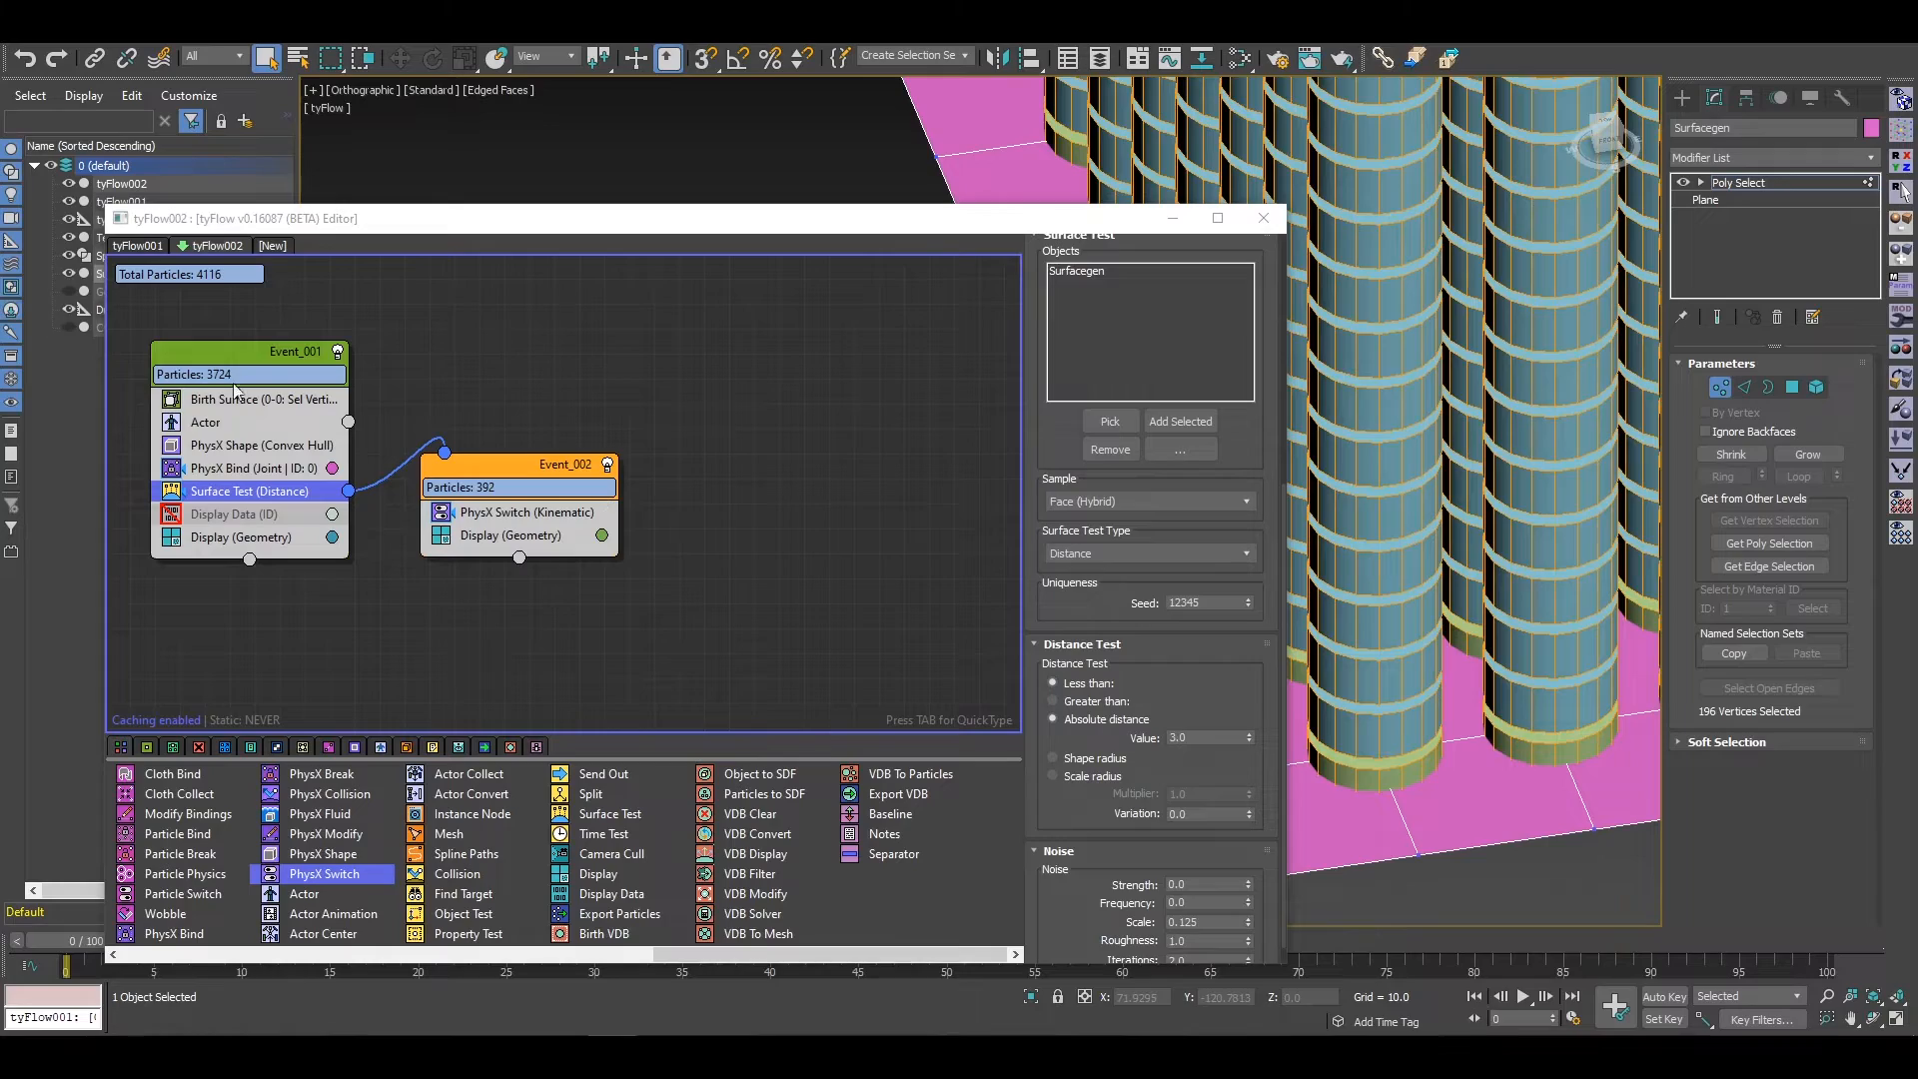
Step: Unhide GeoSphere001 and enlarge its radius to about 31
{"action": "left_click_drag", "start_coordinate": [523, 227], "coordinate": [467, 158]}
{"action": "scroll", "coordinate": [1339, 425], "scroll_direction": "down", "scroll_amount": 10}
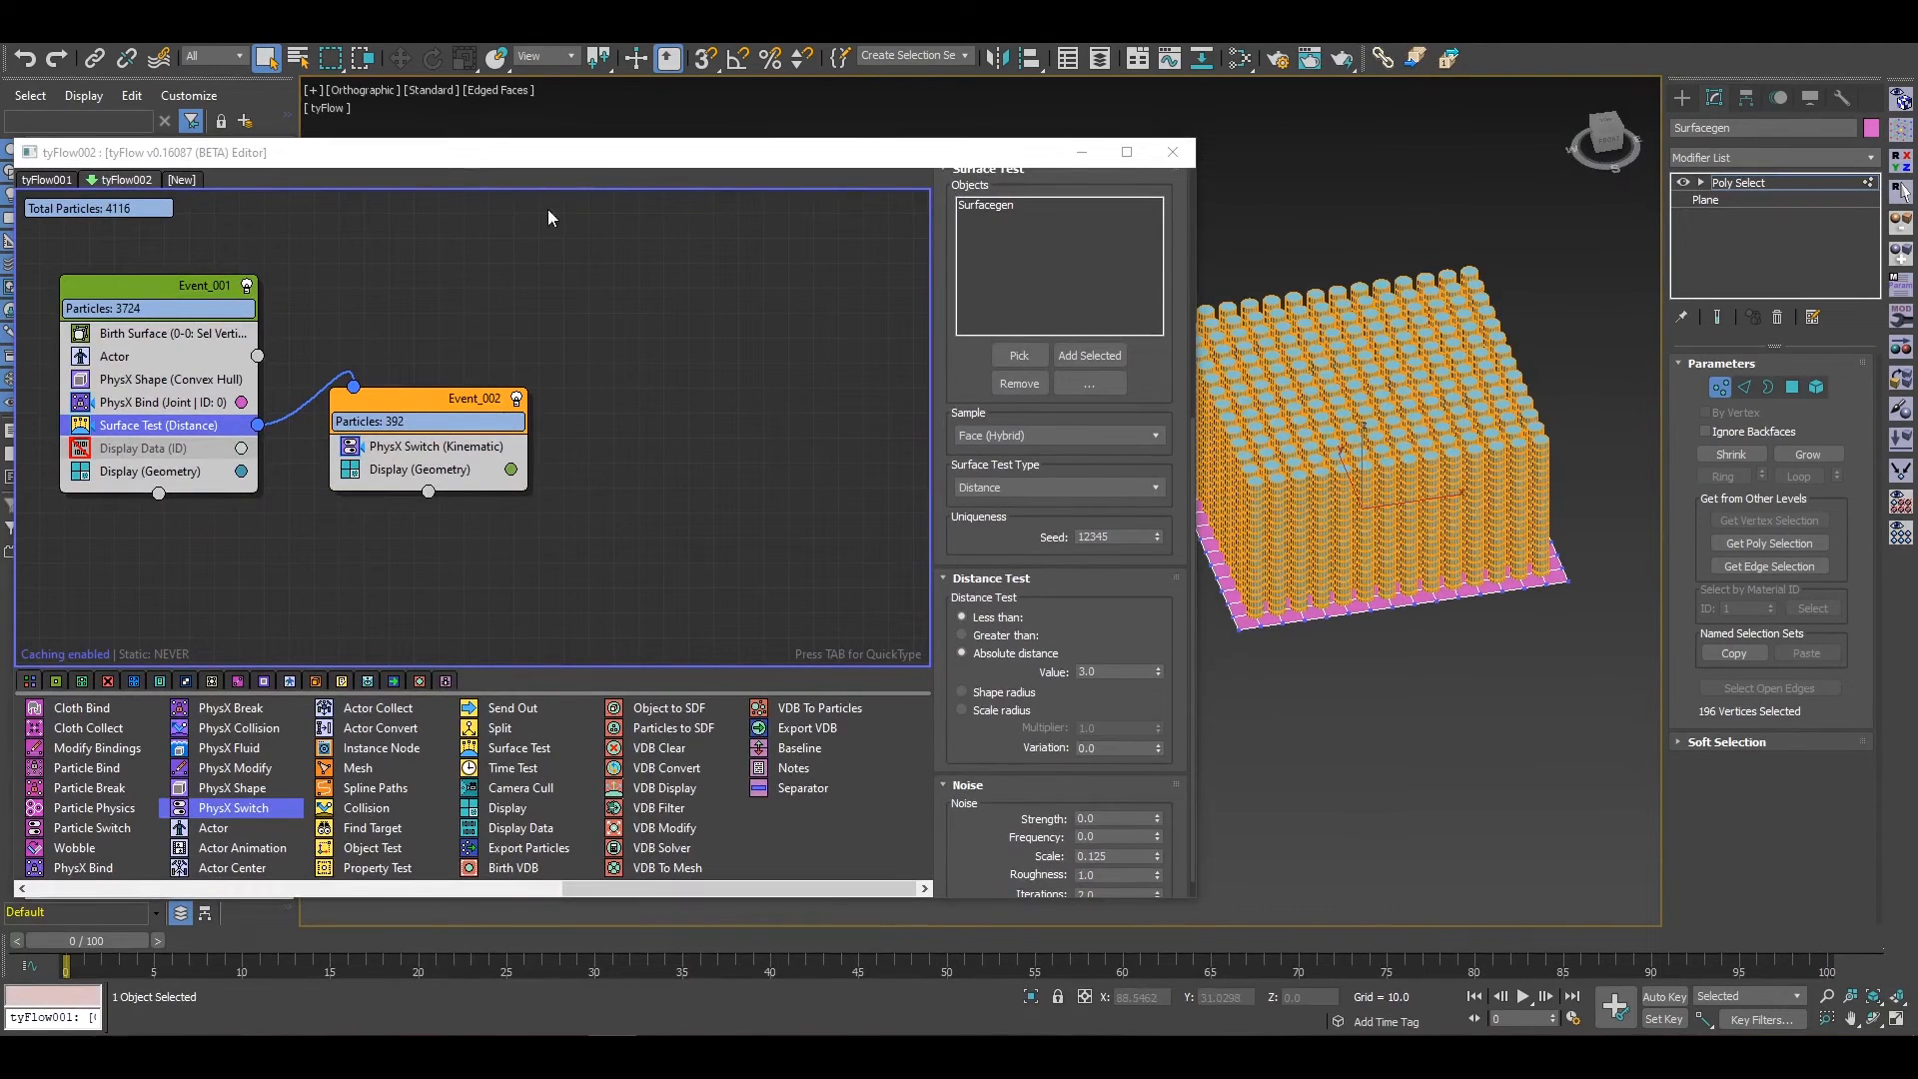
{"action": "left_click", "coordinate": [1080, 153]}
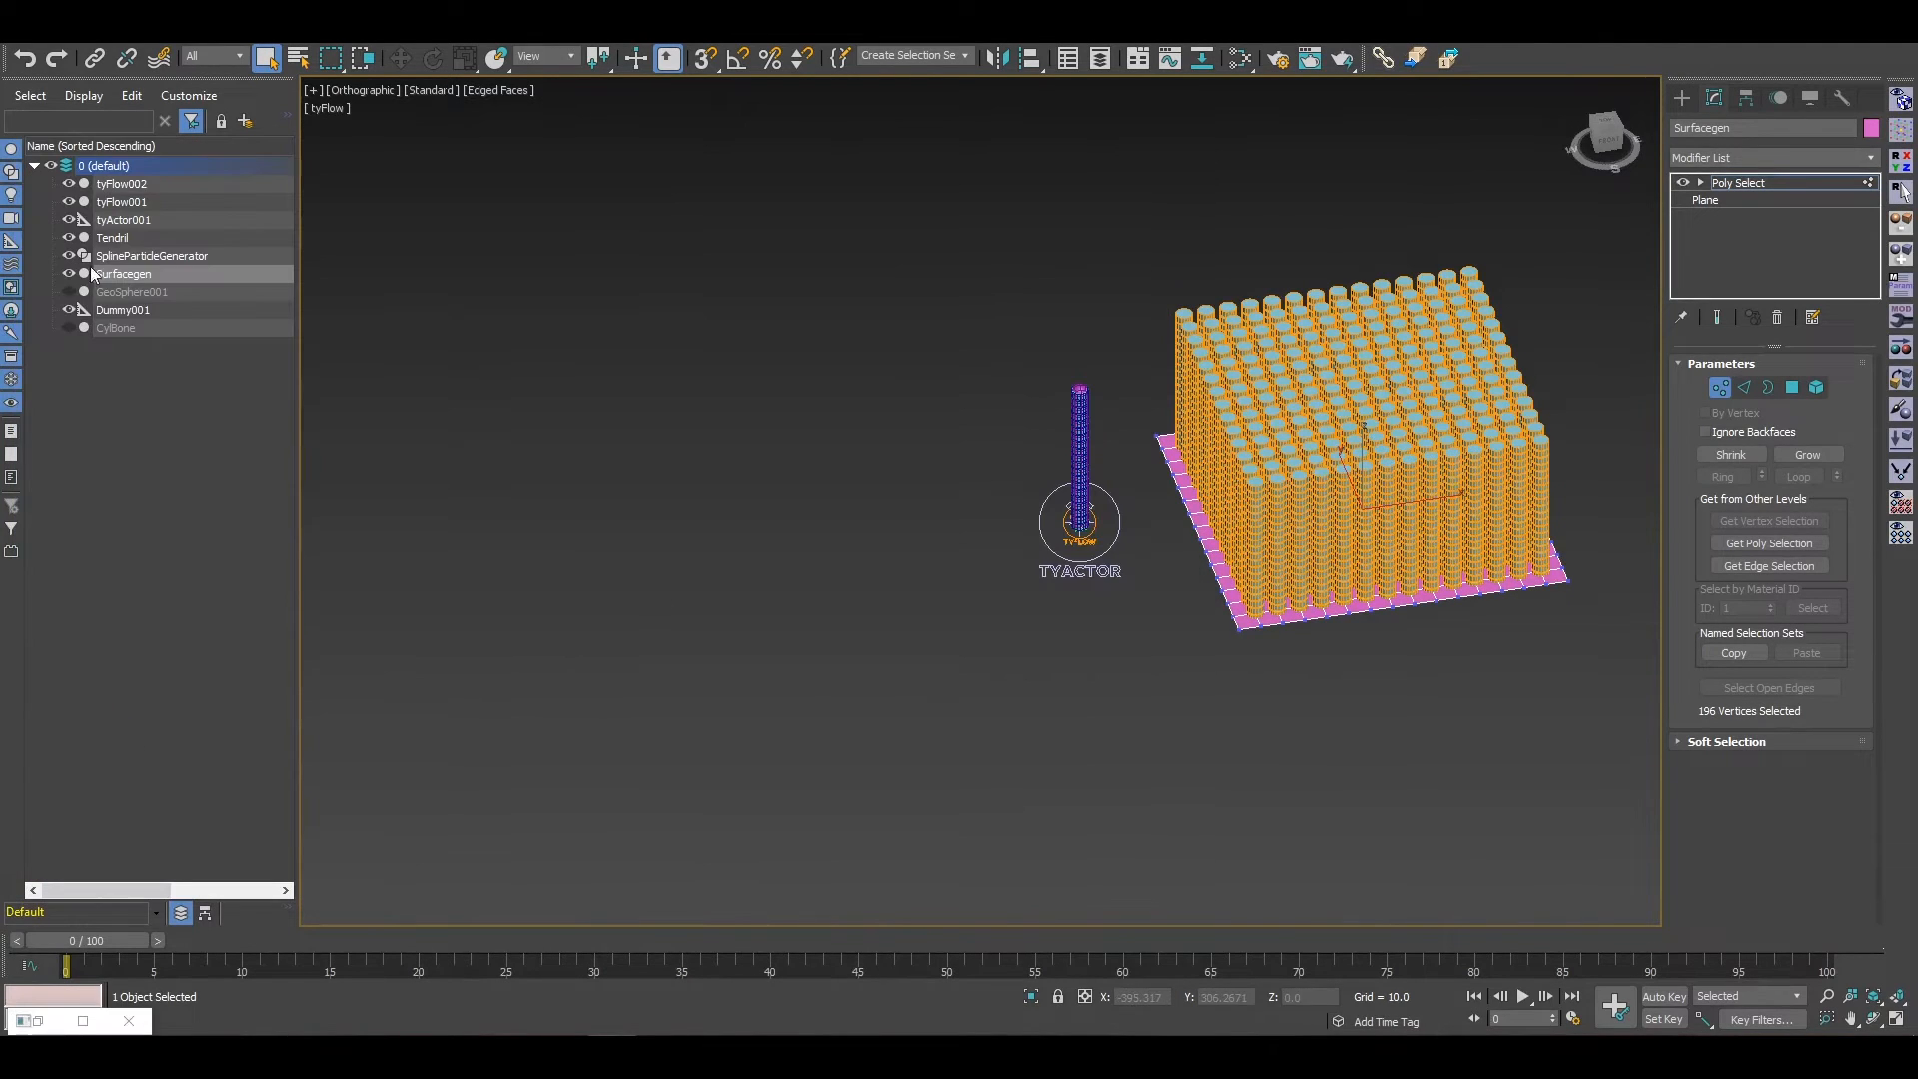
{"action": "left_click", "coordinate": [126, 291]}
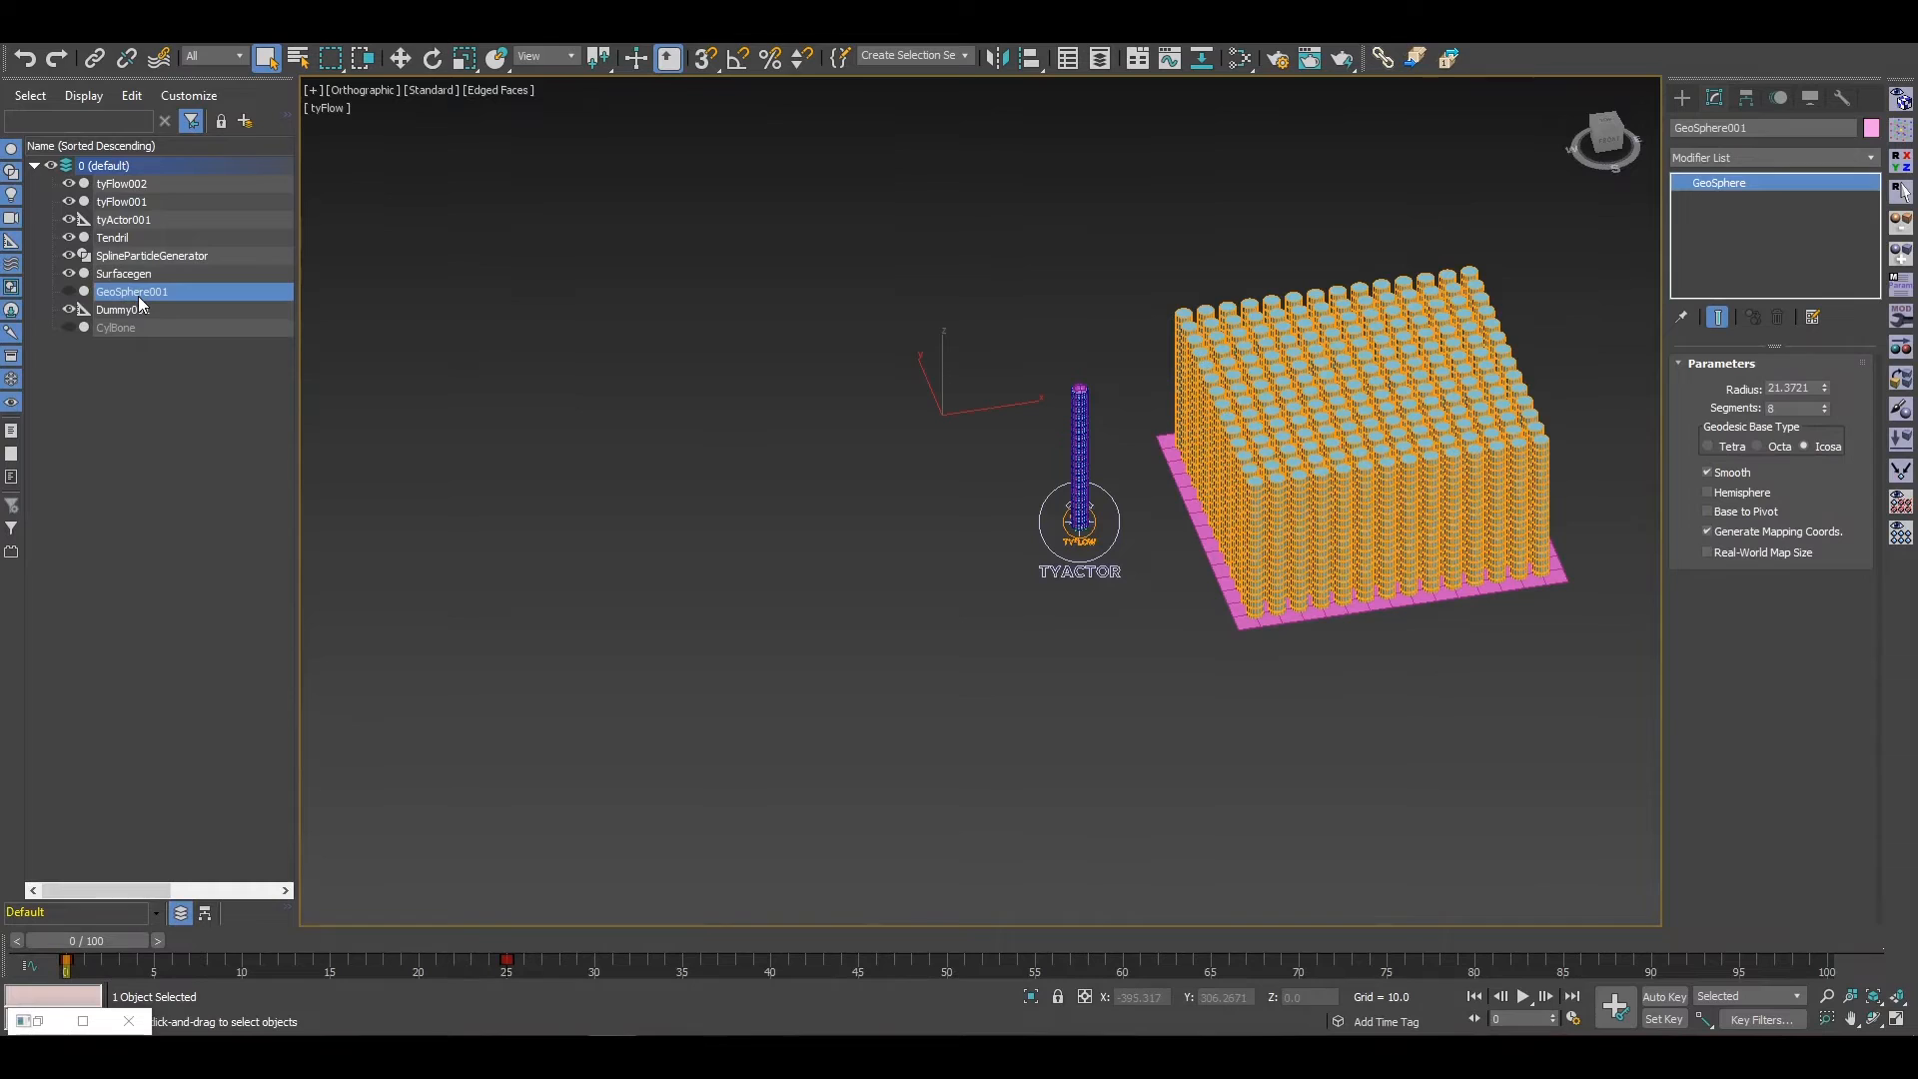
{"action": "left_click", "coordinate": [1811, 130]}
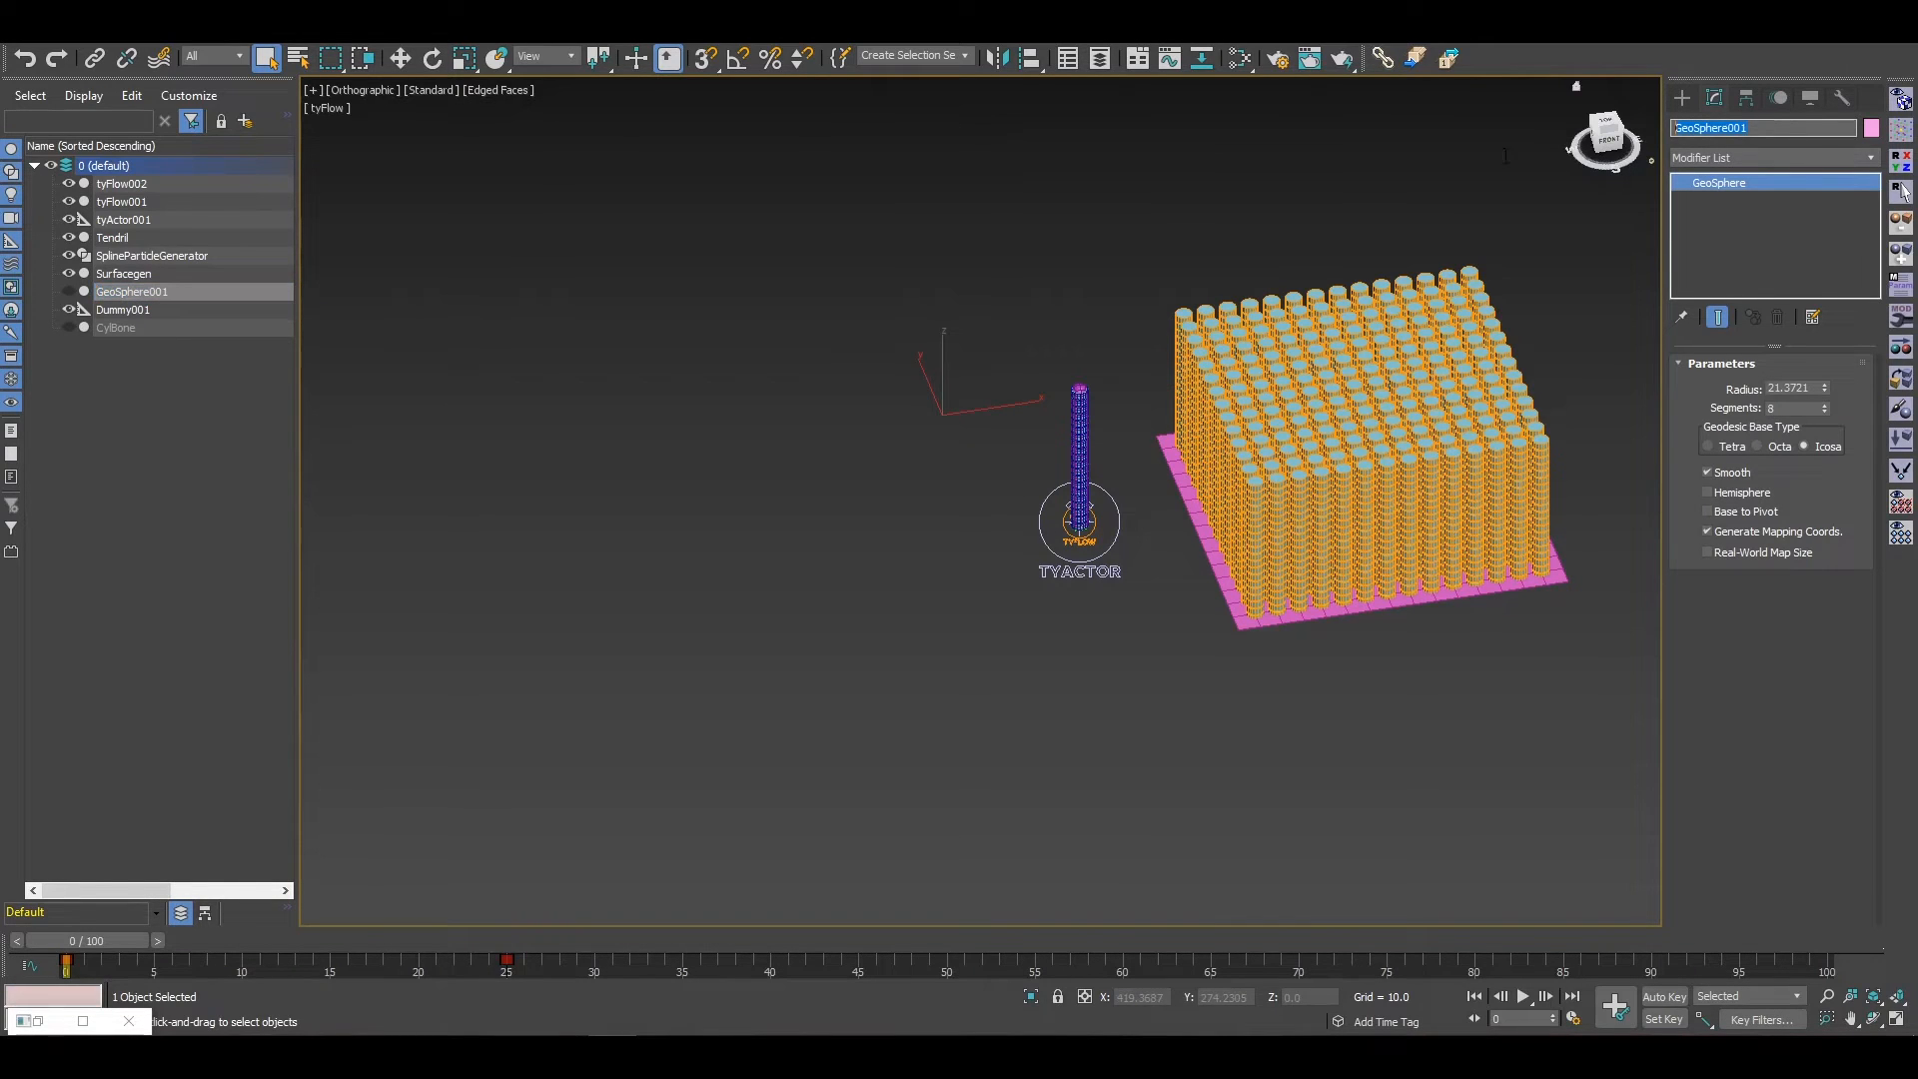
{"action": "left_click", "coordinate": [74, 291]}
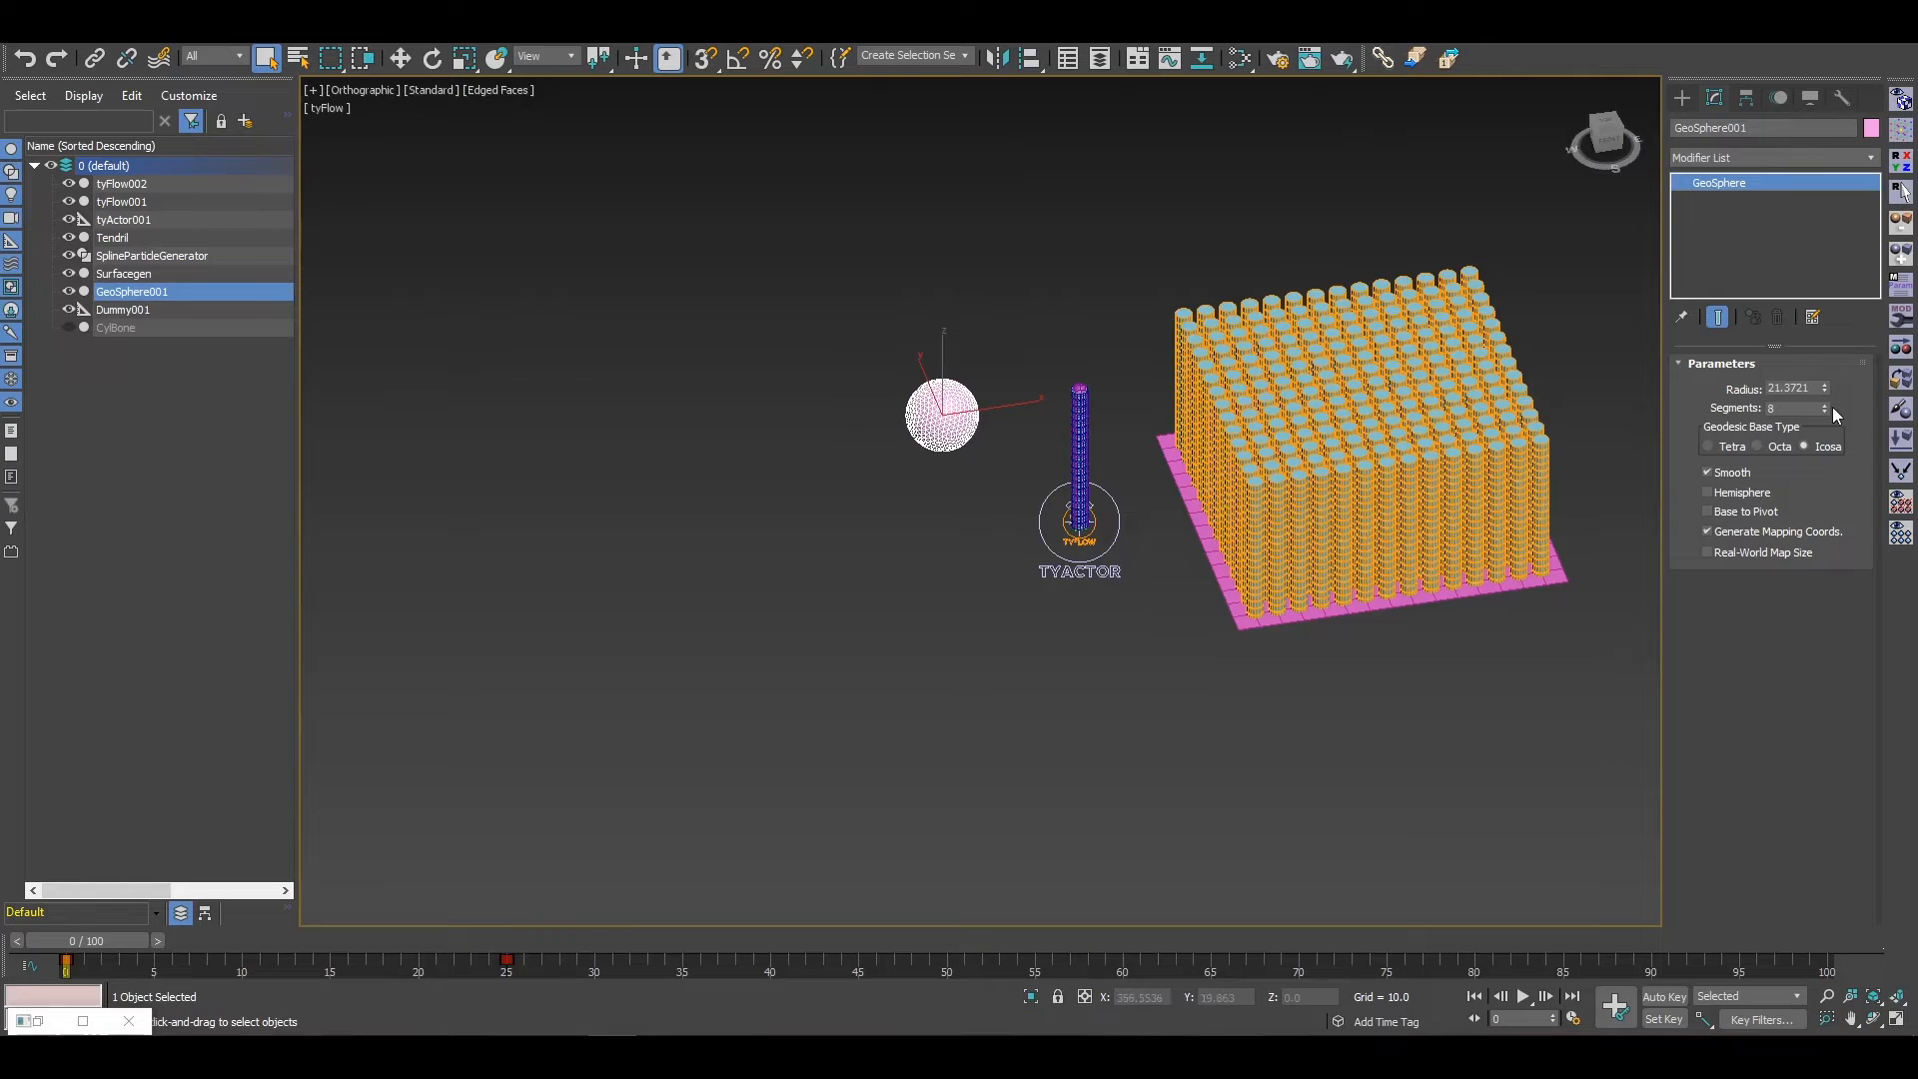
{"action": "left_click_drag", "start_coordinate": [1824, 388], "coordinate": [1824, 350]}
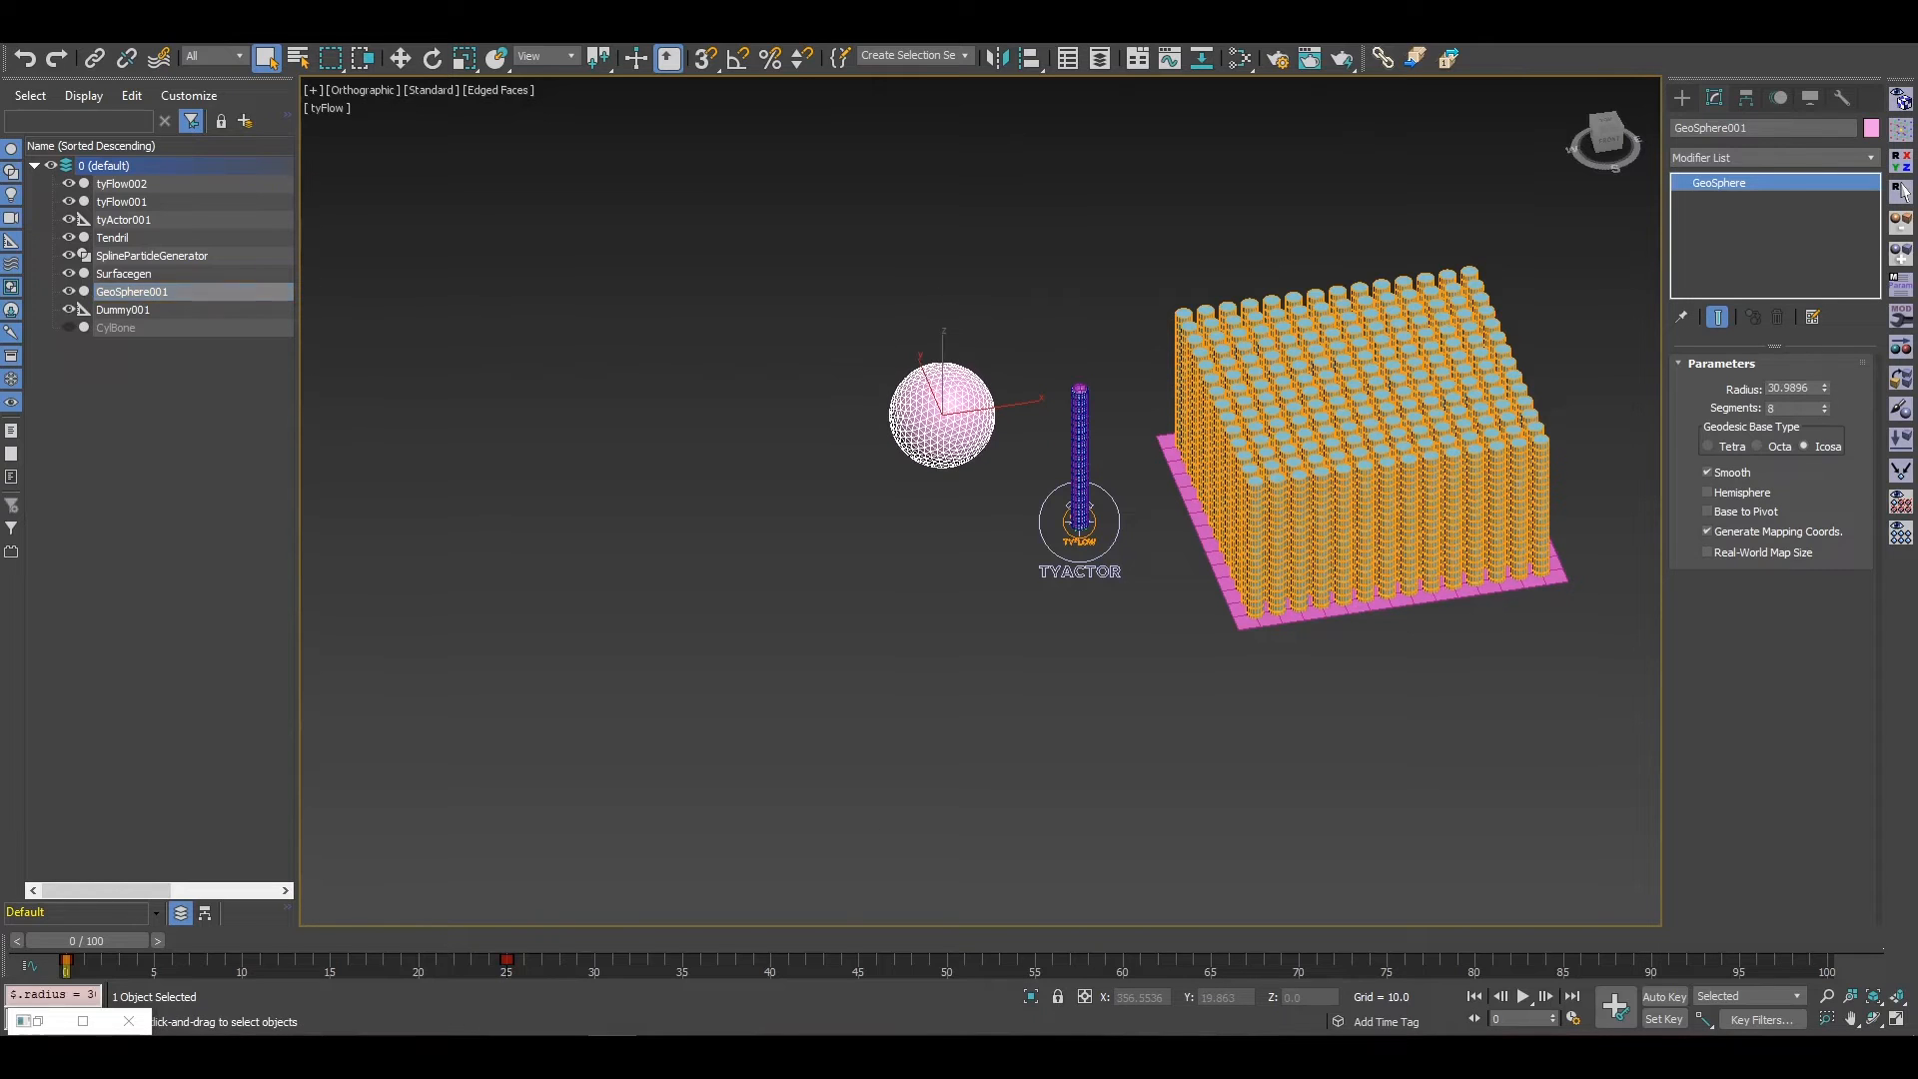
Step: Delete the sphere's existing animation keys and advance the timeline to frame 23
{"action": "left_click_drag", "start_coordinate": [545, 974], "coordinate": [445, 981]}
{"action": "key", "text": "Delete"}
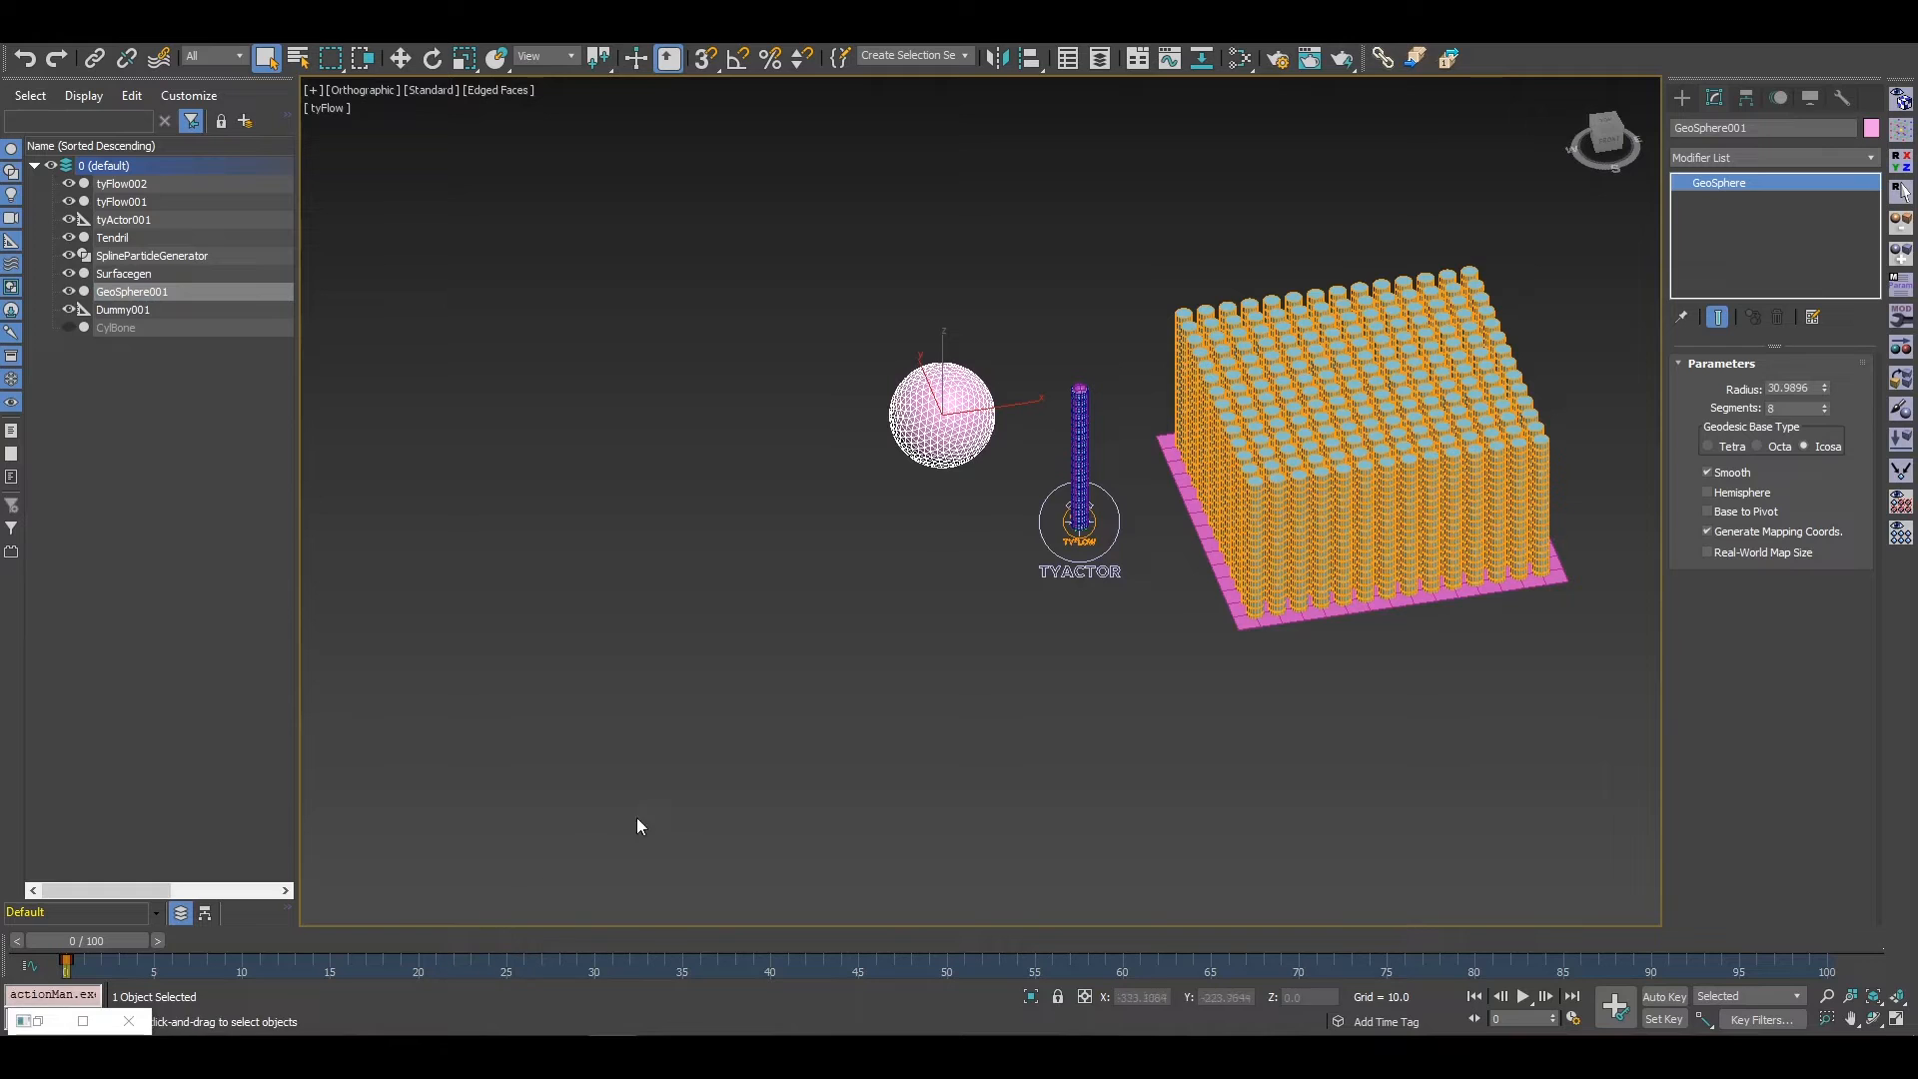
{"action": "left_click", "coordinate": [471, 943]}
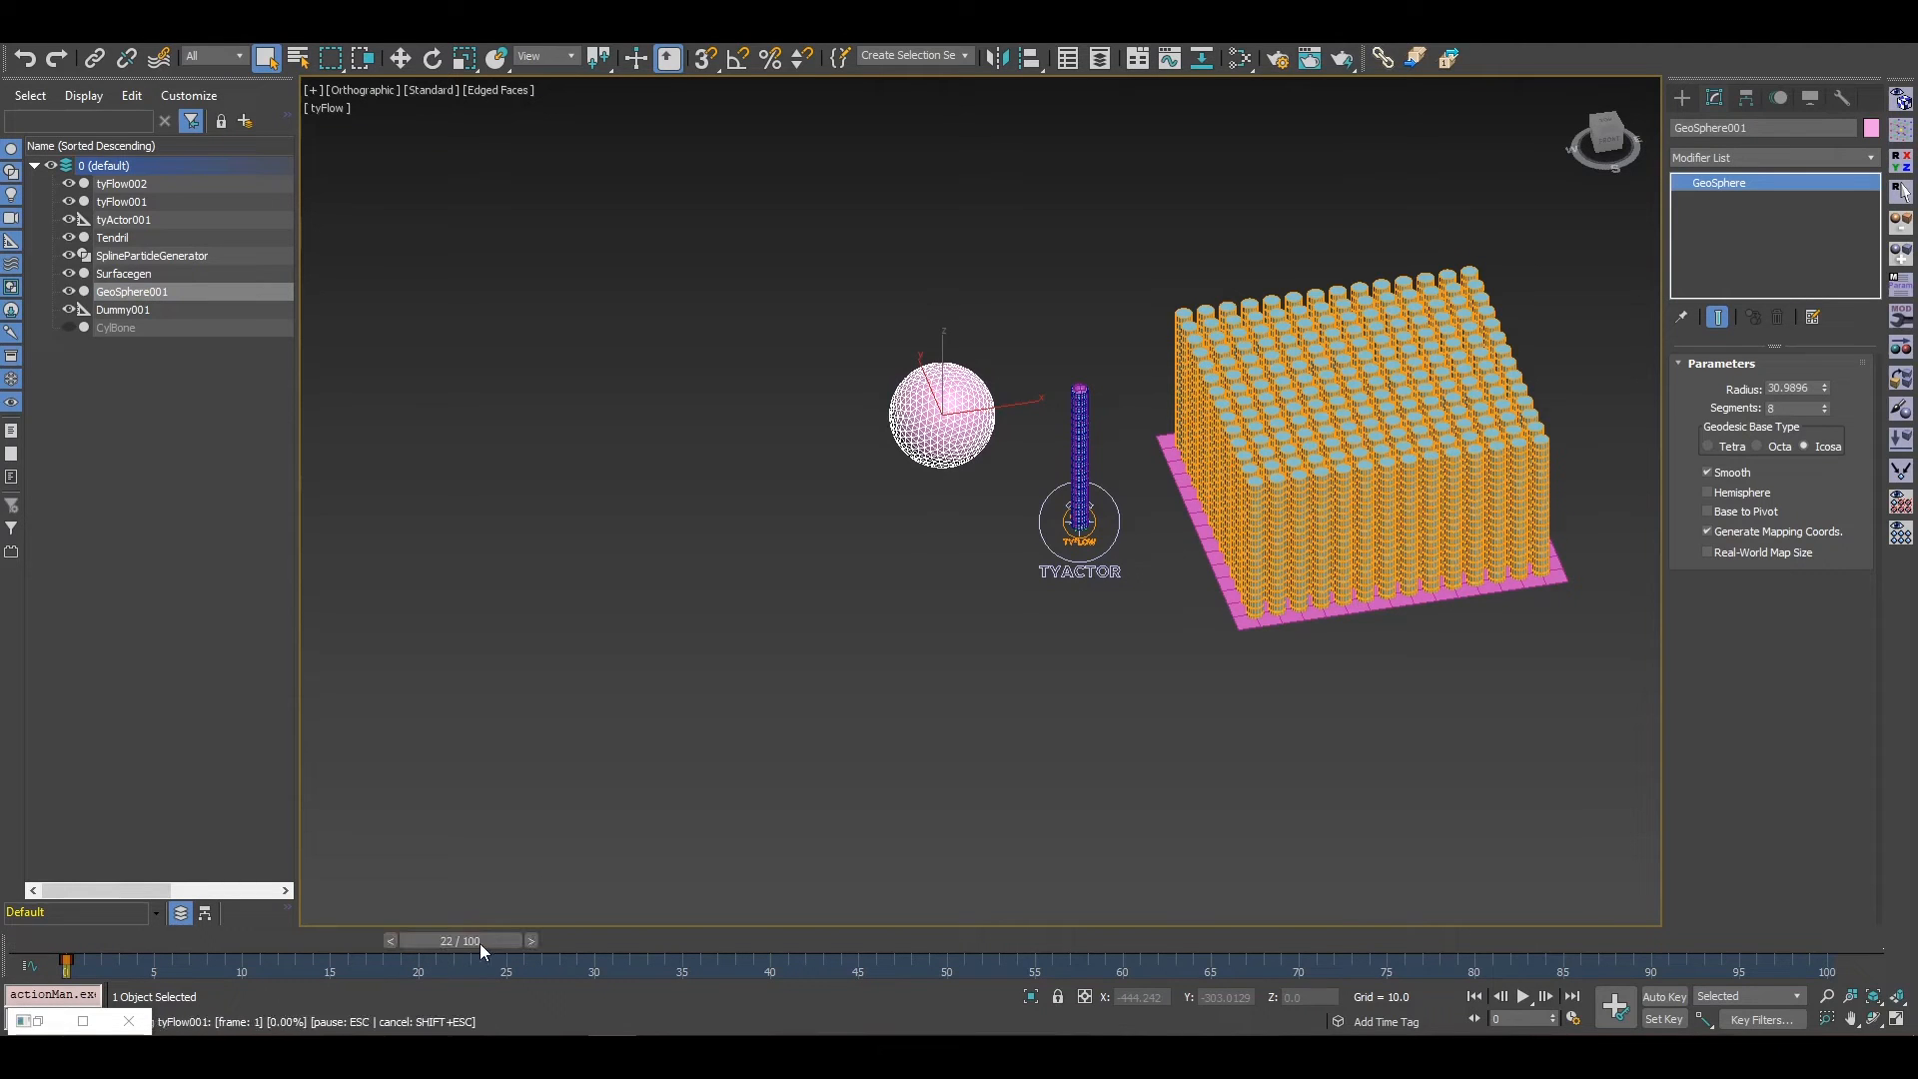
Step: Disable Event_001 in the tyFlow002 flow and clear the editor from the viewport
{"action": "left_click", "coordinate": [41, 1019]}
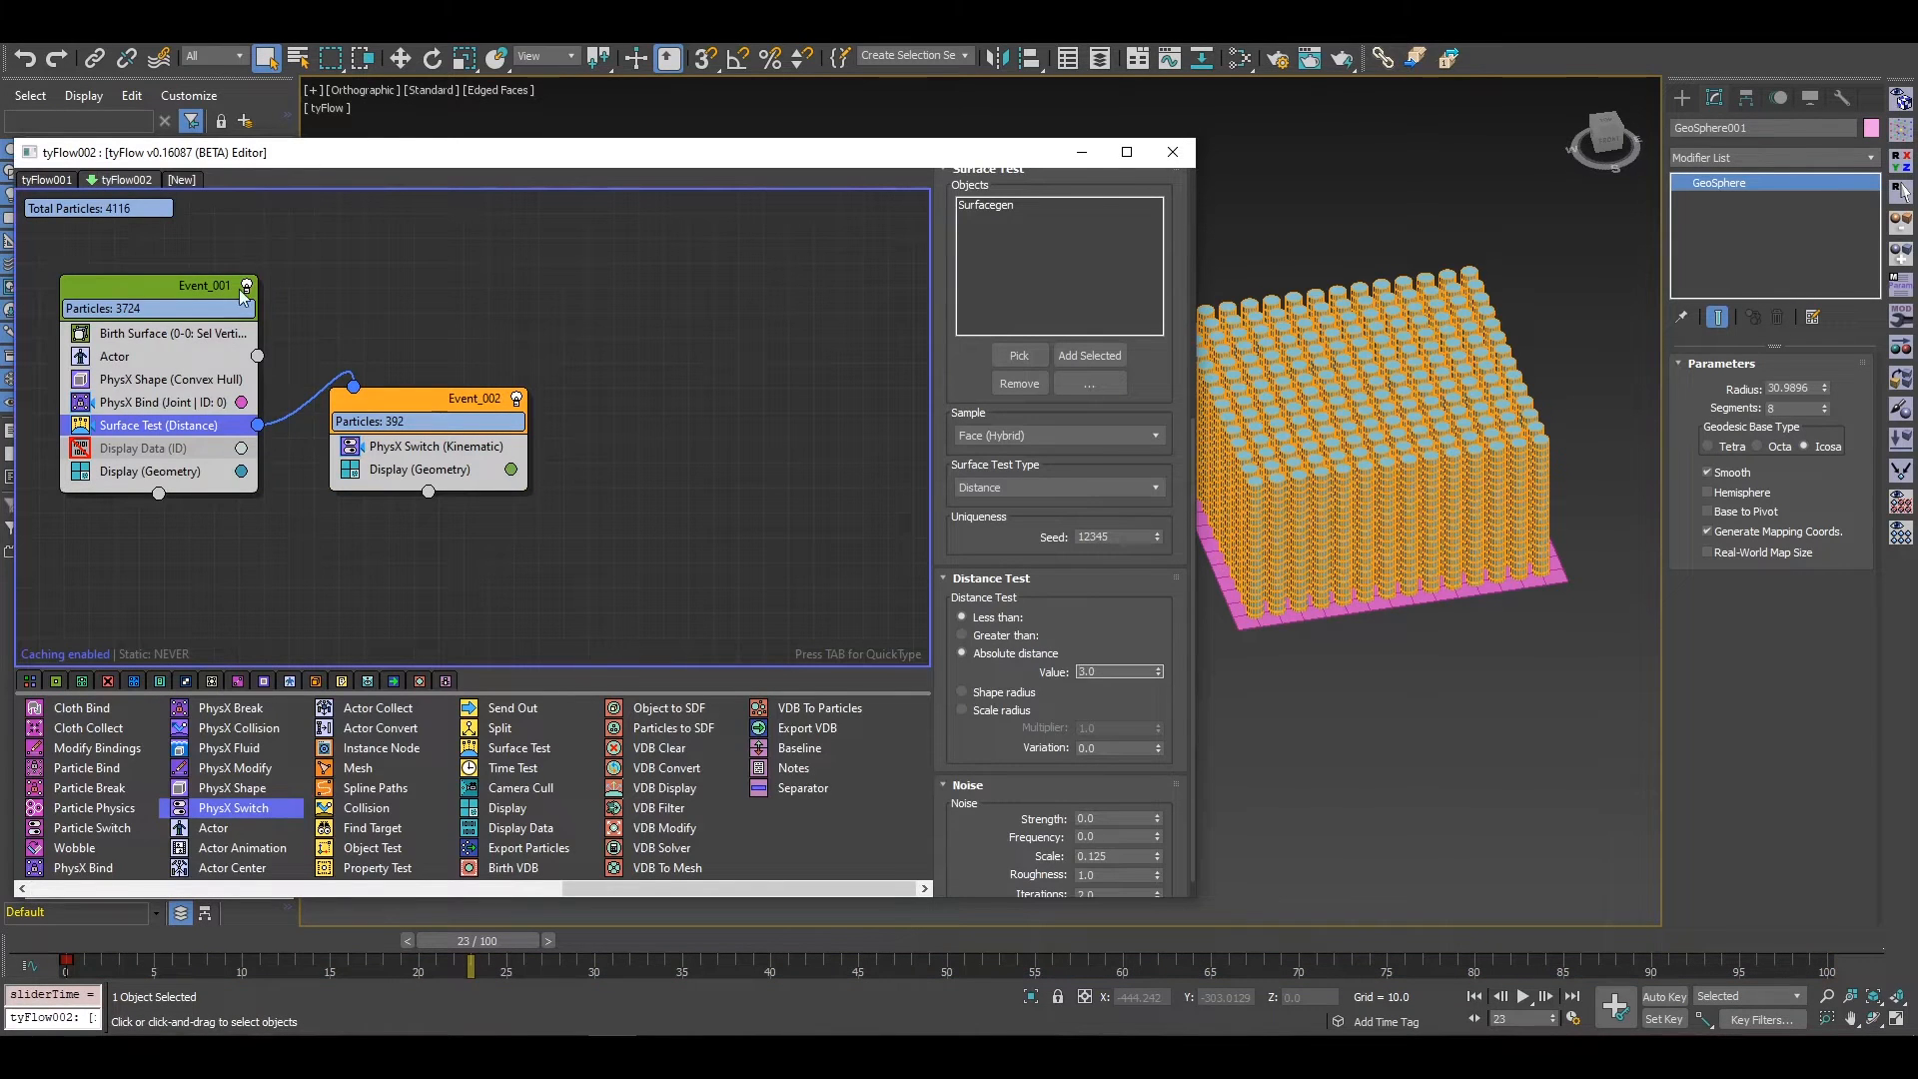
{"action": "left_click", "coordinate": [246, 286]}
{"action": "left_click", "coordinate": [1078, 156]}
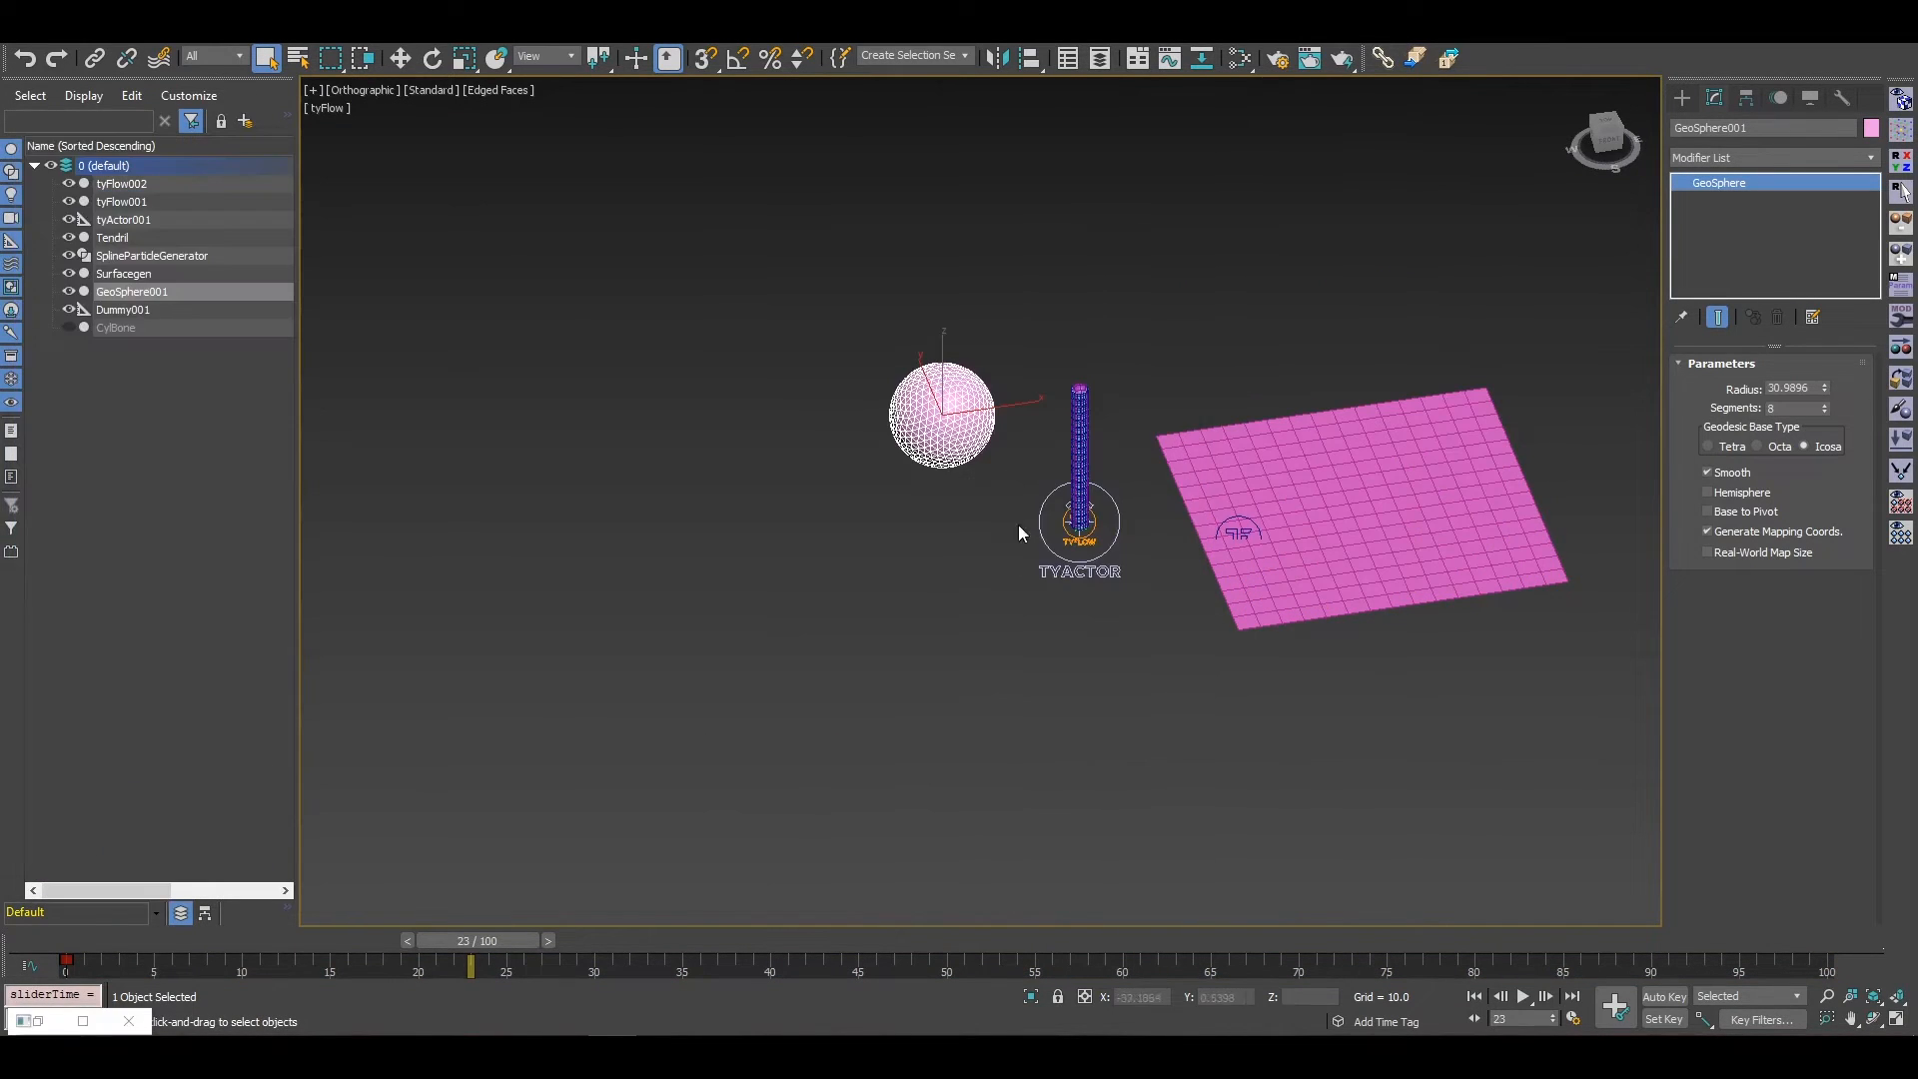
Step: Move the sphere just outside the plane's edge, to about X 163.8, Y -243.2, Z 62.5
{"action": "key", "text": "w"}
{"action": "left_click_drag", "start_coordinate": [974, 407], "coordinate": [1479, 633]}
{"action": "middle_click_drag", "start_coordinate": [1480, 633], "coordinate": [1185, 579], "text": "alt"}
{"action": "left_click_drag", "start_coordinate": [1163, 592], "coordinate": [1239, 541]}
{"action": "middle_click_drag", "start_coordinate": [1269, 554], "coordinate": [1480, 413], "text": "alt"}
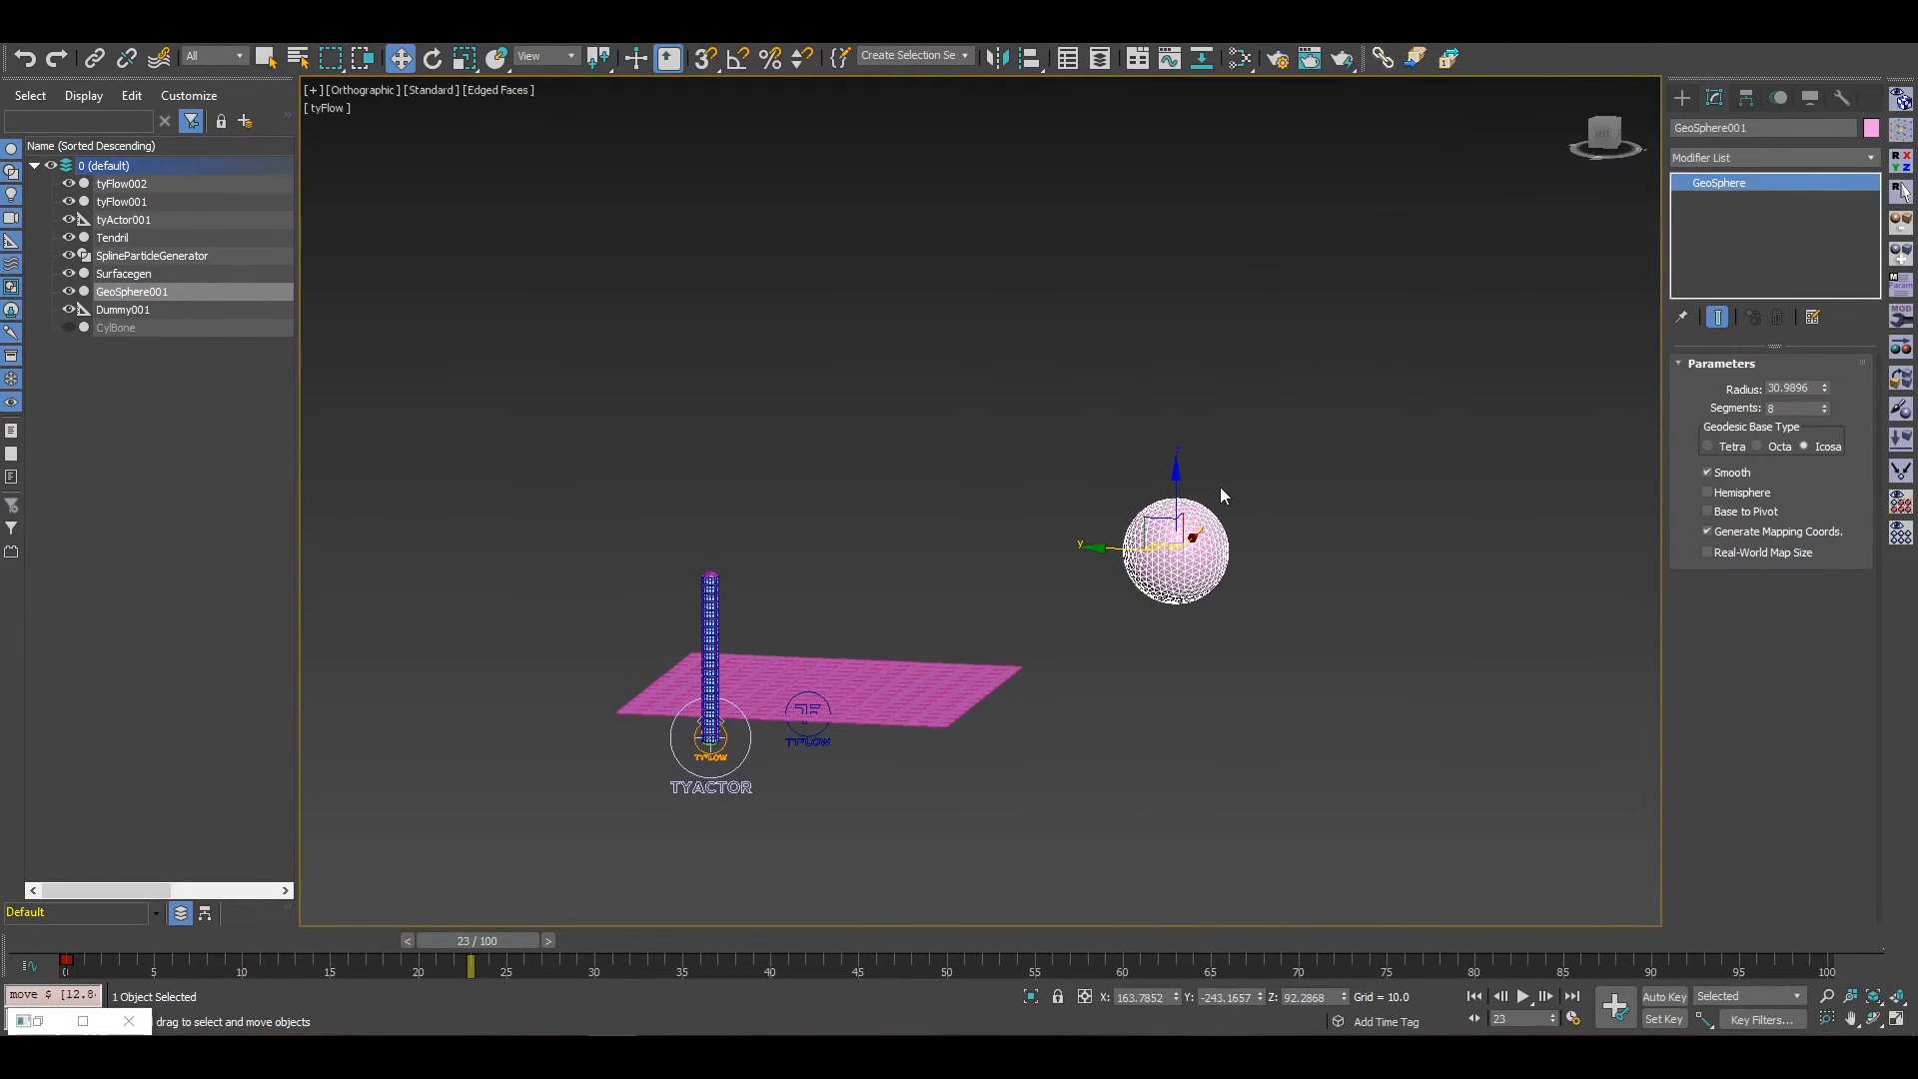
{"action": "left_click_drag", "start_coordinate": [1149, 544], "coordinate": [1149, 594]}
{"action": "middle_click_drag", "start_coordinate": [1149, 594], "coordinate": [1019, 744], "text": "alt"}
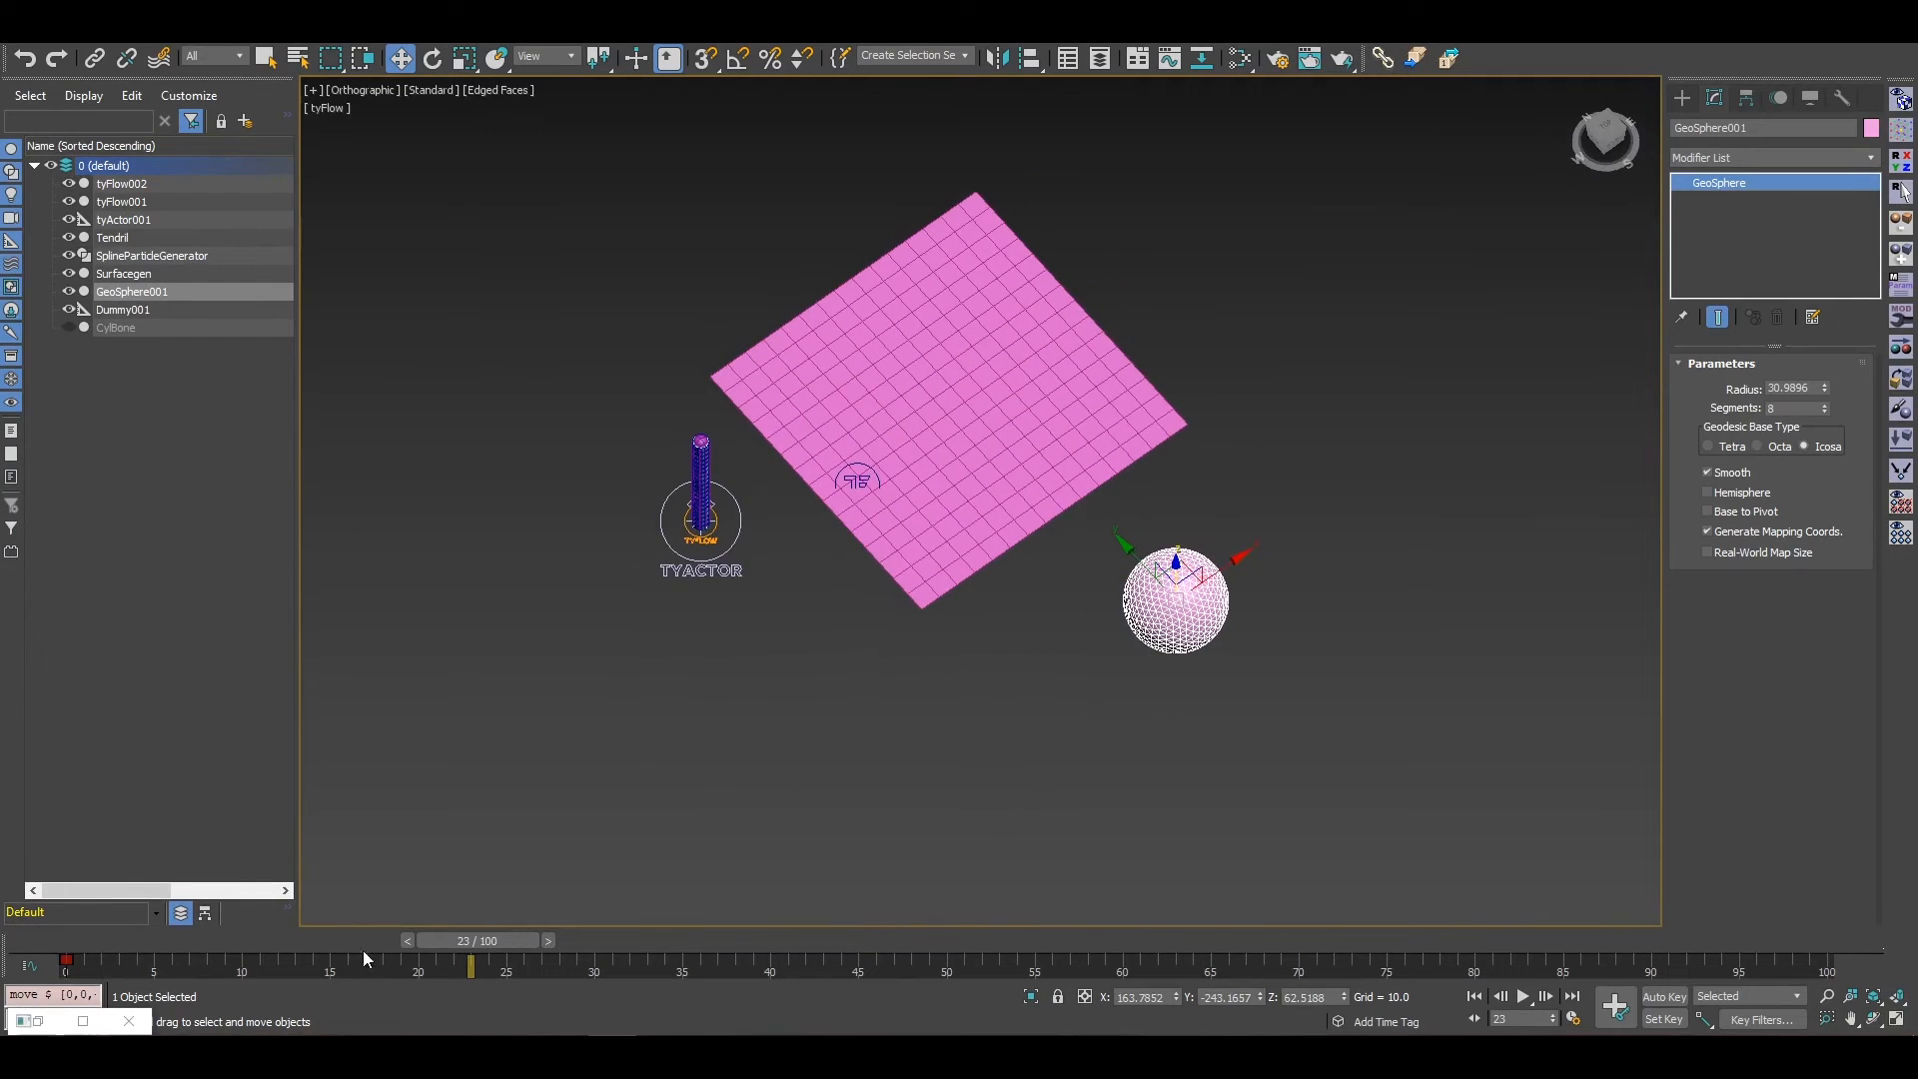
Step: With Auto Key on at frame 25, move the sphere across to the plane's opposite side, to about Y 191
{"action": "left_click", "coordinate": [548, 940]}
{"action": "left_click", "coordinate": [567, 939]}
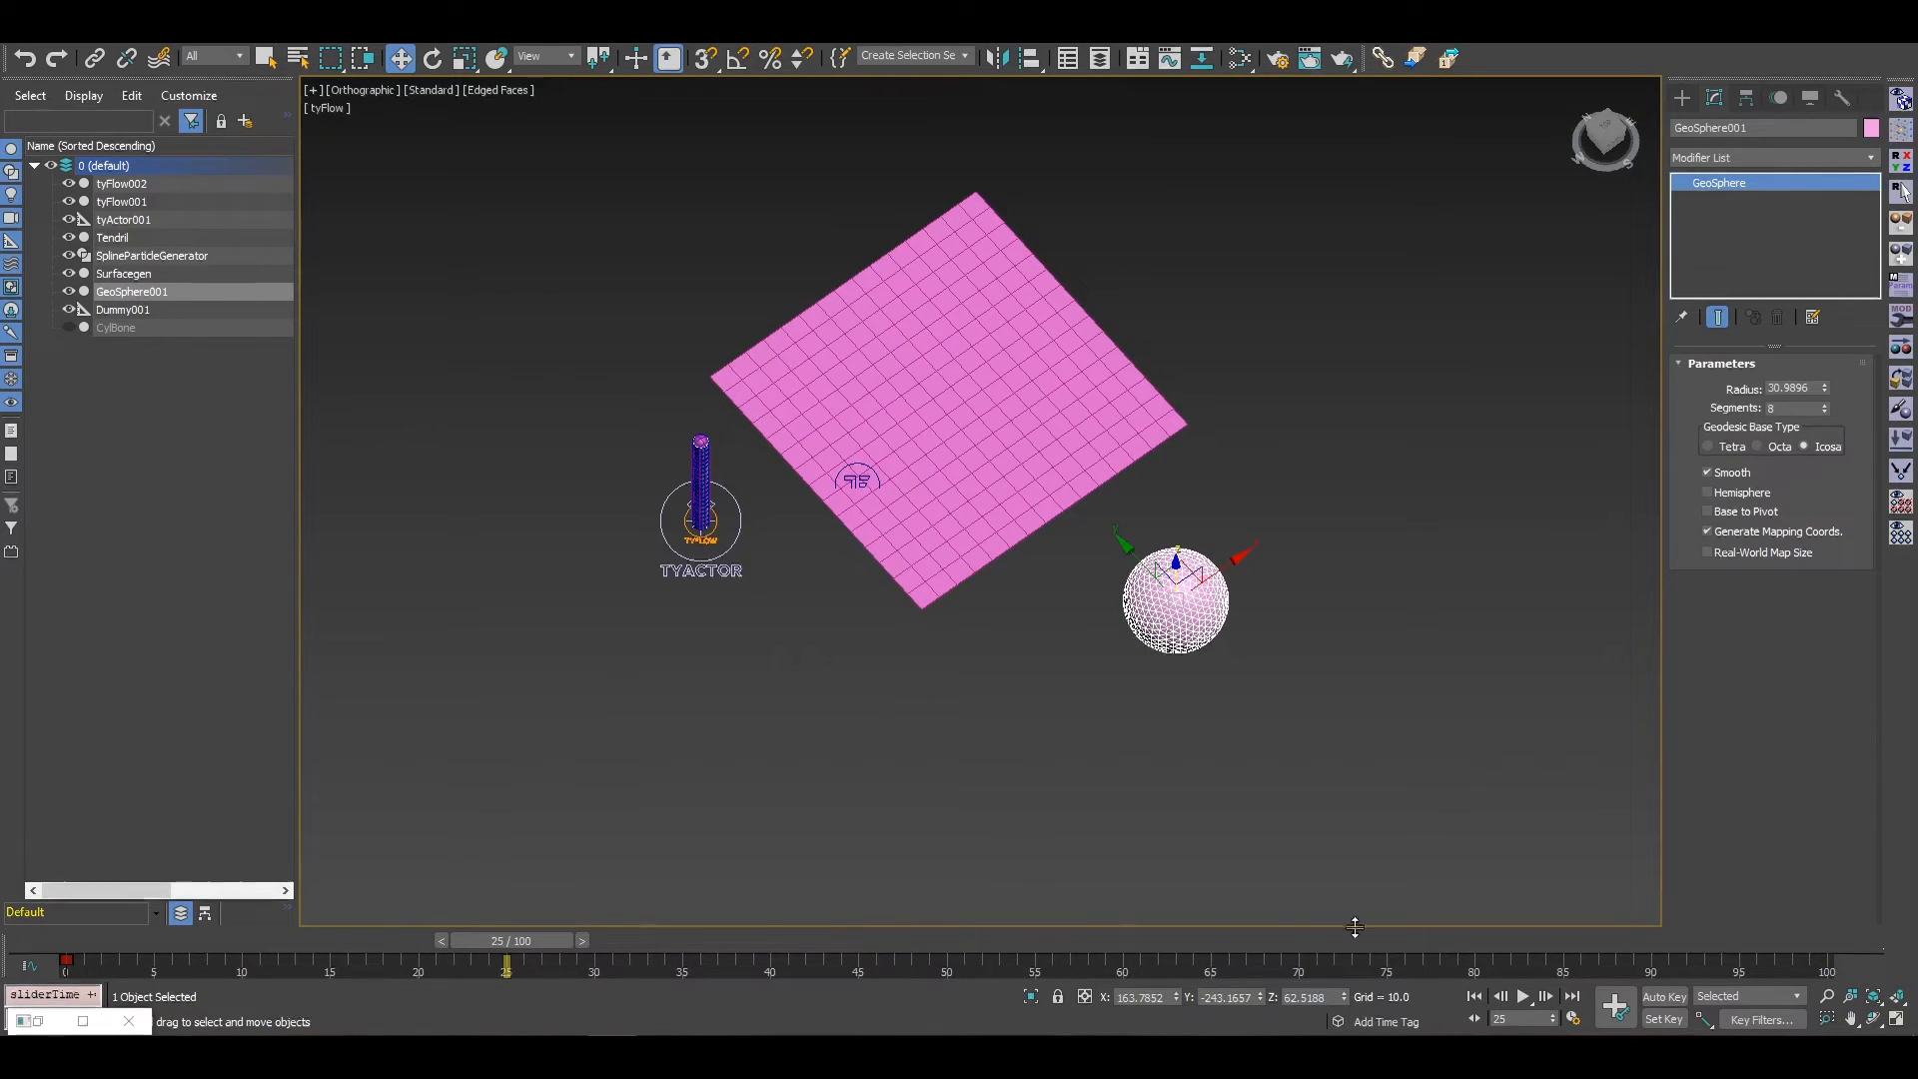
{"action": "left_click", "coordinate": [1665, 996]}
{"action": "left_click_drag", "start_coordinate": [1134, 561], "coordinate": [581, 122]}
{"action": "middle_click_drag", "start_coordinate": [934, 392], "coordinate": [1096, 575]}
{"action": "scroll", "coordinate": [1105, 655], "scroll_direction": "down", "scroll_amount": 3}
{"action": "middle_click_drag", "start_coordinate": [1105, 659], "coordinate": [1119, 605], "text": "alt"}
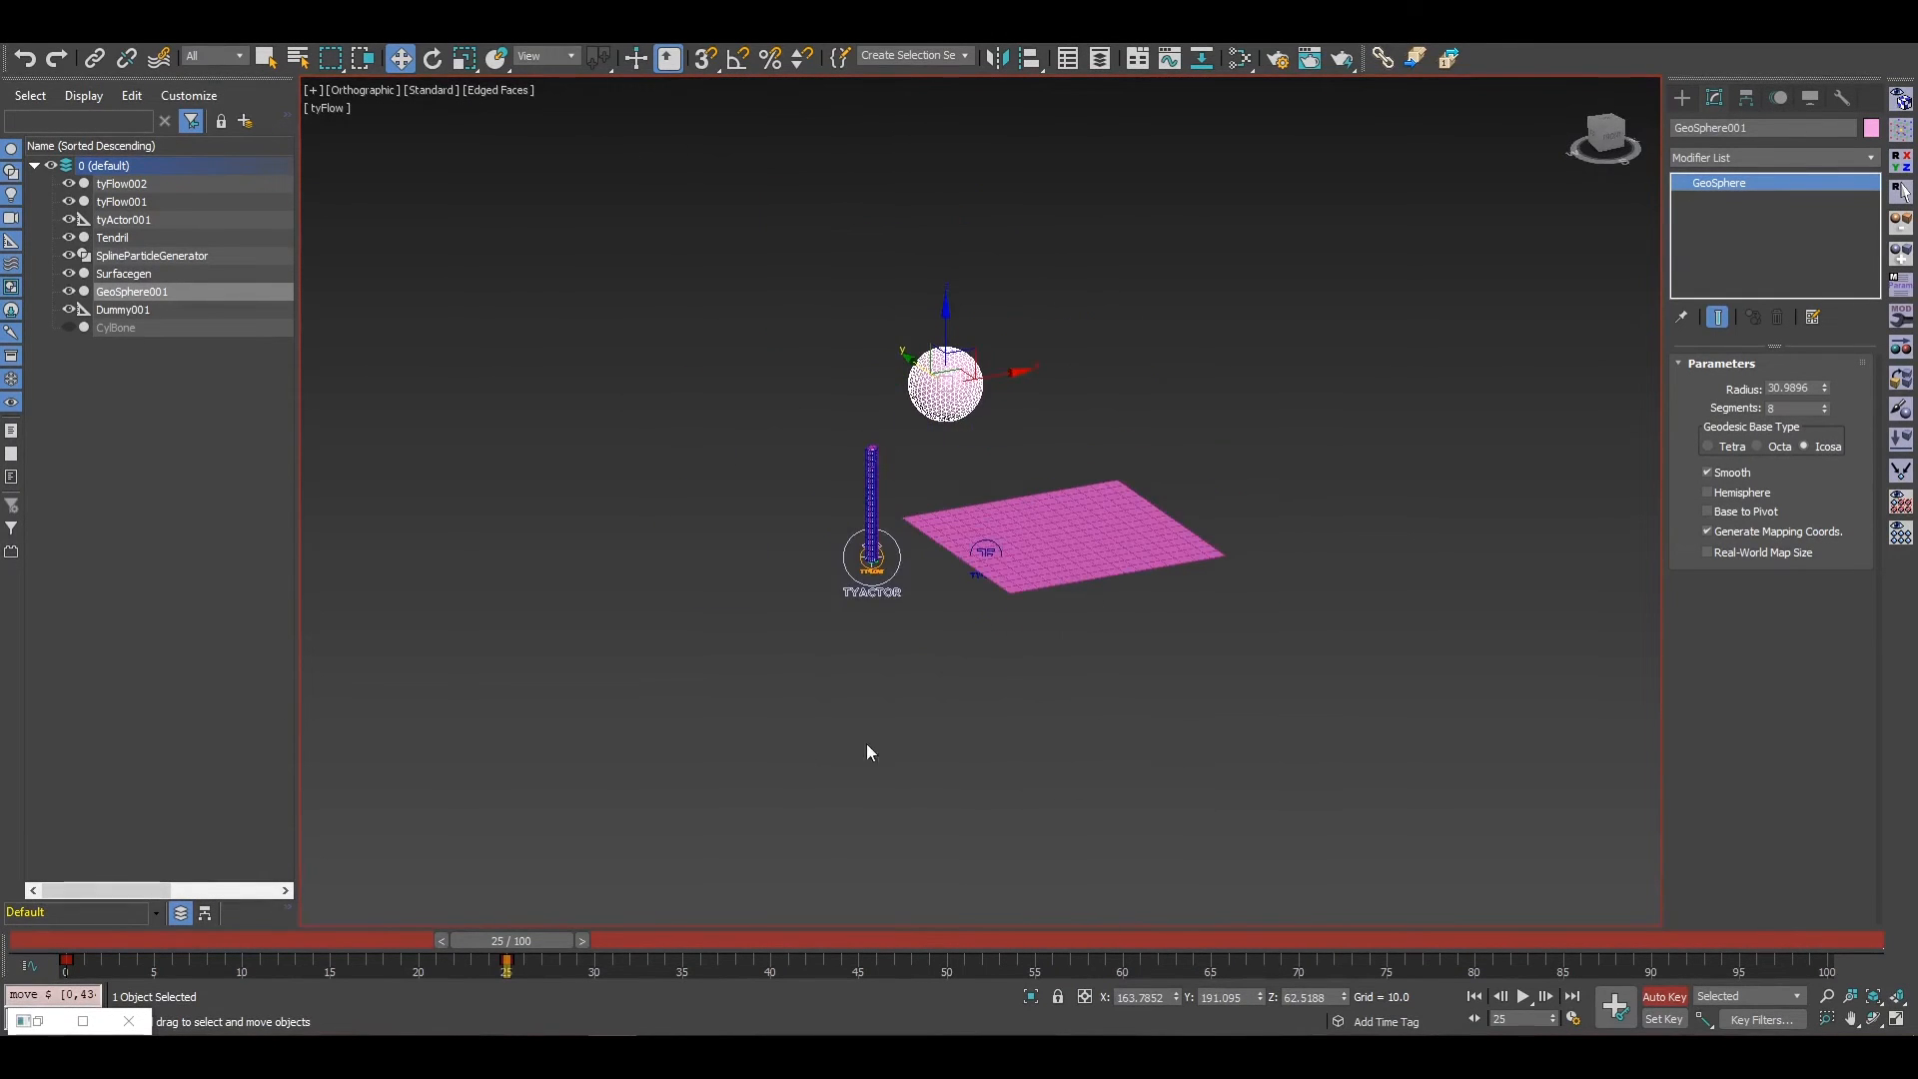
Step: Play back the sphere's motion, shift its end keyframe to frame 50, and turn Auto Key off at frame 0
{"action": "mouse_move", "coordinate": [64, 952]}
{"action": "left_mouse_down"}
{"action": "mouse_move", "coordinate": [314, 950]}
{"action": "mouse_move", "coordinate": [87, 942]}
{"action": "left_mouse_up"}
{"action": "left_click", "coordinate": [1525, 996]}
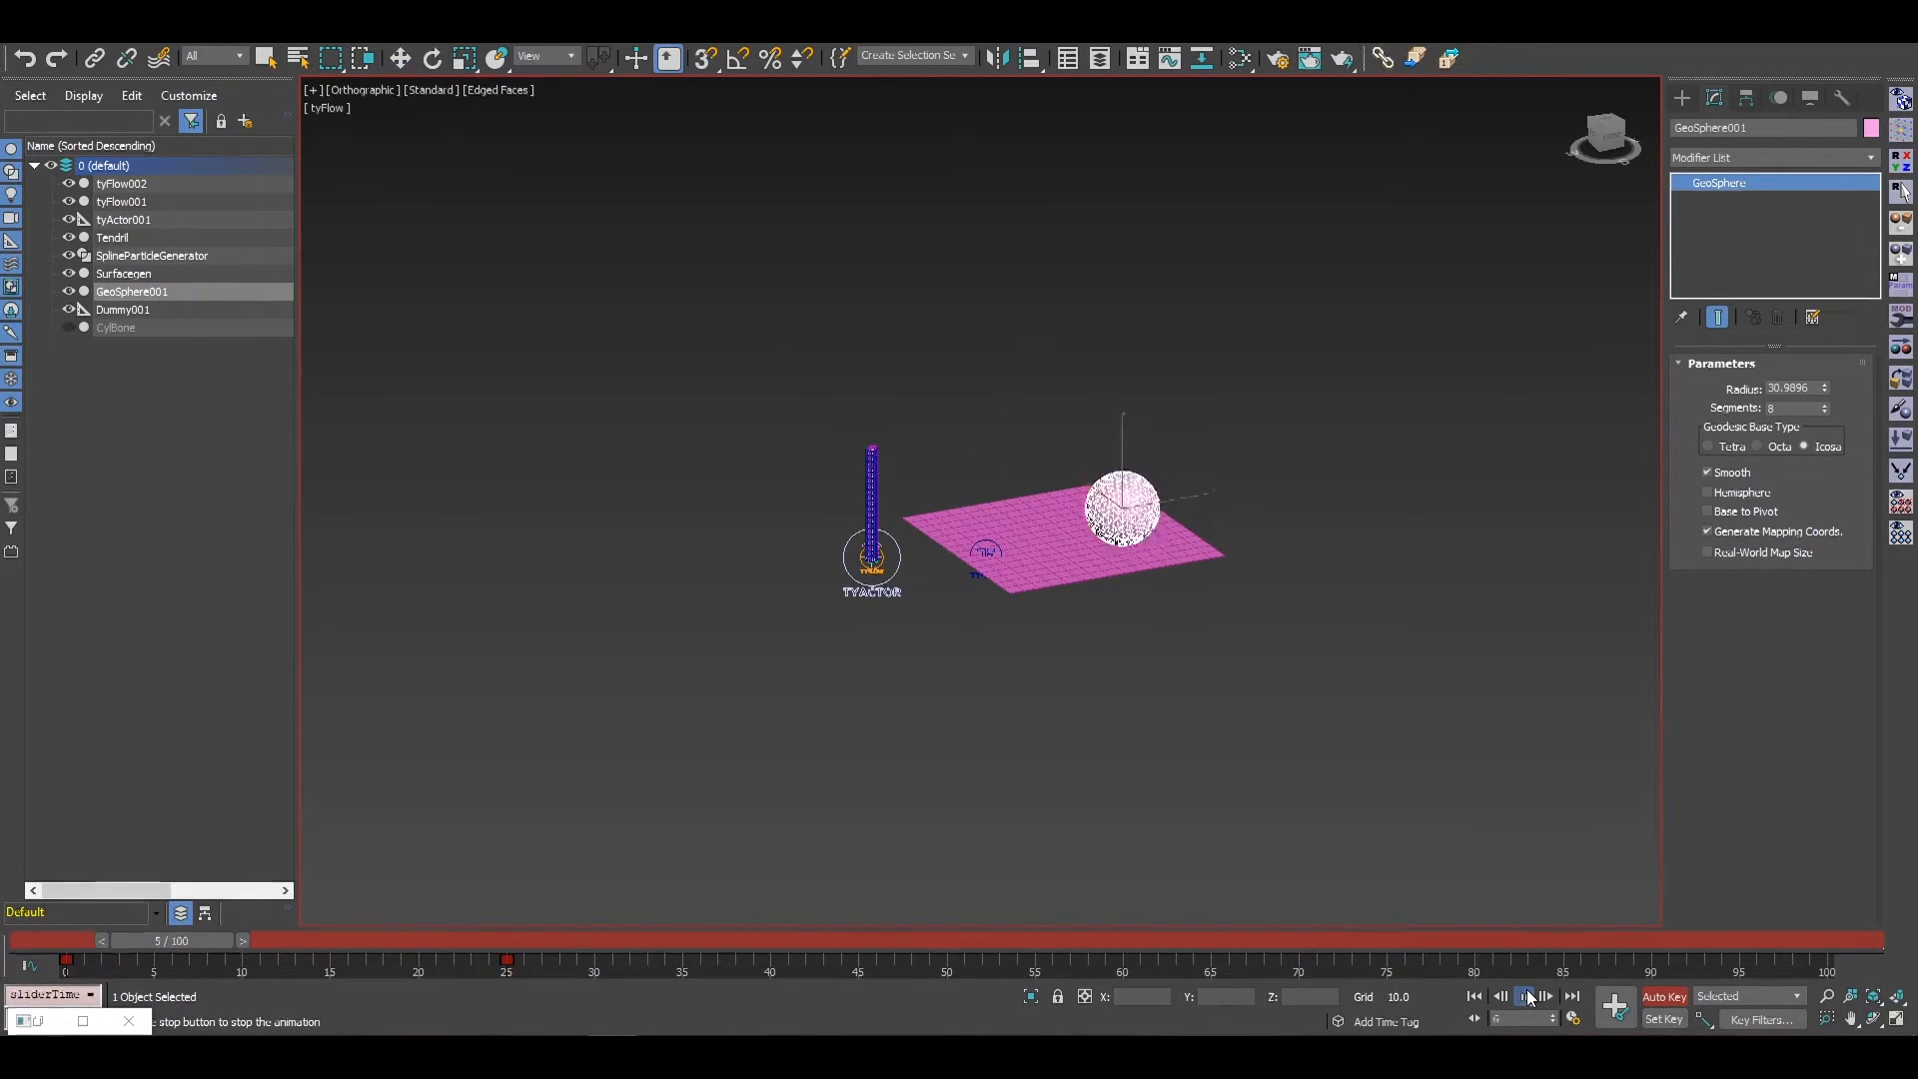
{"action": "left_click_drag", "start_coordinate": [587, 977], "coordinate": [950, 967]}
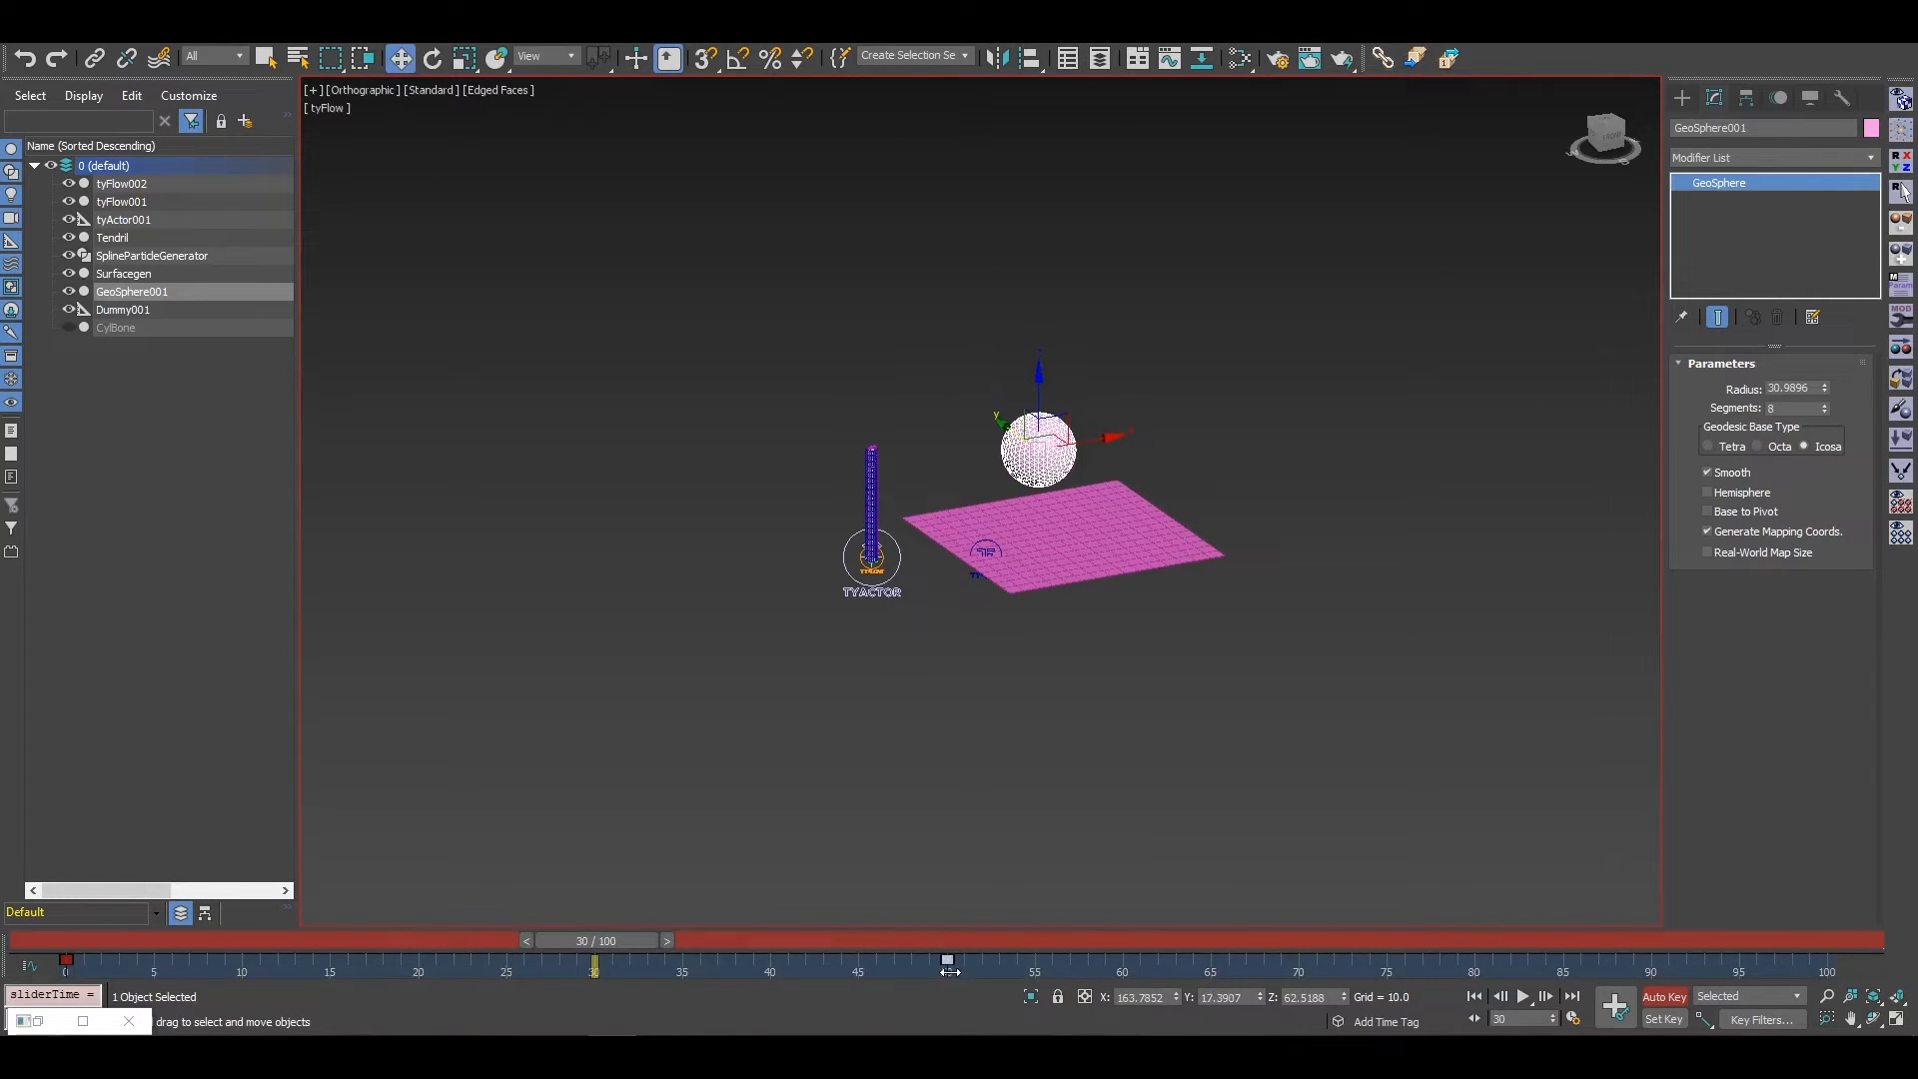
{"action": "left_click_drag", "start_coordinate": [644, 941], "coordinate": [72, 919]}
{"action": "left_click", "coordinate": [1664, 996]}
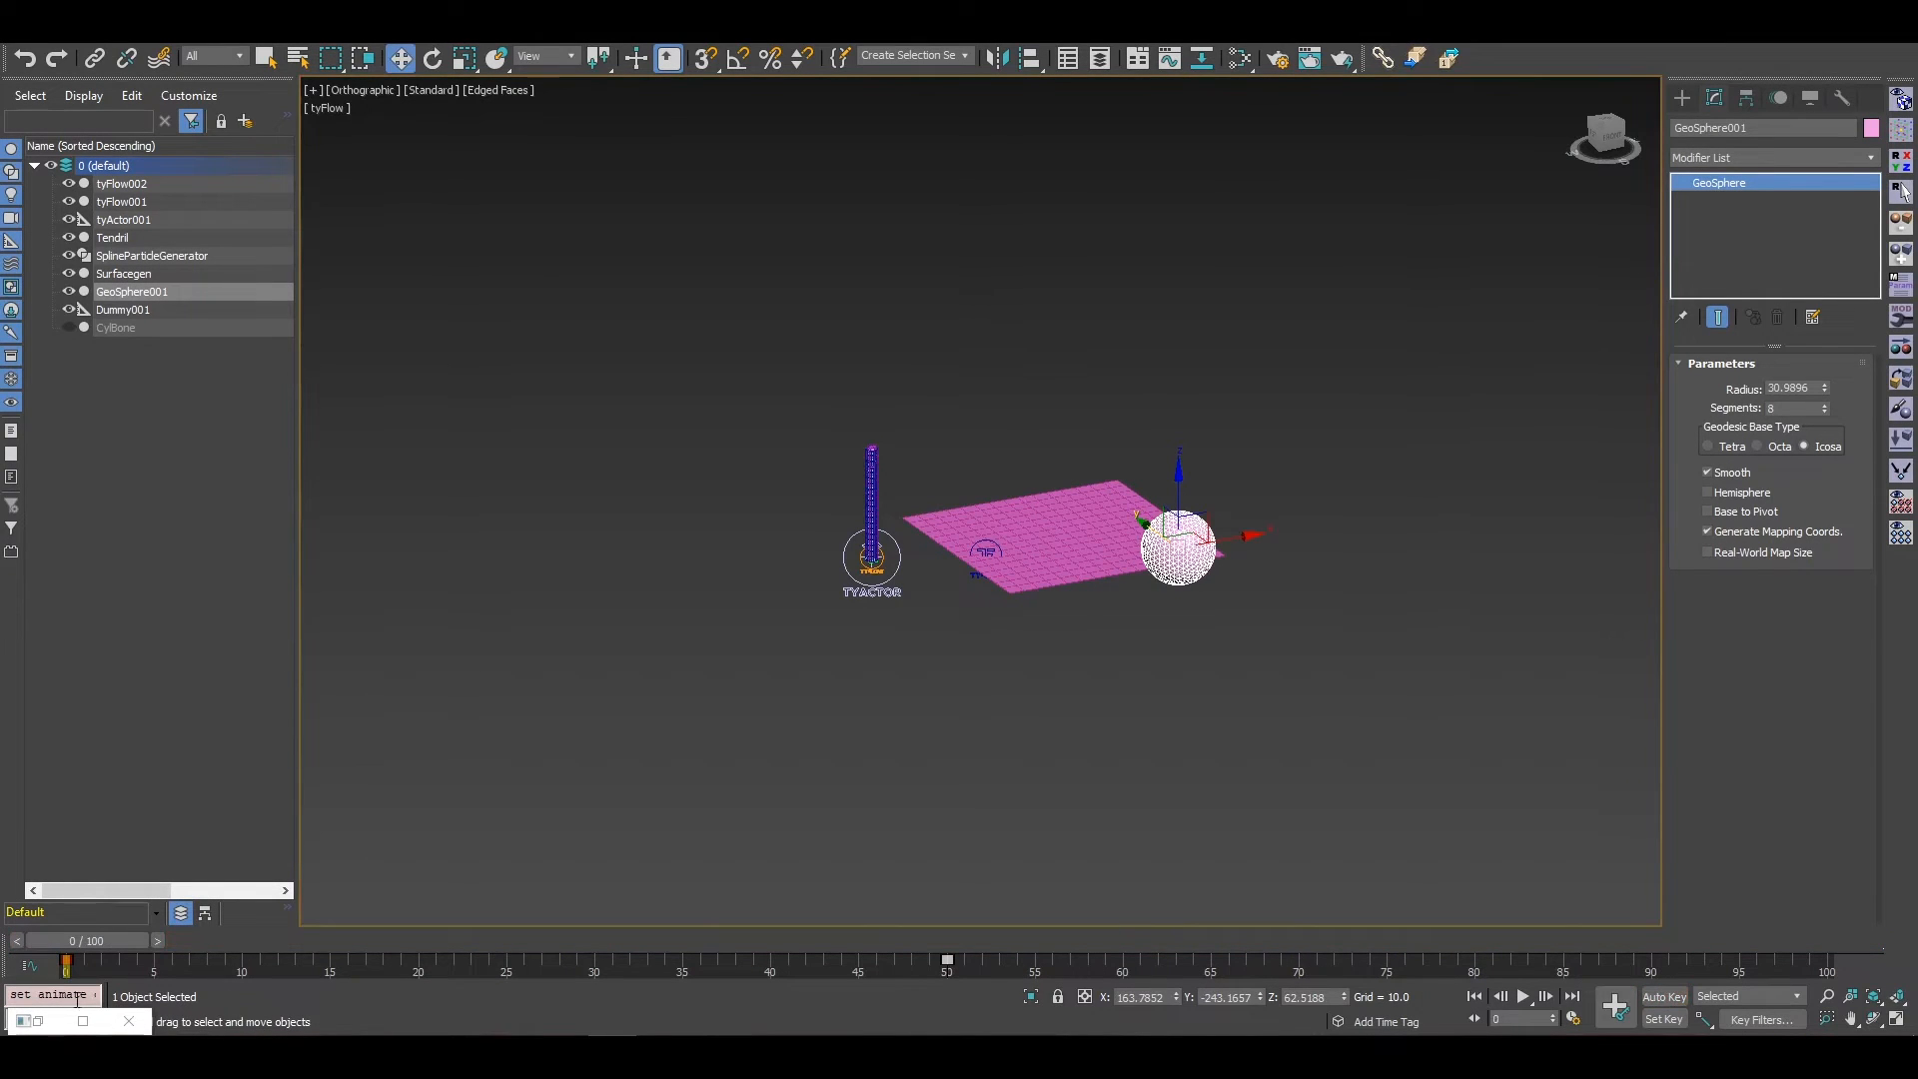
Step: Create a new Birth Objects event in tyFlow002 using GeoSphere001 with Inherit Position enabled, and check it on the timeline
{"action": "left_click", "coordinate": [38, 1021]}
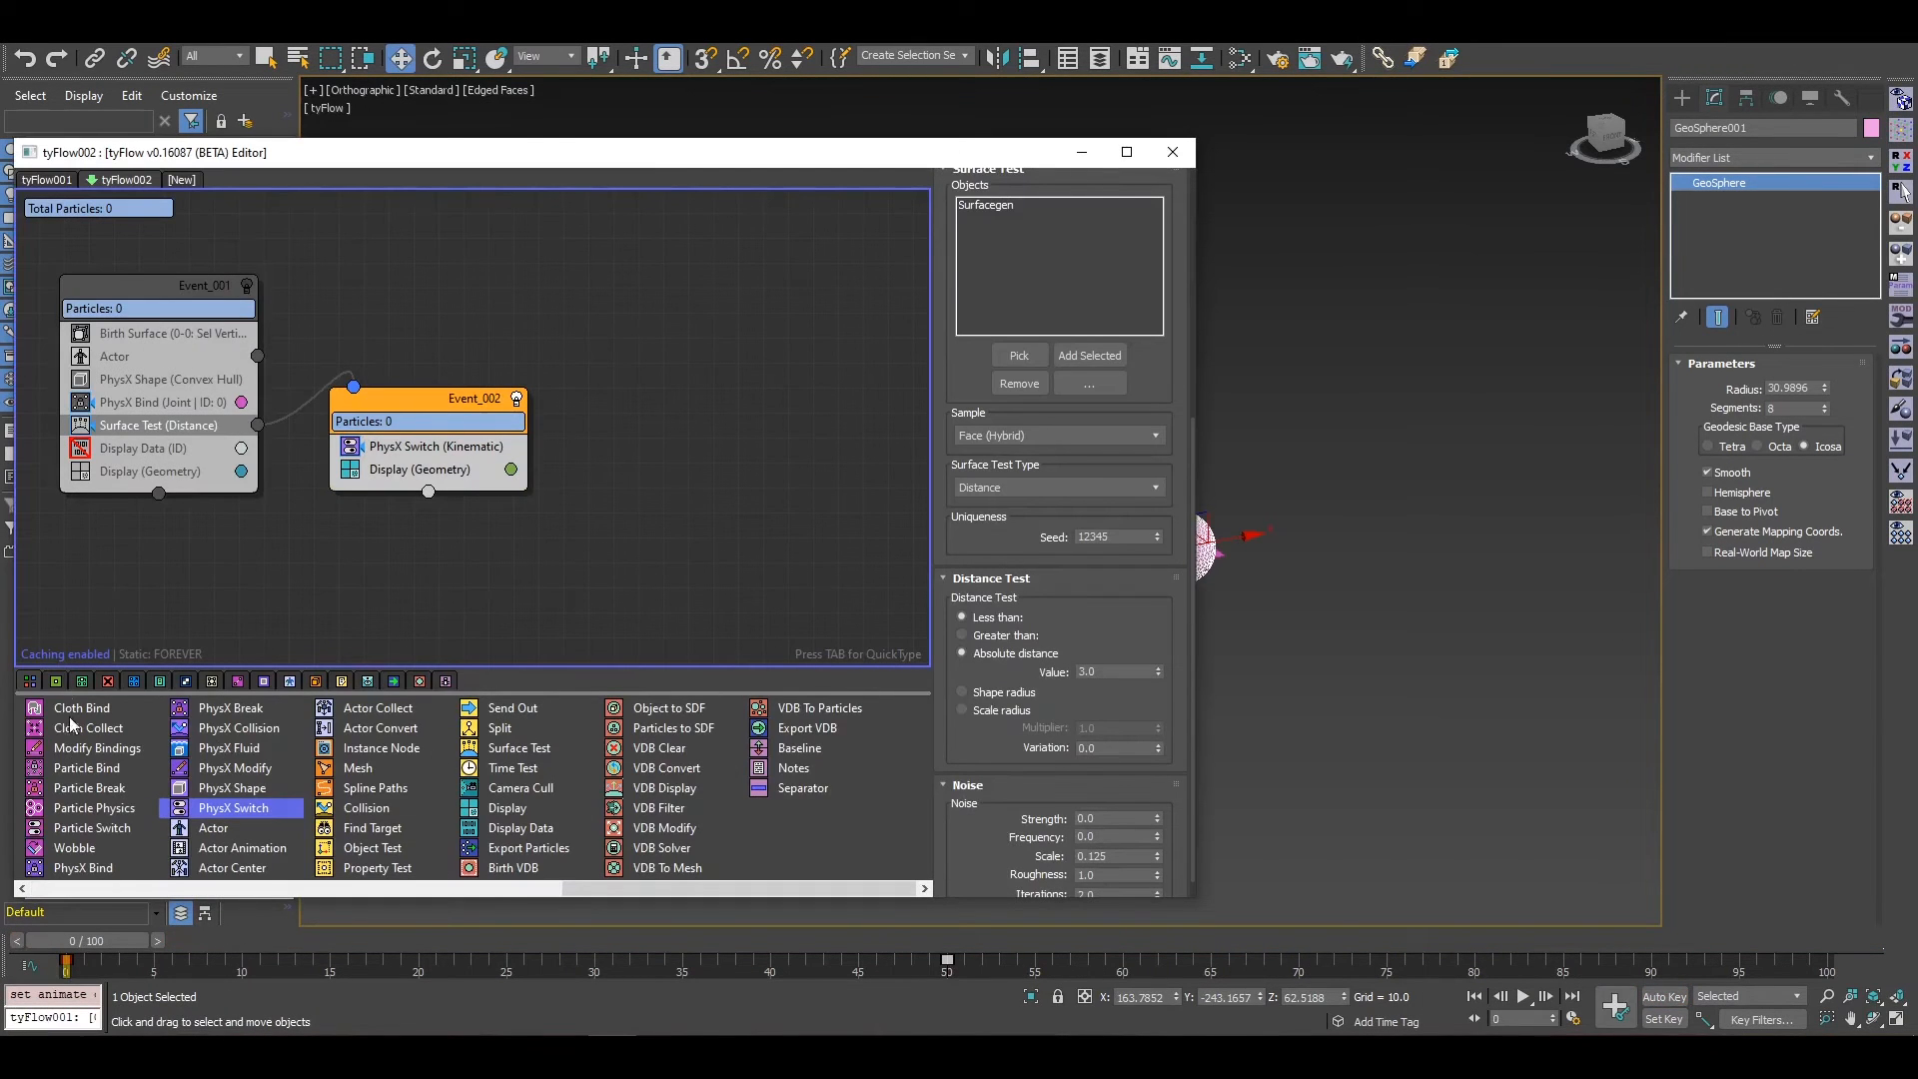
{"action": "left_click", "coordinate": [55, 681]}
{"action": "left_click_drag", "start_coordinate": [92, 811], "coordinate": [675, 291]}
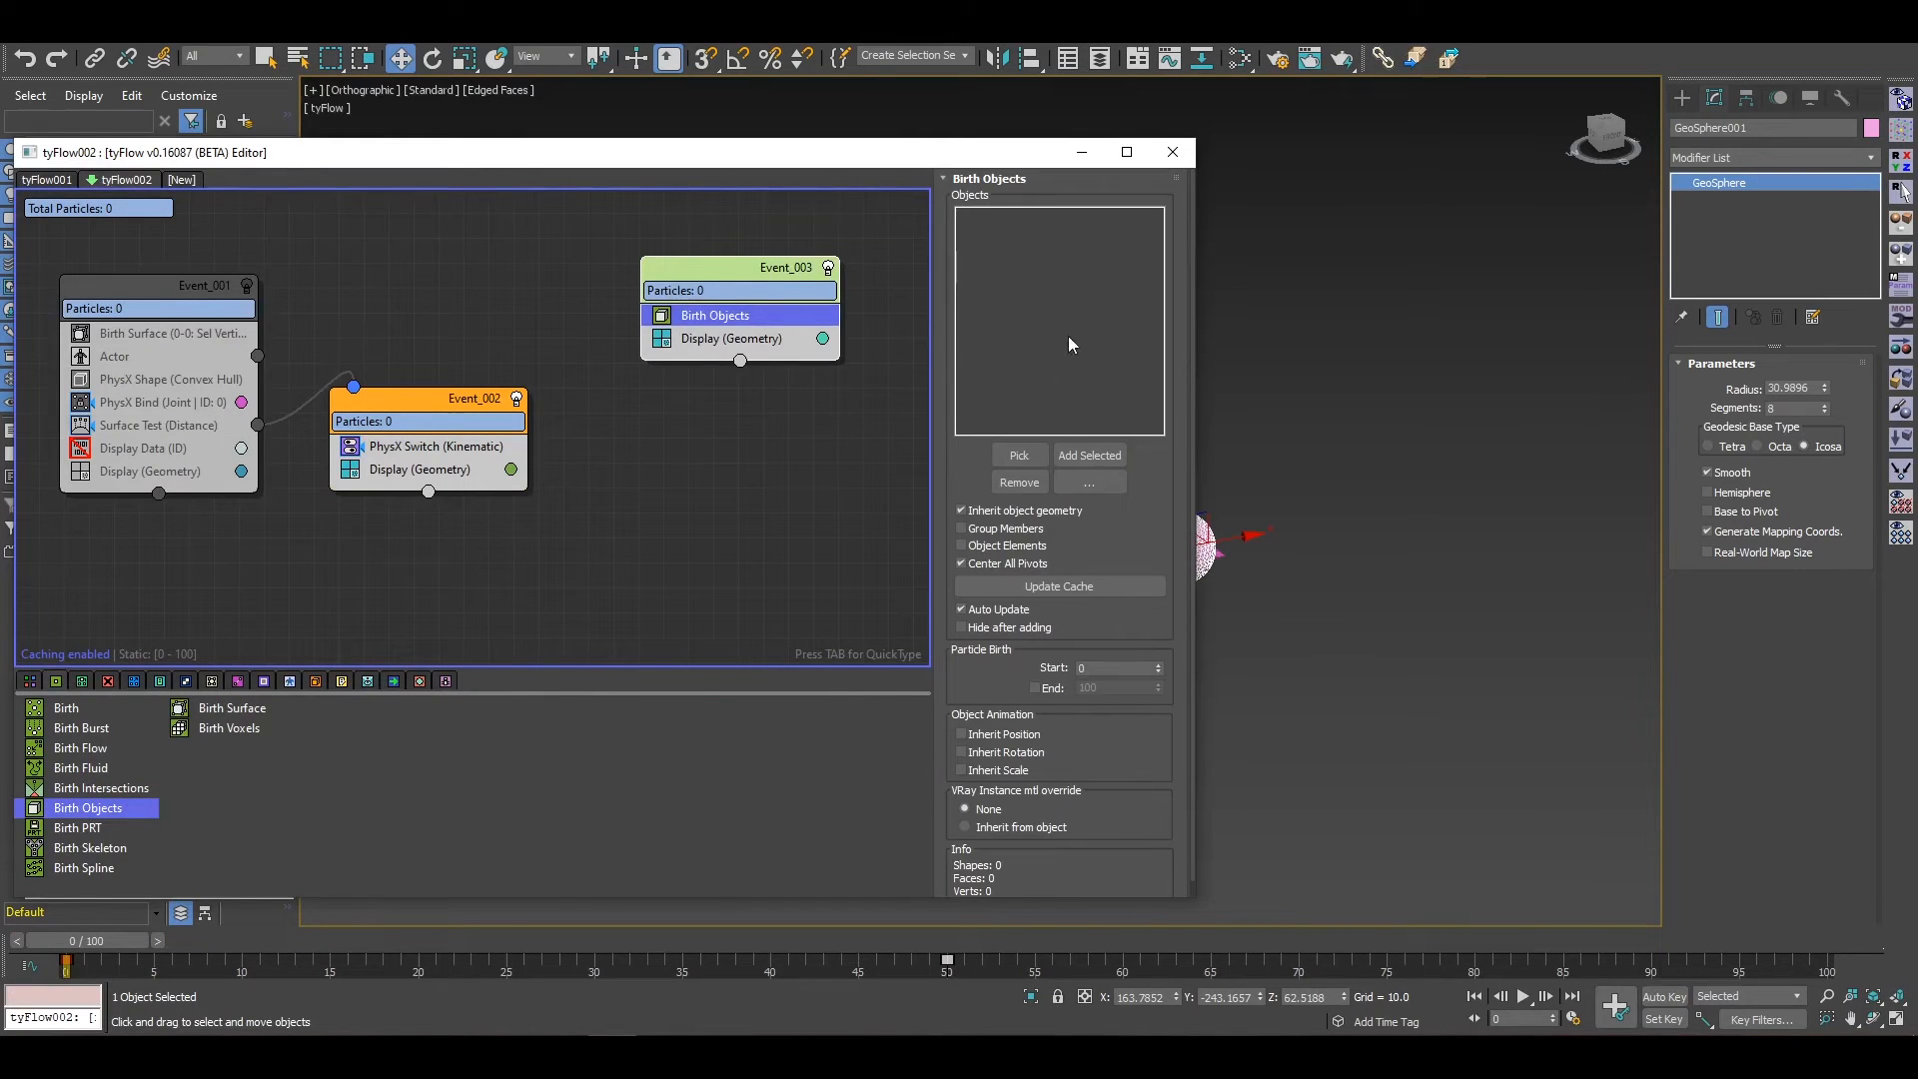
{"action": "left_click", "coordinate": [1027, 458]}
{"action": "left_click", "coordinate": [1207, 549]}
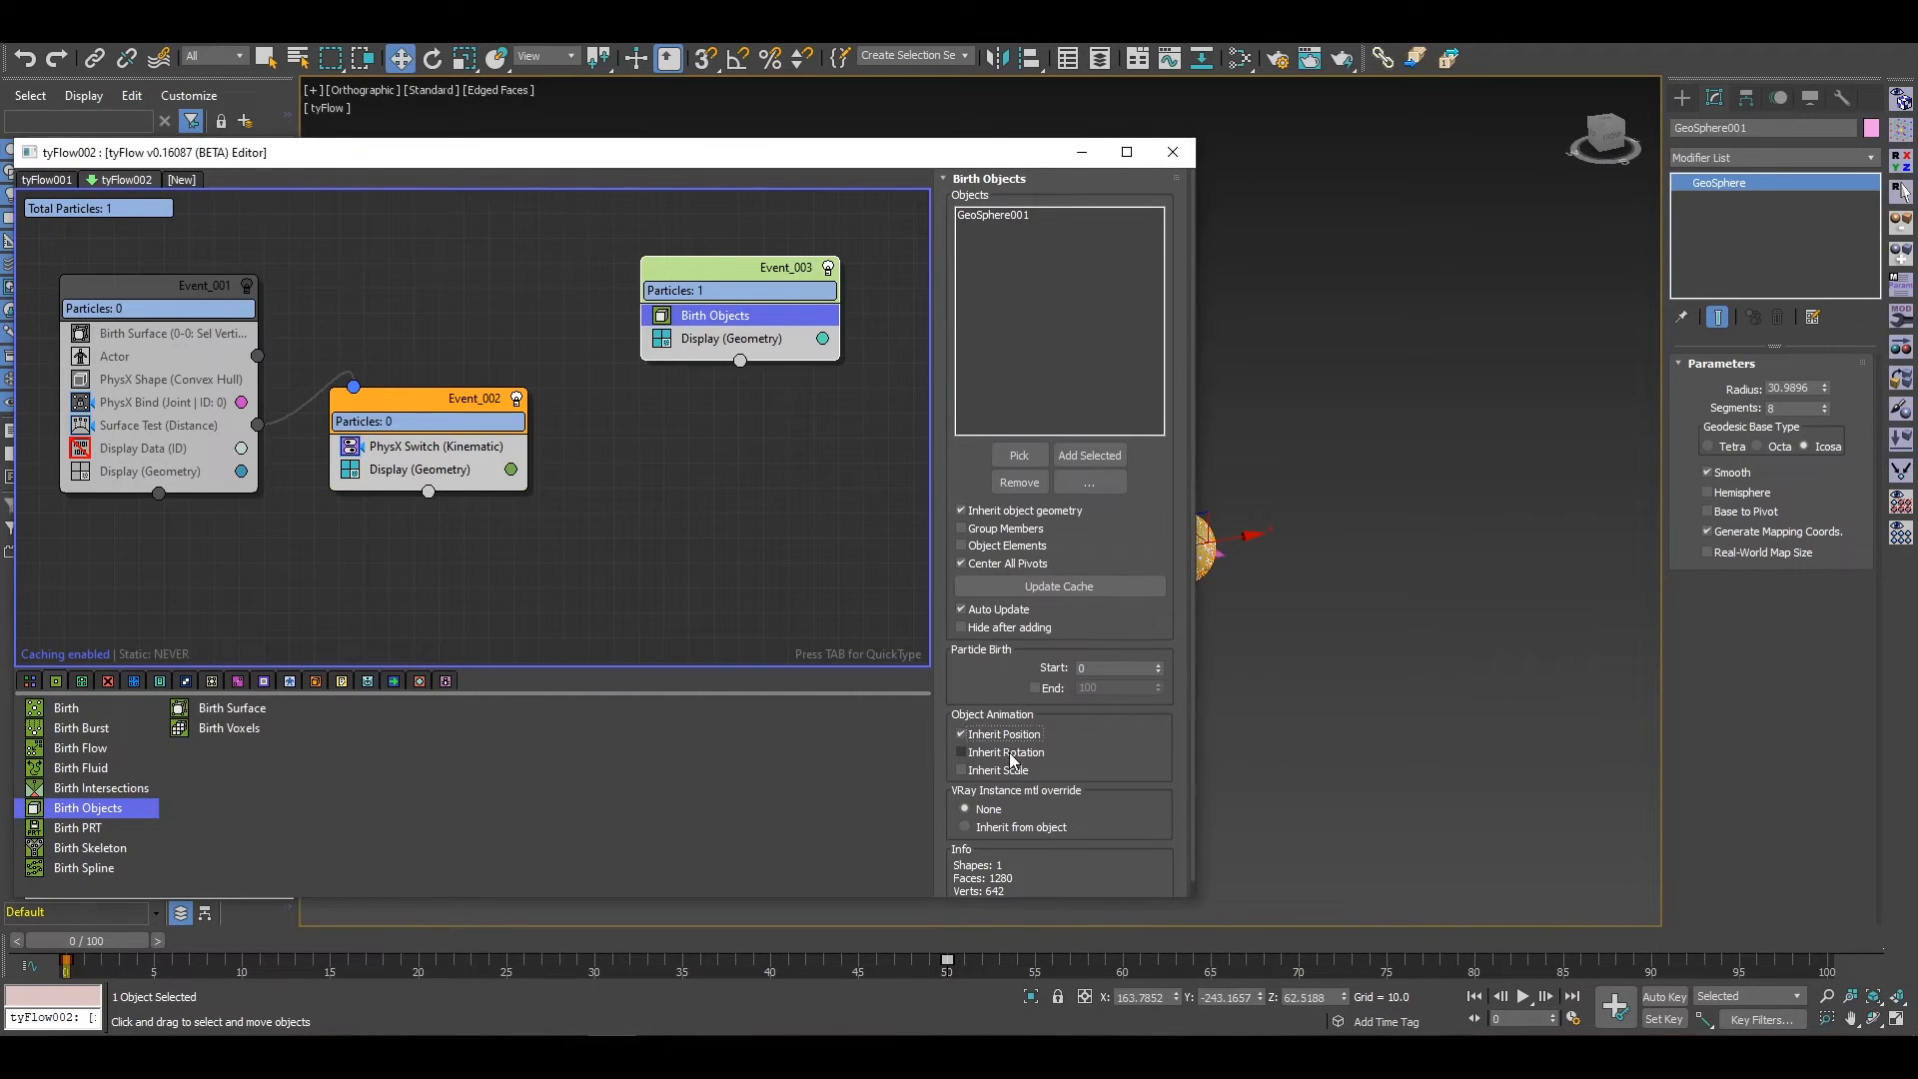
{"action": "left_click", "coordinate": [1081, 153]}
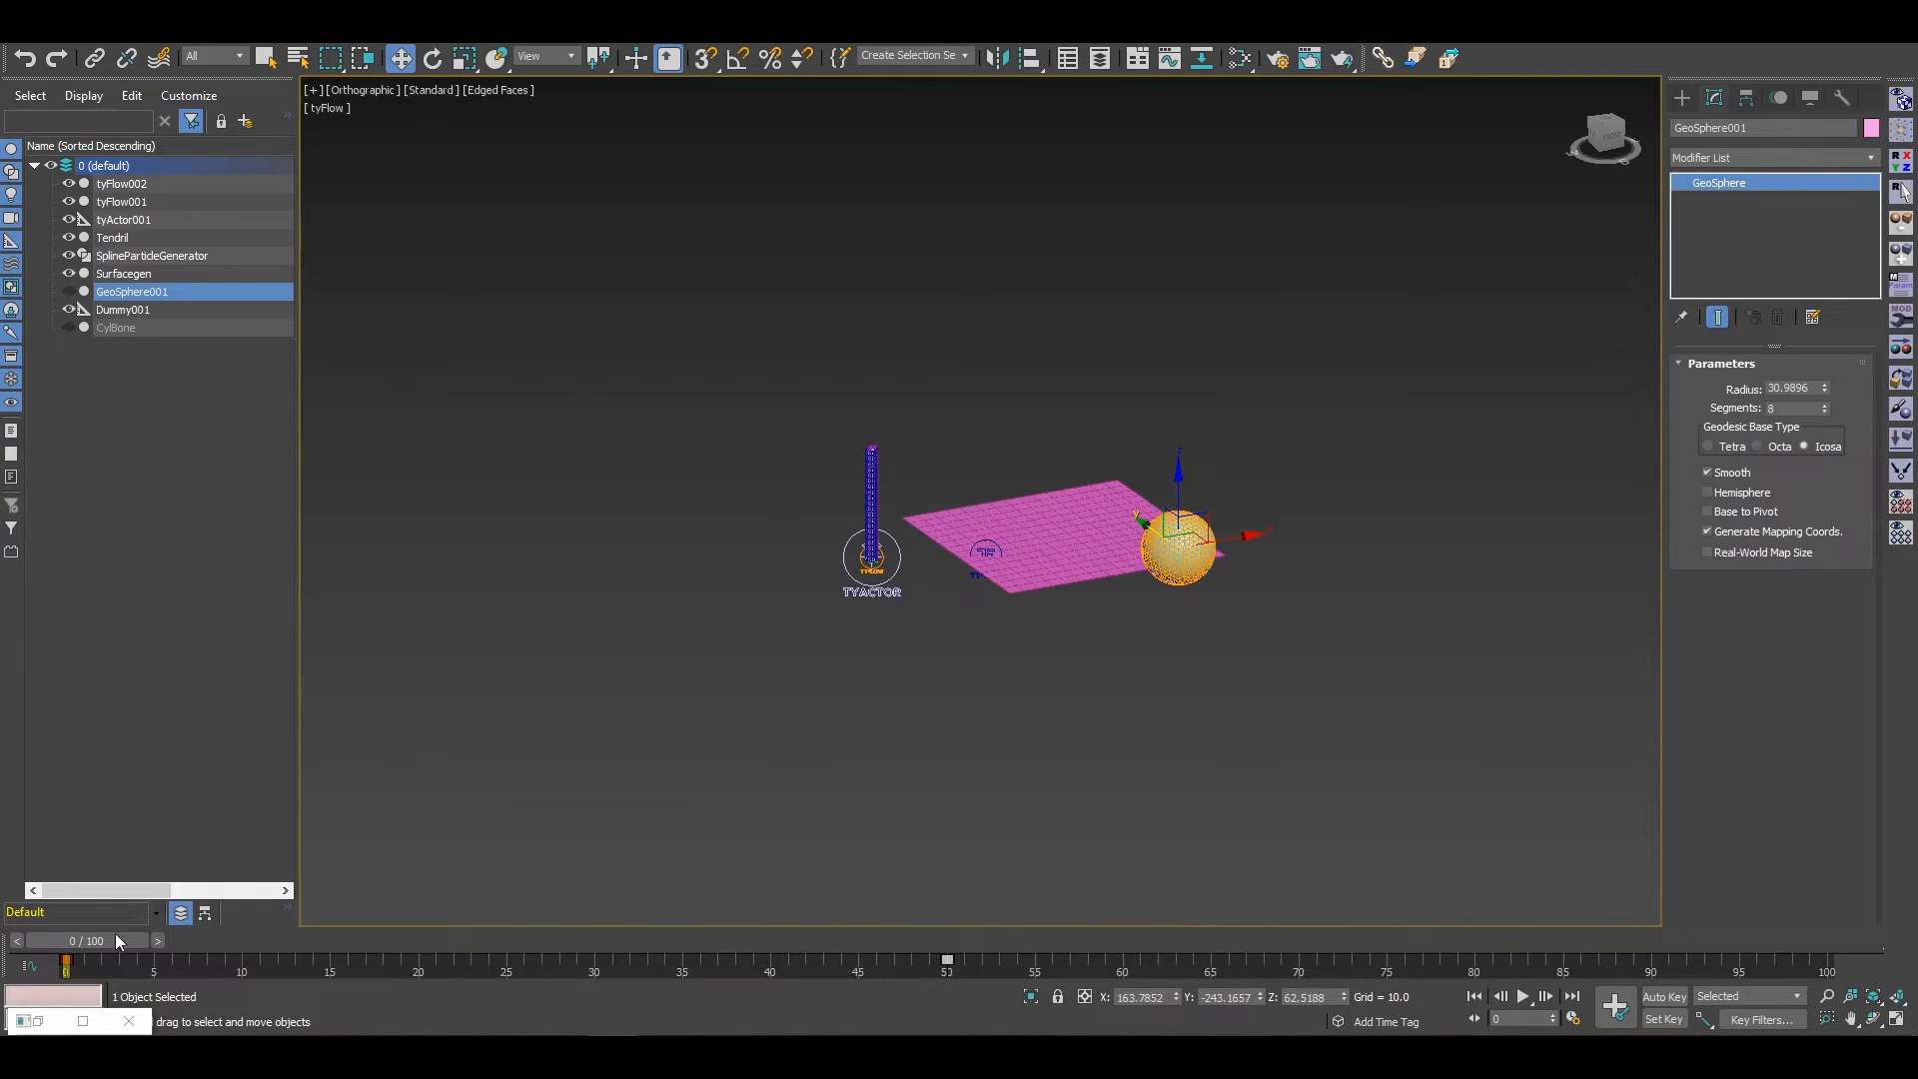
{"action": "left_click_drag", "start_coordinate": [100, 940], "coordinate": [62, 984]}
{"action": "key", "text": "w"}
Step: Copy the PhysX Shape (Convex Hull) operator from Event_001 into the sphere's Event_003, below Birth Objects
{"action": "left_click", "coordinate": [40, 1021]}
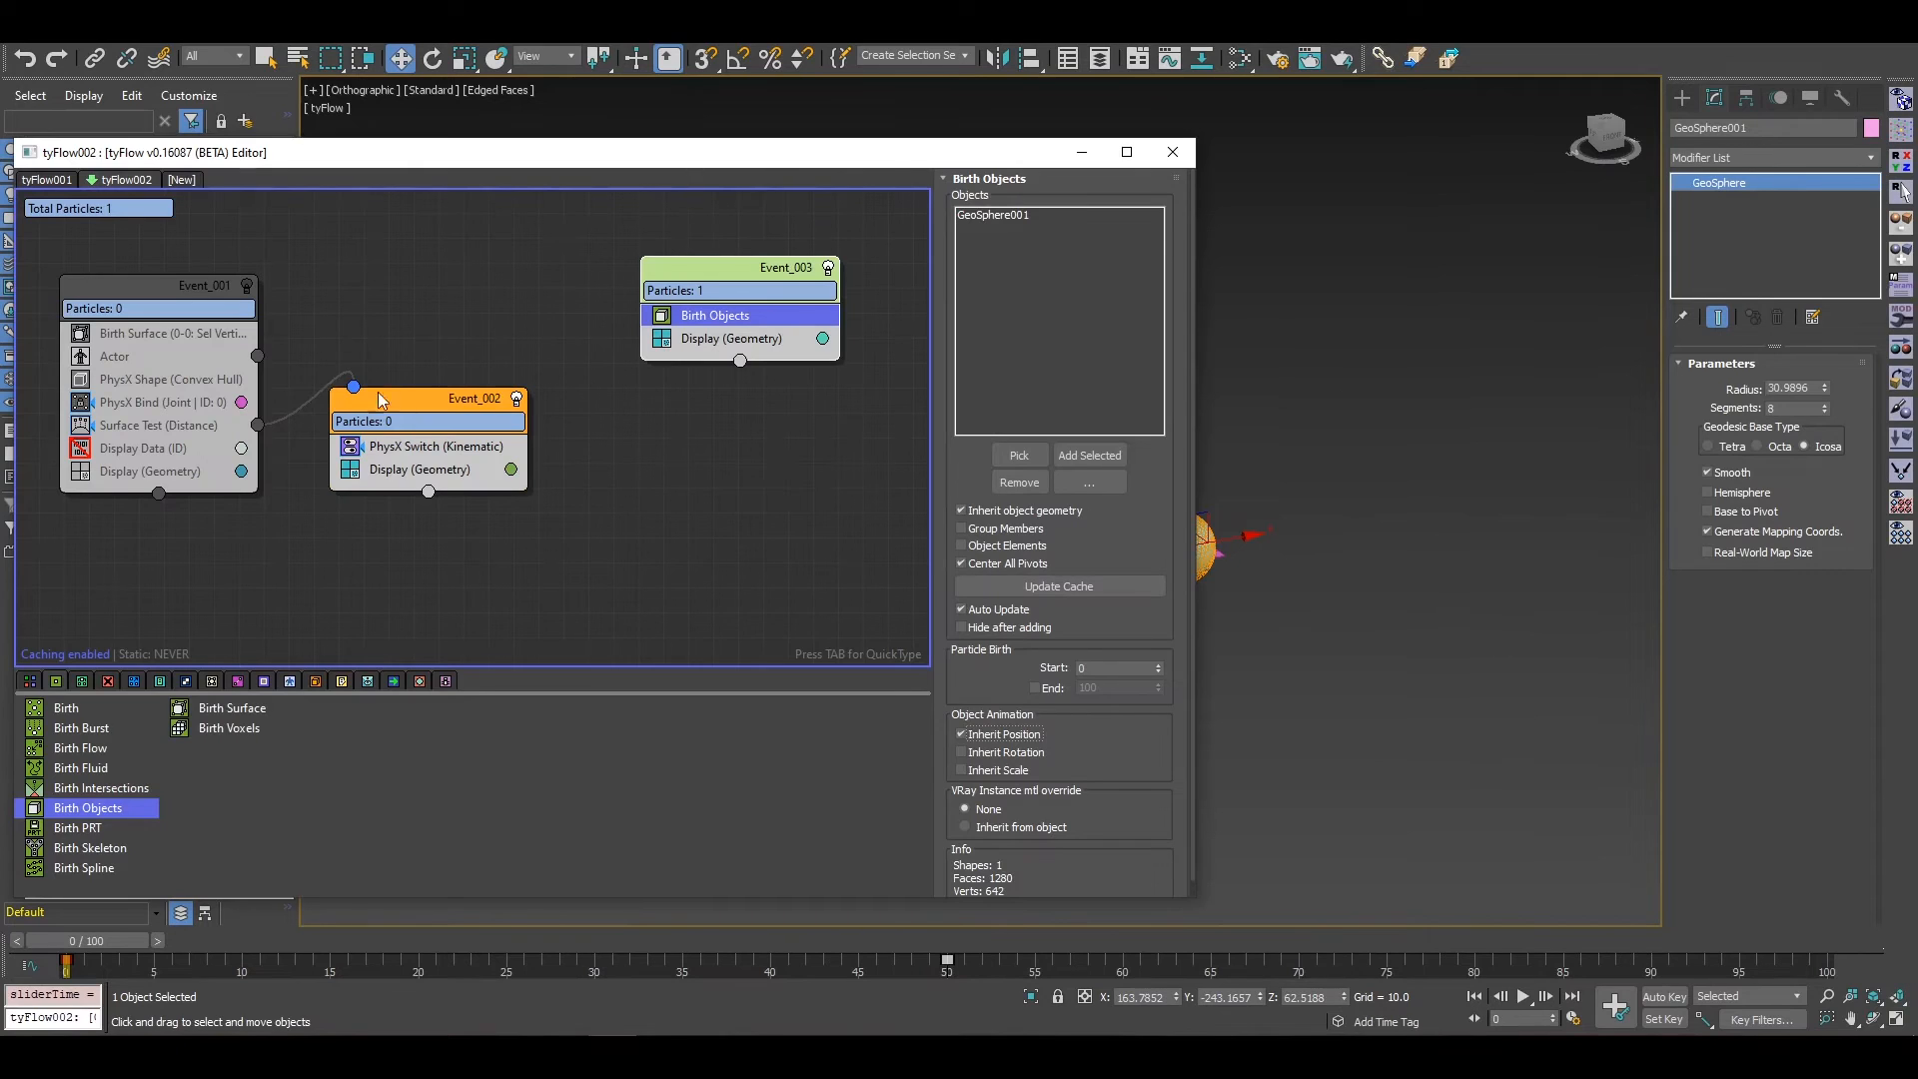
{"action": "left_click", "coordinate": [156, 381]}
{"action": "right_click", "coordinate": [155, 381]}
{"action": "key", "text": "Escape"}
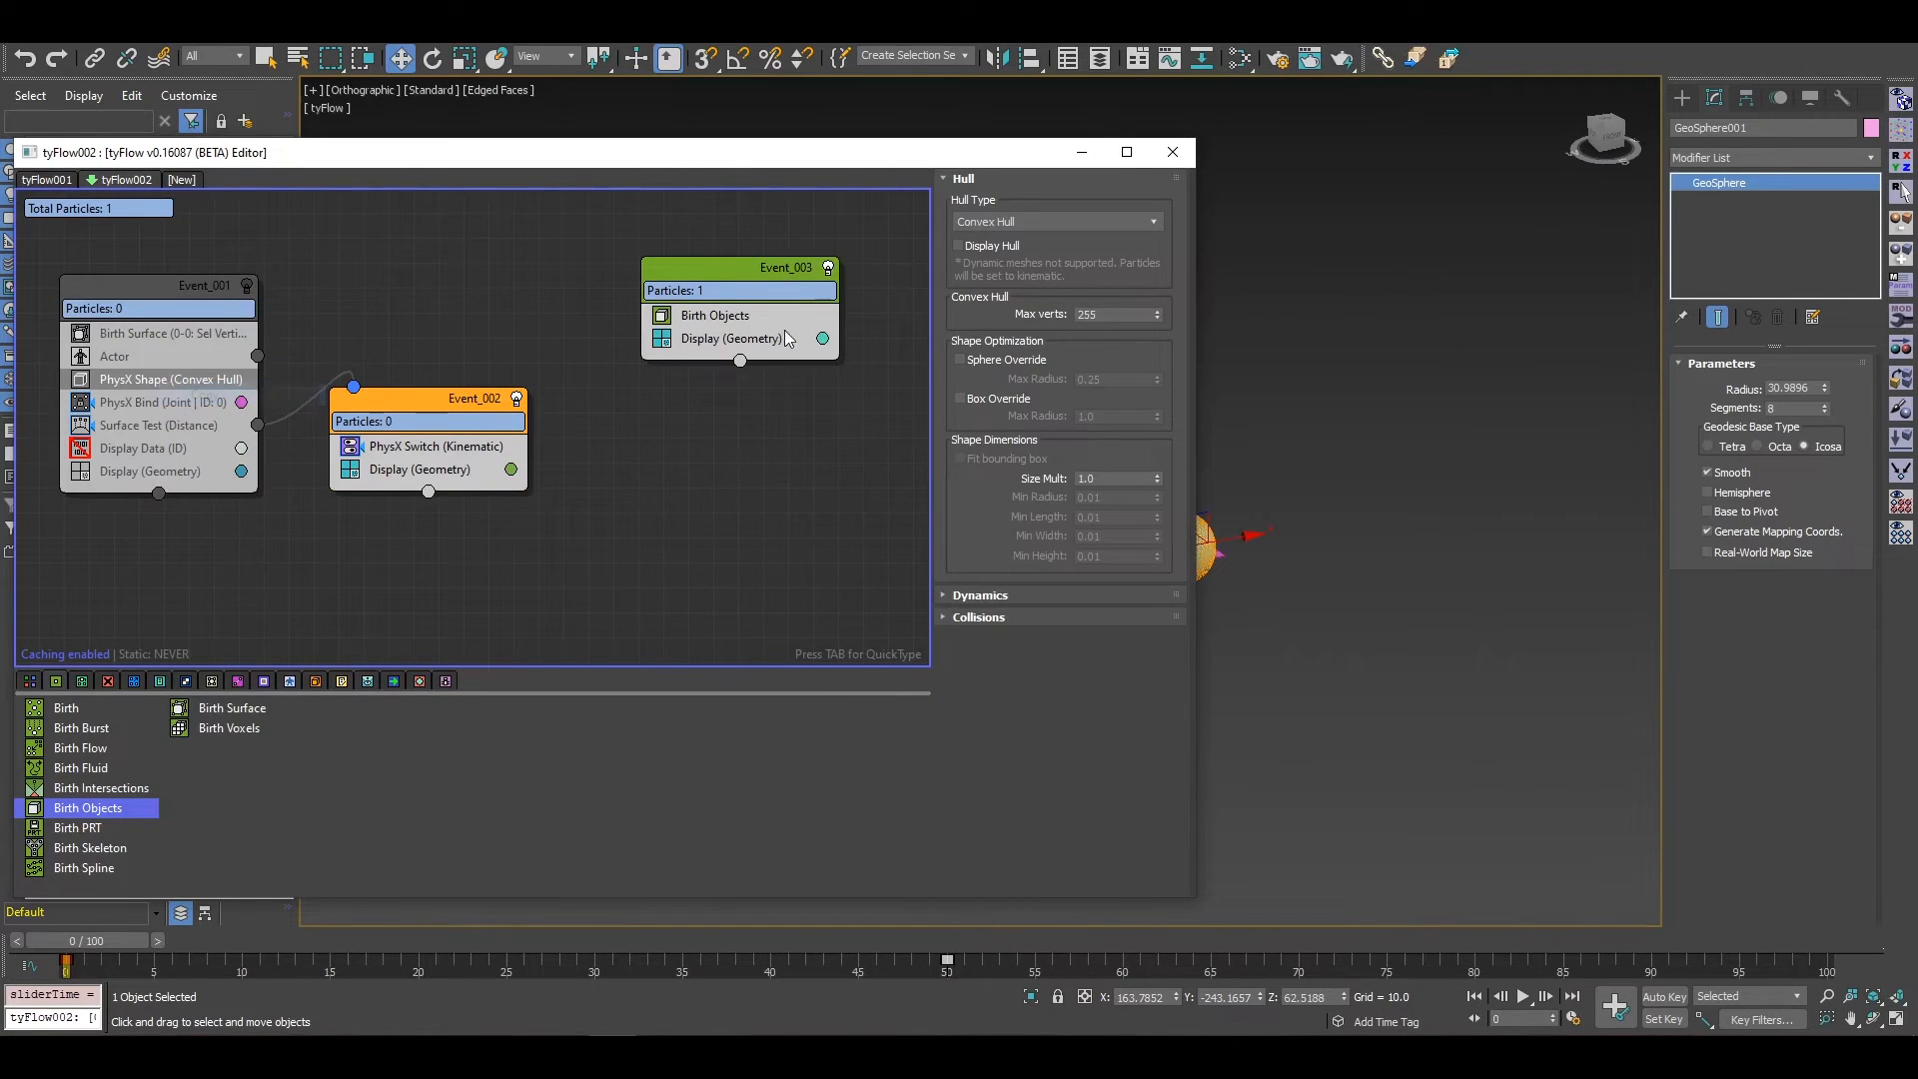
{"action": "left_click", "coordinate": [763, 315]}
{"action": "right_click", "coordinate": [764, 316]}
{"action": "left_click", "coordinate": [804, 356]}
Step: Copy the PhysX Switch (Kinematic) operator from Event_002 into Event_003 and place it below the PhysX Shape
{"action": "left_click", "coordinate": [469, 446]}
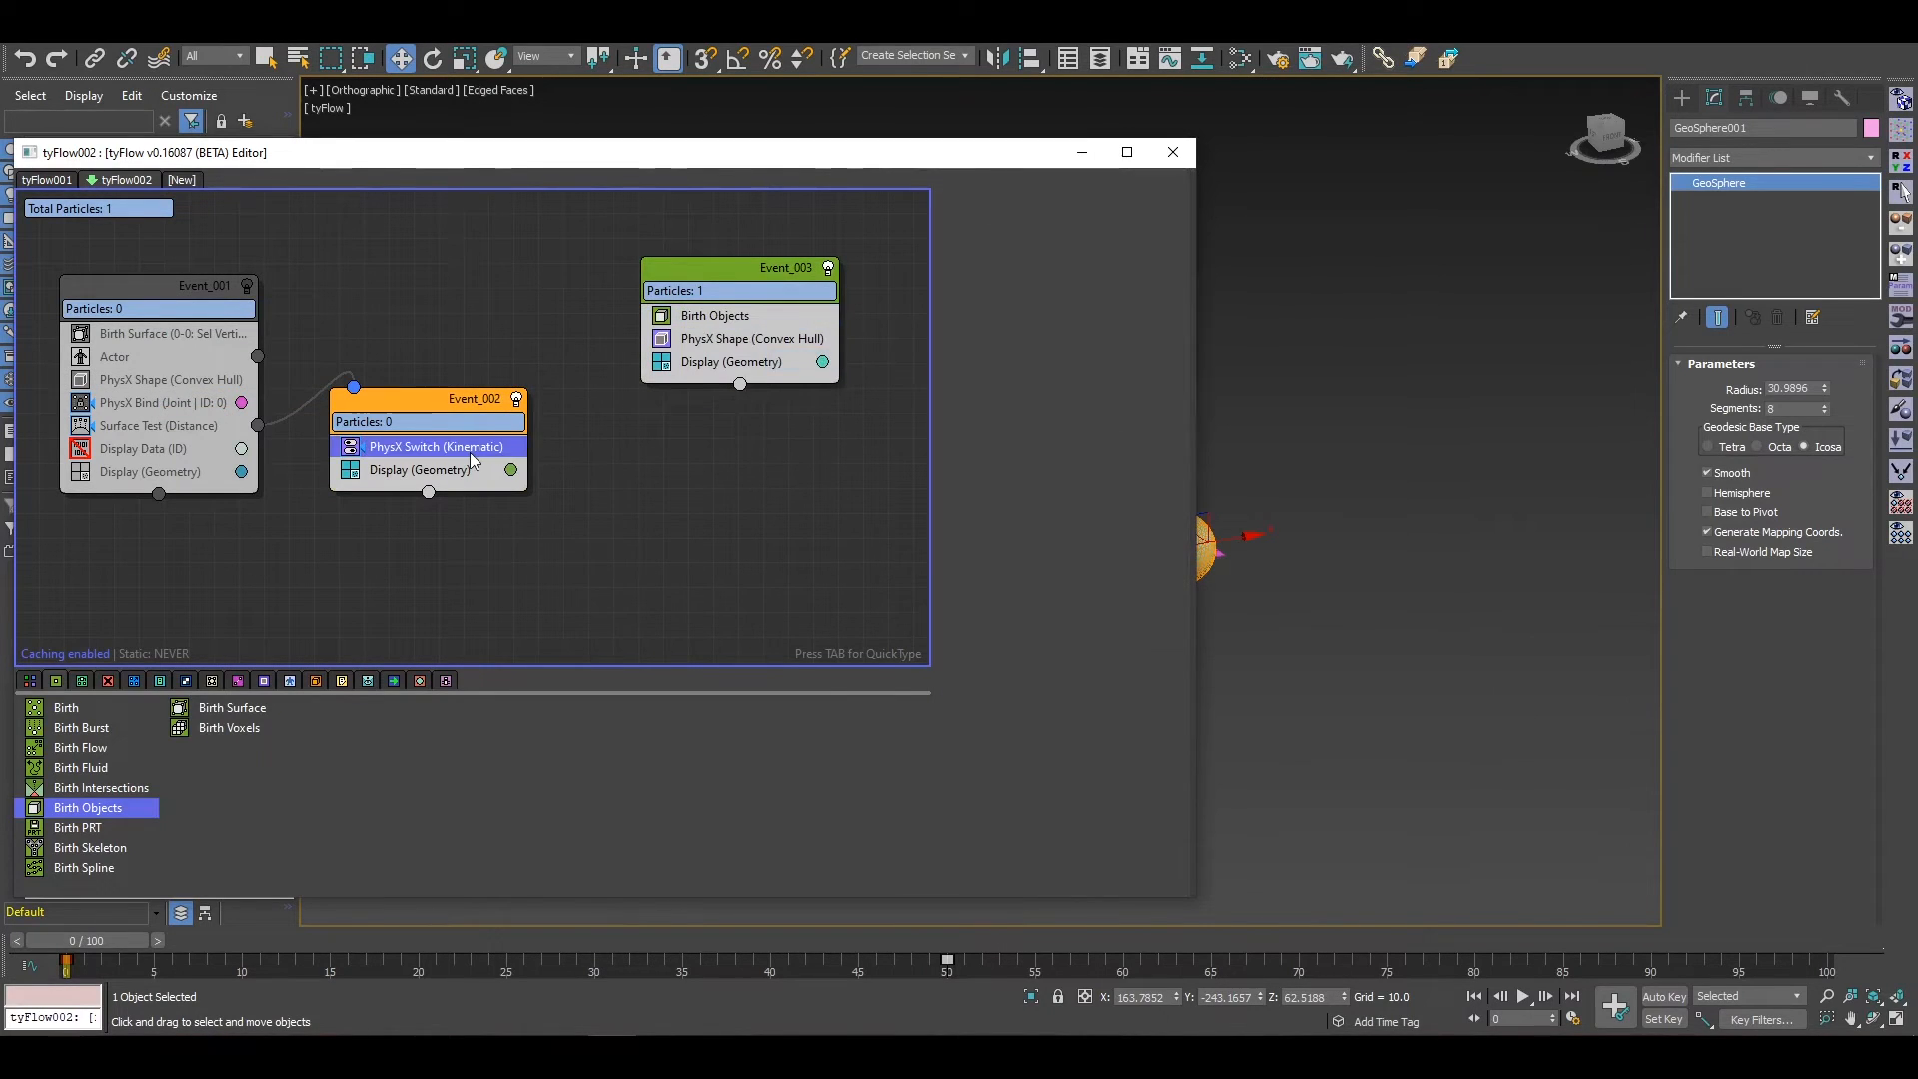
{"action": "right_click", "coordinate": [470, 452]}
{"action": "left_click", "coordinate": [519, 466]}
{"action": "right_click", "coordinate": [758, 337]}
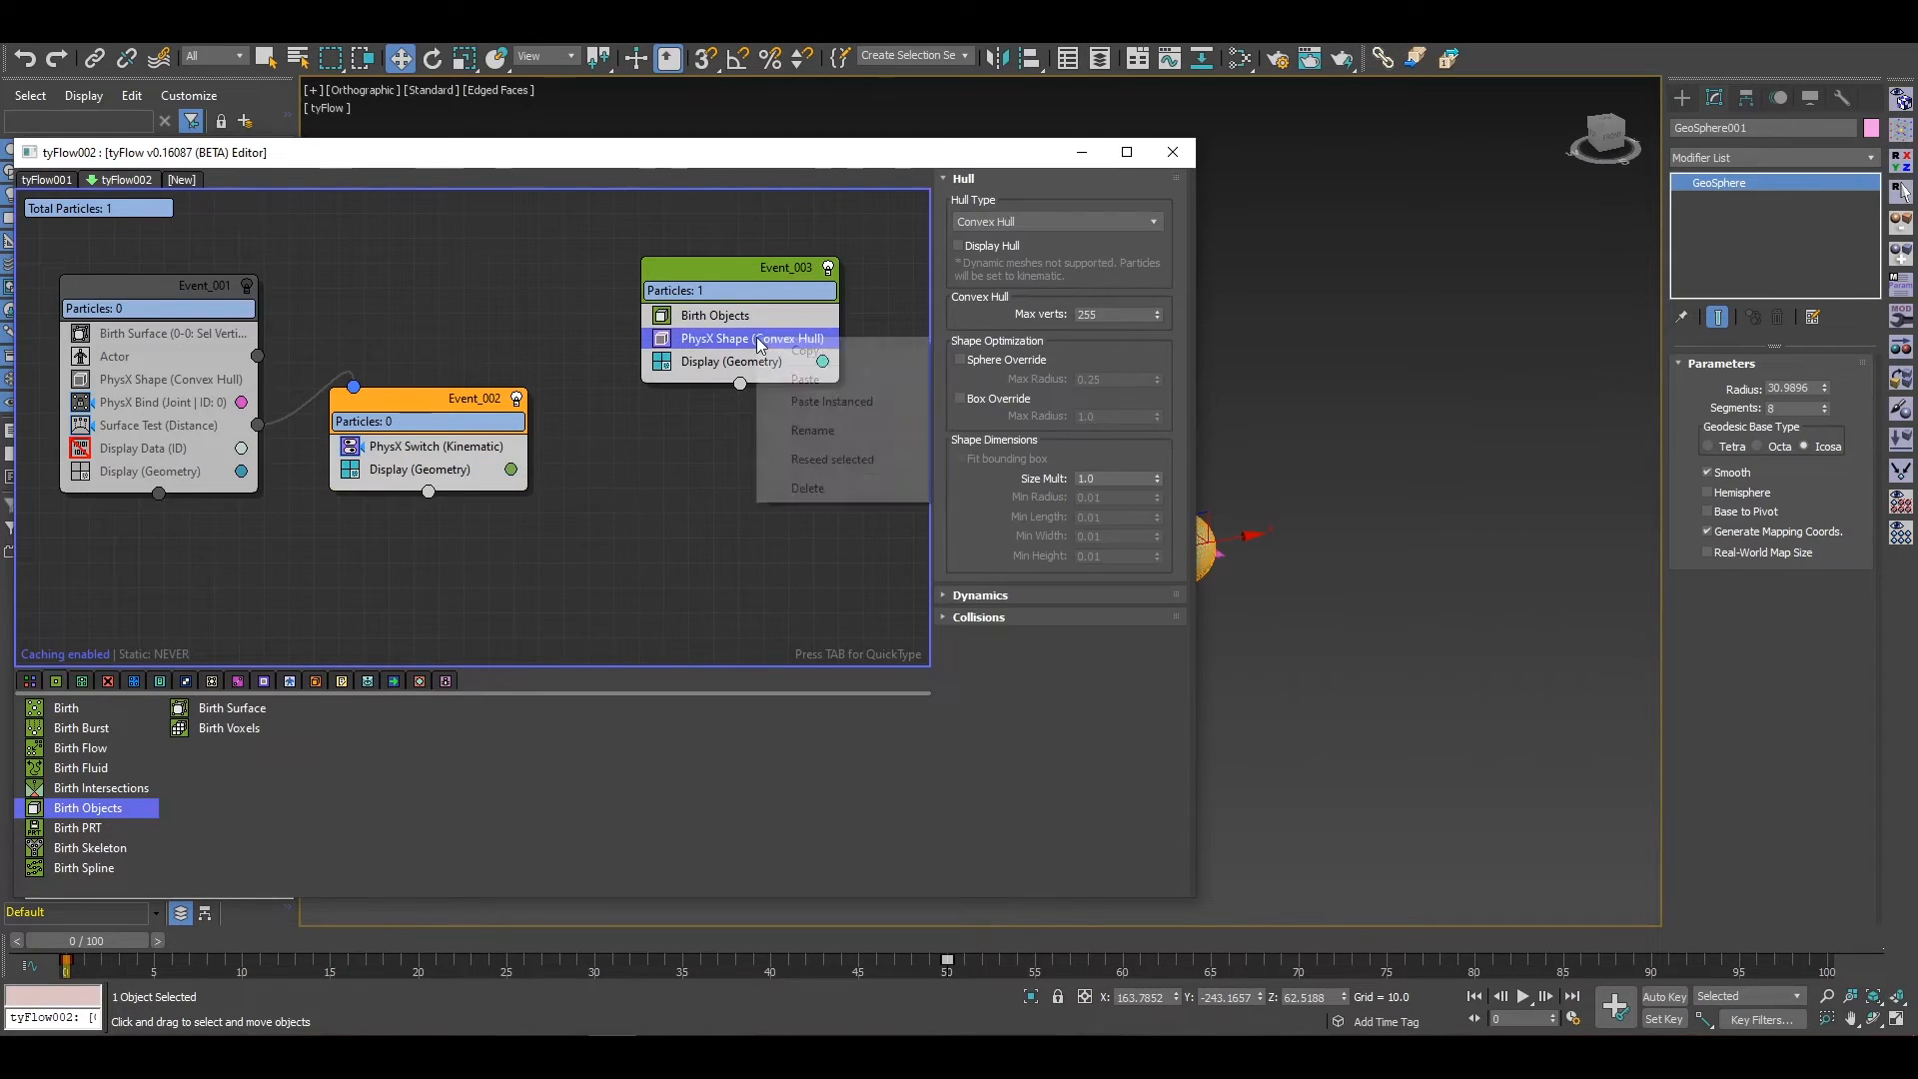
{"action": "left_click", "coordinate": [814, 380]}
{"action": "left_click_drag", "start_coordinate": [762, 340], "coordinate": [759, 370]}
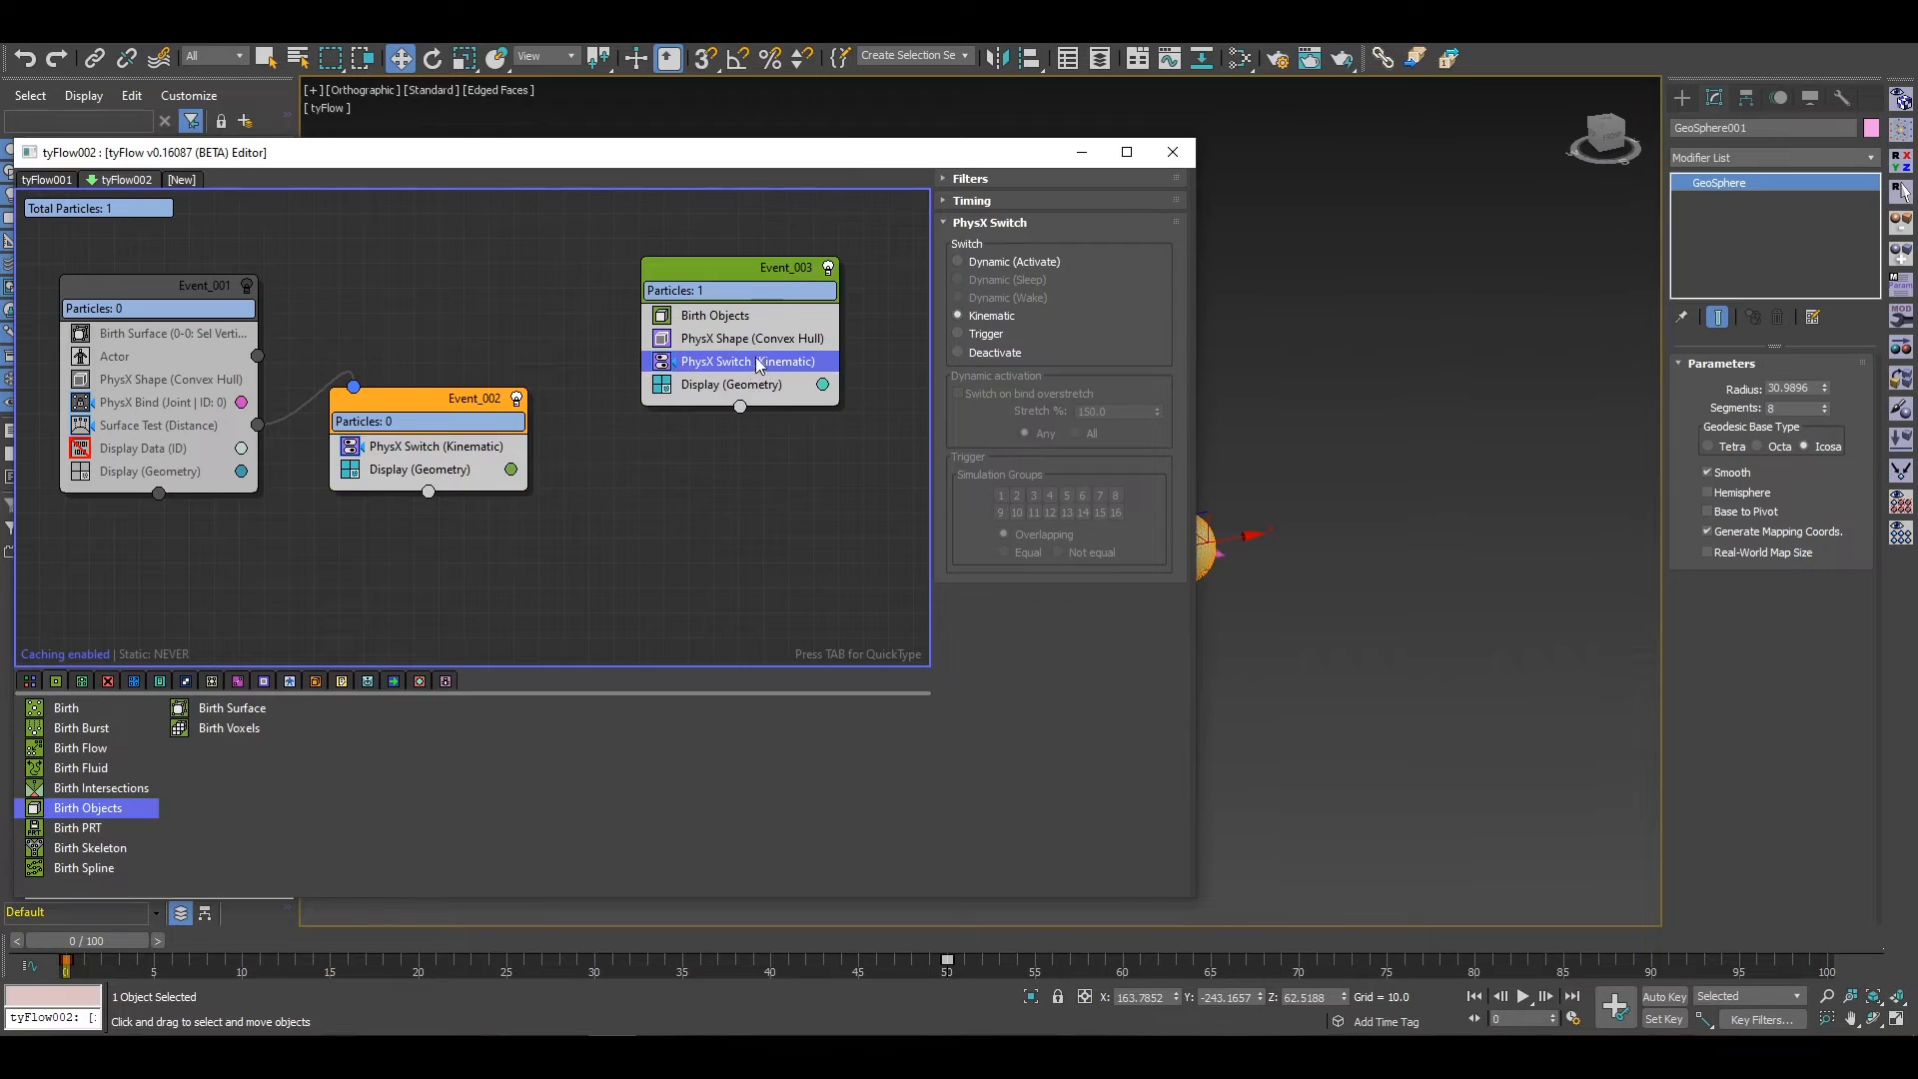
Step: Re-enable Event_001 and briefly play the simulation with the moving sphere
{"action": "left_click", "coordinate": [247, 285]}
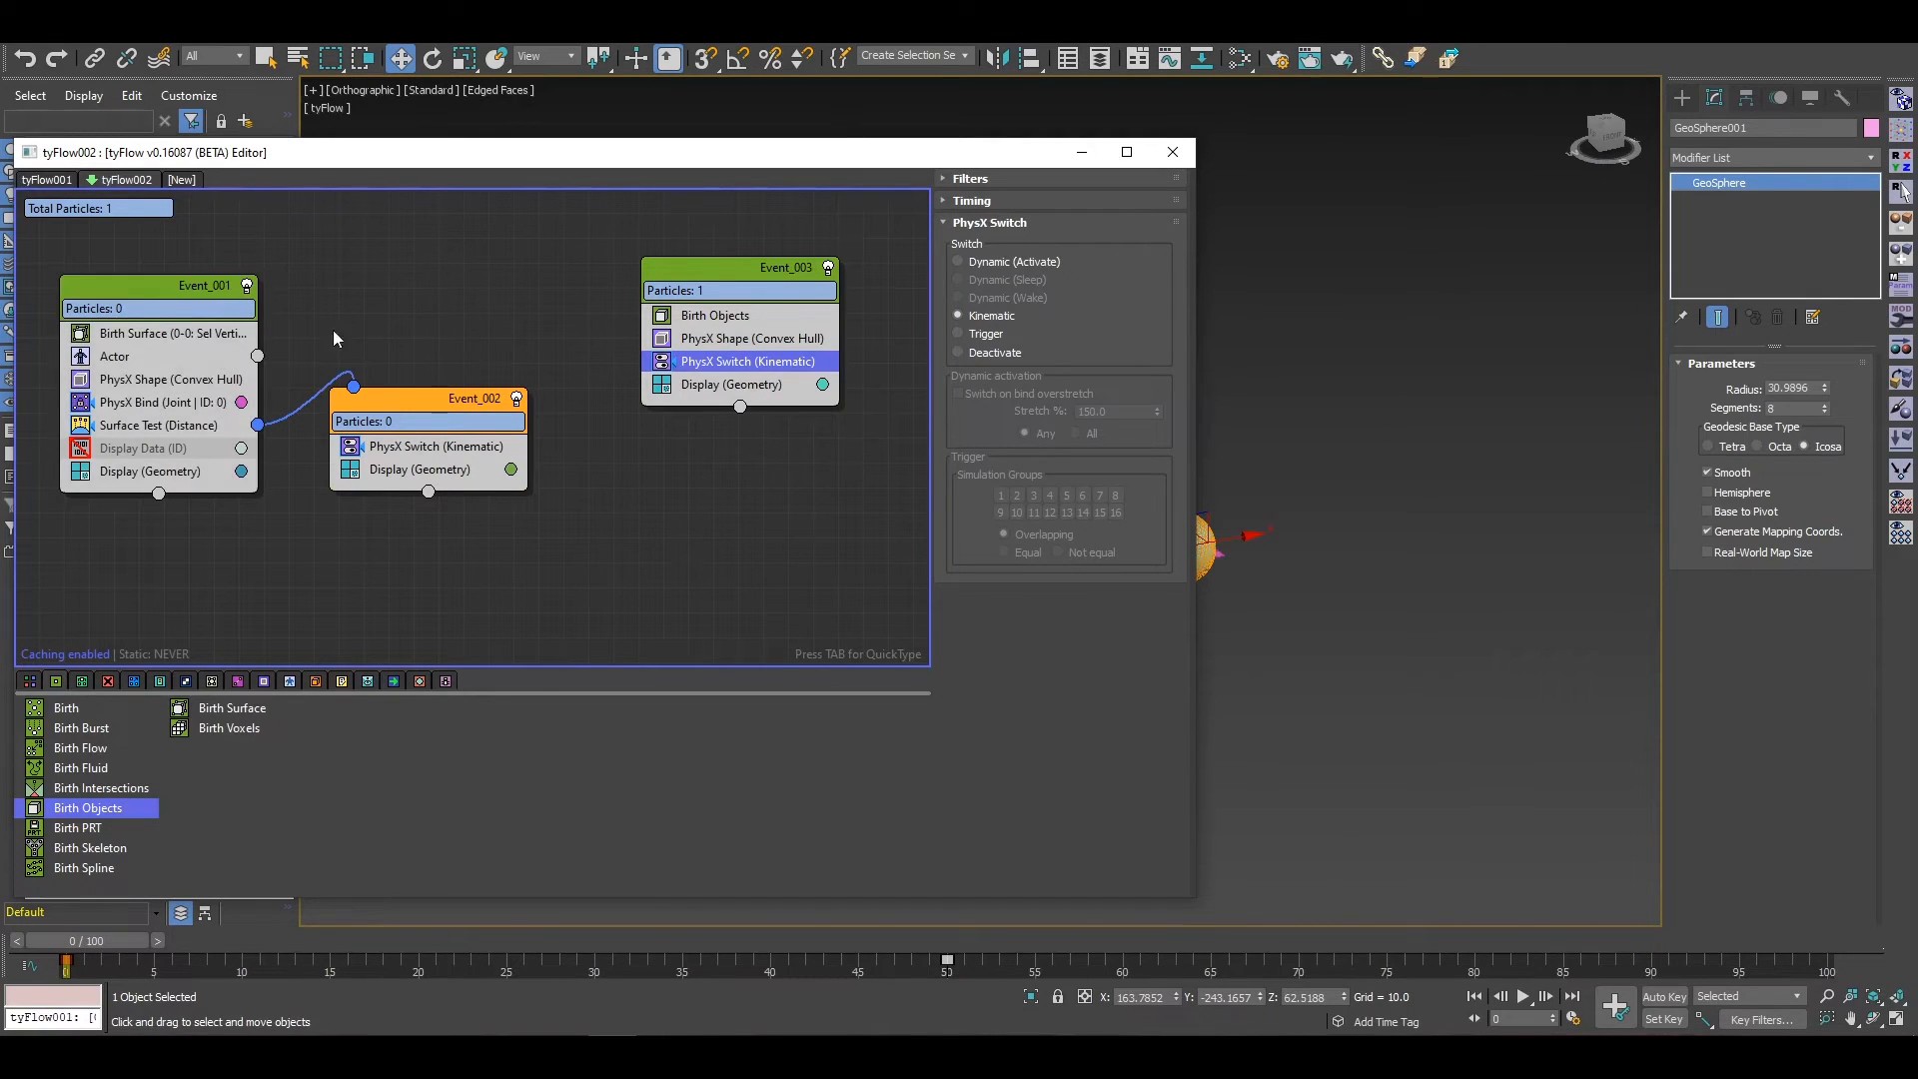
{"action": "left_click", "coordinate": [1083, 156]}
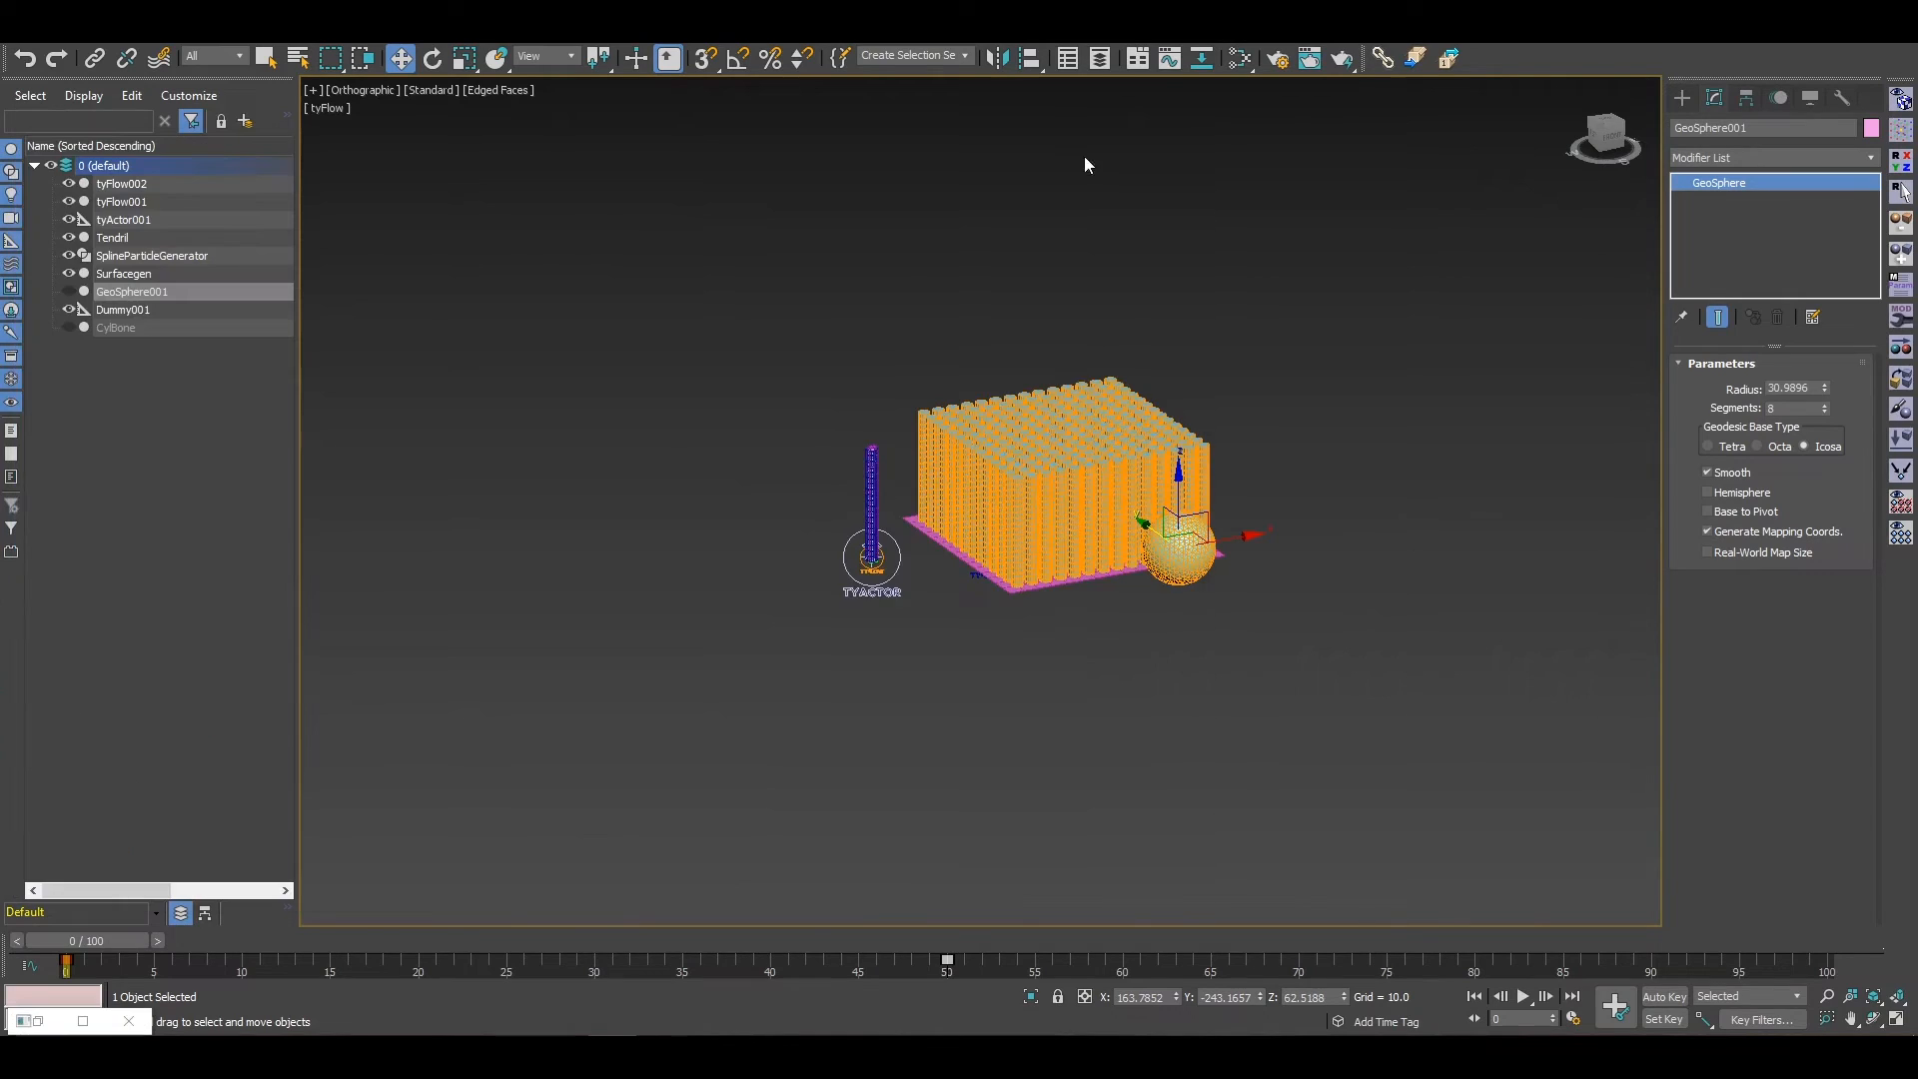
{"action": "left_click", "coordinate": [1524, 997]}
{"action": "left_click", "coordinate": [1527, 997]}
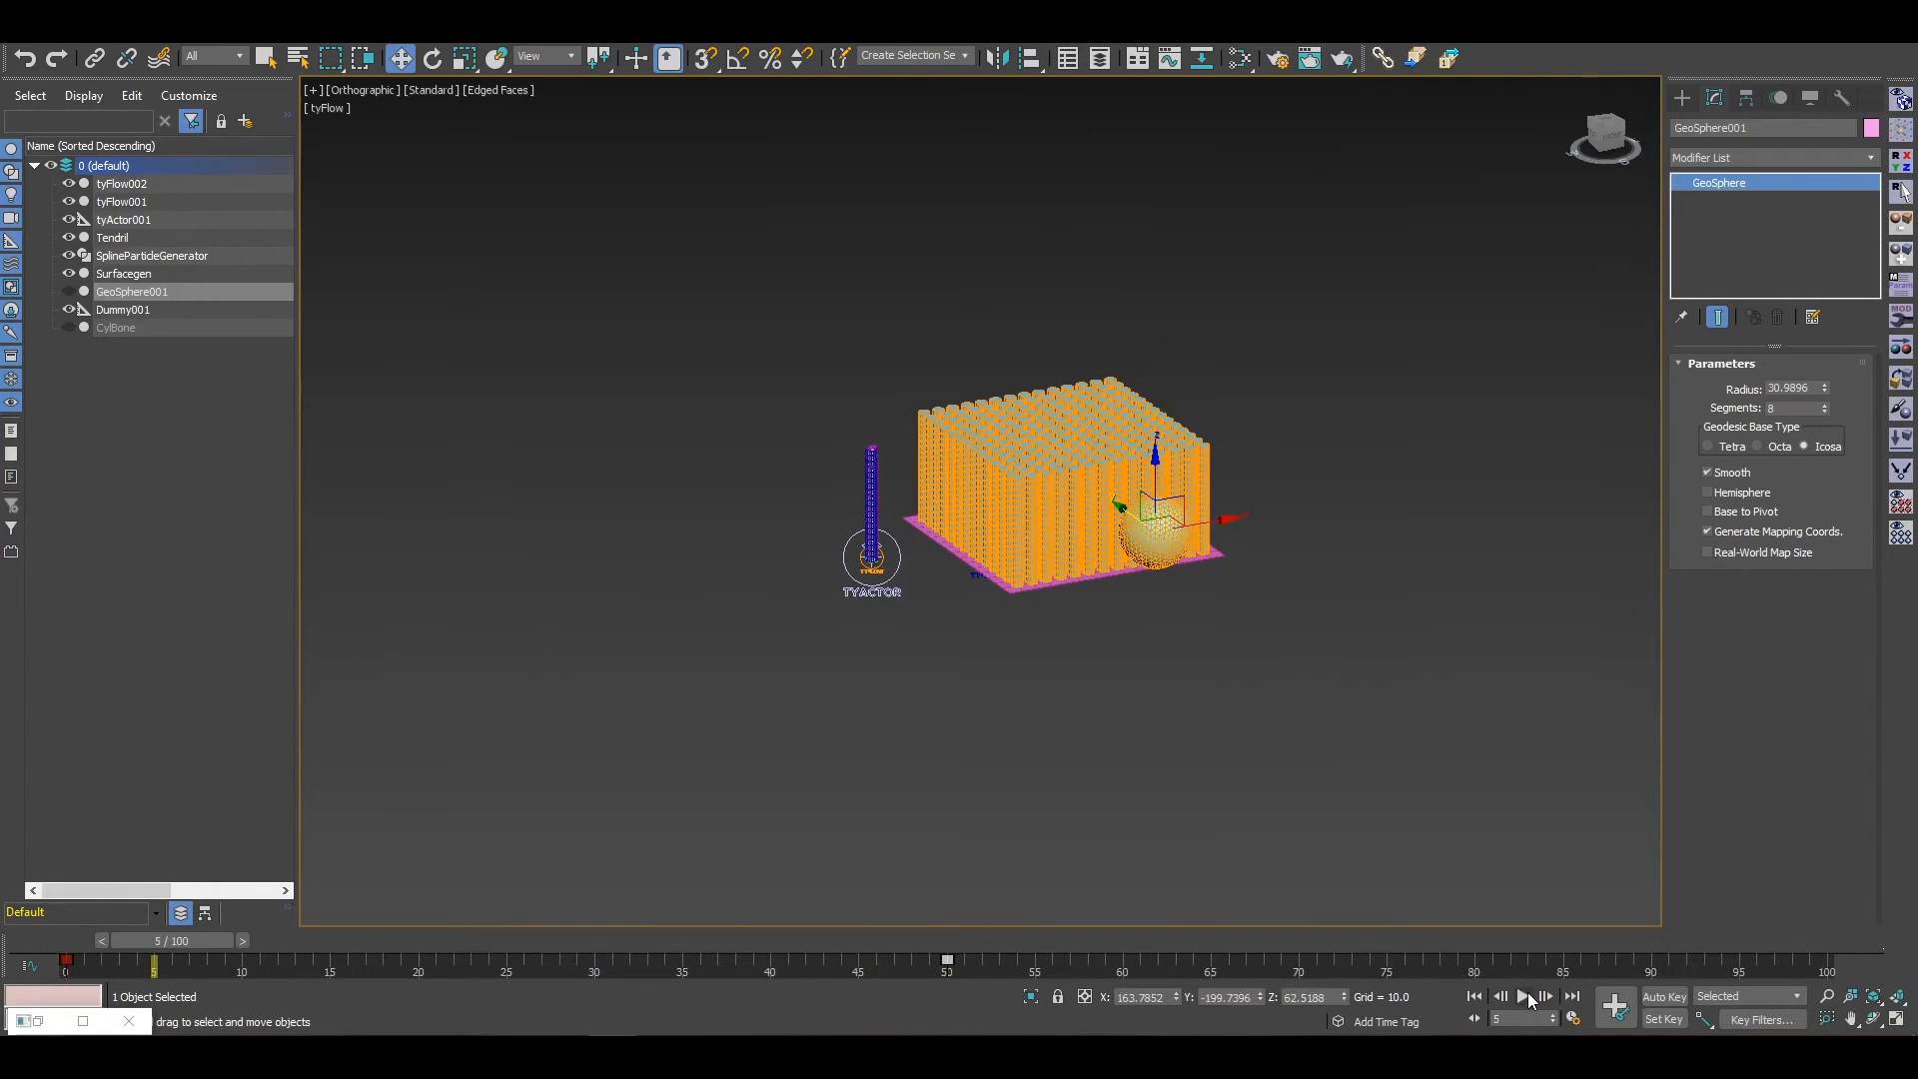
Step: Turn off edged faces in the viewport and hide tyFlow001, Tendril, tyActor001 and SplineParticleGenerator
{"action": "key", "text": "F4"}
{"action": "scroll", "coordinate": [1023, 514], "scroll_direction": "up", "scroll_amount": 4}
{"action": "middle_click_drag", "start_coordinate": [1147, 559], "coordinate": [1083, 625]}
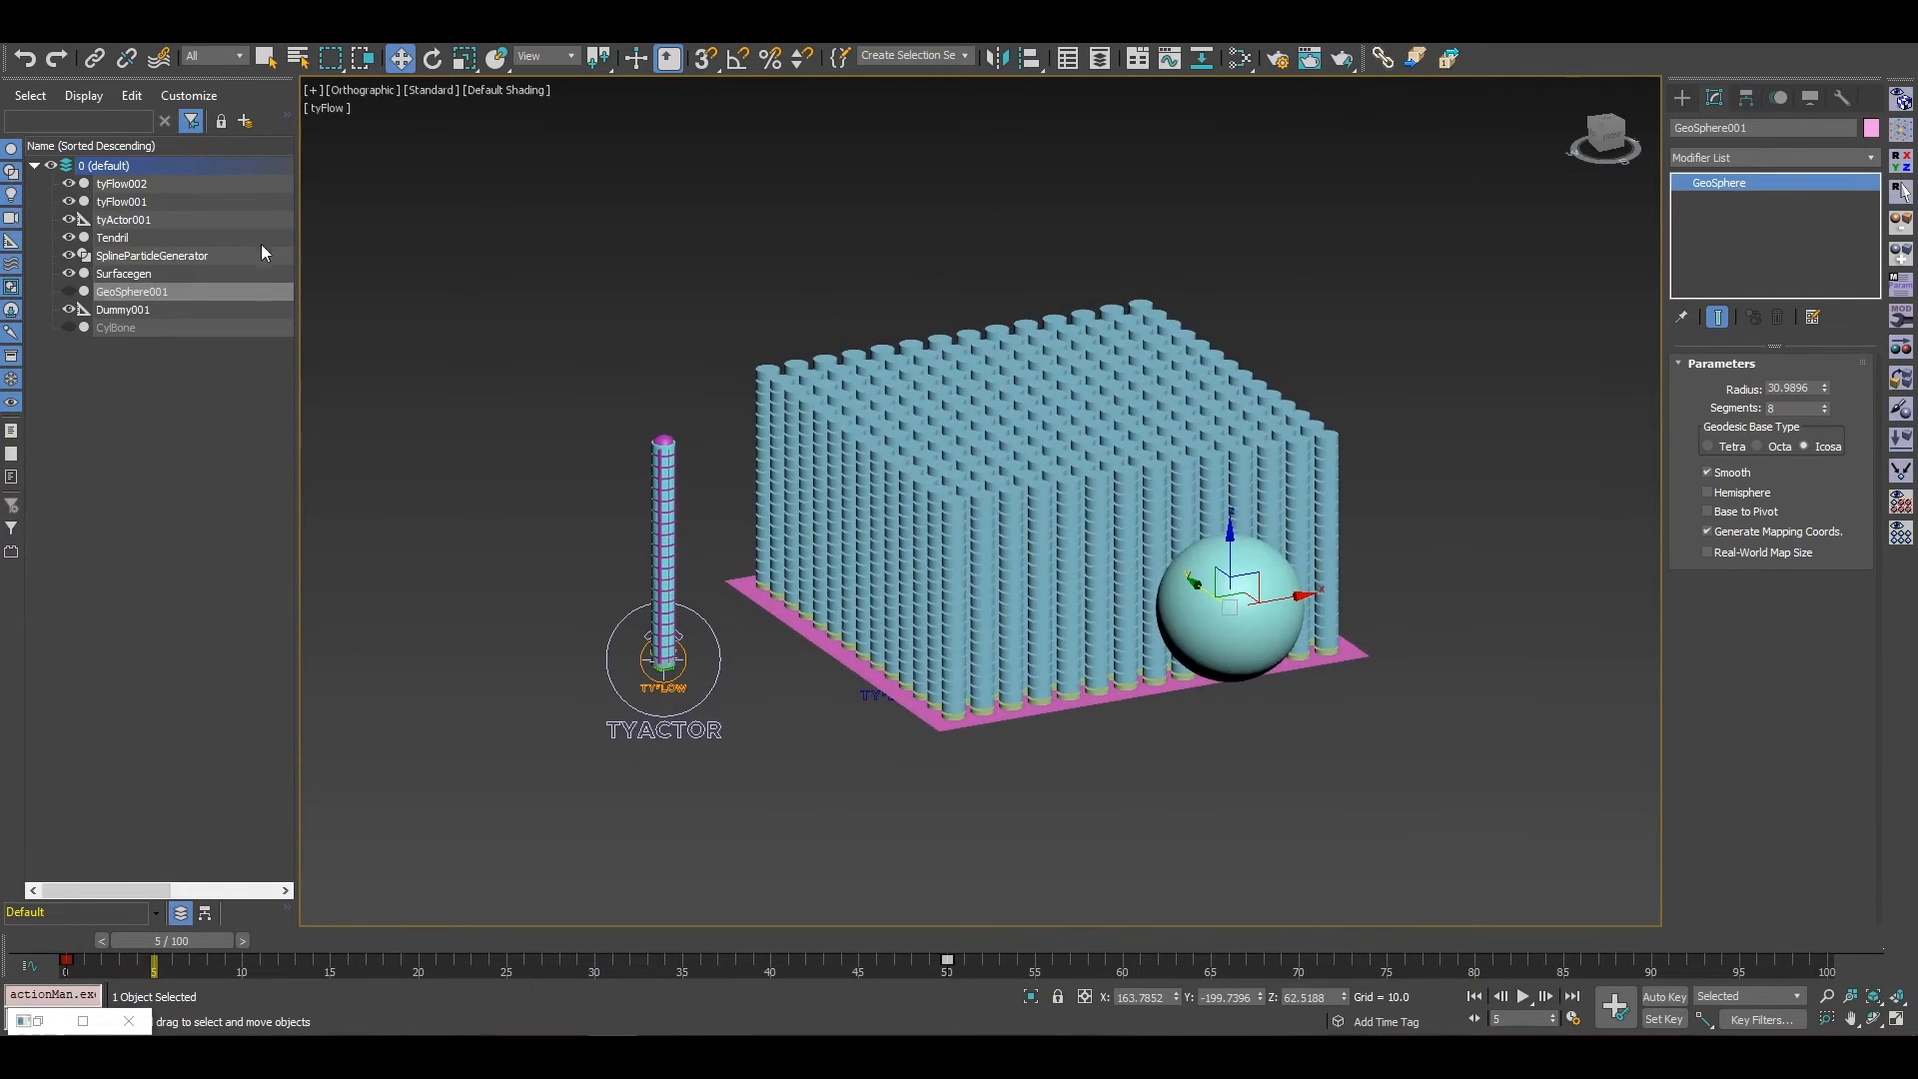
{"action": "left_click", "coordinate": [69, 202]}
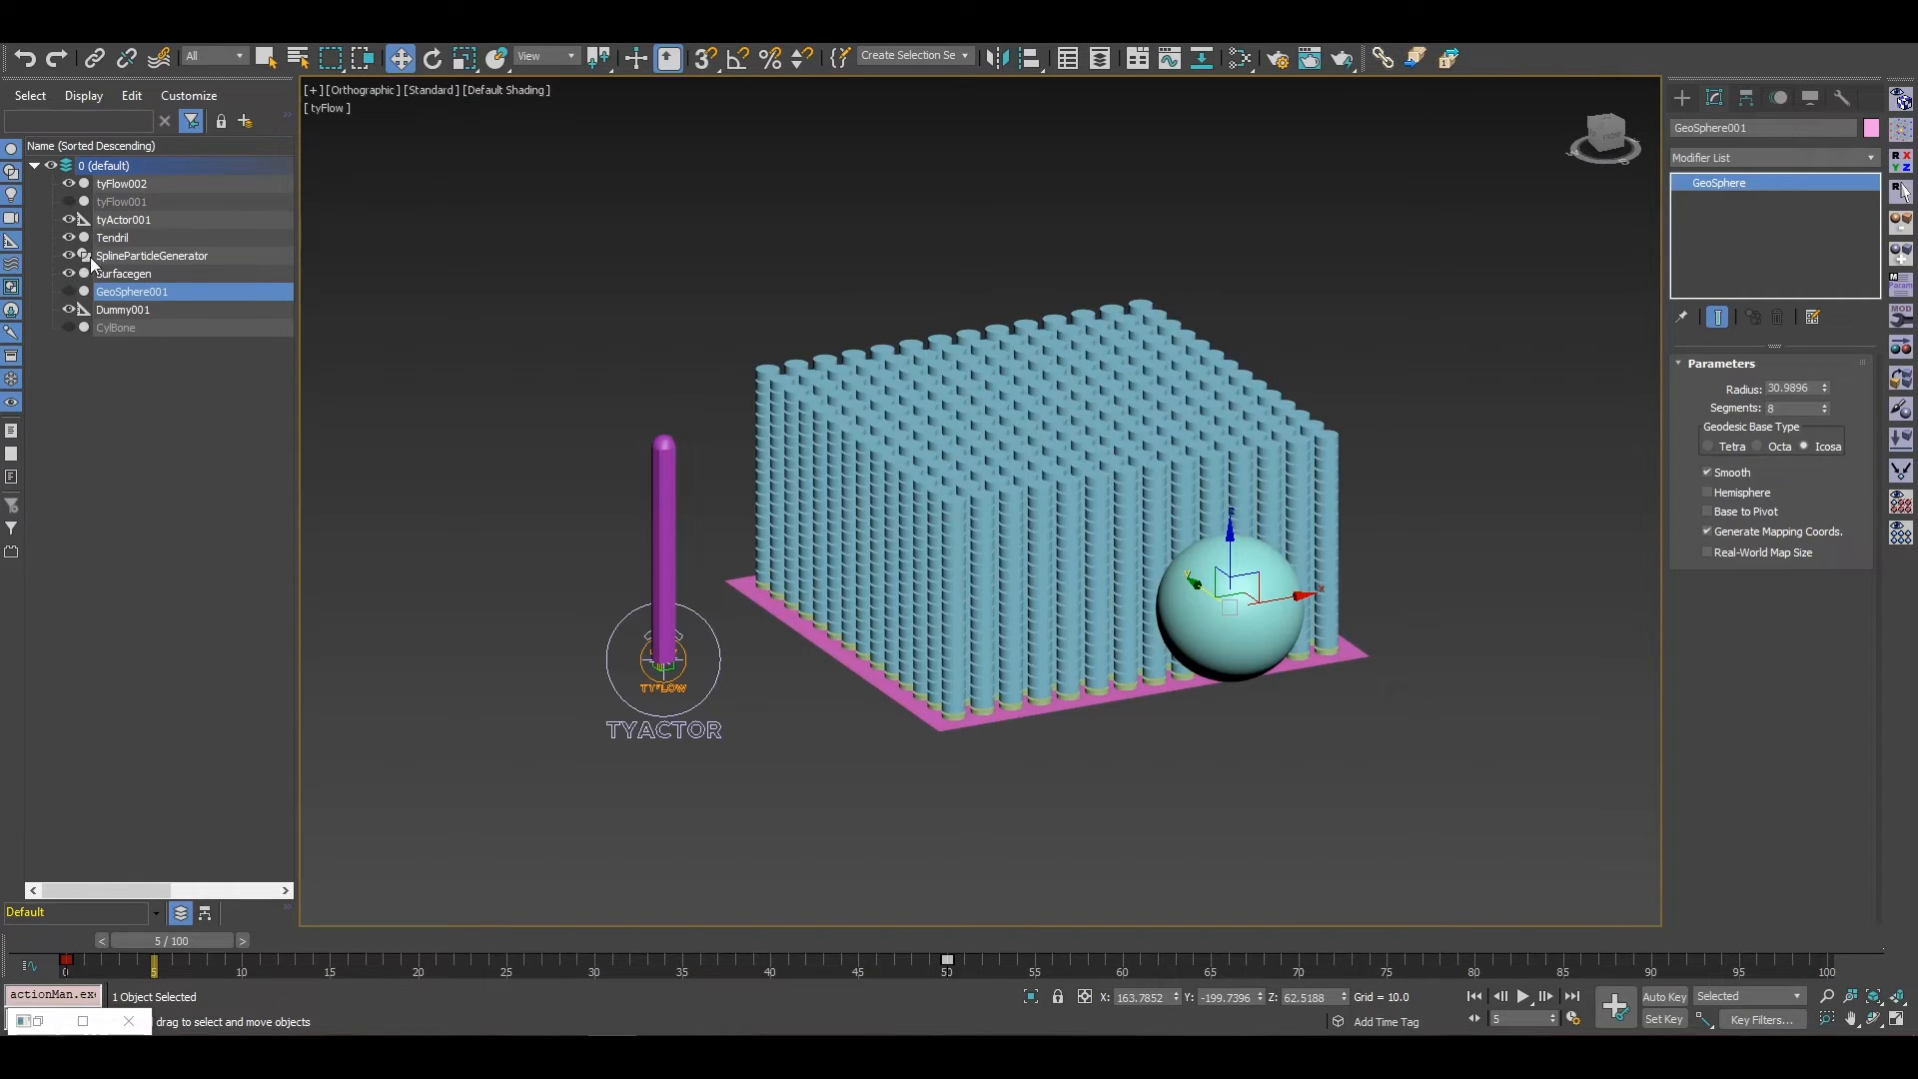
{"action": "left_click", "coordinate": [69, 238]}
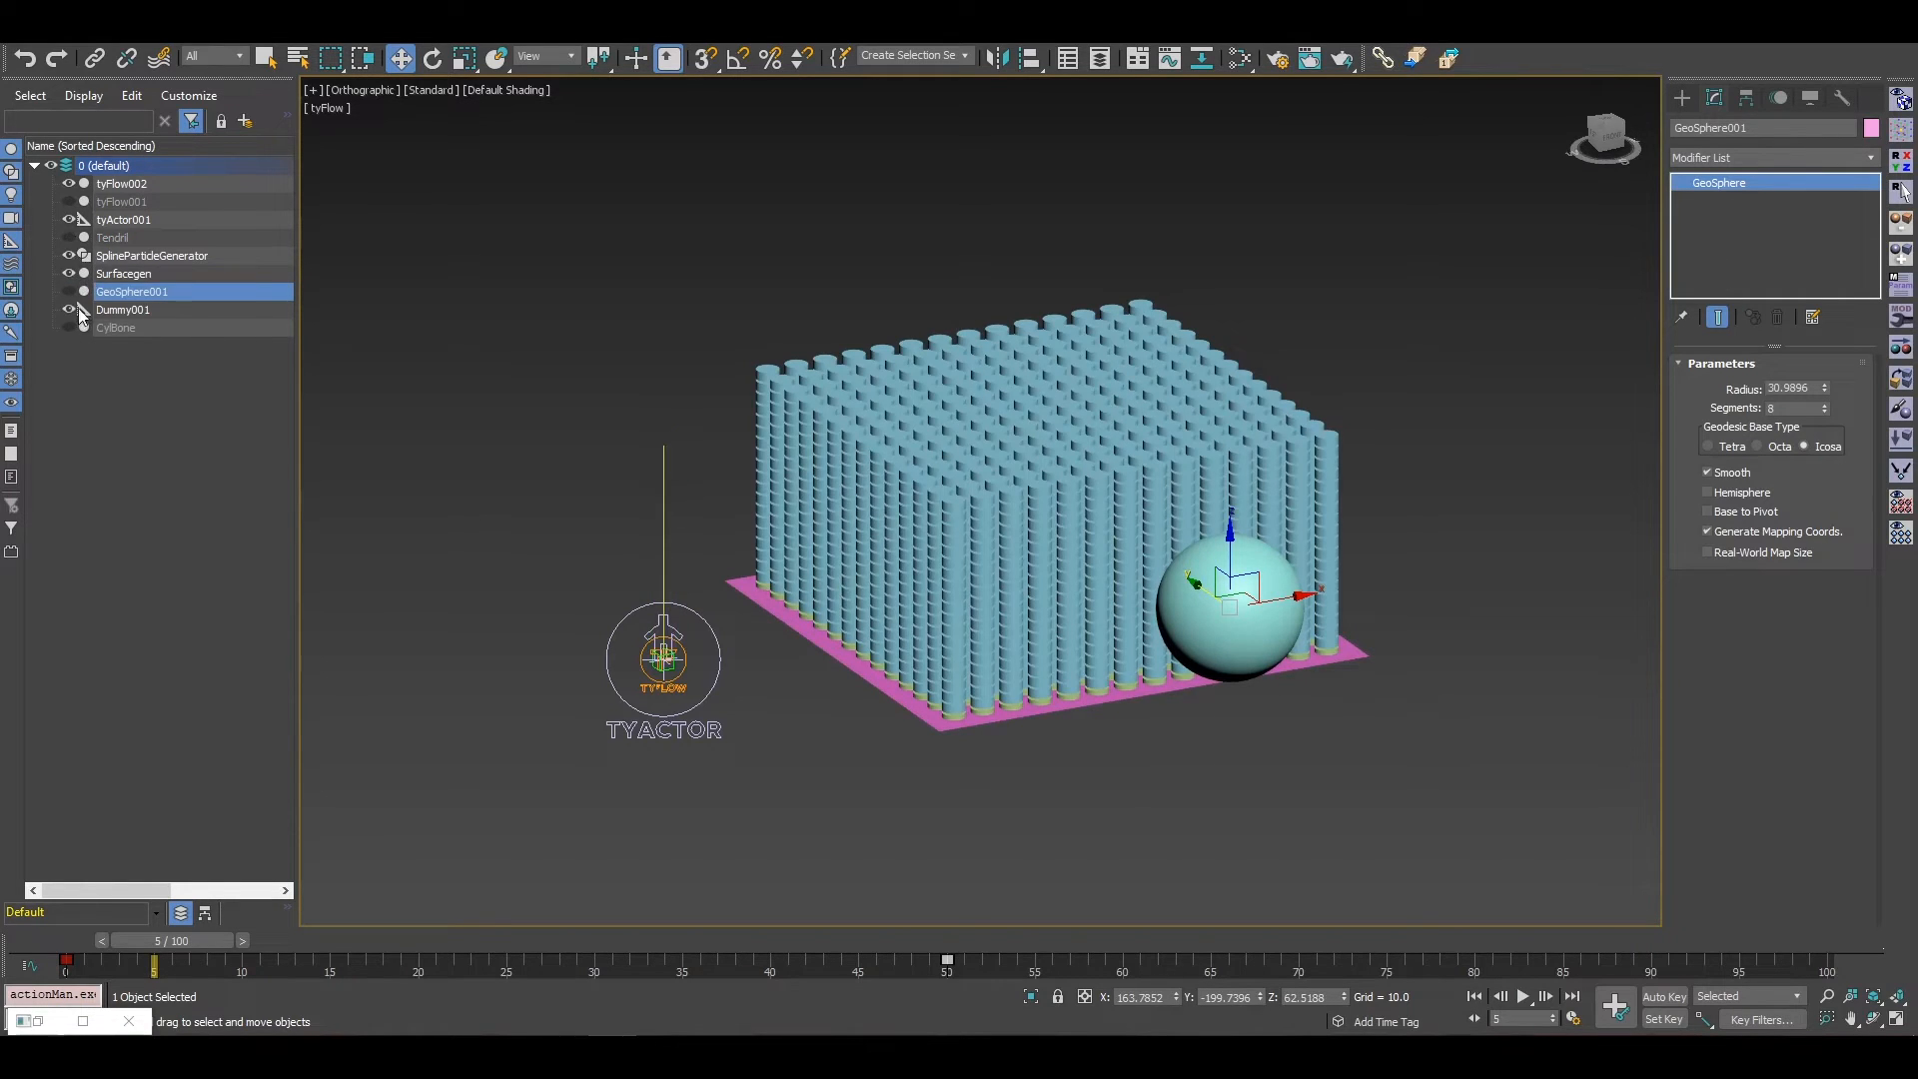
{"action": "left_click", "coordinate": [69, 220]}
{"action": "left_click", "coordinate": [69, 256]}
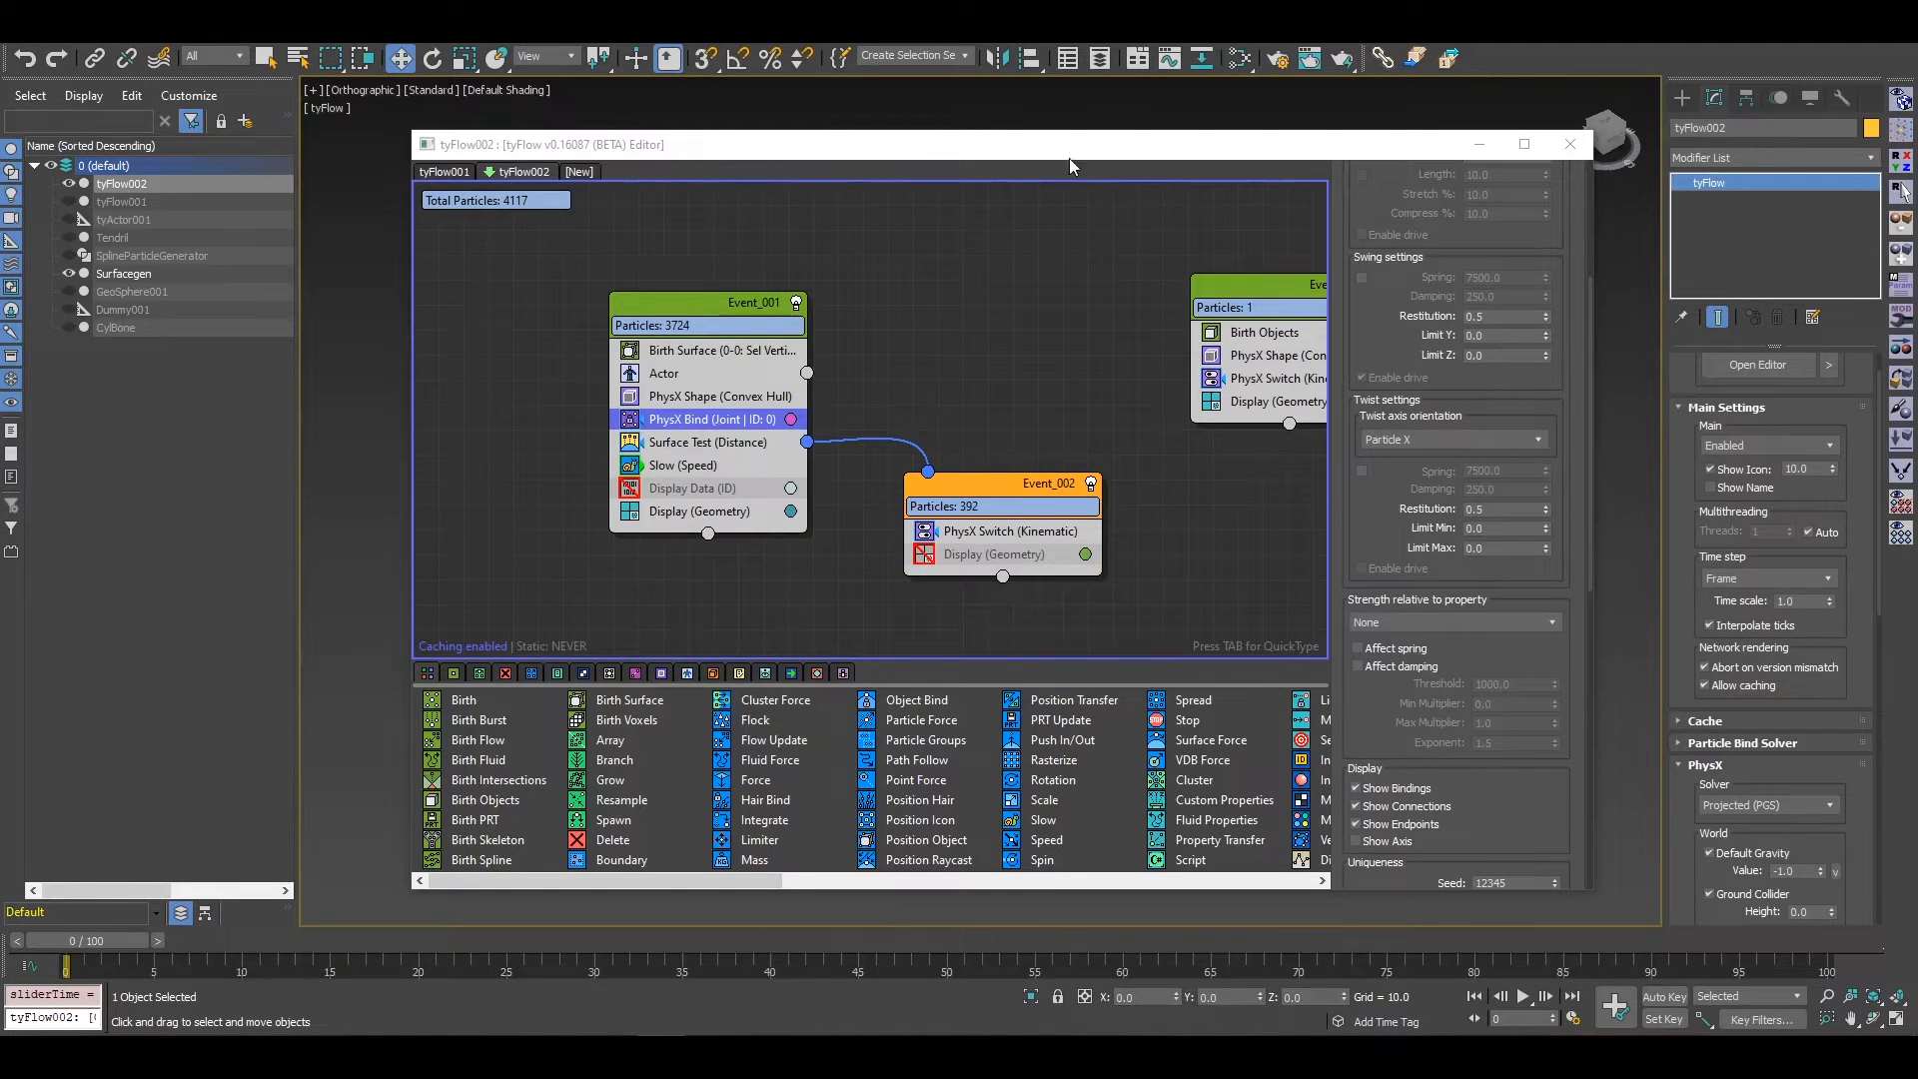
Step: Move the tyFlow editor window aside so the cylinder stacks and sphere are uncovered in the viewport
{"action": "left_click_drag", "start_coordinate": [1099, 155], "coordinate": [483, 91]}
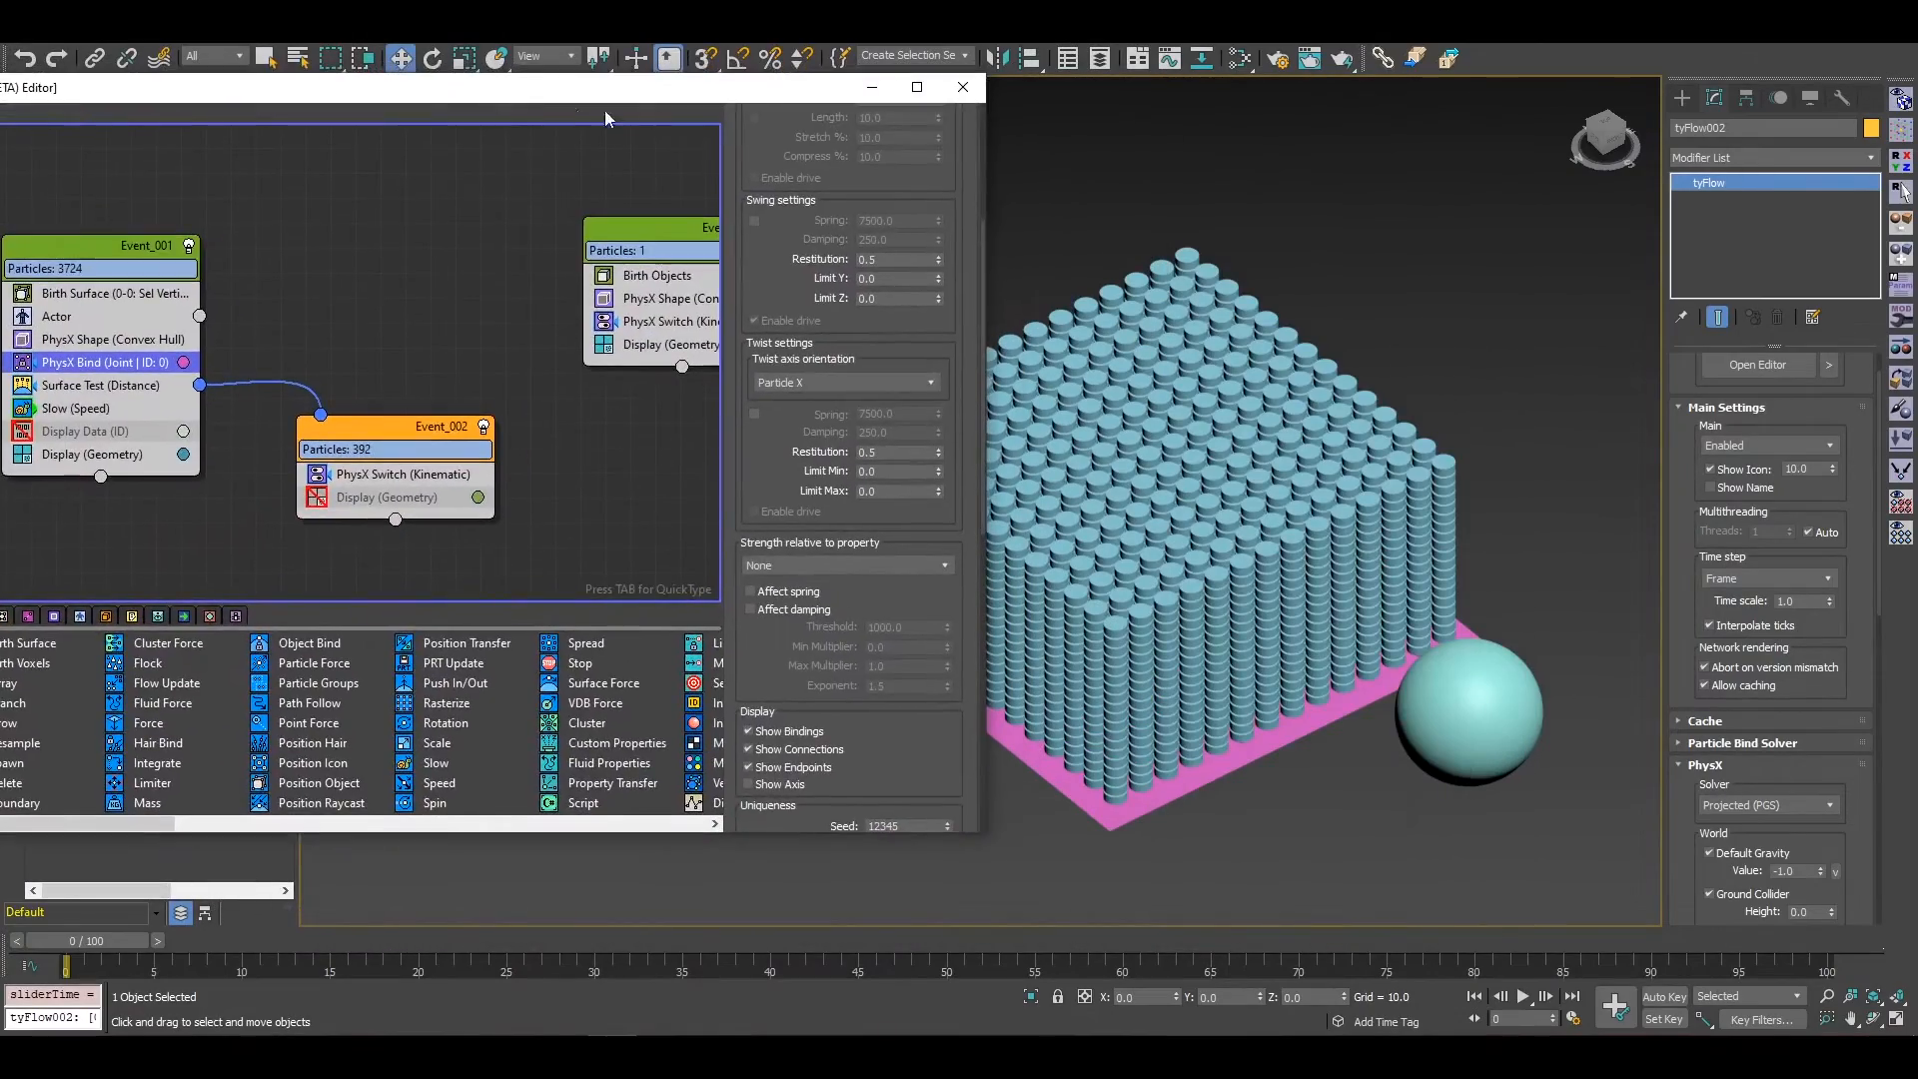
{"action": "left_click_drag", "start_coordinate": [752, 99], "coordinate": [566, 105]}
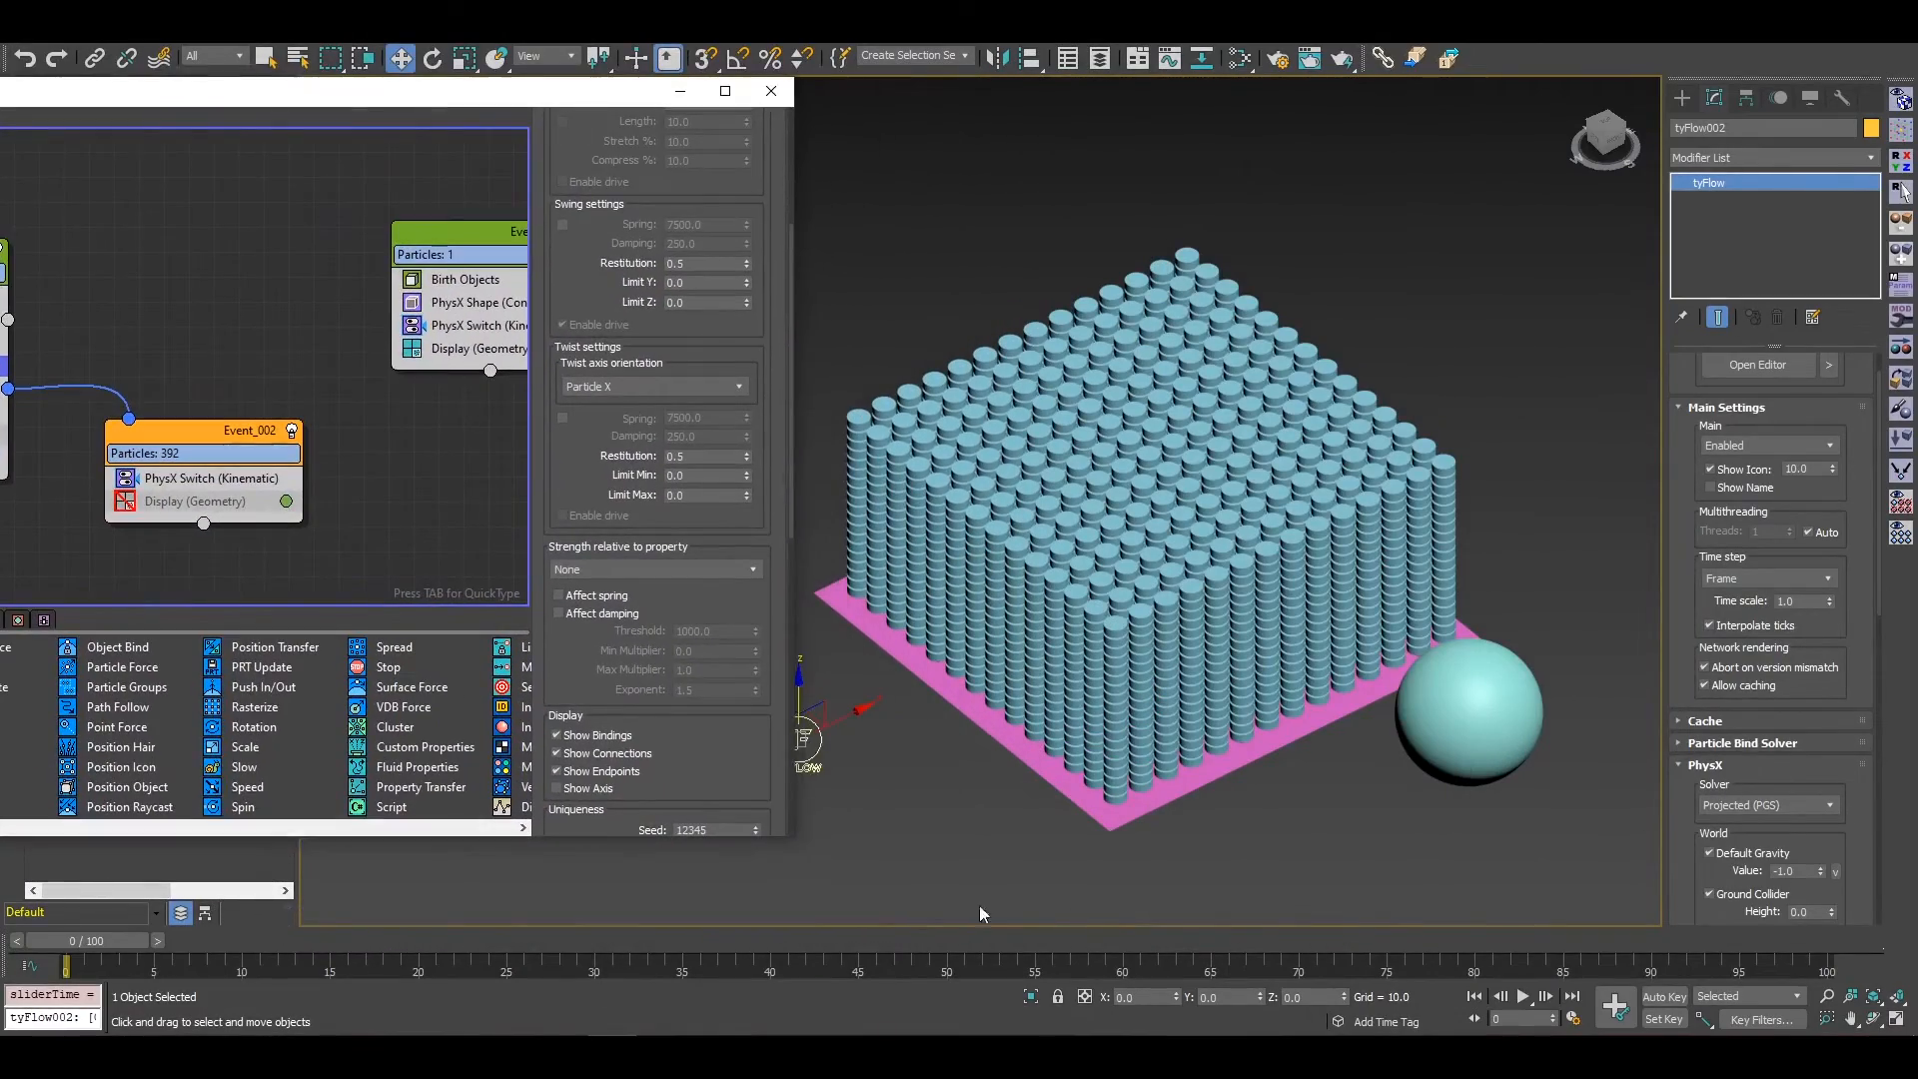
Step: Play the simulation of the sphere moving through the cylinder stacks and return to frame 0
{"action": "middle_click_drag", "start_coordinate": [1134, 734], "coordinate": [1104, 691]}
{"action": "scroll", "coordinate": [1104, 691], "scroll_direction": "down", "scroll_amount": 3}
{"action": "scroll", "coordinate": [1109, 700], "scroll_direction": "up", "scroll_amount": 4}
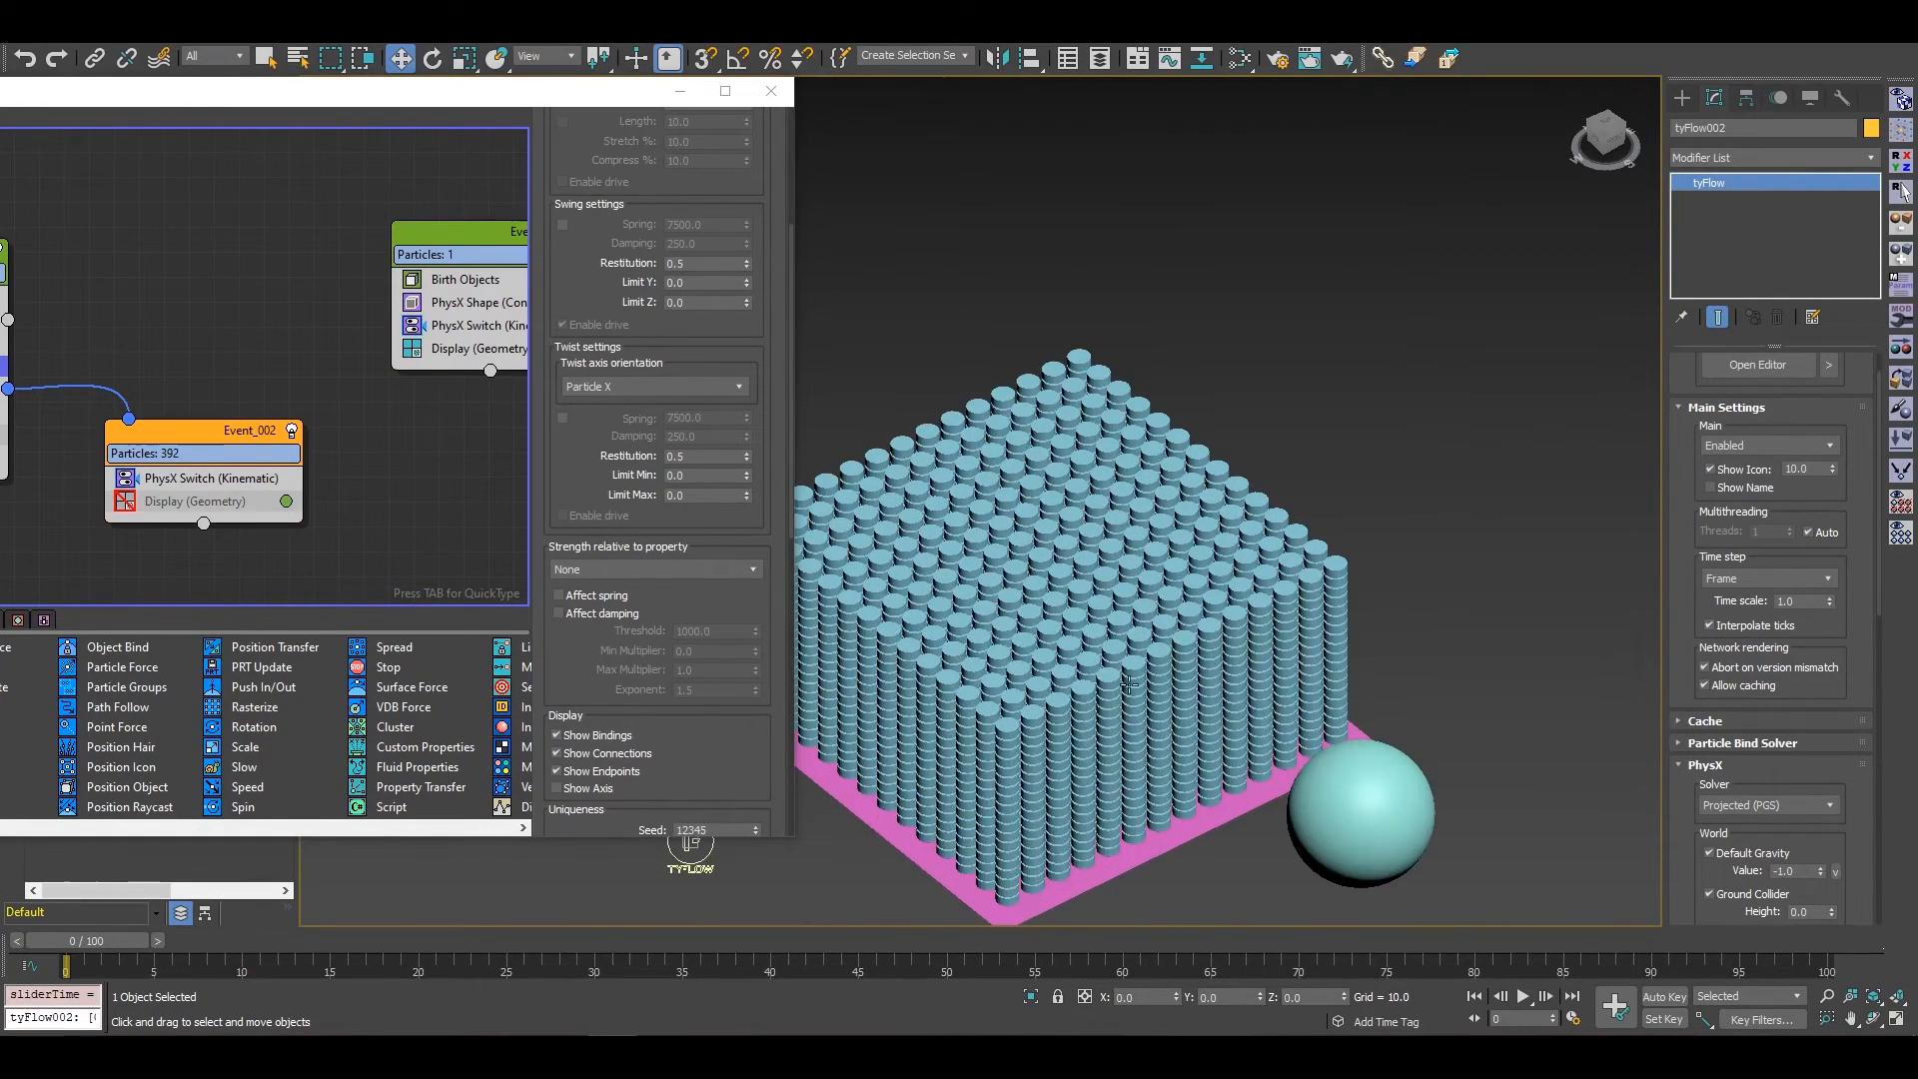
{"action": "left_click", "coordinate": [1522, 997]}
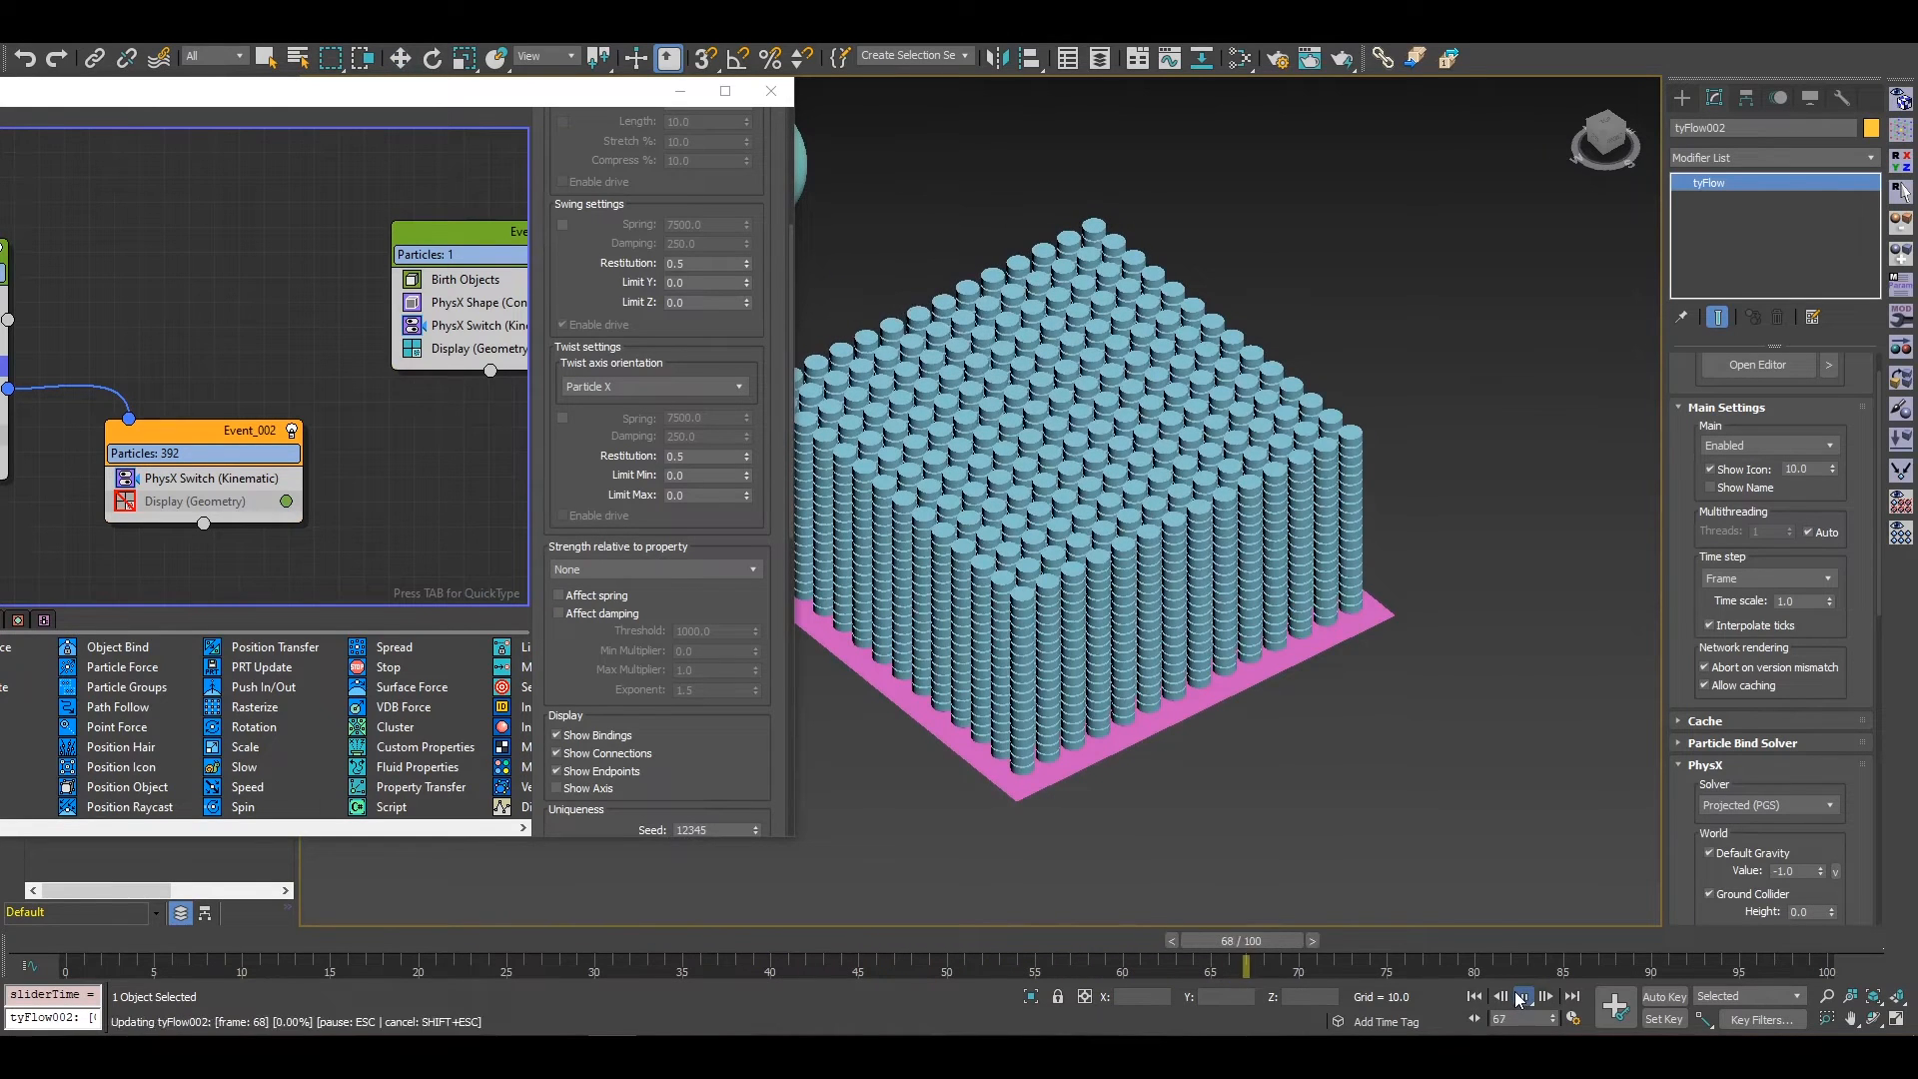
{"action": "scroll", "coordinate": [1203, 494], "scroll_direction": "down", "scroll_amount": 5}
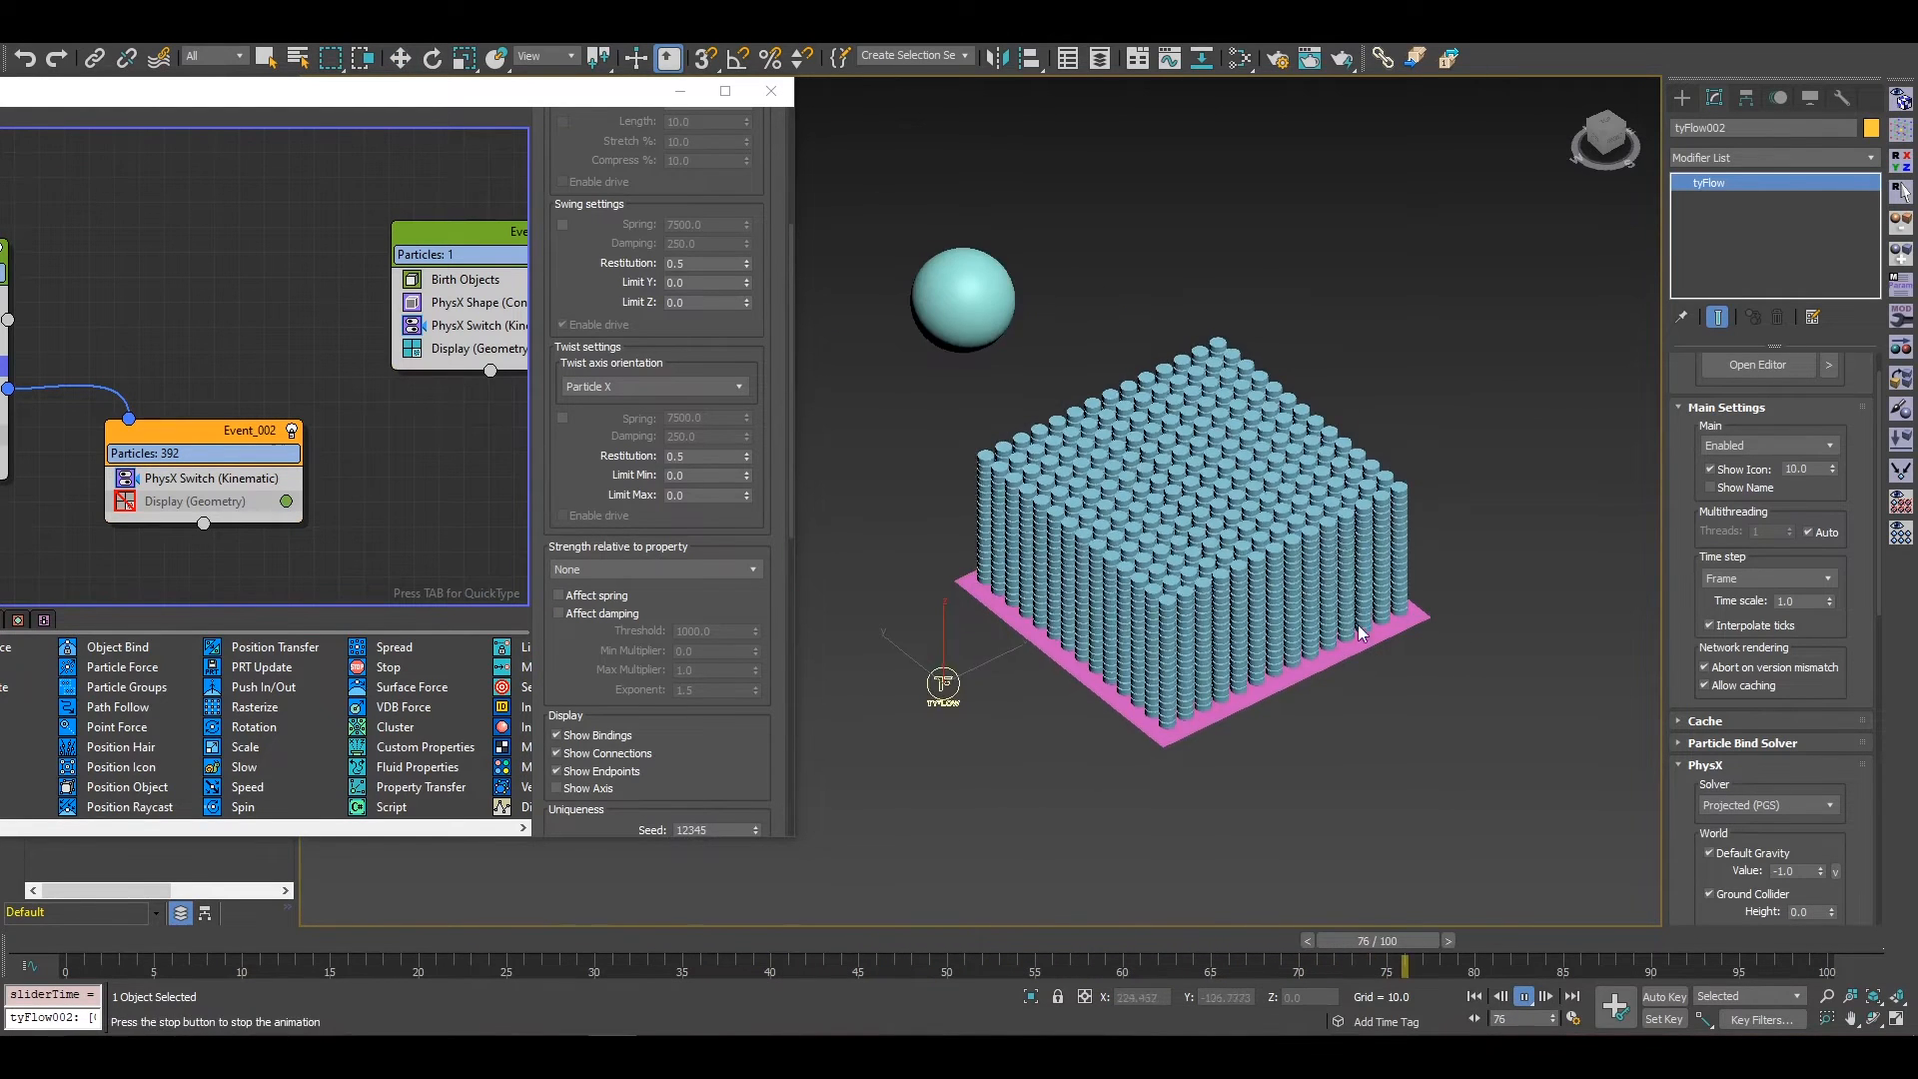
{"action": "middle_click_drag", "start_coordinate": [1271, 716], "coordinate": [1036, 826], "text": "alt"}
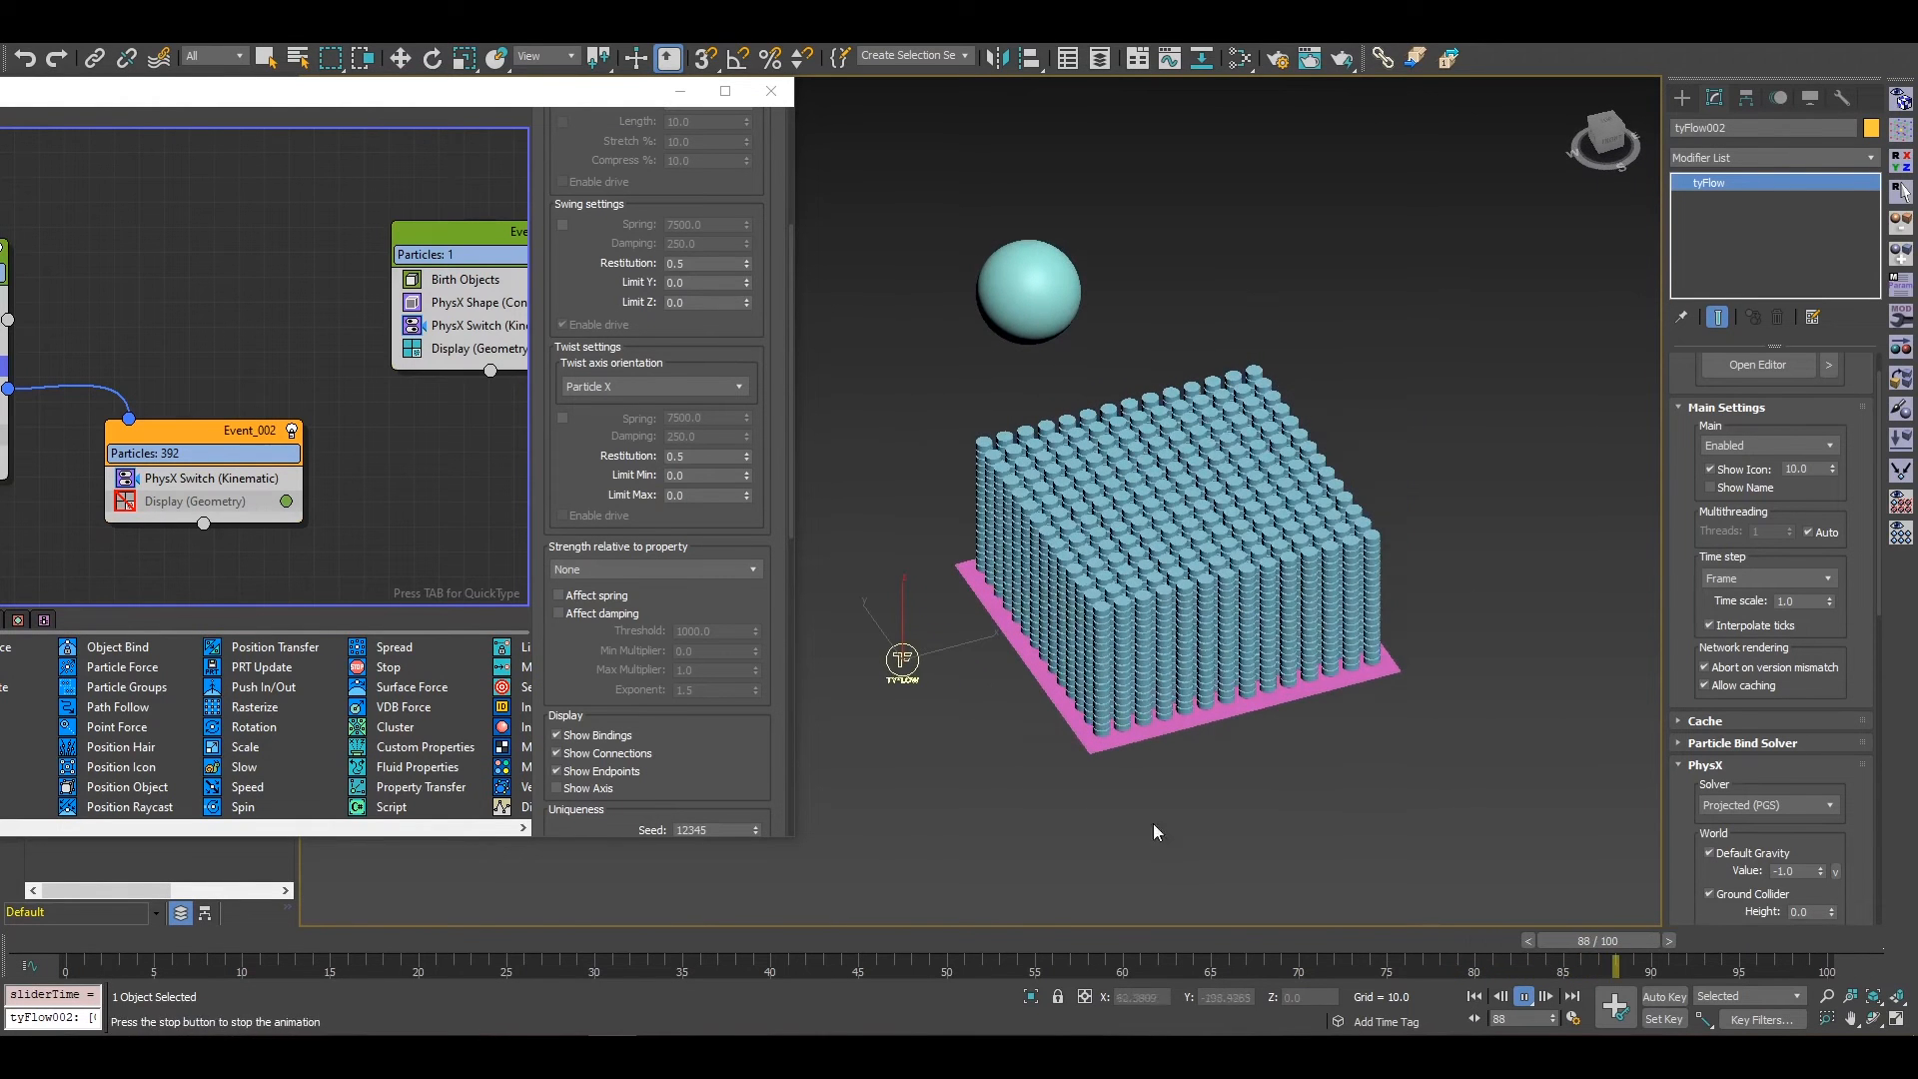
{"action": "mouse_move", "coordinate": [54, 938]}
{"action": "left_mouse_down"}
{"action": "mouse_move", "coordinate": [559, 943]}
{"action": "mouse_move", "coordinate": [38, 961]}
{"action": "left_mouse_up"}
Step: Turn off the geometry display in Event_001 and enable Generate Skinned Meshes on its Actor operator
{"action": "middle_click_drag", "start_coordinate": [105, 345], "coordinate": [412, 304]}
{"action": "left_click", "coordinate": [138, 419]}
{"action": "left_click", "coordinate": [171, 281]}
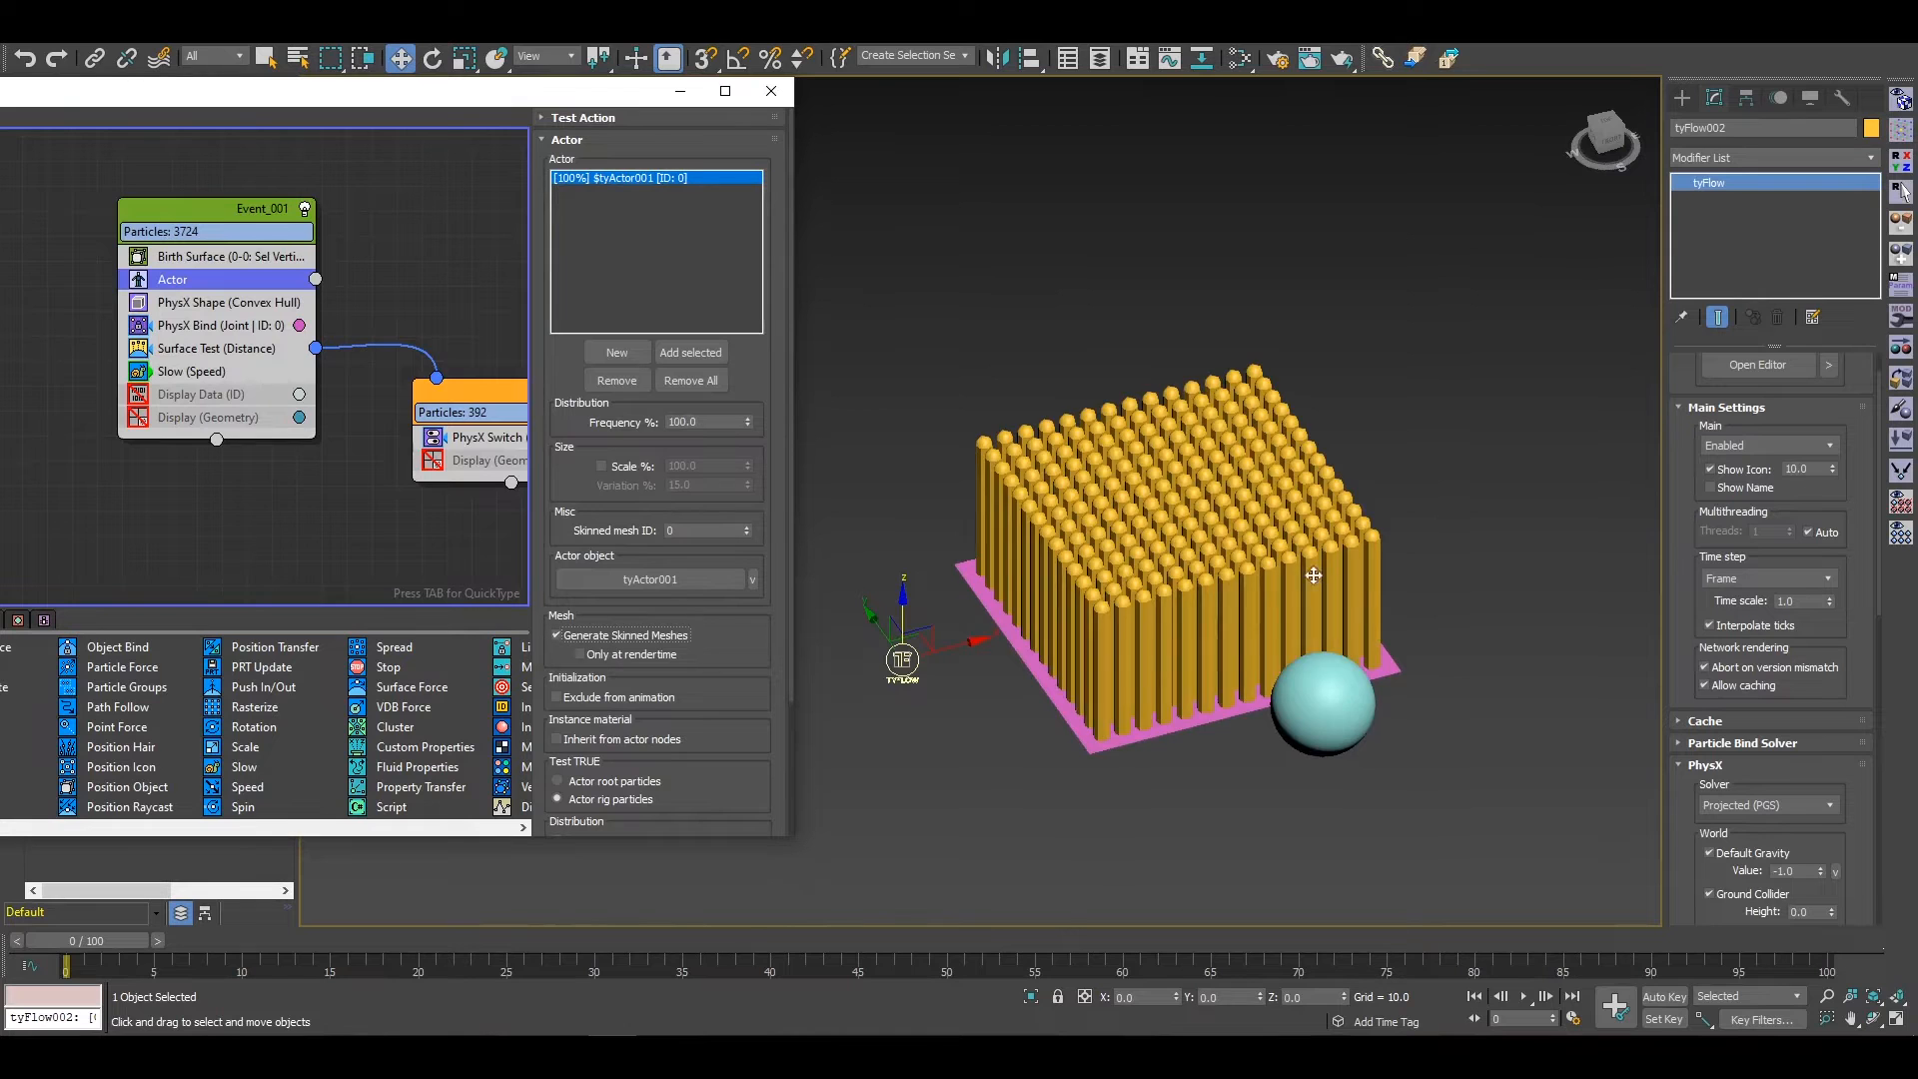
Step: Play the simulation with the skinned cylinder meshes, stop it and return to frame 0
{"action": "scroll", "coordinate": [1164, 684], "scroll_direction": "up", "scroll_amount": 4}
{"action": "left_click", "coordinate": [1523, 997]}
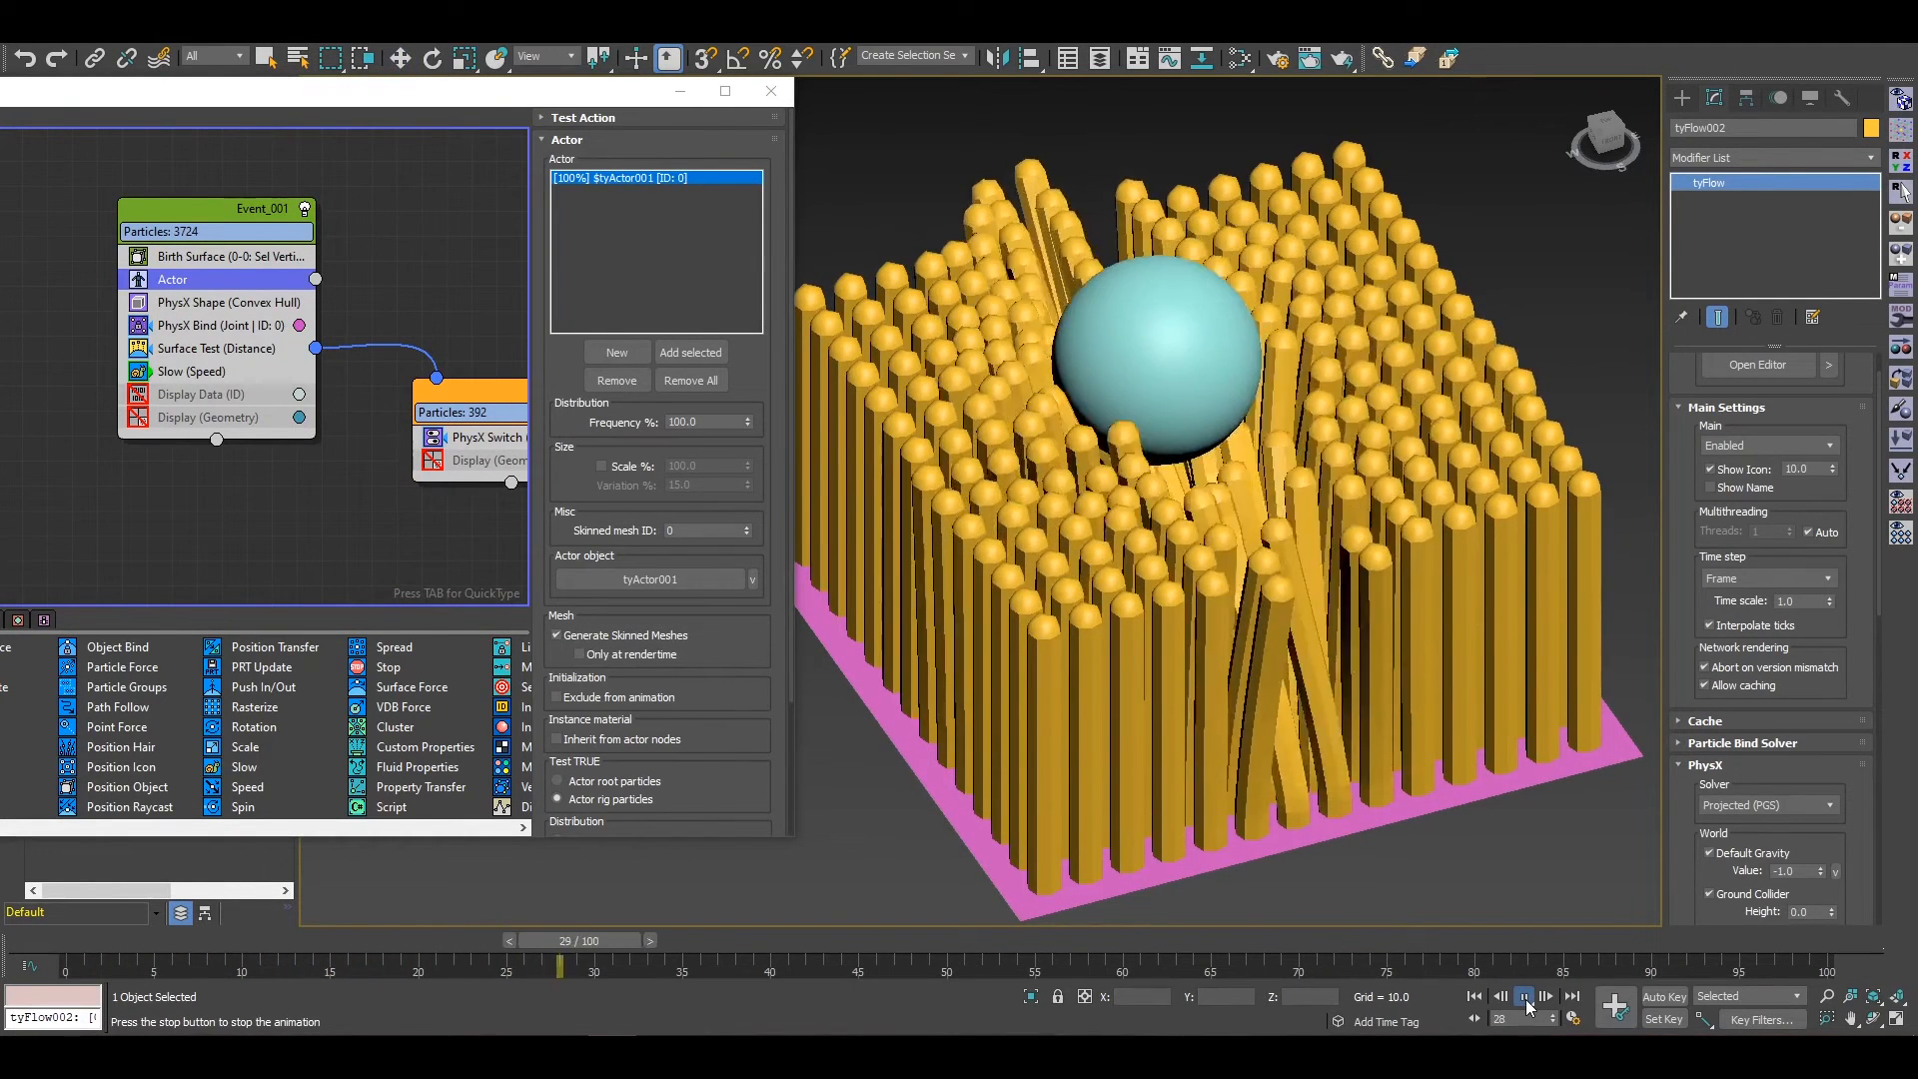
{"action": "left_click", "coordinate": [1527, 1004]}
{"action": "left_click_drag", "start_coordinate": [139, 941], "coordinate": [65, 969]}
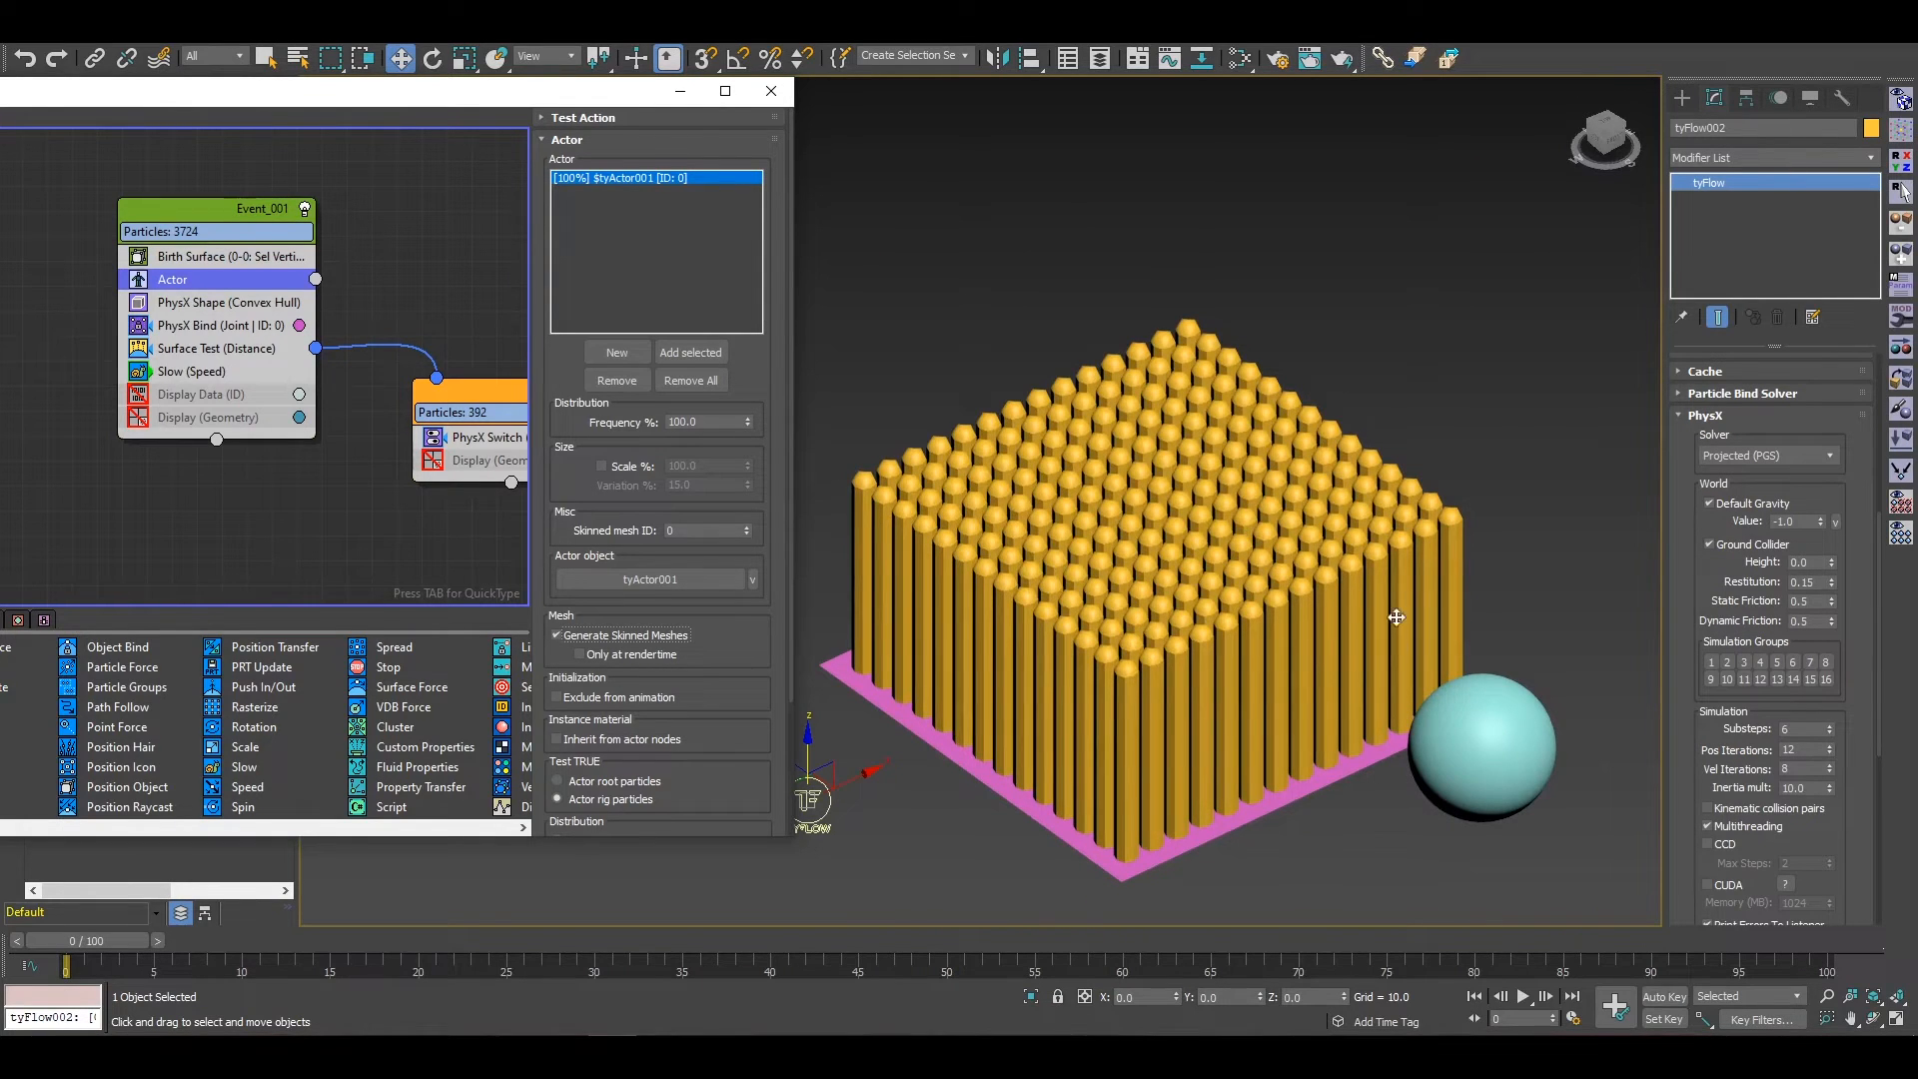
{"action": "left_click", "coordinate": [1749, 159]}
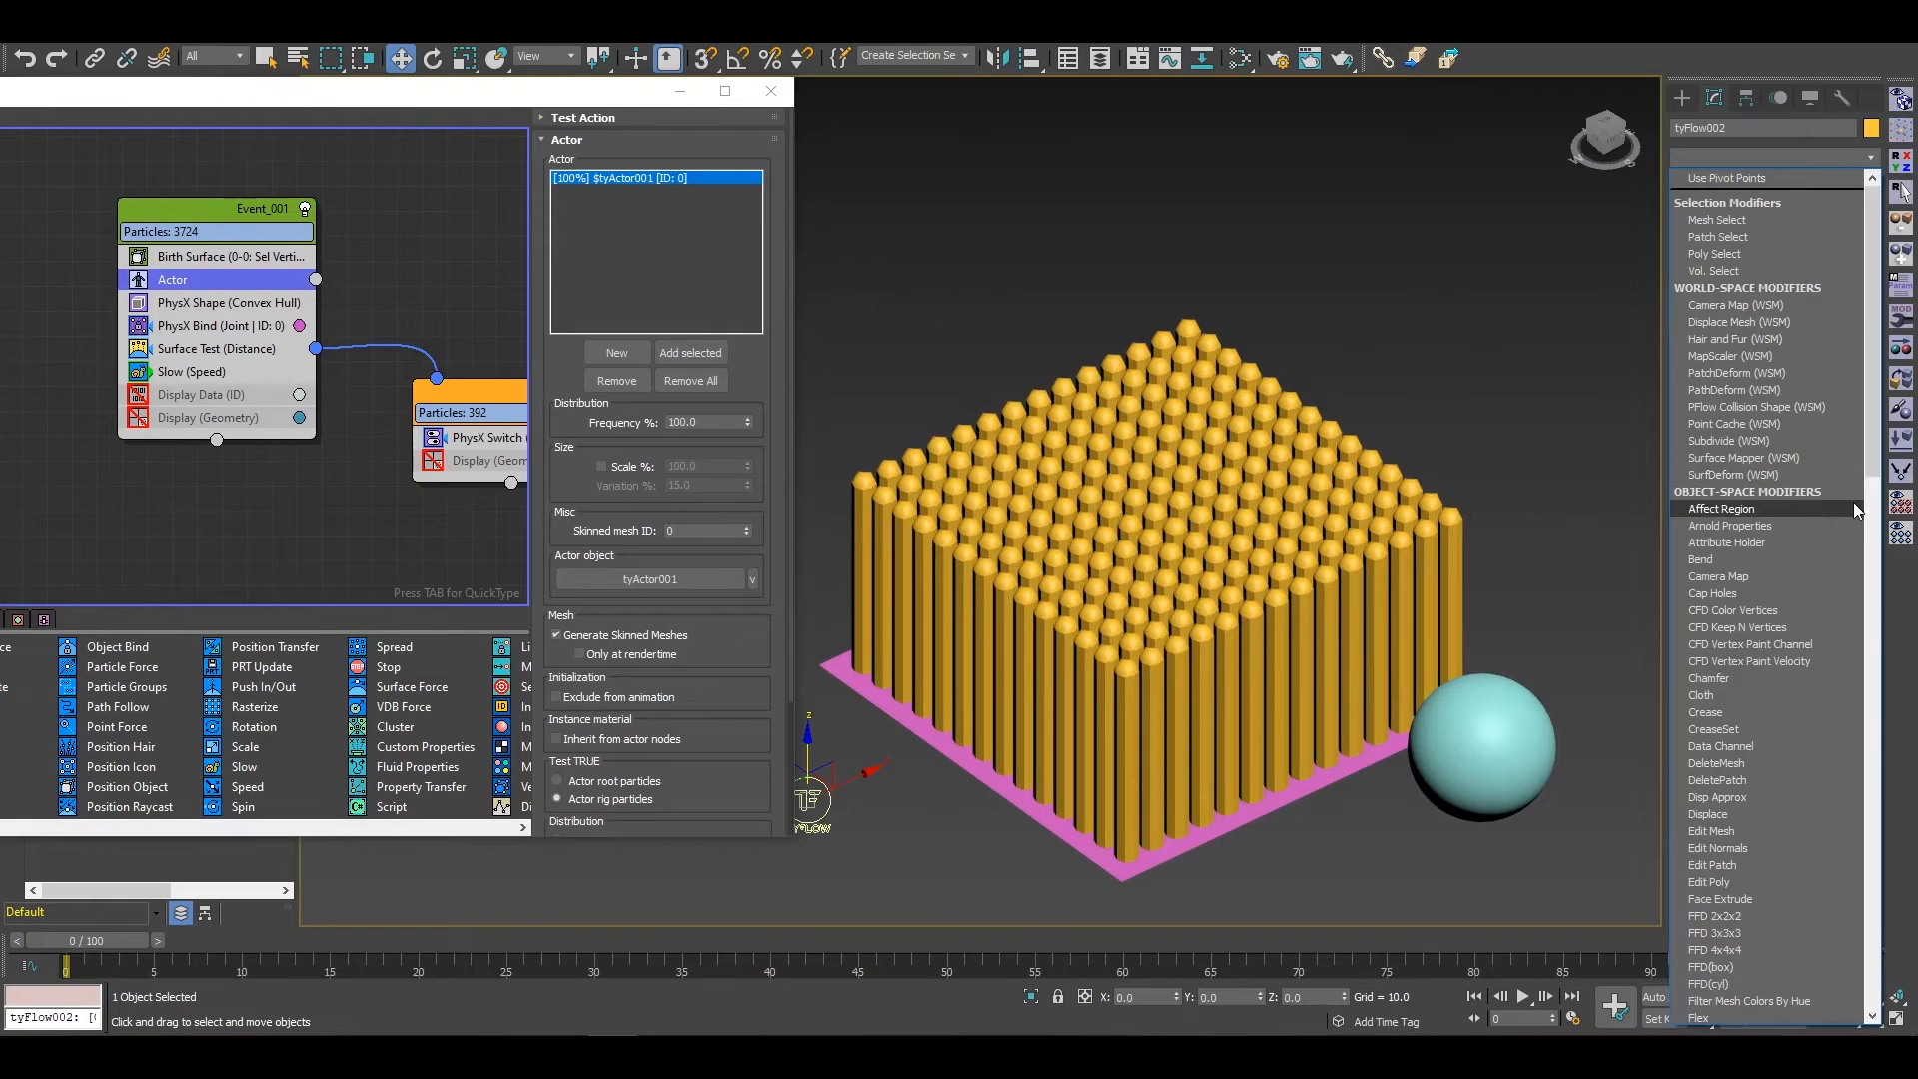
{"action": "left_click", "coordinate": [1874, 527]}
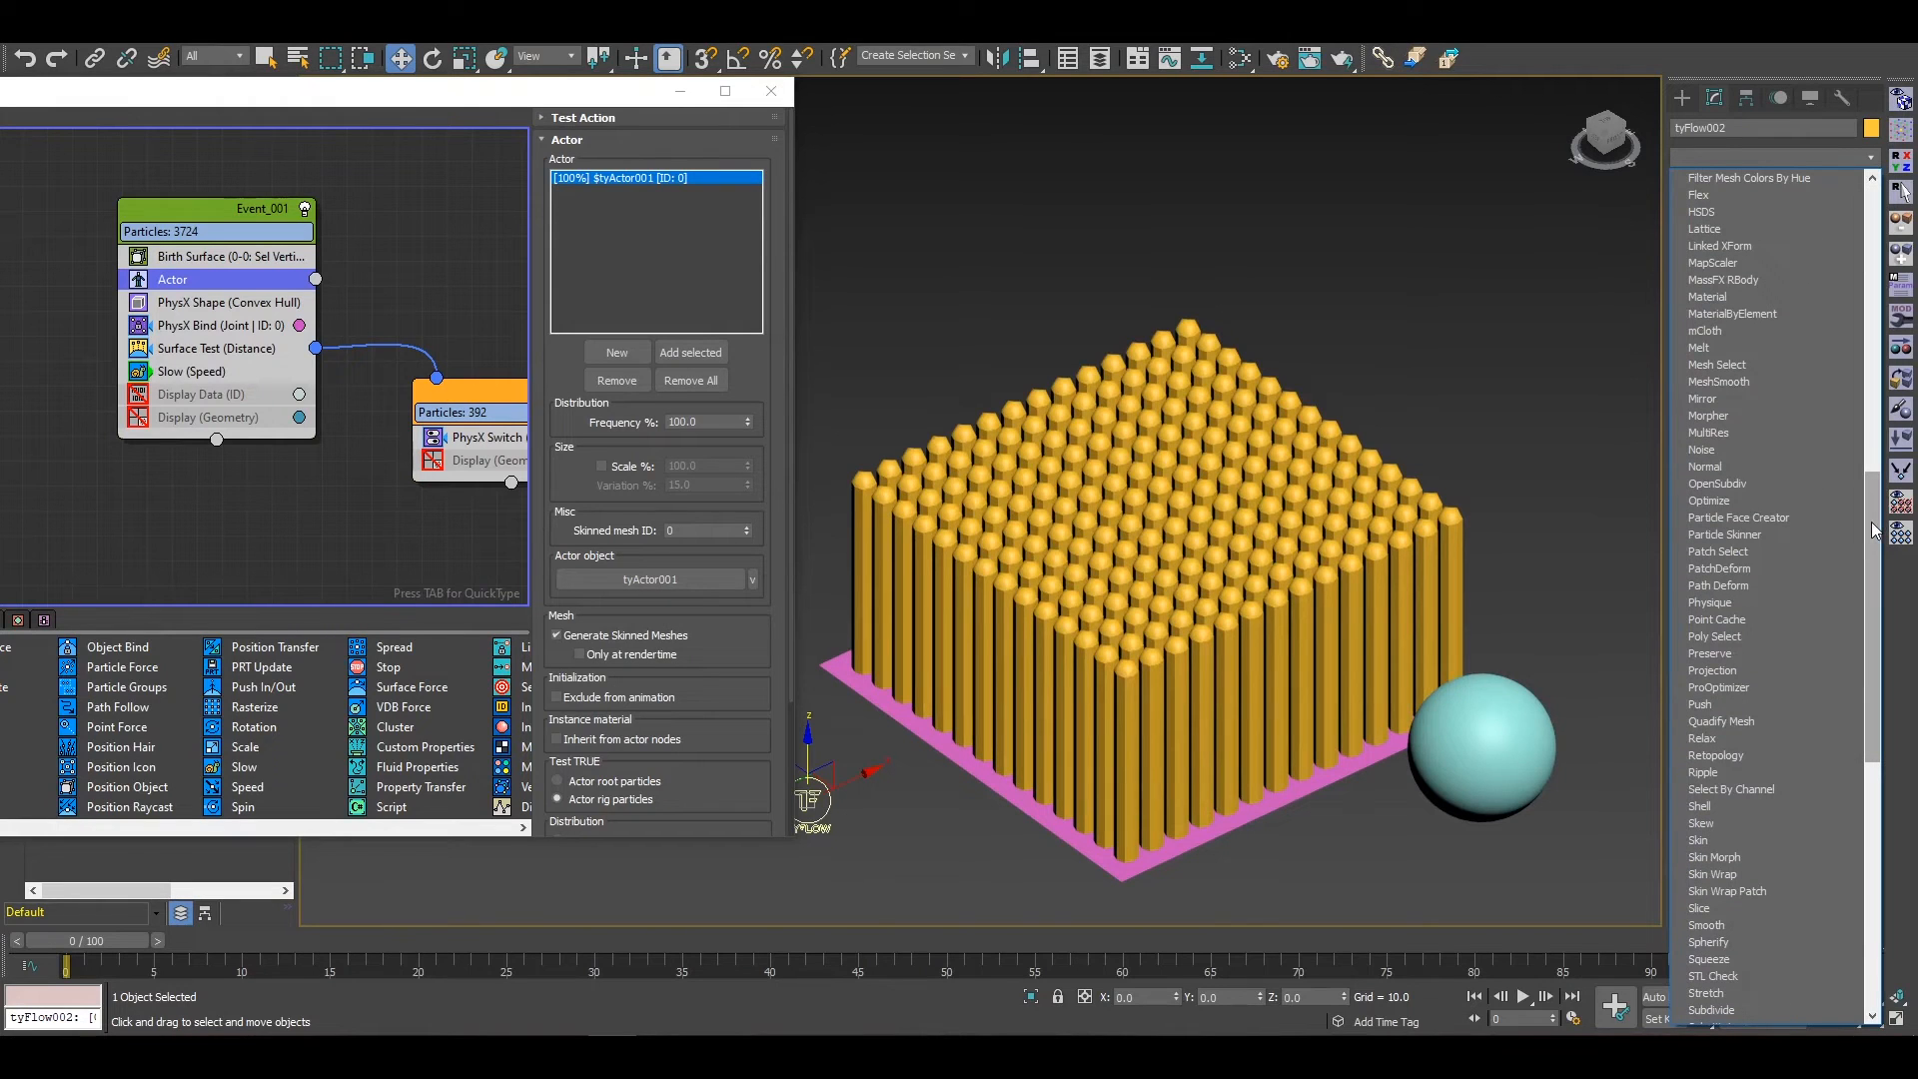
{"action": "left_click", "coordinate": [1312, 663]}
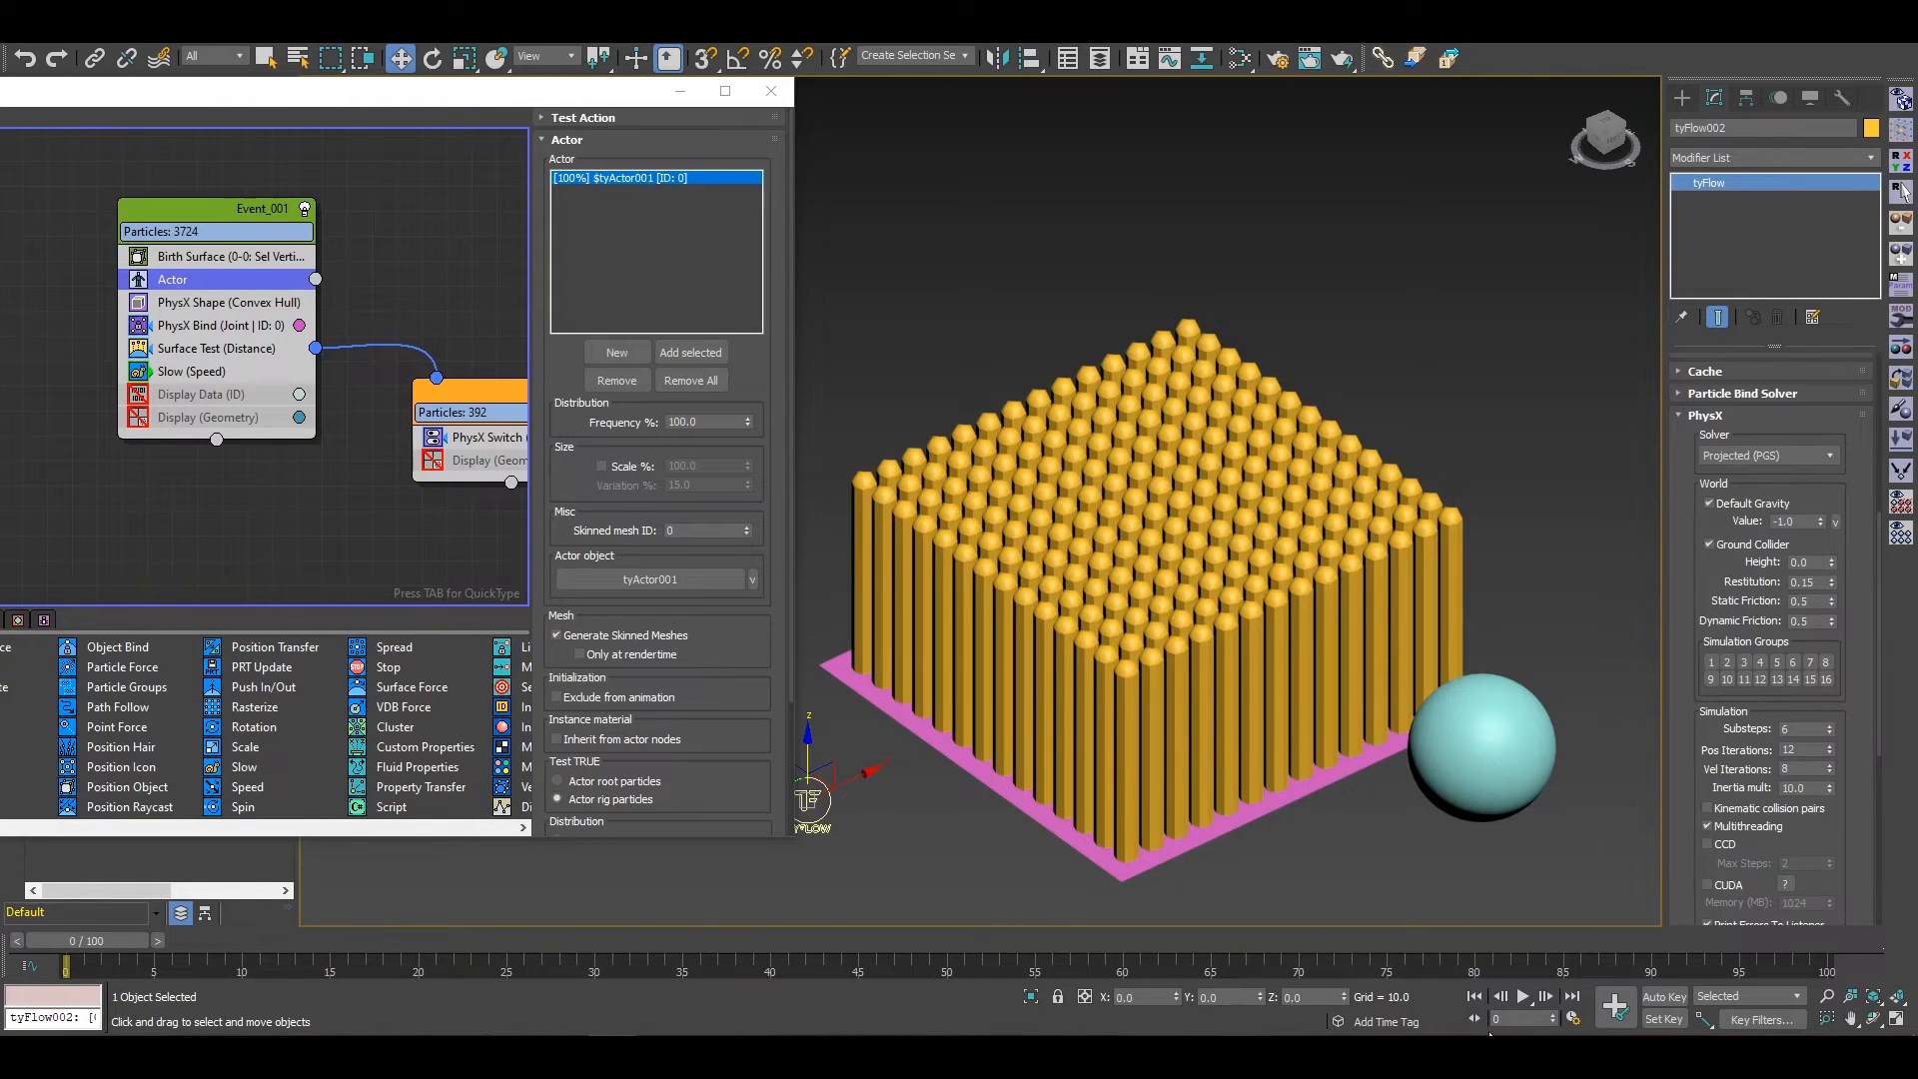
Step: Replay the simulation to examine how the skinned meshes react to the sphere, and go back to the start
{"action": "left_click", "coordinate": [1529, 1001]}
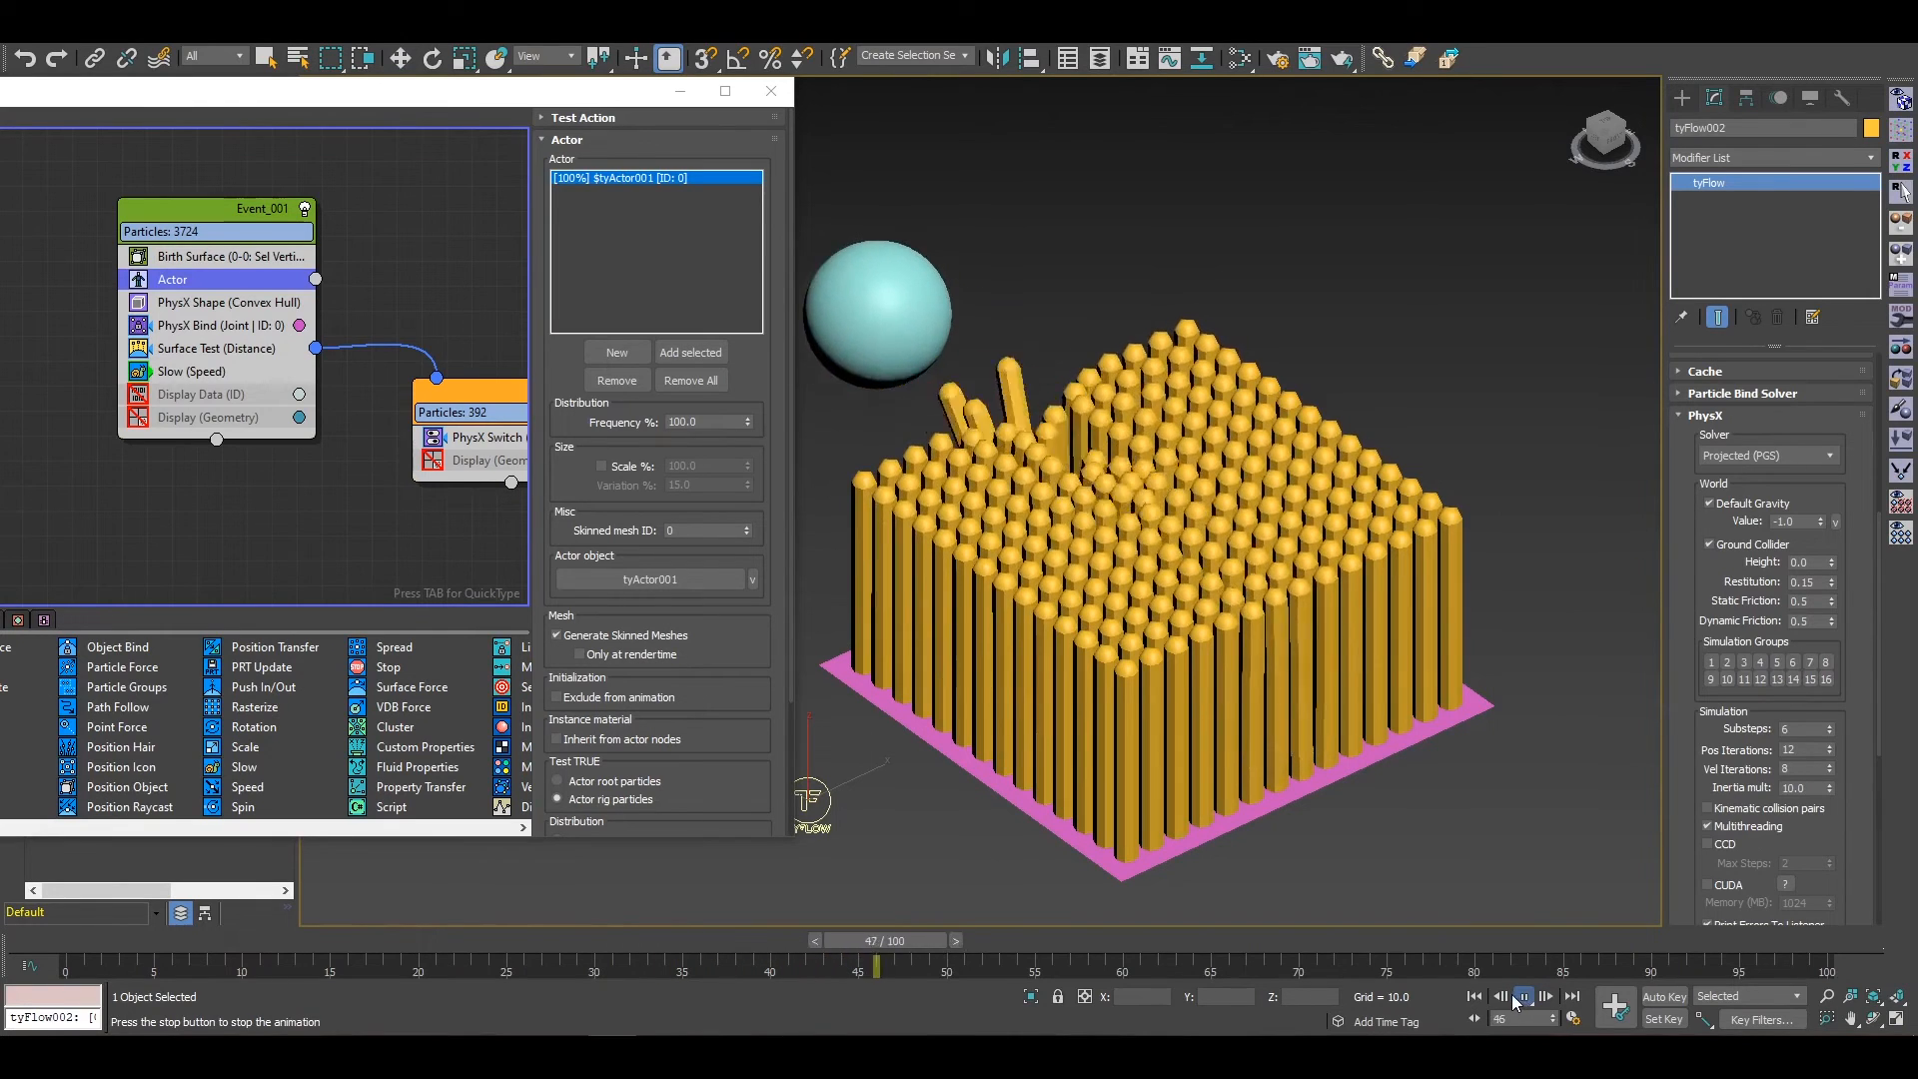
{"action": "left_click", "coordinate": [1523, 996]}
{"action": "left_click", "coordinate": [1475, 996]}
{"action": "key", "text": "w"}
{"action": "middle_click_drag", "start_coordinate": [1322, 567], "coordinate": [1189, 529]}
{"action": "scroll", "coordinate": [1179, 575], "scroll_direction": "down", "scroll_amount": 3}
{"action": "middle_click_drag", "start_coordinate": [1107, 584], "coordinate": [1200, 617]}
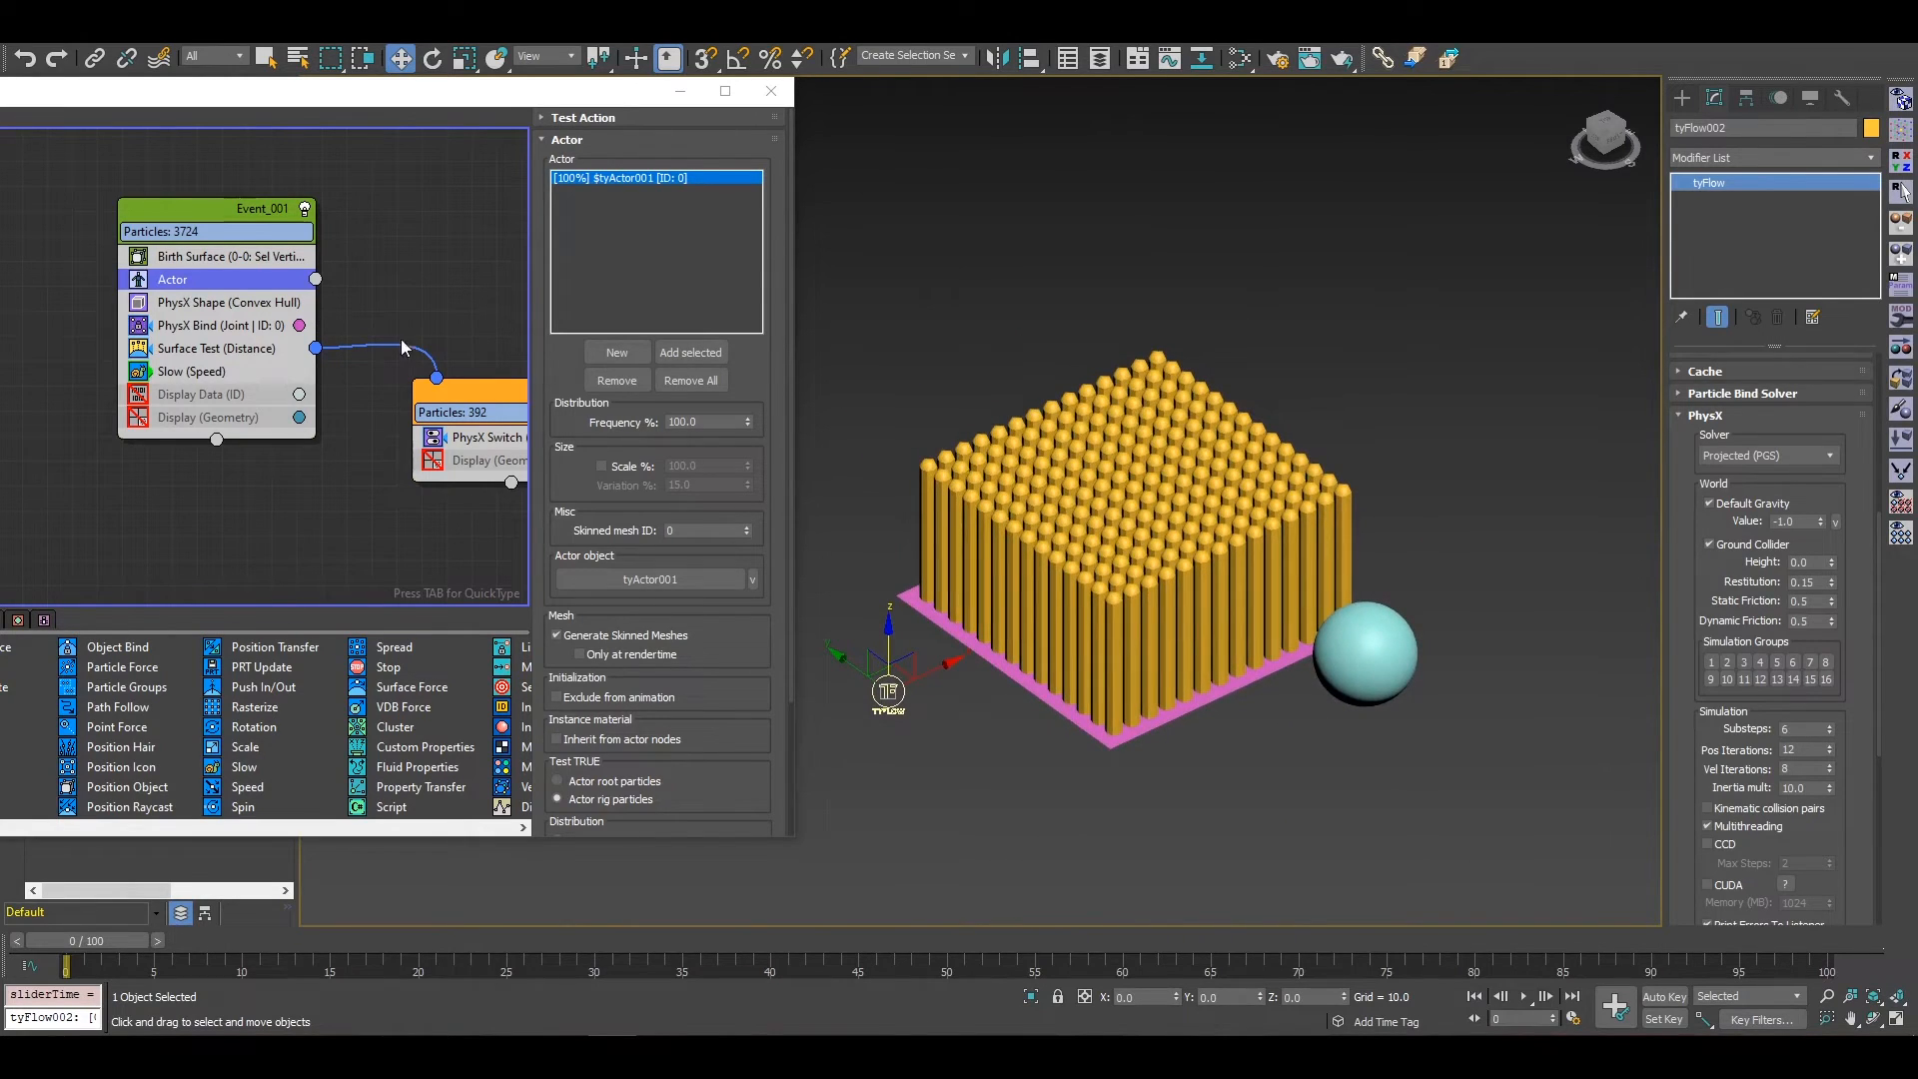
Step: Add an Object Bind operator to Event_002 above the PhysX Switch (Kinematic), keeping the viewport uncovered
{"action": "scroll", "coordinate": [97, 829], "scroll_direction": "right", "scroll_amount": 5}
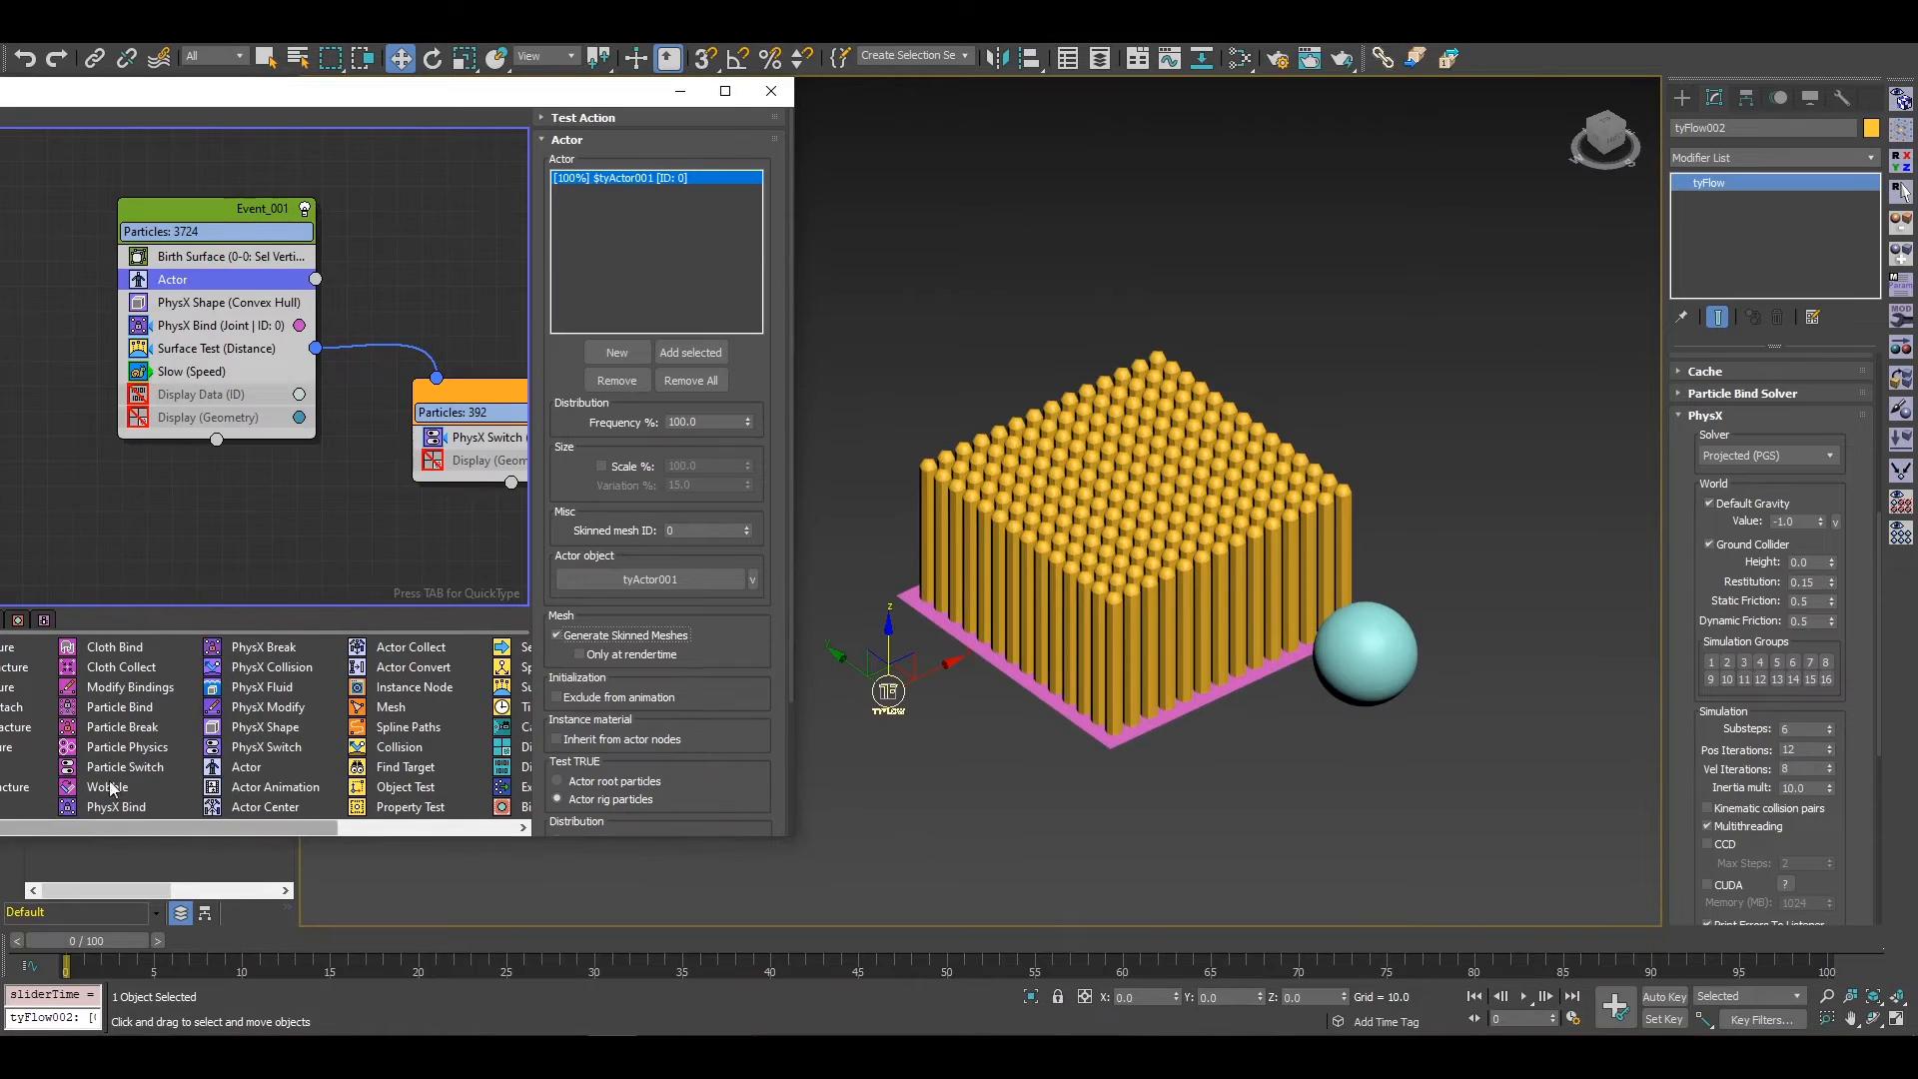
{"action": "left_click_drag", "start_coordinate": [454, 96], "coordinate": [1004, 106]}
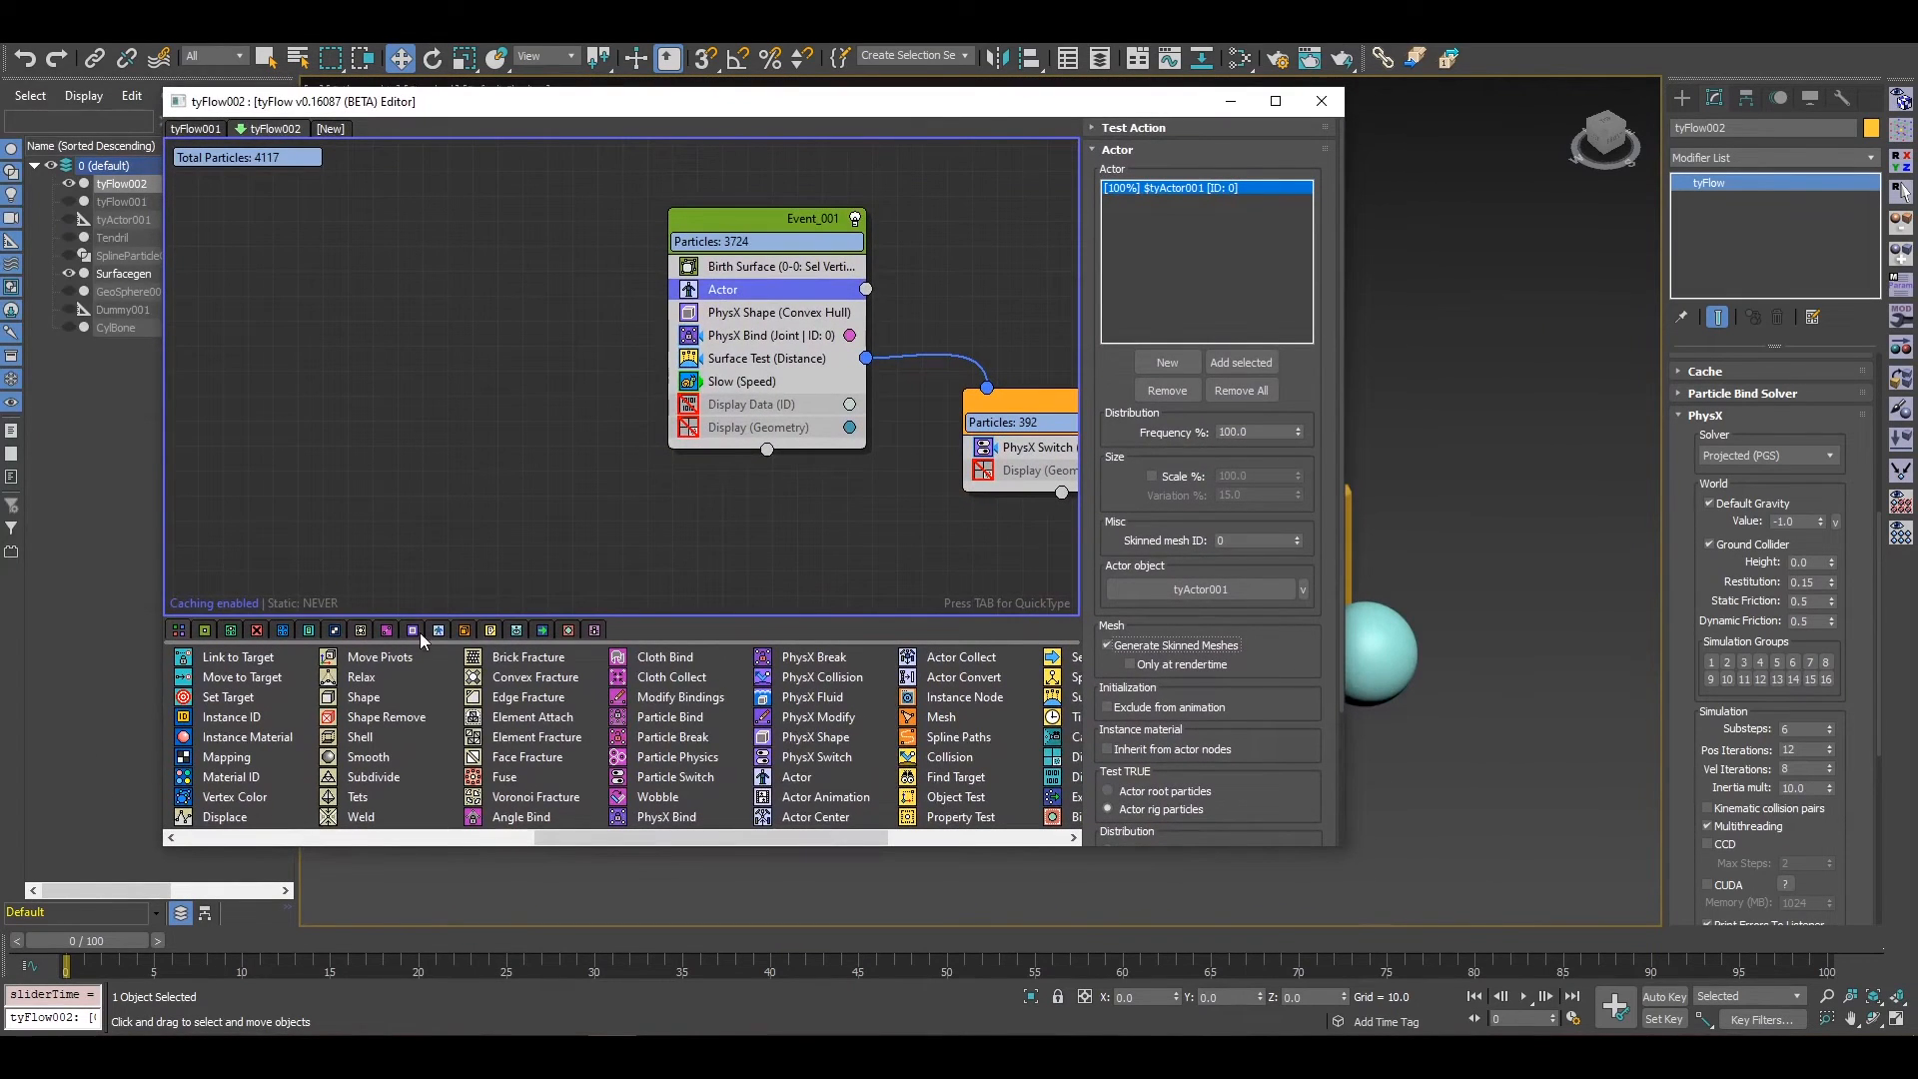
{"action": "left_click", "coordinate": [291, 631]}
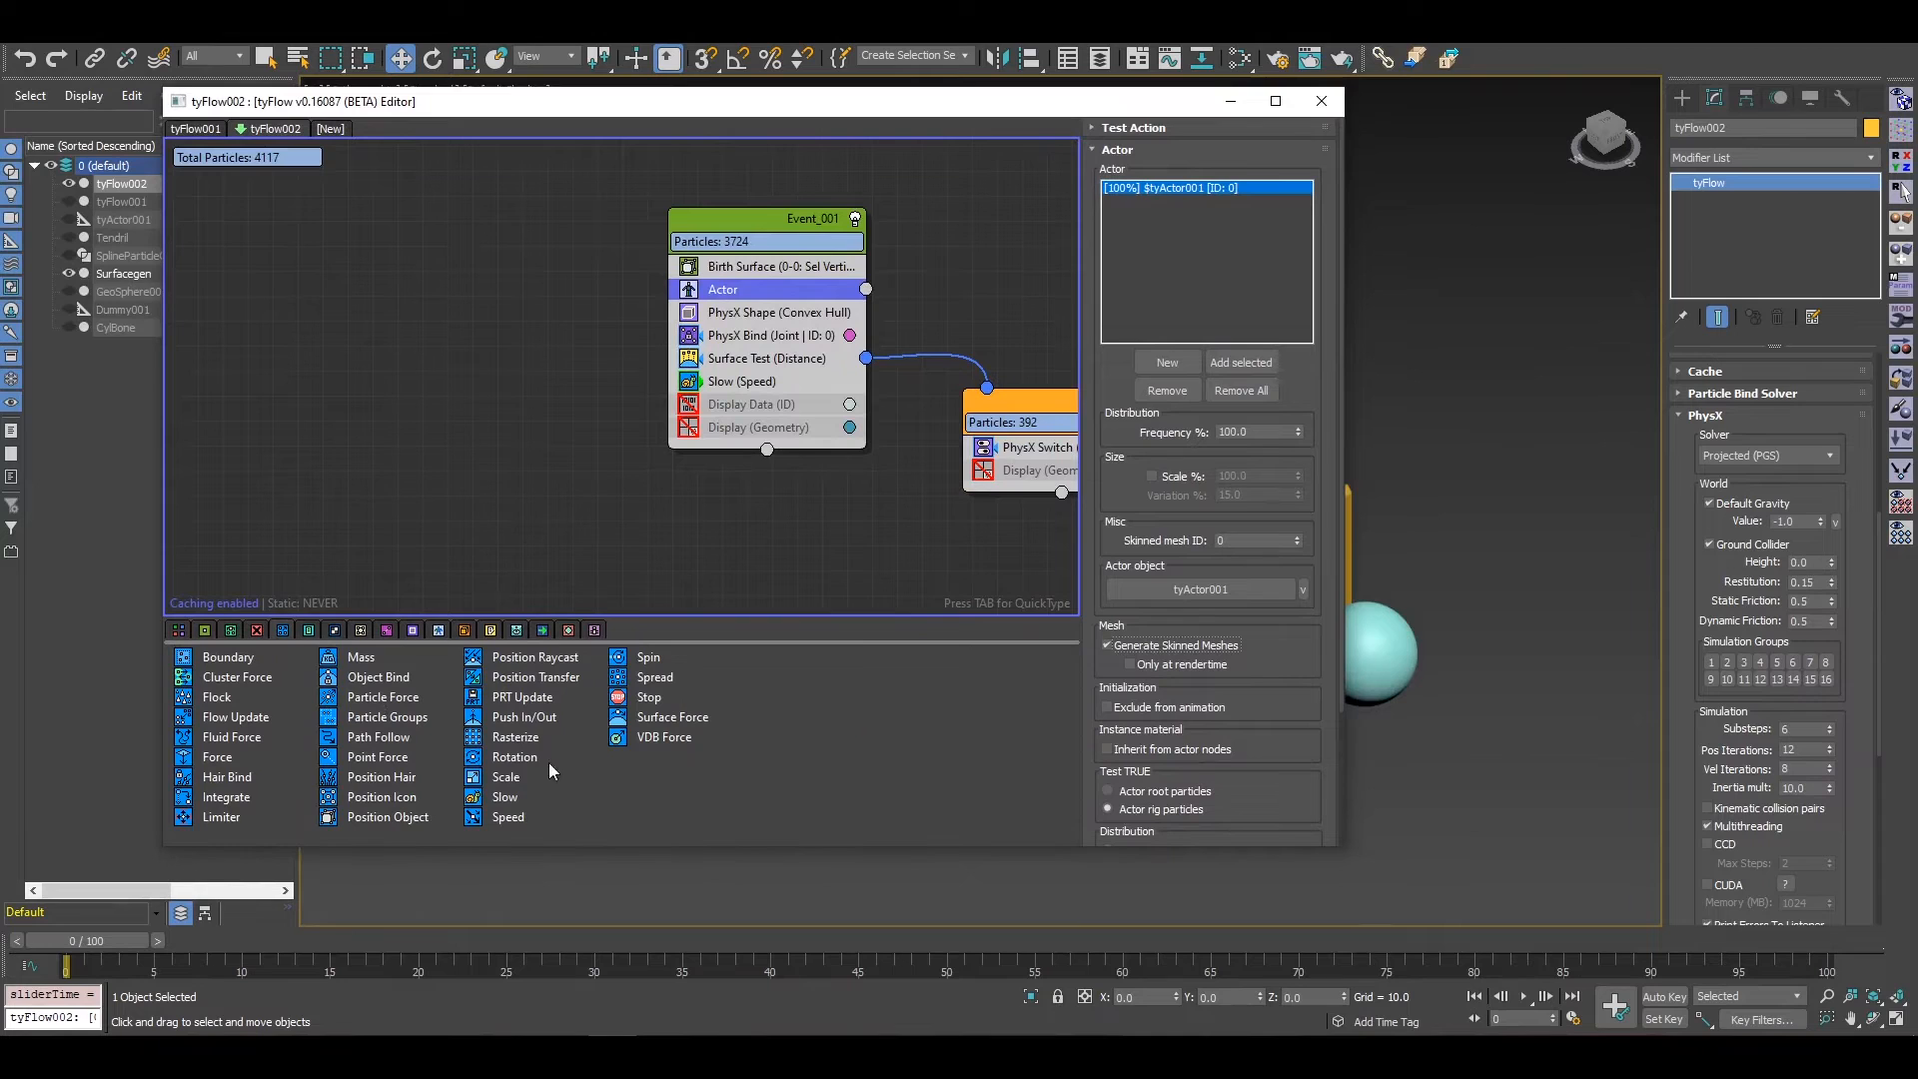
{"action": "left_click", "coordinate": [392, 815]}
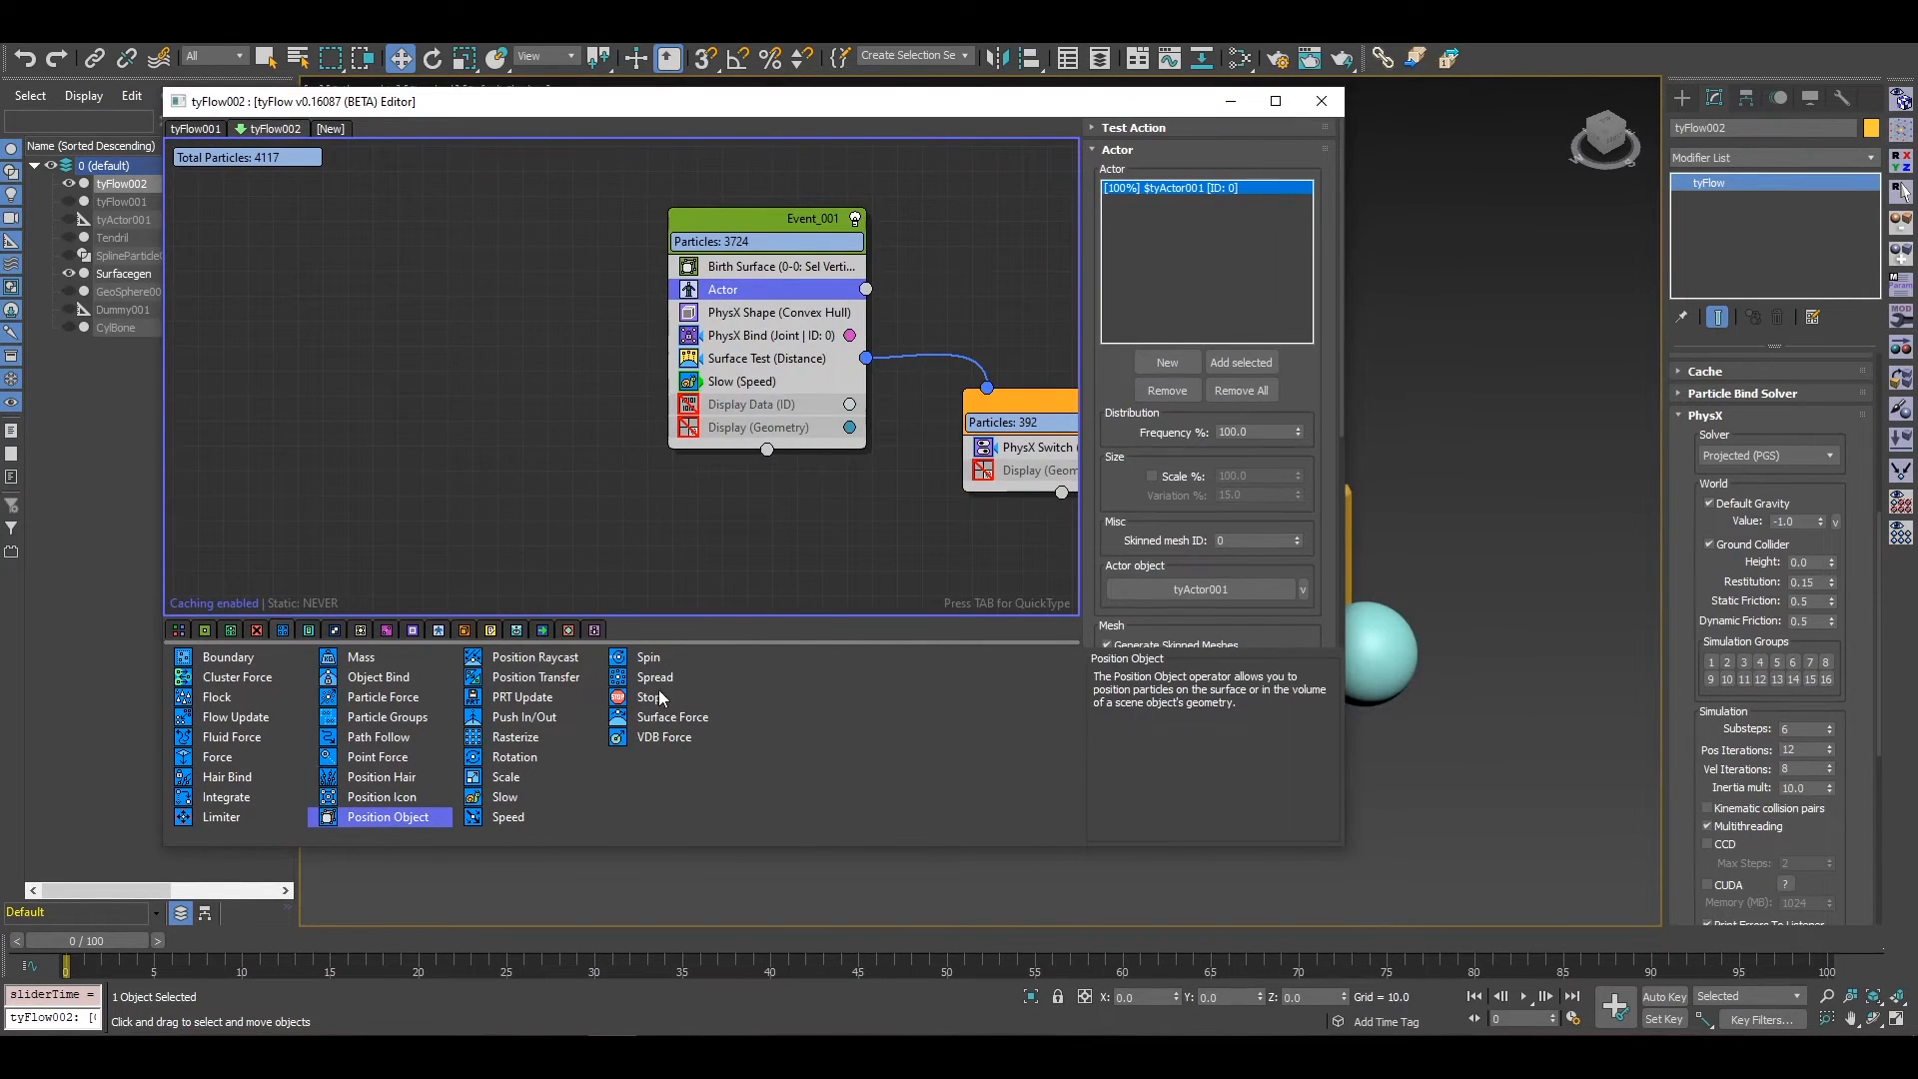
{"action": "left_click", "coordinate": [358, 682]}
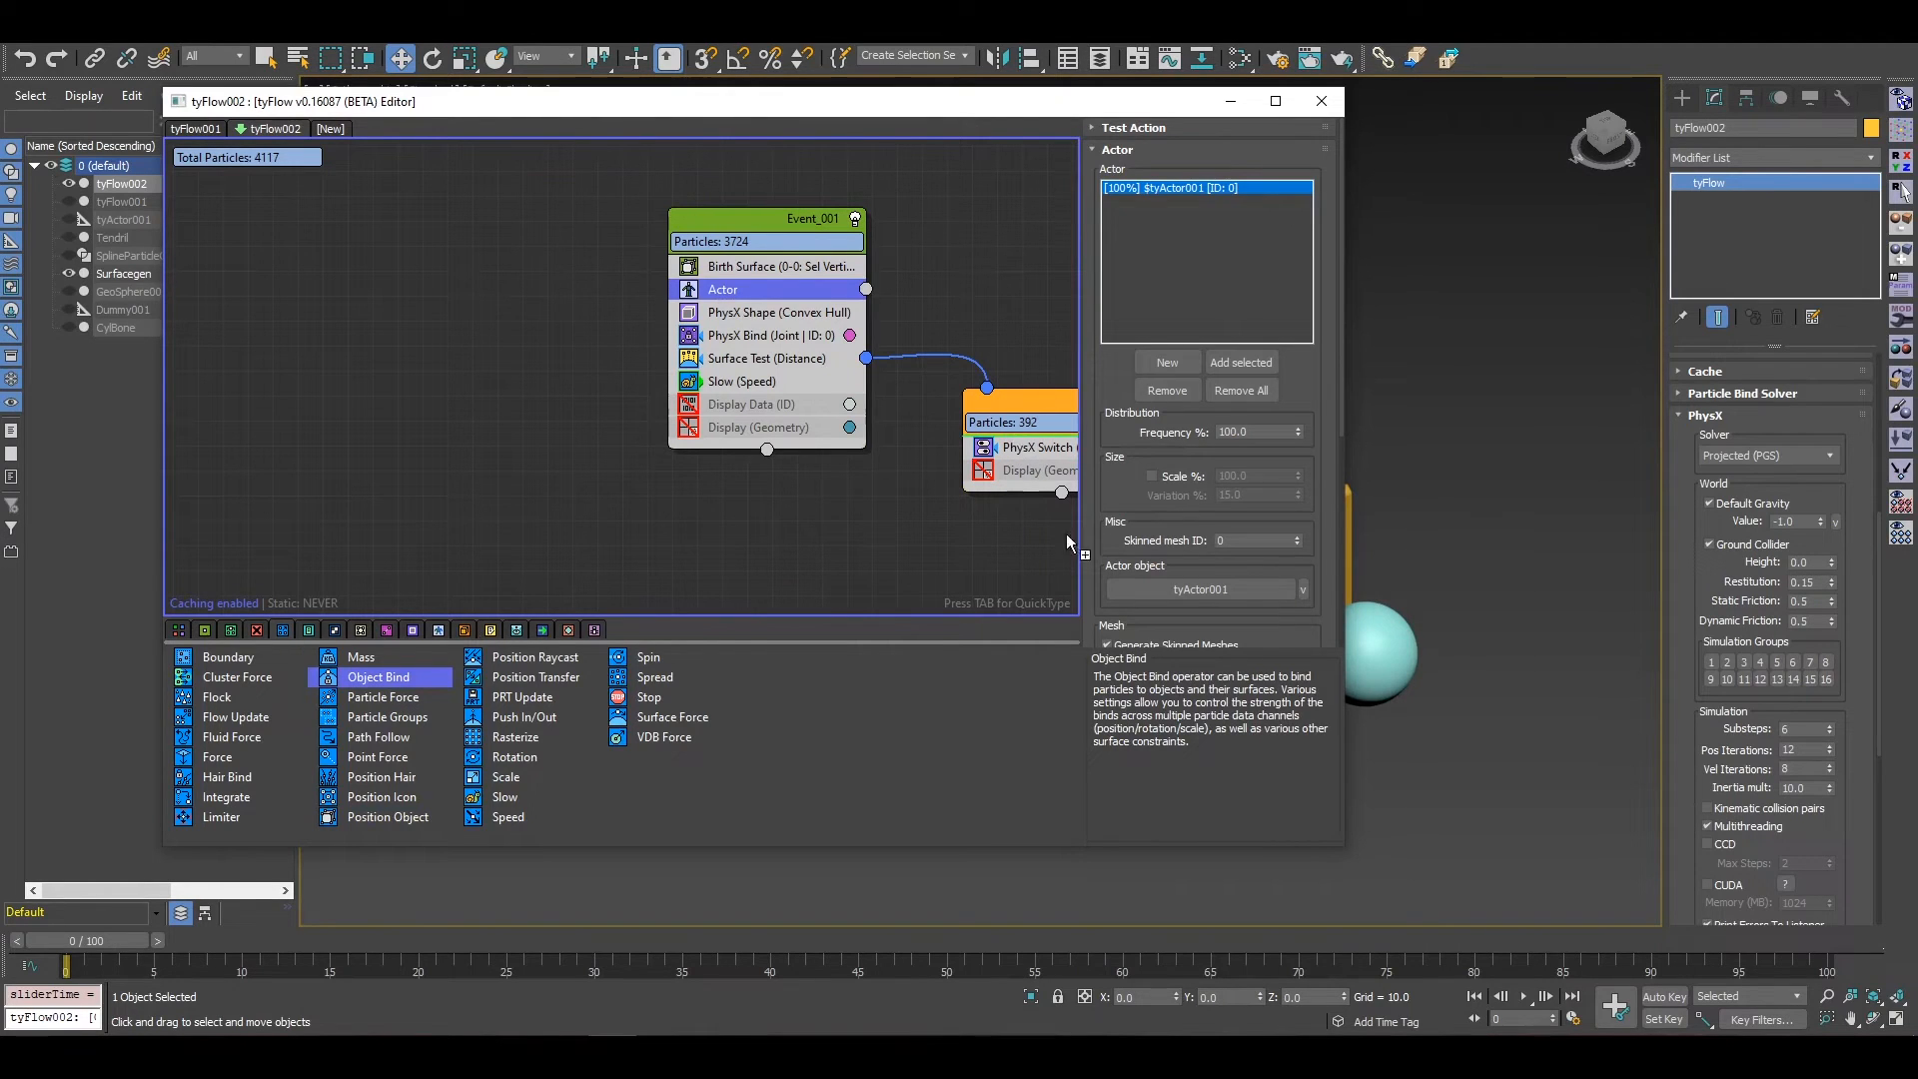
{"action": "left_click_drag", "start_coordinate": [1067, 543], "coordinate": [1029, 442]}
{"action": "left_click_drag", "start_coordinate": [1049, 111], "coordinate": [602, 209]}
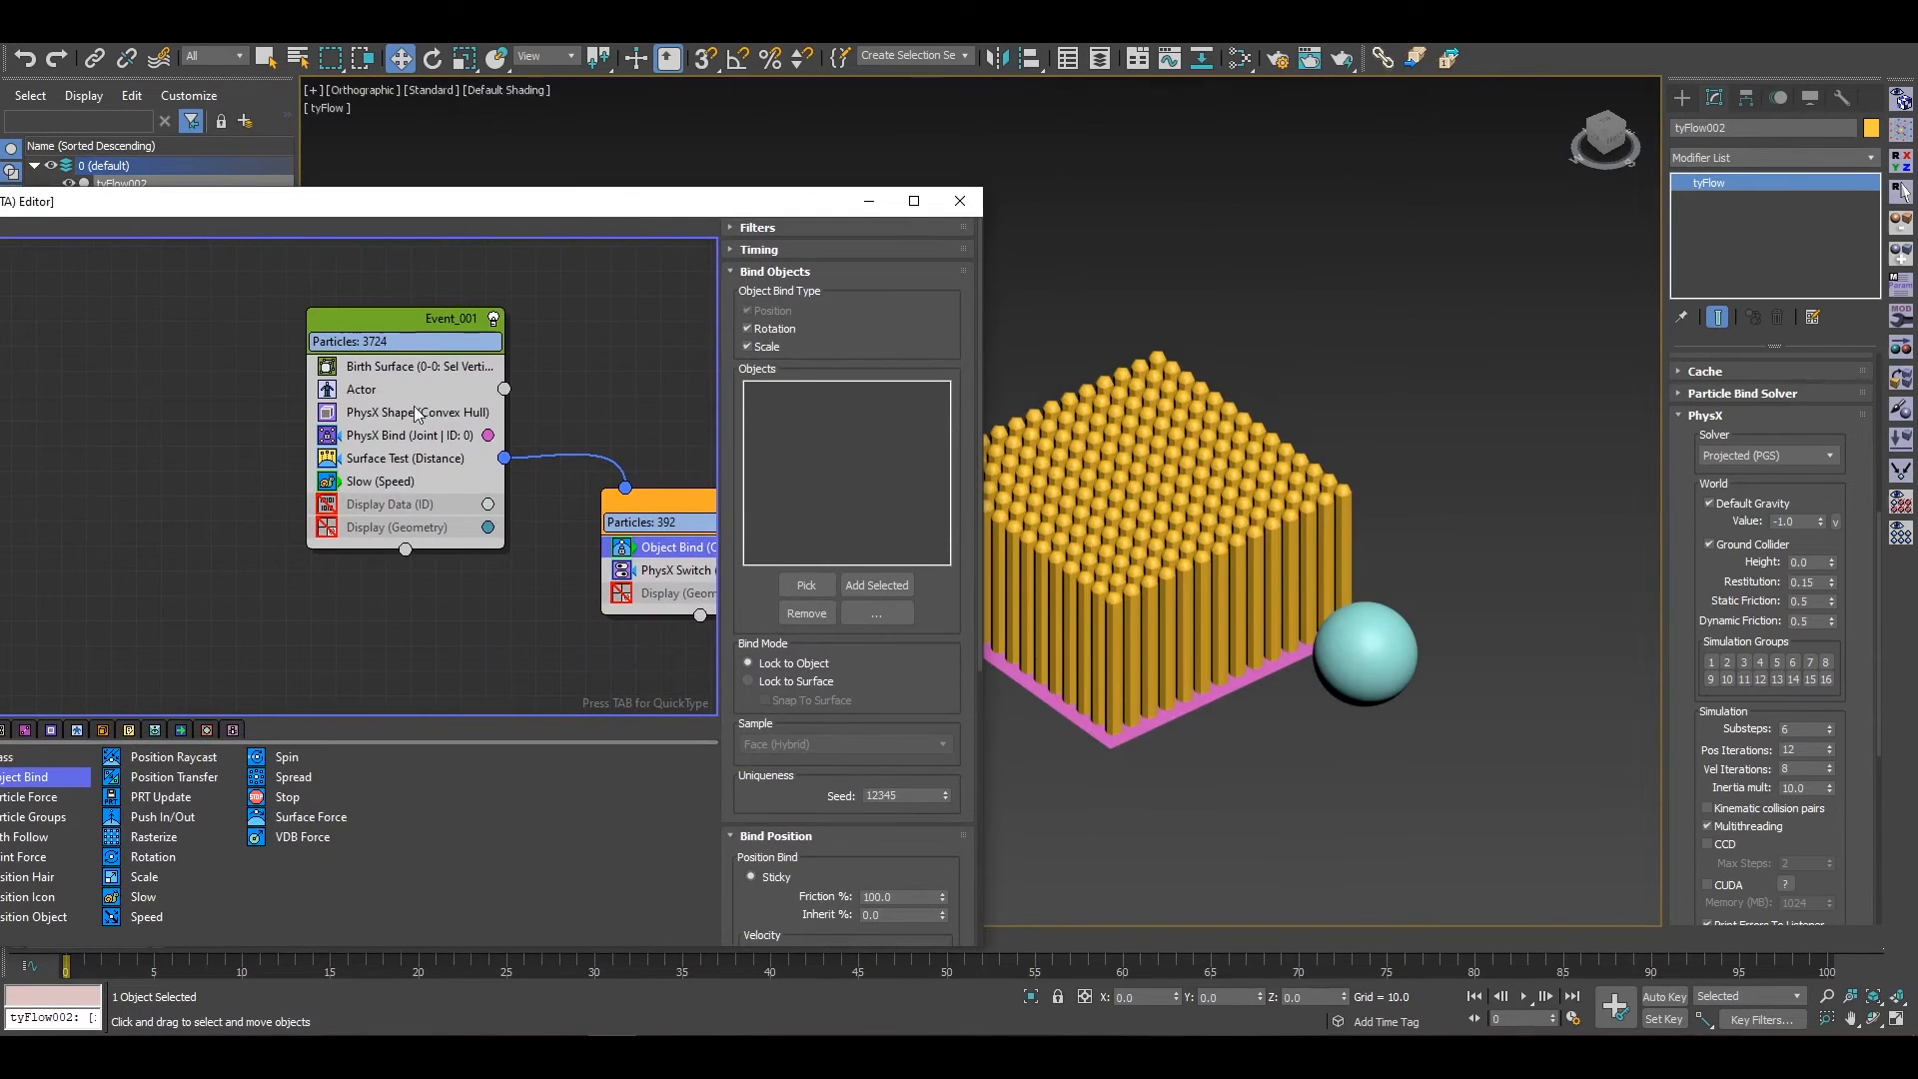
Step: Disable Generate Skinned Meshes on the Actor operator and turn on the geometry display in Event_001 and Event_002
{"action": "left_click", "coordinate": [361, 390]}
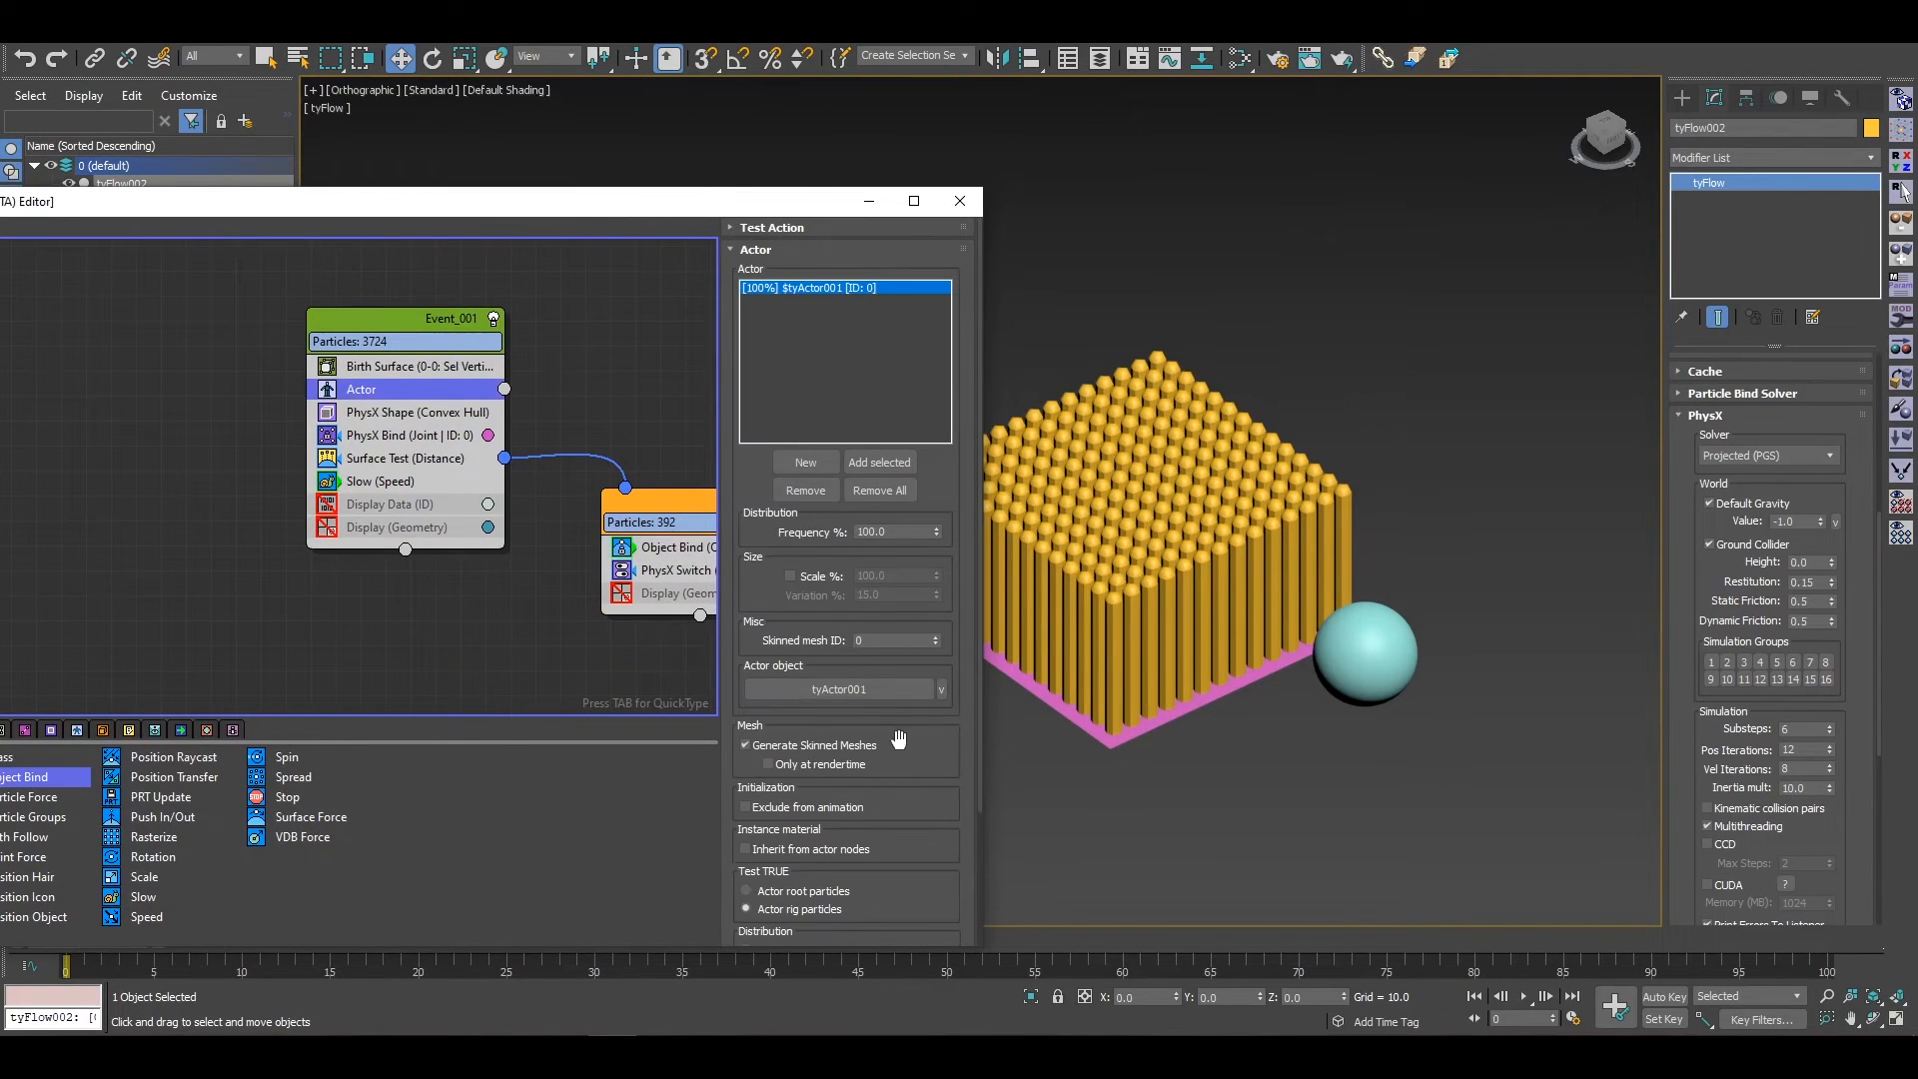
{"action": "left_click", "coordinate": [835, 750]}
{"action": "left_click", "coordinate": [328, 528]}
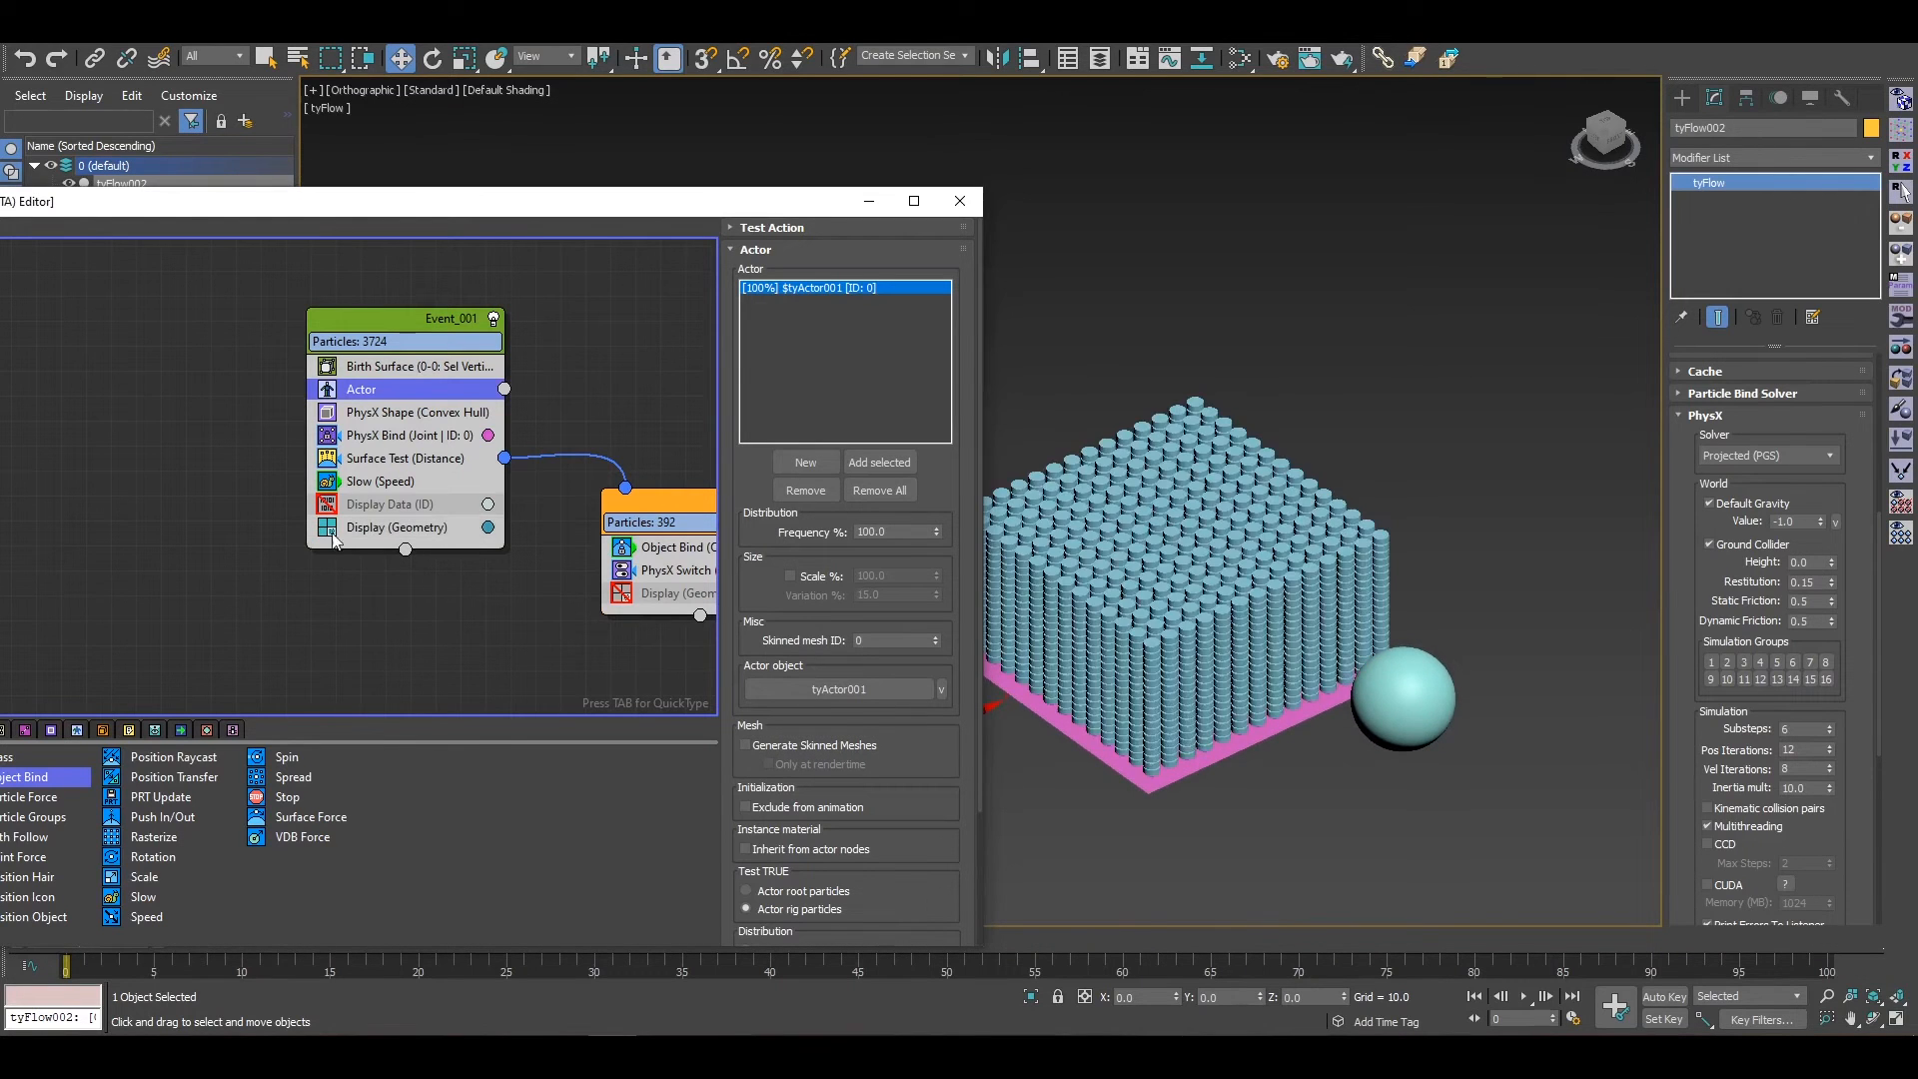
{"action": "scroll", "coordinate": [1167, 804], "scroll_direction": "up", "scroll_amount": 5}
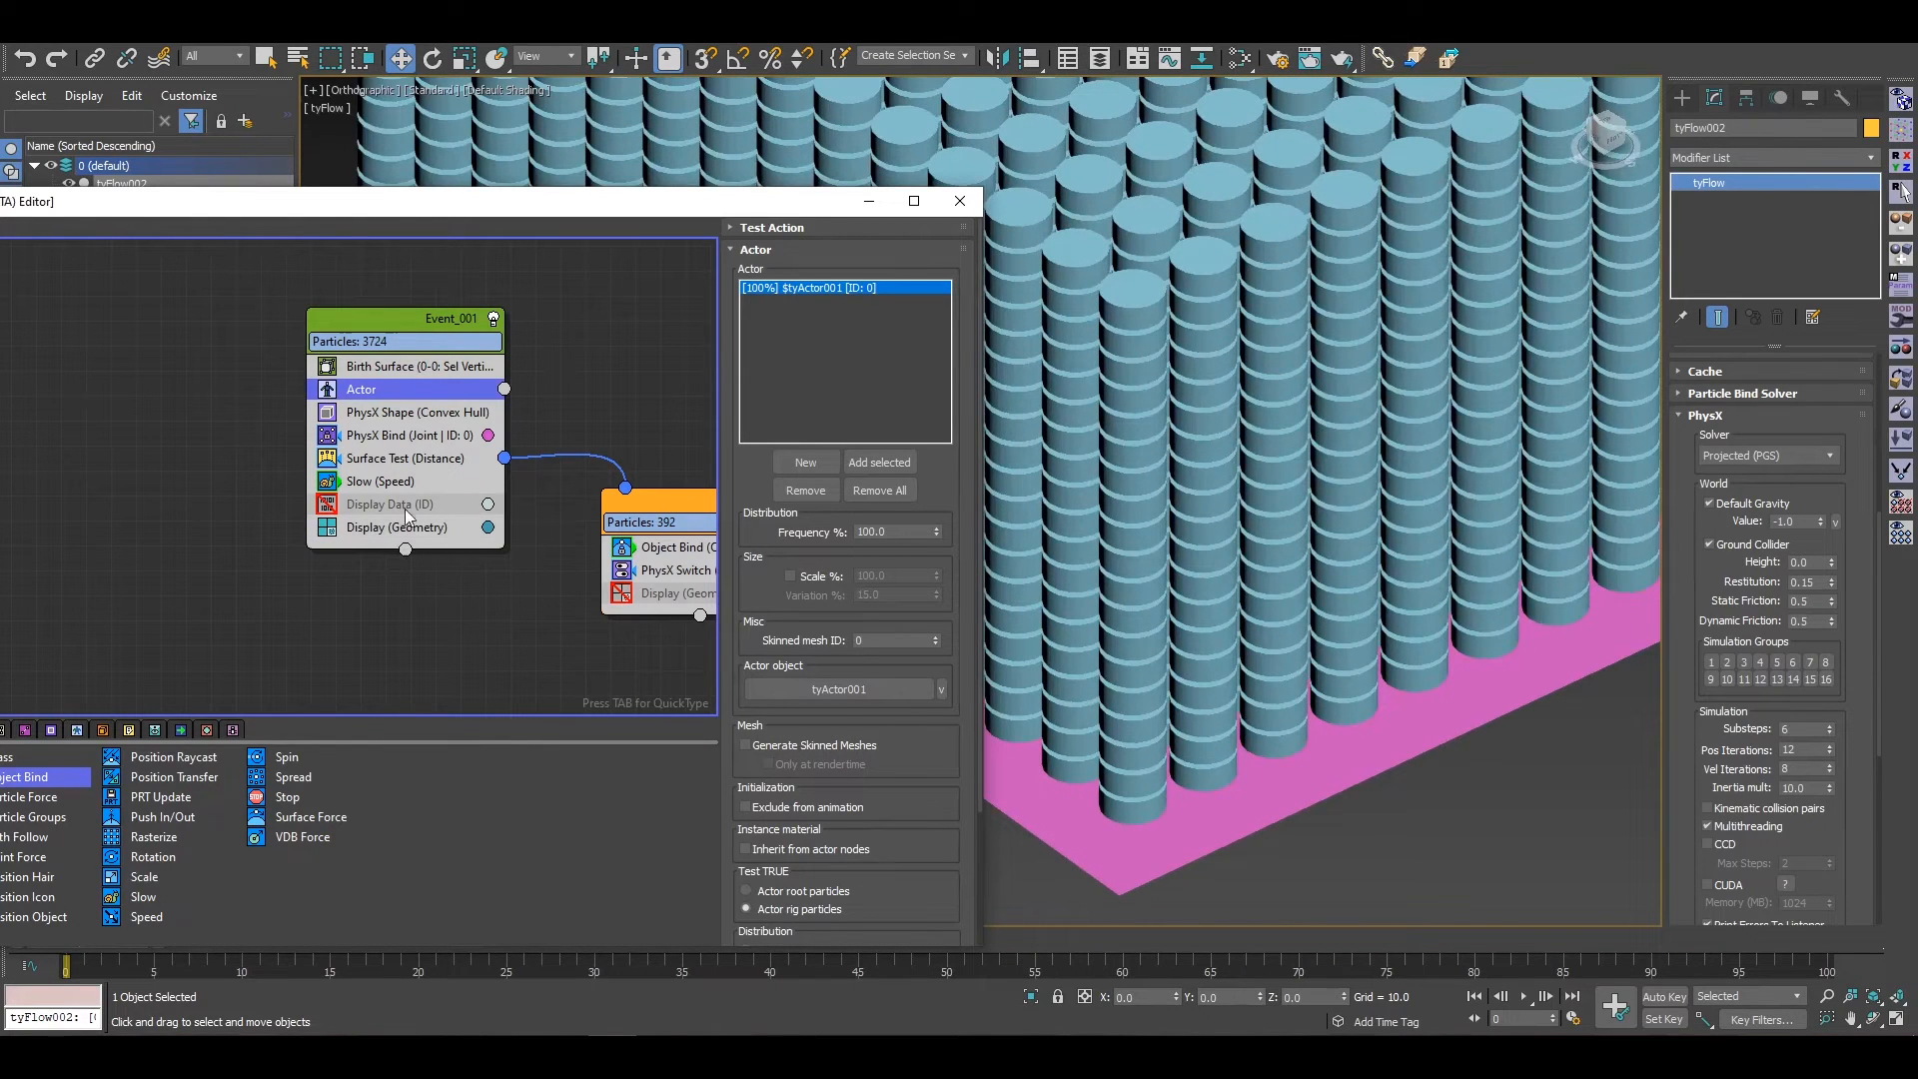
{"action": "left_click", "coordinate": [419, 461]}
{"action": "middle_click_drag", "start_coordinate": [644, 424], "coordinate": [392, 355]}
{"action": "left_click", "coordinate": [376, 527]}
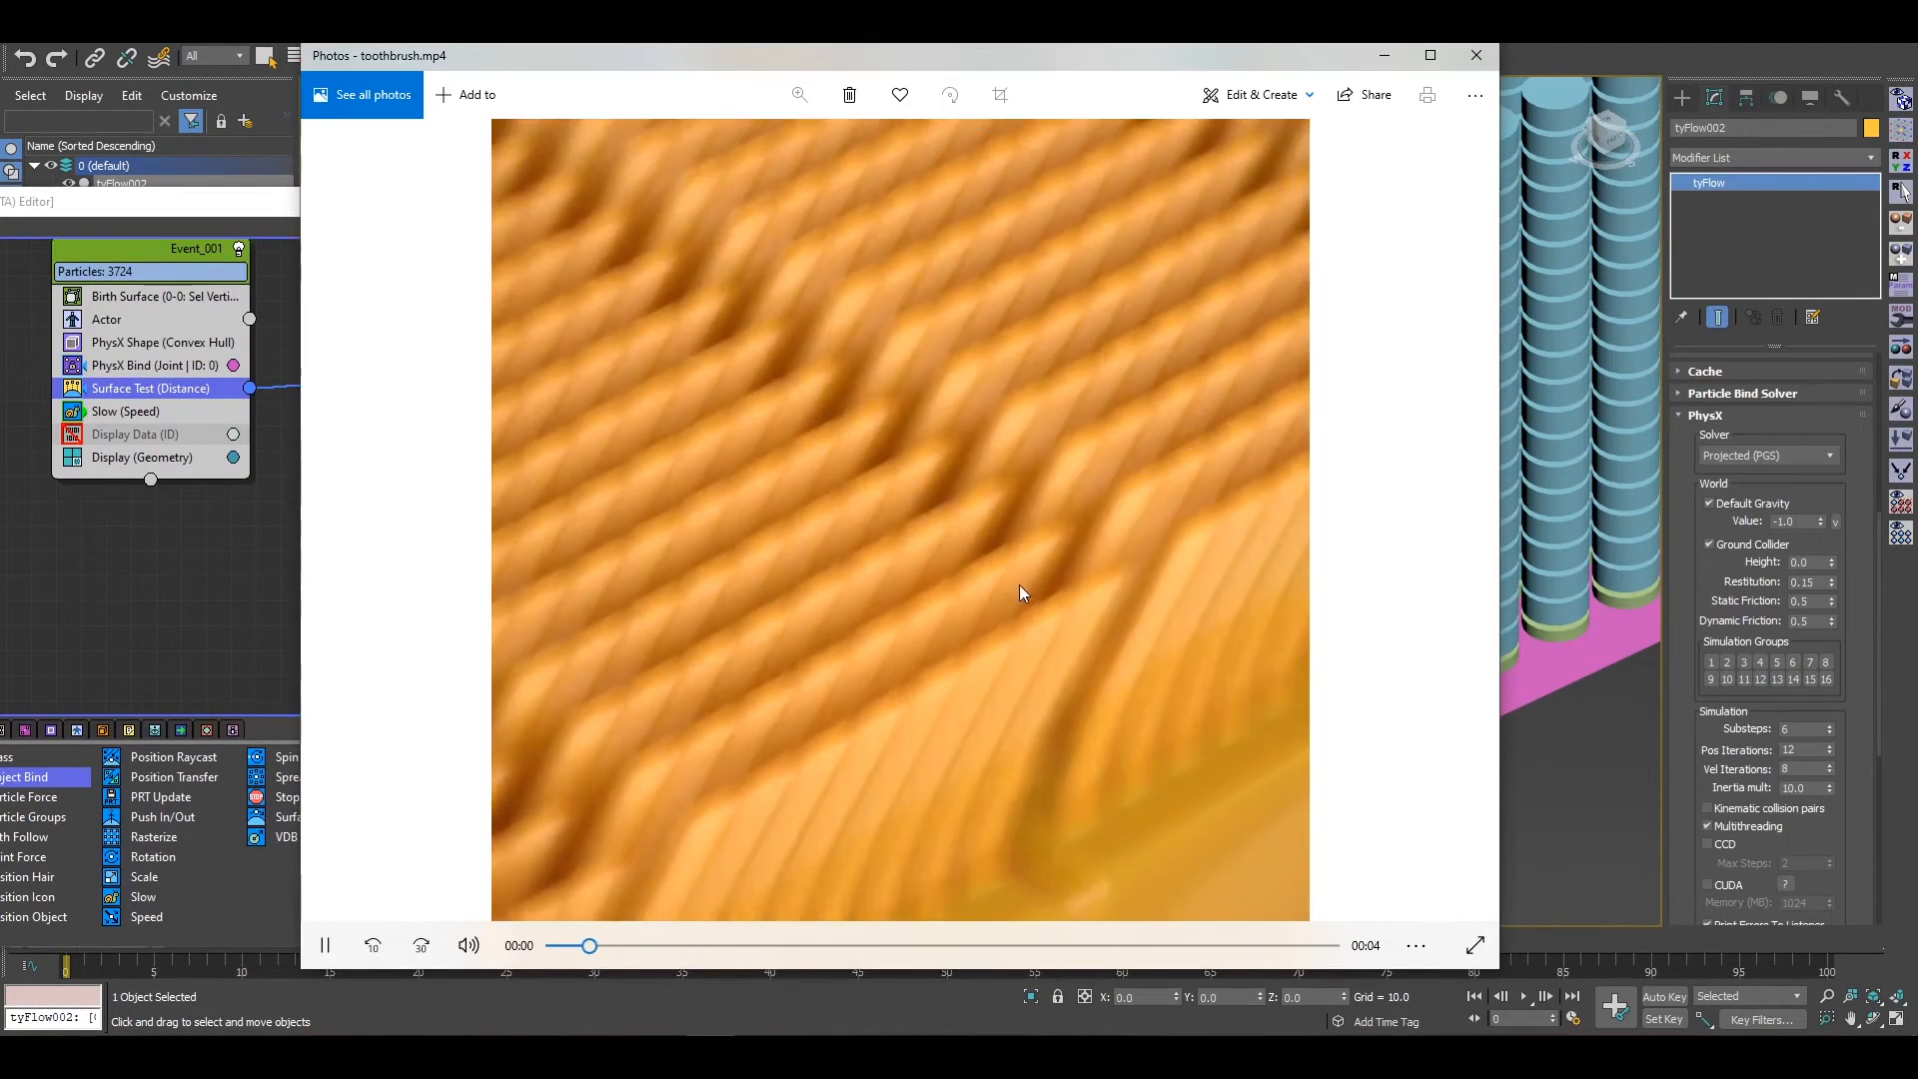
Step: Watch the reference video toothbrush.mp4 in Photos from its beginning
{"action": "left_click_drag", "start_coordinate": [551, 942], "coordinate": [525, 948]}
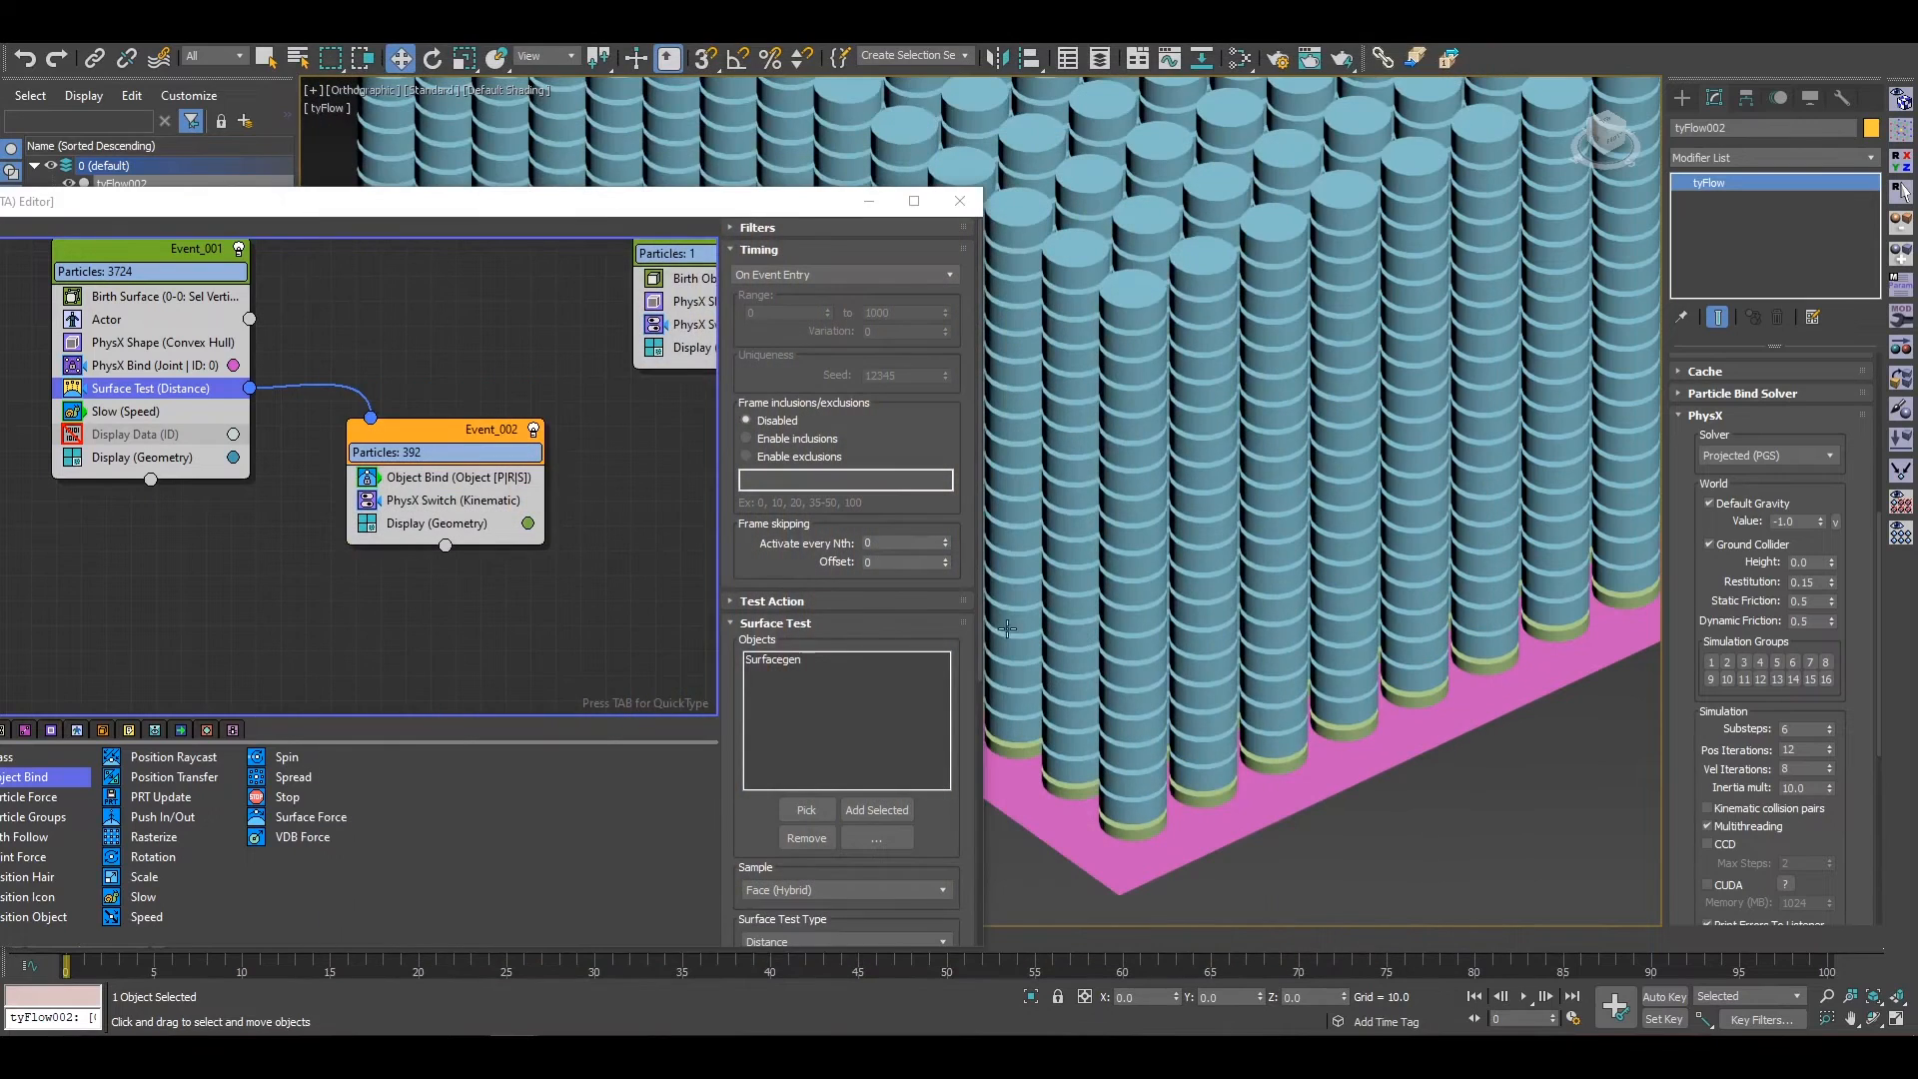
Step: Disable Event_001 and add the Surfacegen plane to the Object Bind operator's objects in Event_002
{"action": "middle_click_drag", "start_coordinate": [204, 275], "coordinate": [231, 306]}
{"action": "left_click", "coordinate": [266, 280]}
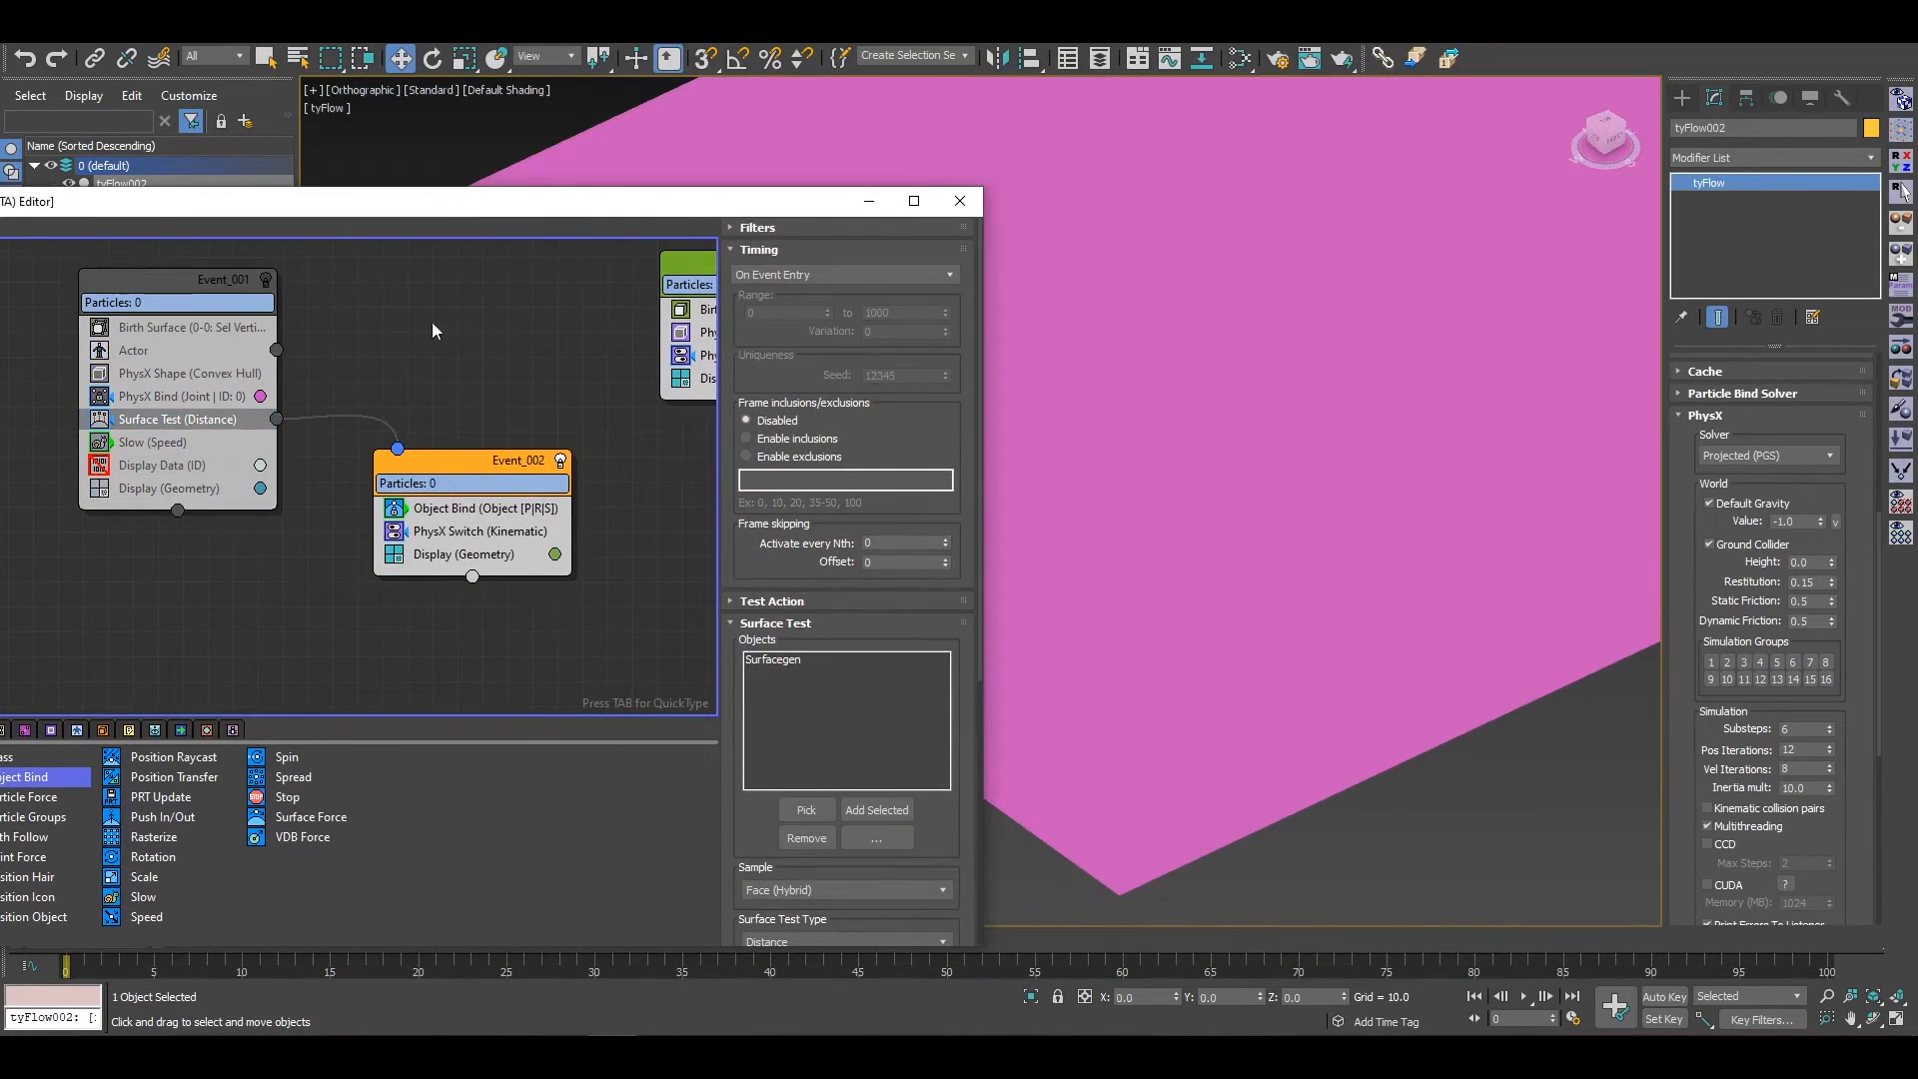
{"action": "left_click_drag", "start_coordinate": [722, 203], "coordinate": [681, 88]}
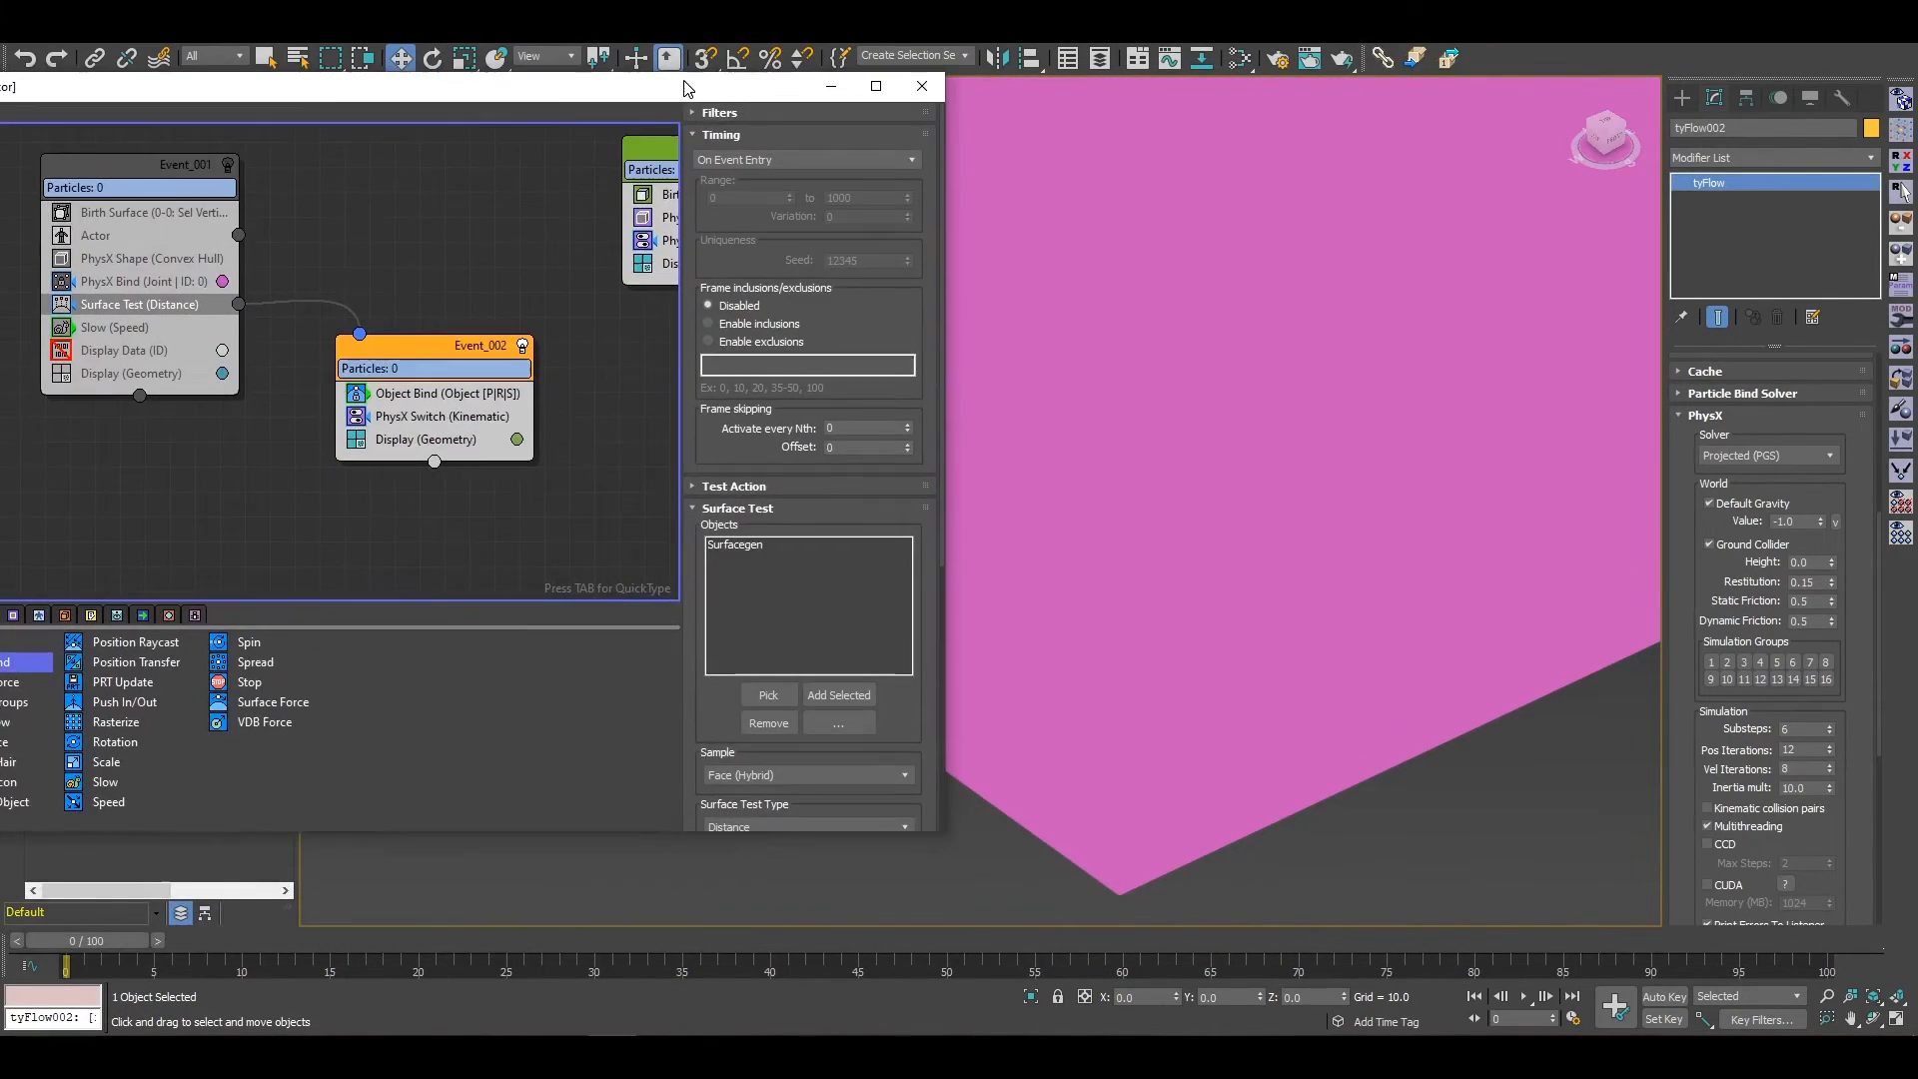
{"action": "left_click", "coordinate": [458, 399]}
{"action": "left_click", "coordinate": [766, 470]}
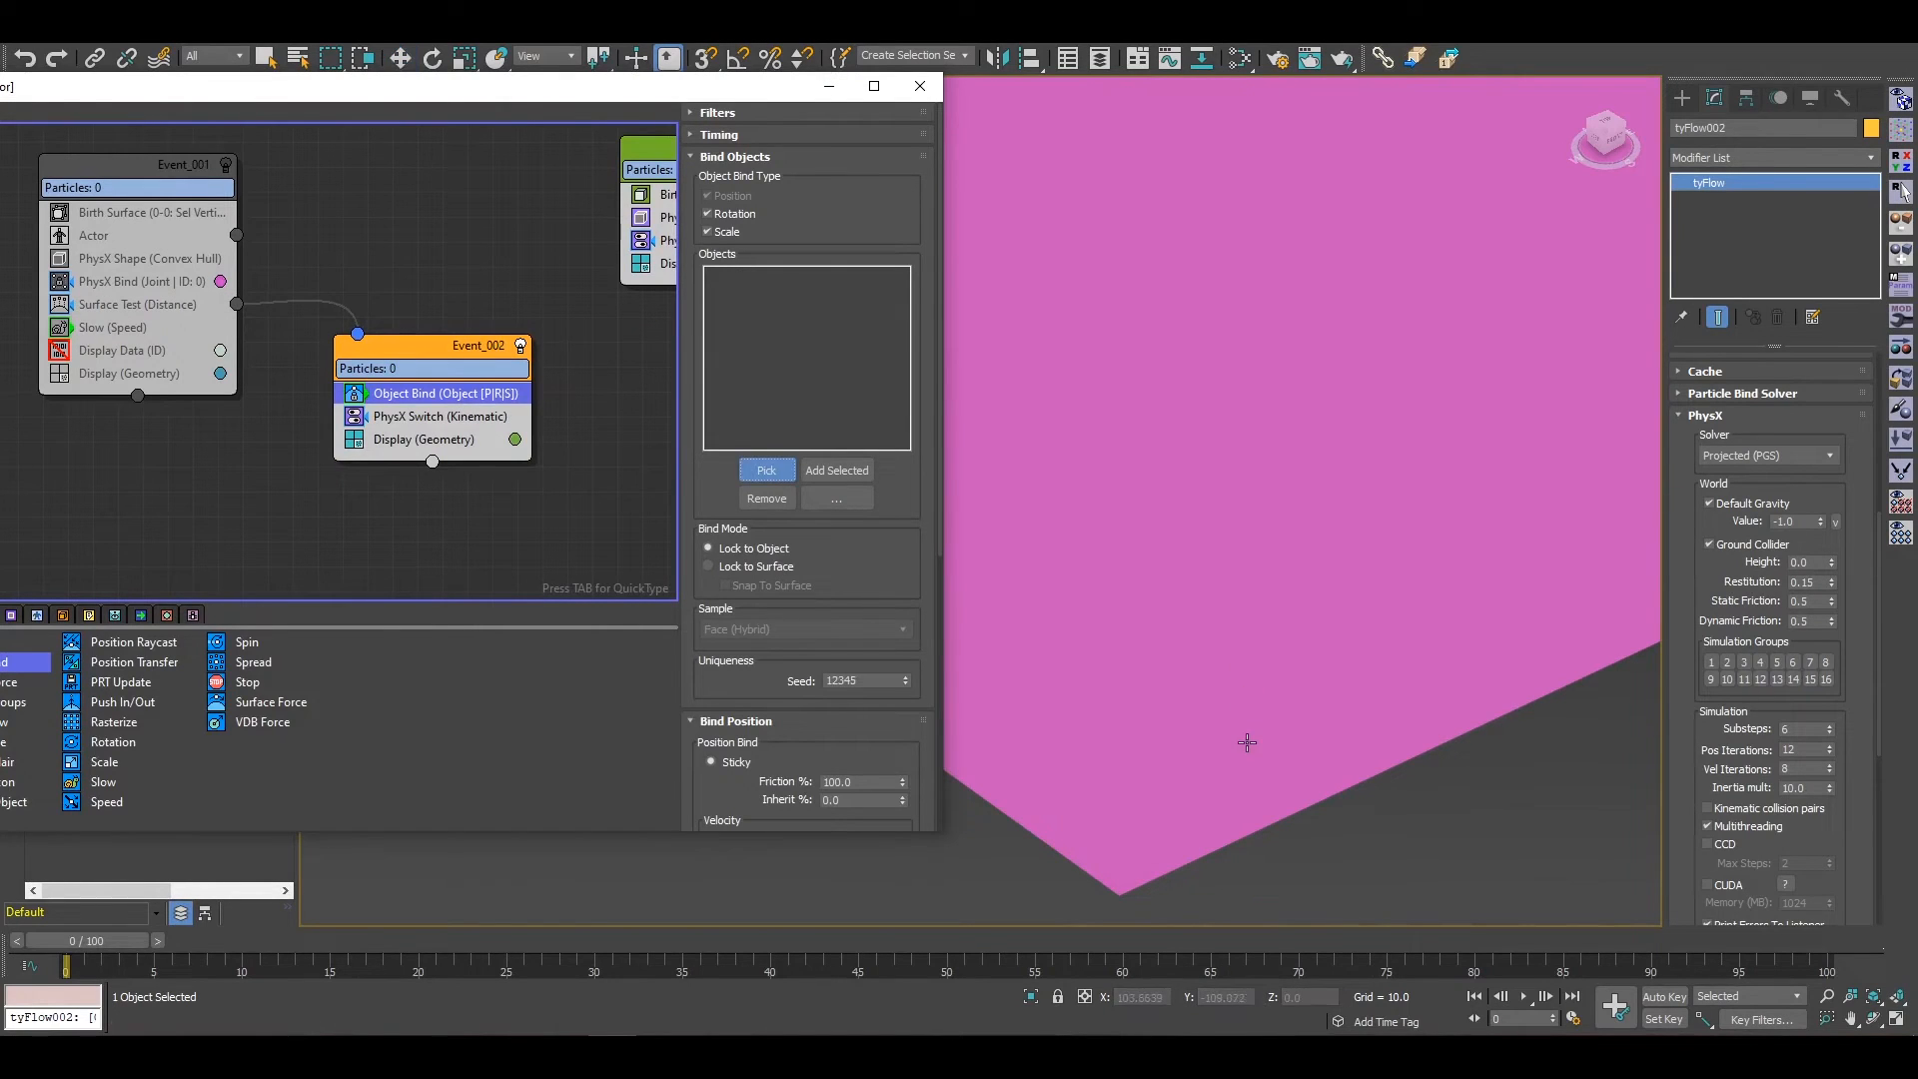
{"action": "left_click", "coordinate": [1393, 644]}
{"action": "right_click", "coordinate": [1296, 679]}
Step: Select the Surfacegen plane, set a key for it at frame 25 and return to frame 0
{"action": "left_click", "coordinate": [1217, 606]}
{"action": "left_click", "coordinate": [1235, 580]}
{"action": "left_click_drag", "start_coordinate": [390, 950], "coordinate": [530, 960]}
{"action": "key", "text": "q"}
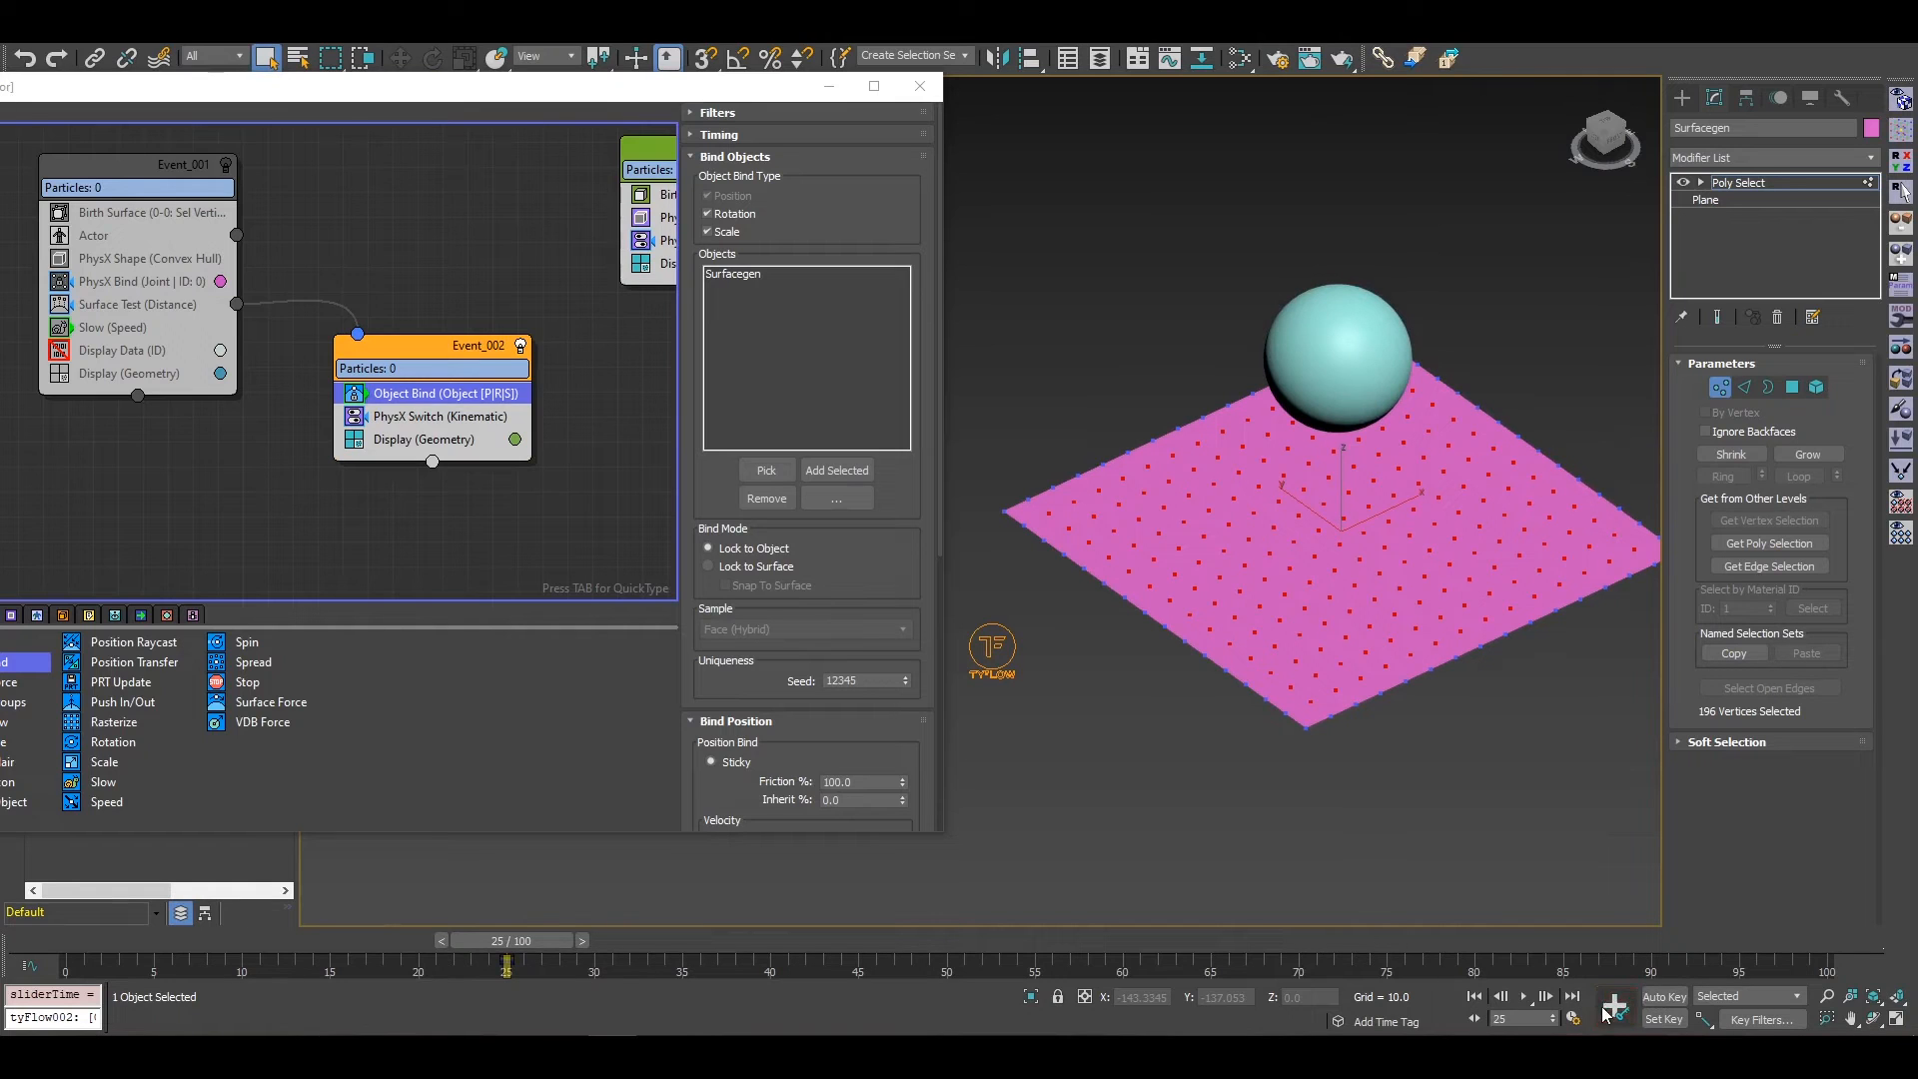
{"action": "left_click_drag", "start_coordinate": [340, 949], "coordinate": [117, 946]}
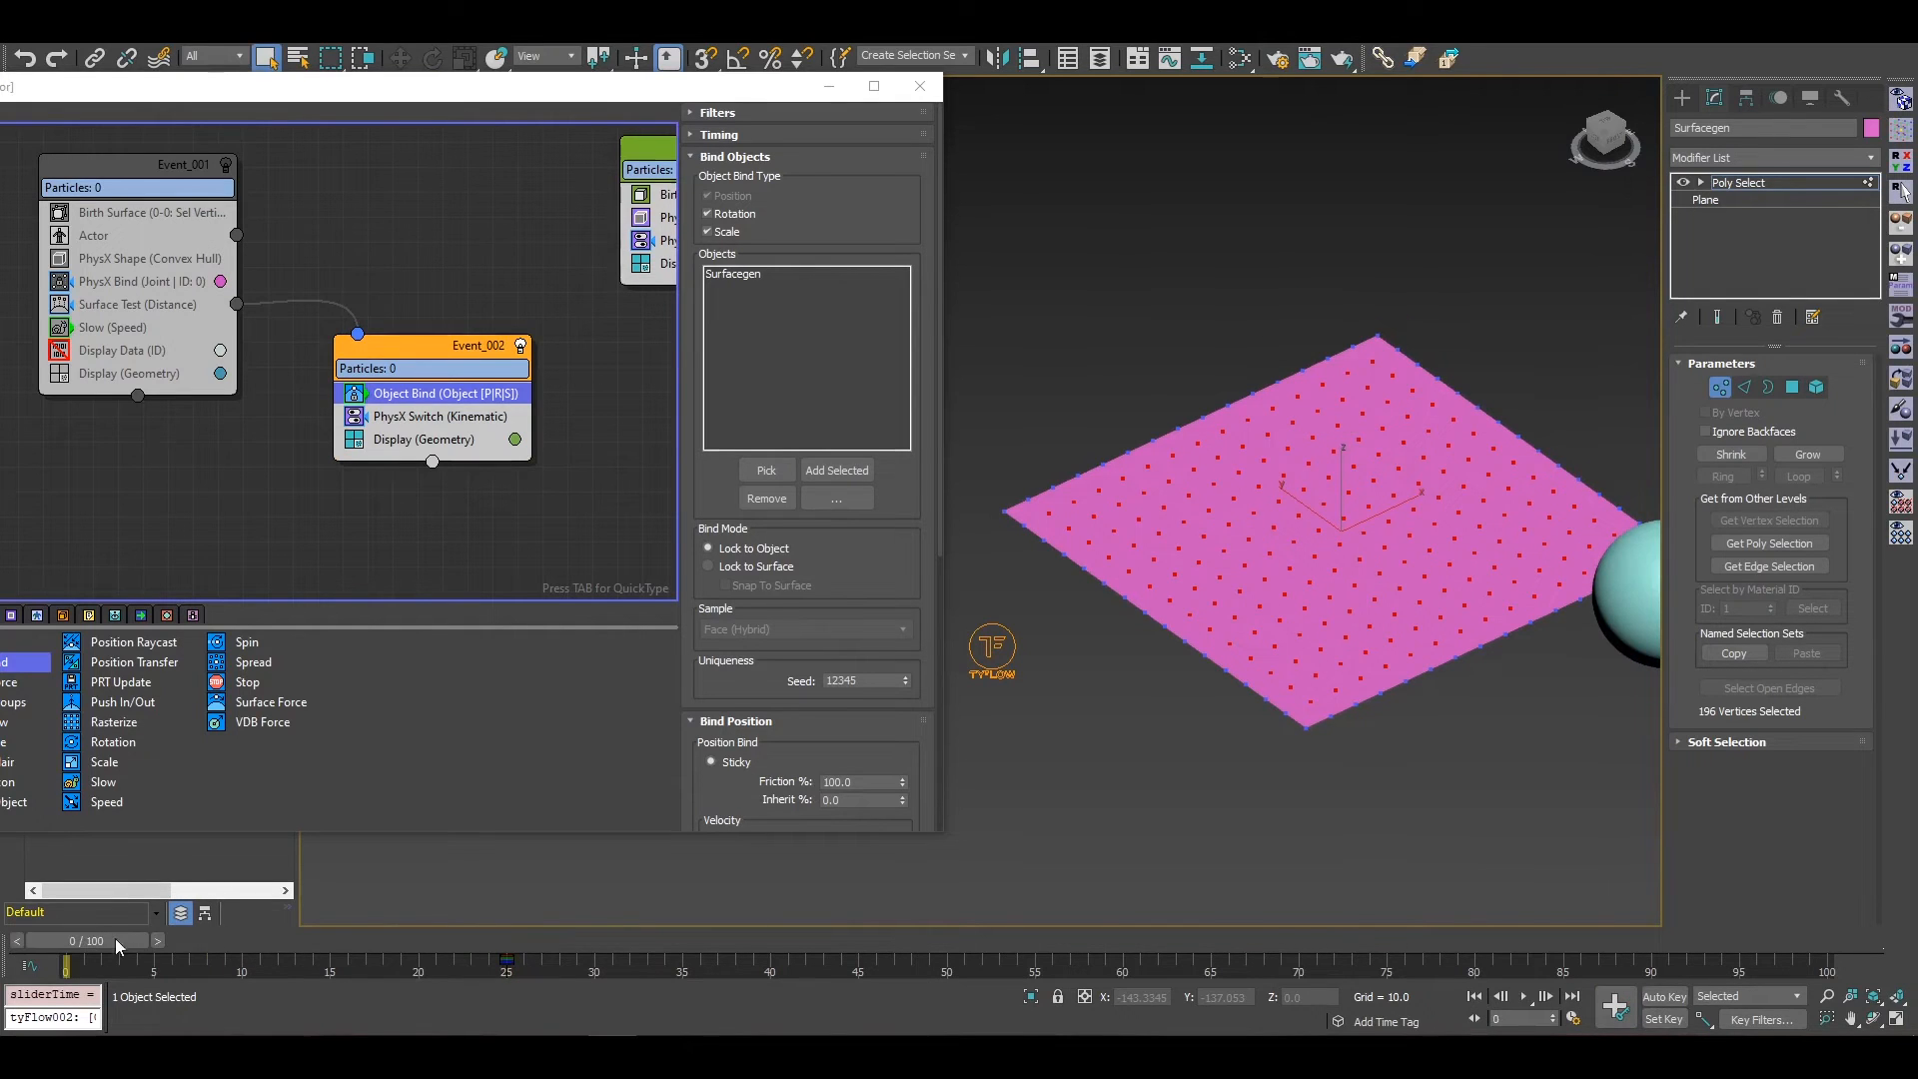
Step: Record a frame 0 key with Auto Key by moving the Surfacegen plane along X to about 261, and turn Auto Key off
{"action": "left_click", "coordinate": [1667, 997]}
{"action": "scroll", "coordinate": [1392, 739], "scroll_direction": "up", "scroll_amount": 3}
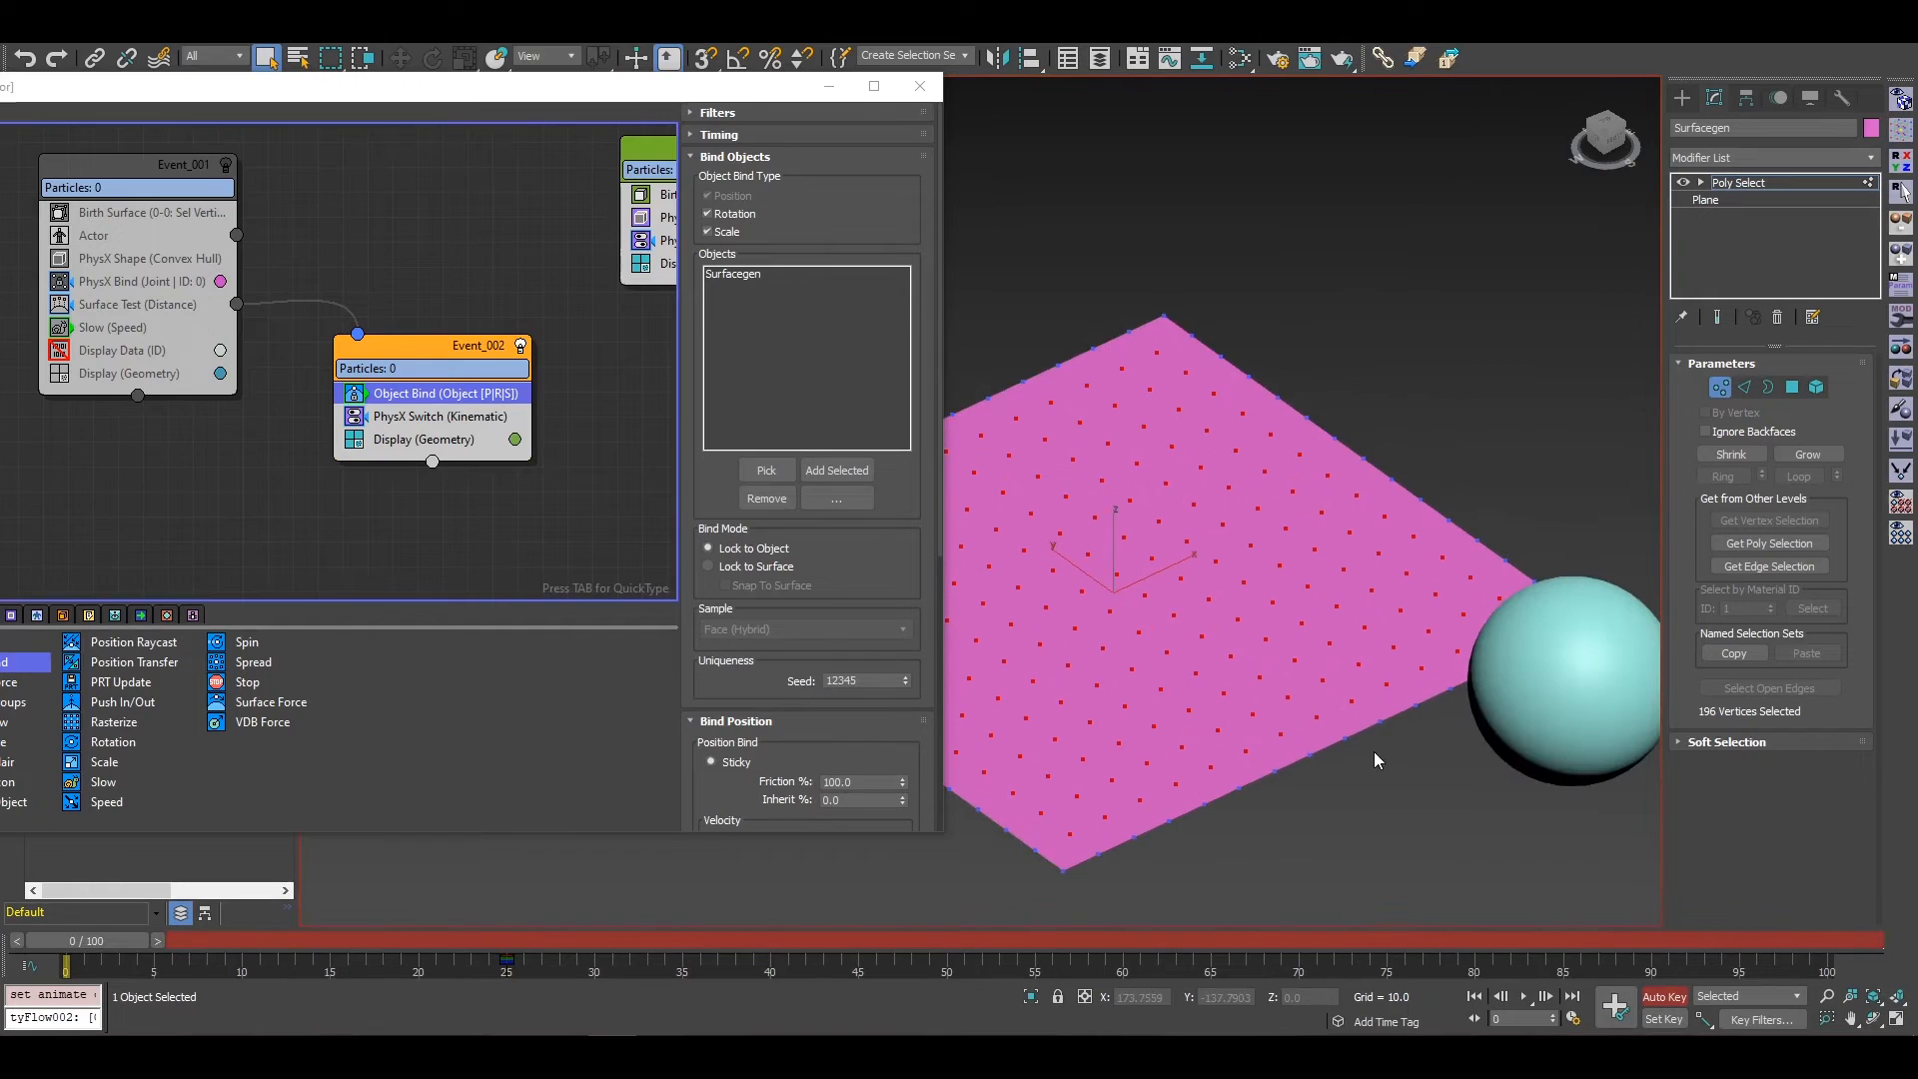
{"action": "right_click", "coordinate": [1344, 680]}
{"action": "left_click", "coordinate": [1232, 738]}
{"action": "left_click", "coordinate": [1756, 201]}
{"action": "key", "text": "w"}
{"action": "left_click_drag", "start_coordinate": [1167, 570], "coordinate": [1644, 262]}
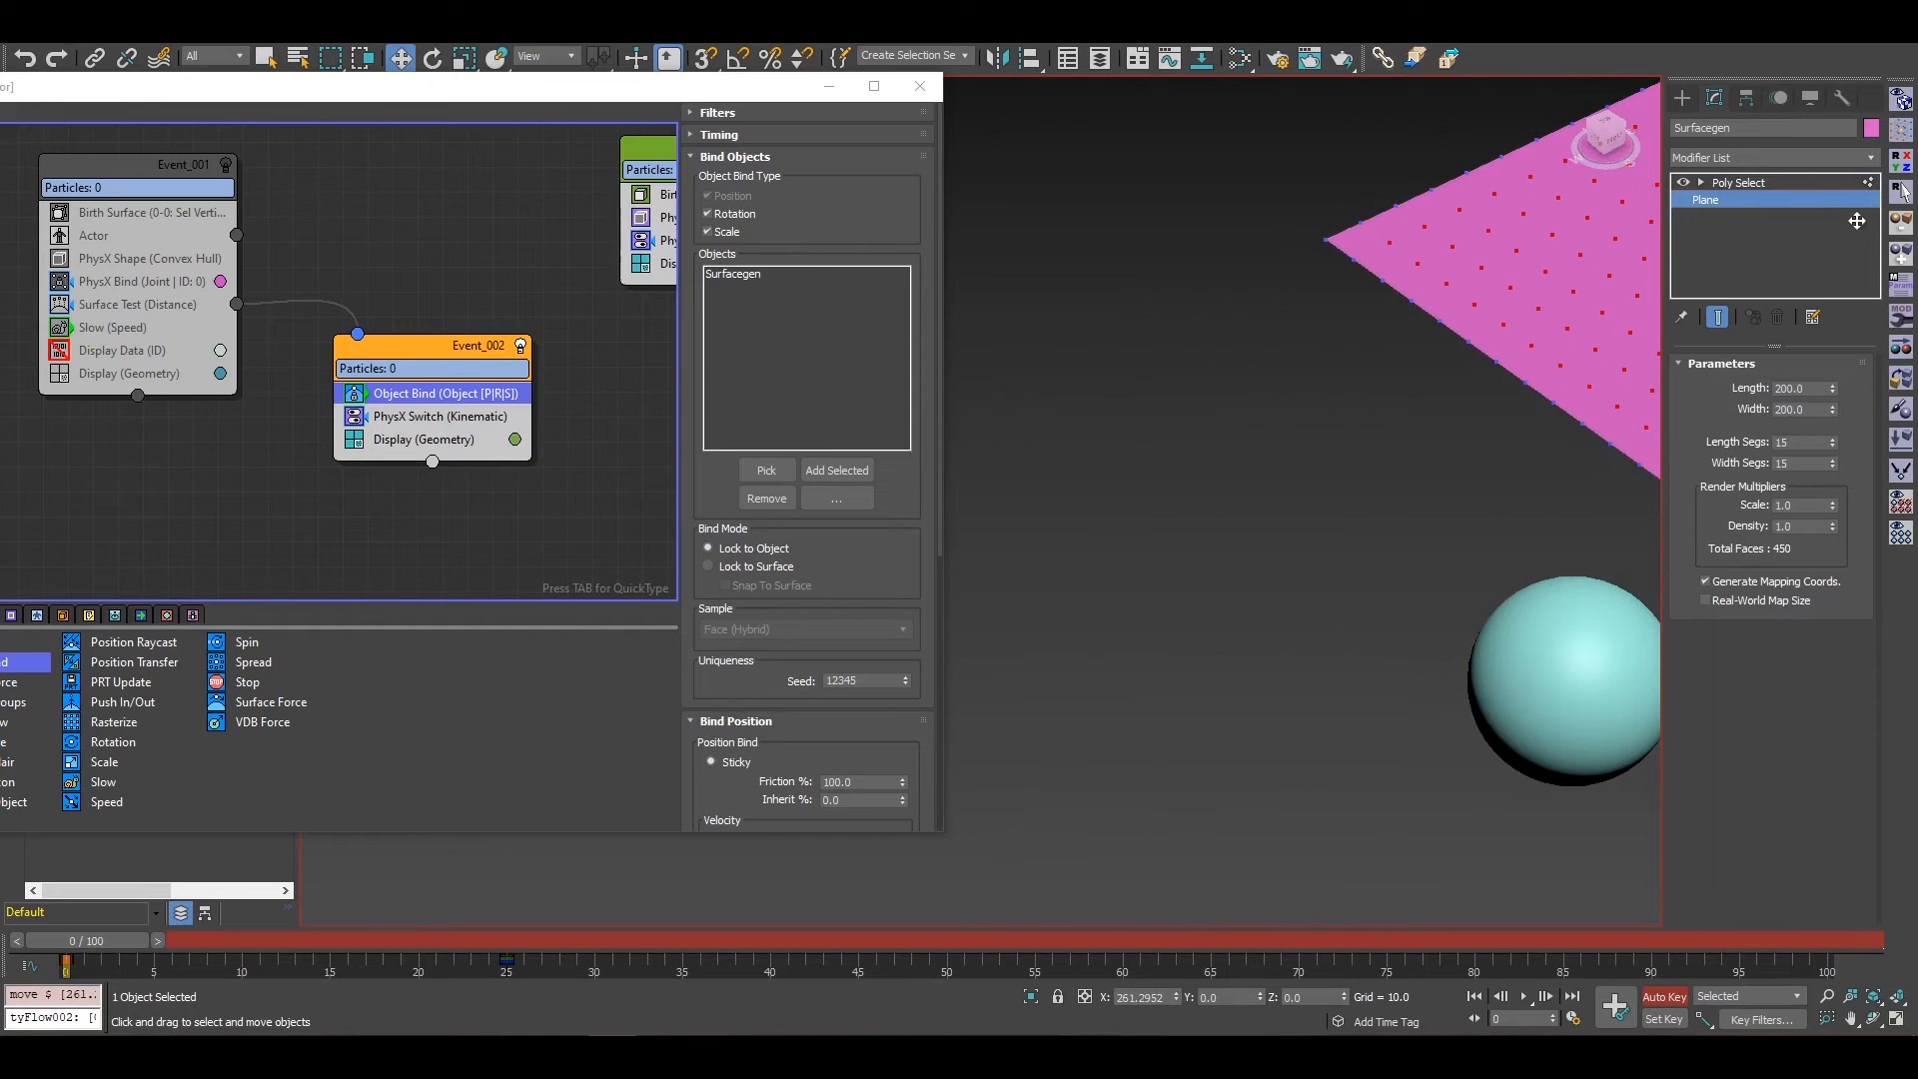
{"action": "mouse_move", "coordinate": [100, 951]}
{"action": "left_mouse_down"}
{"action": "mouse_move", "coordinate": [620, 941]}
{"action": "mouse_move", "coordinate": [95, 942]}
{"action": "left_mouse_up"}
{"action": "left_click", "coordinate": [1656, 996]}
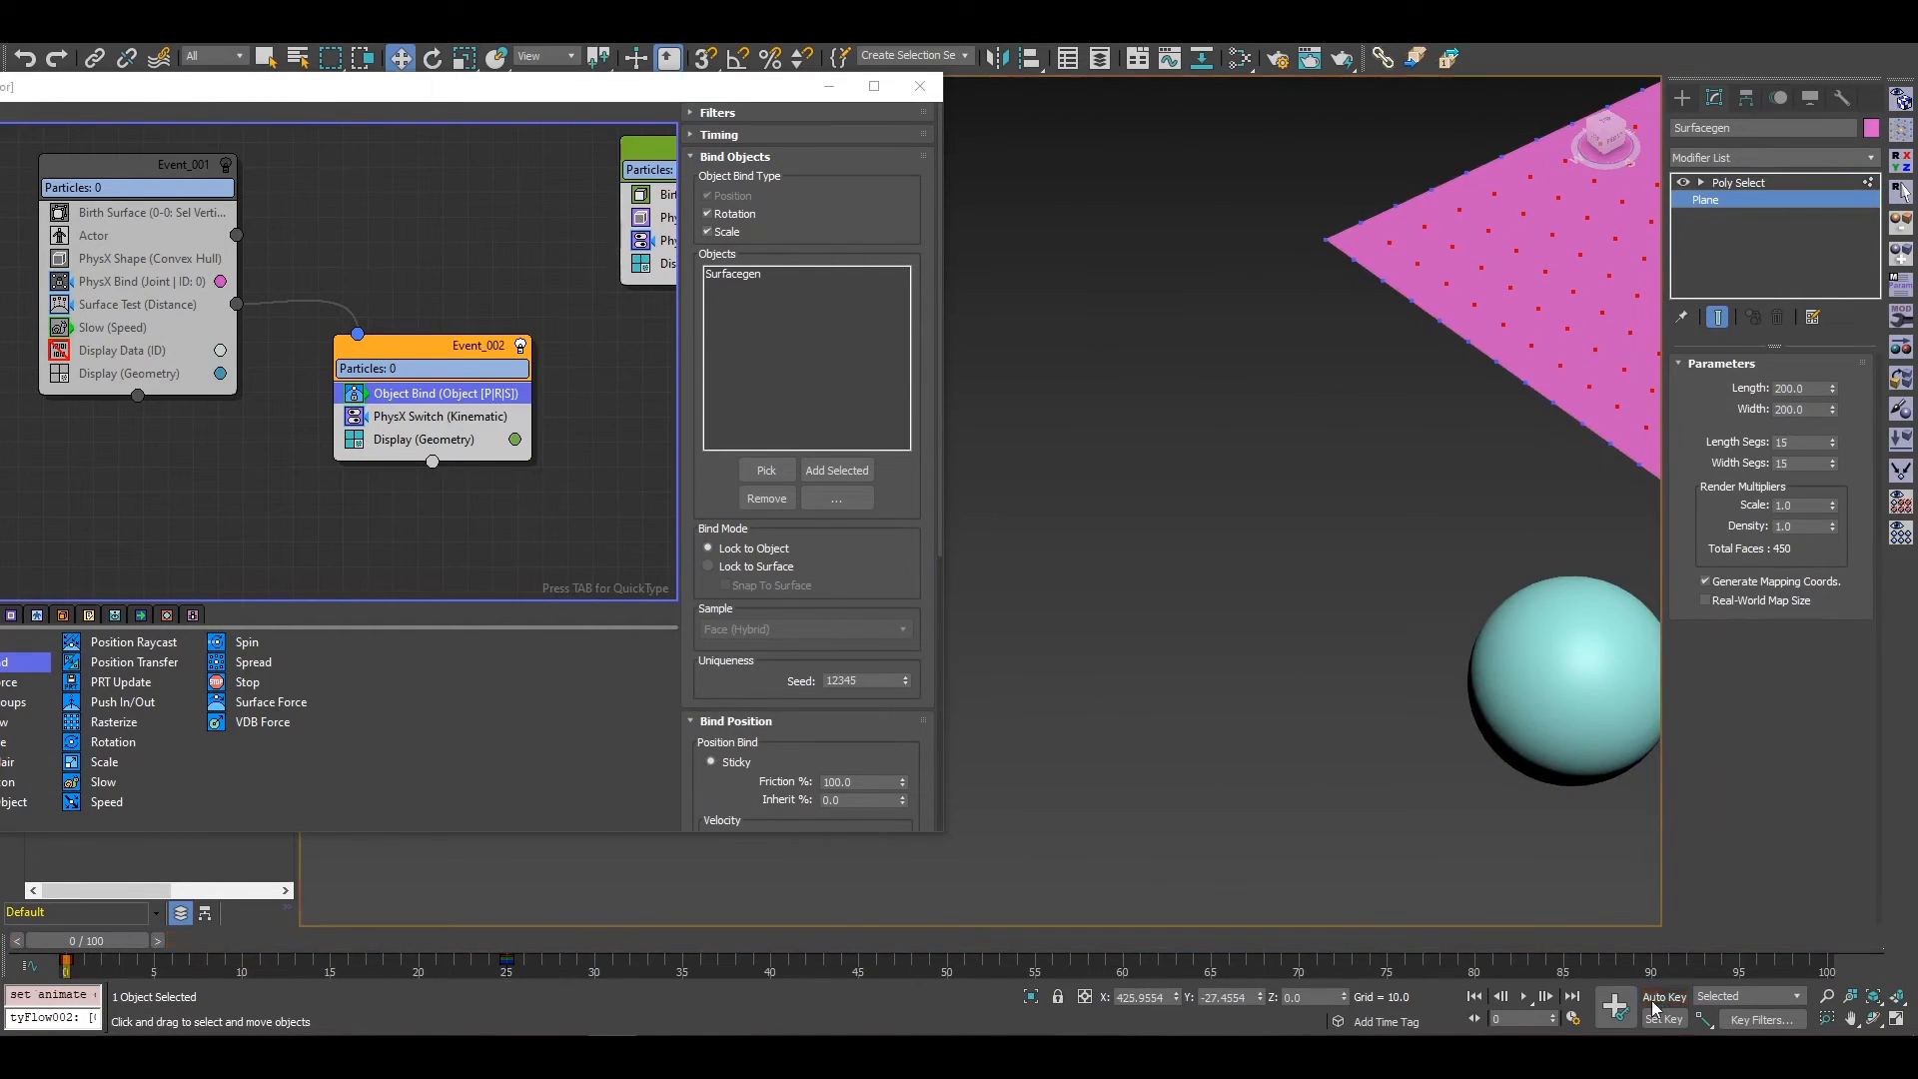
Step: Shift GeoSphere001's keyframes to frames 20 and 70, return to frame 0 and re-enable Event_001
{"action": "left_click_drag", "start_coordinate": [564, 88], "coordinate": [1084, 120]}
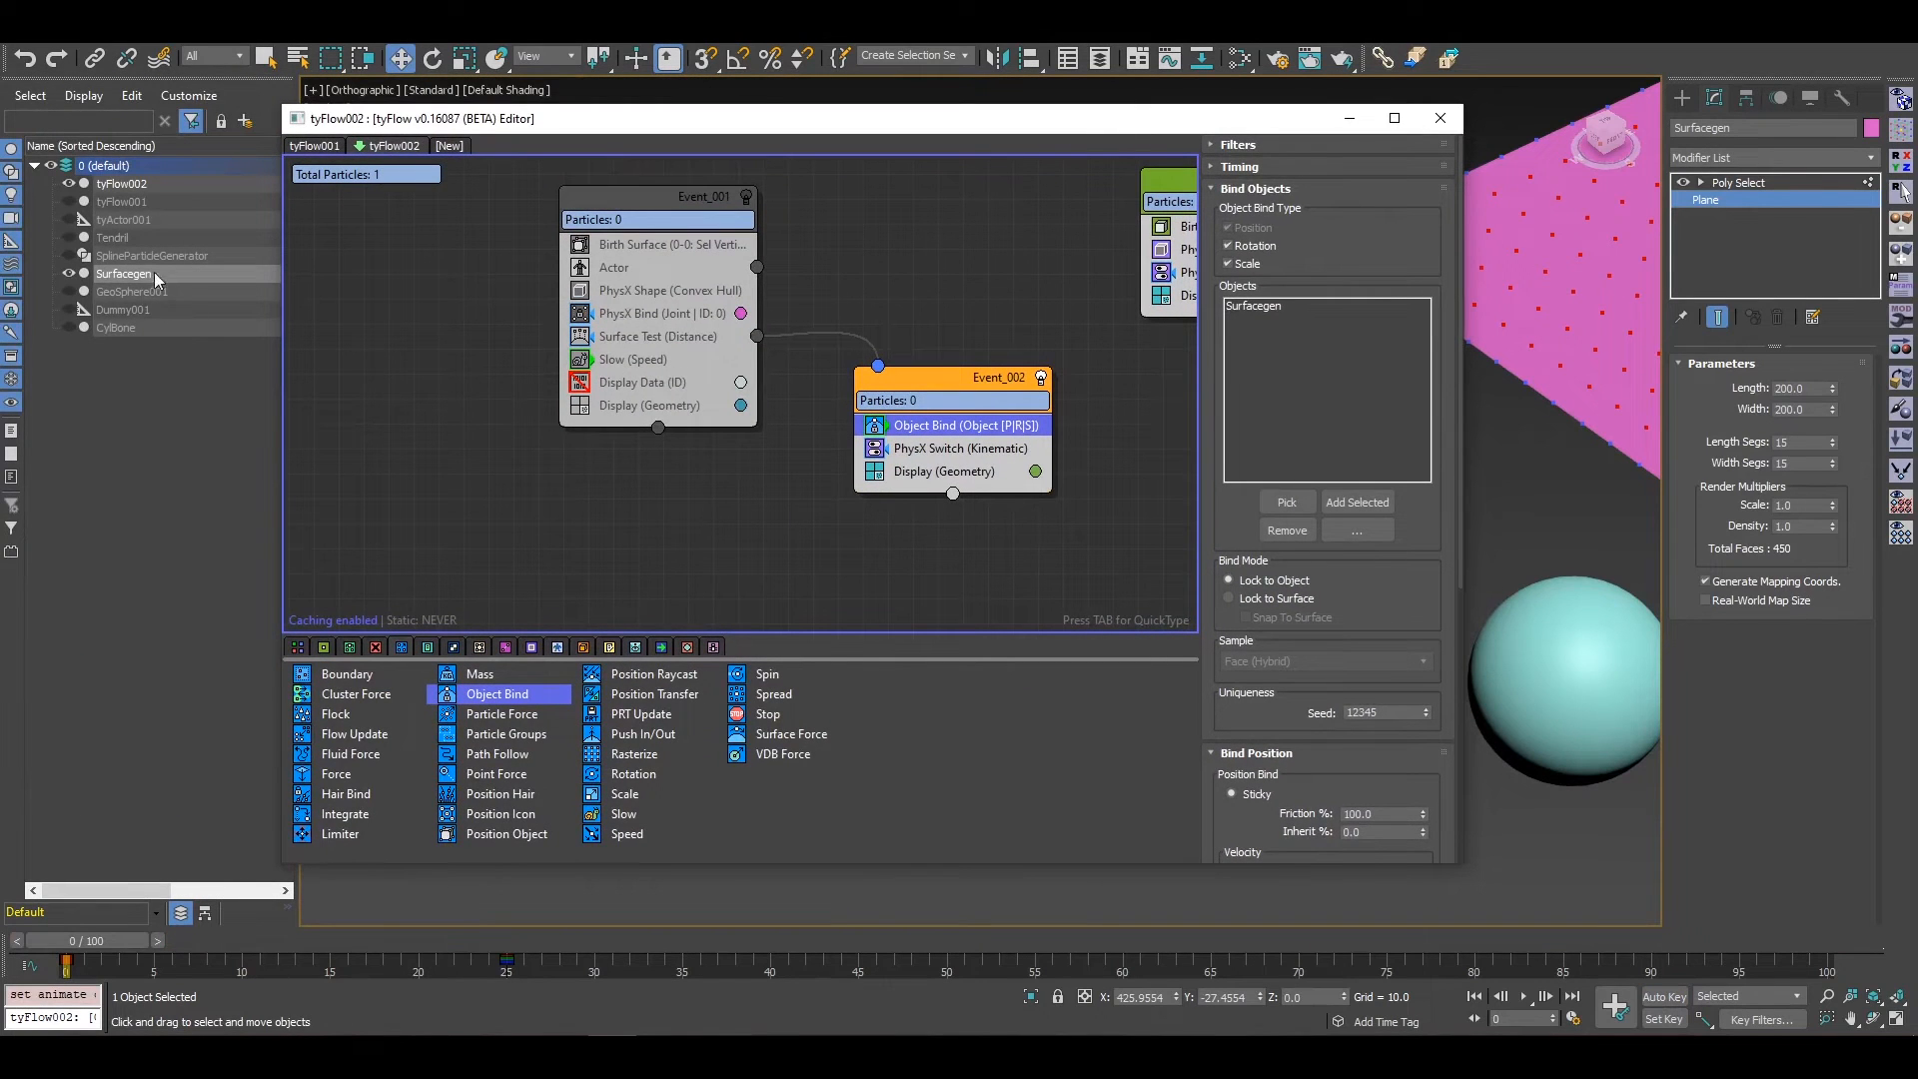
{"action": "left_click", "coordinate": [135, 291]}
{"action": "left_click_drag", "start_coordinate": [1049, 994], "coordinate": [422, 976]}
{"action": "left_click_drag", "start_coordinate": [95, 940], "coordinate": [8, 903]}
{"action": "left_click", "coordinate": [748, 196]}
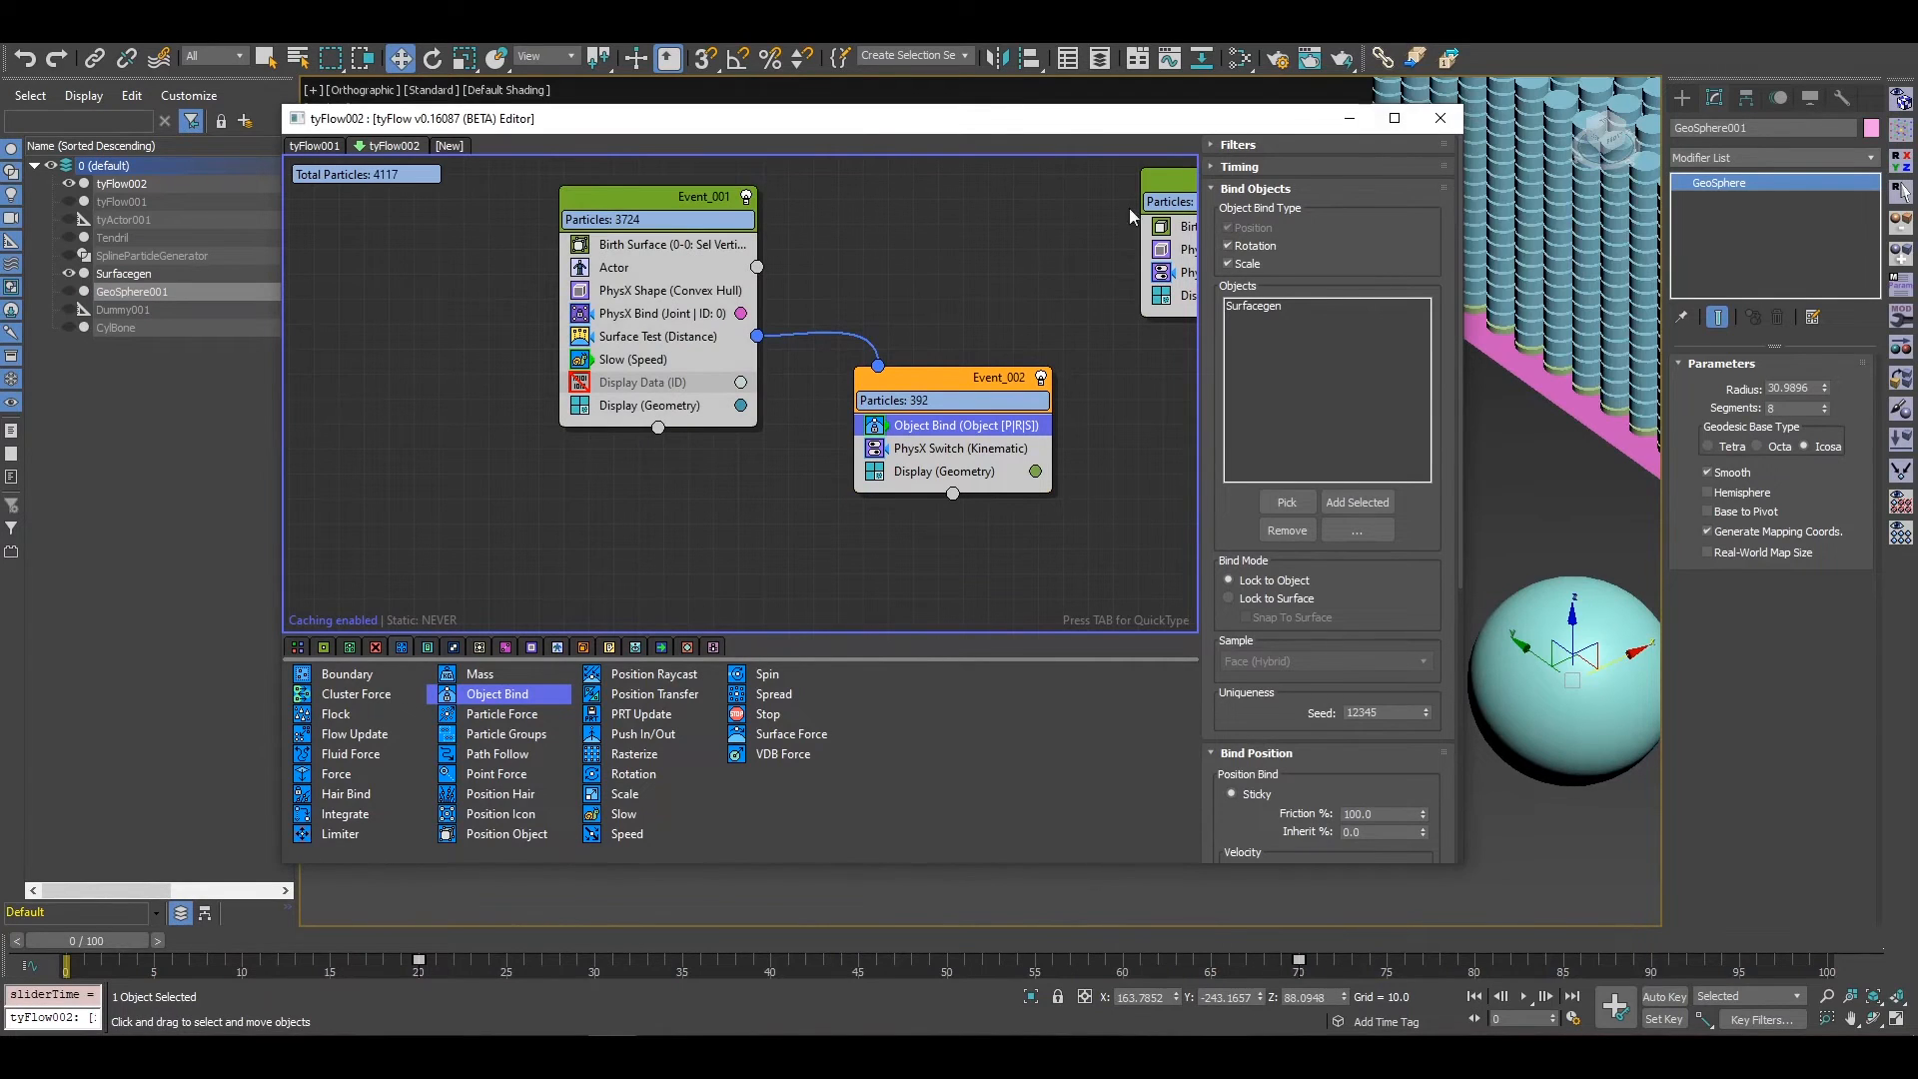
Step: Play the simulation to check how the cylinder stacks follow the plane and react to the sphere, and return to frame 0
{"action": "left_click", "coordinate": [1351, 121]}
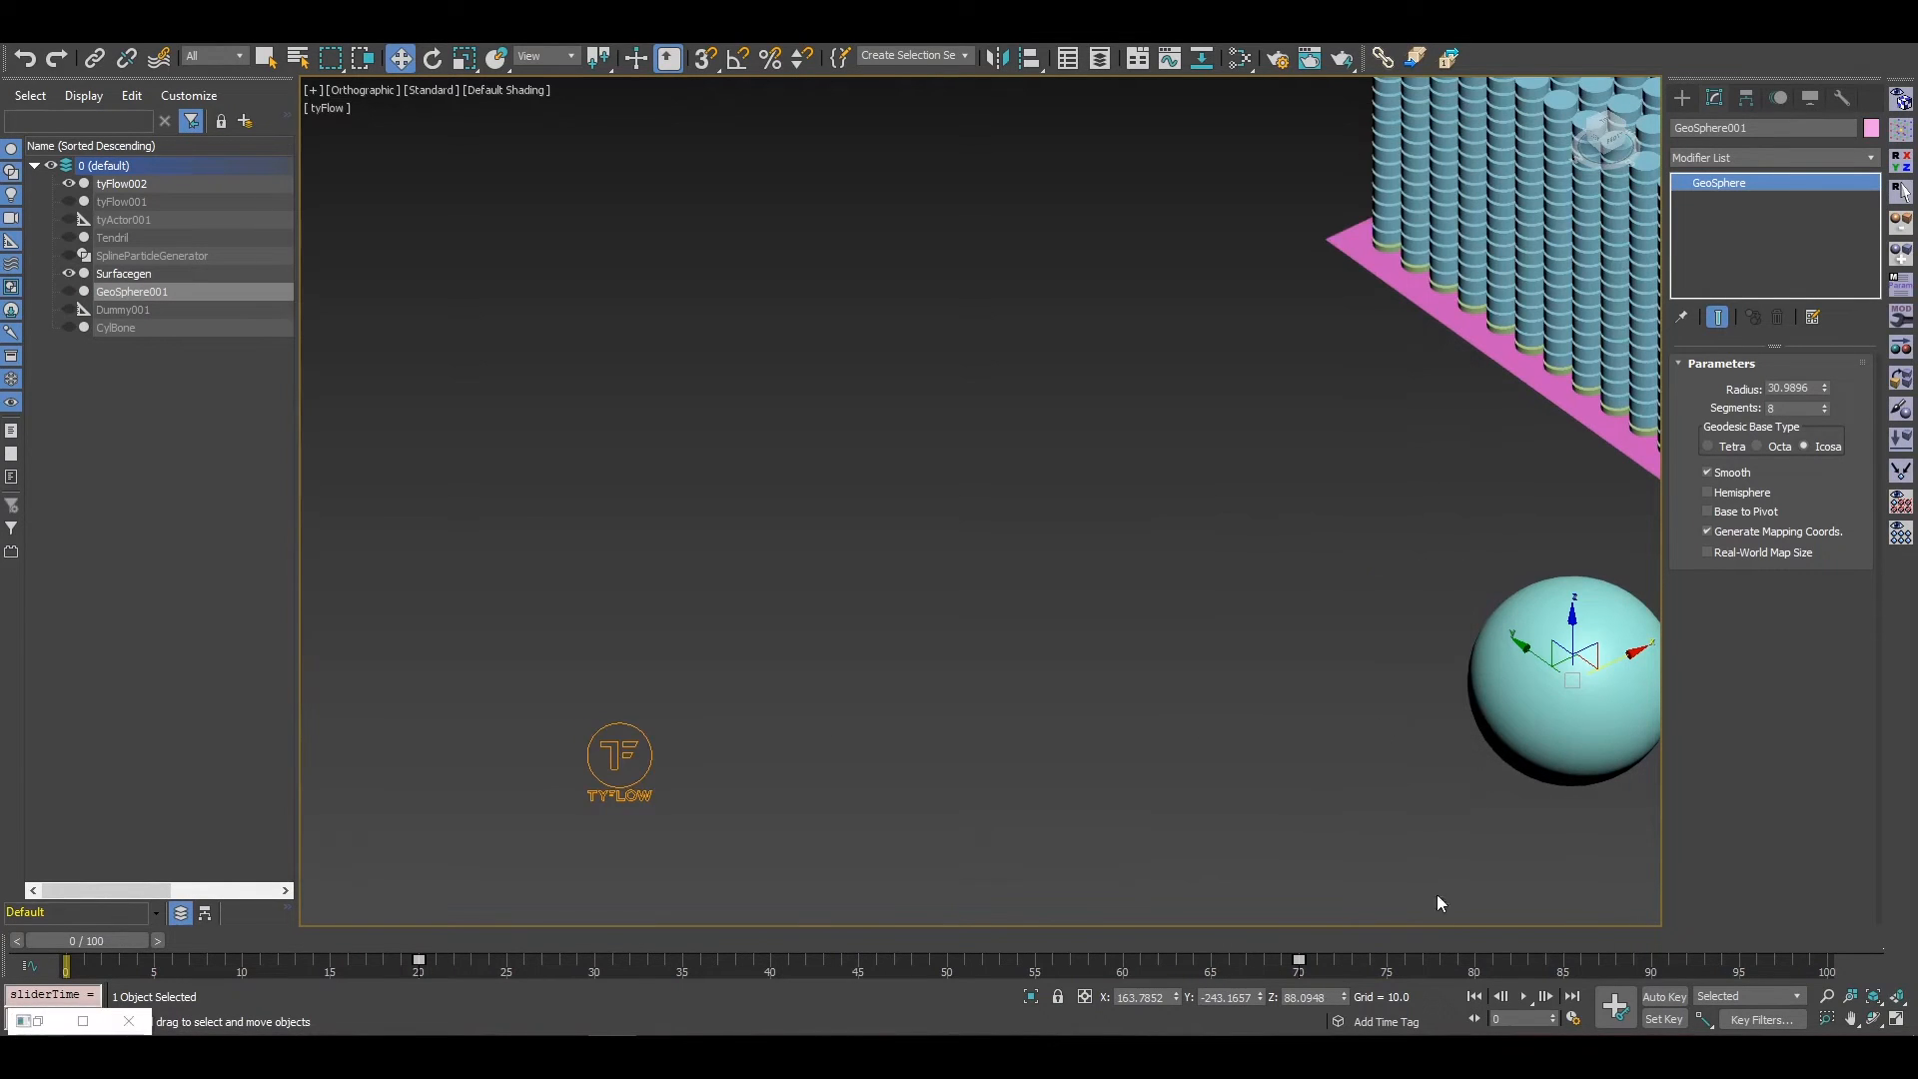
{"action": "left_click", "coordinate": [1525, 997]}
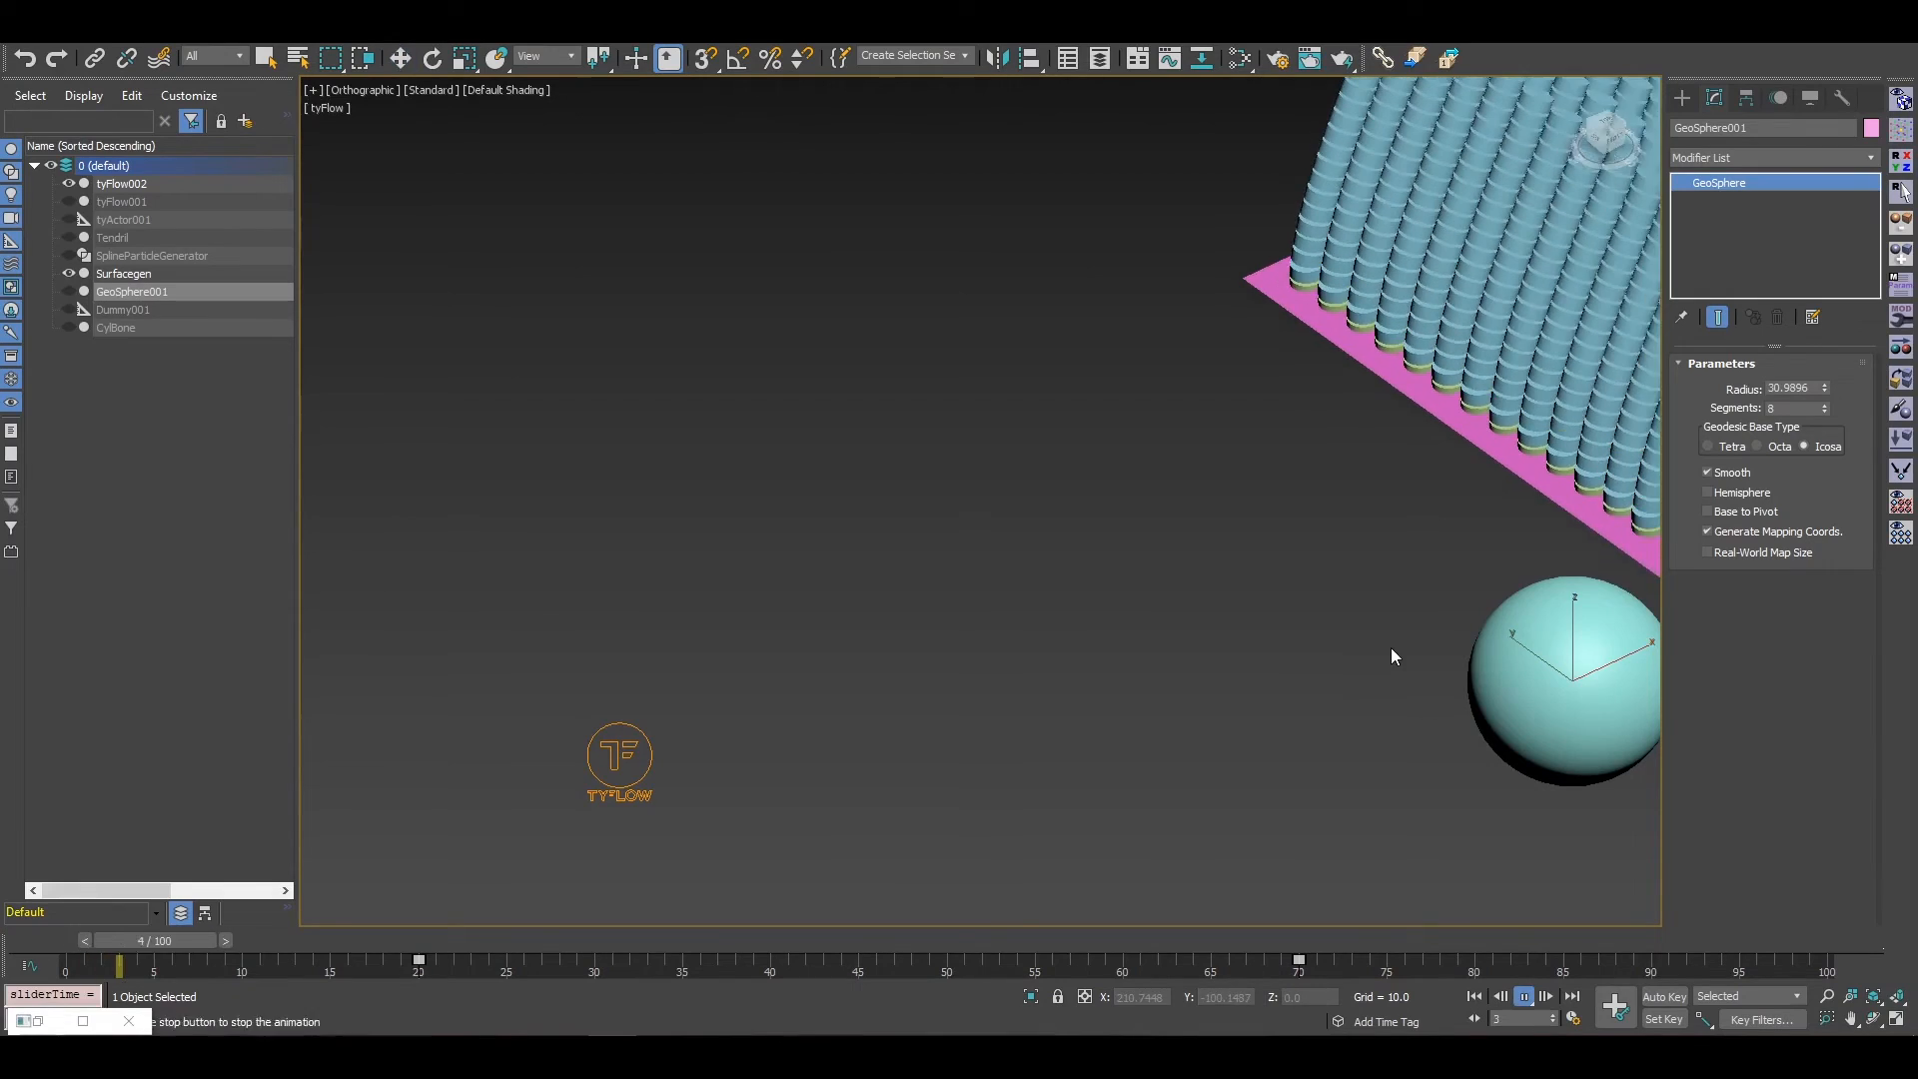
{"action": "middle_click_drag", "start_coordinate": [1495, 524], "coordinate": [980, 564]}
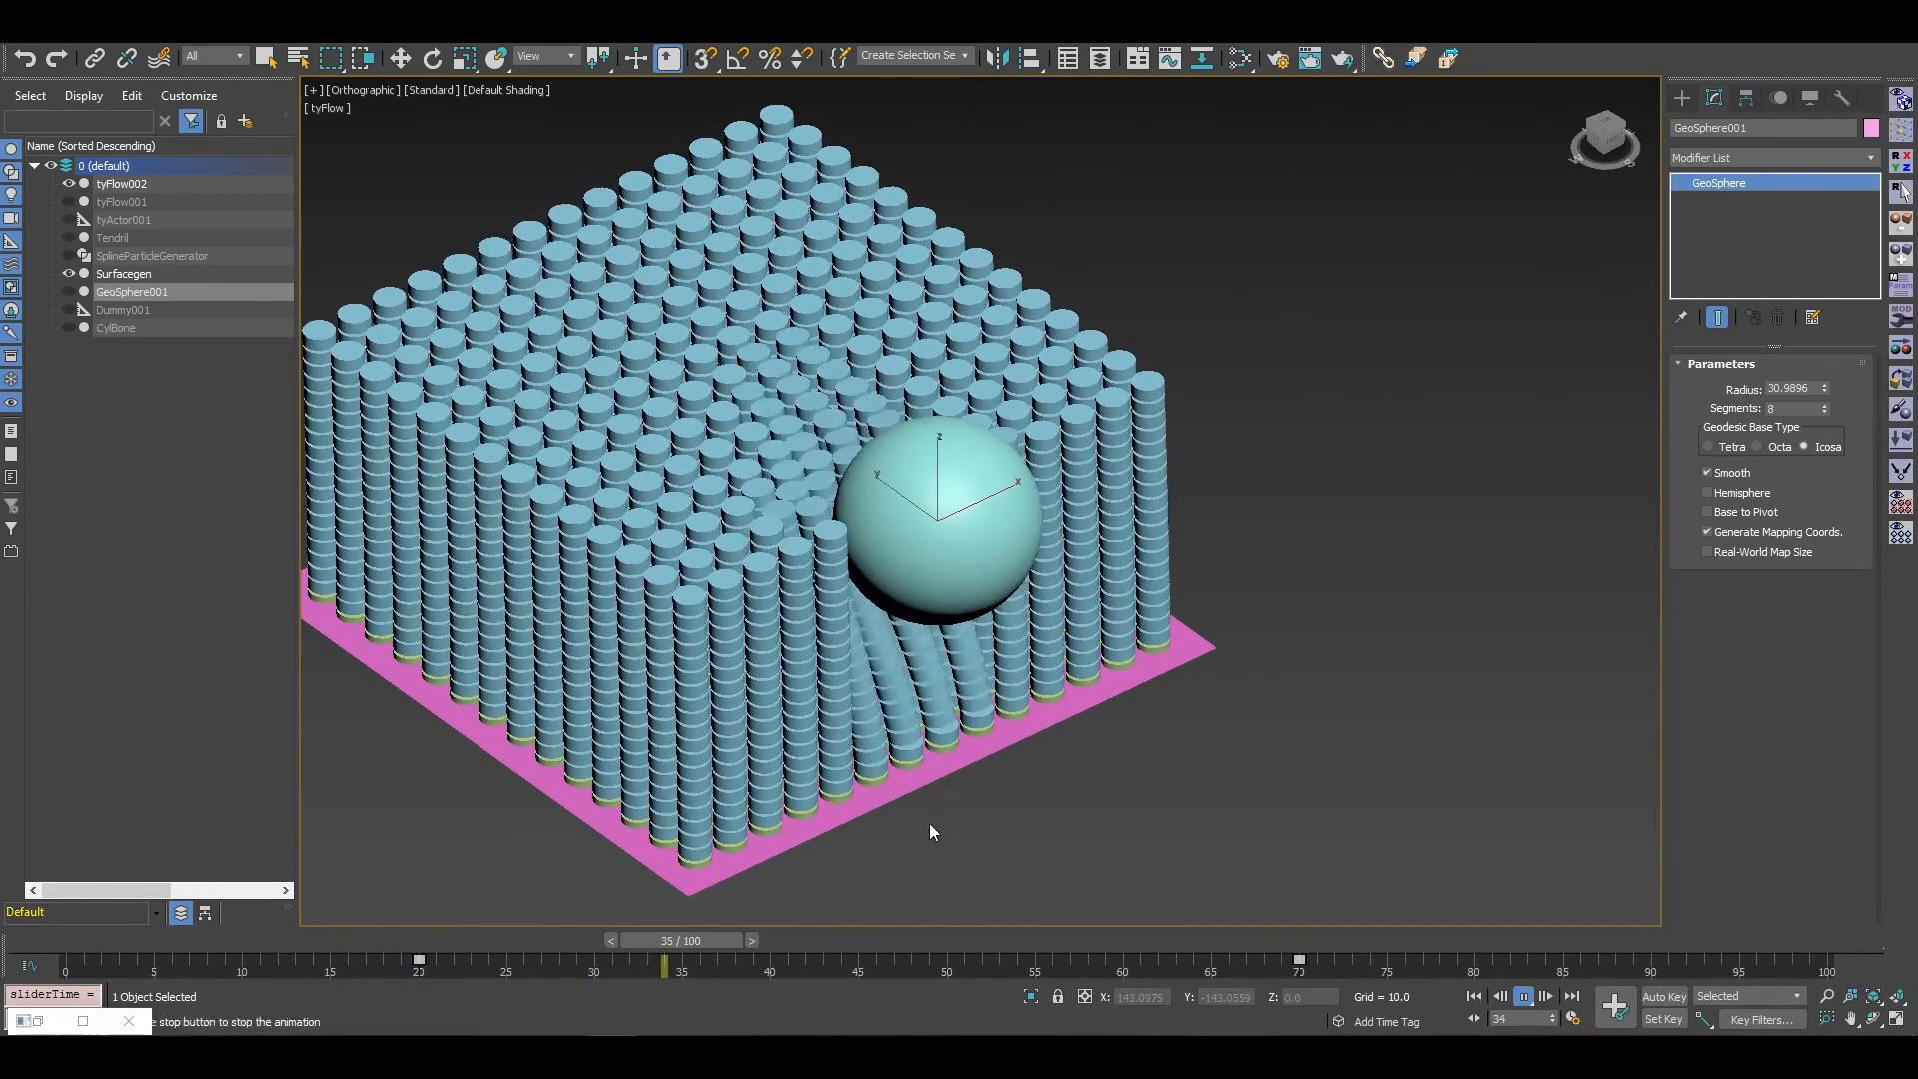
{"action": "middle_click_drag", "start_coordinate": [831, 552], "coordinate": [1065, 552]}
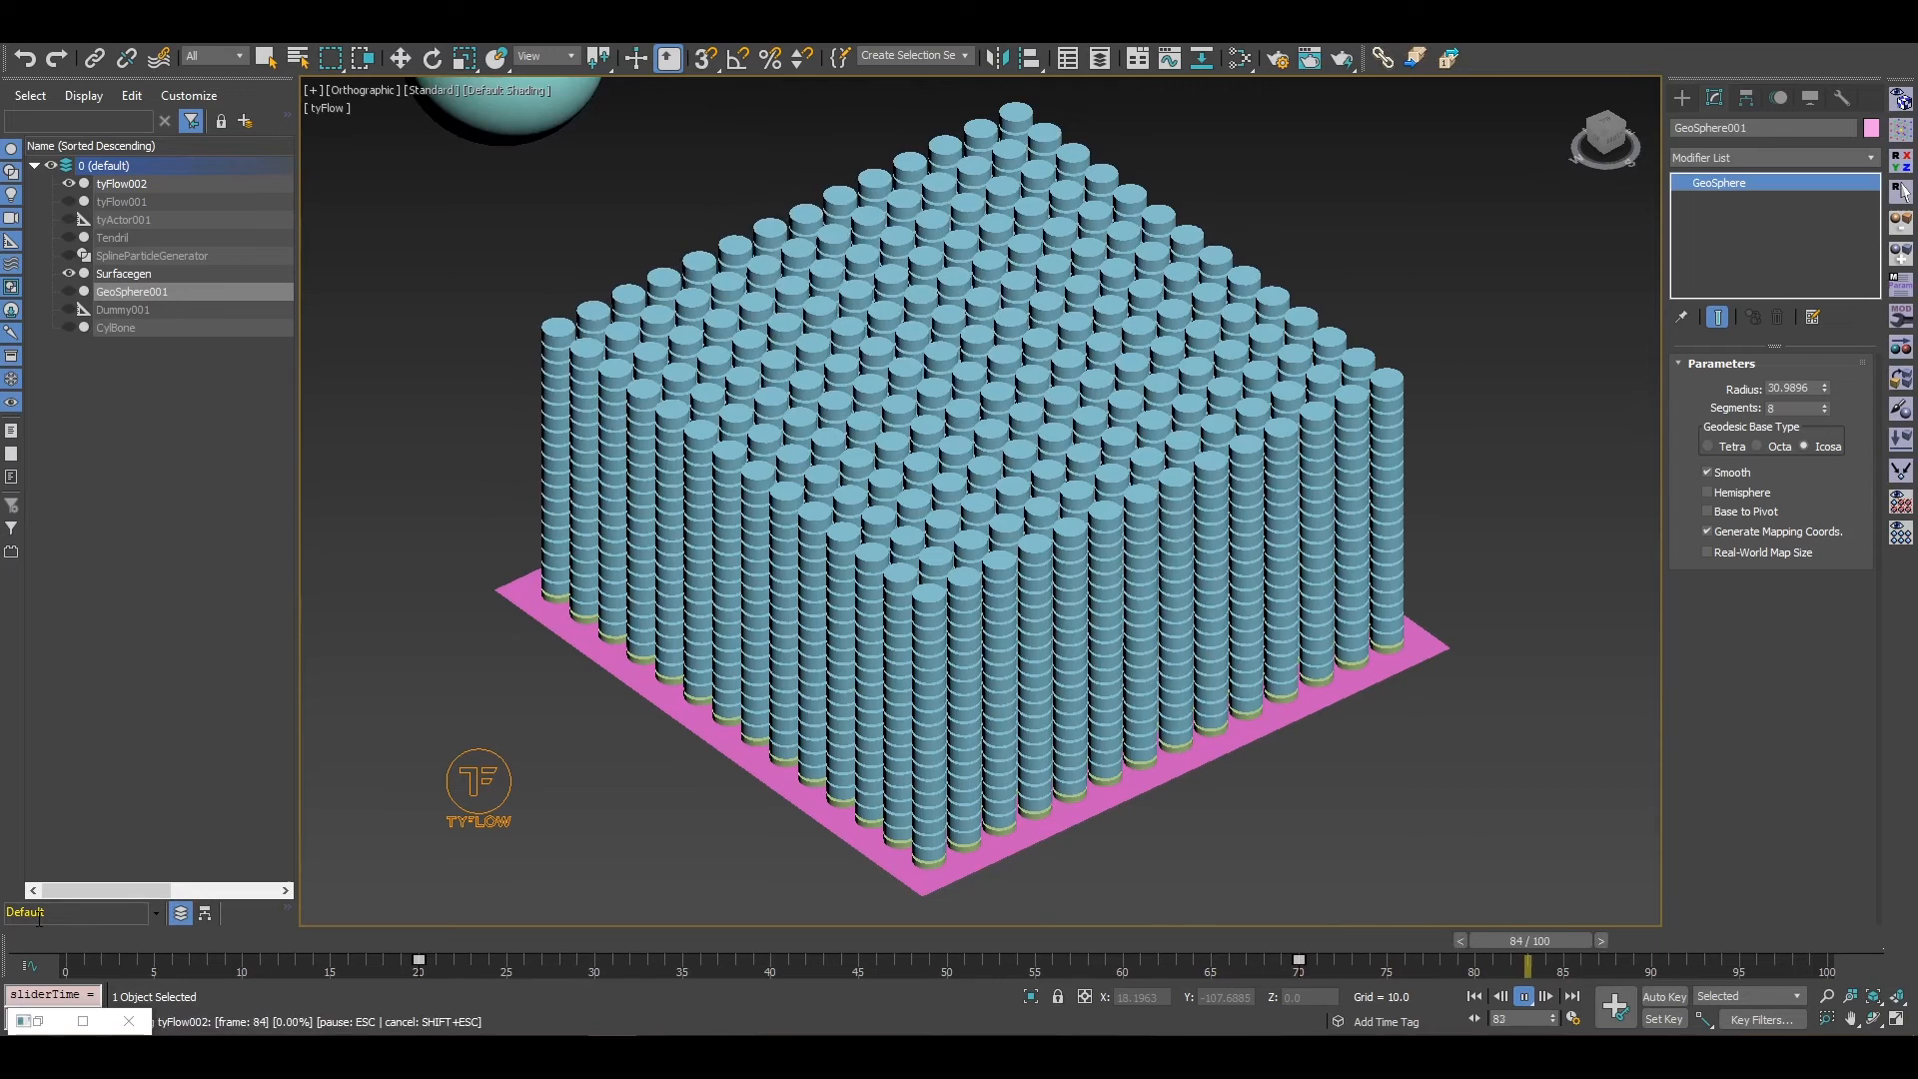
{"action": "left_click", "coordinate": [1524, 997]}
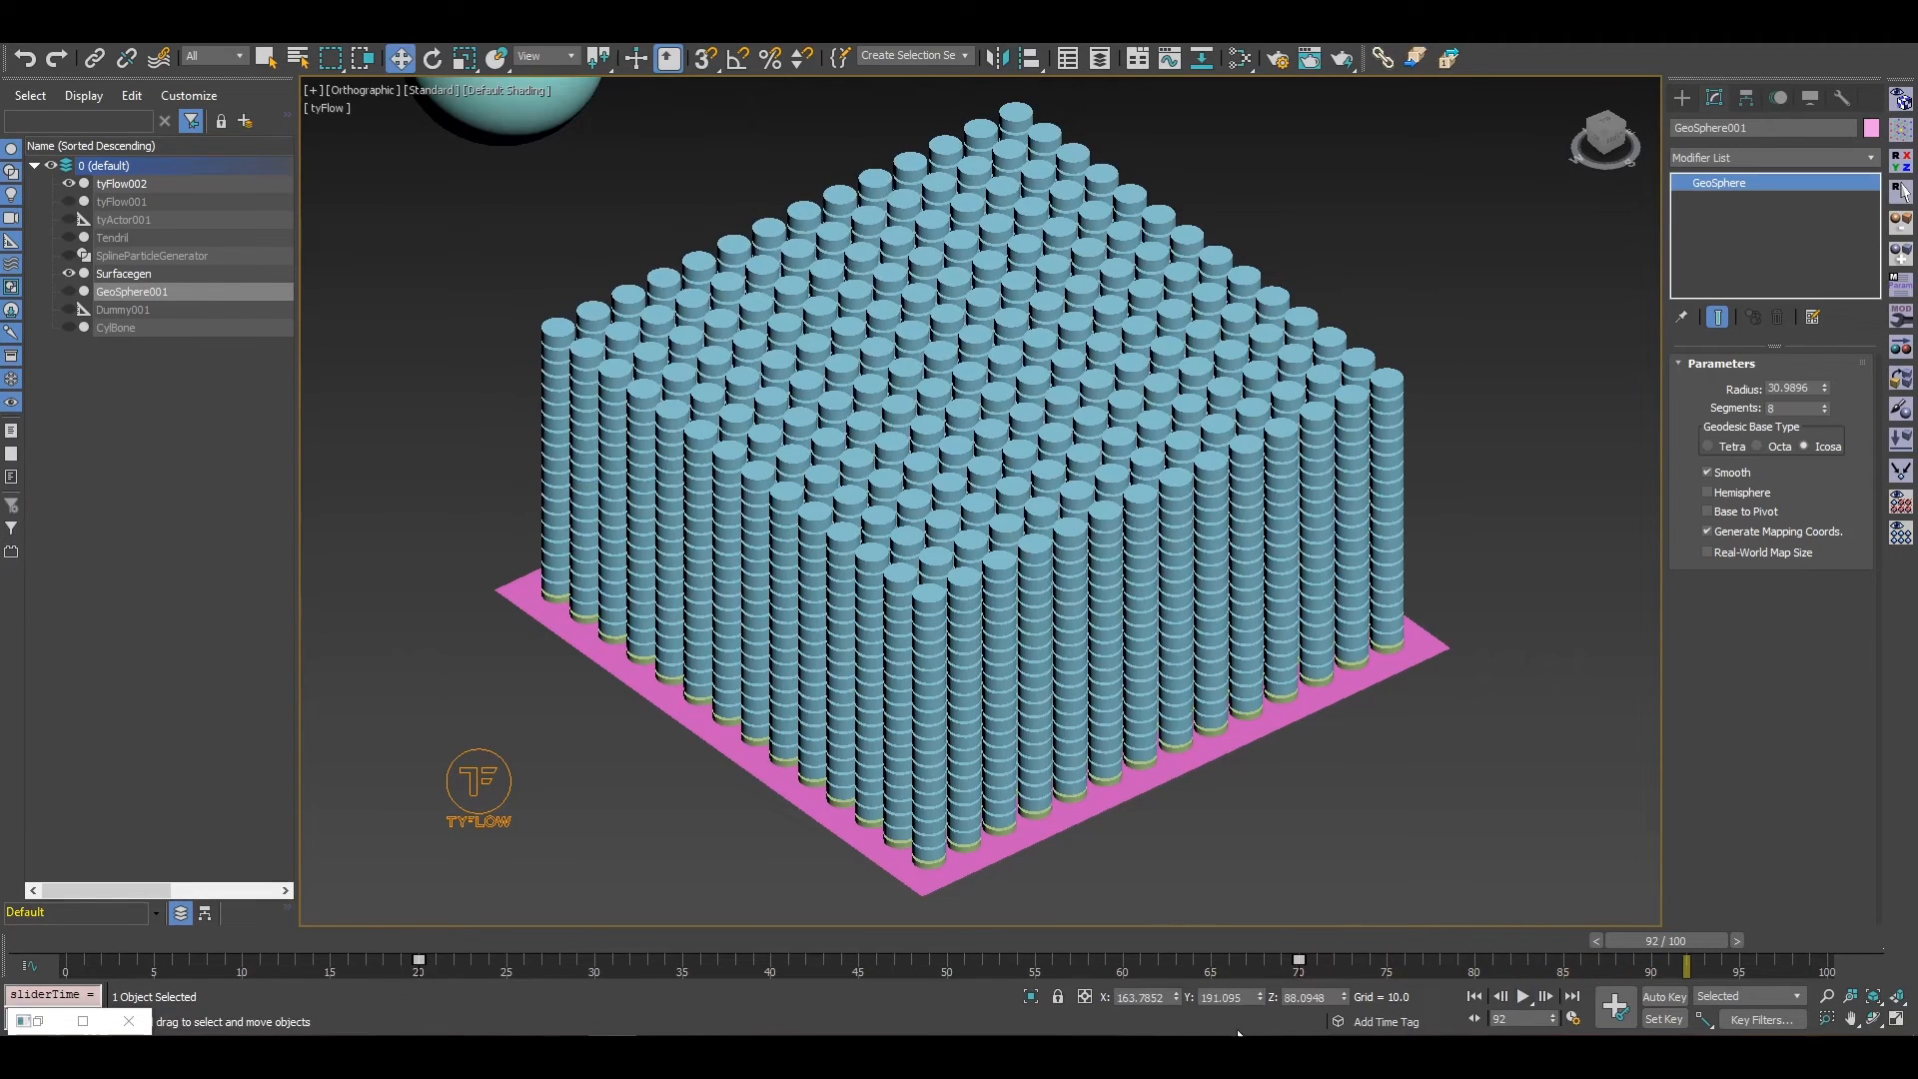
{"action": "left_click", "coordinate": [75, 959]}
{"action": "left_click", "coordinate": [61, 943]}
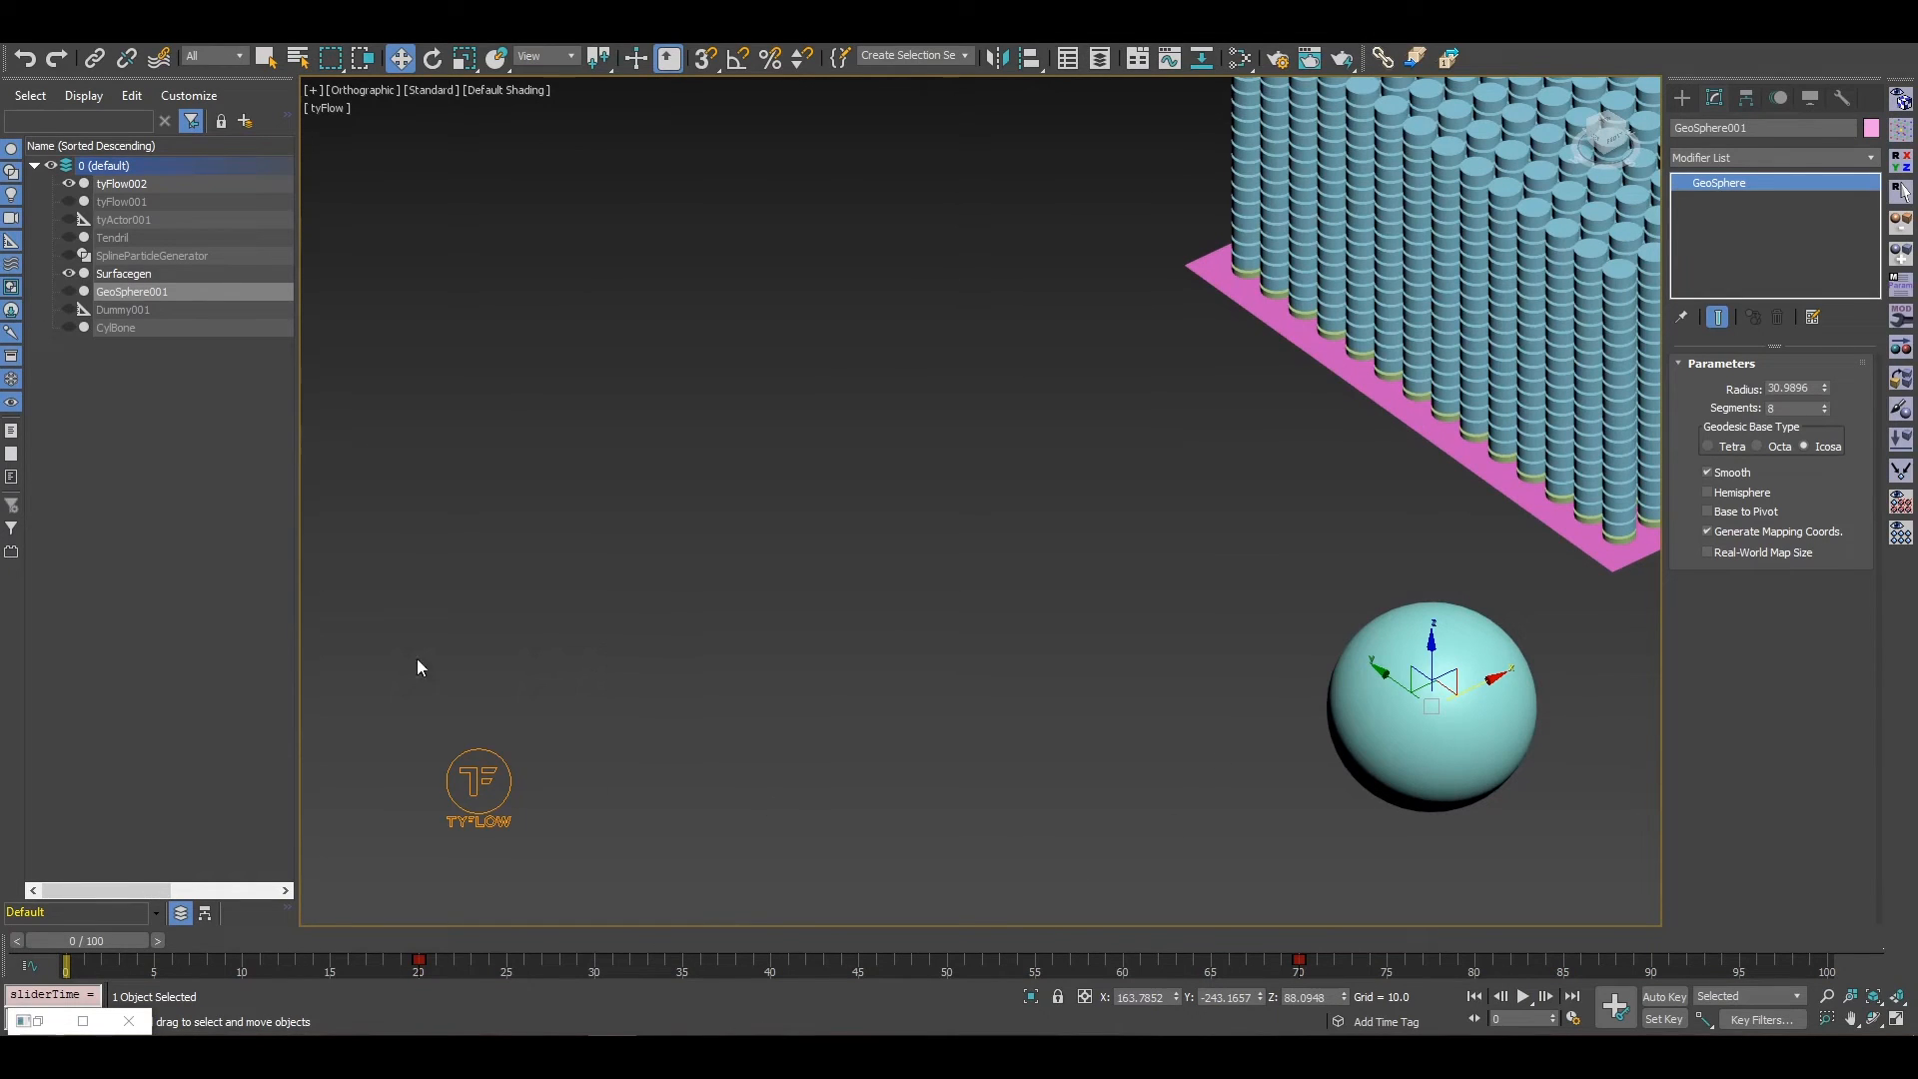
Step: Delete all the keyframes of the Surfacegen plane
{"action": "left_click", "coordinate": [1354, 377]}
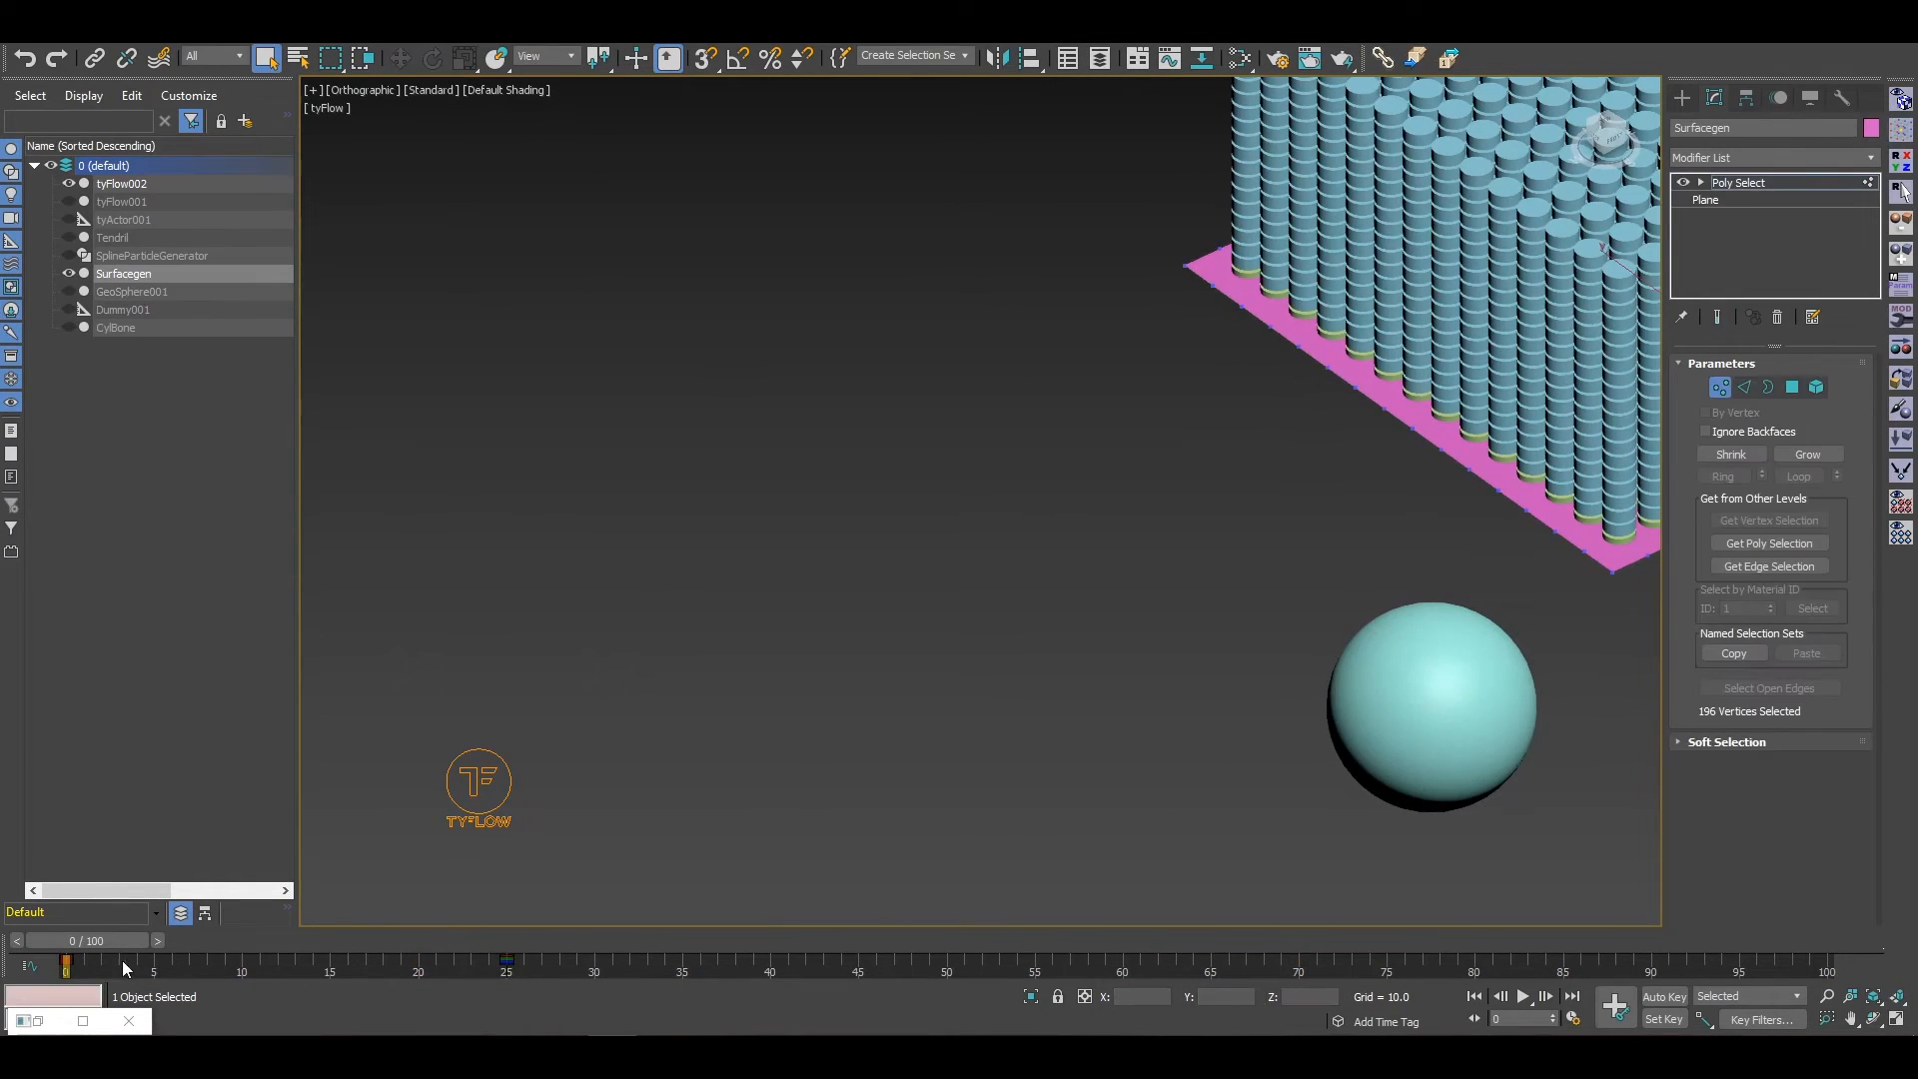
{"action": "left_click_drag", "start_coordinate": [412, 976], "coordinate": [677, 974]}
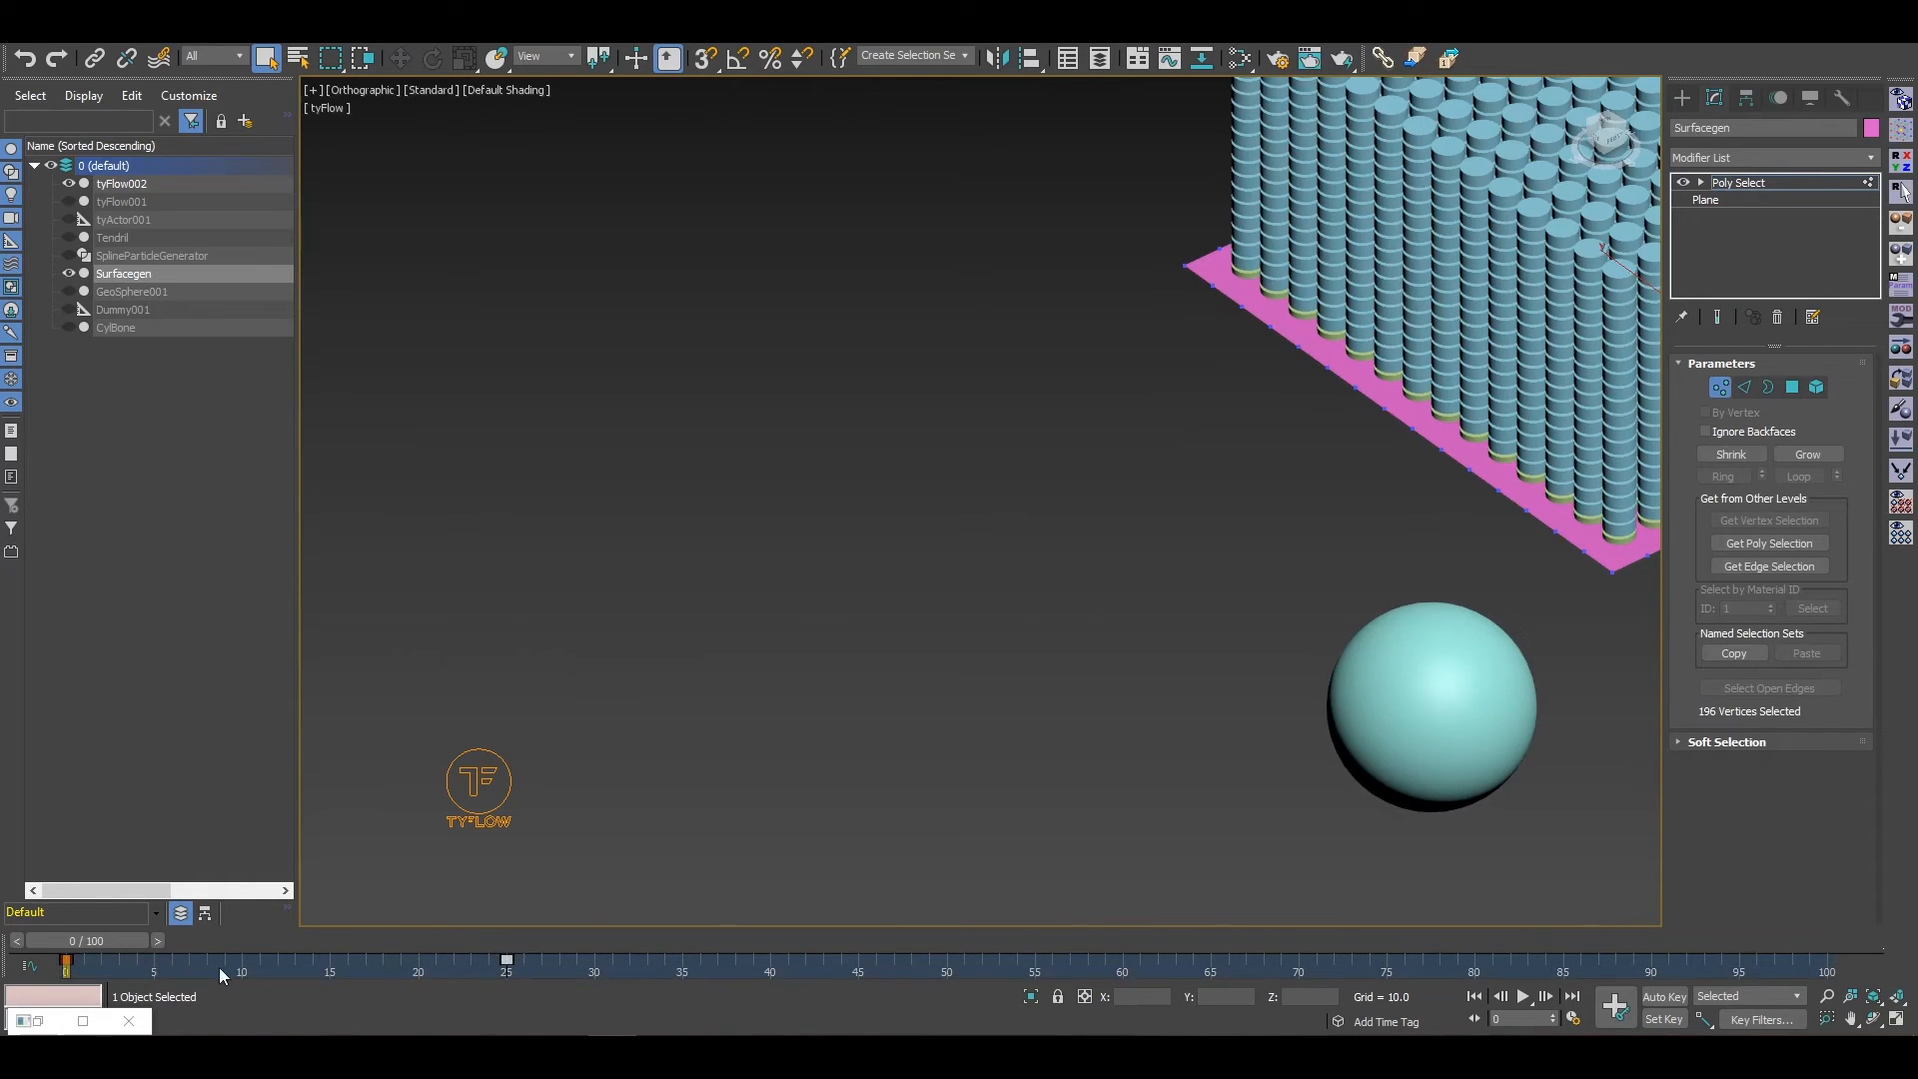
{"action": "key", "text": "Delete"}
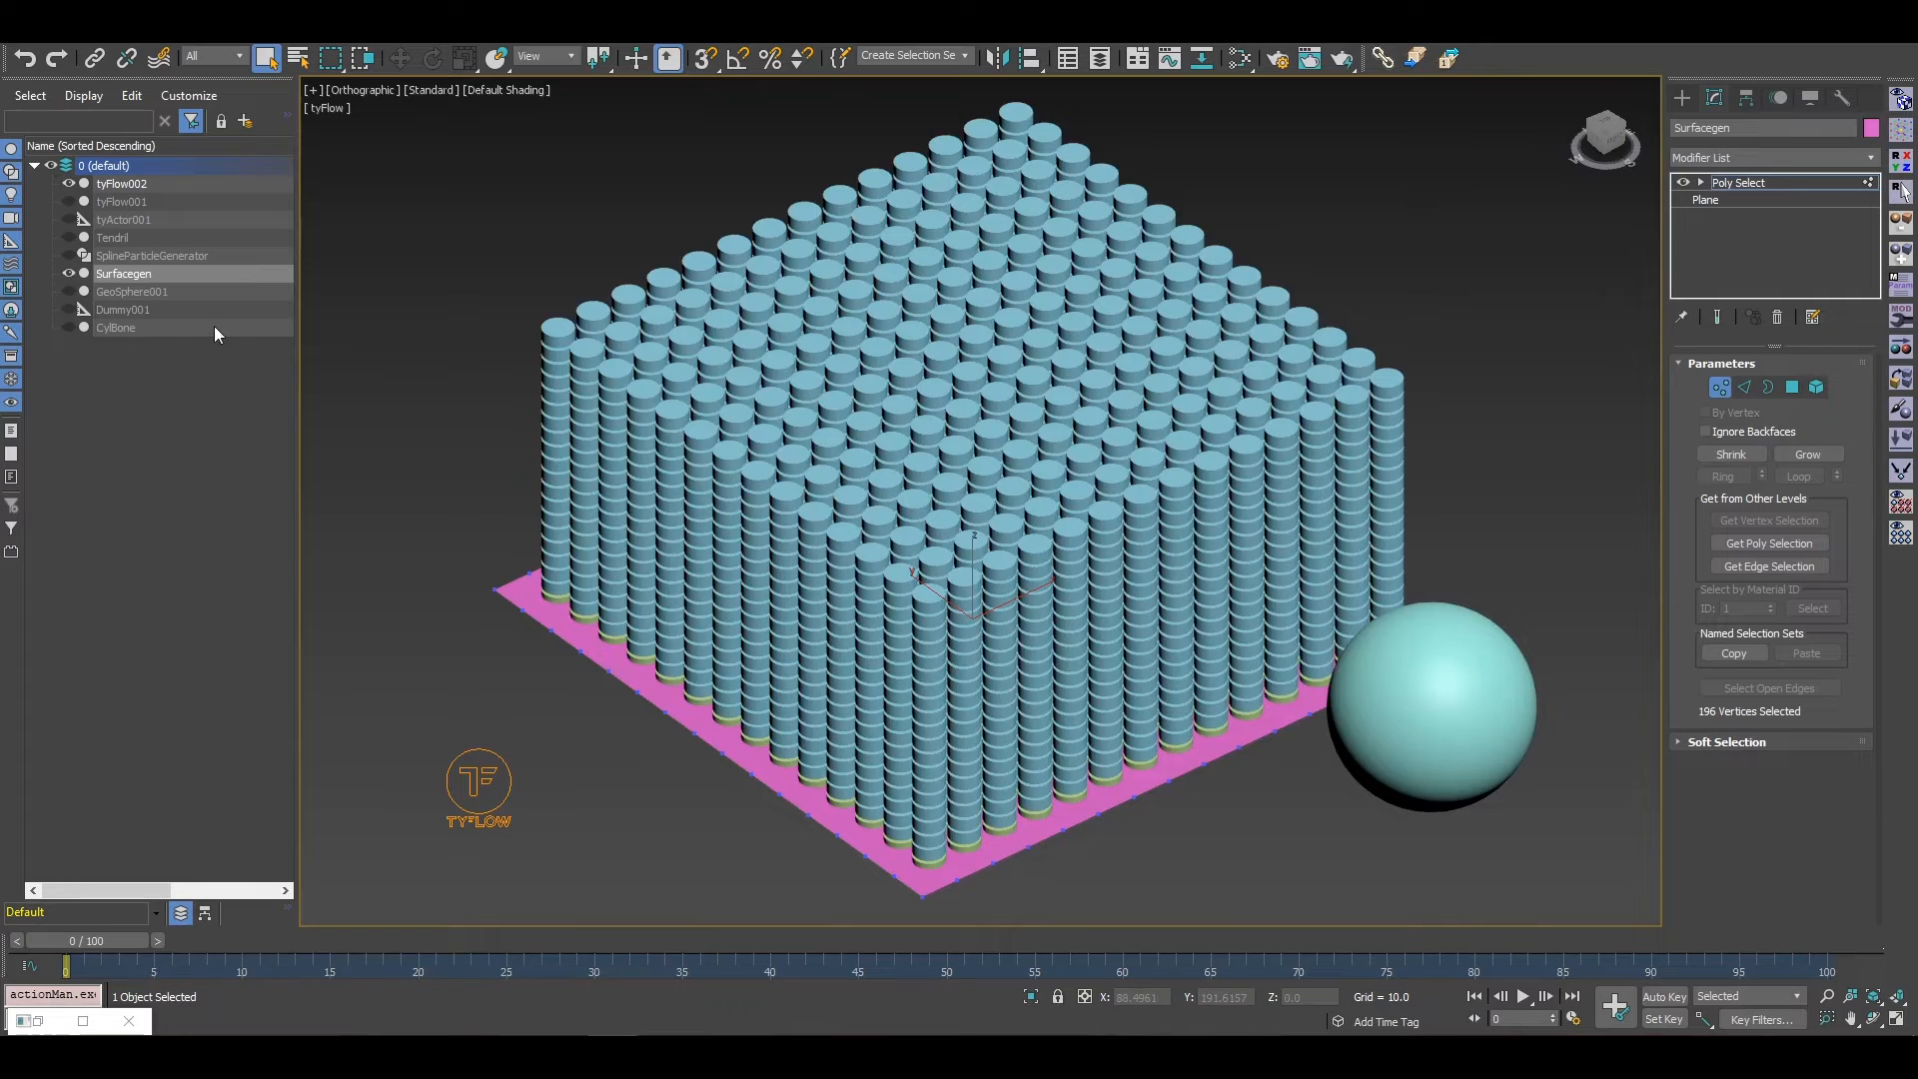
Step: Draw a box about 89 by 89 and 74 high on the ground beneath the sphere
{"action": "left_click", "coordinate": [165, 291]}
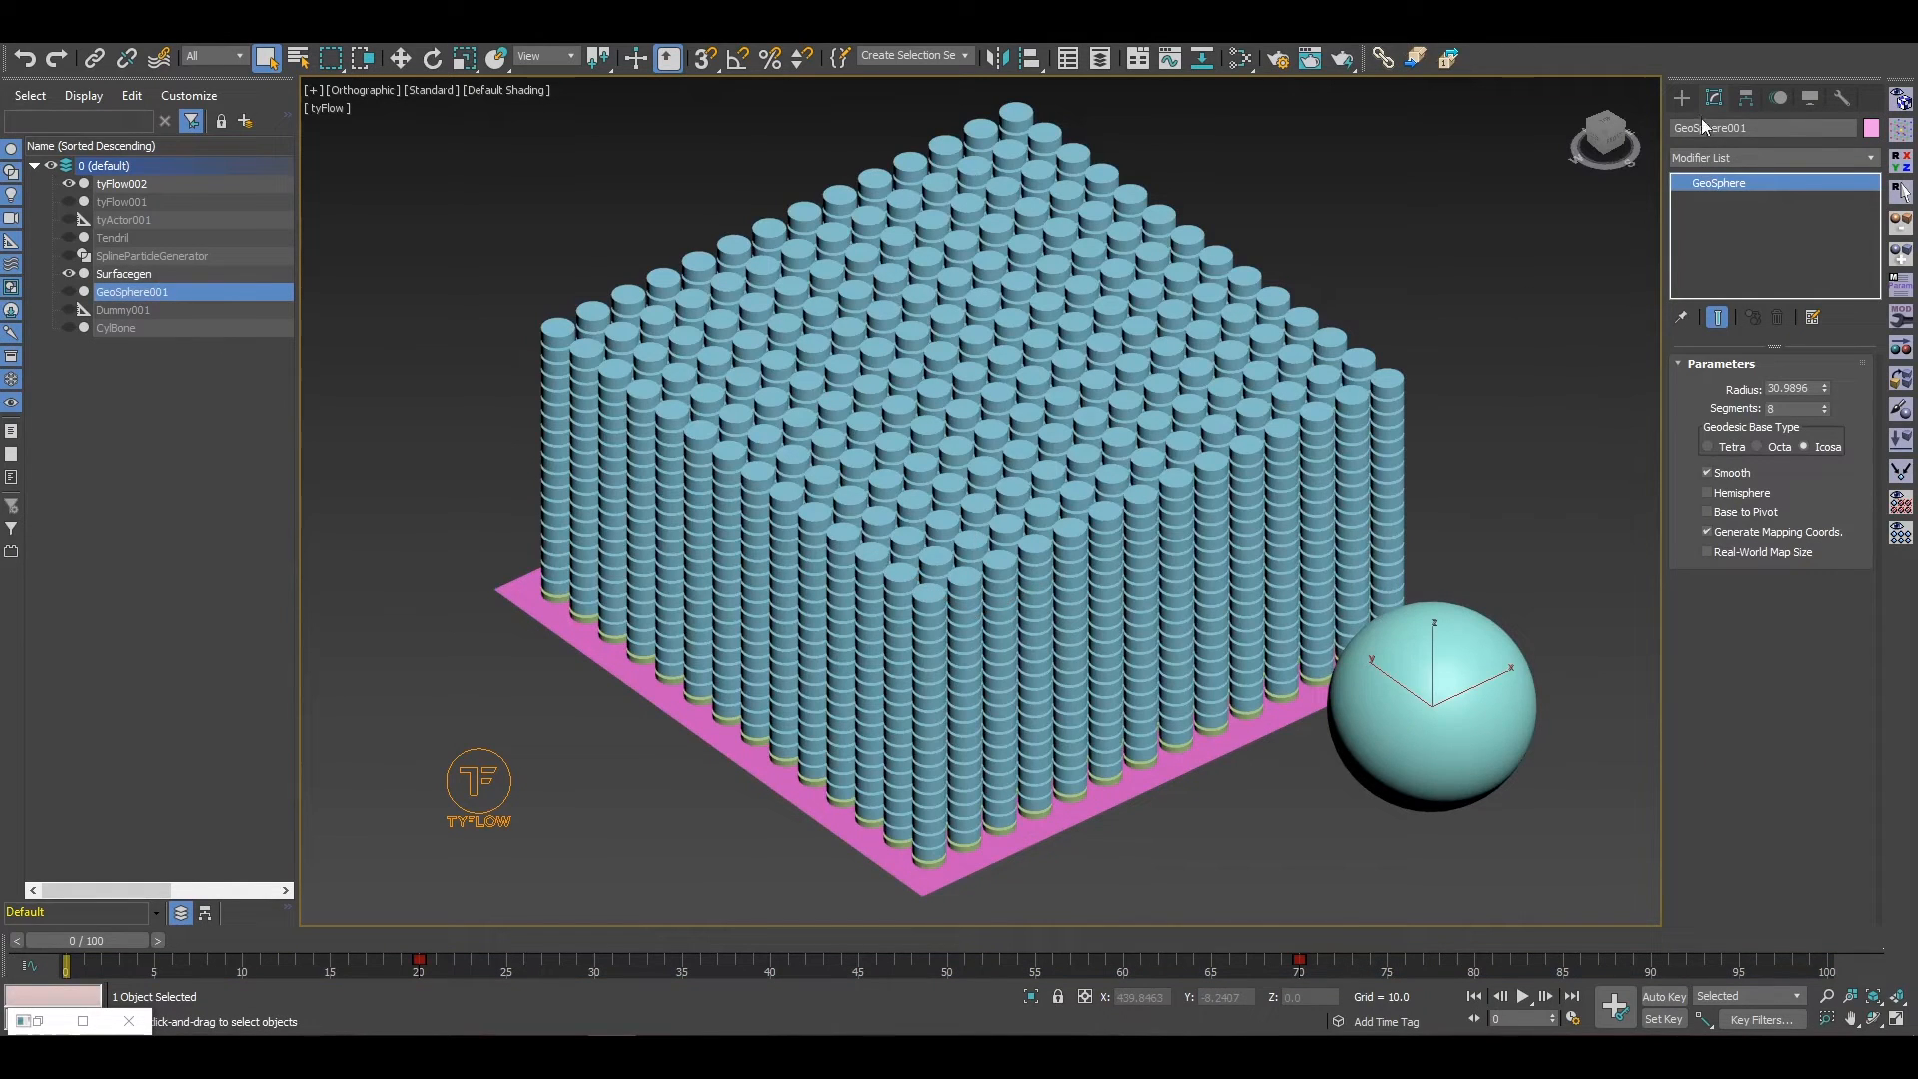
{"action": "left_click", "coordinate": [1682, 96]}
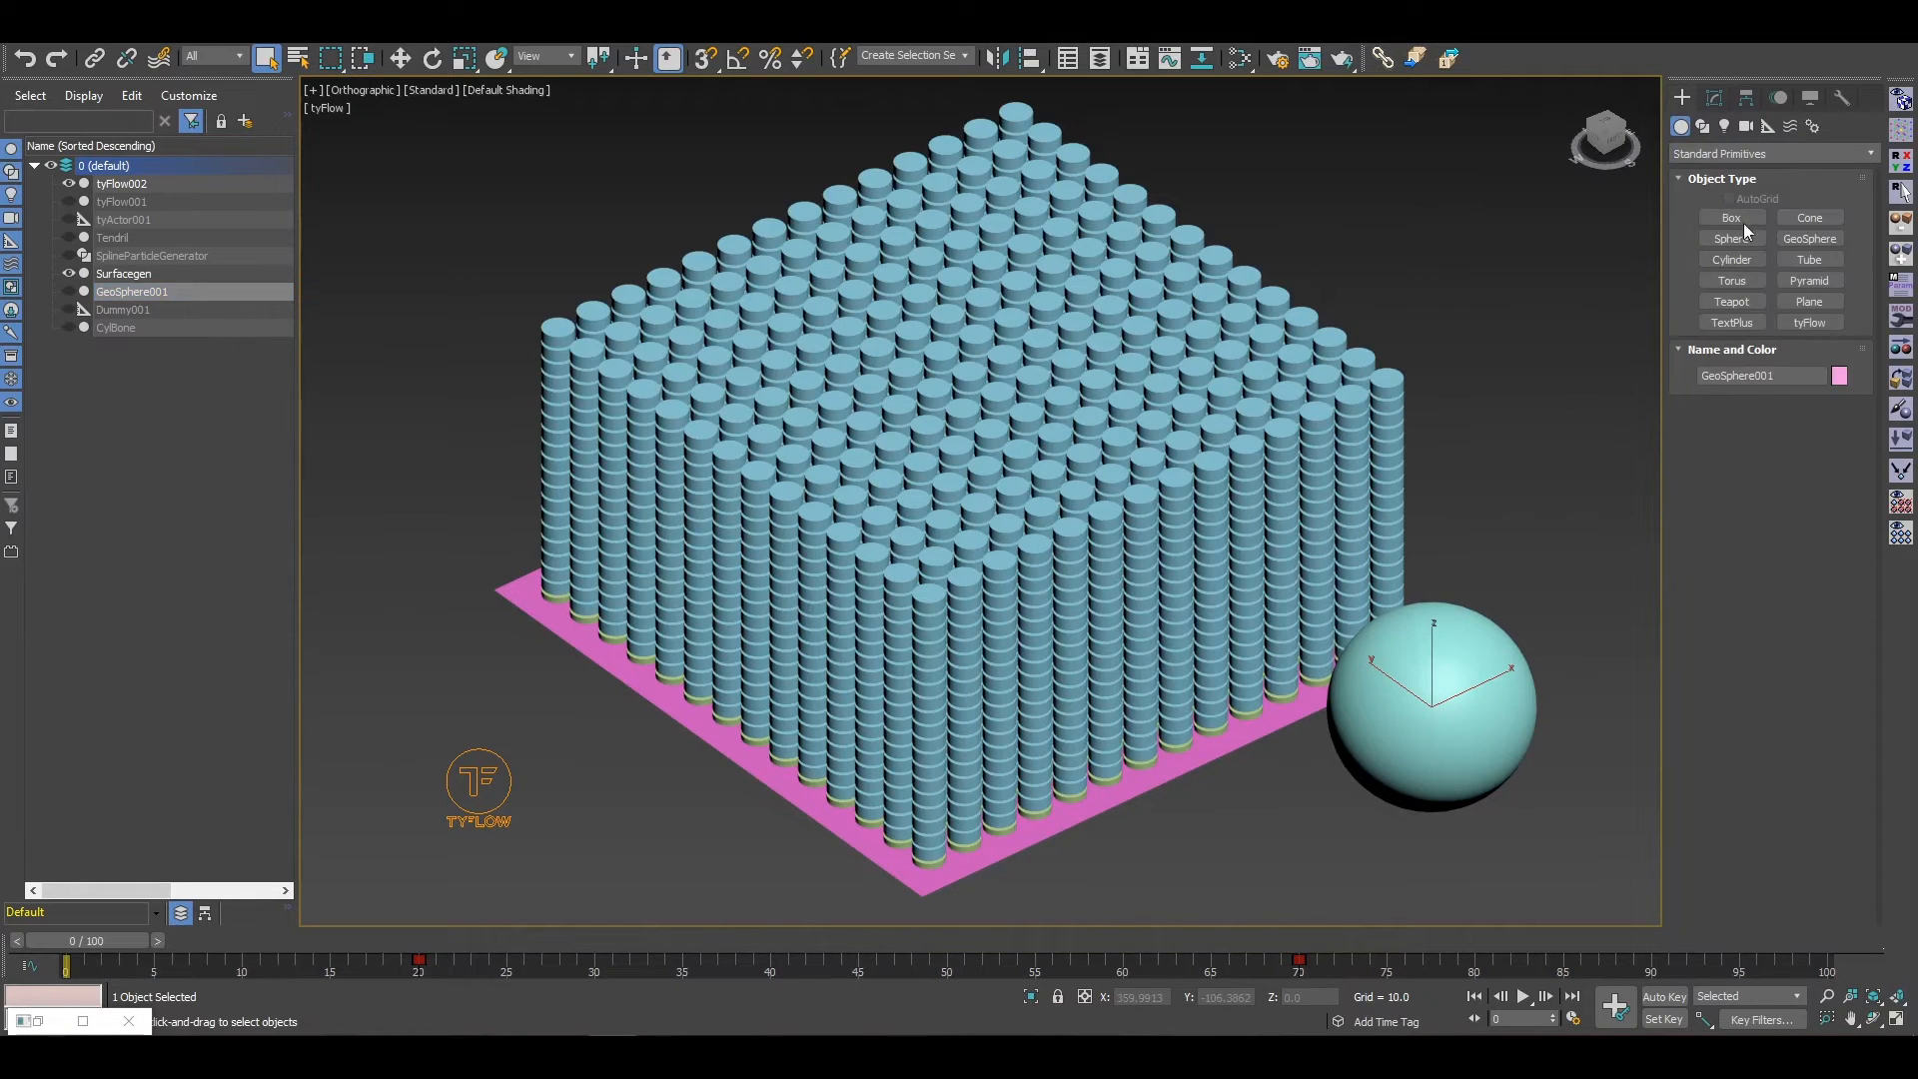
{"action": "left_click", "coordinate": [1740, 222]}
{"action": "scroll", "coordinate": [1208, 634], "scroll_direction": "down", "scroll_amount": 5}
{"action": "left_click_drag", "start_coordinate": [1122, 698], "coordinate": [1097, 821]}
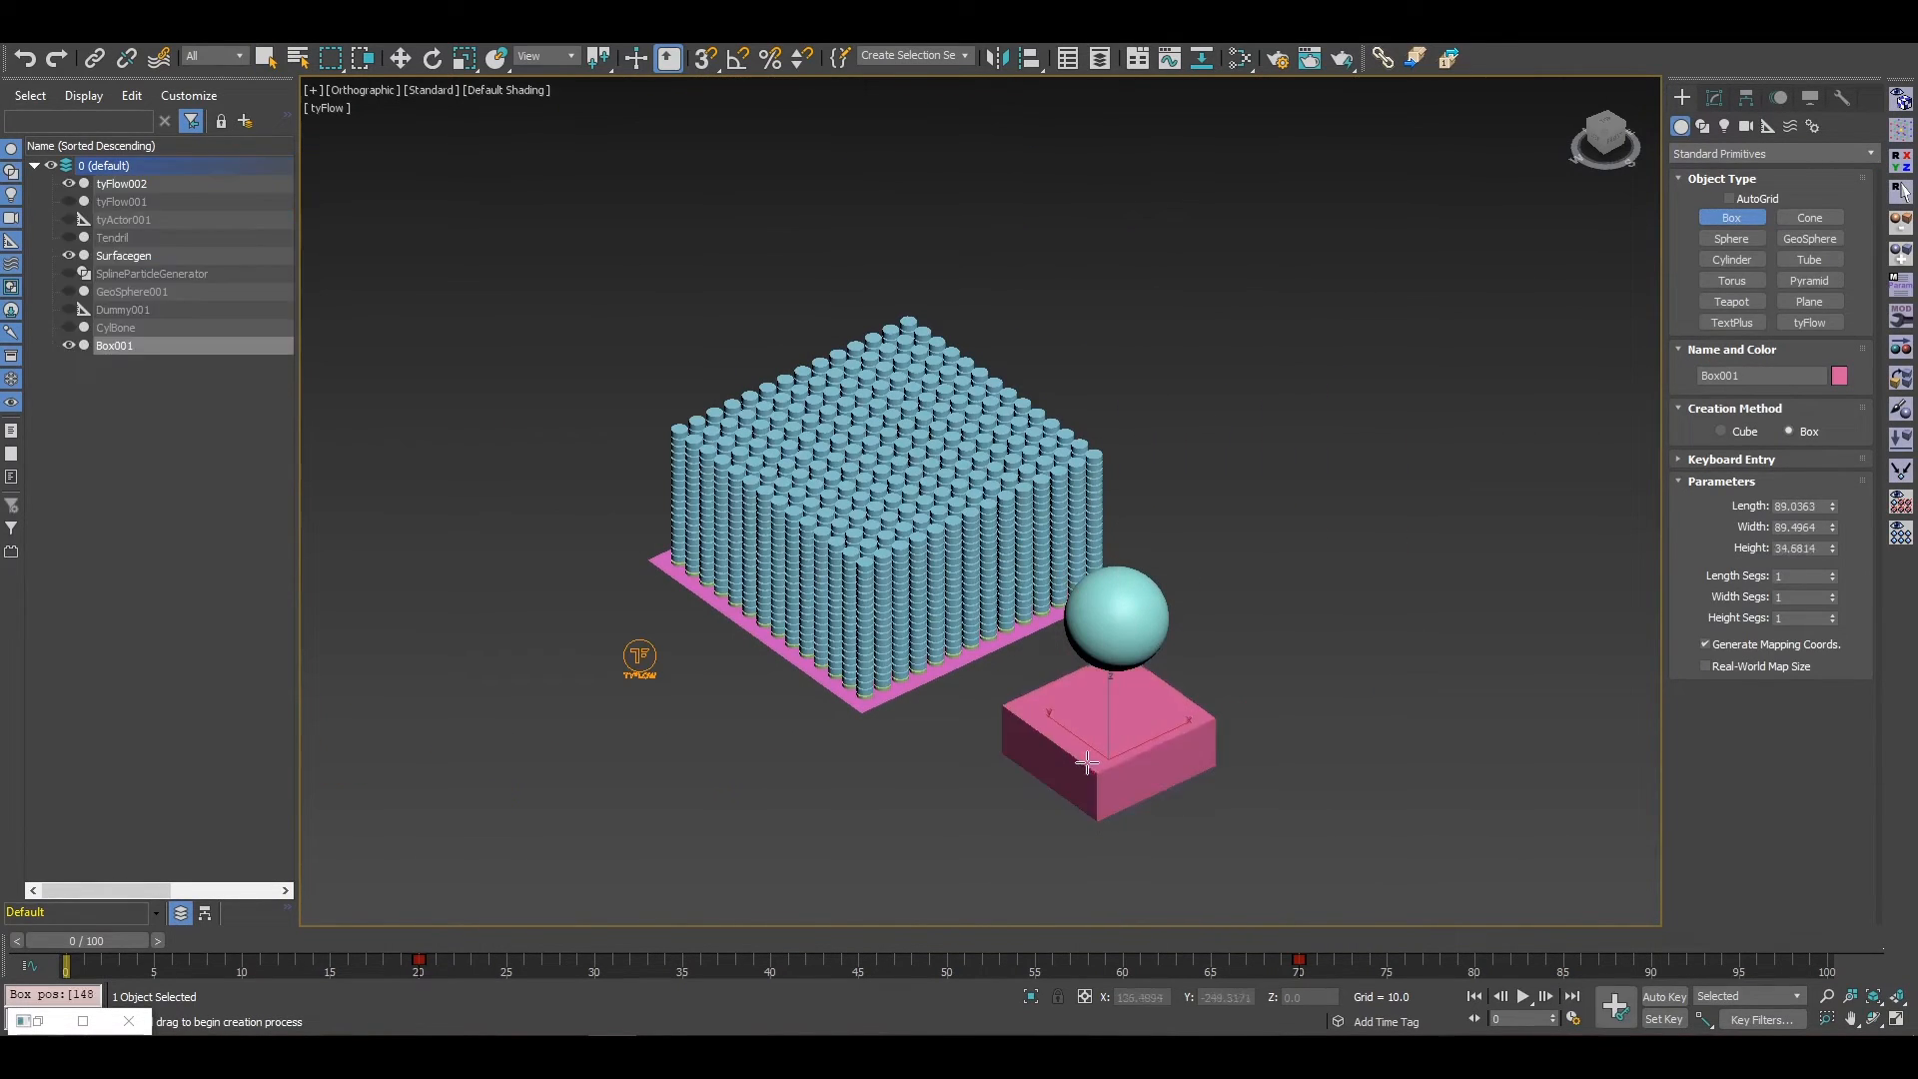
{"action": "left_click", "coordinate": [1089, 697]}
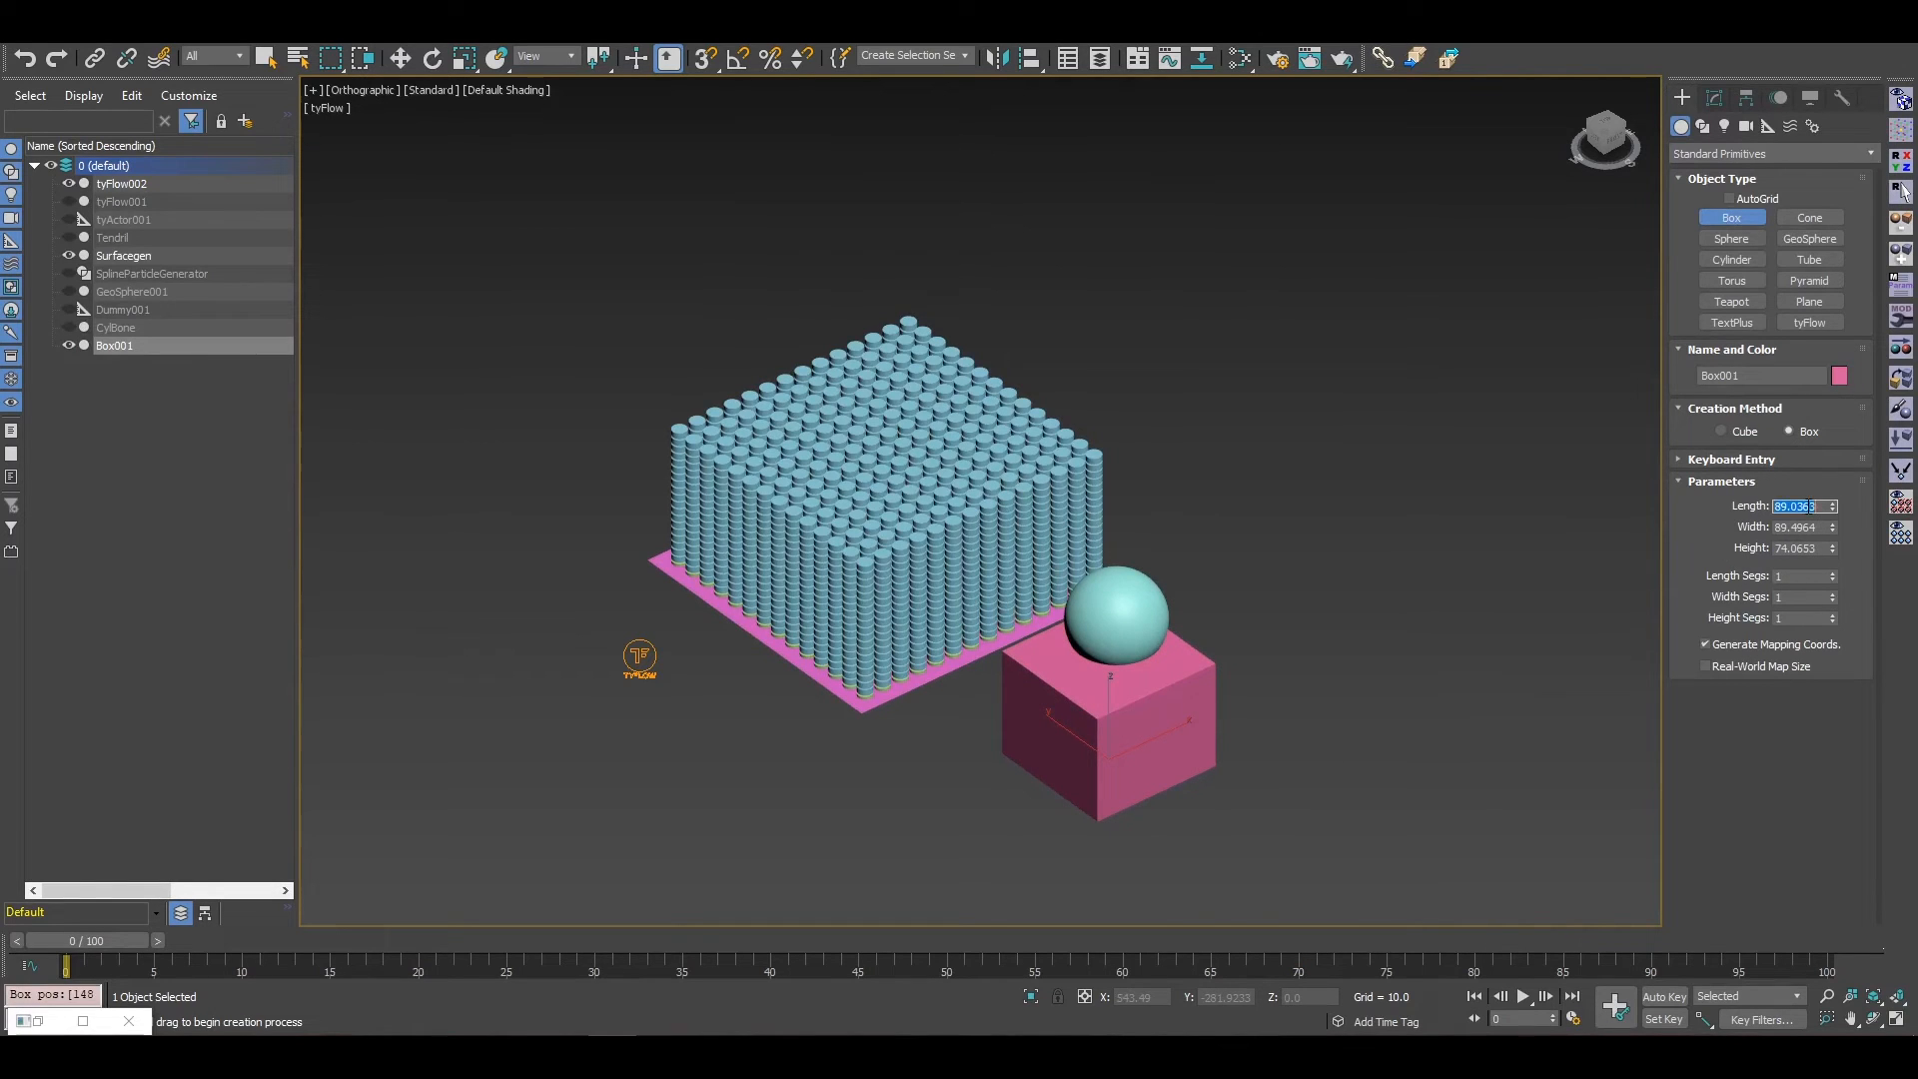
Step: Set the box's length, width and height to 80
{"action": "type", "text": "80"}
{"action": "left_click", "coordinate": [1809, 528]}
{"action": "double_click", "coordinate": [1815, 550]}
{"action": "type", "text": "80"}
{"action": "key", "text": "Return"}
Step: Add a Chamfer modifier to Box001 with 5 segments and an amount of 5
{"action": "left_click", "coordinate": [1715, 98]}
{"action": "left_click", "coordinate": [1738, 164]}
{"action": "key", "text": "c"}
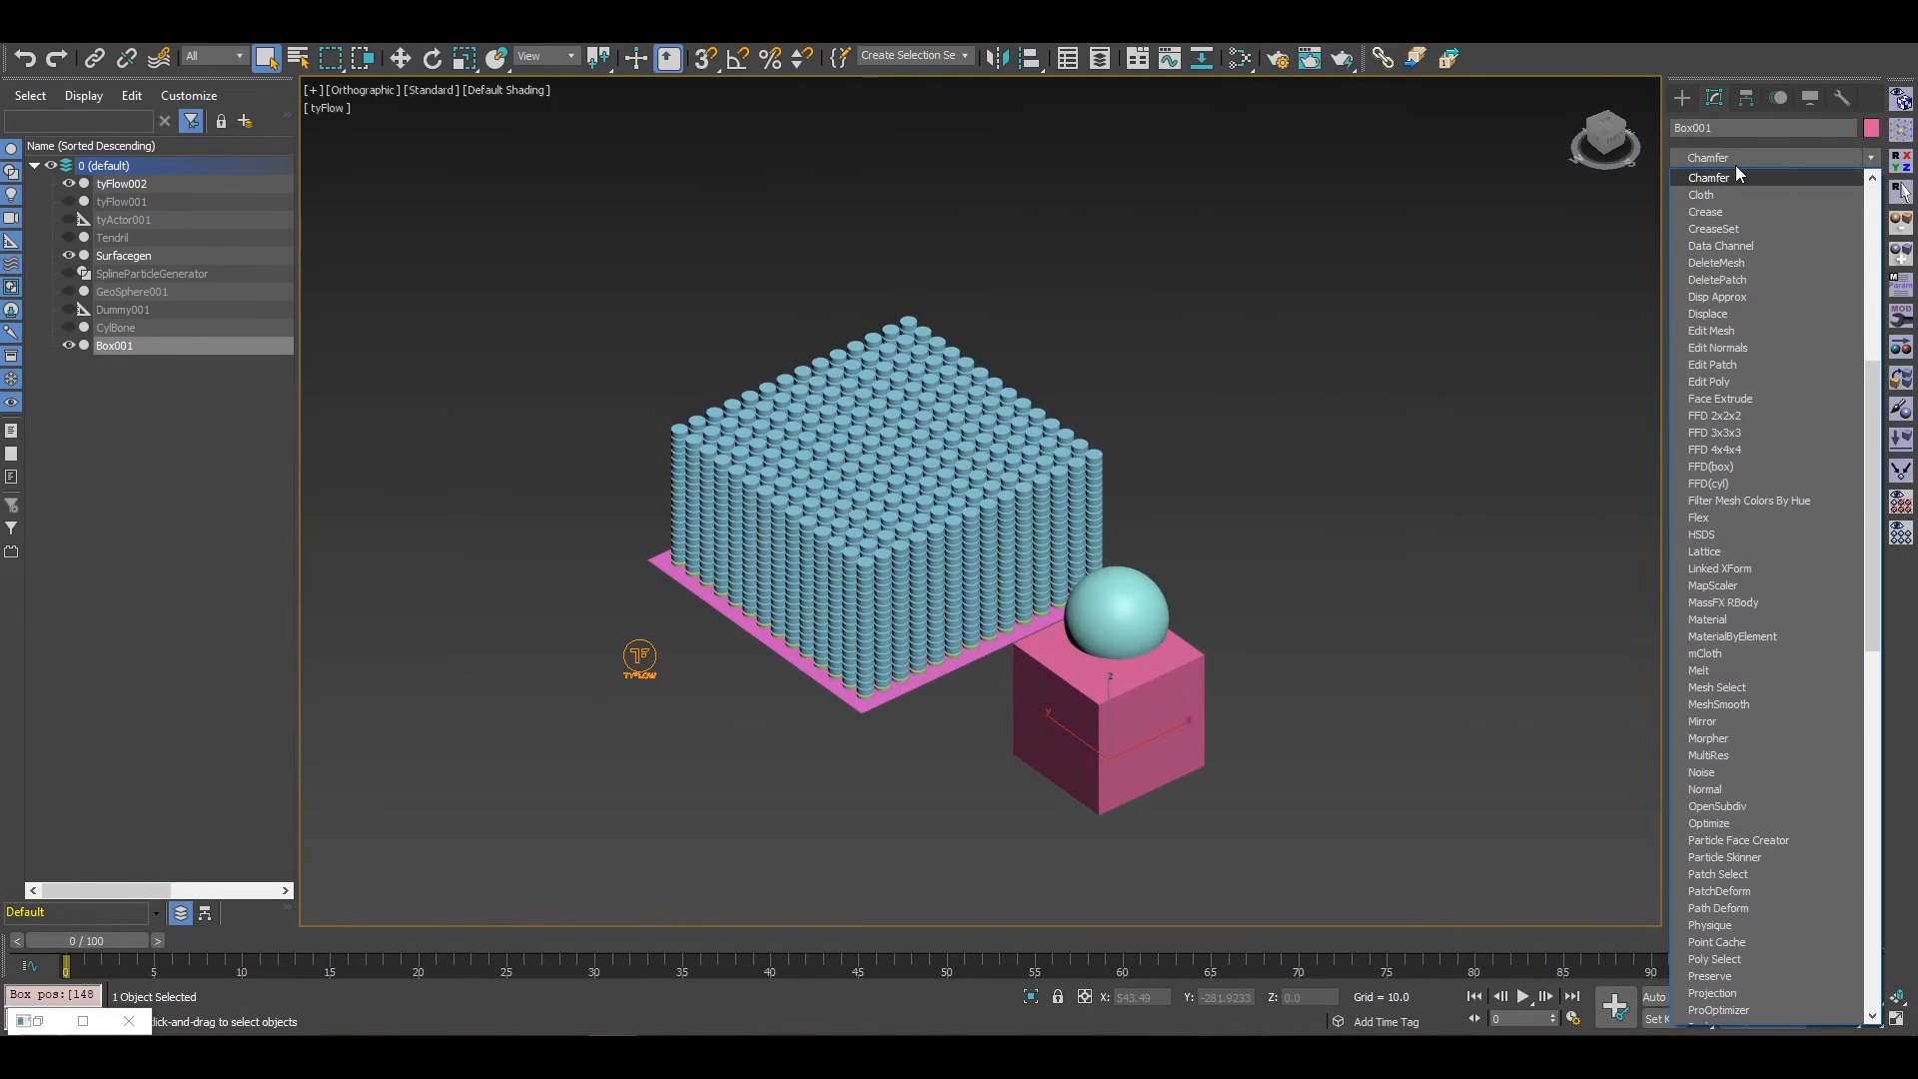
{"action": "left_click", "coordinate": [1735, 177]}
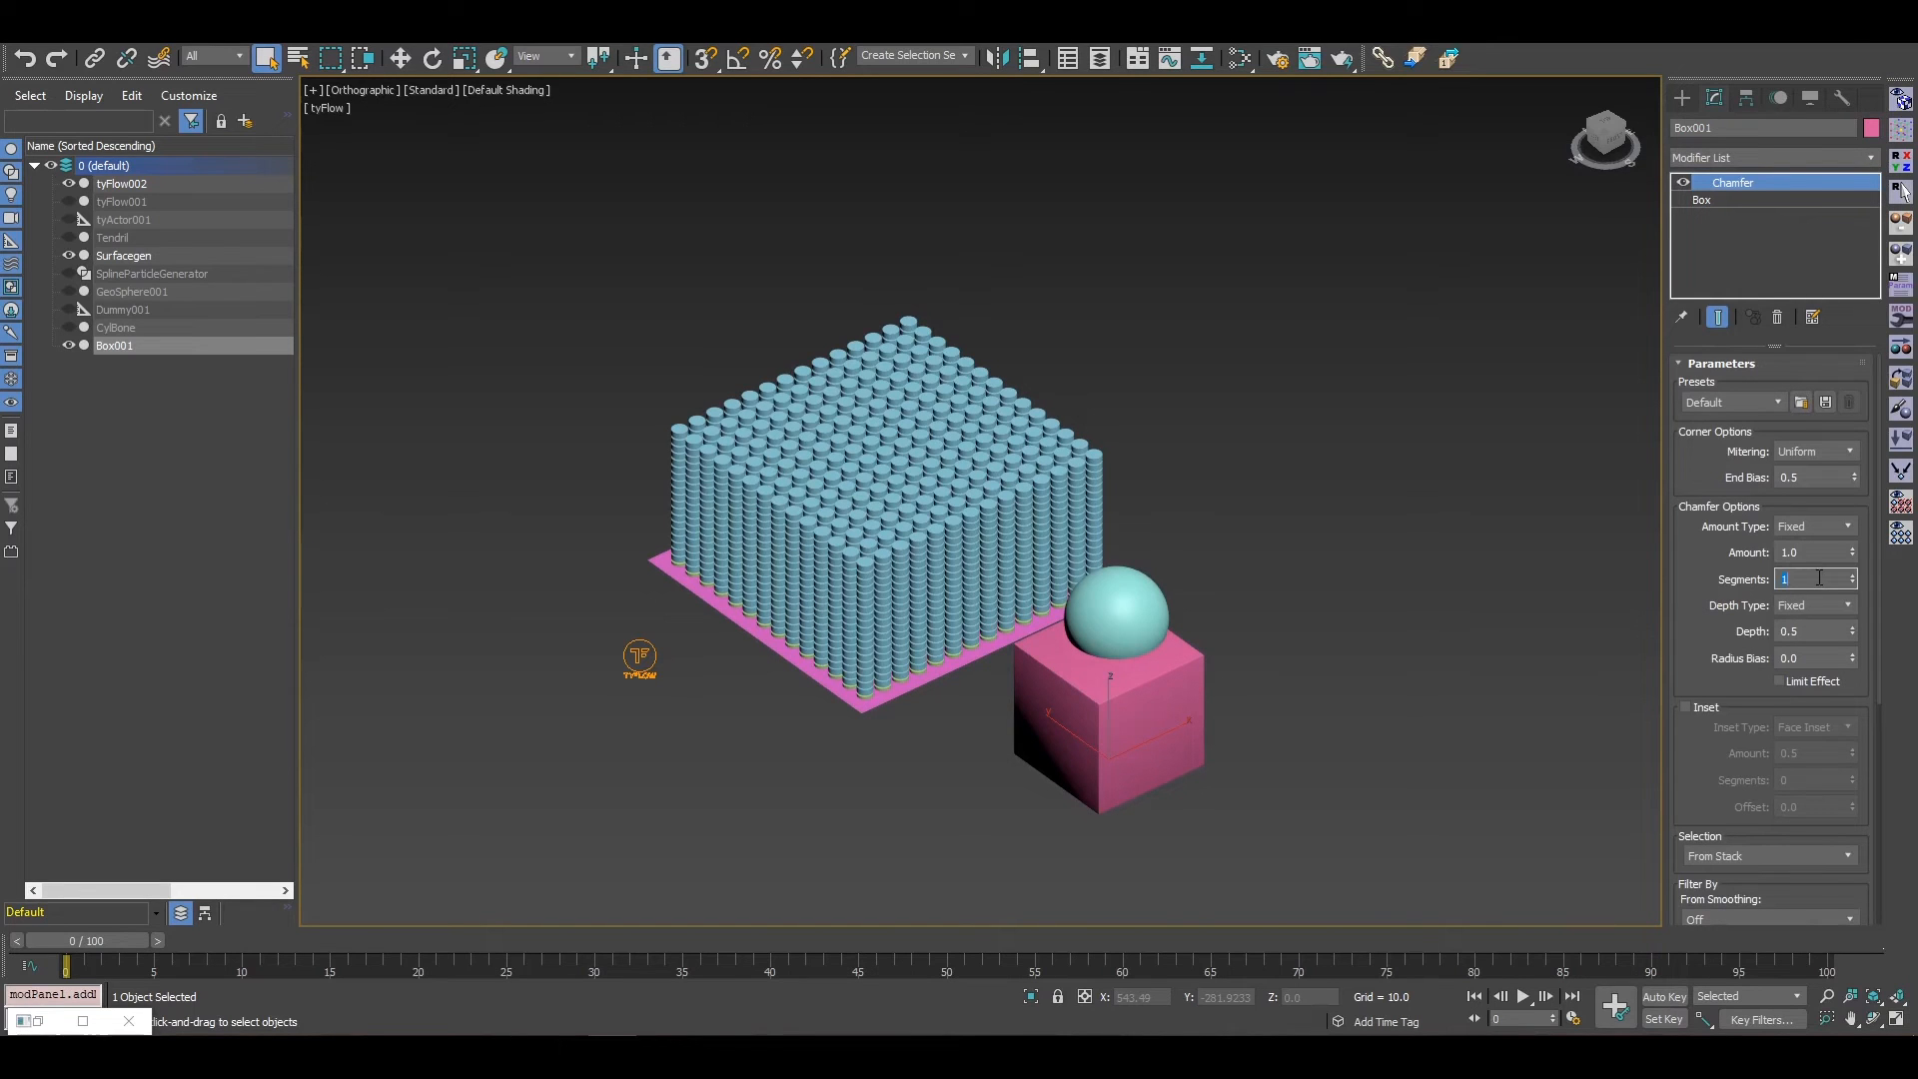
{"action": "type", "text": "5"}
{"action": "key", "text": "Return"}
{"action": "double_click", "coordinate": [1803, 551]}
{"action": "type", "text": "5"}
{"action": "key", "text": "Return"}
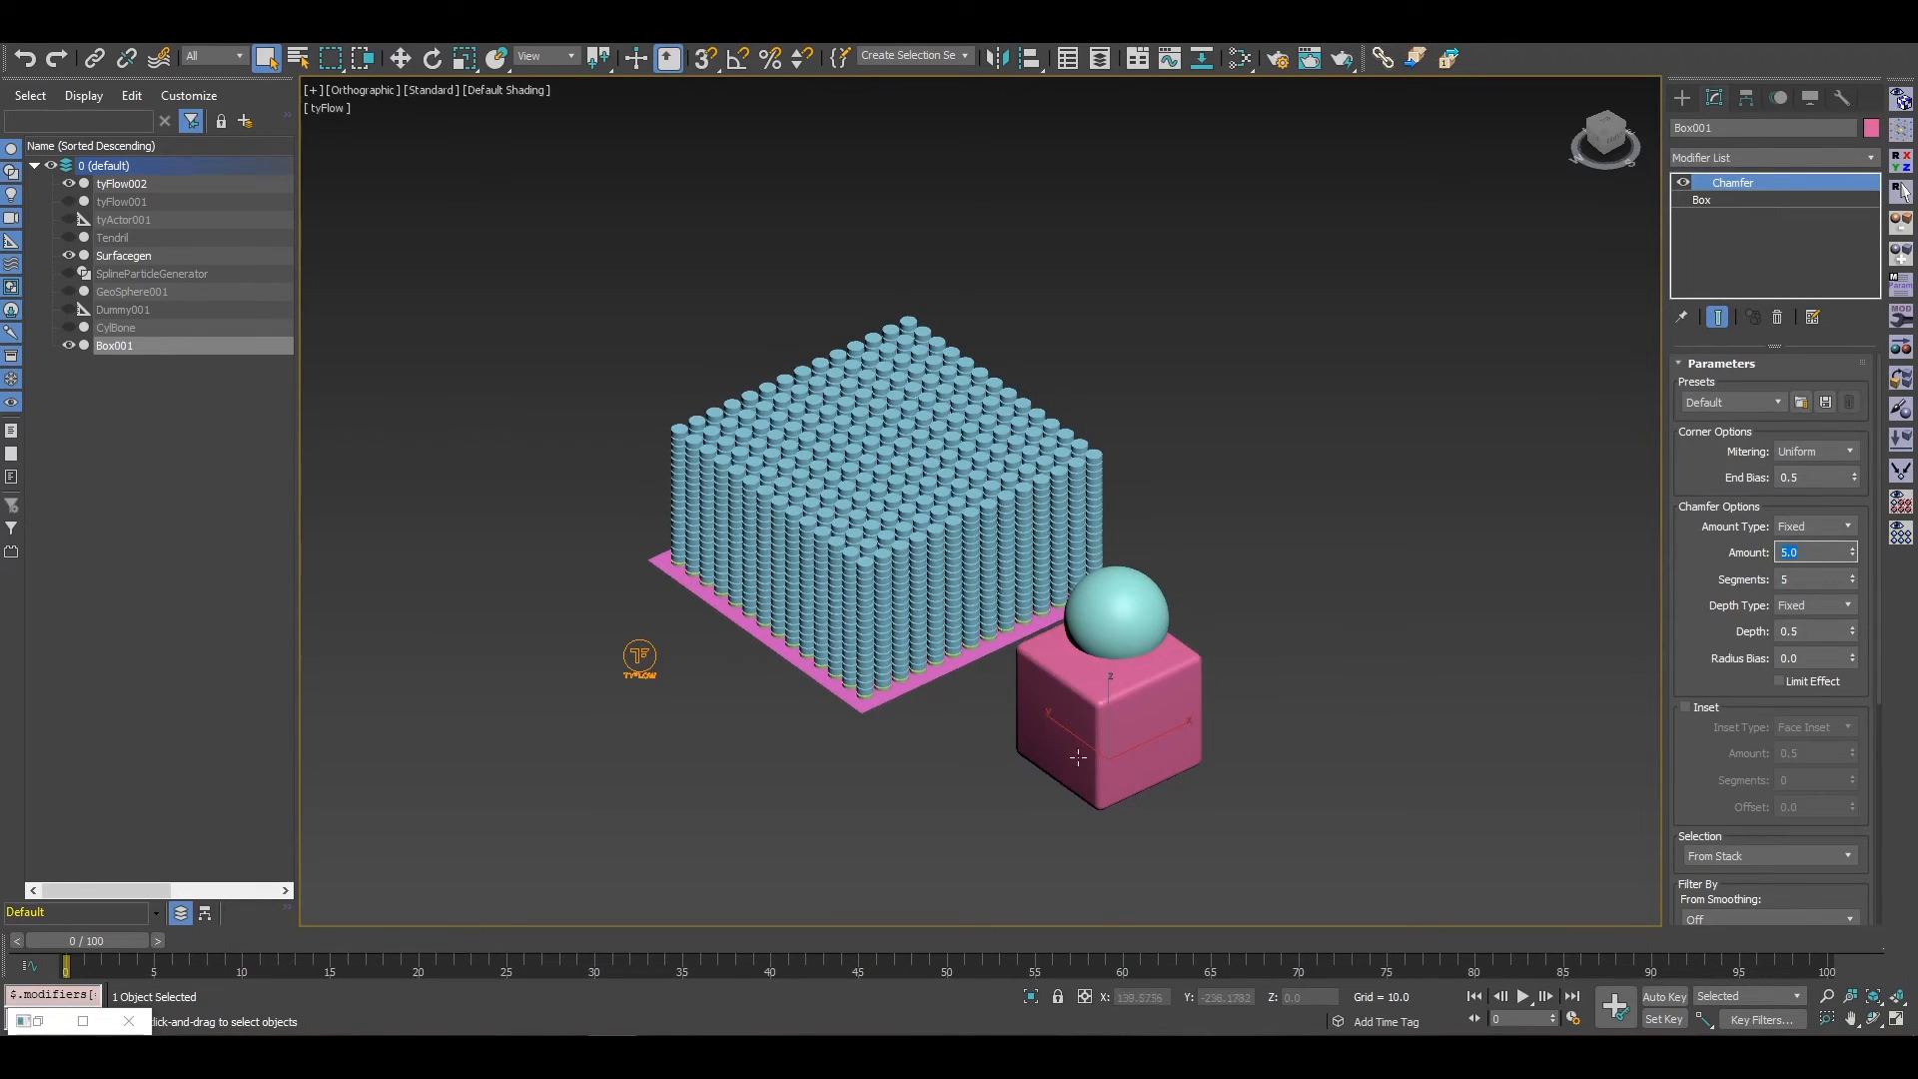
Step: Reopen the tyFlow002 editor and disable Event_003
{"action": "scroll", "coordinate": [1123, 681], "scroll_direction": "up", "scroll_amount": 4}
{"action": "middle_click_drag", "start_coordinate": [1152, 728], "coordinate": [1259, 701]}
{"action": "scroll", "coordinate": [1198, 640], "scroll_direction": "down", "scroll_amount": 2}
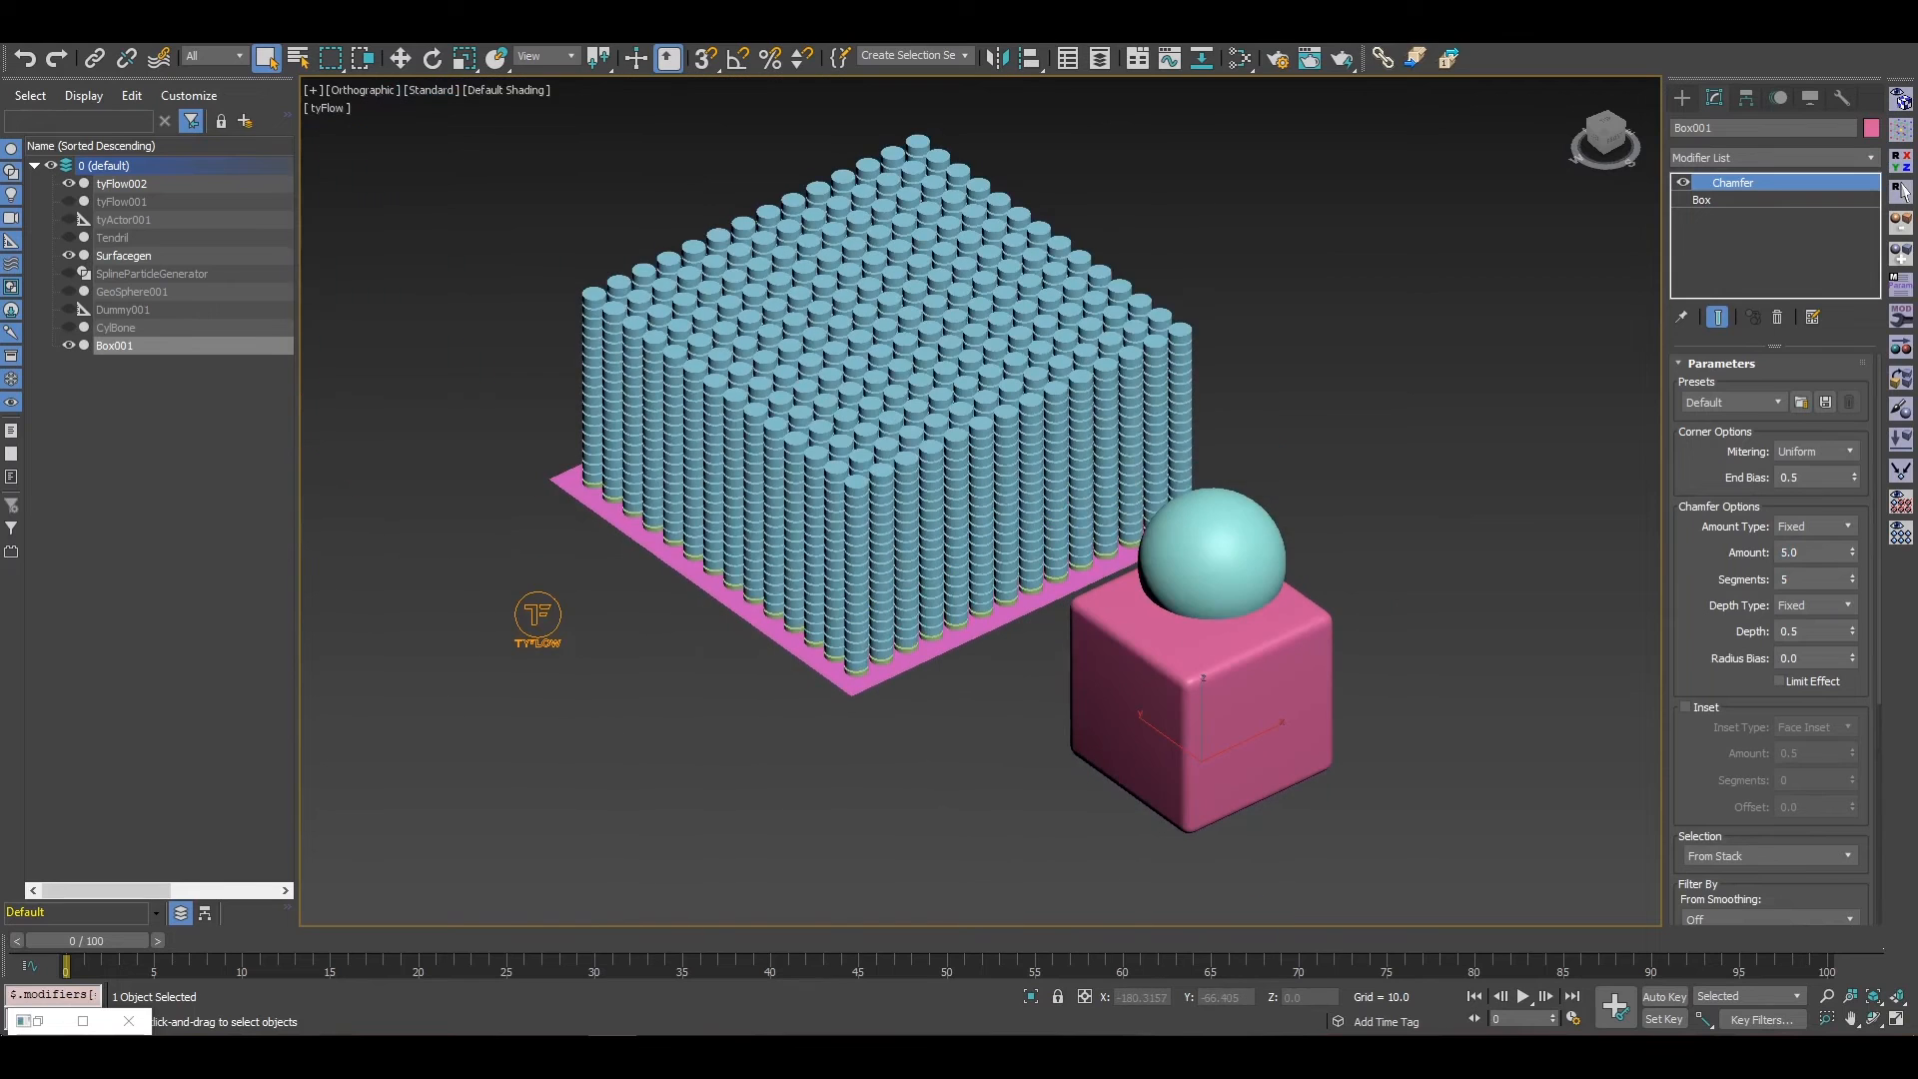
{"action": "left_click", "coordinate": [23, 1022]}
{"action": "middle_click_drag", "start_coordinate": [1039, 311], "coordinate": [676, 392]}
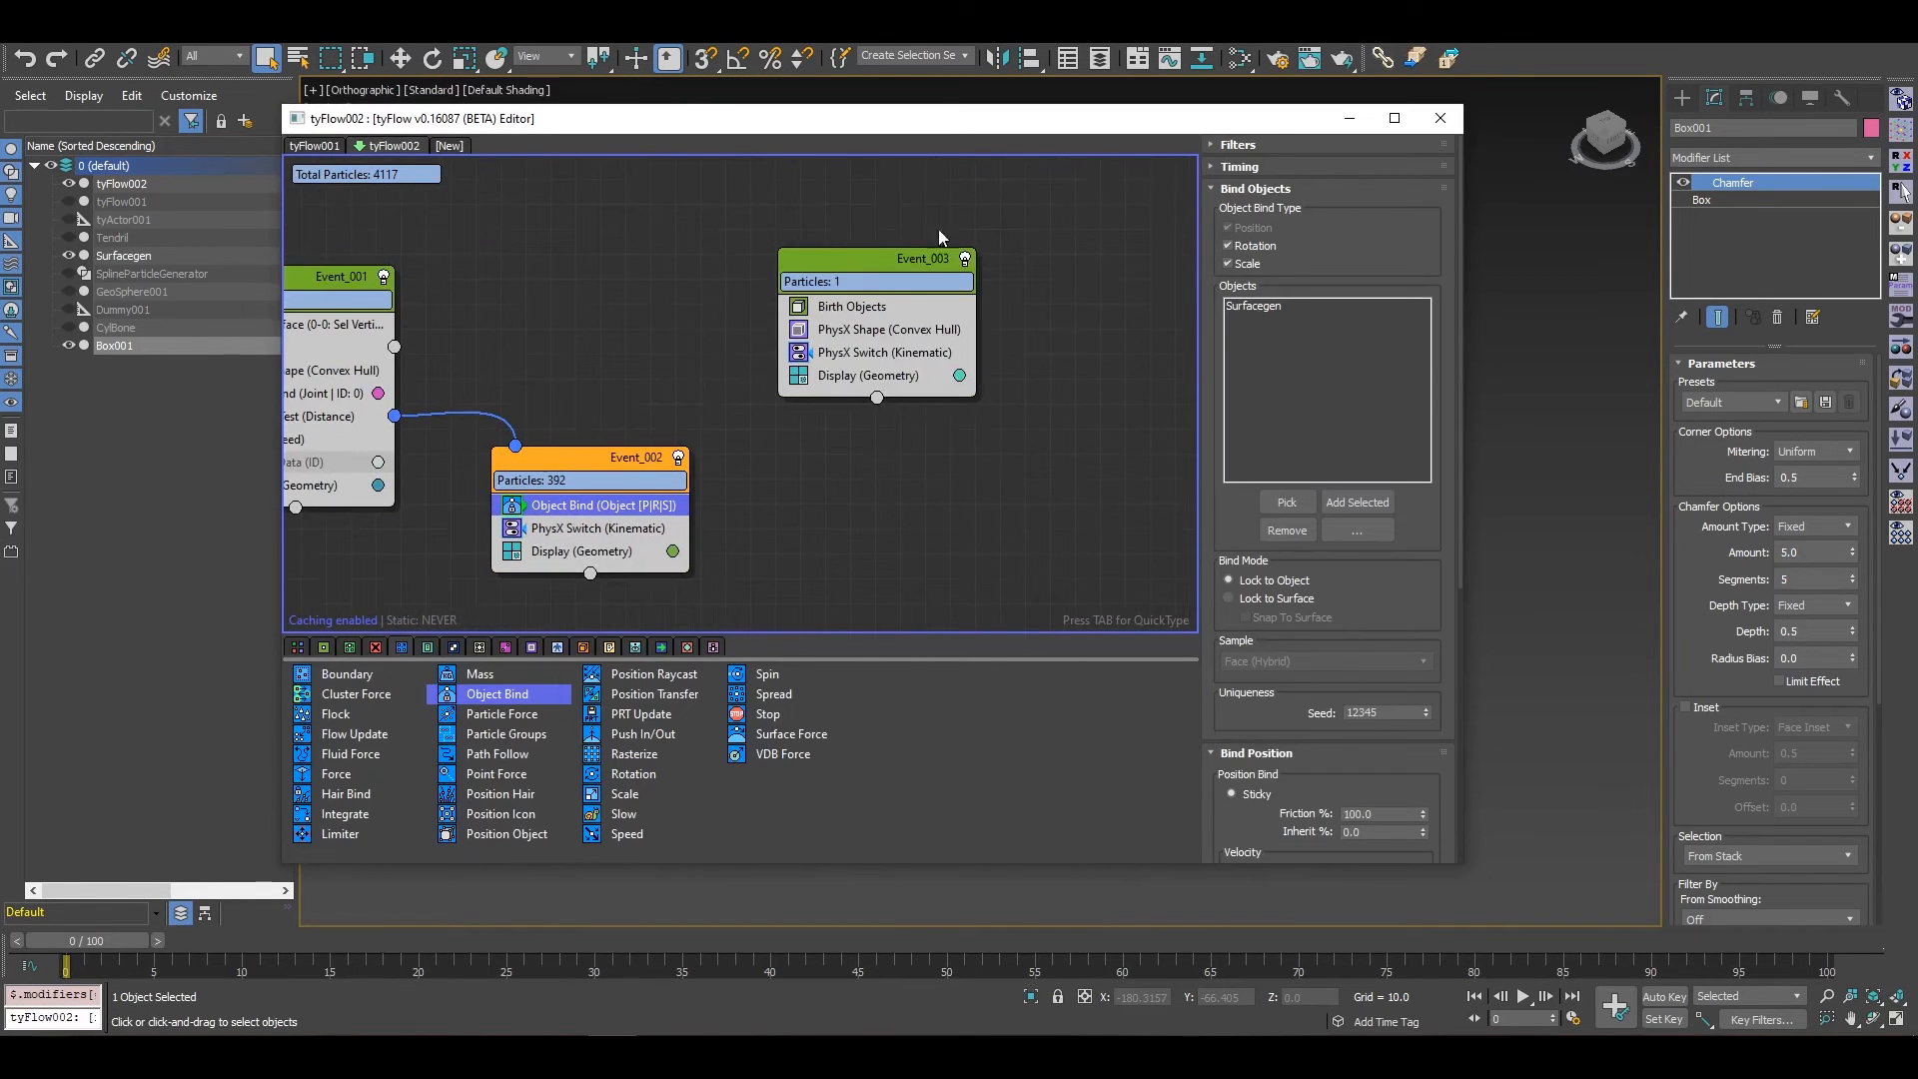
{"action": "left_click", "coordinate": [965, 259]}
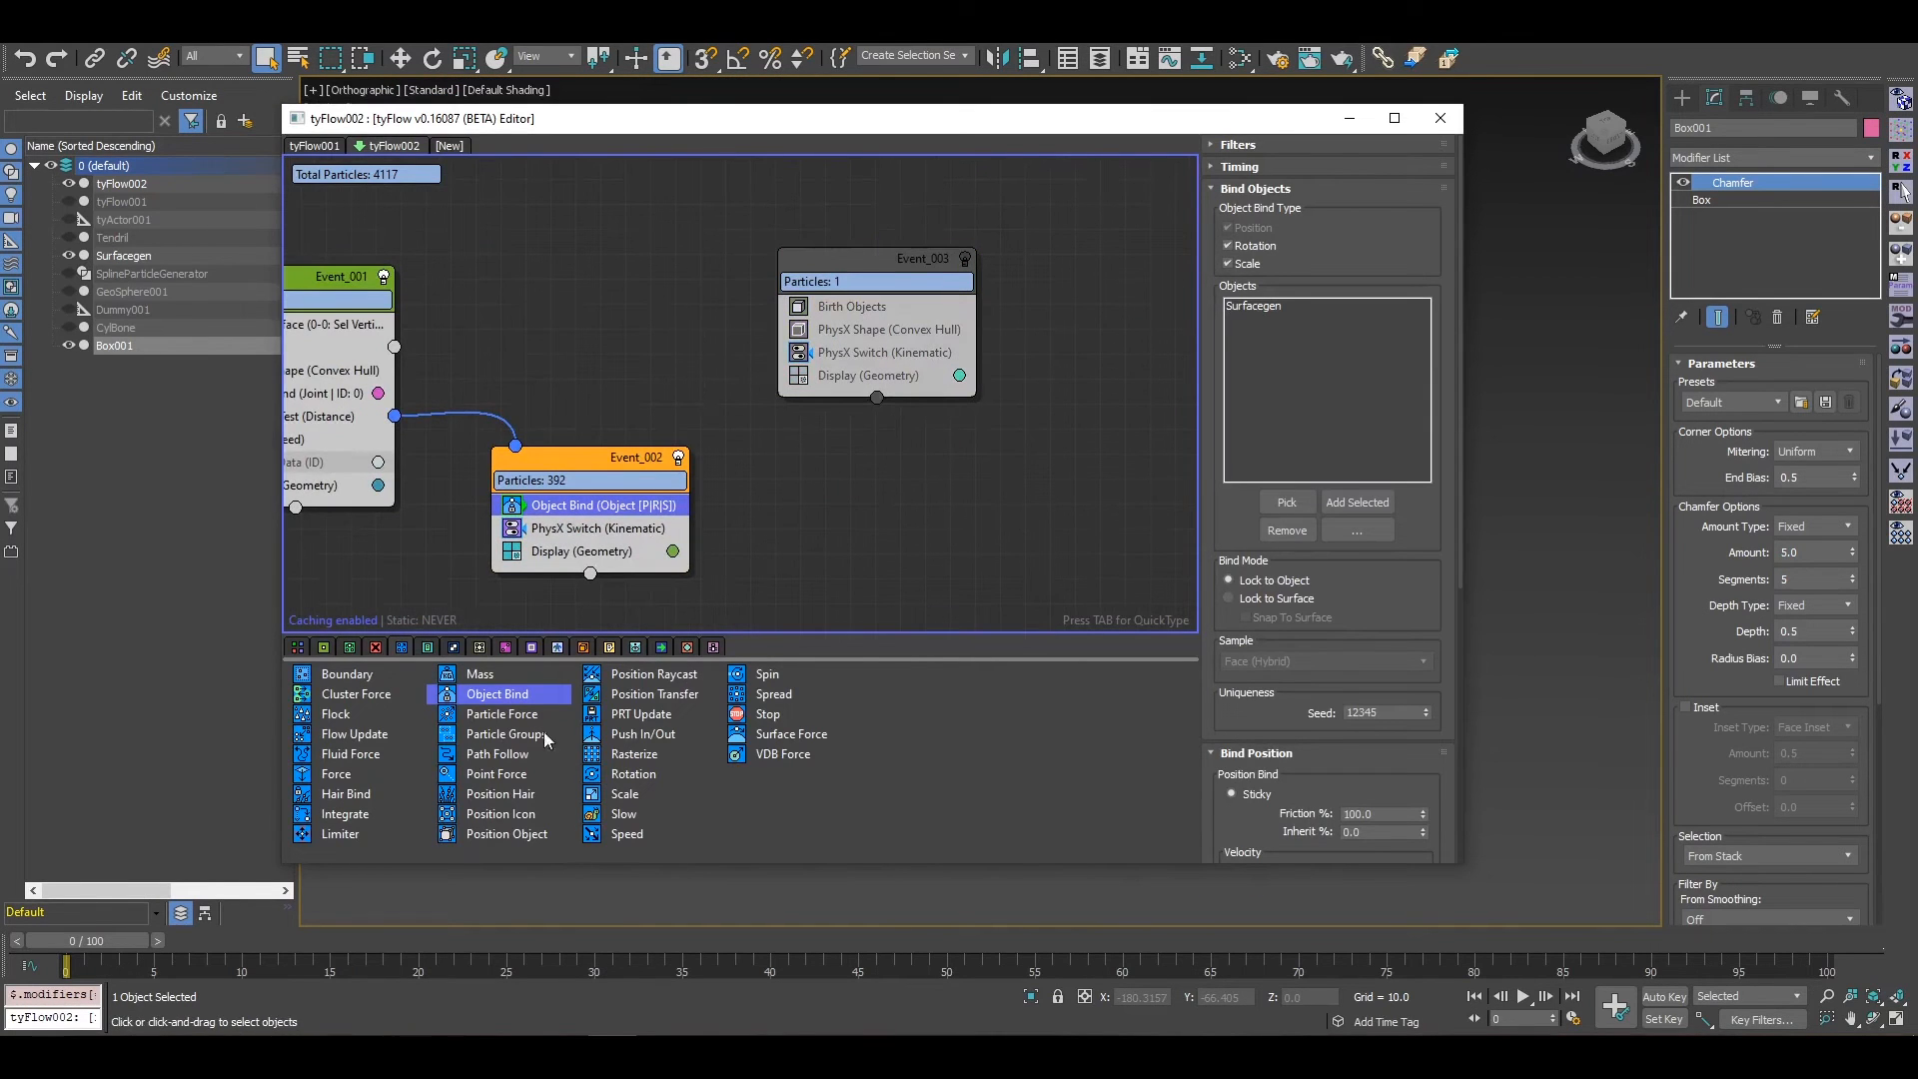
Step: Create a new event with a Birth Objects operator that uses Box001, and hide the original box in the scene
{"action": "left_click", "coordinate": [324, 647]}
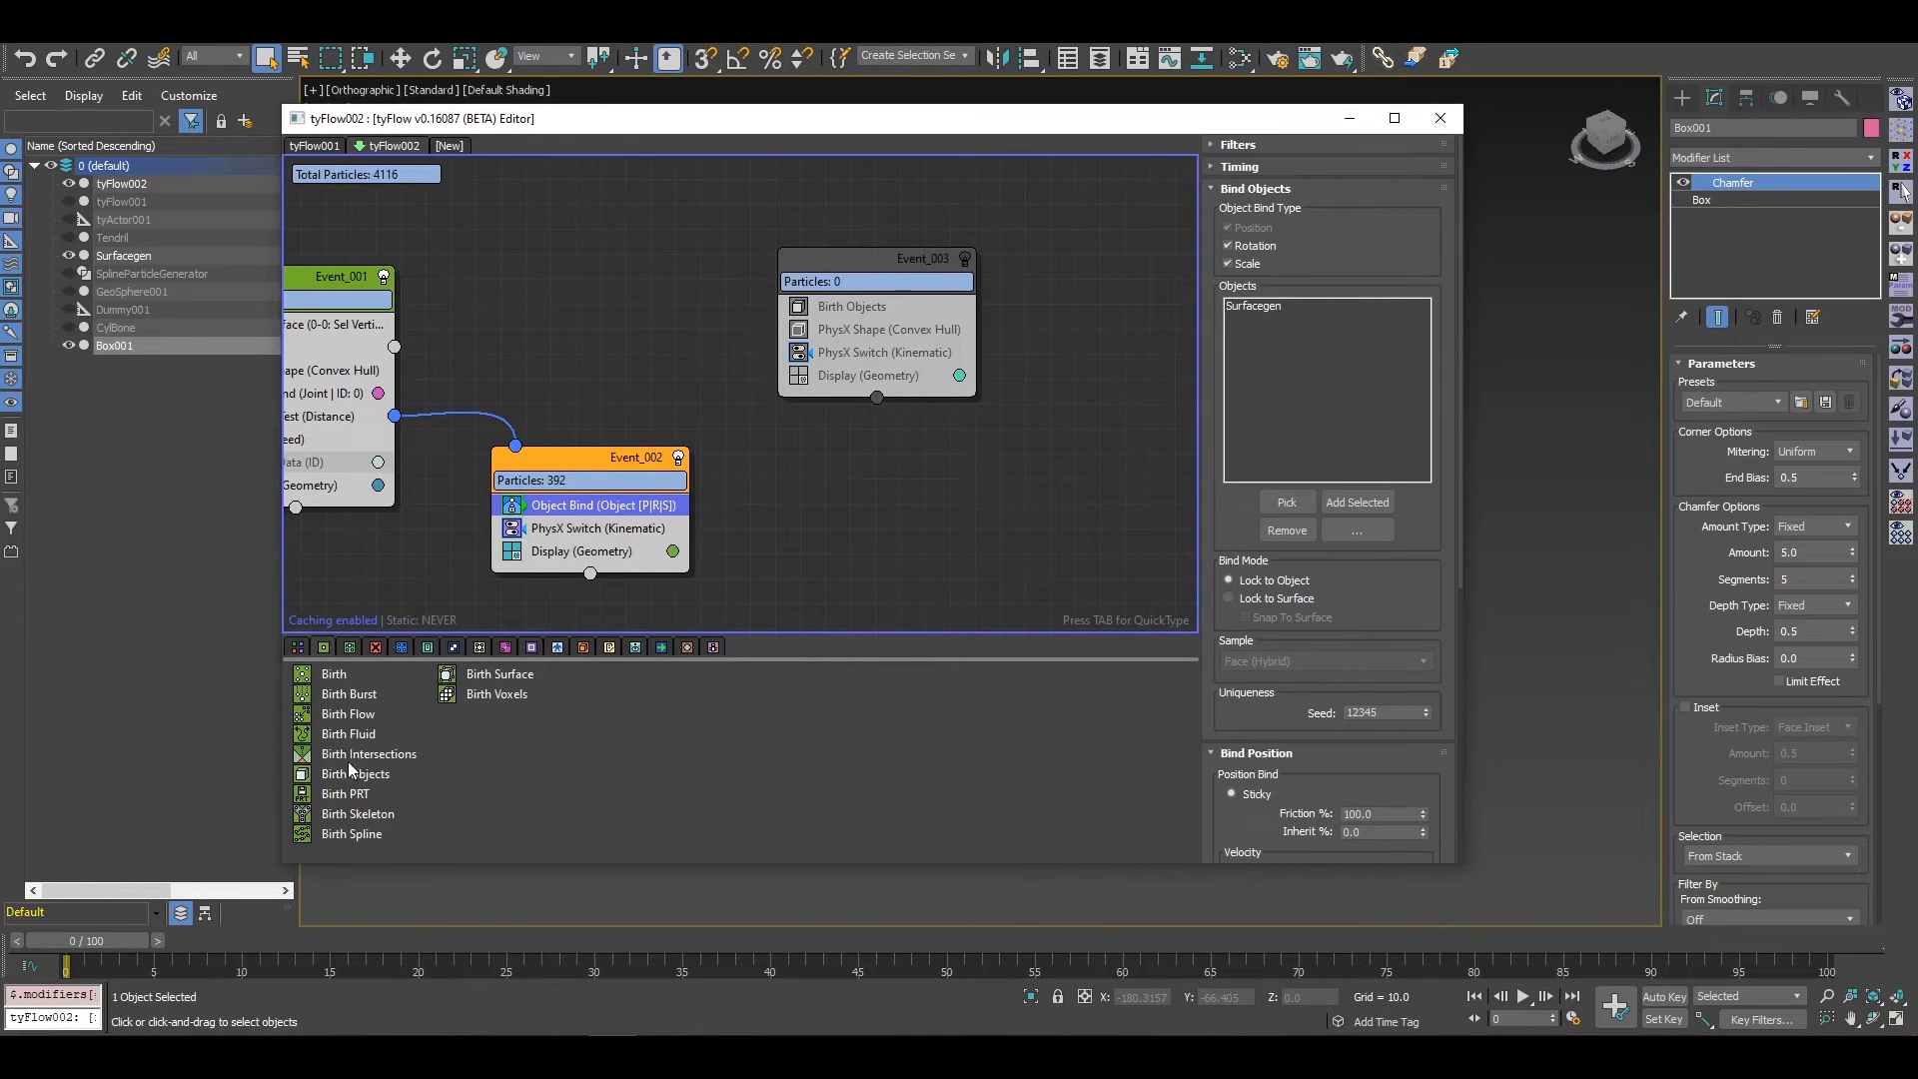
{"action": "left_click_drag", "start_coordinate": [351, 775], "coordinate": [660, 655]}
{"action": "left_click_drag", "start_coordinate": [1090, 228], "coordinate": [1090, 226]}
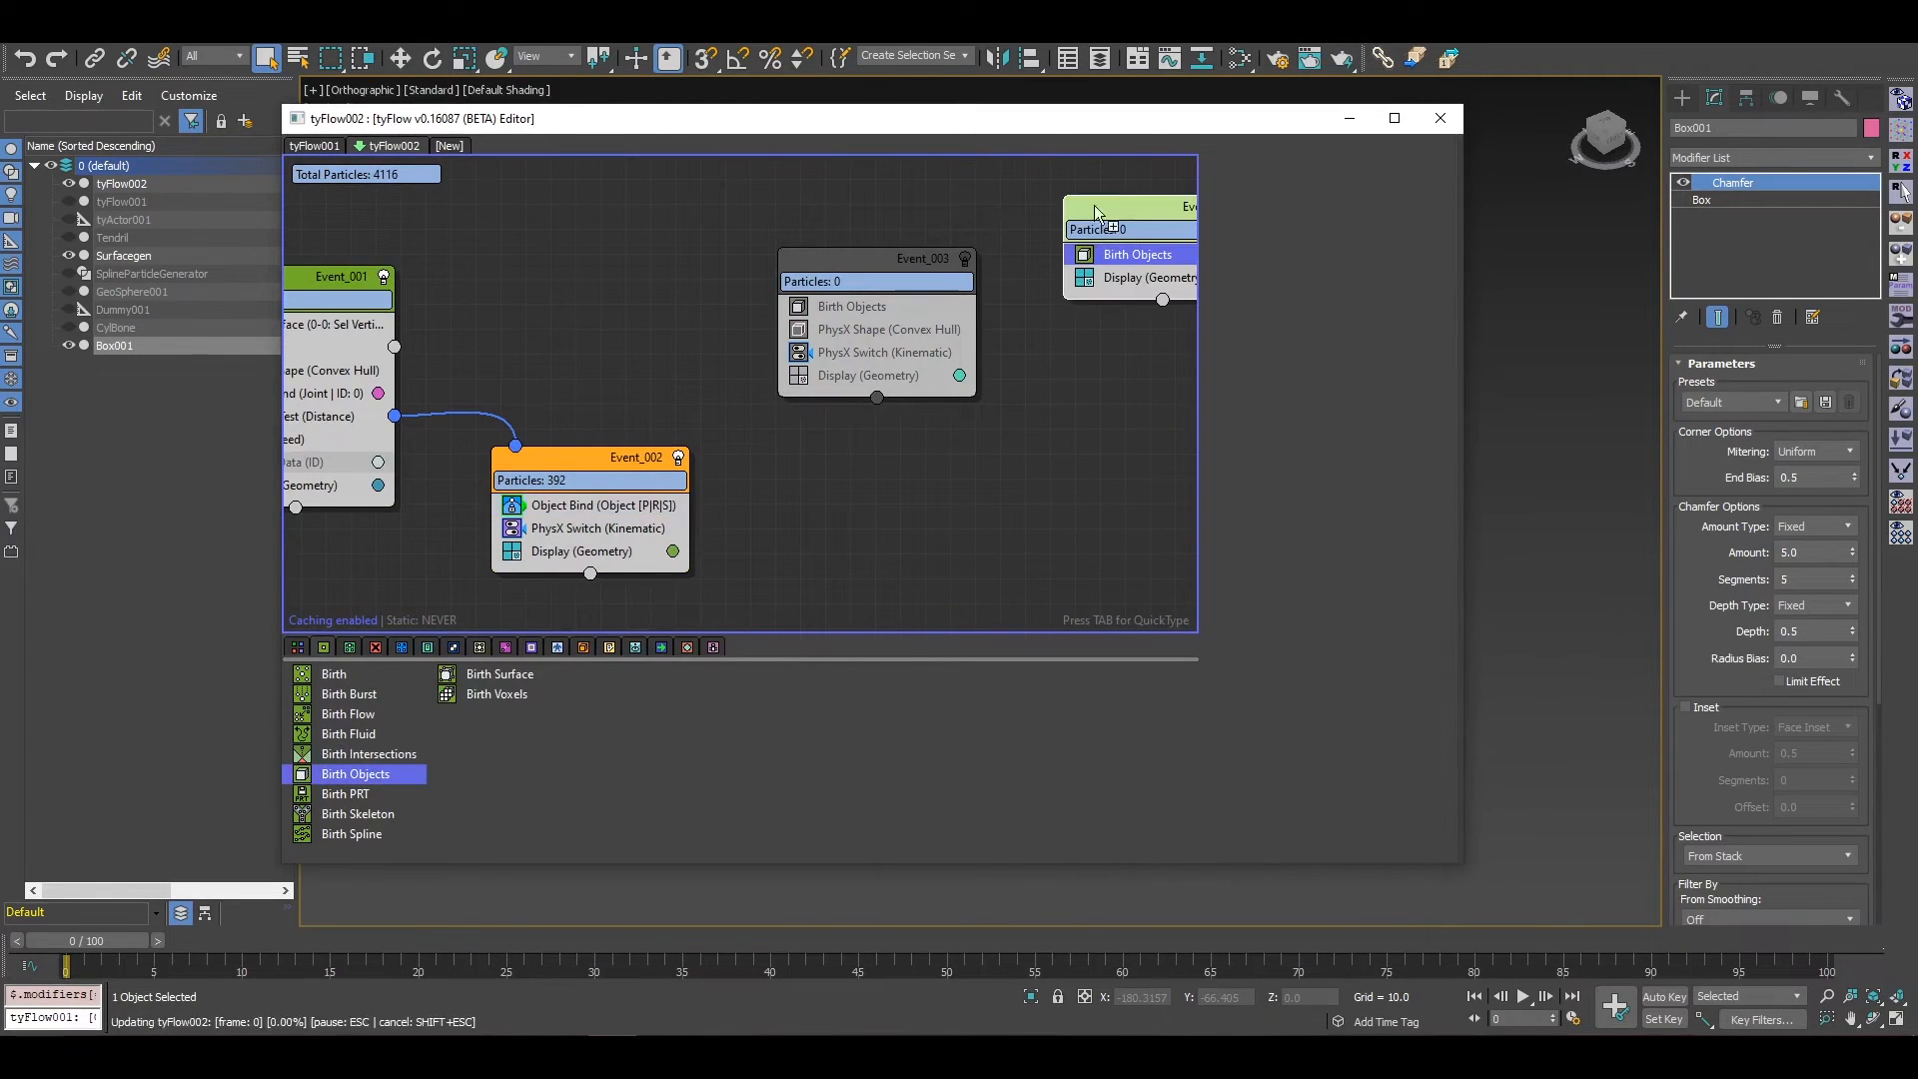
{"action": "left_click_drag", "start_coordinate": [1138, 124], "coordinate": [994, 554]}
{"action": "left_click", "coordinate": [758, 510]}
{"action": "left_click", "coordinate": [1221, 777]}
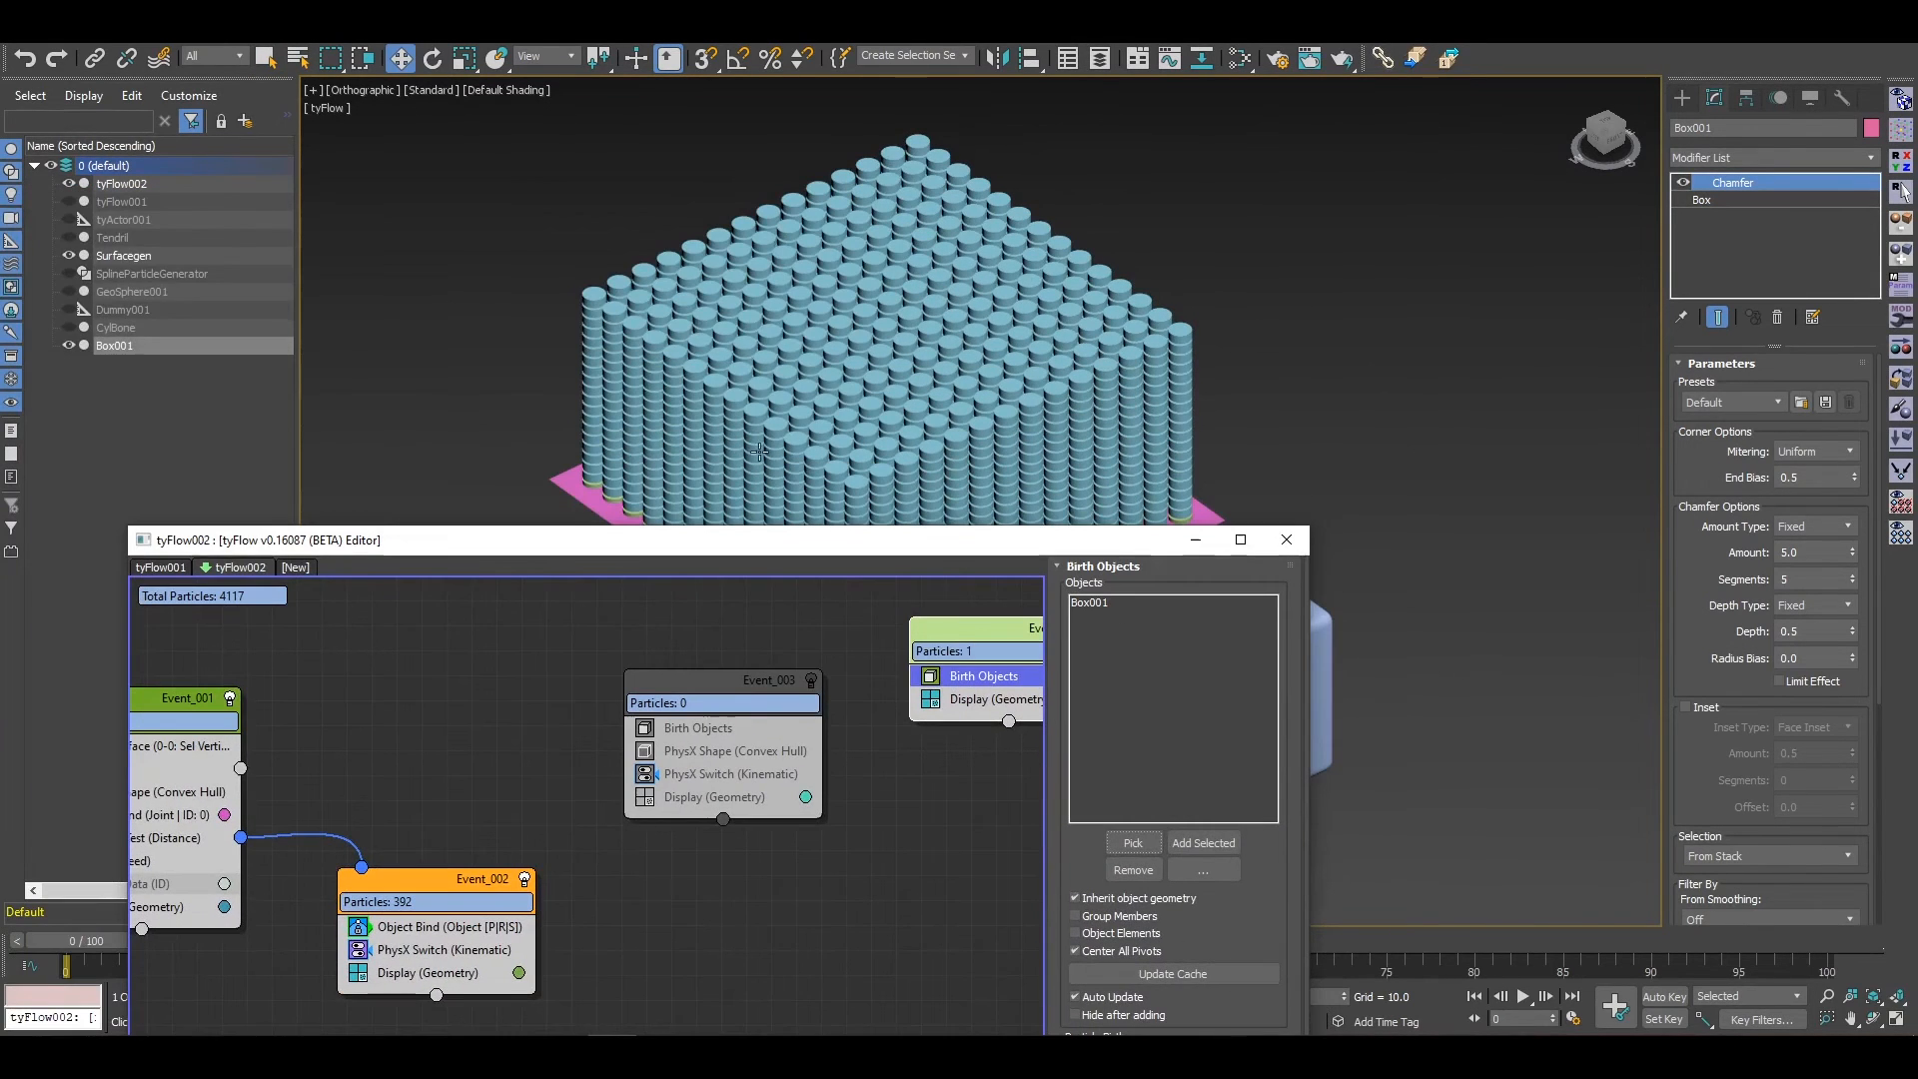
{"action": "left_click", "coordinate": [74, 346]}
Step: Place a Point helper on the opposite side of the Surfacegen plane from the box, at about X 154, Y 199
{"action": "middle_click_drag", "start_coordinate": [890, 698], "coordinate": [606, 722]}
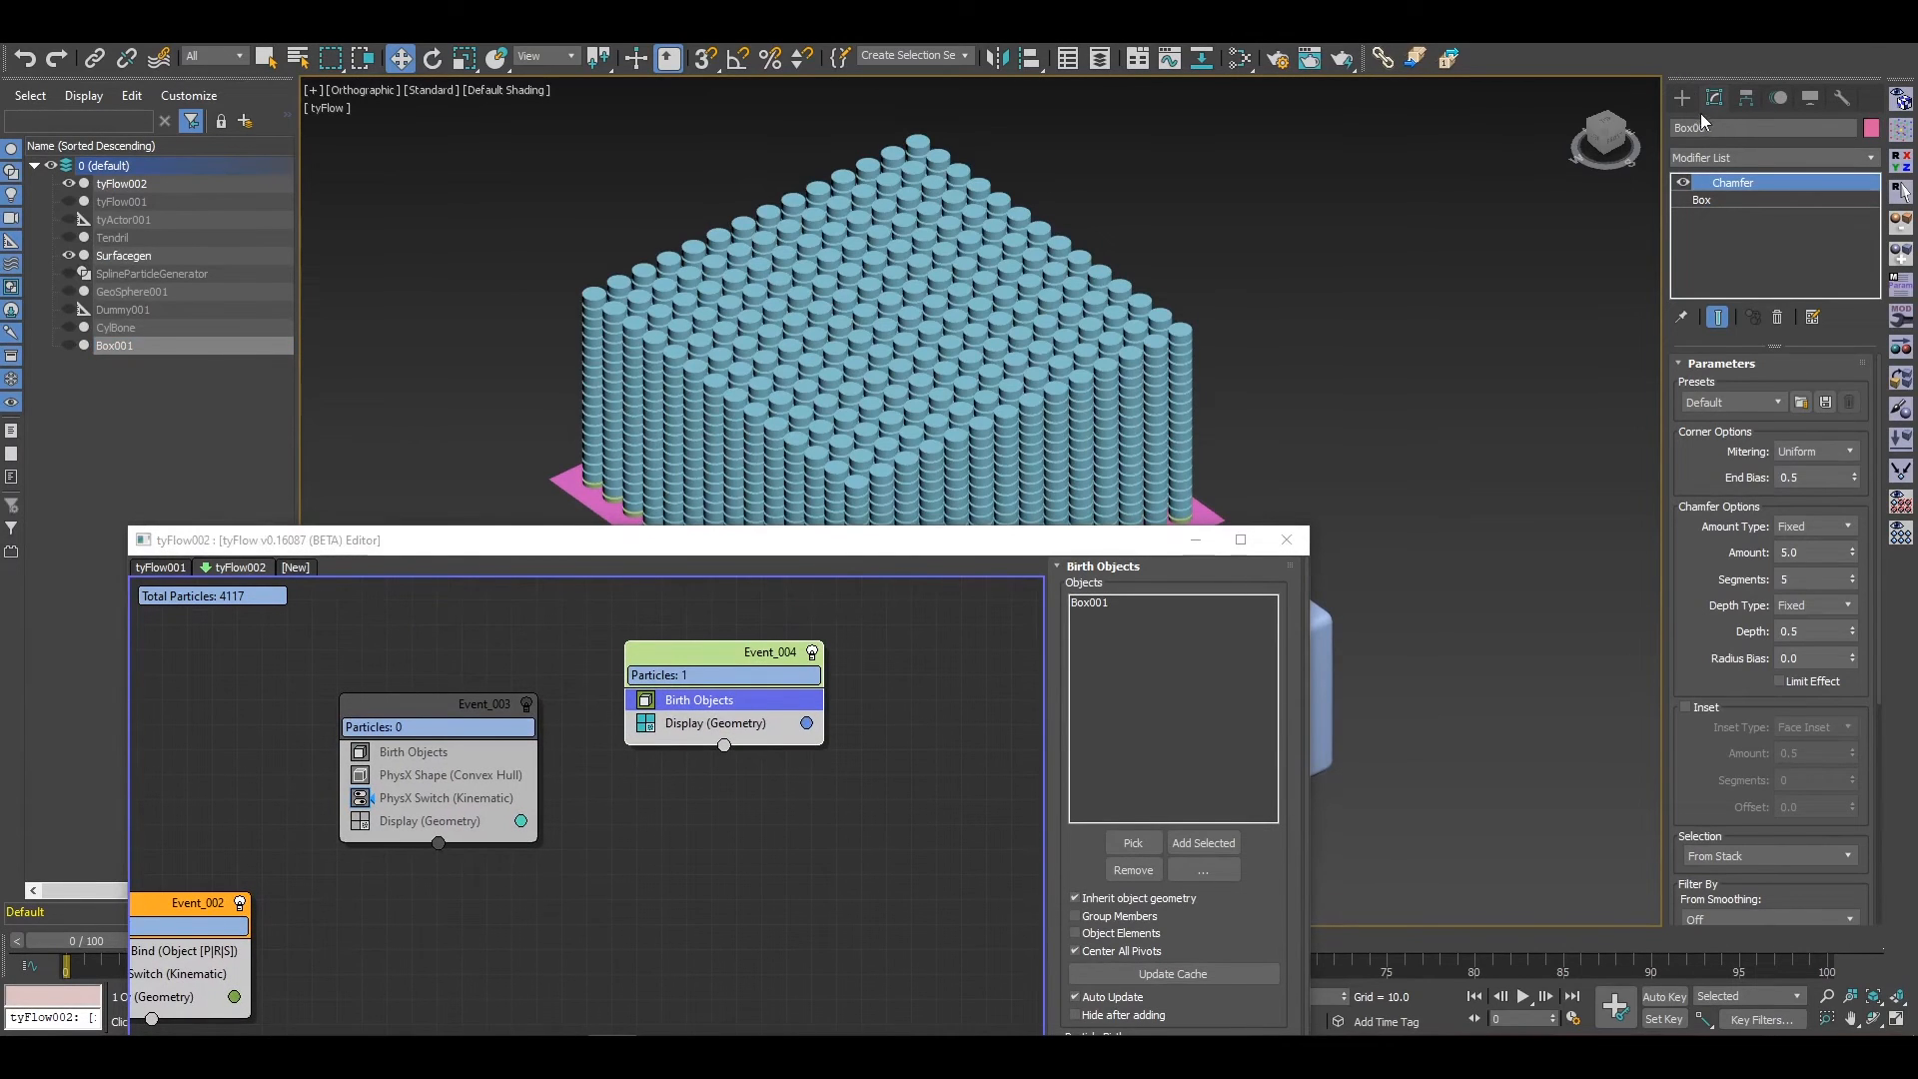
{"action": "left_click", "coordinate": [1682, 96]}
{"action": "left_click", "coordinate": [1768, 126]}
{"action": "left_click", "coordinate": [1740, 152]}
{"action": "left_click", "coordinate": [1743, 164]}
{"action": "left_click", "coordinate": [1739, 158]}
{"action": "left_click", "coordinate": [1730, 173]}
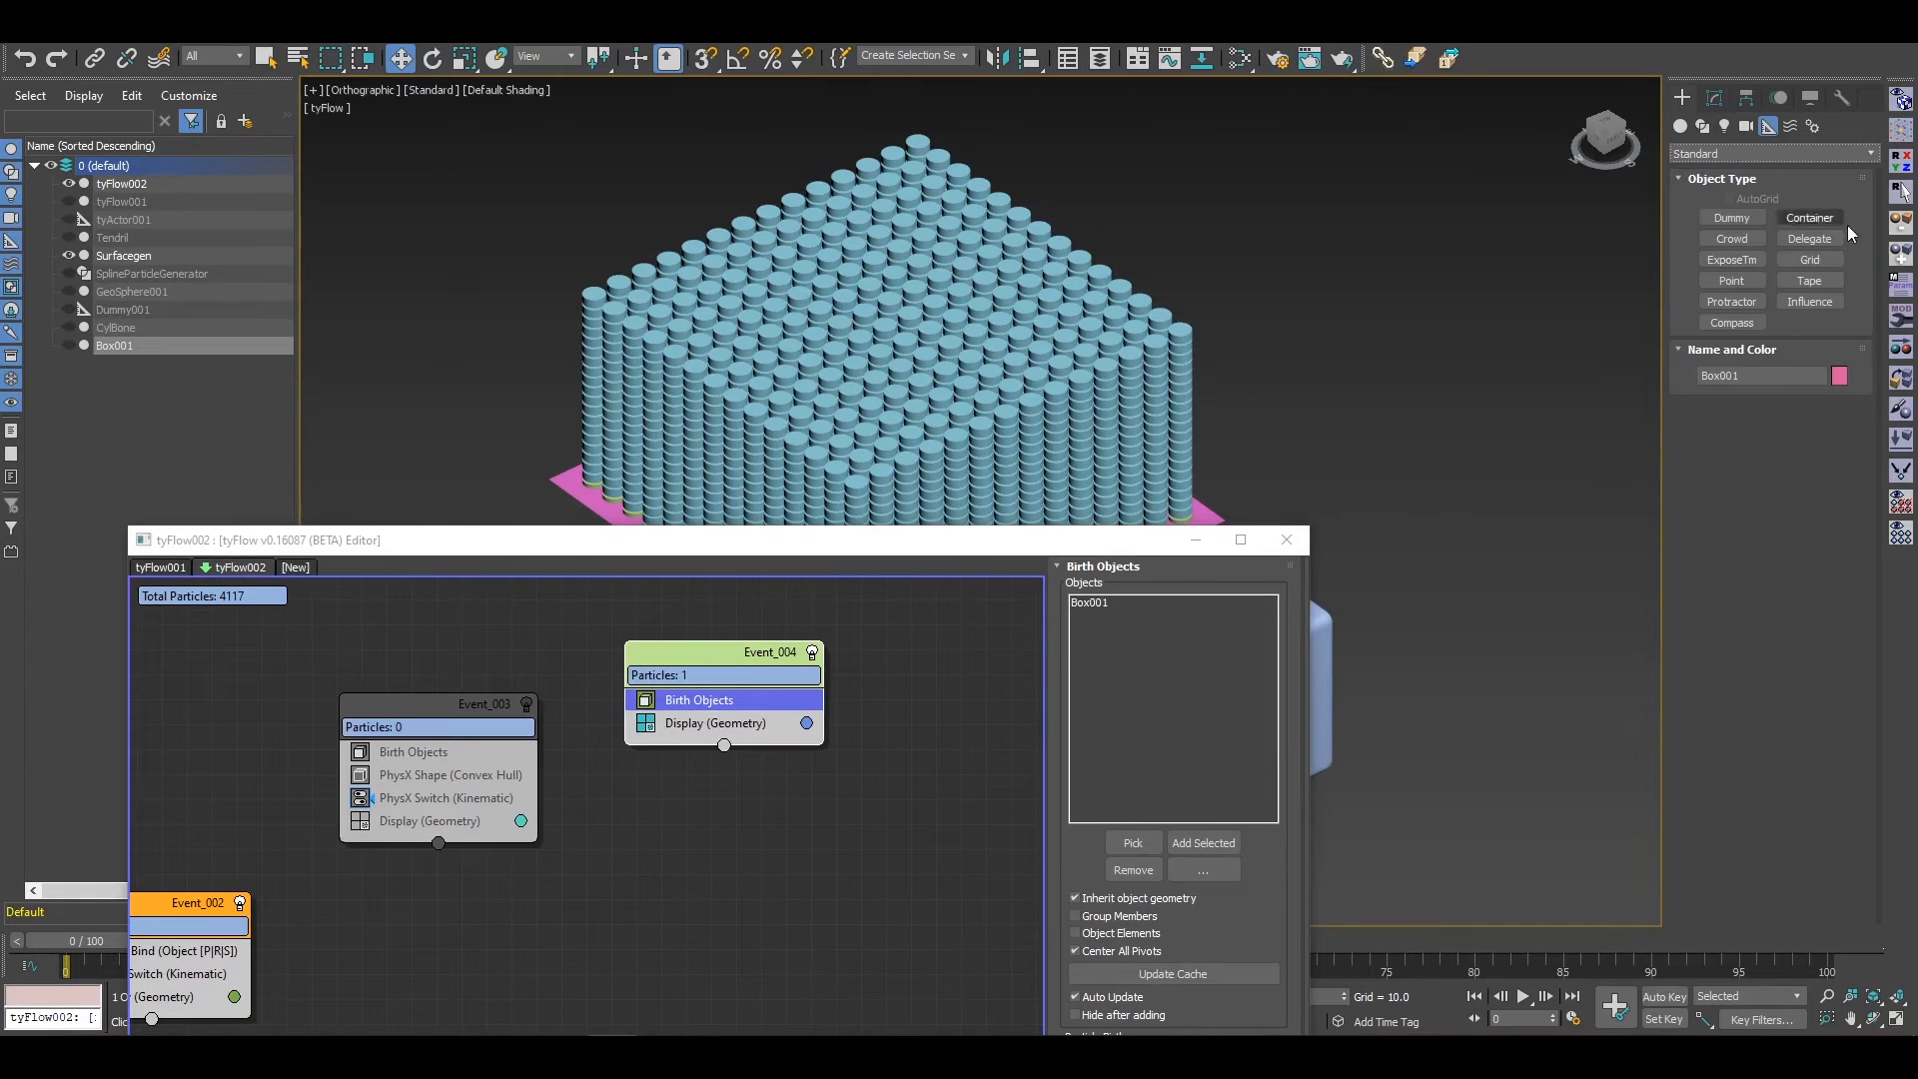
{"action": "left_click", "coordinate": [1731, 281]}
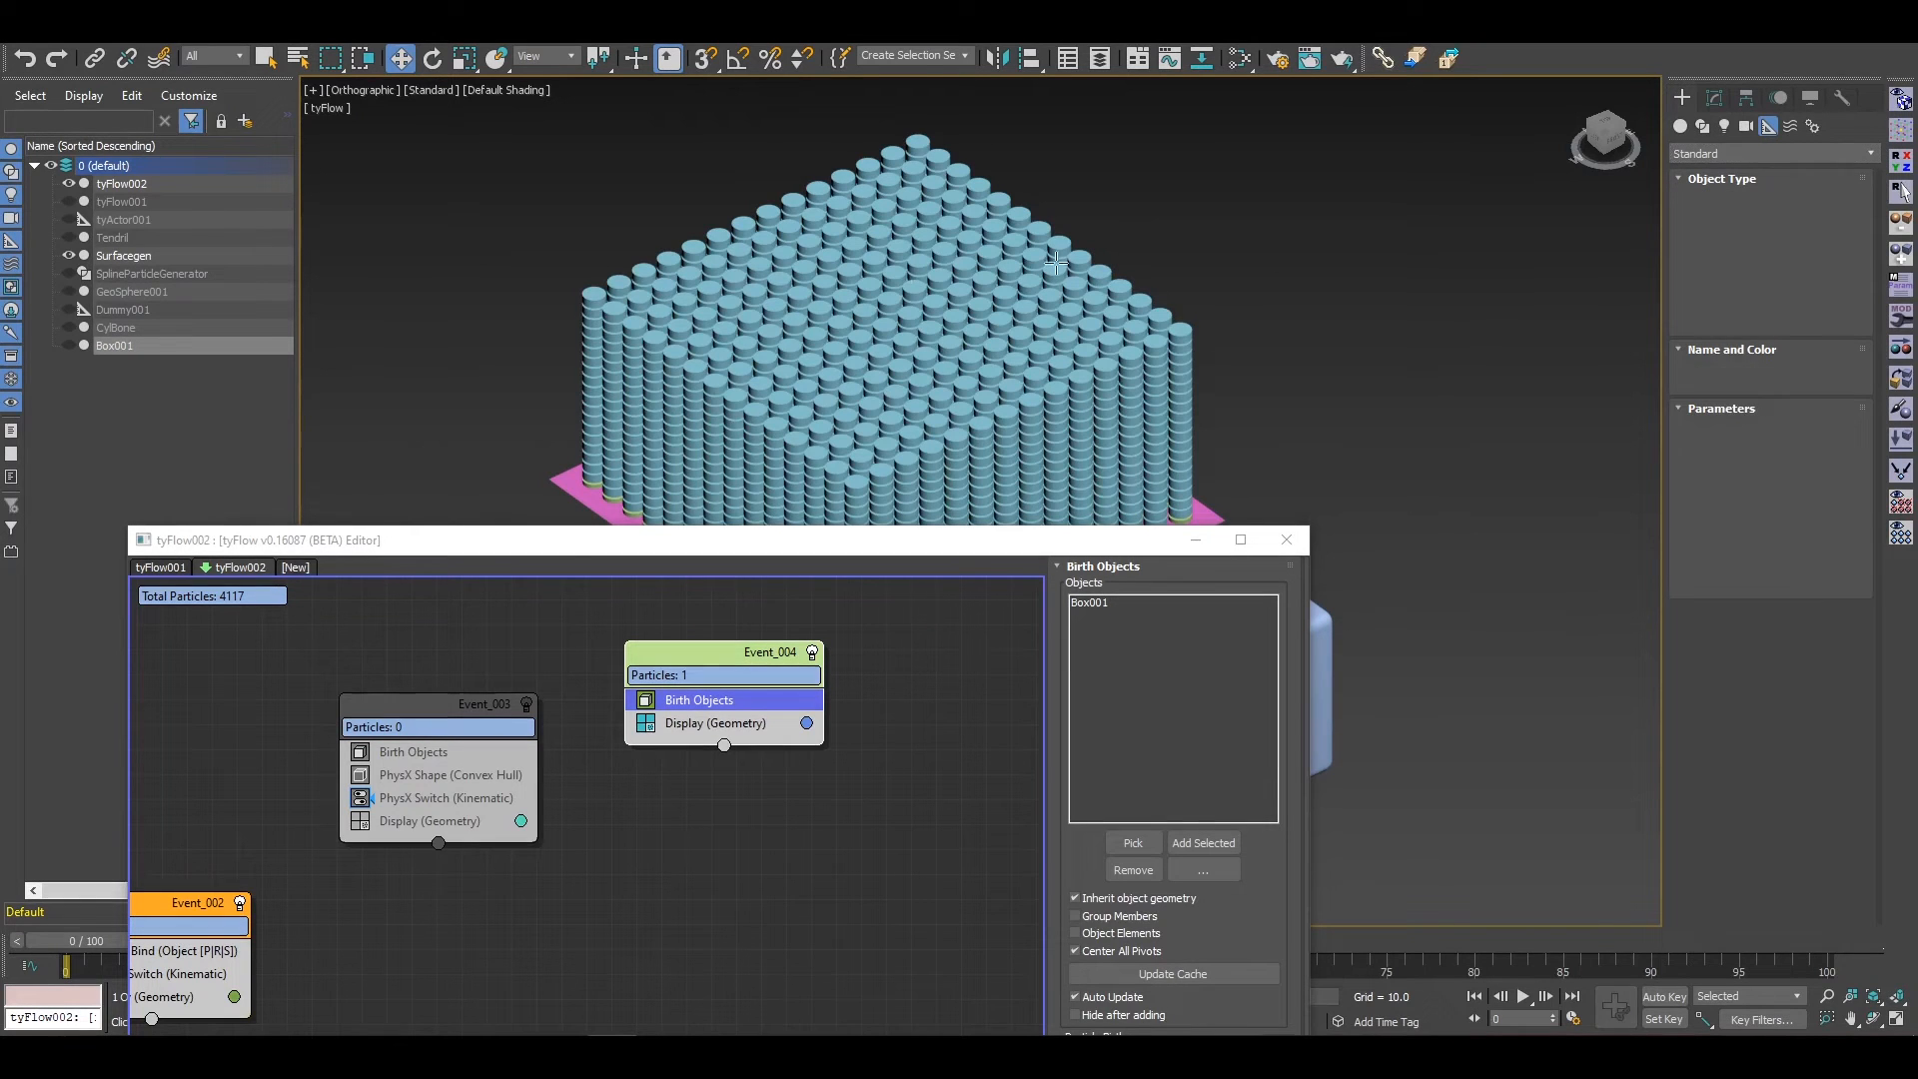
{"action": "scroll", "coordinate": [993, 315], "scroll_direction": "down", "scroll_amount": 4}
{"action": "middle_click_drag", "start_coordinate": [993, 316], "coordinate": [1009, 424], "text": "alt"}
{"action": "left_click", "coordinate": [788, 253]}
Step: Add a Find Target operator to Event_004 and pick Point001 as its target object
{"action": "left_click_drag", "start_coordinate": [961, 542], "coordinate": [984, 344]}
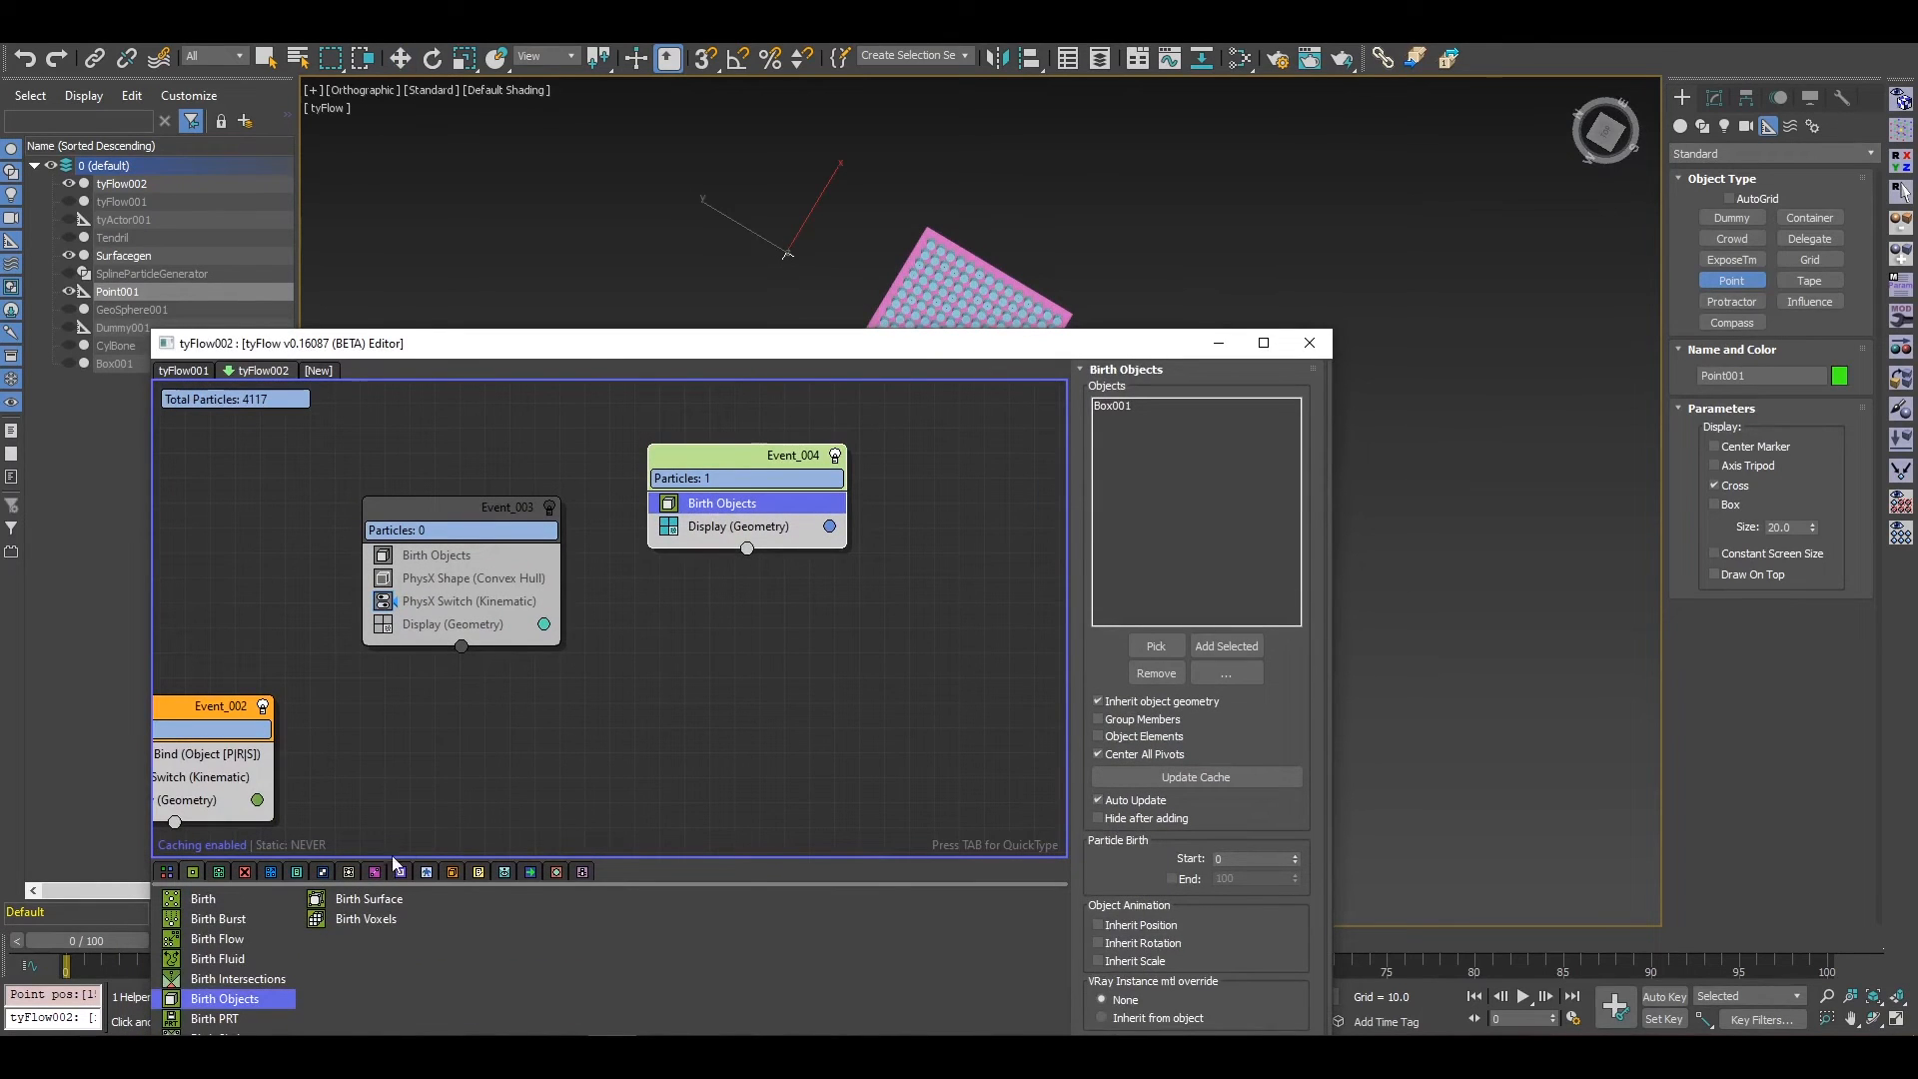
{"action": "left_click", "coordinate": [478, 872]}
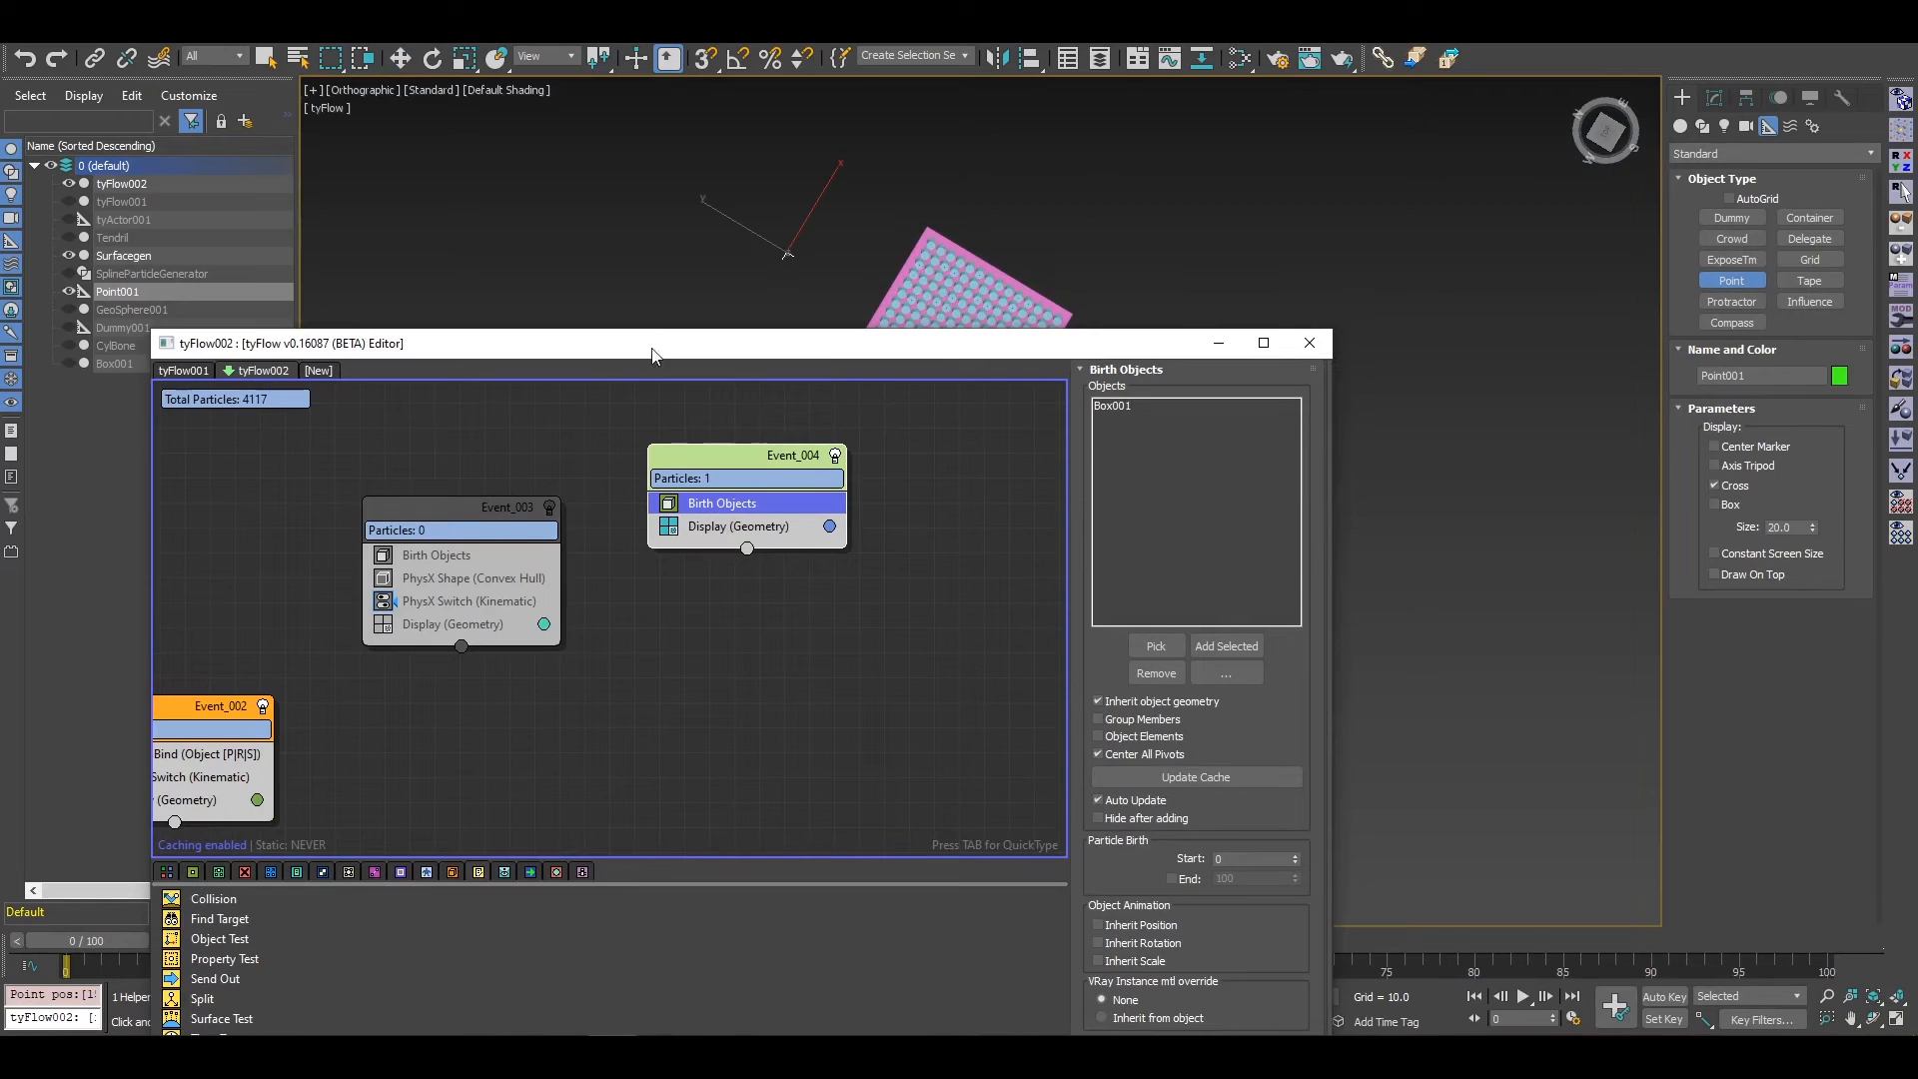
{"action": "left_click_drag", "start_coordinate": [642, 350], "coordinate": [629, 181]}
{"action": "left_click_drag", "start_coordinate": [213, 758], "coordinate": [723, 331]}
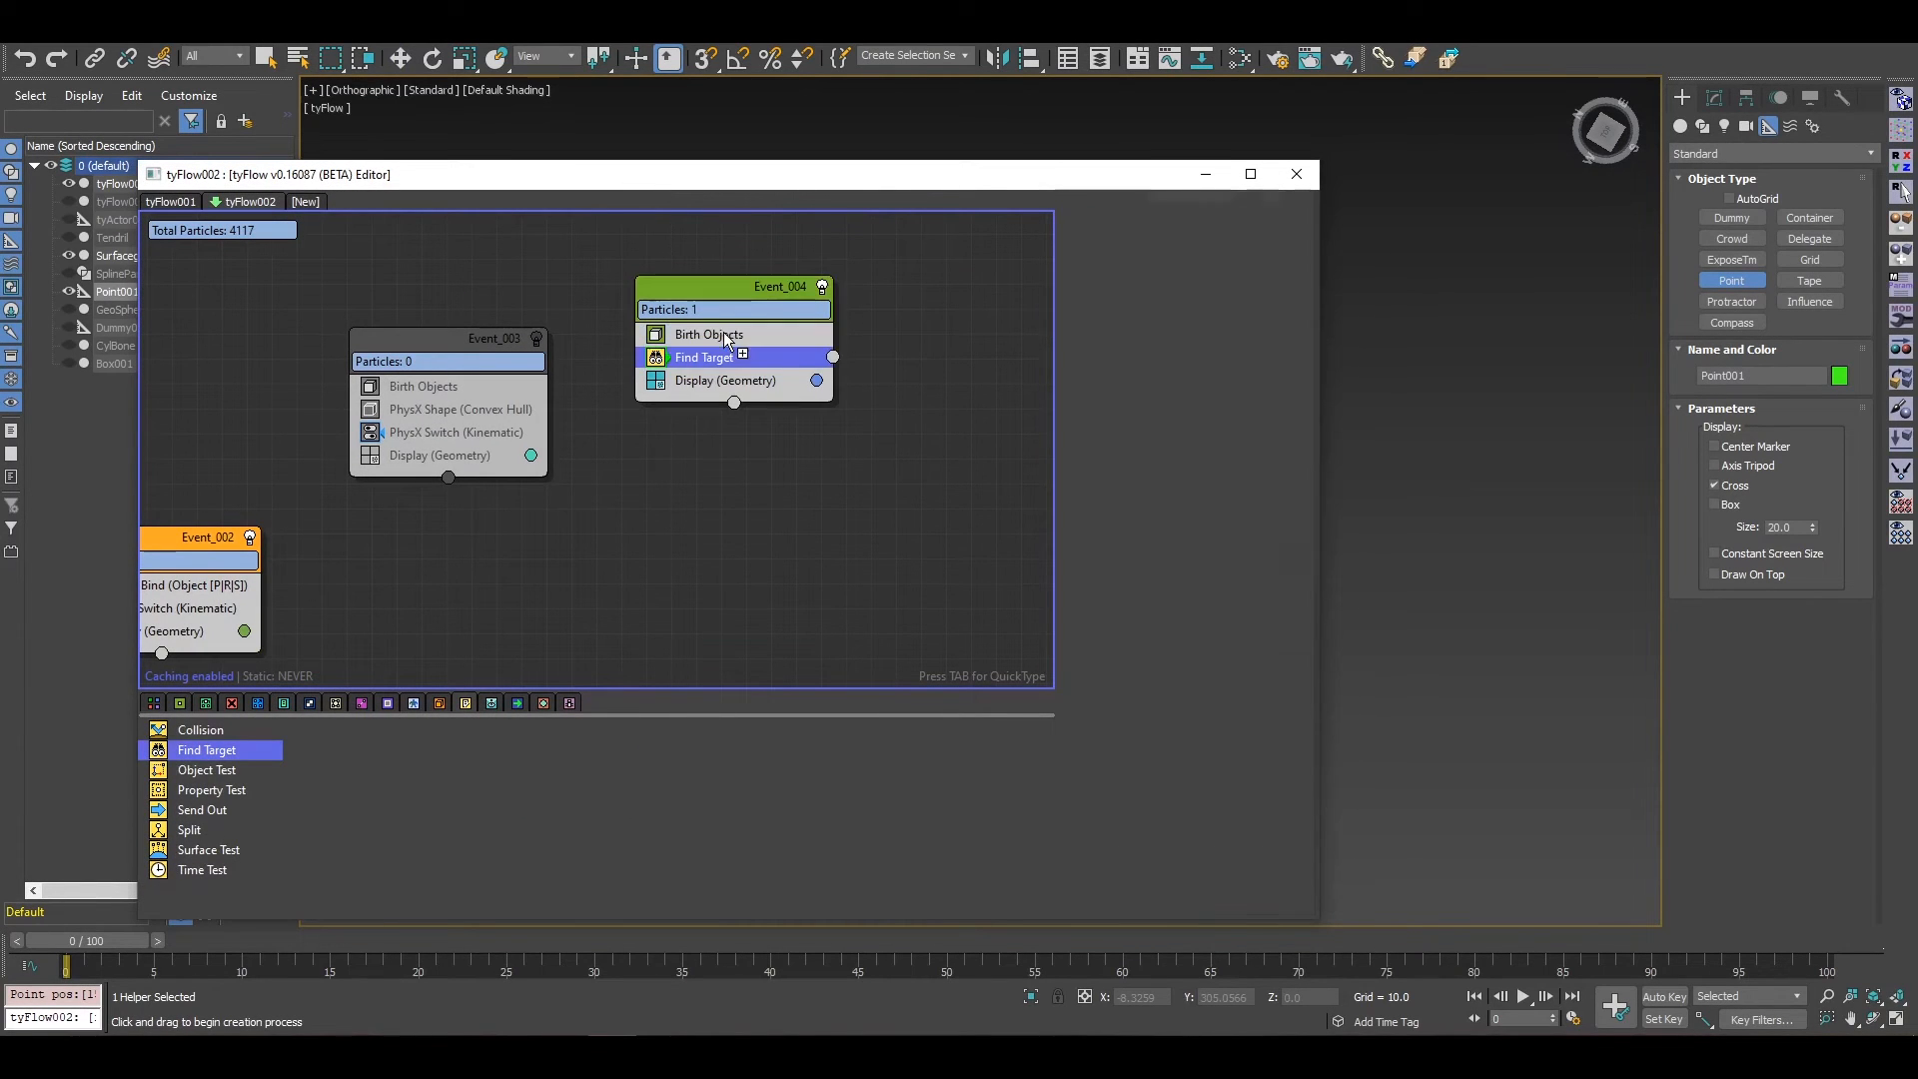
{"action": "left_click_drag", "start_coordinate": [869, 207], "coordinate": [572, 225]}
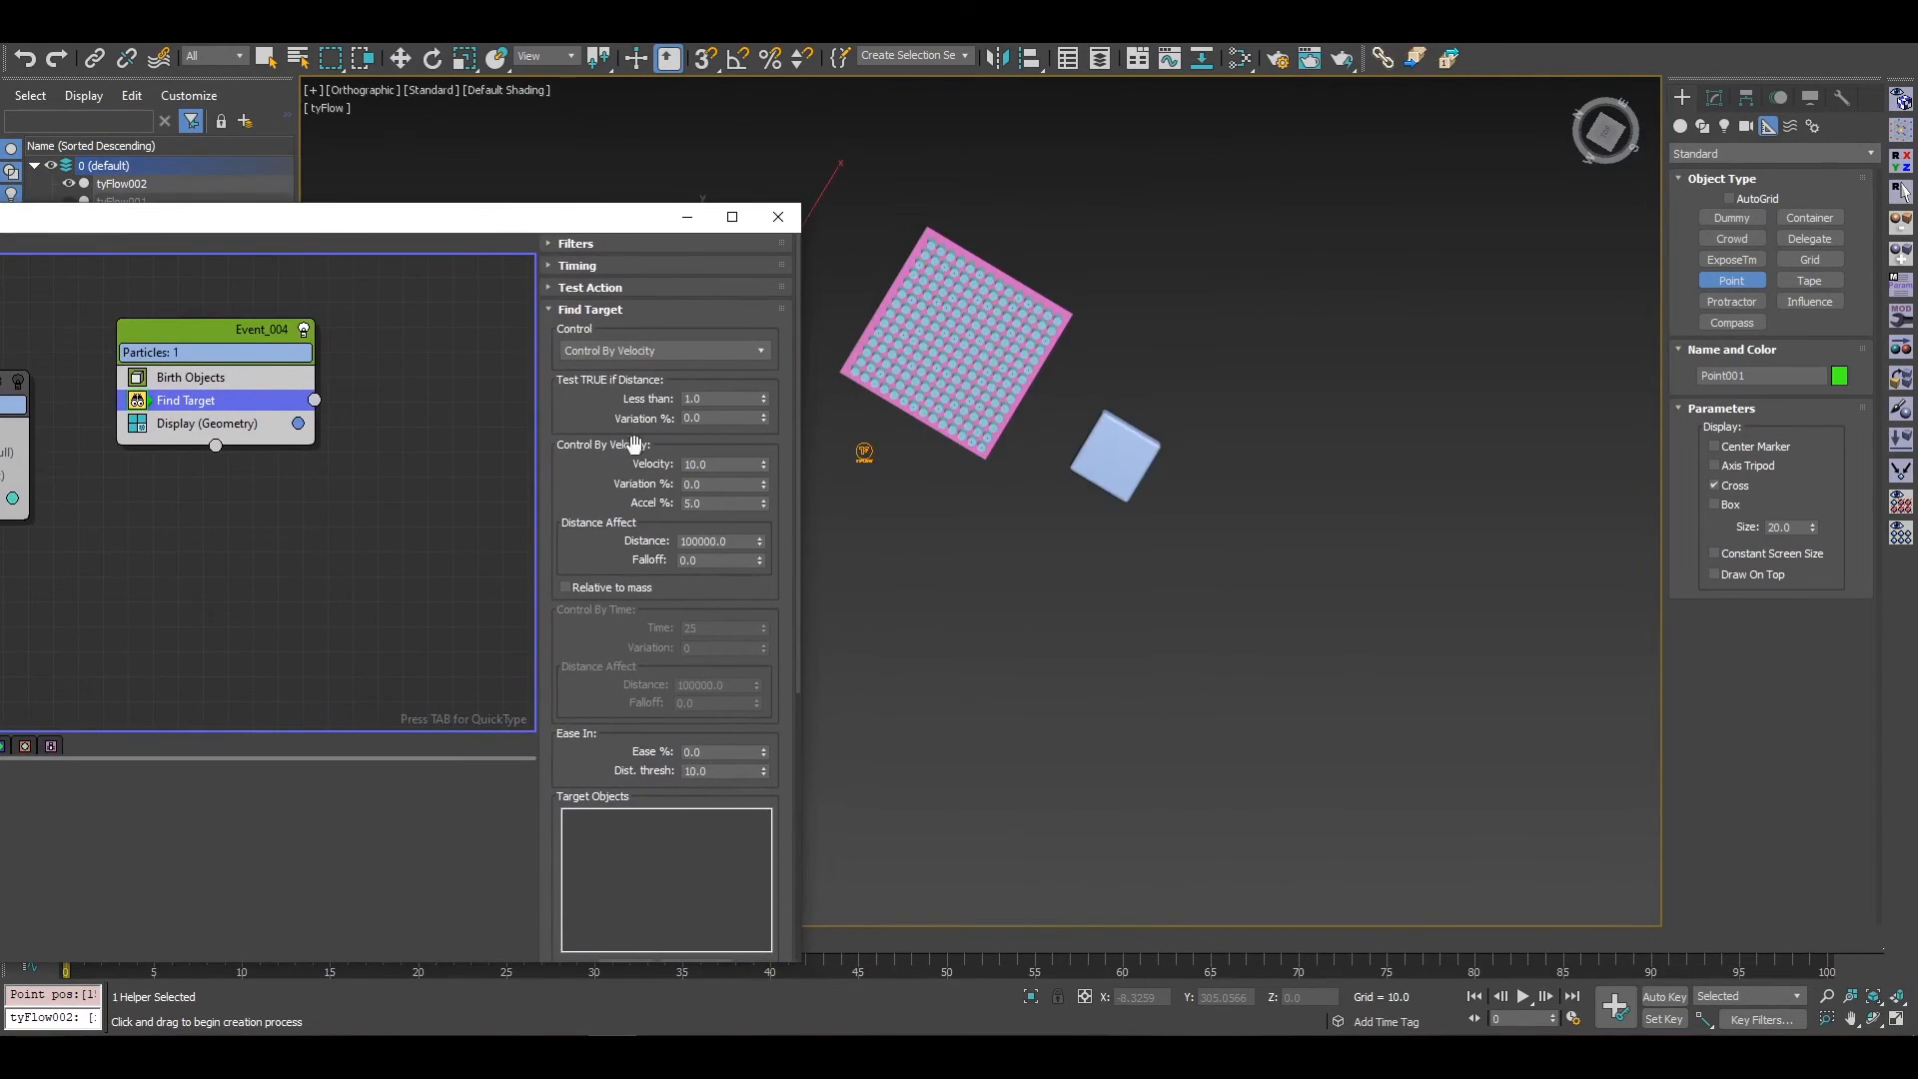
{"action": "scroll", "coordinate": [590, 600], "scroll_direction": "down", "scroll_amount": 5}
{"action": "left_click", "coordinate": [617, 561]}
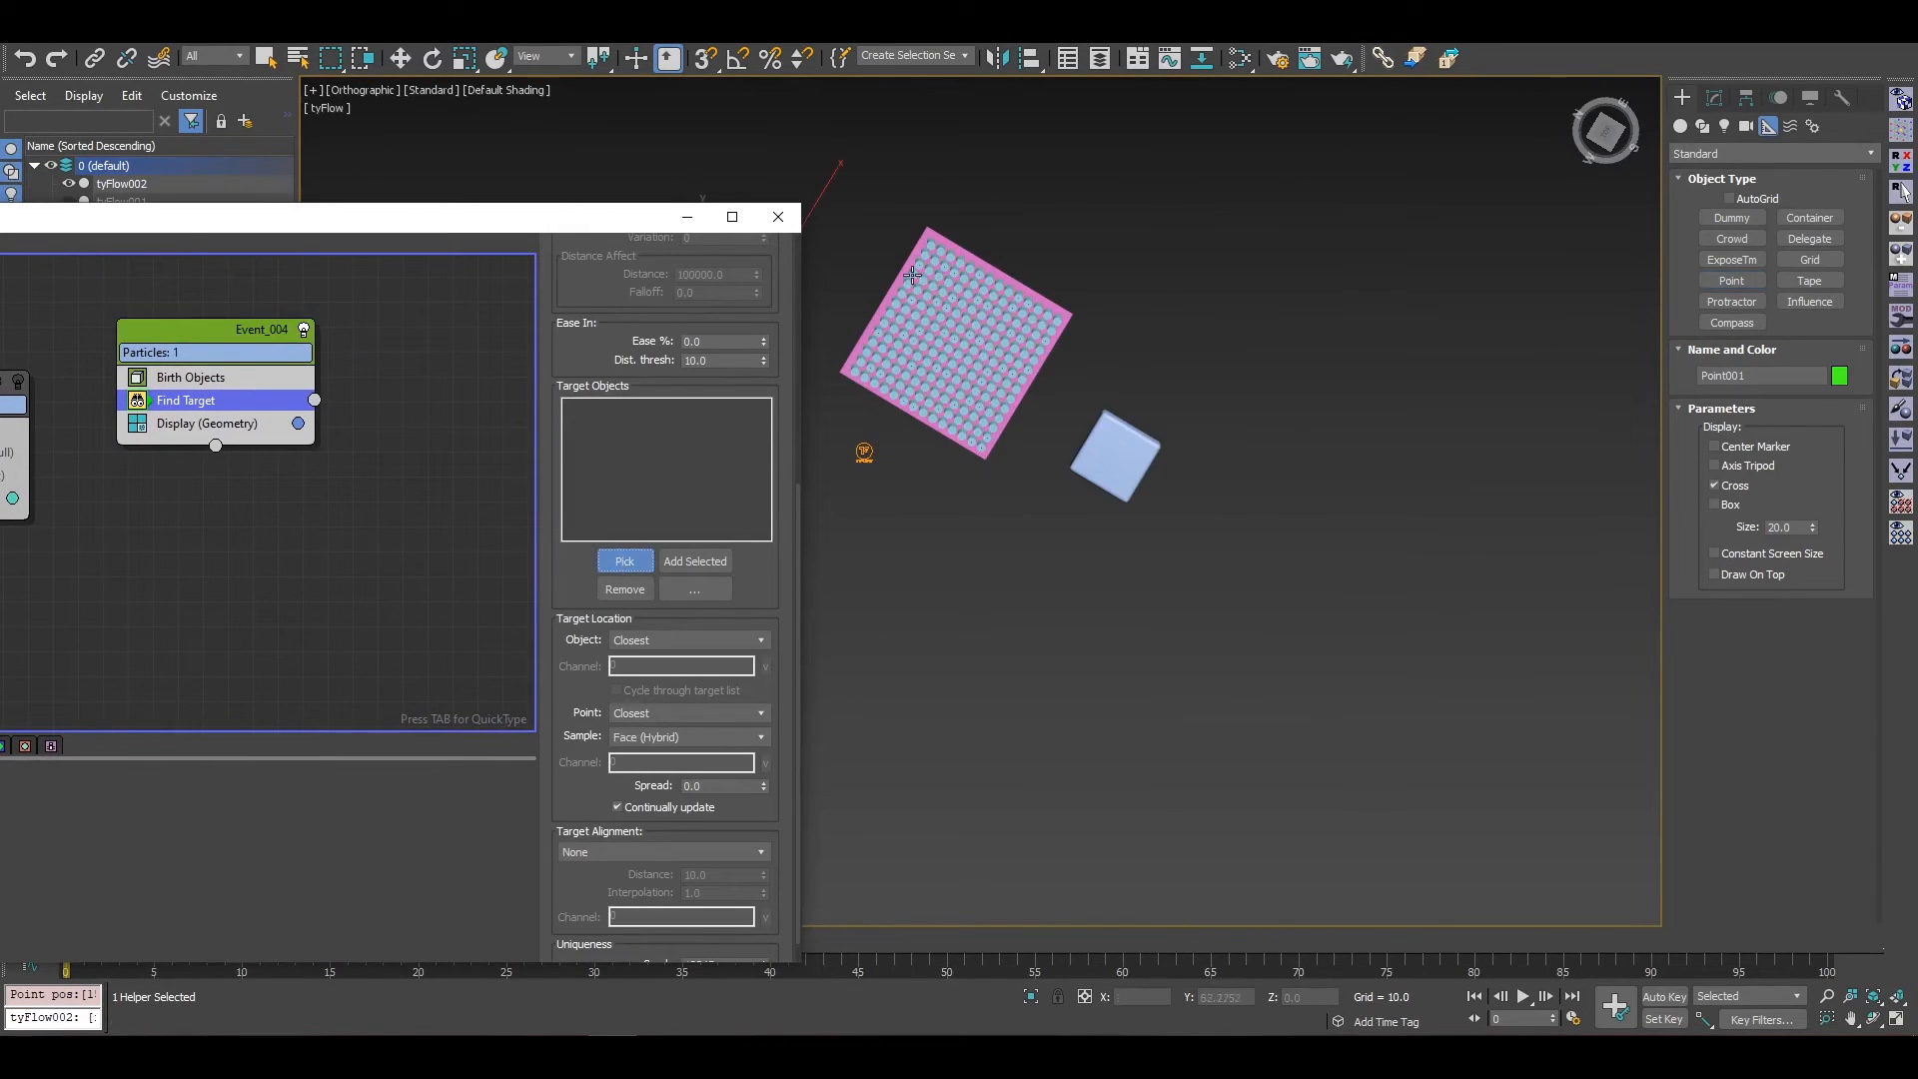
{"action": "middle_click_drag", "start_coordinate": [977, 297], "coordinate": [1104, 352]}
{"action": "left_click", "coordinate": [915, 305]}
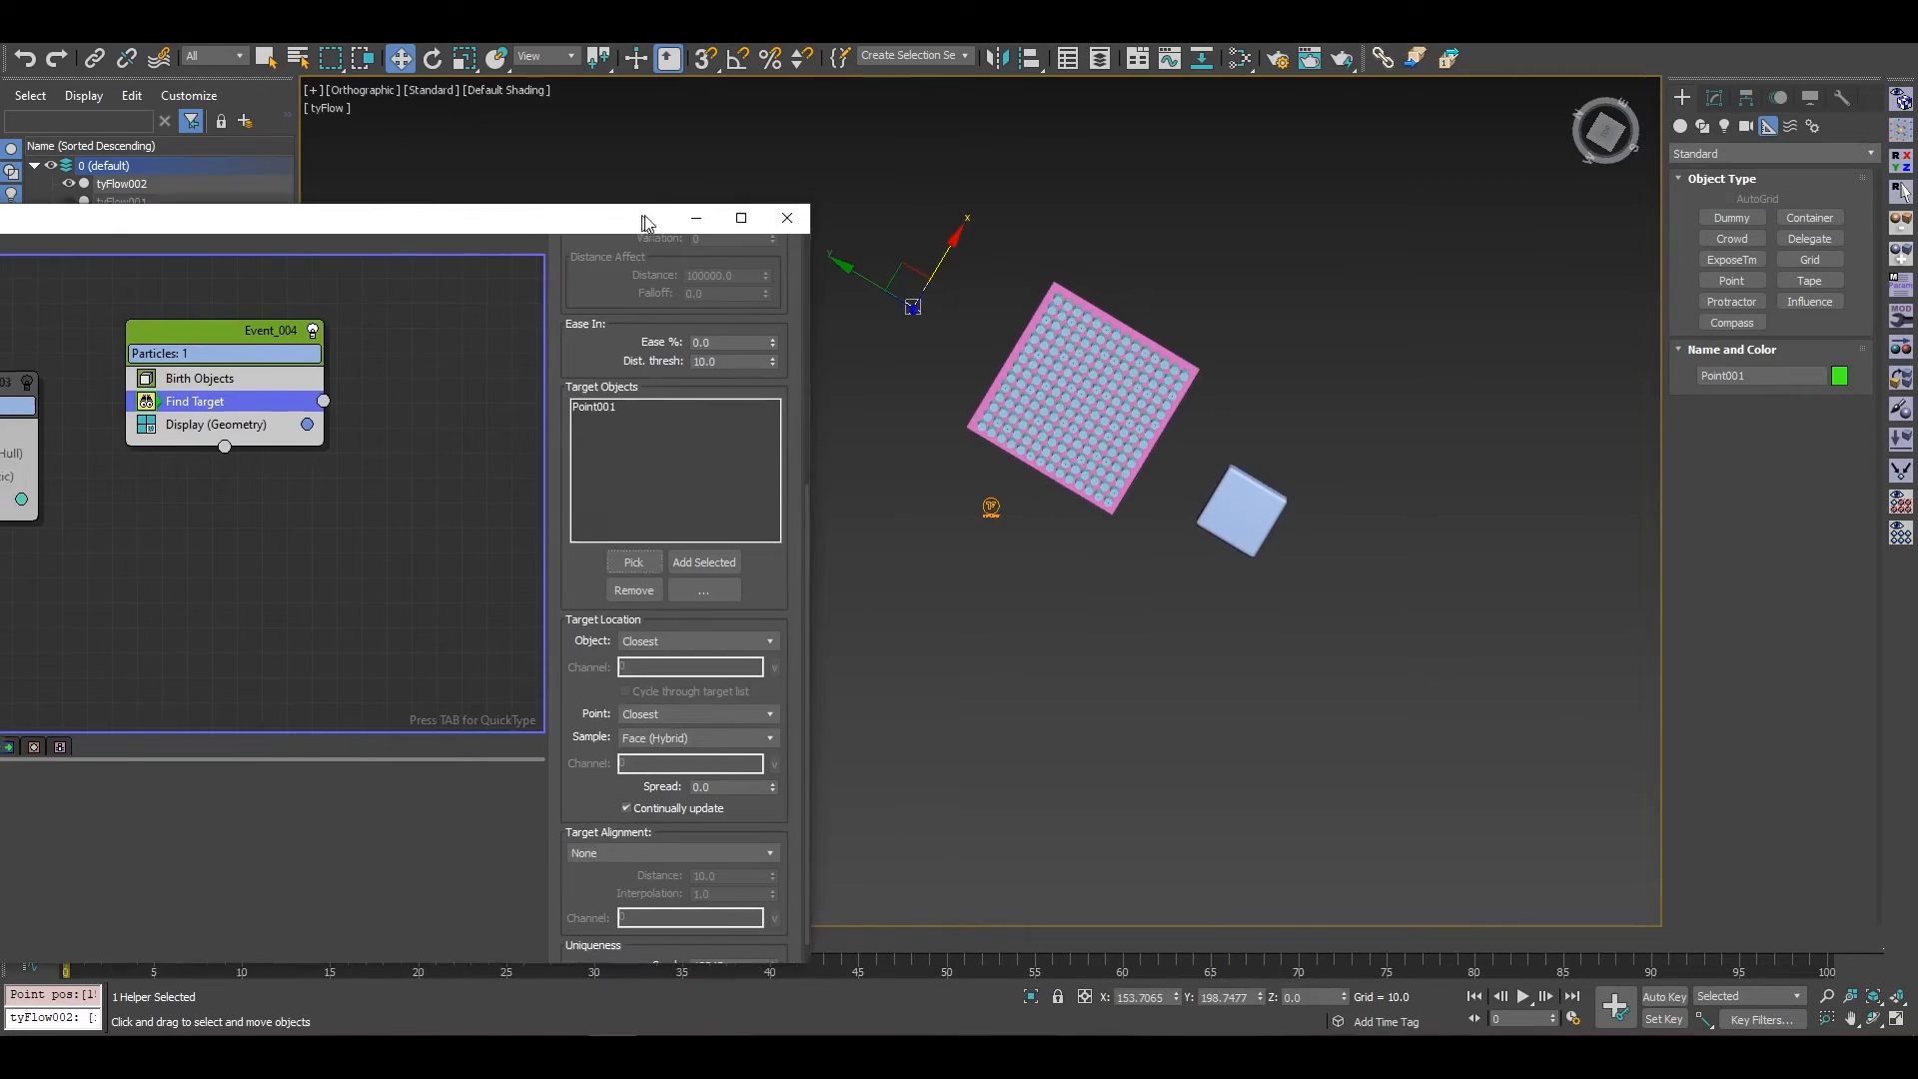
Step: Copy the PhysX Shape operator from Event_003 into Event_004 and show its settings
{"action": "left_click_drag", "start_coordinate": [644, 216], "coordinate": [1291, 248]}
{"action": "right_click", "coordinate": [645, 462]}
{"action": "left_click", "coordinate": [681, 476]}
{"action": "right_click", "coordinate": [906, 403]}
{"action": "right_click", "coordinate": [908, 388]}
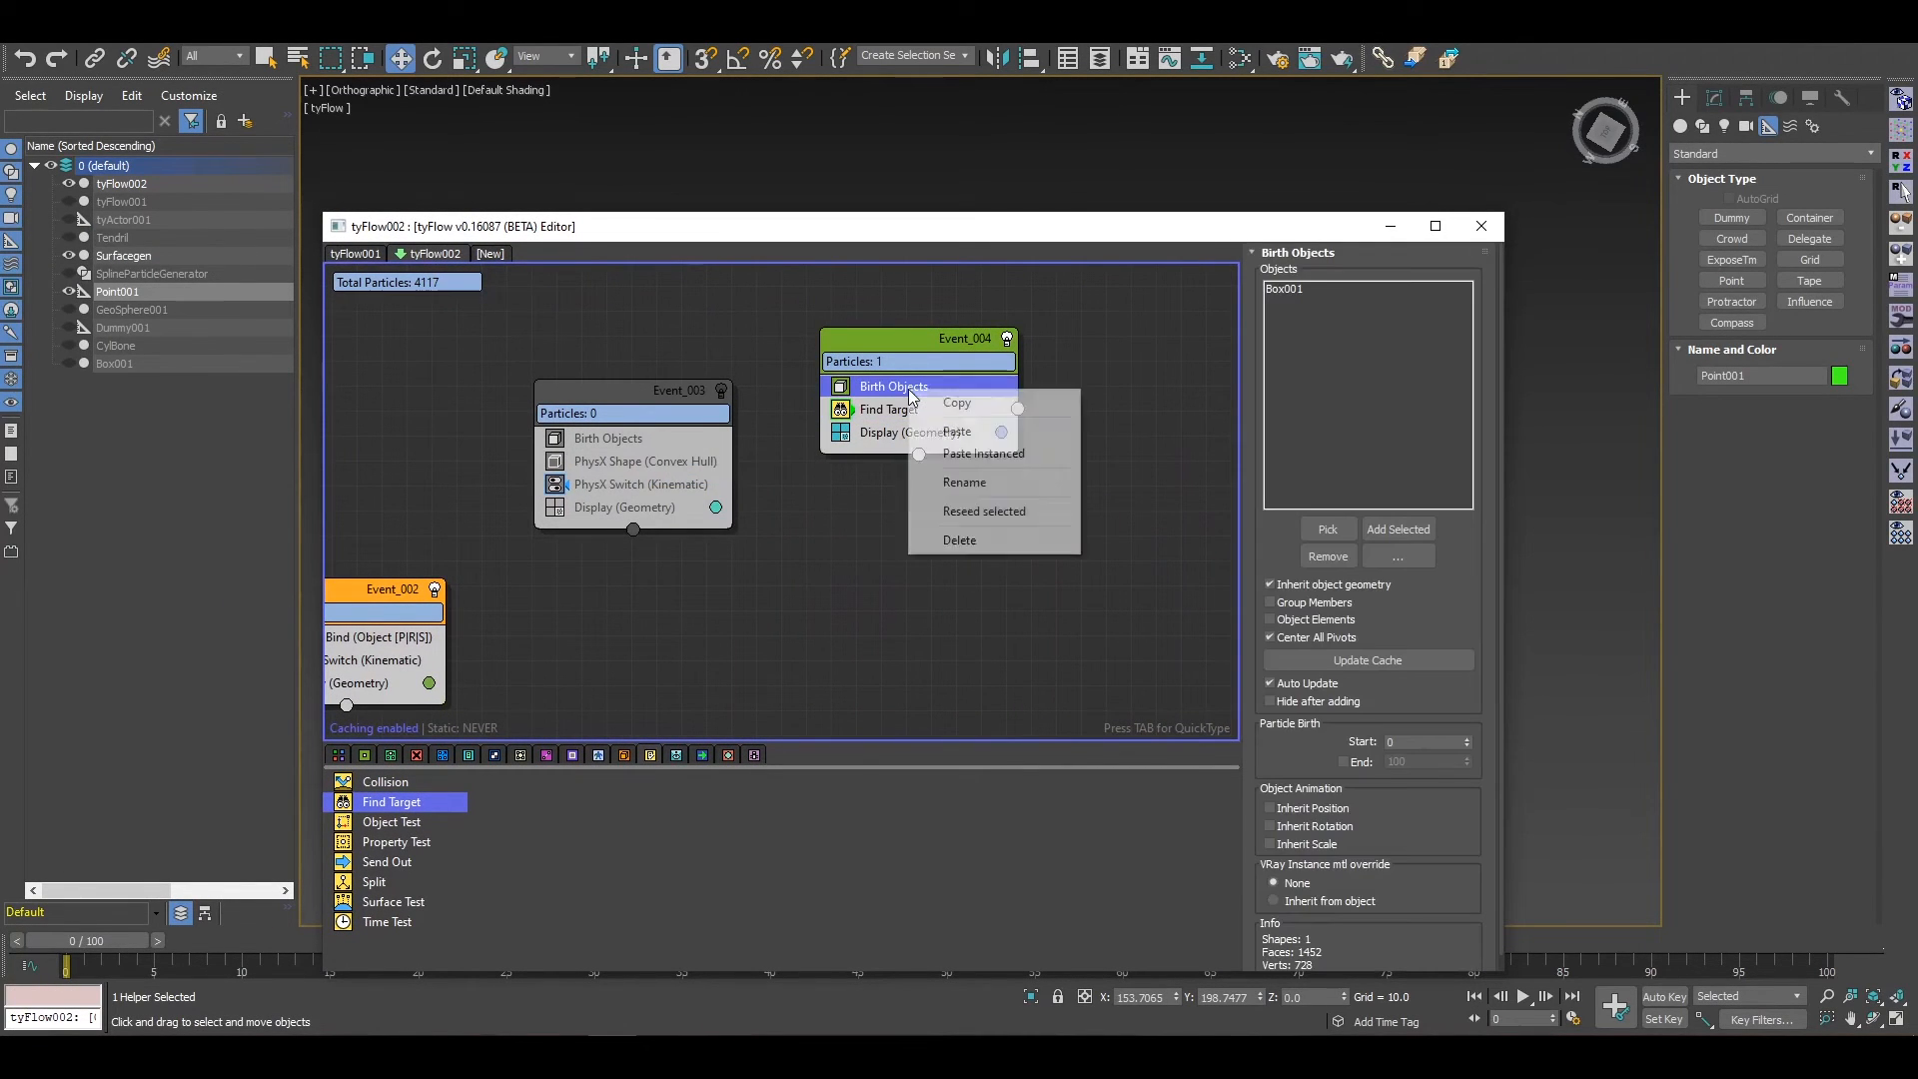
{"action": "left_click", "coordinate": [1000, 433]}
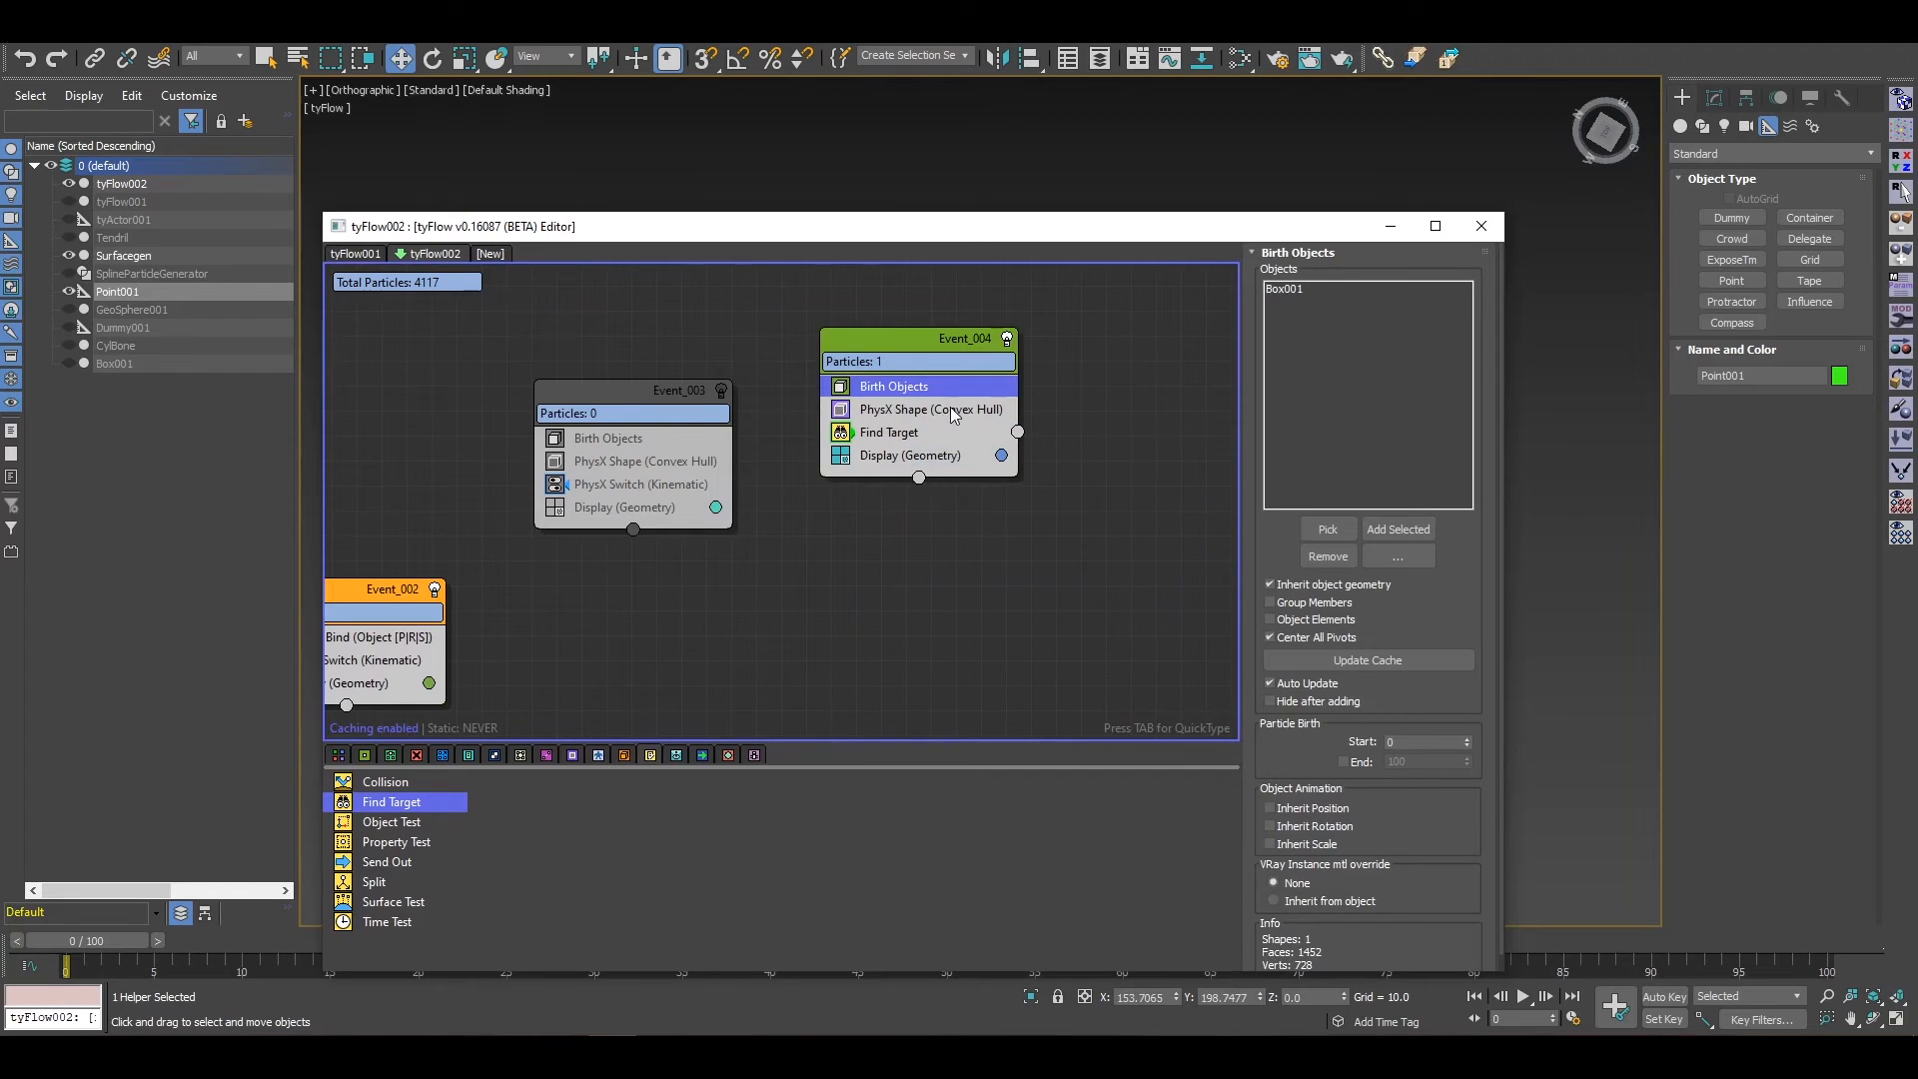
{"action": "left_click", "coordinate": [952, 410]}
Step: Set the absolute world Z position of Box001 to 1.0
{"action": "left_click_drag", "start_coordinate": [1277, 233], "coordinate": [701, 372]}
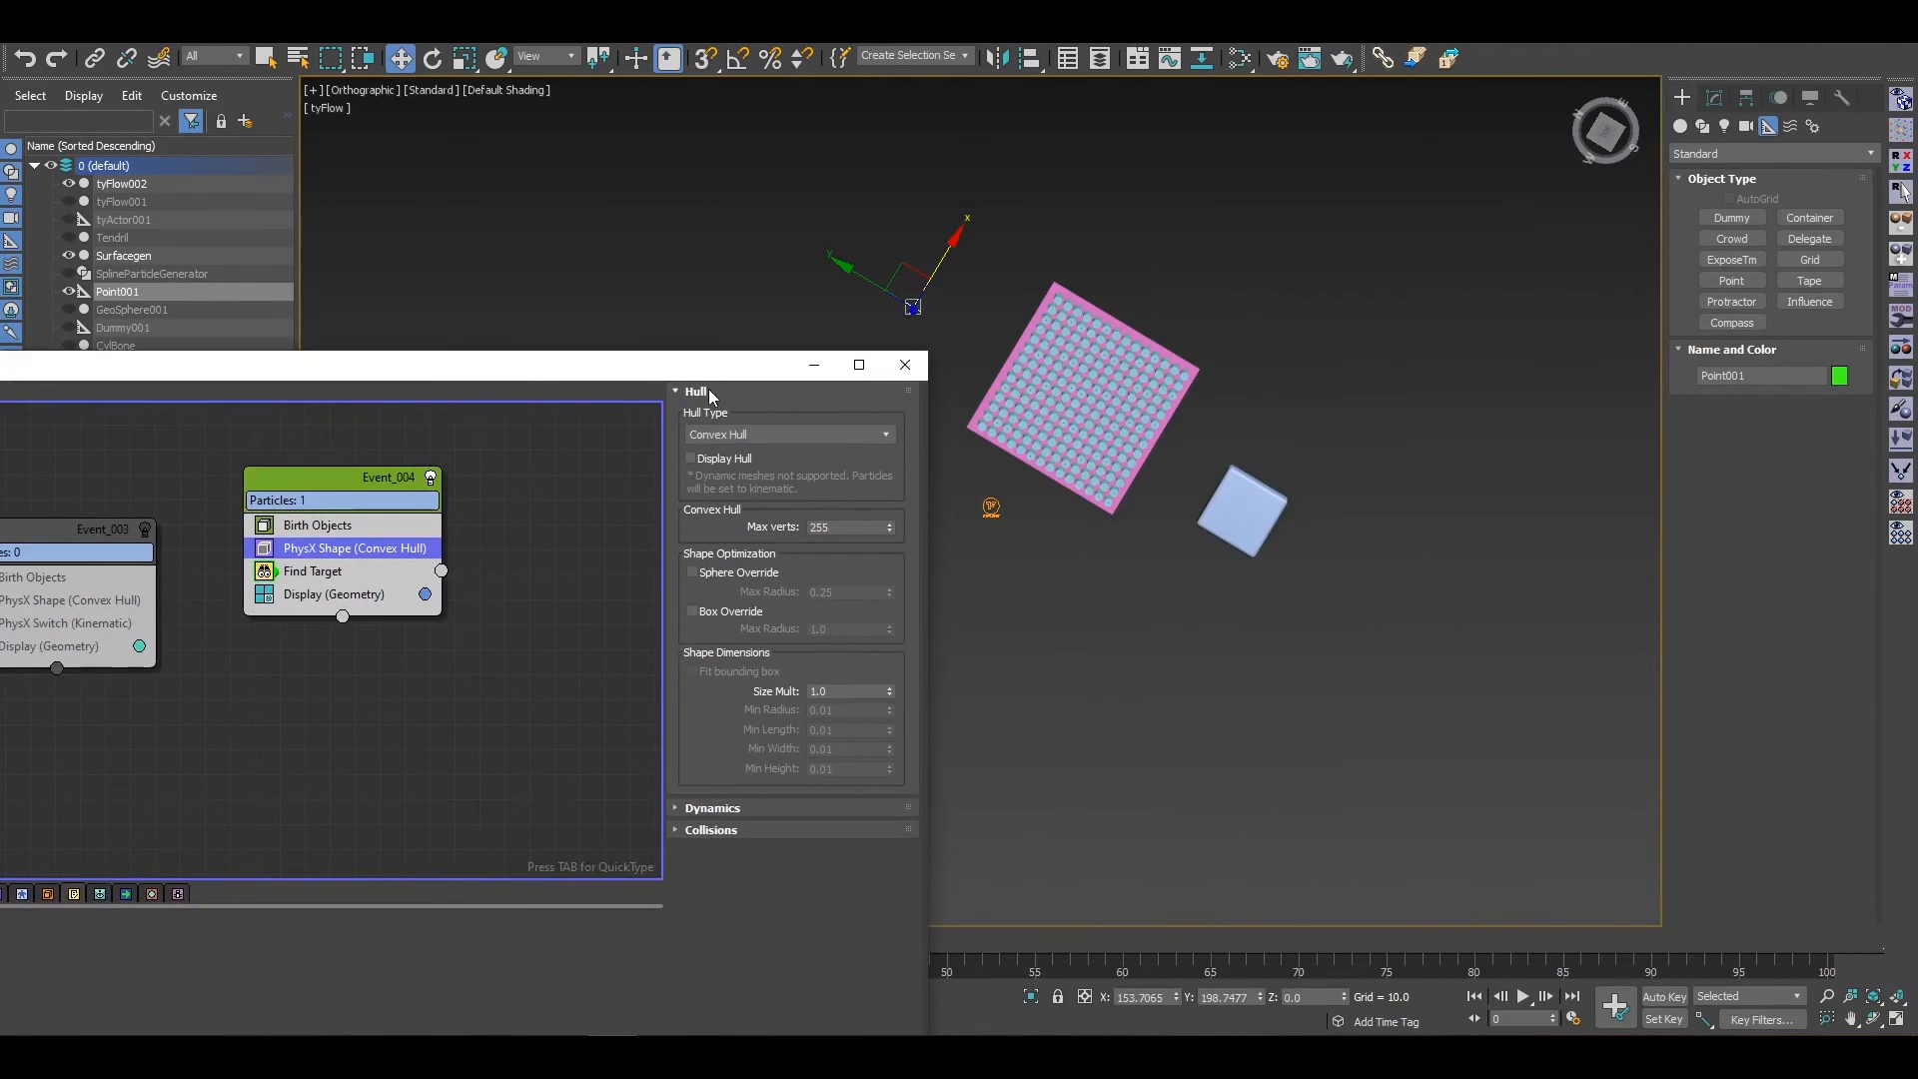
{"action": "left_click_drag", "start_coordinate": [473, 378], "coordinate": [634, 535]}
{"action": "left_click", "coordinate": [125, 363]}
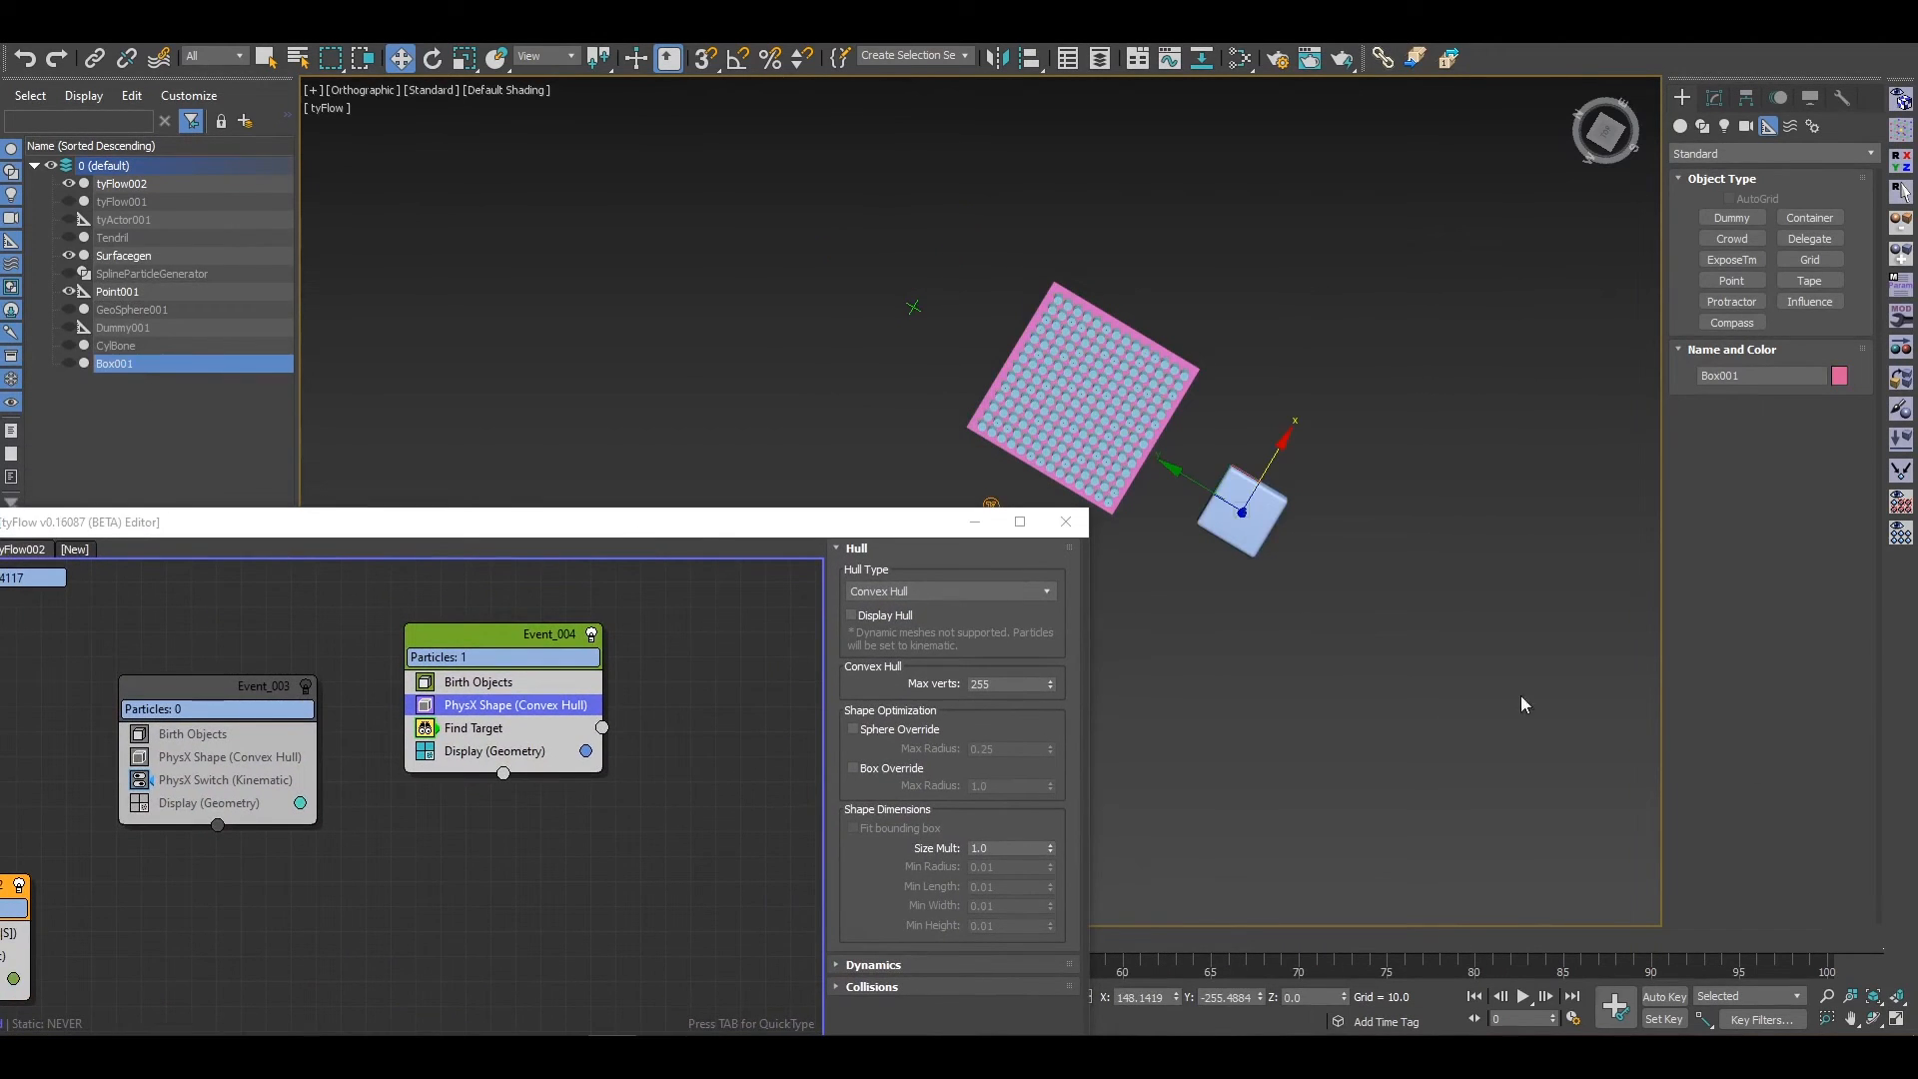
{"action": "right_click", "coordinate": [400, 62]}
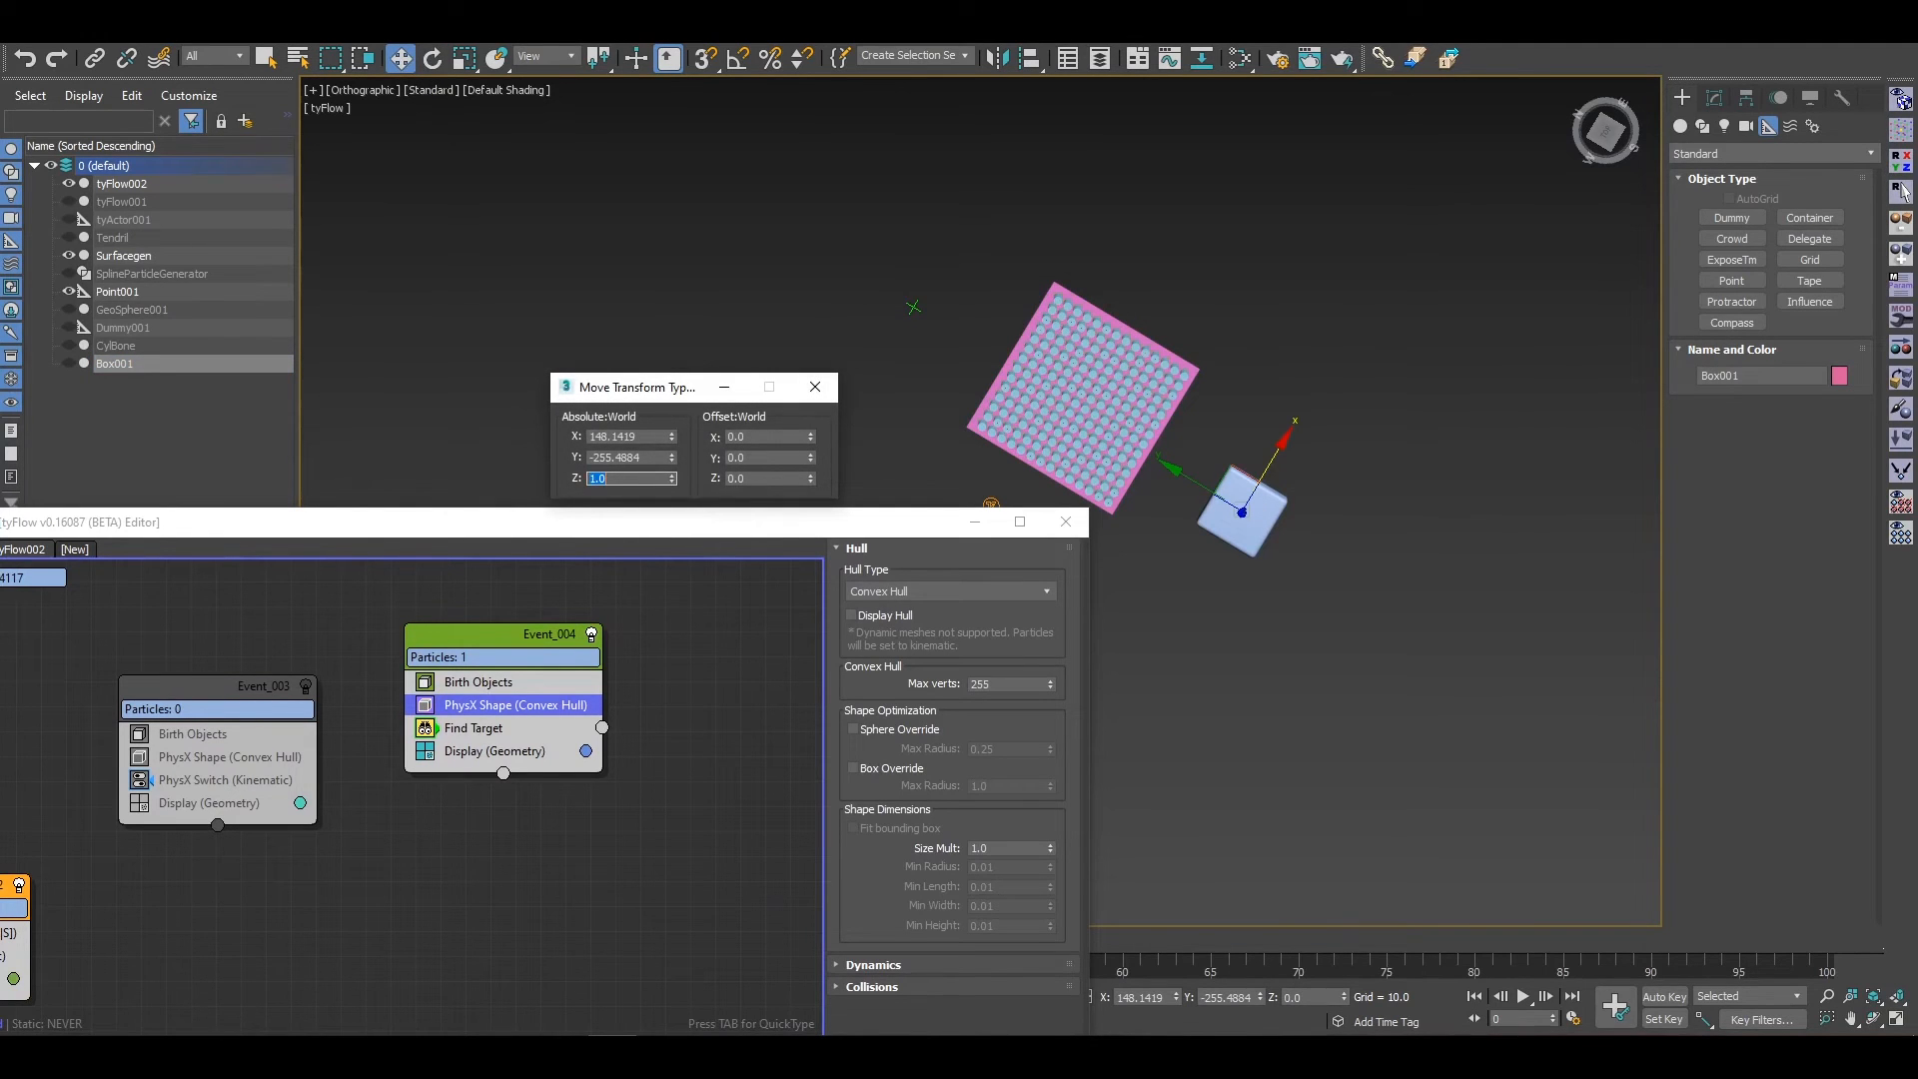
{"action": "middle_click_drag", "start_coordinate": [1394, 685], "coordinate": [1241, 530], "text": "alt"}
{"action": "scroll", "coordinate": [1241, 529], "scroll_direction": "up", "scroll_amount": 4}
{"action": "middle_click_drag", "start_coordinate": [1405, 621], "coordinate": [1227, 639], "text": "alt"}
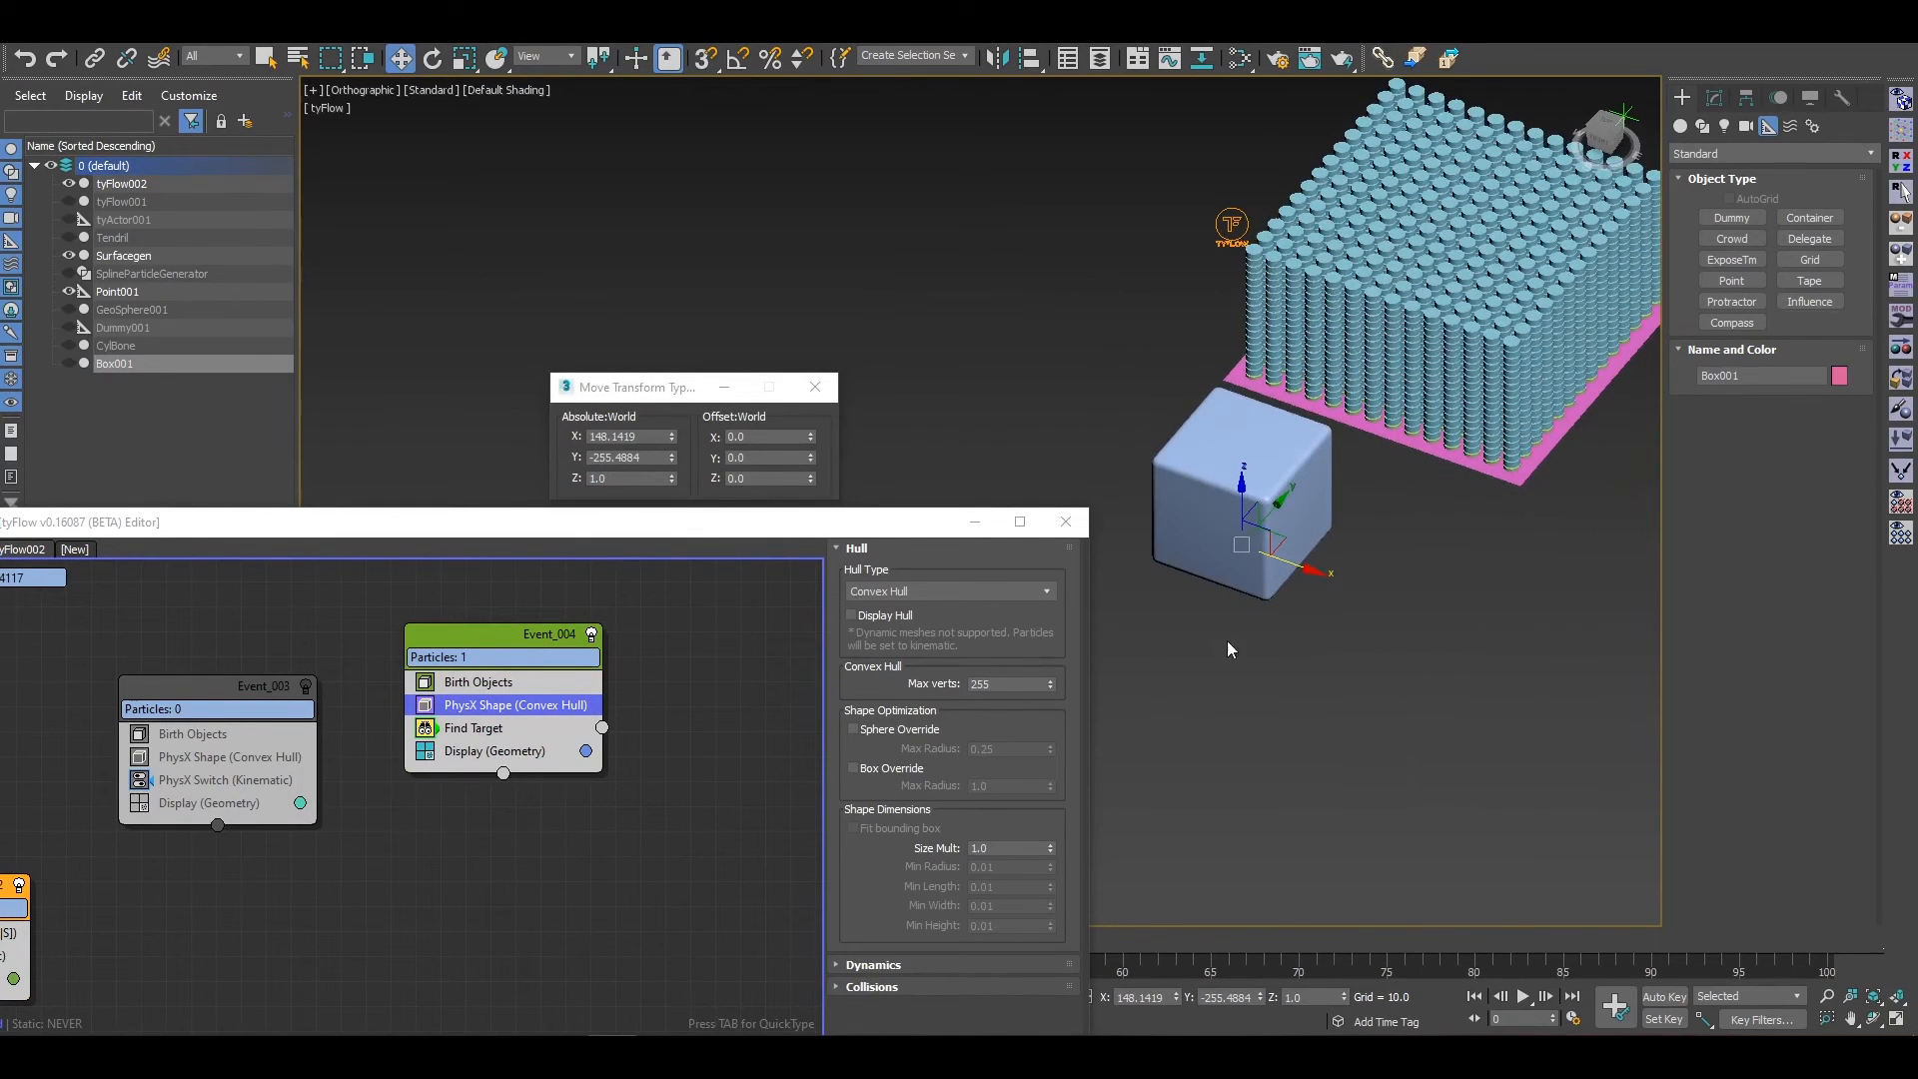
{"action": "left_click", "coordinate": [815, 387]}
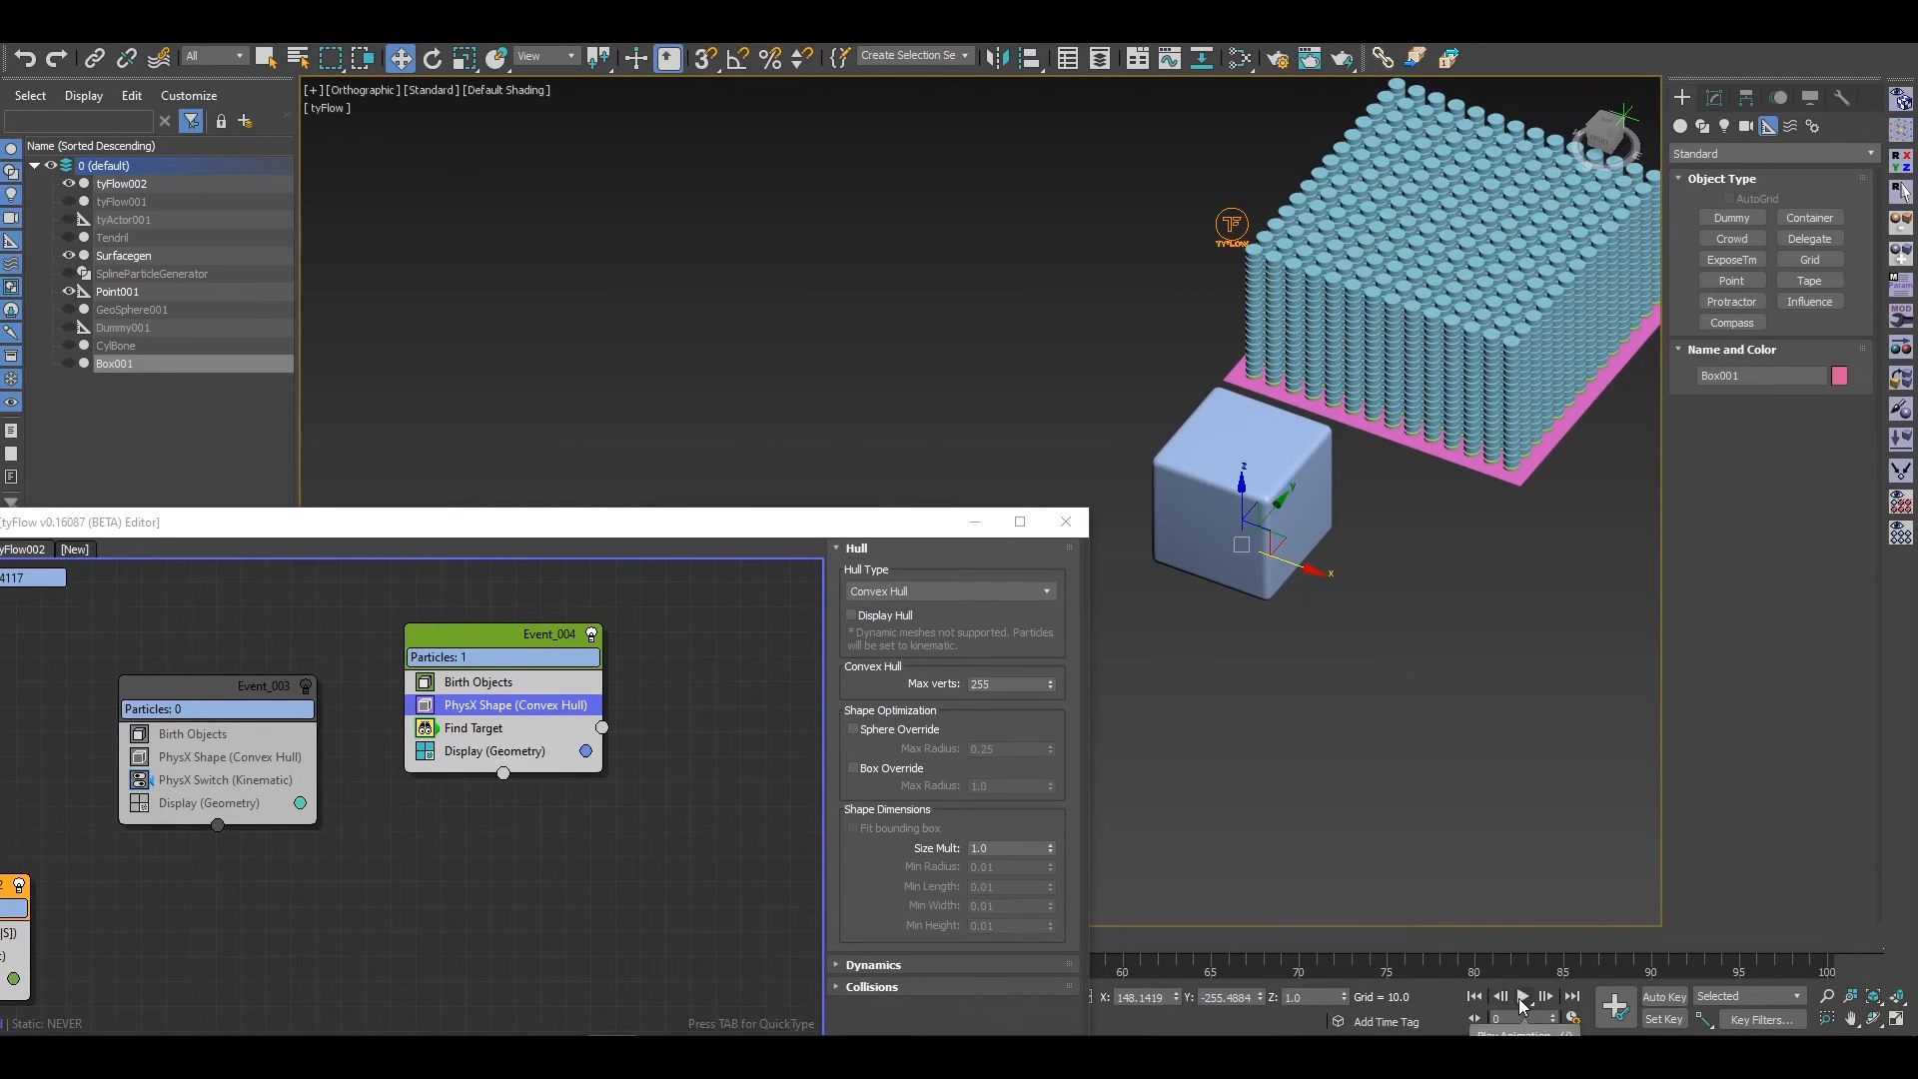
Step: Disable Event_001 and play the simulation with only the box particle active
{"action": "middle_click_drag", "start_coordinate": [153, 682], "coordinate": [644, 667]}
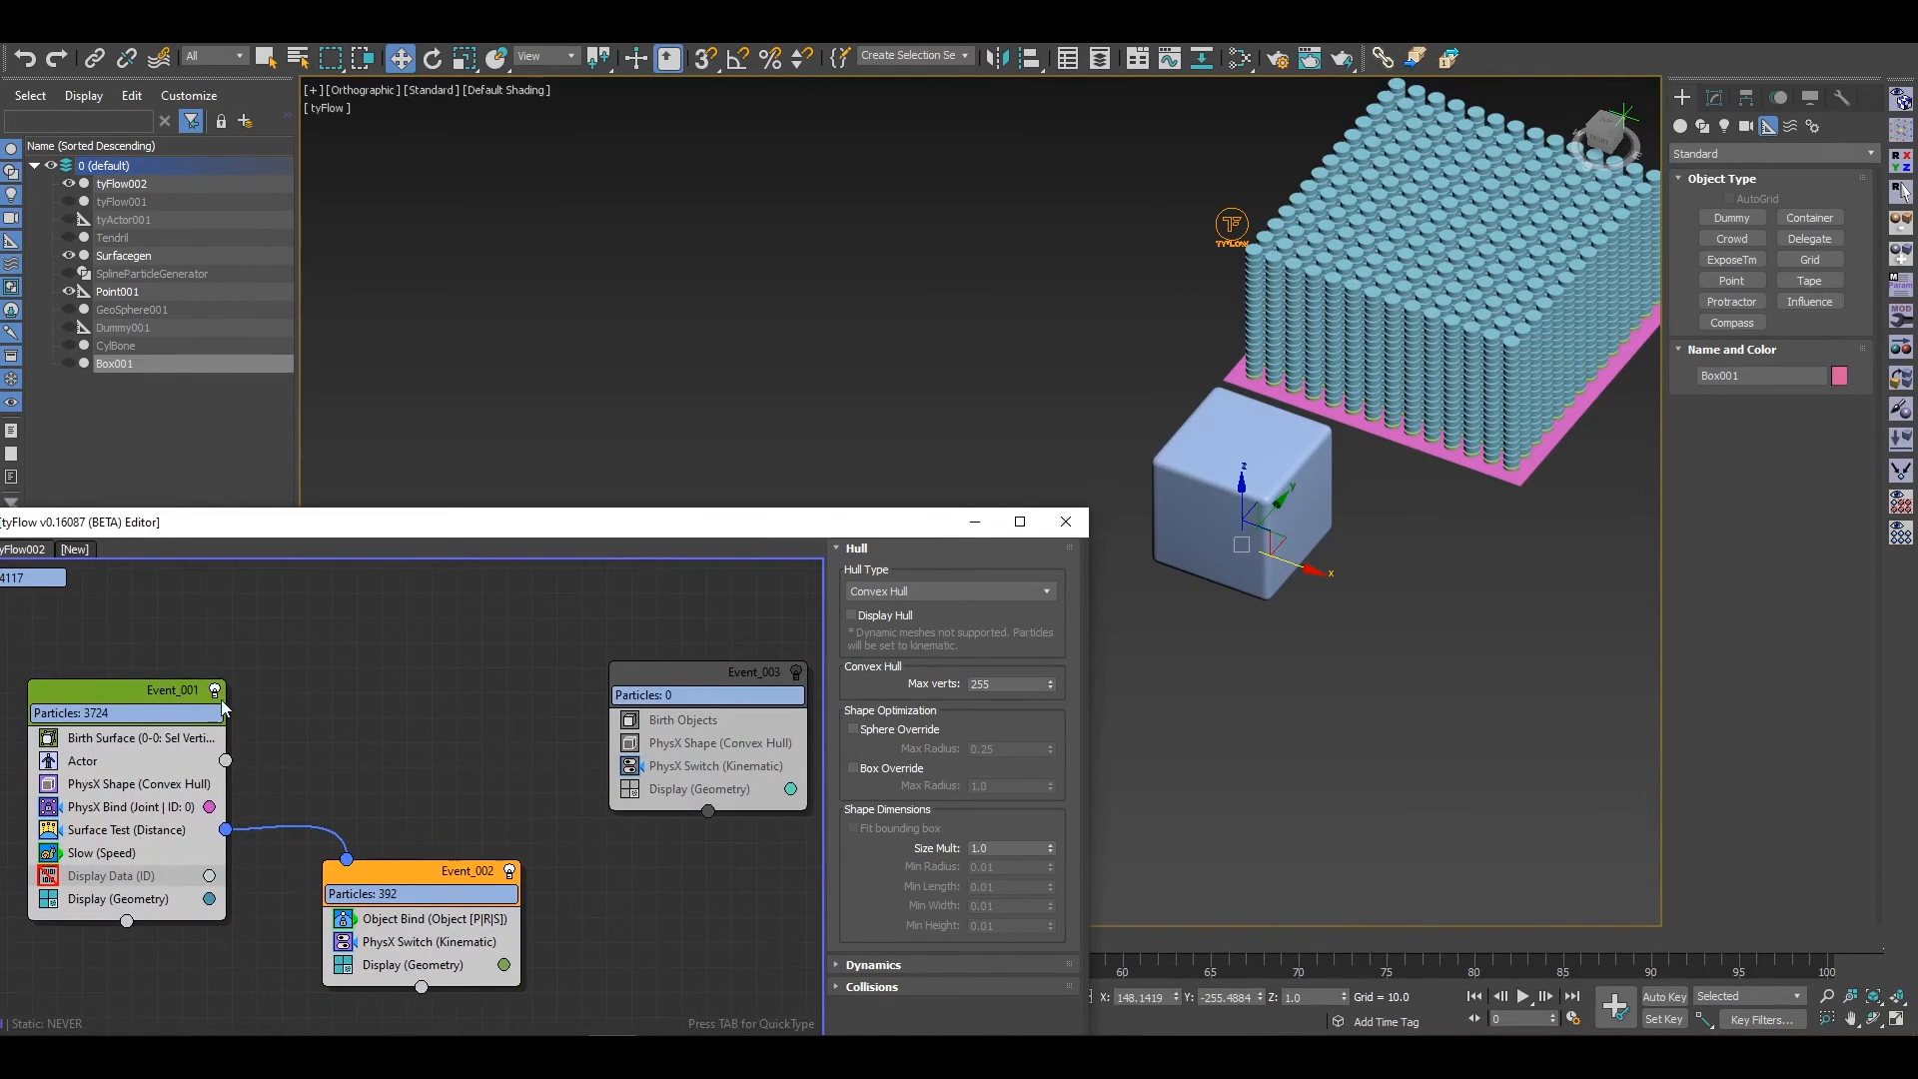
{"action": "left_click", "coordinate": [214, 690]}
{"action": "left_click", "coordinate": [1525, 1000]}
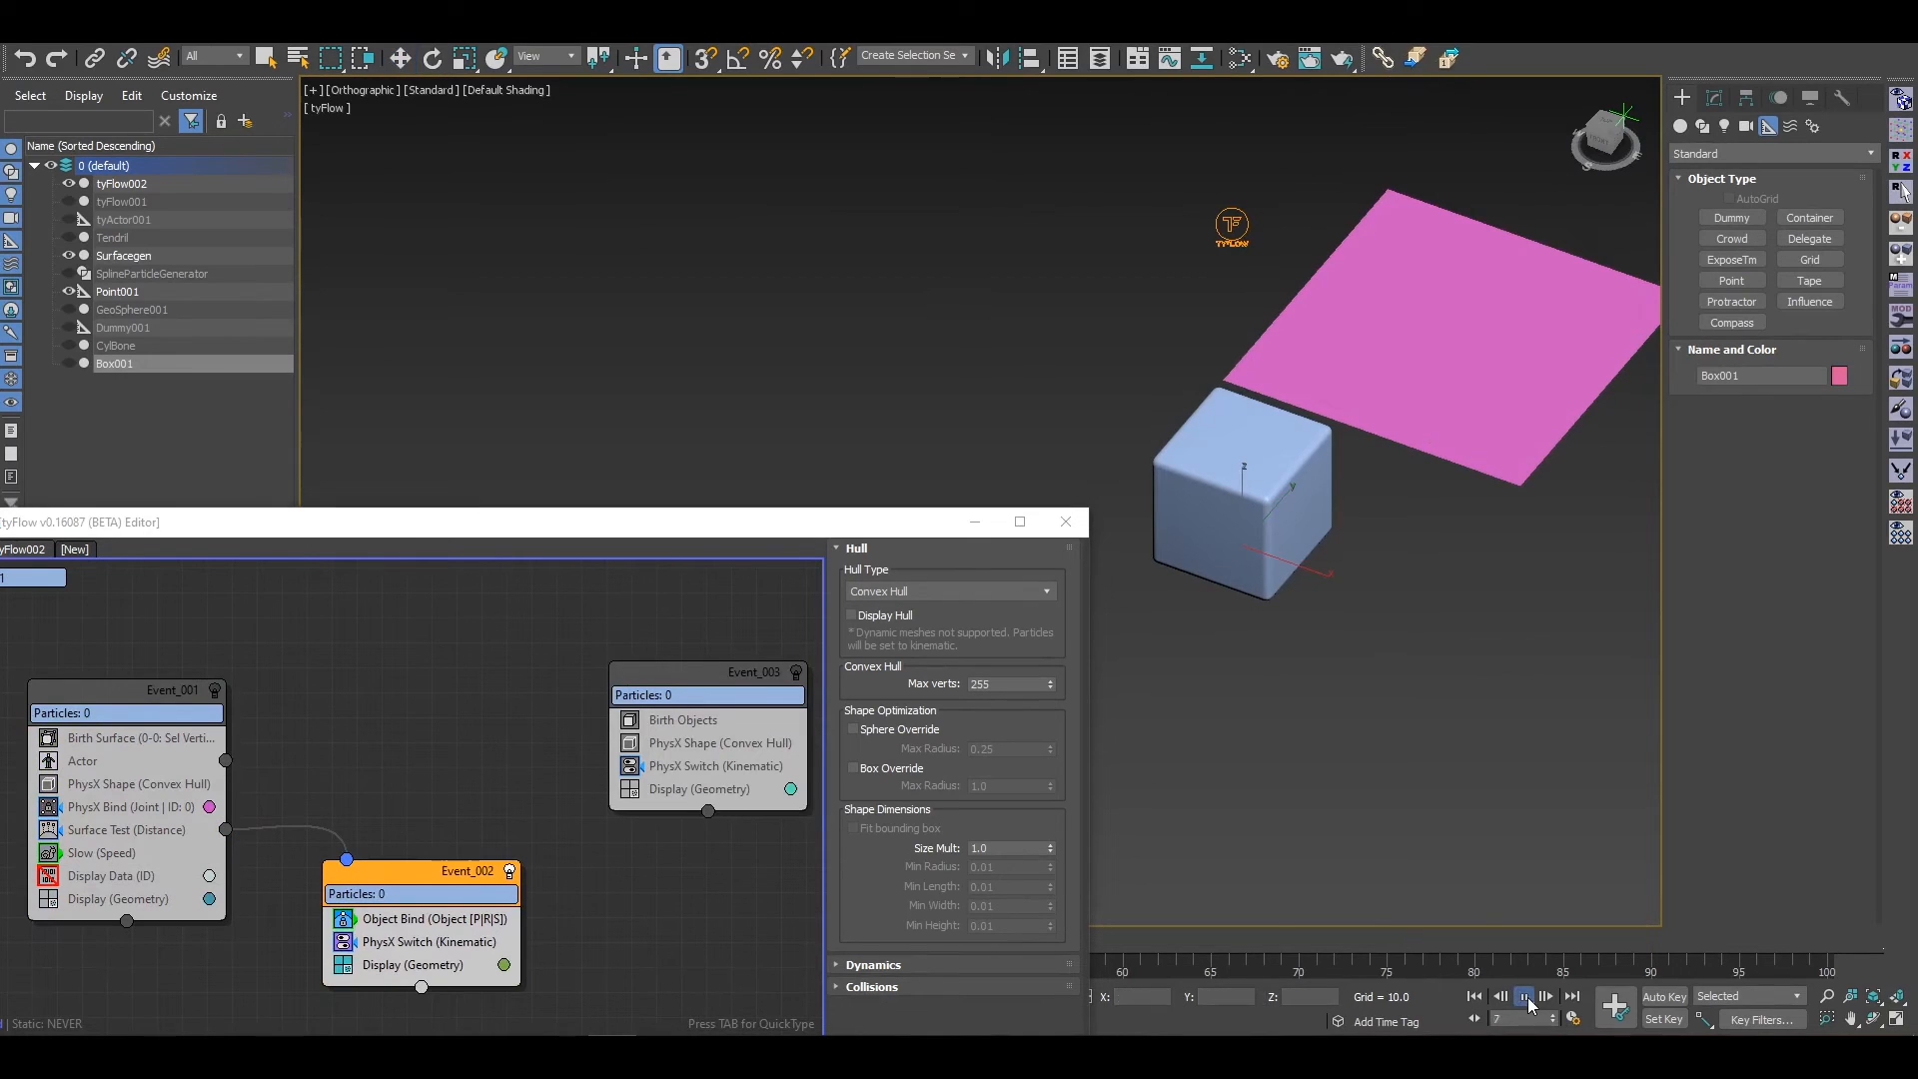
{"action": "left_click", "coordinate": [1526, 999]}
Step: Set the velocity of Event_004's Find Target operator to 100
{"action": "middle_click_drag", "start_coordinate": [532, 702], "coordinate": [492, 778]}
{"action": "left_click", "coordinate": [513, 736]}
{"action": "left_click_drag", "start_coordinate": [915, 769], "coordinate": [912, 321]}
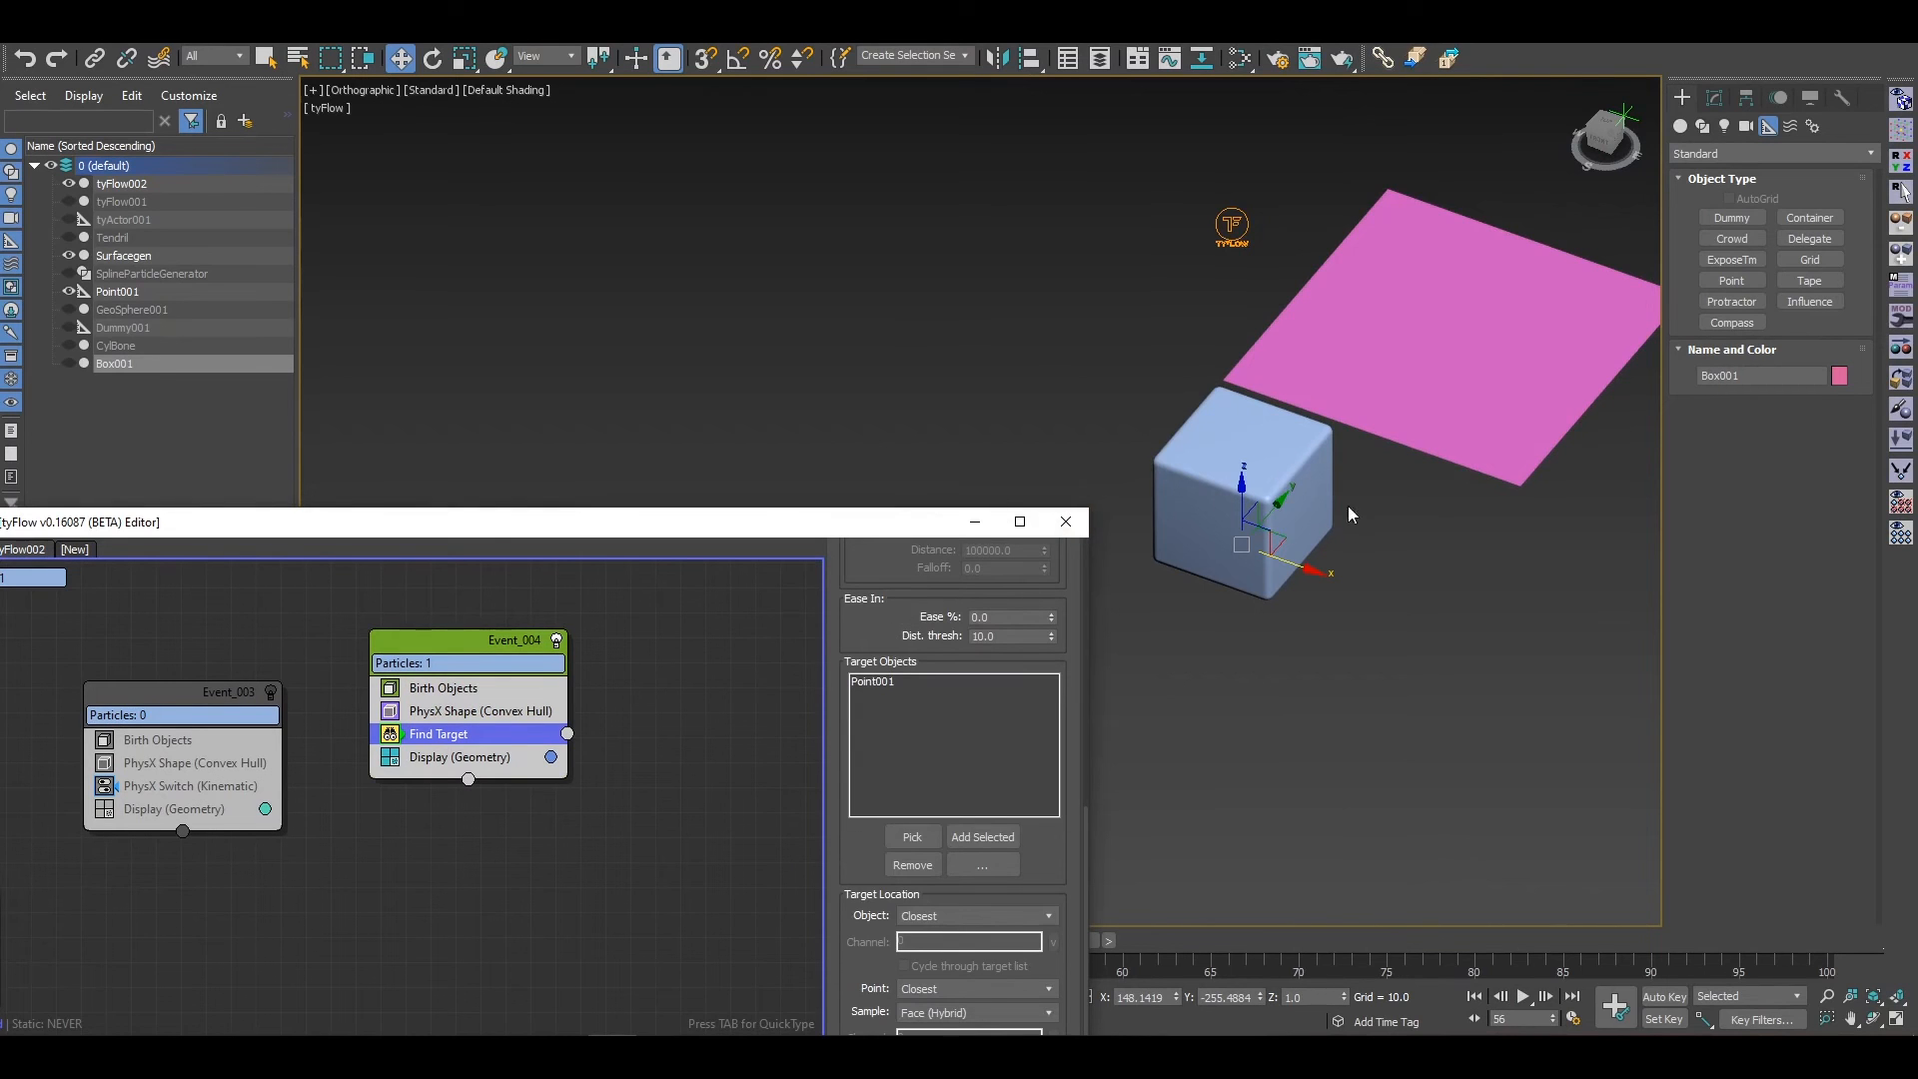
{"action": "scroll", "coordinate": [1351, 515], "scroll_direction": "down", "scroll_amount": 2}
{"action": "middle_click_drag", "start_coordinate": [1350, 515], "coordinate": [1352, 590]}
{"action": "left_click_drag", "start_coordinate": [890, 530], "coordinate": [734, 951]}
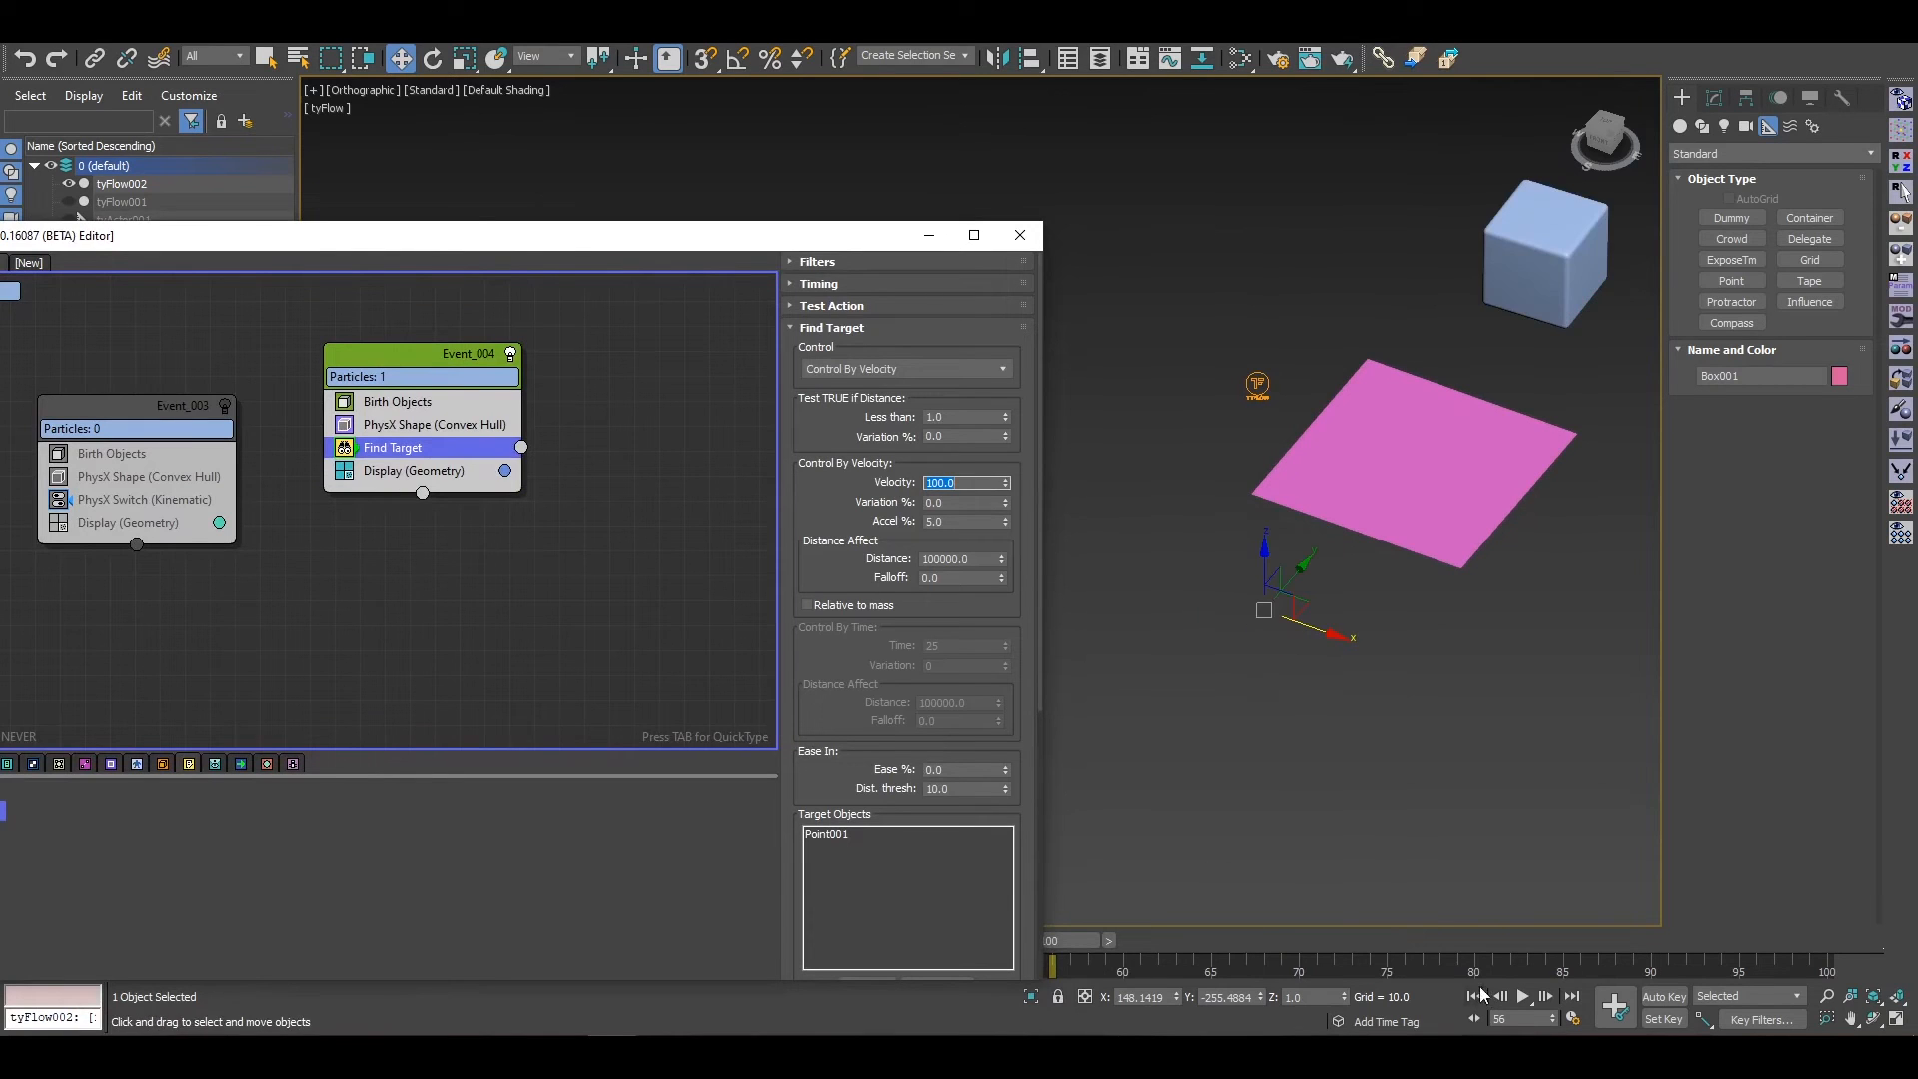
Step: Play the simulation from the start to check the box's travel toward the Point helper, then rewind
{"action": "left_click", "coordinate": [1475, 997]}
{"action": "left_click", "coordinate": [1520, 998]}
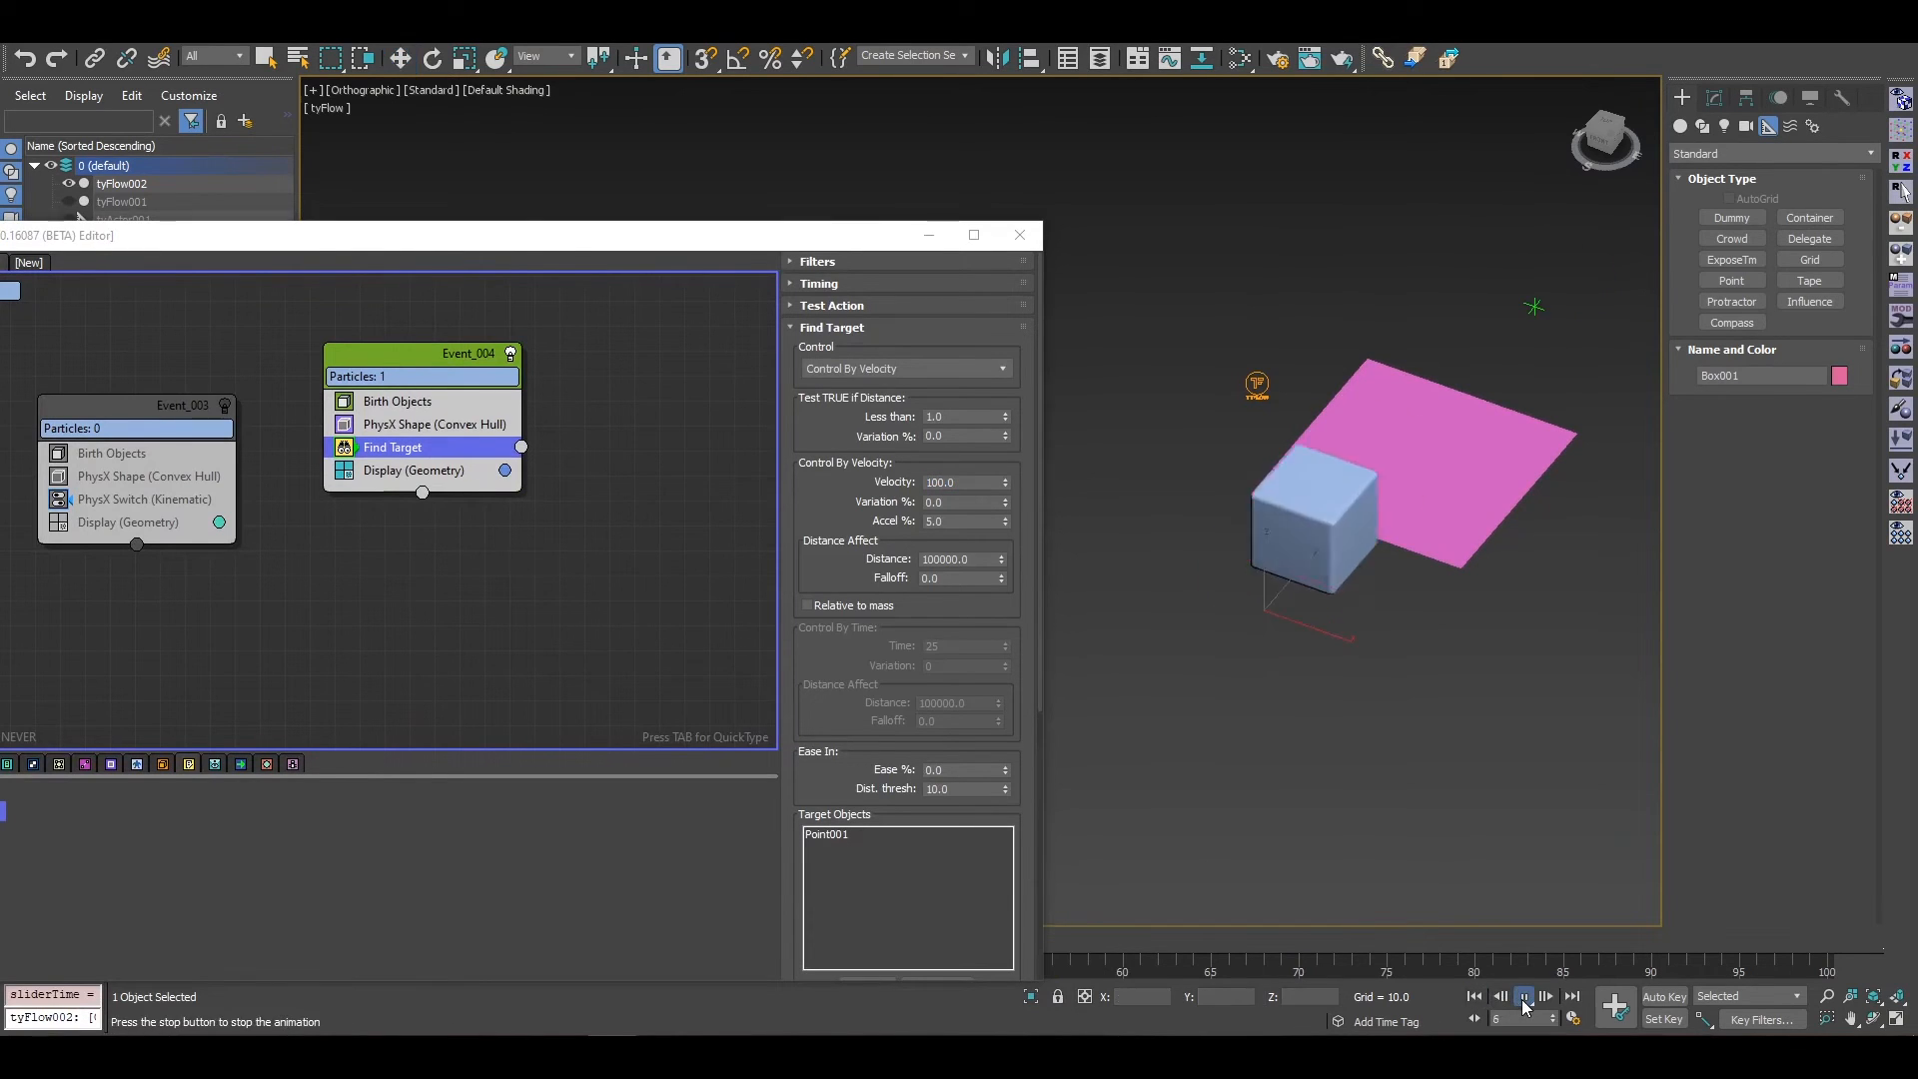
{"action": "left_click", "coordinate": [1487, 998]}
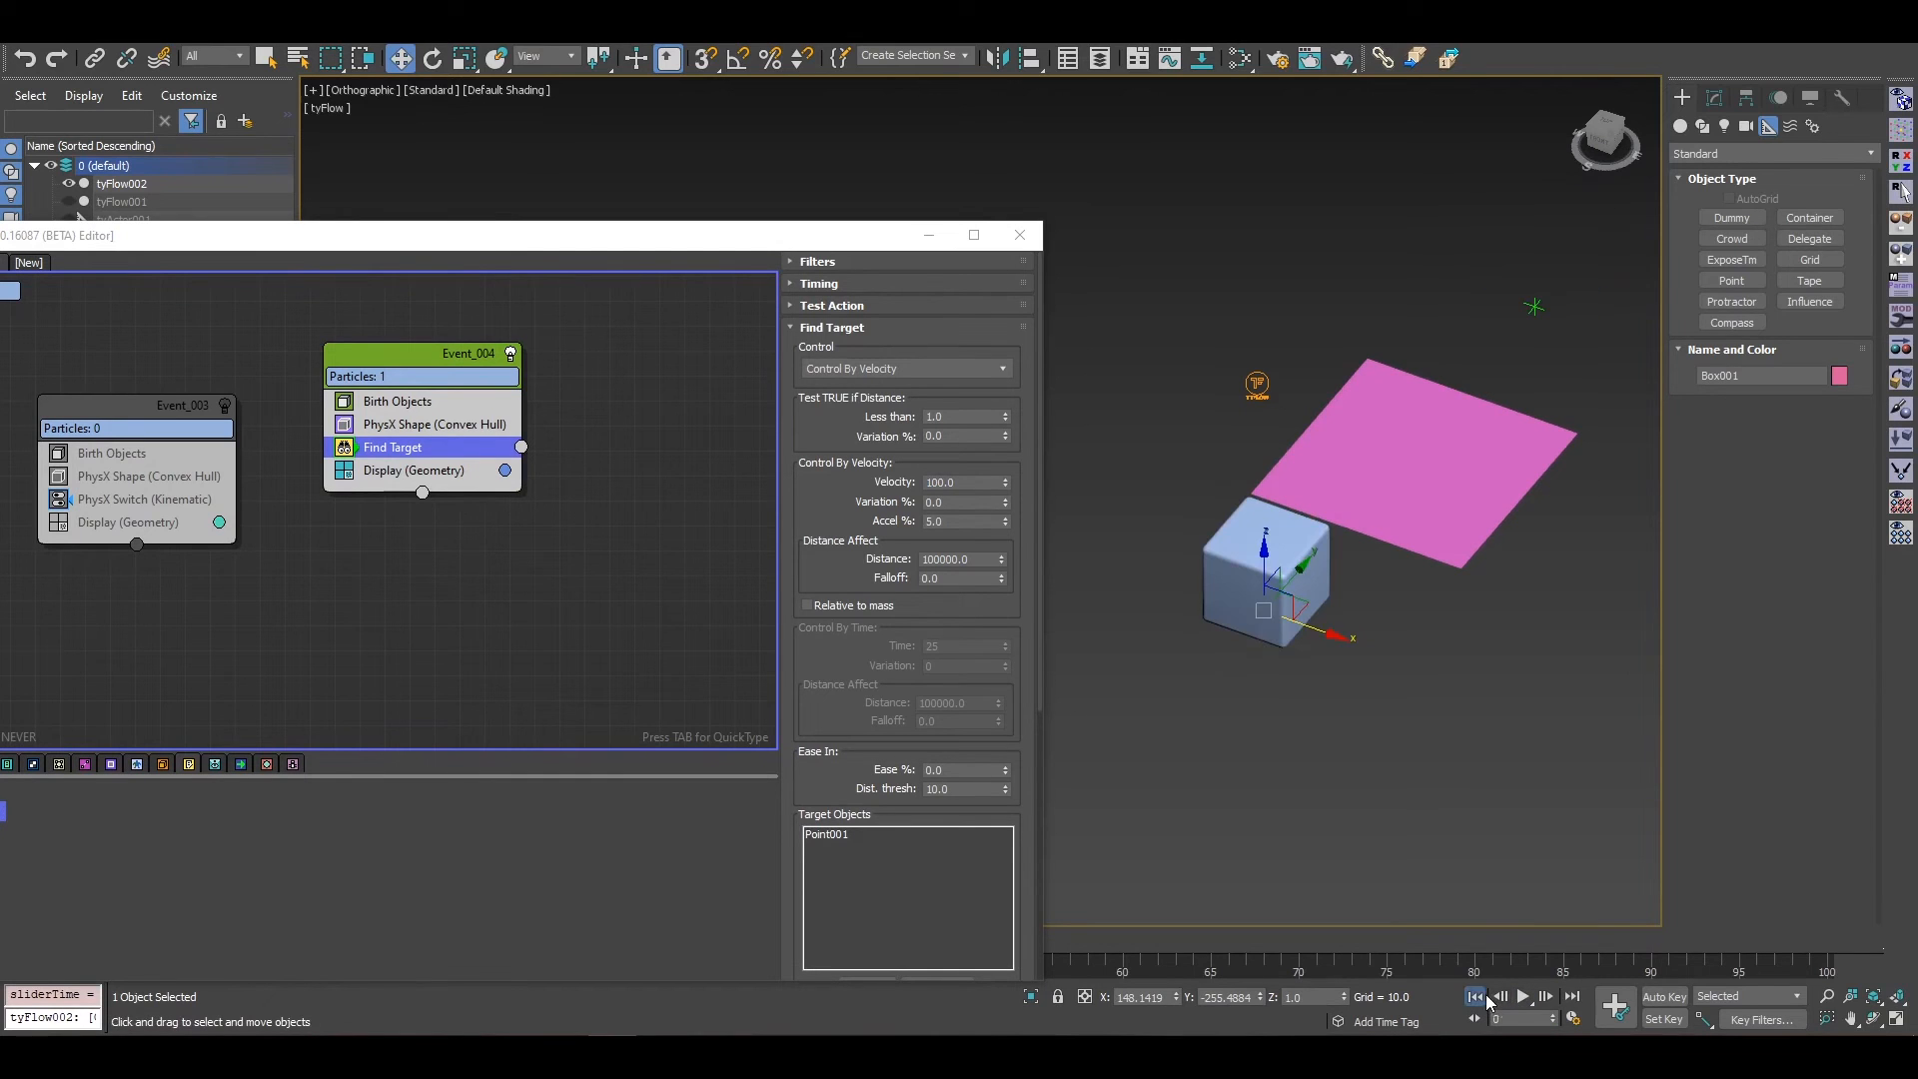
Step: Reduce the Find Target velocity to 50 and return to frame 0
{"action": "left_click_drag", "start_coordinate": [592, 245], "coordinate": [659, 158]}
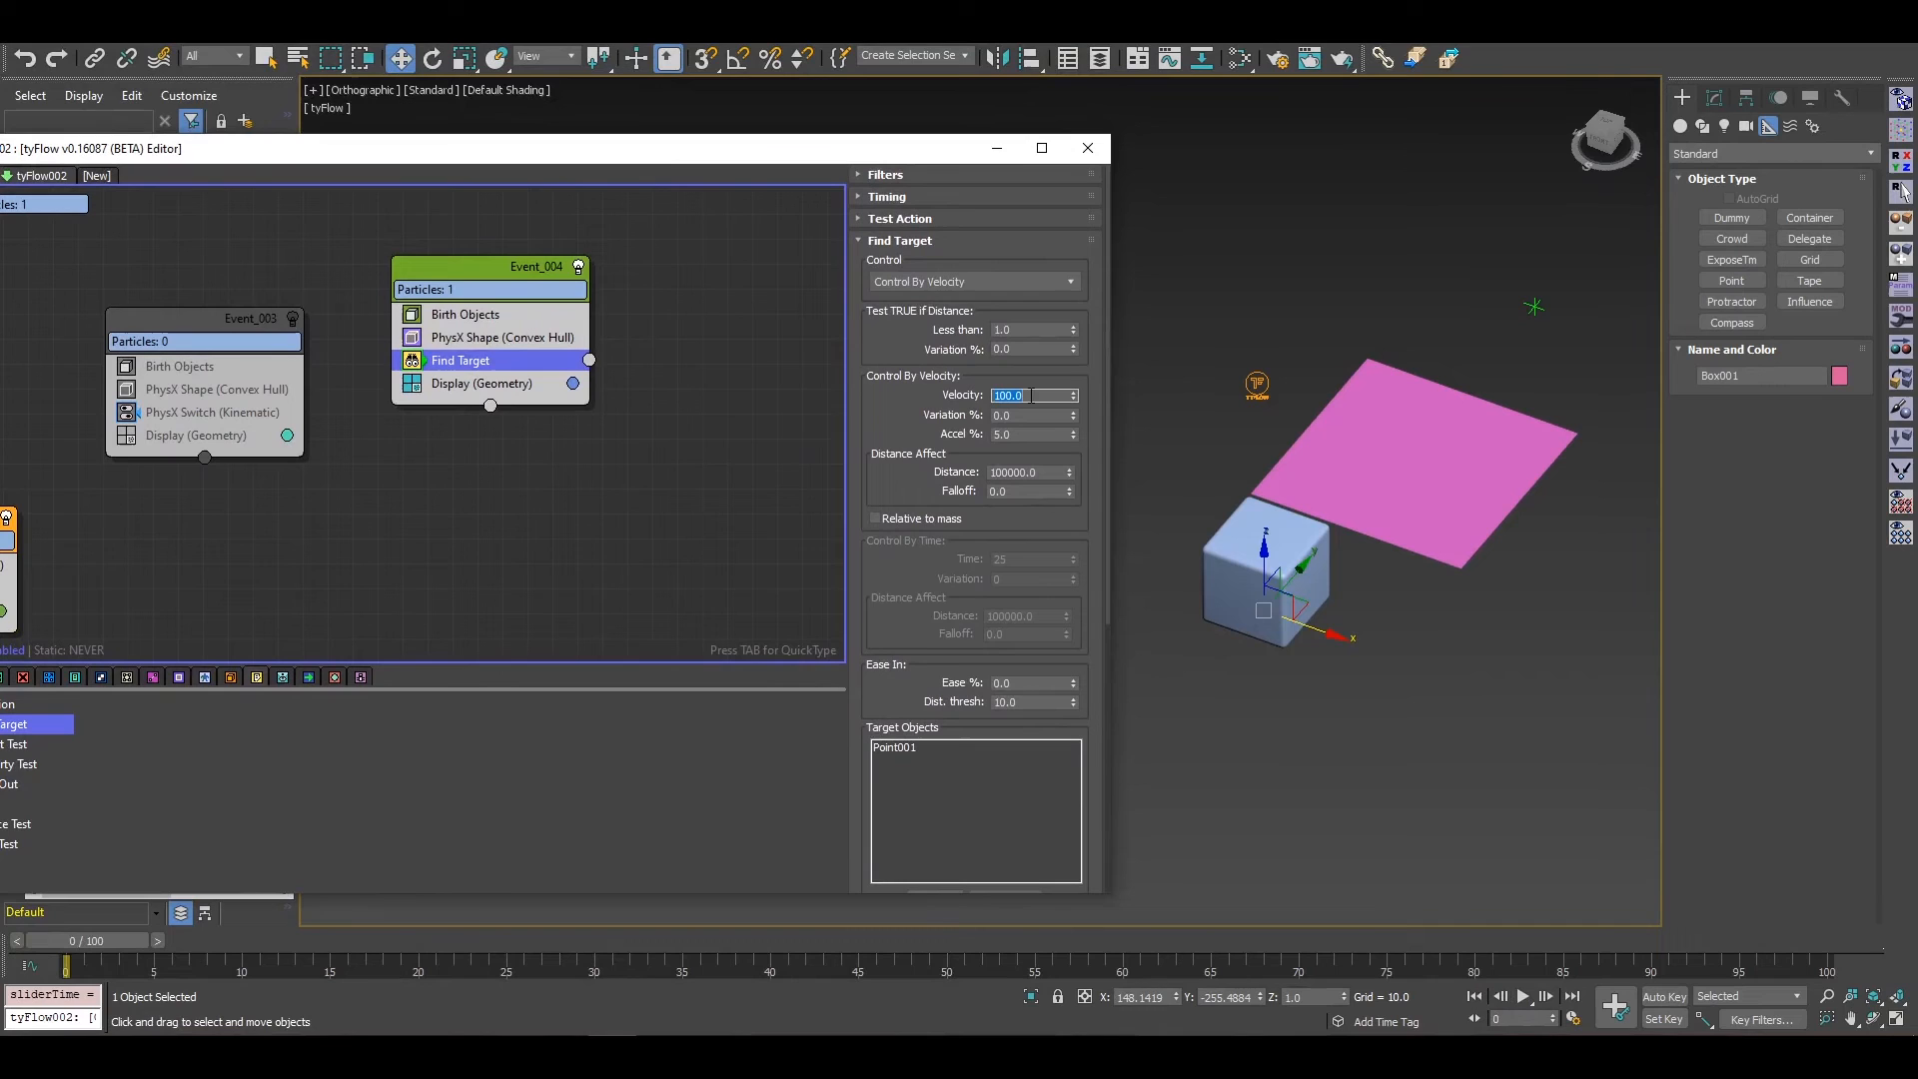
{"action": "left_click", "coordinate": [85, 962]}
{"action": "left_click", "coordinate": [1026, 394]}
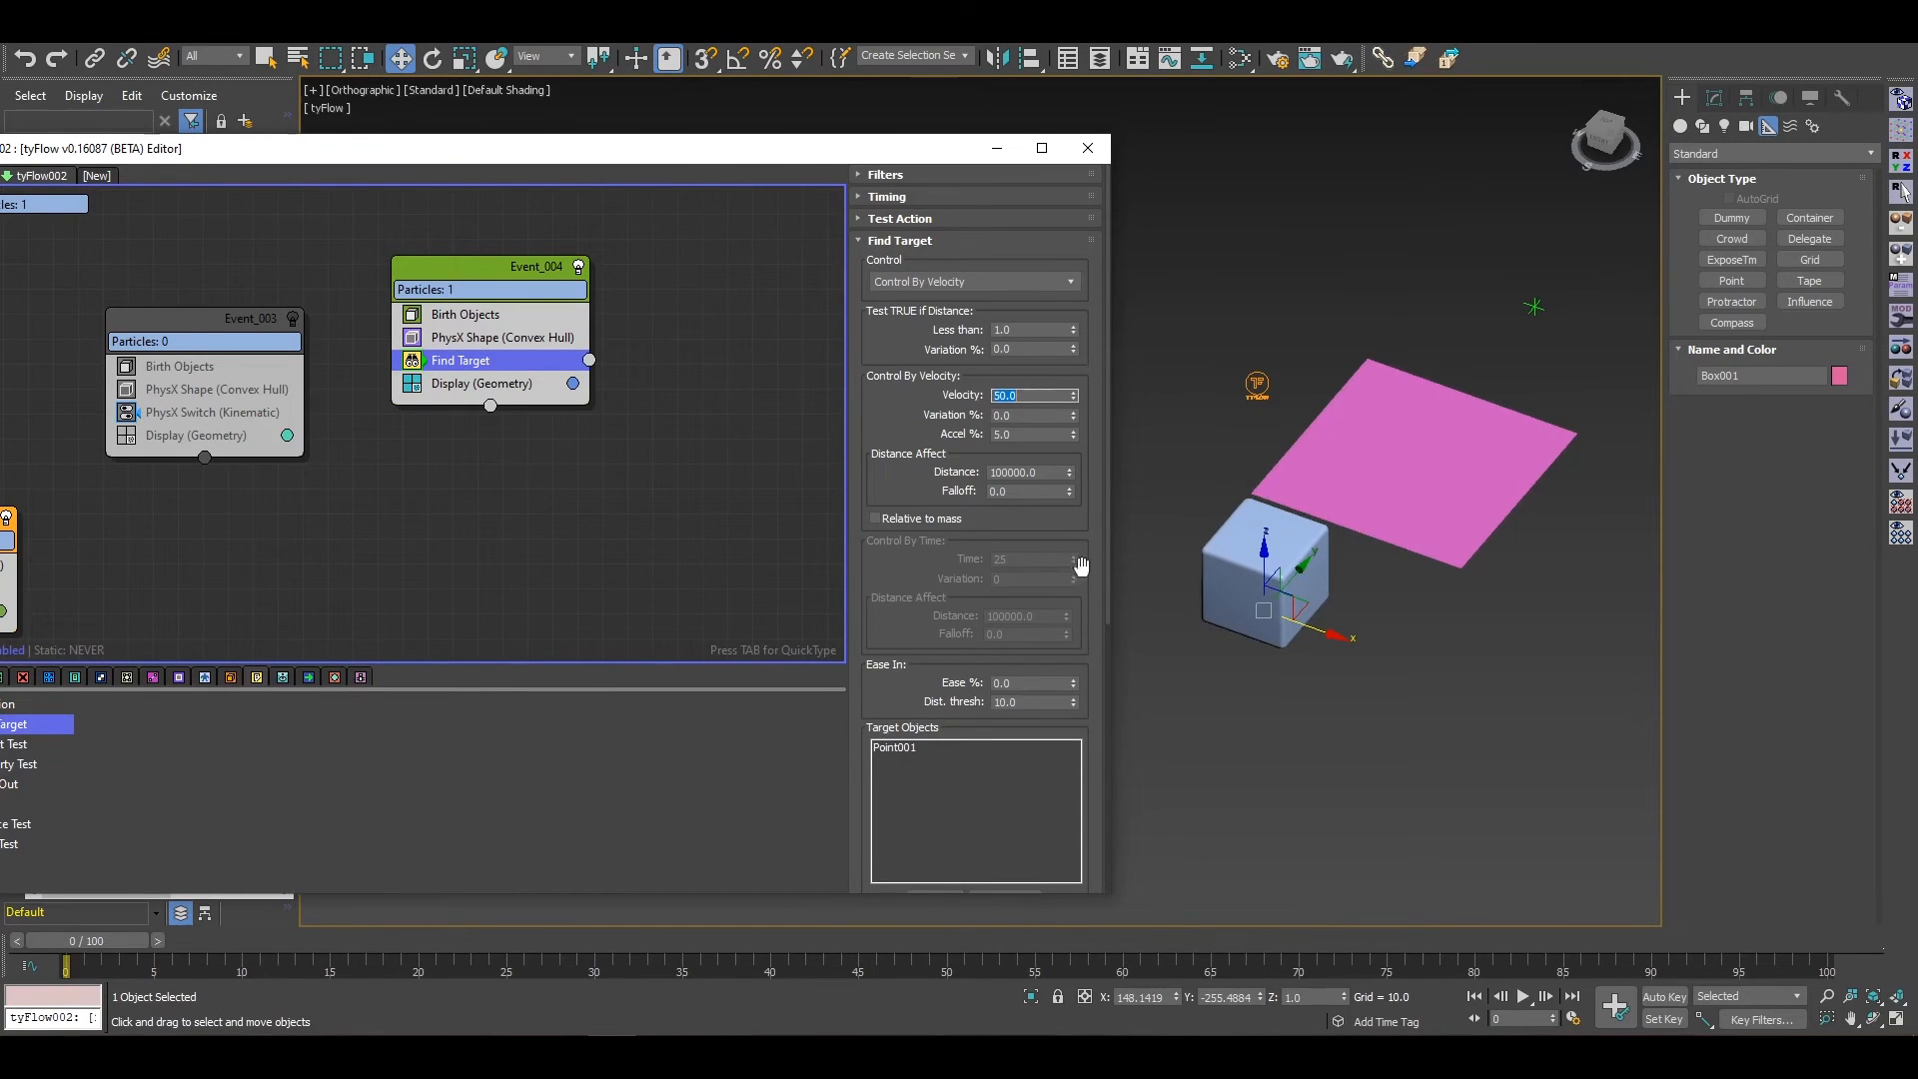
{"action": "mouse_move", "coordinate": [61, 941]}
{"action": "left_mouse_down"}
{"action": "mouse_move", "coordinate": [362, 941]}
{"action": "mouse_move", "coordinate": [605, 914]}
{"action": "mouse_move", "coordinate": [989, 924]}
{"action": "mouse_move", "coordinate": [45, 914]}
{"action": "left_mouse_up"}
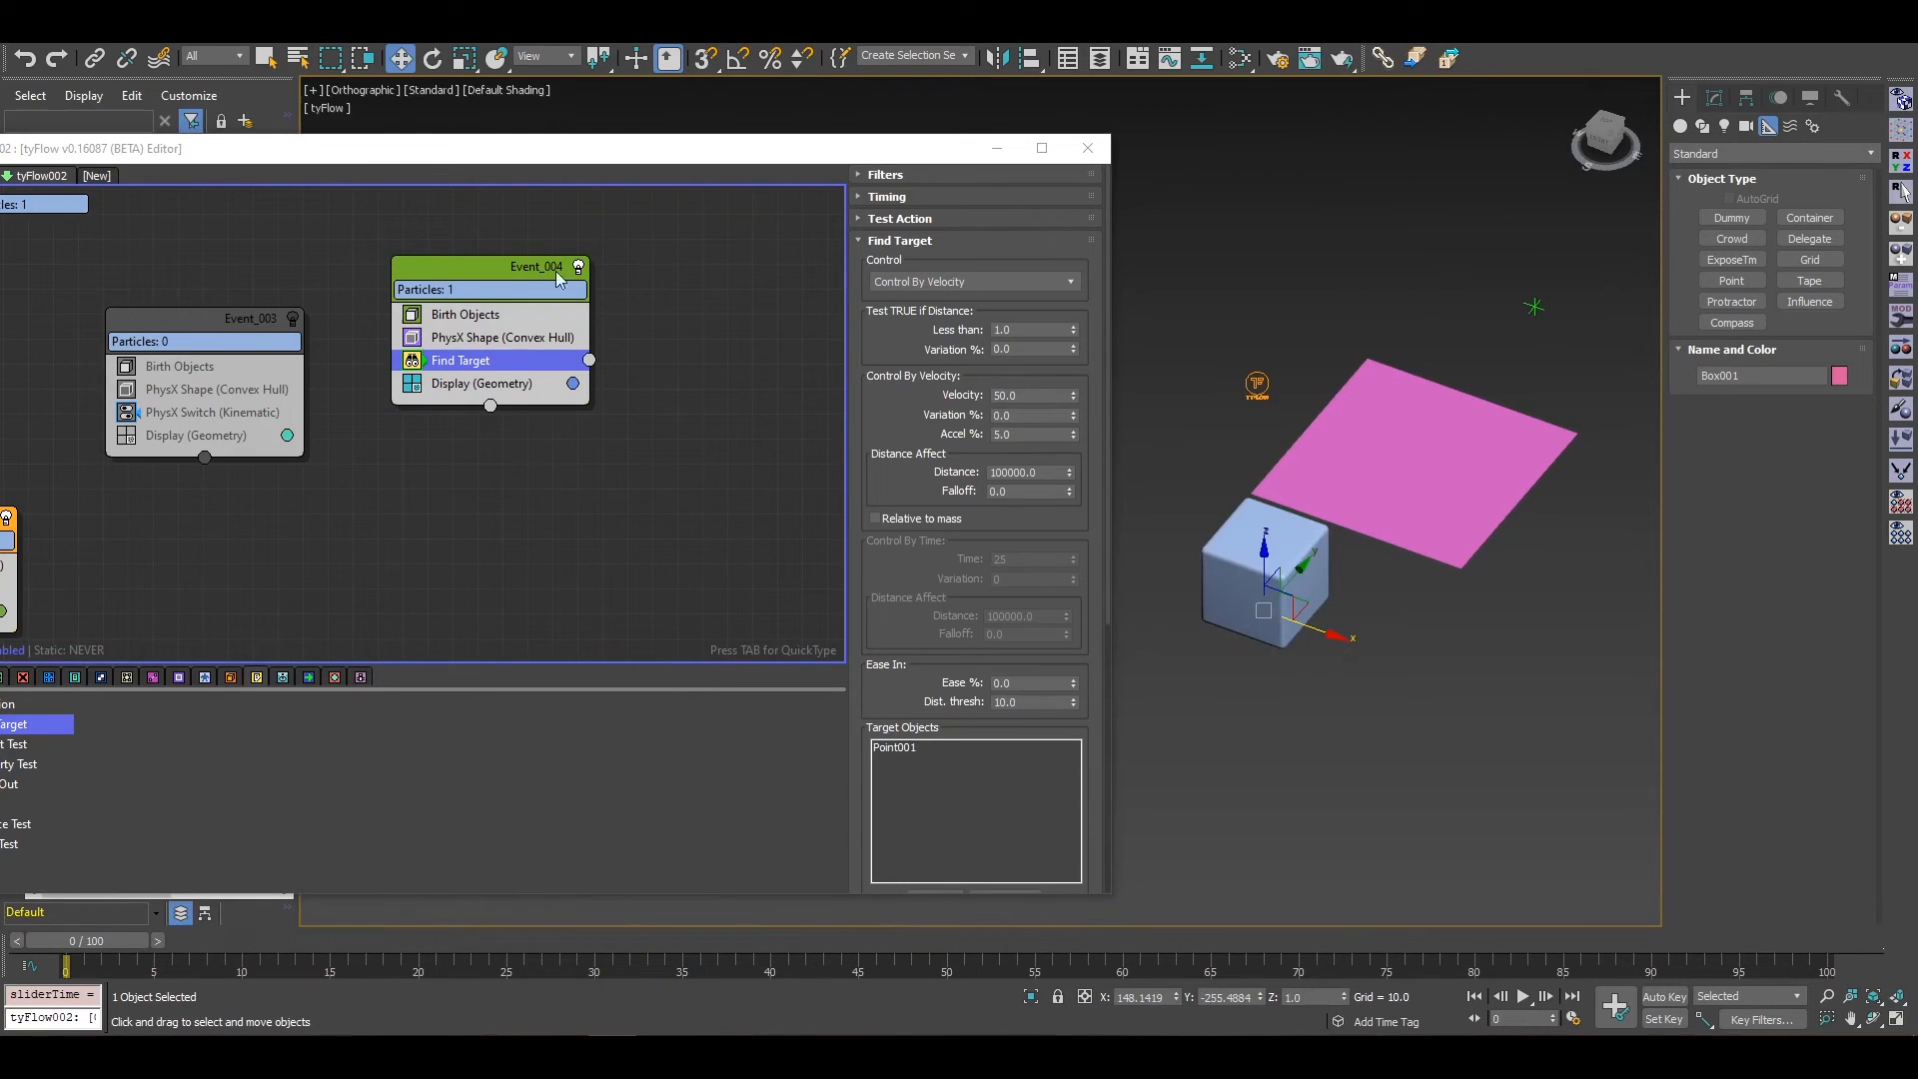
Step: Set static and dynamic friction to 1.0 in Event_004's PhysX Shape and preview the box's motion from the start
{"action": "left_click", "coordinate": [499, 343]}
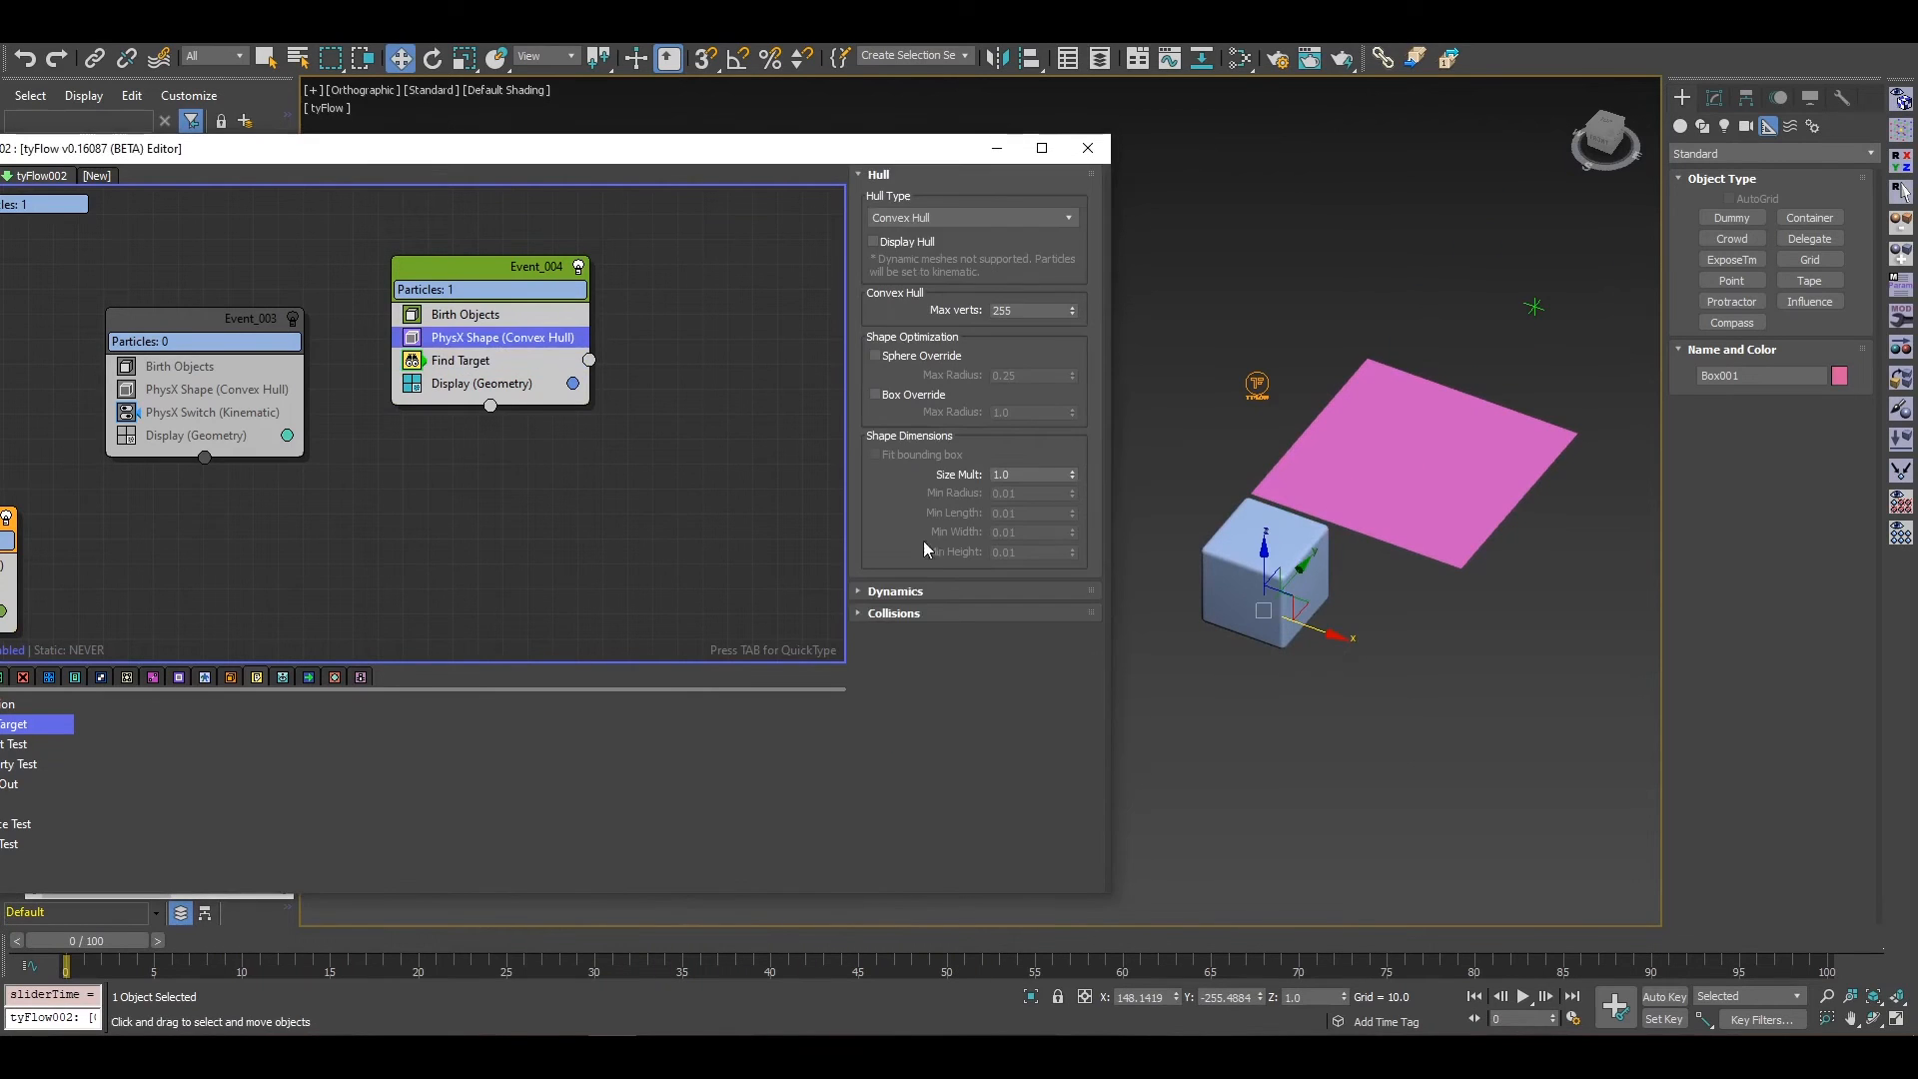
{"action": "left_click", "coordinate": [895, 592]}
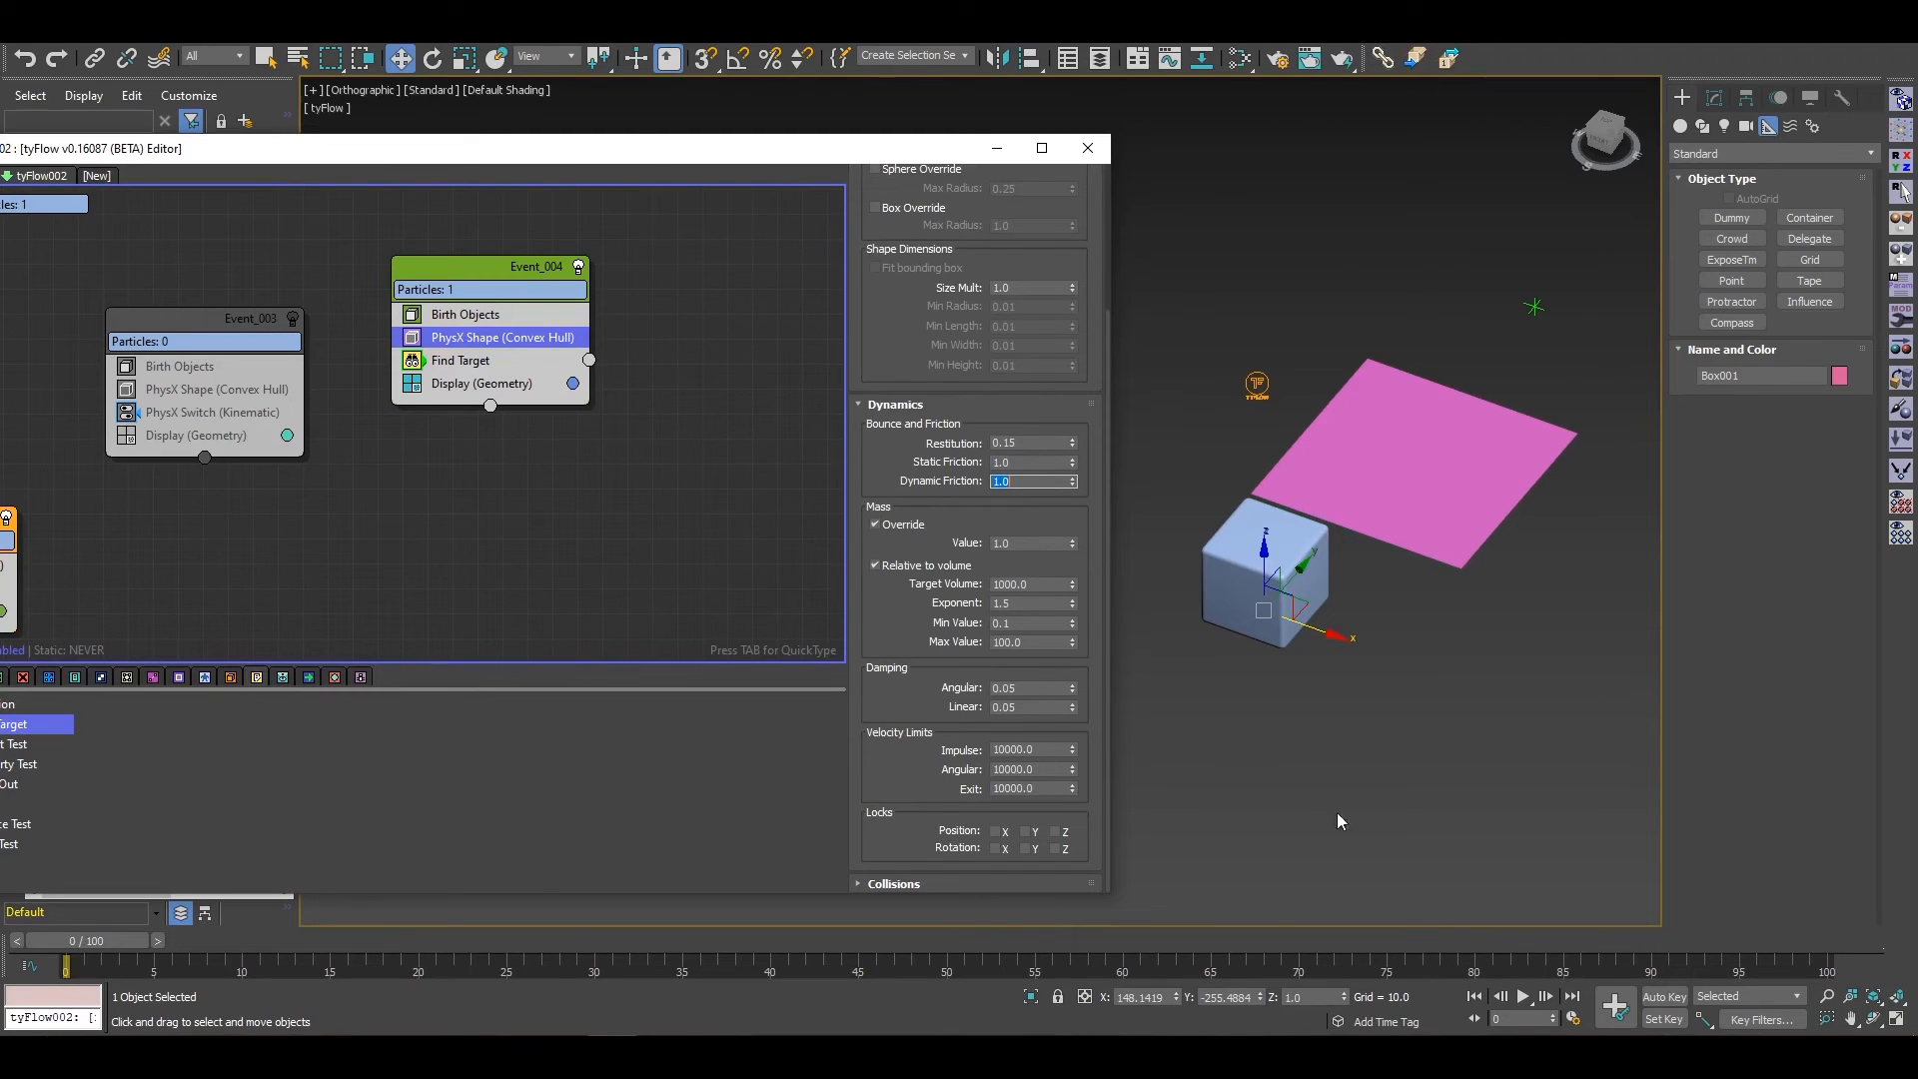
{"action": "left_click", "coordinate": [1523, 996]}
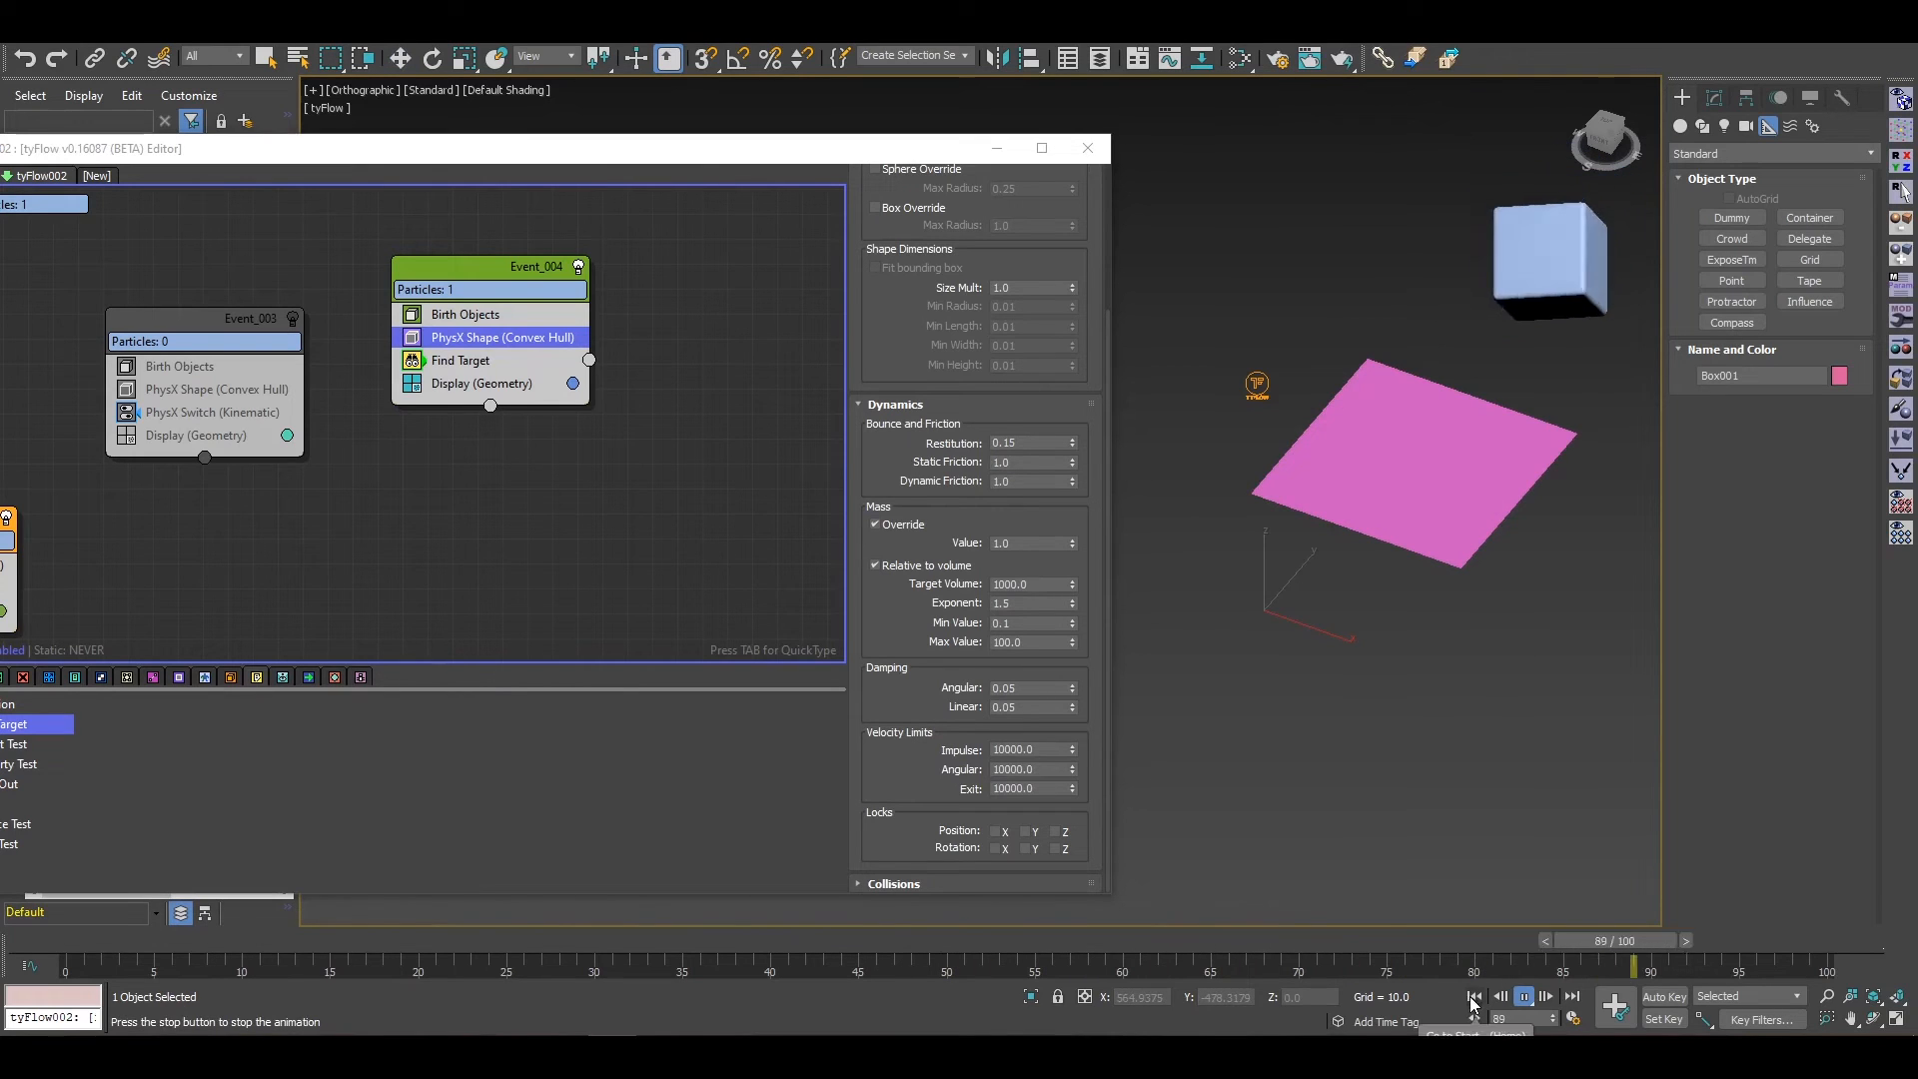
{"action": "left_click", "coordinate": [1474, 998]}
{"action": "left_click", "coordinate": [1522, 1005]}
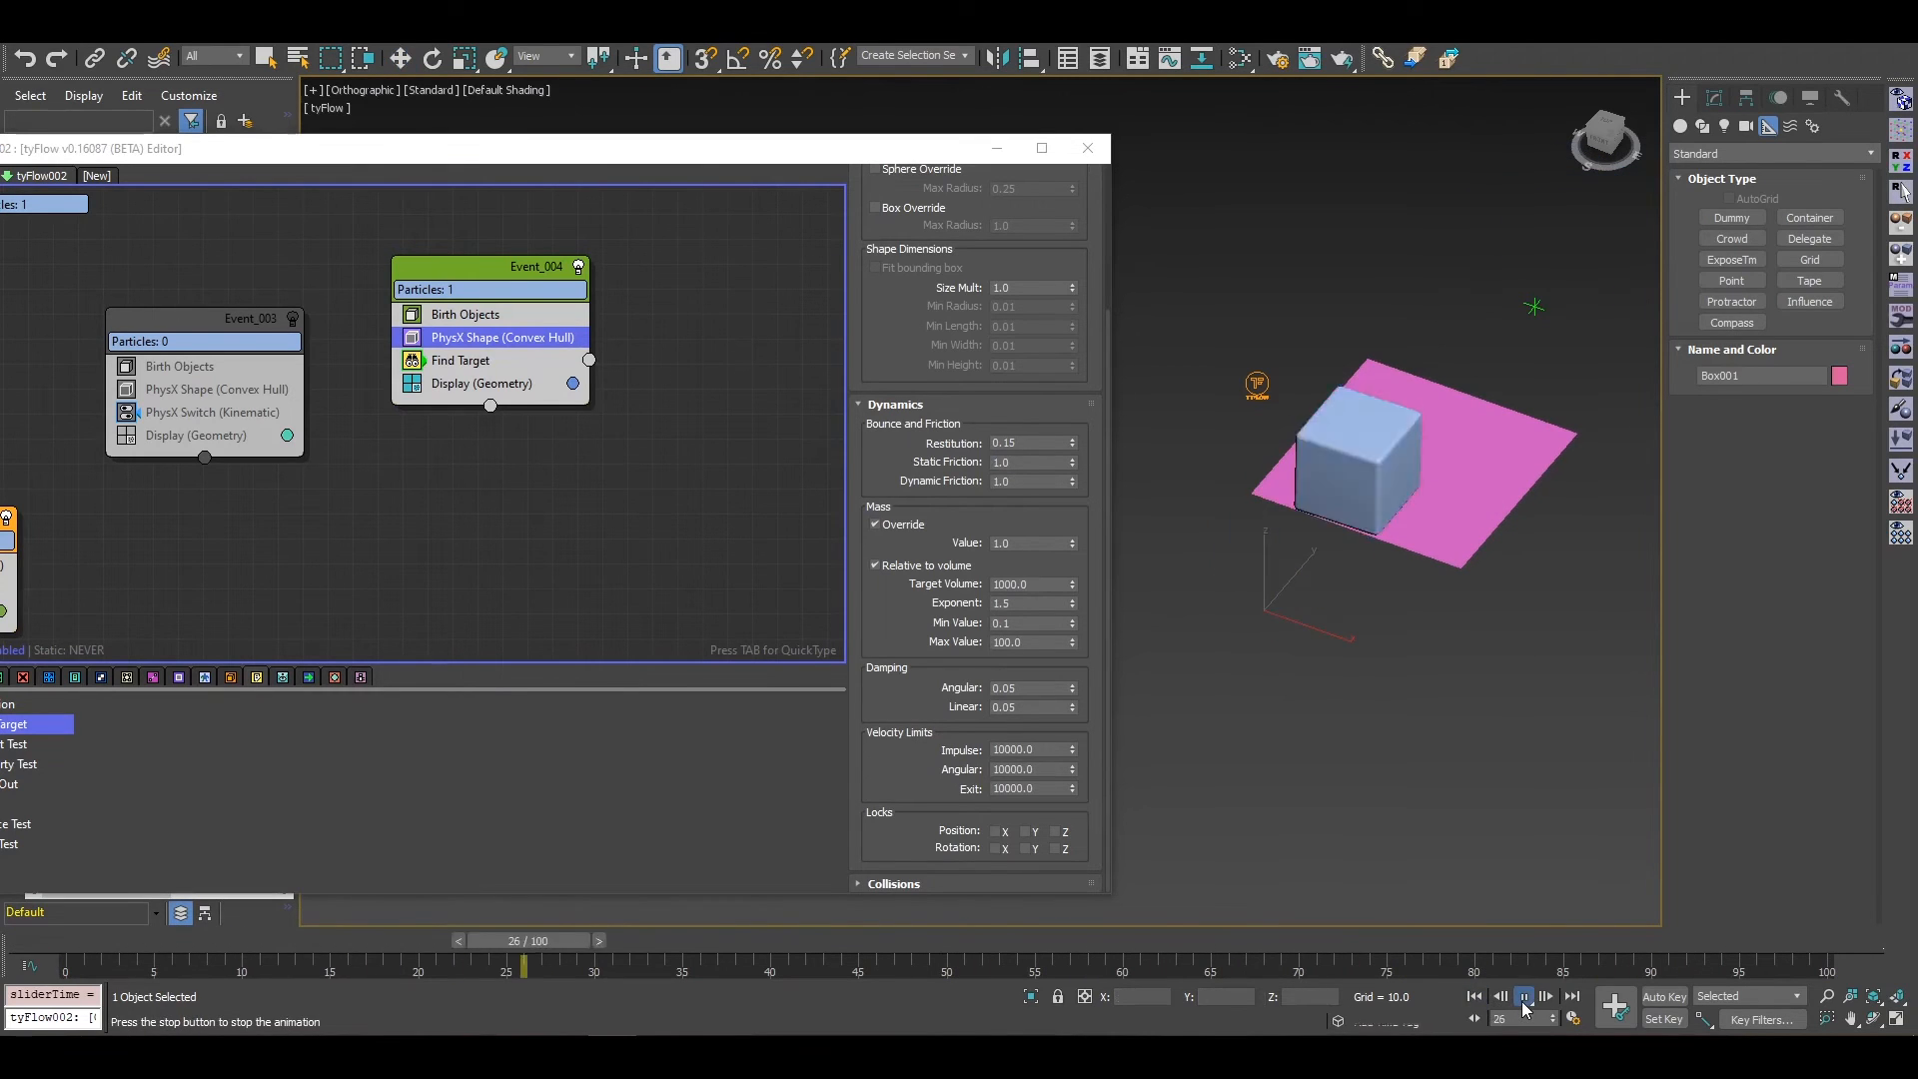
{"action": "left_click", "coordinate": [1475, 997]}
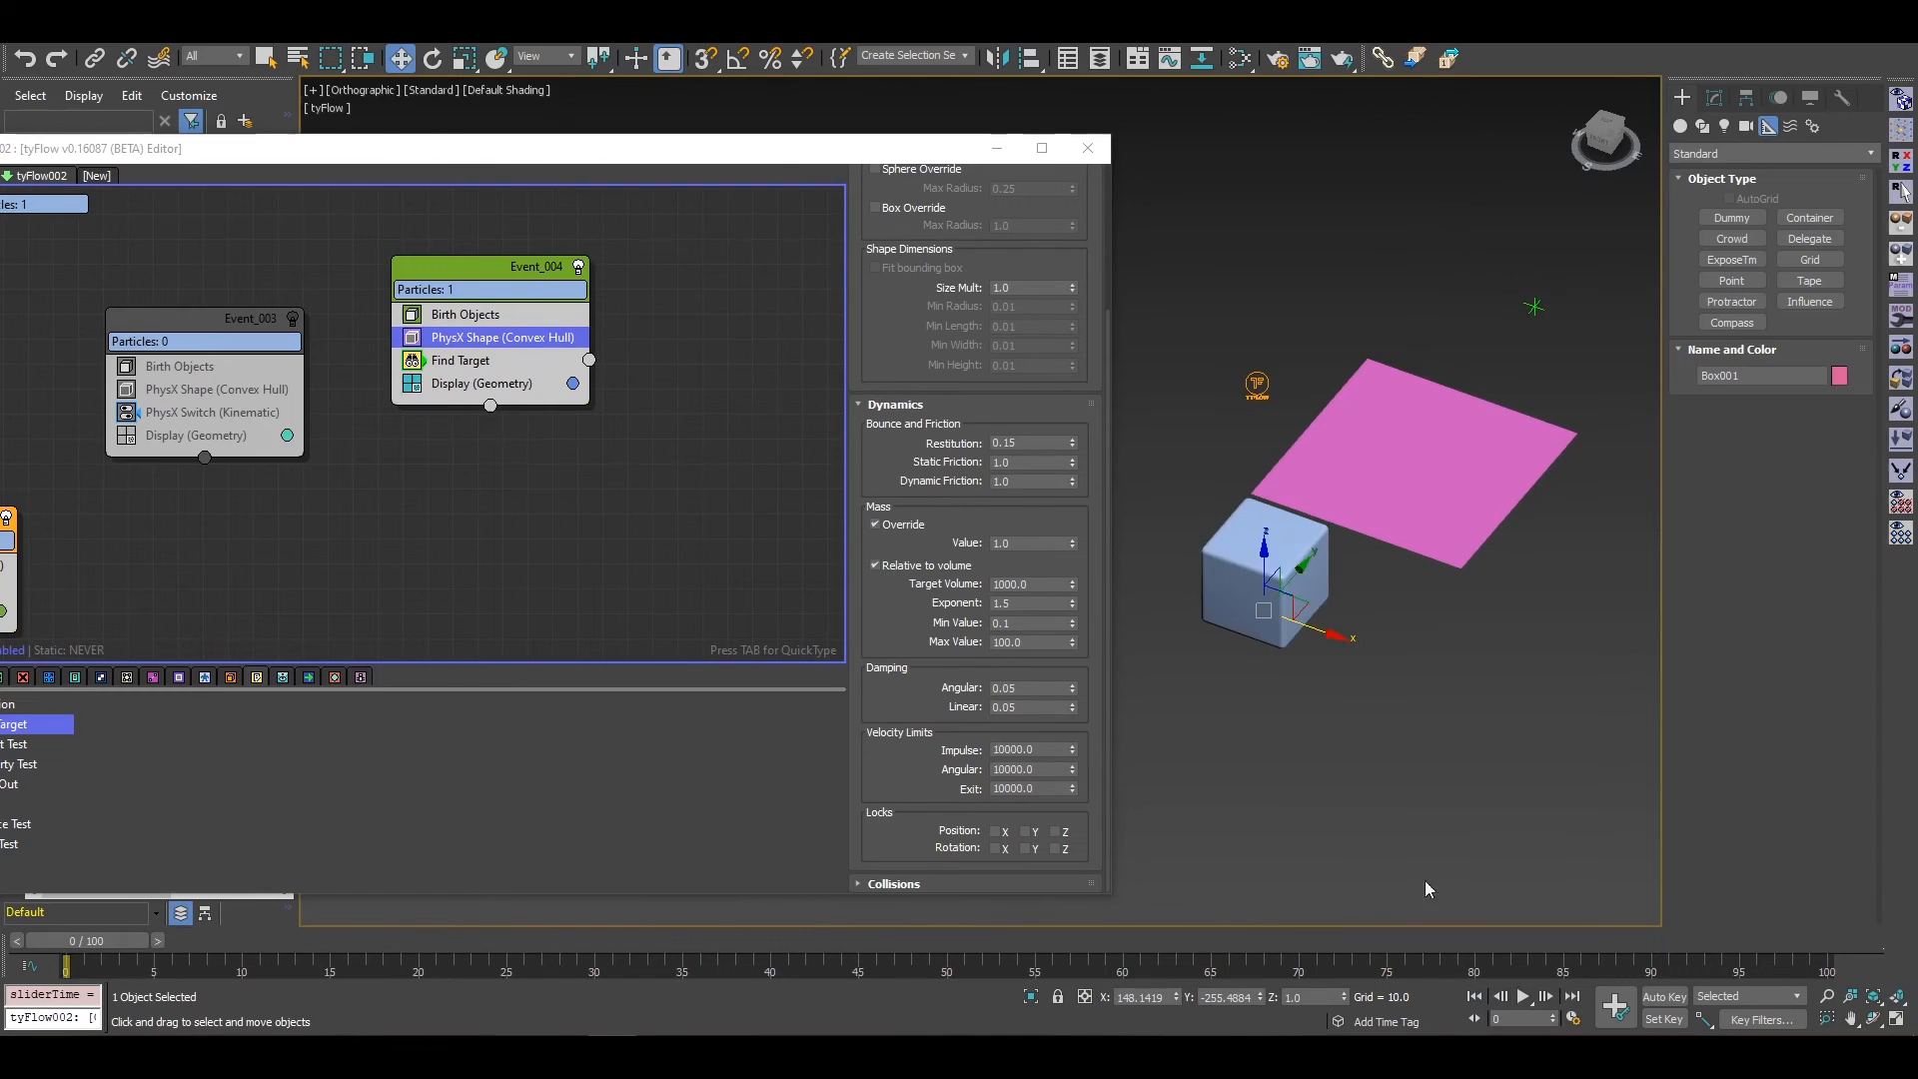
Step: Move Box001 farther away from the plane, to about Y -360, and play the simulation to test its approach
{"action": "left_click_drag", "start_coordinate": [555, 150], "coordinate": [542, 434]}
{"action": "left_click_drag", "start_coordinate": [1312, 588], "coordinate": [1255, 643]}
{"action": "left_click_drag", "start_coordinate": [860, 423], "coordinate": [839, 229]}
{"action": "left_click", "coordinate": [1524, 997]}
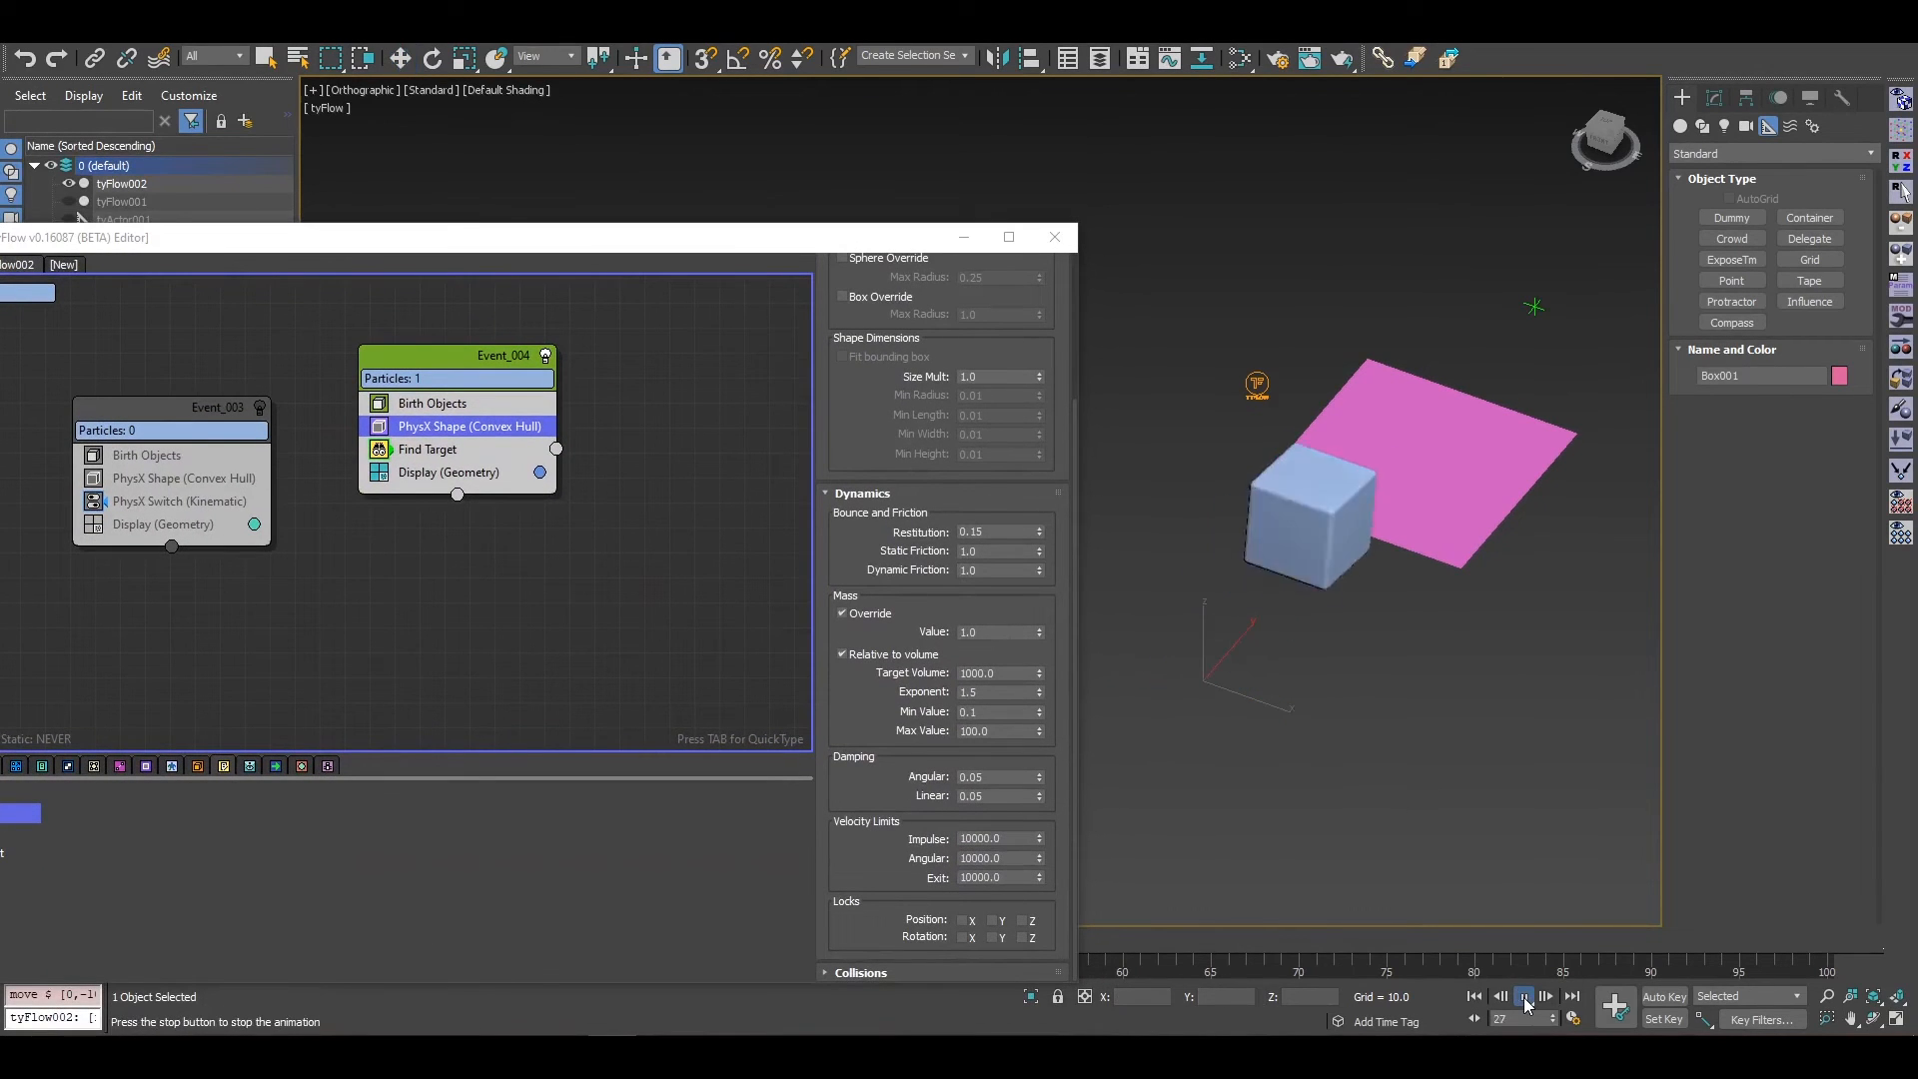
{"action": "left_click", "coordinate": [1521, 998]}
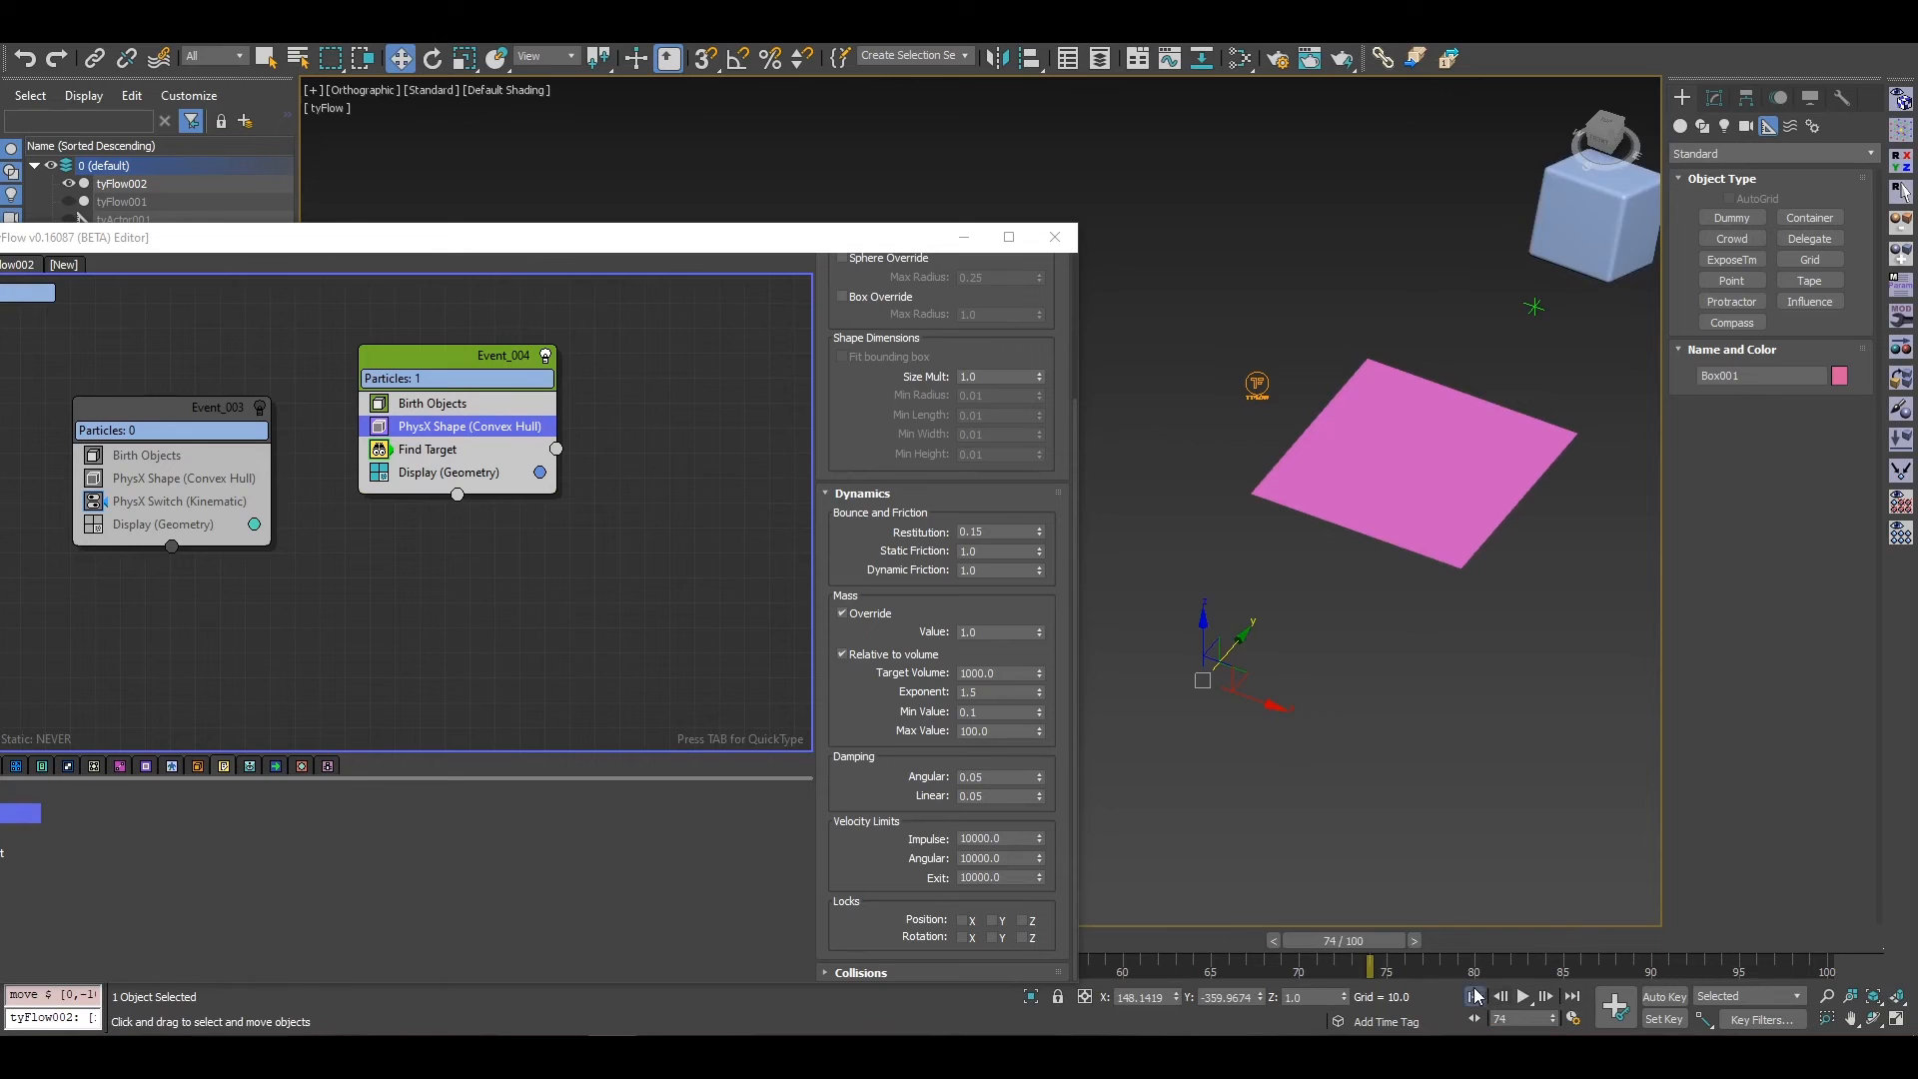
{"action": "left_click", "coordinate": [1475, 993]}
Step: Re-enable Event_001, play the simulation with the cylinder stacks to inspect the box's collision, and return to frame 0
{"action": "middle_click_drag", "start_coordinate": [188, 408], "coordinate": [483, 407]}
{"action": "middle_click_drag", "start_coordinate": [178, 475], "coordinate": [444, 440]}
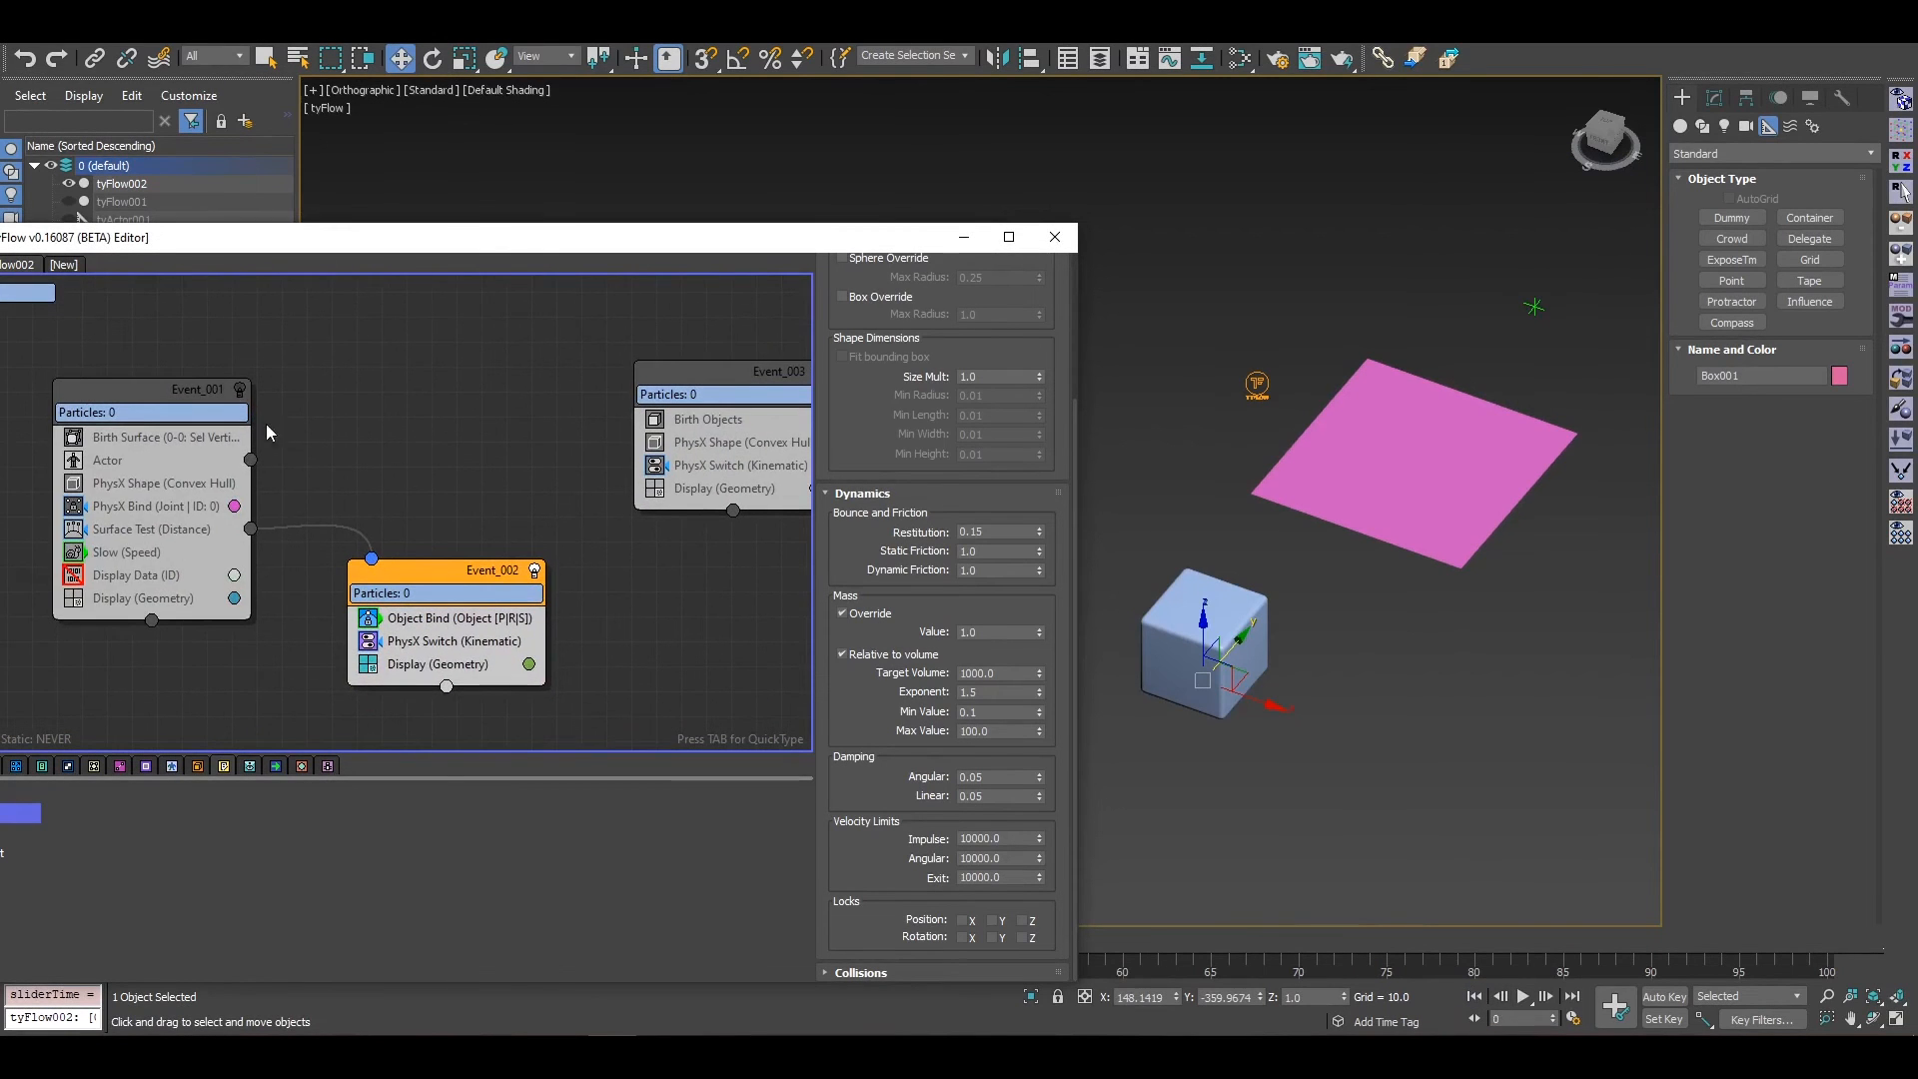
{"action": "left_click", "coordinate": [240, 391]}
{"action": "left_click_drag", "start_coordinate": [724, 235], "coordinate": [737, 112]}
{"action": "left_click", "coordinate": [1523, 996]}
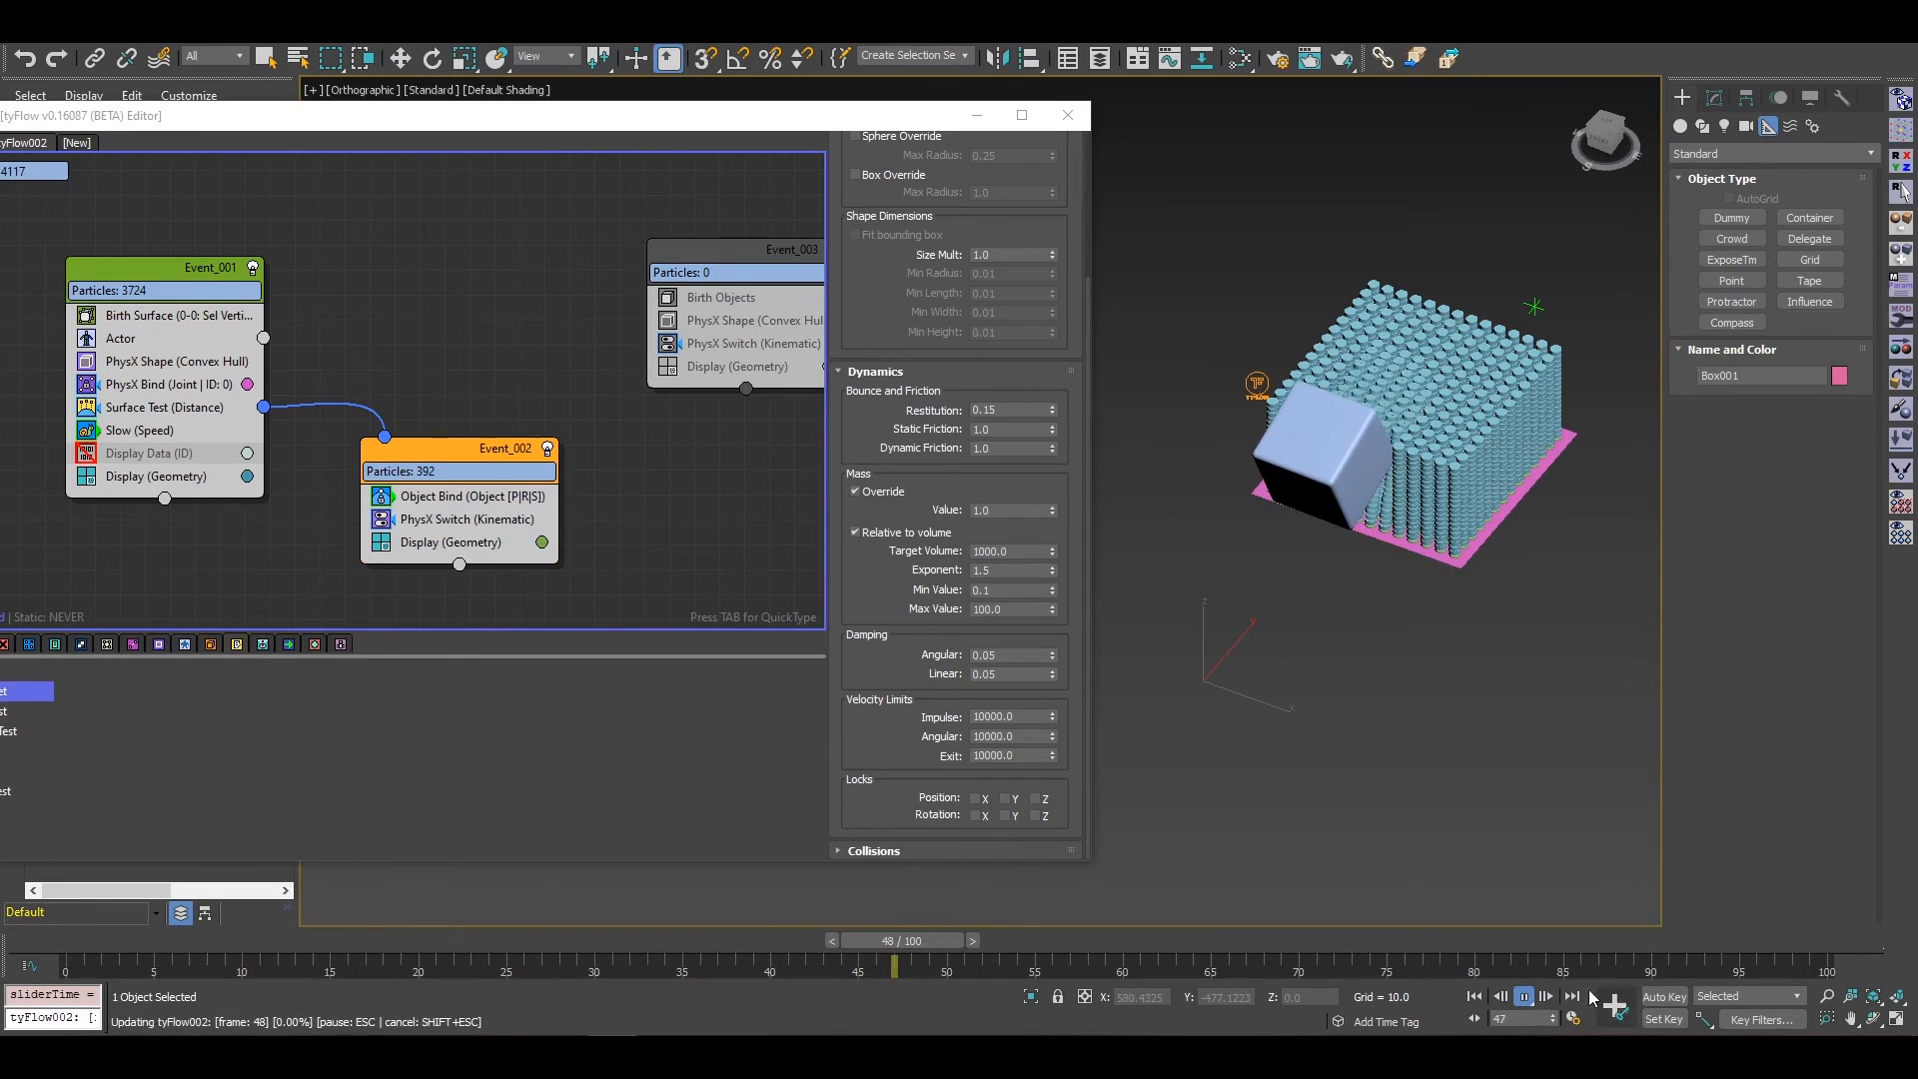
{"action": "left_click", "coordinate": [1525, 996]}
{"action": "key", "text": "w"}
{"action": "scroll", "coordinate": [1393, 539], "scroll_direction": "up", "scroll_amount": 5}
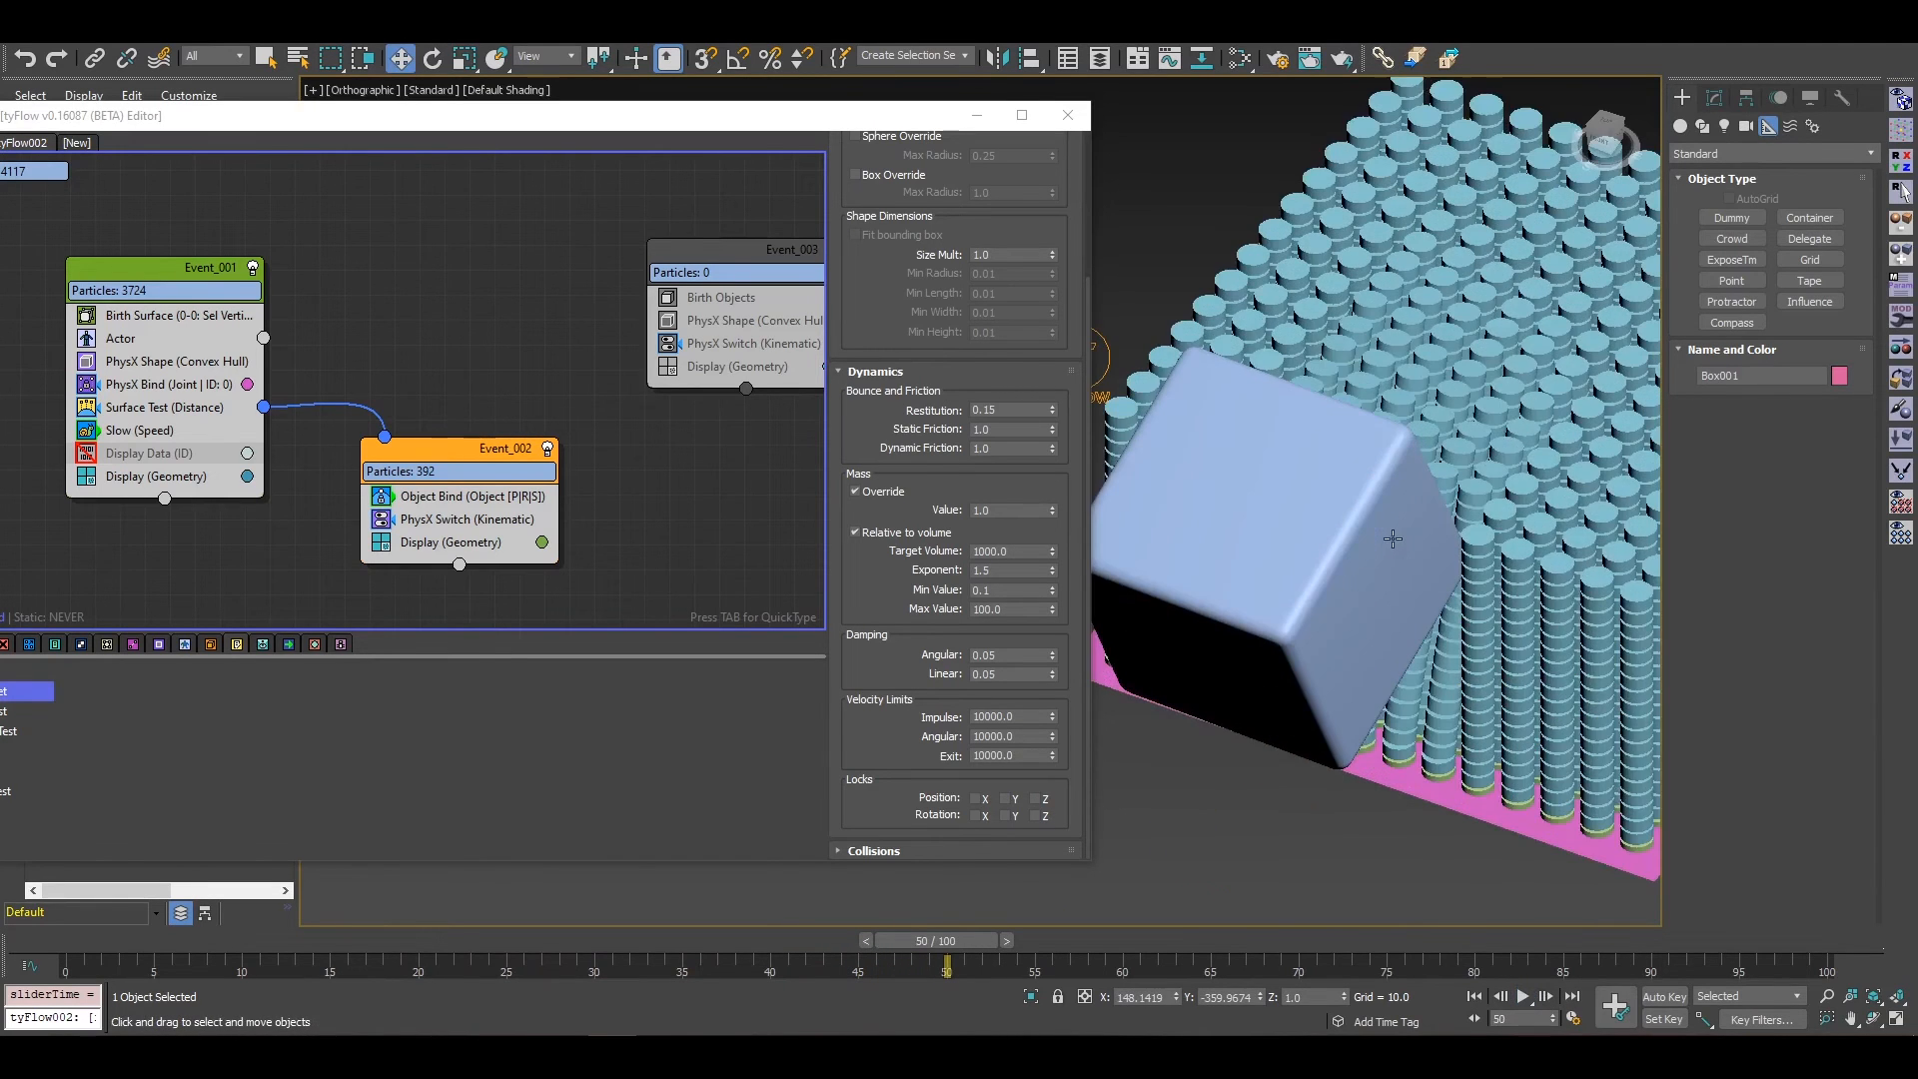
{"action": "scroll", "coordinate": [1367, 547], "scroll_direction": "down", "scroll_amount": 5}
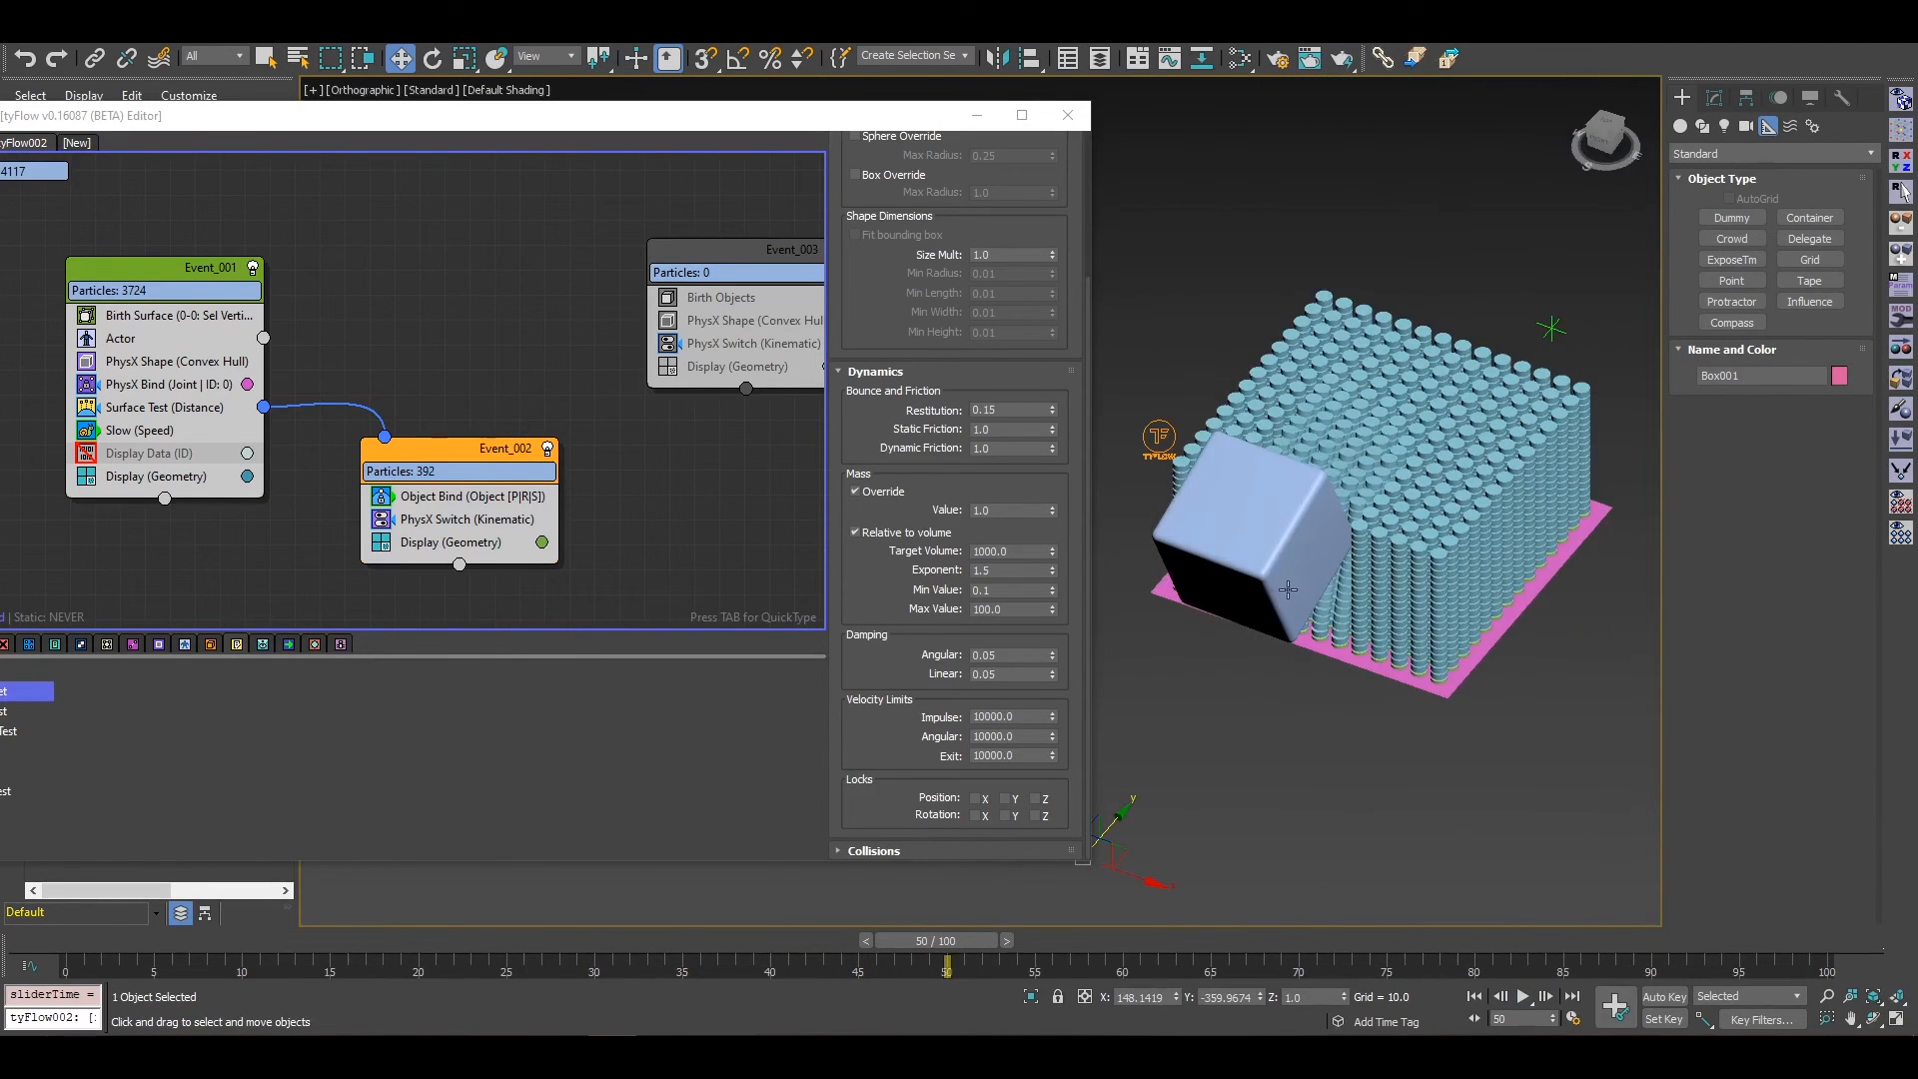
{"action": "left_click_drag", "start_coordinate": [80, 943], "coordinate": [51, 988]}
Step: Add a Mass operator between PhysX Shape and Find Target in Event_004 and set its value to 100
{"action": "left_click_drag", "start_coordinate": [395, 120], "coordinate": [661, 99]}
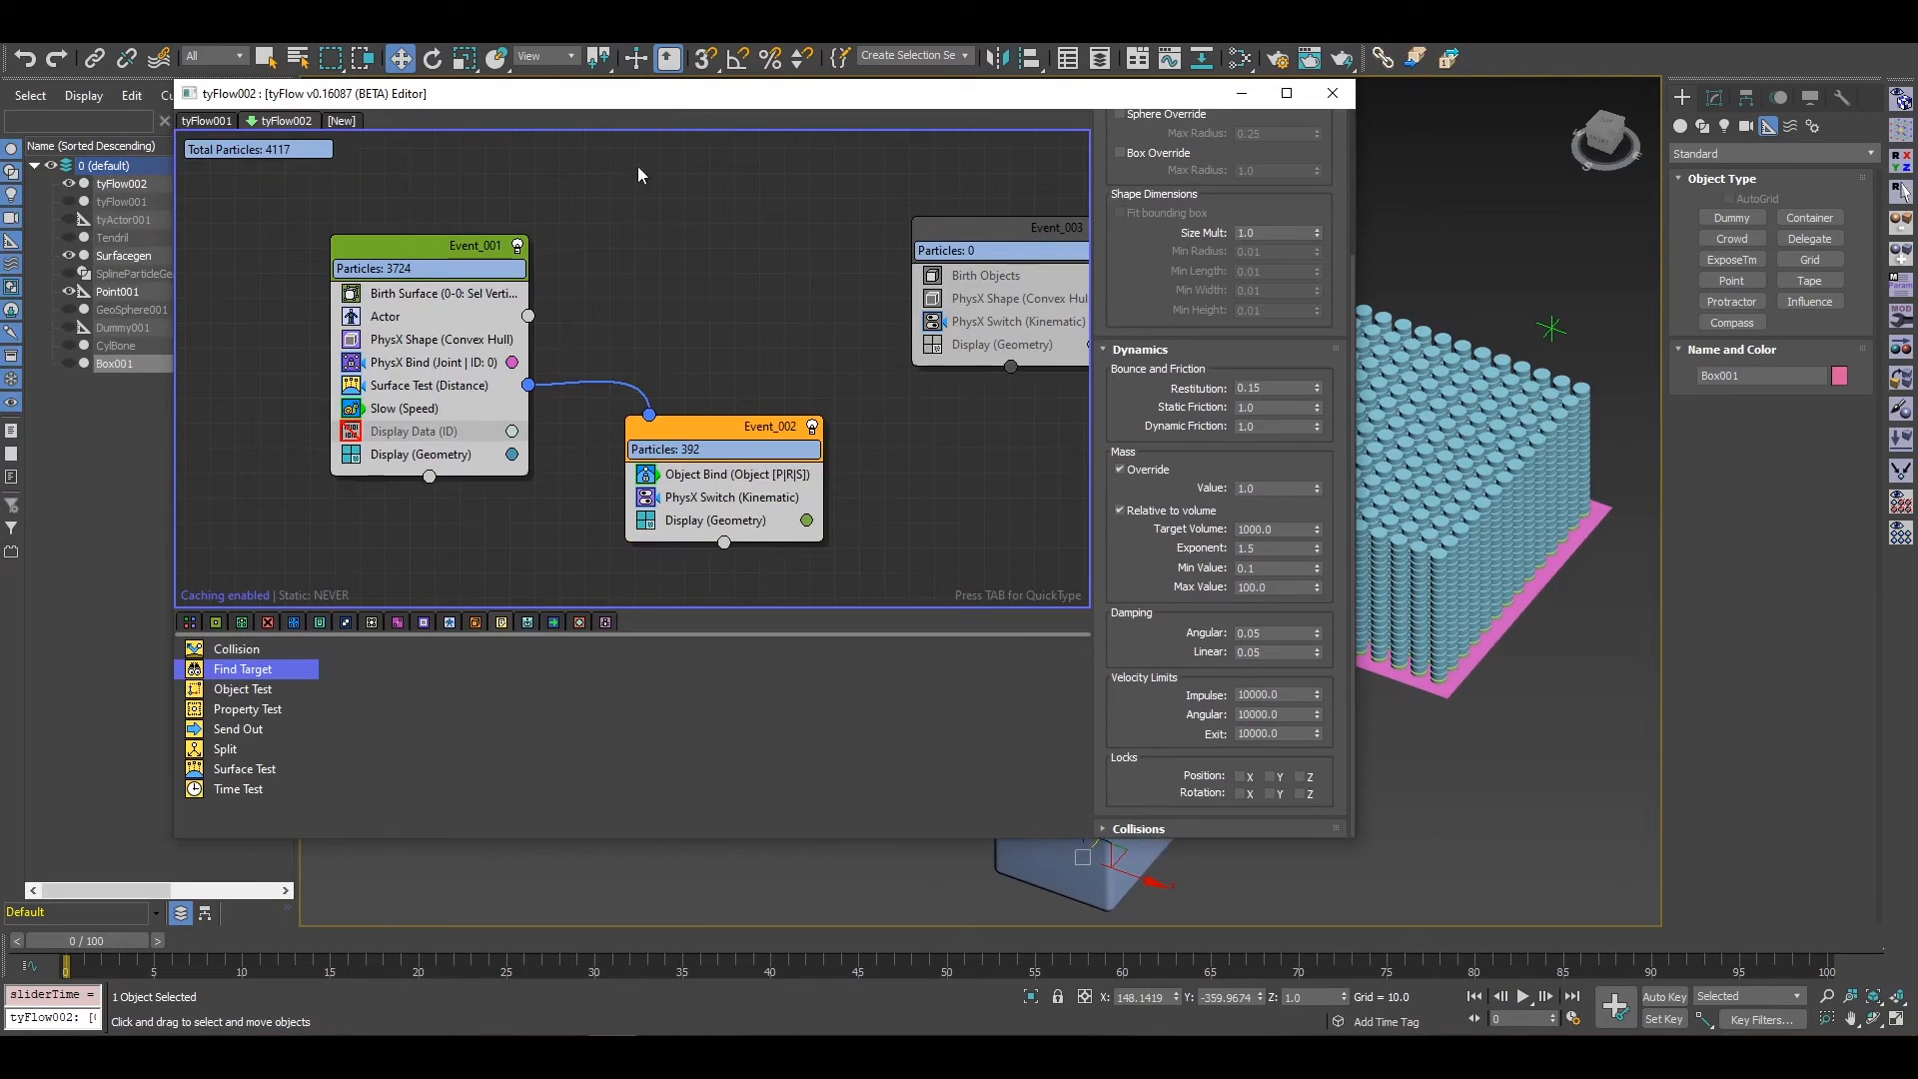
{"action": "left_click", "coordinate": [297, 622]}
{"action": "left_click_drag", "start_coordinate": [401, 655], "coordinate": [443, 622]}
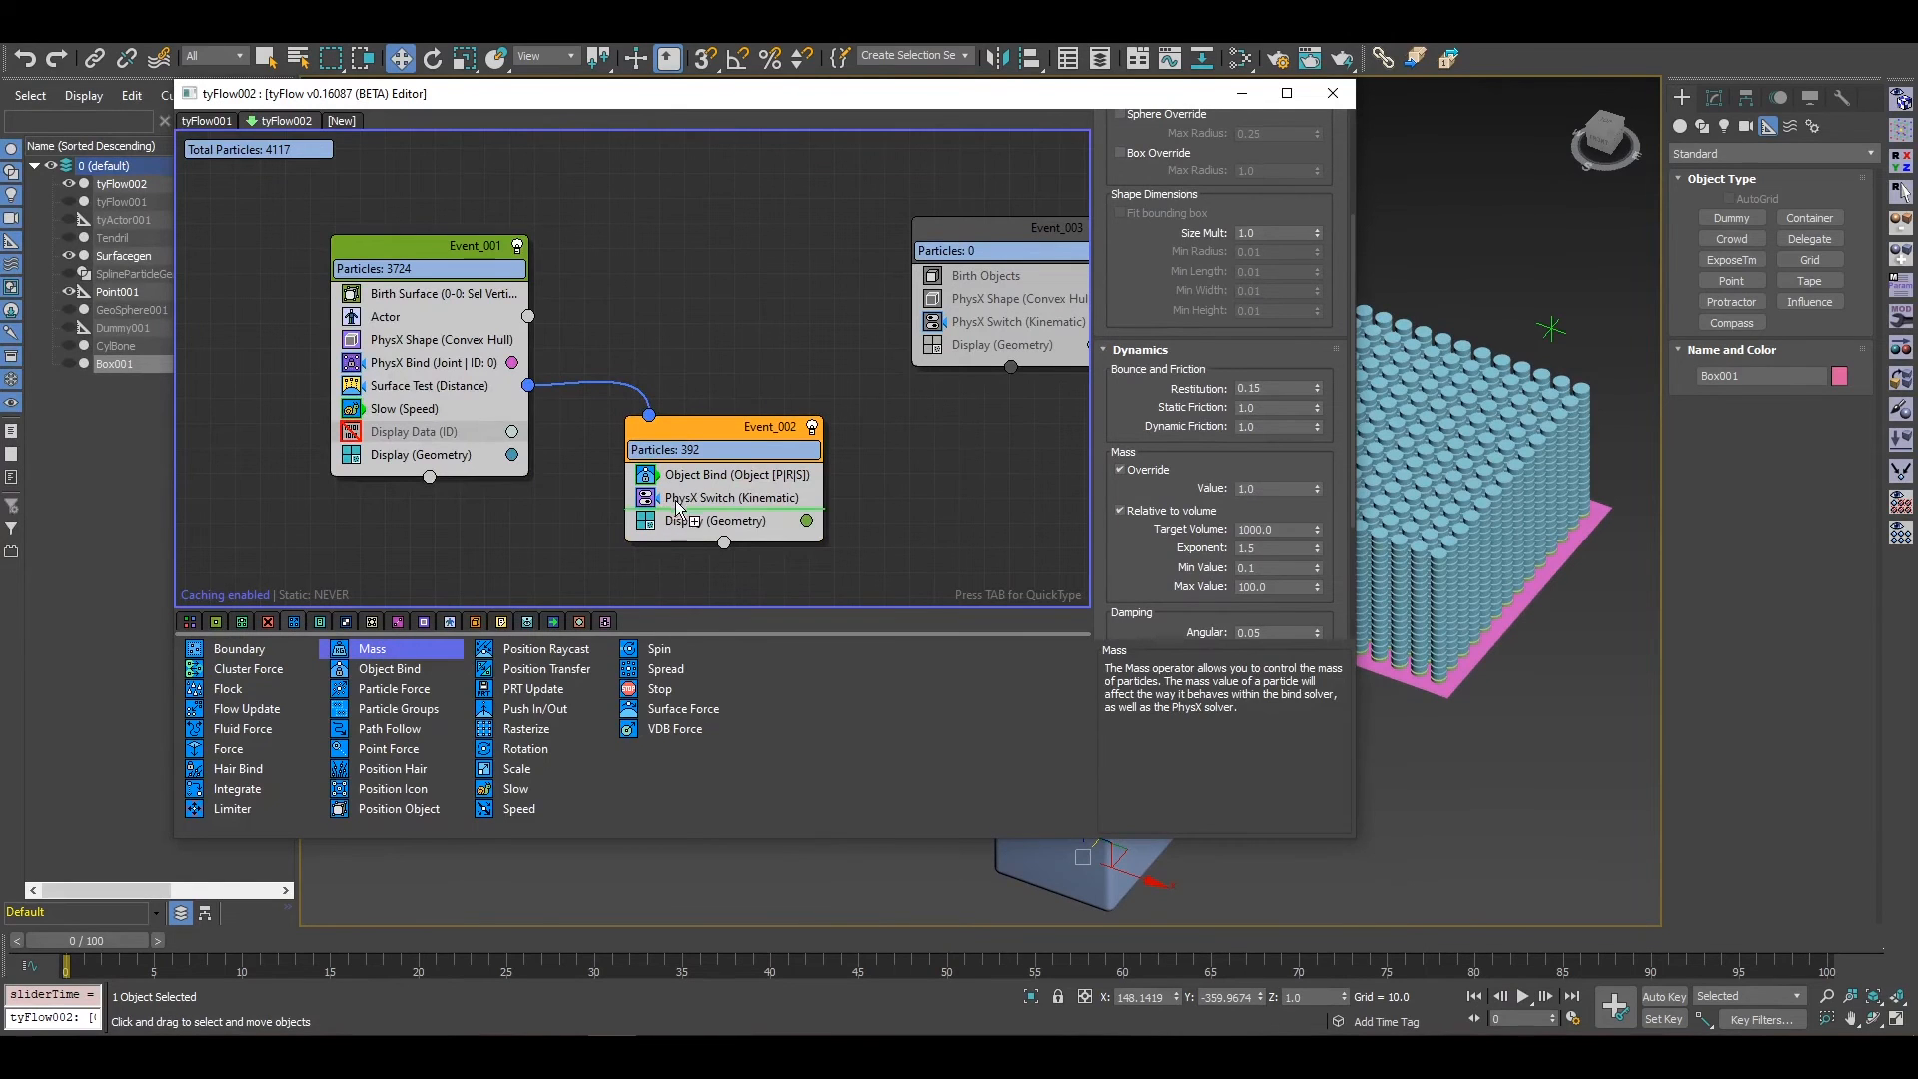
{"action": "middle_click_drag", "start_coordinate": [852, 407], "coordinate": [209, 458]}
{"action": "left_click_drag", "start_coordinate": [403, 656], "coordinate": [680, 321]}
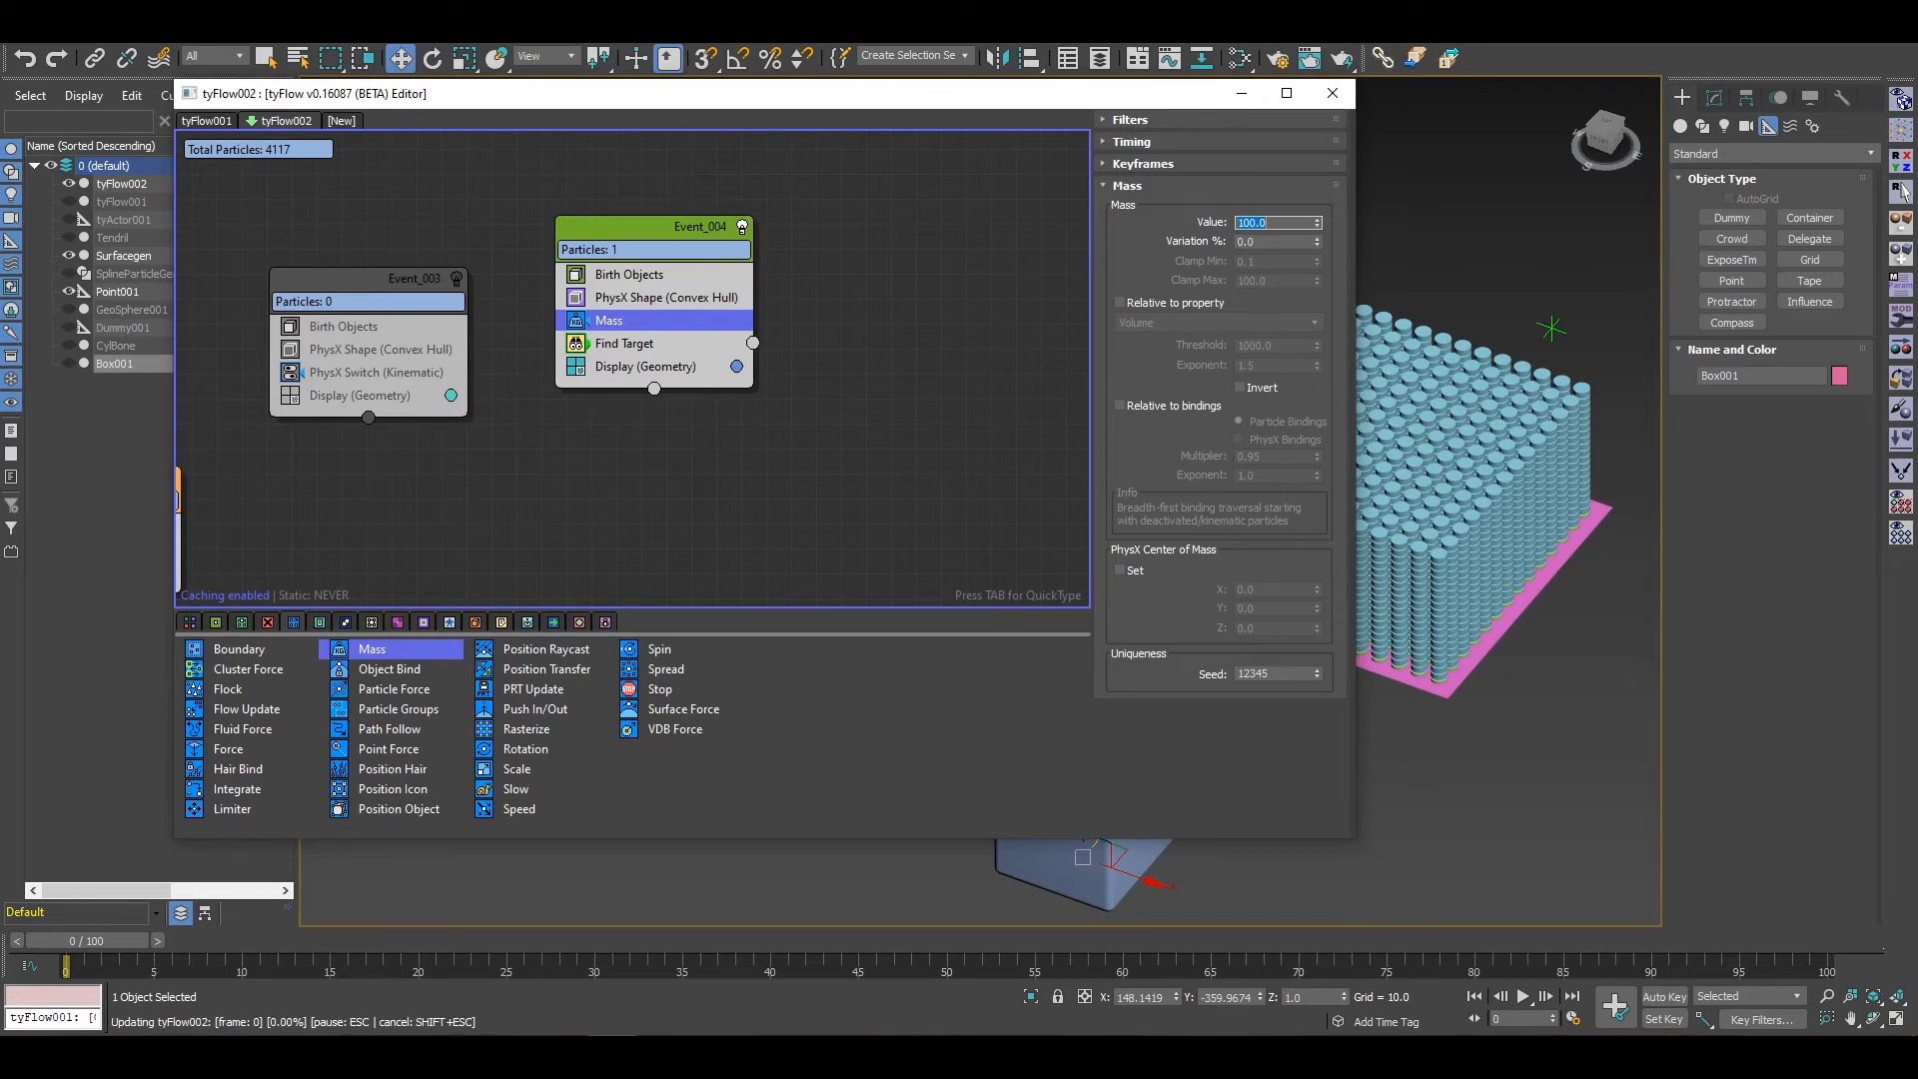
Step: Play the simulation to check how the heavier box pushes the cylinder stacks, then rewind
{"action": "left_click_drag", "start_coordinate": [1242, 95], "coordinate": [831, 82]}
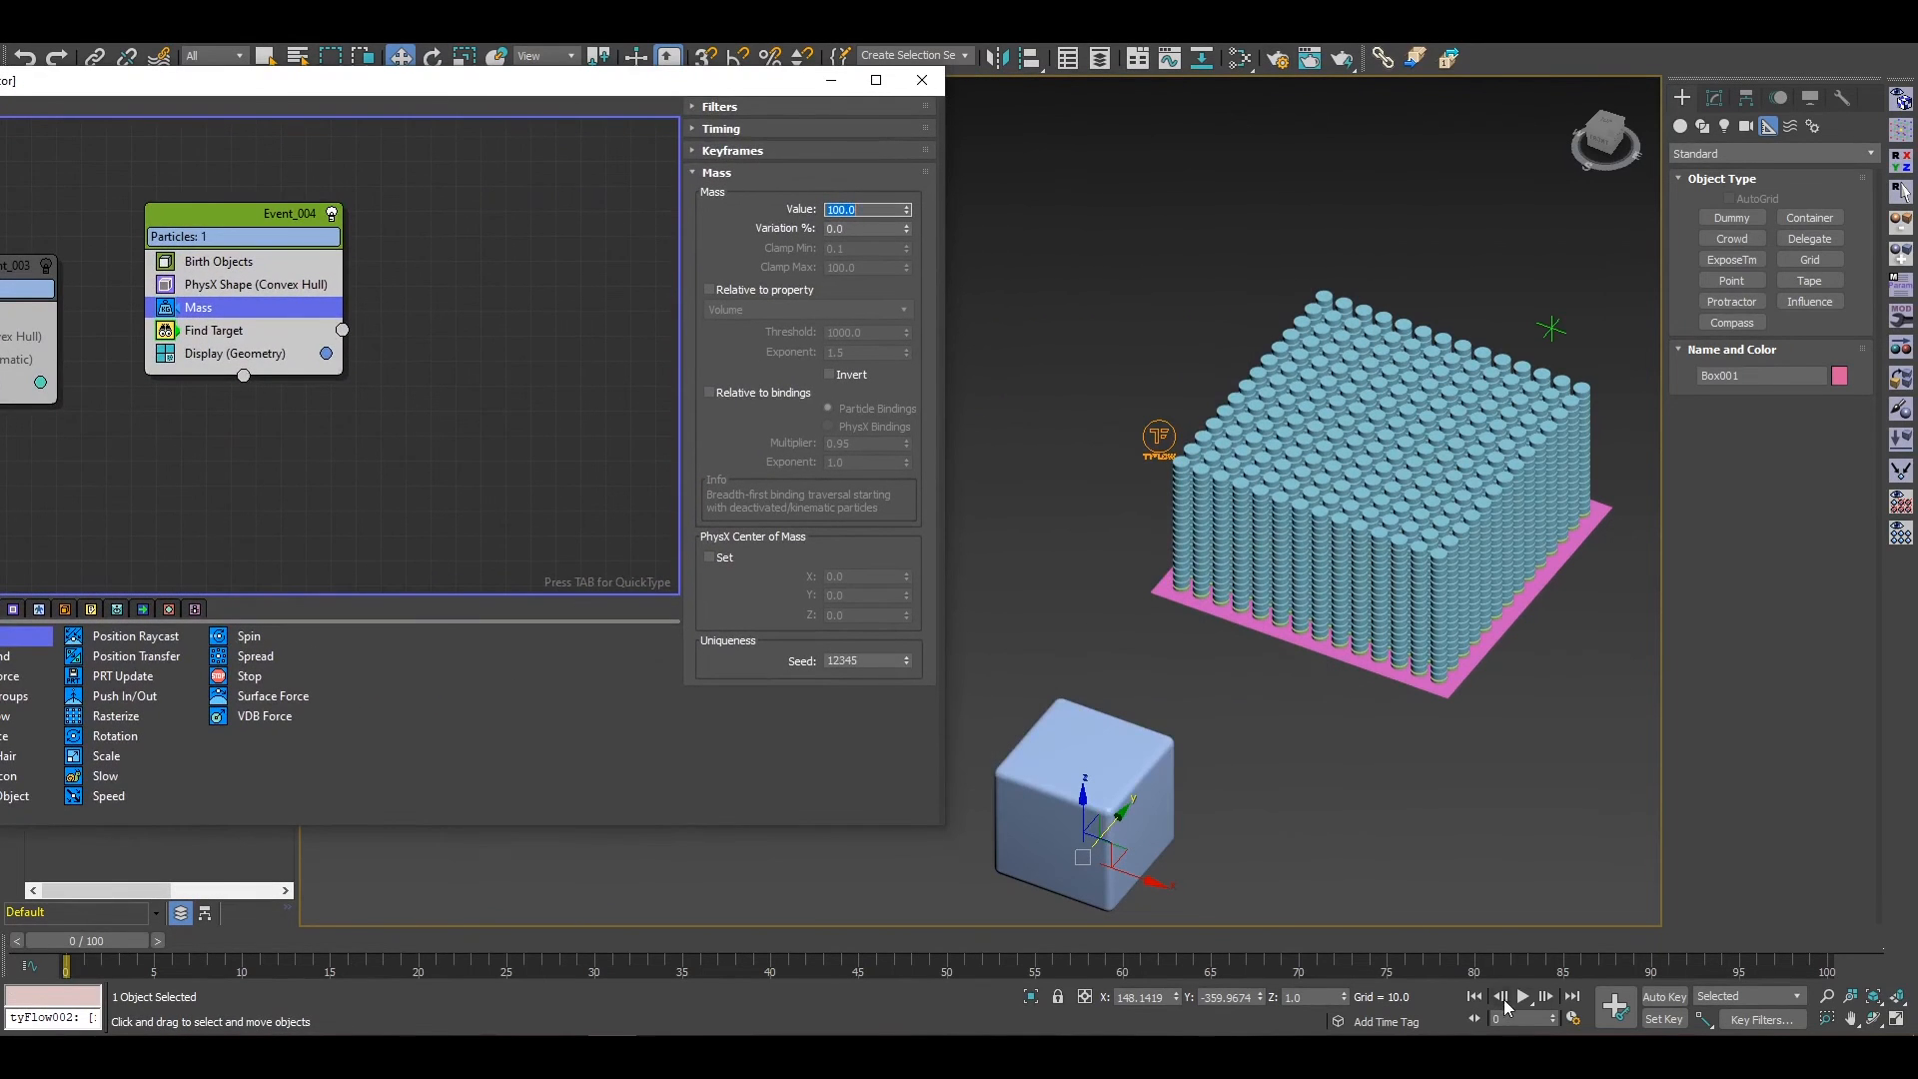
{"action": "left_click", "coordinate": [1520, 997]}
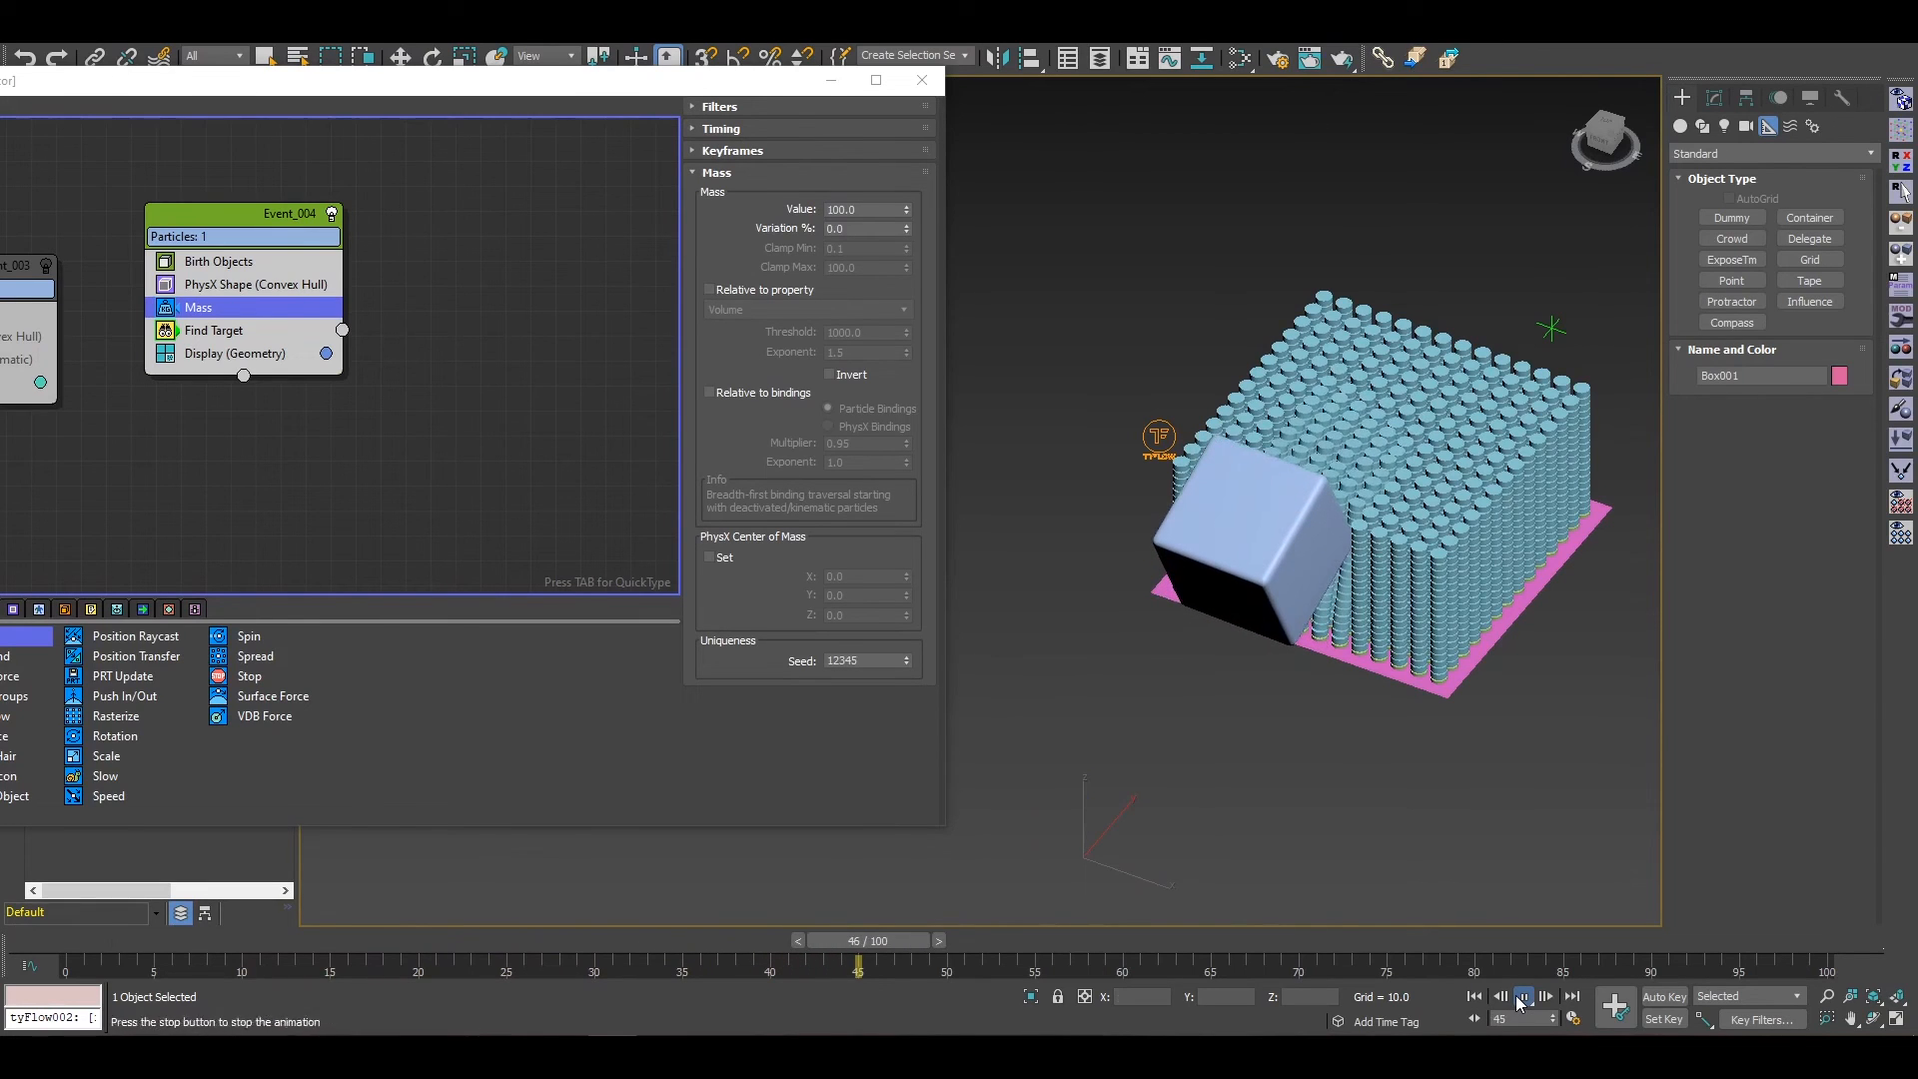
{"action": "left_click", "coordinate": [1522, 996]}
{"action": "left_click", "coordinate": [1474, 996]}
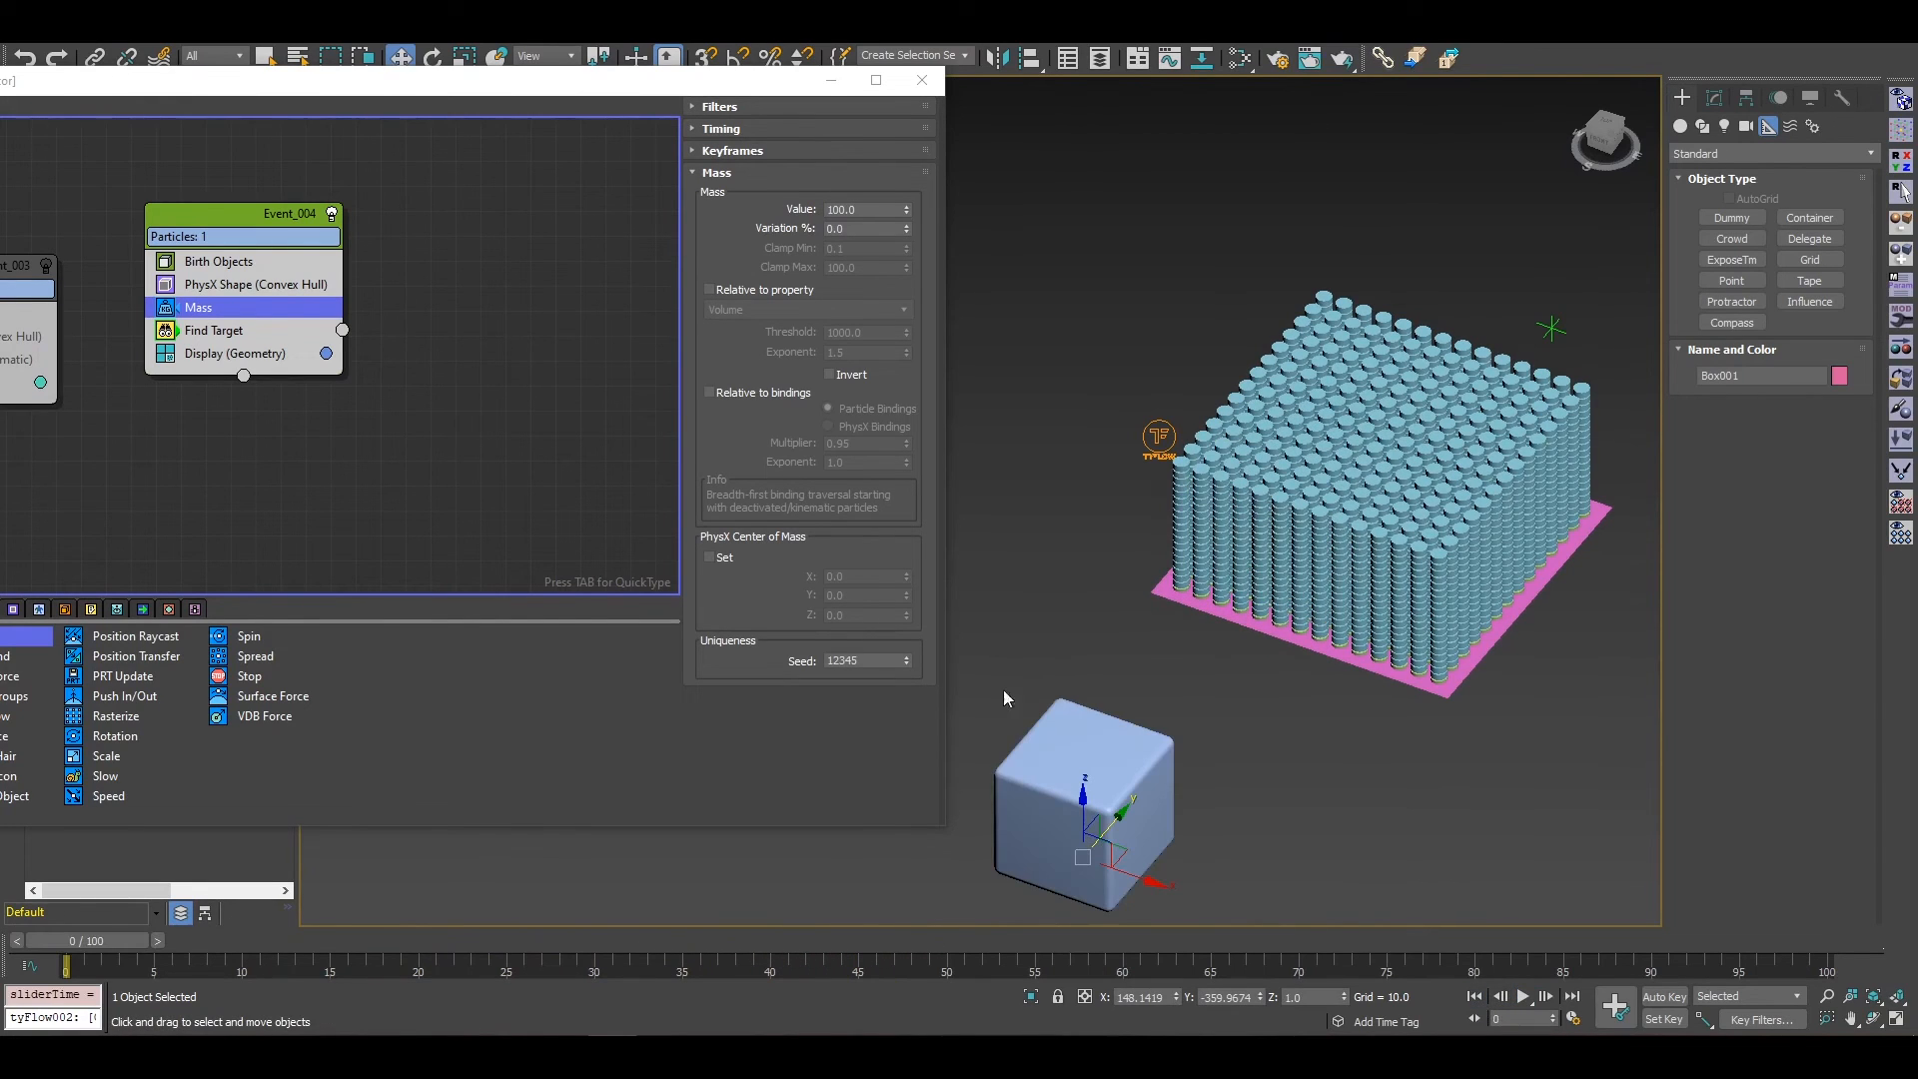
Step: Raise the Mass value to 1000, play the simulation through the stacks, and return to frame 0
{"action": "left_click", "coordinate": [835, 209]}
{"action": "type", "text": "0"}
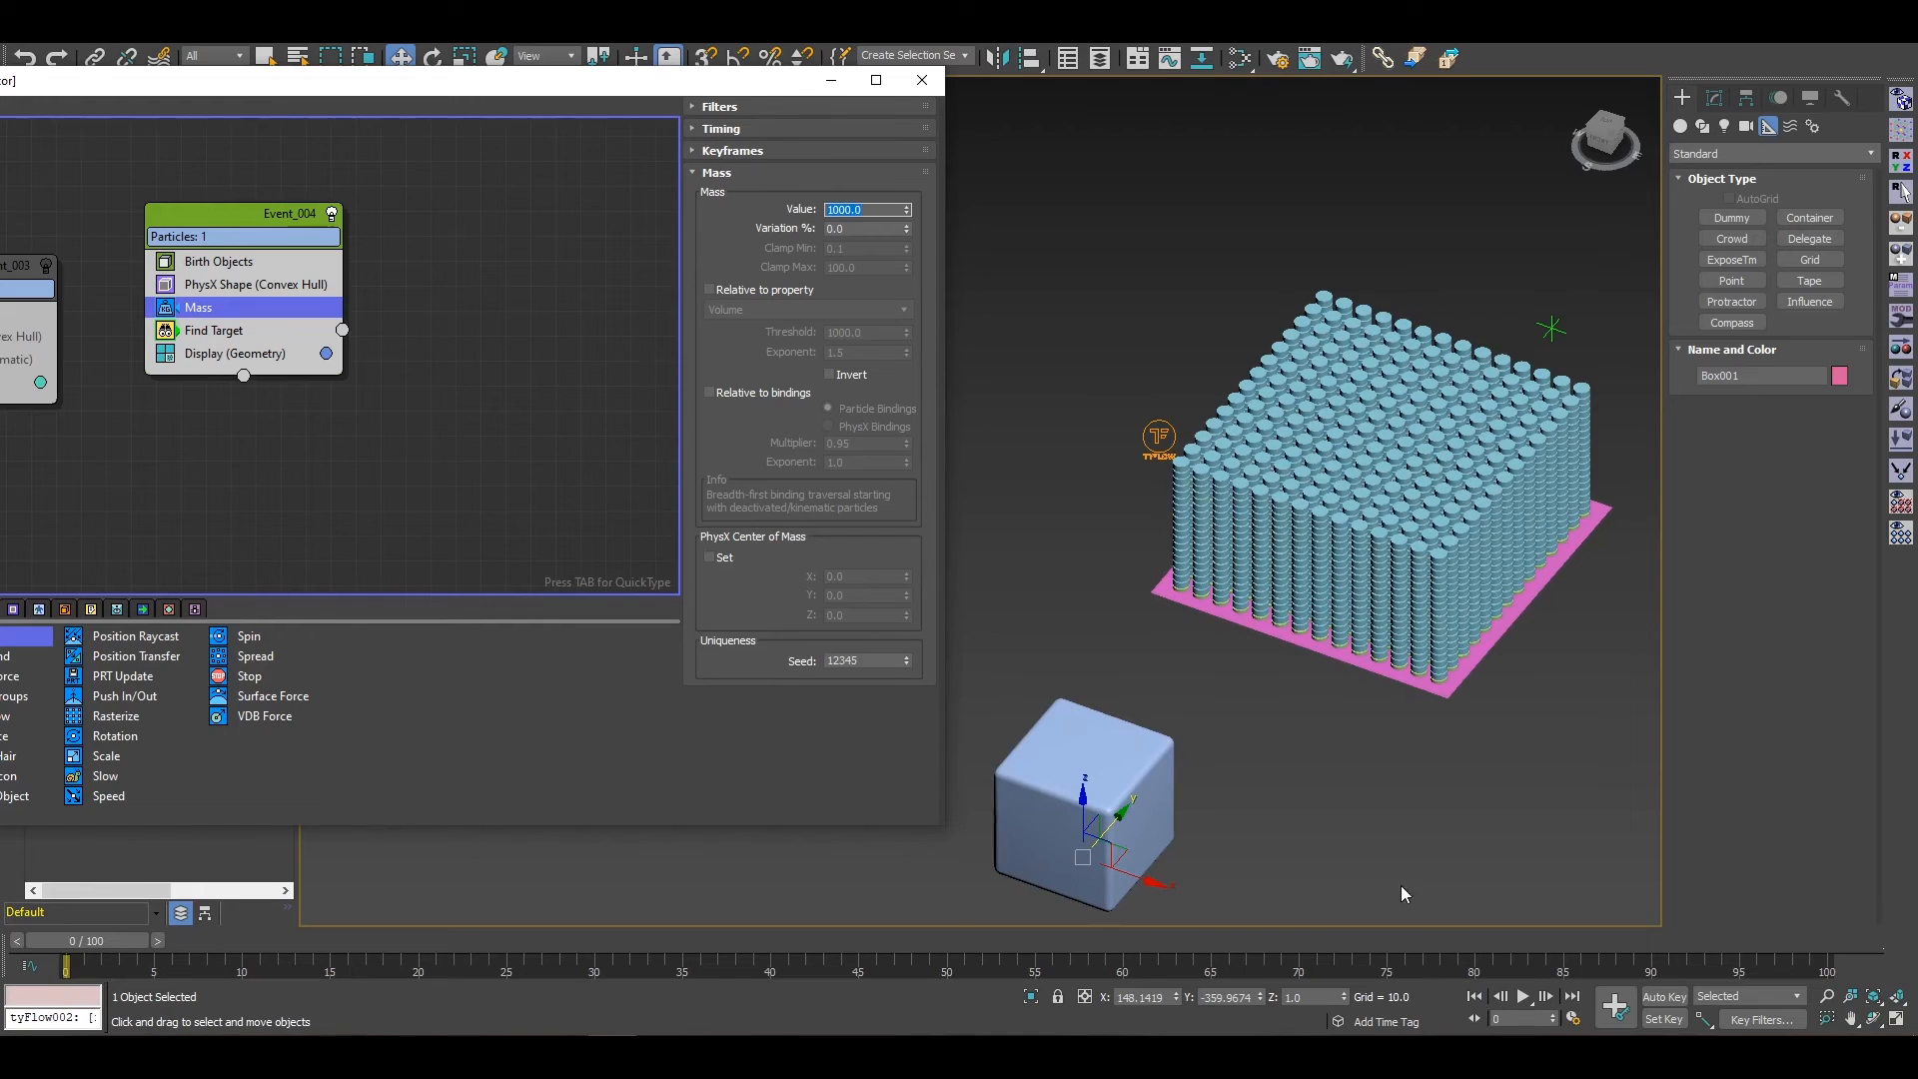
{"action": "left_click", "coordinate": [1523, 998]}
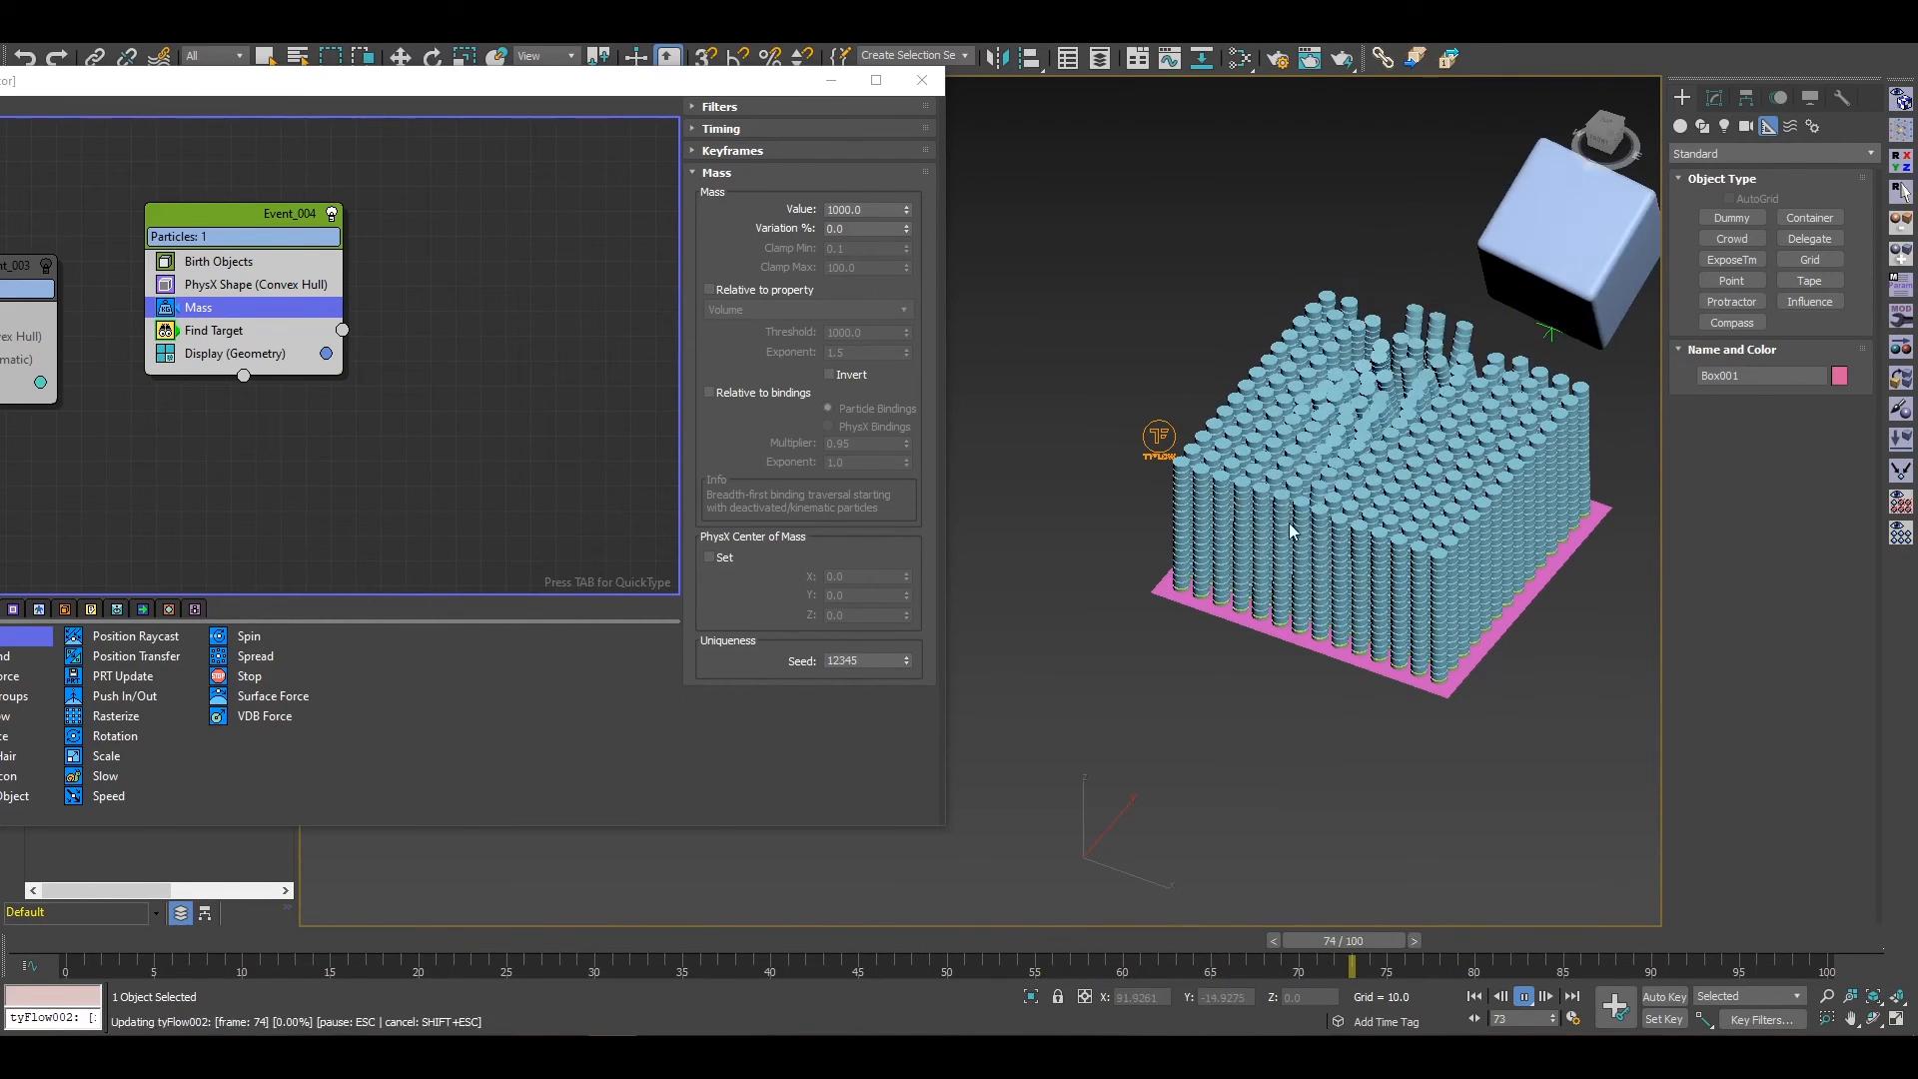
{"action": "left_click", "coordinate": [1523, 1000]}
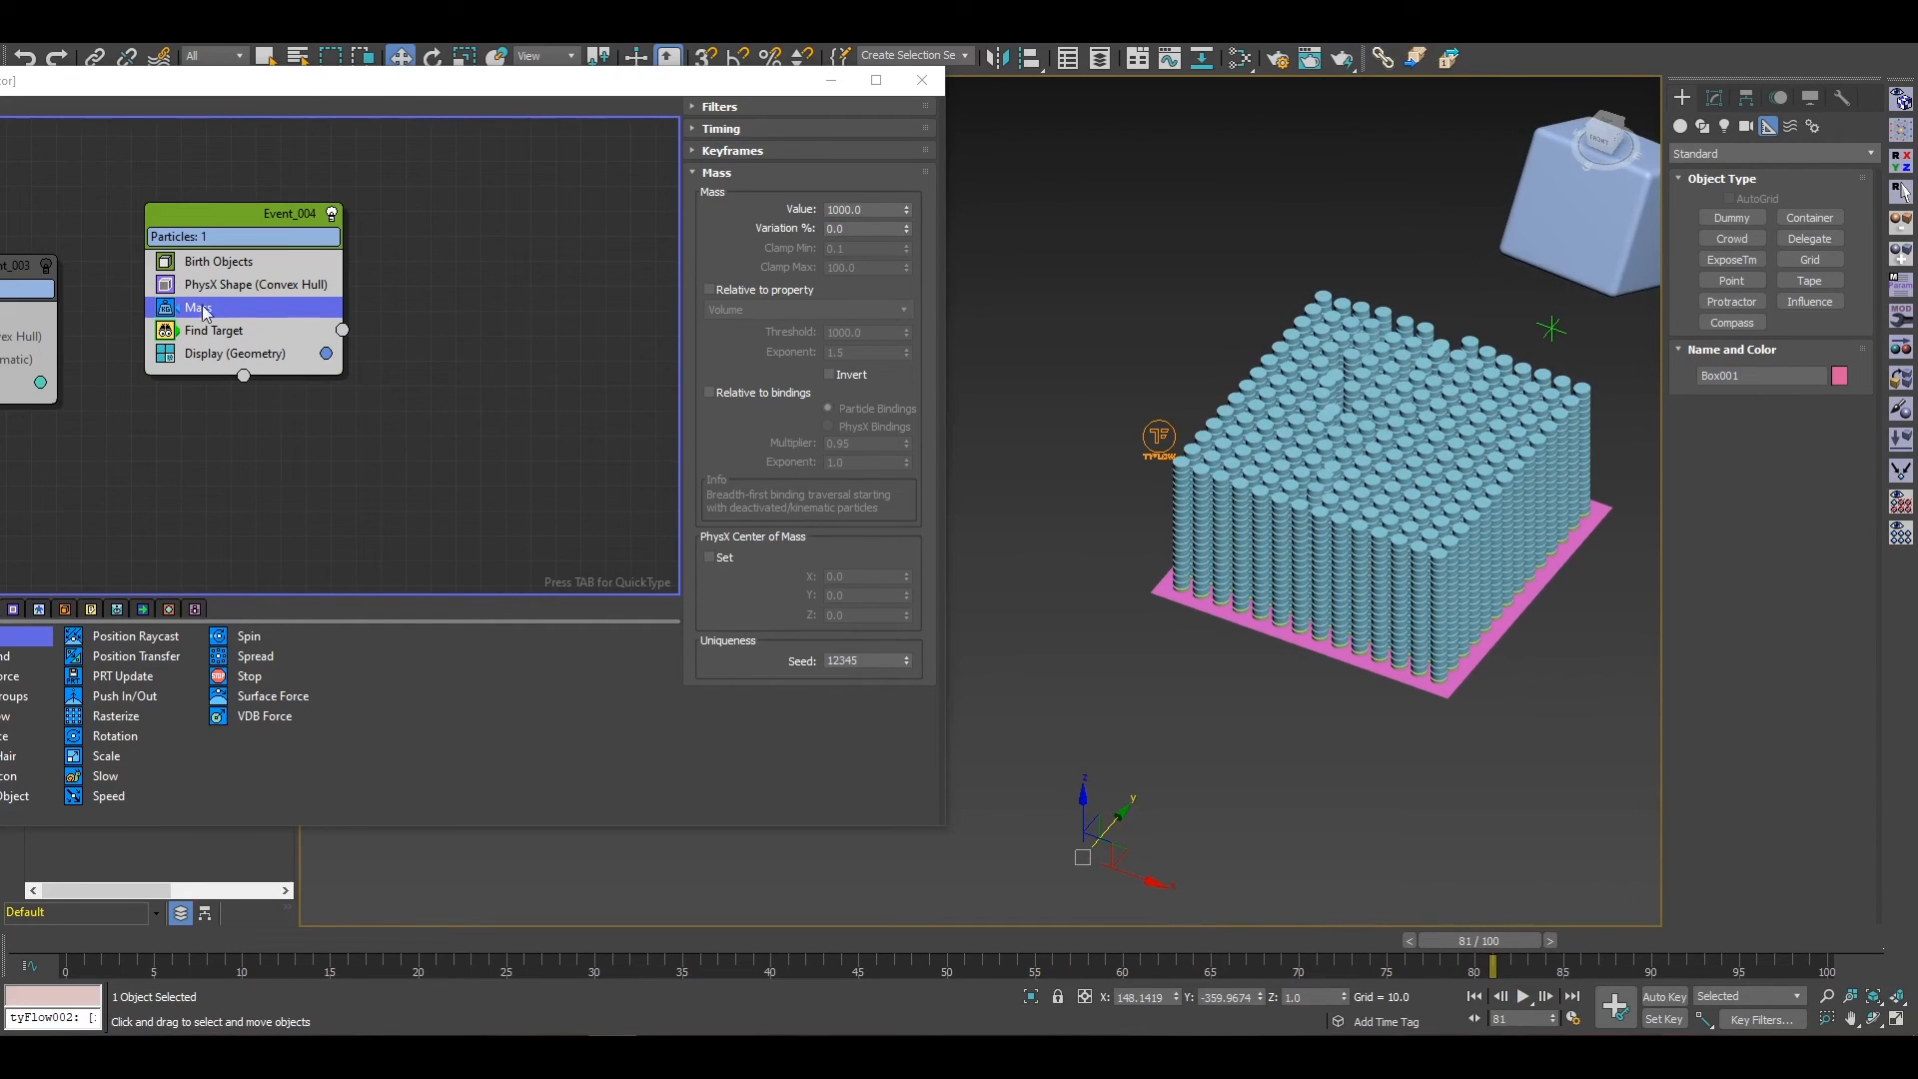
{"action": "left_click", "coordinate": [38, 948]}
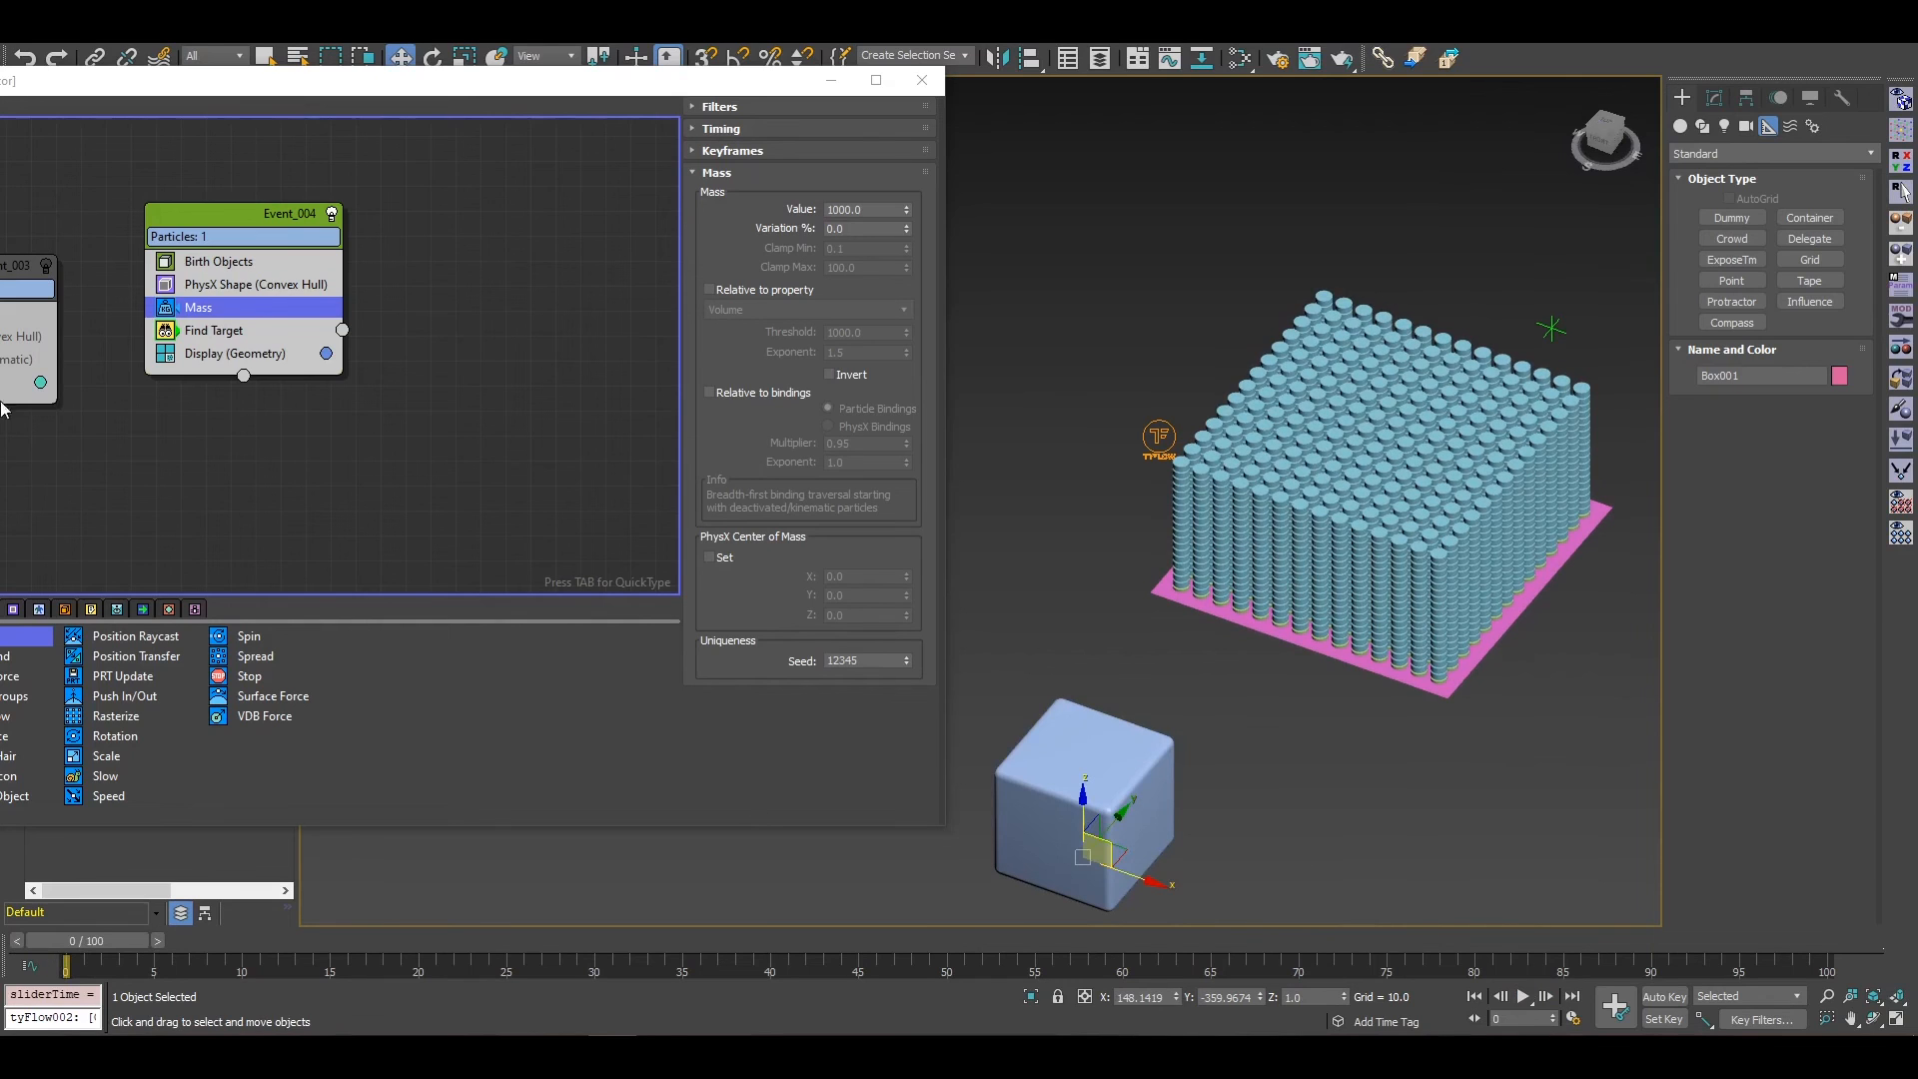
Step: Adjust the friction values in the PhysX Shape operator of Event_004 and play the simulation
{"action": "left_click", "coordinate": [219, 287]}
{"action": "left_click_drag", "start_coordinate": [788, 571], "coordinate": [759, 405]}
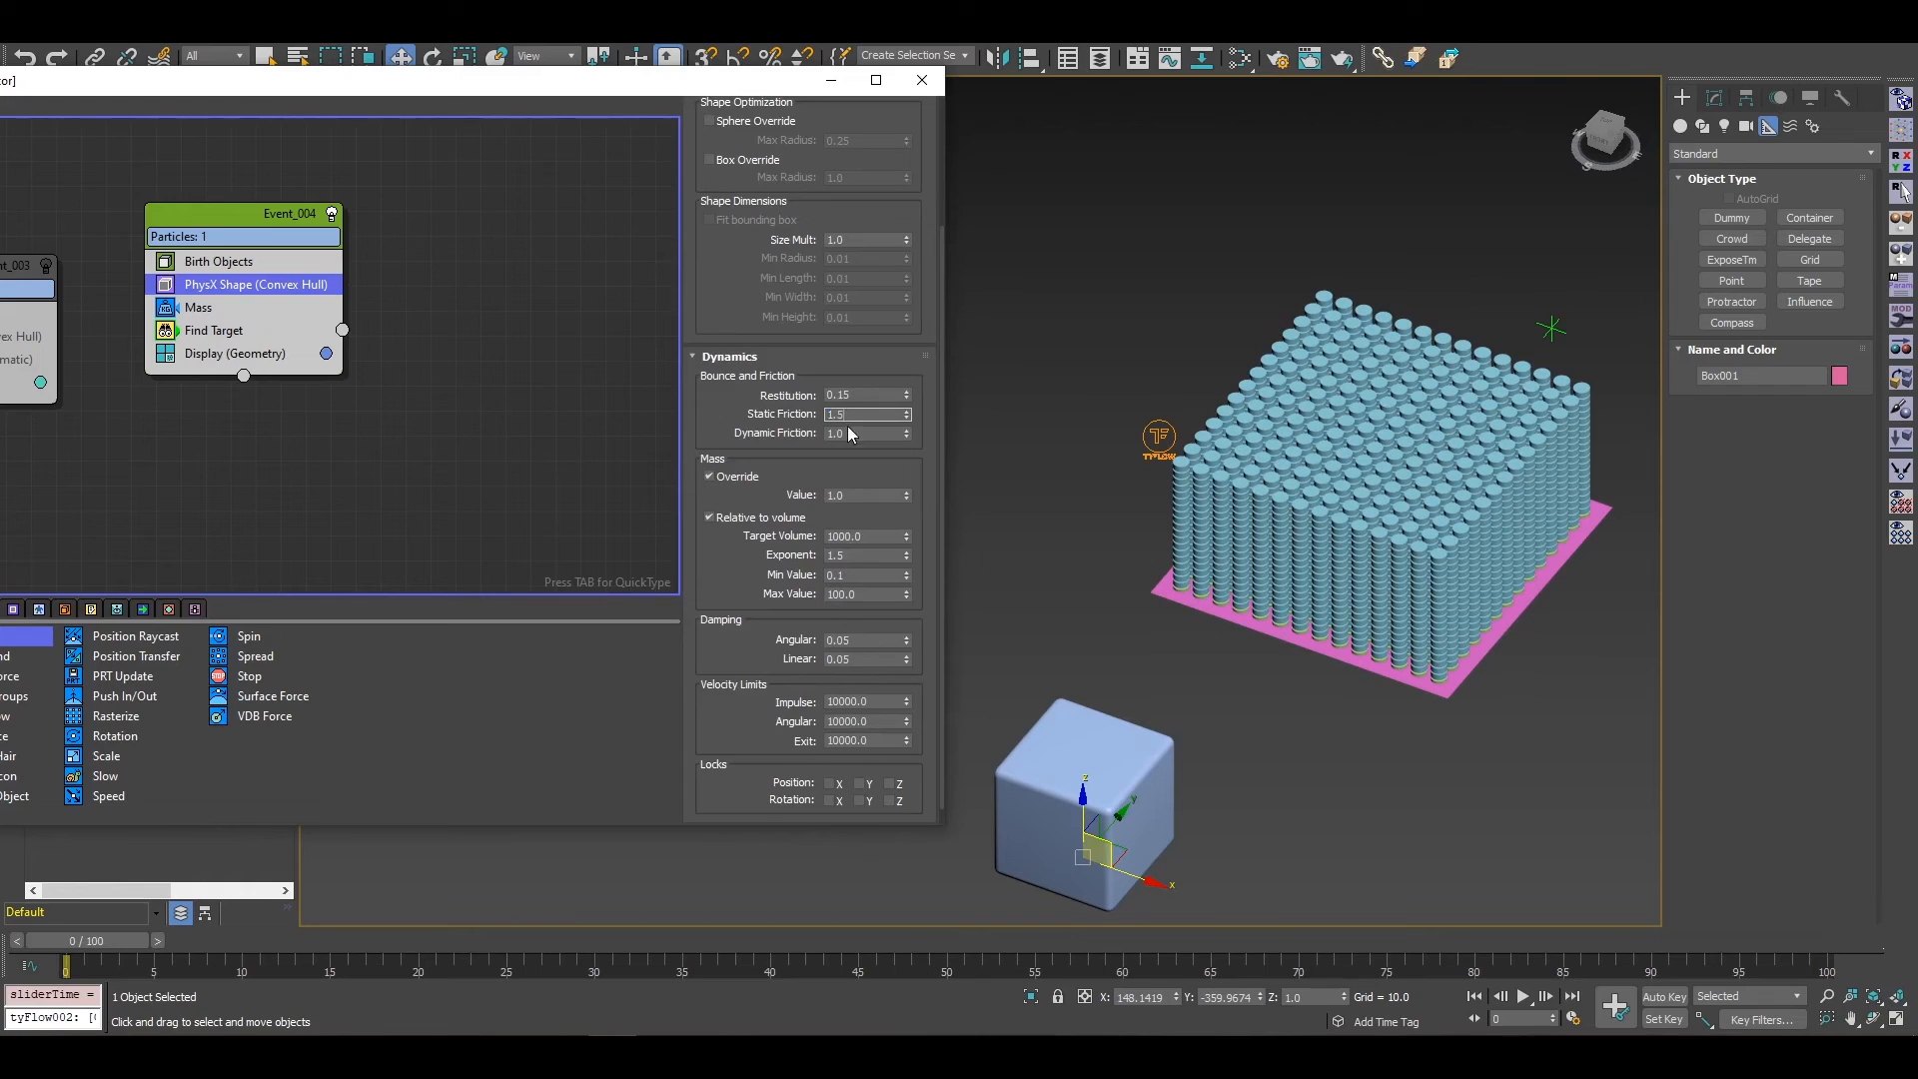
{"action": "left_click", "coordinate": [854, 434]}
{"action": "left_click", "coordinate": [1523, 997]}
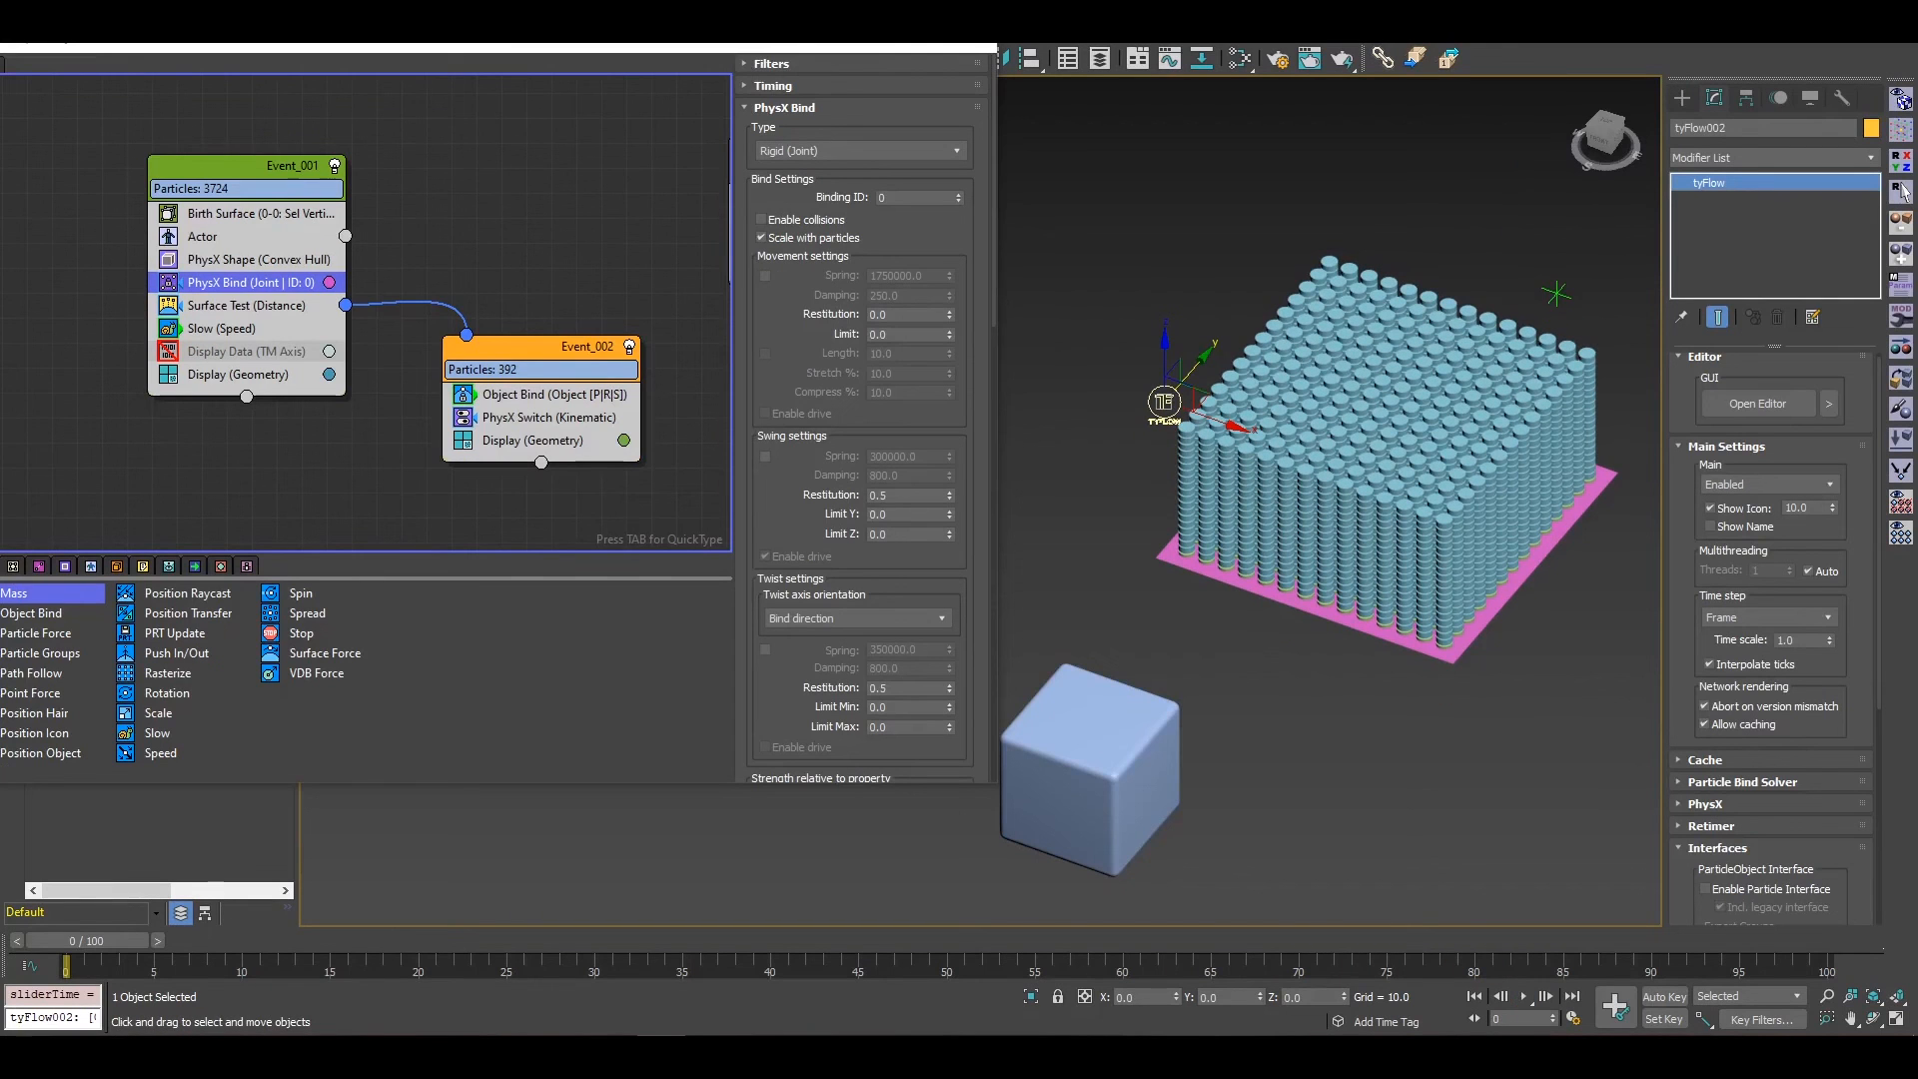
Step: Disable the Display (Geometry) operators in Event_001 and Event_002 and enable Generate Skinned Meshes in the Actor operator
{"action": "left_click", "coordinate": [168, 375]}
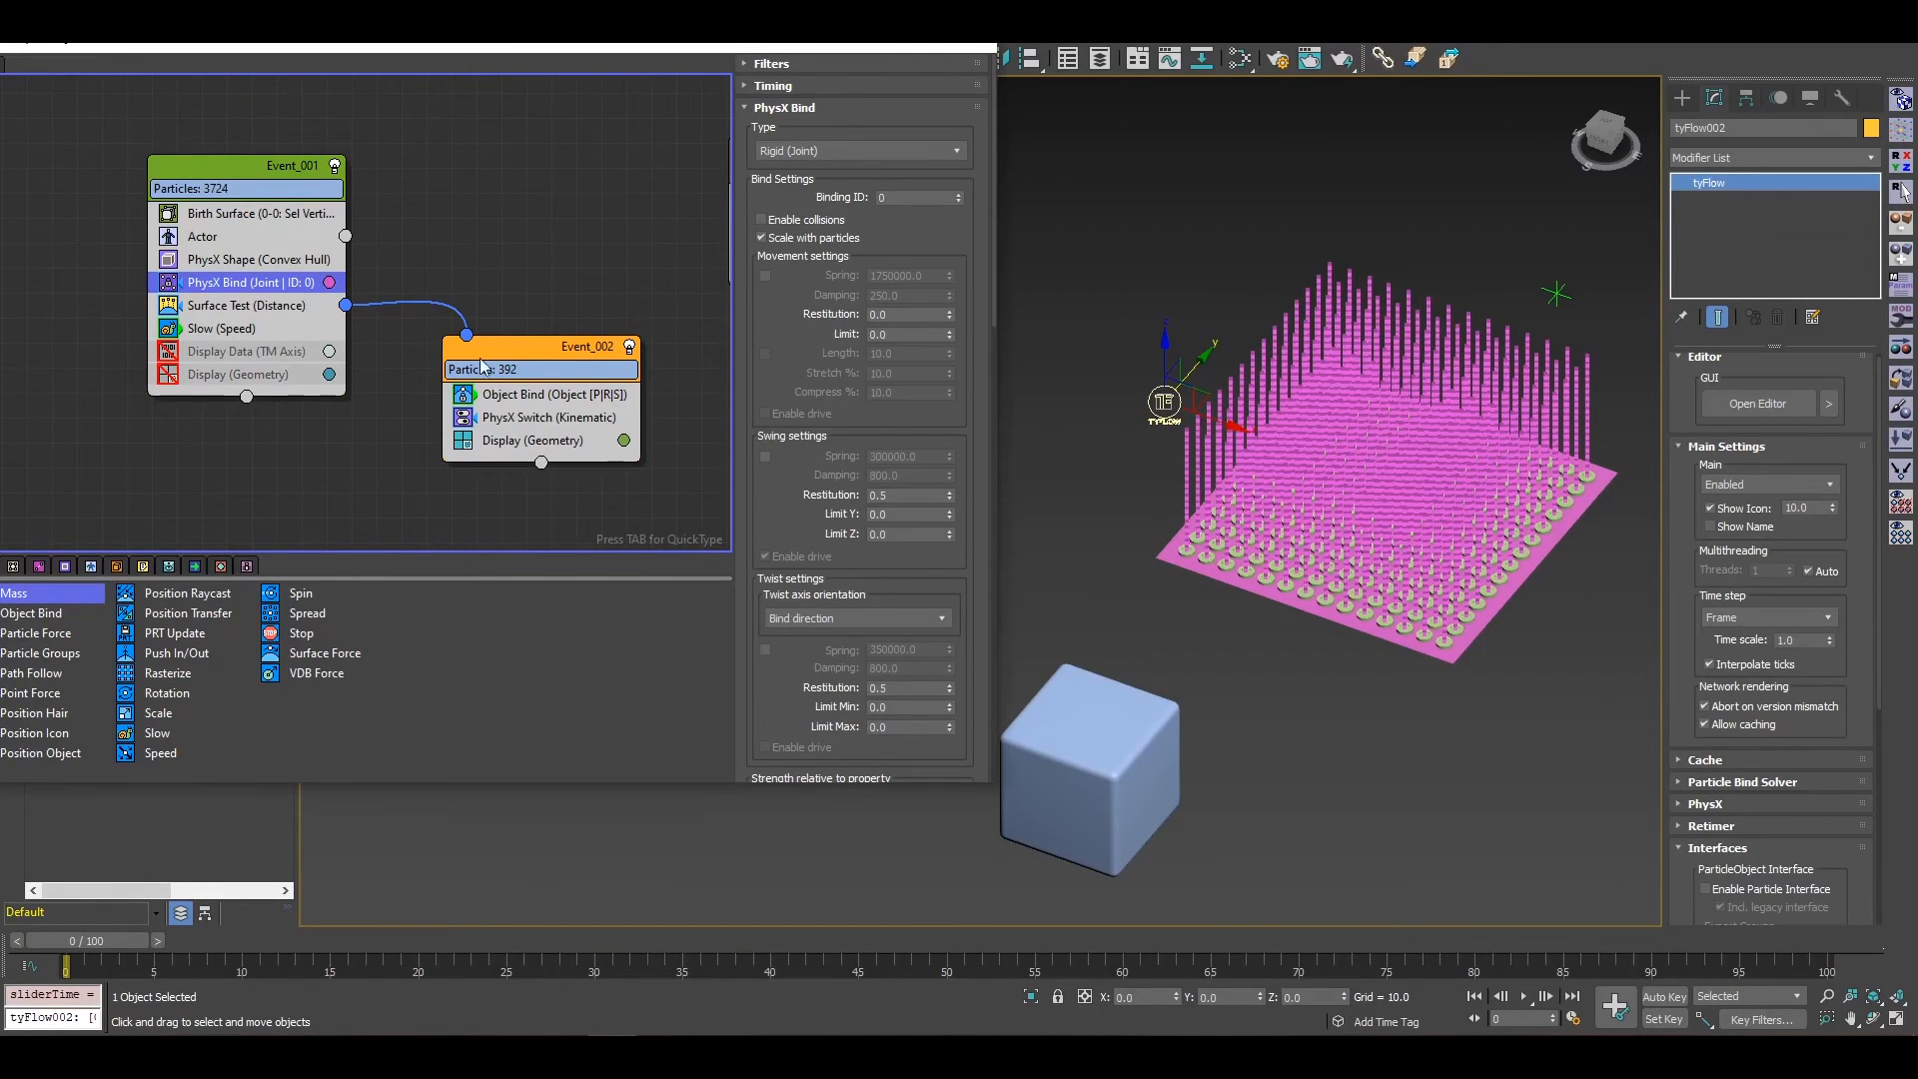
{"action": "left_click", "coordinate": [463, 444]}
{"action": "left_click", "coordinate": [215, 237]}
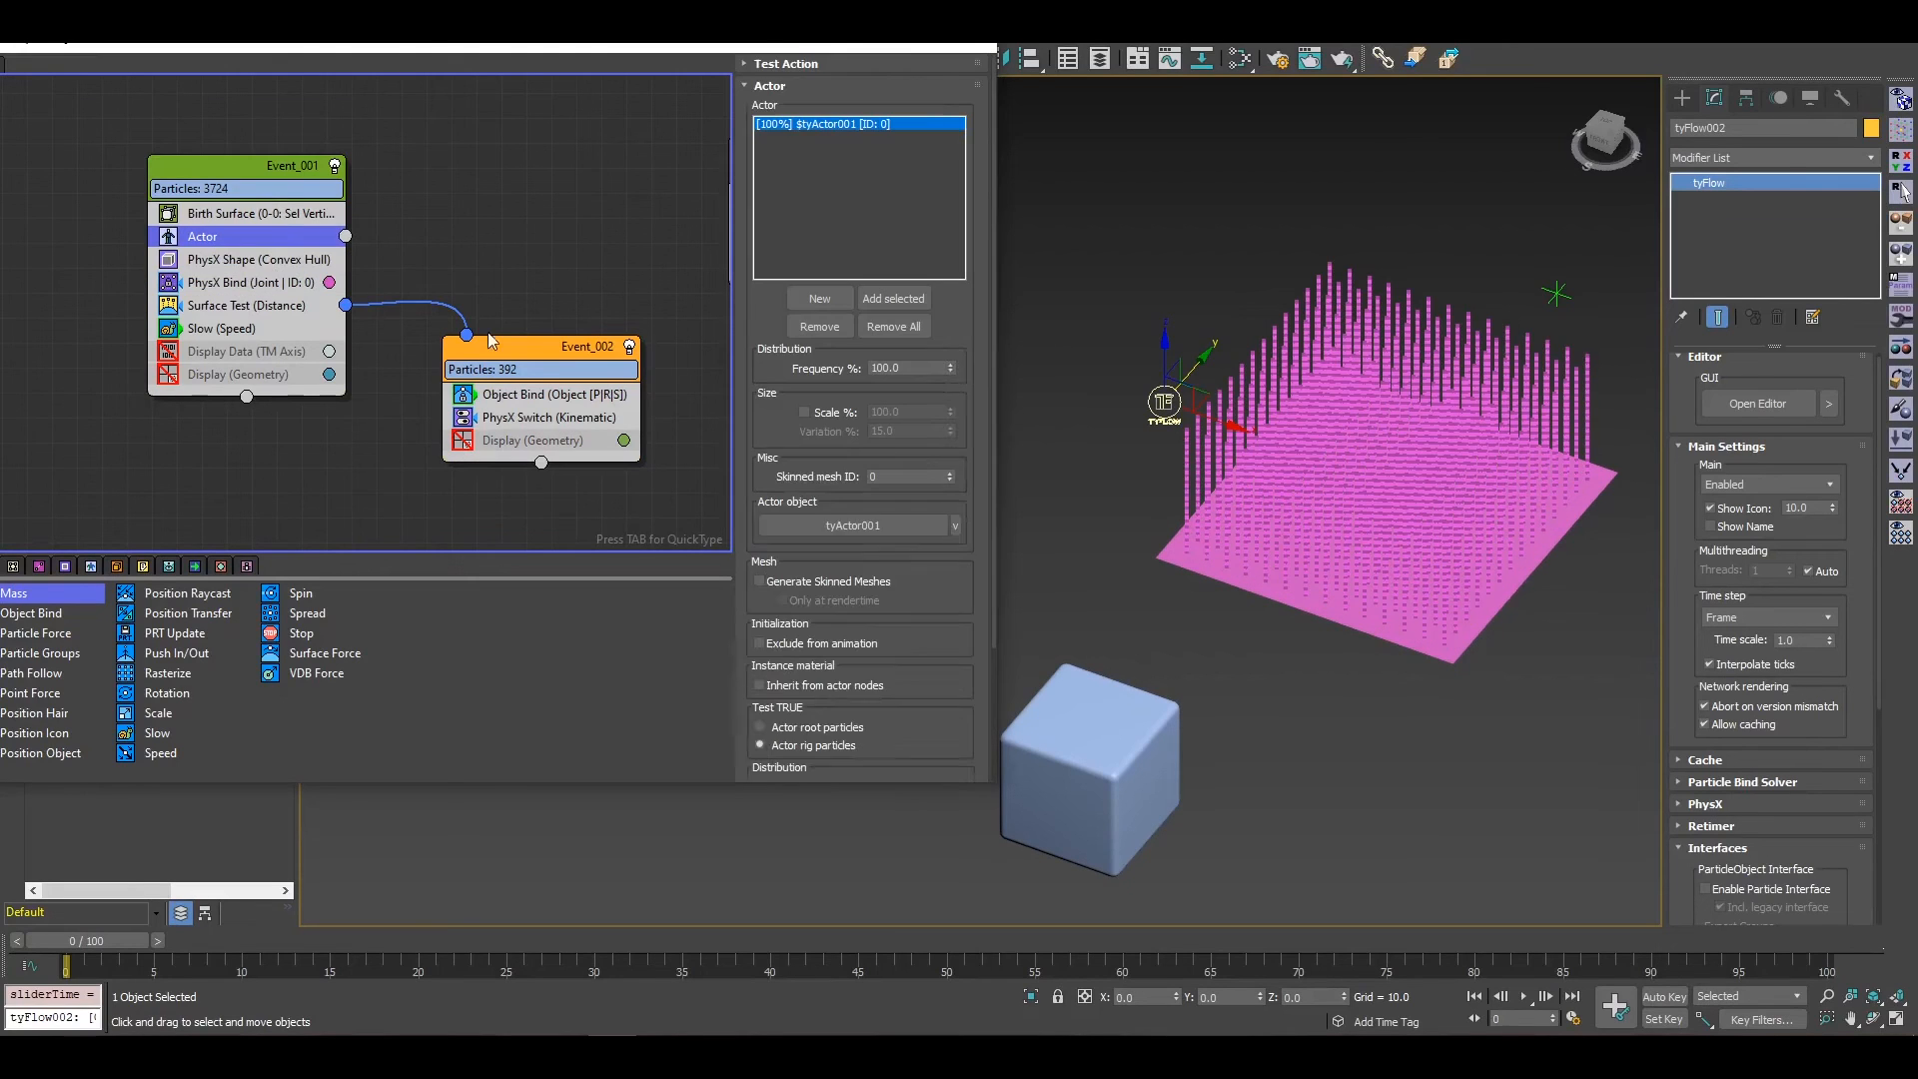
{"action": "left_click", "coordinate": [840, 583]}
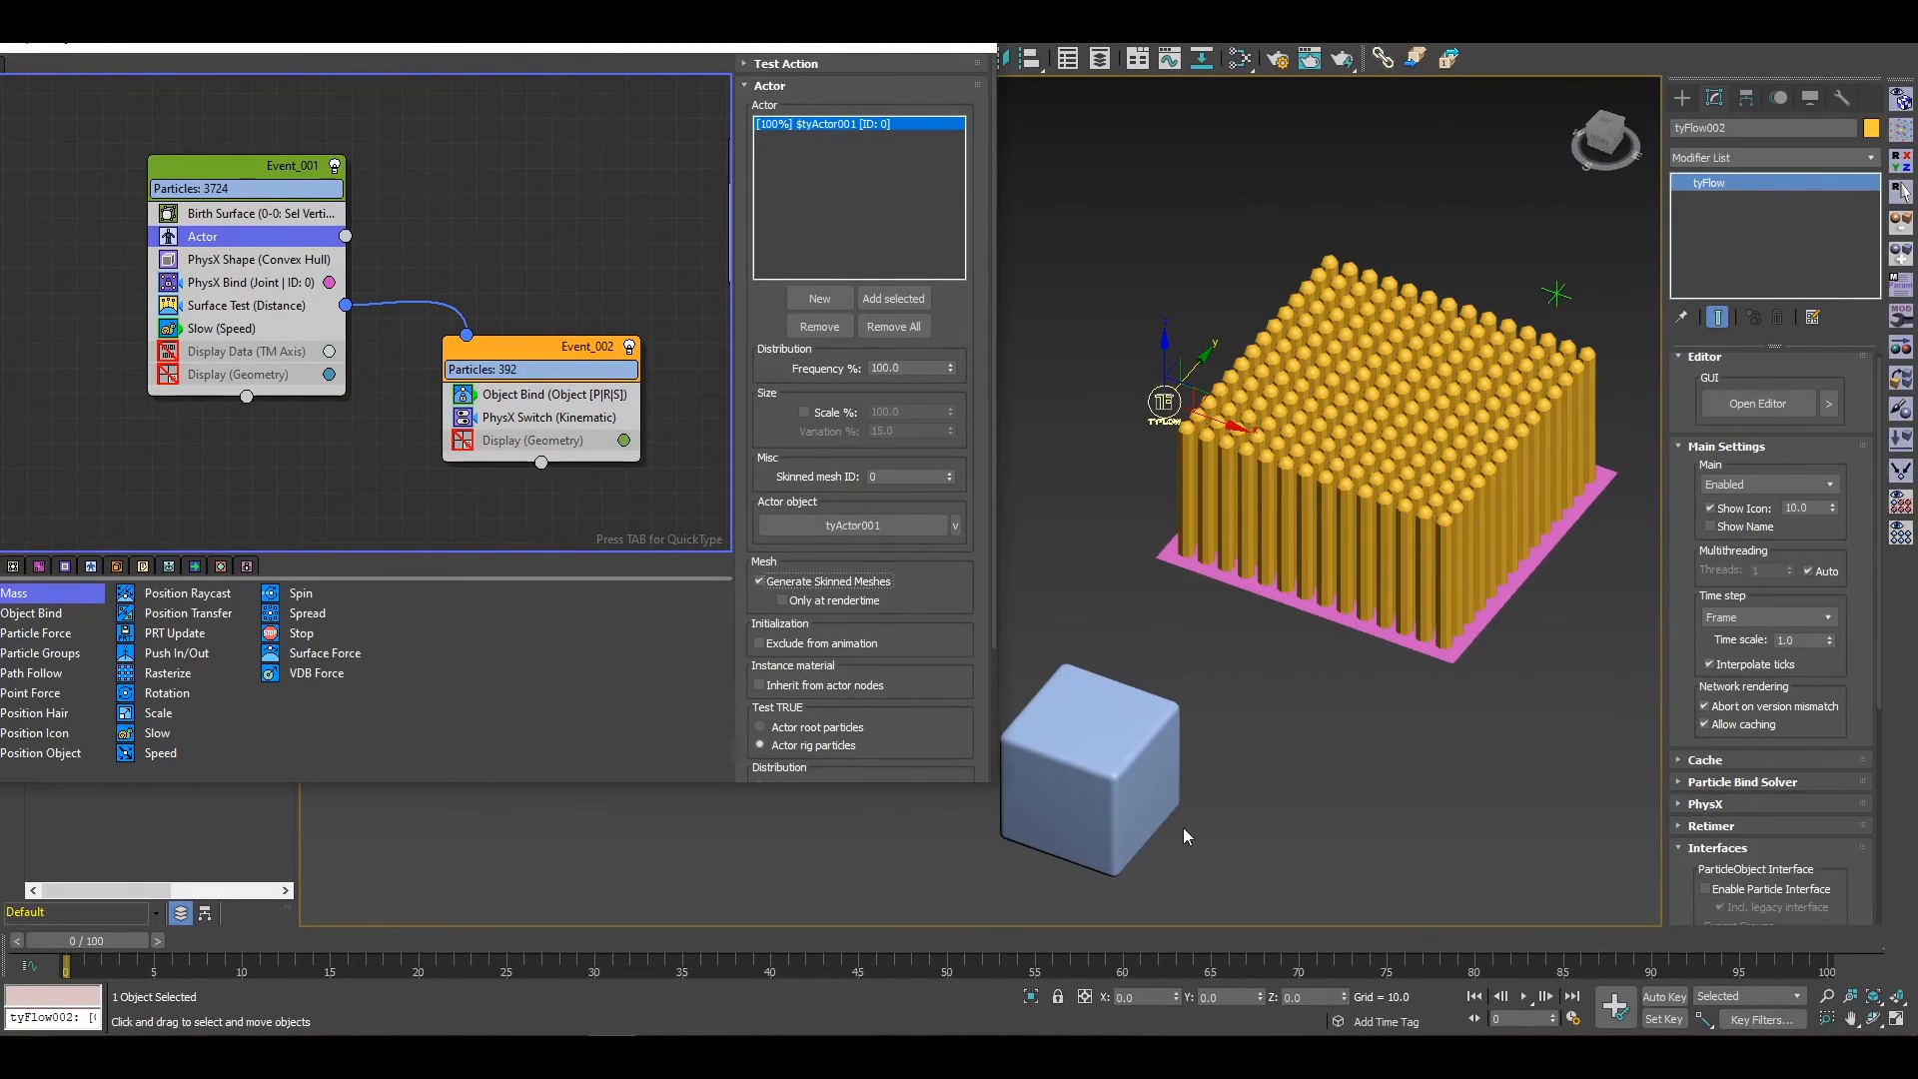
Step: Play the simulation with the skinned cylinder meshes and stop it at frame 25
{"action": "left_click", "coordinate": [1525, 998]}
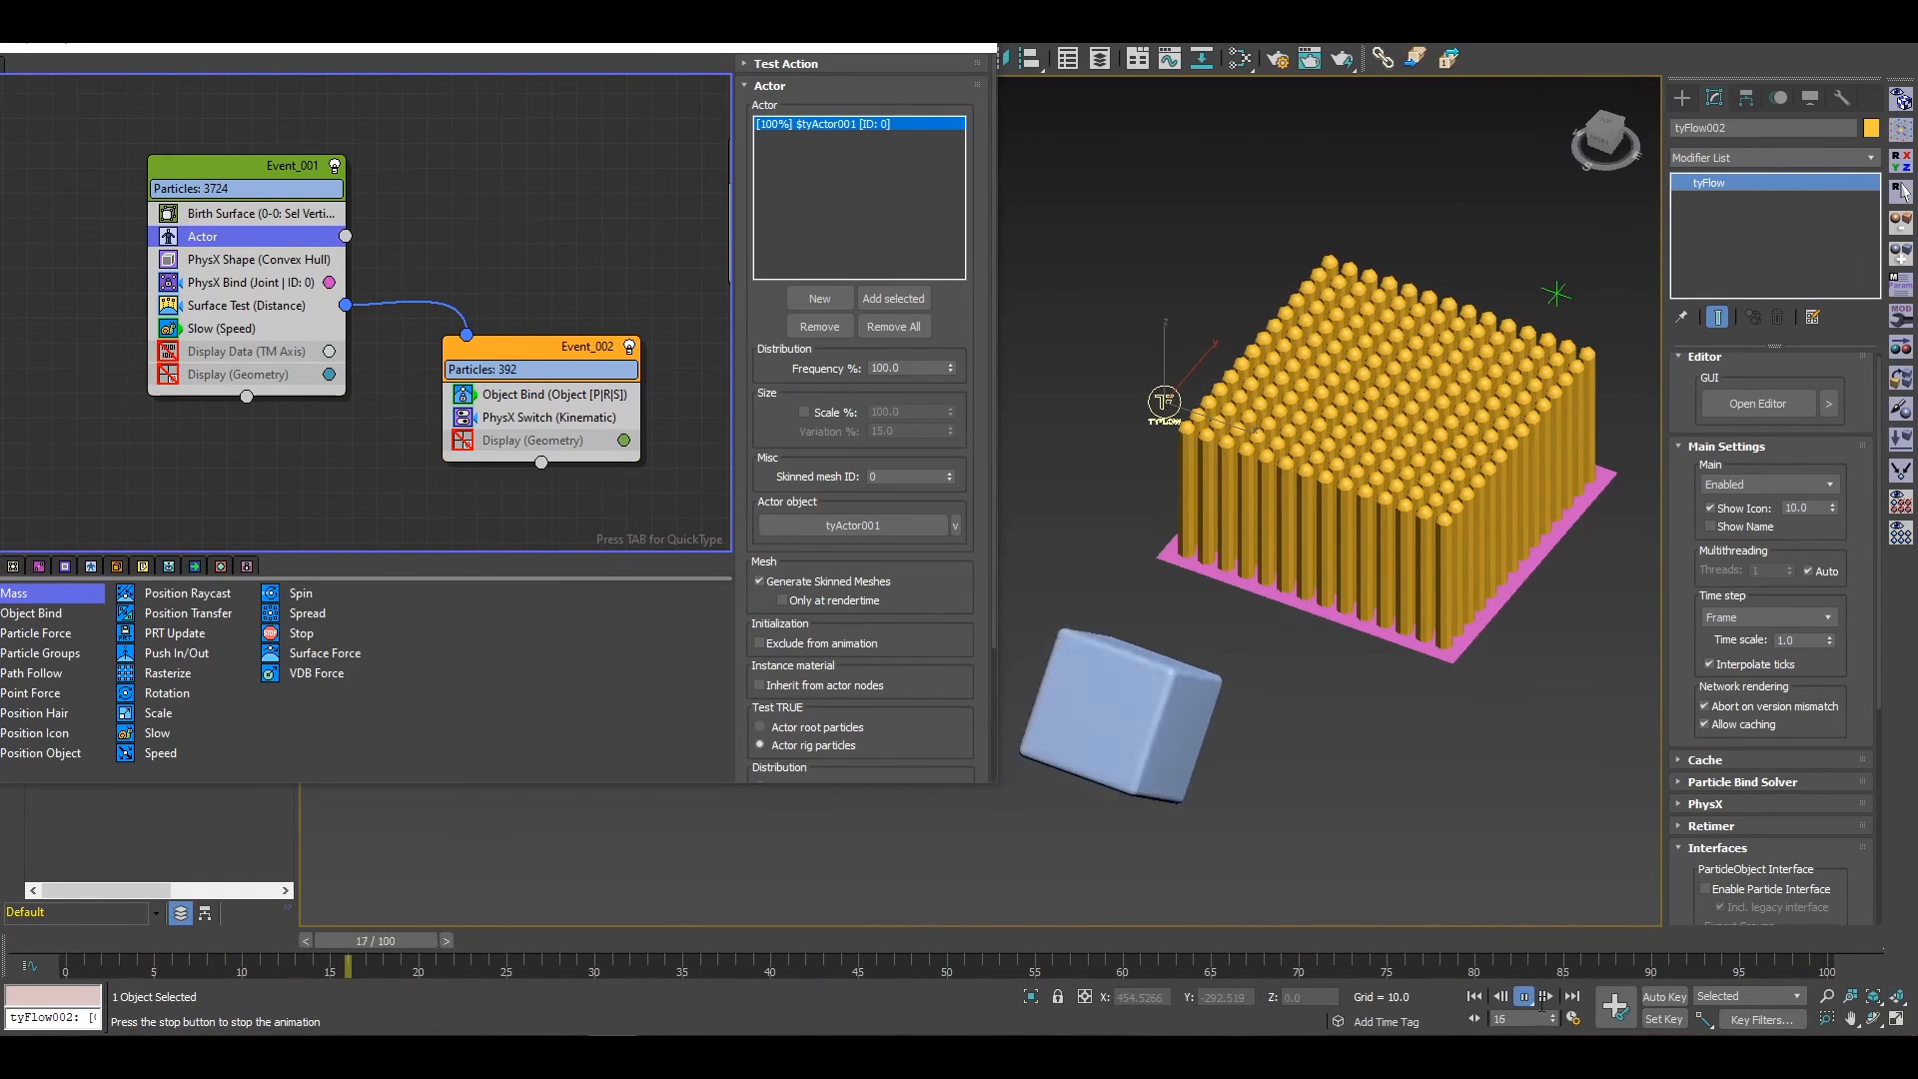
{"action": "key", "text": "/"}
{"action": "left_click", "coordinate": [1789, 157]}
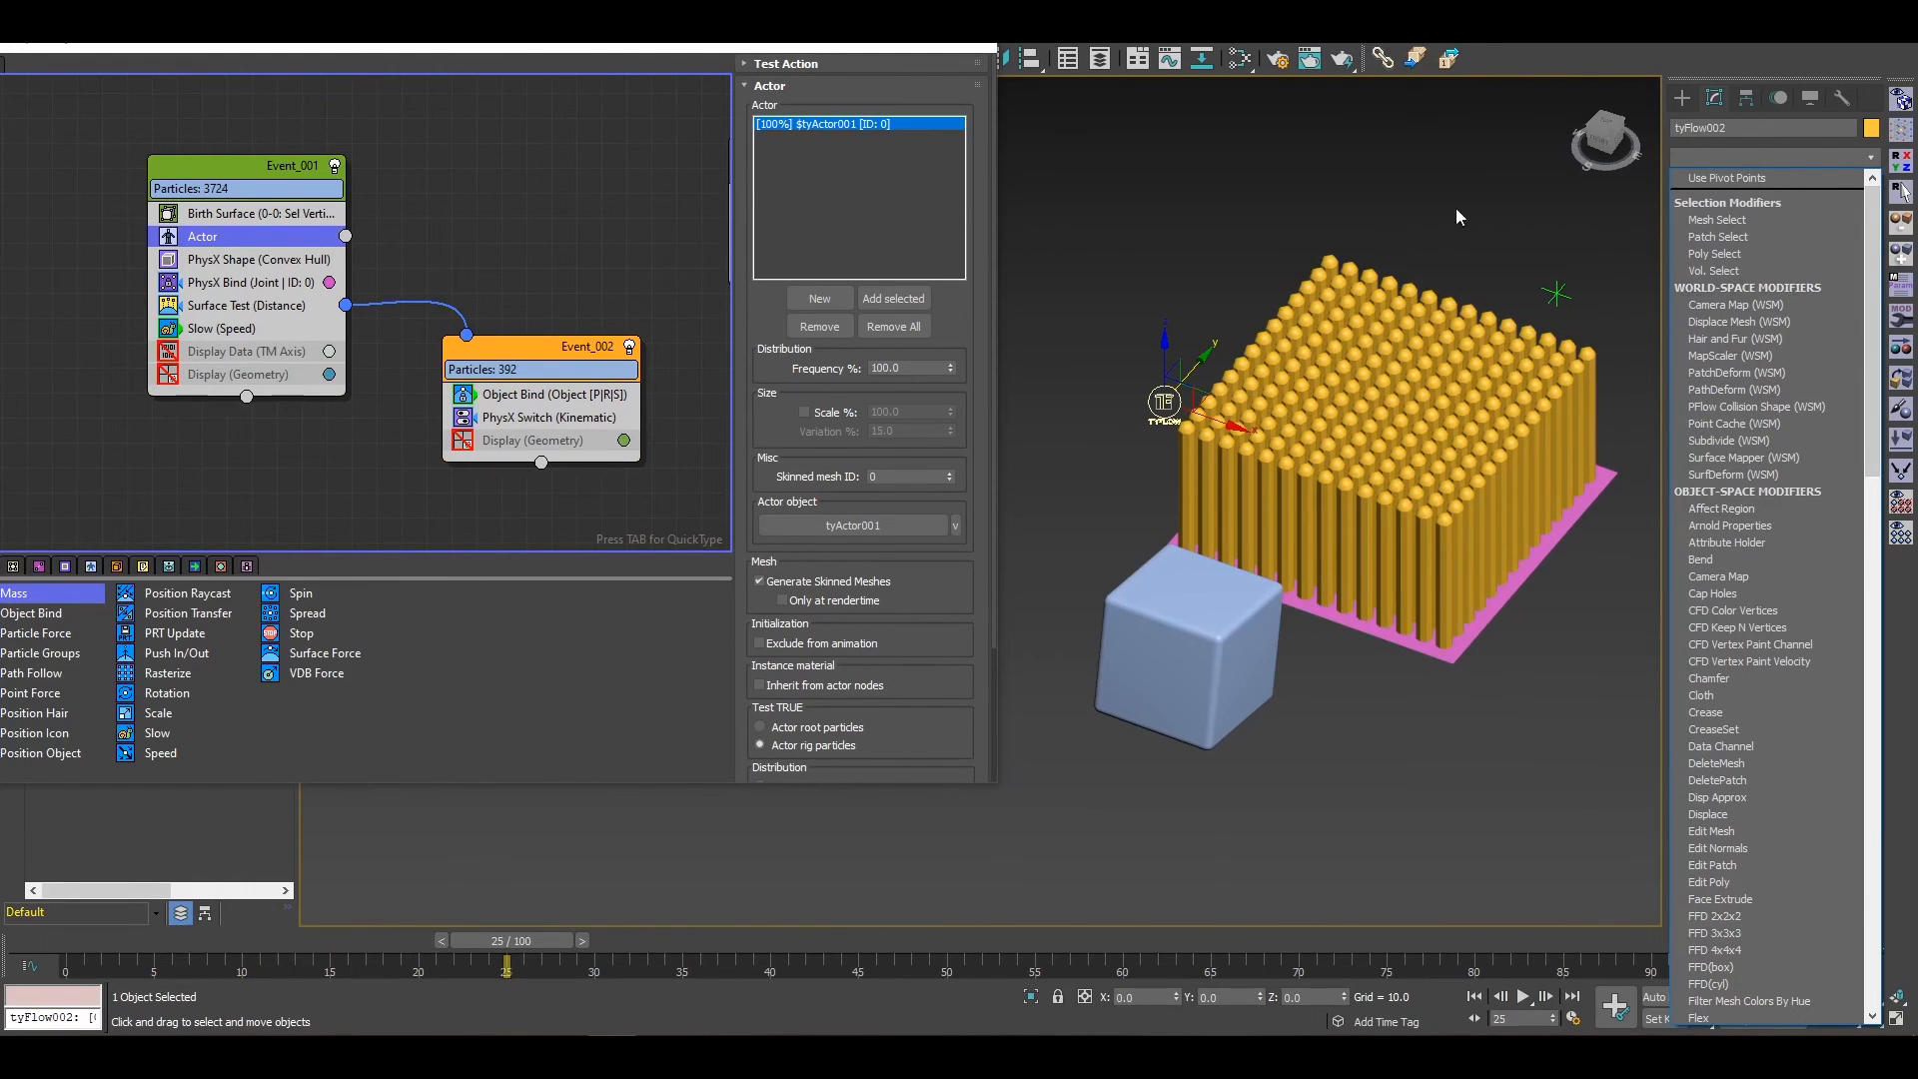
{"action": "left_click", "coordinate": [961, 46]}
Step: Create a snapshot mesh of tyFlow002
{"action": "left_click_drag", "start_coordinate": [725, 52], "coordinate": [693, 405]}
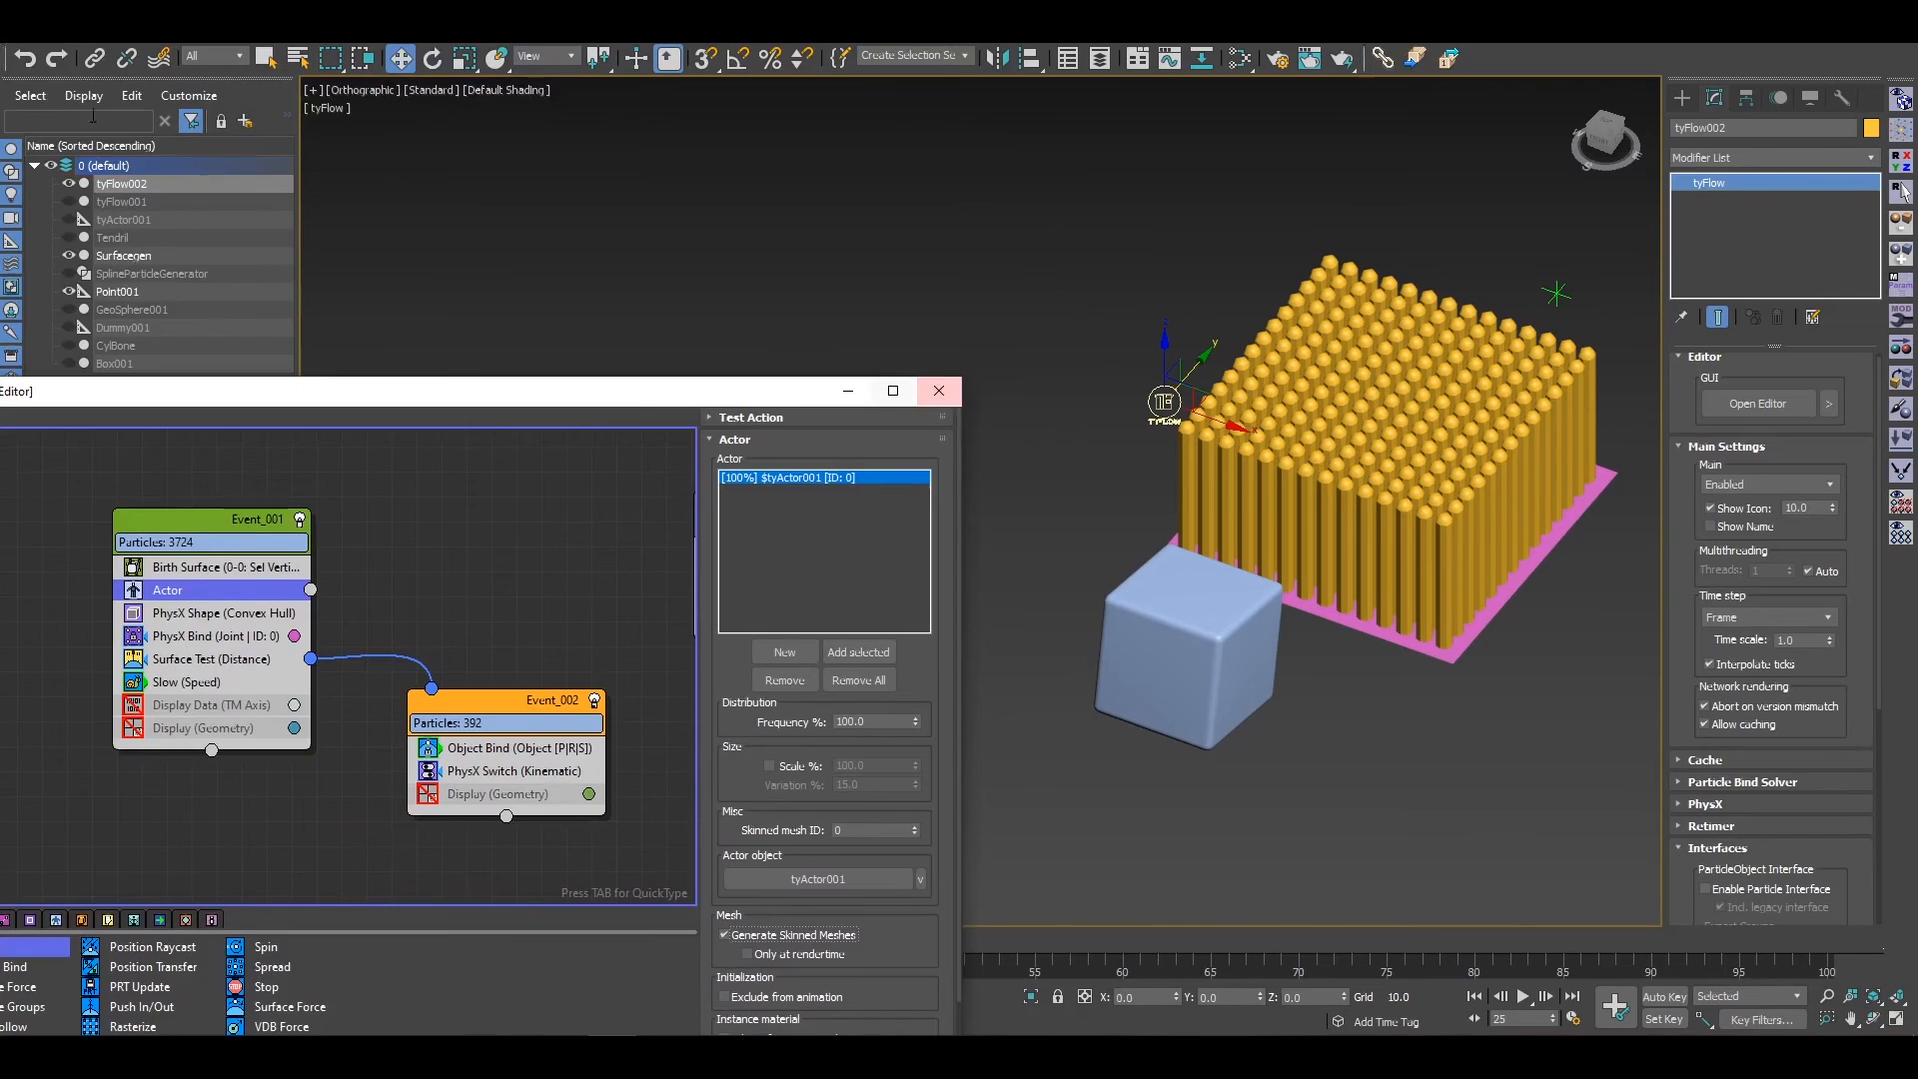
{"action": "left_click", "coordinate": [105, 34]}
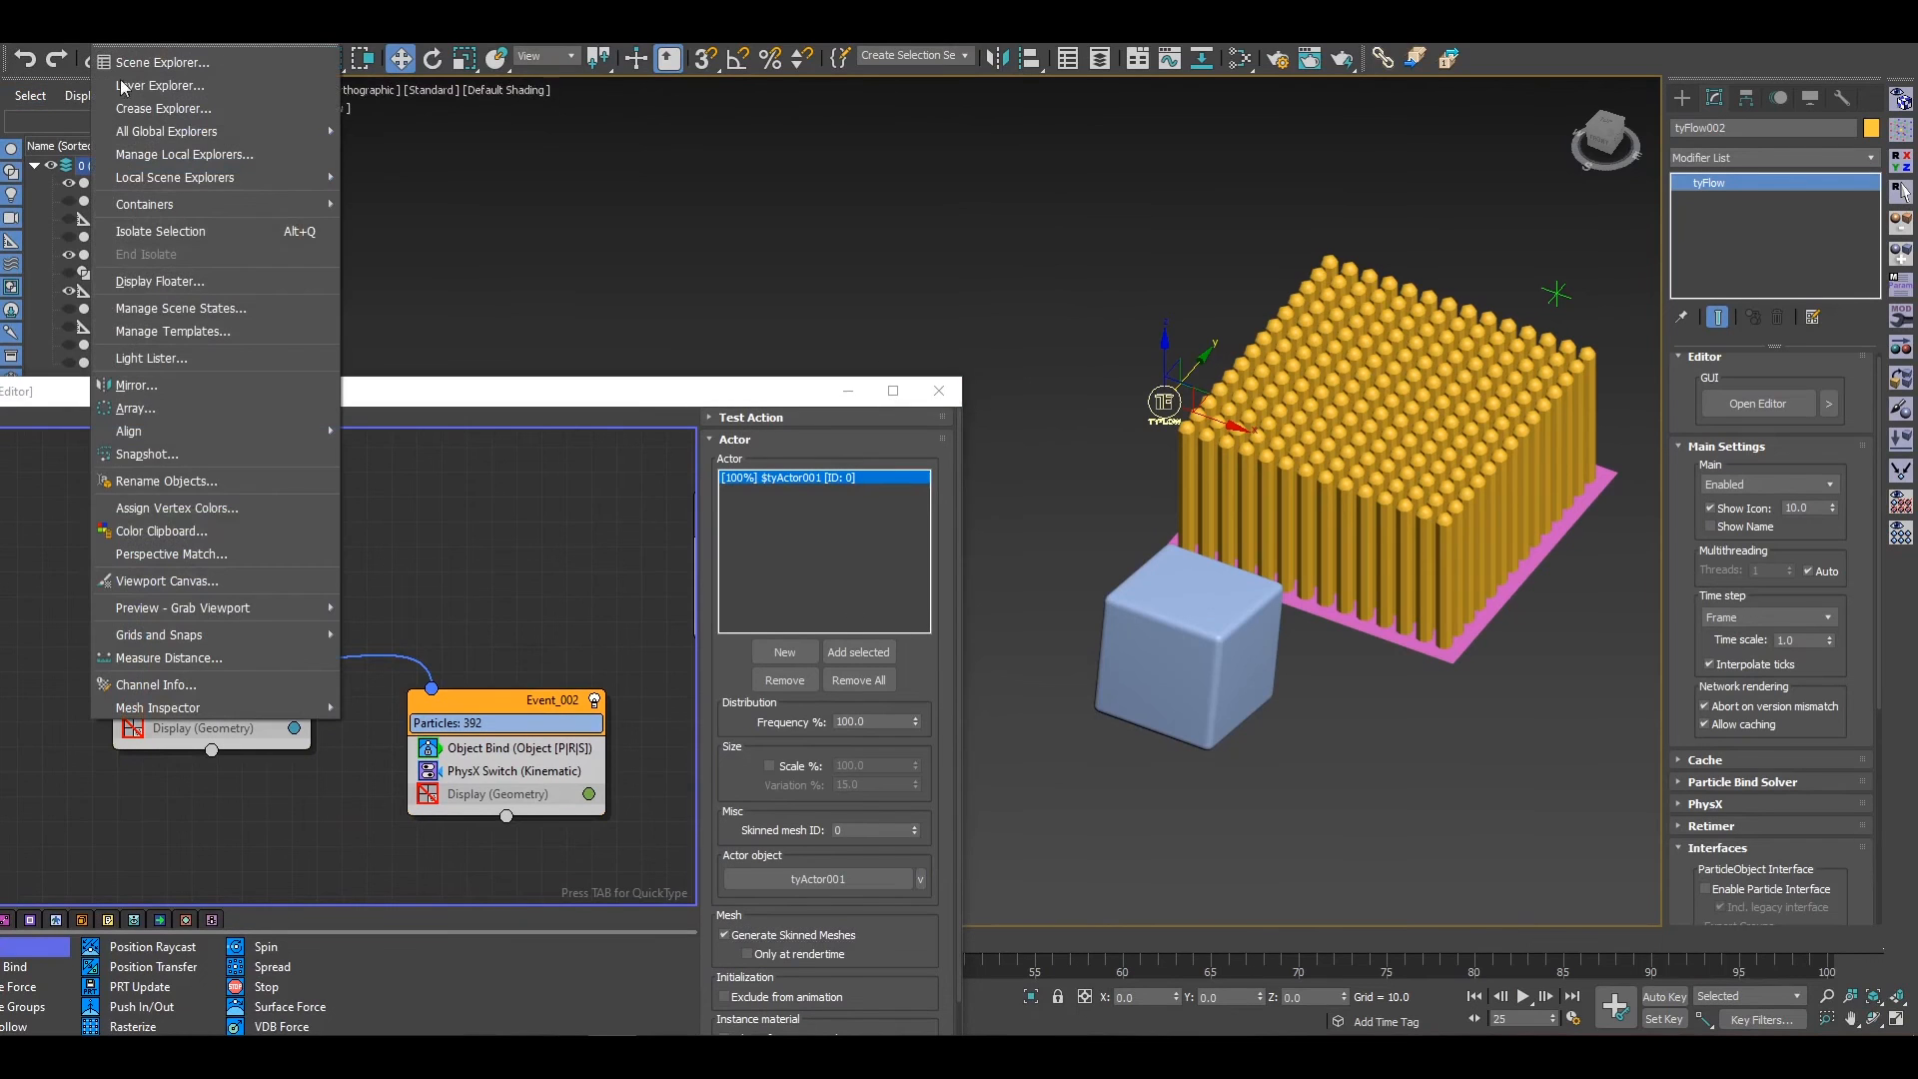
{"action": "left_click", "coordinate": [174, 453]}
{"action": "left_click", "coordinate": [905, 639]}
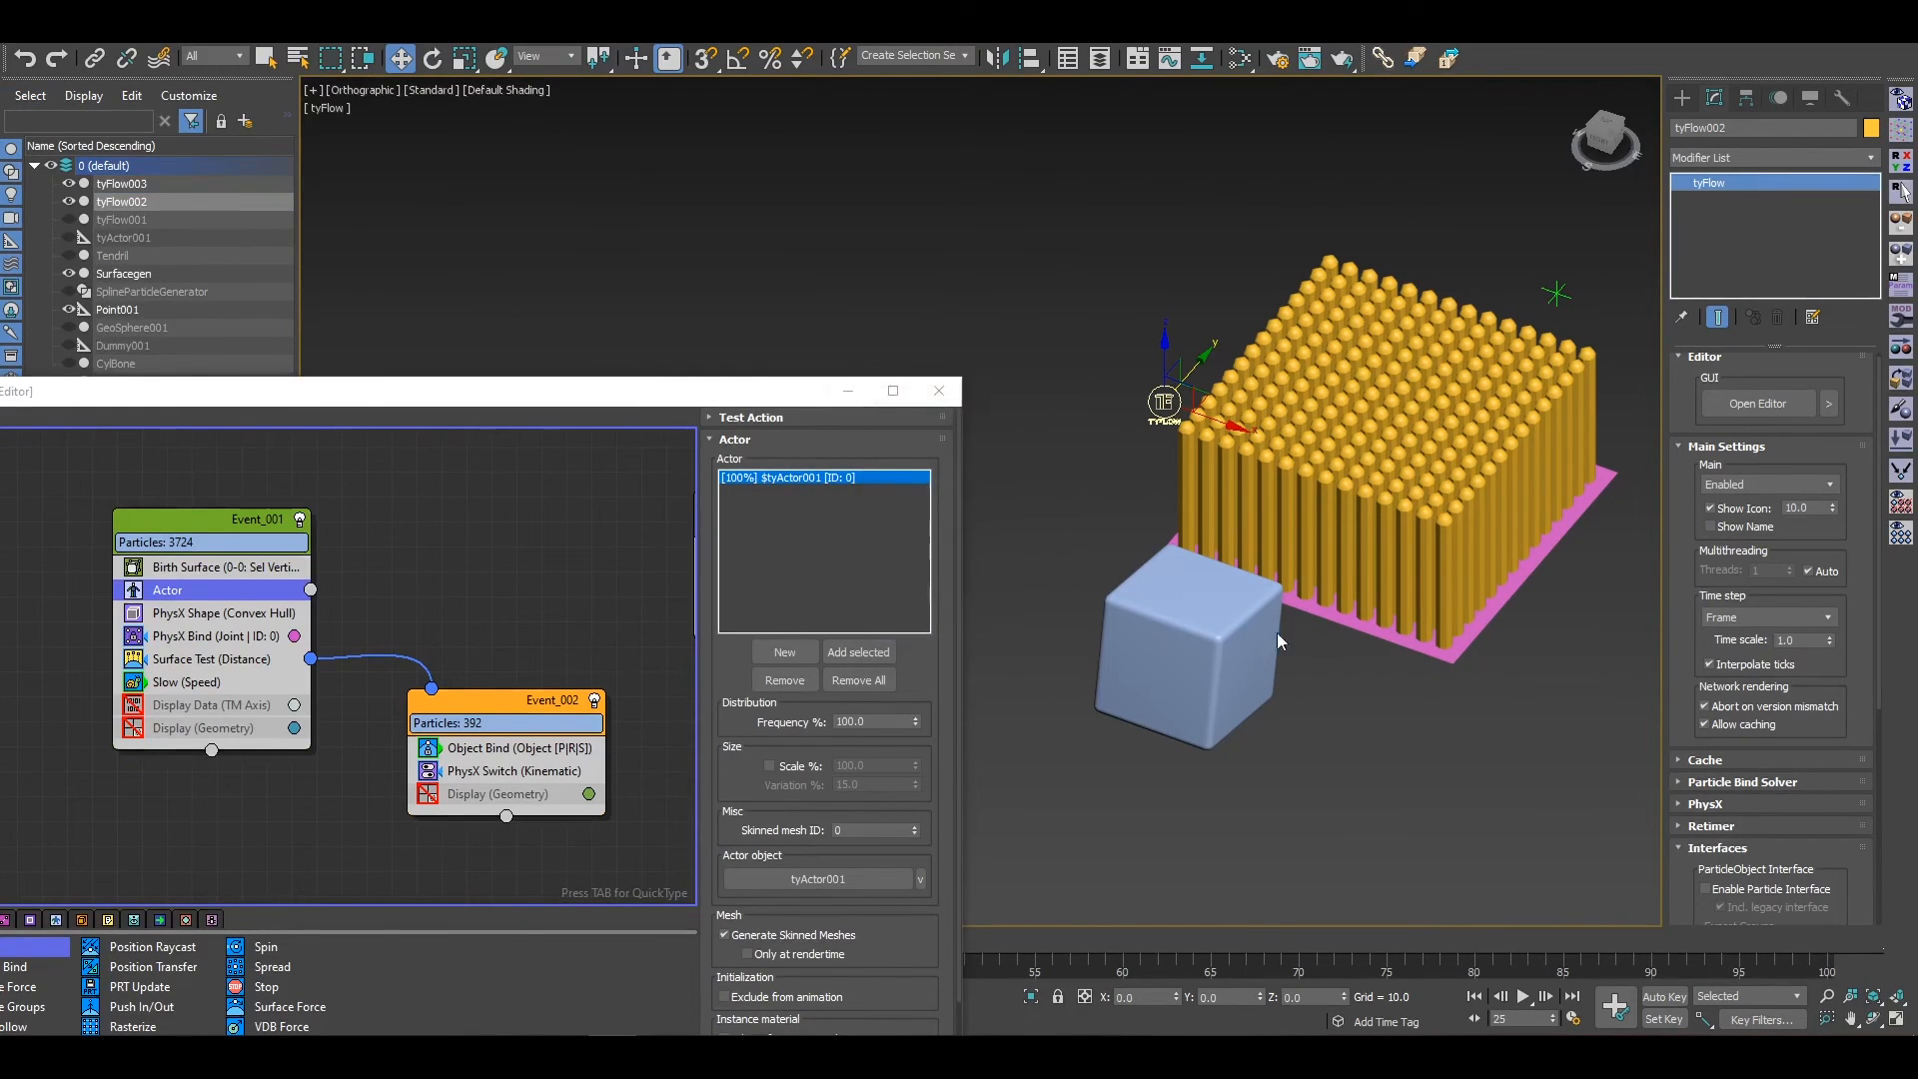
Step: Isolate the tyFlow003 snapshot mesh, turn on edged faces, and return to frame 0
{"action": "left_click", "coordinate": [850, 393]}
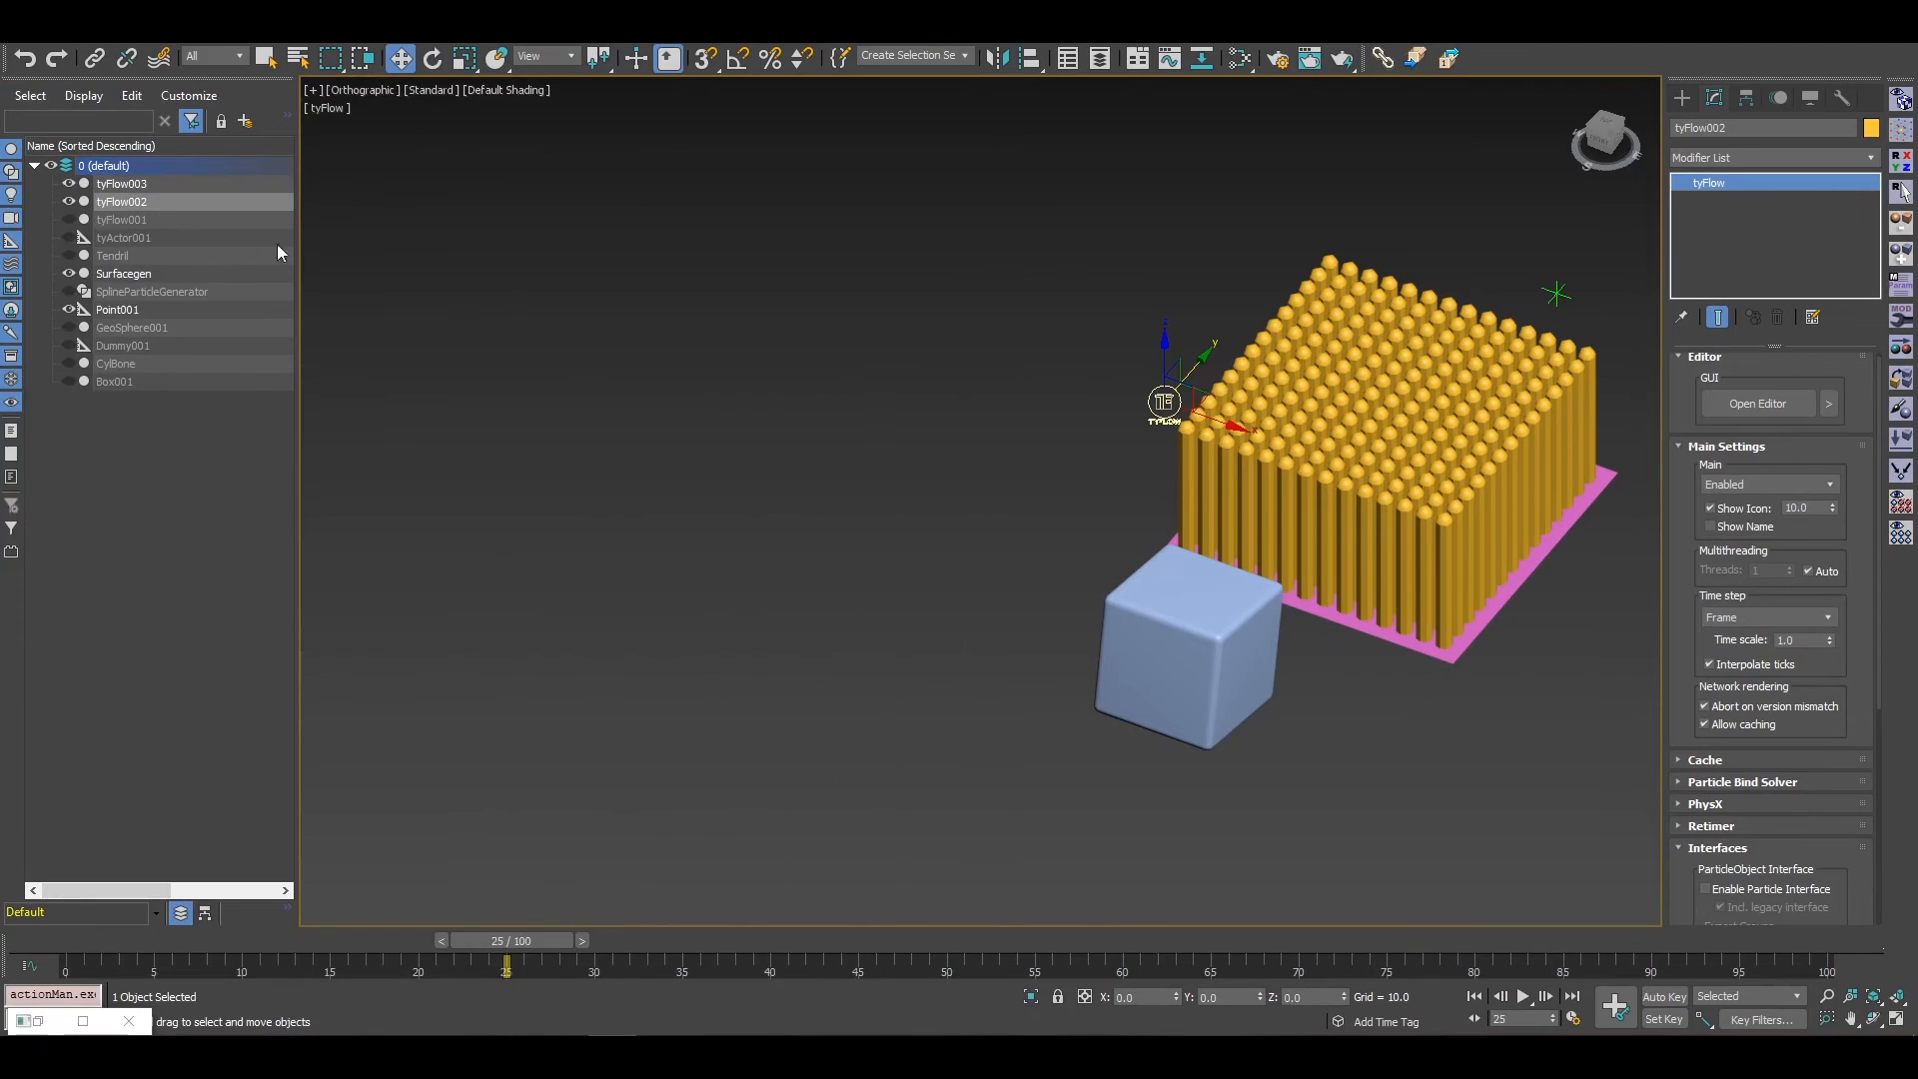
{"action": "left_click", "coordinate": [118, 184]}
{"action": "right_click", "coordinate": [956, 441]}
{"action": "left_click", "coordinate": [749, 473]}
{"action": "key", "text": "alt+q"}
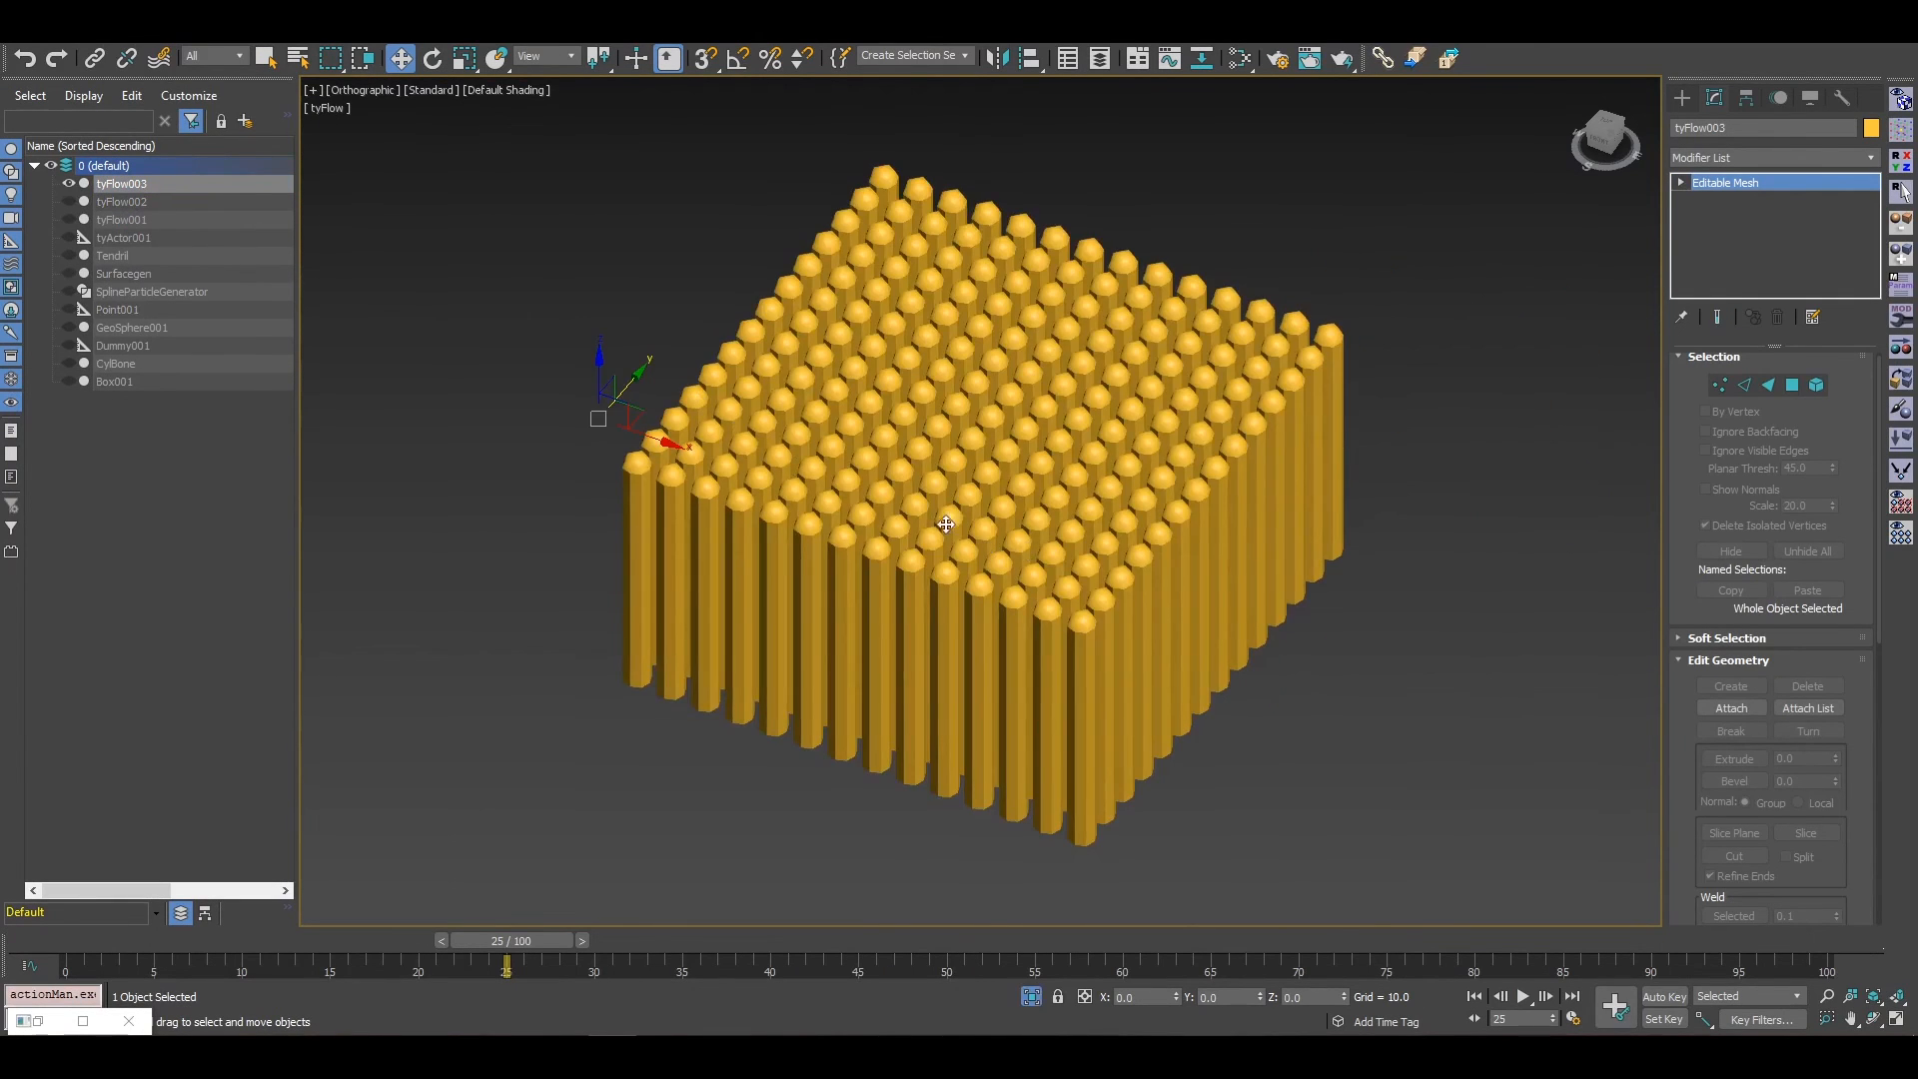
{"action": "key", "text": "F4"}
{"action": "mouse_move", "coordinate": [949, 548]}
{"action": "middle_mouse_down", "text": "alt"}
{"action": "mouse_move", "coordinate": [941, 565]}
{"action": "mouse_move", "coordinate": [1023, 679]}
{"action": "middle_mouse_up", "text": "alt"}
{"action": "key", "text": "Home"}
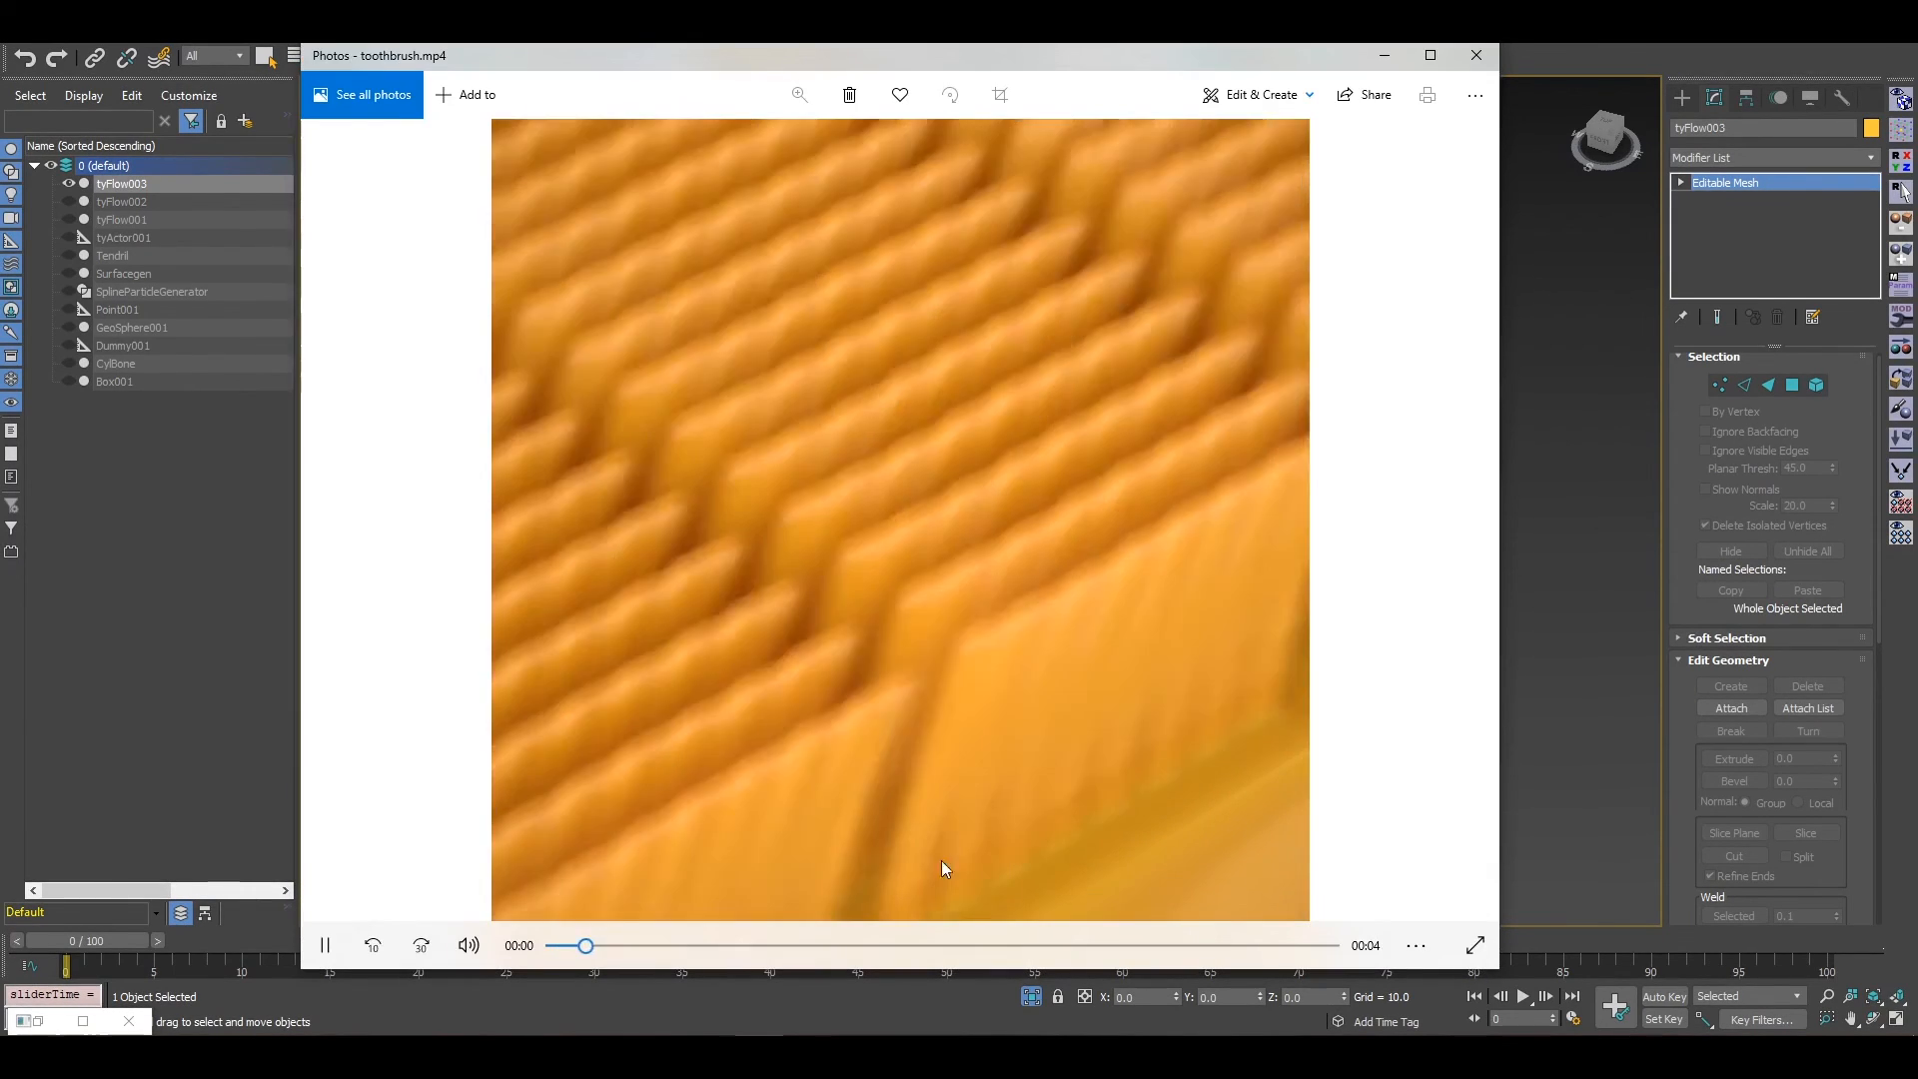
Step: Pause the toothbrush.mp4 reference video to examine the bristle shapes, and minimize it
{"action": "left_click", "coordinate": [1197, 656]}
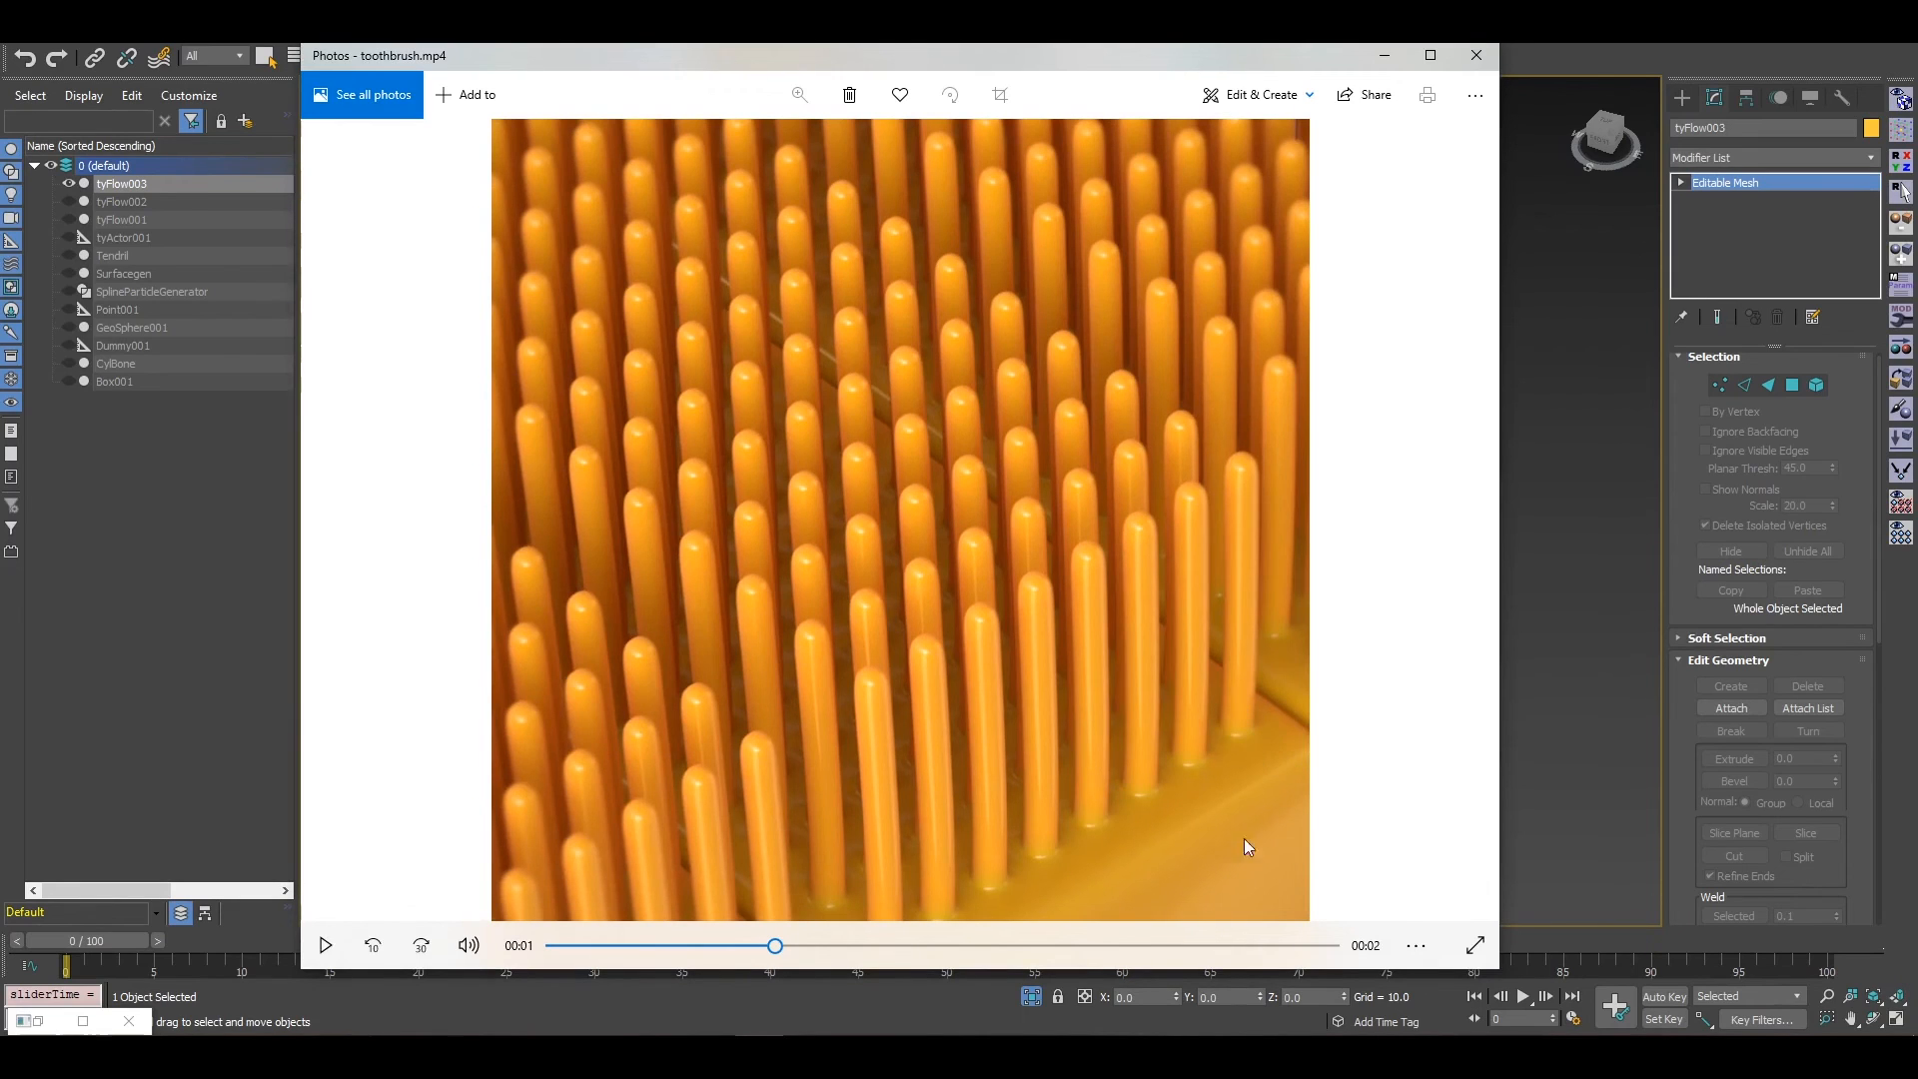
{"action": "left_click", "coordinate": [1385, 55]}
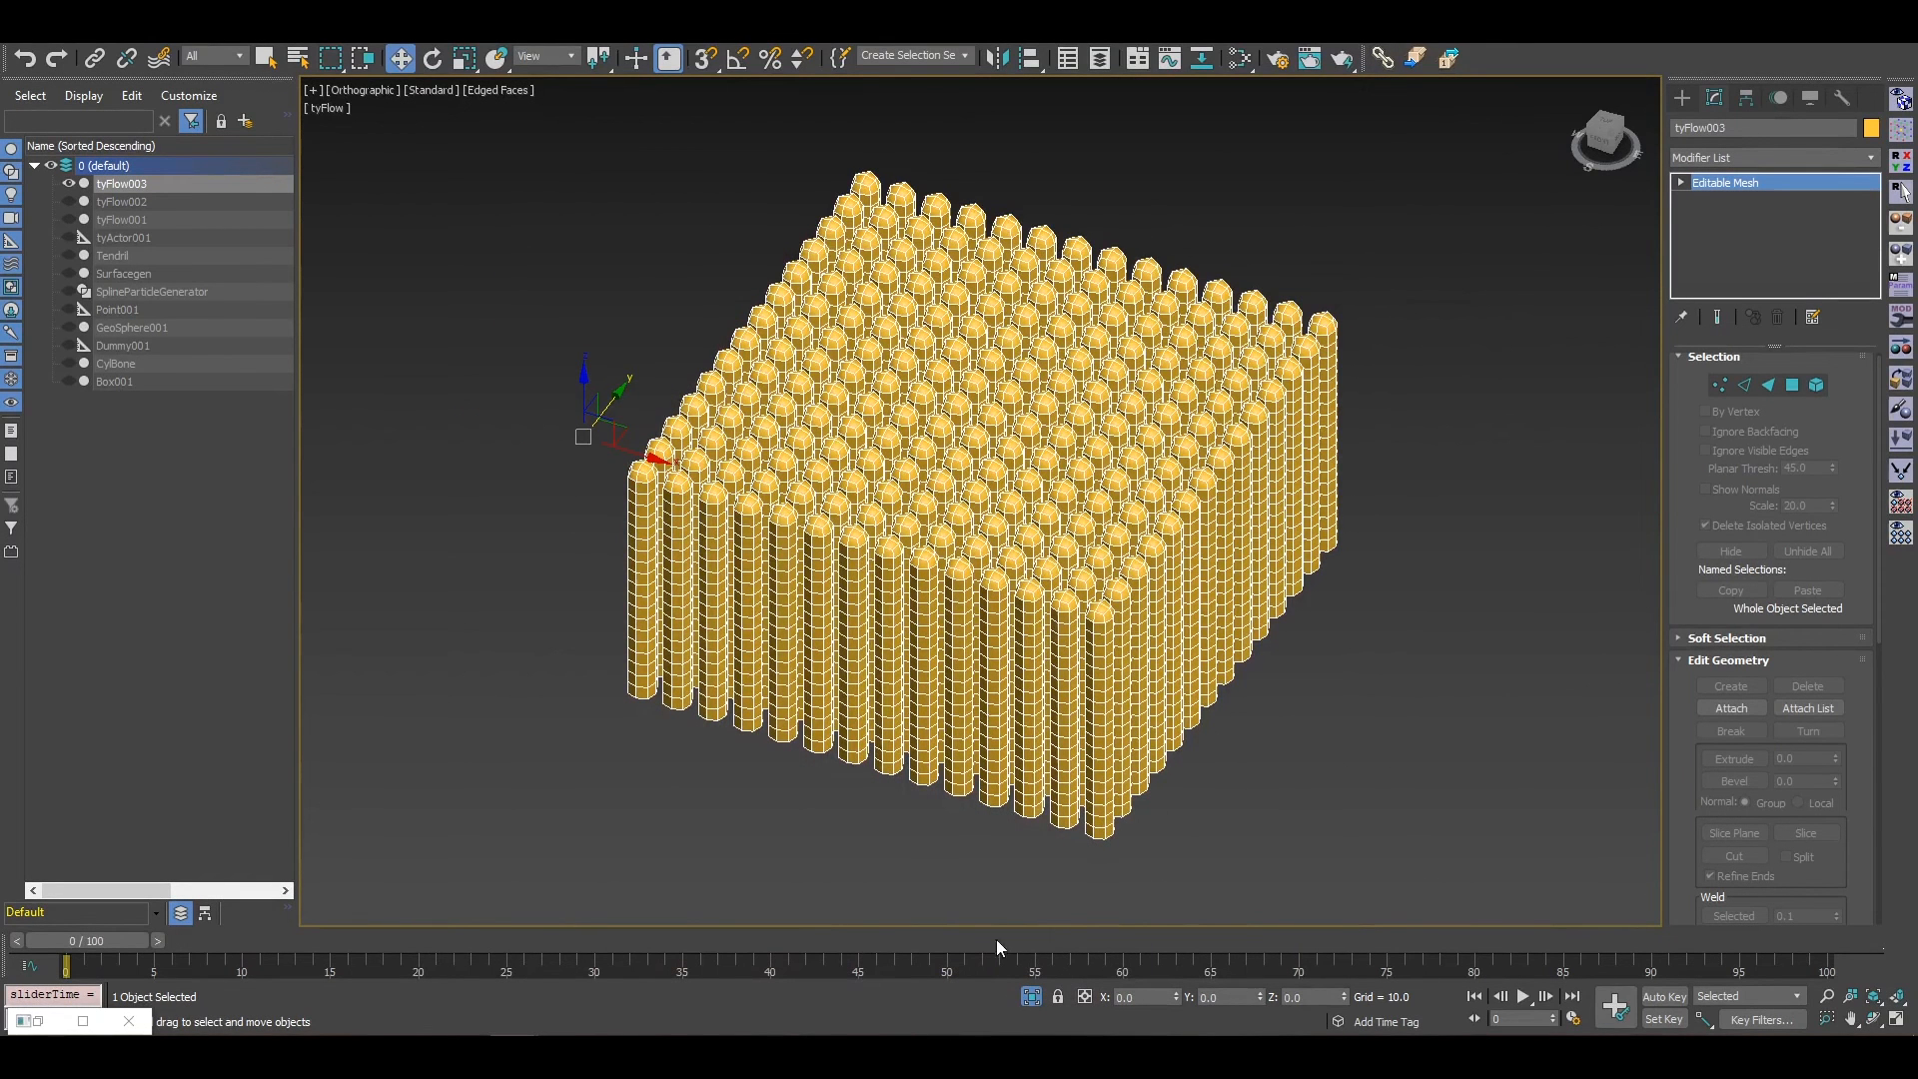
Step: End the isolation and add a TurboSmooth modifier to the tyFlow003 snapshot mesh
{"action": "left_click", "coordinate": [1031, 999]}
{"action": "key", "text": "z"}
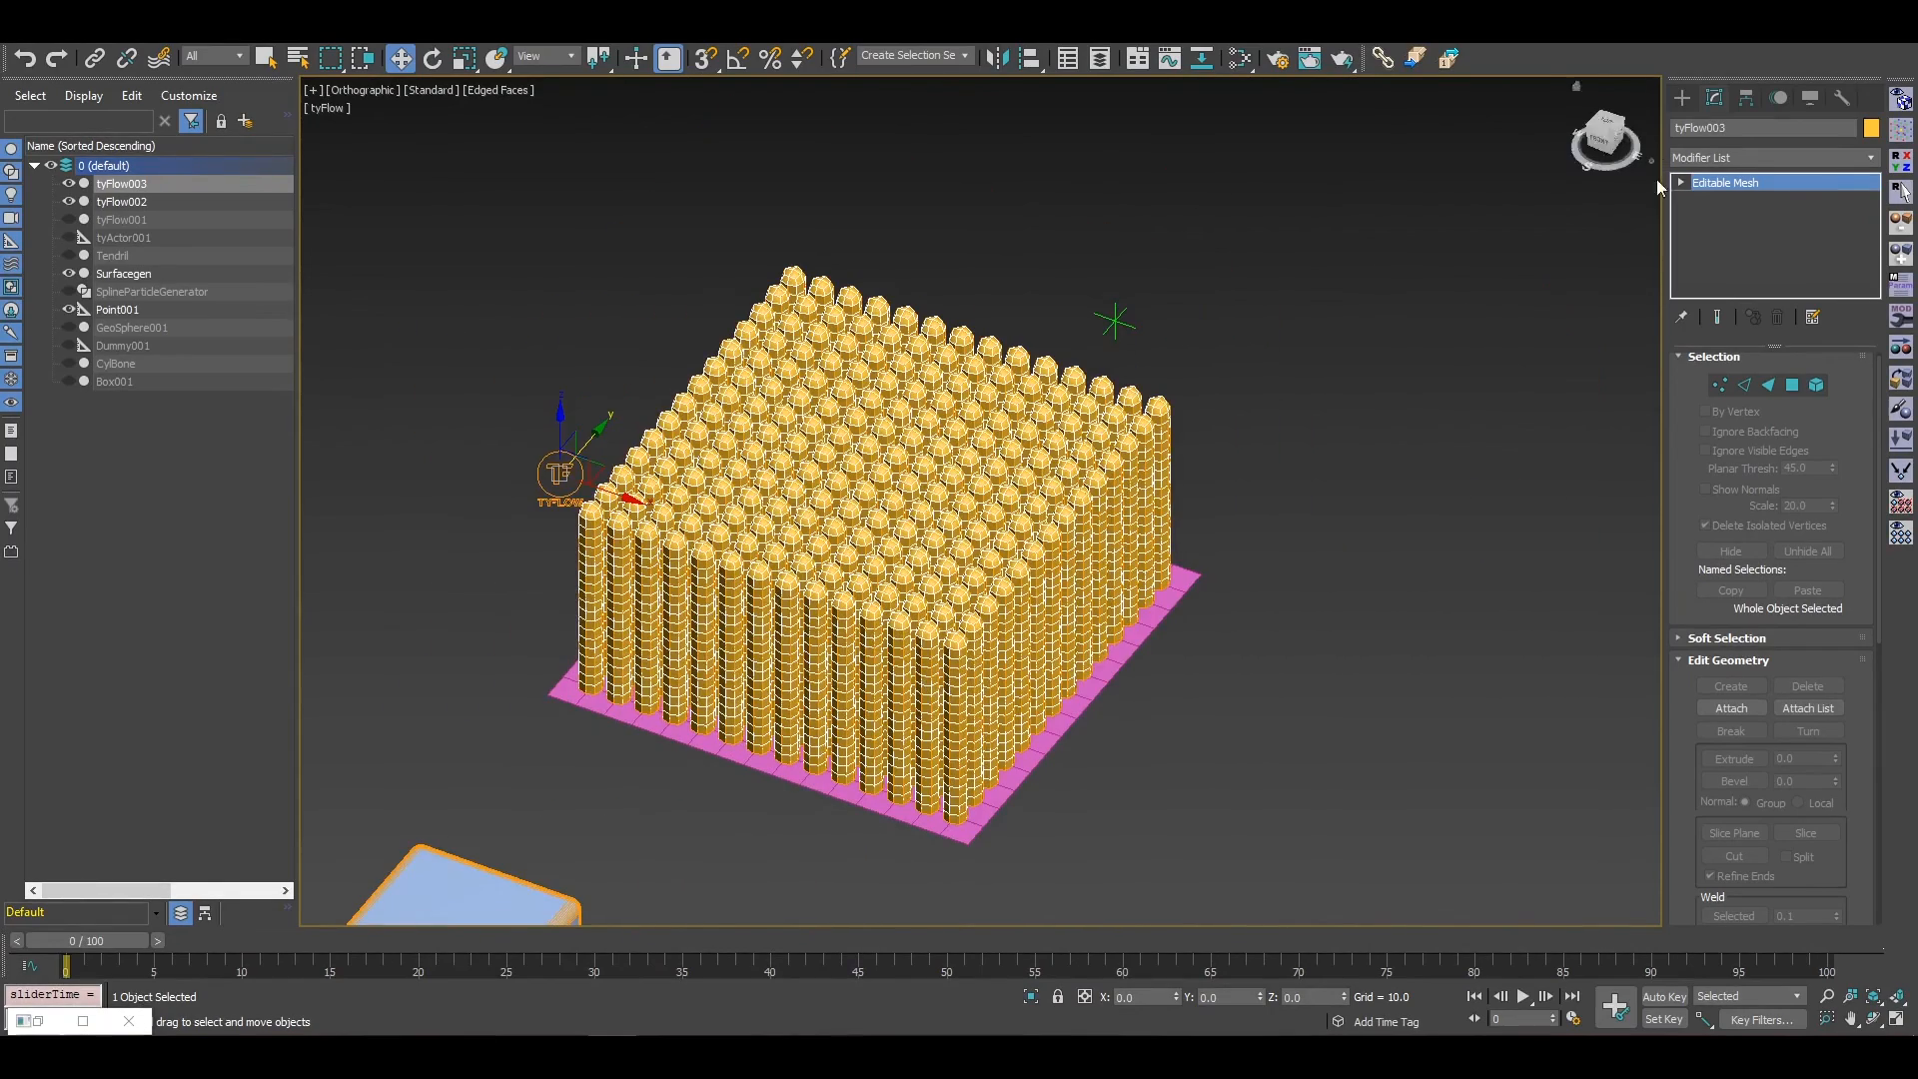
{"action": "key", "text": "alt+w"}
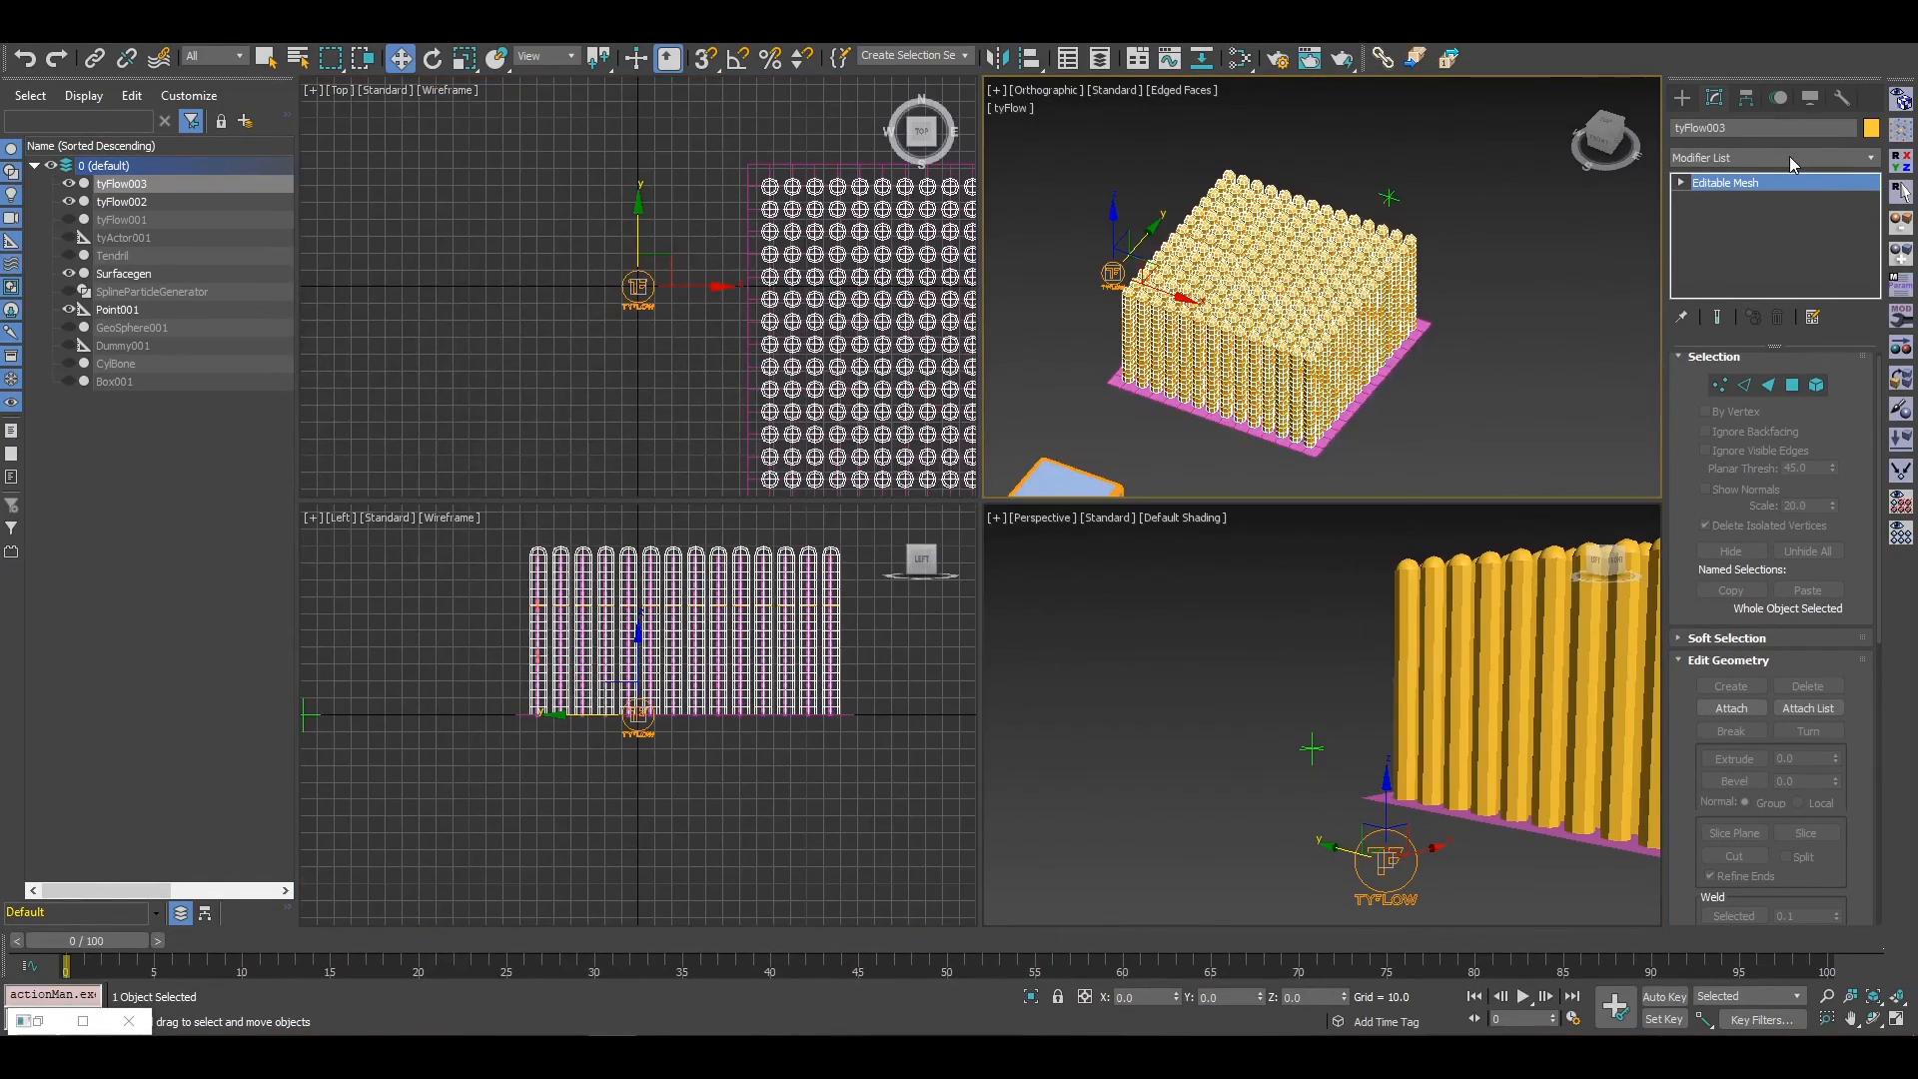
{"action": "left_click", "coordinate": [1792, 158]}
{"action": "left_click", "coordinate": [1878, 506]}
{"action": "left_click_drag", "start_coordinate": [1874, 513], "coordinate": [1868, 600]}
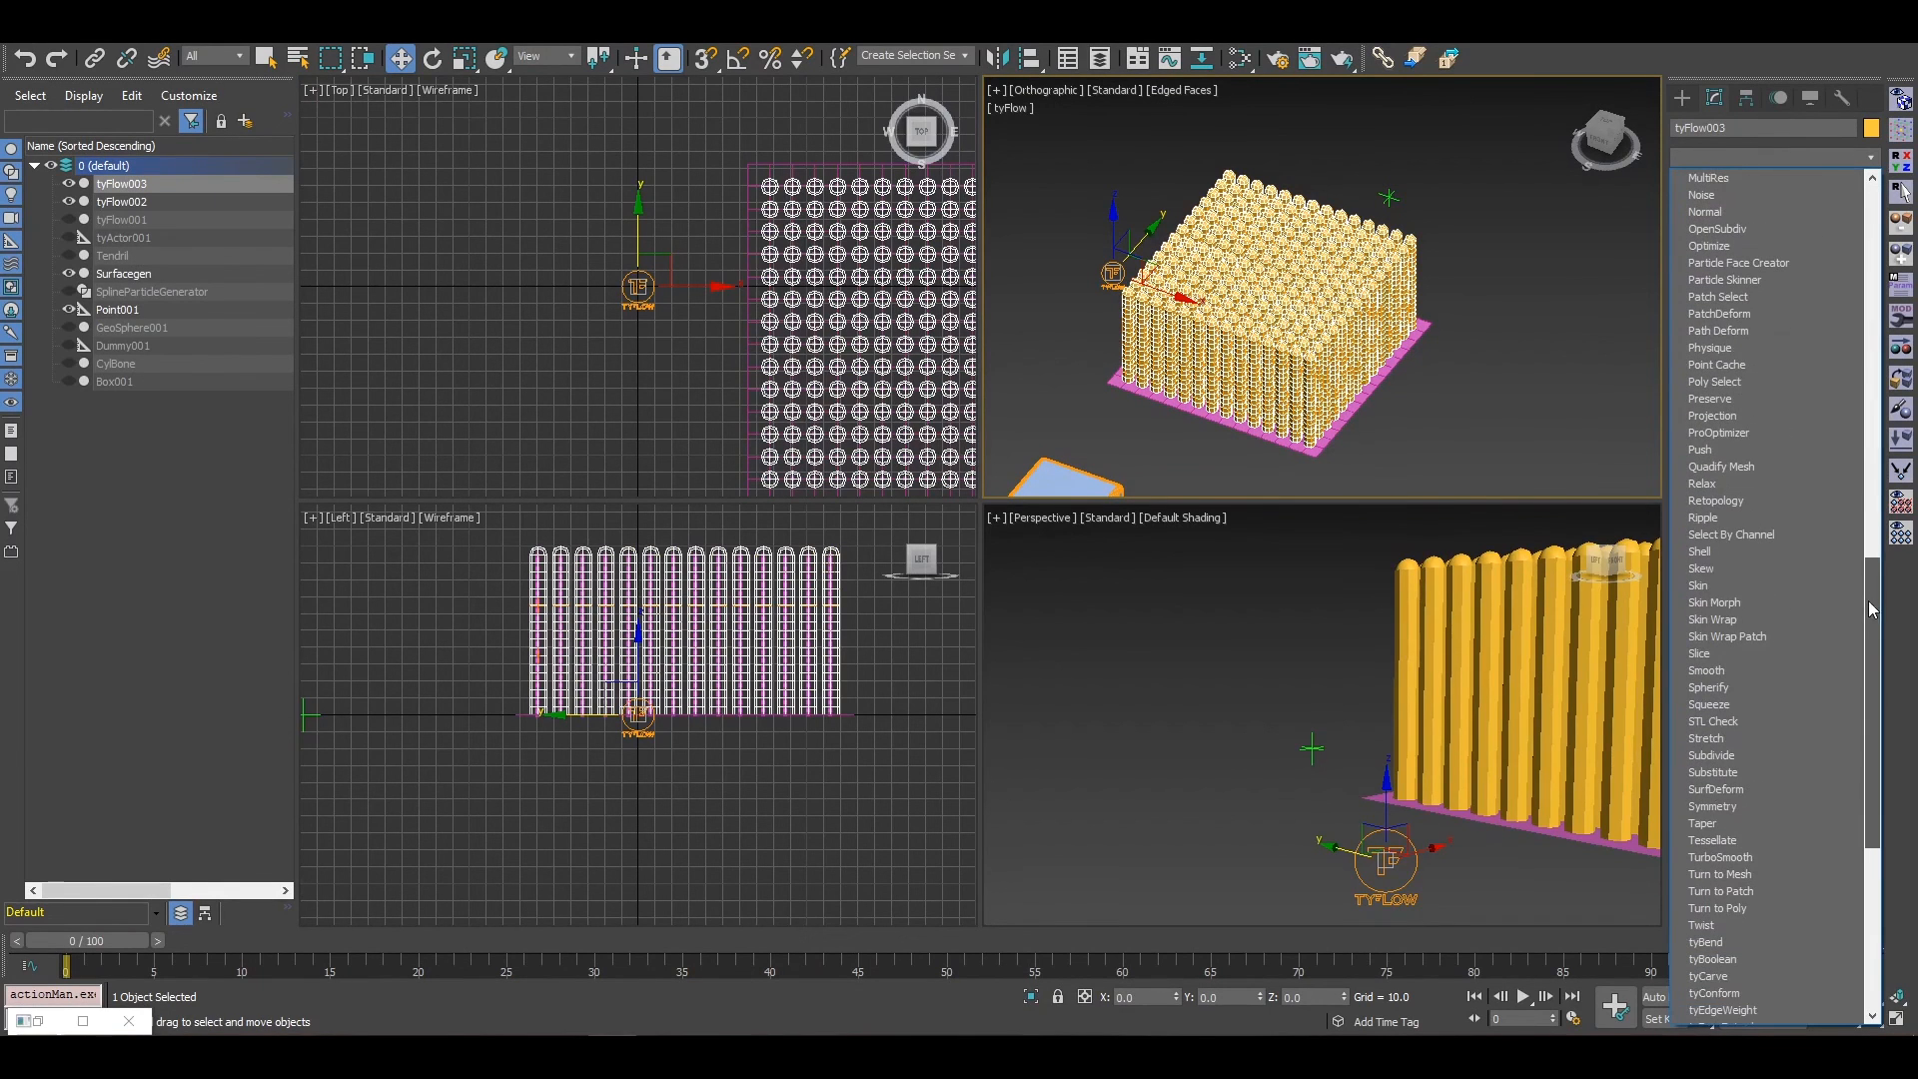
{"action": "type", "text": "tu"}
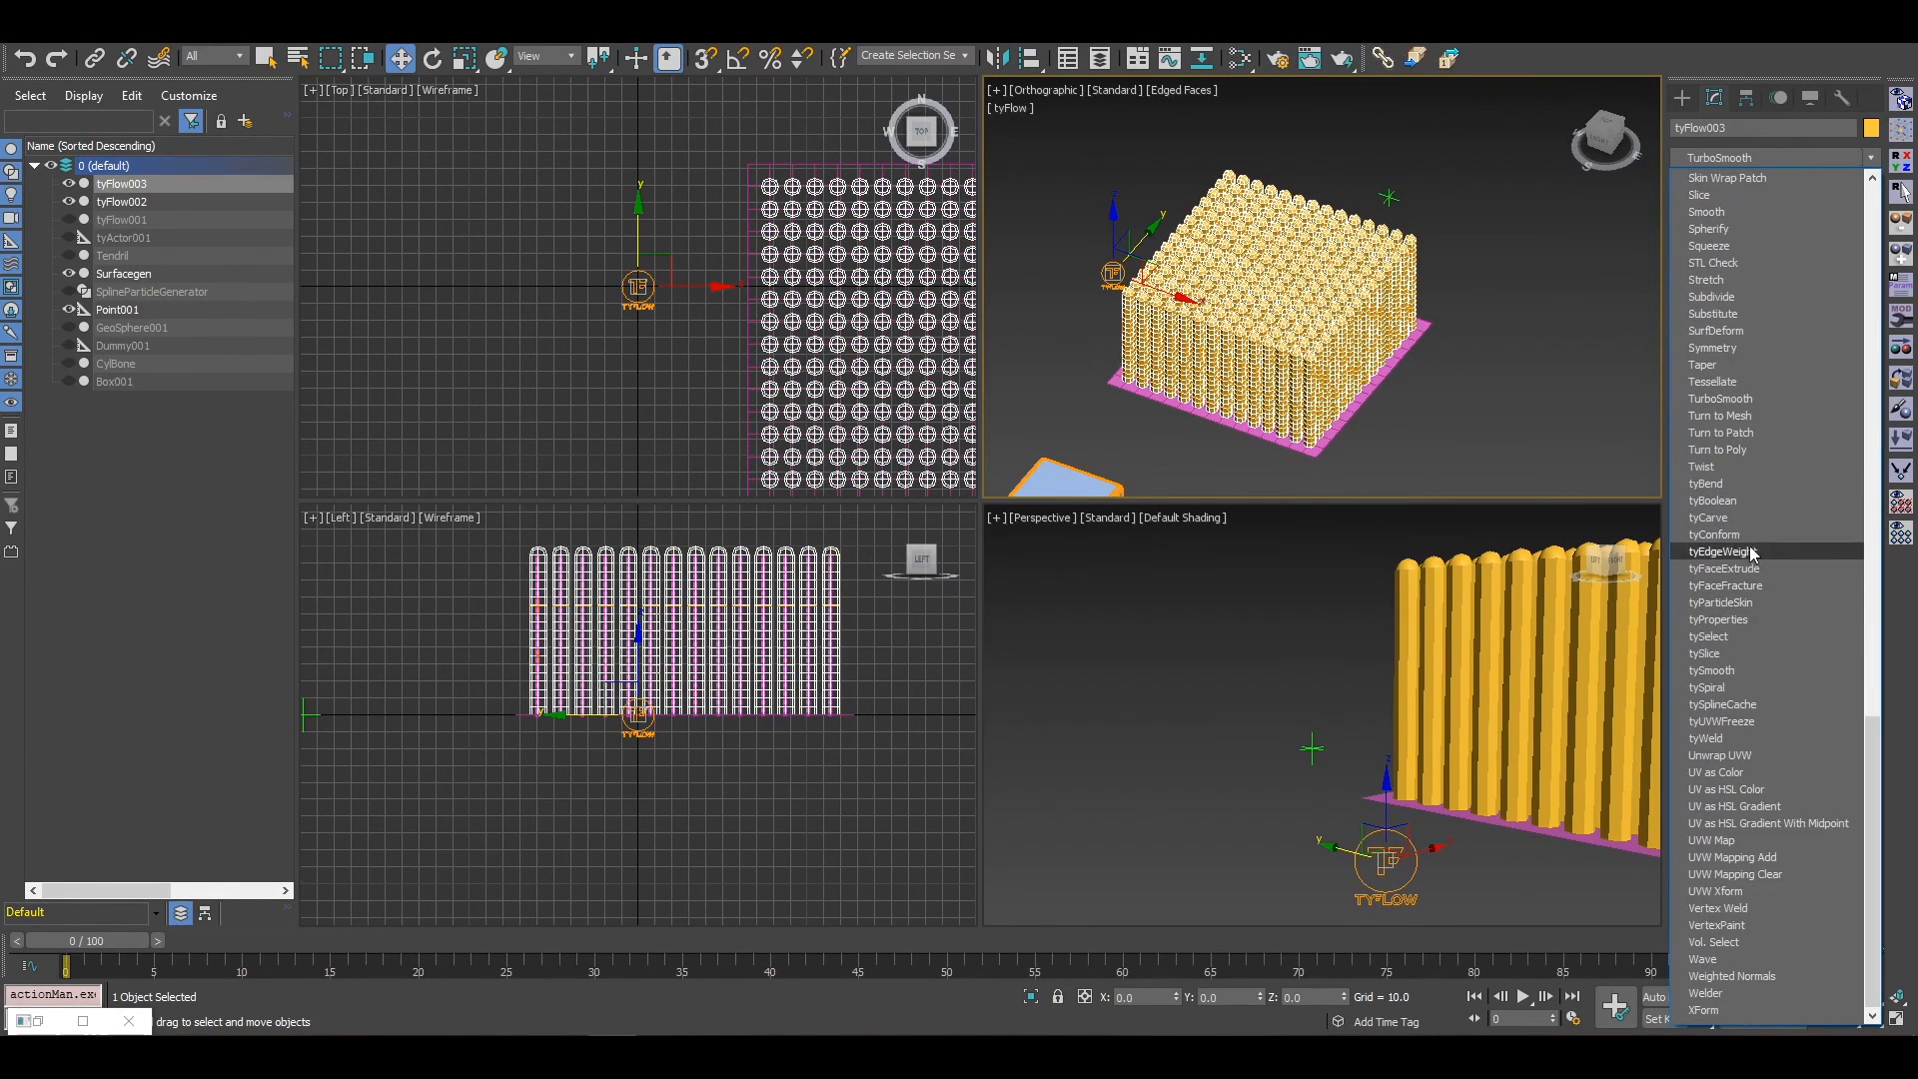
{"action": "left_click", "coordinate": [1749, 399]}
{"action": "scroll", "coordinate": [1264, 676], "scroll_direction": "up", "scroll_amount": 5}
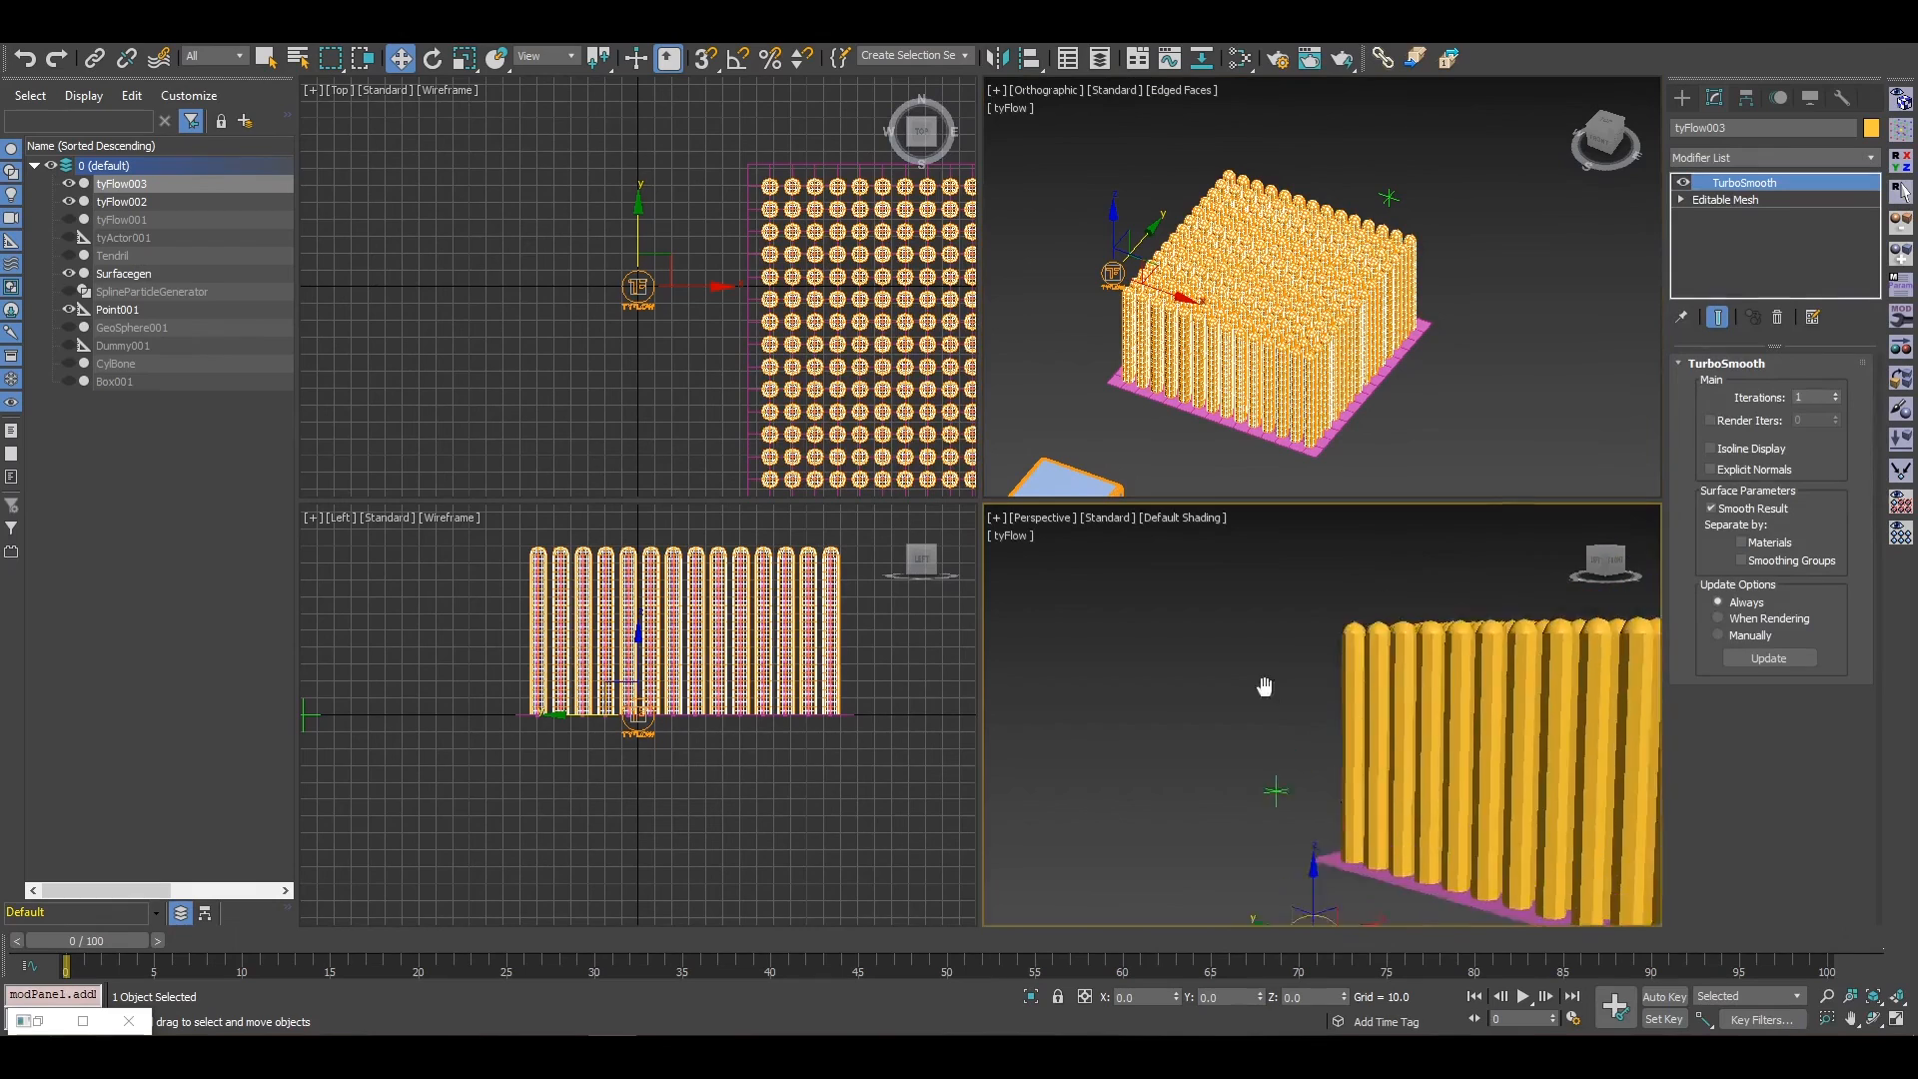
{"action": "scroll", "coordinate": [1230, 779], "scroll_direction": "down", "scroll_amount": 4}
{"action": "middle_click_drag", "start_coordinate": [1231, 779], "coordinate": [1244, 667]}
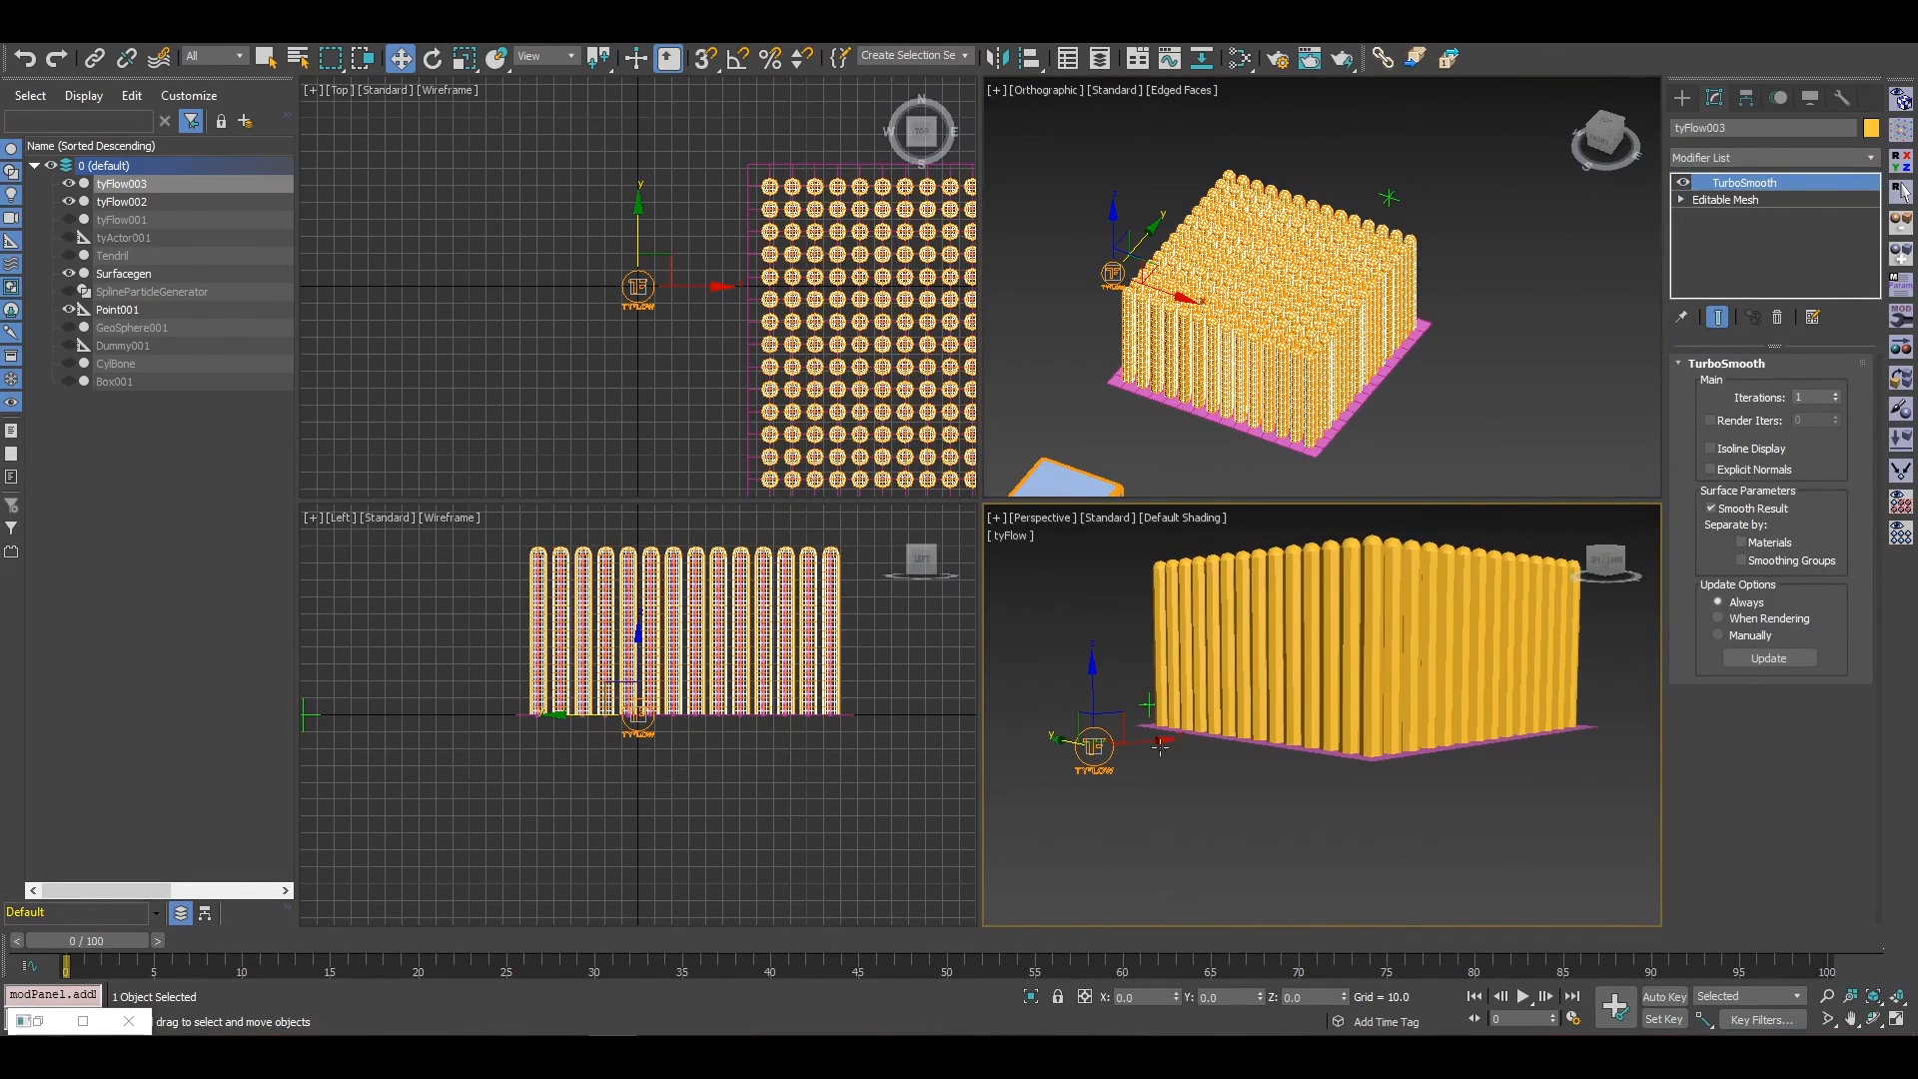
Step: Rename the tyFlow003 mesh as snapshot
{"action": "left_click", "coordinate": [163, 186]}
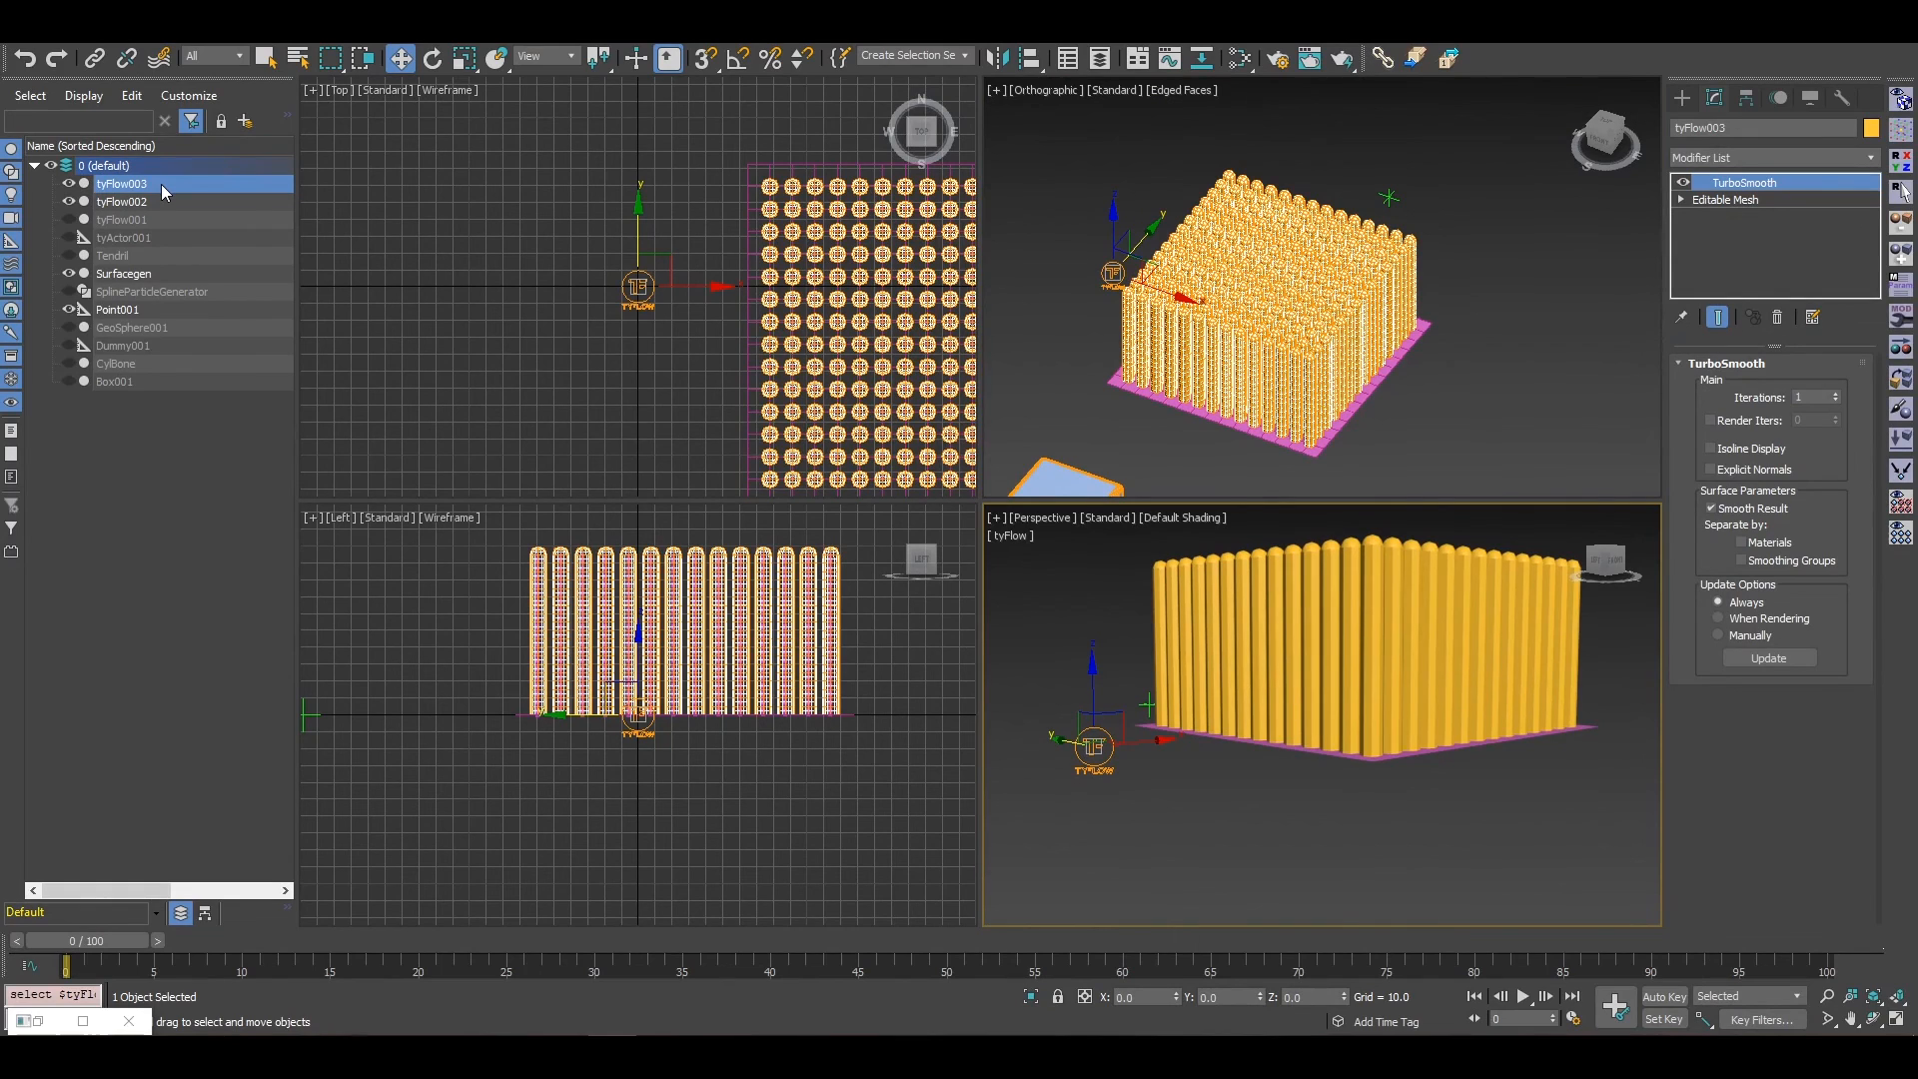
{"action": "double_click", "coordinate": [136, 188]}
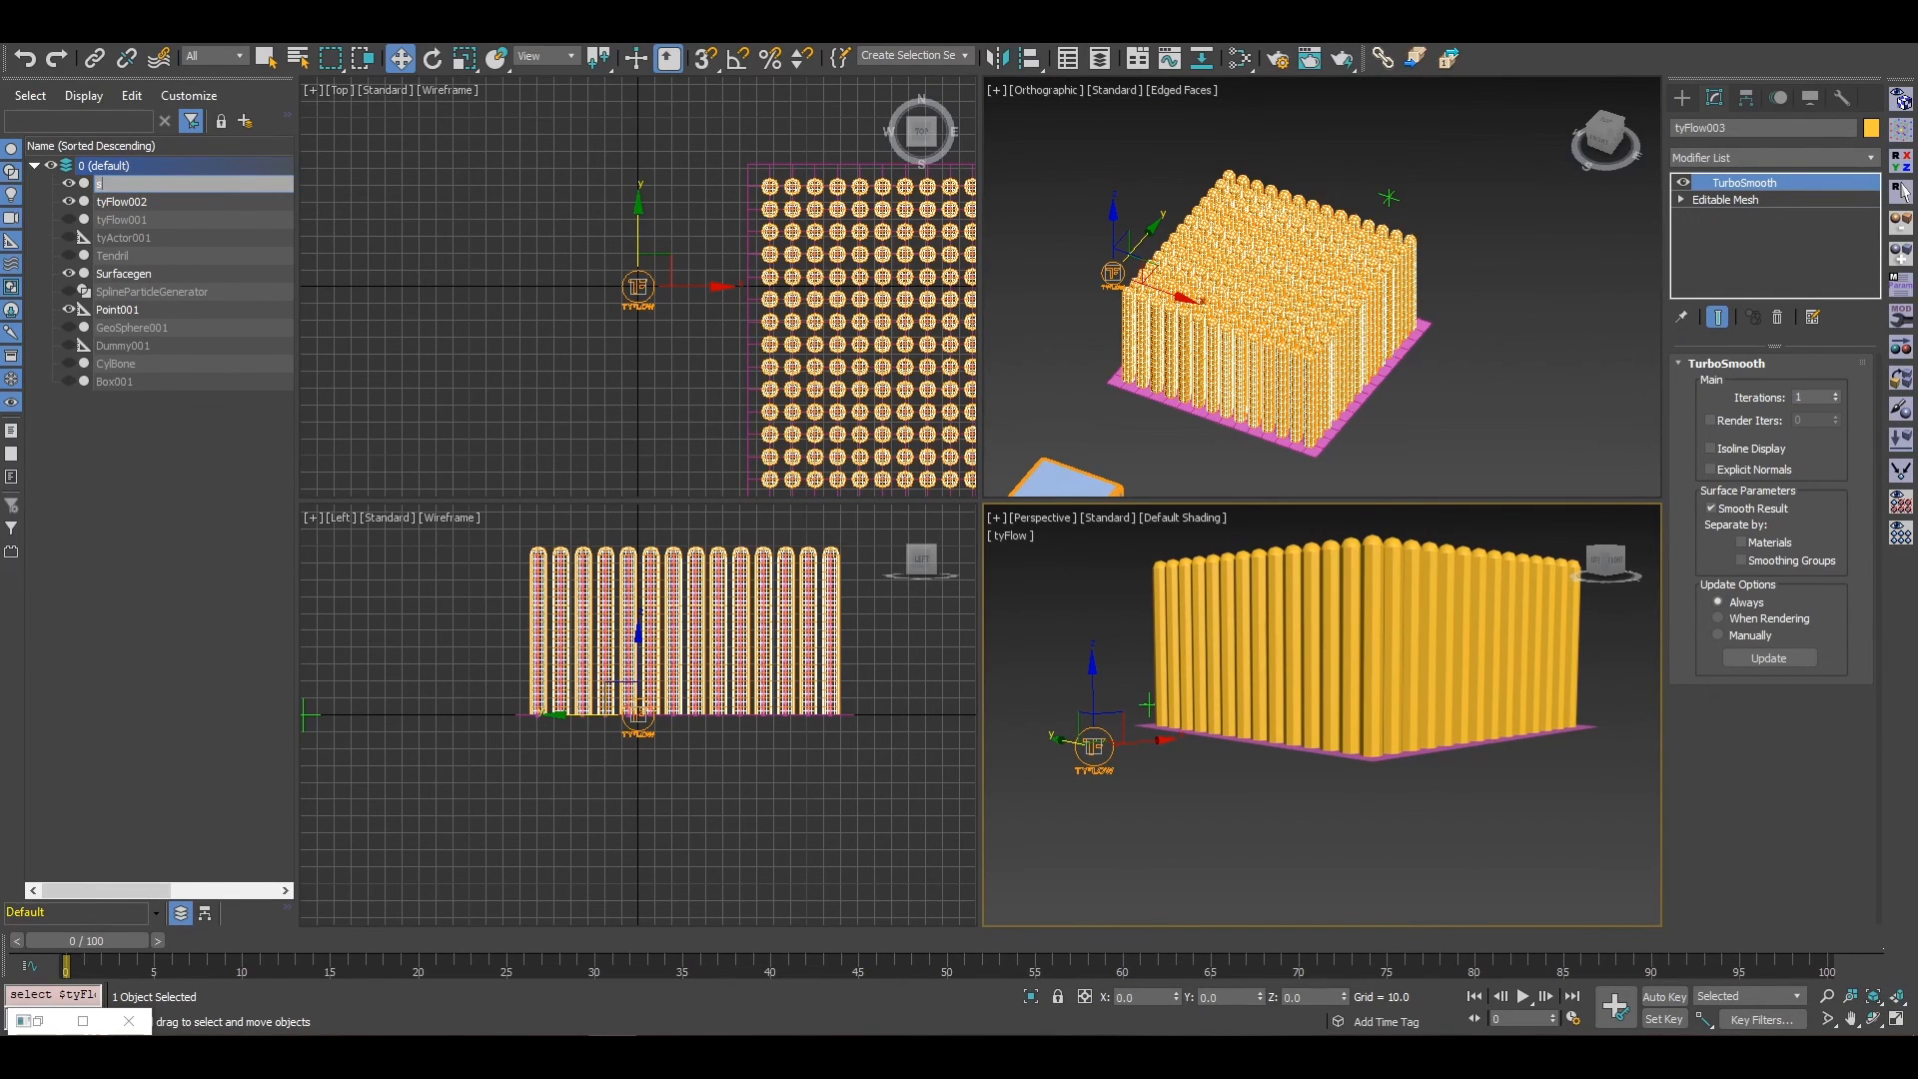
{"action": "type", "text": "snapshot"}
{"action": "key", "text": "Return"}
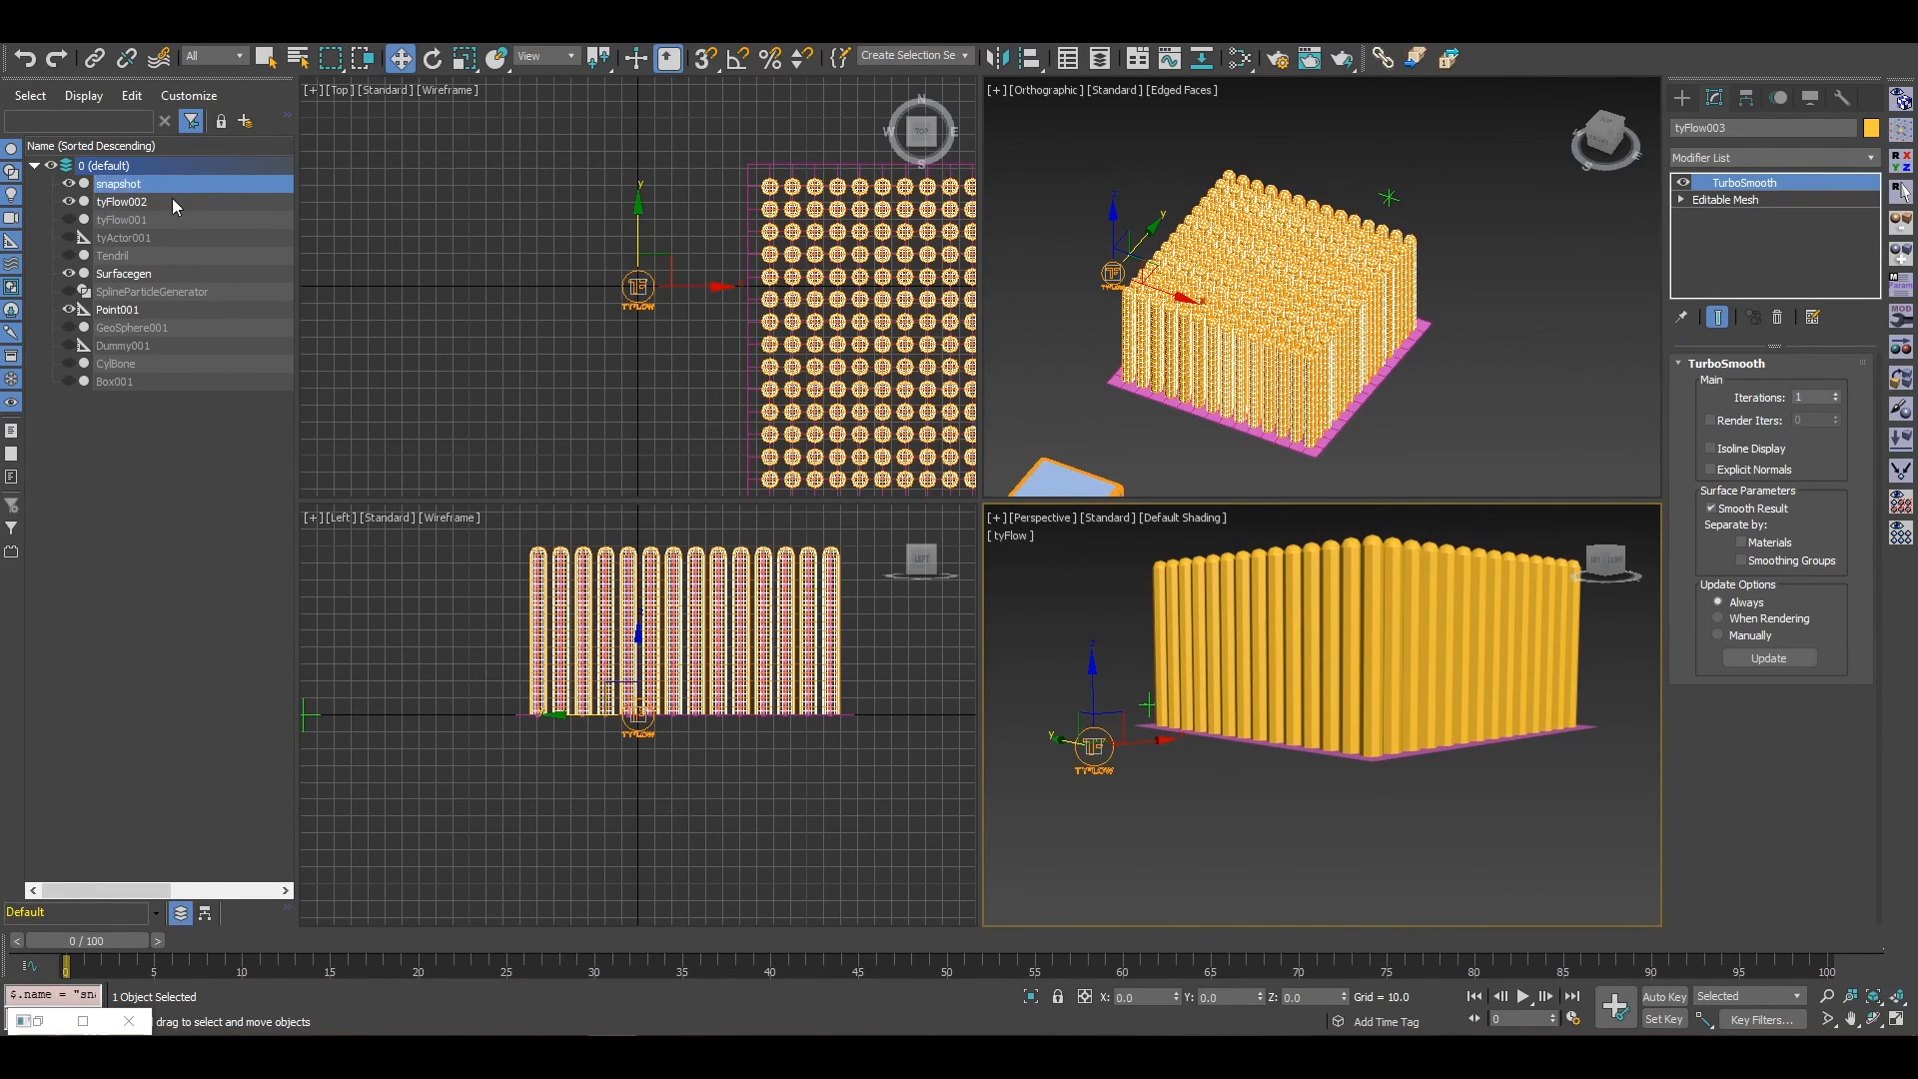
Step: Reopen the editor of tyFlow002 and disable Generate Skinned Meshes in the Actor operator of Event_001
{"action": "left_click", "coordinate": [146, 202]}
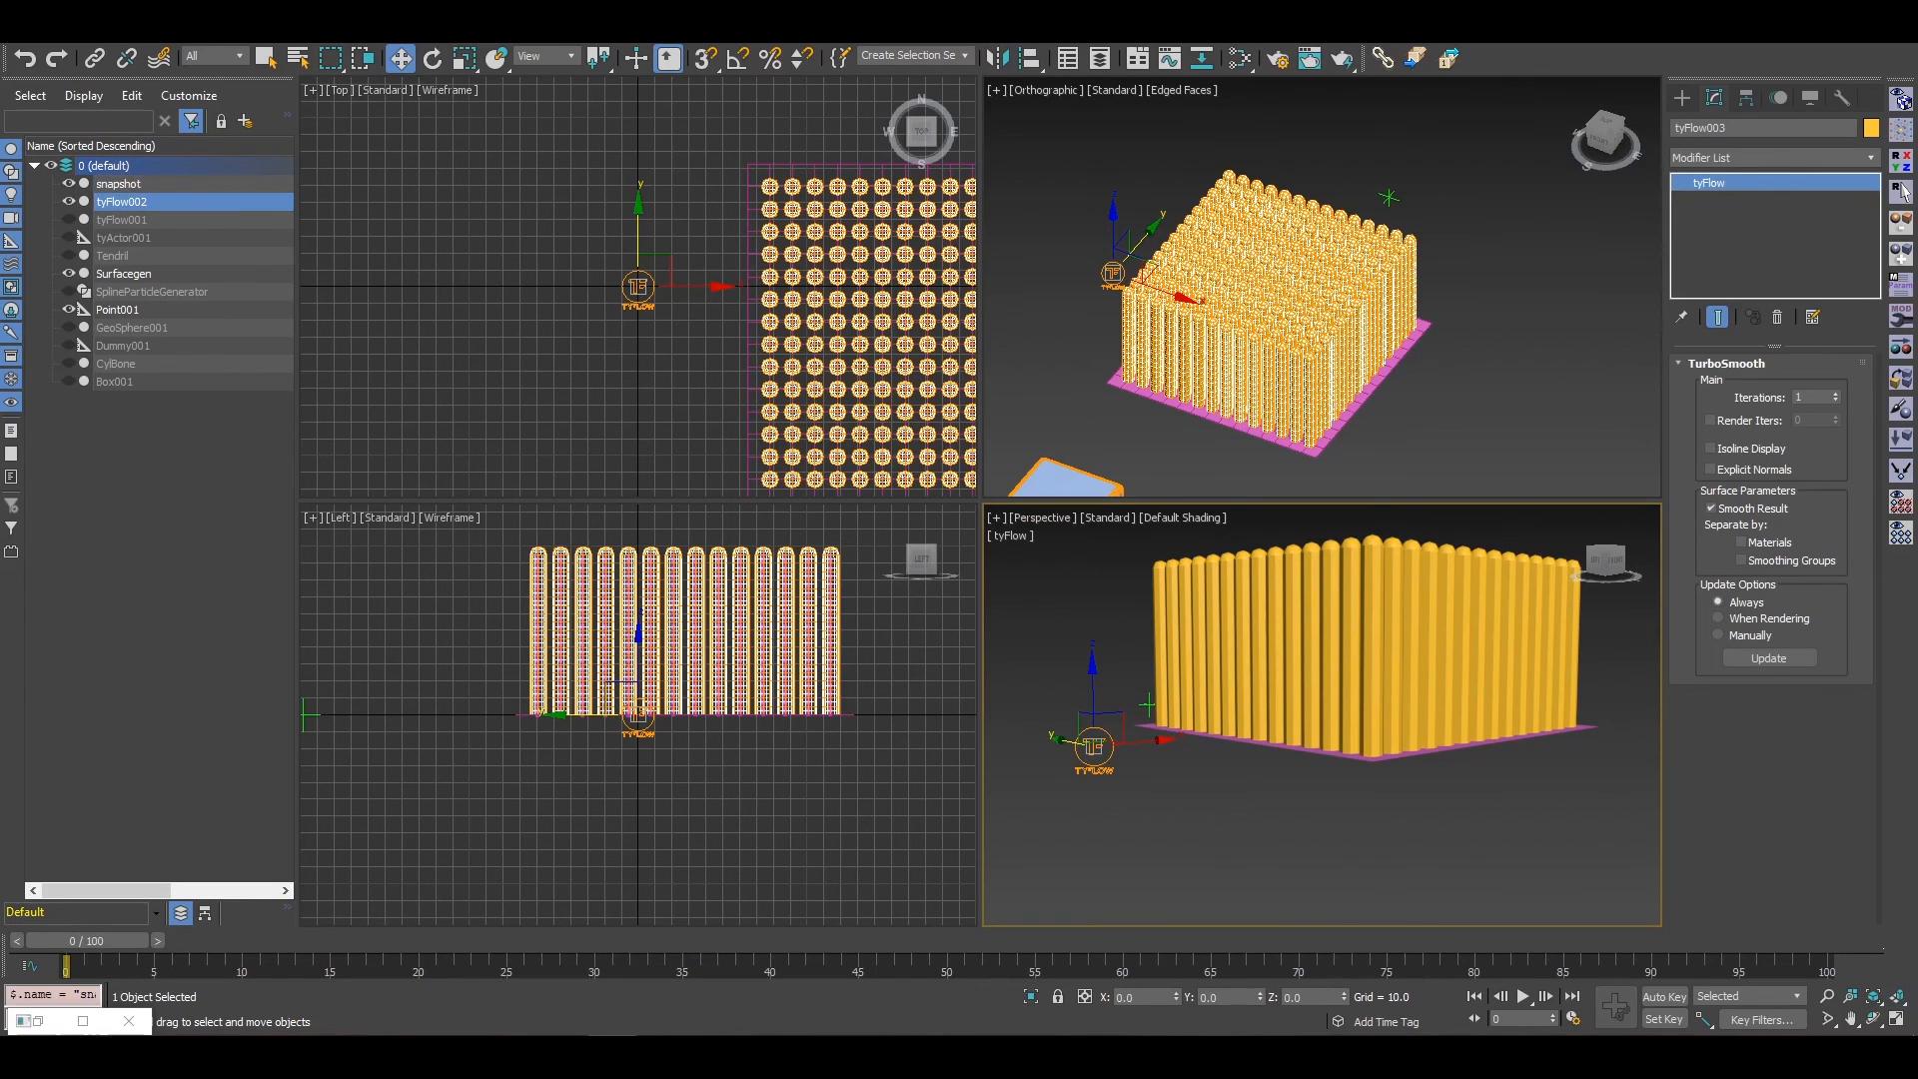
{"action": "left_click", "coordinate": [1757, 410]}
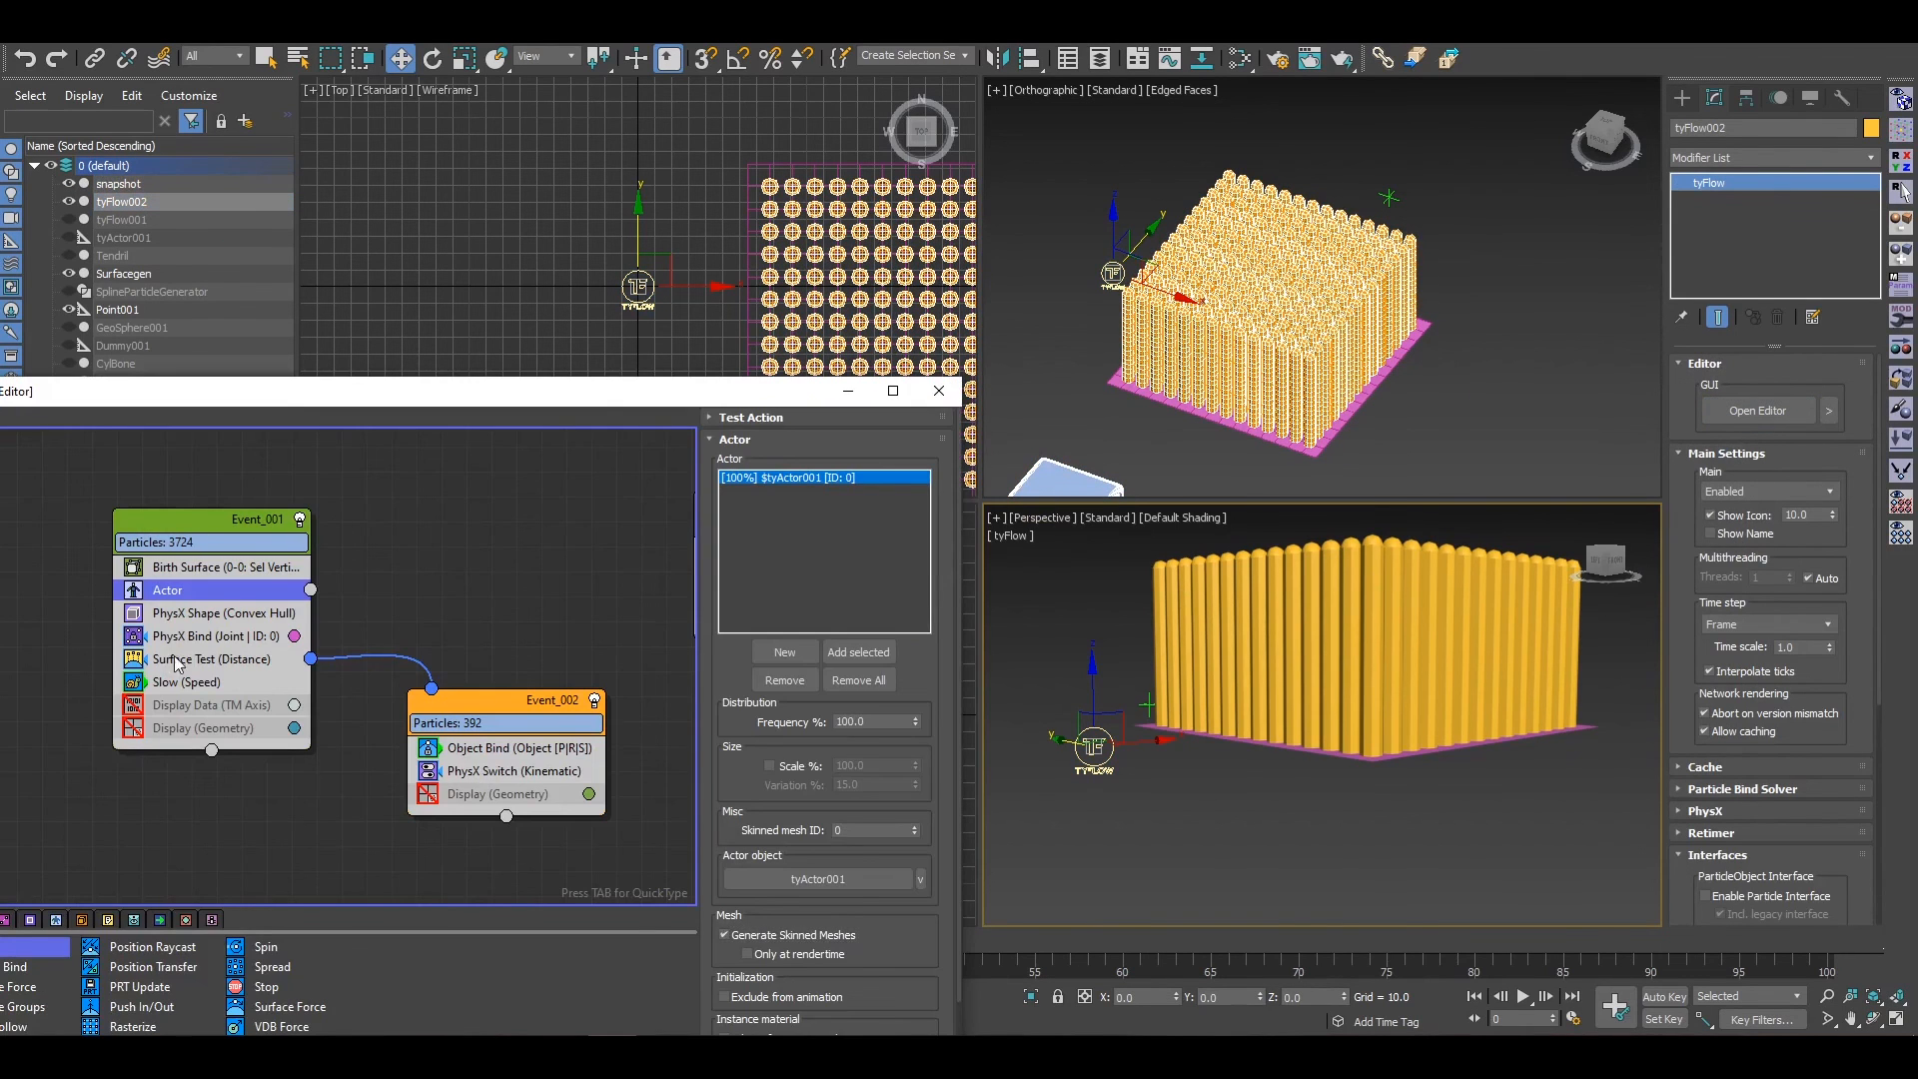
{"action": "left_click", "coordinate": [267, 645]}
{"action": "left_click", "coordinate": [179, 591]}
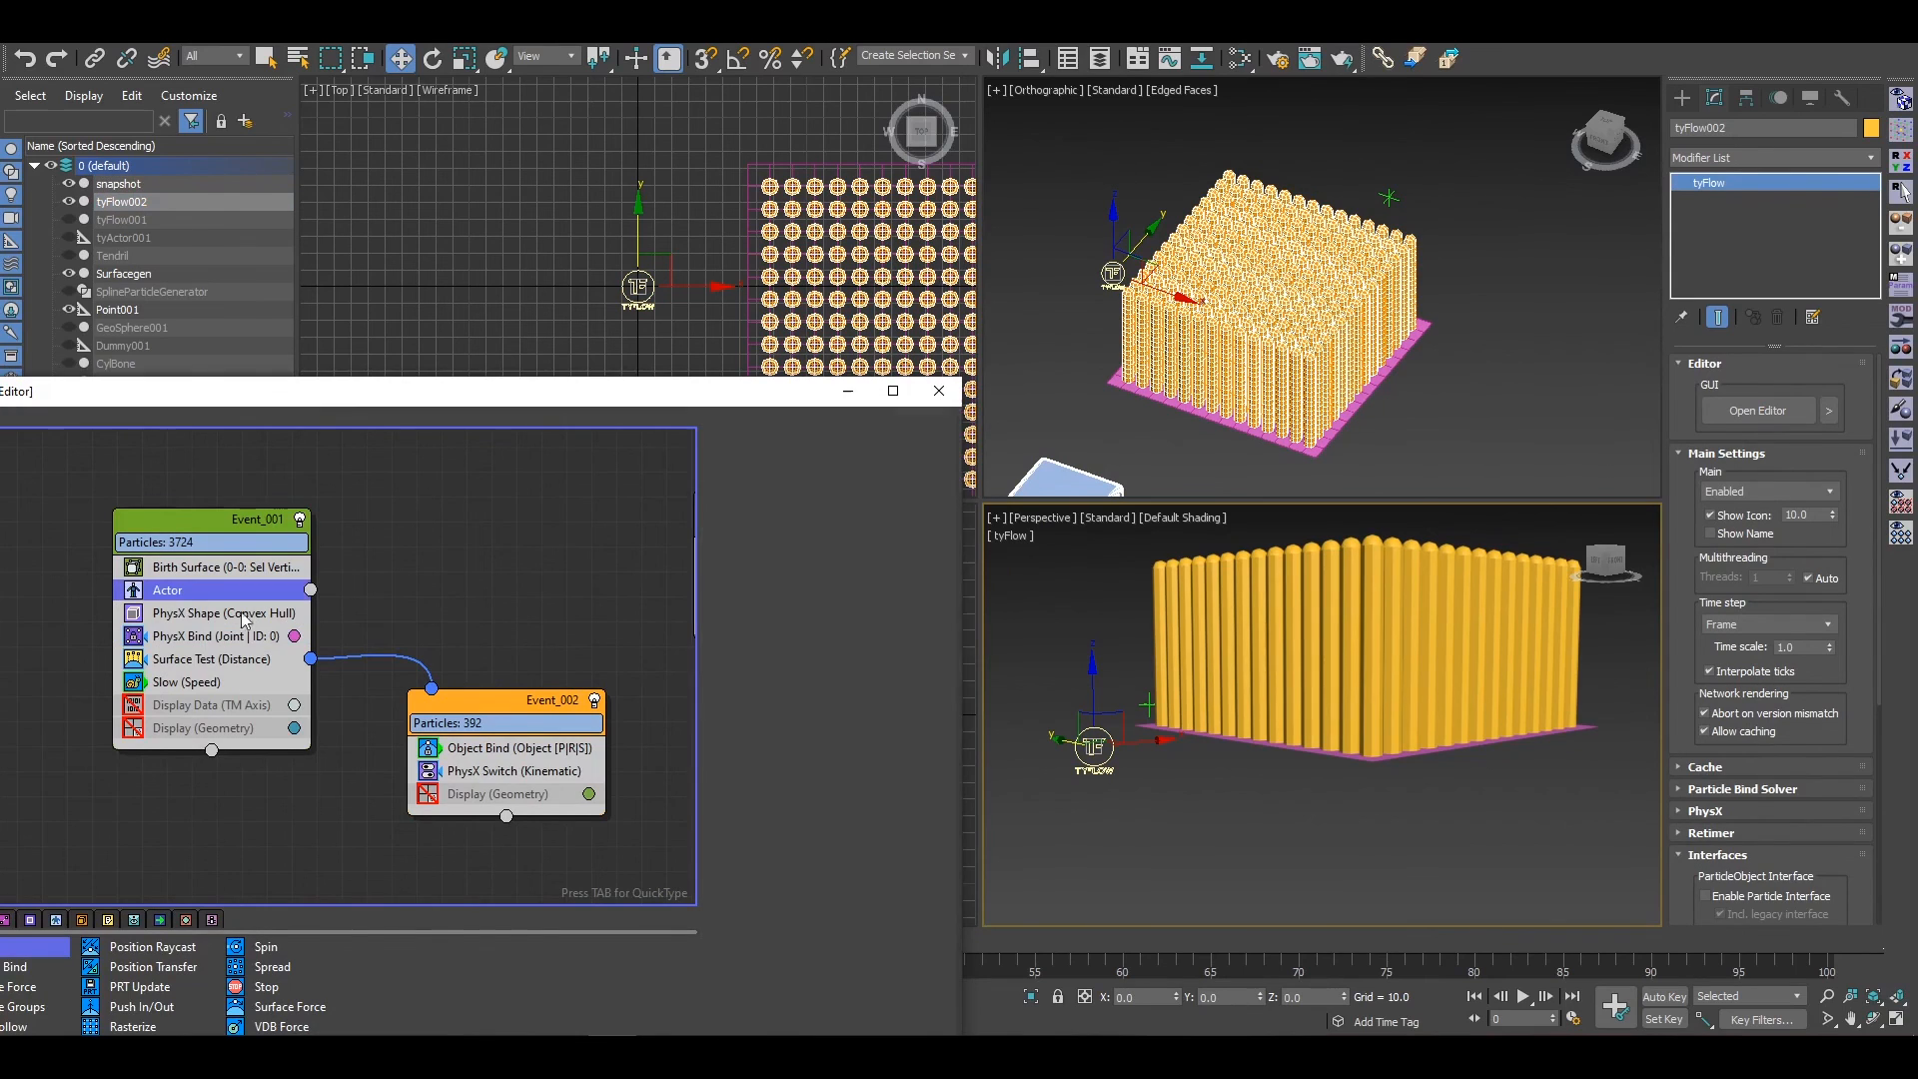
{"action": "scroll", "coordinate": [784, 569], "scroll_direction": "down", "scroll_amount": 3}
{"action": "left_click", "coordinate": [795, 767]}
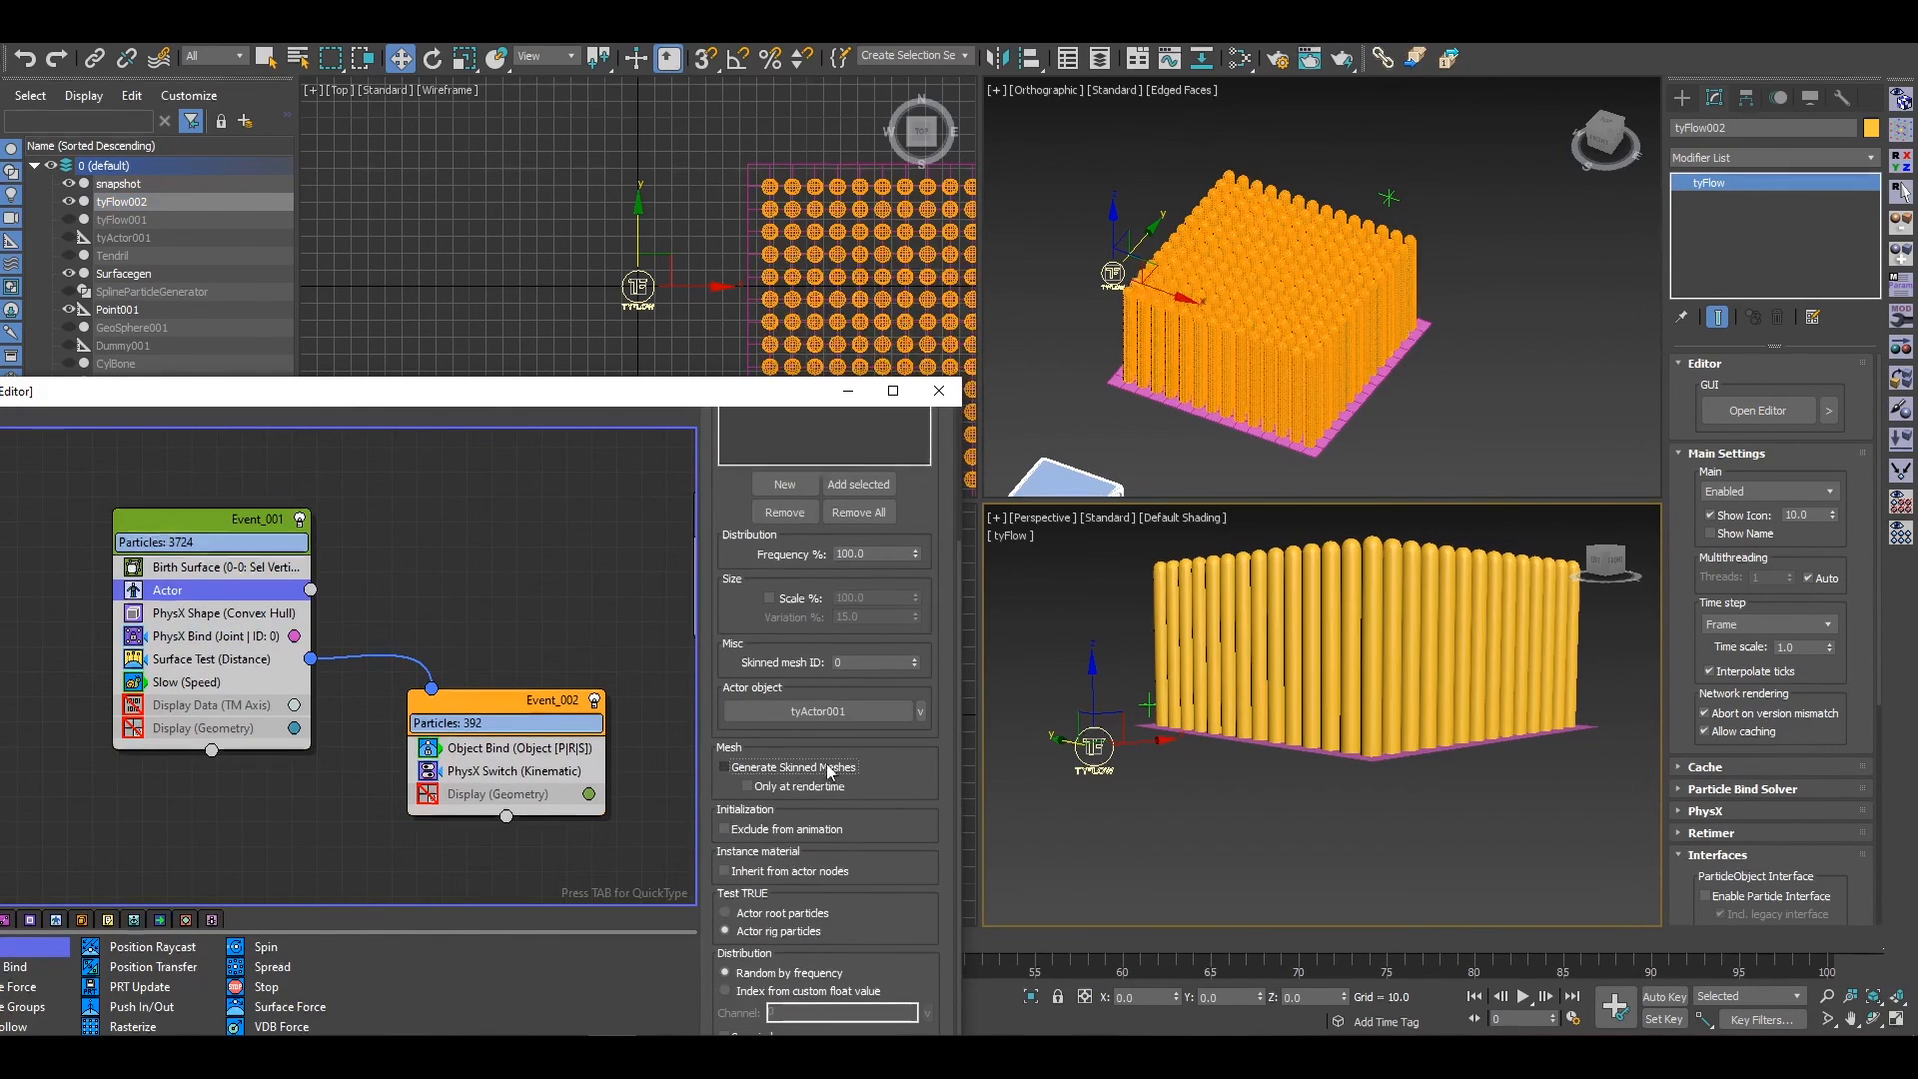
Step: Examine the display options of the PhysX Bind operator in Event_001 and close the editor
{"action": "left_click", "coordinate": [237, 641]}
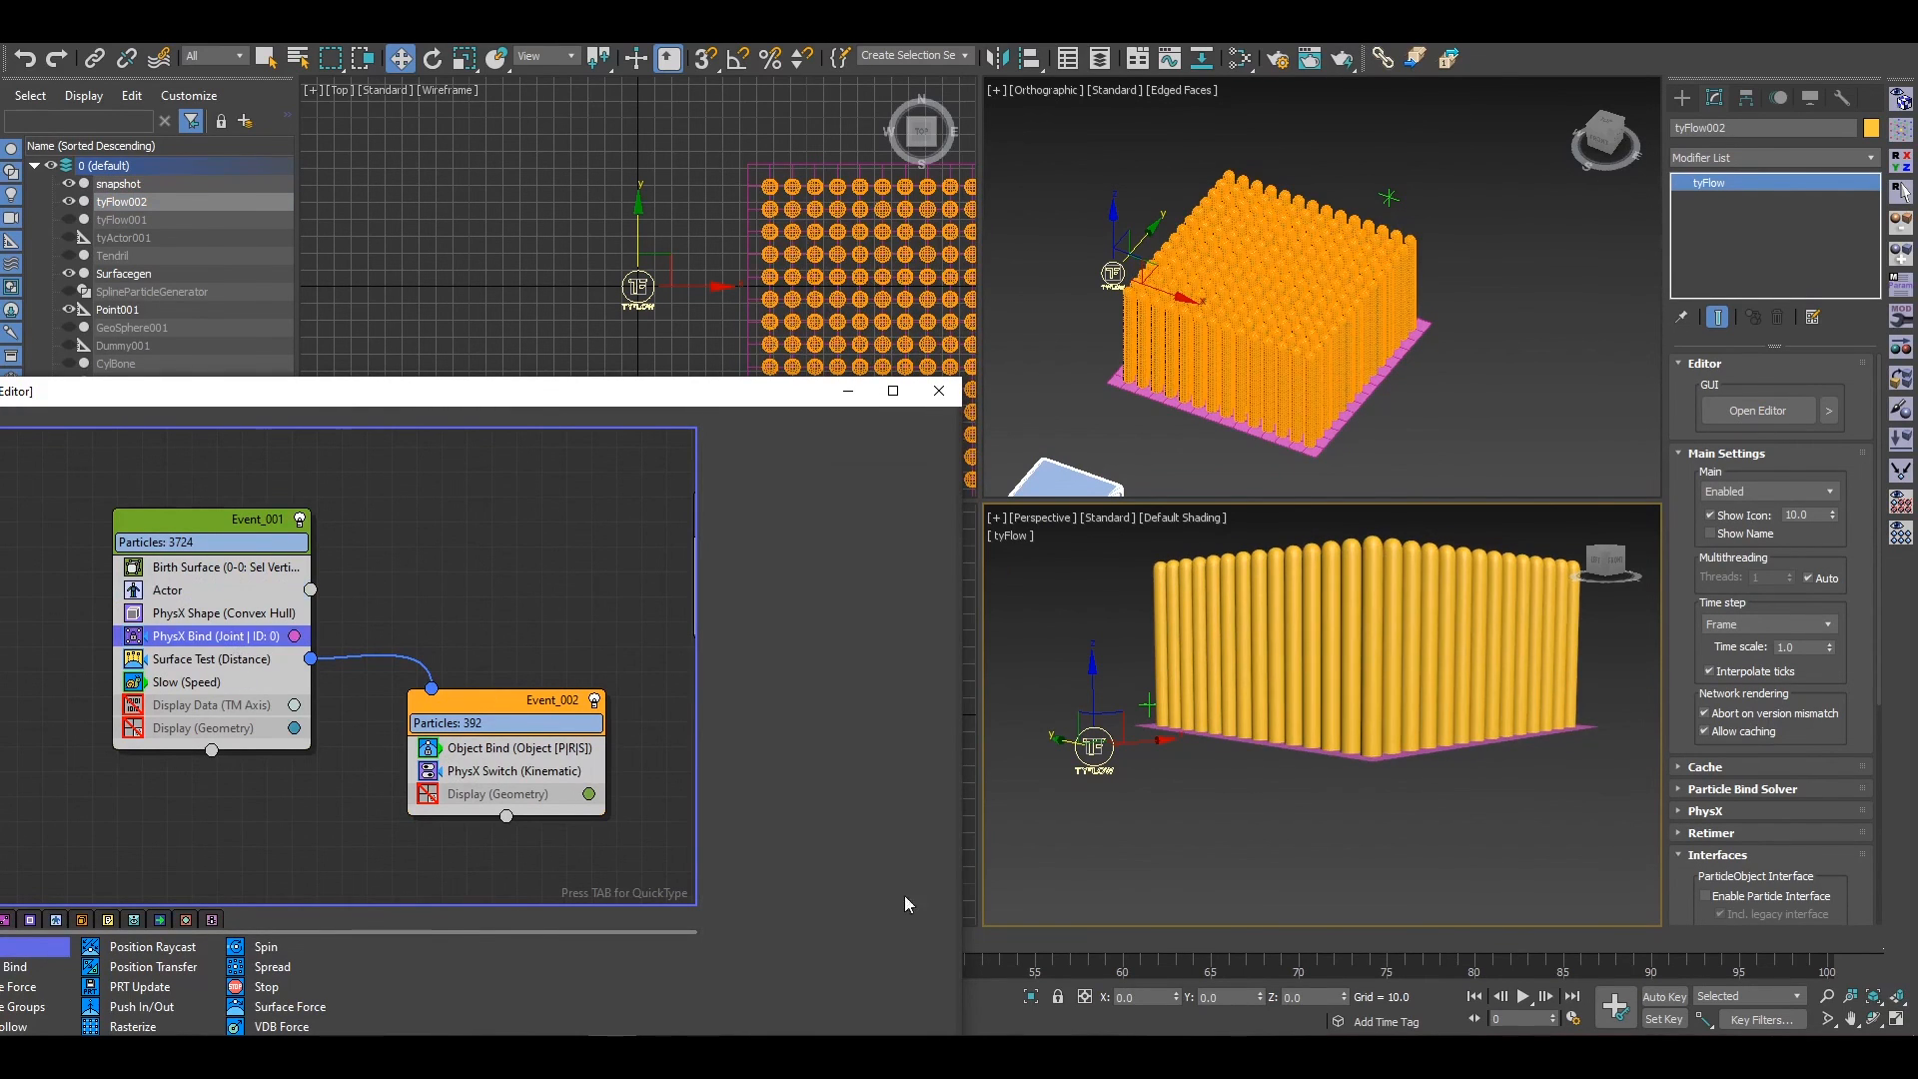
{"action": "scroll", "coordinate": [785, 768], "scroll_direction": "down", "scroll_amount": 5}
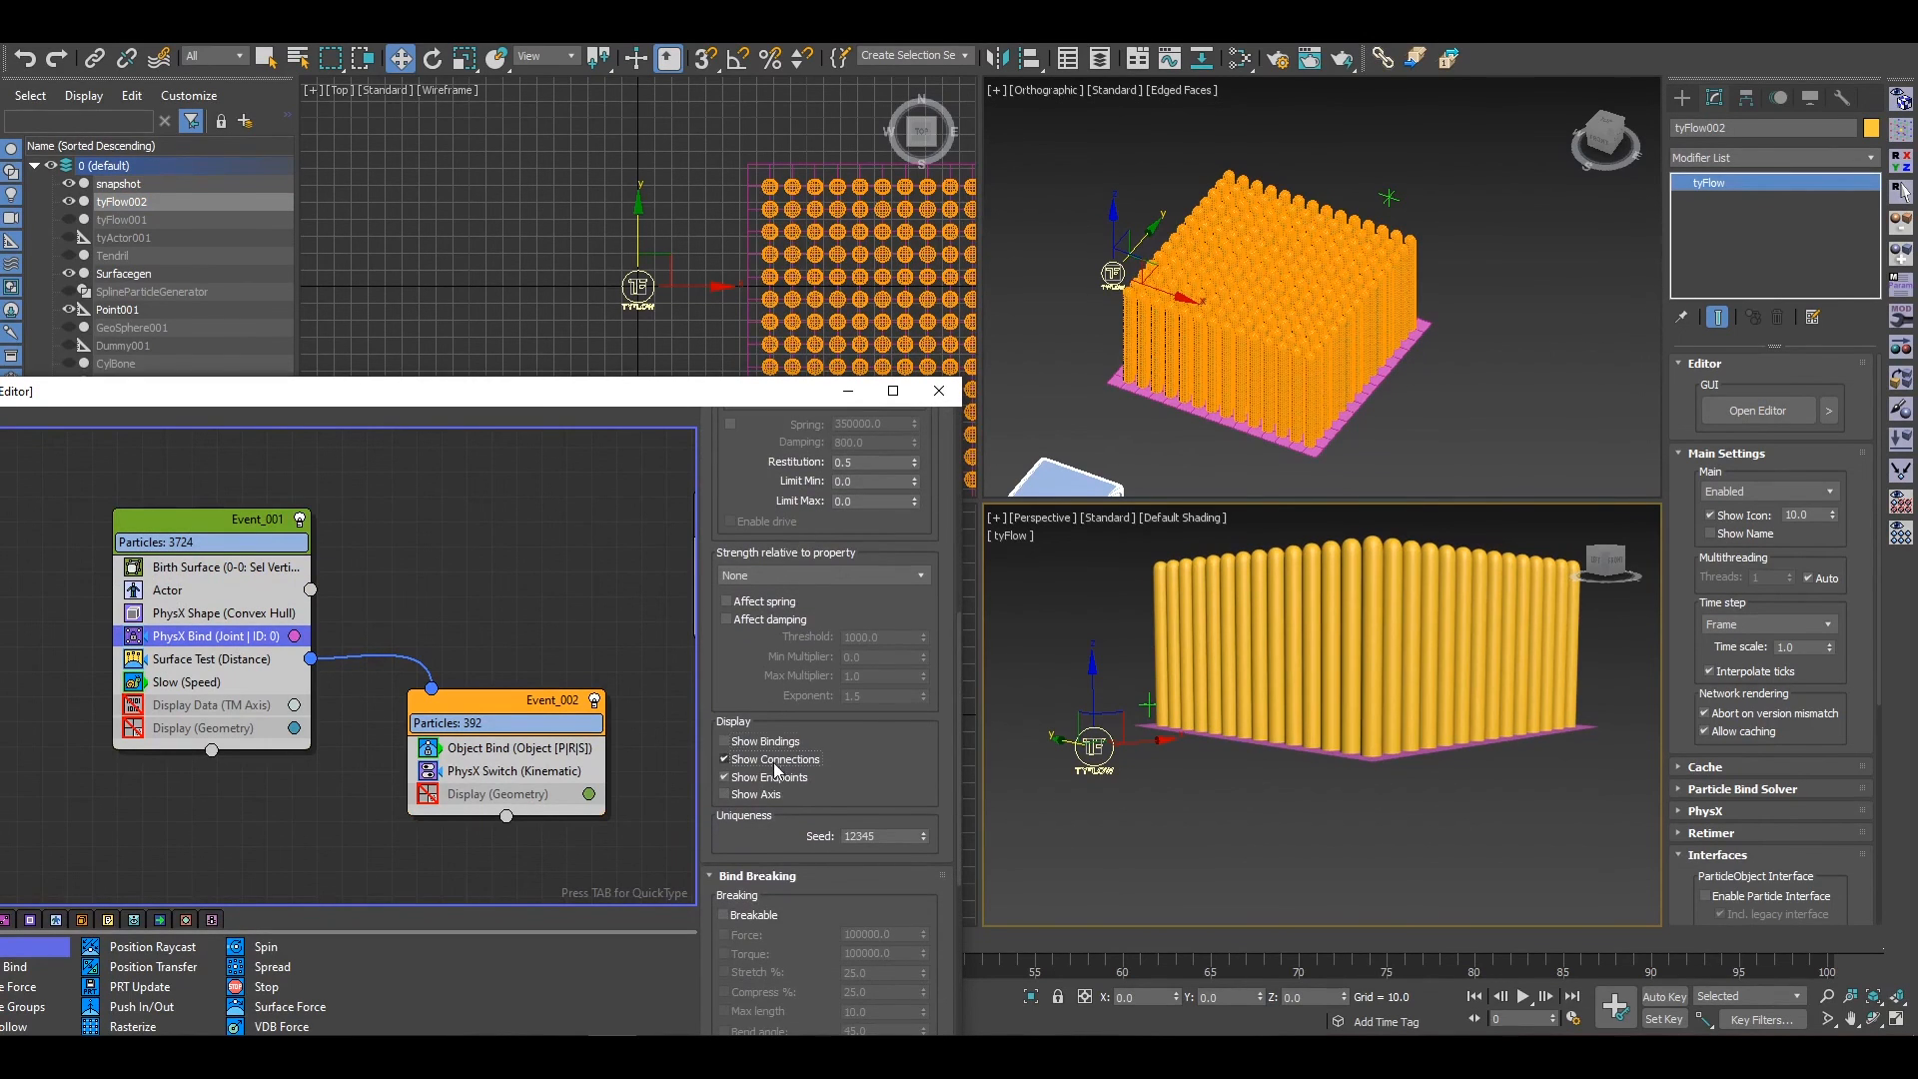
{"action": "left_click", "coordinate": [940, 391]}
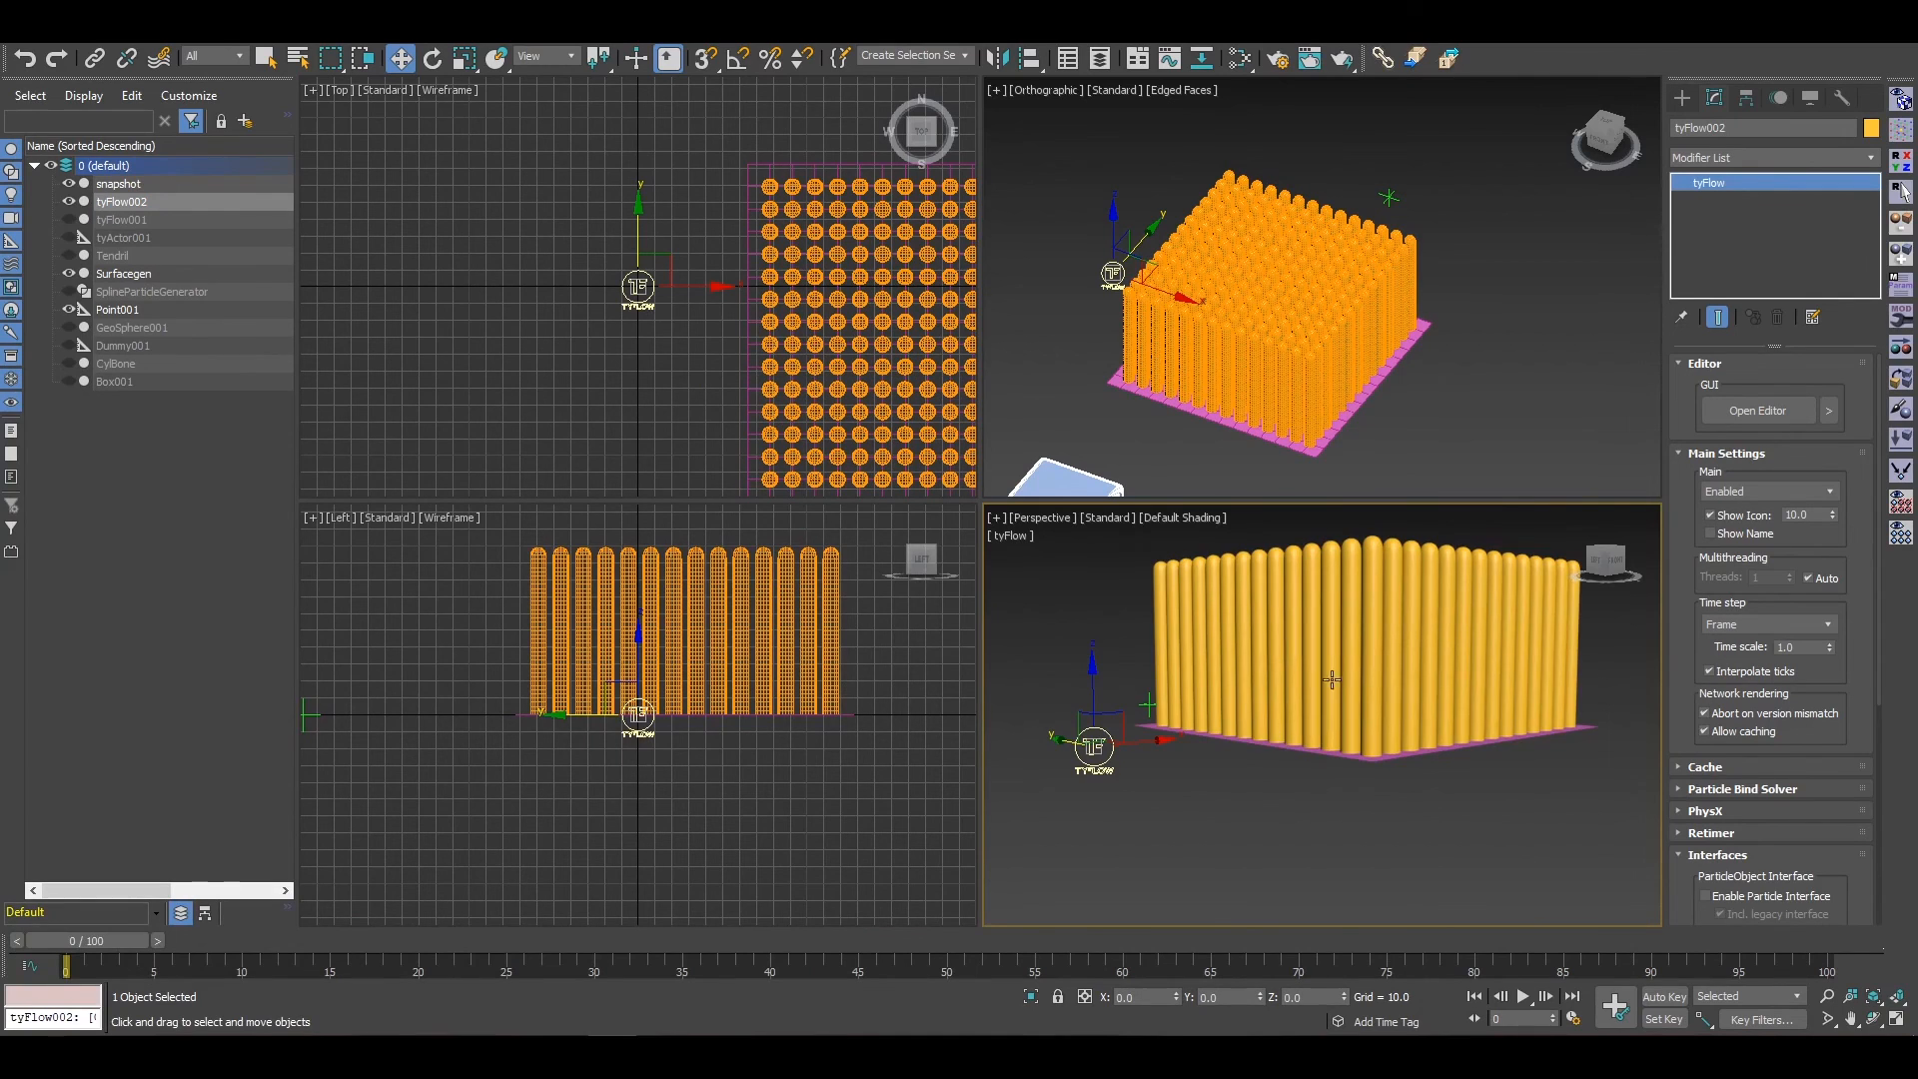
Step: Insert a tyParticleSkin modifier between Editable Mesh and TurboSmooth on the snapshot mesh and assign tyFlow002 as its particle source
{"action": "middle_click_drag", "start_coordinate": [1331, 679], "coordinate": [1371, 658], "text": "alt"}
{"action": "left_click", "coordinate": [1372, 596]}
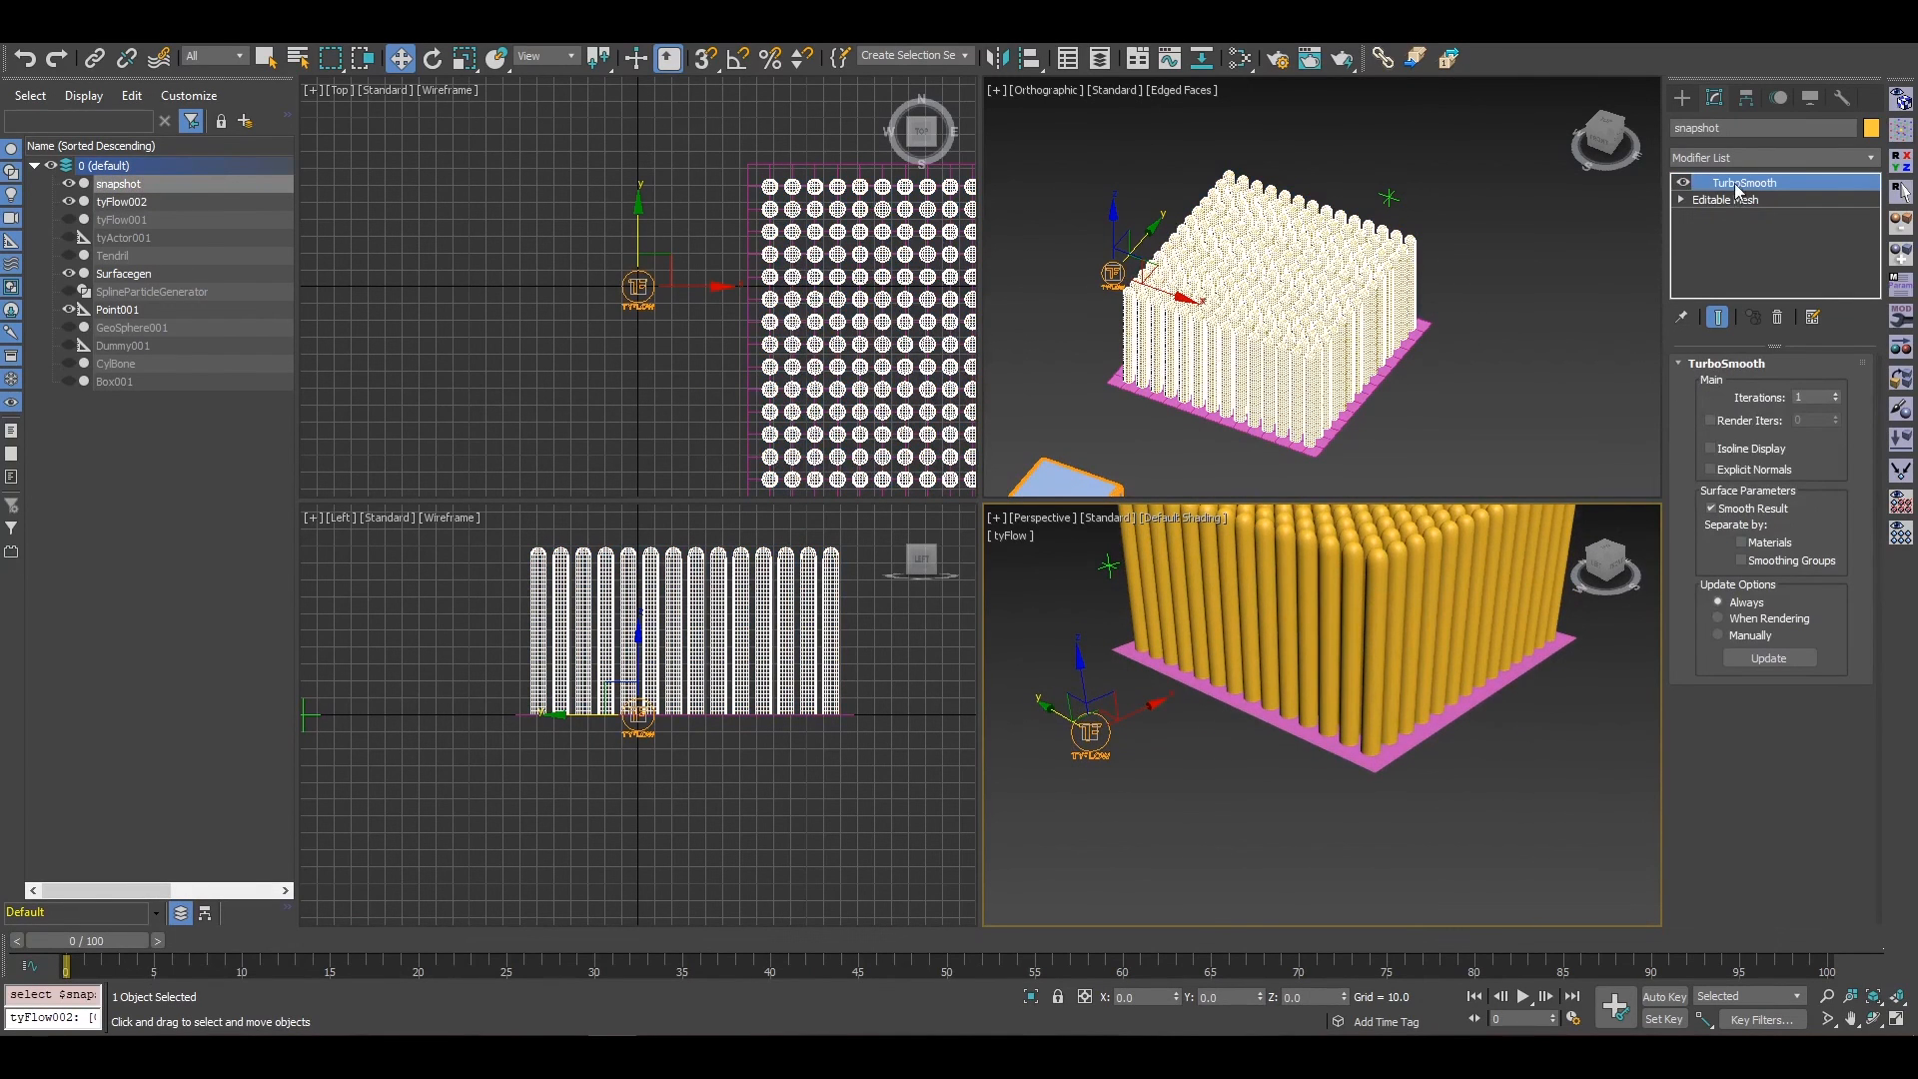
{"action": "left_click", "coordinate": [1690, 199]}
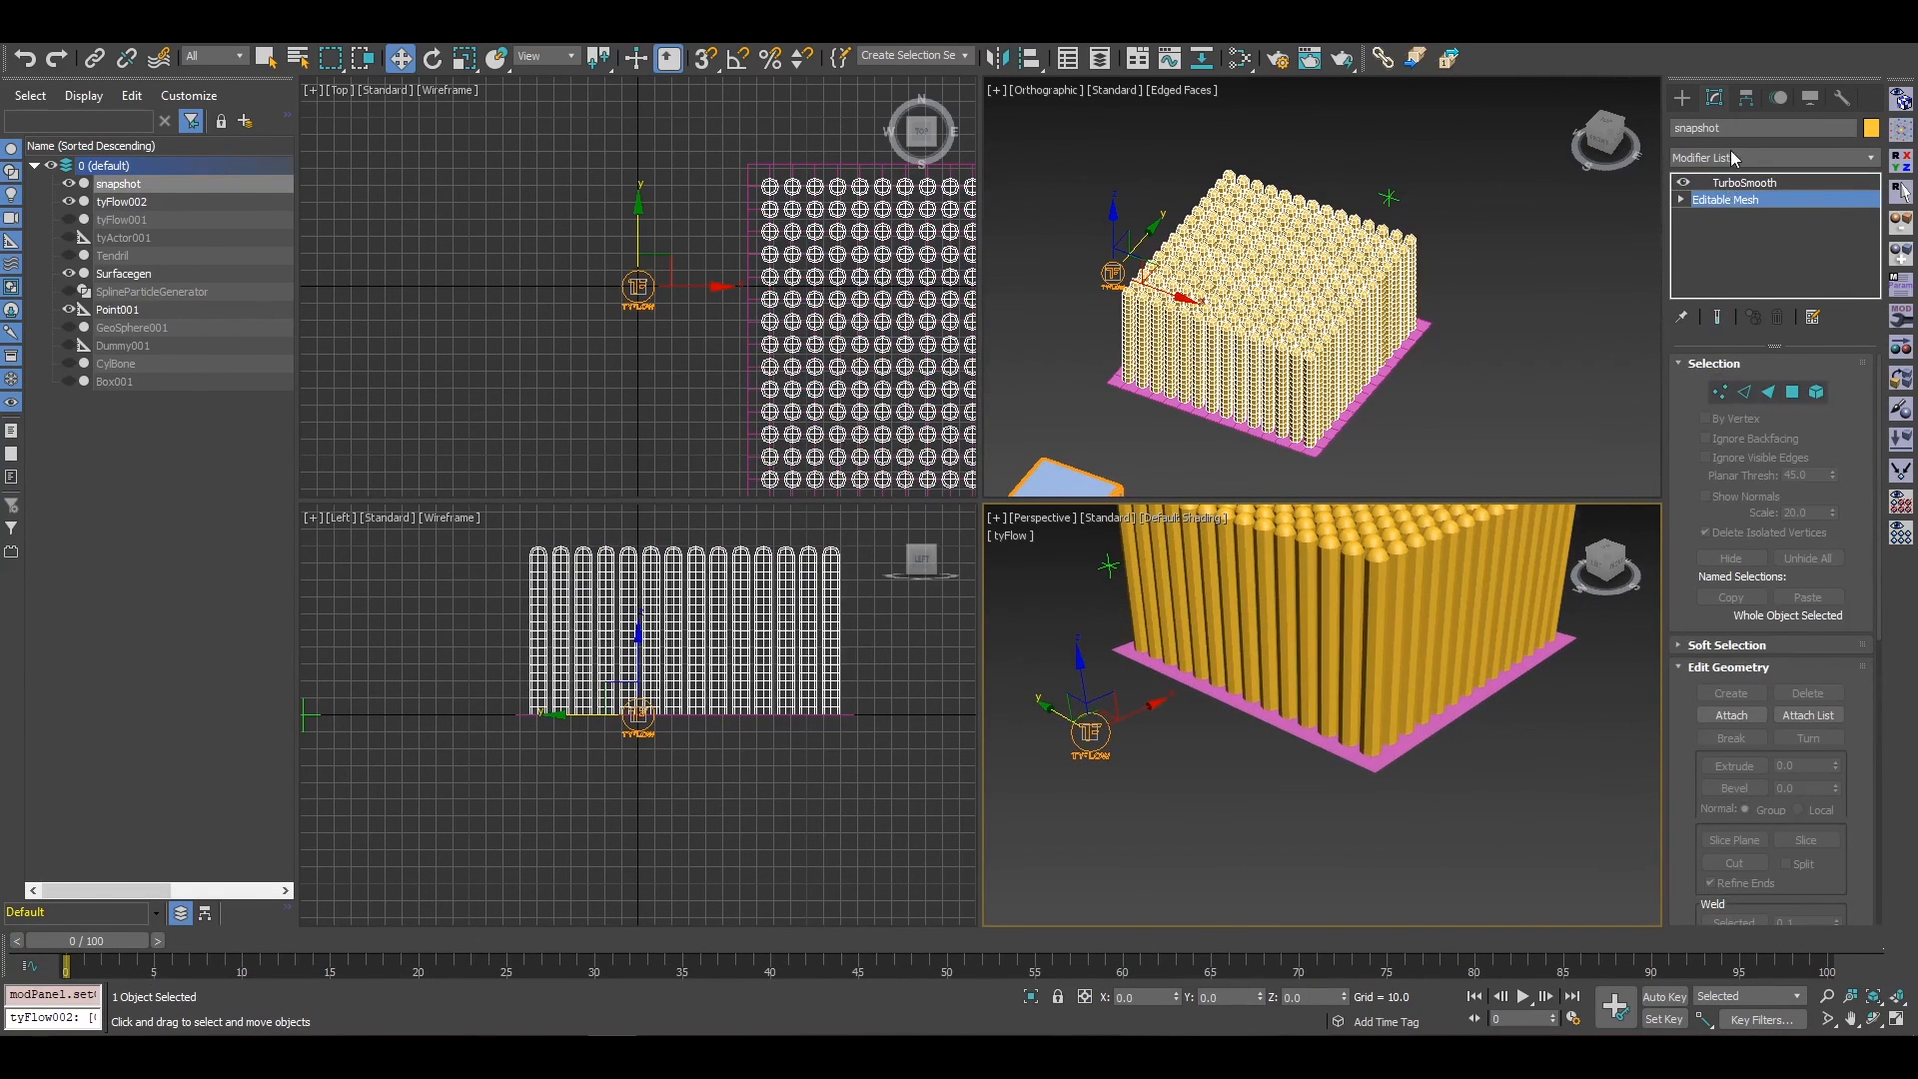
{"action": "left_click", "coordinate": [1733, 157]}
{"action": "left_click", "coordinate": [1875, 497]}
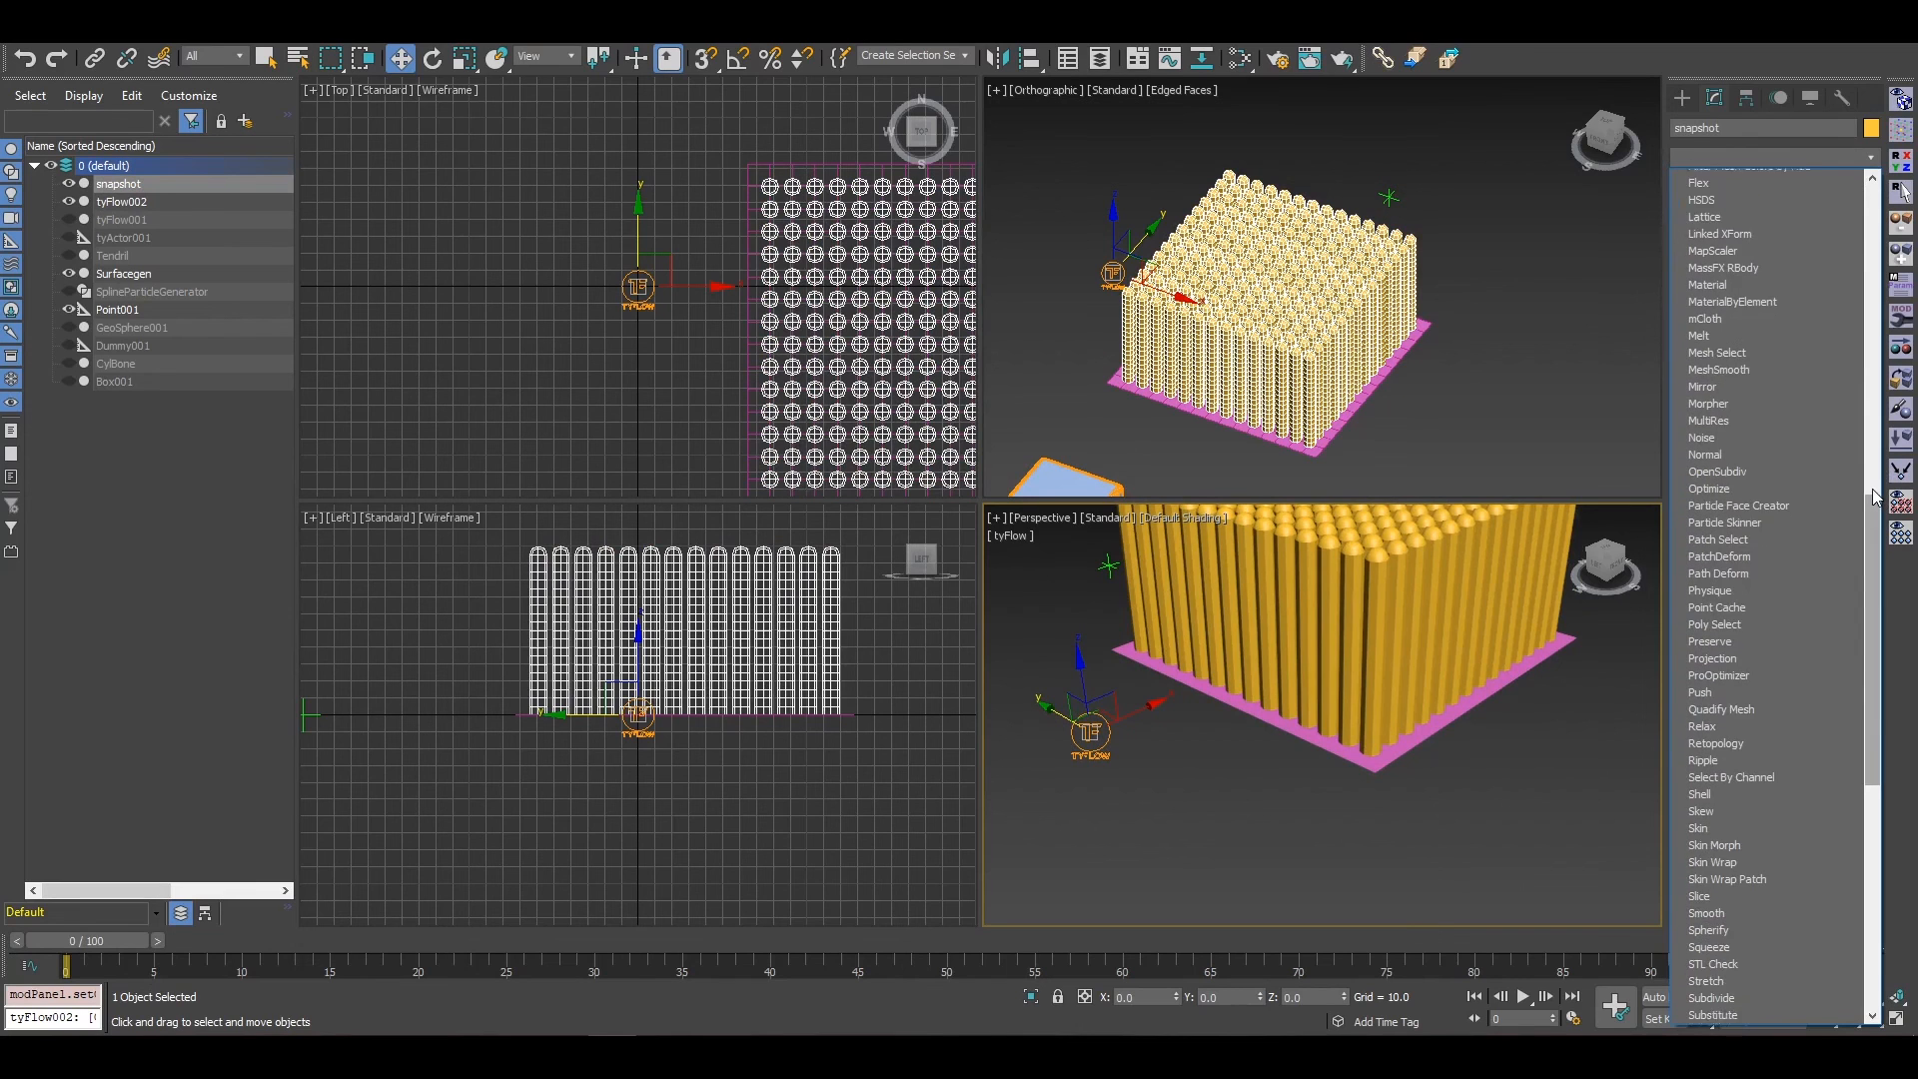
{"action": "type", "text": "tyBend"}
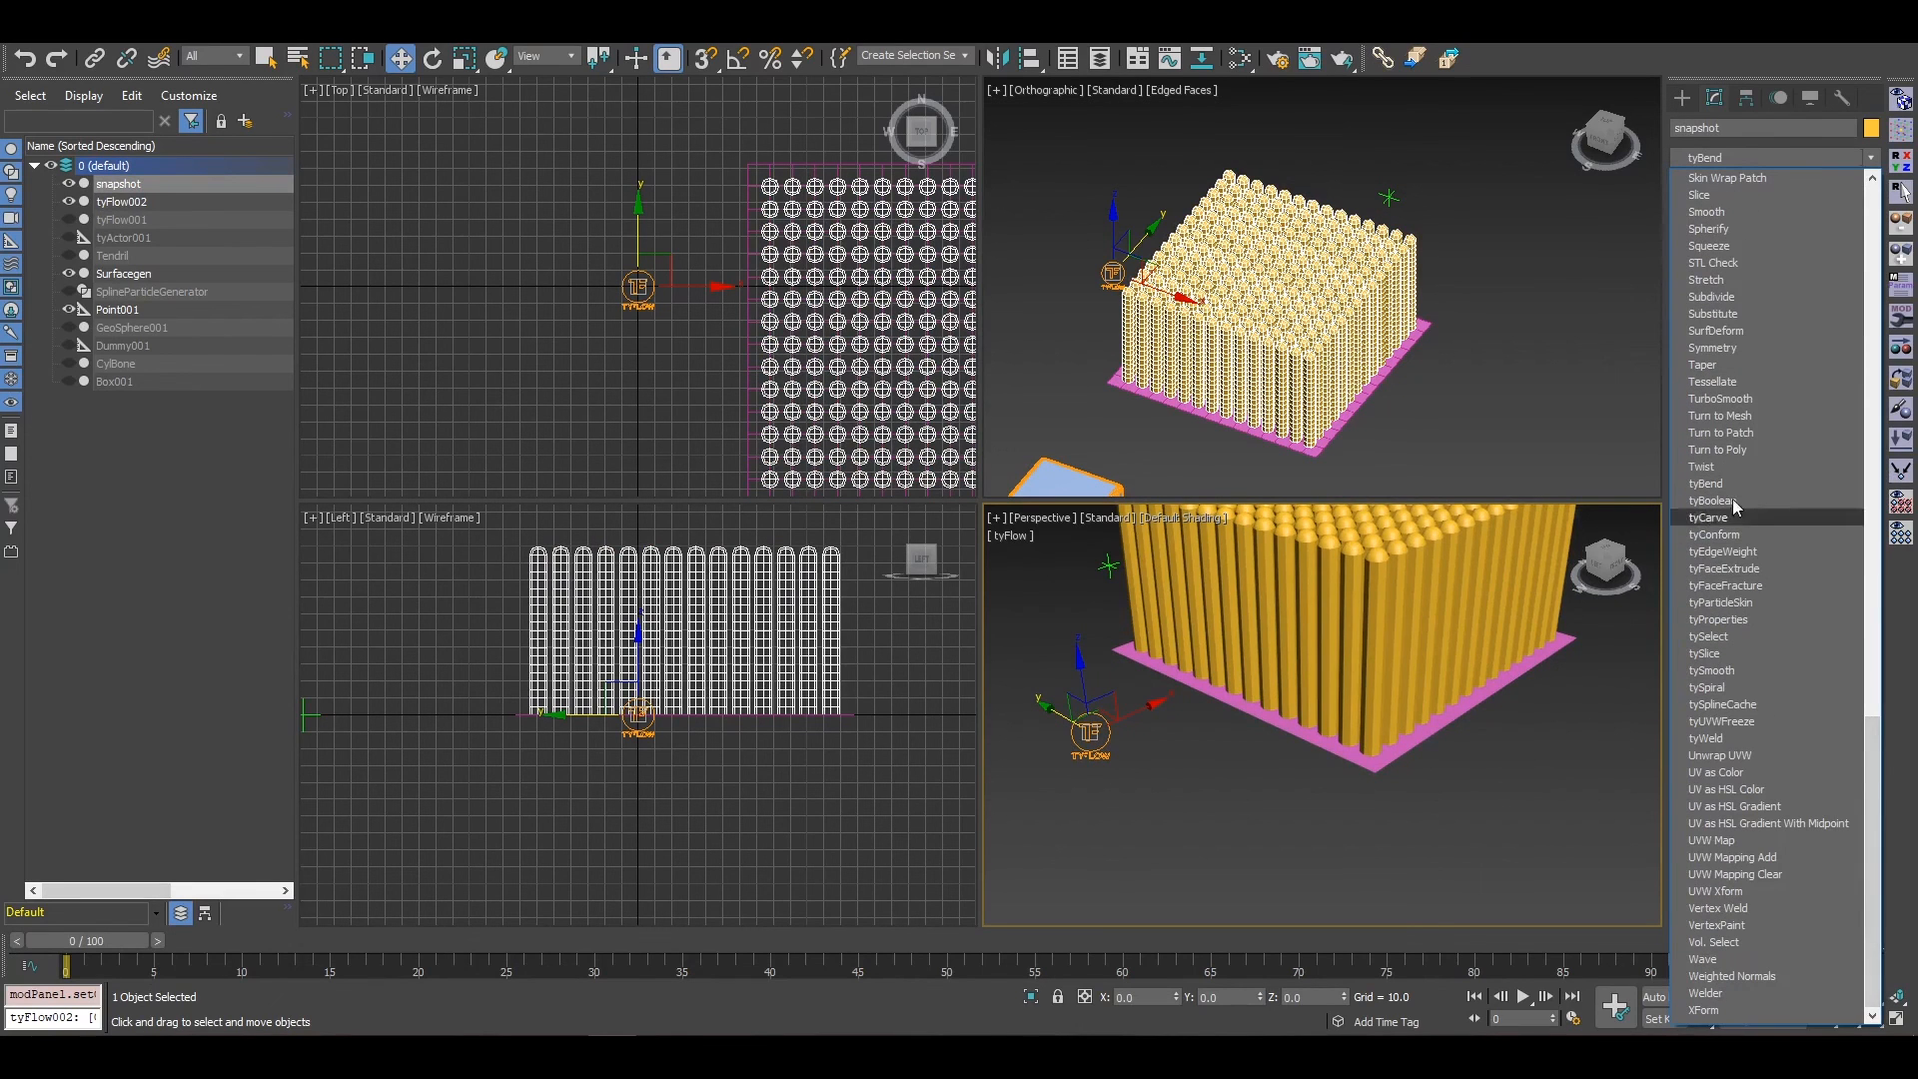
{"action": "left_click", "coordinate": [1728, 603]}
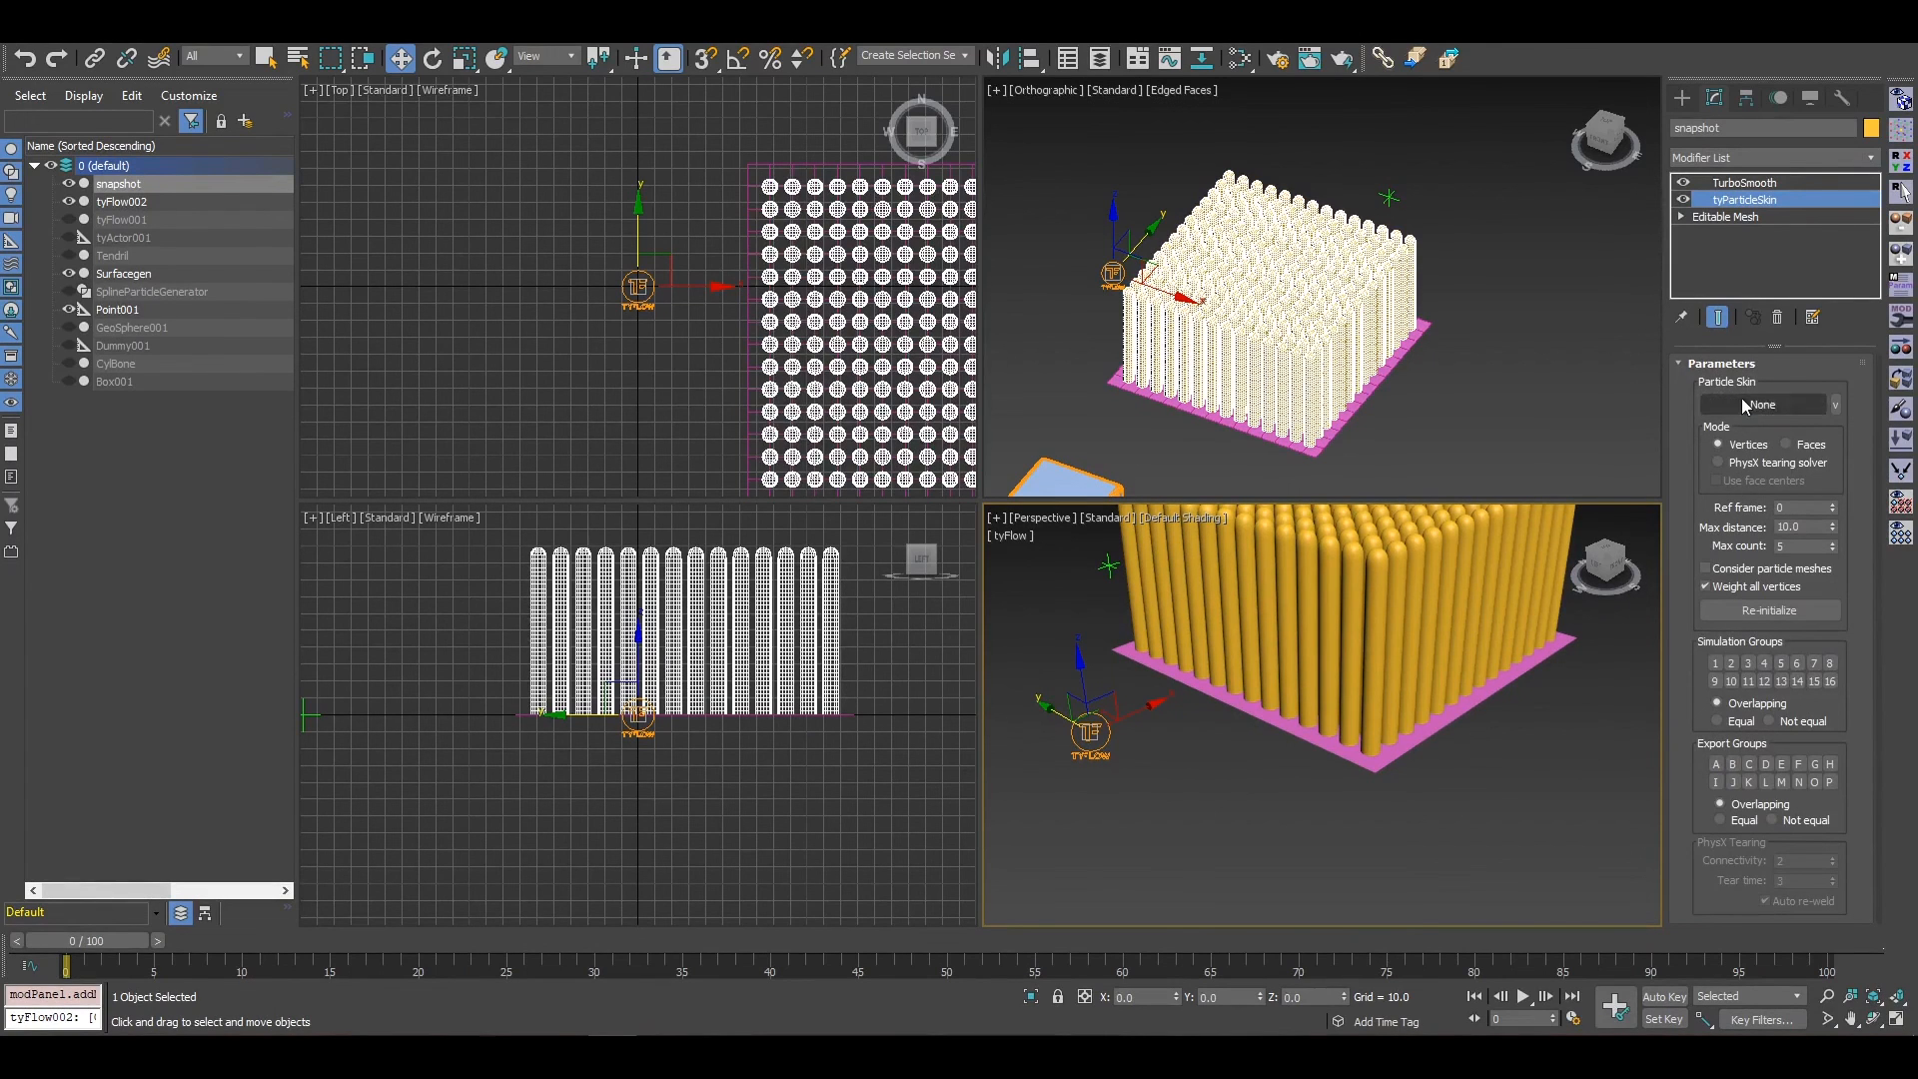
{"action": "left_click", "coordinate": [1763, 405]}
{"action": "left_click", "coordinate": [171, 204]}
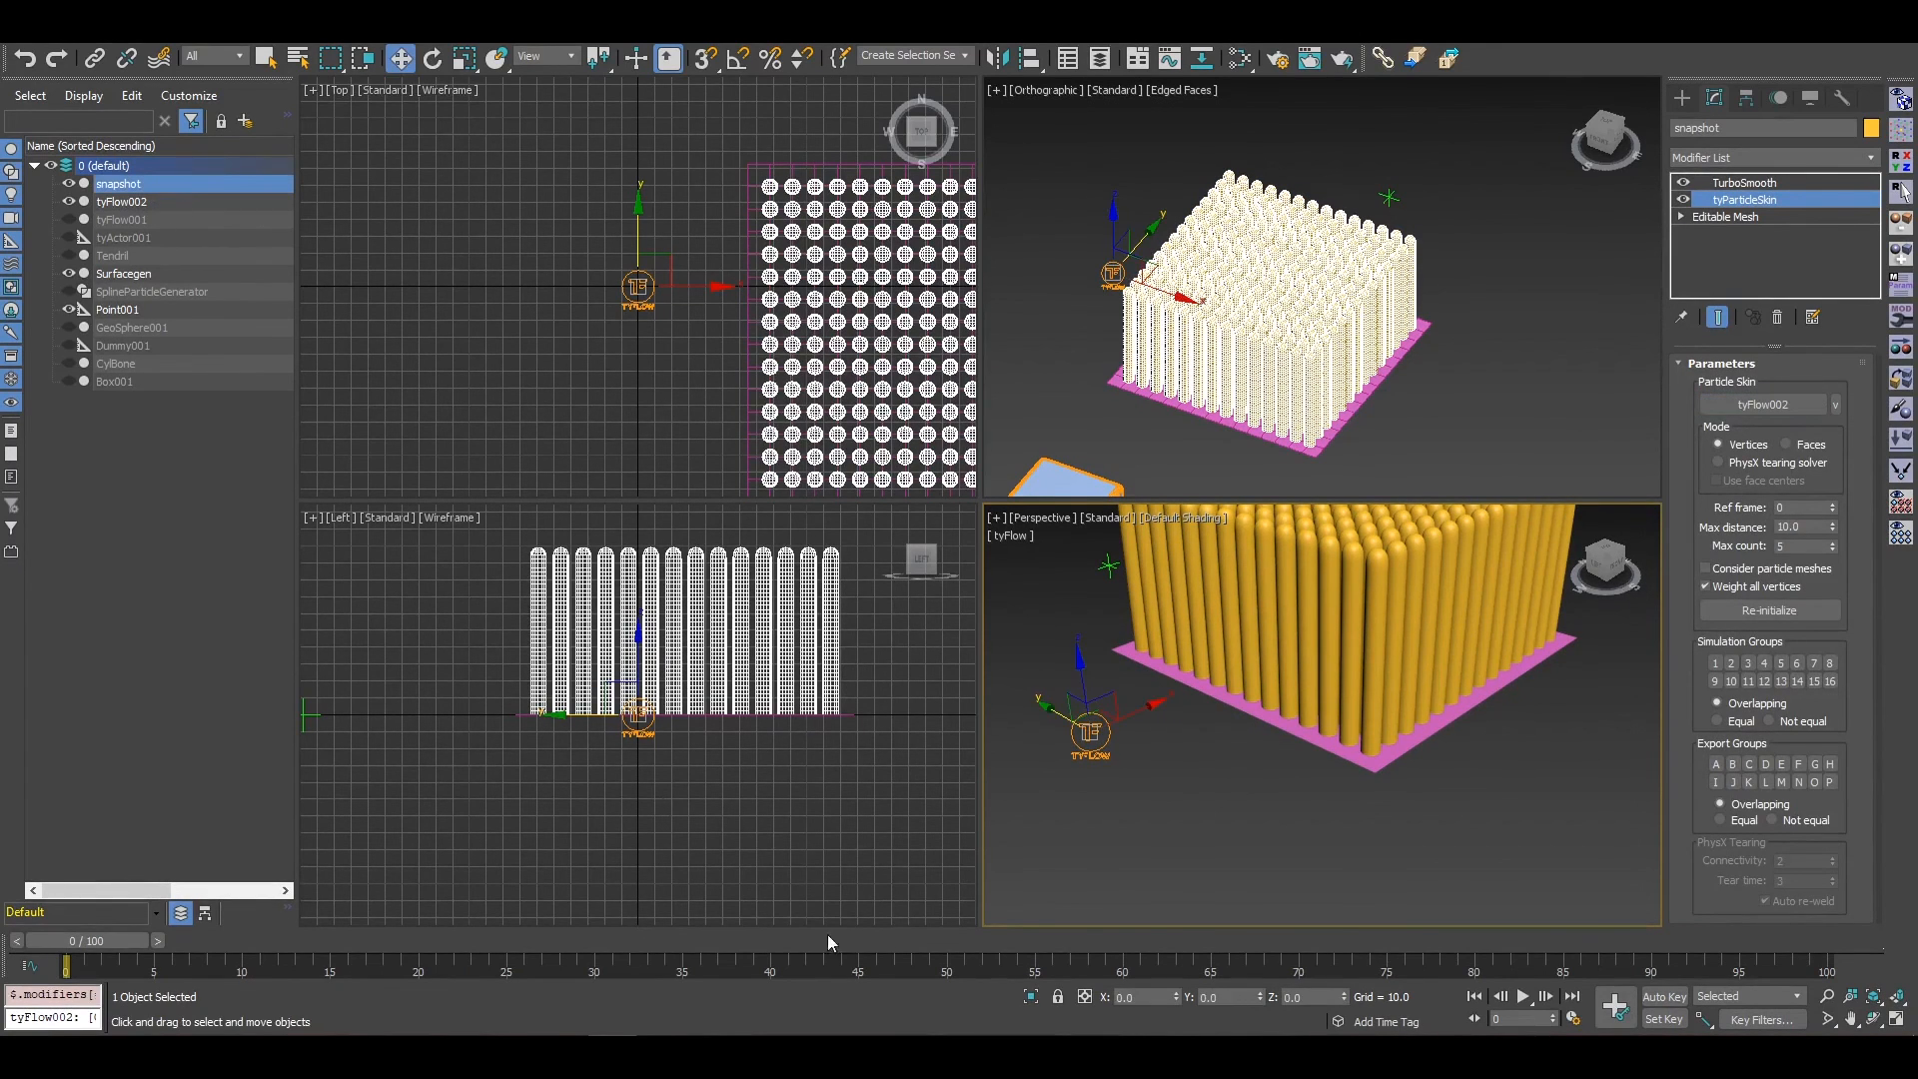
Step: Play the animation, examine how the skinned bristles deform around the box up close, and scrub back to the start
{"action": "left_click", "coordinate": [1522, 997]}
{"action": "middle_click_drag", "start_coordinate": [1283, 705], "coordinate": [1281, 839]}
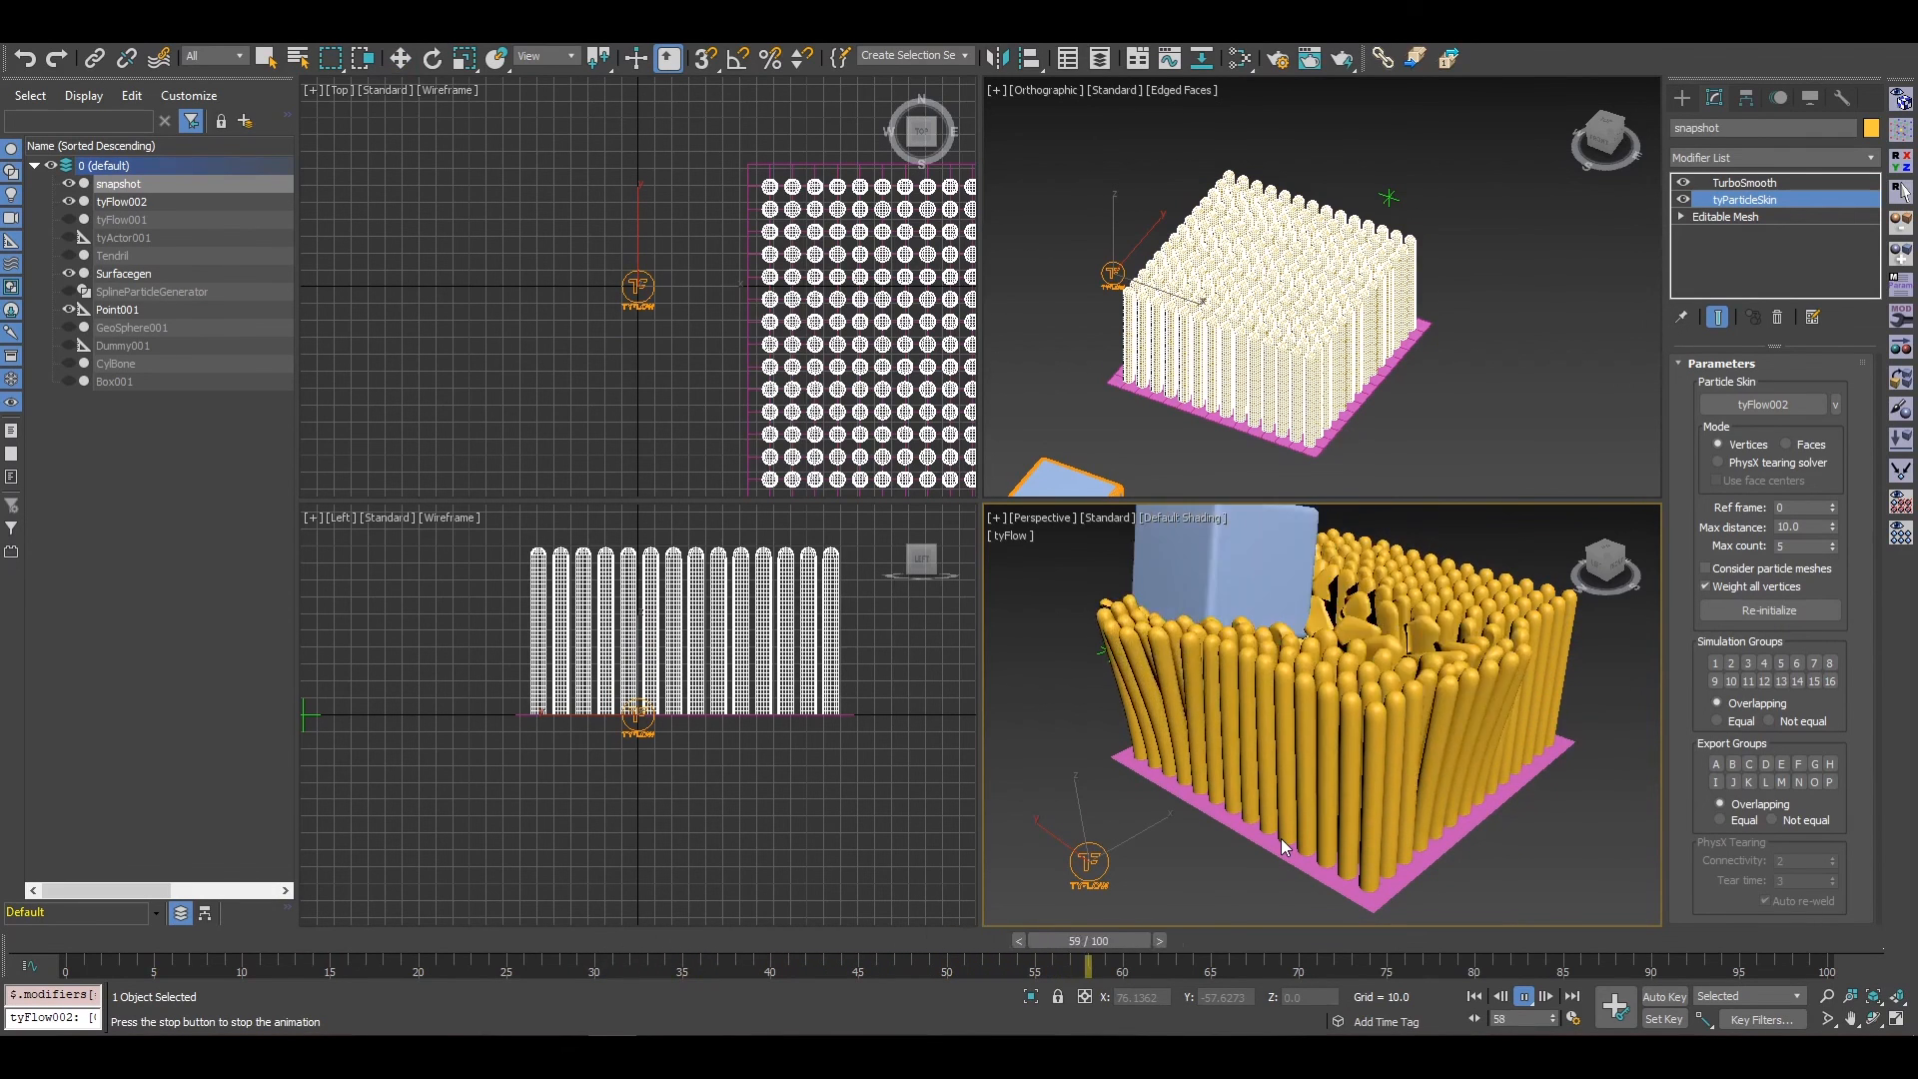
{"action": "scroll", "coordinate": [1544, 759], "scroll_direction": "up", "scroll_amount": 5}
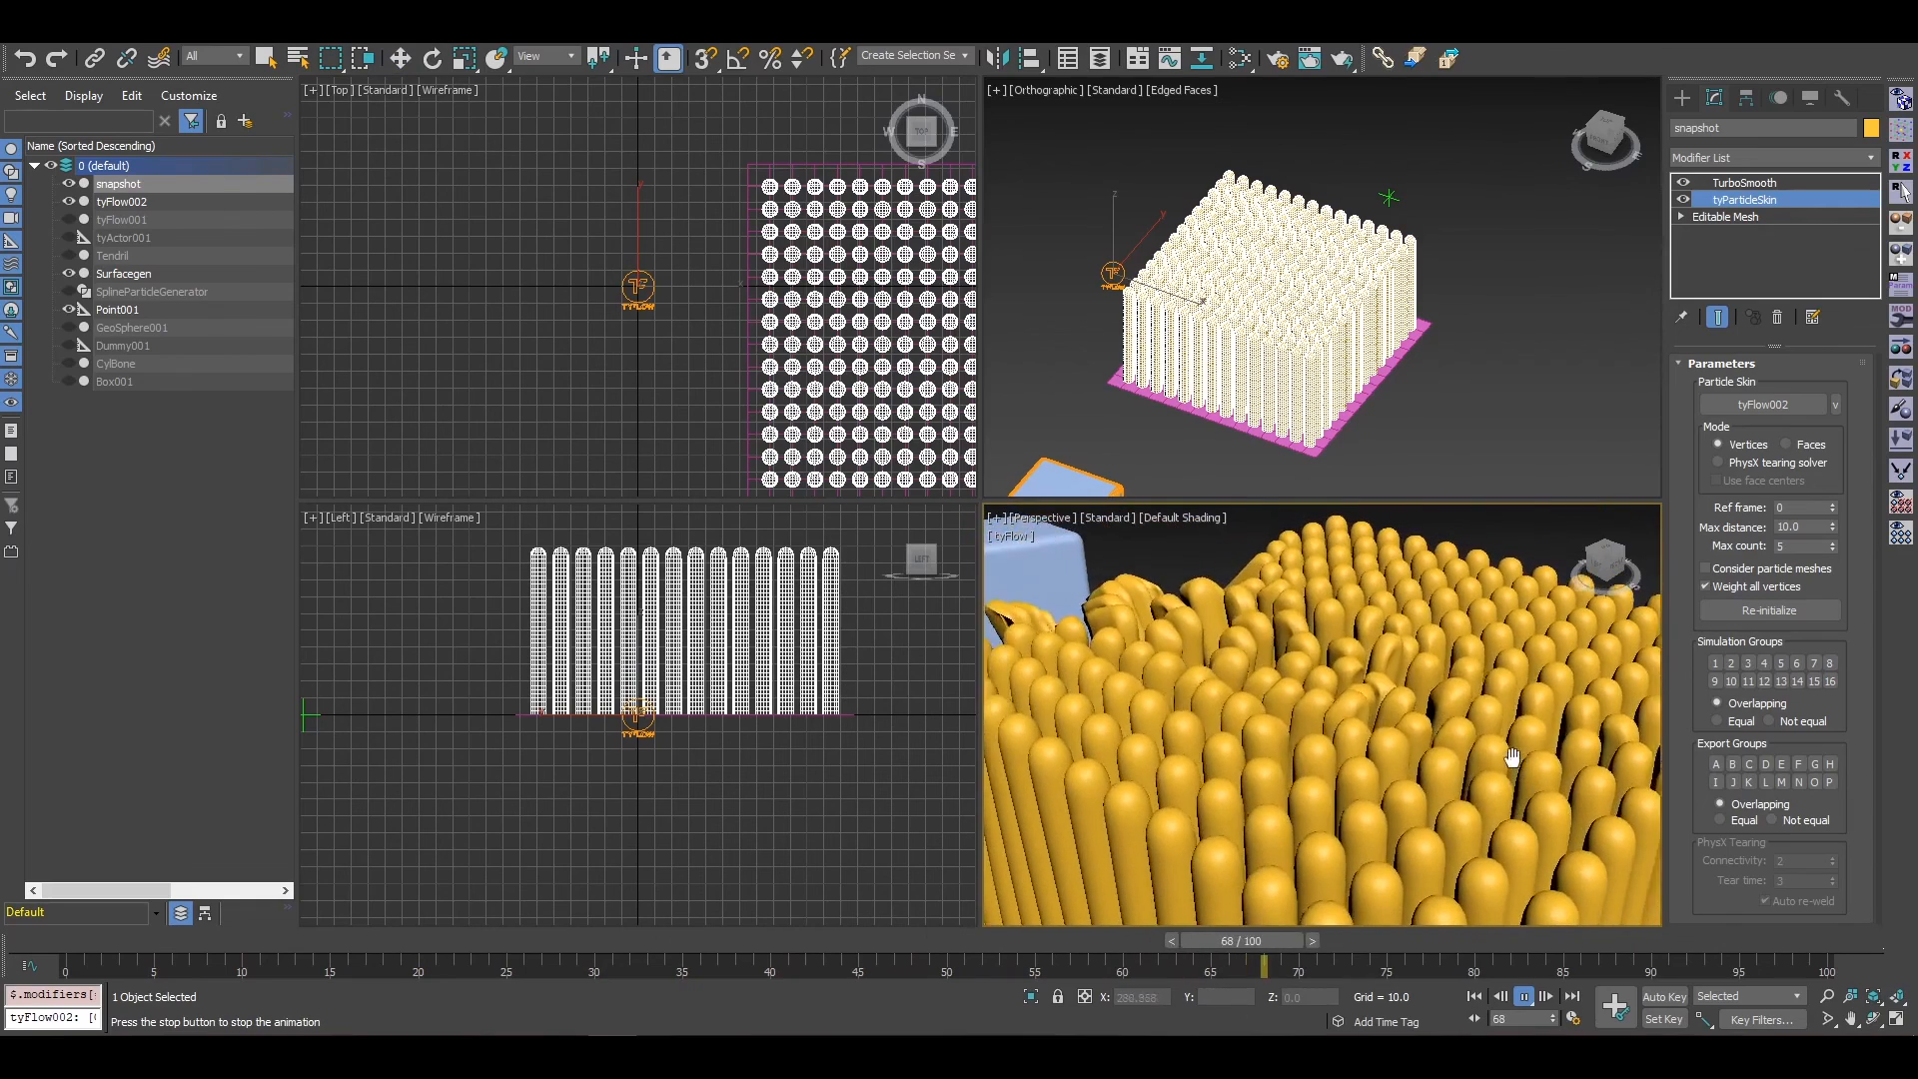
{"action": "left_click_drag", "start_coordinate": [536, 949], "coordinate": [69, 957]}
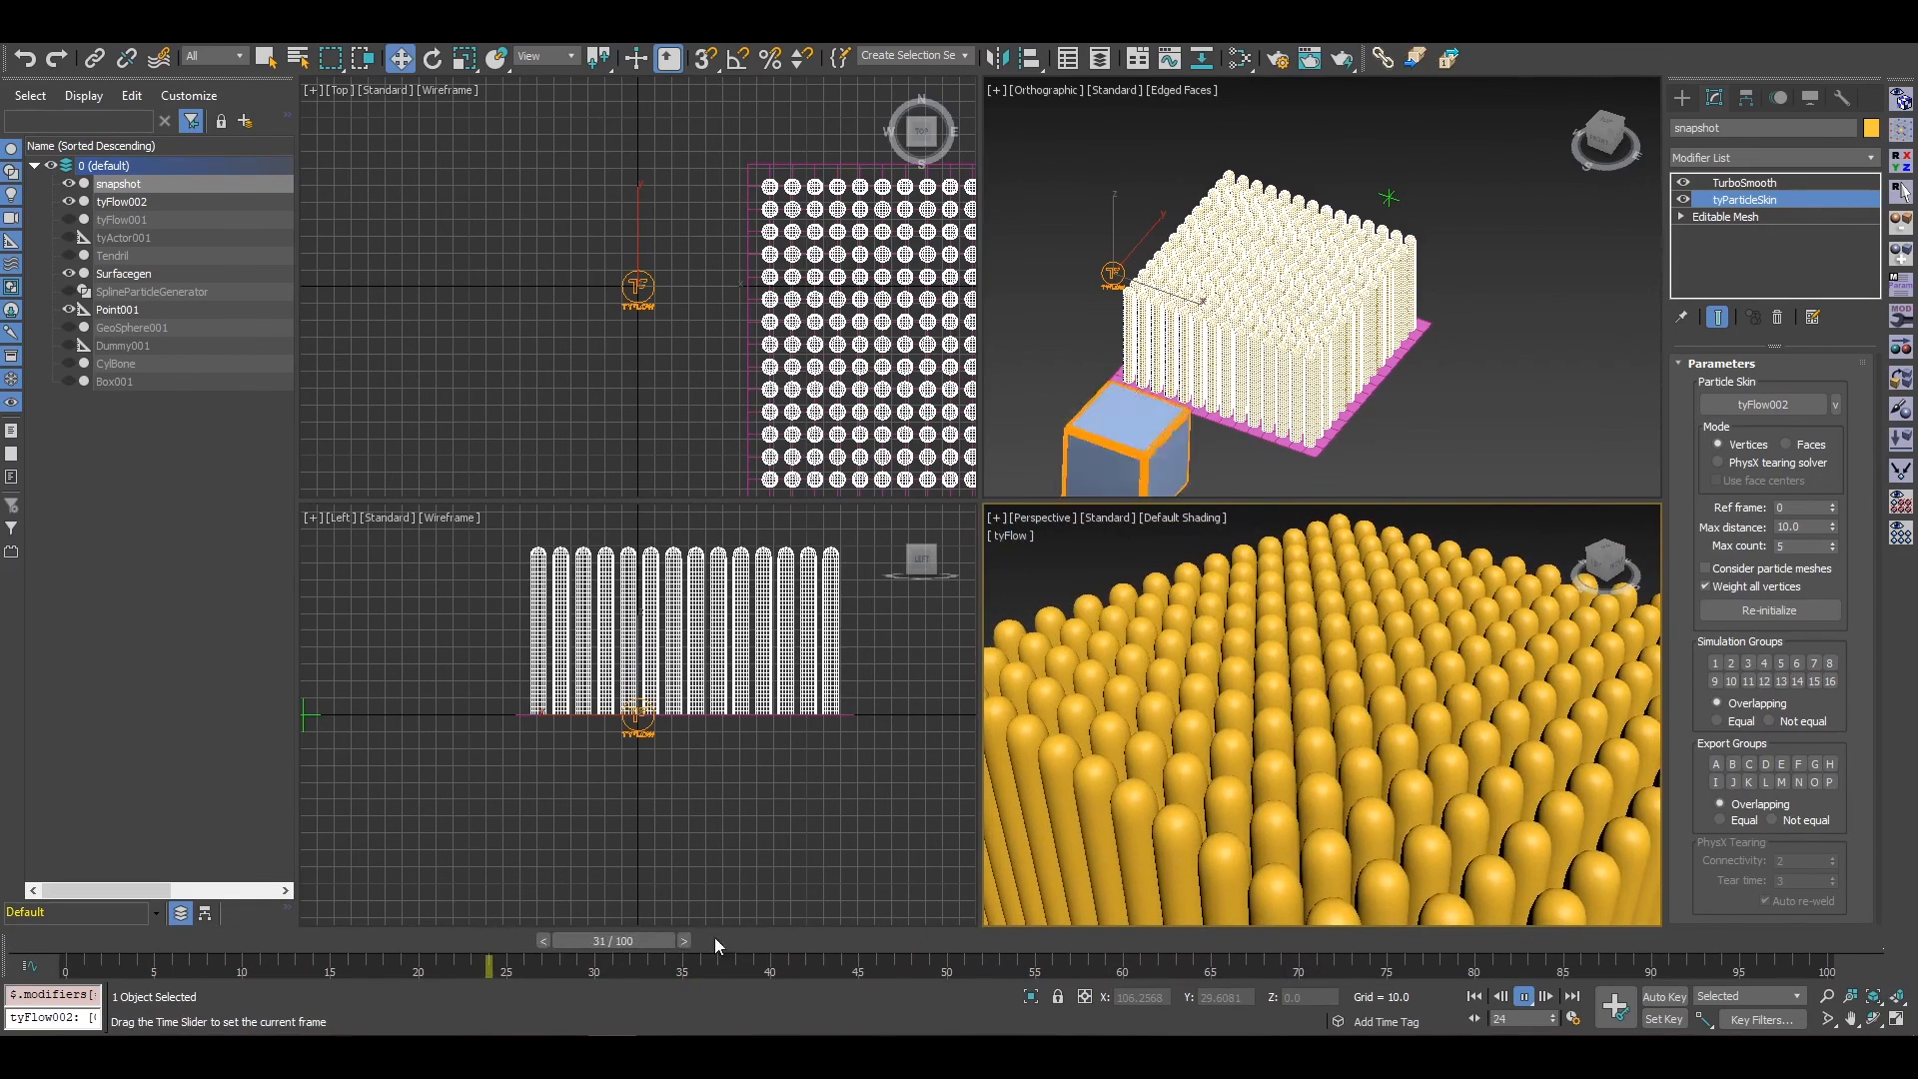
Step: Set the tyParticleSkin max distance to 3.0 and play the animation to check the bristles
{"action": "scroll", "coordinate": [1397, 615], "scroll_direction": "down", "scroll_amount": 4}
{"action": "middle_click_drag", "start_coordinate": [1397, 615], "coordinate": [1339, 702], "text": "alt"}
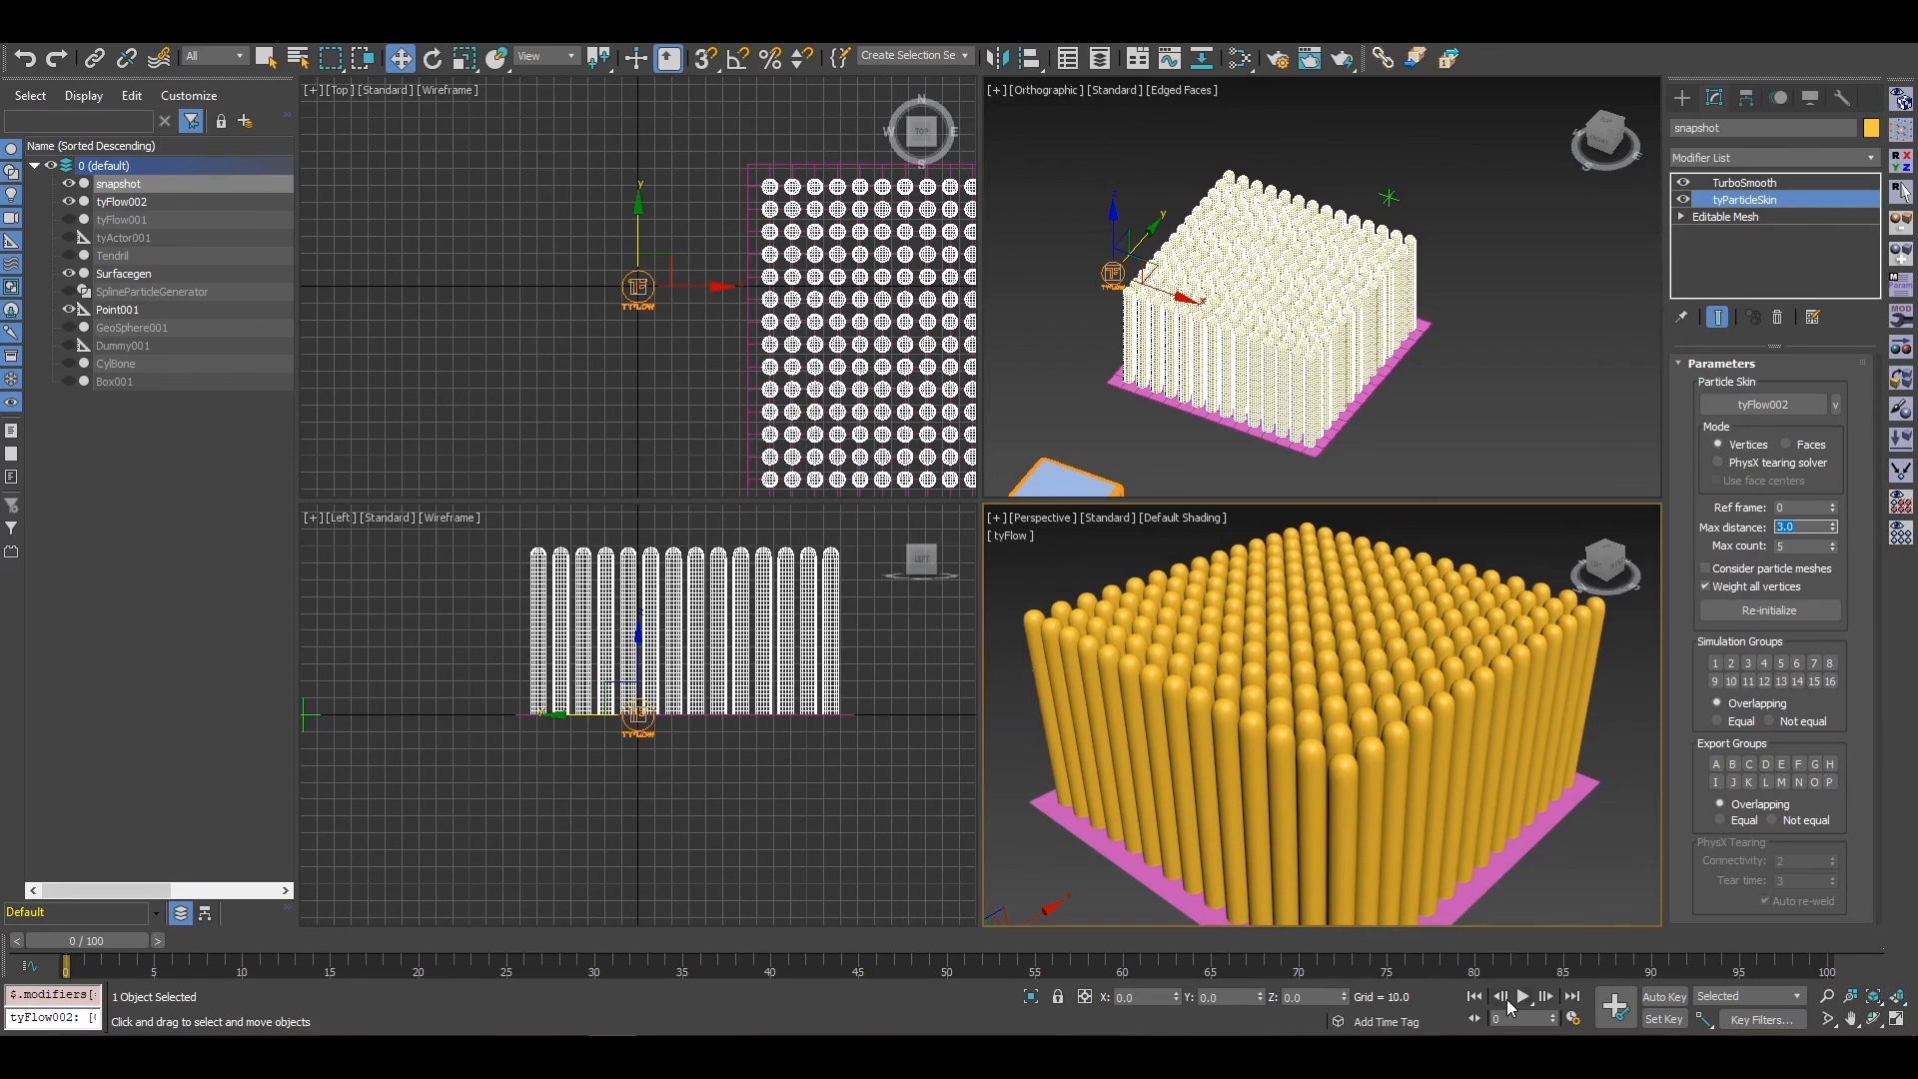
{"action": "left_click", "coordinate": [1520, 998]}
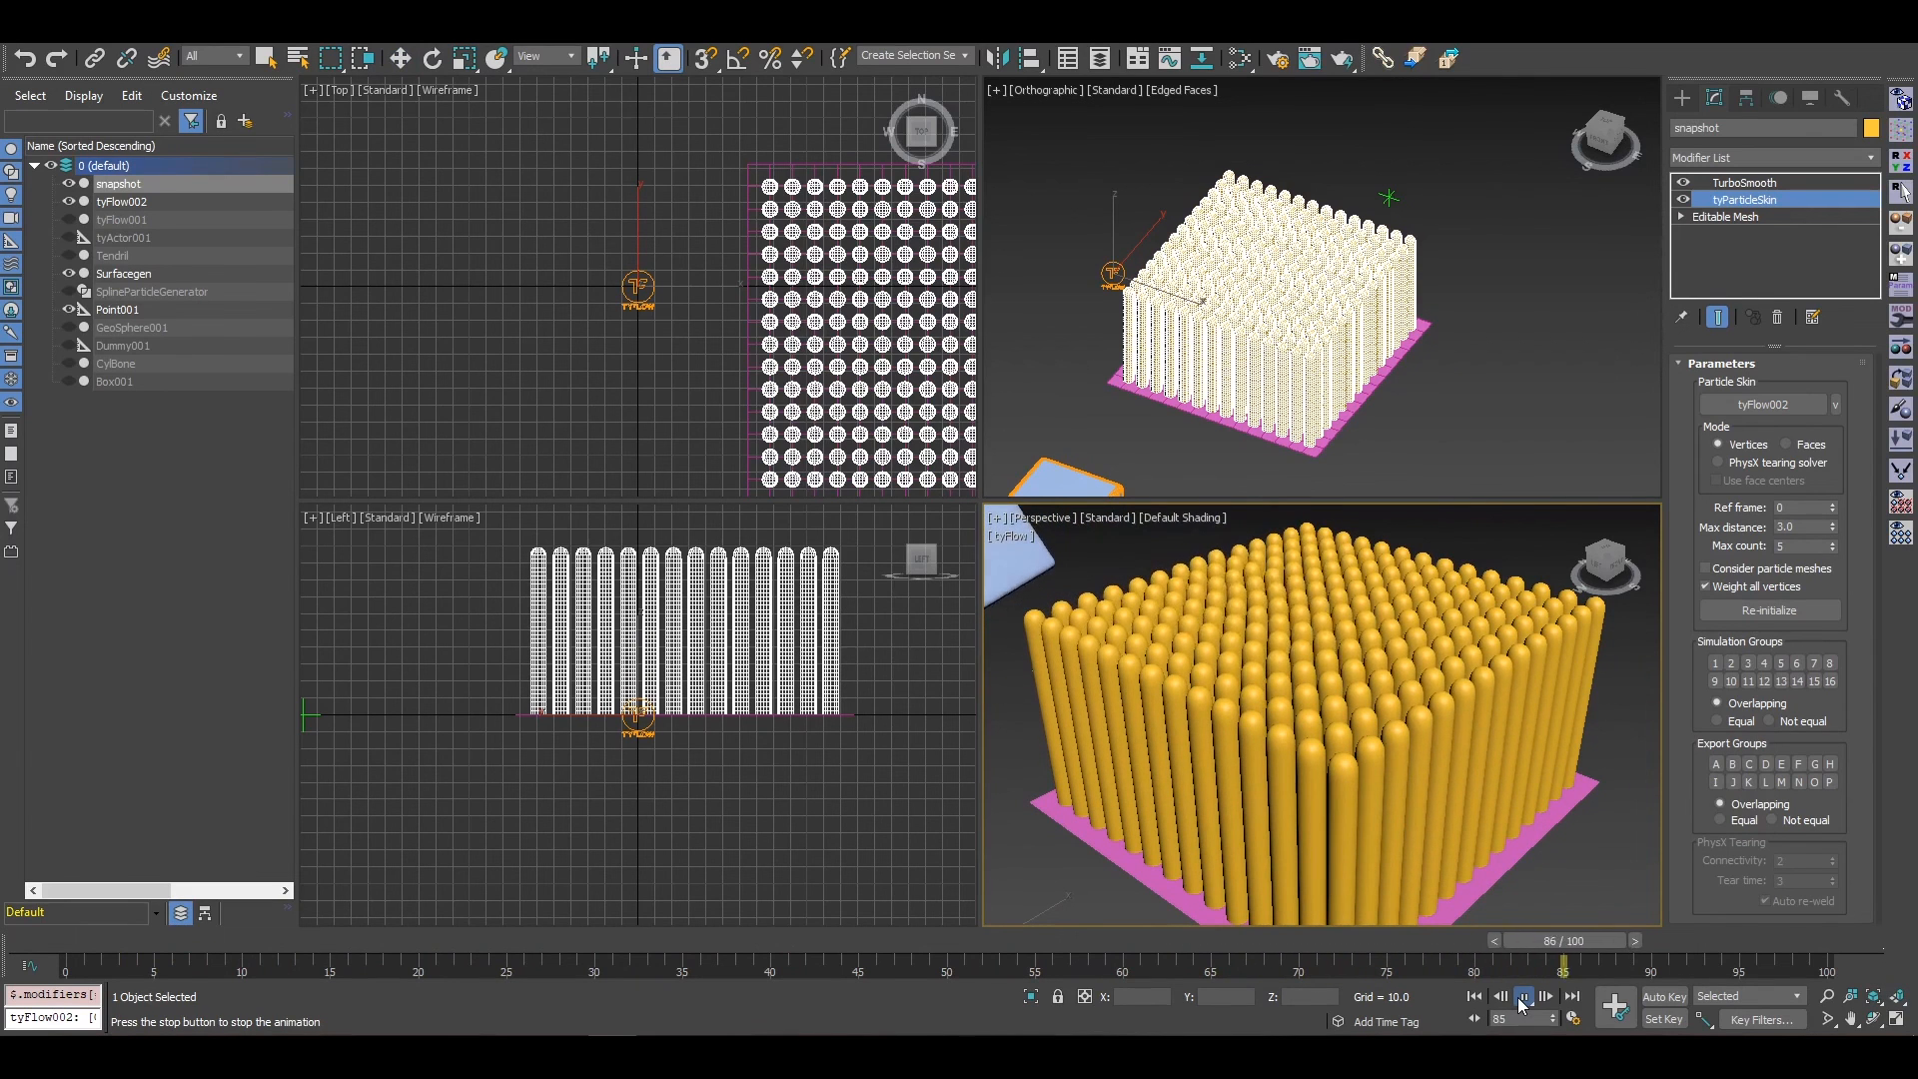
{"action": "left_click", "coordinate": [1522, 997]}
Step: Maximize the perspective viewport with the whole bristle block in view and replay the animation from frame 0
{"action": "scroll", "coordinate": [1360, 596], "scroll_direction": "down", "scroll_amount": 4}
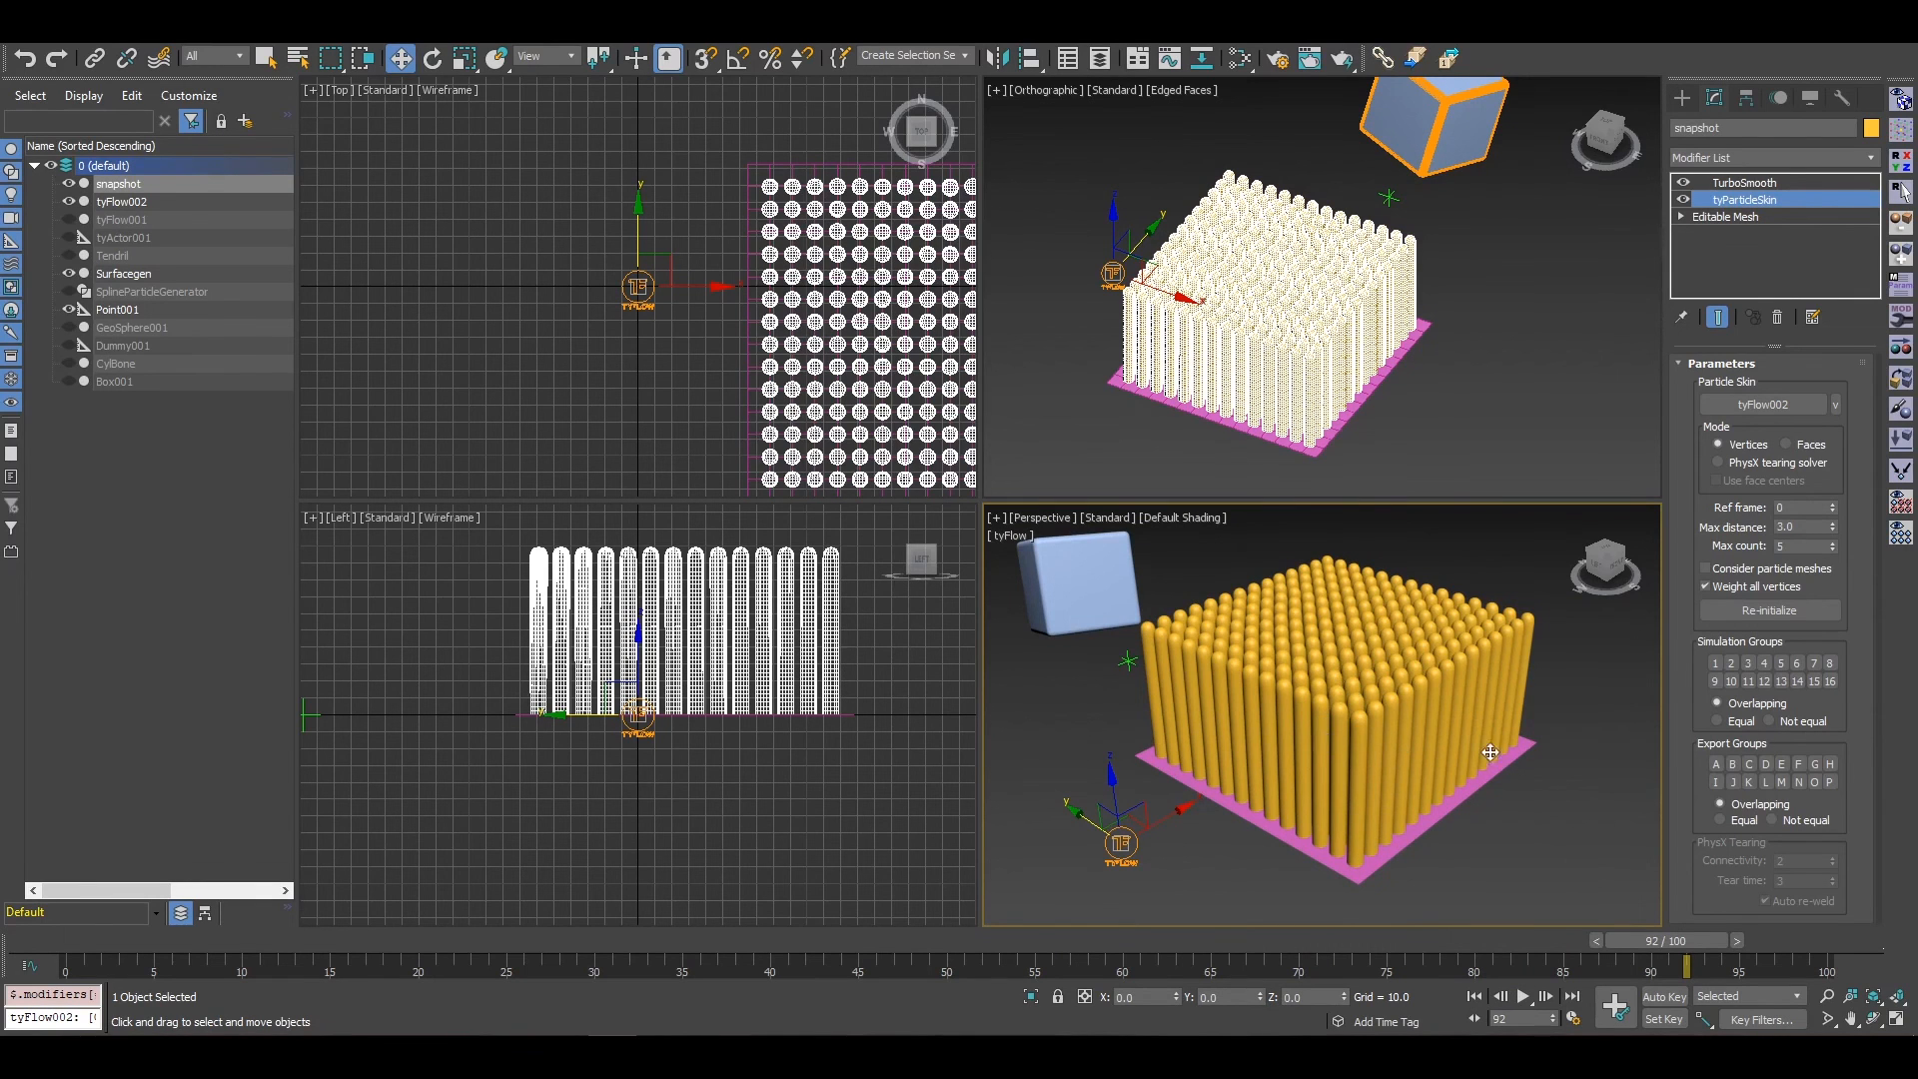
{"action": "scroll", "coordinate": [1491, 752], "scroll_direction": "down", "scroll_amount": 3}
{"action": "key", "text": "alt+w"}
{"action": "scroll", "coordinate": [1200, 810], "scroll_direction": "up", "scroll_amount": 1}
{"action": "middle_click_drag", "start_coordinate": [1200, 810], "coordinate": [1026, 706]}
{"action": "key", "text": "Home"}
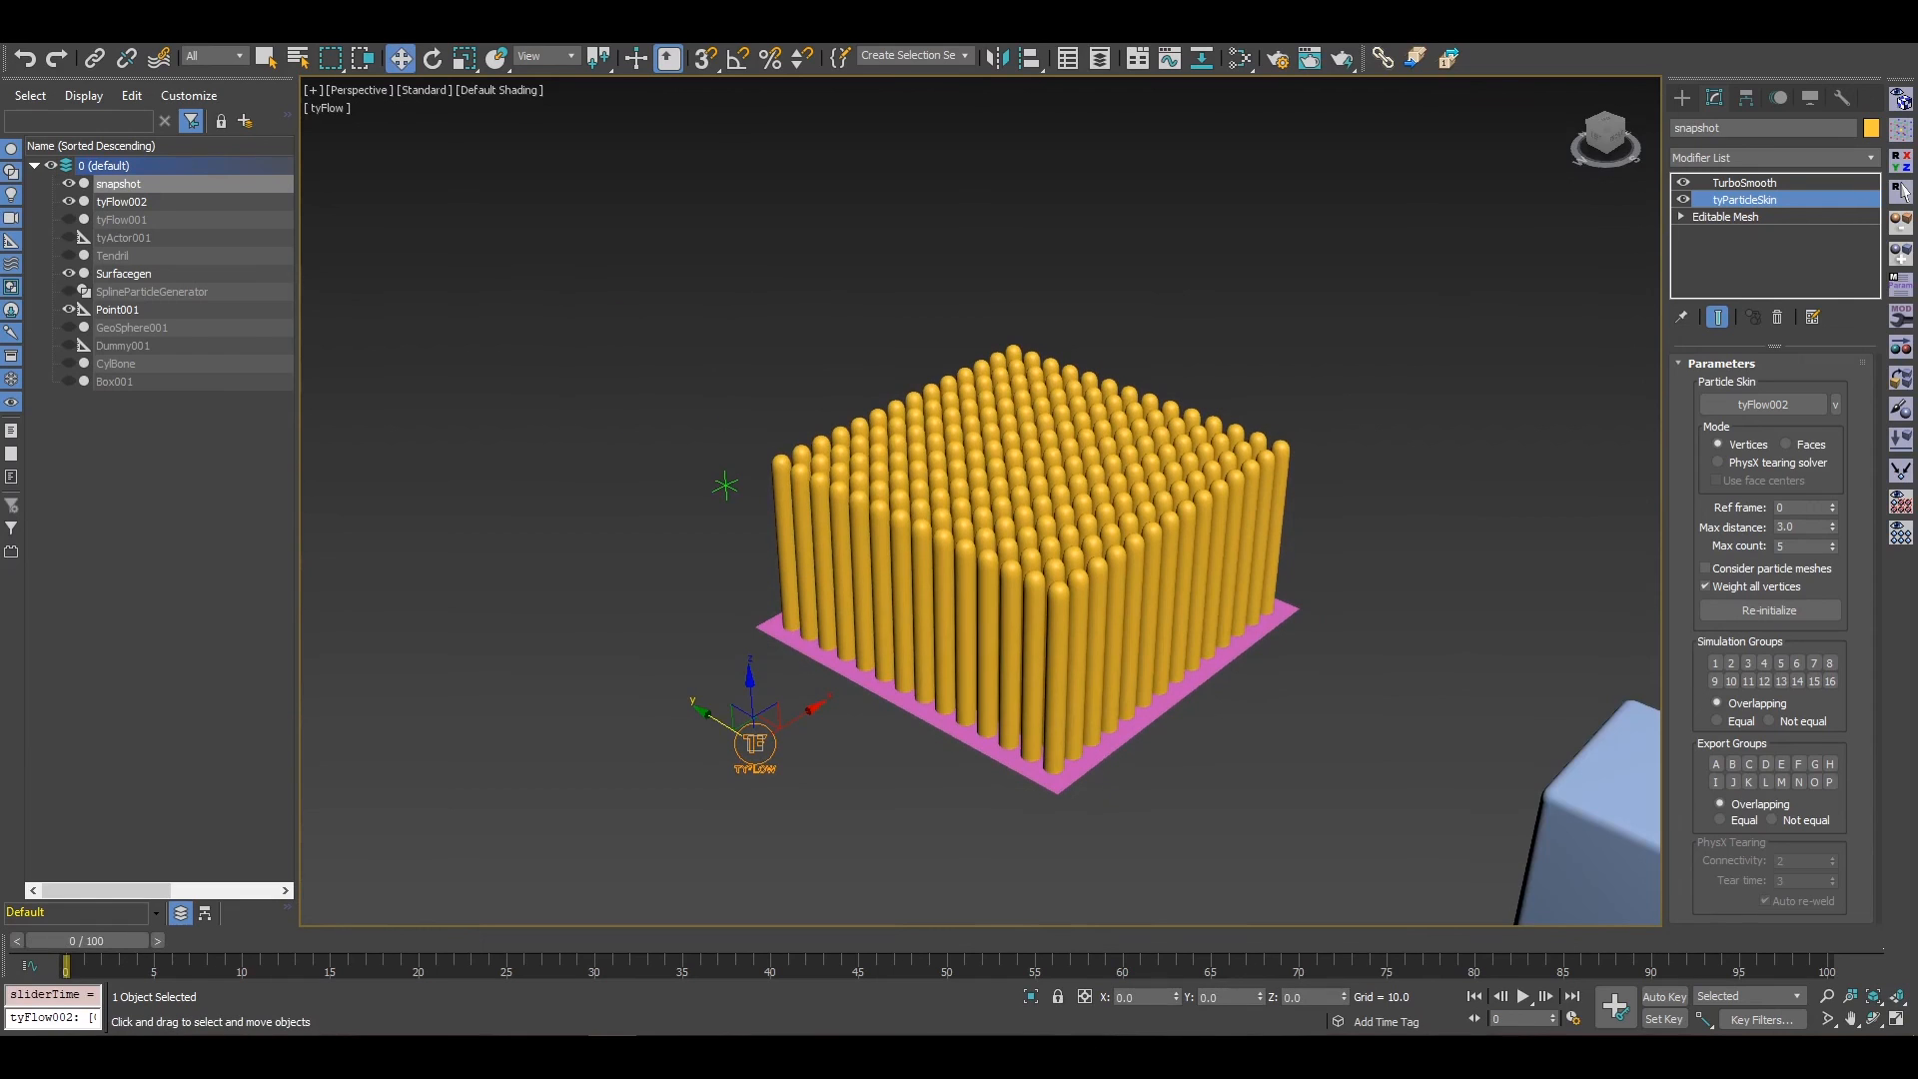
{"action": "left_click", "coordinate": [1525, 997]}
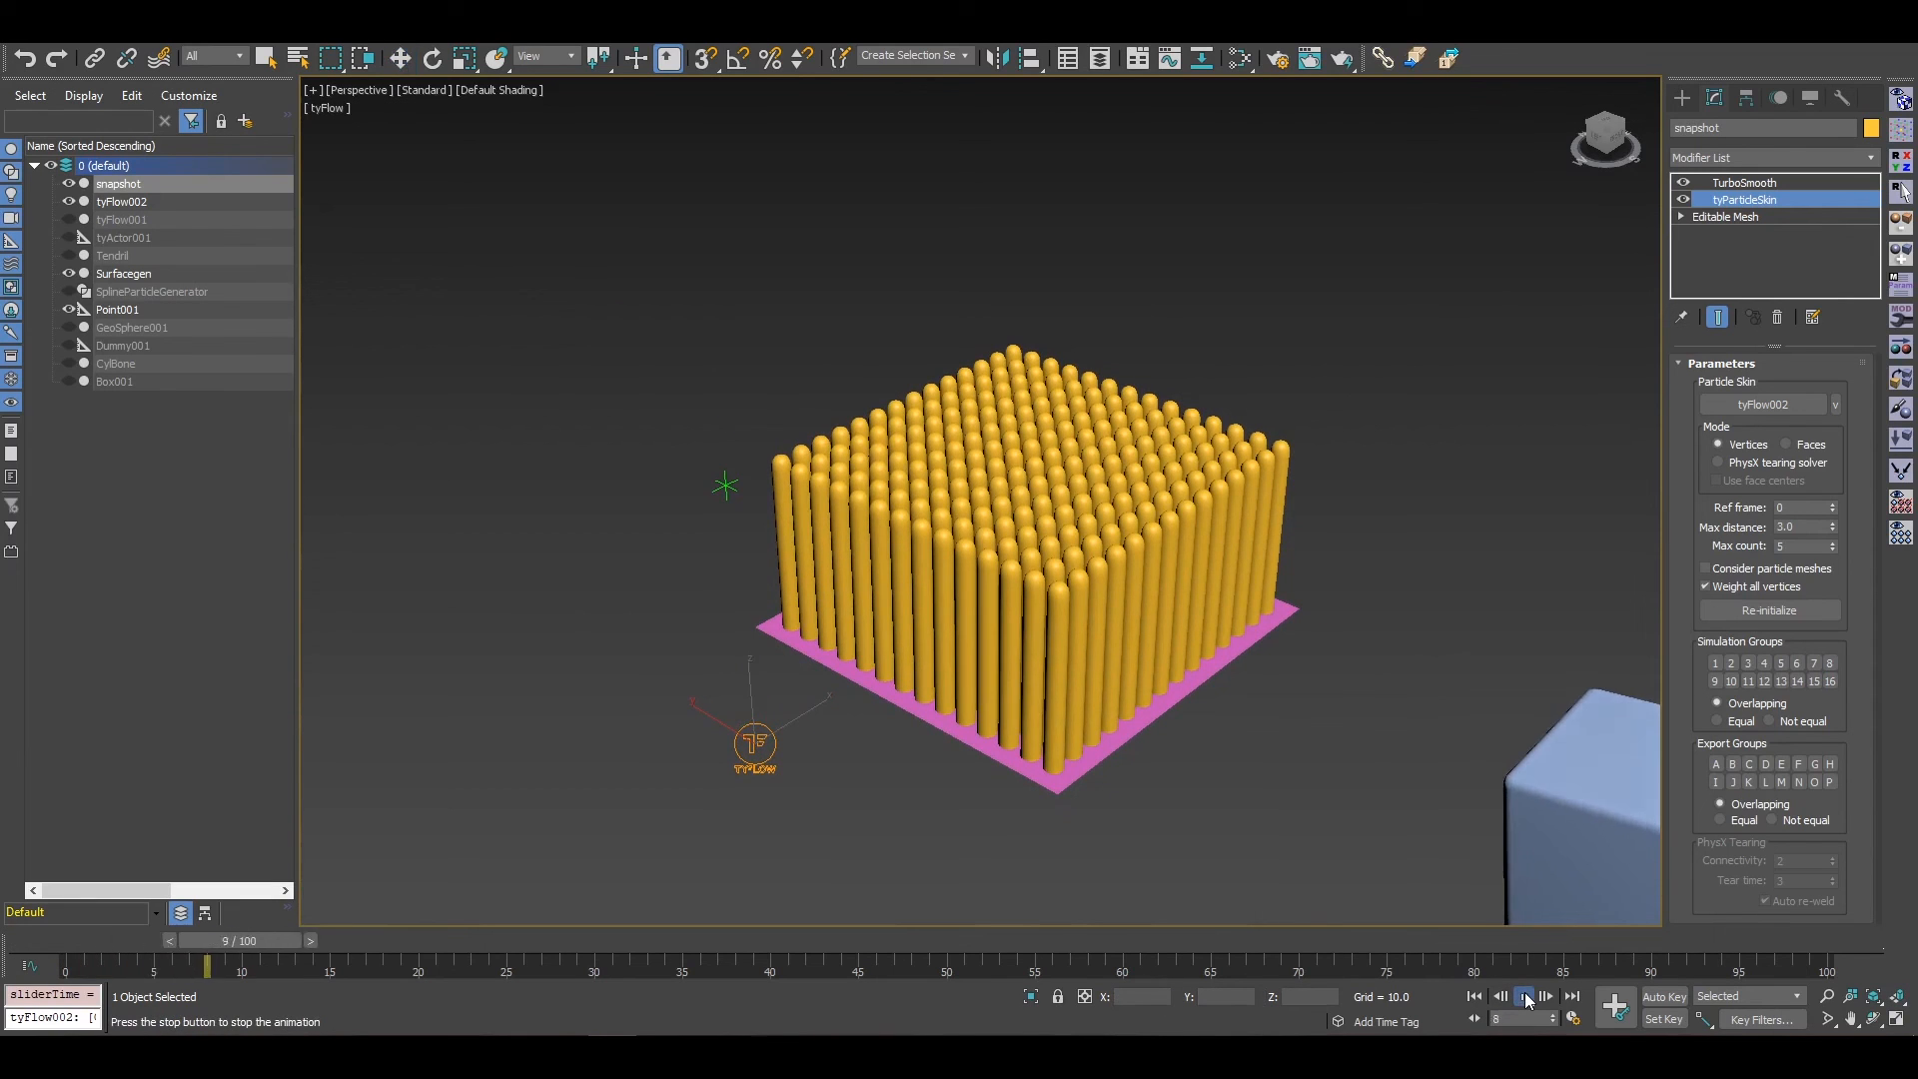